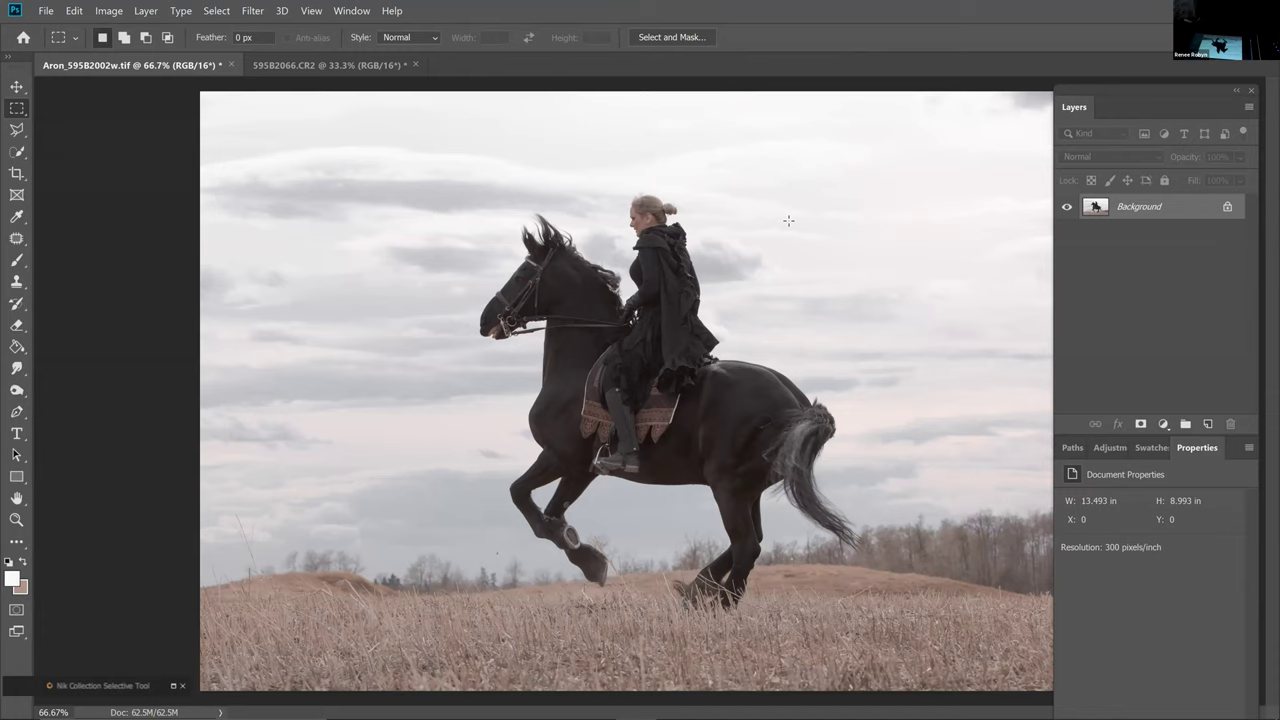
Add a new empty layer named "head remove" above the background
double_click(1159, 215)
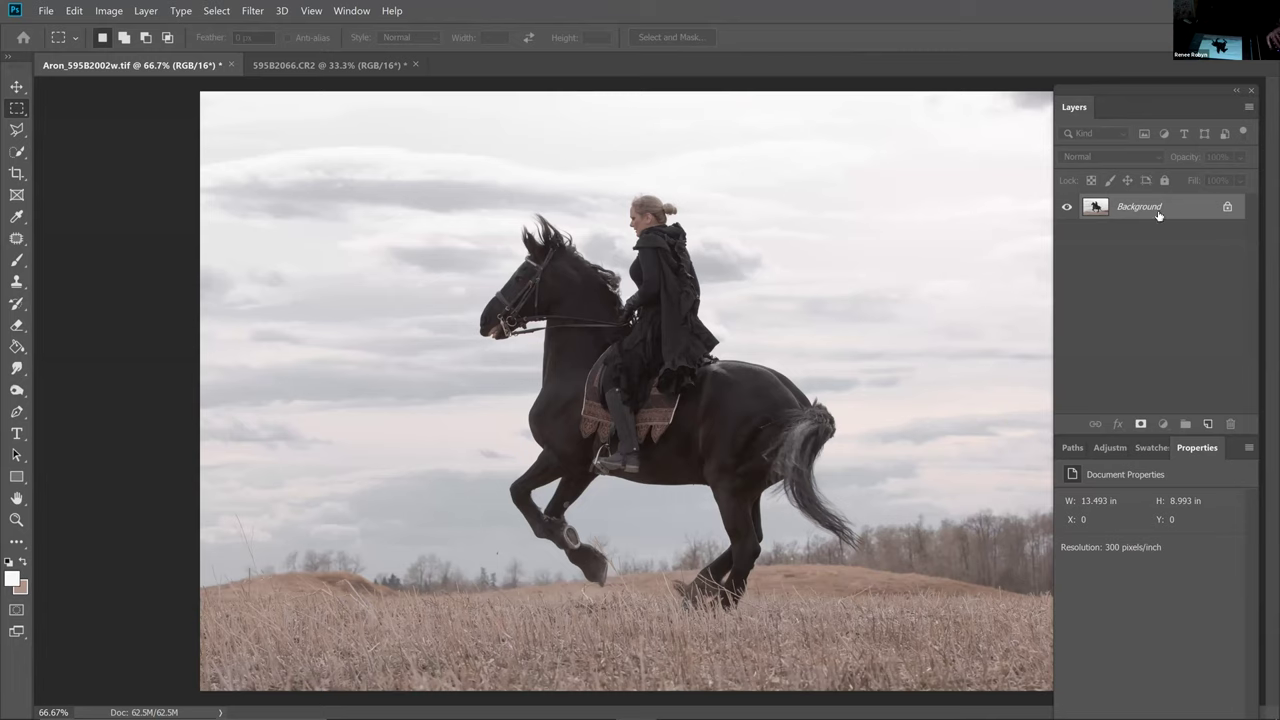
key("Return")
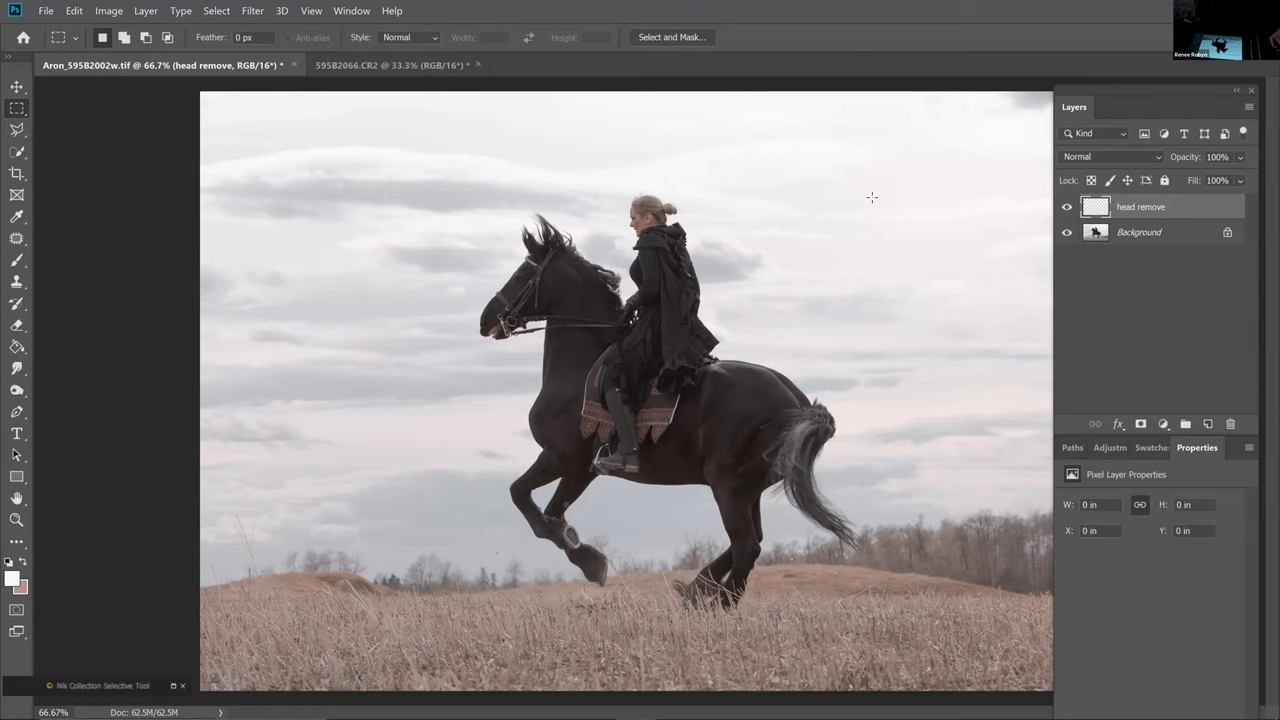
Set up the Clone Stamp at the rider's head with a 125 px brush sampling Current & Below
key("ctrl+plus")
key("ctrl+plus")
key("ctrl+plus")
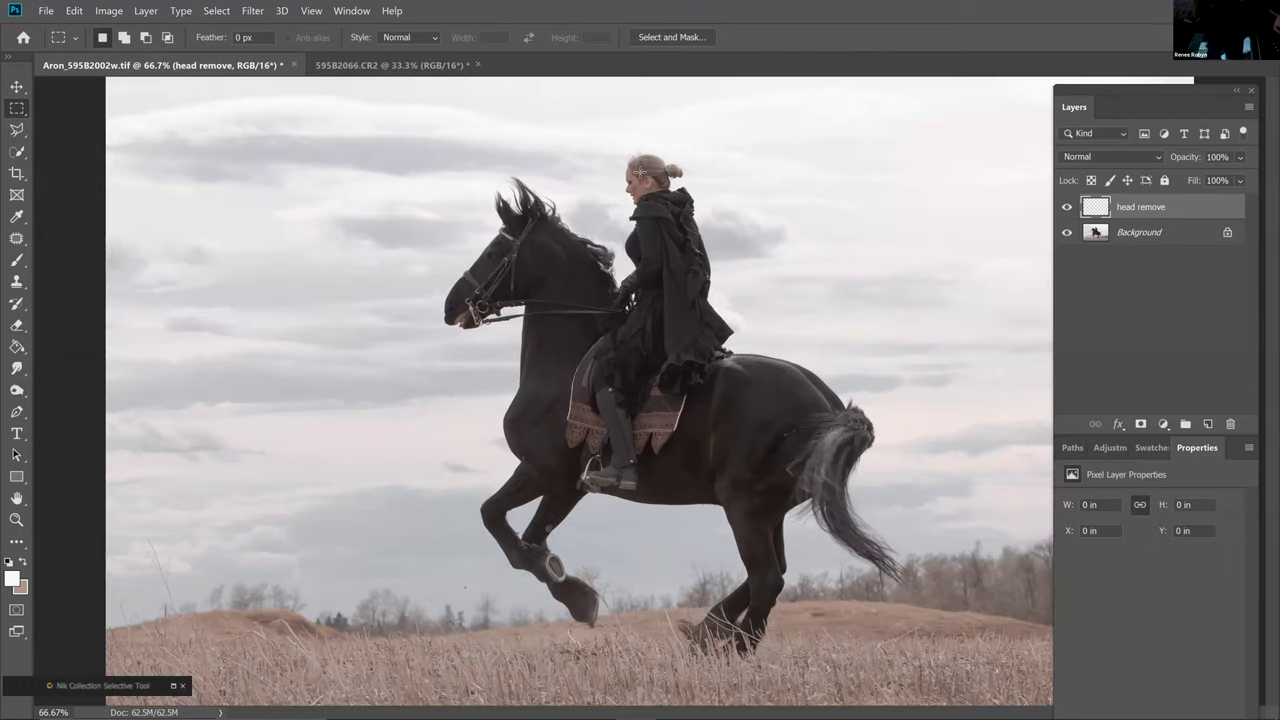
scroll(640, 172, "up", 10)
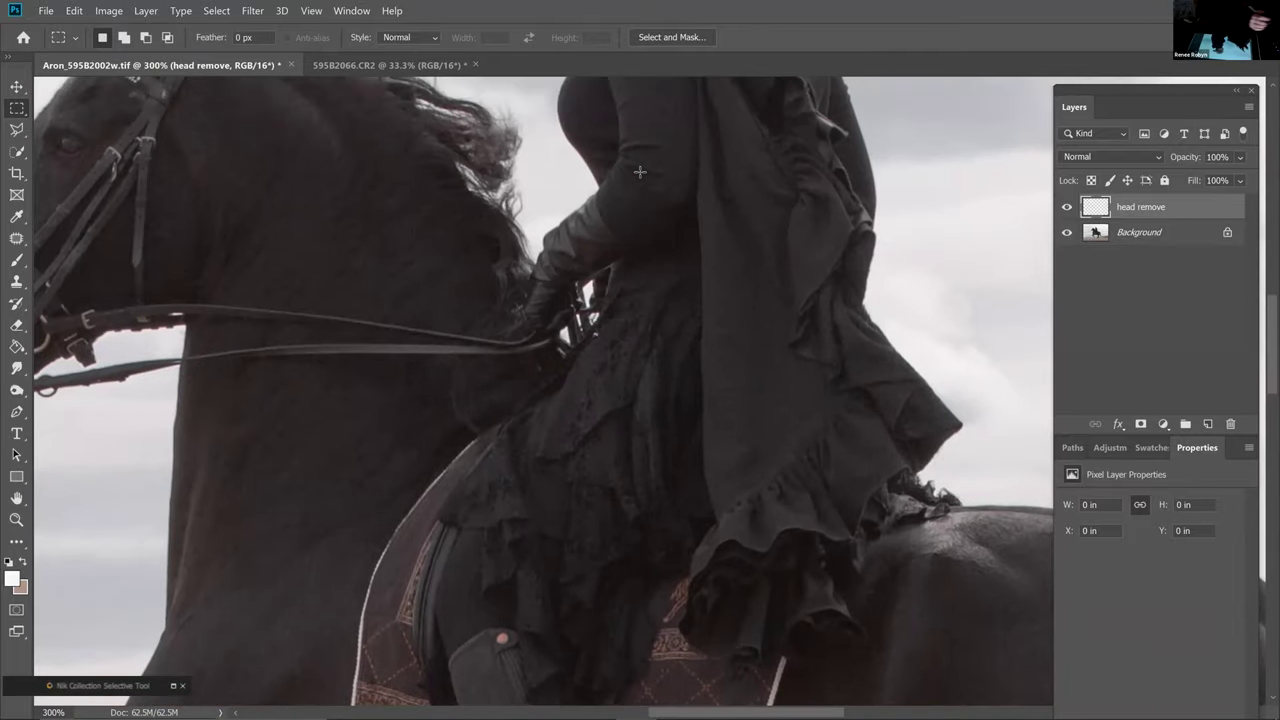
key("s")
key("bracketleft")
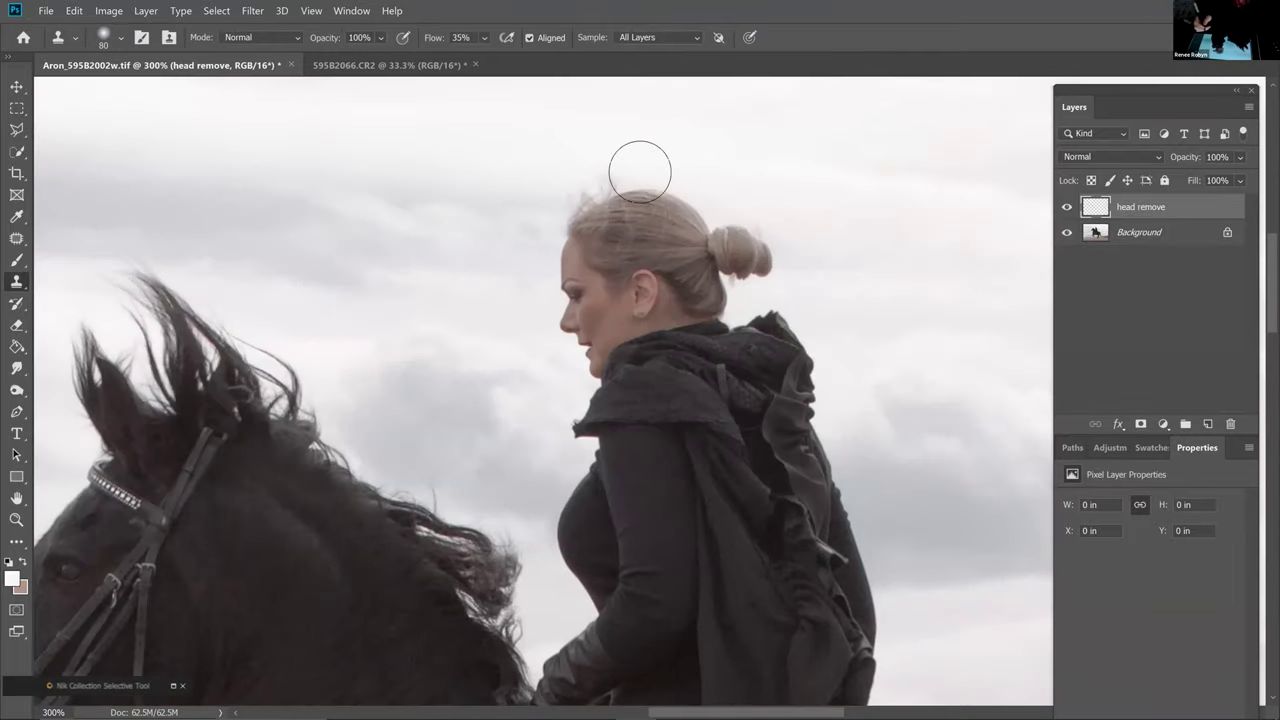
key("bracketright")
key("bracketright")
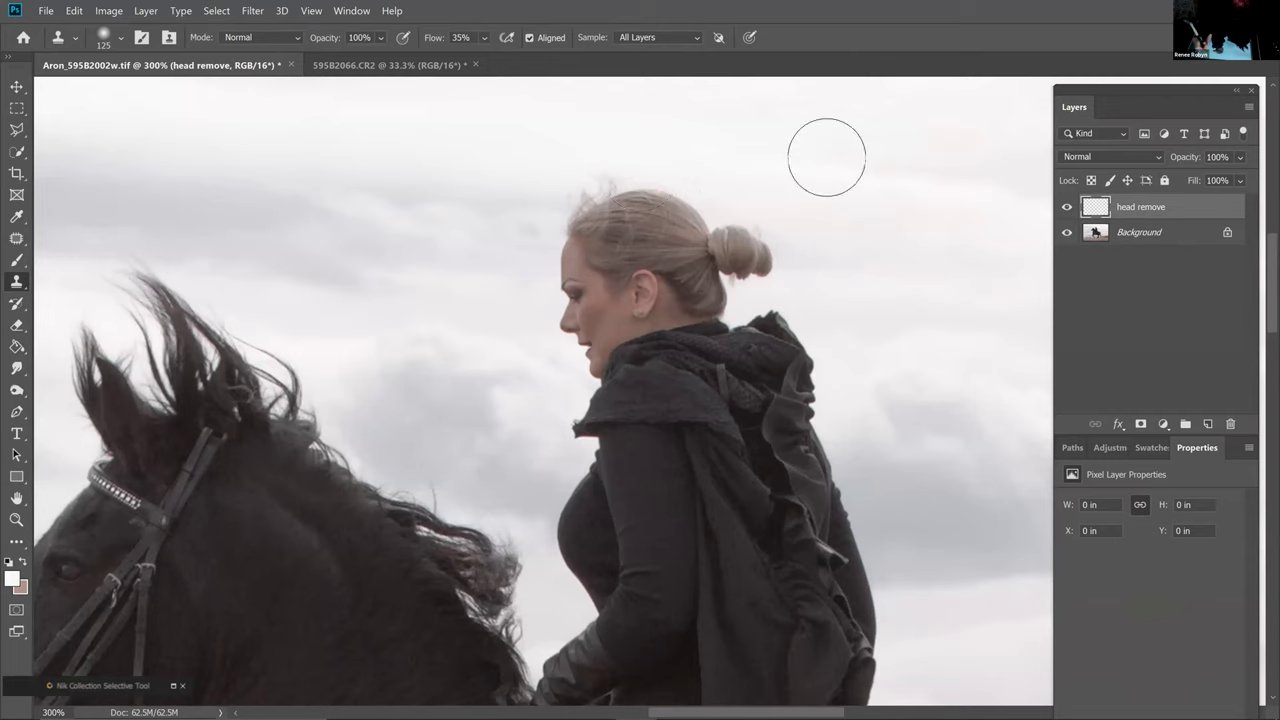
left_click(686, 39)
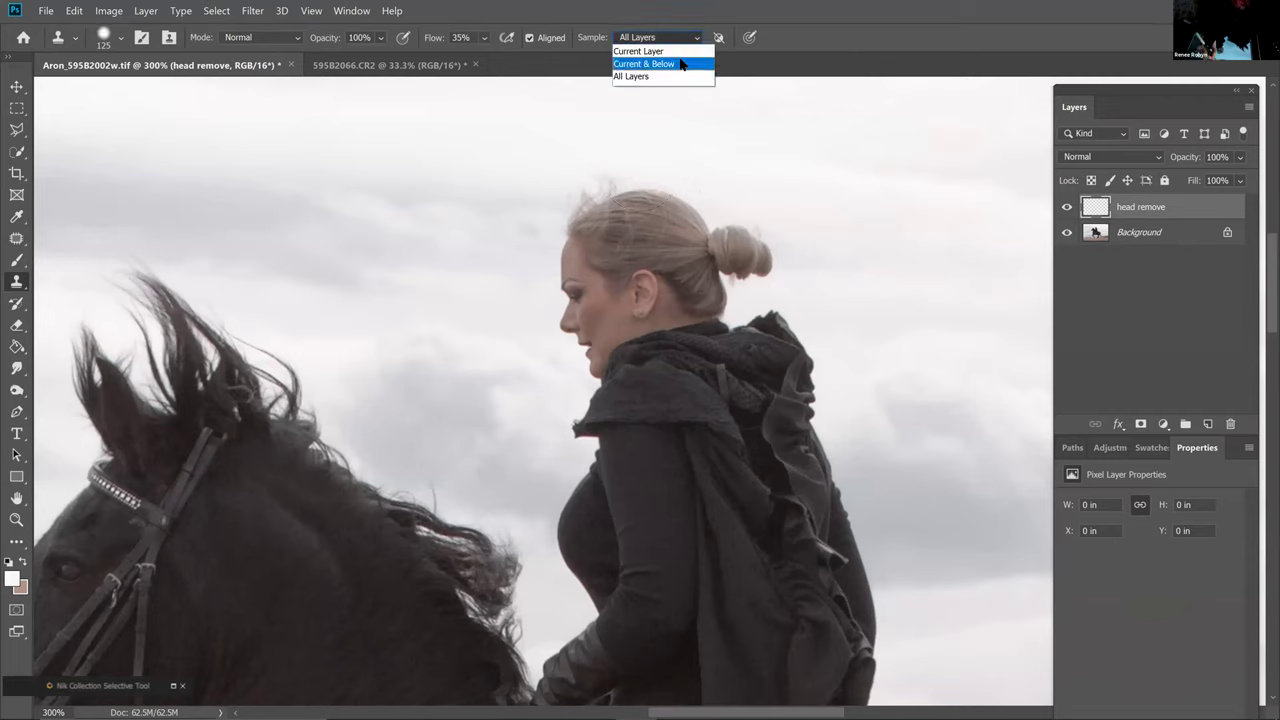
left_click(665, 63)
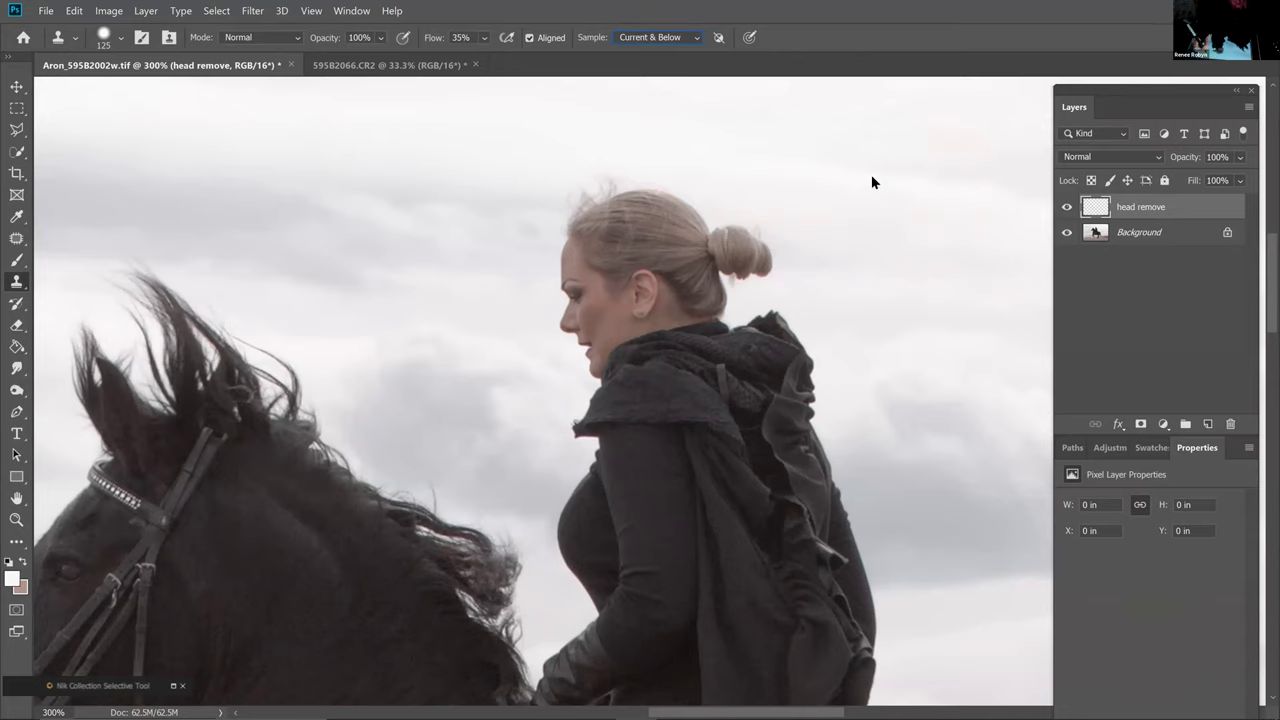
Clone sky over the rider's hair bun and the upper part of her head
key("alt")
mouse_move(757, 215)
left_mouse_down()
mouse_move(723, 220)
mouse_move(737, 234)
mouse_move(643, 200)
left_mouse_up()
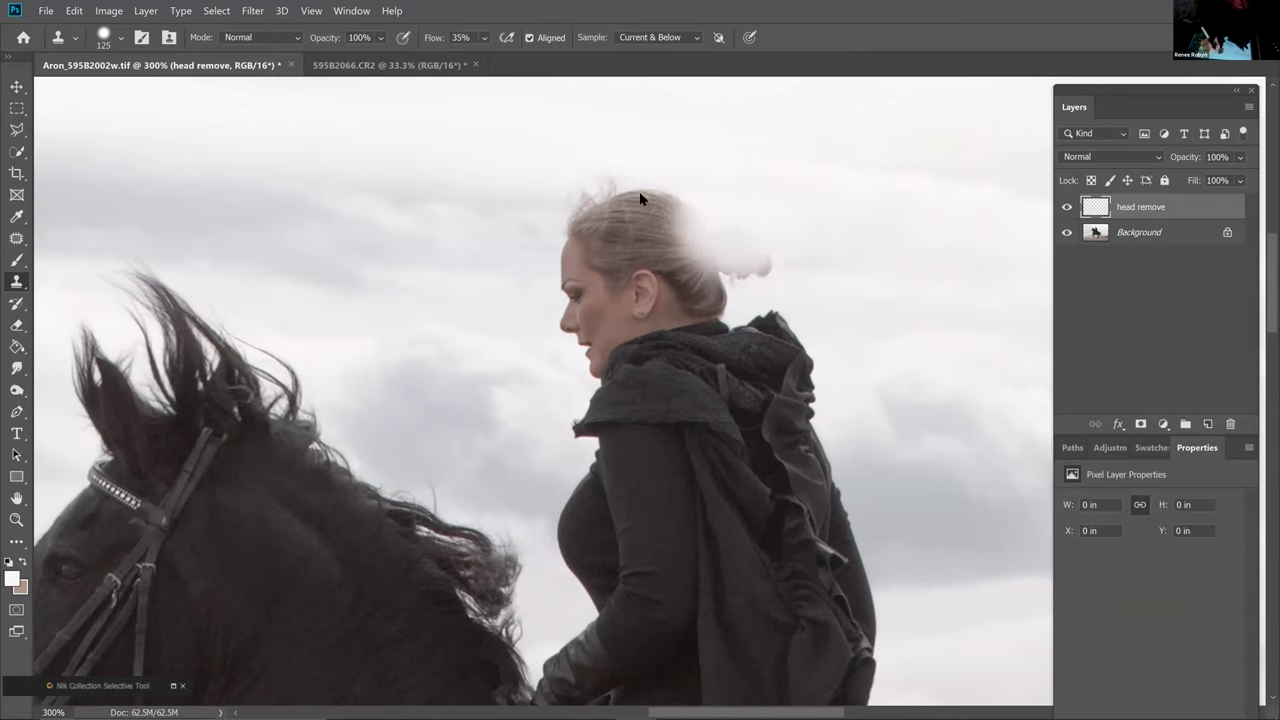
left_click_drag(561, 213, 589, 248)
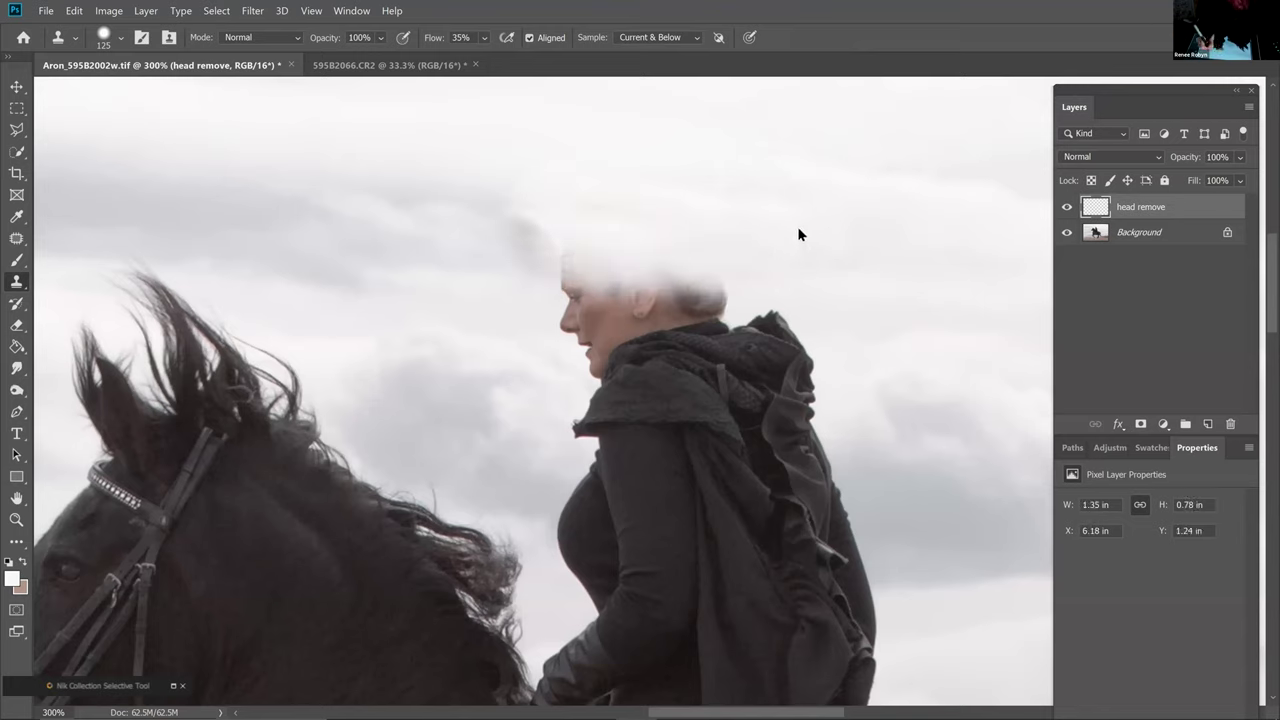
Clone sky over the rider's forehead, ear and back of the head with a 50 px brush
key("bracketleft")
key("bracketleft")
key("bracketleft")
key("bracketleft")
key("bracketleft")
mouse_move(583, 259)
left_mouse_down()
mouse_move(571, 277)
mouse_move(603, 286)
left_mouse_up()
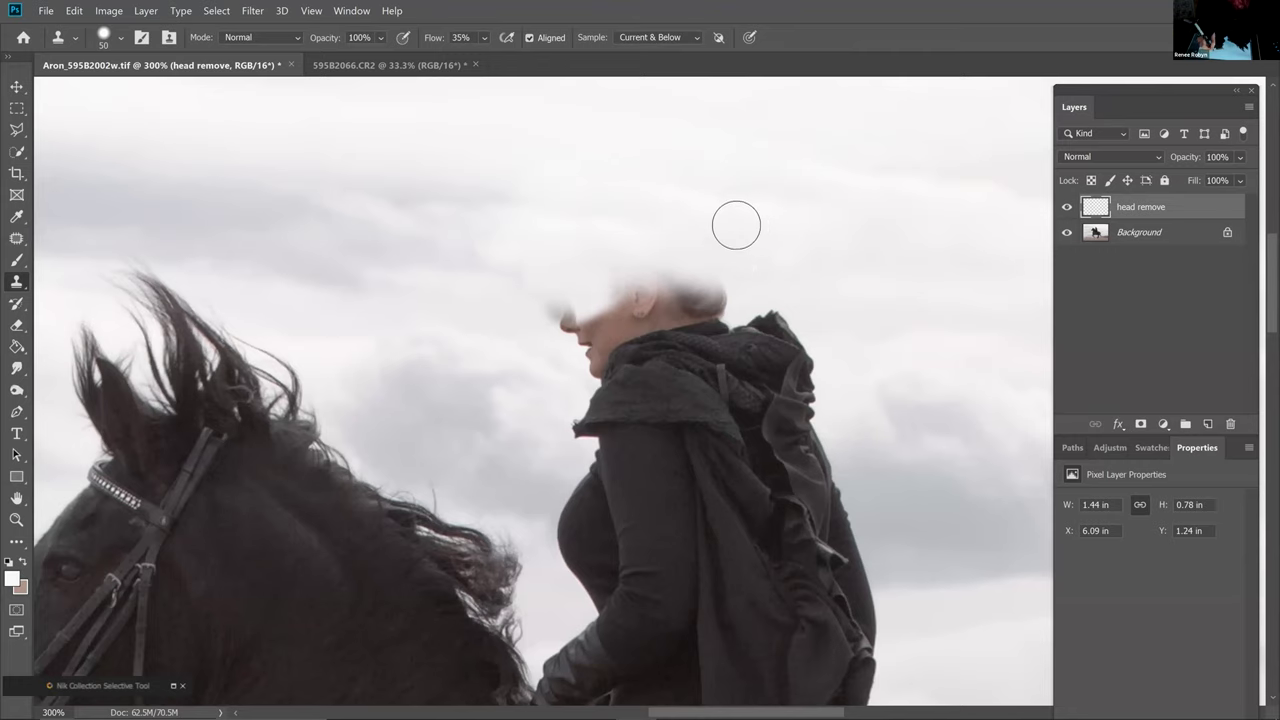
left_click(817, 223, "alt")
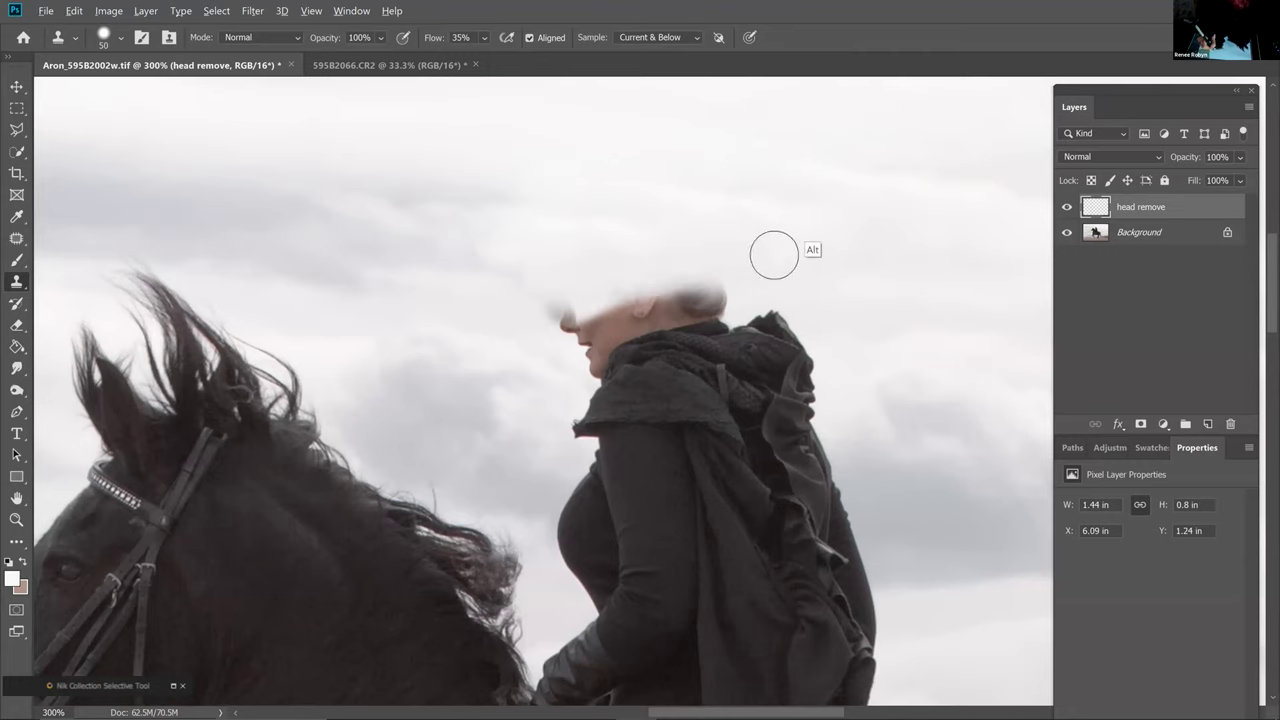
mouse_move(705, 290)
left_mouse_down()
mouse_move(593, 313)
mouse_move(555, 294)
mouse_move(511, 237)
mouse_move(537, 243)
mouse_move(480, 283)
mouse_move(440, 287)
mouse_move(604, 314)
mouse_move(590, 320)
mouse_move(657, 306)
left_mouse_up()
left_click(440, 289, "alt")
left_click(516, 324, "alt")
Clone sky over the remaining chin and neck along the collar with a 25 px brush, undoing faulty strokes
key("[")
key("[")
key("[")
key("[")
key("[")
left_click(590, 371, "alt")
mouse_move(591, 368)
left_mouse_down()
mouse_move(600, 348)
mouse_move(678, 318)
left_mouse_up()
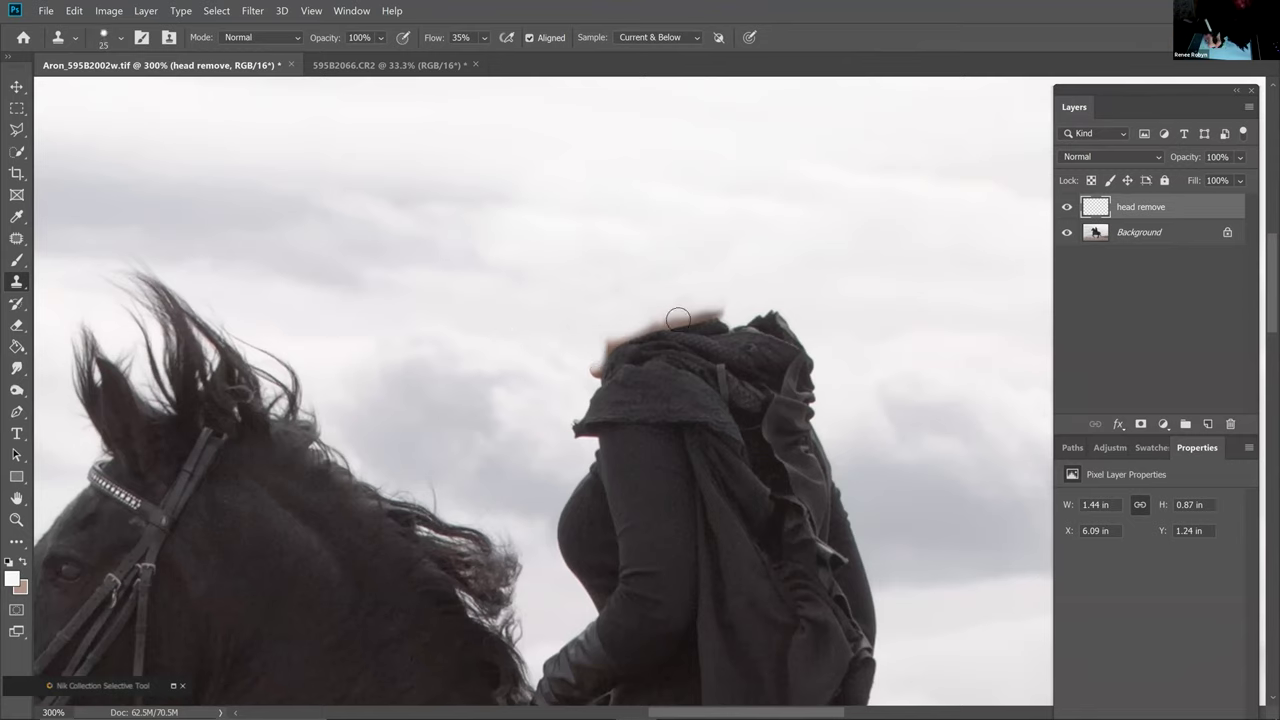
key("ctrl+z")
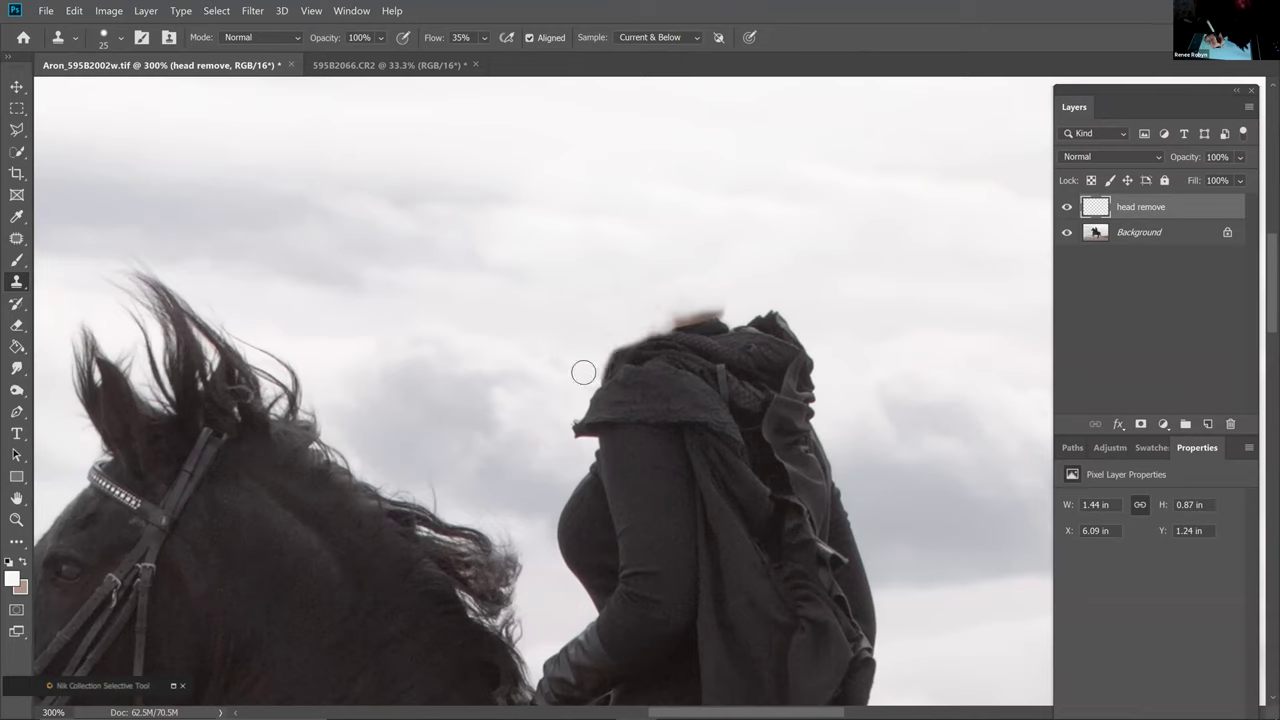
key("ctrl+z")
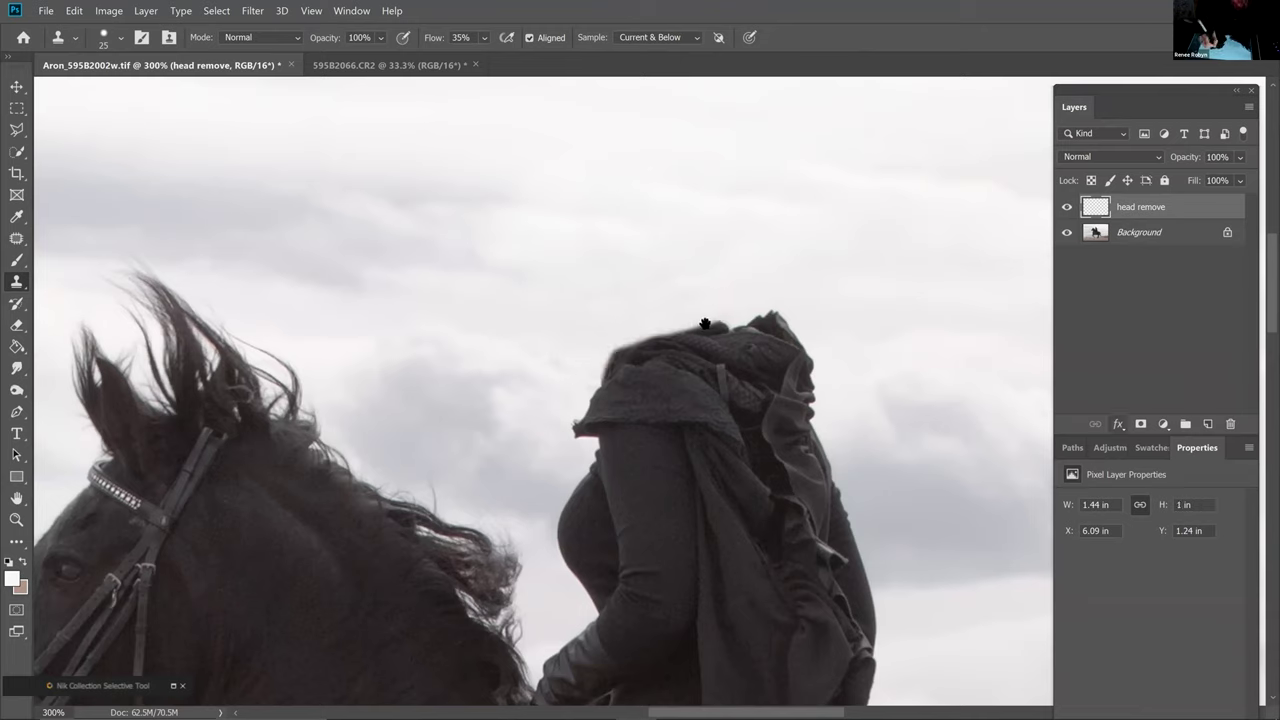
Add a layer mask to the head remove layer and paint black with the Brush to bring back the collar's rear tip
key("ctrl+shift+m")
key("ctrl+plus")
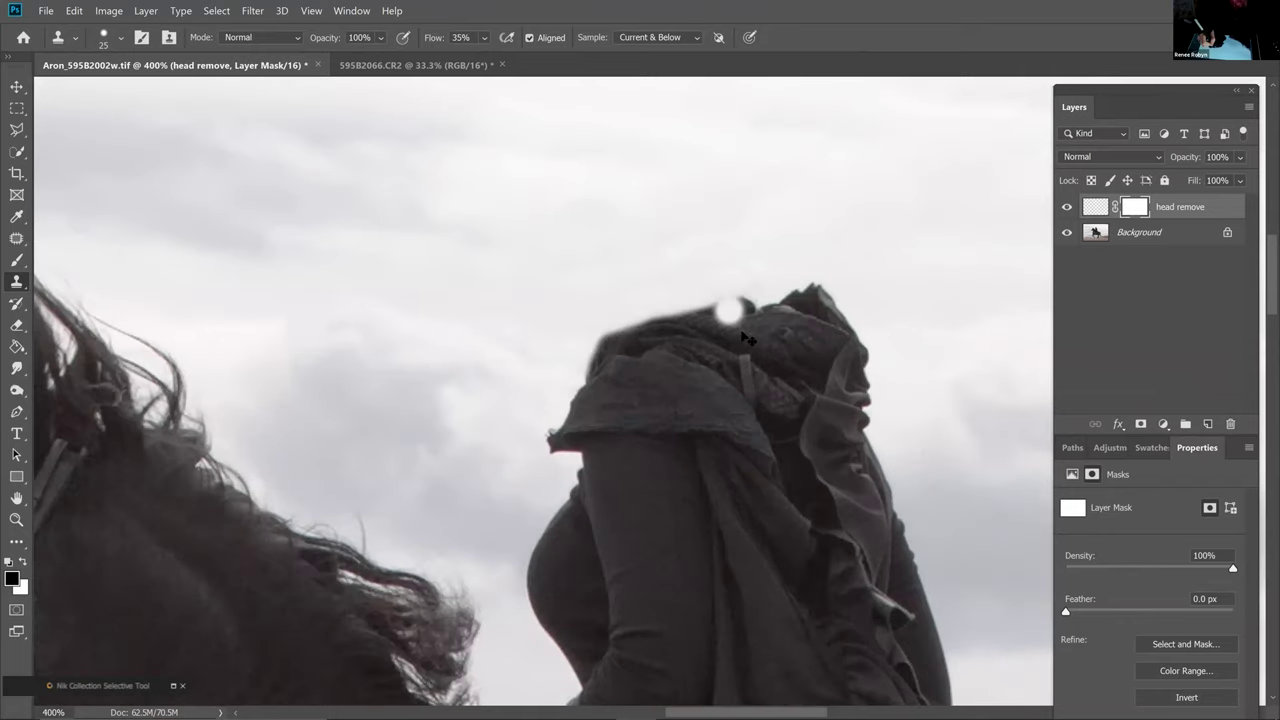
key("ctrl+plus")
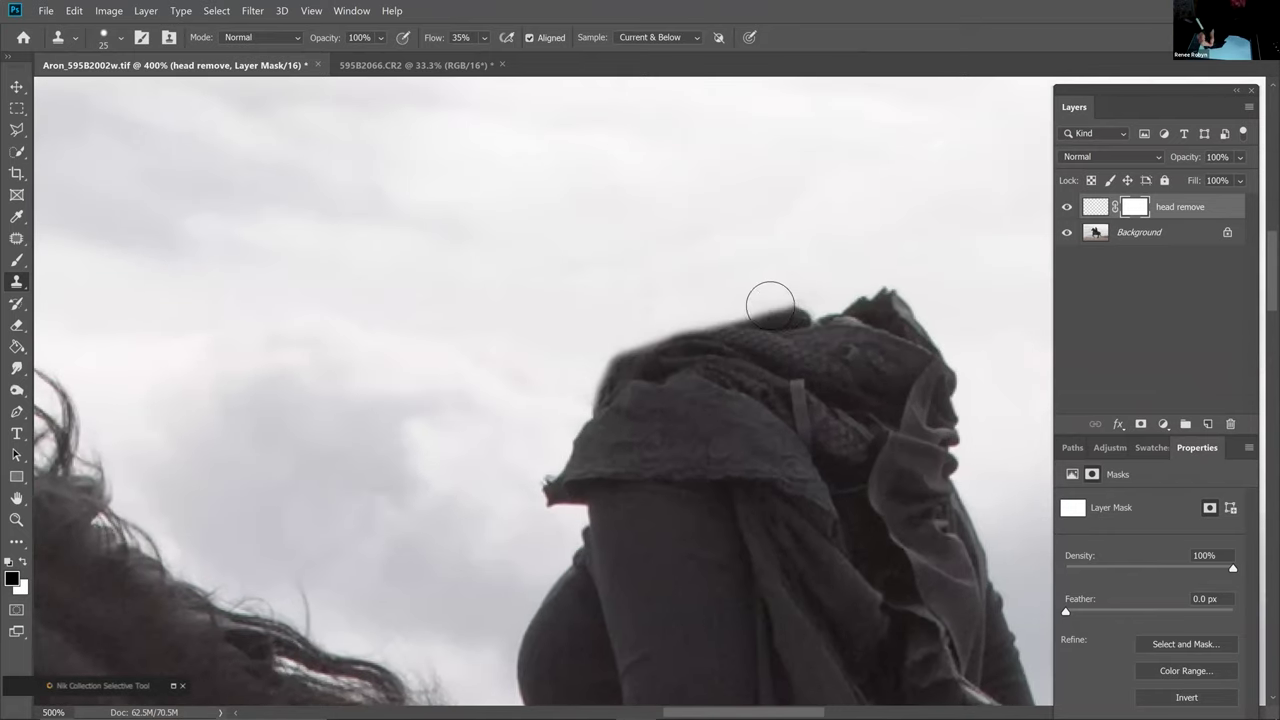
key("b")
key("ctrl+plus")
key("]")
left_click_drag(788, 300, 800, 290)
key("bracketleft")
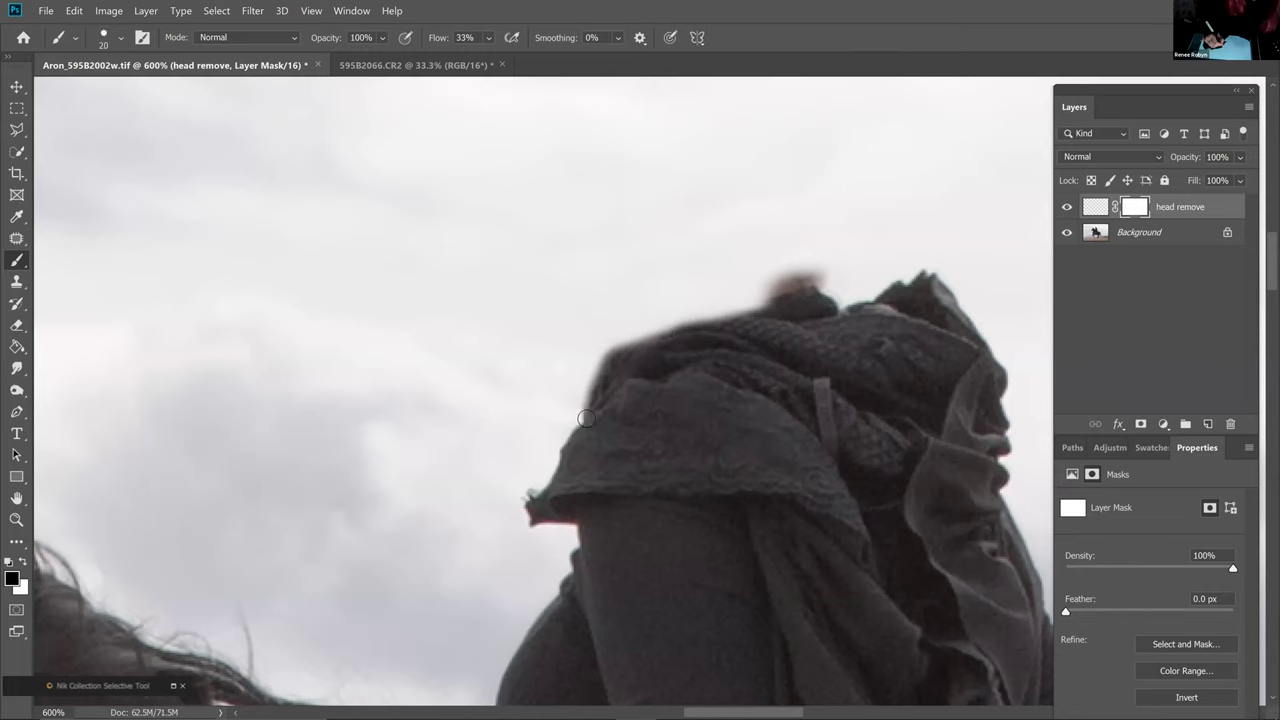
Refine the mask along the collar's upper edge with a 9 px brush so the cloth ends cleanly against the sky
mouse_move(653, 348)
left_mouse_down()
mouse_move(845, 285)
mouse_move(833, 192)
mouse_move(803, 249)
mouse_move(732, 286)
mouse_move(823, 274)
left_mouse_up()
key("x")
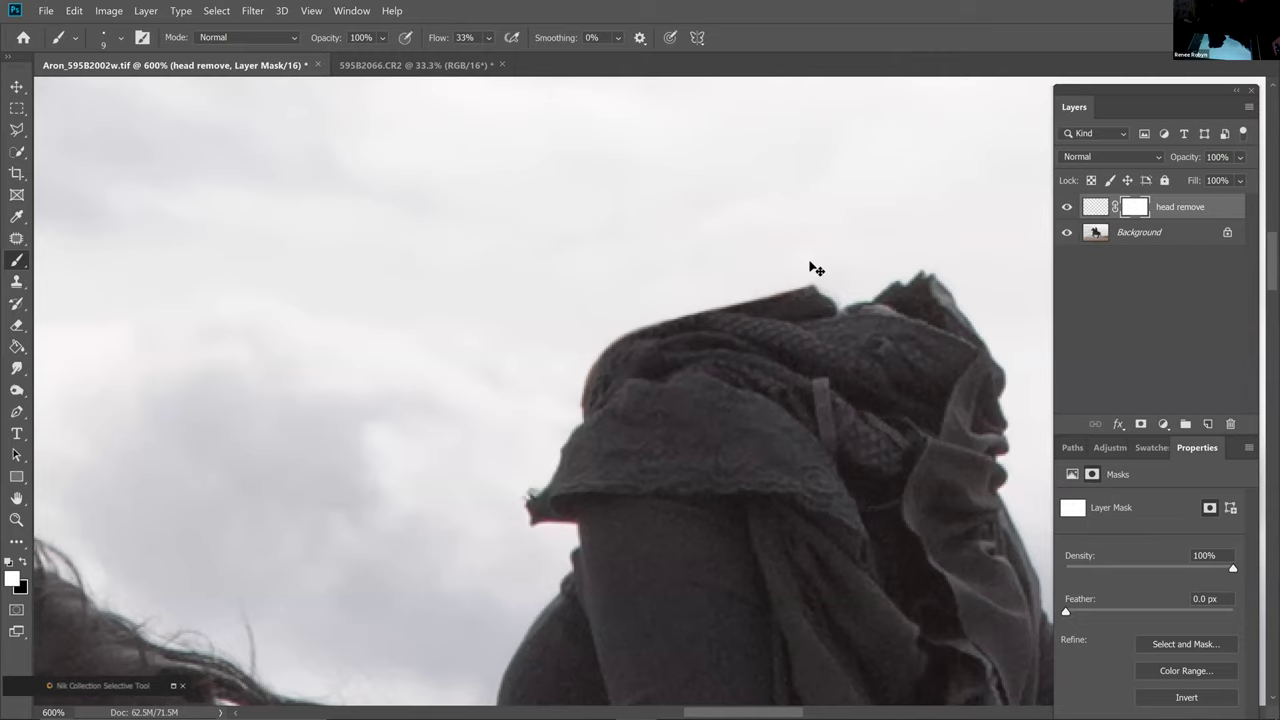
scroll(815, 268, "down", 1)
scroll(815, 268, "down", 1)
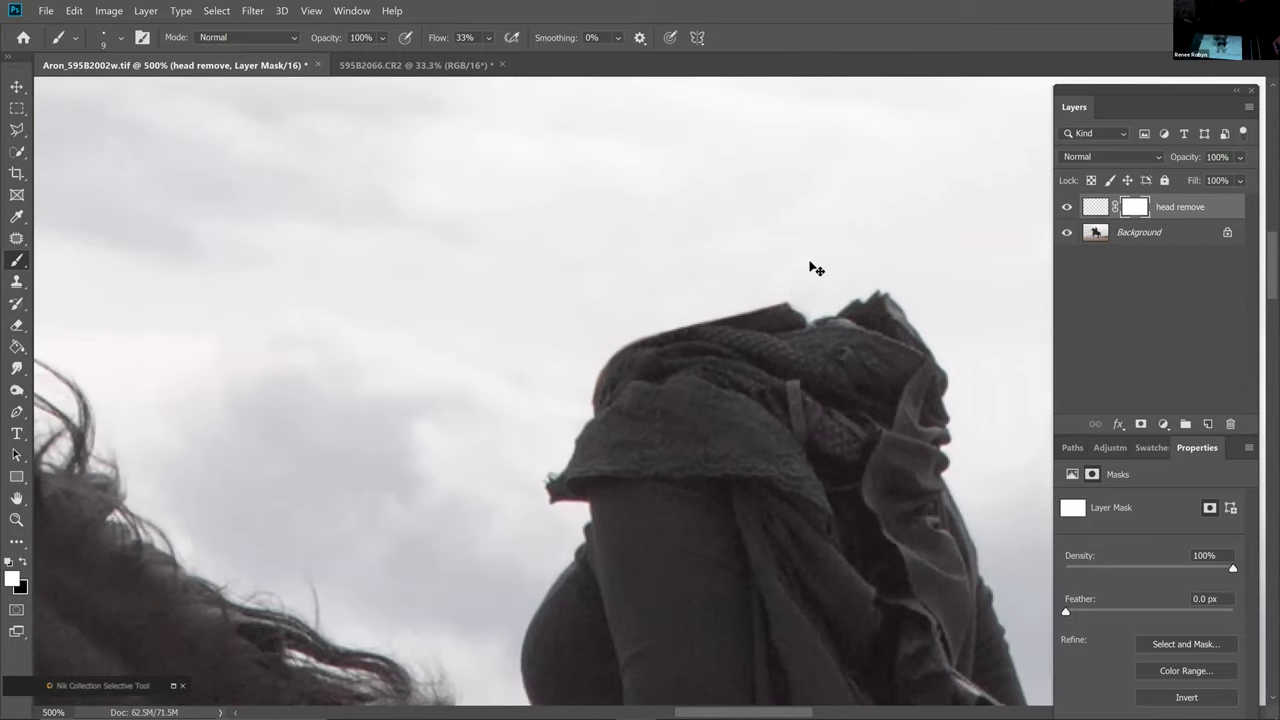
scroll(815, 268, "down", 3)
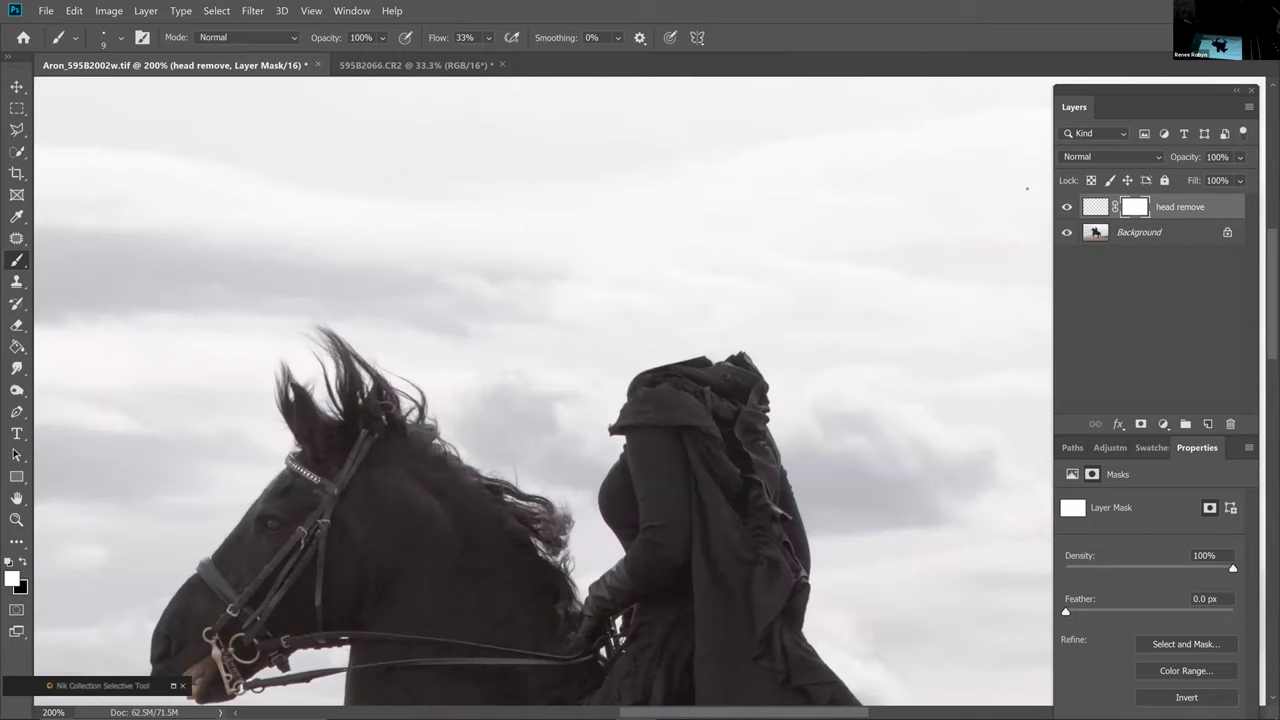
scroll(1029, 121, "down", 2)
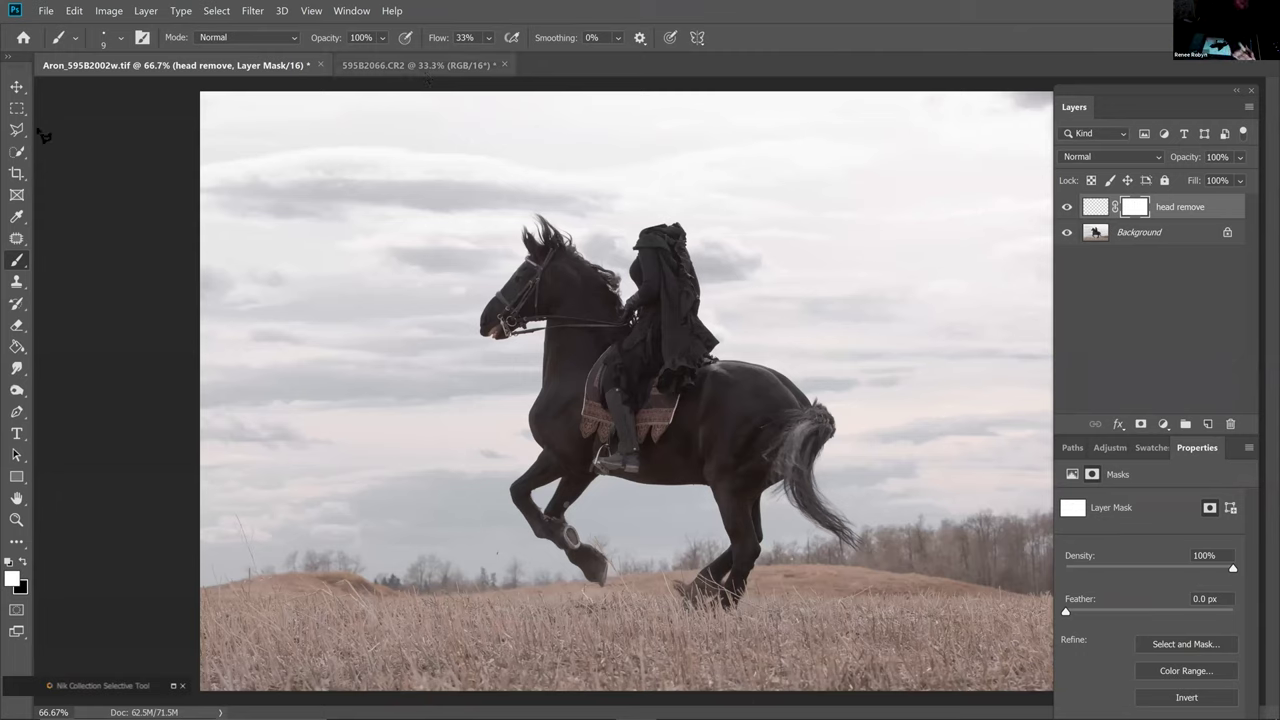
Switch to 595B2066.CR2 and outline the rider's cape with the Polygonal Lasso, from collar to hem including some sky behind it
key("ctrl+Tab")
key("l")
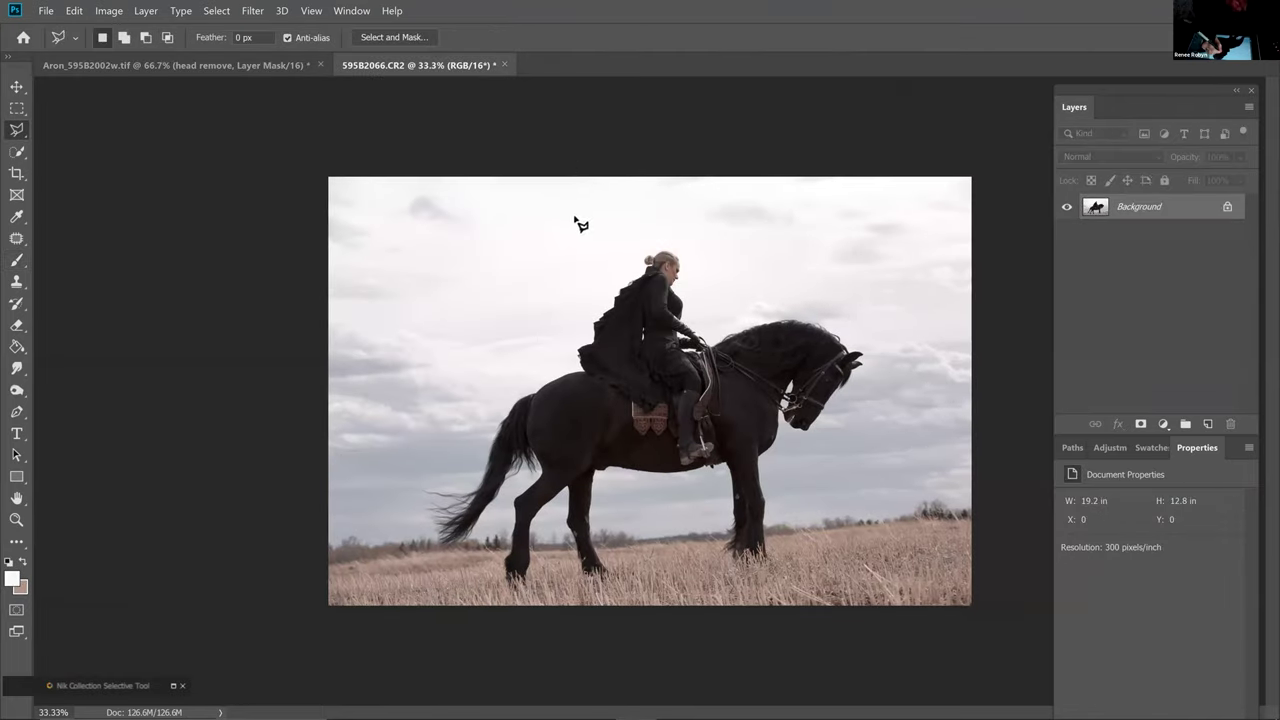
key("ctrl+plus")
key("ctrl+1")
scroll(648, 190, "up", 3)
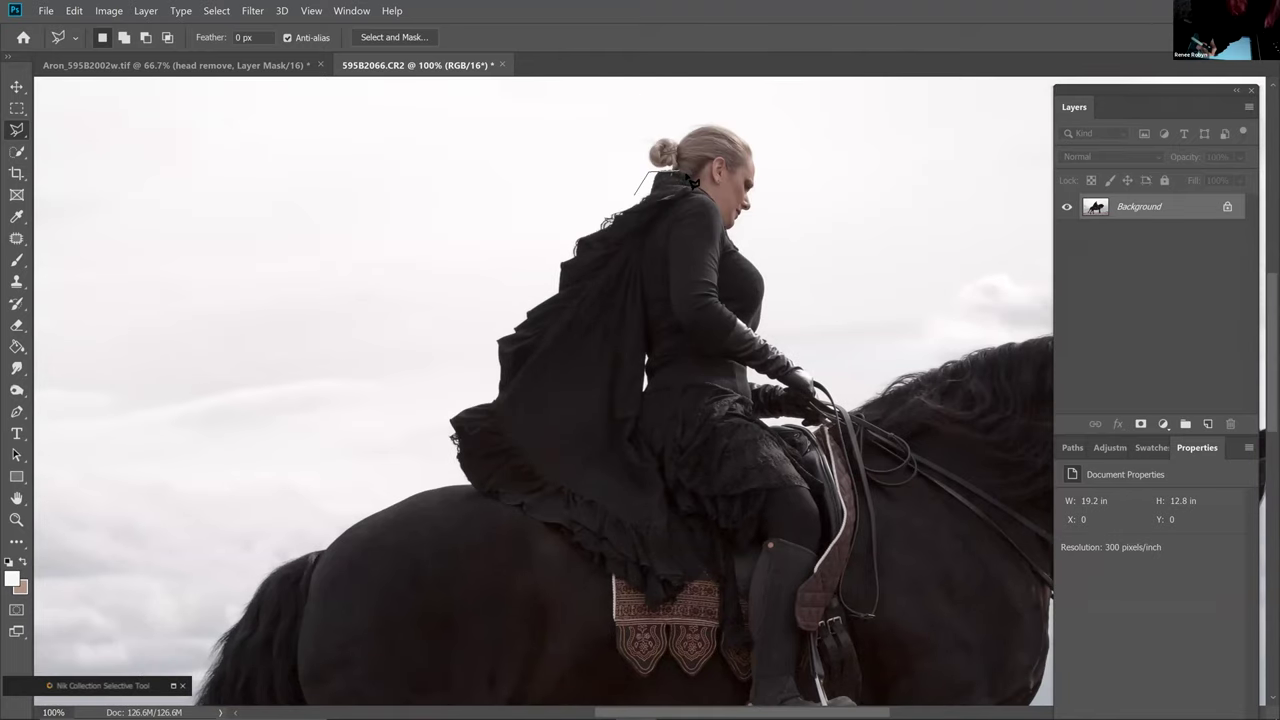
left_click(712, 201)
left_click(652, 255)
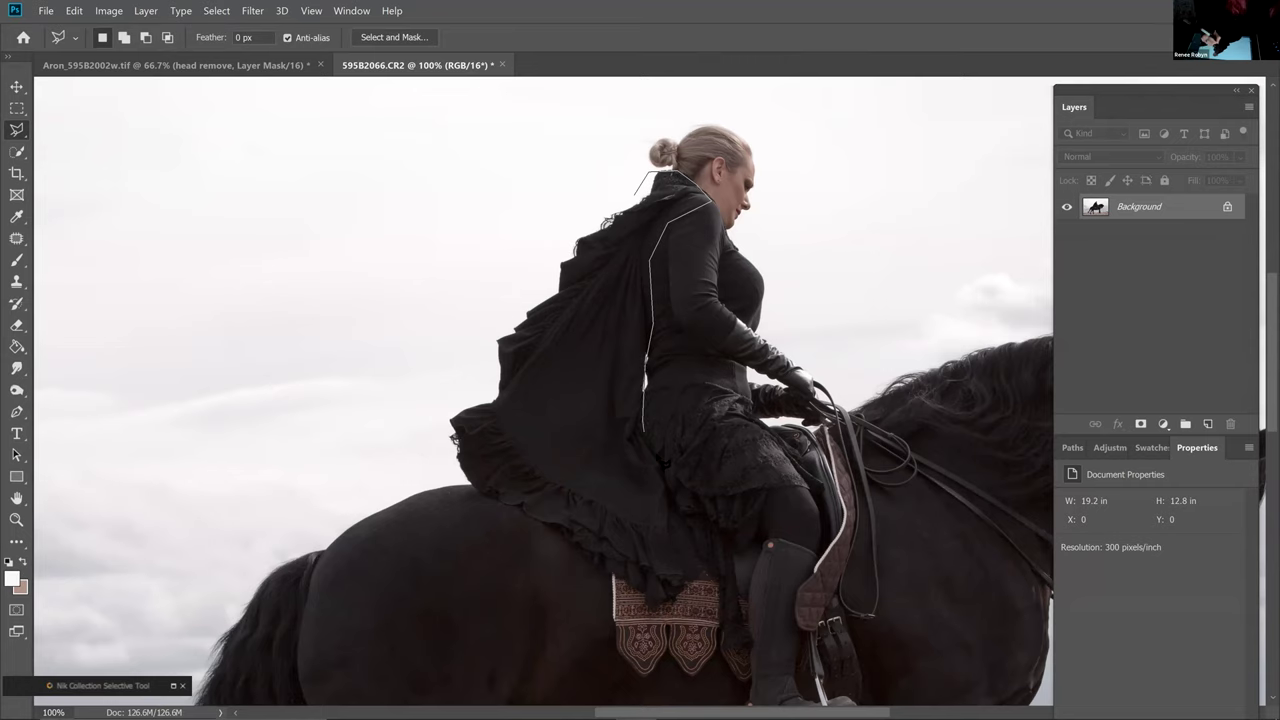
left_click(642, 422)
left_click(682, 500)
left_click(743, 578)
left_click(738, 600)
left_click(706, 581)
left_click(679, 608)
left_click(641, 617)
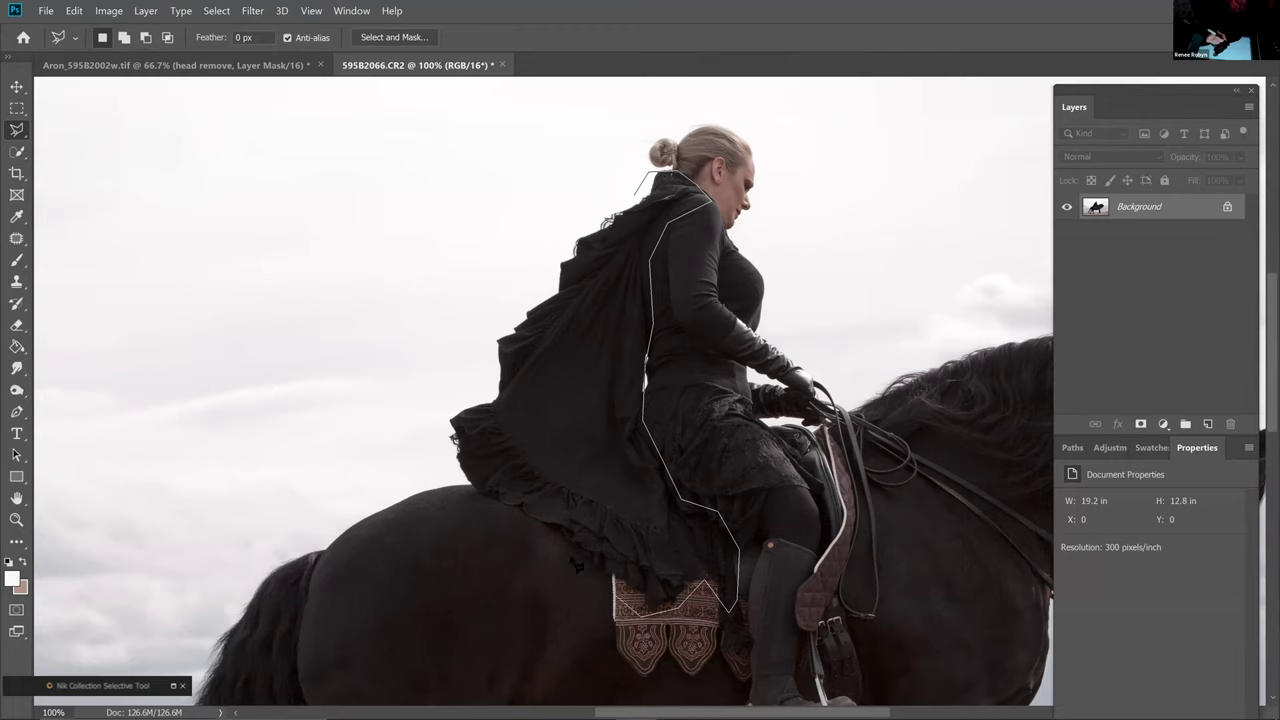
left_click(467, 488)
left_click(423, 416)
left_click(504, 256)
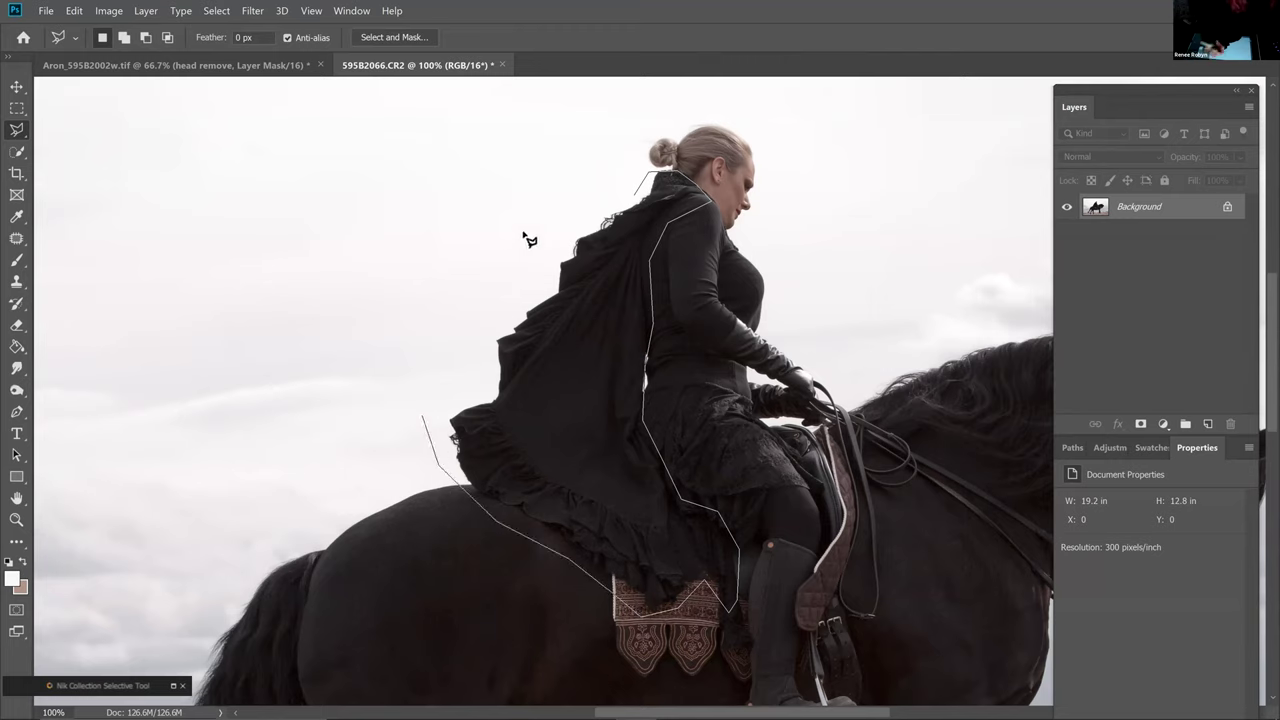
left_click(647, 170)
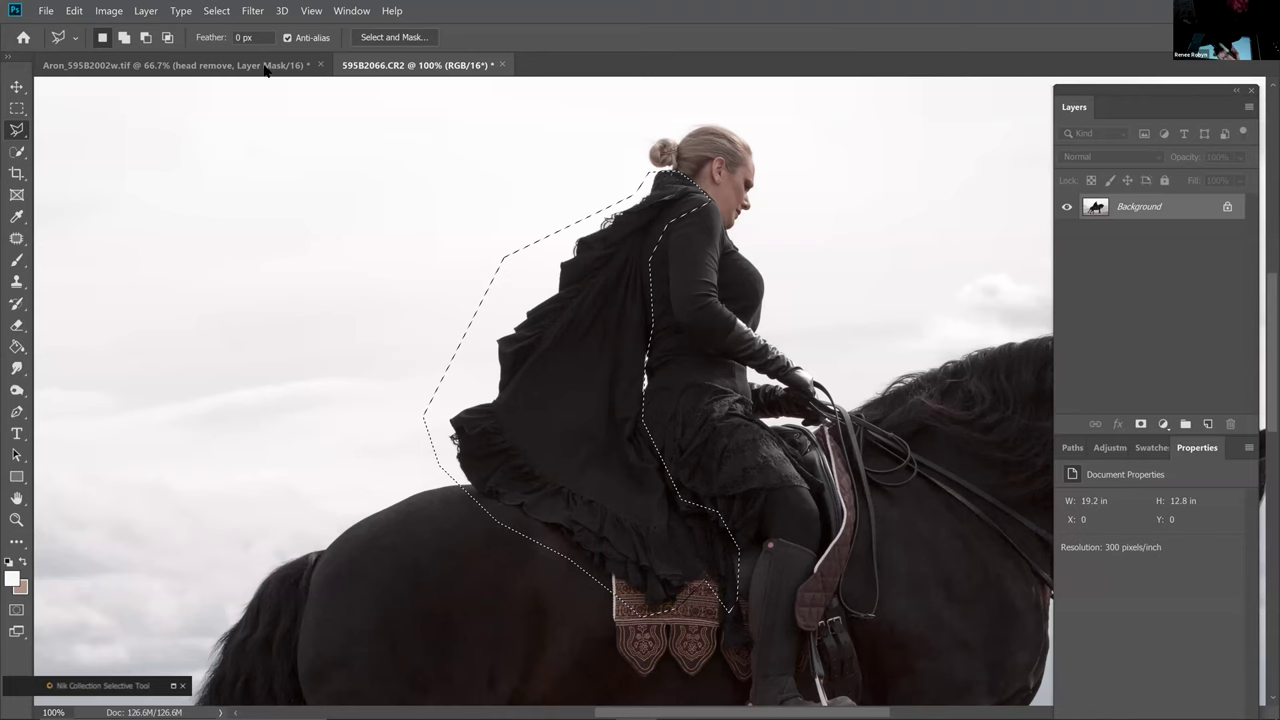
Copy the selected cape and paste it into the headless rider image as a new layer
key("ctrl+c")
key("ctrl+Tab")
key("ctrl+v")
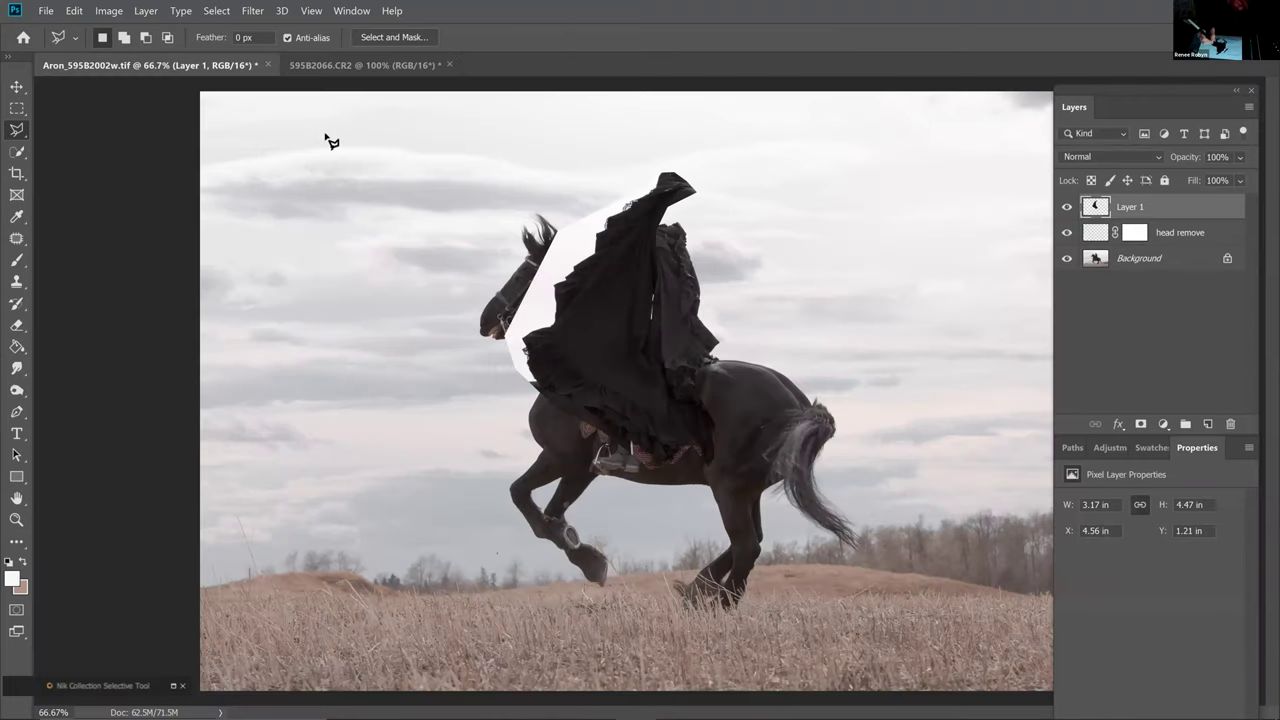
key("b")
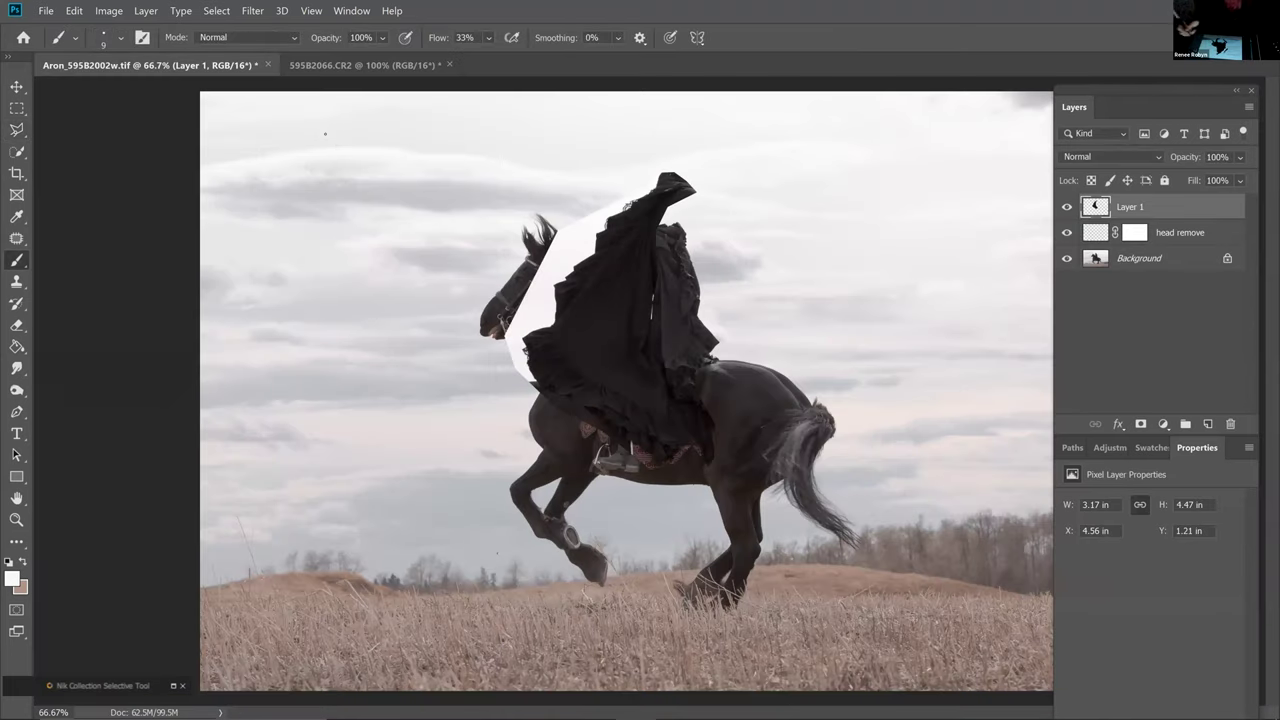
left_click(286, 77)
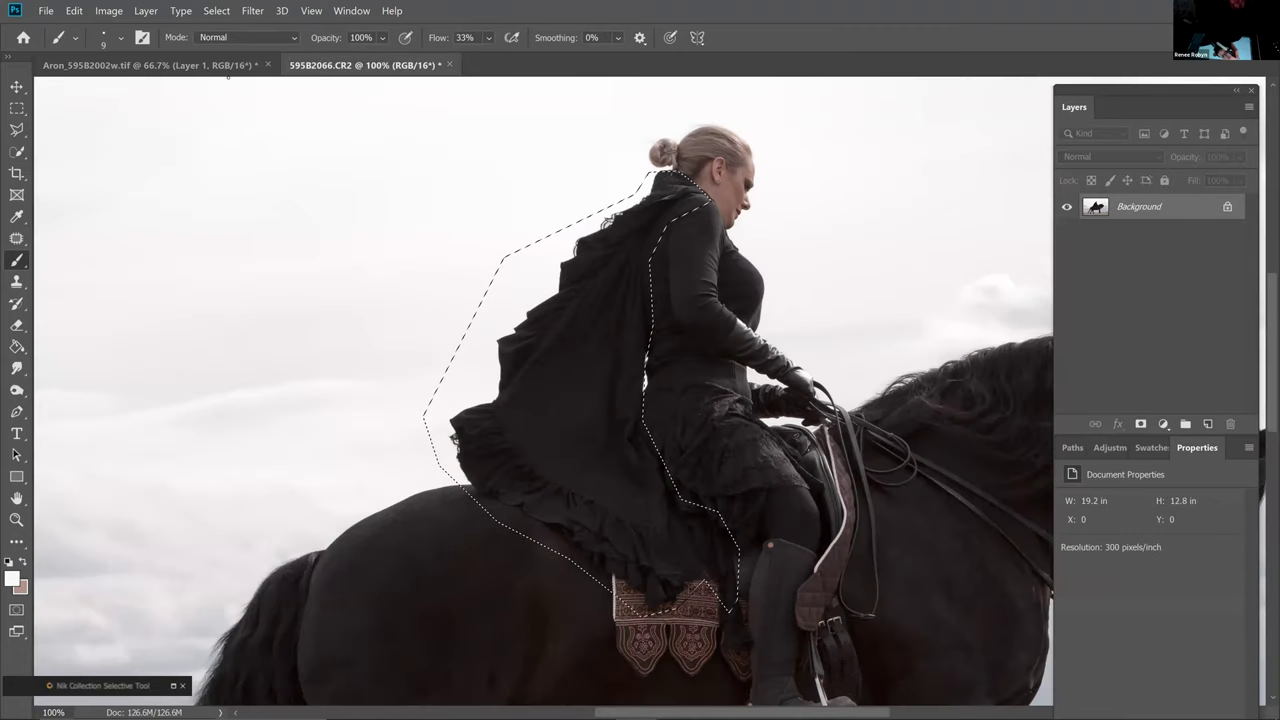
left_click(212, 67)
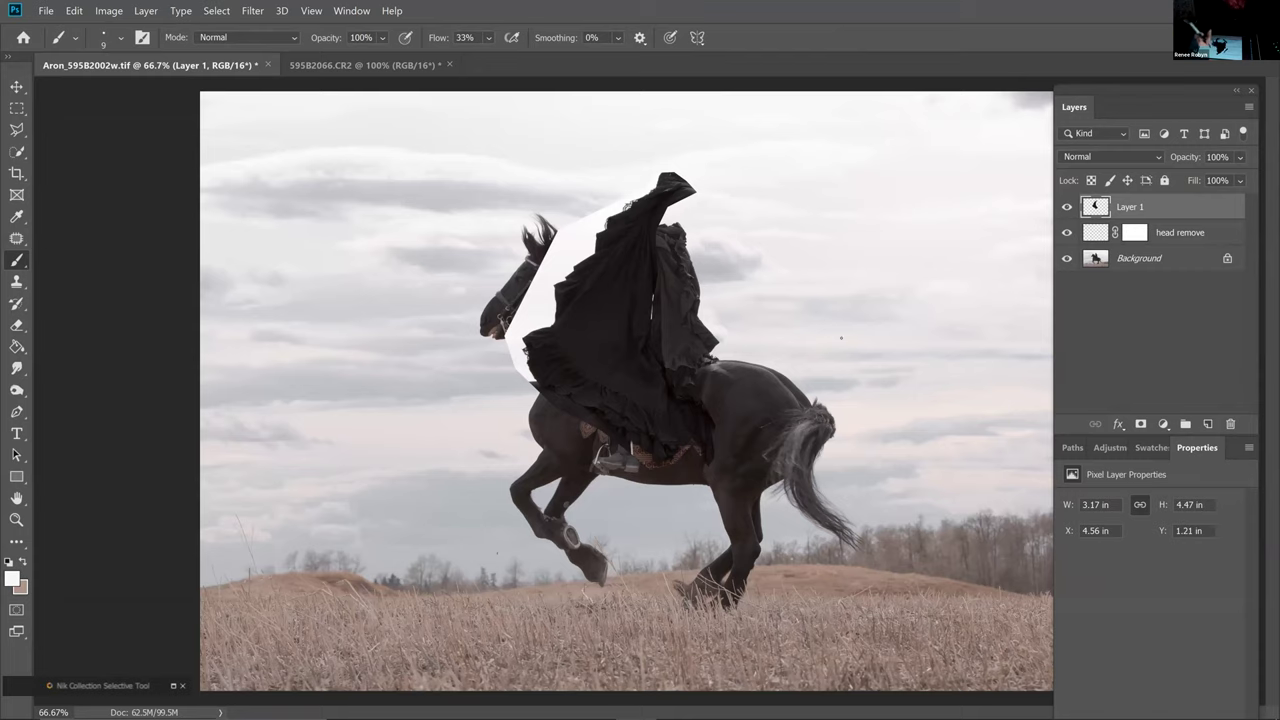
left_click(1067, 207)
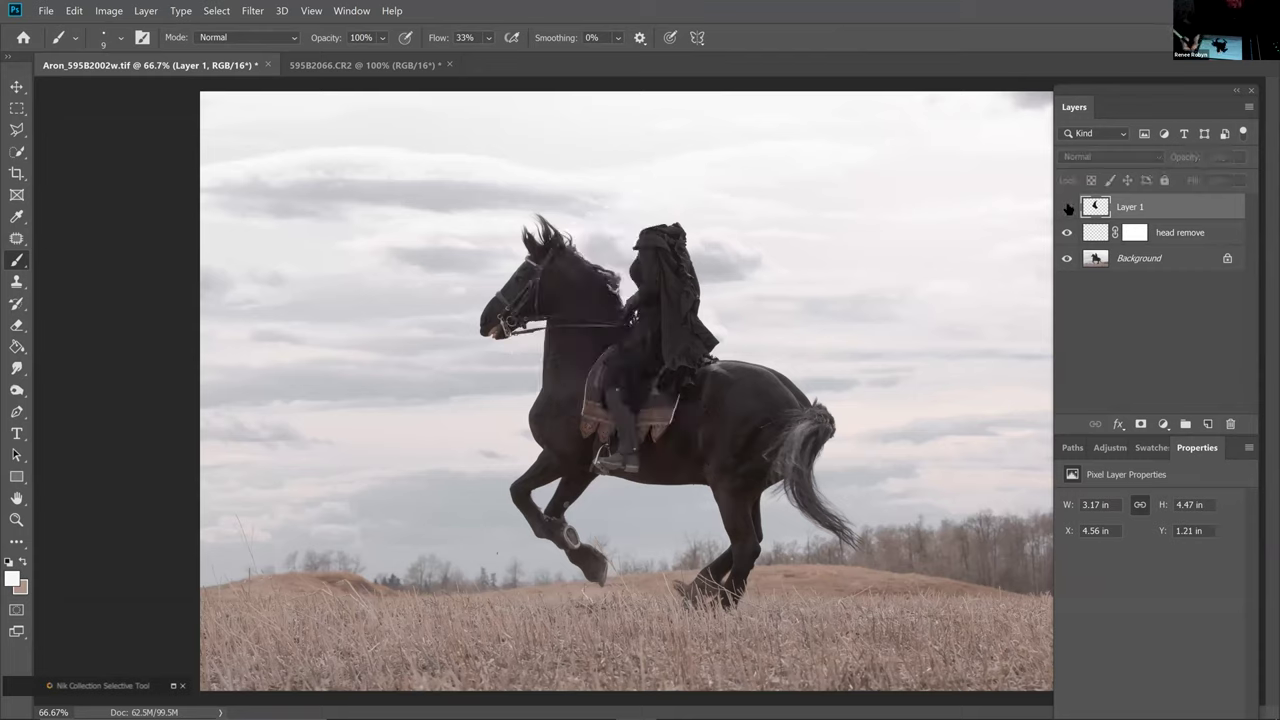
left_click(1067, 207)
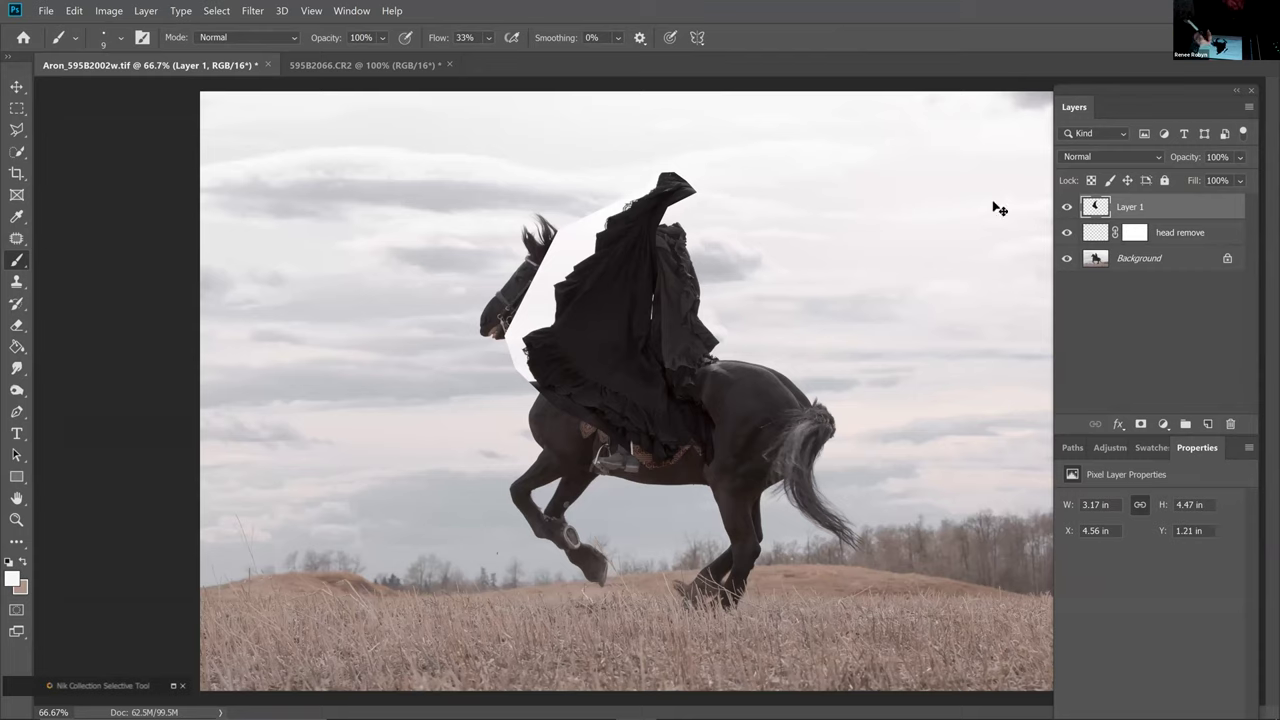
Flip the pasted cape horizontally with Free Transform and move it onto the rider's back
key("ctrl+t")
right_click(645, 326)
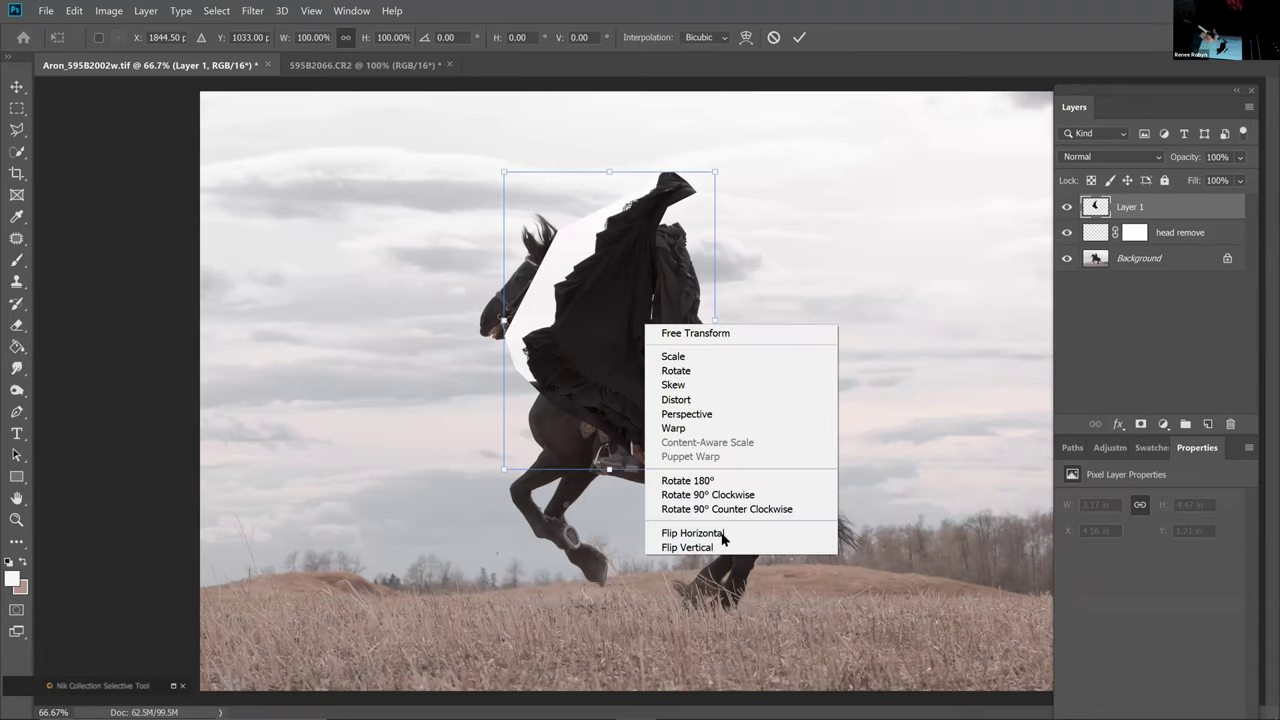
left_click(690, 533)
left_click_drag(634, 328, 726, 355)
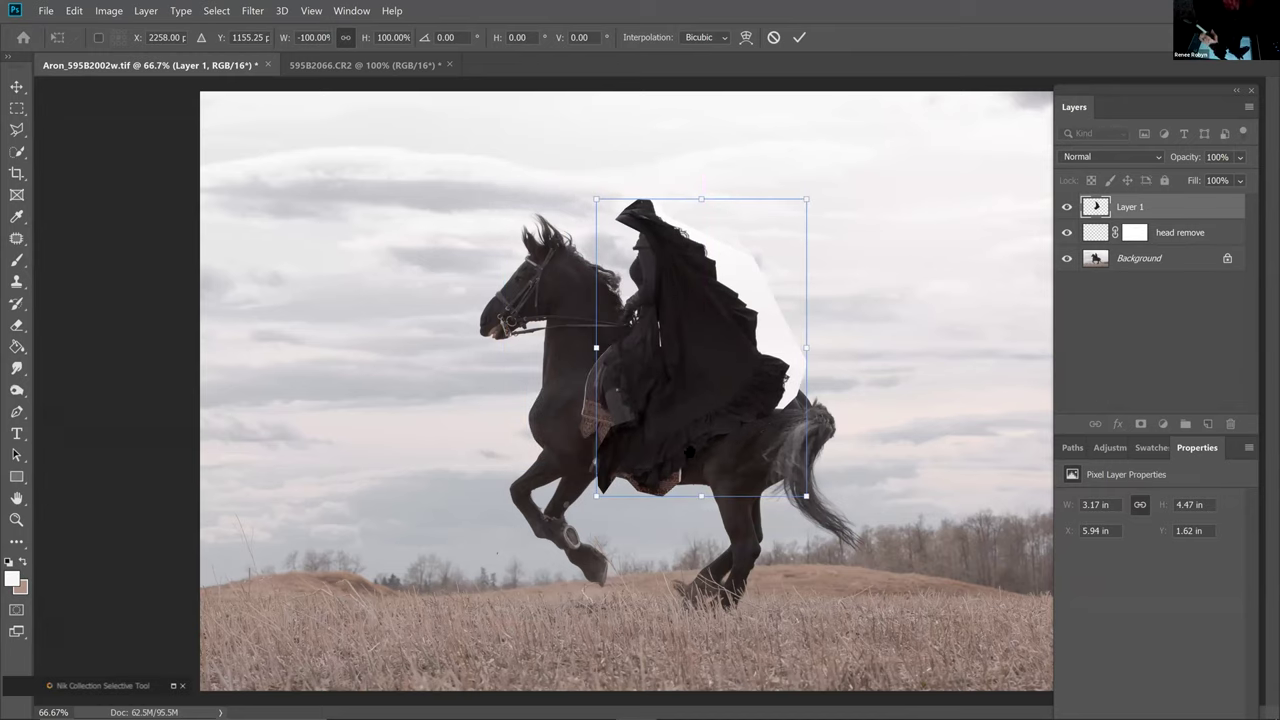
key("ctrl+plus")
key("ctrl+plus")
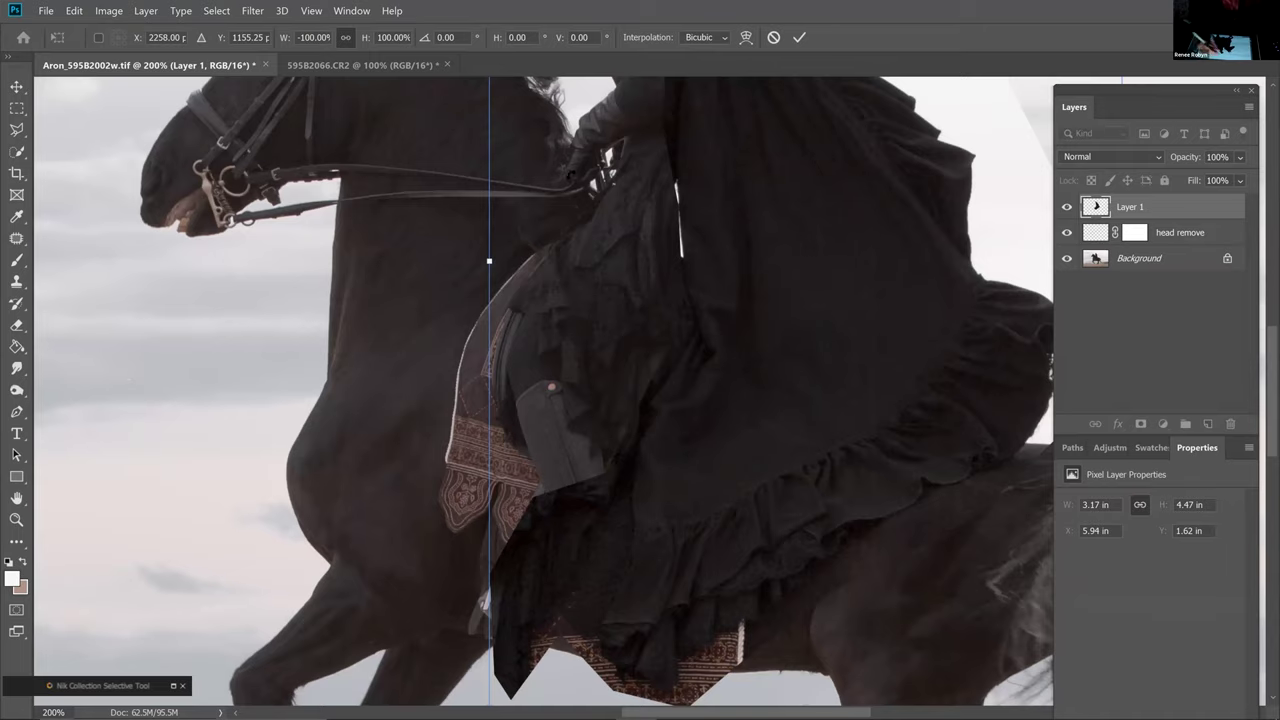
key("ctrl+minus")
key("ctrl+minus")
Scale the cape down to 64% and rotate it about 4.8° so it drapes over the rider's back
left_click_drag(522, 203, 611, 243)
left_click_drag(716, 454, 721, 397)
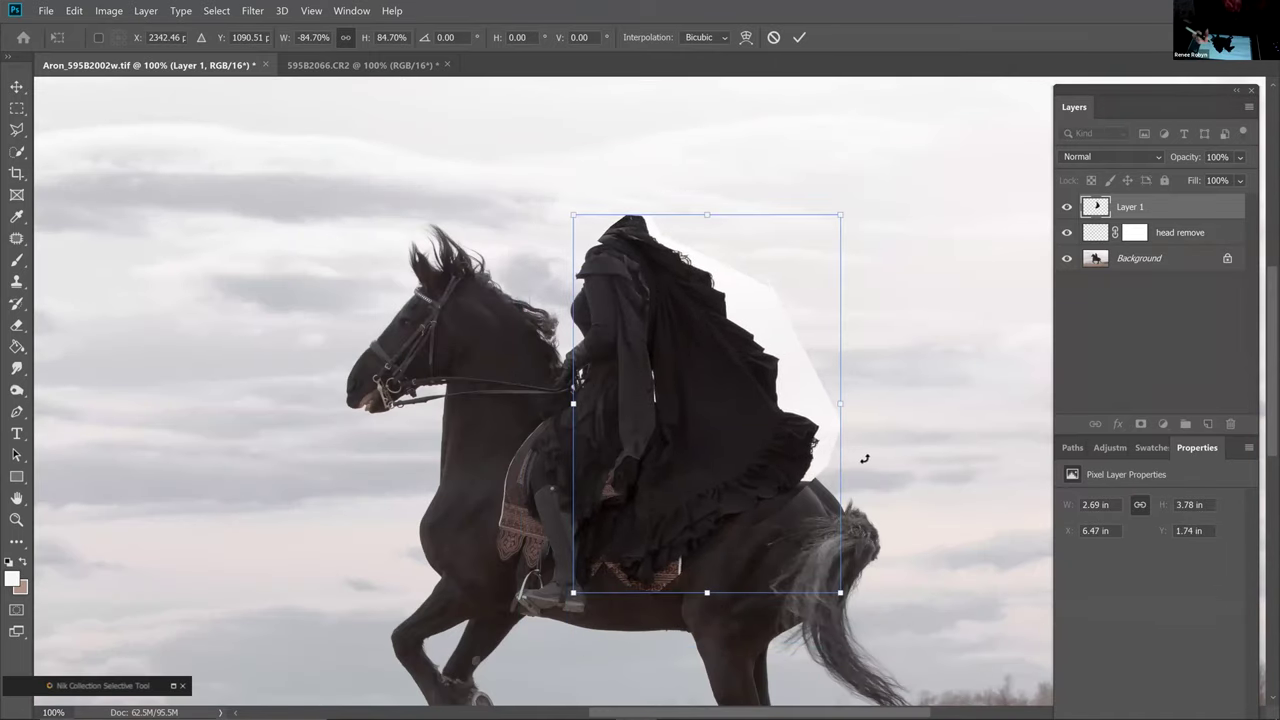
mouse_move(866, 454)
left_mouse_down()
mouse_move(857, 485)
mouse_move(880, 410)
mouse_move(881, 452)
left_mouse_up()
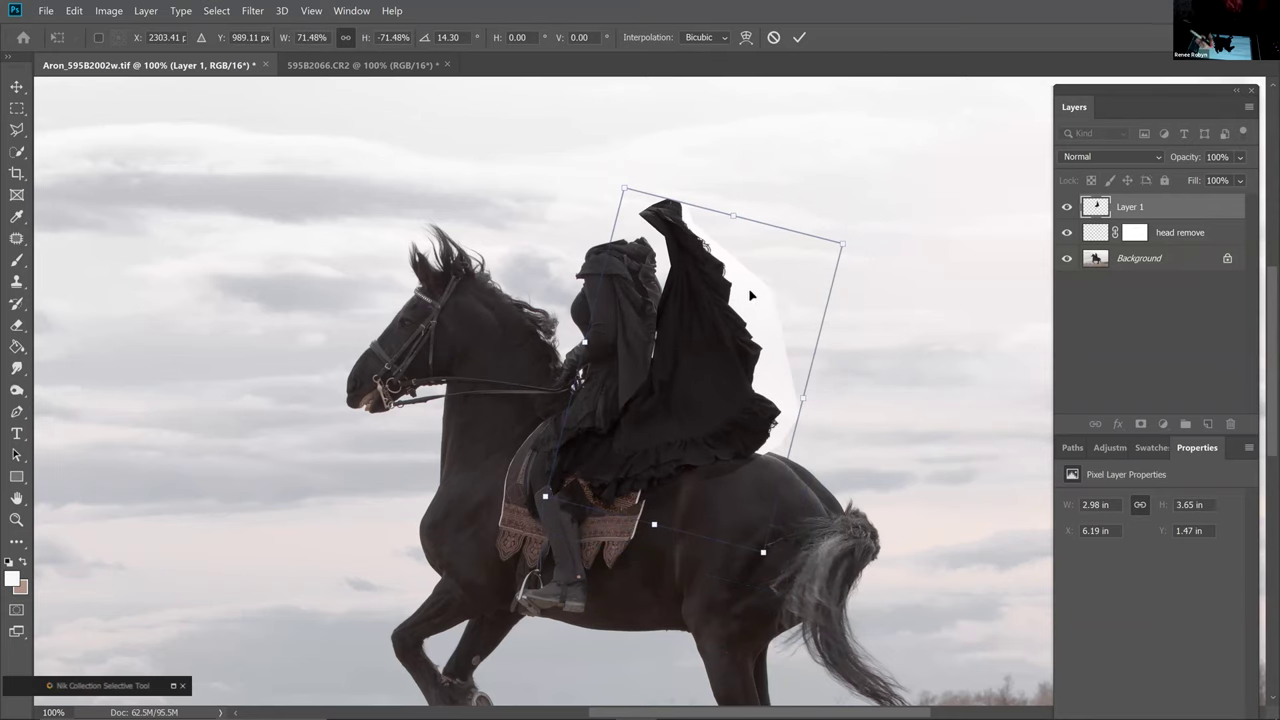
left_click_drag(843, 243, 810, 270)
mouse_move(718, 328)
left_mouse_down()
mouse_move(695, 332)
mouse_move(708, 328)
left_mouse_up()
left_click_drag(740, 557, 761, 535)
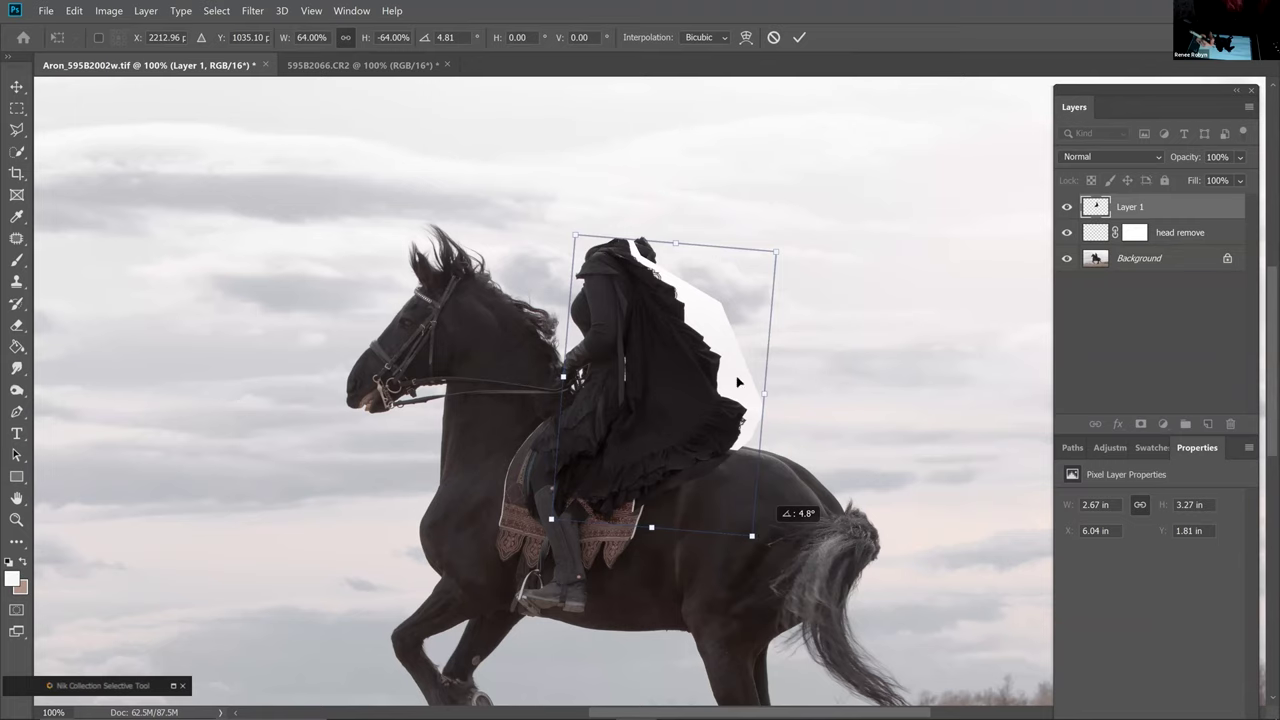
Shift the cape slightly toward the horse's tail, nudge it up to meet the rider's collar, and apply the transform
left_click_drag(740, 382, 756, 381)
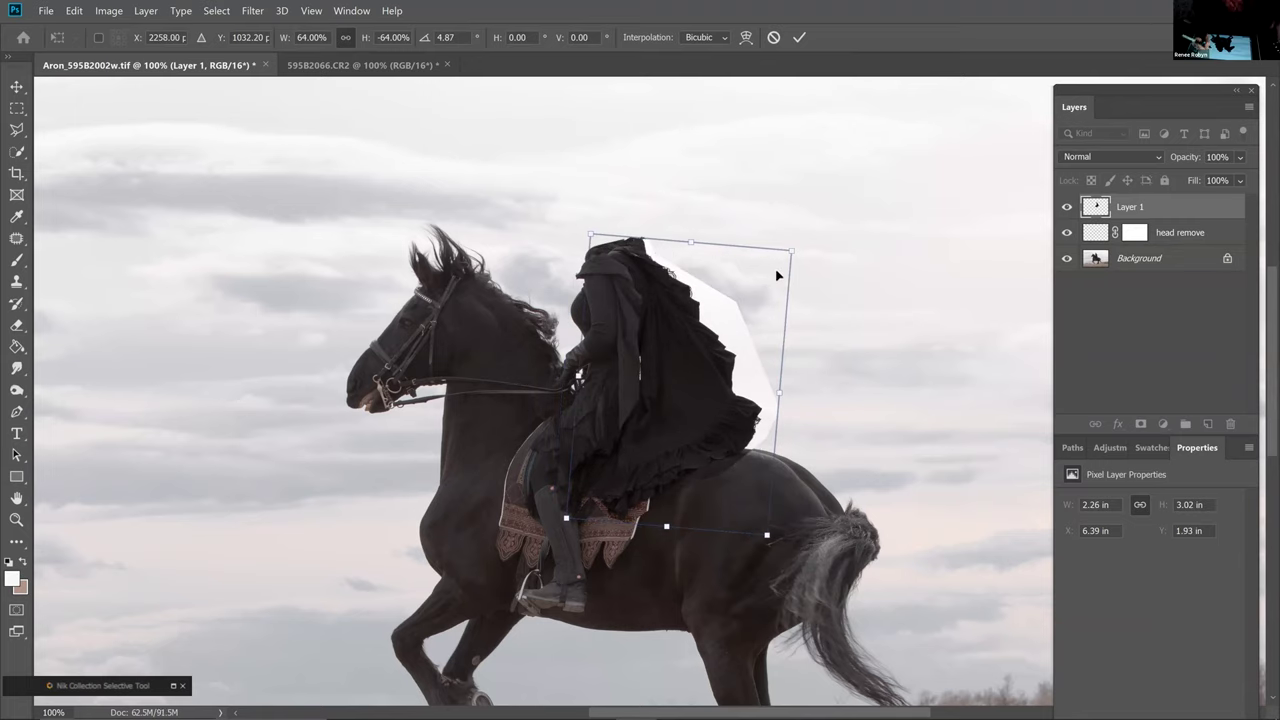
key("Up")
key("Up")
key("Up")
key("Down")
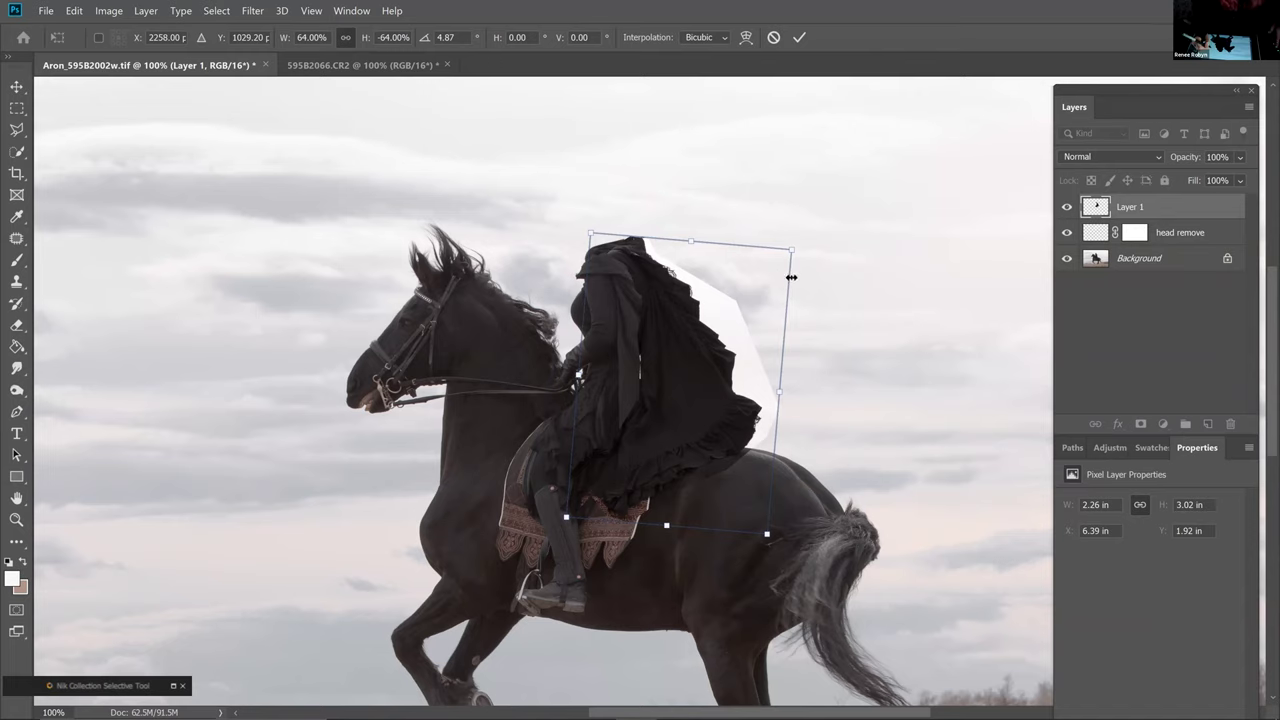
key("Return")
Set the cape layer's blend mode to Darker Color and add a layer mask to it
key("b")
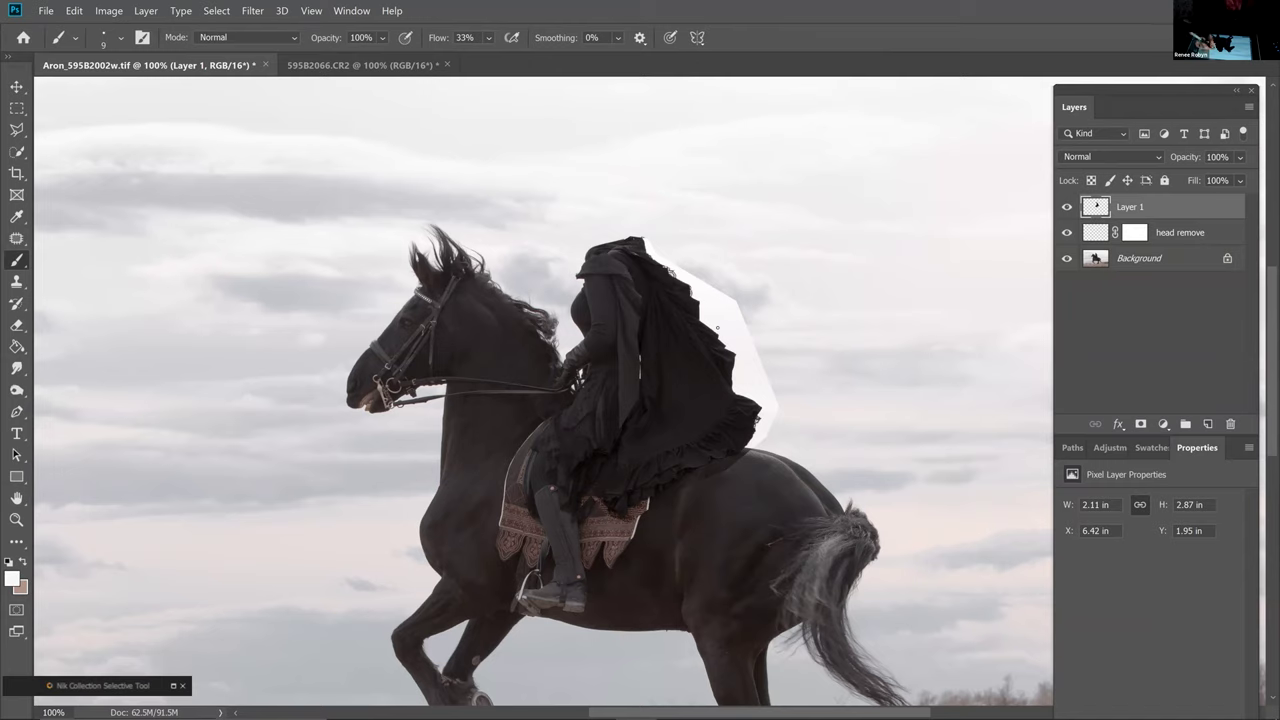
left_click(1128, 156)
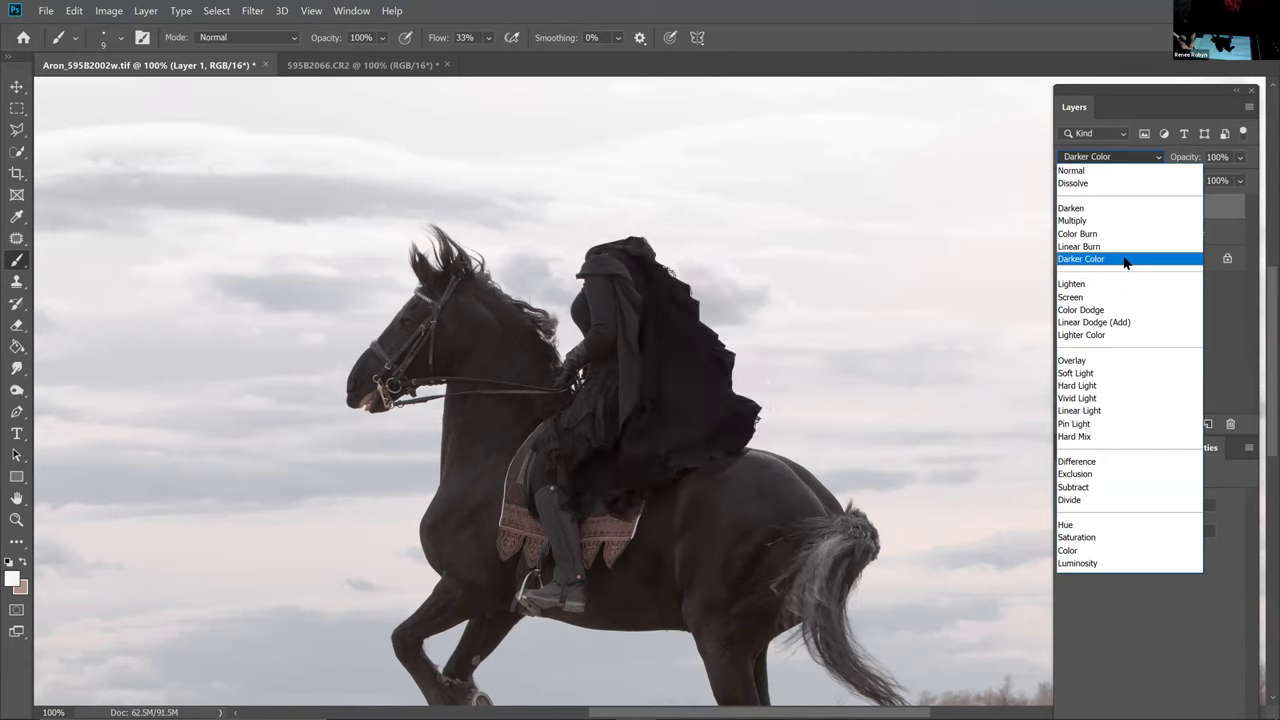
left_click(734, 343)
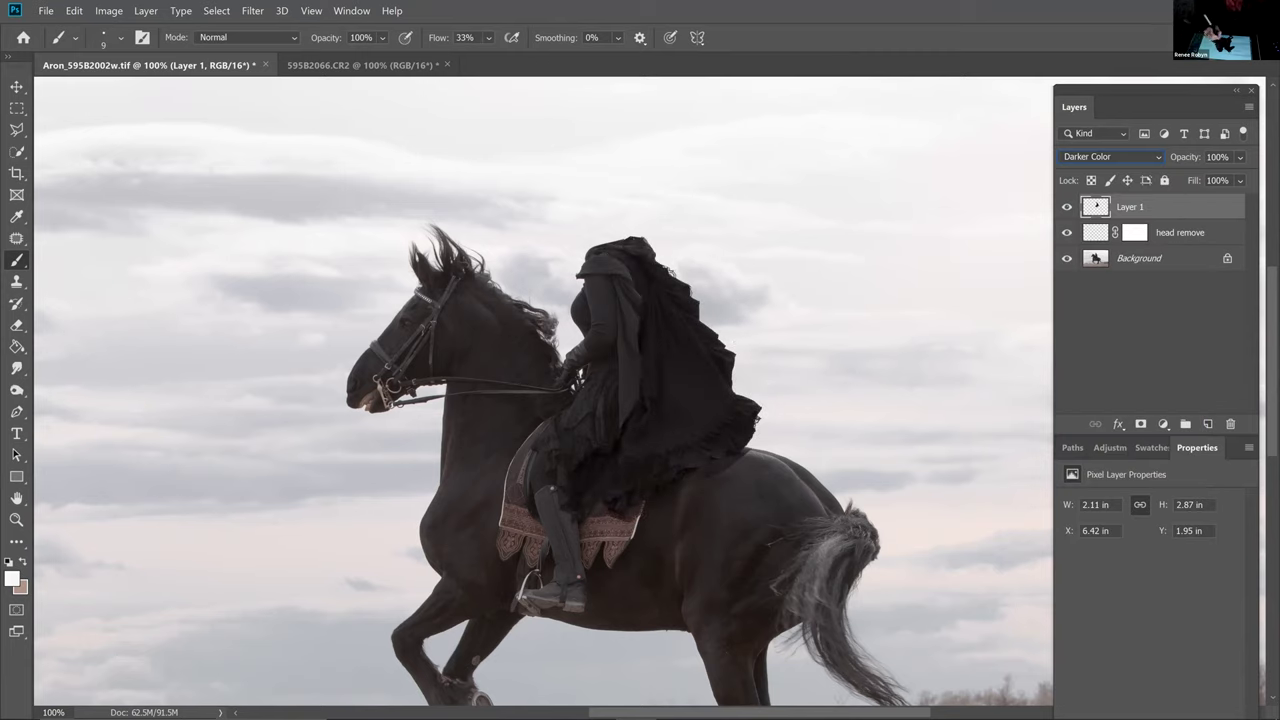
left_click(1140, 424)
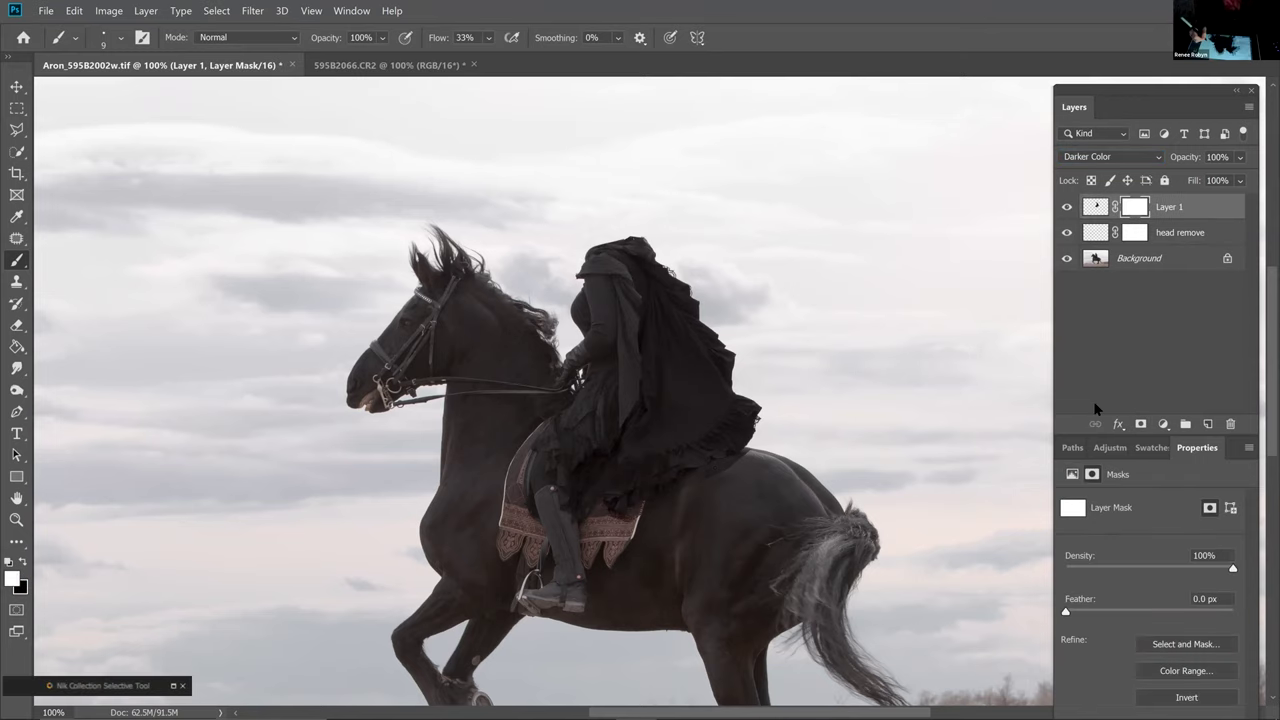
Paint black on the cape's mask with a 25 px brush to clear the dark leftover below the hem on the horse's rump
key("ctrl+plus")
key("ctrl+plus")
key("ctrl+plus")
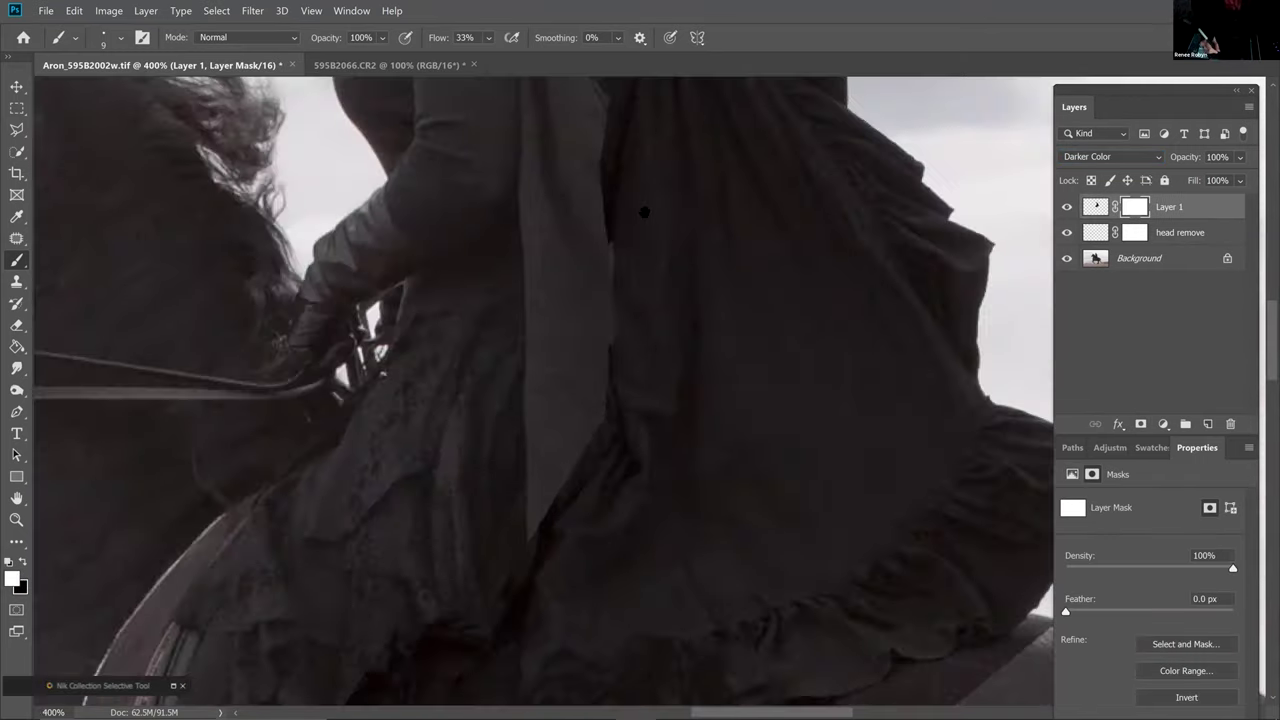
left_click_drag(644, 212, 600, 170)
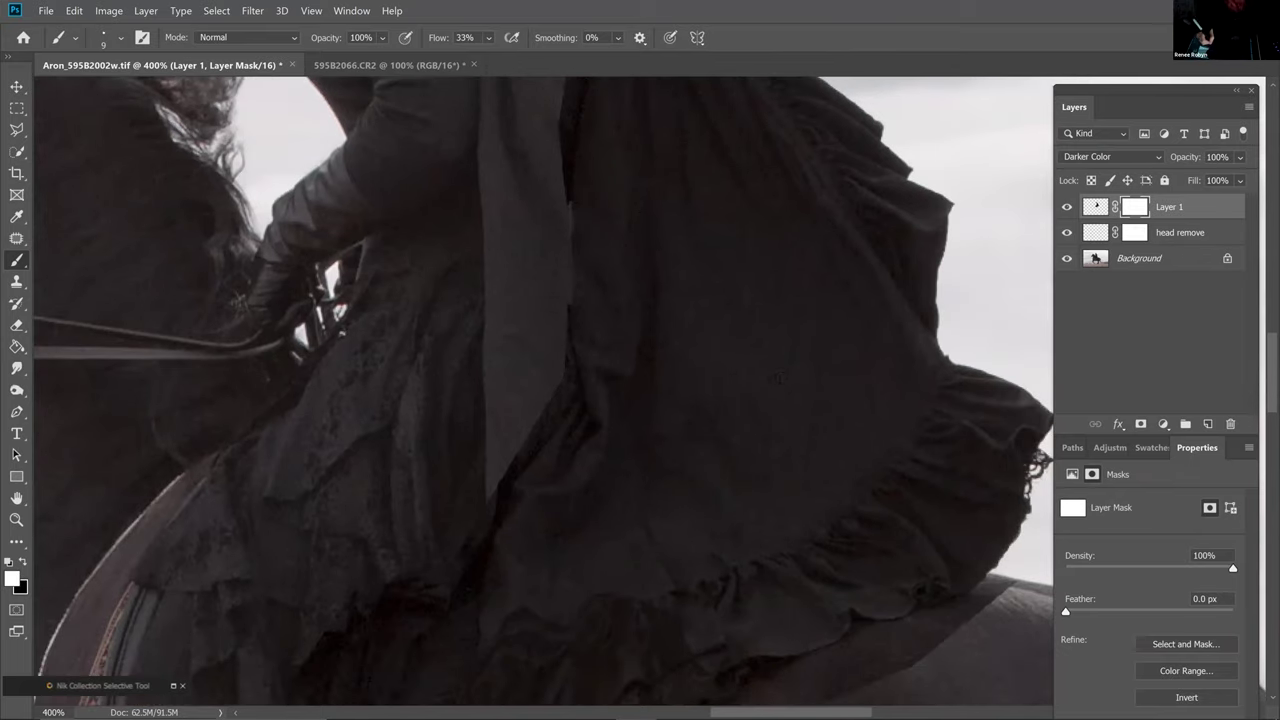
left_click_drag(904, 657, 769, 382)
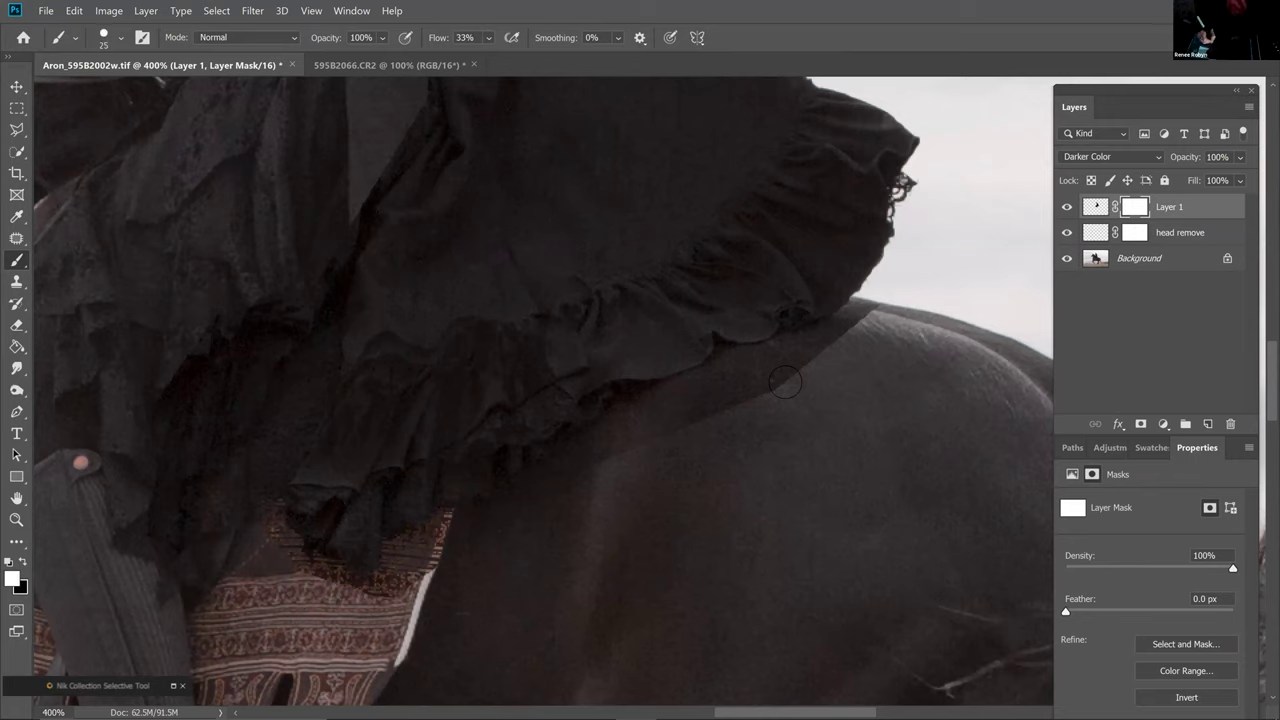
key("x")
mouse_move(788, 368)
left_mouse_down()
mouse_move(869, 314)
mouse_move(856, 321)
left_mouse_up()
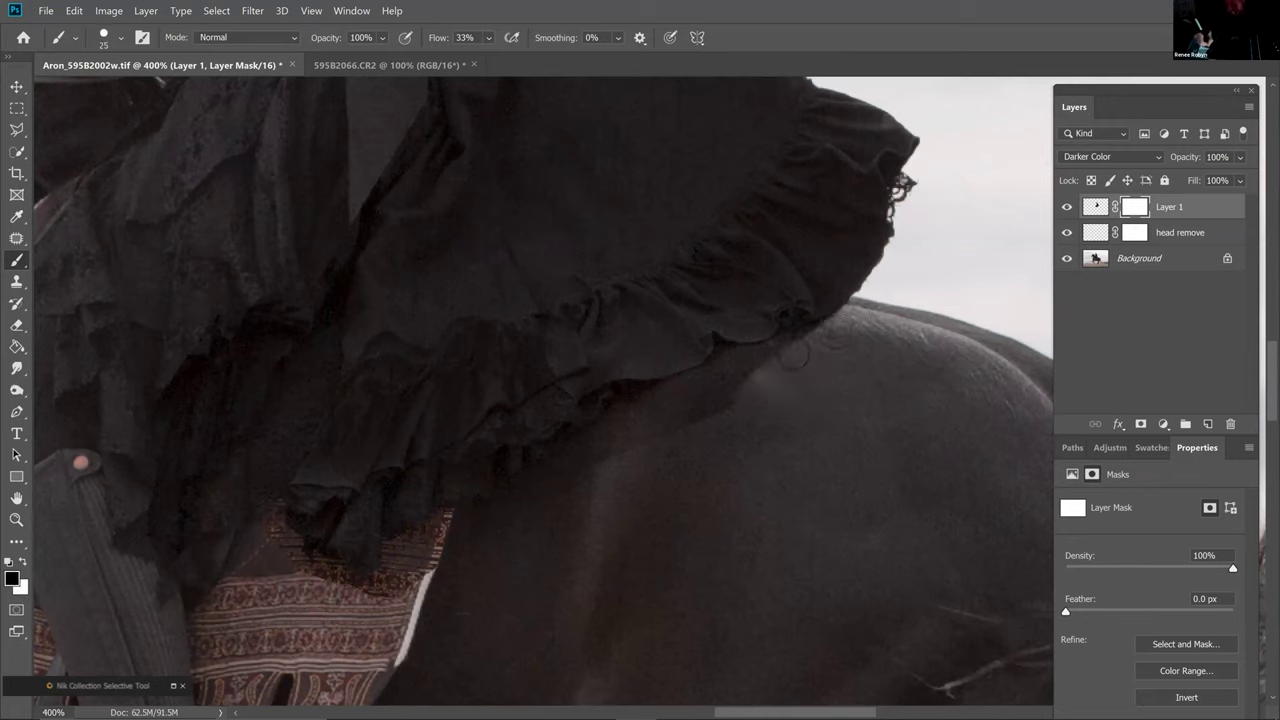
left_click_drag(780, 357, 802, 339)
Mask out the remaining dark patch along the middle of the hem, using a 10 px brush at the edge and 30 px beyond it
key("[")
key("[")
key("bracketleft")
mouse_move(718, 350)
left_mouse_down()
mouse_move(708, 376)
mouse_move(748, 354)
mouse_move(613, 416)
left_mouse_up()
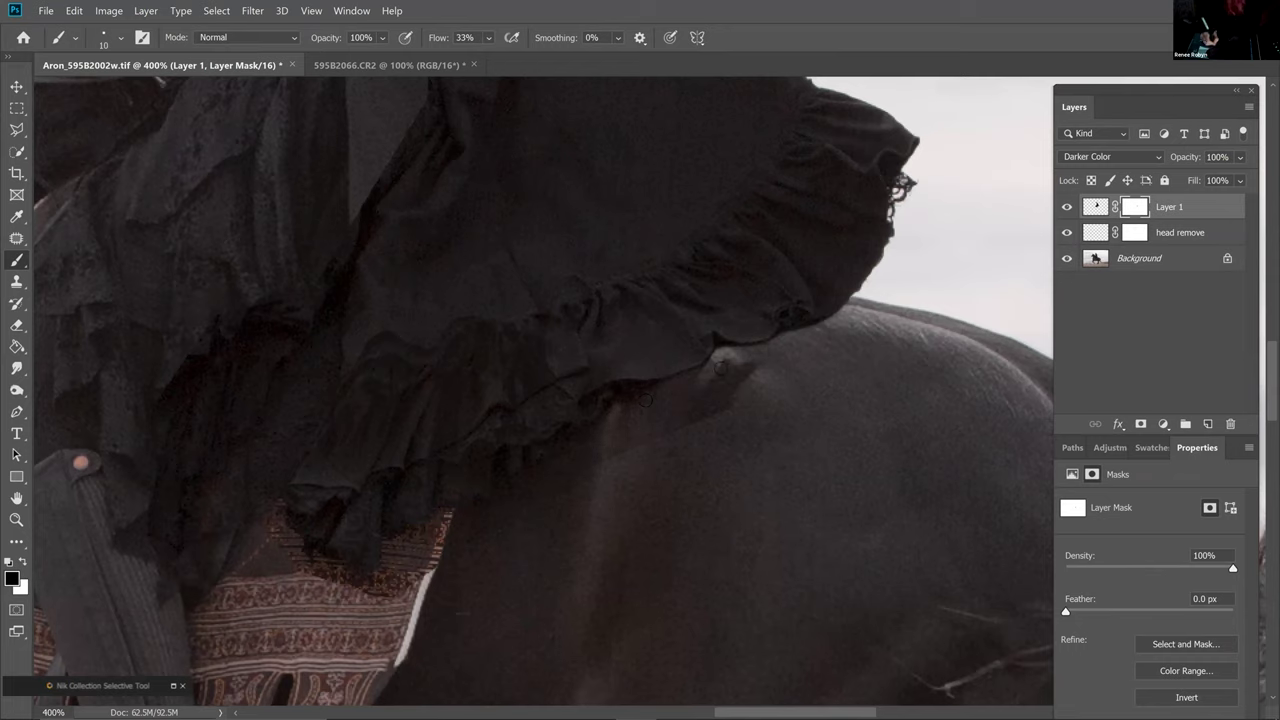
key("bracketright")
key("bracketright")
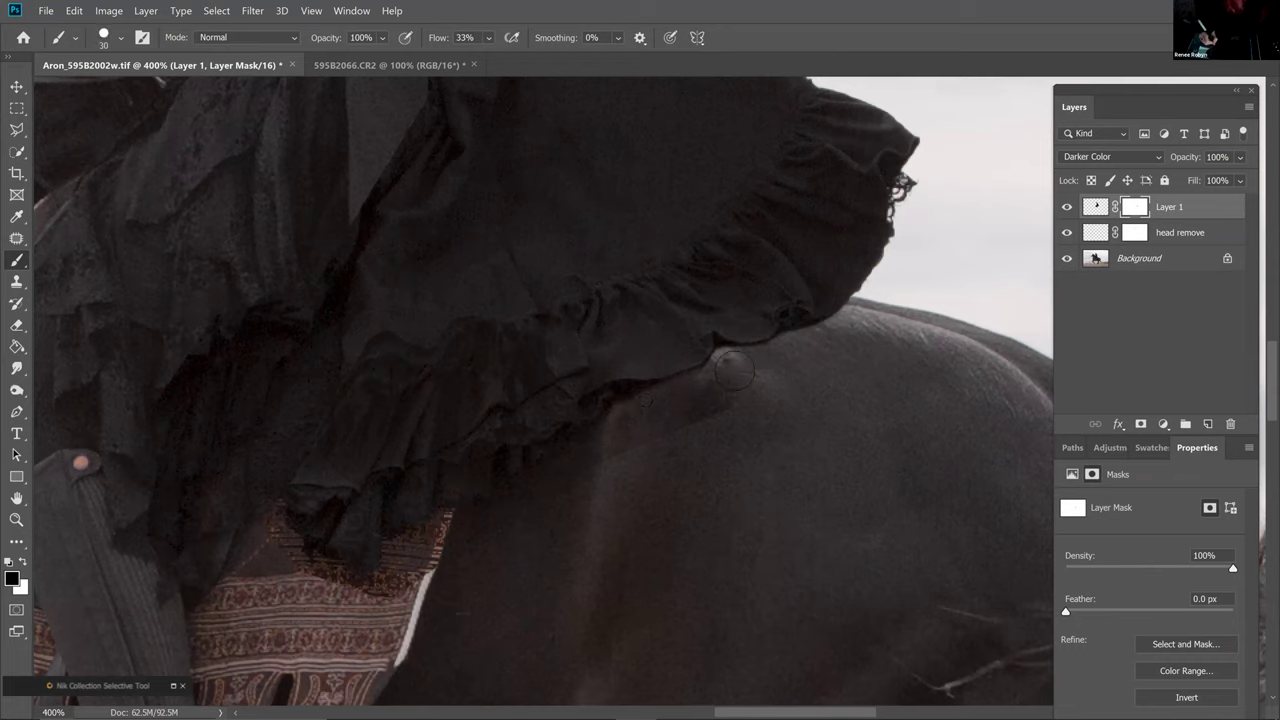
left_click_drag(652, 441, 600, 456)
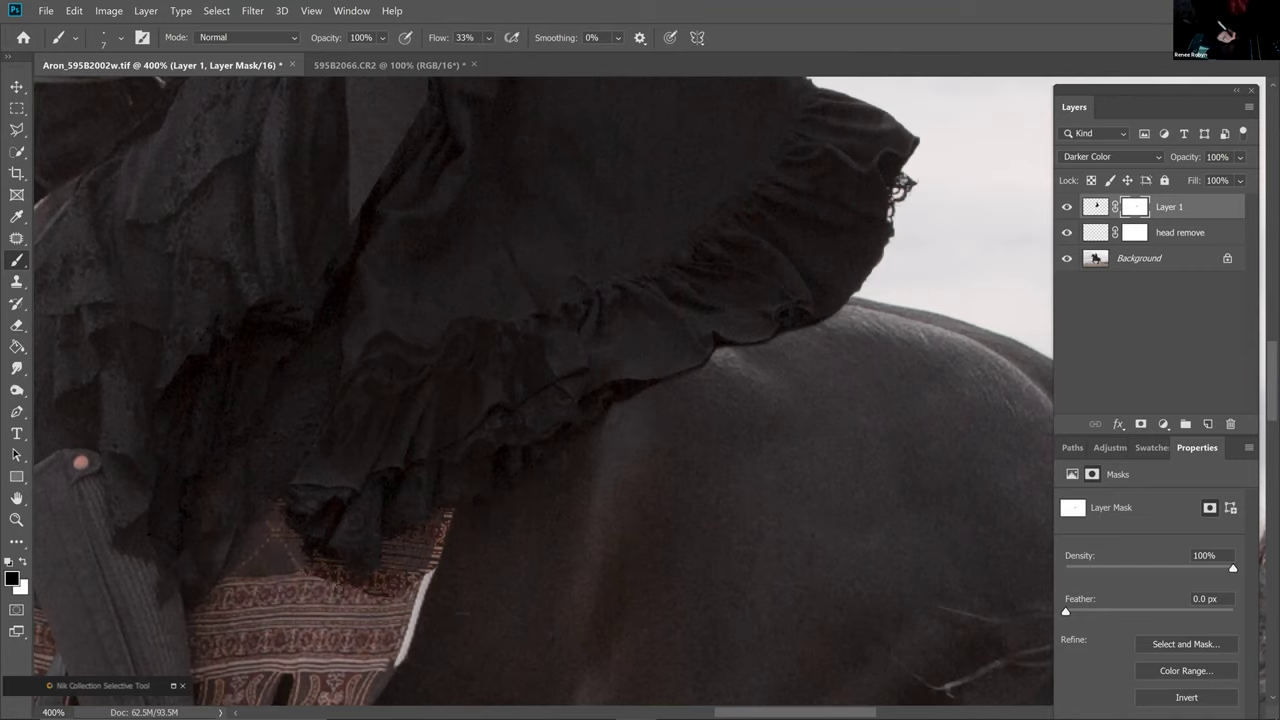
Clean the mask around the cape's lowest tip with 7 and 10 px brushes to restore the saddle blanket and its white edge
mouse_move(316, 567)
left_mouse_down()
mouse_move(370, 598)
mouse_move(382, 558)
left_mouse_up()
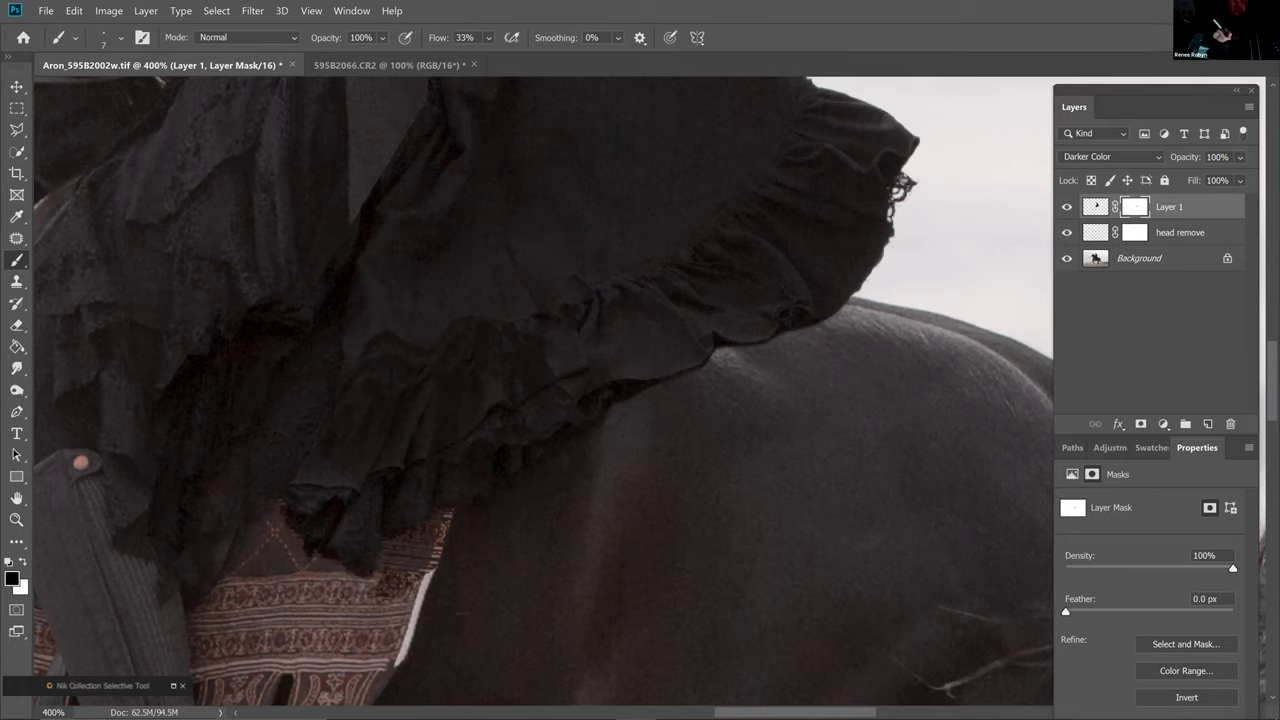
left_click(448, 513)
key("bracketright")
key("bracketright")
key("bracketright")
mouse_move(442, 522)
left_mouse_down()
mouse_move(426, 572)
mouse_move(386, 590)
left_mouse_up()
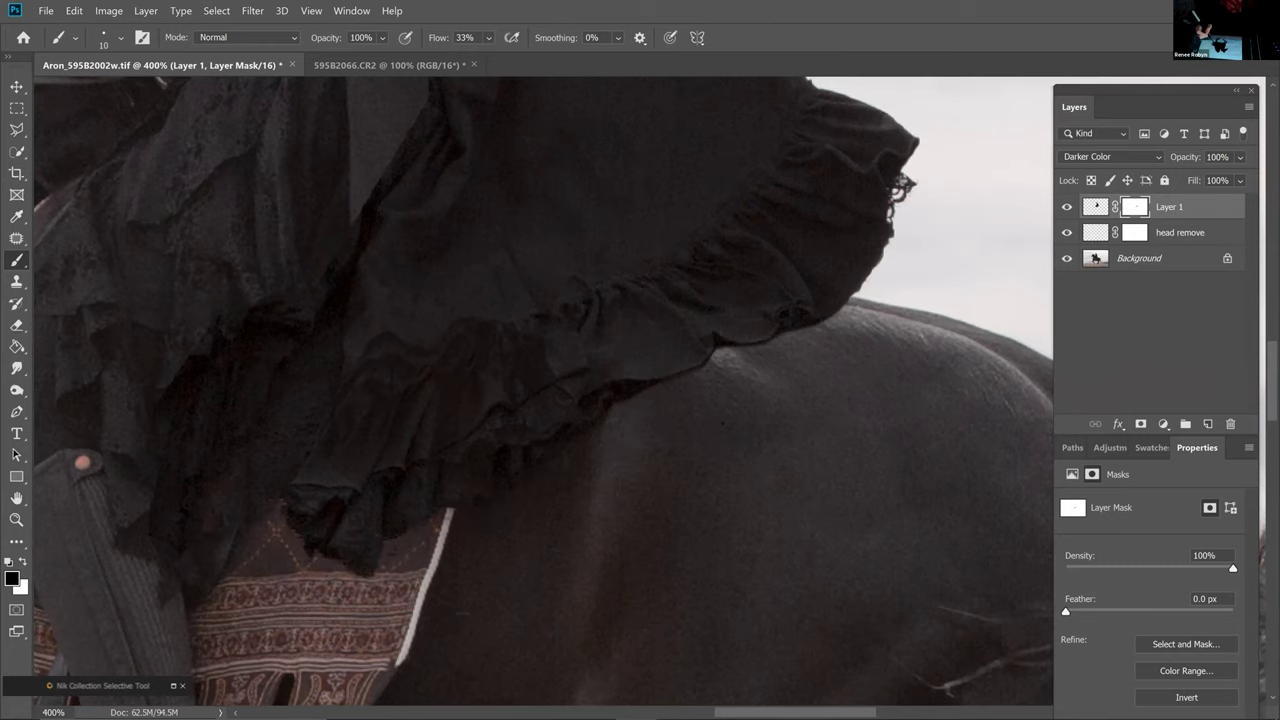
Stamp all visible layers into a new merged layer at the top of the stack and check it by toggling its visibility
scroll(722, 424, "down", 5)
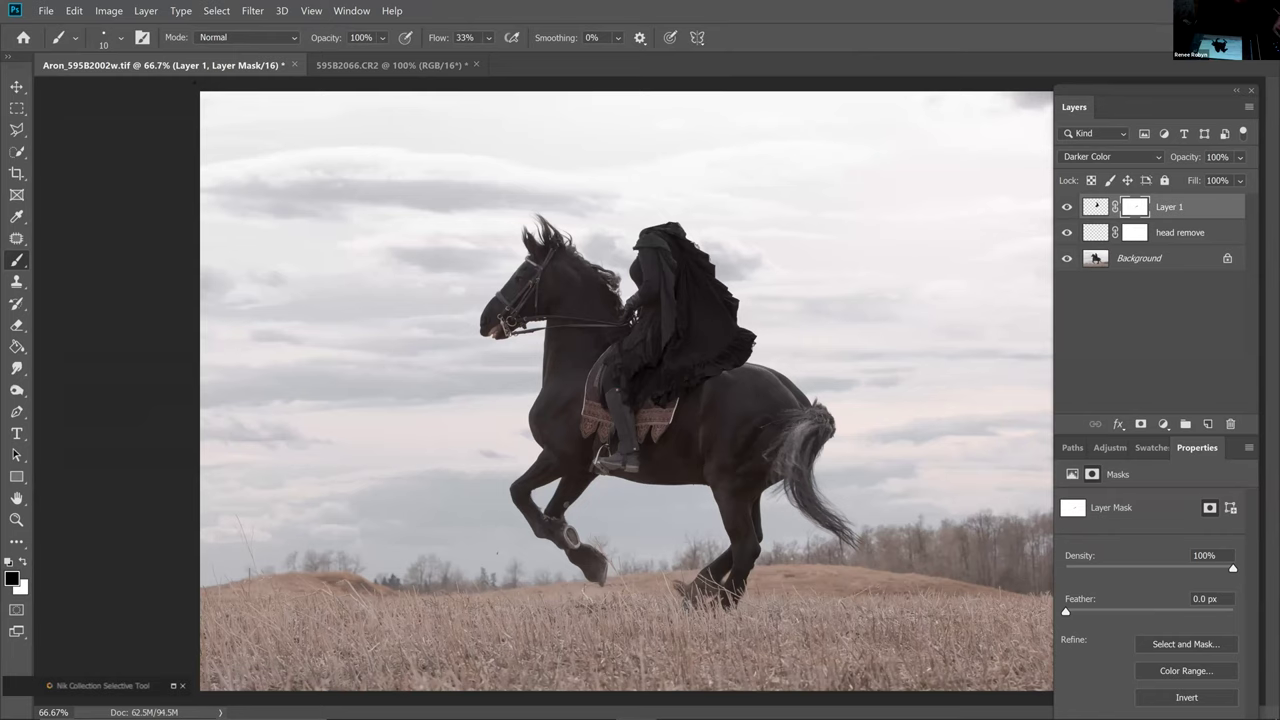
left_click(216, 11)
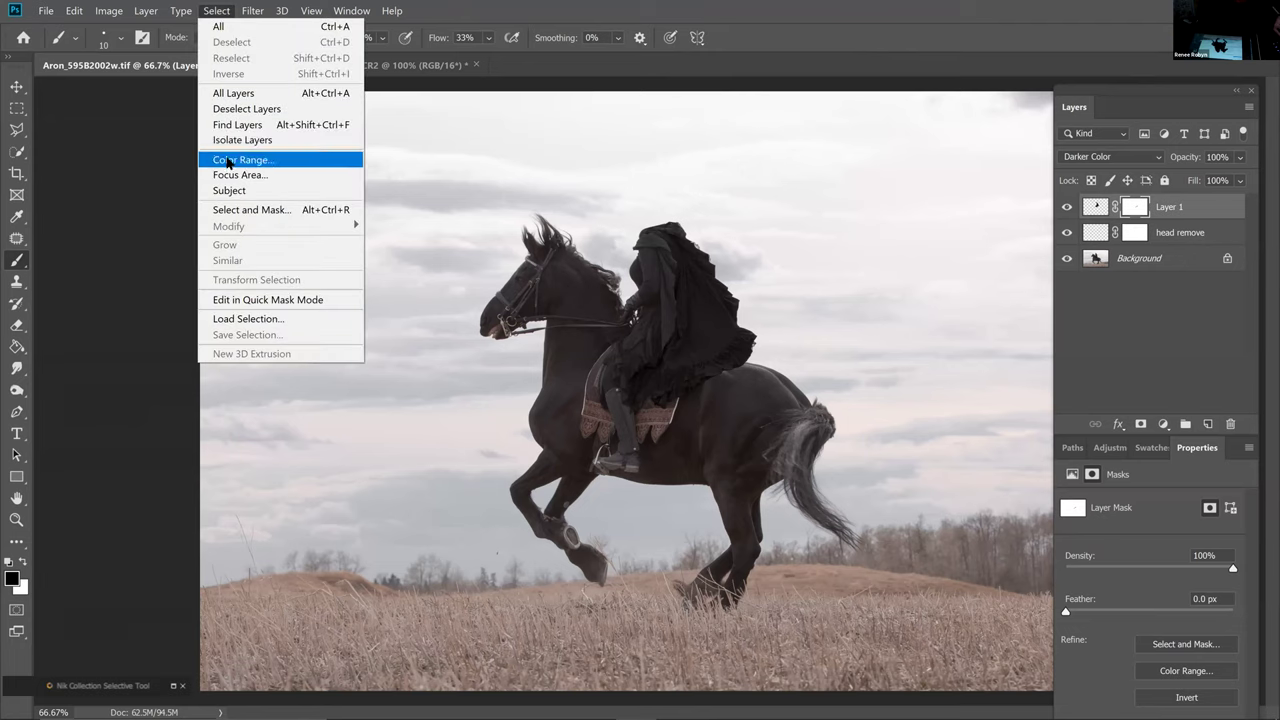
left_click(228, 162)
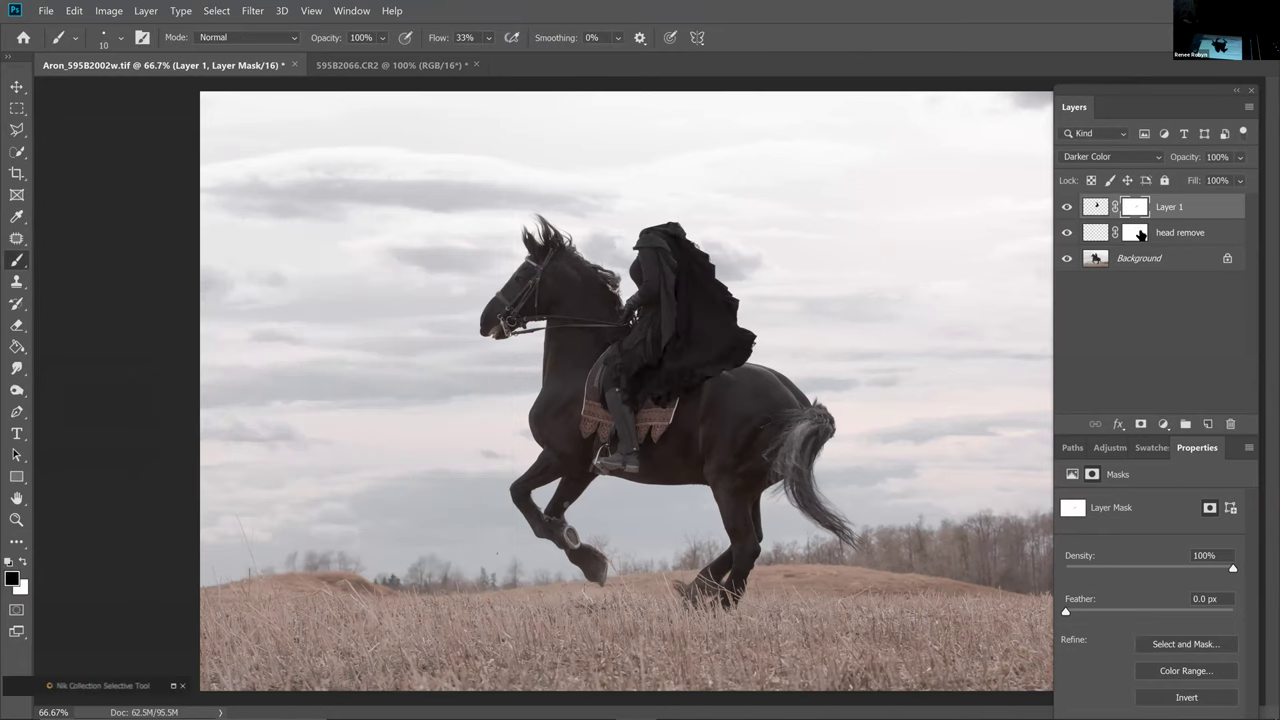
key("ctrl+shift+alt+e")
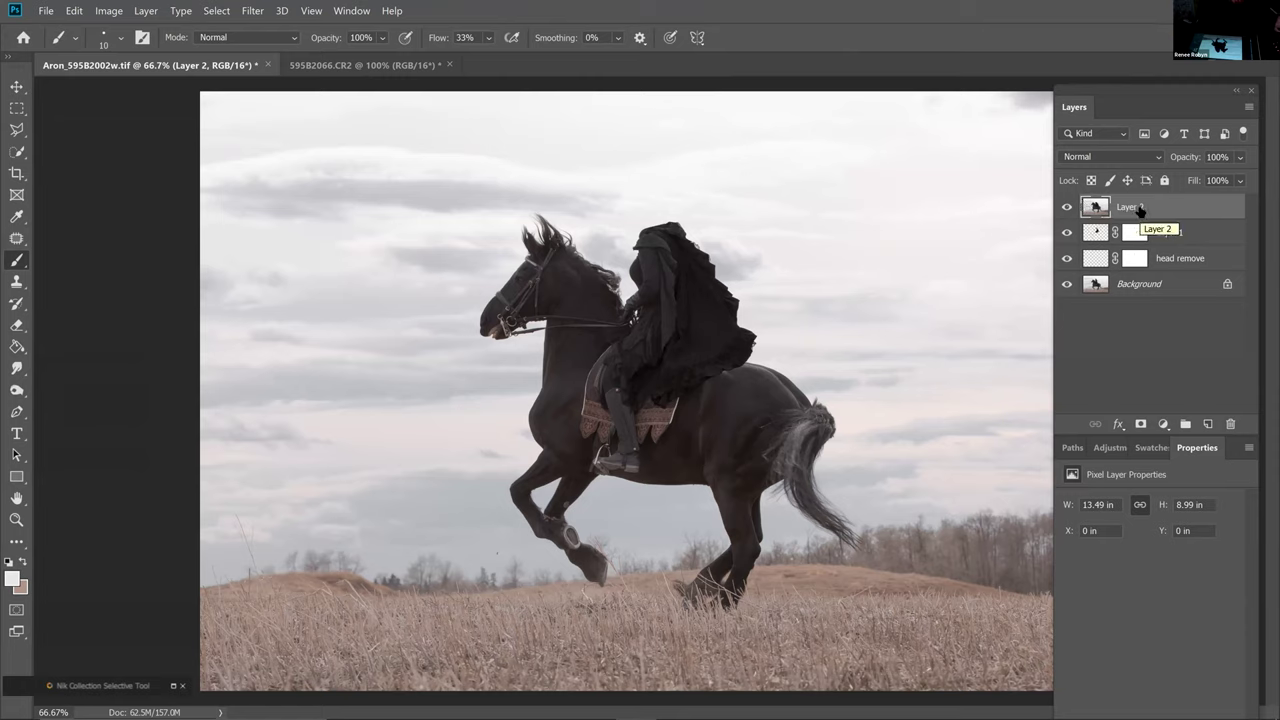
left_click(1068, 207)
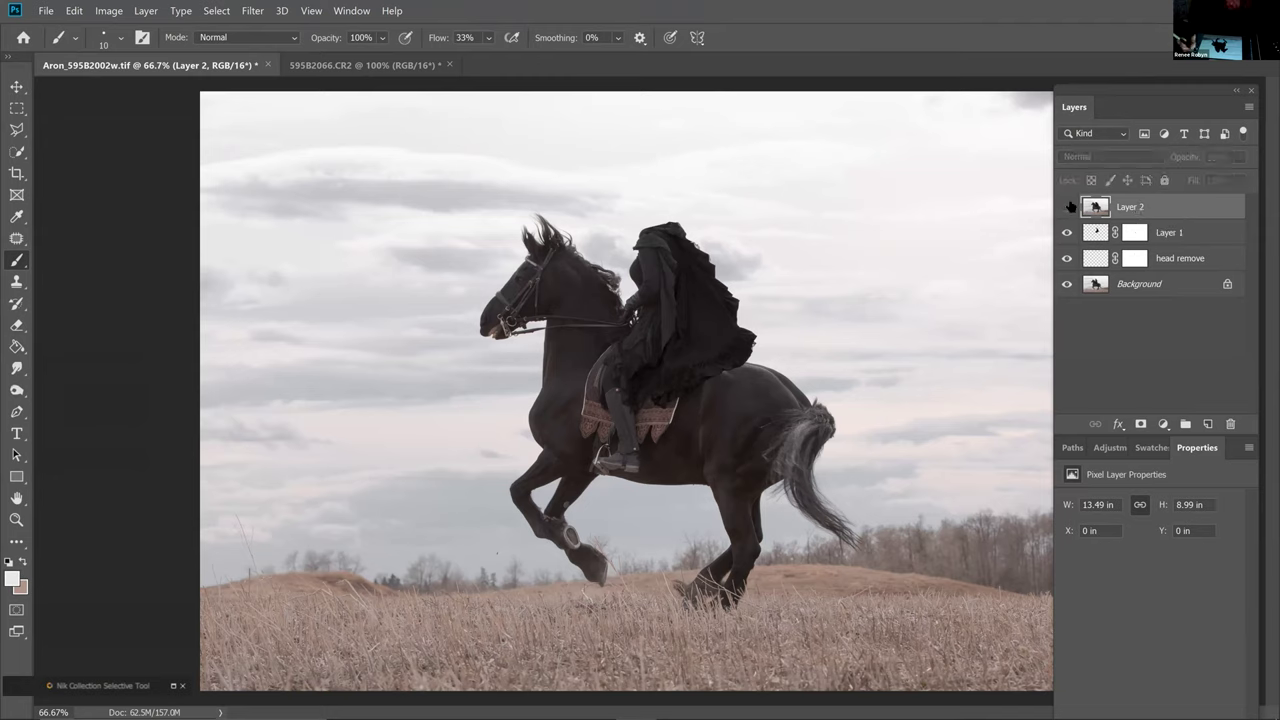
left_click(1067, 207)
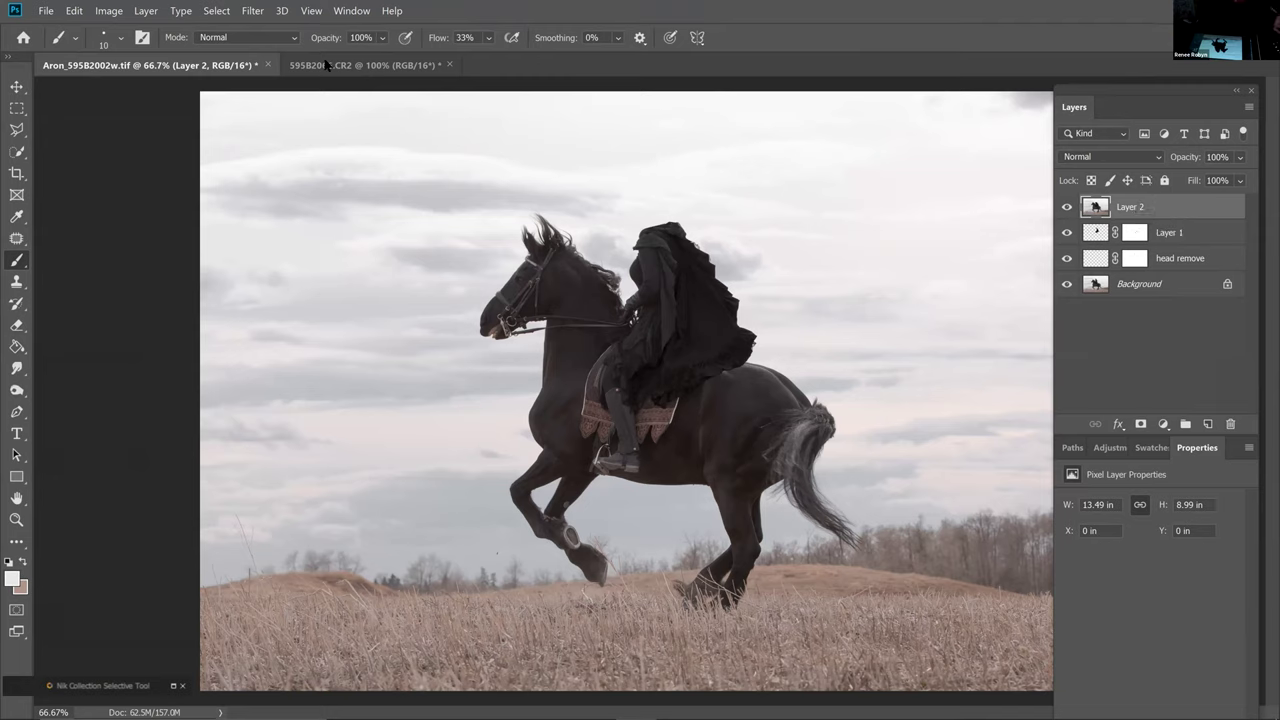
Select the sky with Color Range by sampling and adding its bright and cloudy tones, and mask the merged layer with that selection
left_click(222, 13)
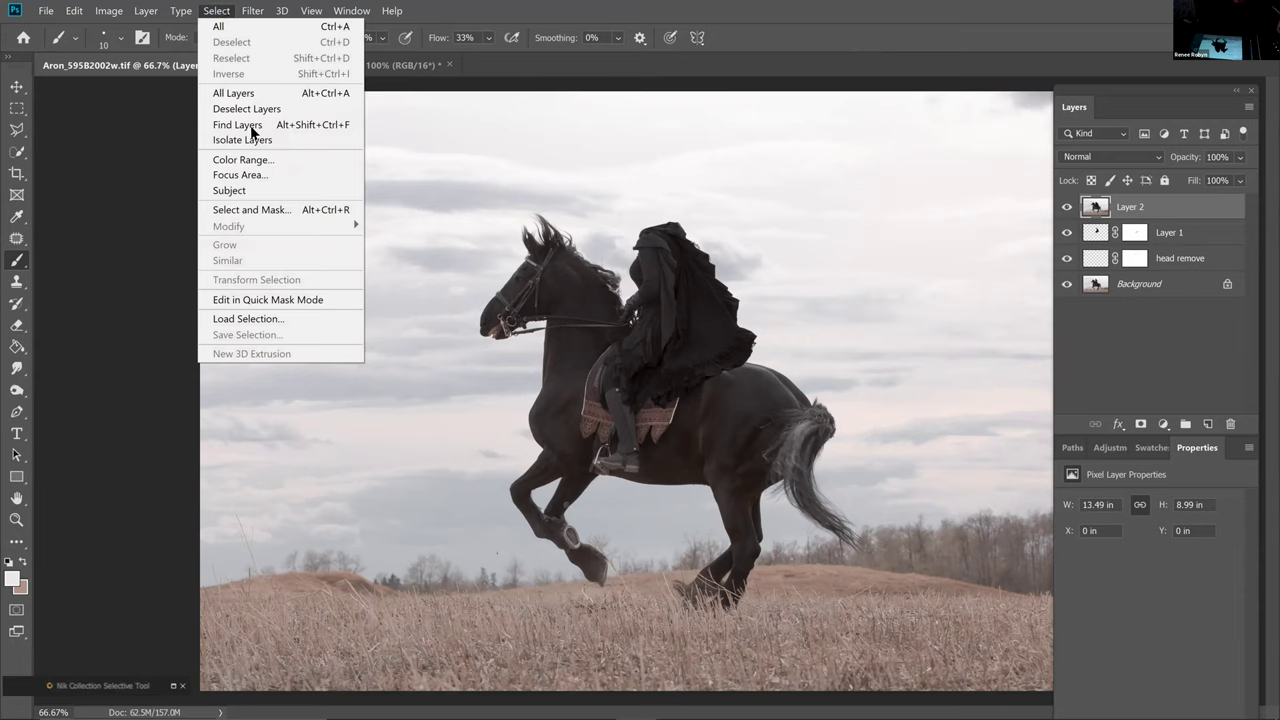
left_click(240, 160)
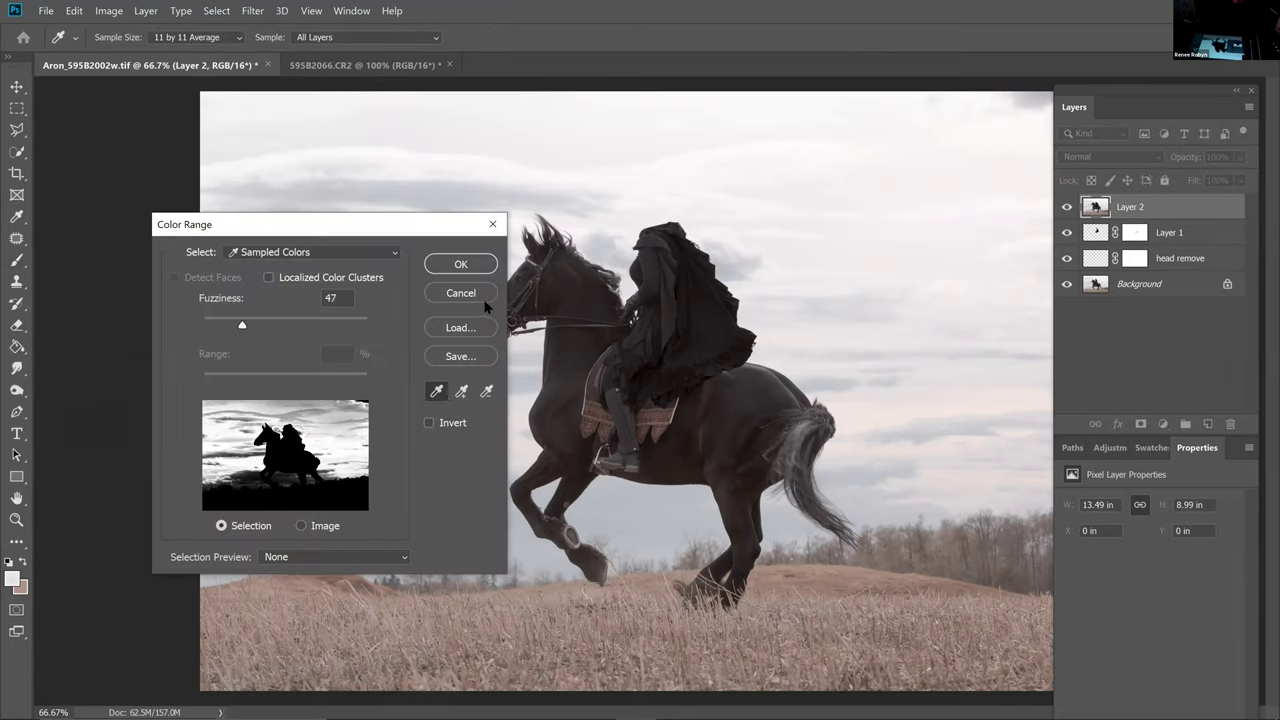
left_click(987, 273)
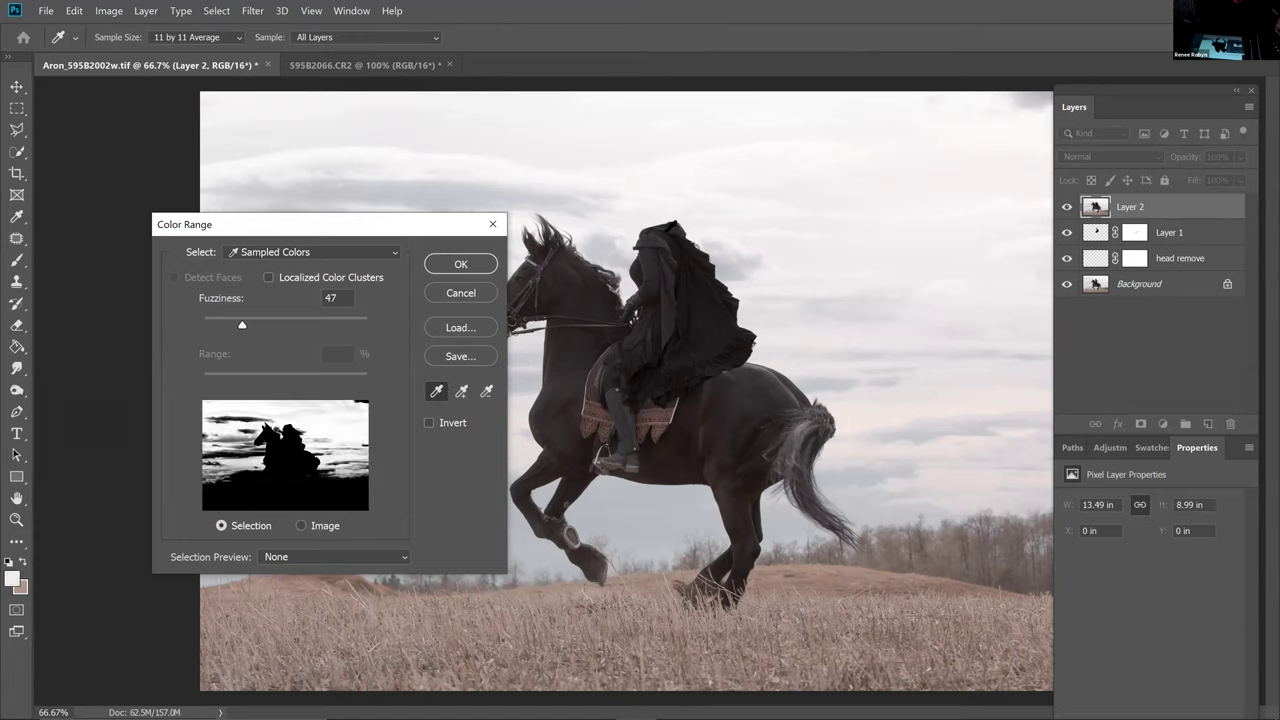
left_click(461, 391)
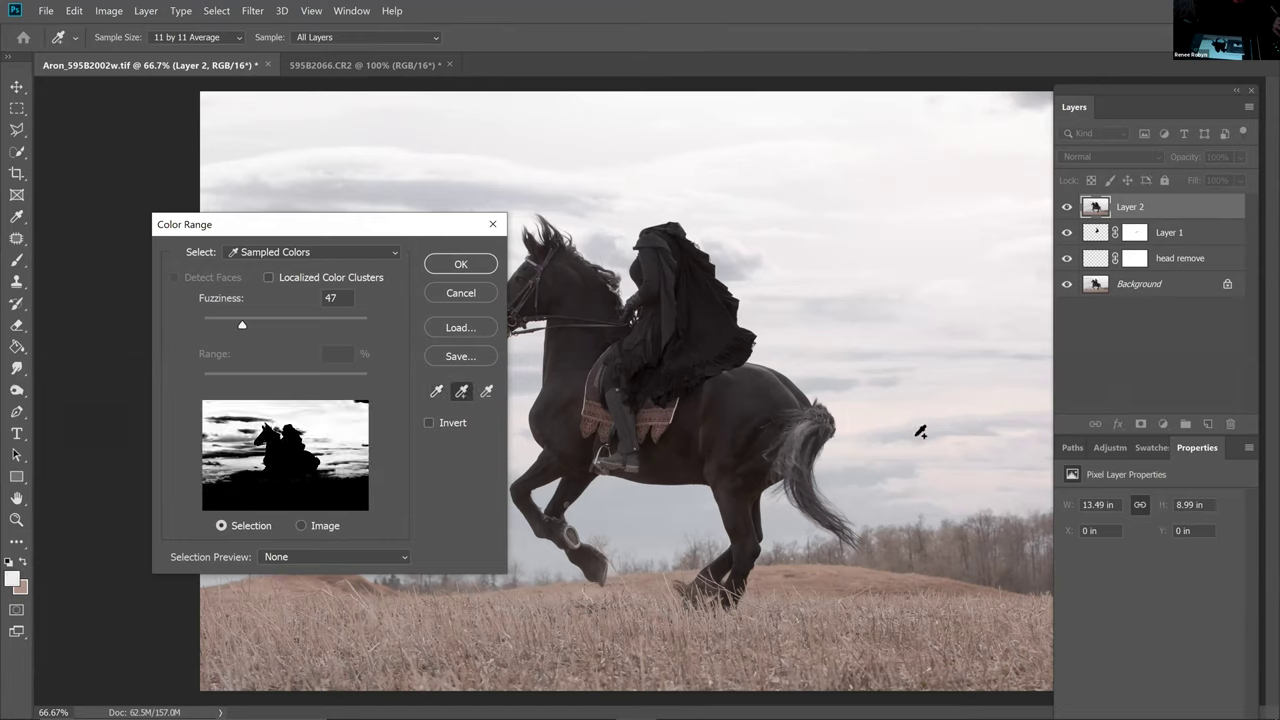
left_click(921, 433)
left_click(606, 109)
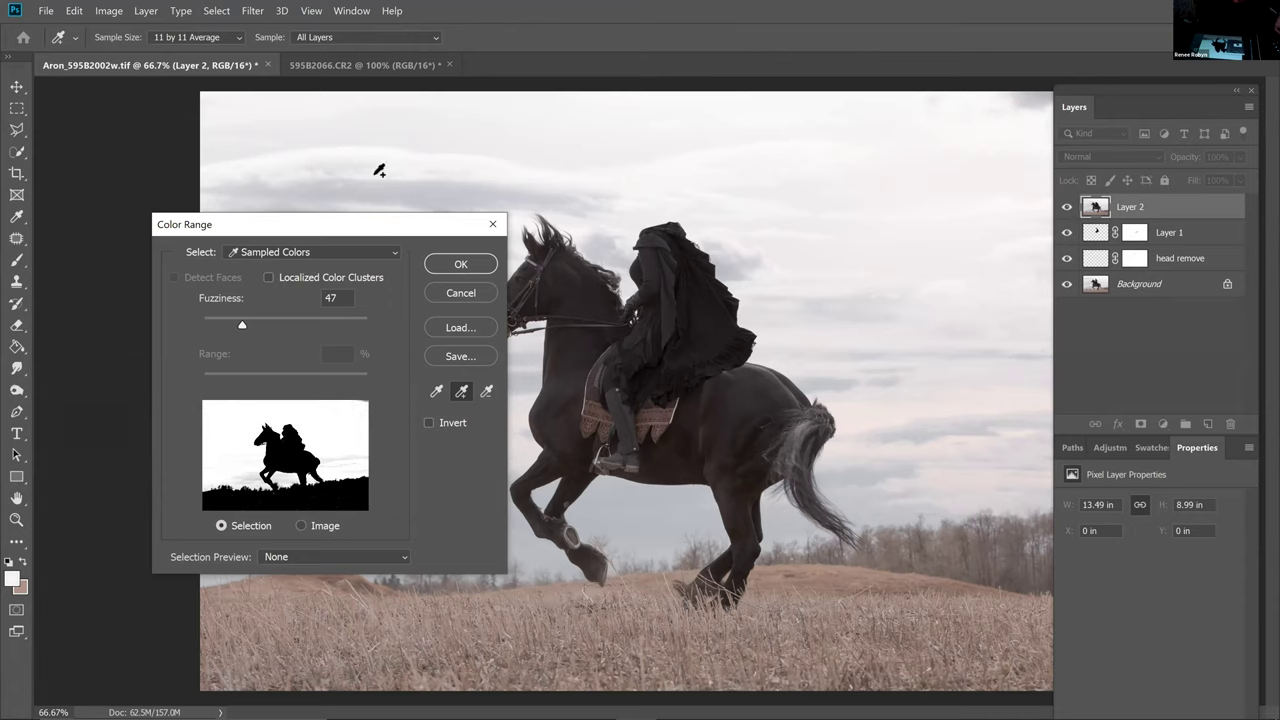
left_click(245, 478)
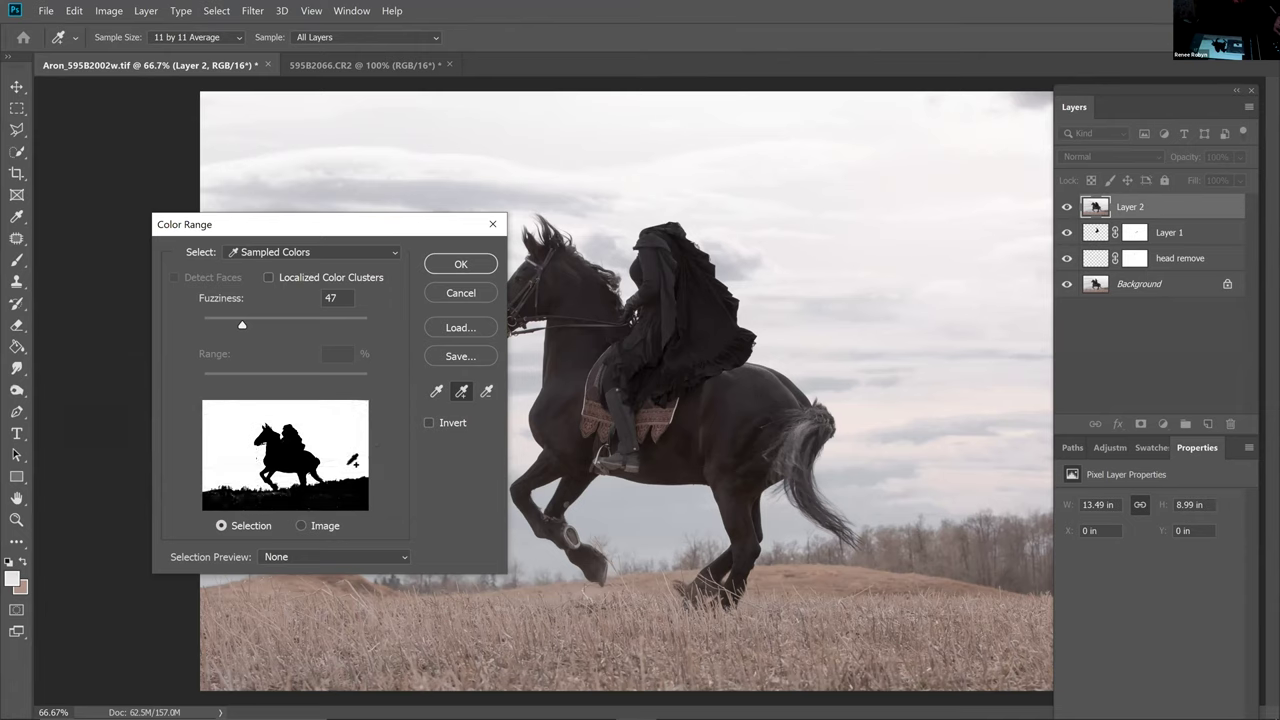
left_click(457, 264)
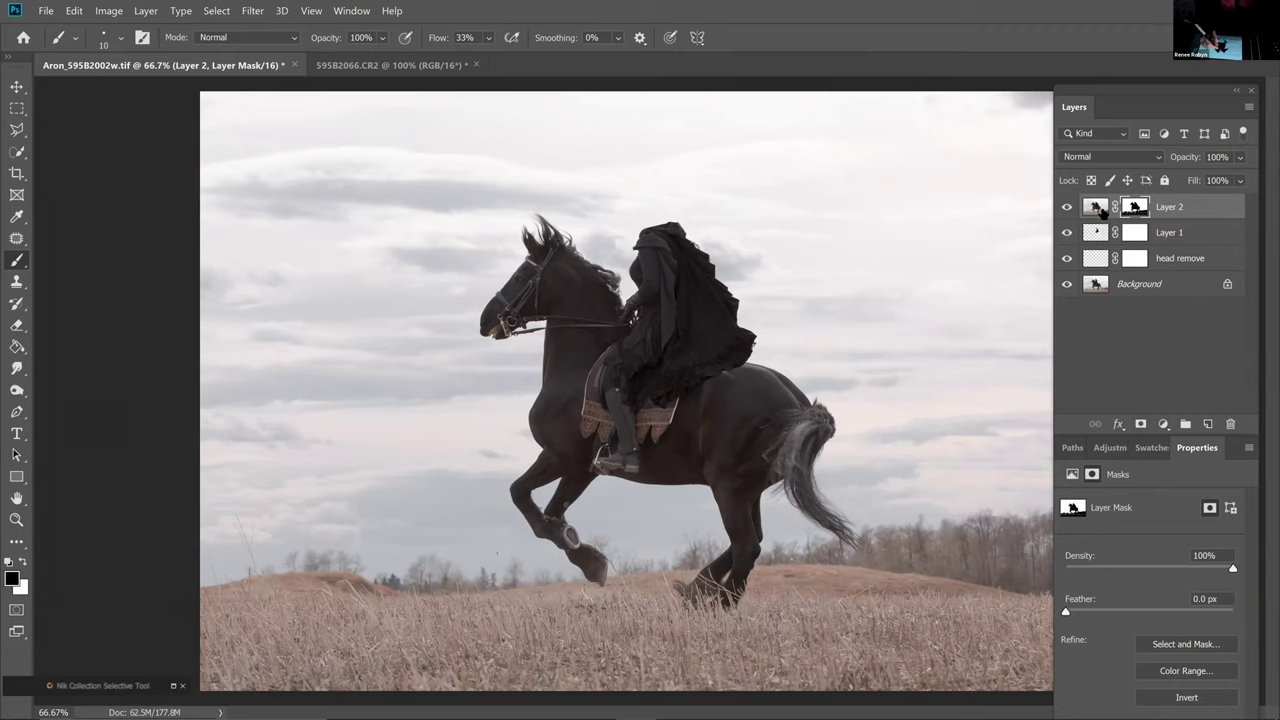
Add a Curves adjustment layer above the masked Layer 2 and replace its blank mask with a copy of the sky mask
left_click(1067, 207)
left_click(1067, 207)
left_click(1163, 425)
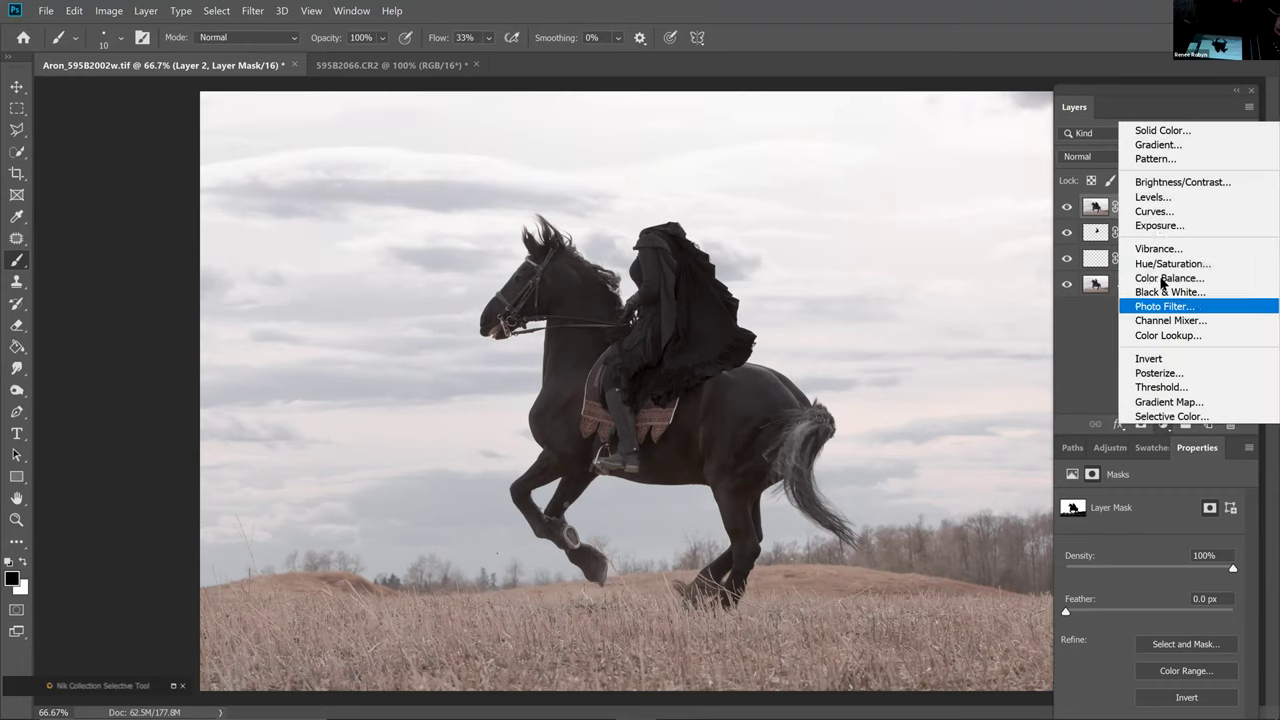
left_click(1156, 211)
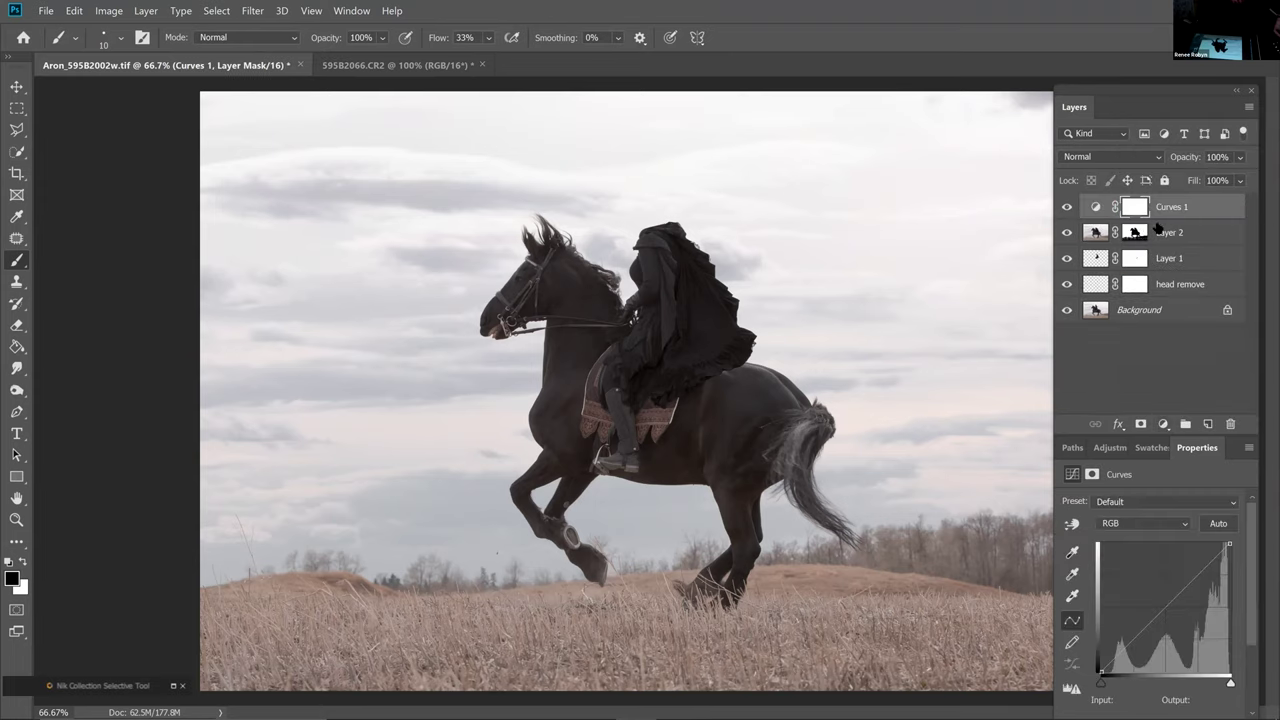
left_click_drag(1138, 232, 1140, 206)
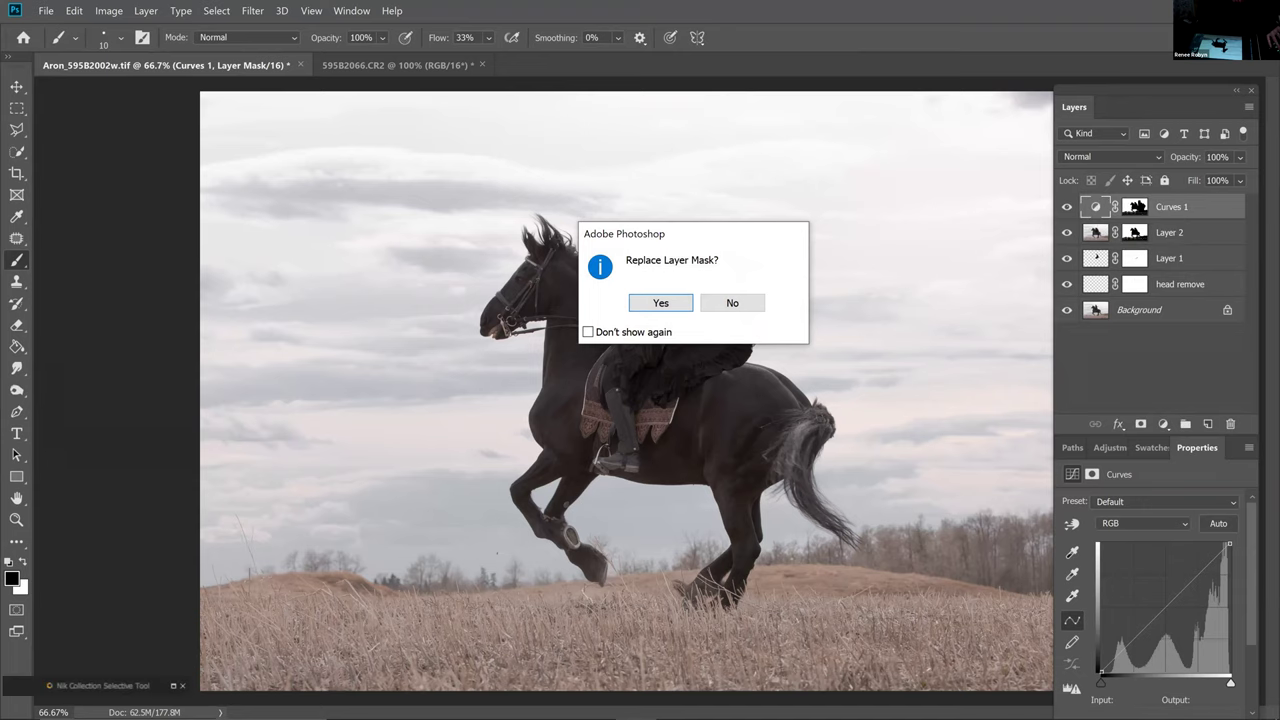
key("Return")
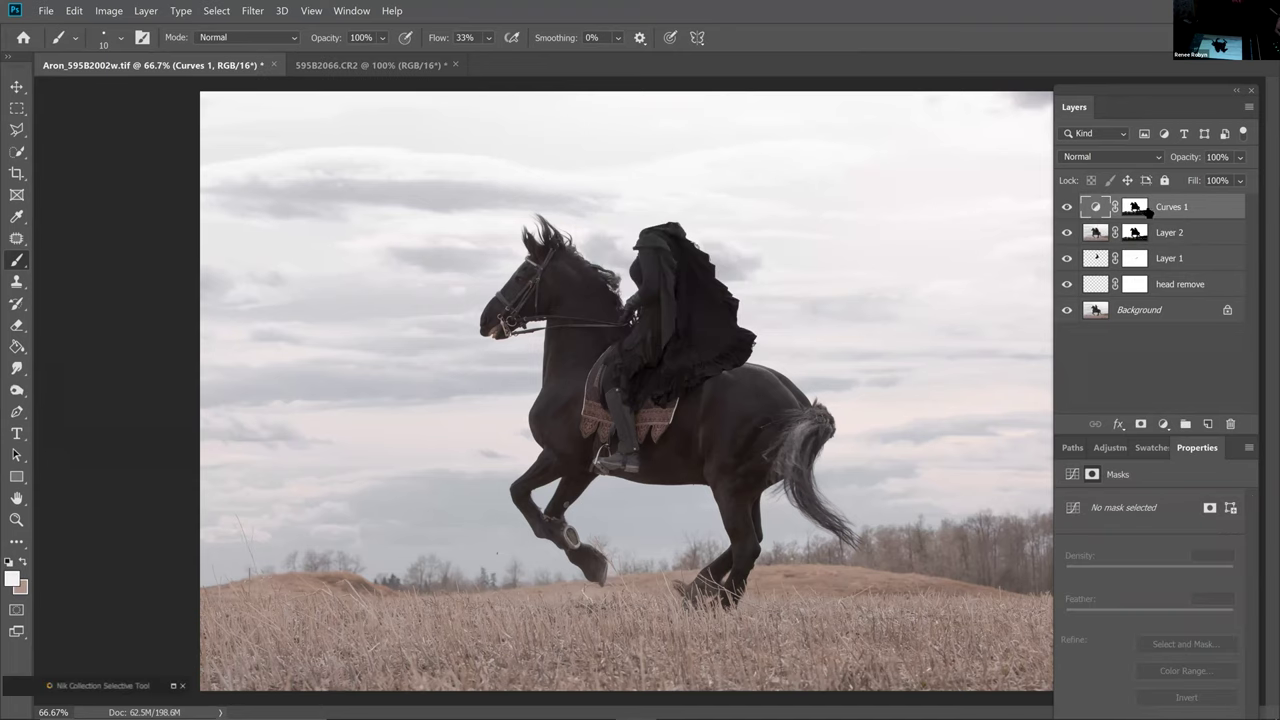
Hide the masked merged layer and rename it MASK
left_click(1067, 233)
double_click(1176, 232)
type("MASK")
key("Return")
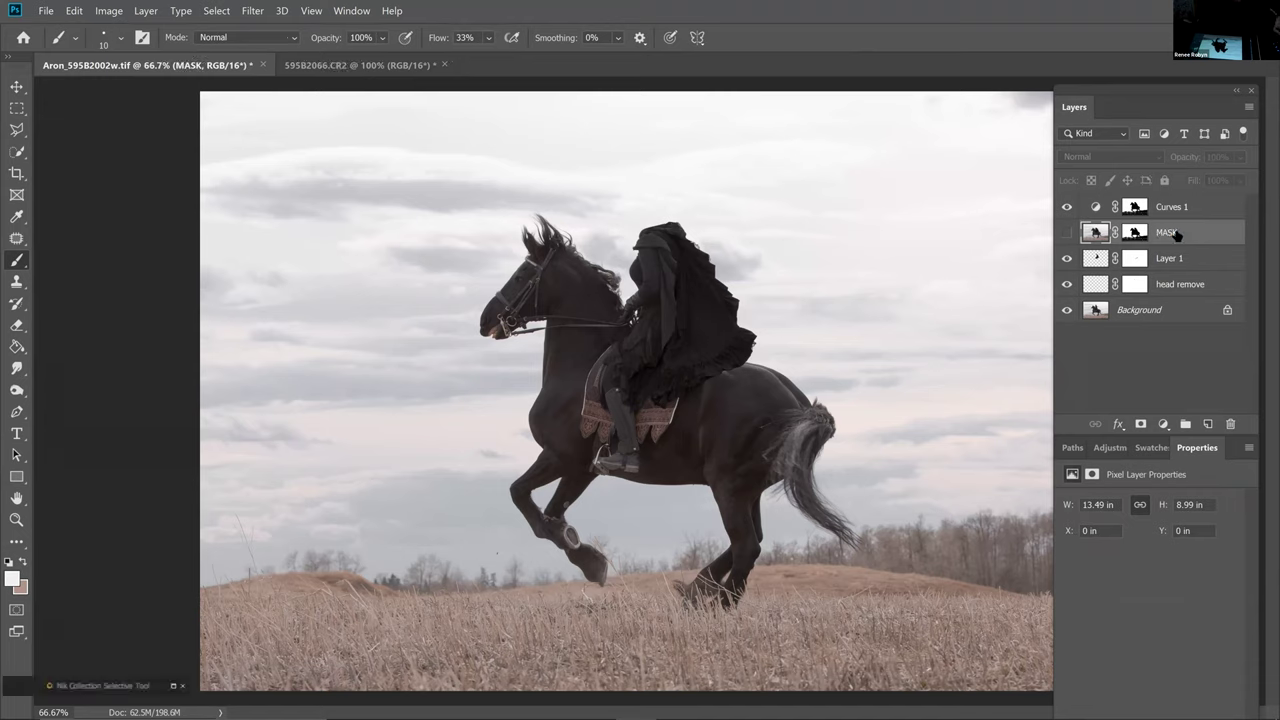
Brighten the sky strongly on Curves 1 by raising the RGB curve to input 78, output 162
left_click(1096, 206)
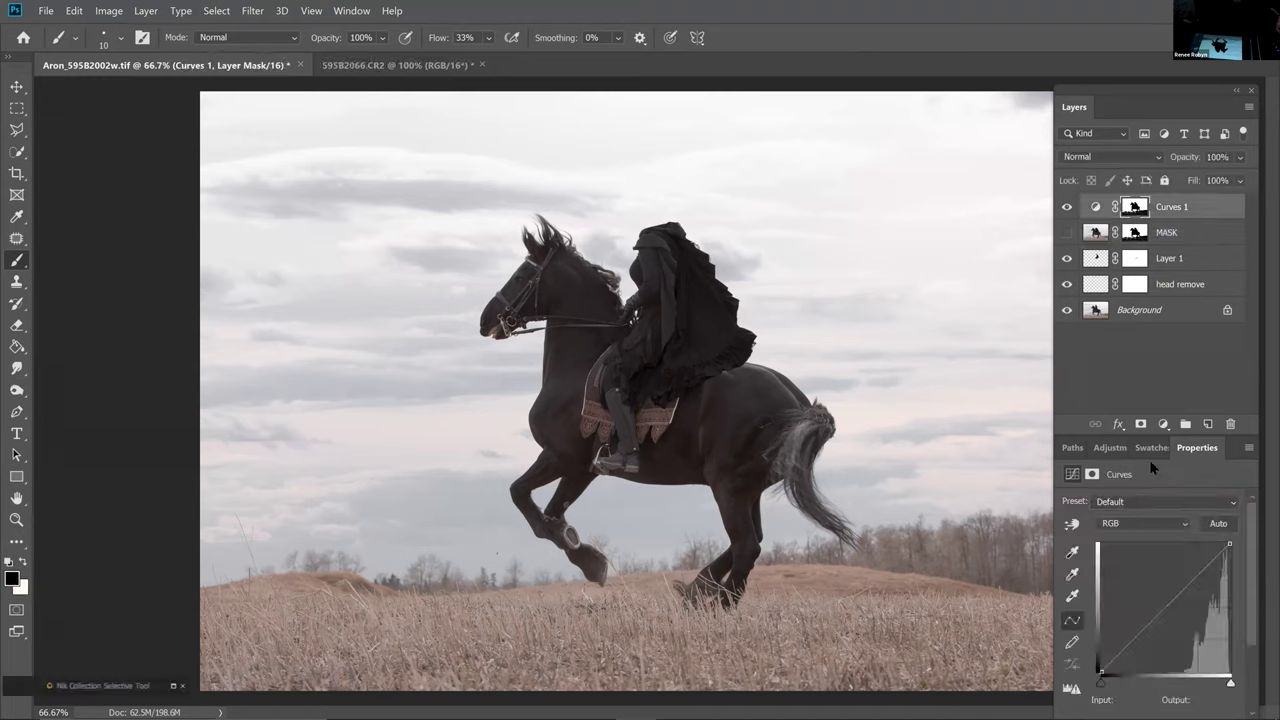
left_click(1148, 594)
left_click_drag(1144, 585, 1145, 588)
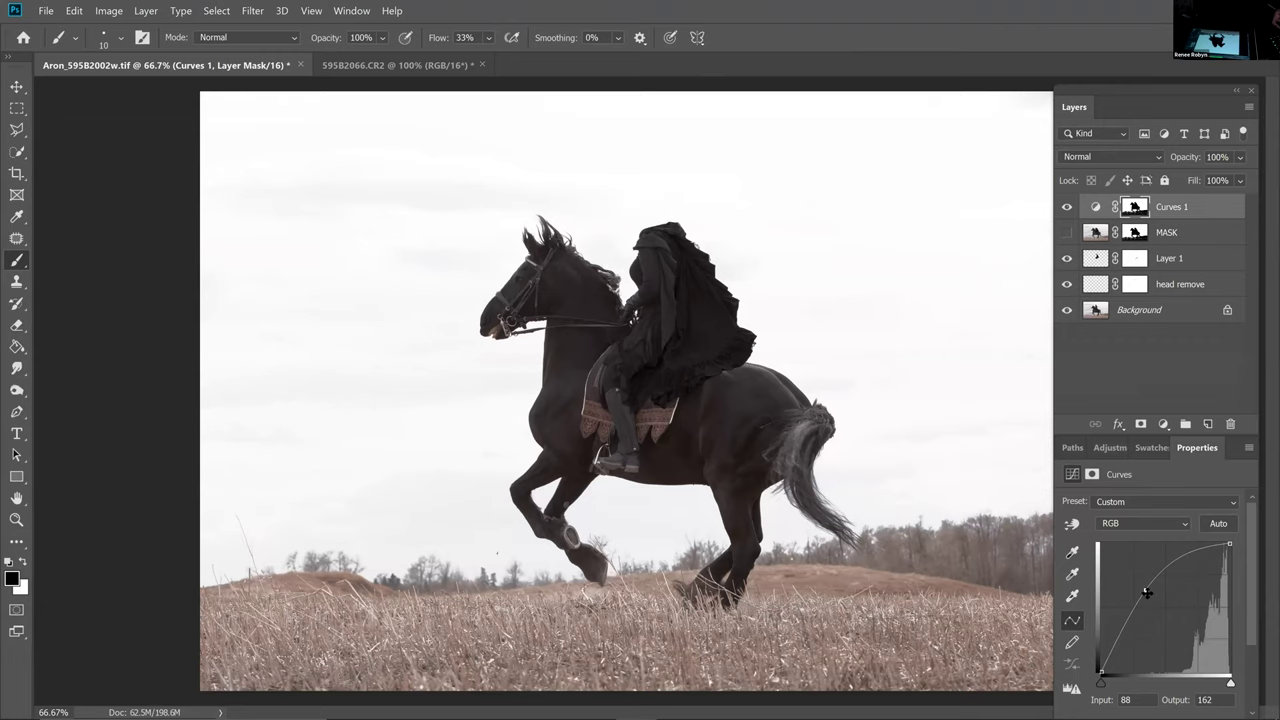
left_click_drag(1142, 591, 1138, 591)
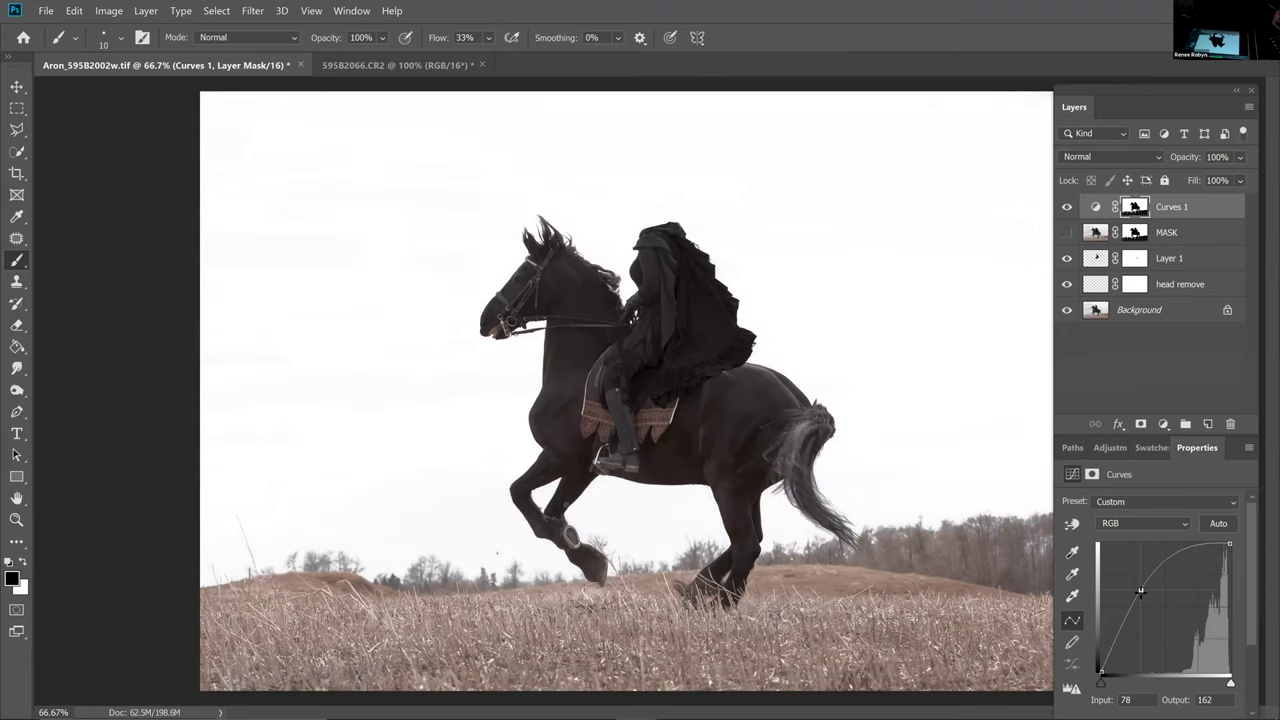
Show the Curves 1 mask on its own and paint the white slivers inside the horse and saddle black
left_click(1133, 207)
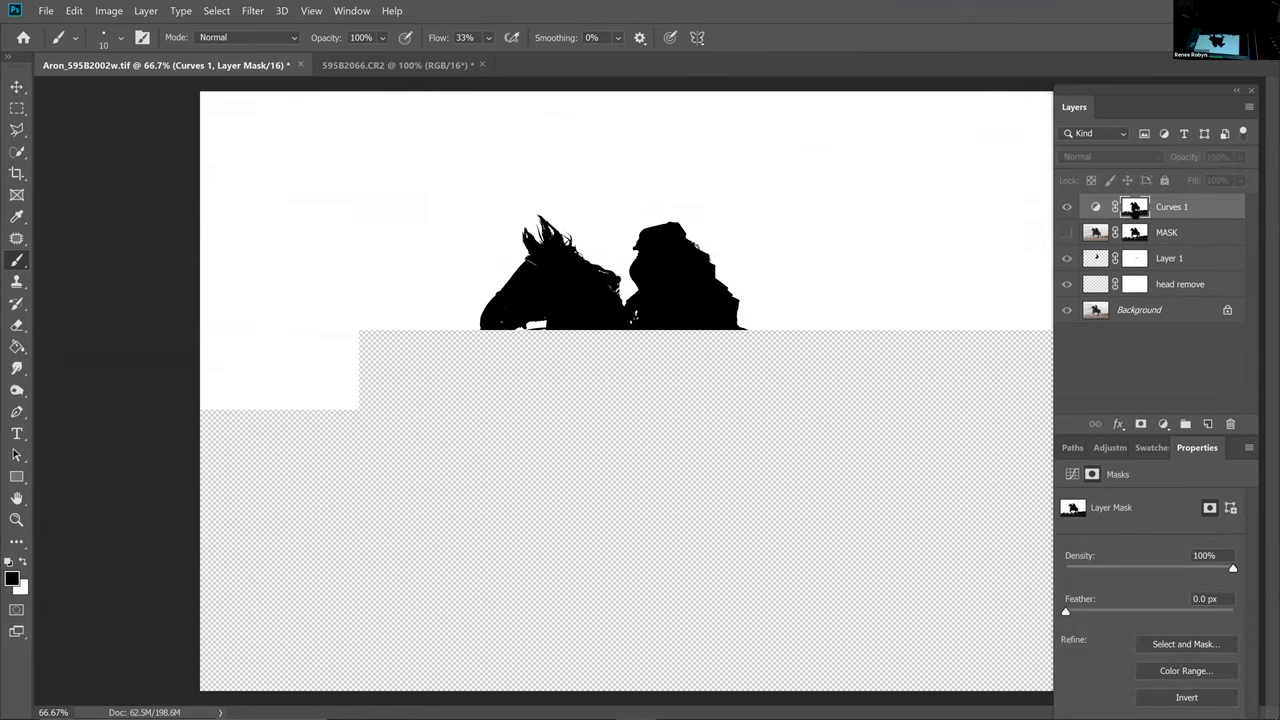
left_click(1135, 207, "alt")
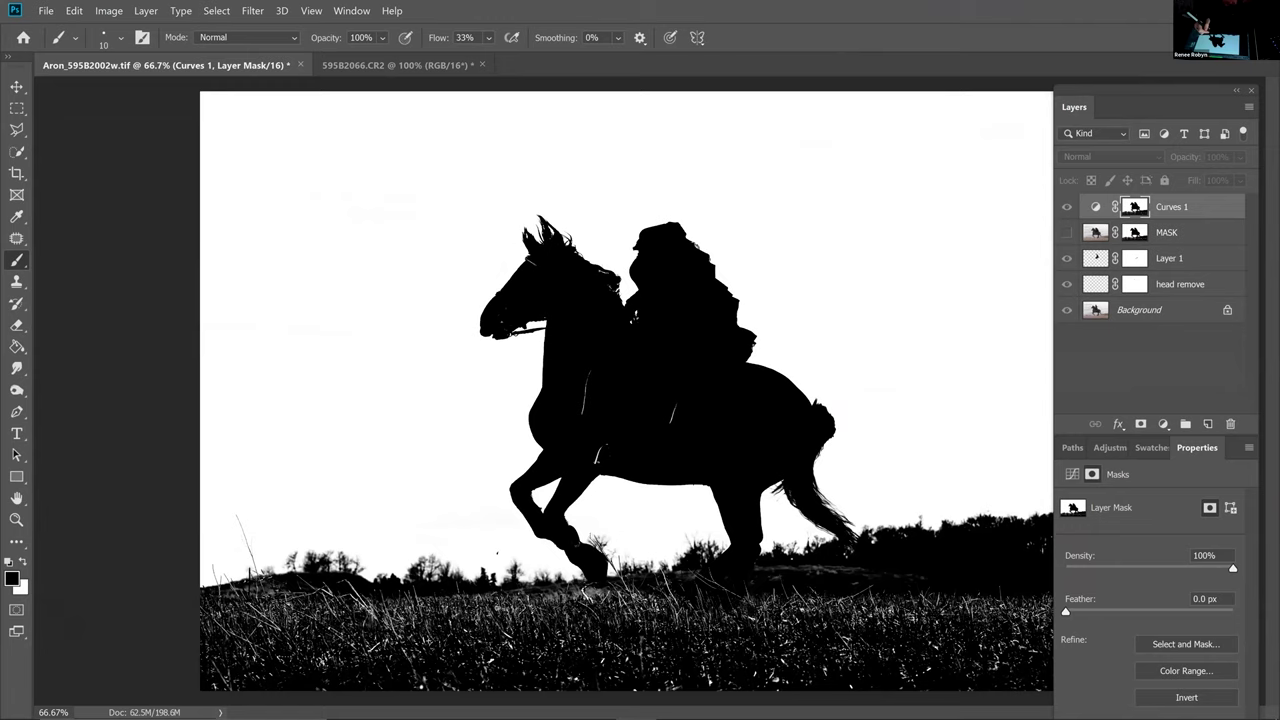
key("bracketright")
key("bracketright")
key("bracketright")
key("bracketright")
key("bracketright")
key("bracketright")
key("bracketright")
key("bracketright")
key("bracketright")
key("bracketright")
key("bracketright")
key("bracketright")
key("bracketright")
key("bracketleft")
key("bracketleft")
key("bracketleft")
key("bracketleft")
key("bracketleft")
key("bracketleft")
key("bracketleft")
key("bracketleft")
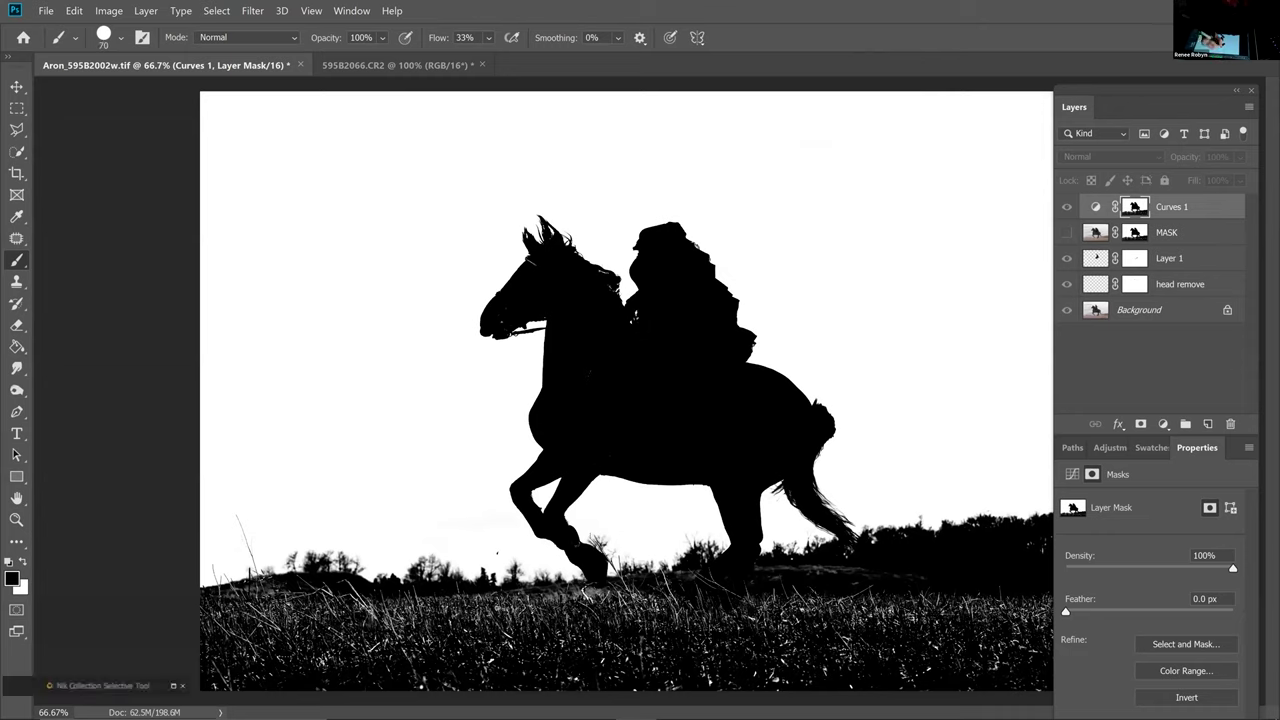
Paint the speckled grass across the foreground of the Curves 1 mask black with a 250 px brush
key("bracketleft")
key("bracketleft")
key("bracketleft")
key("bracketleft")
key("bracketleft")
key("bracketright")
key("bracketright")
key("bracketright")
key("bracketright")
left_click_drag(748, 598, 1050, 616)
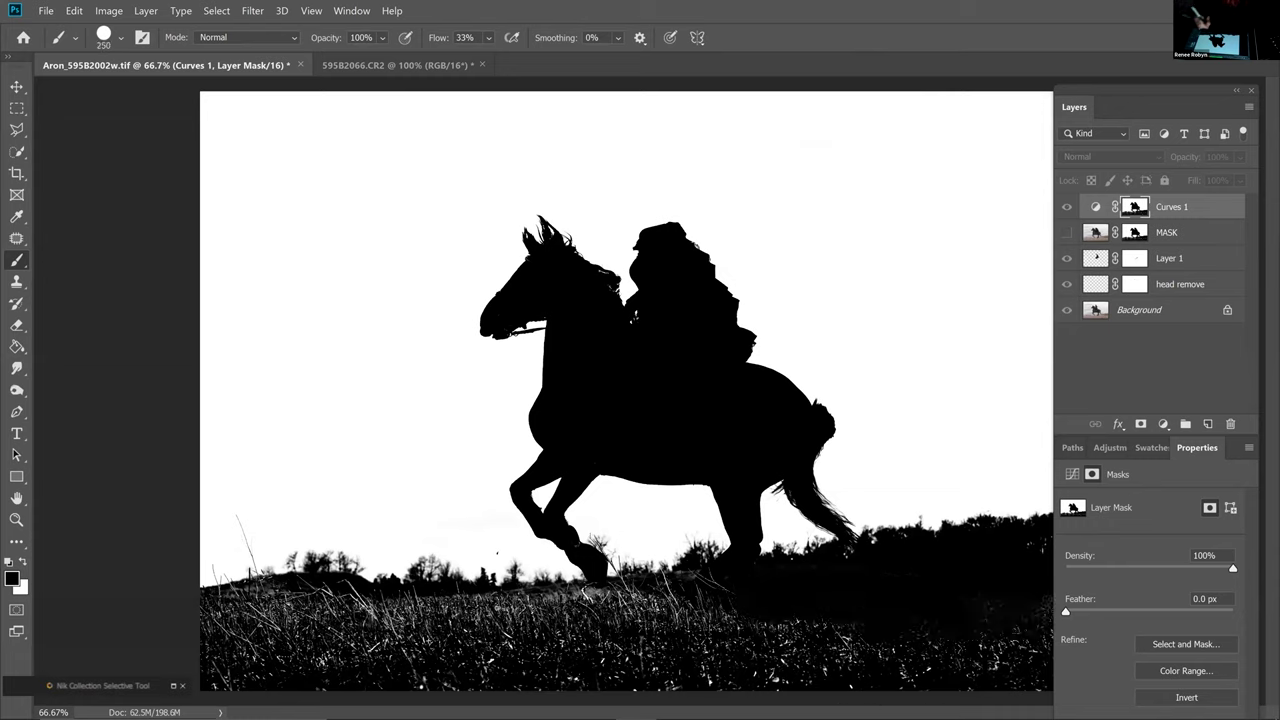
left_click_drag(940, 660, 650, 660)
left_click_drag(600, 600, 540, 620)
mouse_move(225, 662)
left_mouse_down()
mouse_move(226, 612)
mouse_move(244, 618)
left_mouse_up()
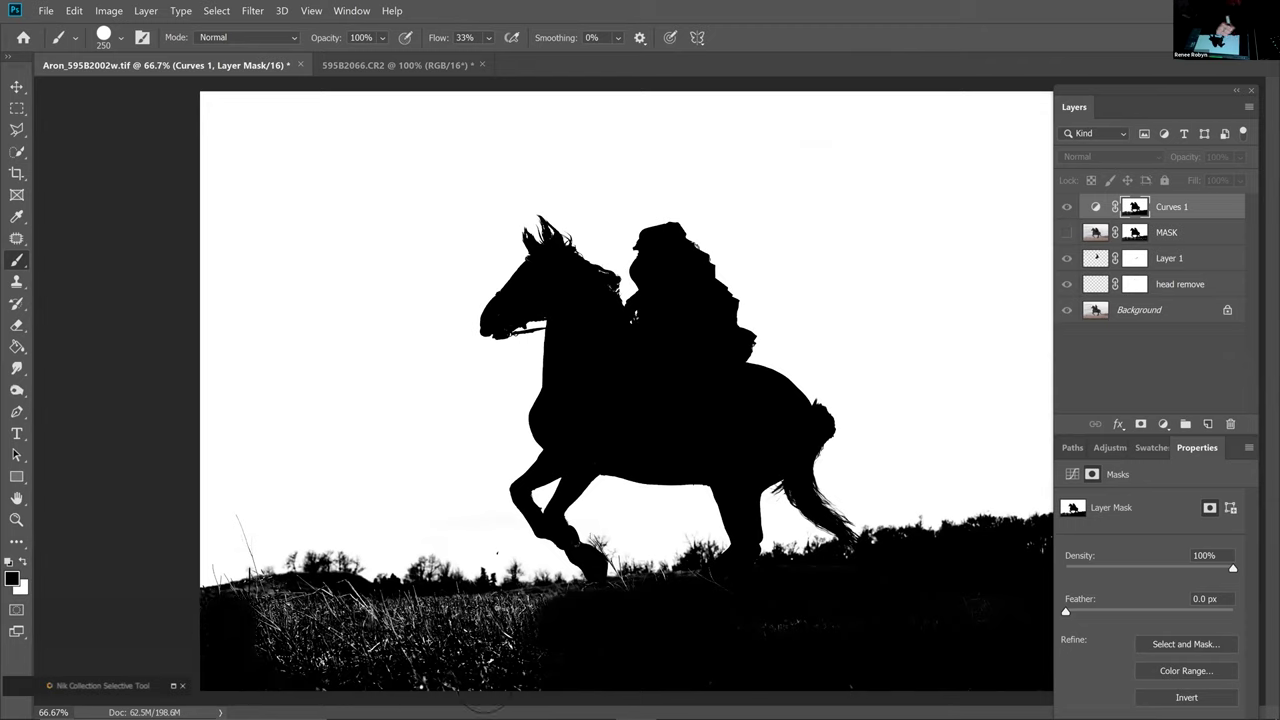
left_click_drag(250, 685, 440, 688)
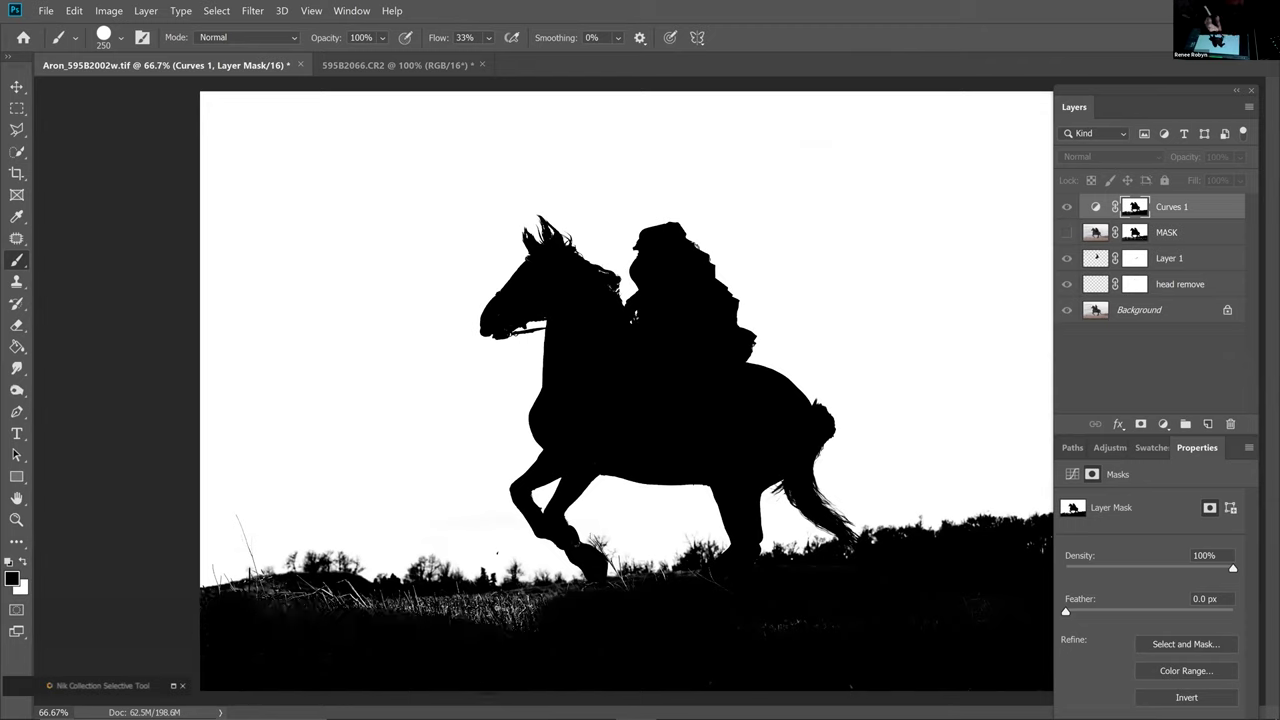
Paint the remaining grass specks near the hill line and mid-field black on the mask with a 90 px brush
key("bracketleft")
key("bracketleft")
key("bracketleft")
key("bracketleft")
key("bracketleft")
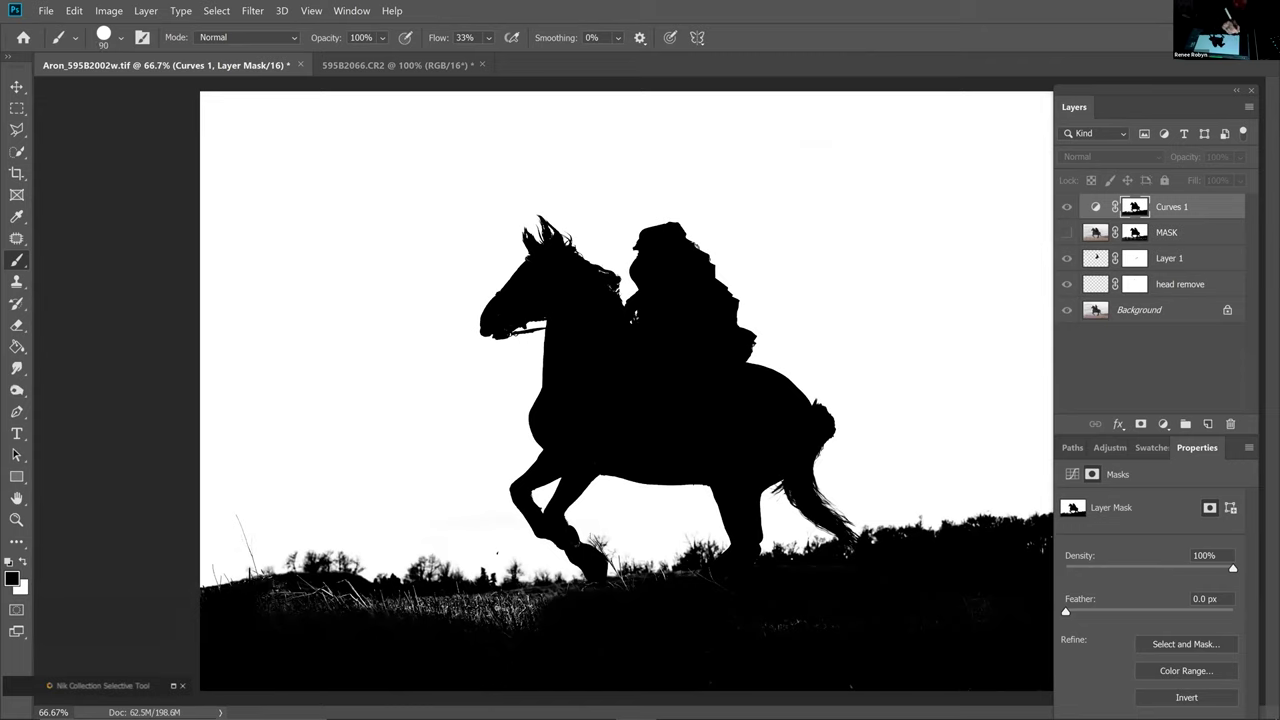
mouse_move(264, 592)
left_mouse_down()
mouse_move(316, 588)
mouse_move(391, 609)
mouse_move(516, 606)
mouse_move(568, 586)
left_mouse_up()
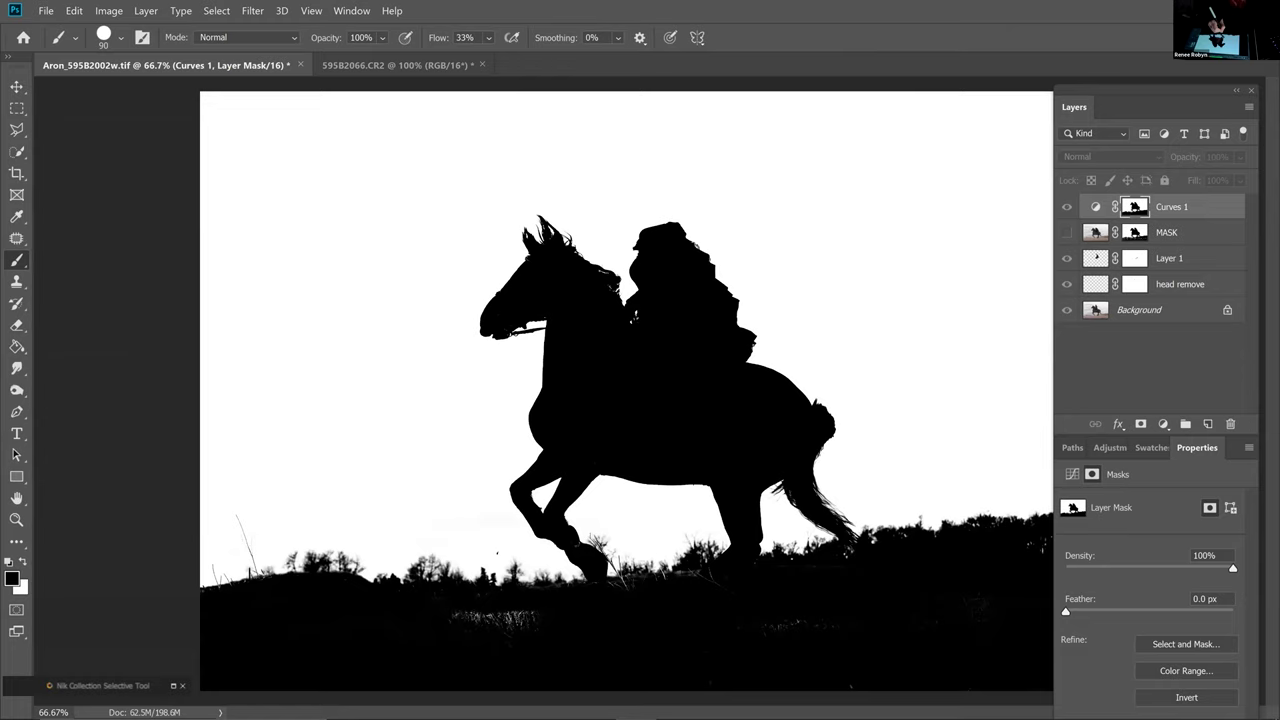
left_click(622, 583)
left_click(688, 576)
mouse_move(510, 620)
left_mouse_down()
mouse_move(534, 619)
mouse_move(456, 617)
left_mouse_up()
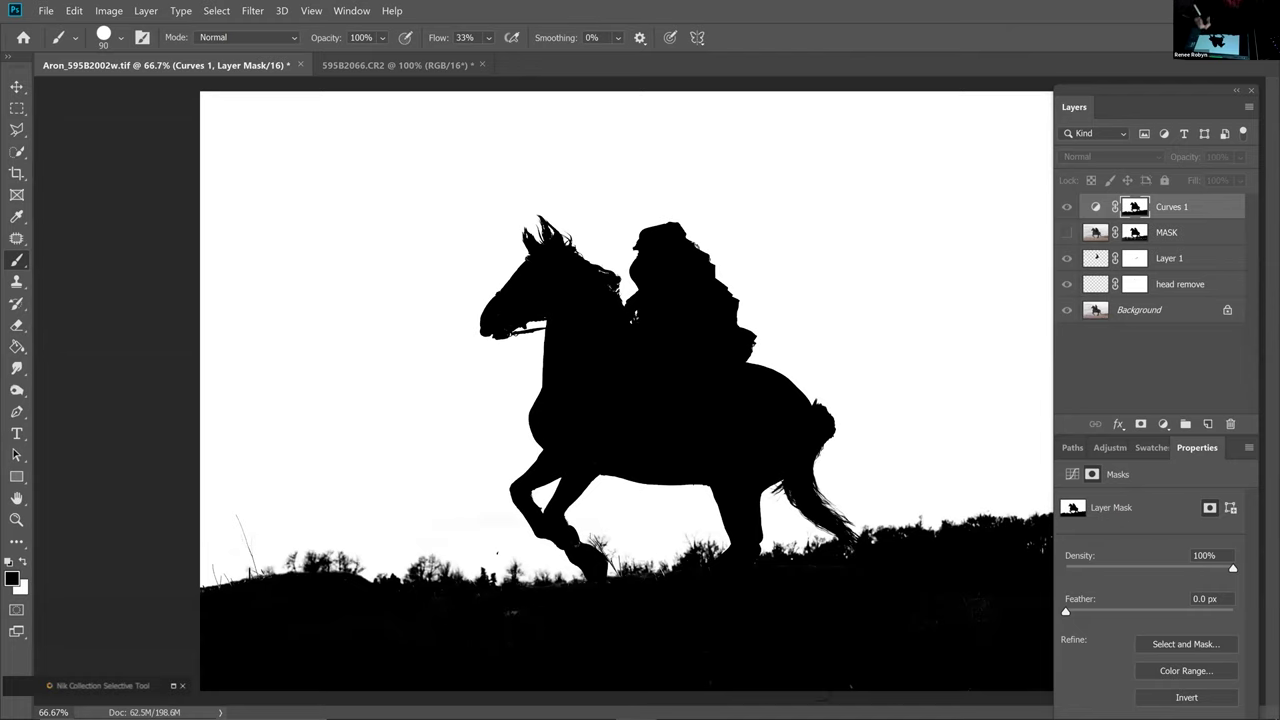
left_click(511, 613)
Paint out the last specks at the field's right edge of the mask and check the mask against the composite
key("ctrl+minus")
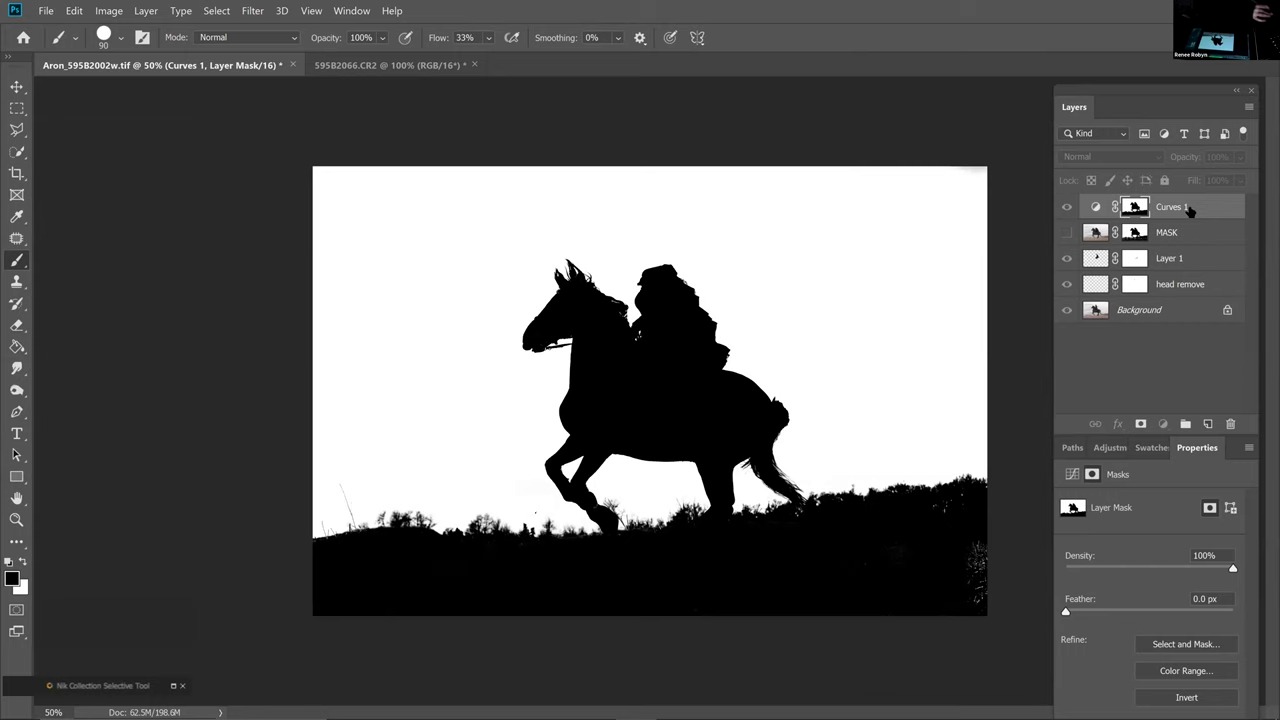
left_click(1140, 208, "alt")
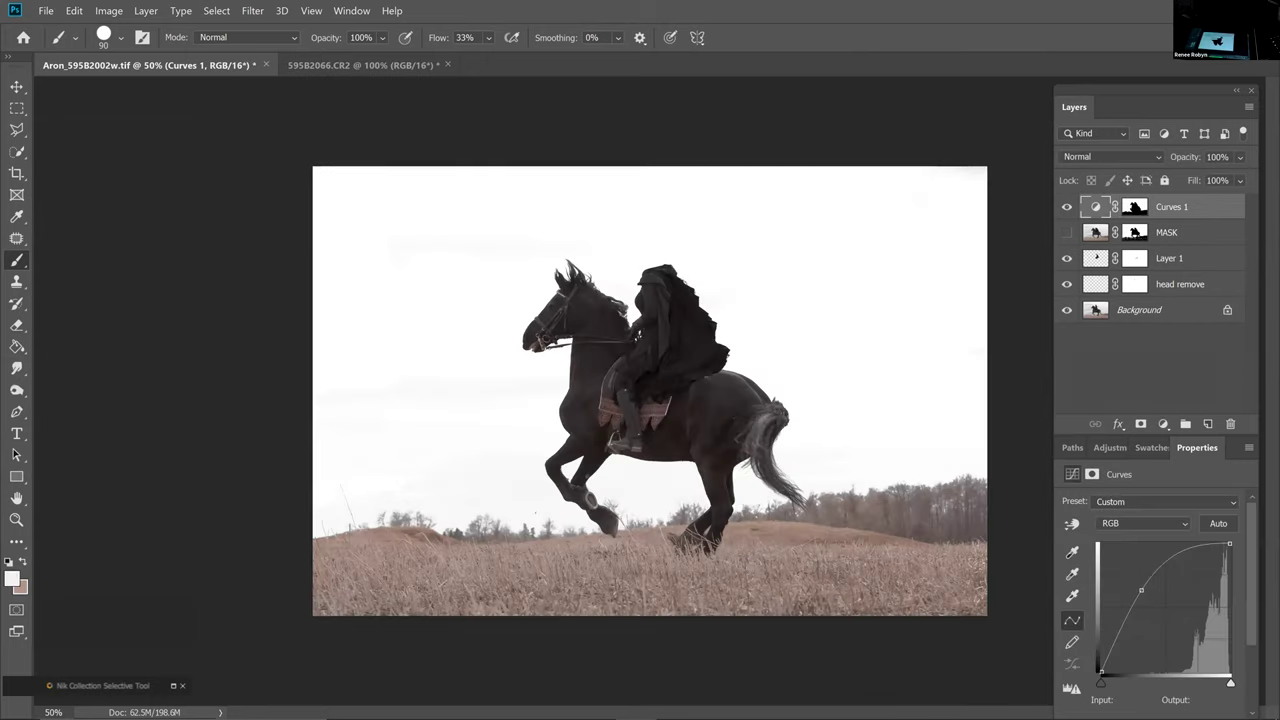
left_click(1134, 206, "alt")
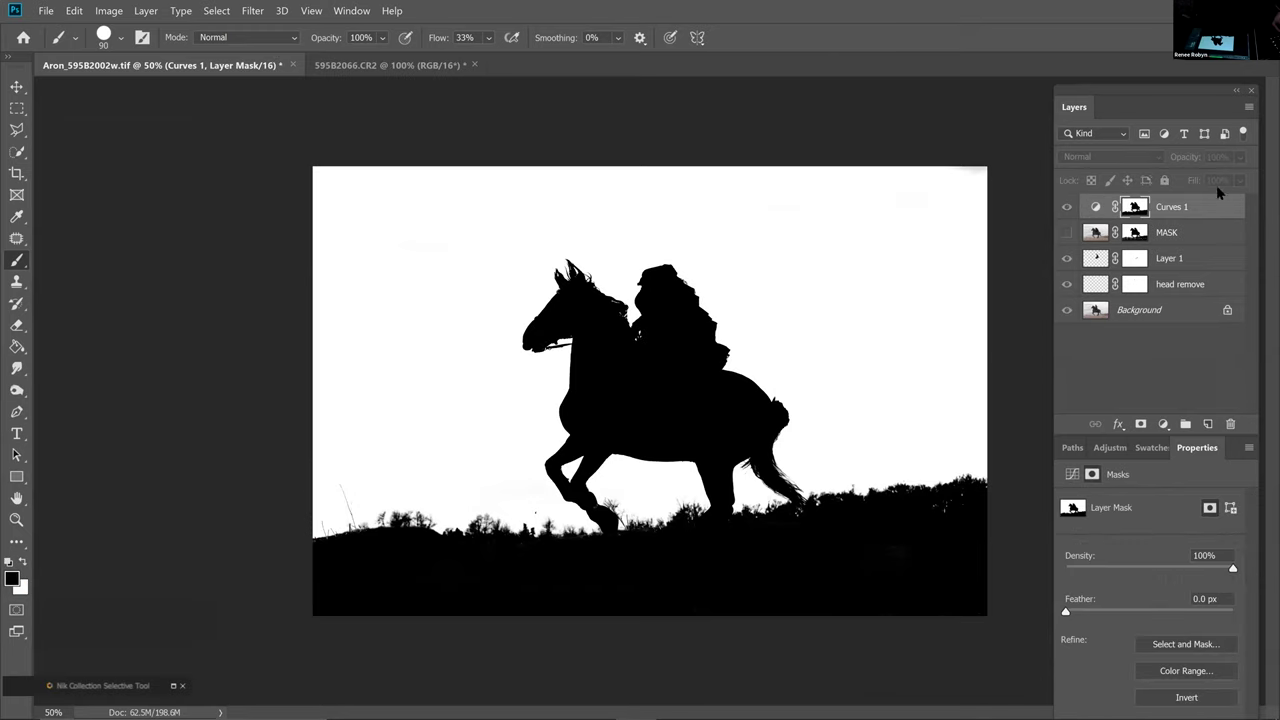
key("ctrl+2")
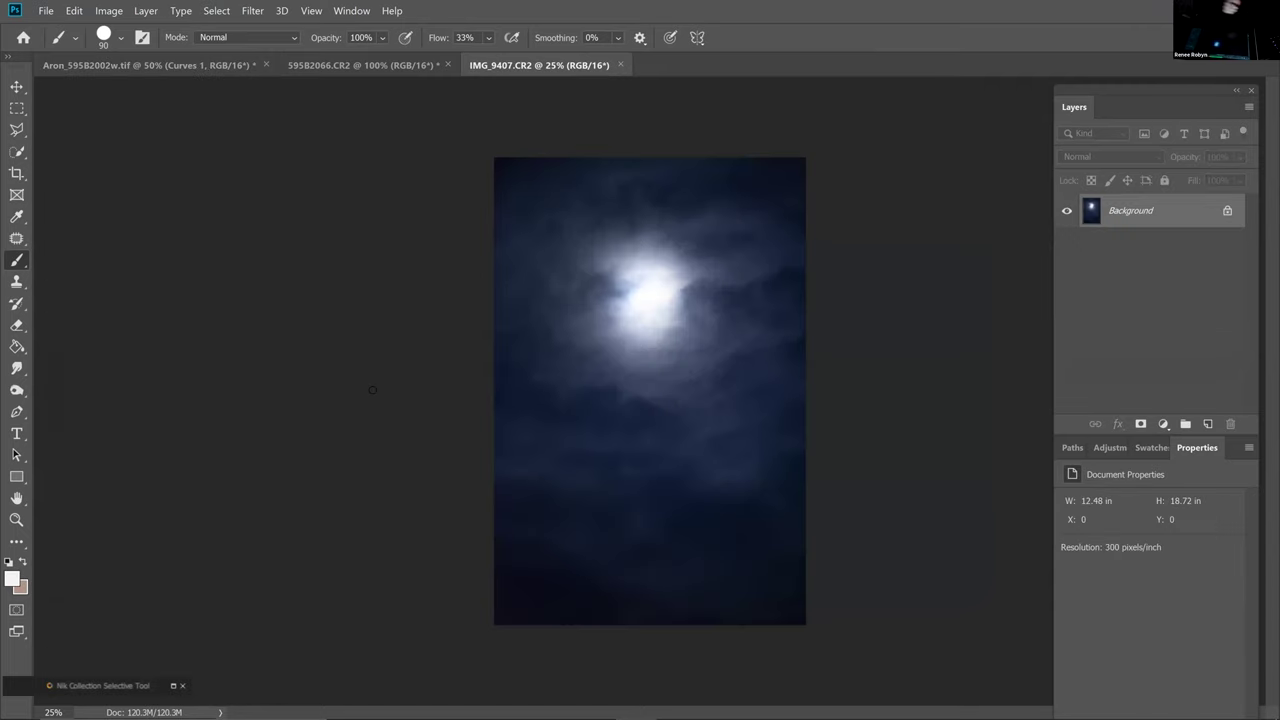
Copy the whole moonlit sky photo IMG_9407.CR2 and paste it as a new top layer in the horseman document
key("ctrl+a")
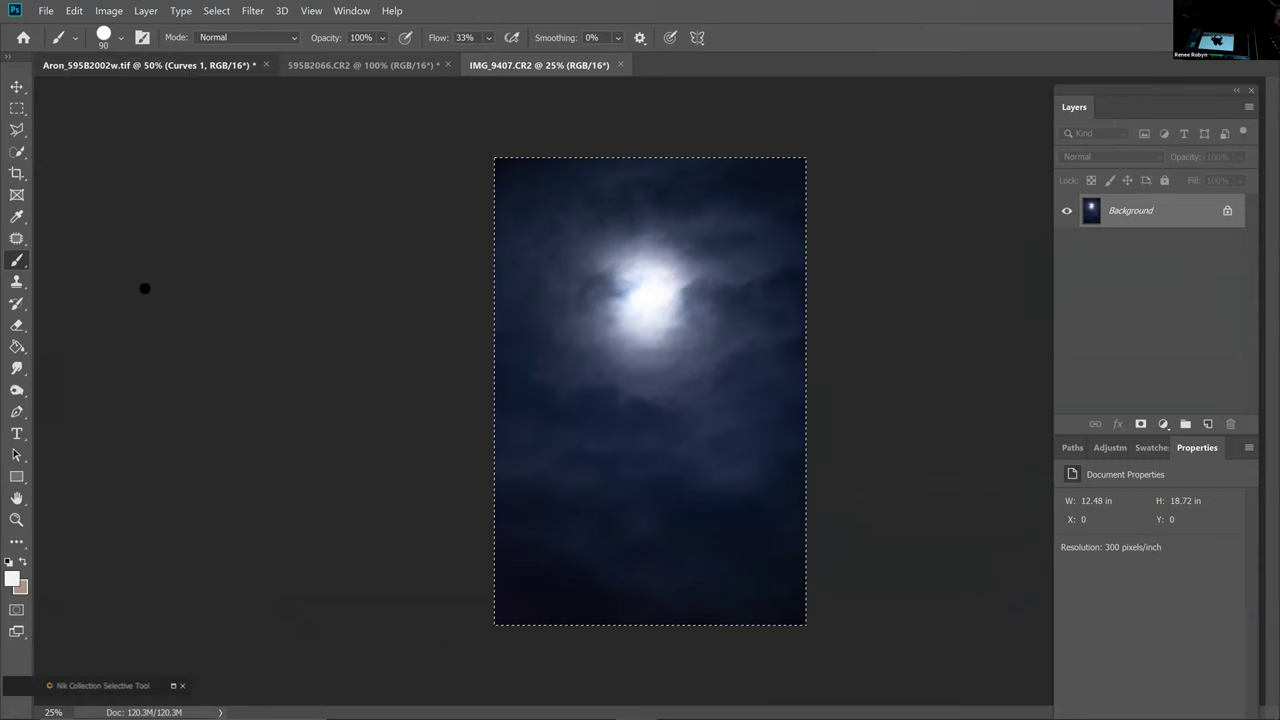
key("ctrl+Tab")
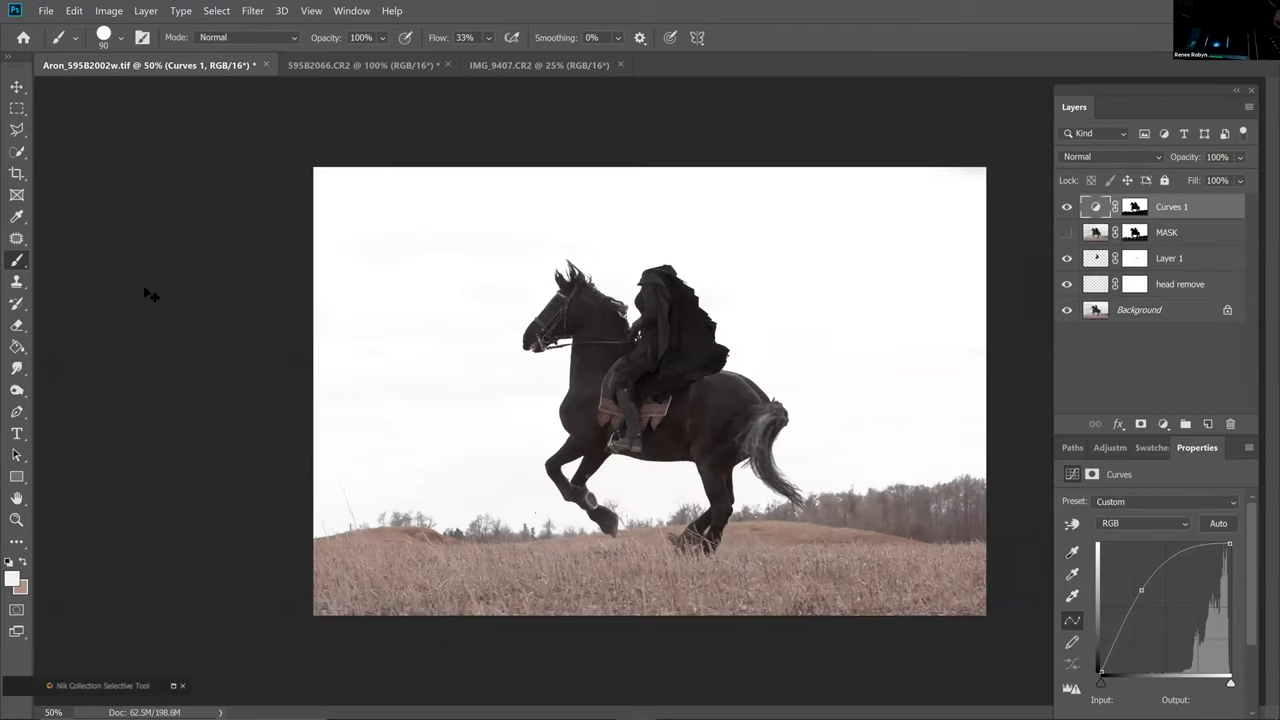
key("ctrl+minus")
key("ctrl+v")
Reposition the pasted night sky and scale it proportionally to 114.26% so it covers the full canvas
key("v")
mouse_move(720, 357)
left_mouse_down()
mouse_move(703, 431)
mouse_move(723, 417)
mouse_move(724, 434)
left_mouse_up()
key("ctrl+t")
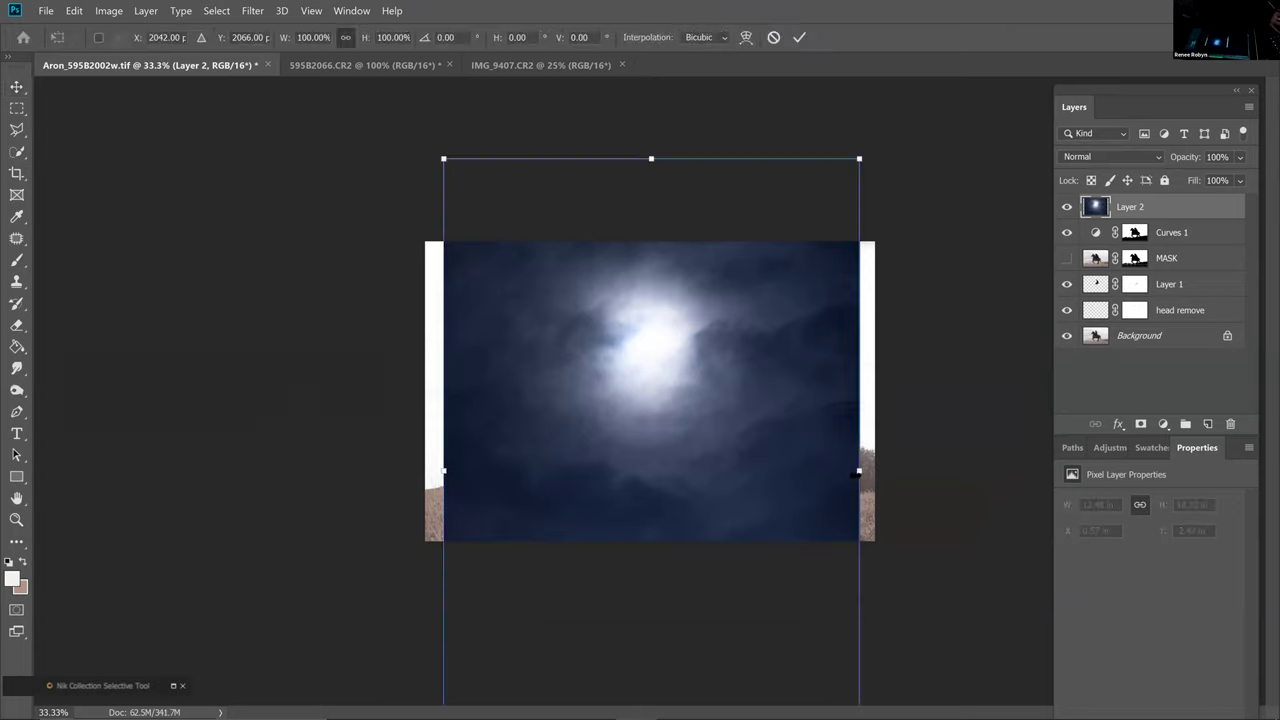
left_click_drag(860, 472, 887, 470)
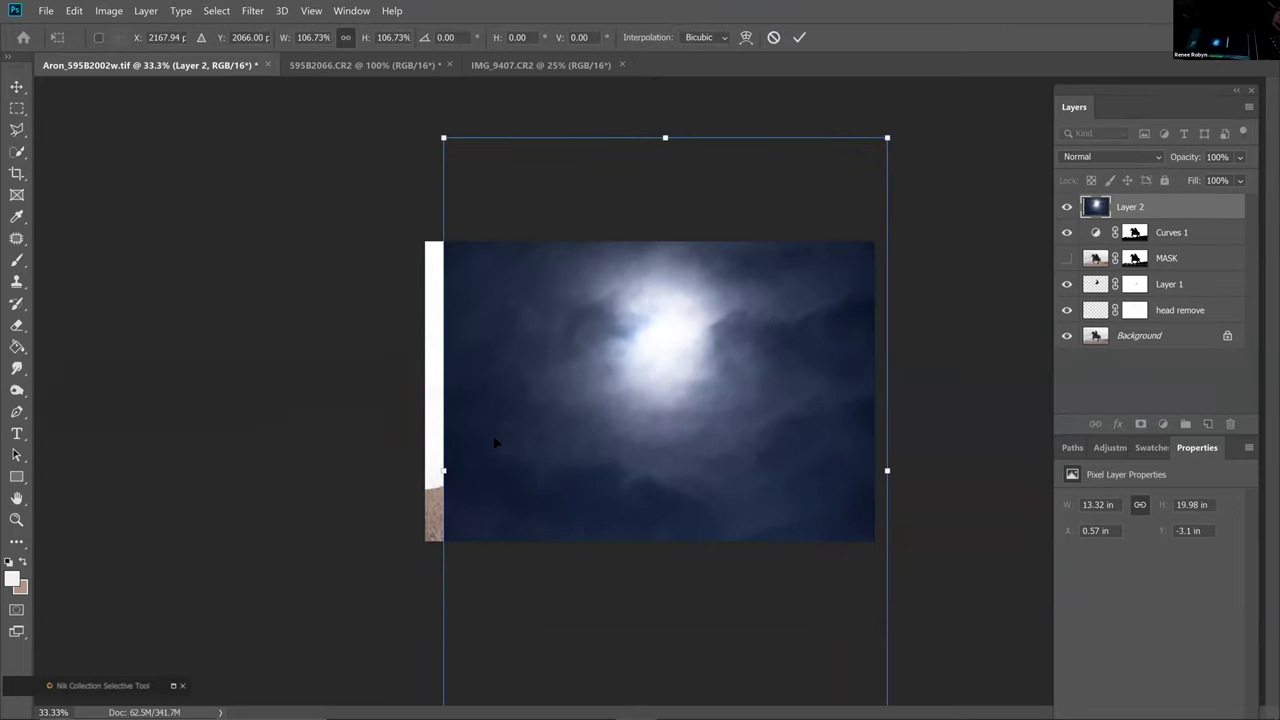
left_click_drag(444, 470, 412, 471)
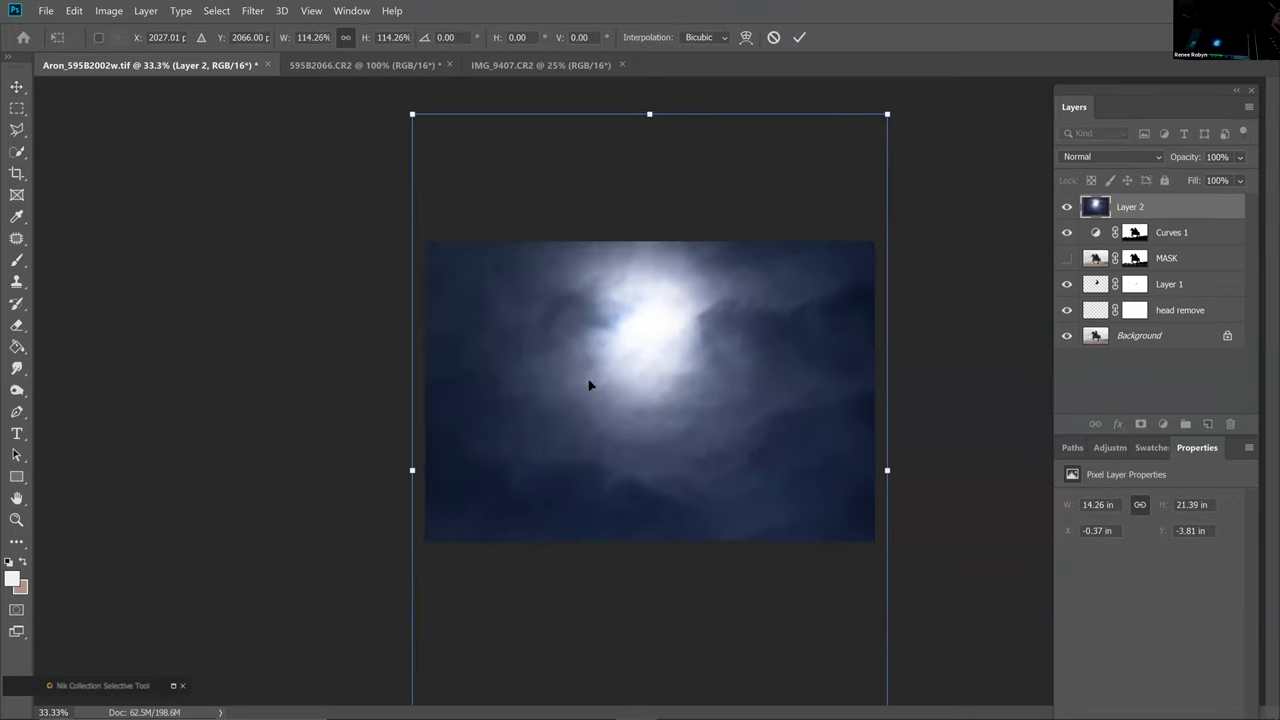
left_click_drag(604, 383, 604, 390)
key("Return")
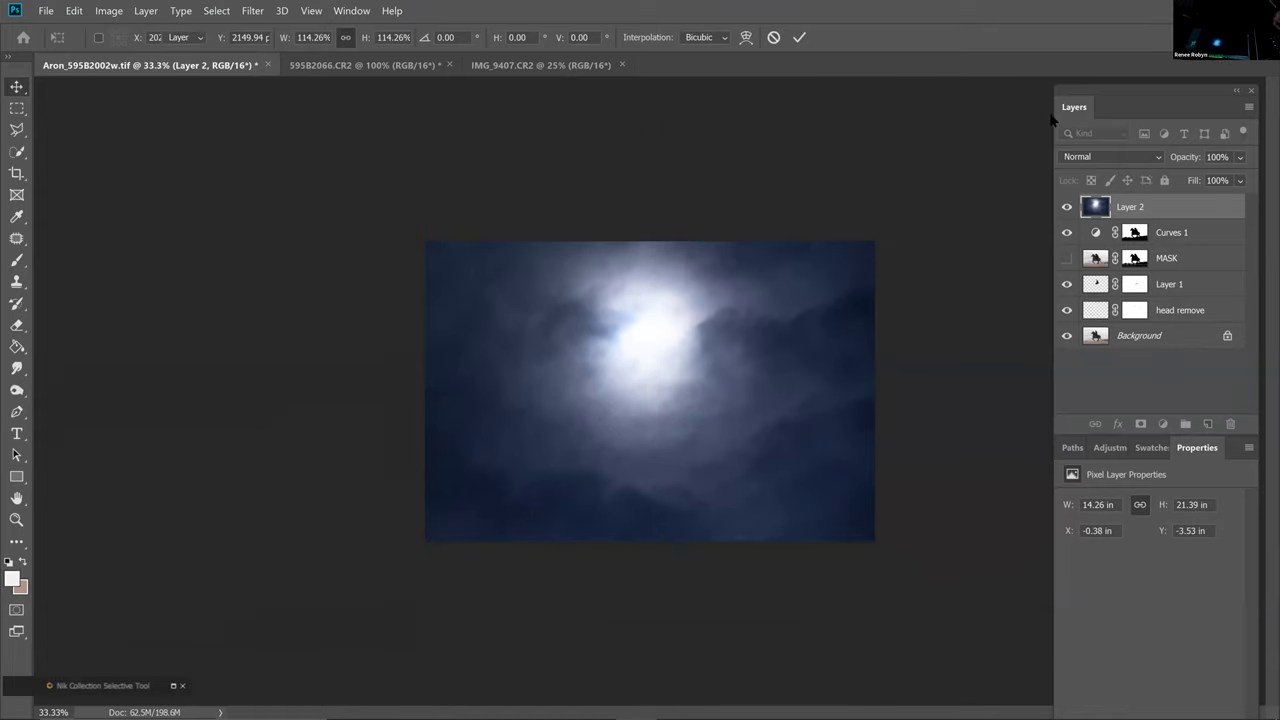
Blend the night sky layer with Multiply at 66% opacity and move it up so the moon glows behind the rider
left_click(1092, 157)
left_click(1096, 223)
left_click(725, 360)
left_click_drag(697, 396, 705, 358)
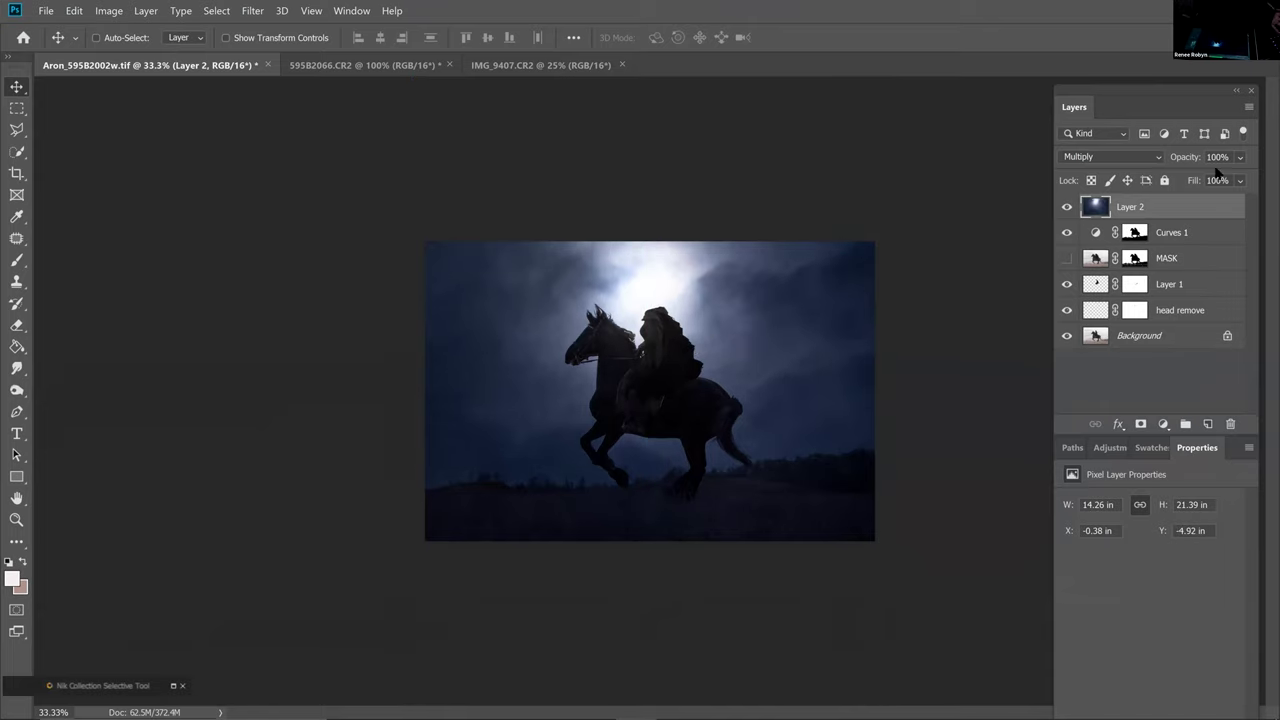
left_click(1240, 158)
left_click_drag(1206, 178, 1221, 178)
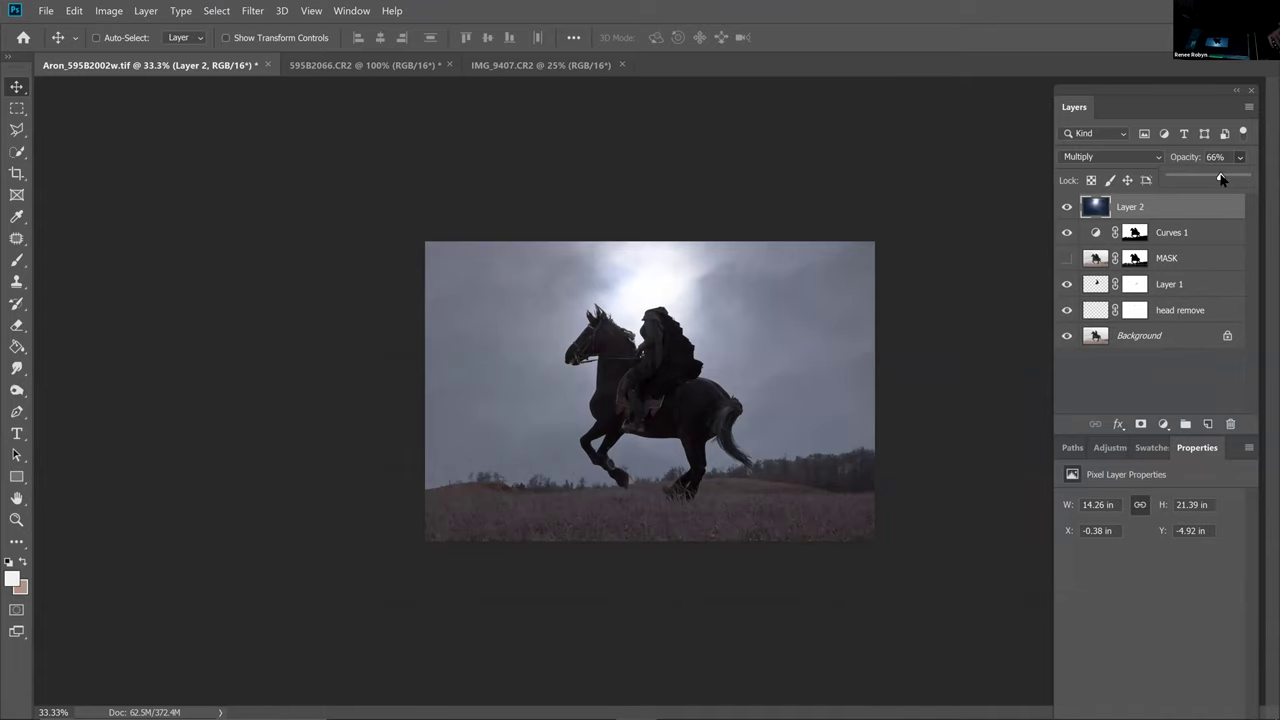
Add a second Curves layer between Curves 1 and the night sky, and copy the sky mask onto it
key("ctrl+plus")
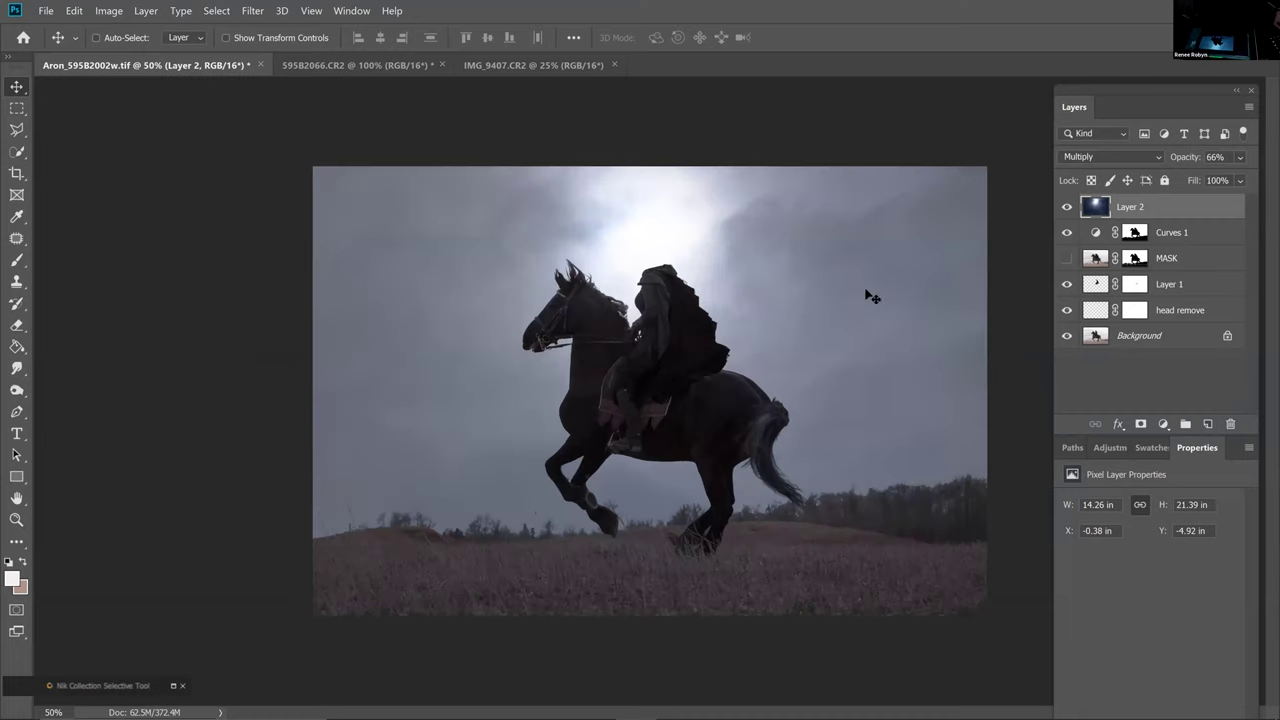
left_click(1177, 237)
left_click(1161, 210)
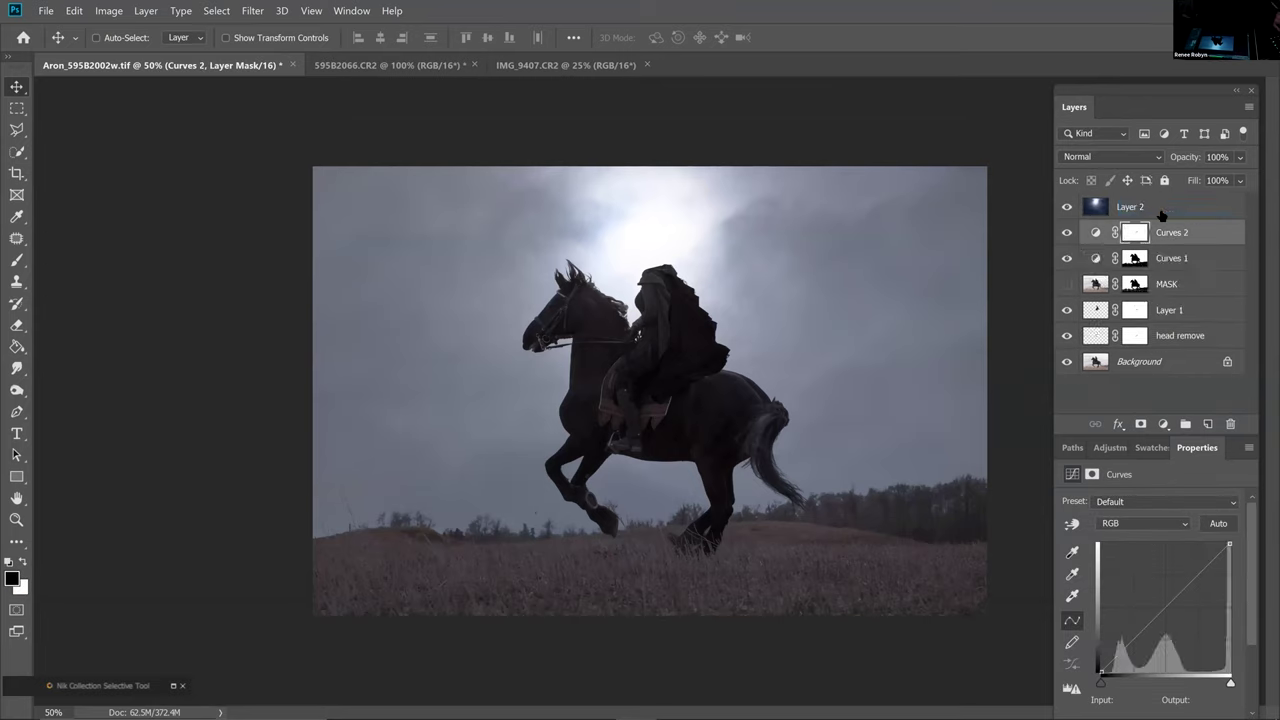
left_click_drag(1135, 237, 1133, 234)
key("Return")
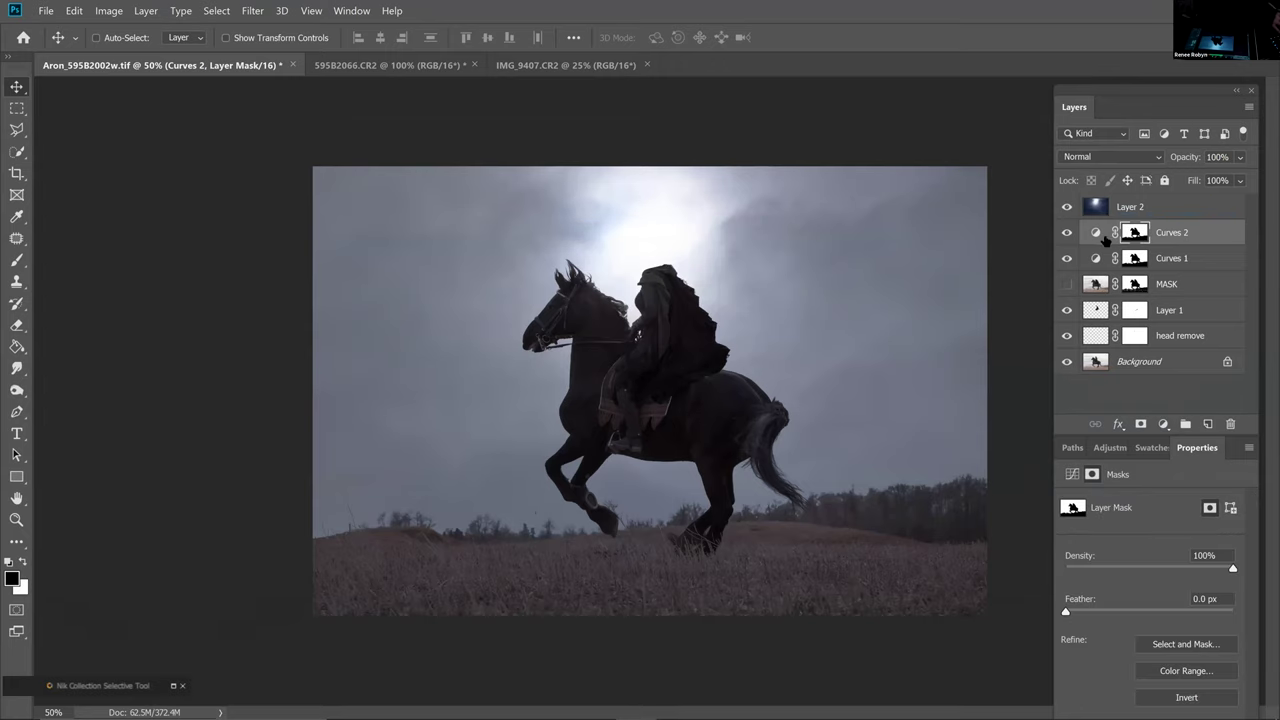
Lower the white point of Curves 2 to output 233, and hide both Curves layers to compare the sky
left_click(1094, 233)
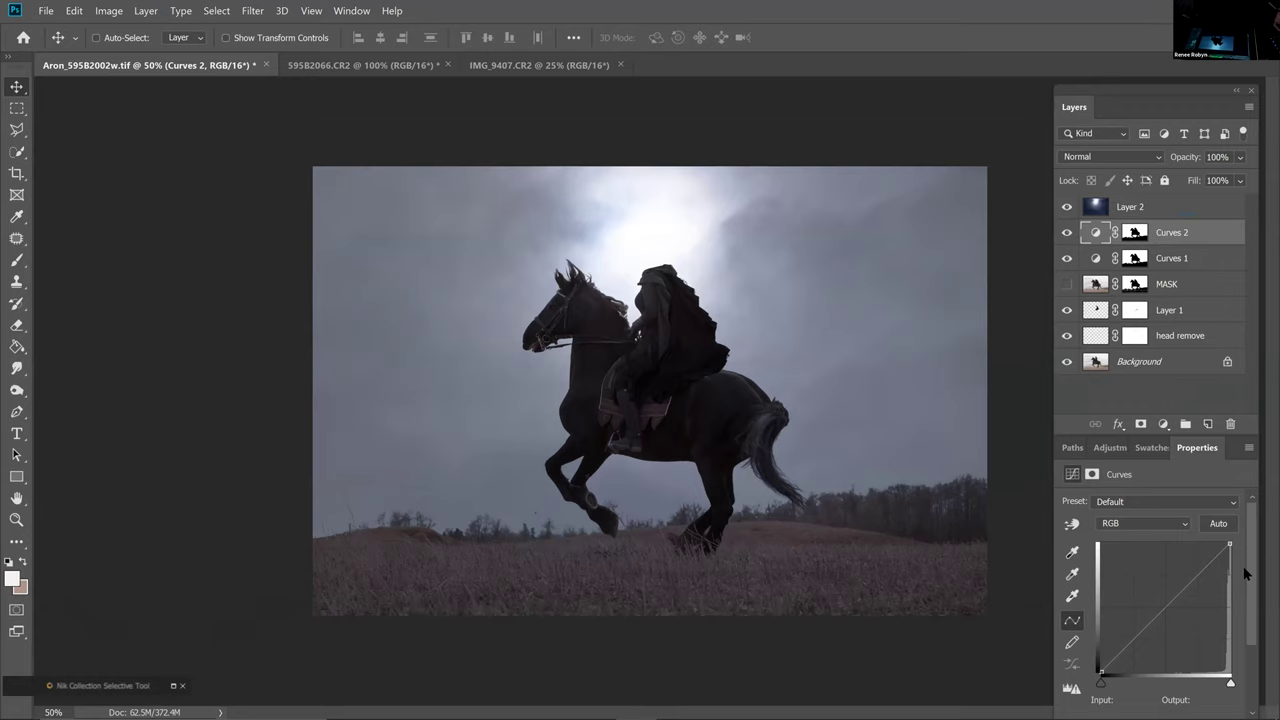
left_click_drag(1236, 546, 1237, 553)
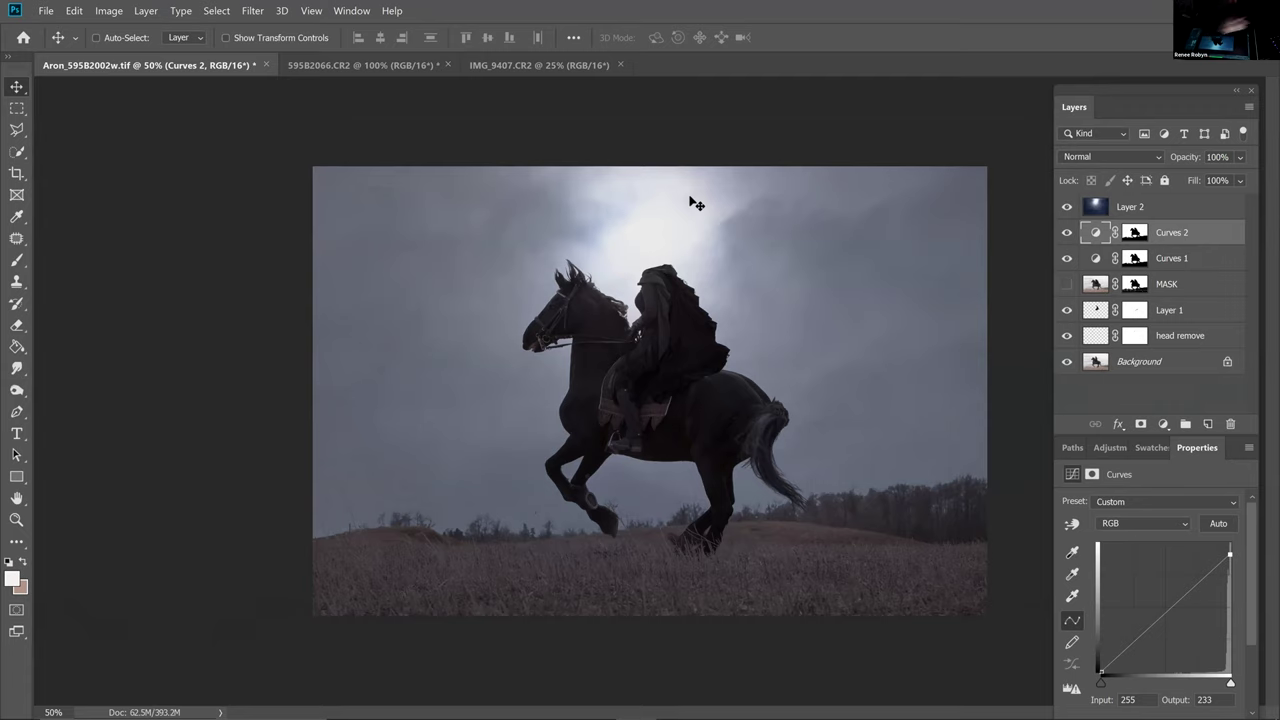
left_click(1066, 233)
left_click(1065, 256)
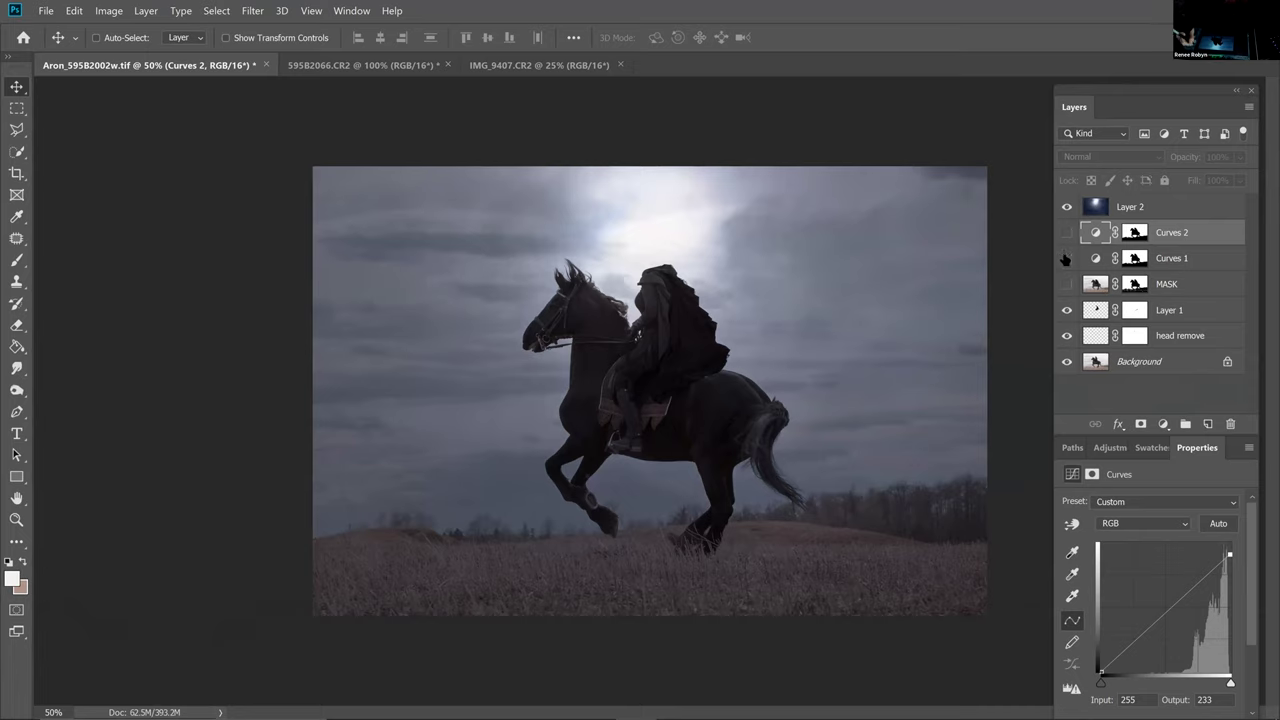
Show Curves 1 and Curves 2 again, and toggle the night sky layer's visibility to compare the sky
left_click(1065, 258)
left_click(1066, 232)
left_click(1066, 207)
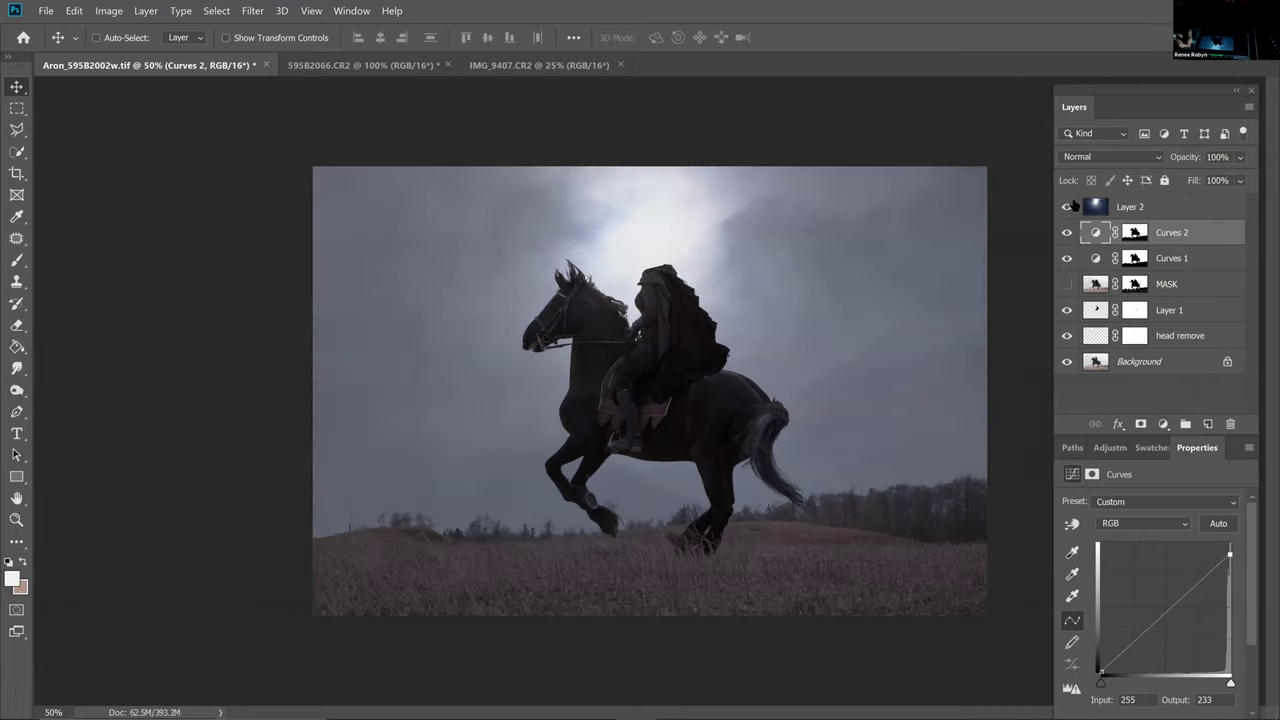
left_click(1066, 207)
left_click(1067, 206)
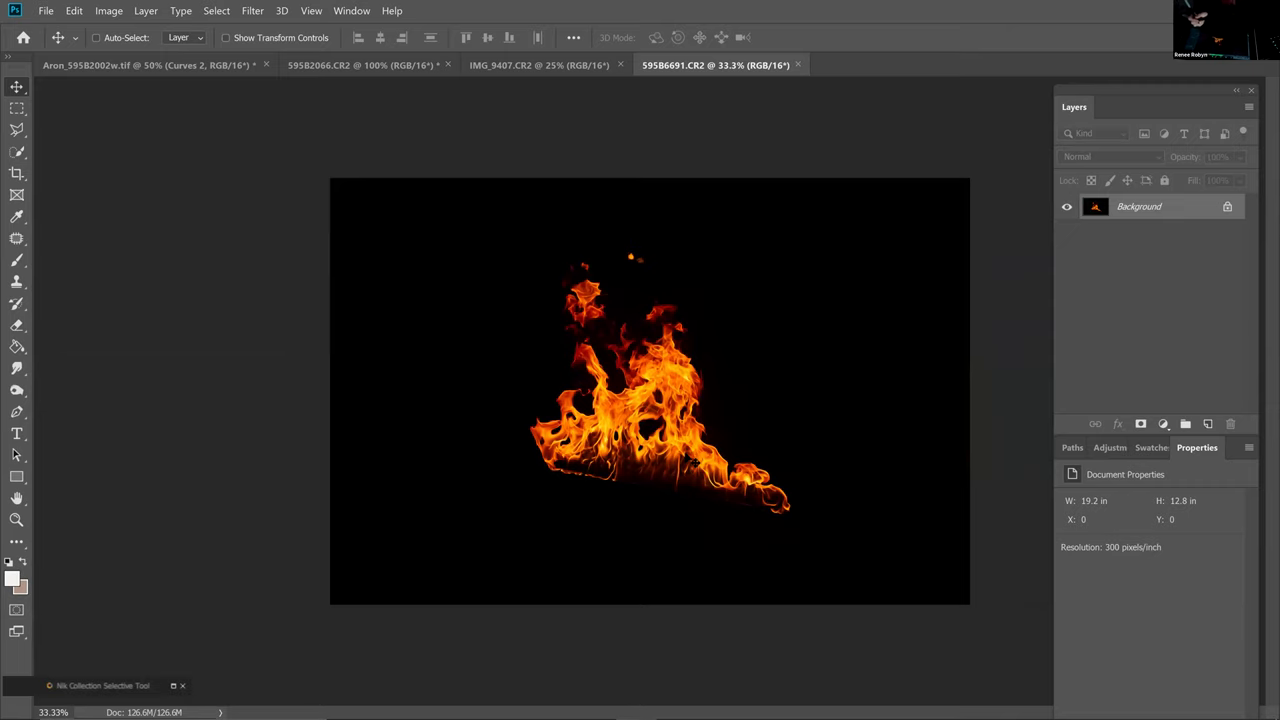
Copy the whole fire photo into the horseman composite as the top layer and blend it with Screen
key("ctrl+a")
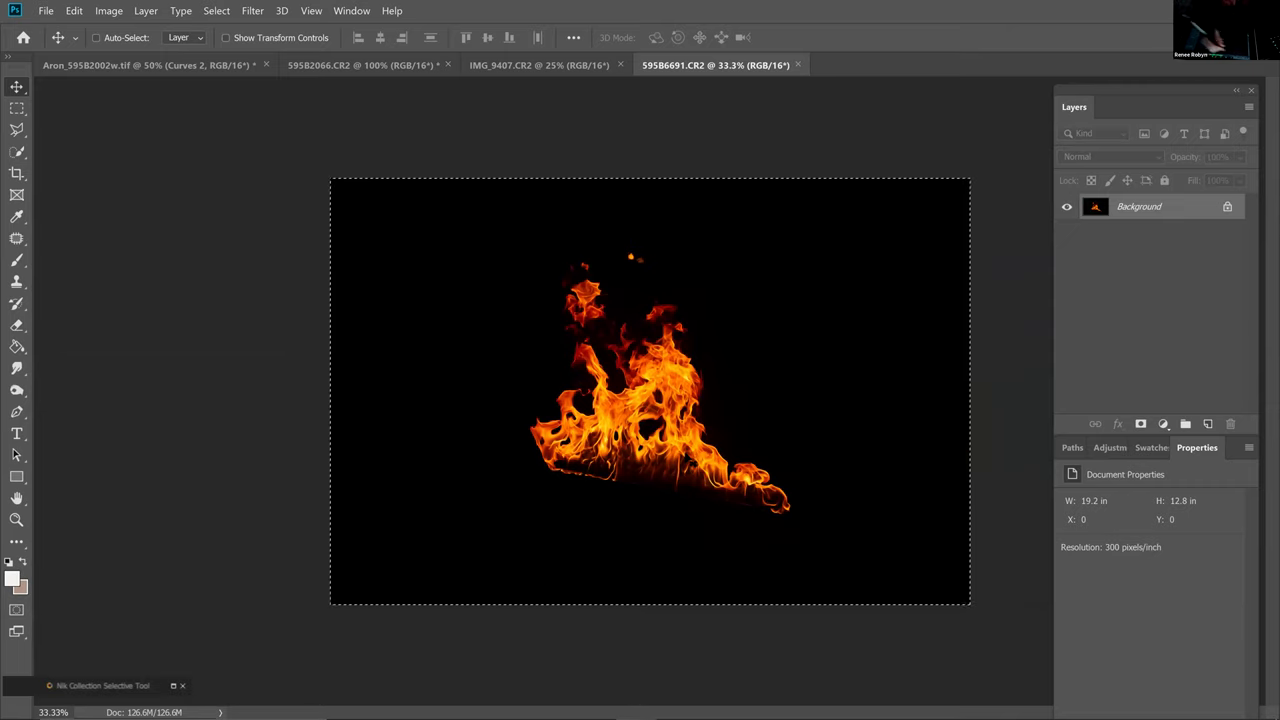
left_click_drag(236, 87, 240, 87)
left_click_drag(1150, 232, 1158, 200)
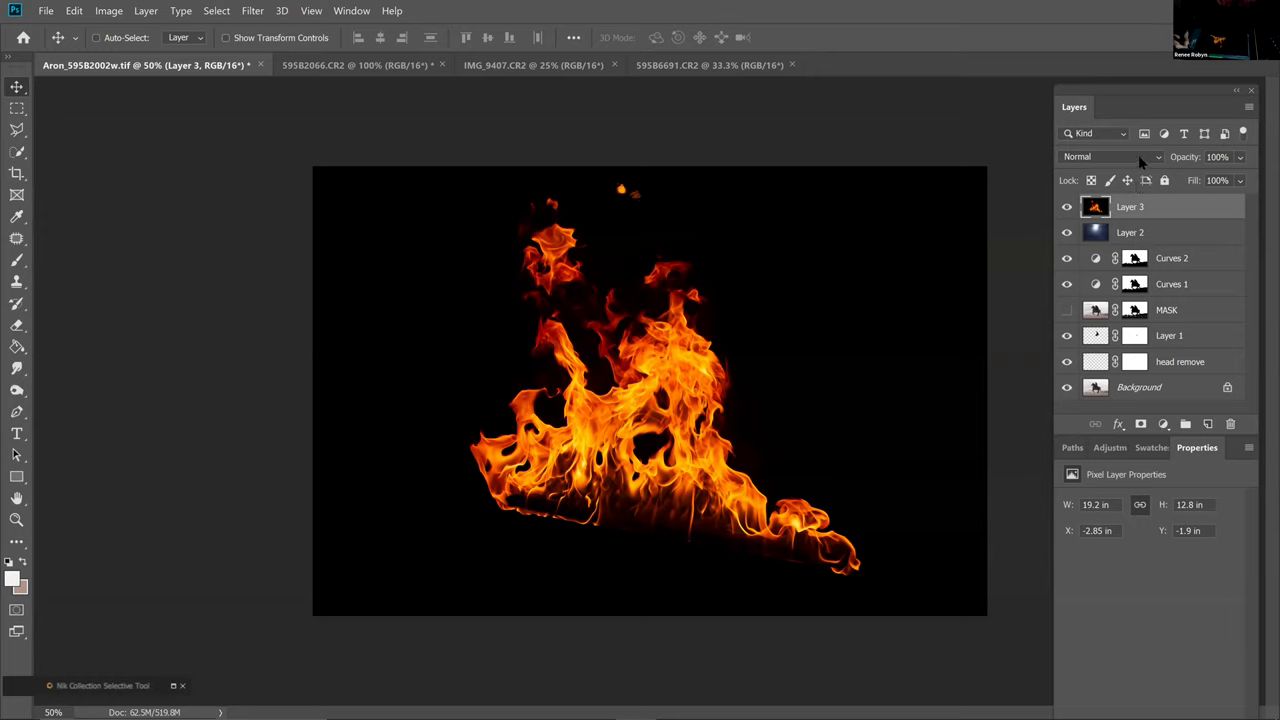
left_click(1138, 156)
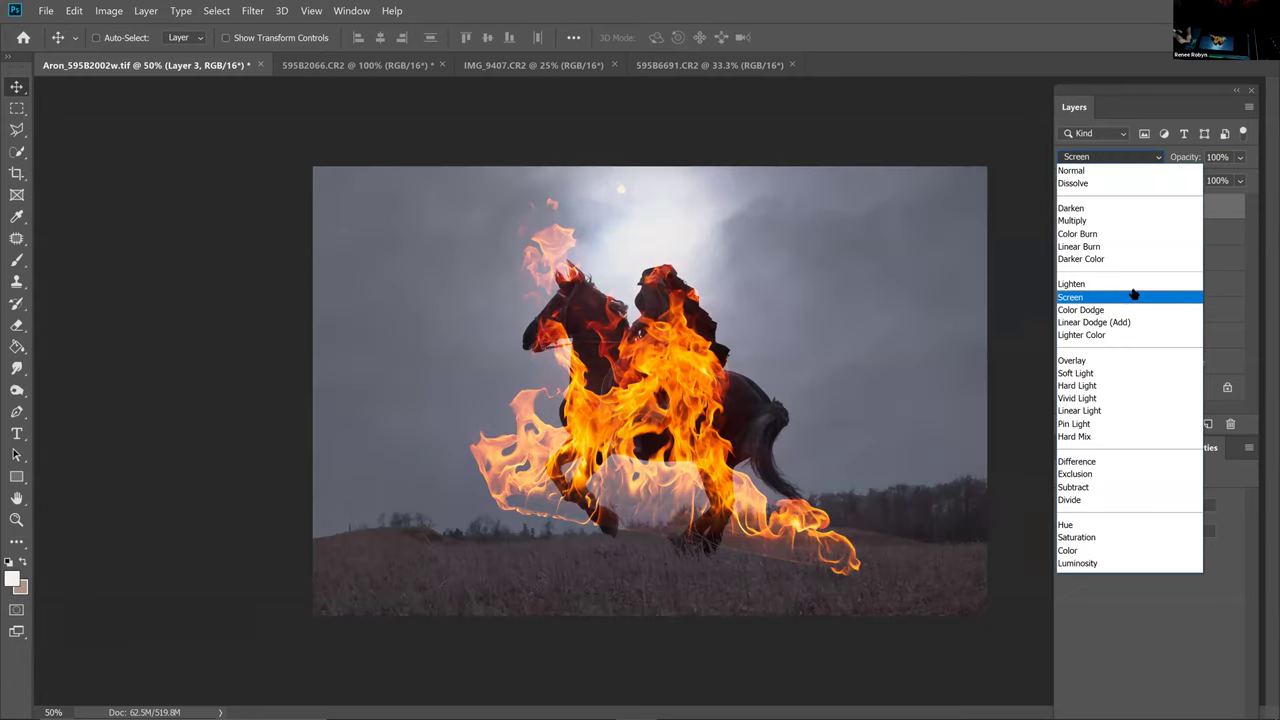
left_click(1120, 297)
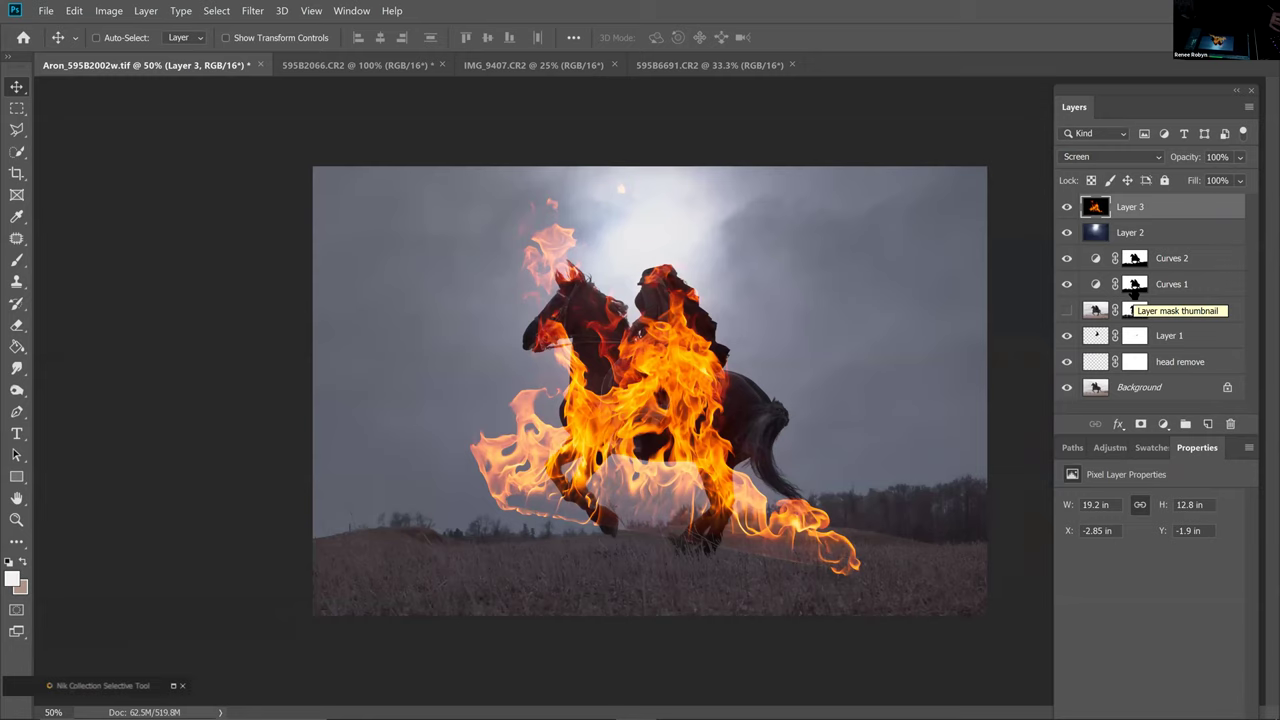
Scale the fire layer proportionally to 30.90% and move it over the horse's raised foreleg
key("ctrl+t")
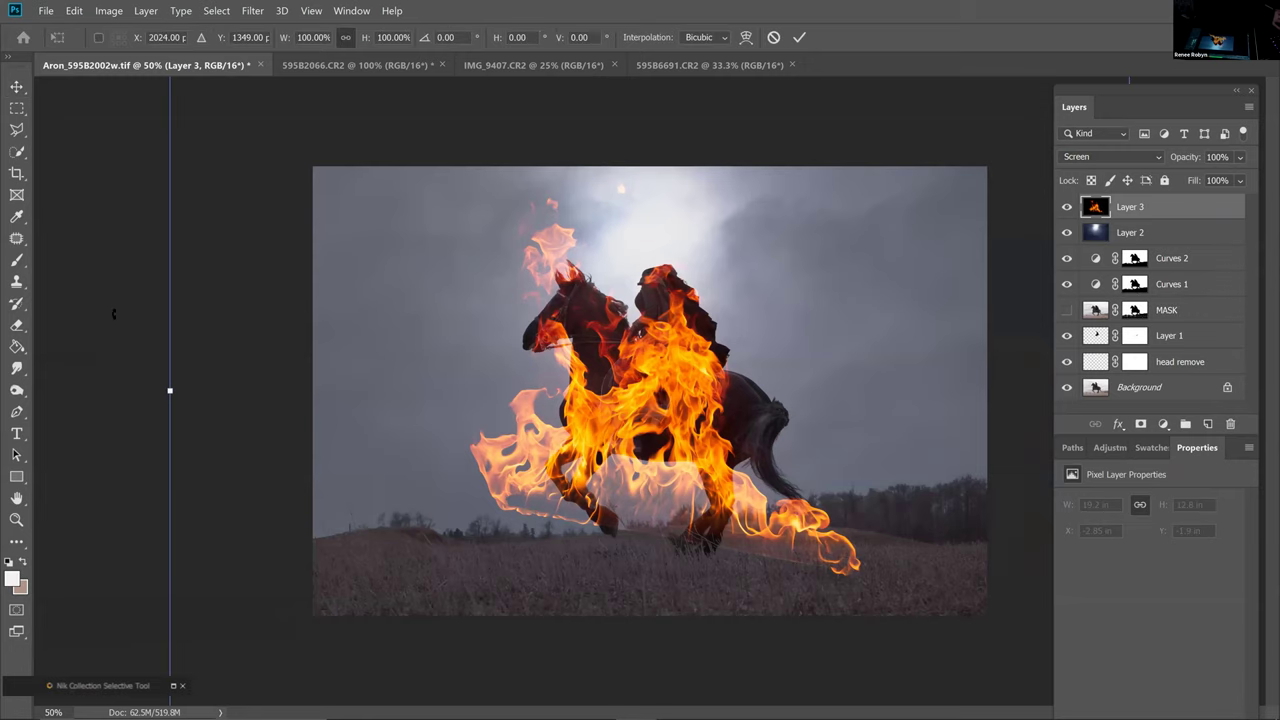
left_click_drag(168, 390, 704, 502)
left_click_drag(957, 449, 728, 420)
left_click_drag(928, 417, 929, 423)
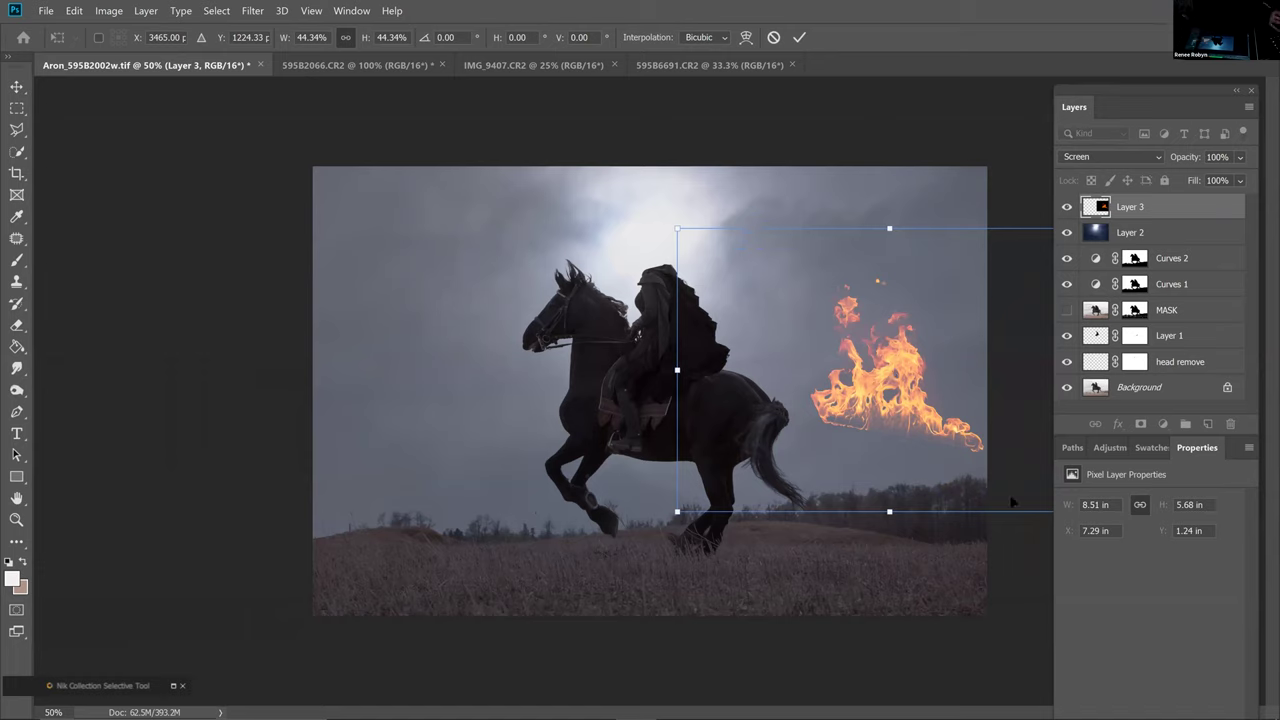
left_click_drag(889, 511, 886, 425)
left_click_drag(646, 515, 601, 512)
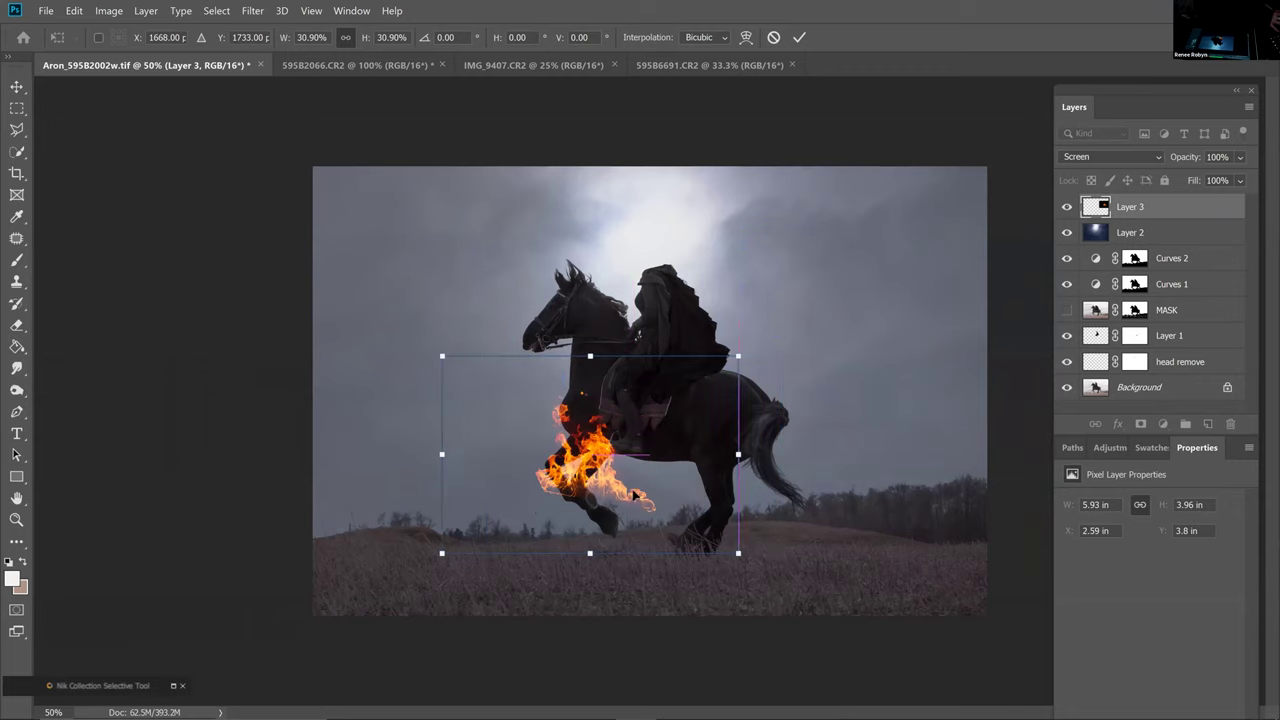
Rotate the fire to about 38.81° and enlarge it to 32.05% so it follows the foreleg down to the hoof
left_click_drag(764, 517, 673, 548)
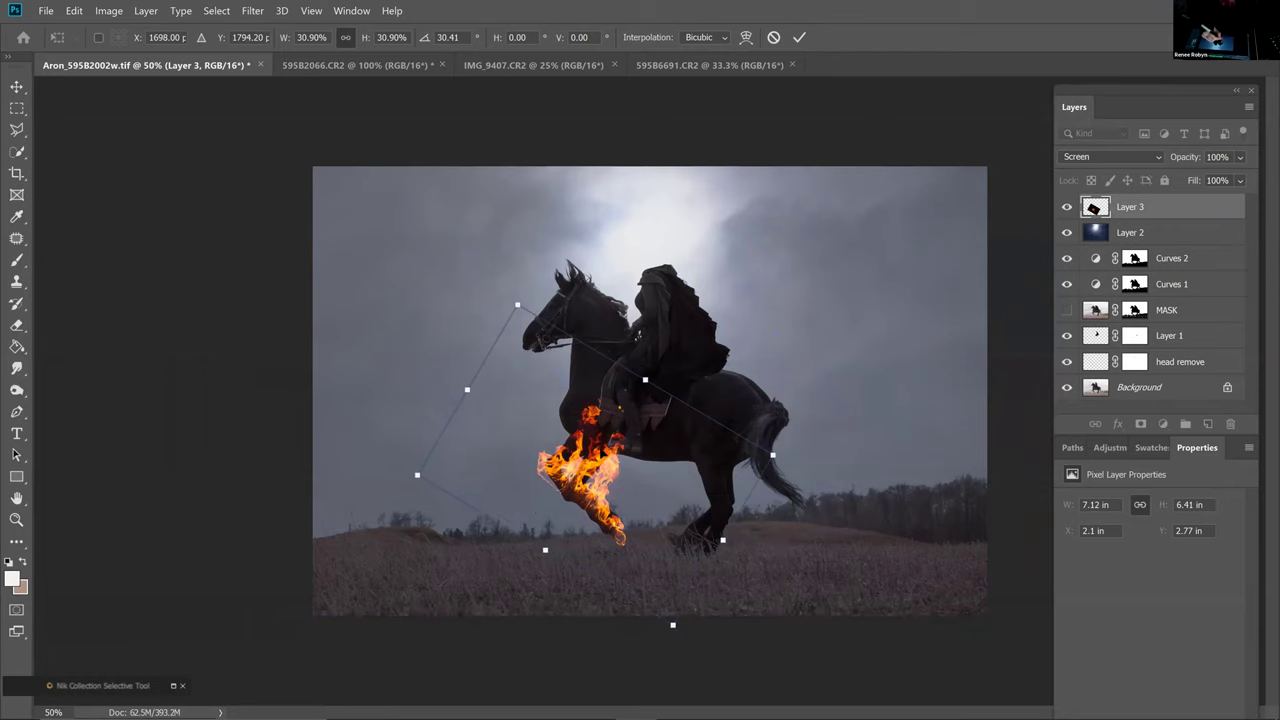
left_click_drag(605, 452, 608, 459)
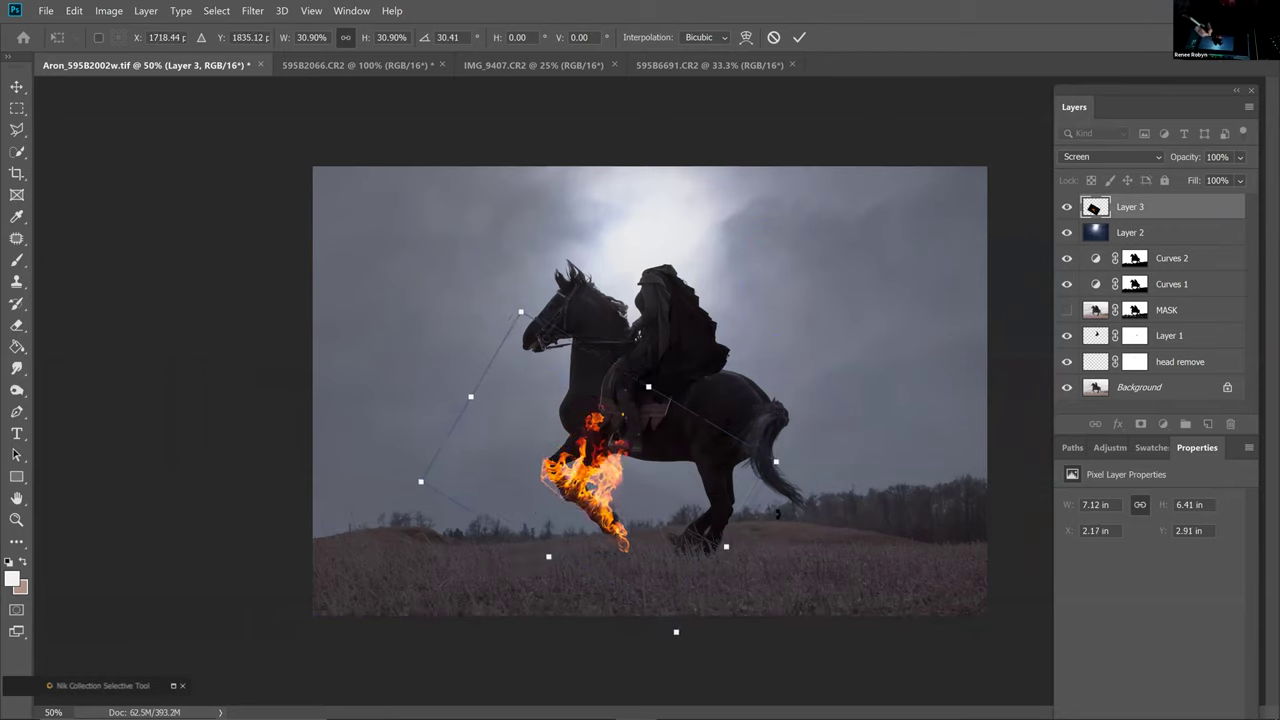
left_click_drag(777, 529, 772, 546)
left_click_drag(788, 475, 800, 477)
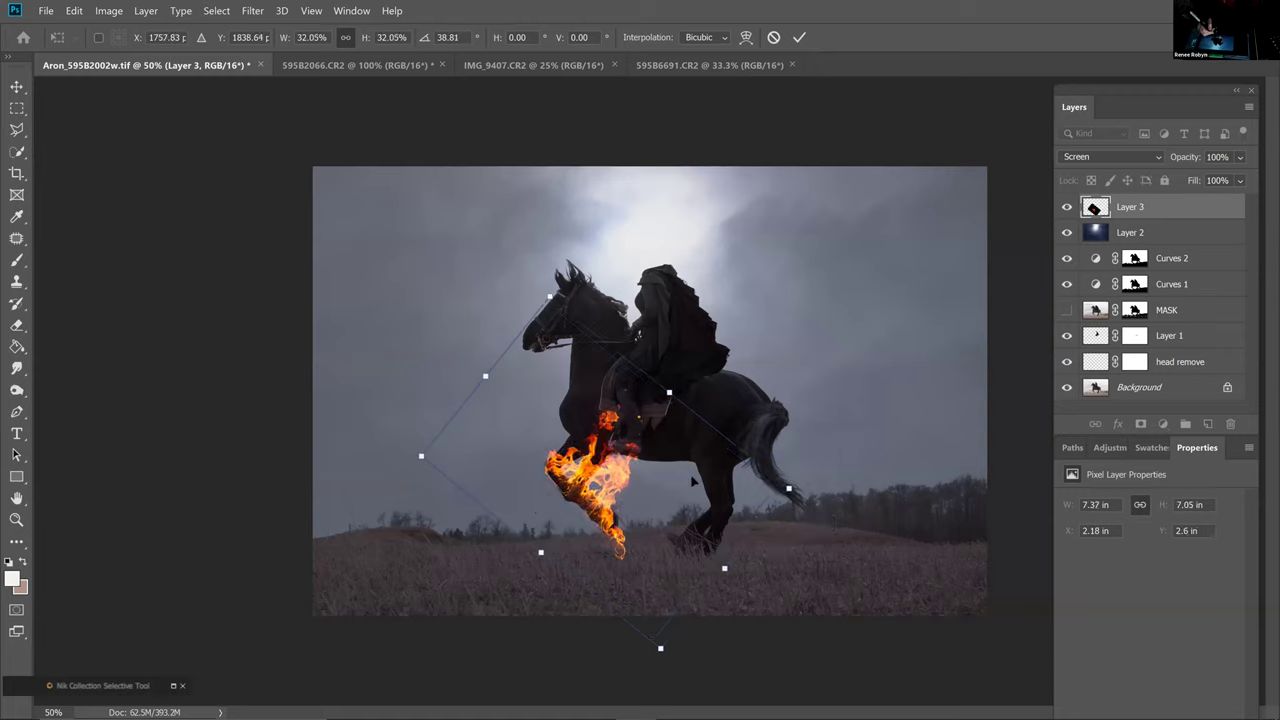
Warp the fire layer to fit the flames around the raised foreleg, and apply the transform
right_click(684, 505)
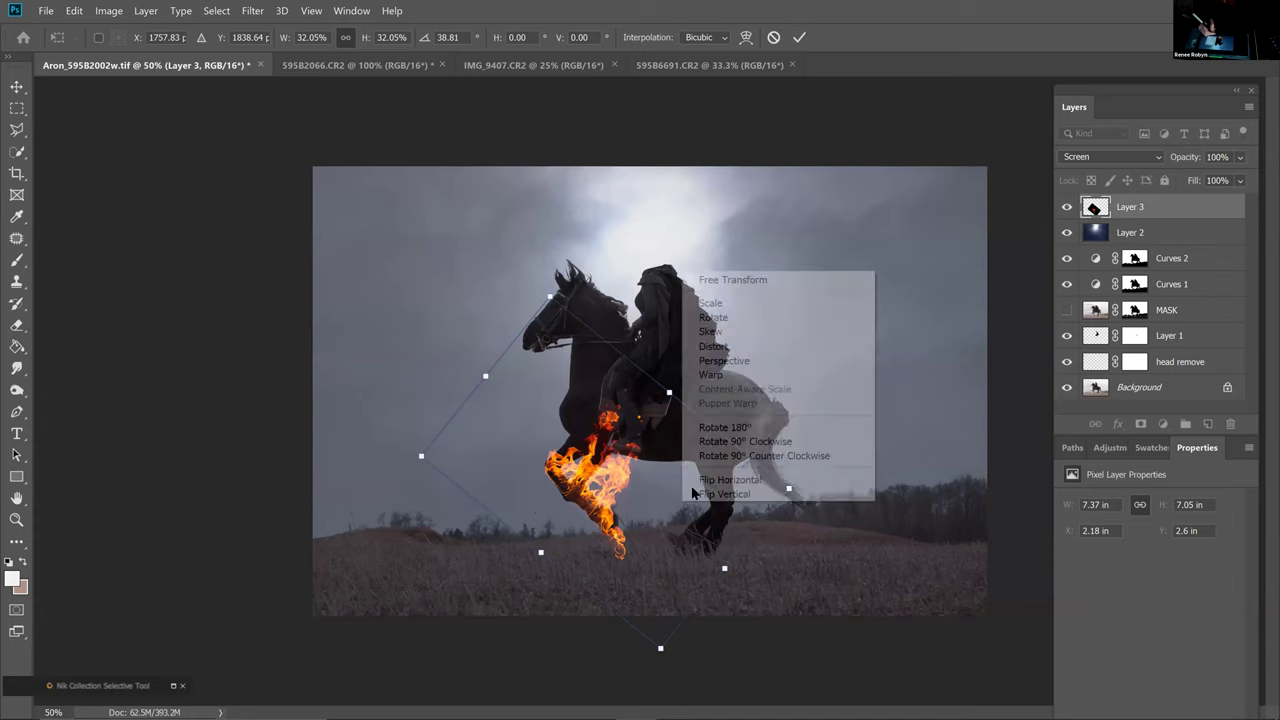
left_click(738, 375)
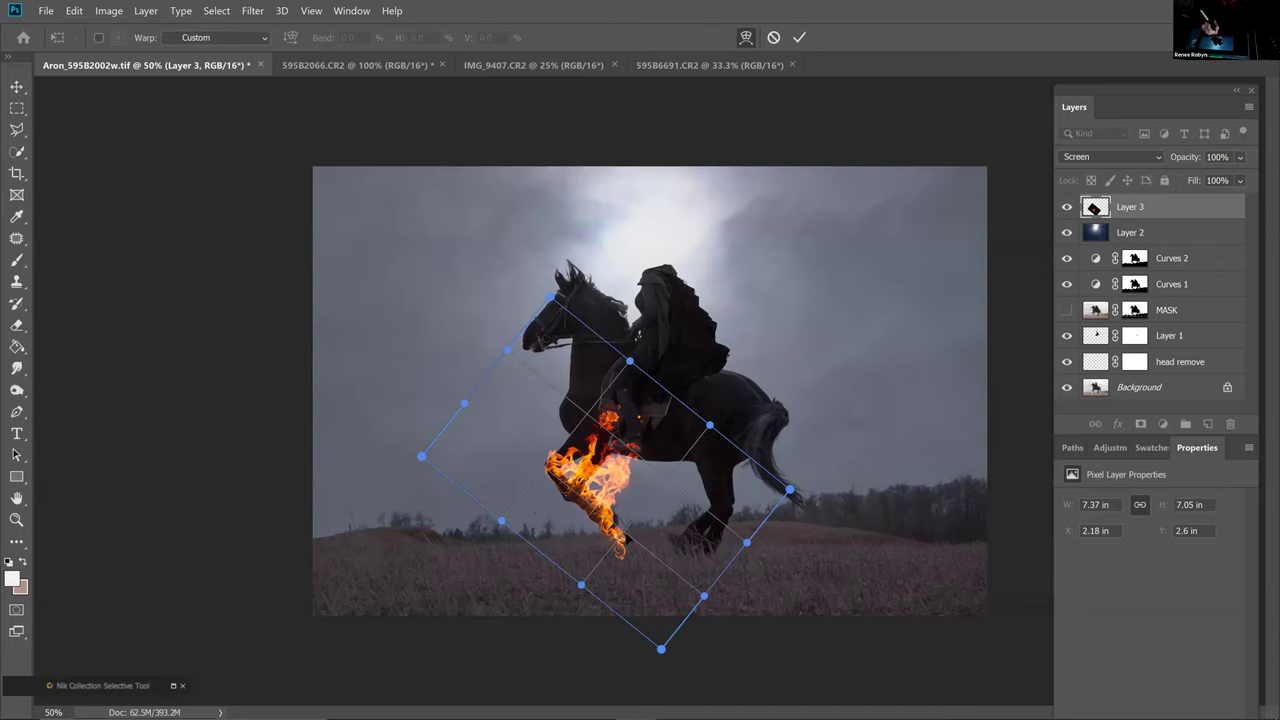
left_click_drag(578, 512, 574, 506)
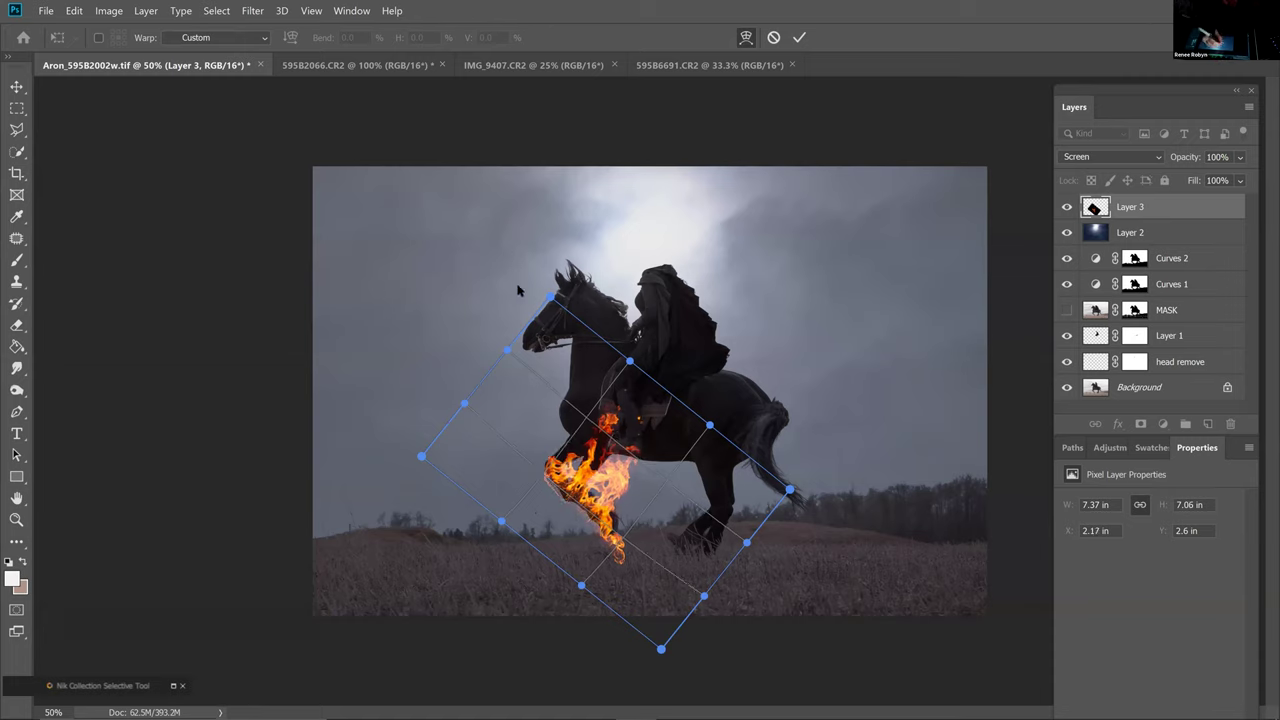
left_click_drag(507, 348, 537, 276)
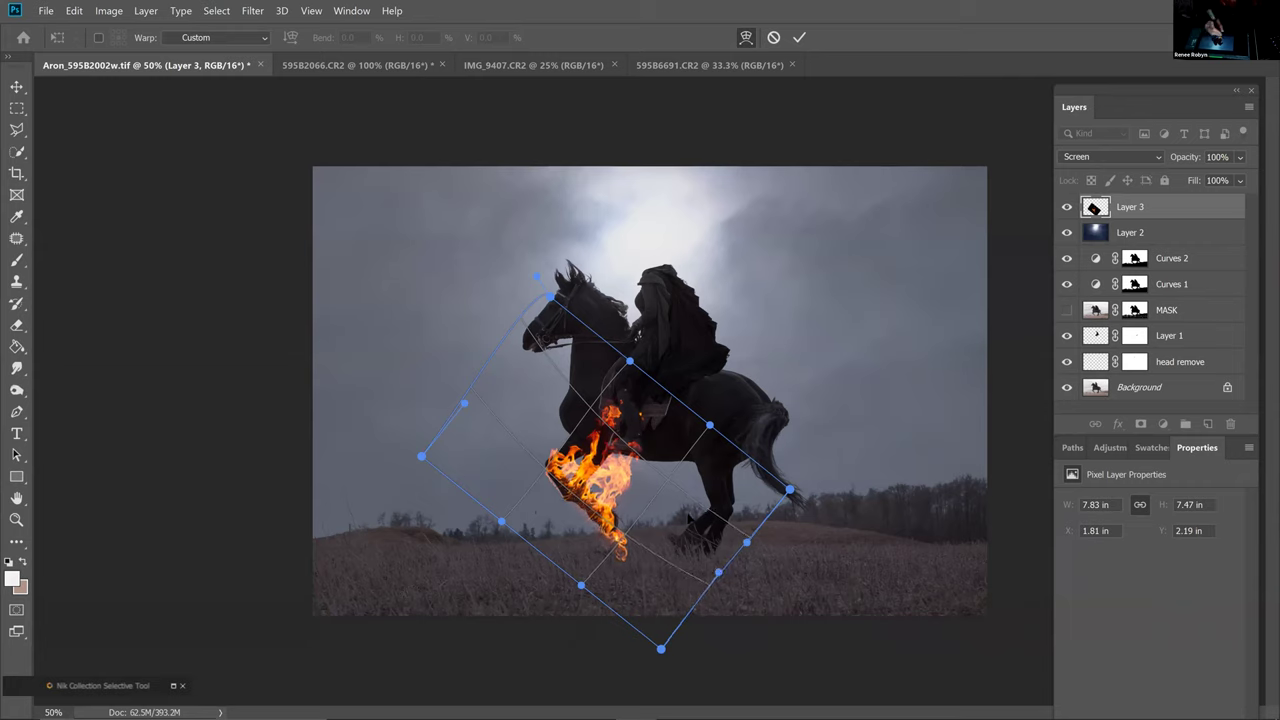
left_click_drag(500, 521, 495, 526)
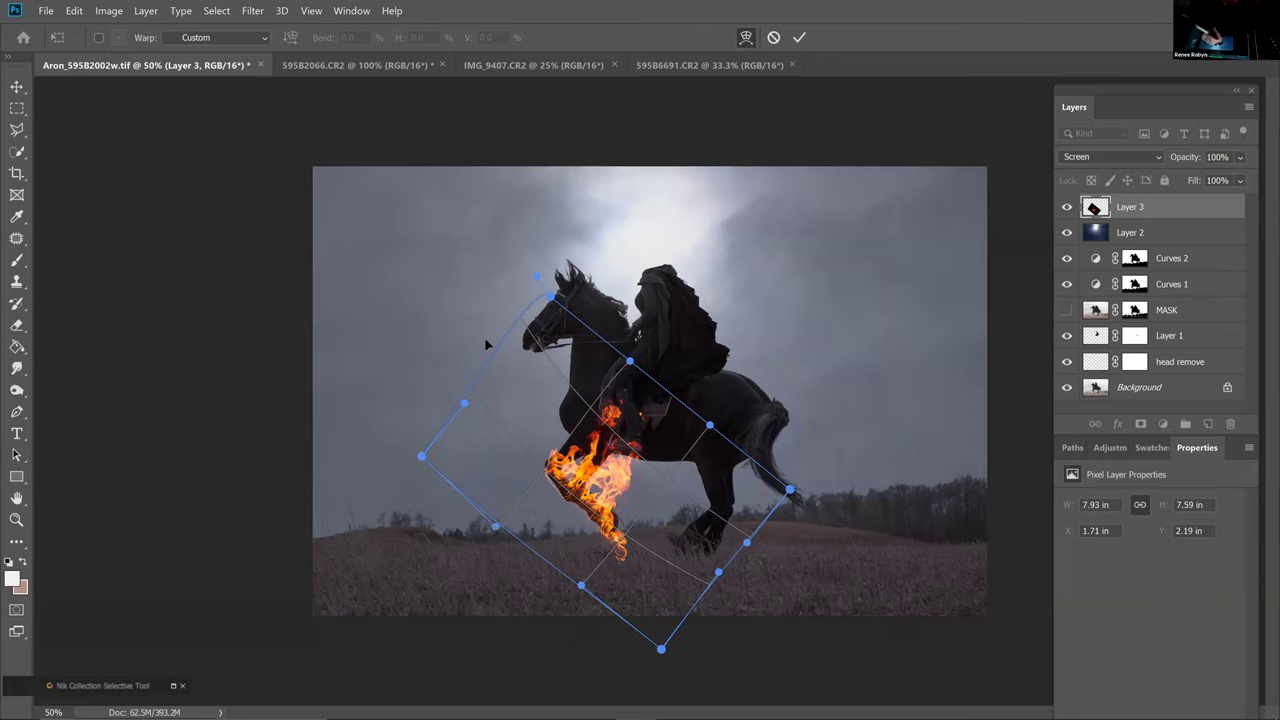
mouse_move(465, 401)
left_mouse_down()
mouse_move(452, 372)
mouse_move(466, 387)
left_mouse_up()
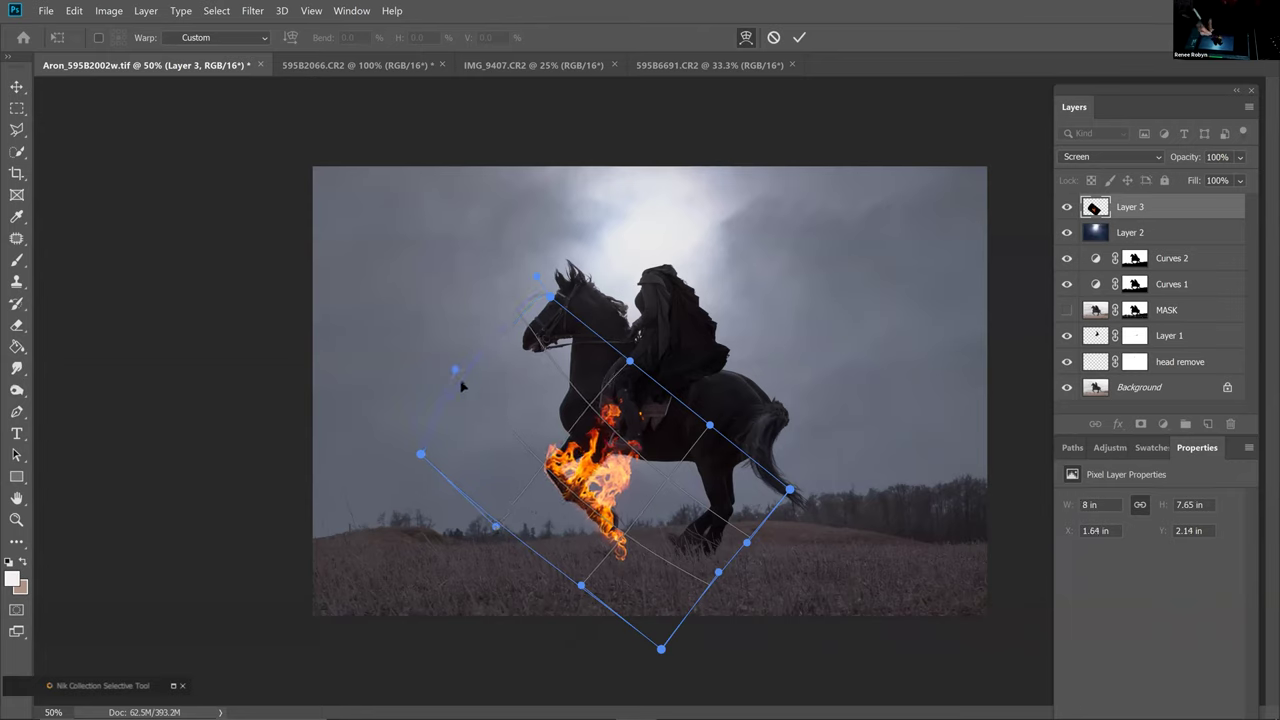
left_click_drag(803, 484, 804, 485)
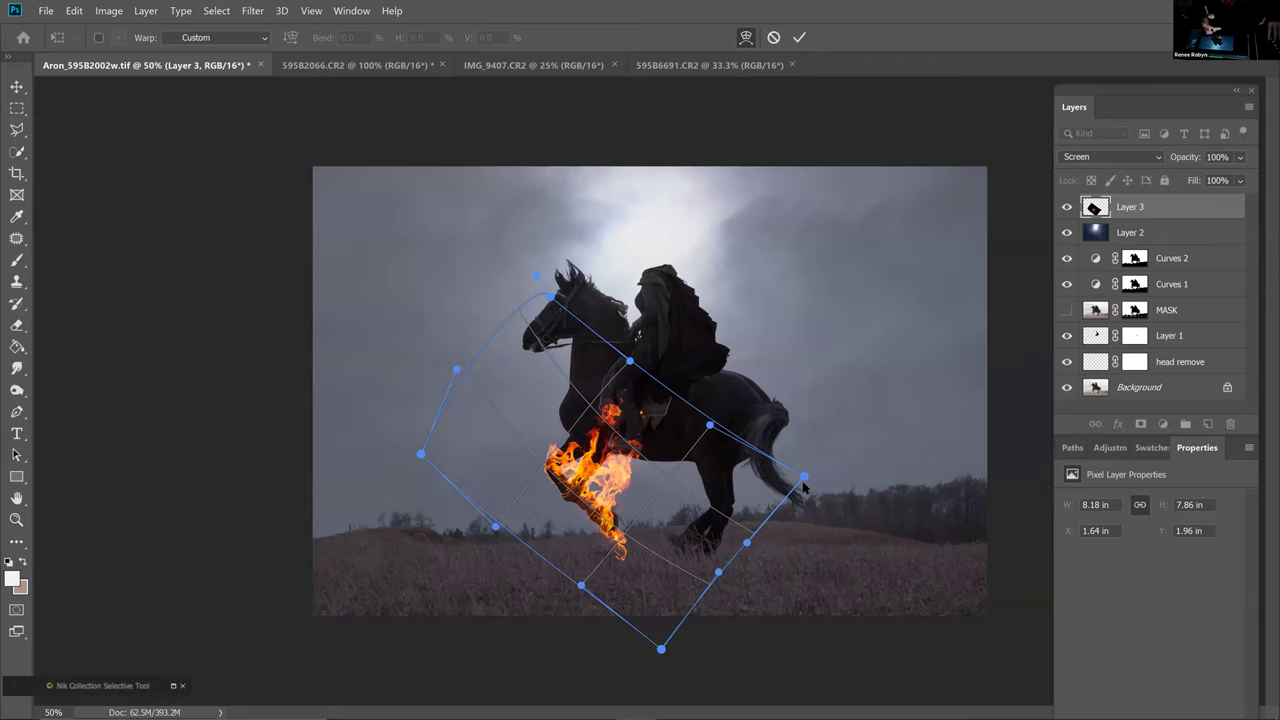
key("Return")
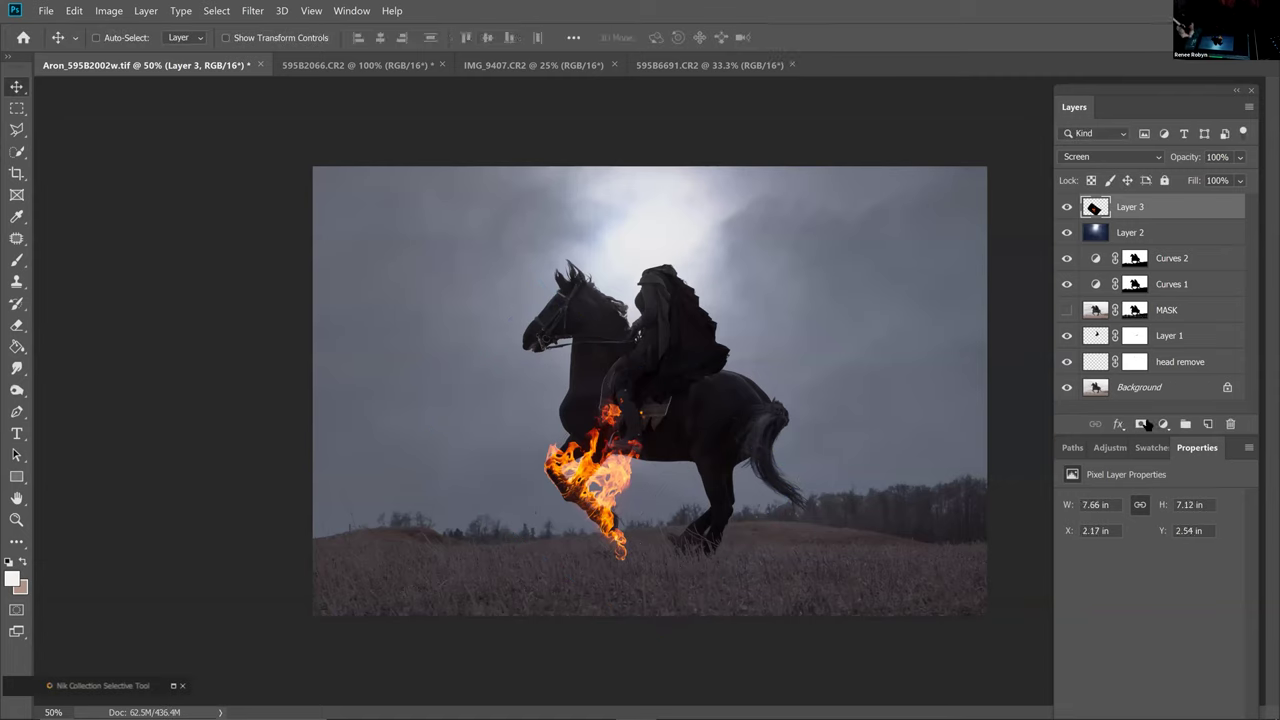
Add a layer mask to the fire layer and paint out the flame tip below the hoof in black
left_click(1141, 424)
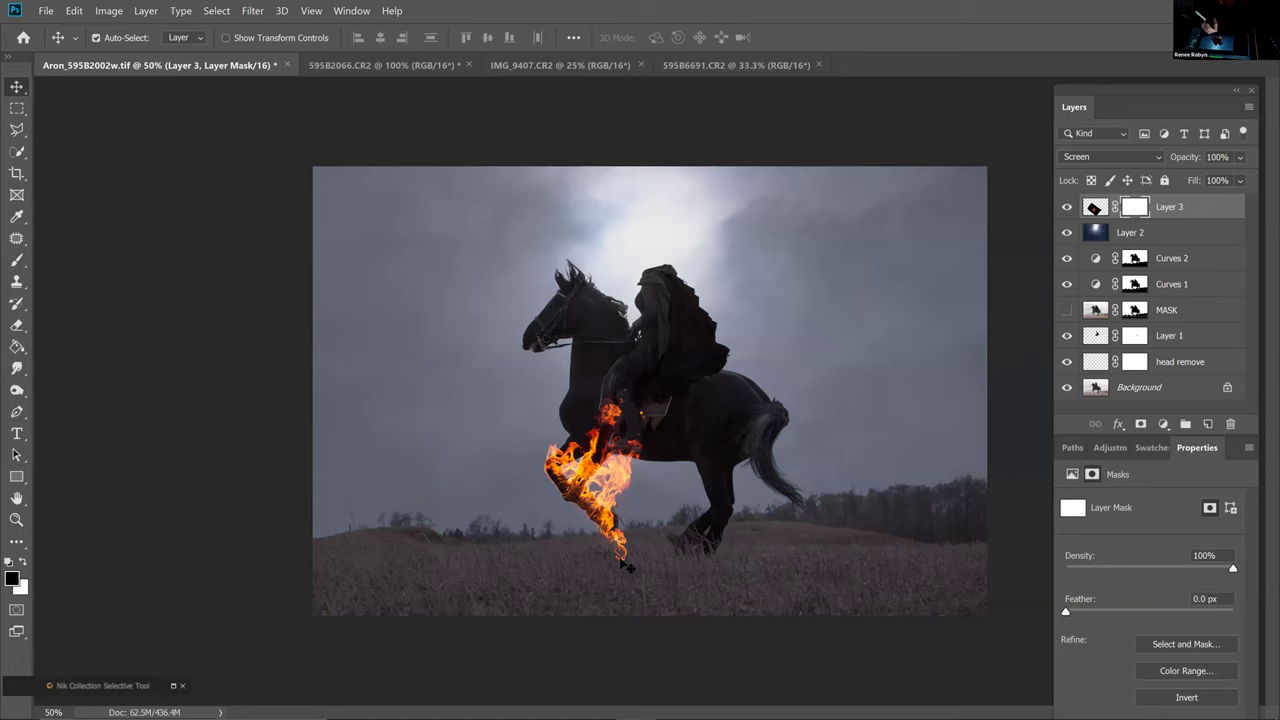
key("ctrl+plus")
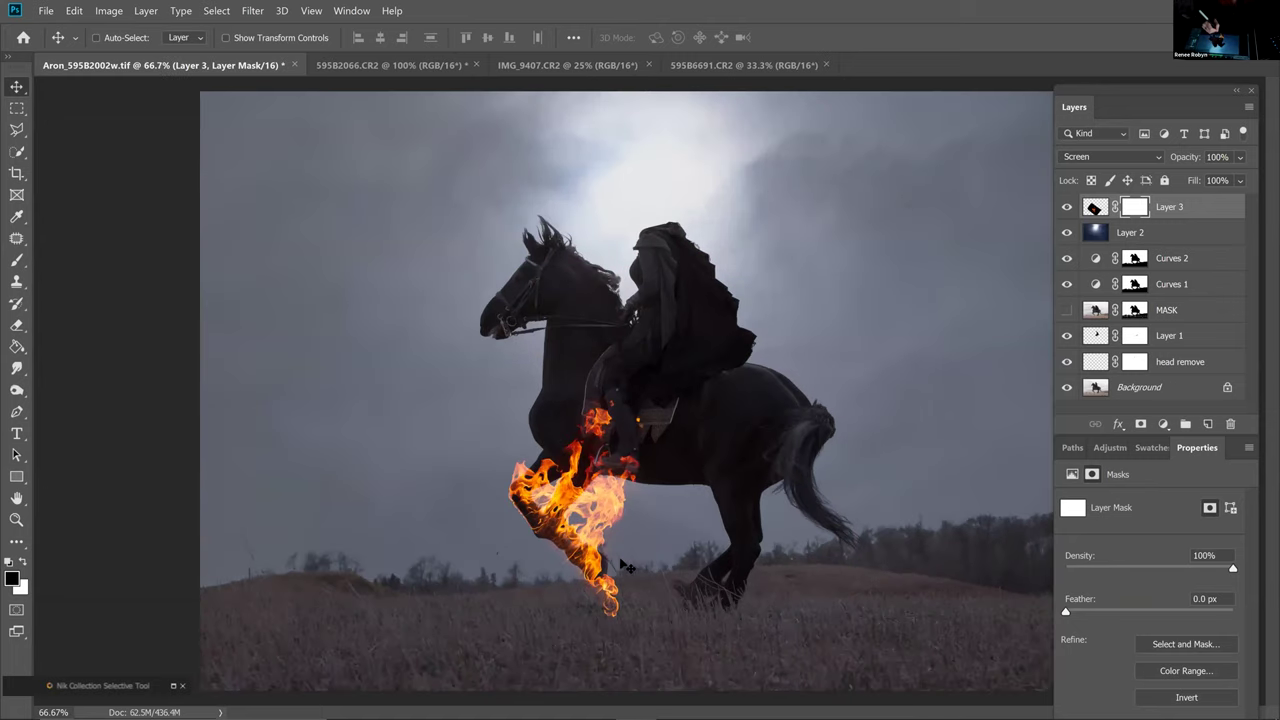
key("b")
left_click_drag(613, 608, 607, 614)
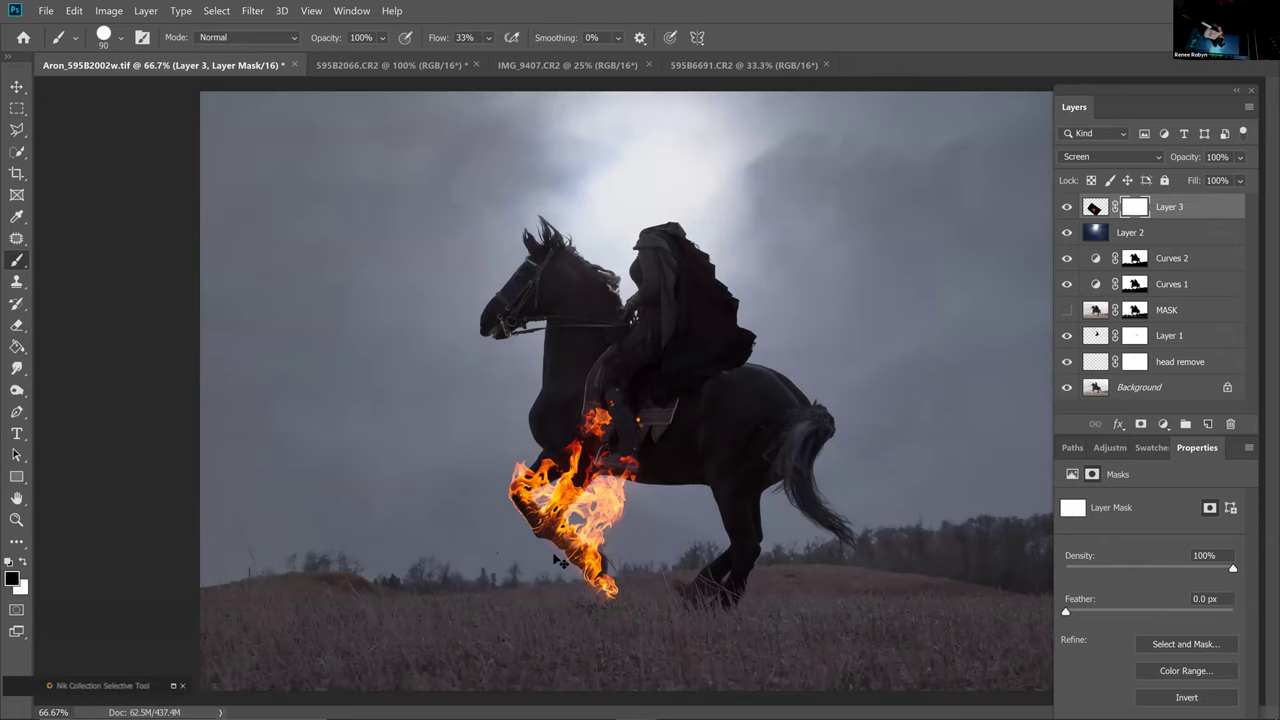
Reduce the brush to 40 px and mask out the stray glow along the foreleg's front and lower edge
key("ctrl+plus")
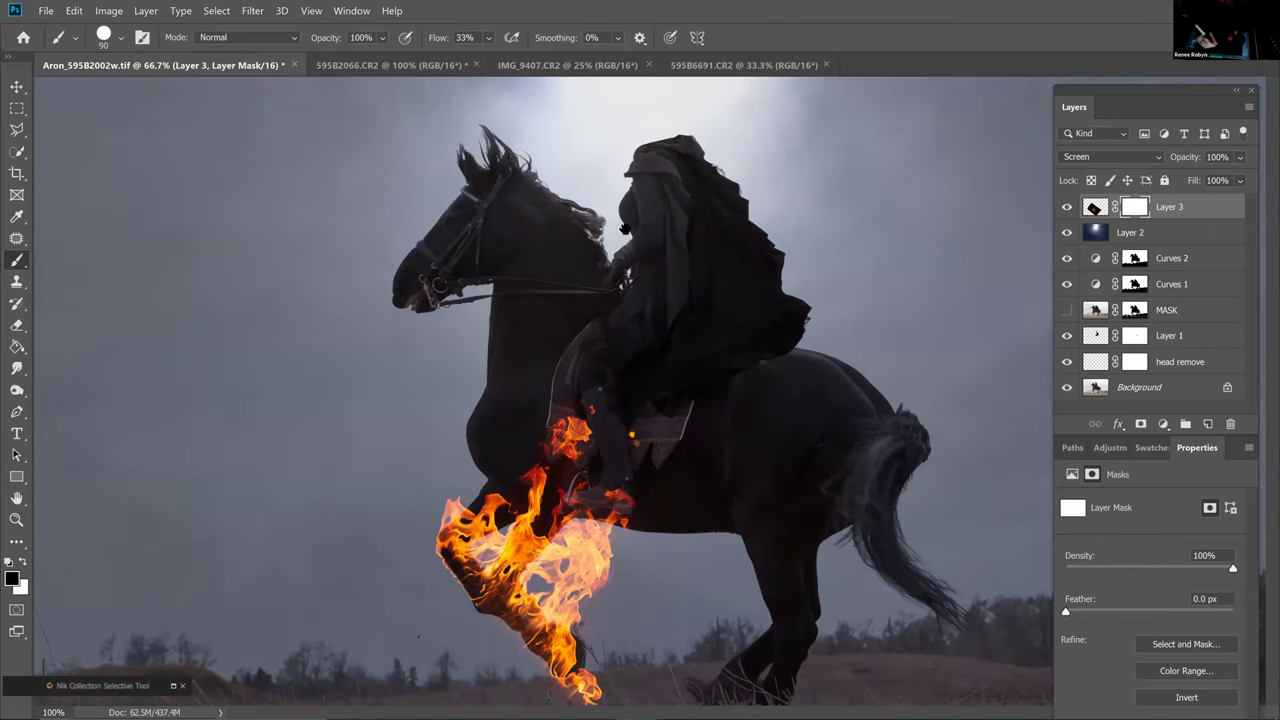
key("ctrl+plus")
key("ctrl+plus")
left_click_drag(620, 539, 656, 217)
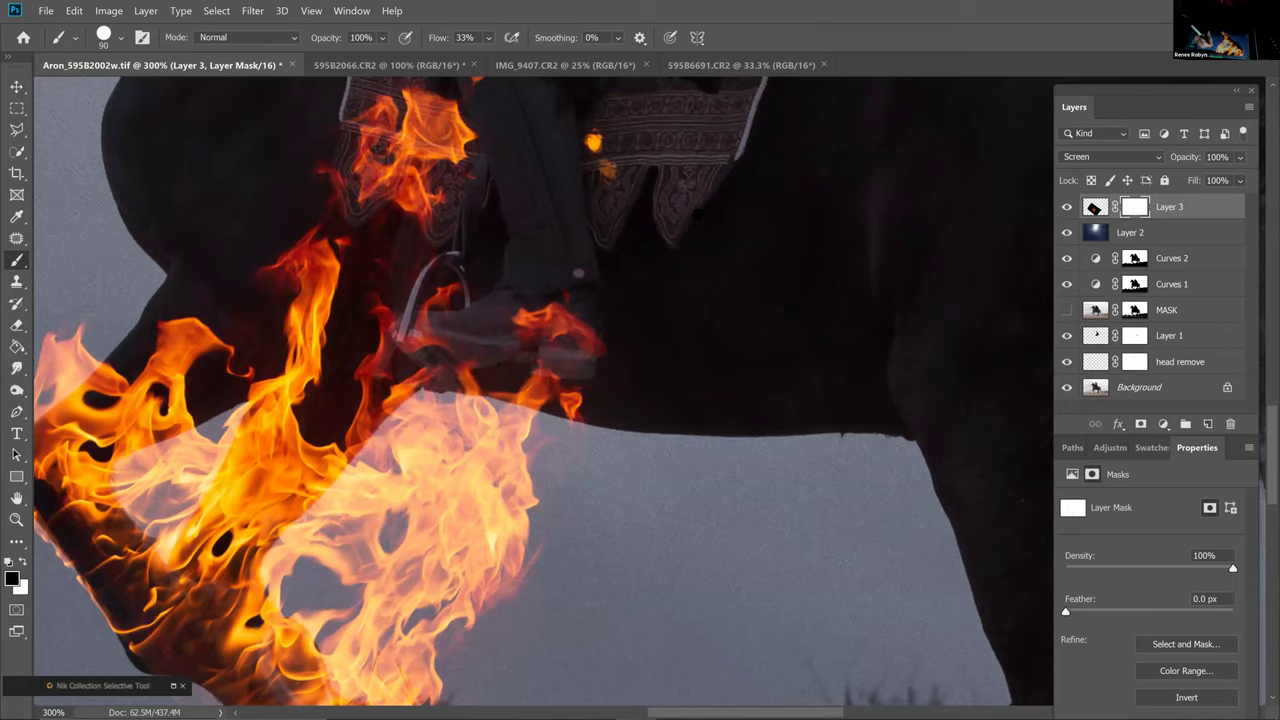
left_click_drag(514, 488, 525, 376)
left_click_drag(191, 544, 279, 360)
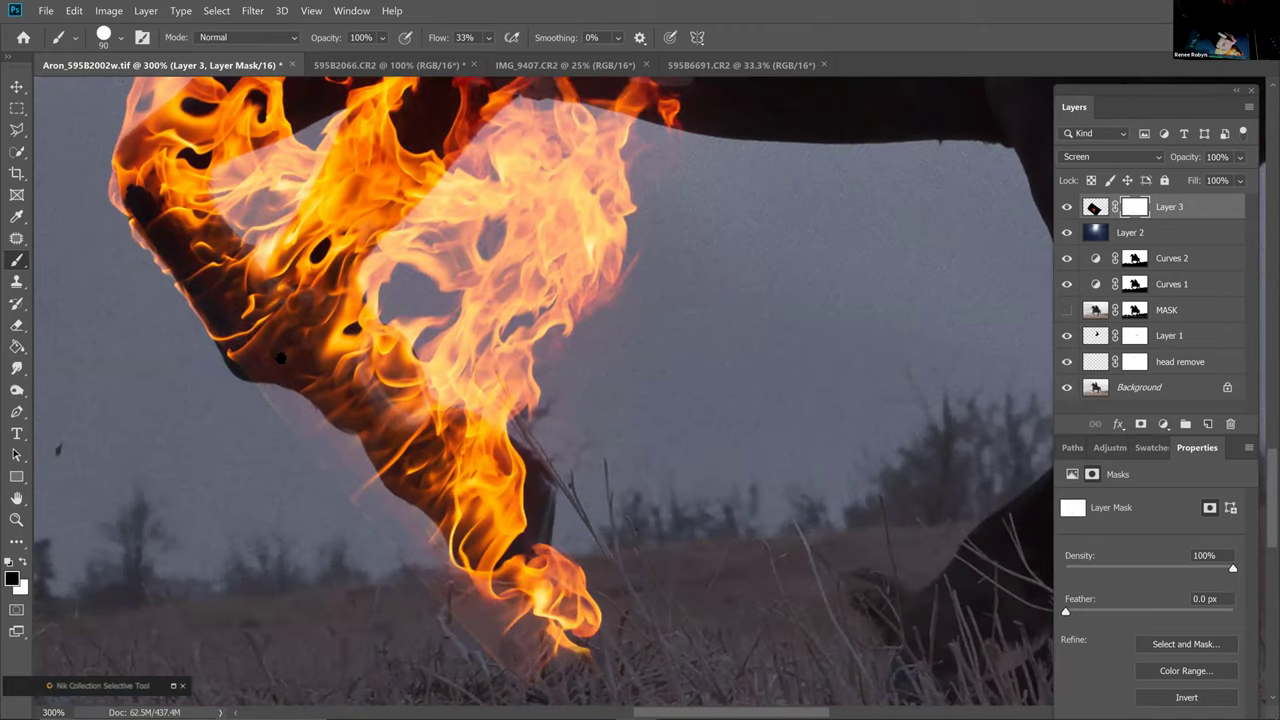
left_click_drag(254, 404, 270, 343)
key("bracketleft")
key("bracketleft")
key("bracketleft")
key("bracketleft")
key("bracketleft")
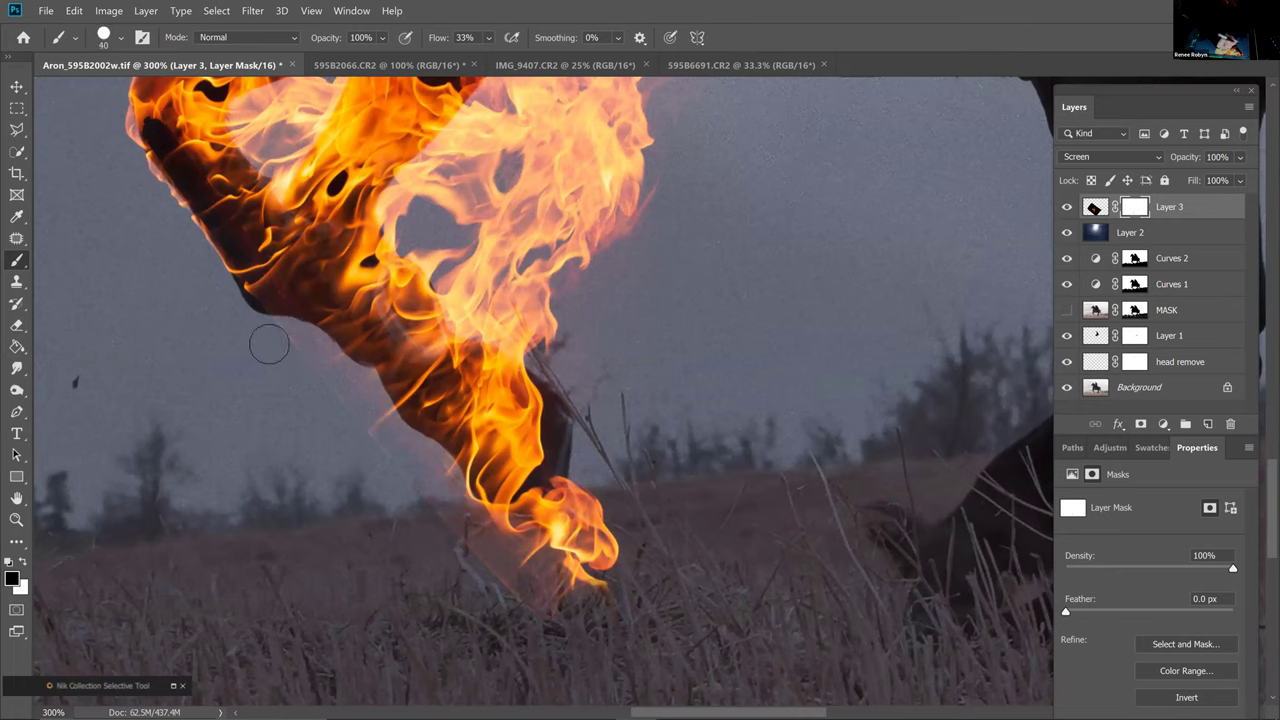
mouse_move(177, 205)
left_mouse_down()
mouse_move(210, 264)
mouse_move(291, 342)
mouse_move(222, 255)
mouse_move(242, 286)
left_mouse_up()
mouse_move(423, 492)
left_mouse_down()
mouse_move(521, 573)
mouse_move(388, 449)
mouse_move(346, 390)
mouse_move(321, 382)
mouse_move(304, 355)
mouse_move(333, 369)
mouse_move(313, 333)
mouse_move(317, 389)
left_mouse_up()
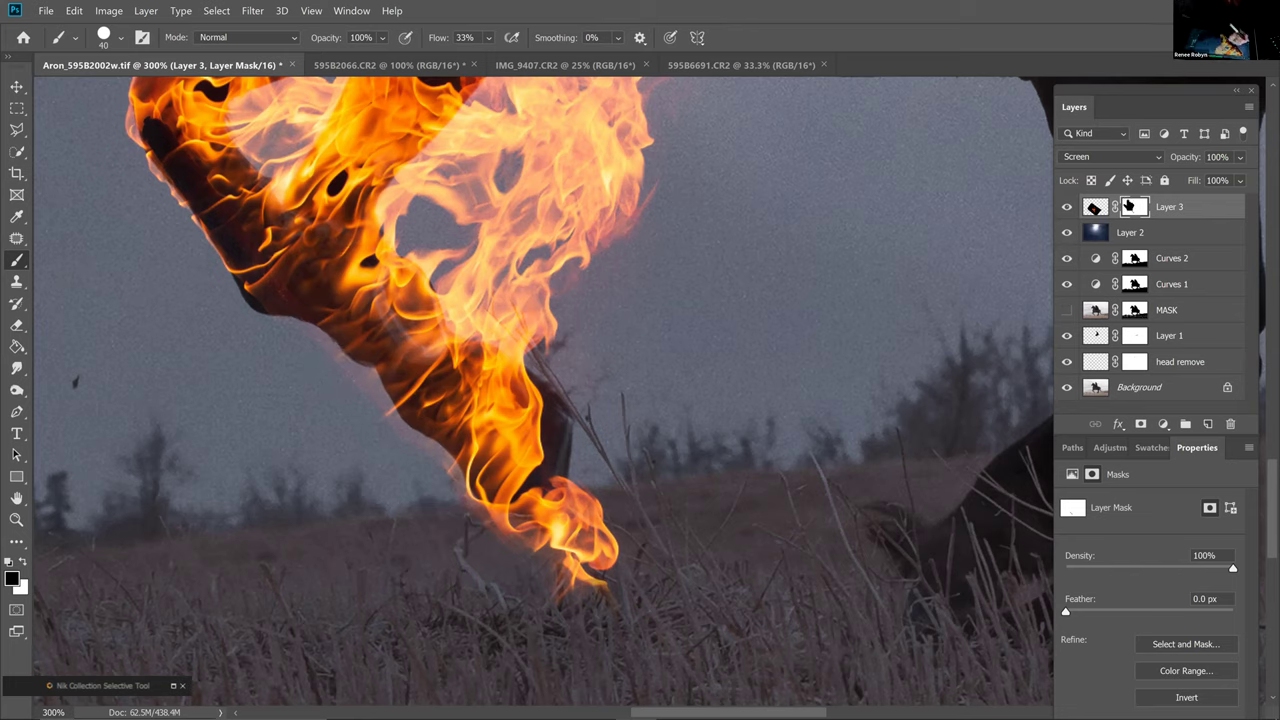
Smudge the fire layer's pixels with a 175 px brush at 5% strength to push the flames to the foreleg's outer edge
left_click(1095, 207)
key("r")
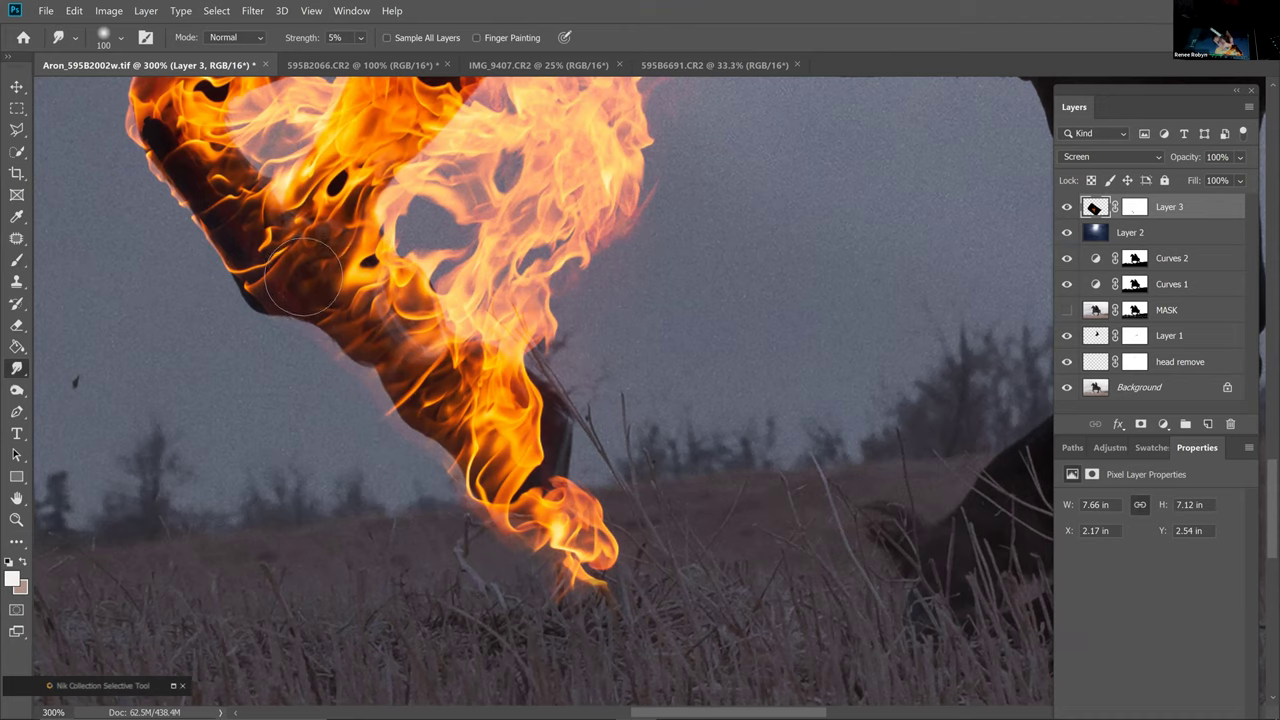
key("bracketright")
key("bracketright")
key("bracketright")
mouse_move(272, 280)
left_mouse_down()
mouse_move(238, 305)
mouse_move(252, 298)
mouse_move(254, 321)
mouse_move(284, 238)
mouse_move(250, 270)
mouse_move(258, 282)
left_mouse_up()
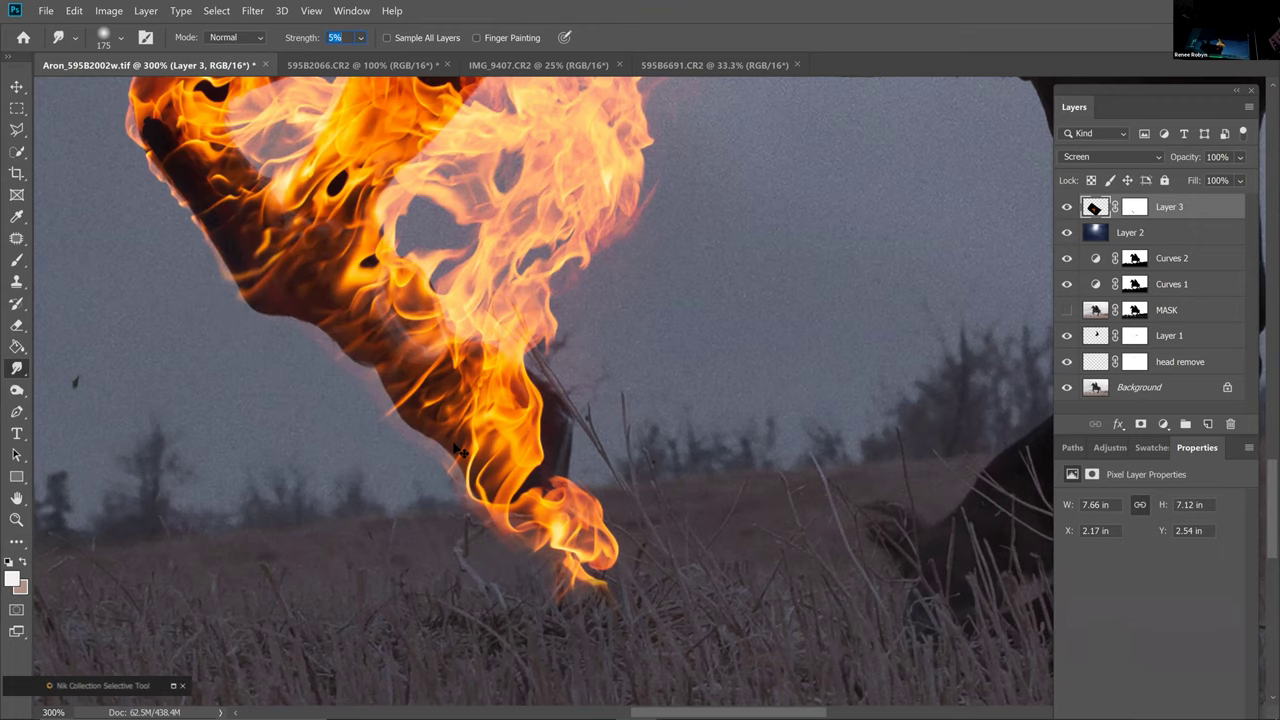
key("ctrl+z")
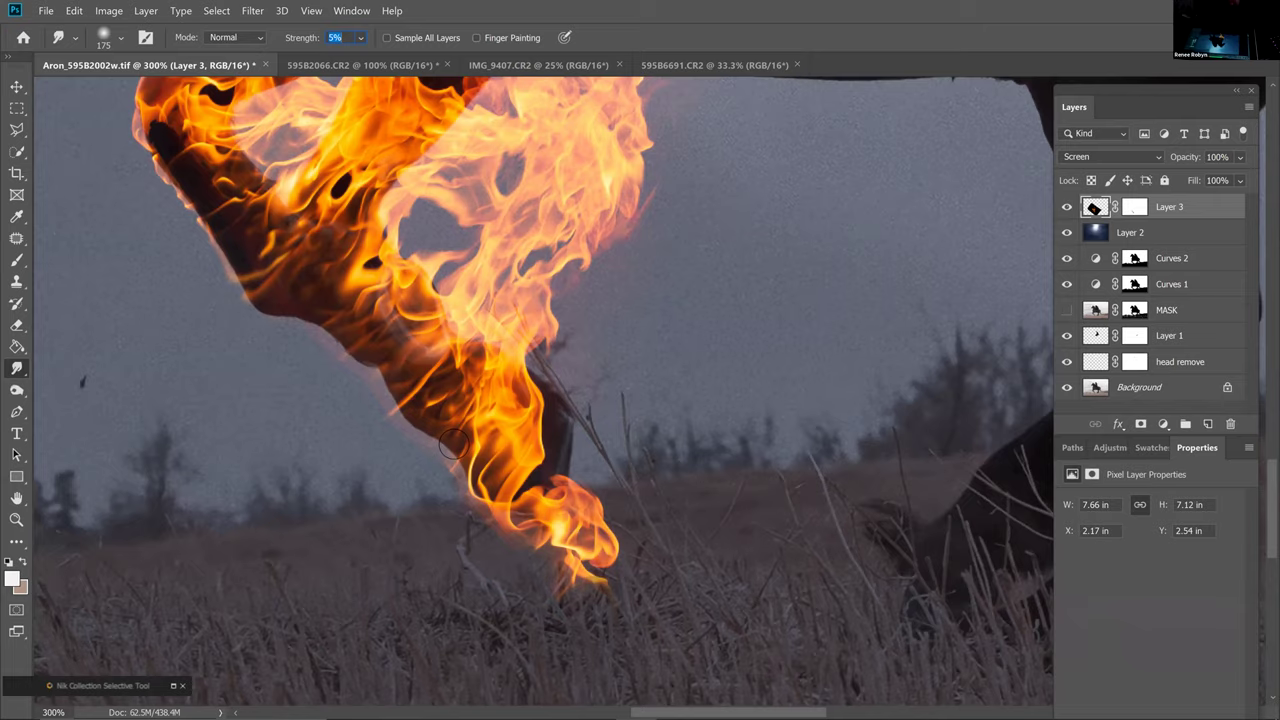
Examine the flames on the foreleg in the whole picture and up close
key("ctrl+0")
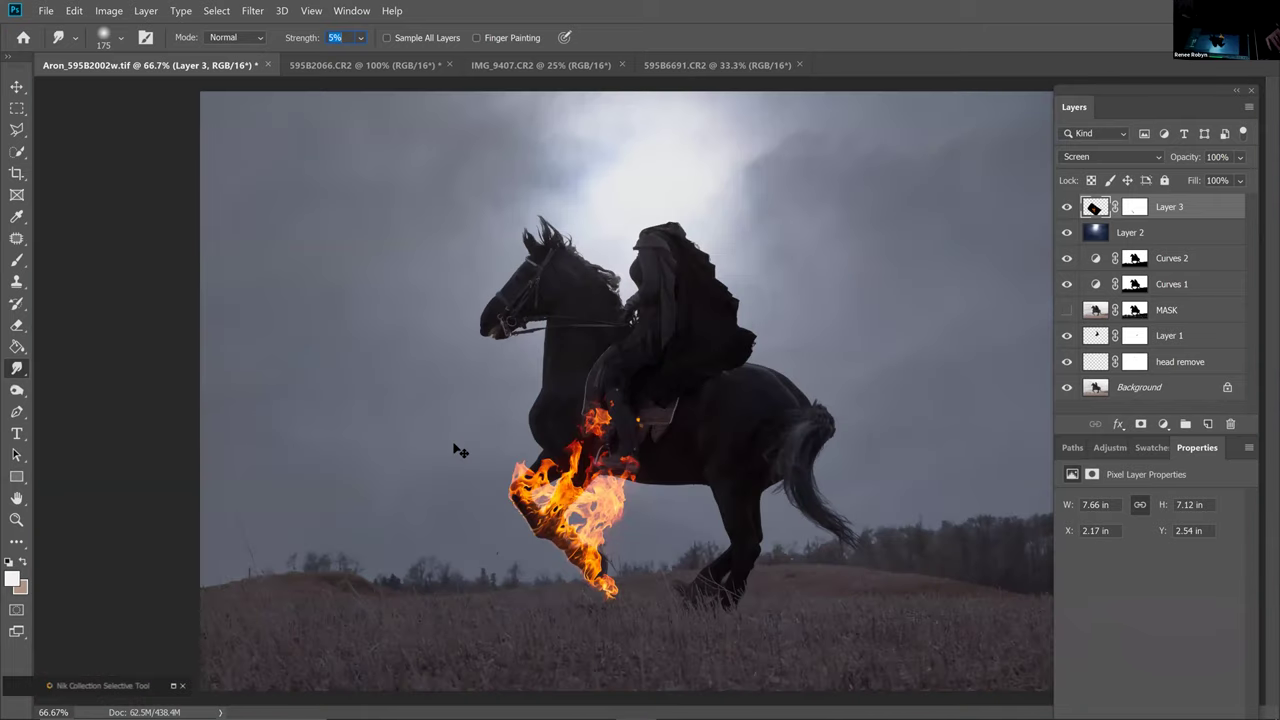
key("ctrl+1")
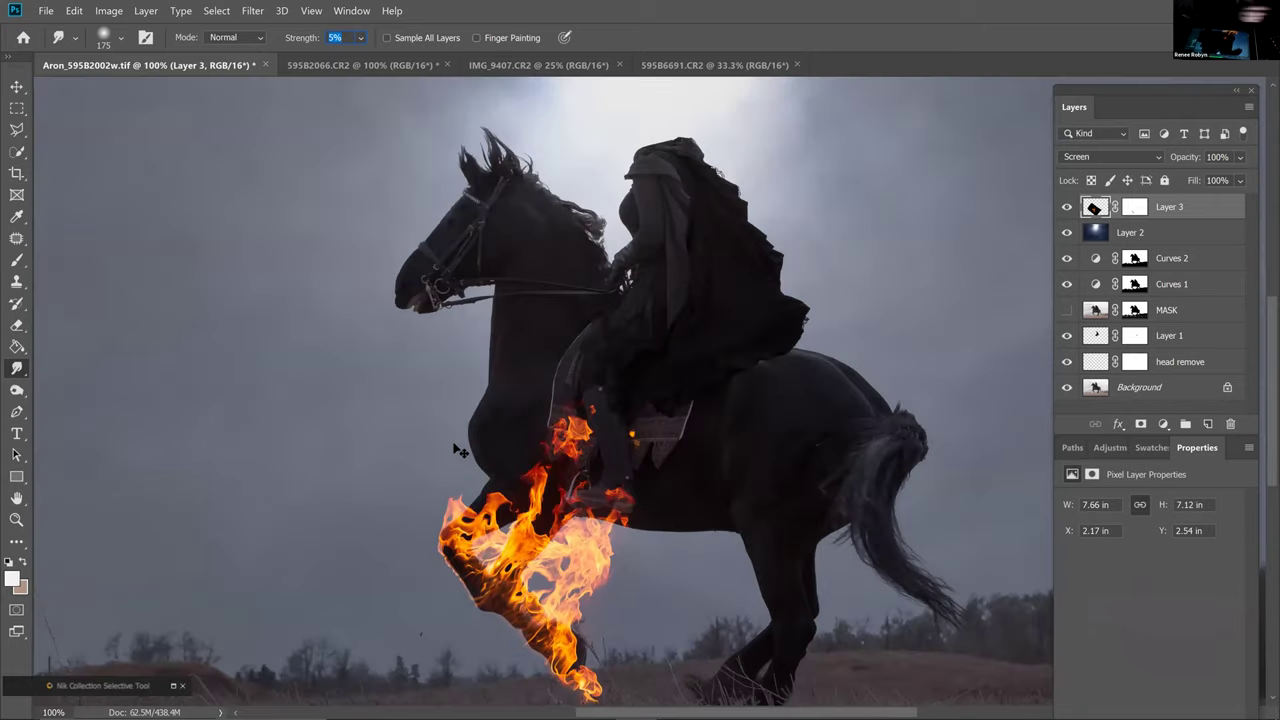
key("ctrl+plus")
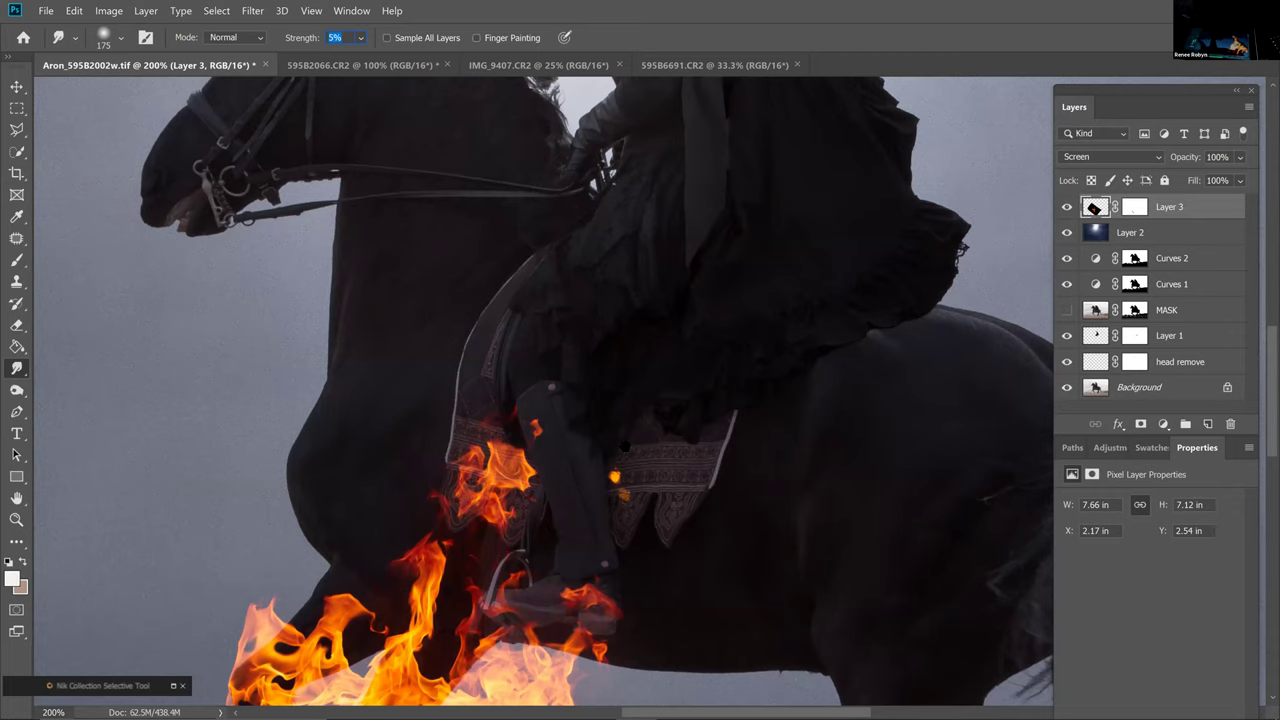
scroll(623, 449, "down", 5)
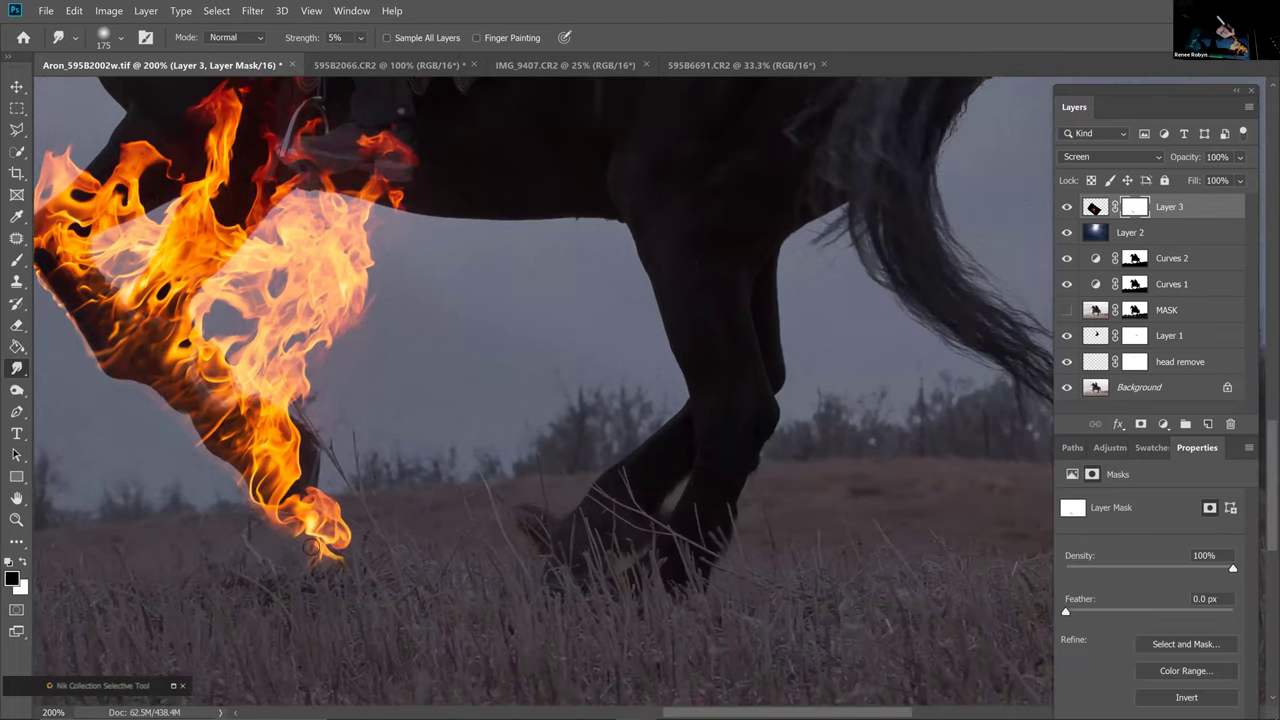
Mask out the flame's tip below the front hoof with a 25 px black brush
key("b")
left_click_drag(315, 546, 340, 560)
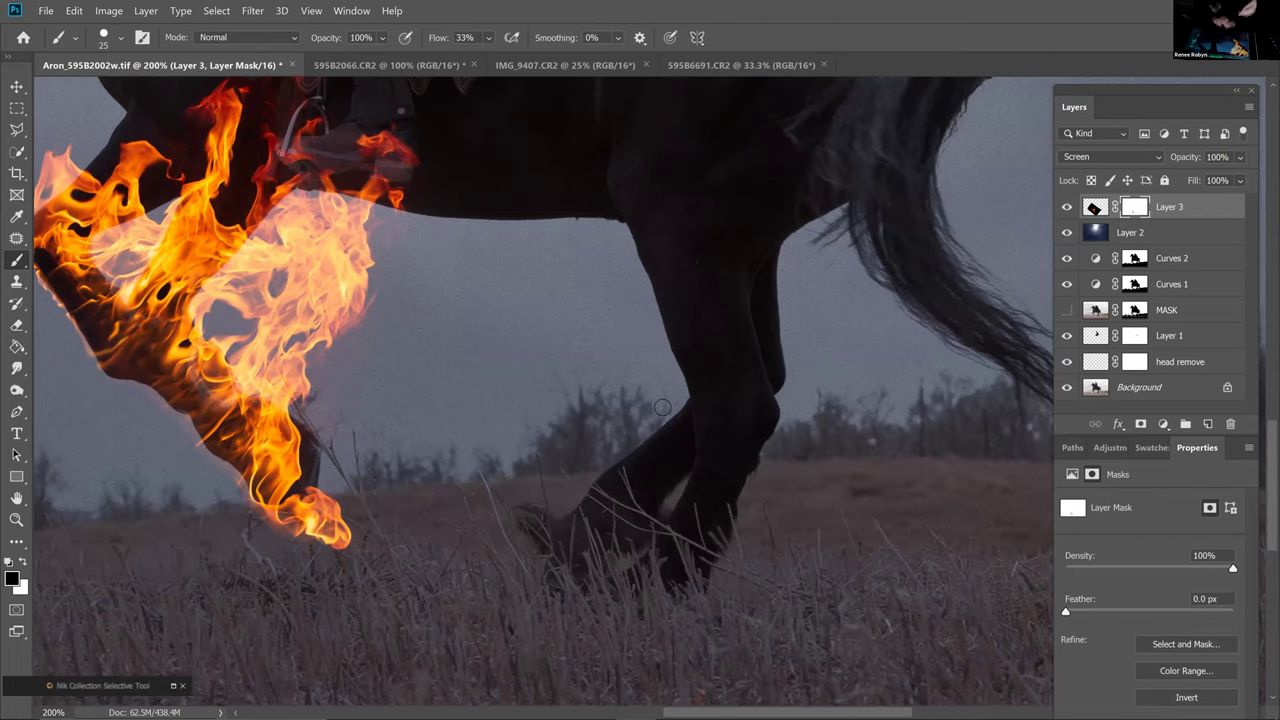
scroll(662, 407, "down", 2)
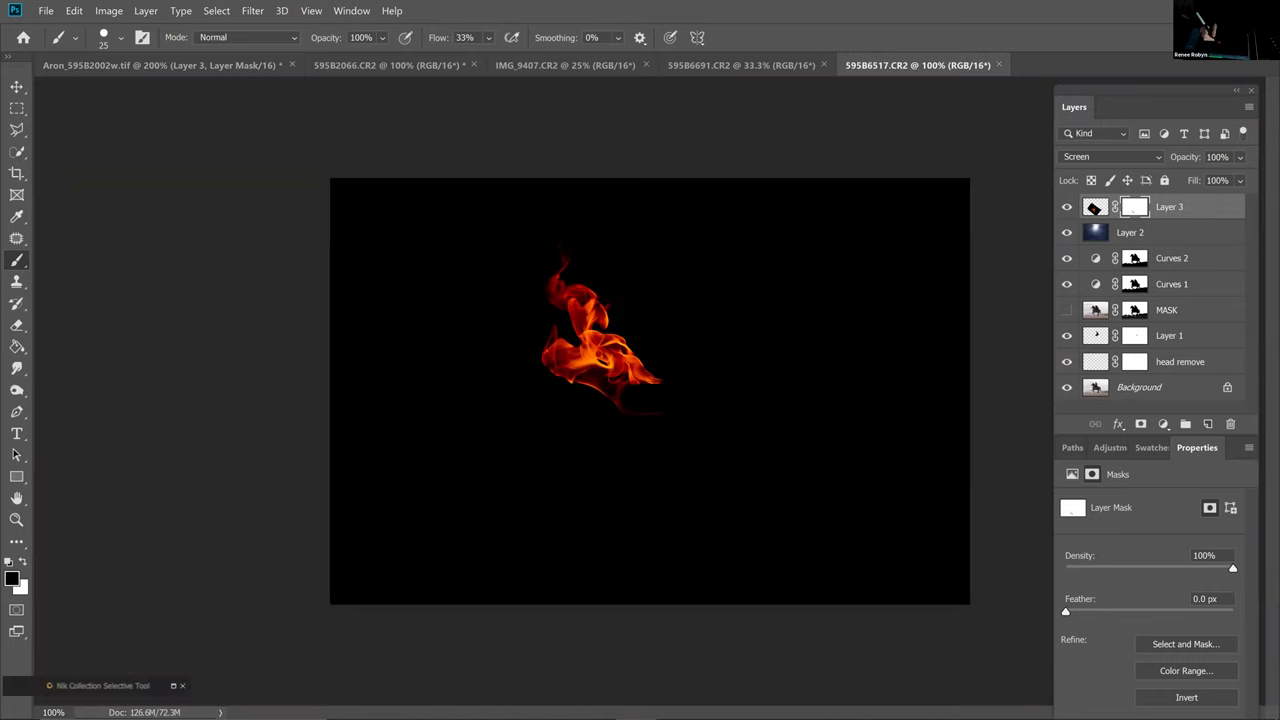
Copy the entire 595B6517.CR2 flame image and paste it into the horseman composite as a new layer
key("ctrl+a")
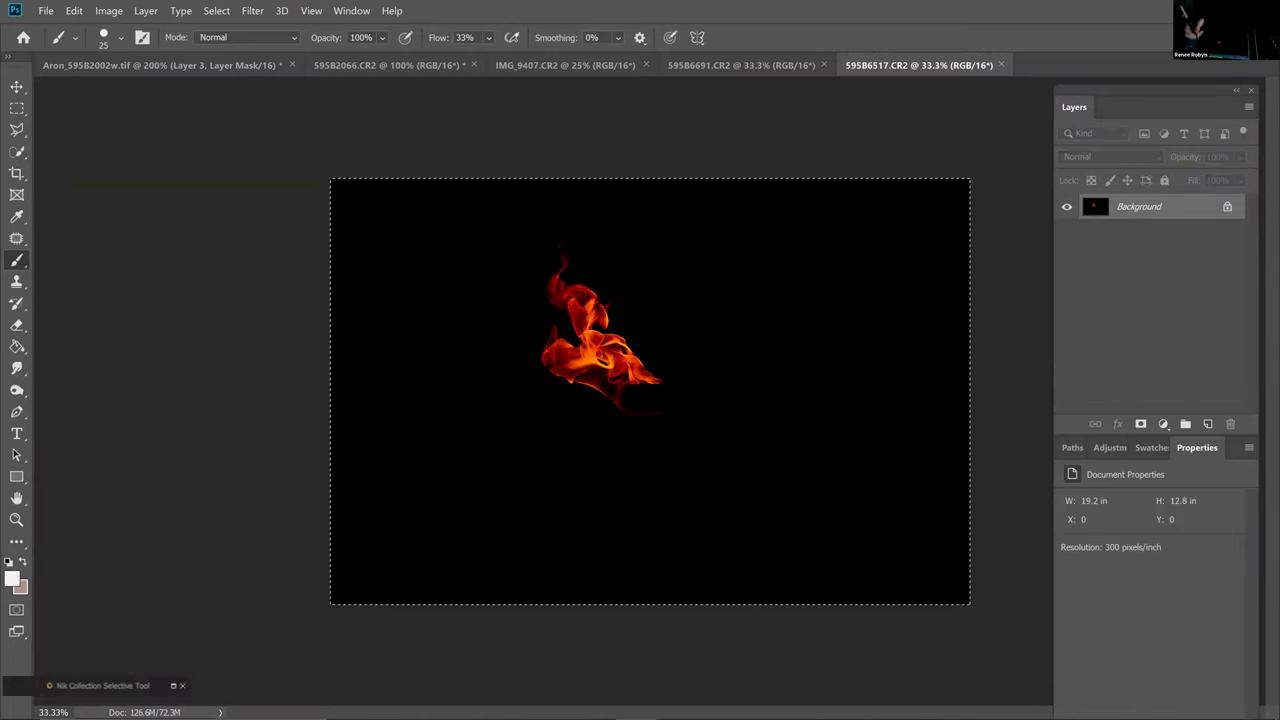
left_click(255, 65)
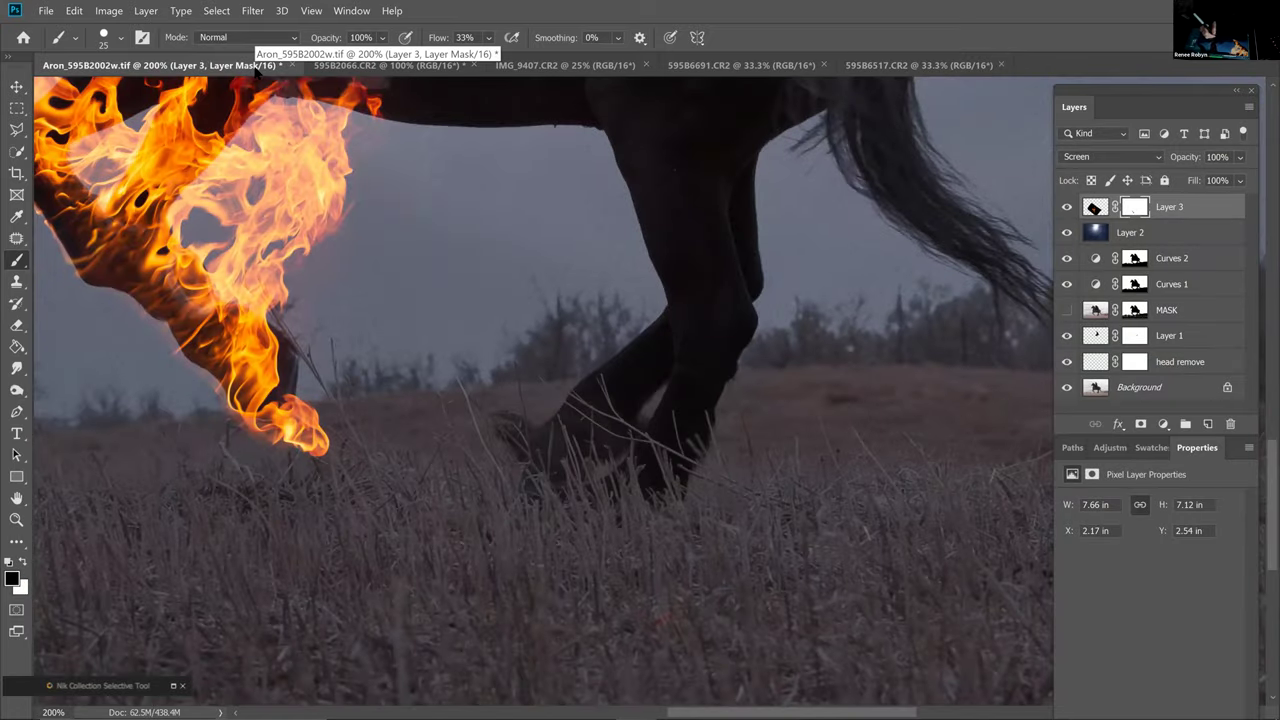
key("ctrl+v")
Scale the pasted flame layer to about 39.5%, rotate it to about 34° and place it over the horse
key("ctrl+minus")
key("ctrl+minus")
key("ctrl+minus")
key("ctrl+minus")
key("ctrl+minus")
key("ctrl+minus")
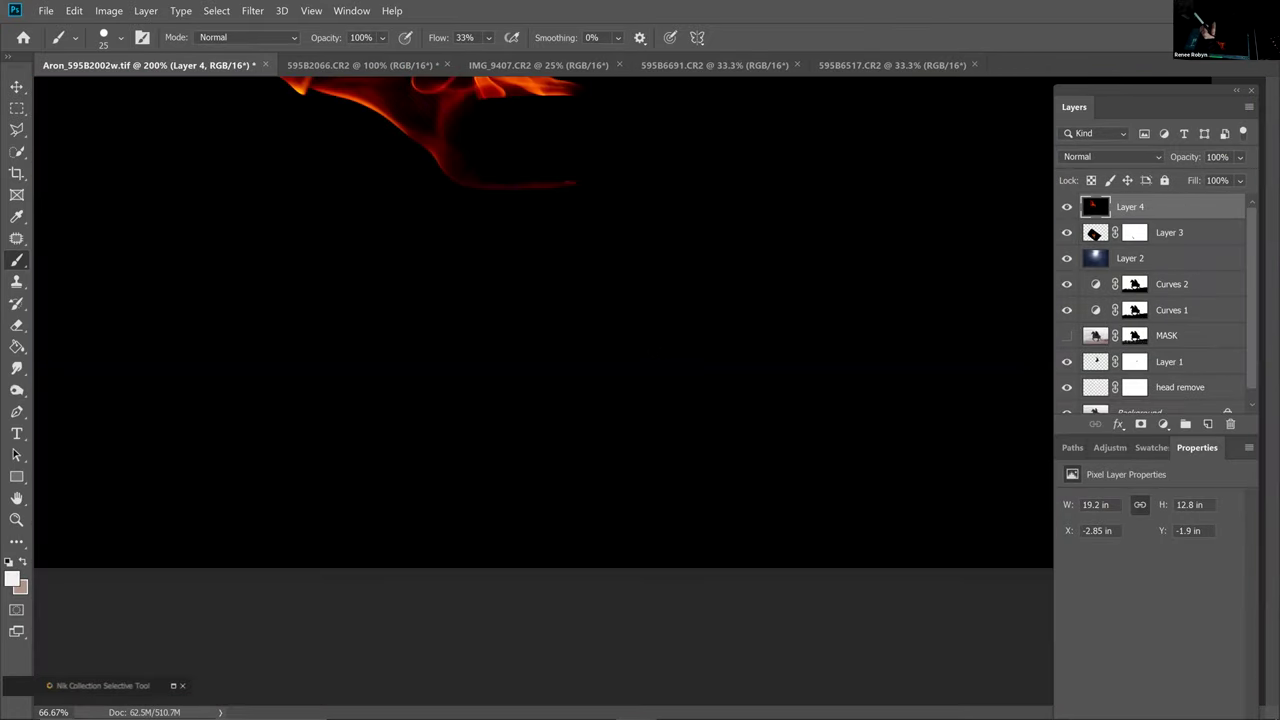
key("ctrl+t")
key("ctrl+t")
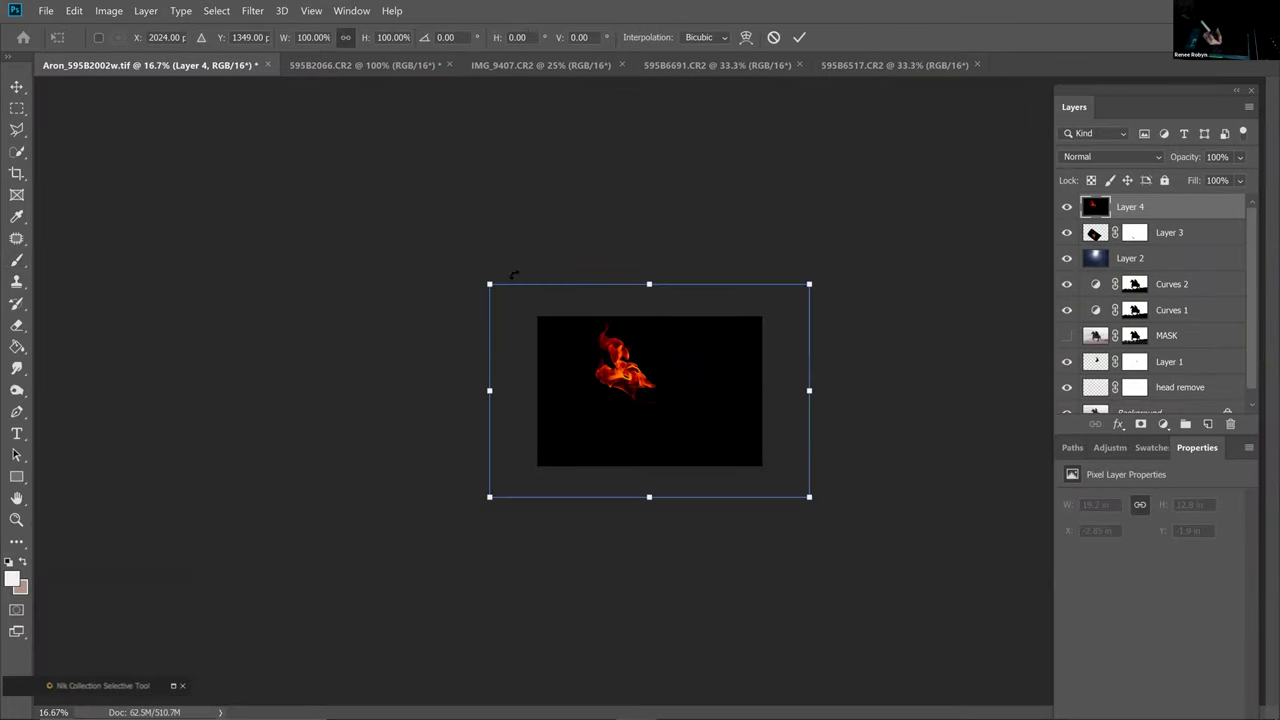
left_click_drag(491, 283, 647, 389)
key("ctrl+plus")
key("ctrl+plus")
key("ctrl+plus")
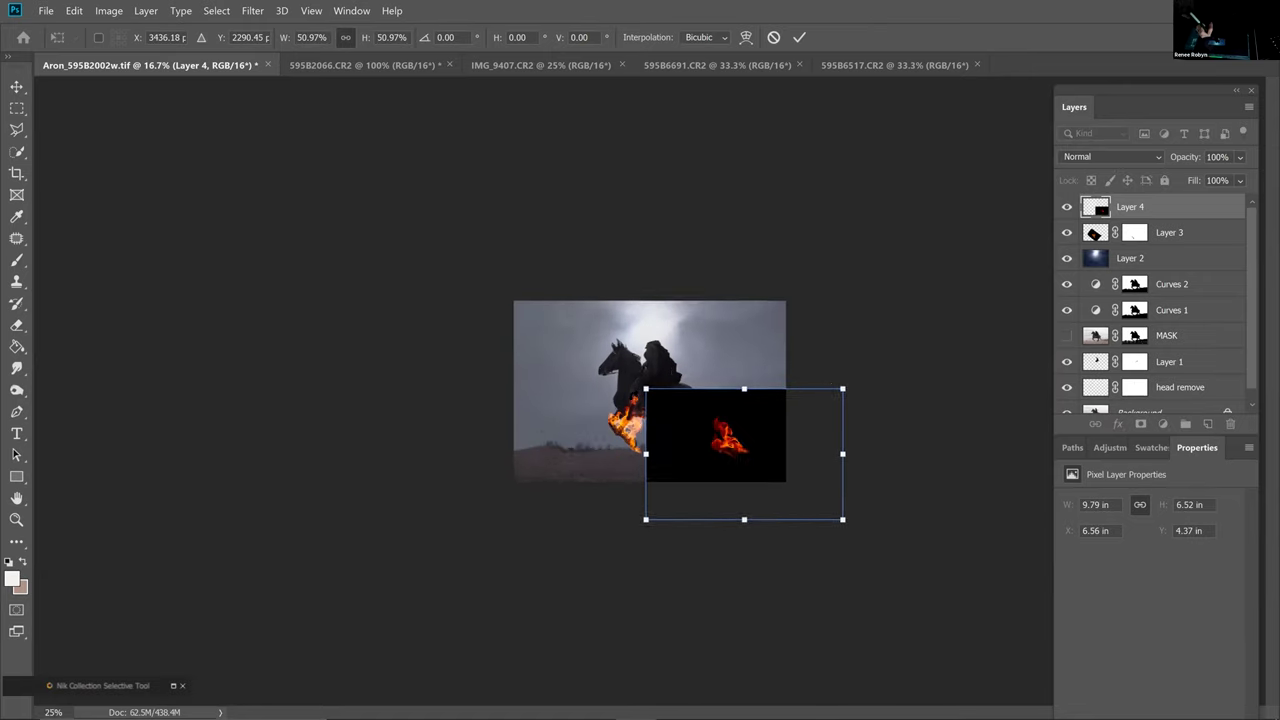
left_click_drag(888, 499, 762, 375)
left_click_drag(1020, 618, 911, 543)
left_click_drag(935, 497, 850, 555)
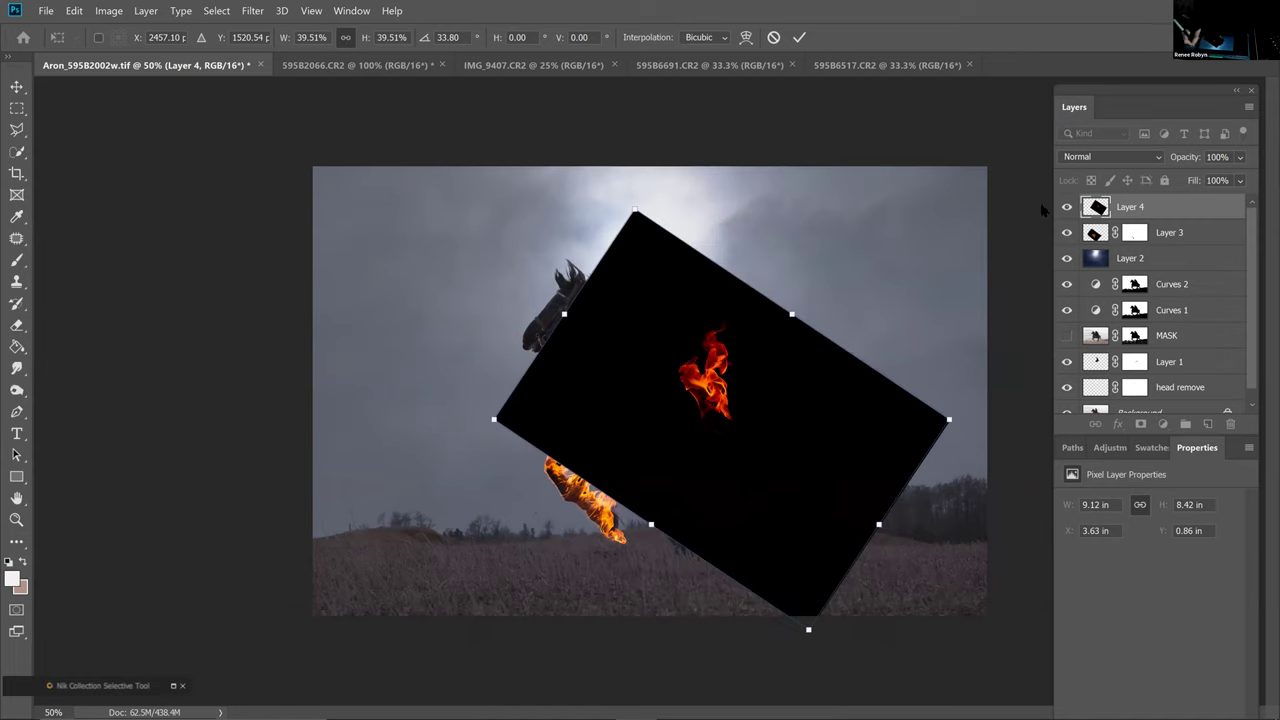
Set the flame layer's blend mode to Screen, then move it onto the hind legs and rotate it to about 74°
left_click(1105, 157)
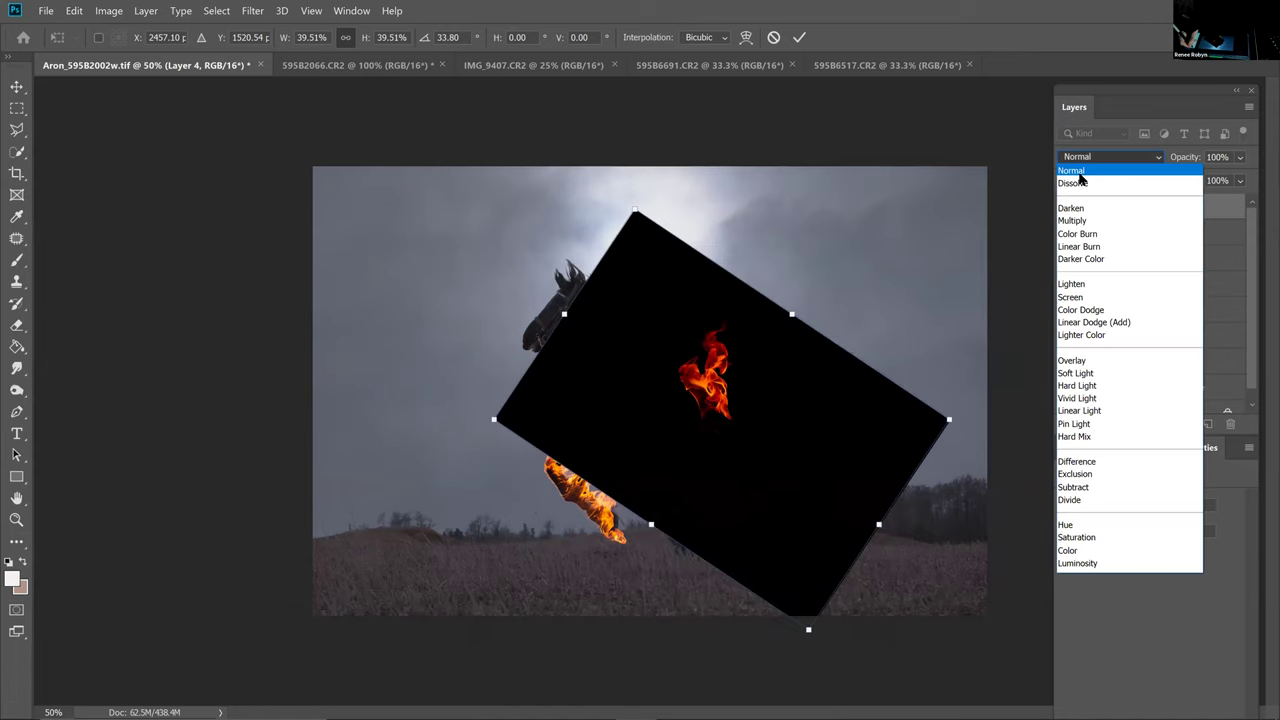
left_click(1077, 297)
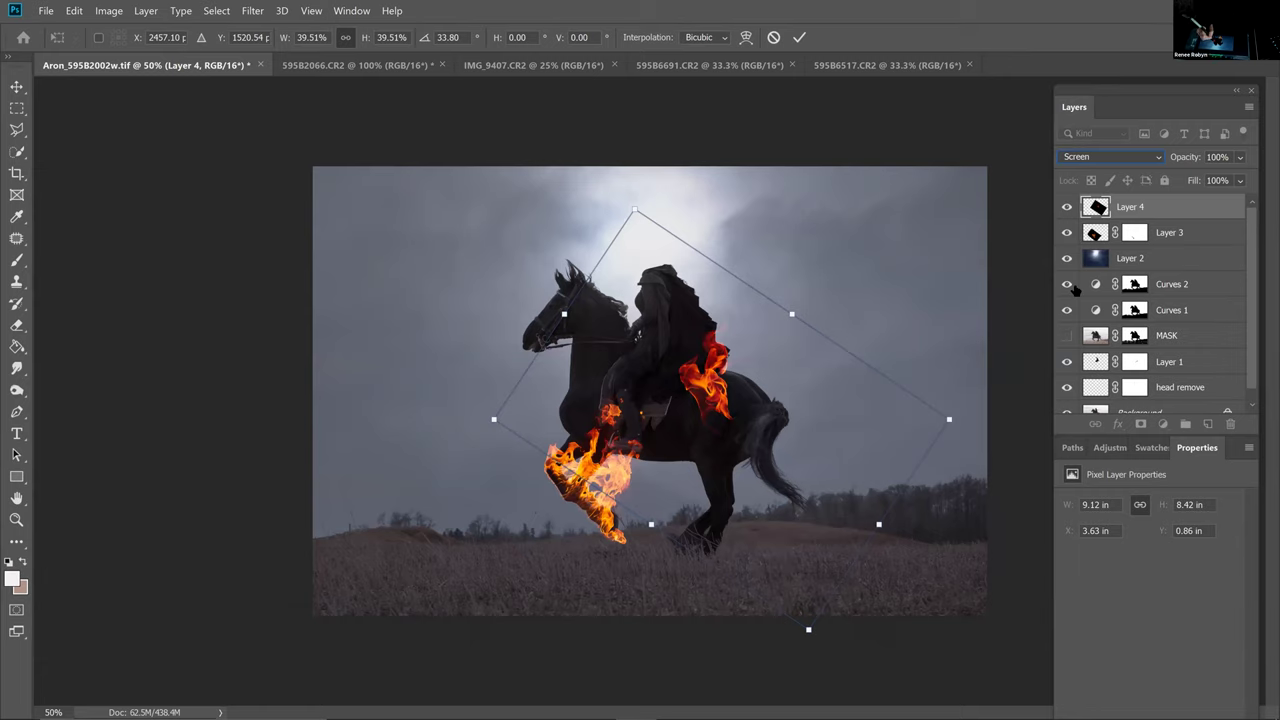
left_click_drag(733, 352, 700, 488)
left_click_drag(885, 606, 780, 708)
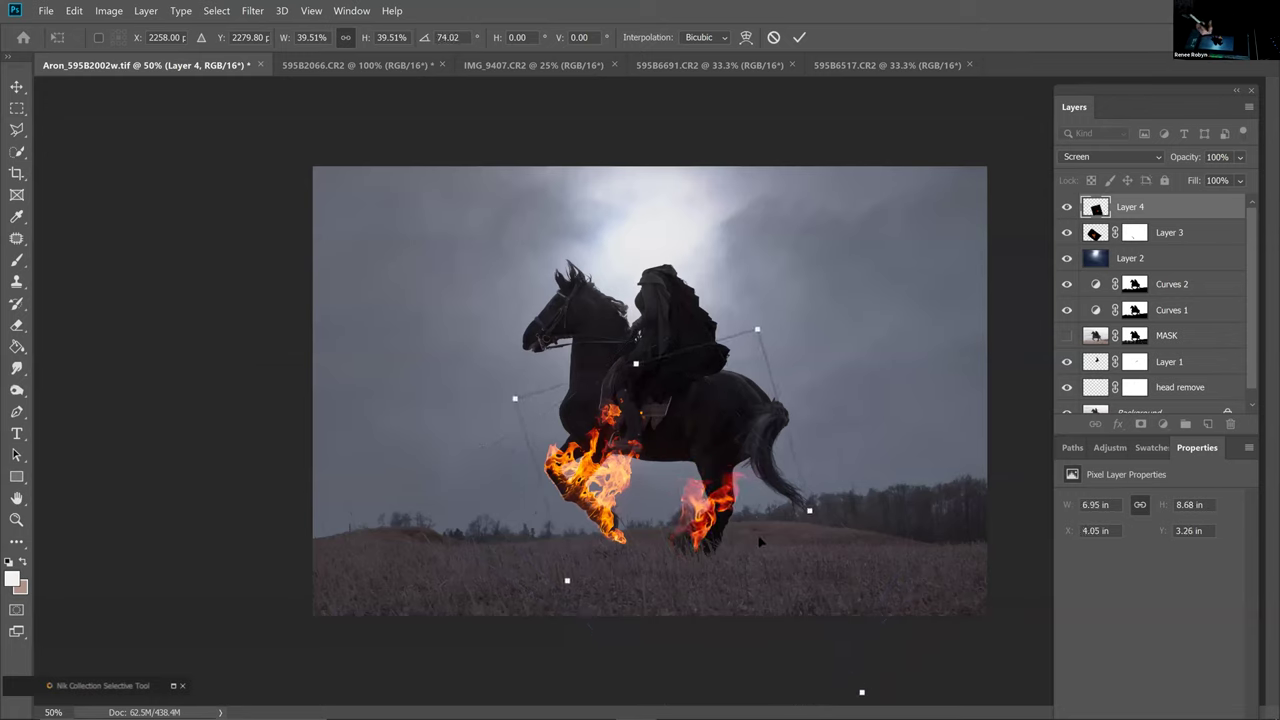
left_click_drag(755, 551, 766, 546)
key("b")
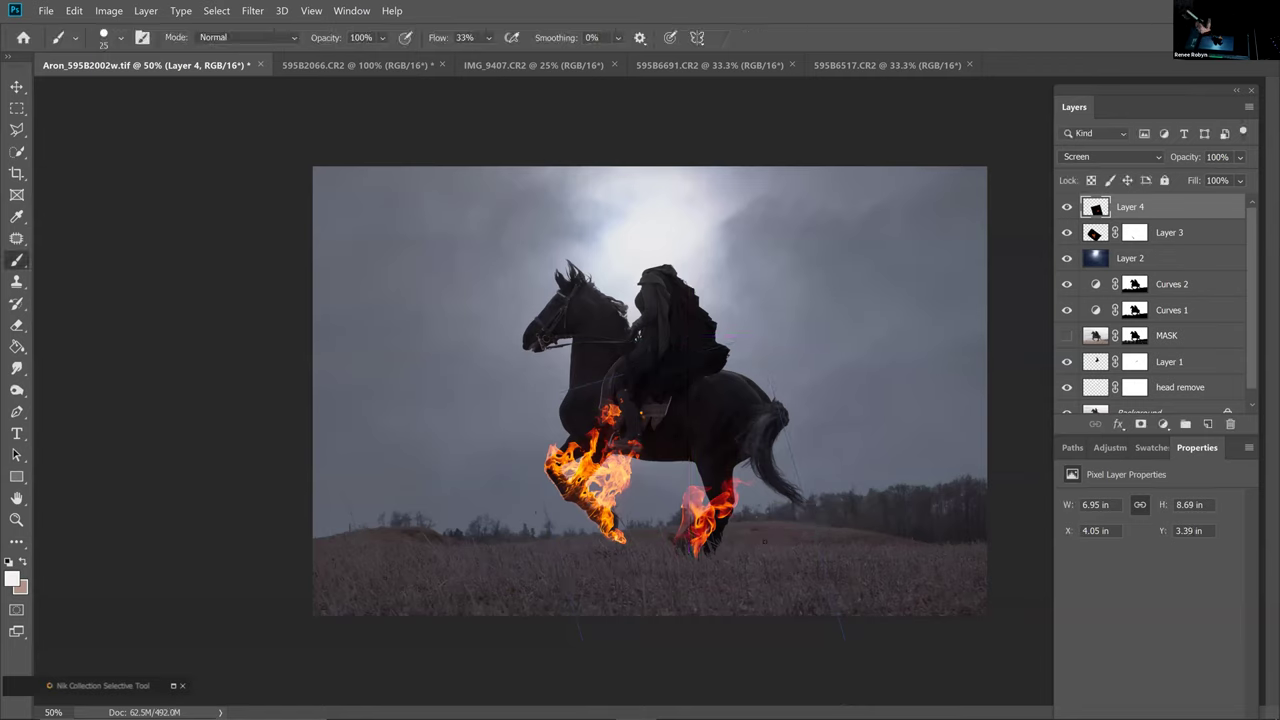
Add a layer mask to the hind-leg flame layer and paint out its lowest tips in black, reducing the brush to 4 px
key("alt+Tab")
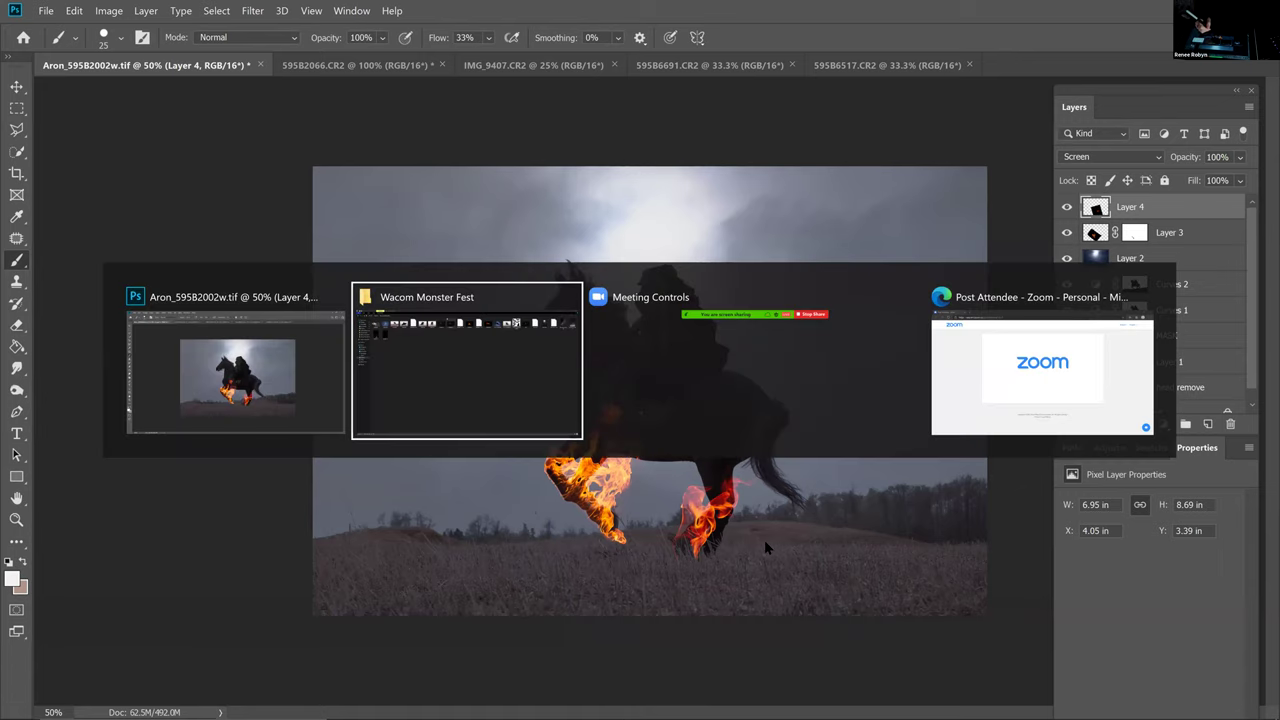
key("ctrl+1")
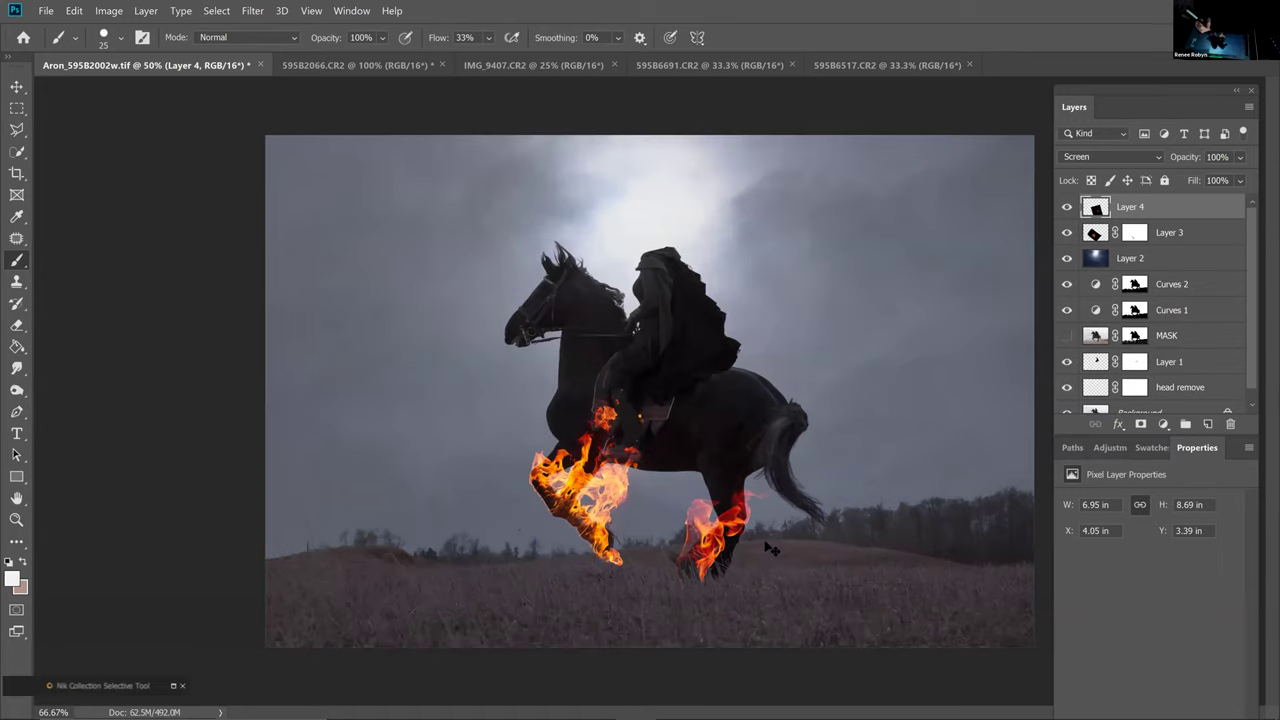
key("ctrl+plus")
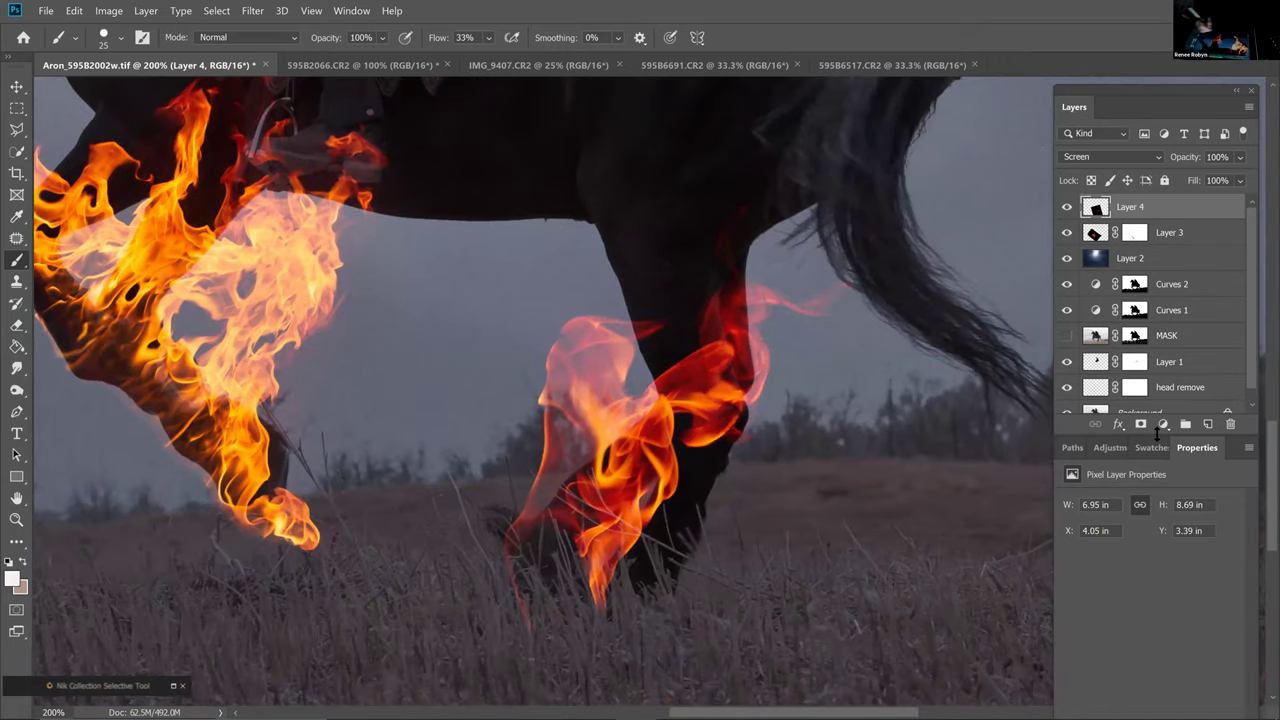
left_click(1140, 424)
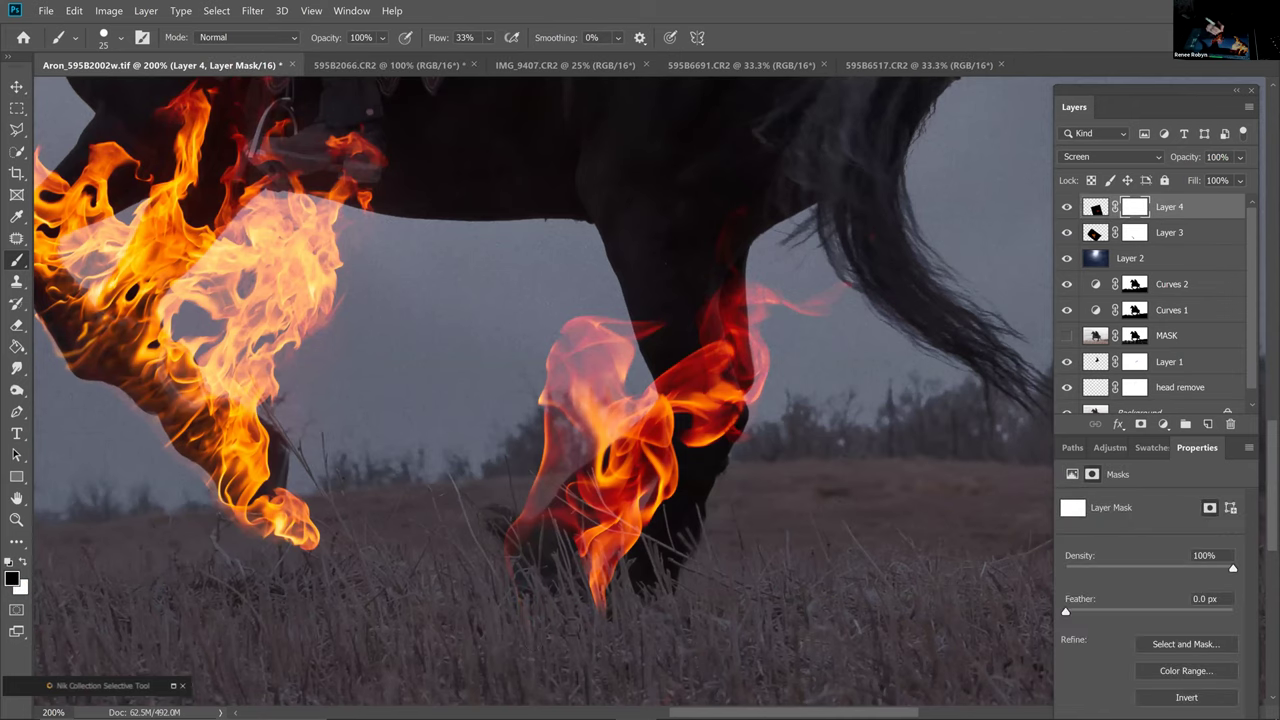
left_click_drag(603, 621, 600, 627)
key("bracketleft")
key("bracketleft")
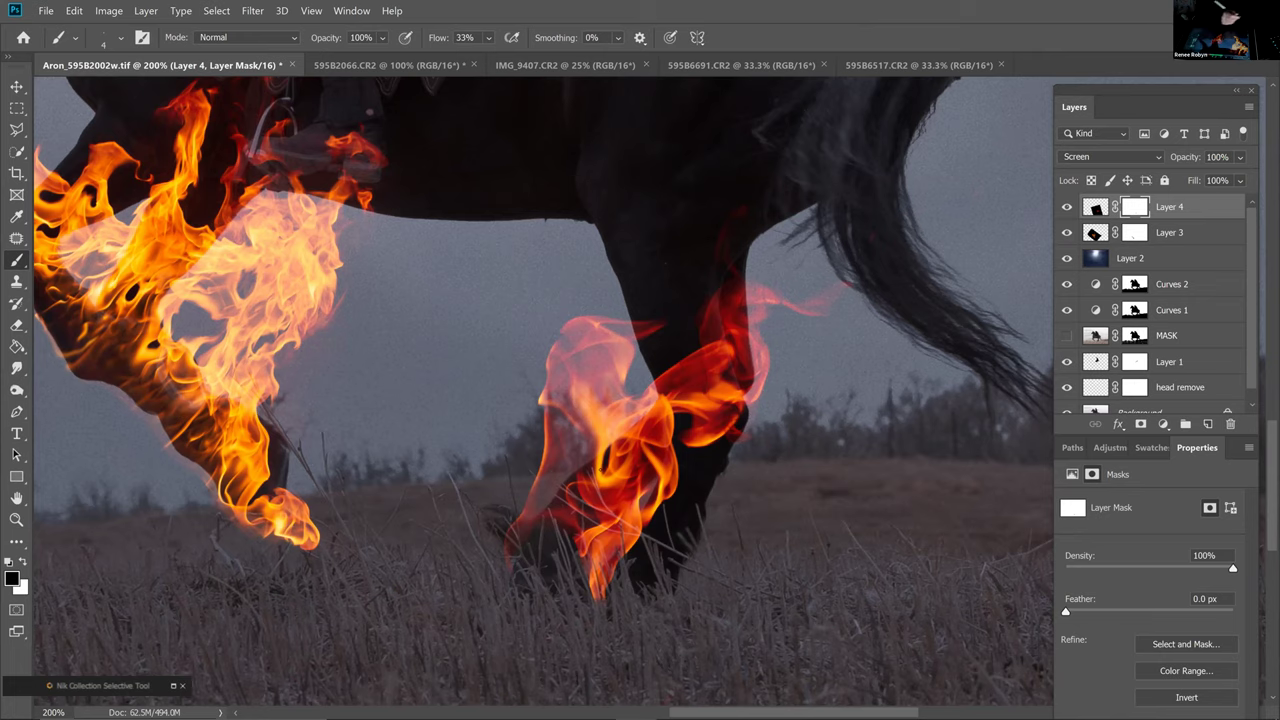
Copy a rectangular area around the flame in 595B6516.CR2 and paste it into the horseman composite
key("alt+Tab")
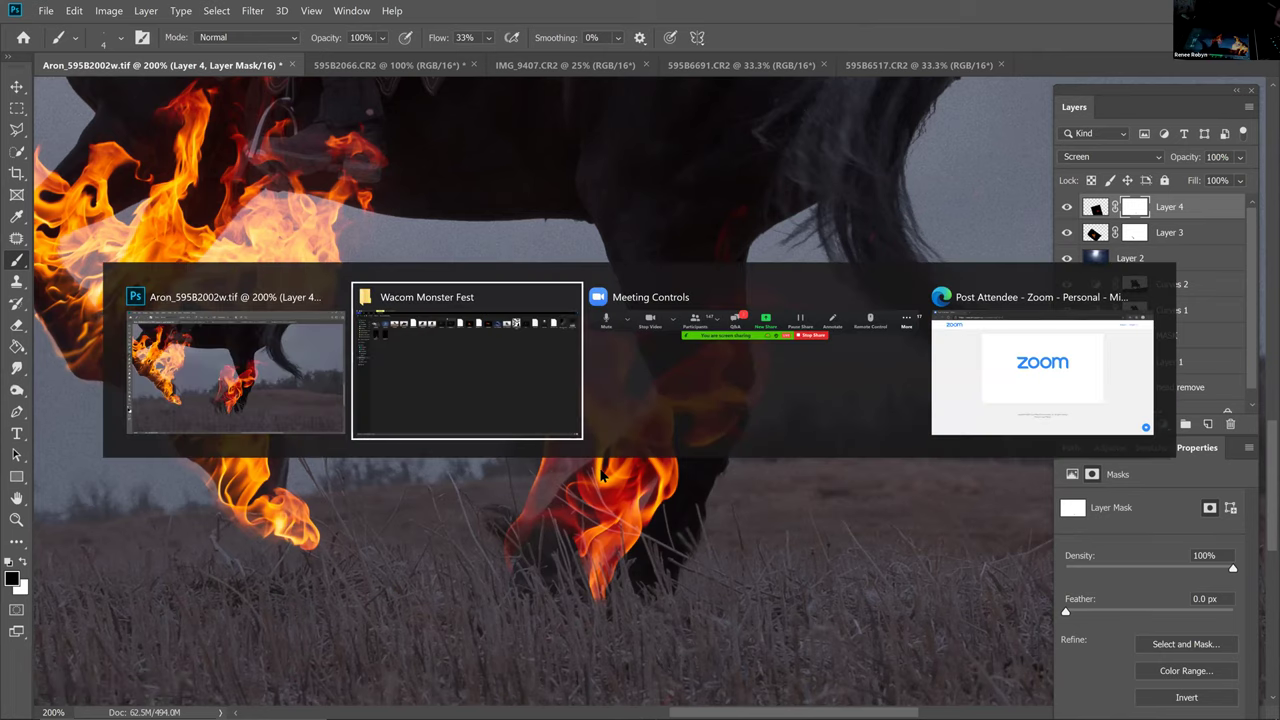
key("Escape")
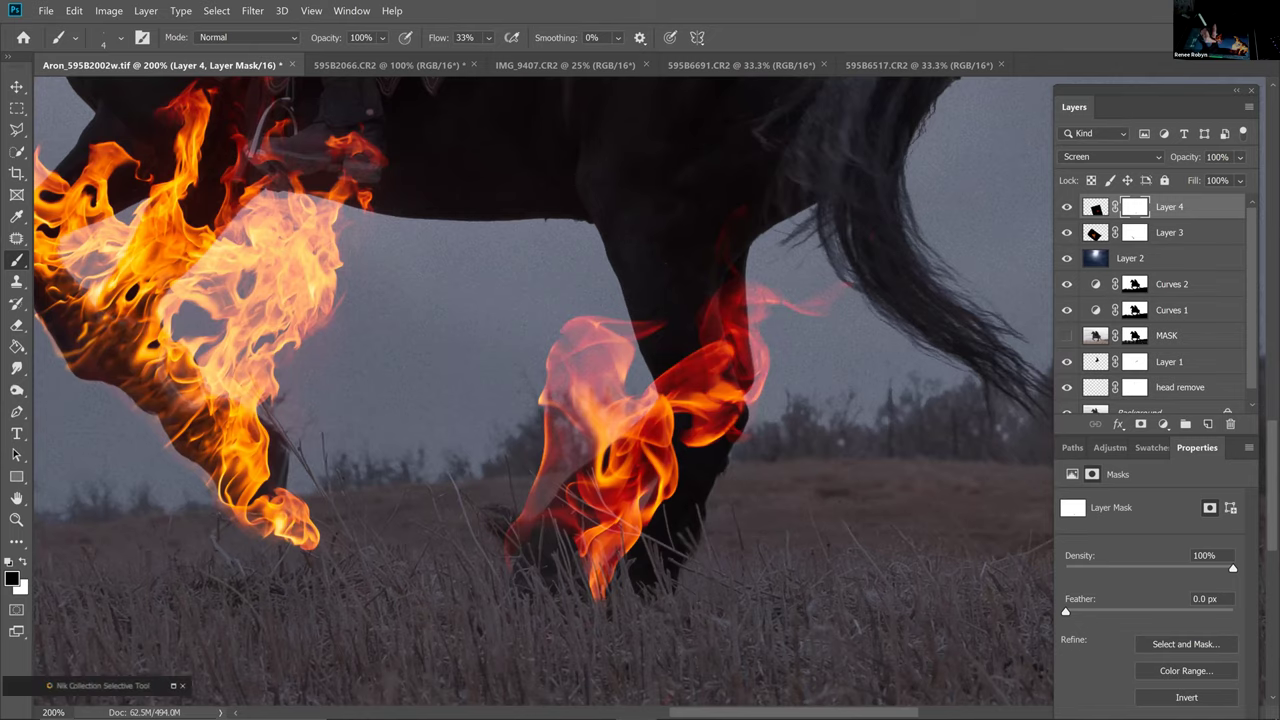
key("m")
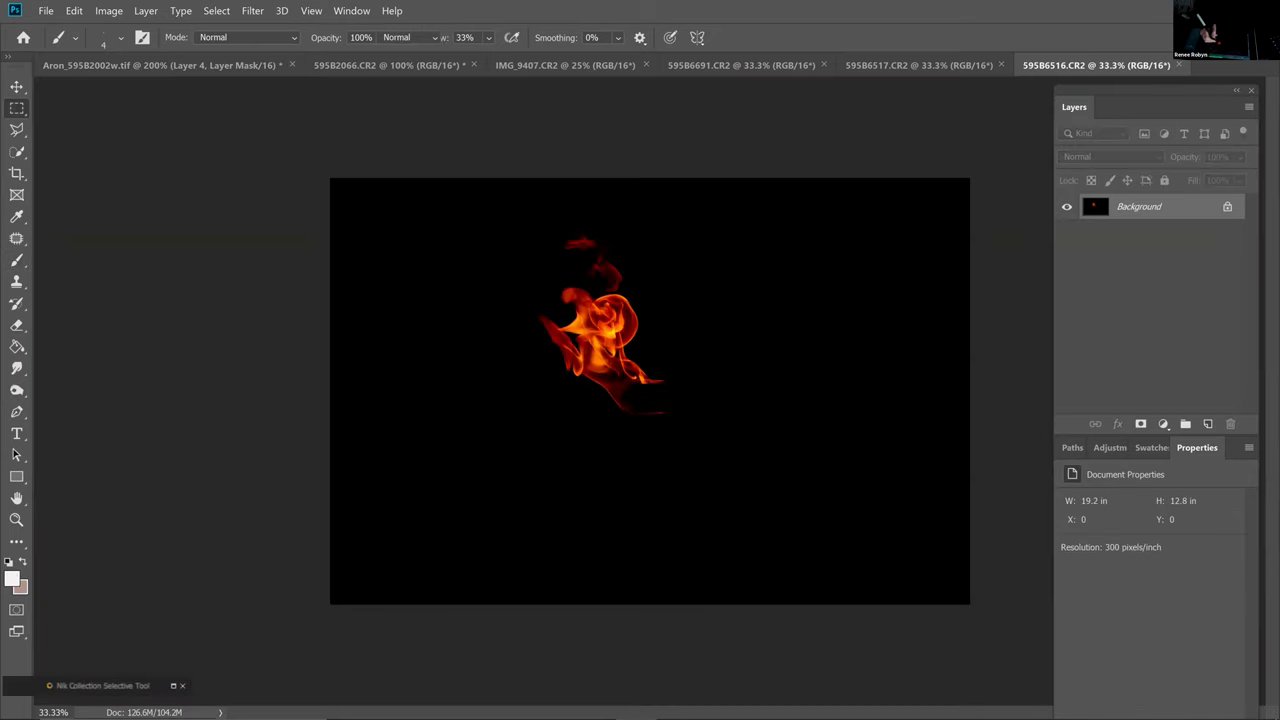
left_click_drag(493, 212, 724, 476)
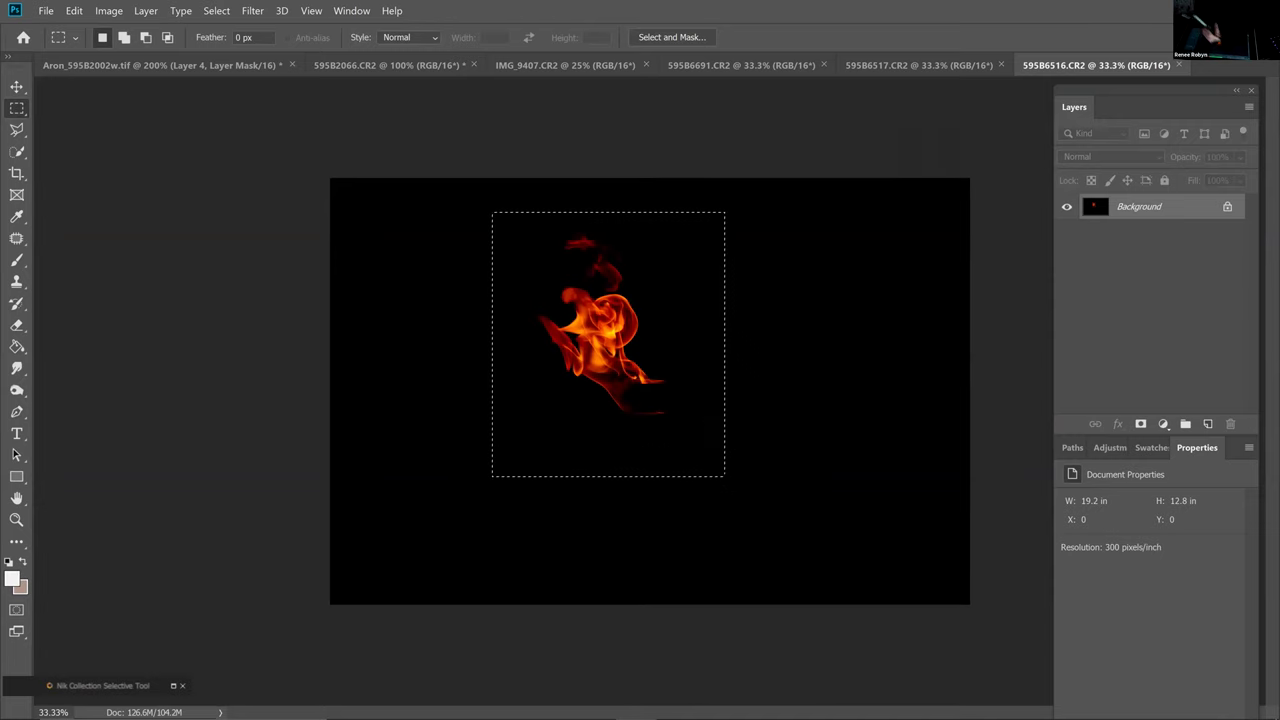
key("ctrl+c")
left_click(255, 65)
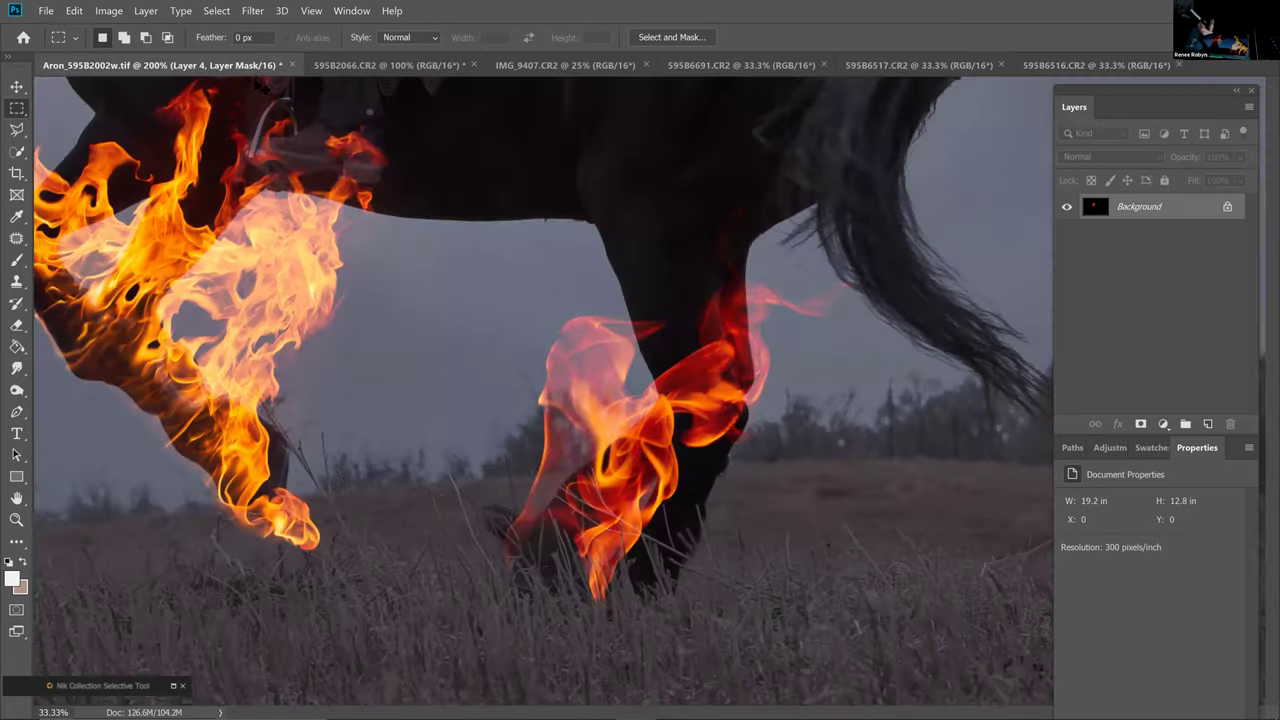
key("ctrl+v")
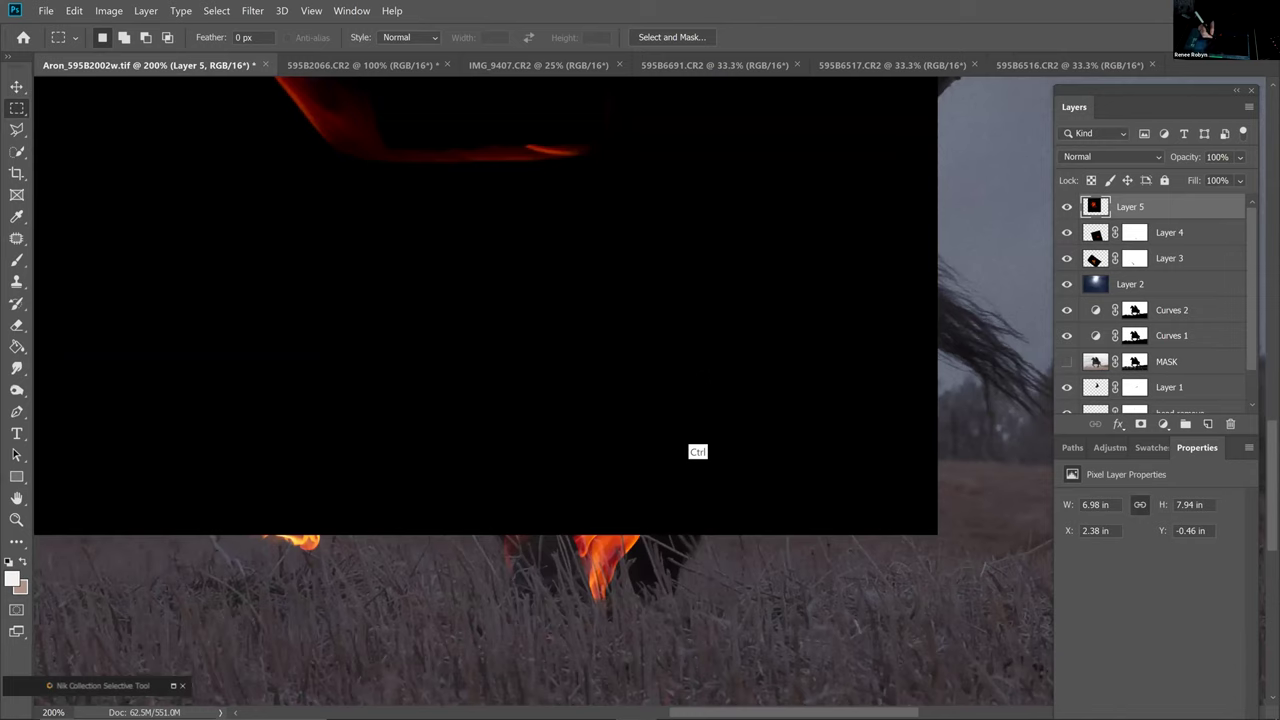
Set the second hind-leg flame layer's blend mode to Screen
key("ctrl+minus")
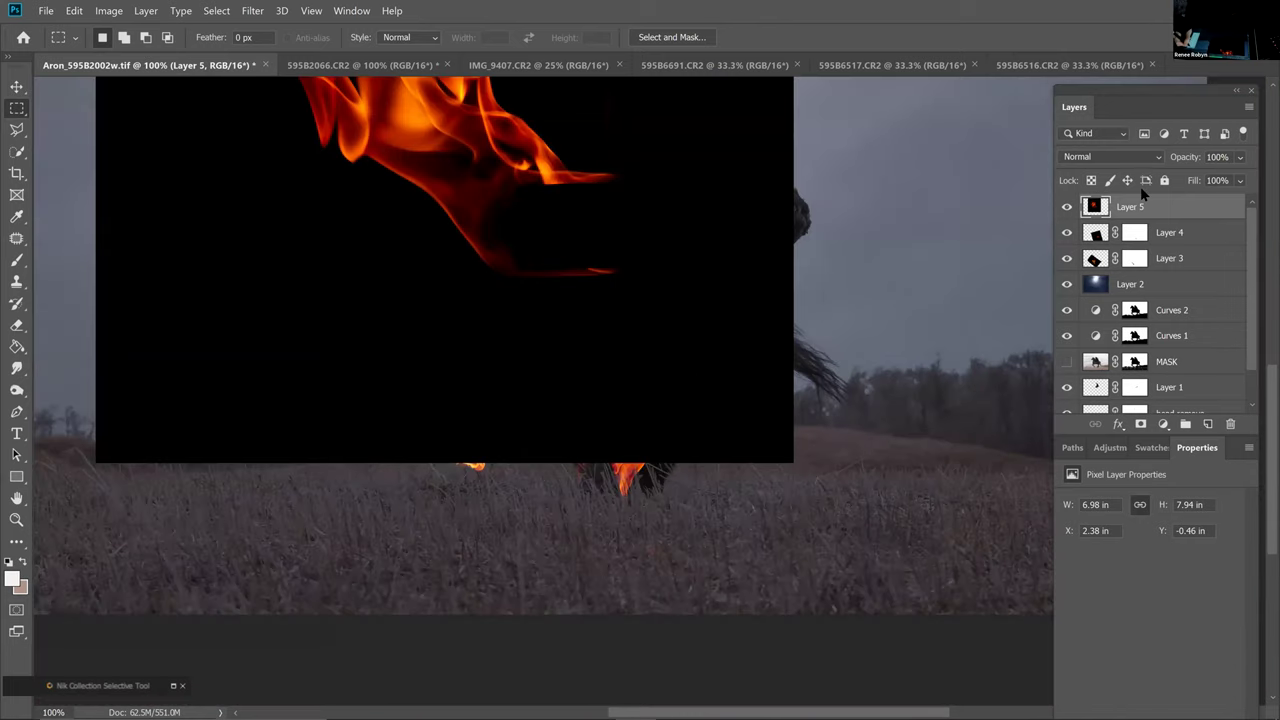
left_click(1140, 158)
left_click(1126, 290)
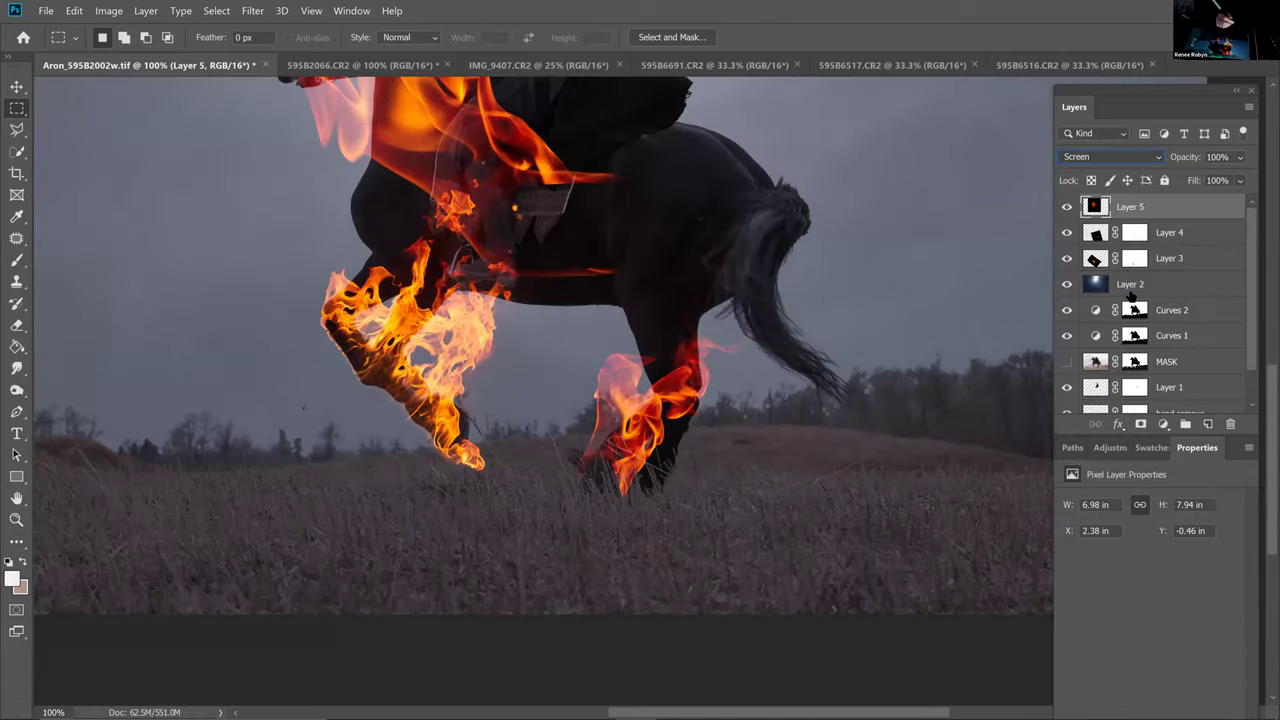
Scale the new flame layer to about 45%, rotate it to about 44° and move it over the hind legs
key("ctrl+minus")
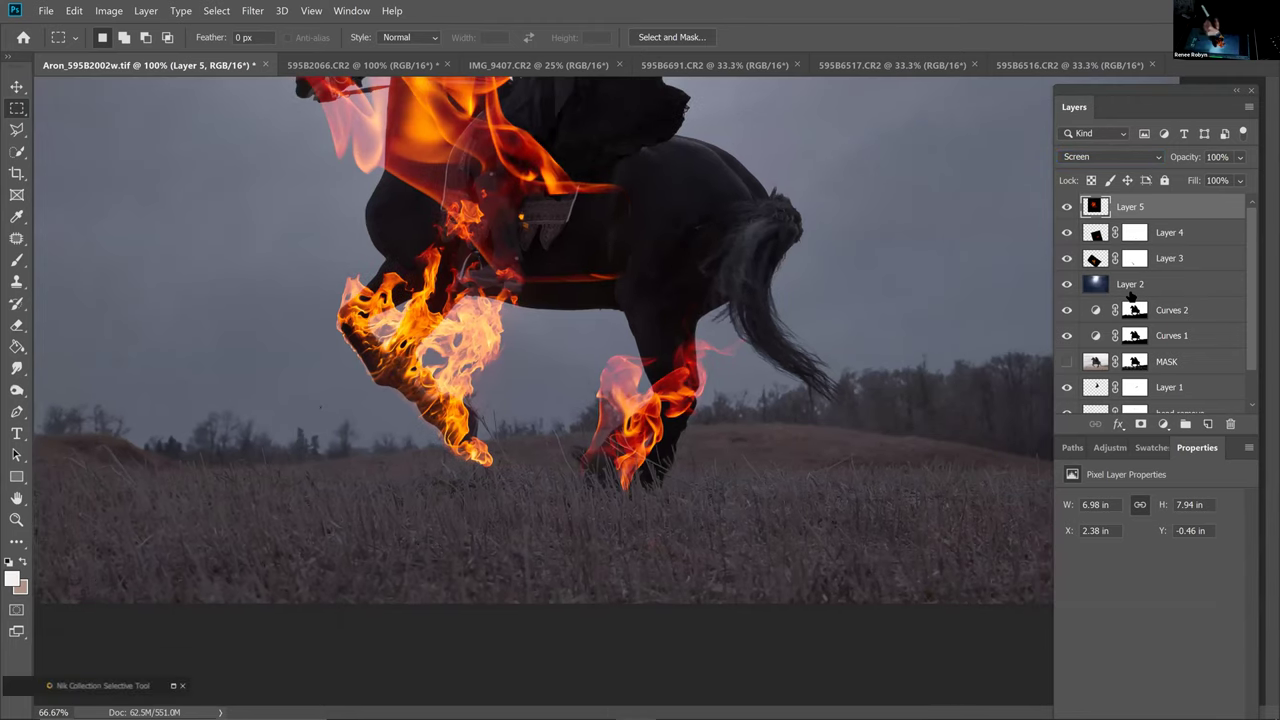
key("ctrl+t")
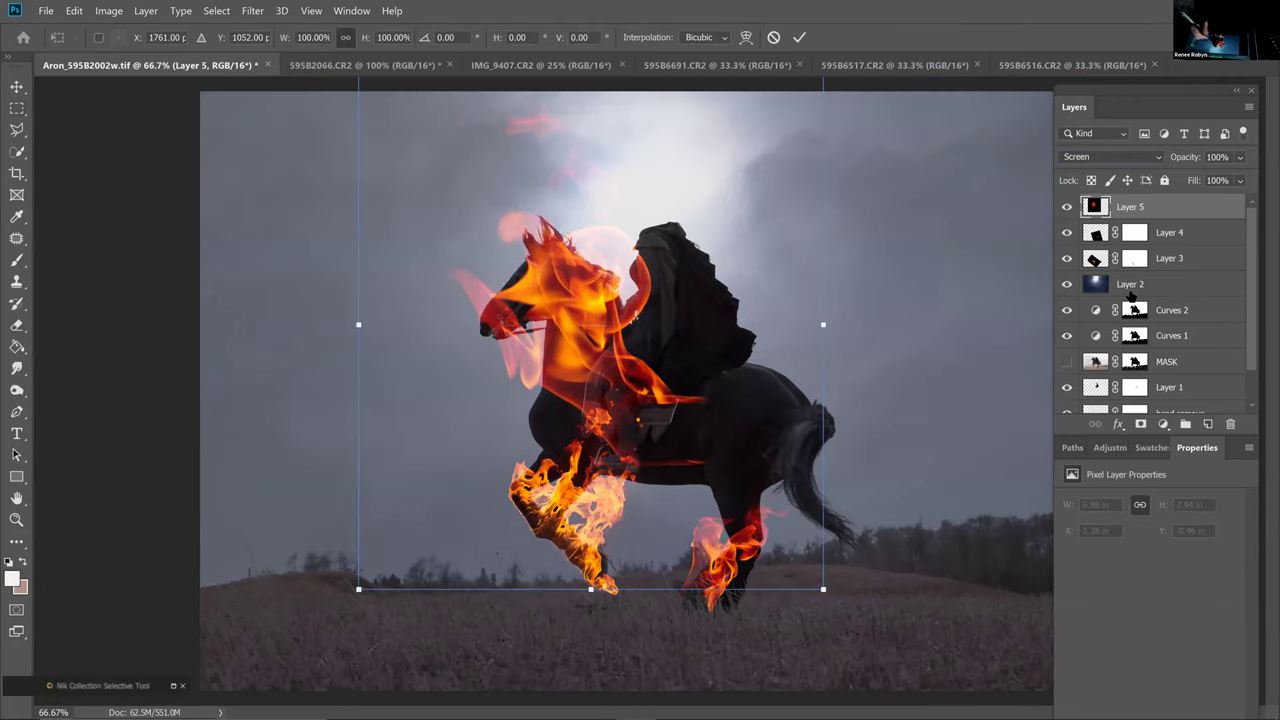
left_click_drag(358, 324, 614, 324)
left_click_drag(830, 426, 733, 540)
left_click_drag(771, 343, 807, 566)
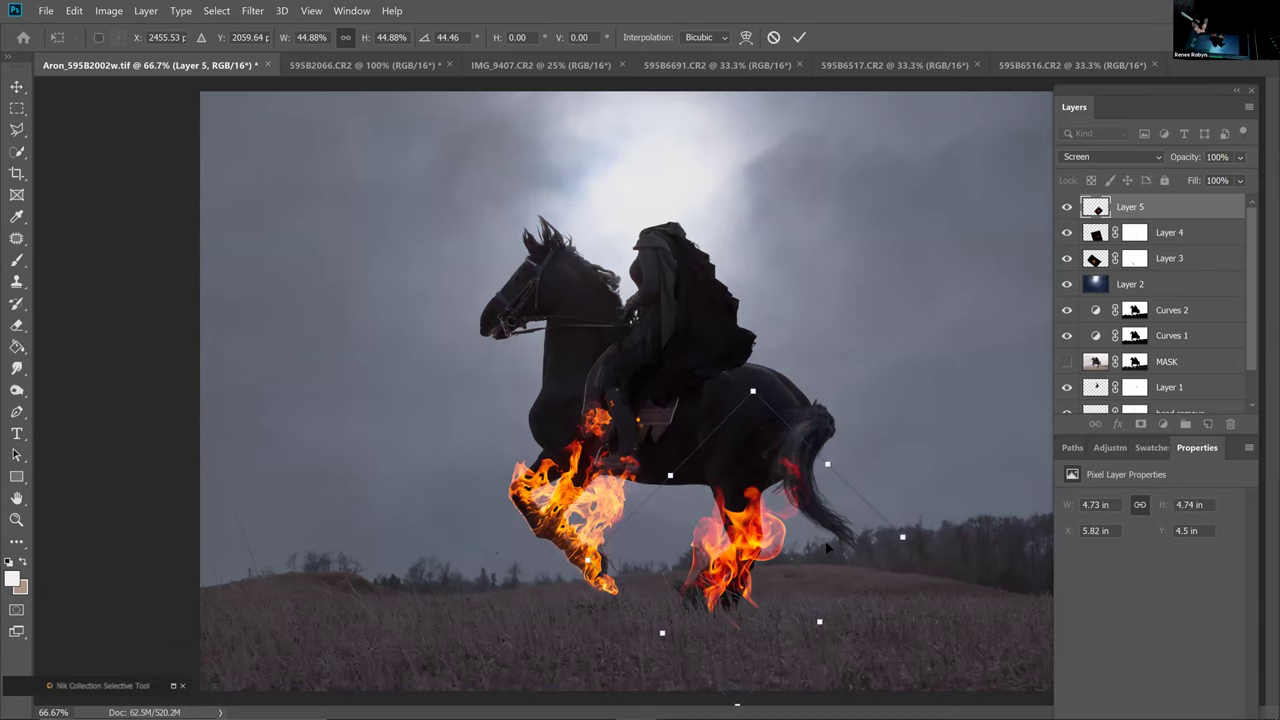
Rotate the new flame to about 51° and shift it slightly toward the tail
key("ctrl+plus")
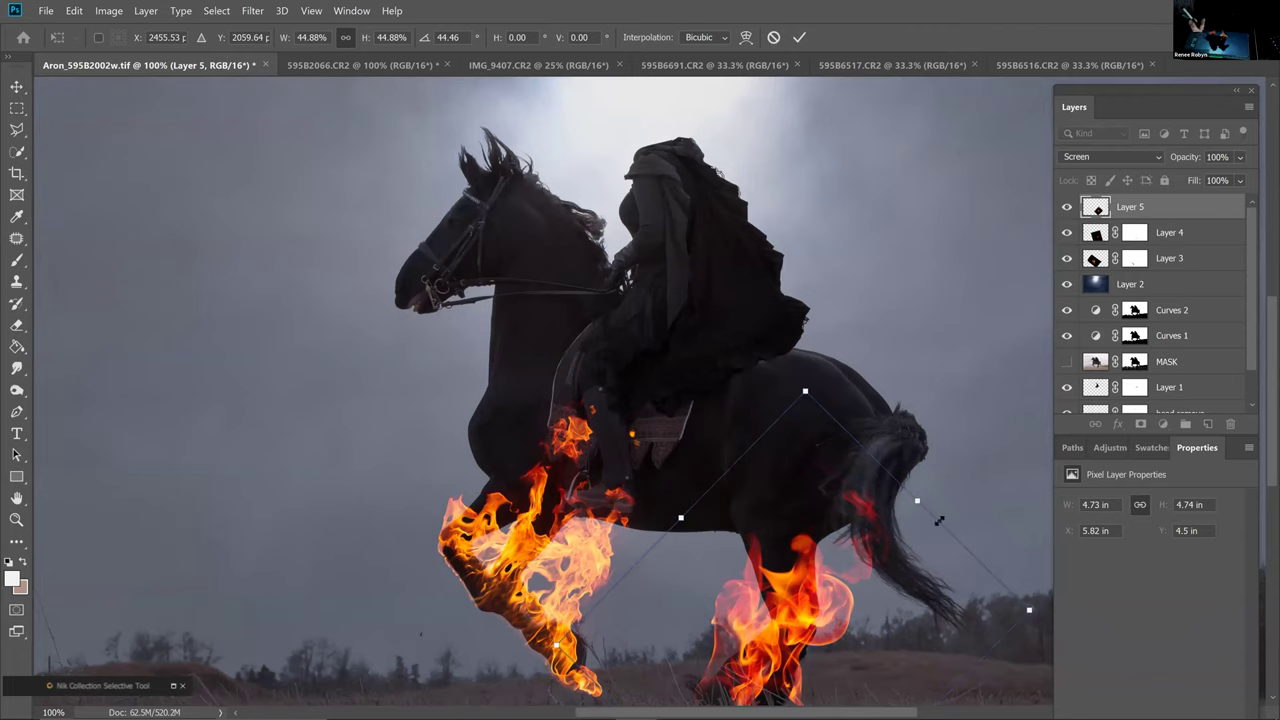
scroll(969, 368, "down", 3)
left_click_drag(969, 597, 969, 617)
scroll(969, 615, "down", 3)
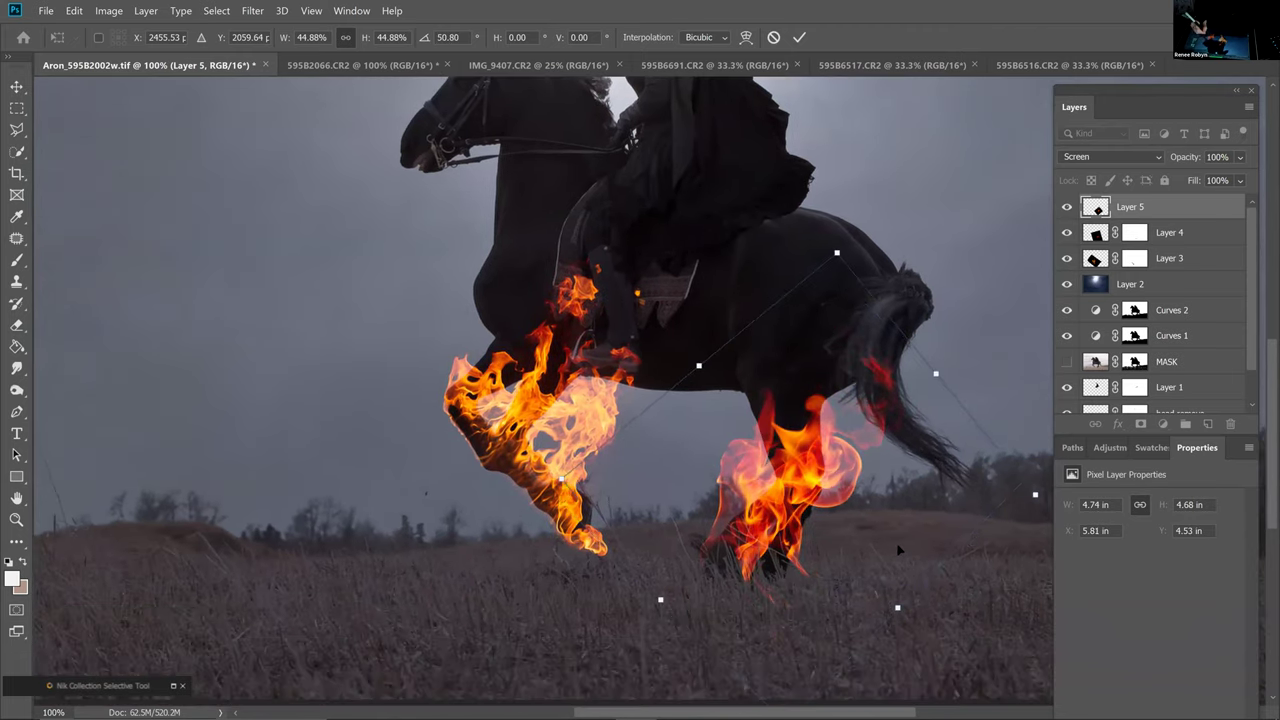
mouse_move(897, 546)
left_mouse_down()
mouse_move(886, 556)
mouse_move(897, 555)
left_mouse_up()
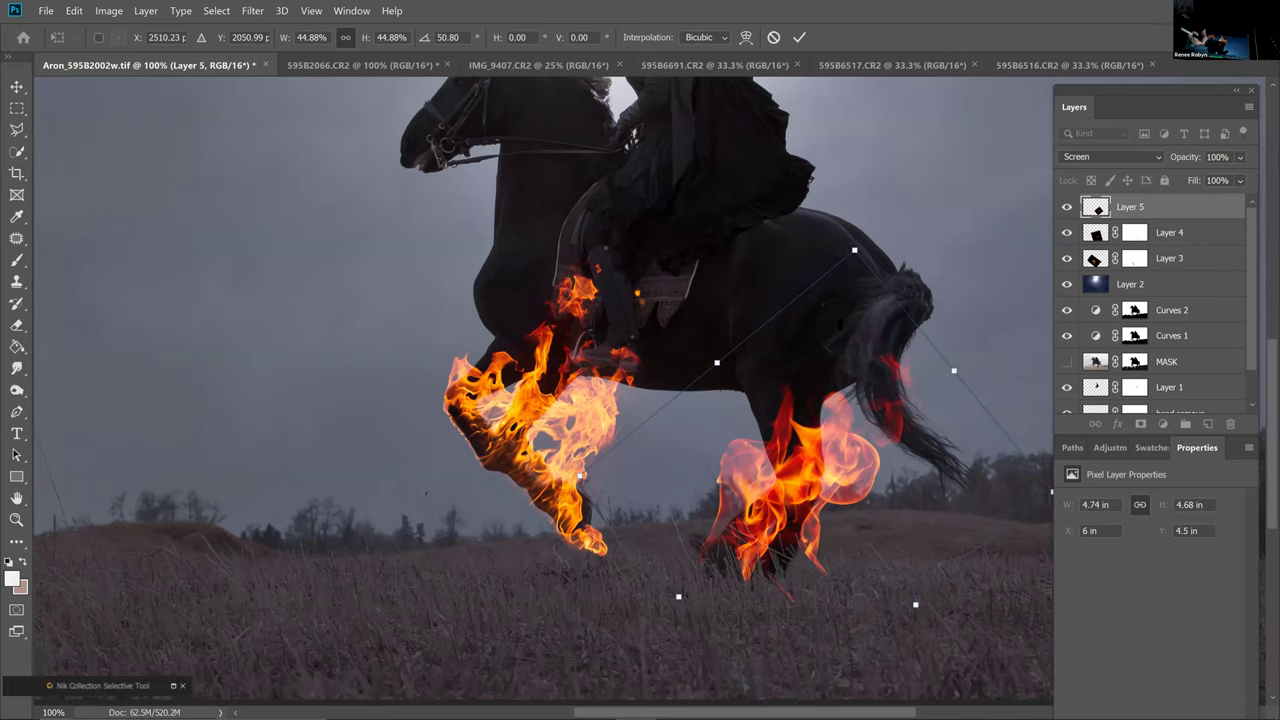
Shrink the new flame to about 35.6% by 33%, rotate it to about 40.5° and fit it around the lower hind legs
left_click_drag(855, 251, 840, 327)
left_click_drag(865, 514, 858, 483)
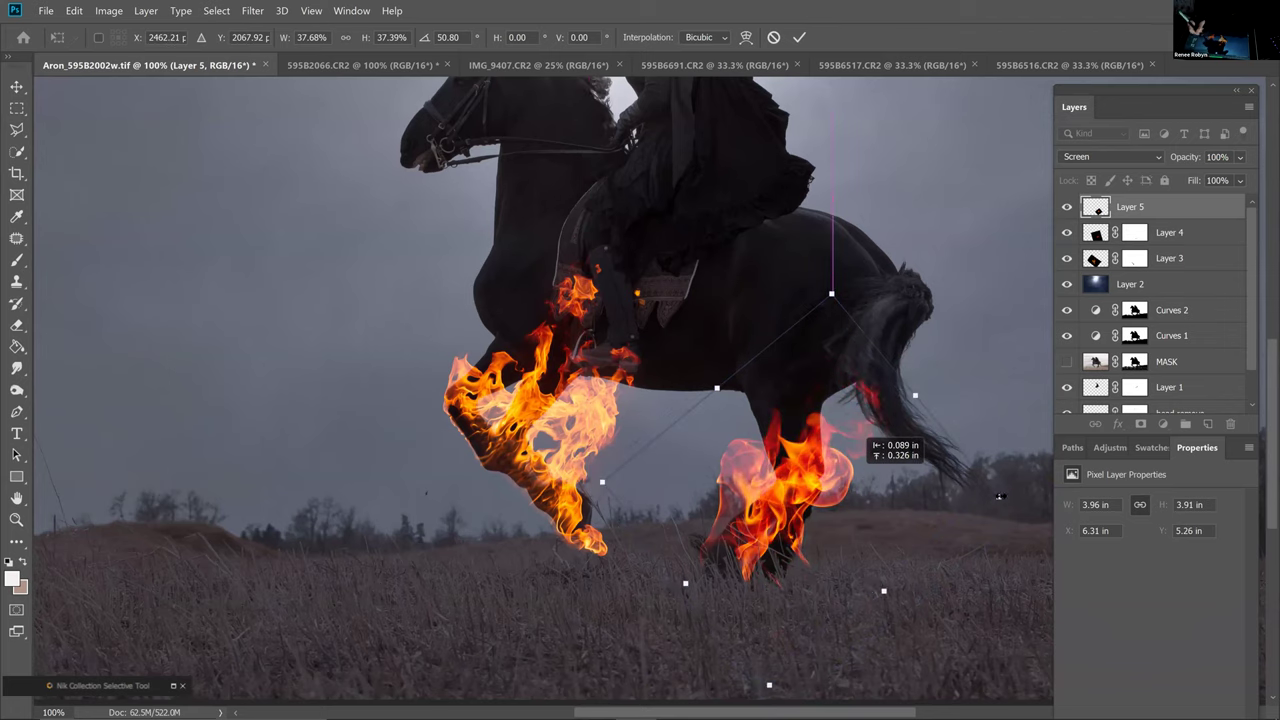
key("Down")
key("Down")
key("Down")
left_click_drag(998, 498, 962, 509)
left_click_drag(847, 525, 866, 526)
left_click_drag(998, 500, 995, 462)
left_click_drag(868, 503, 860, 518)
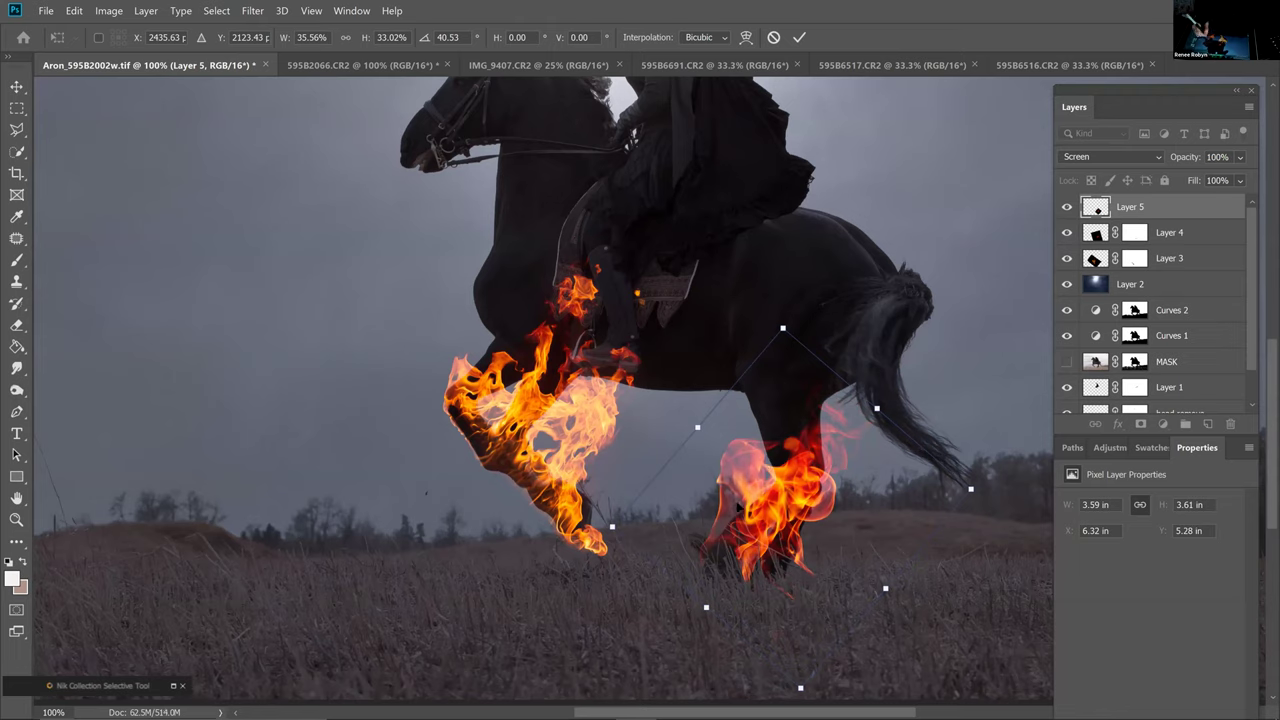
key("Return")
Add a layer mask to the new hind-leg flame layer
key("m")
left_click(1139, 428)
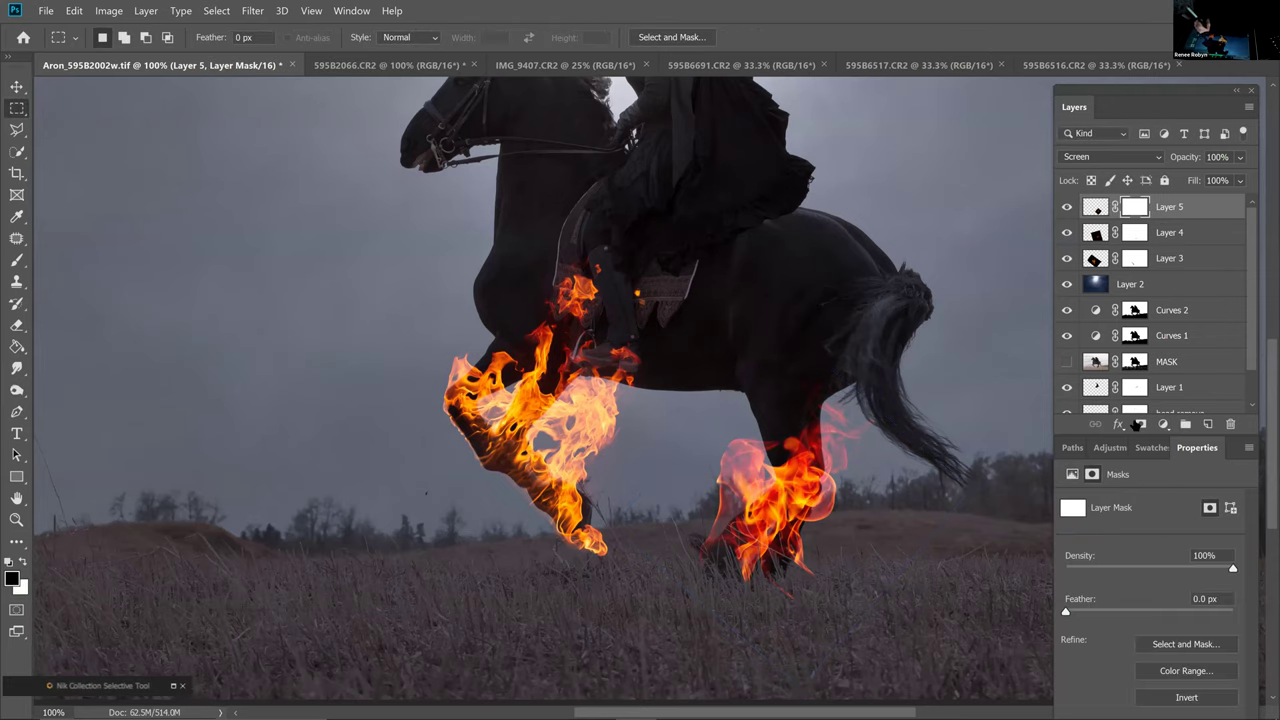
key("ctrl+plus")
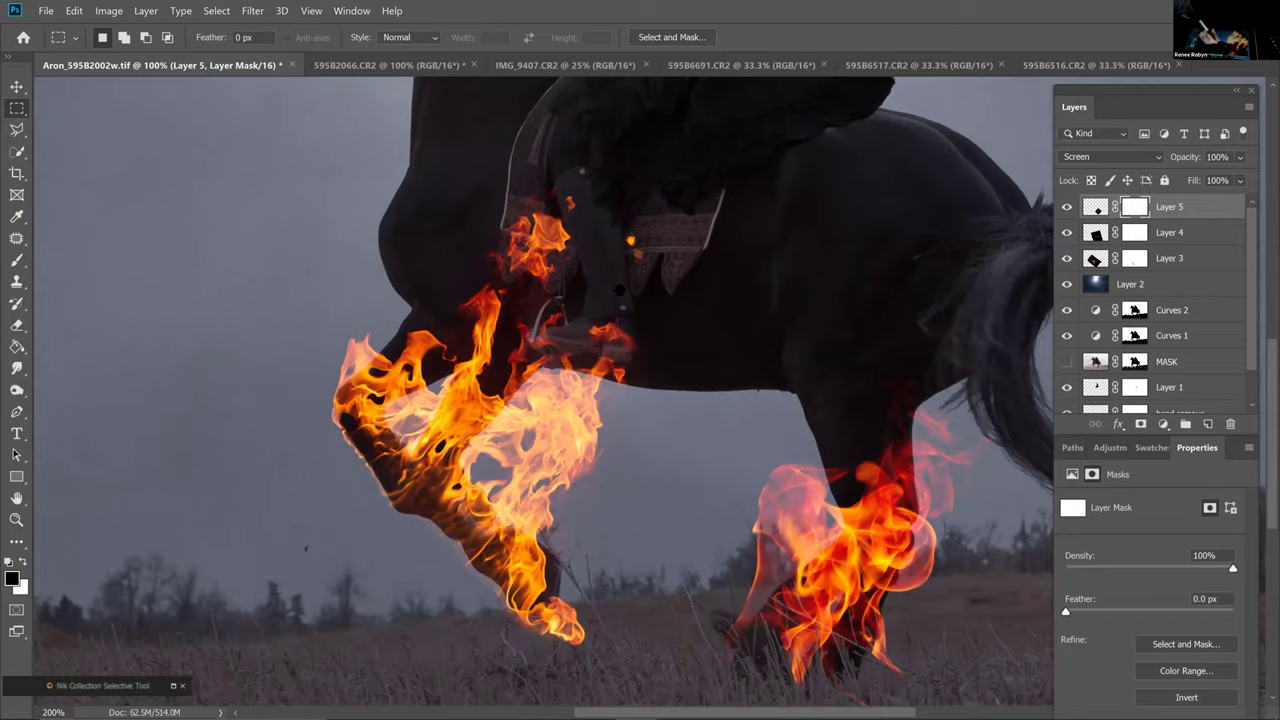
Mask out the stray flame tips that extend into the grass below the hind hooves on Layer 5's mask
key("ctrl+plus")
left_click_drag(990, 597, 820, 545)
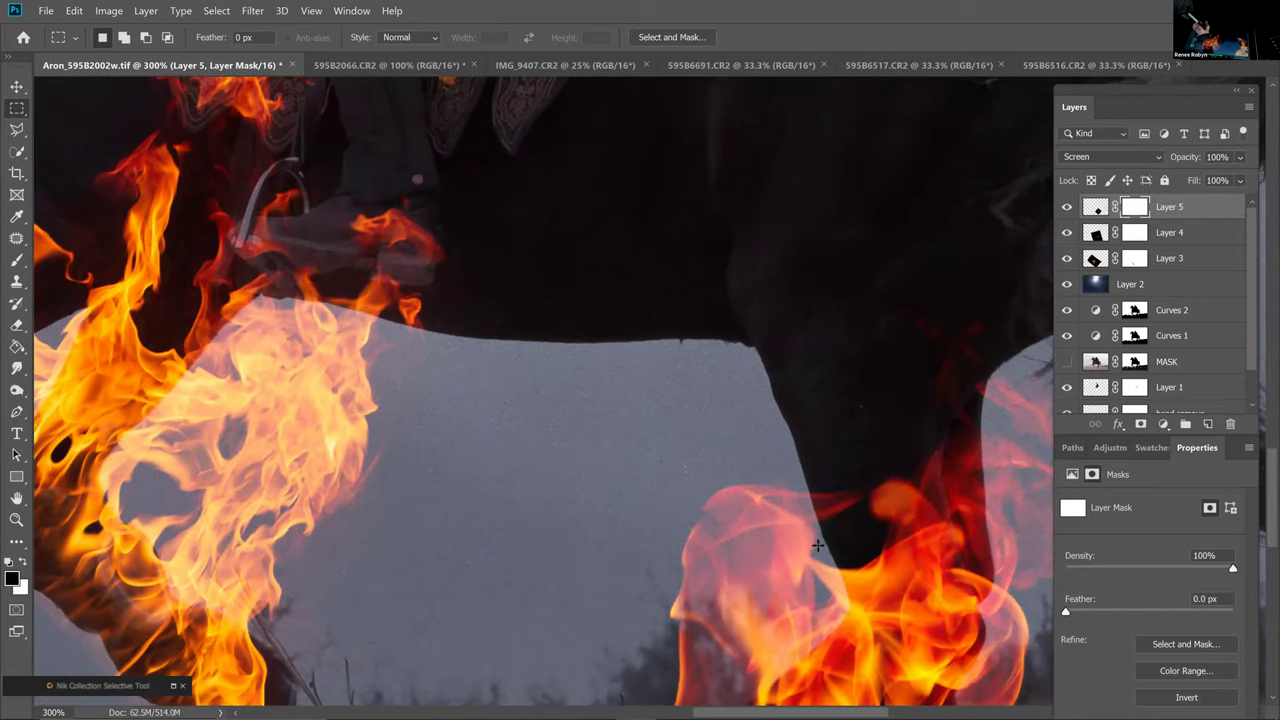
scroll(818, 545, "down", 5)
key("b")
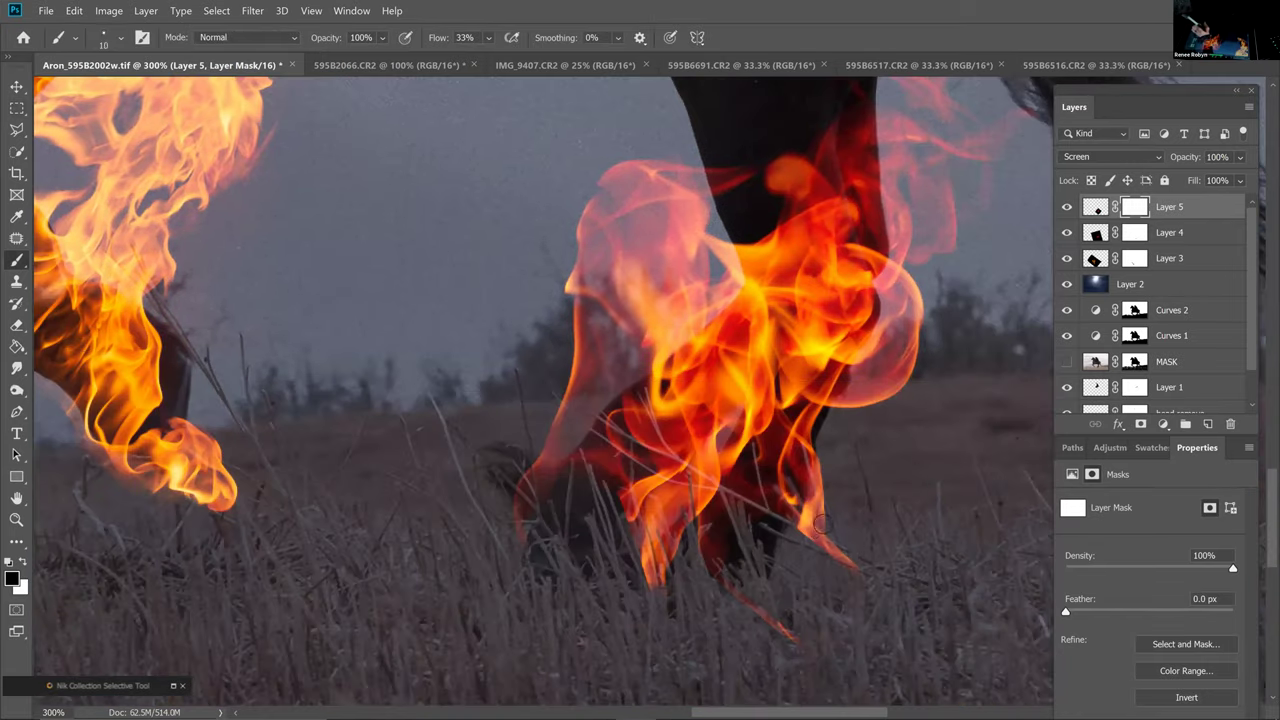
key("bracketright")
key("bracketright")
left_click_drag(848, 562, 772, 622)
Paint on Layer 4's mask with a 4 px brush to reveal thin grass stalks through the hind-leg flames
key("bracketleft")
key("bracketleft")
key("bracketleft")
key("bracketleft")
key("bracketleft")
key("bracketleft")
key("bracketleft")
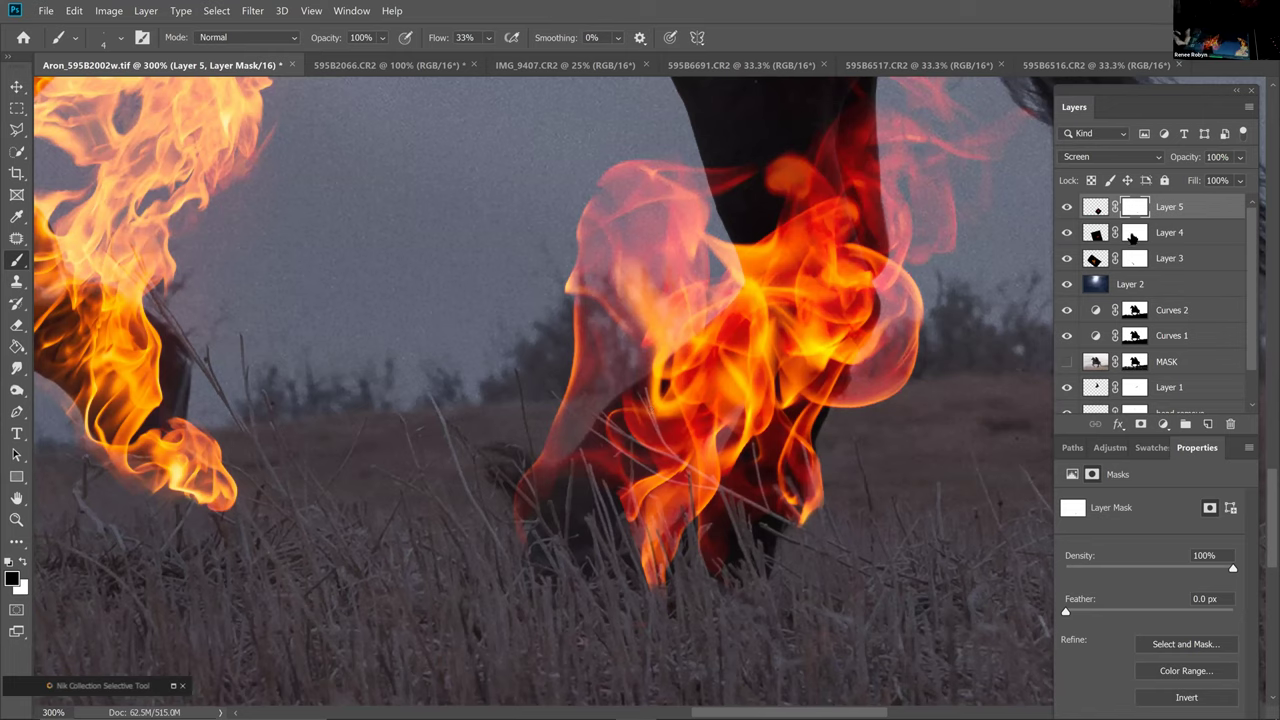
left_click(1134, 233)
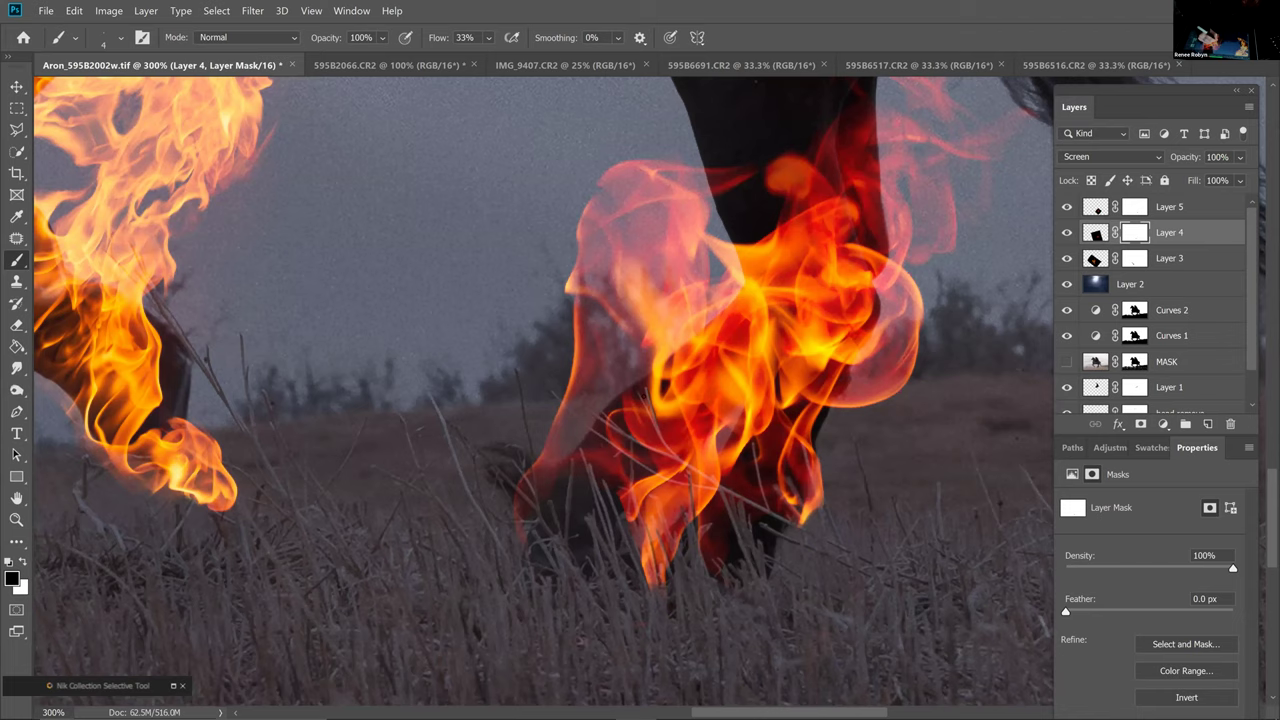
left_click_drag(650, 408, 716, 481)
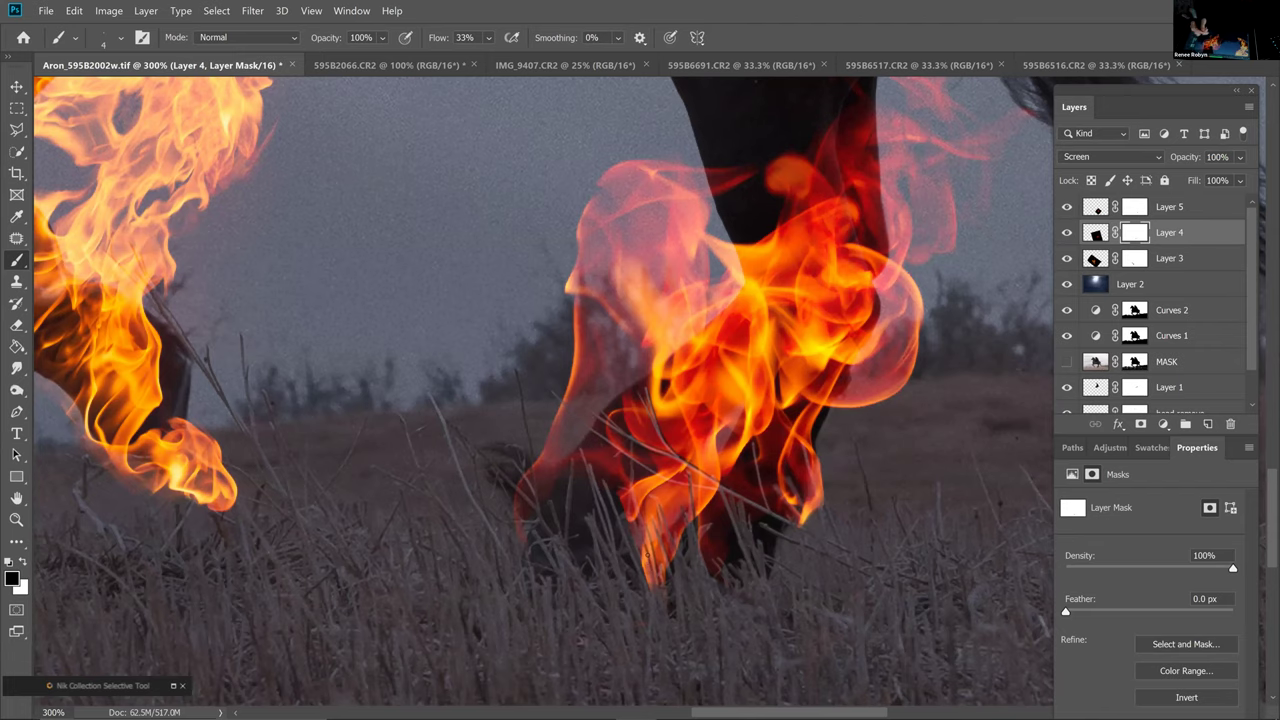
Examine the flames on the front and hind legs up close and within the whole composite
left_click_drag(665, 353, 804, 355)
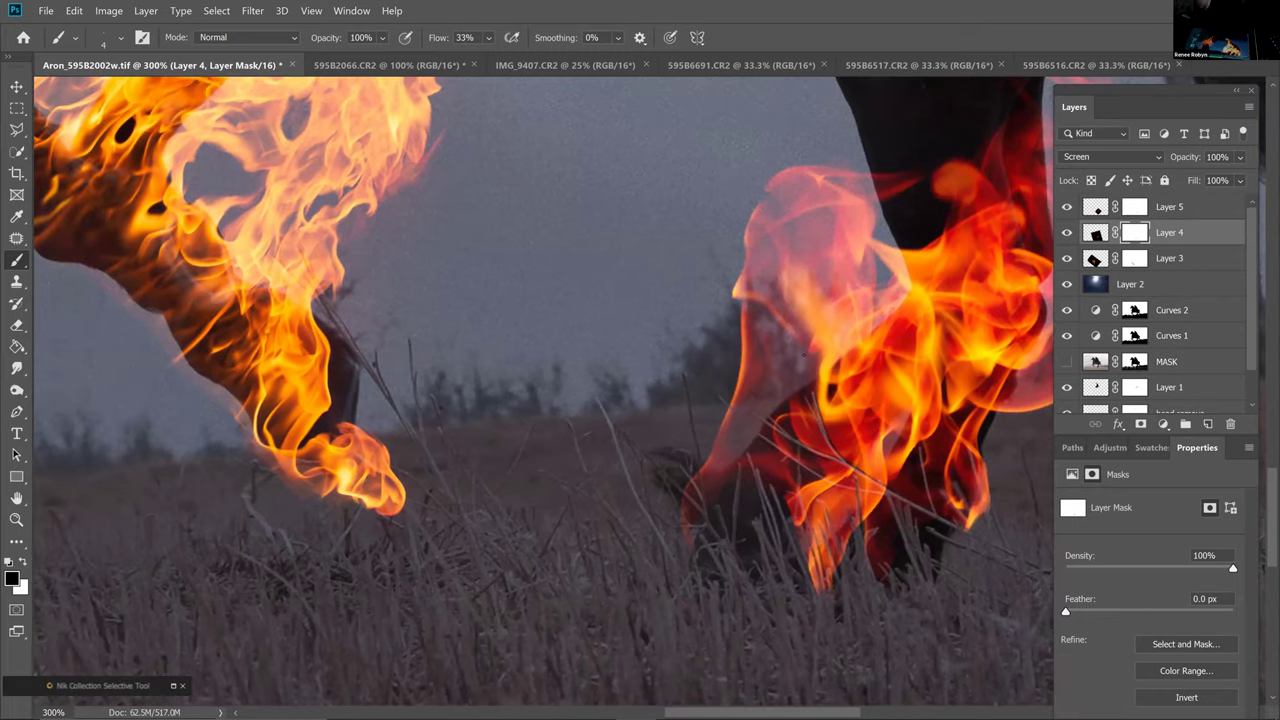
scroll(806, 363, "down", 1)
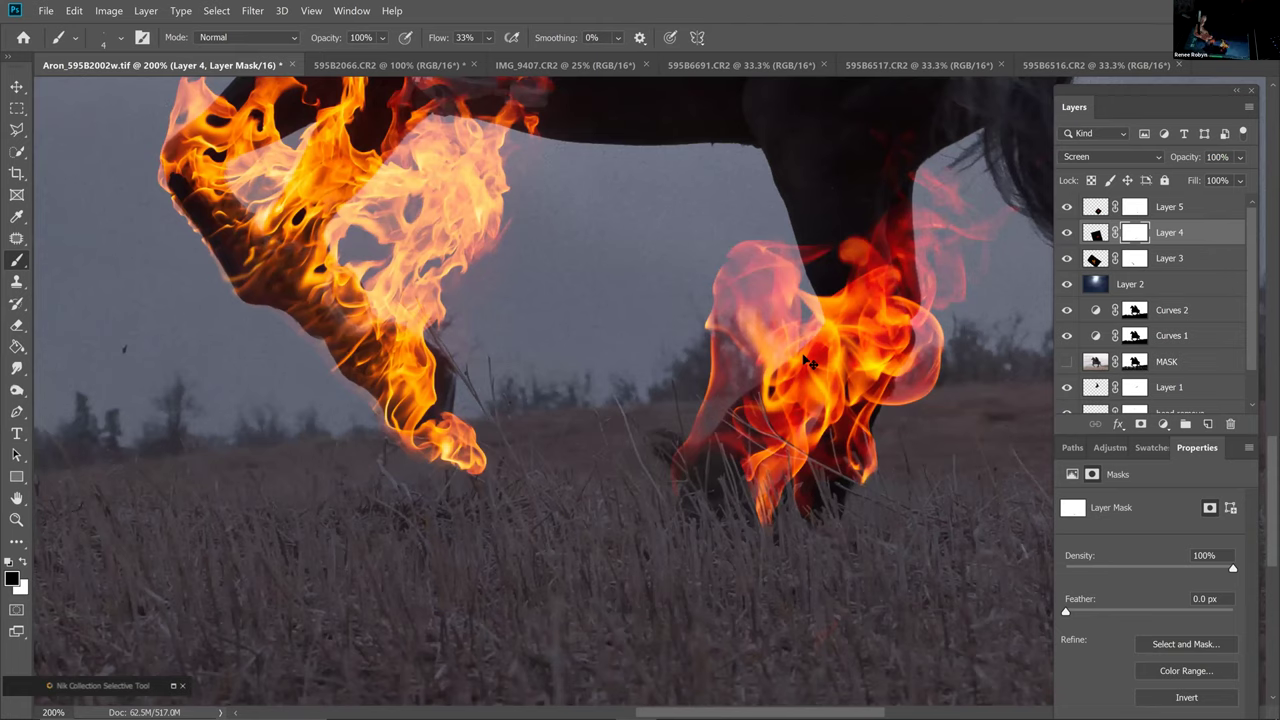
key("ctrl+minus")
left_click_drag(706, 365, 678, 495)
scroll(666, 391, "up", 2)
key("ctrl+minus")
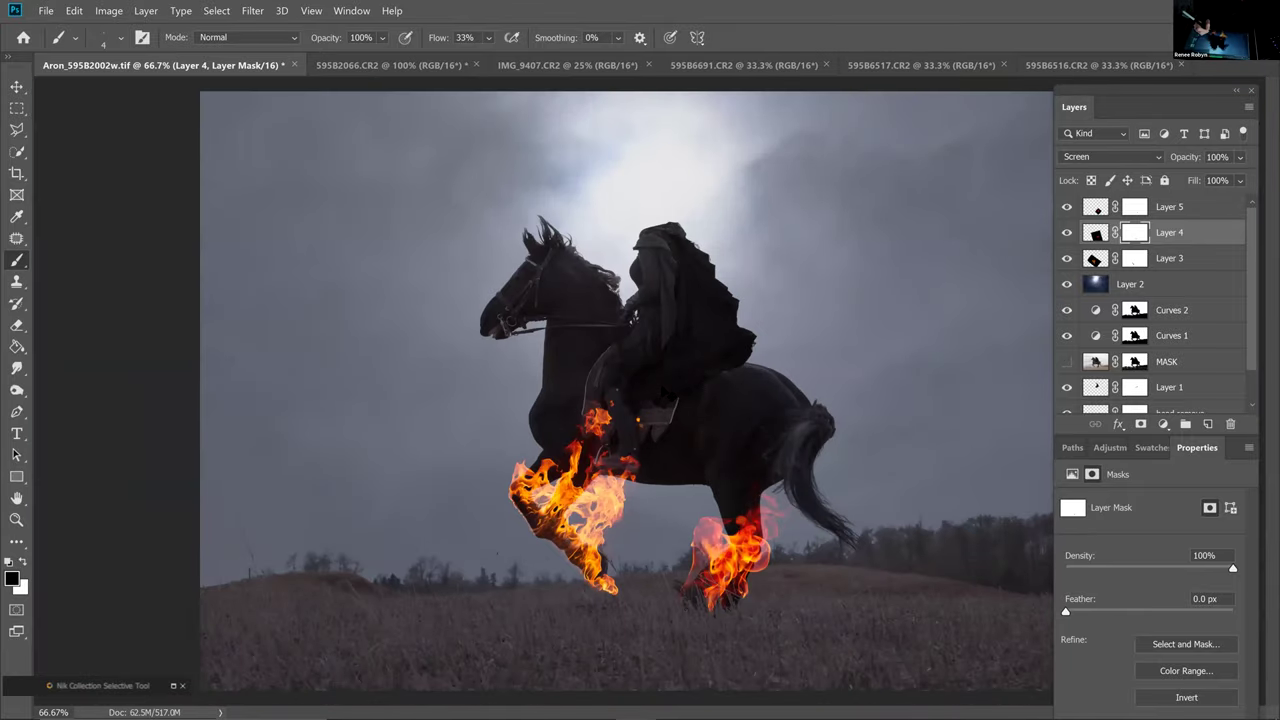
key("ctrl+plus")
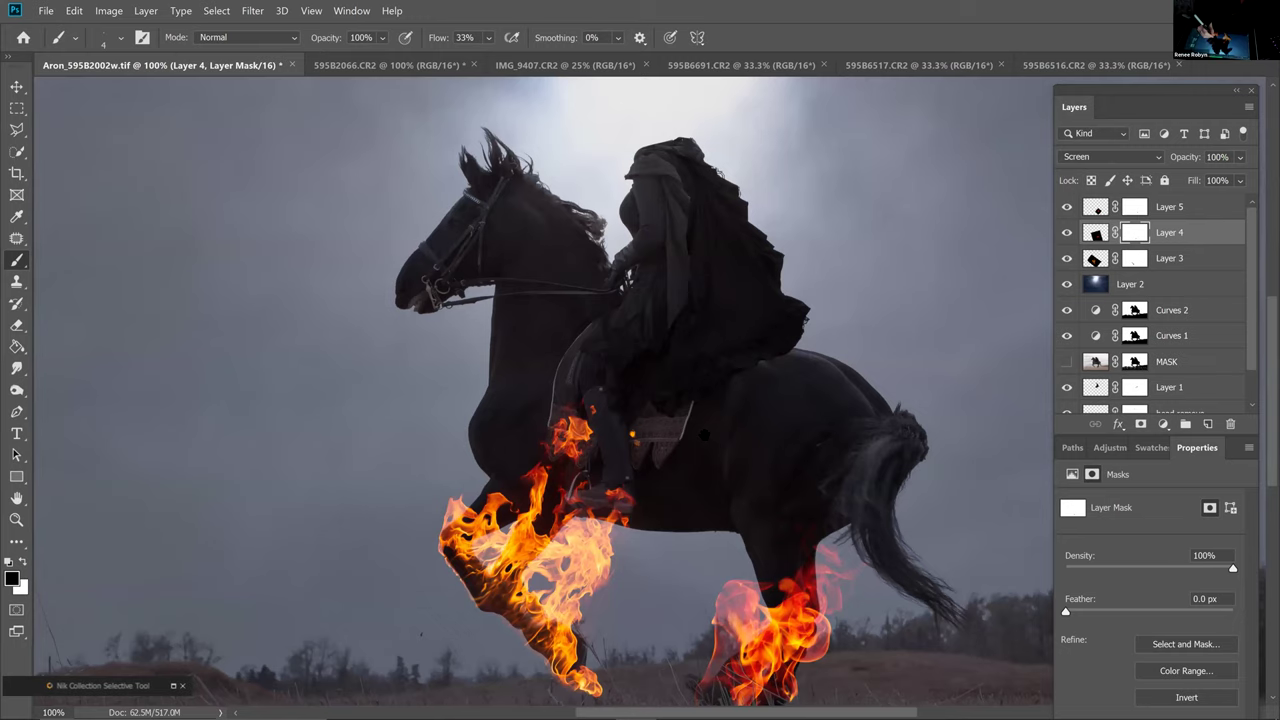
left_click_drag(640, 420, 579, 346)
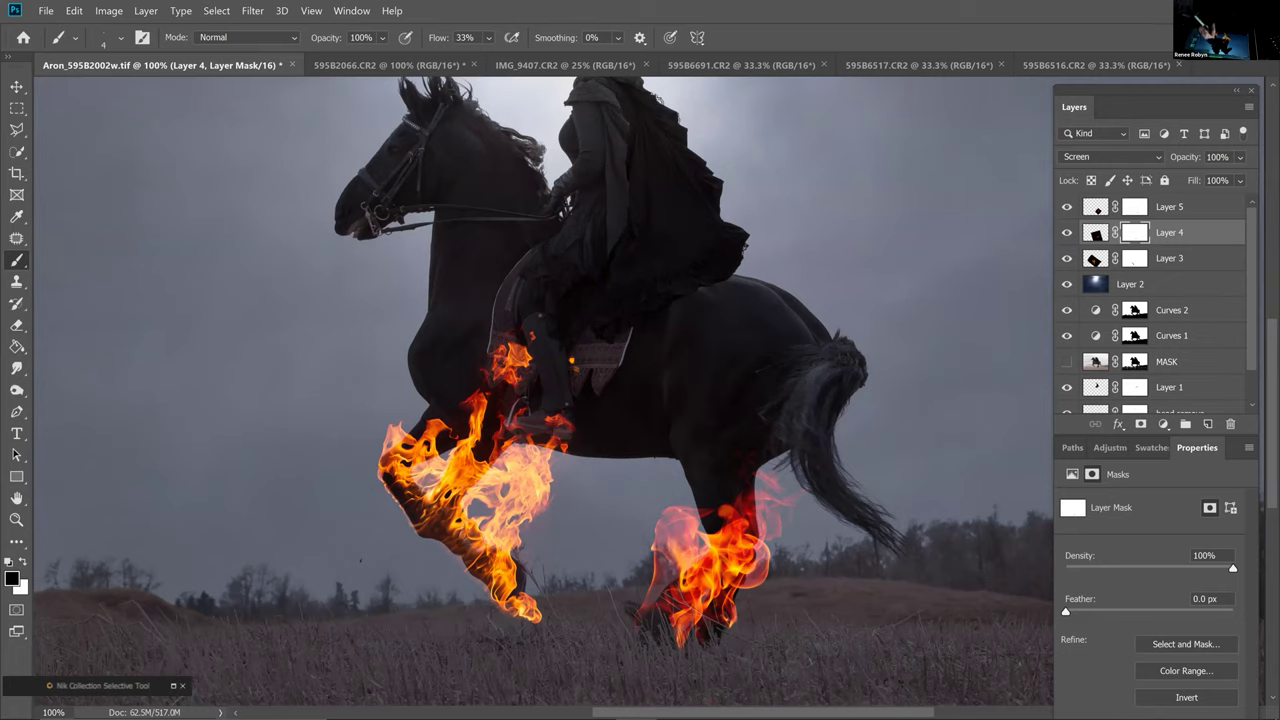
left_click_drag(626, 359, 540, 232)
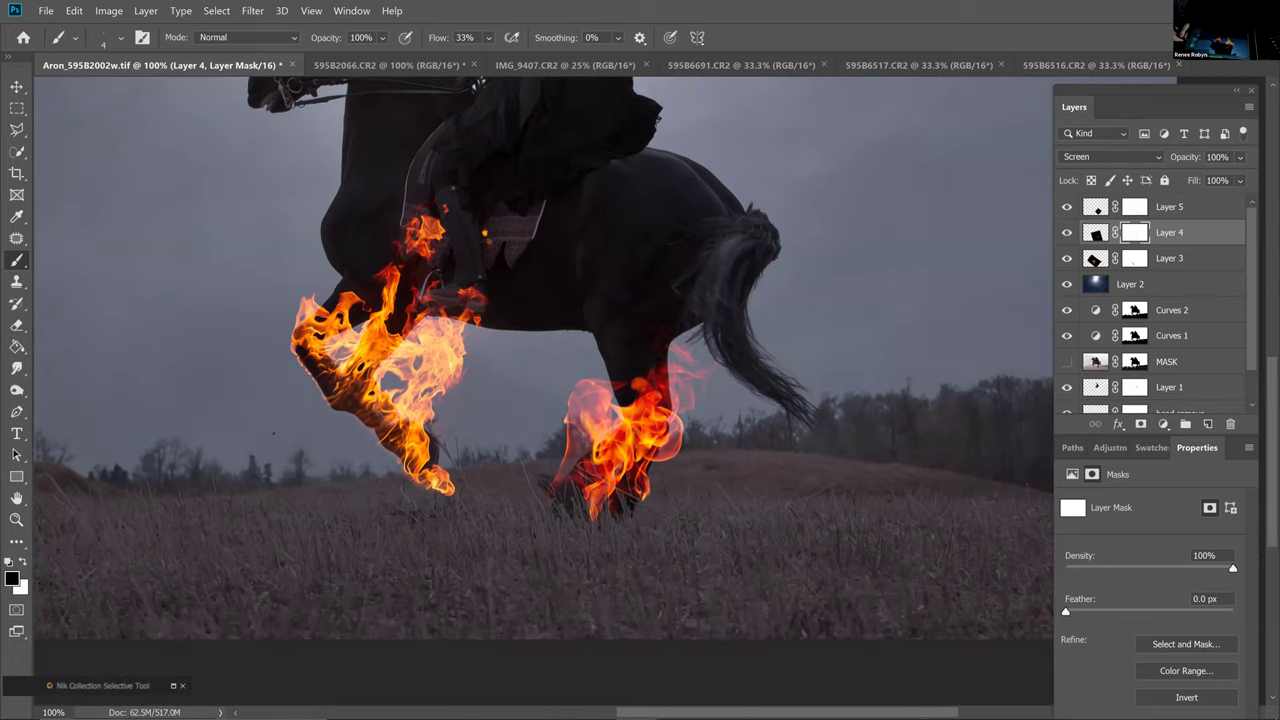
Create a new empty layer above Layer 5 and set its blend mode to Soft Light
left_click(1180, 212)
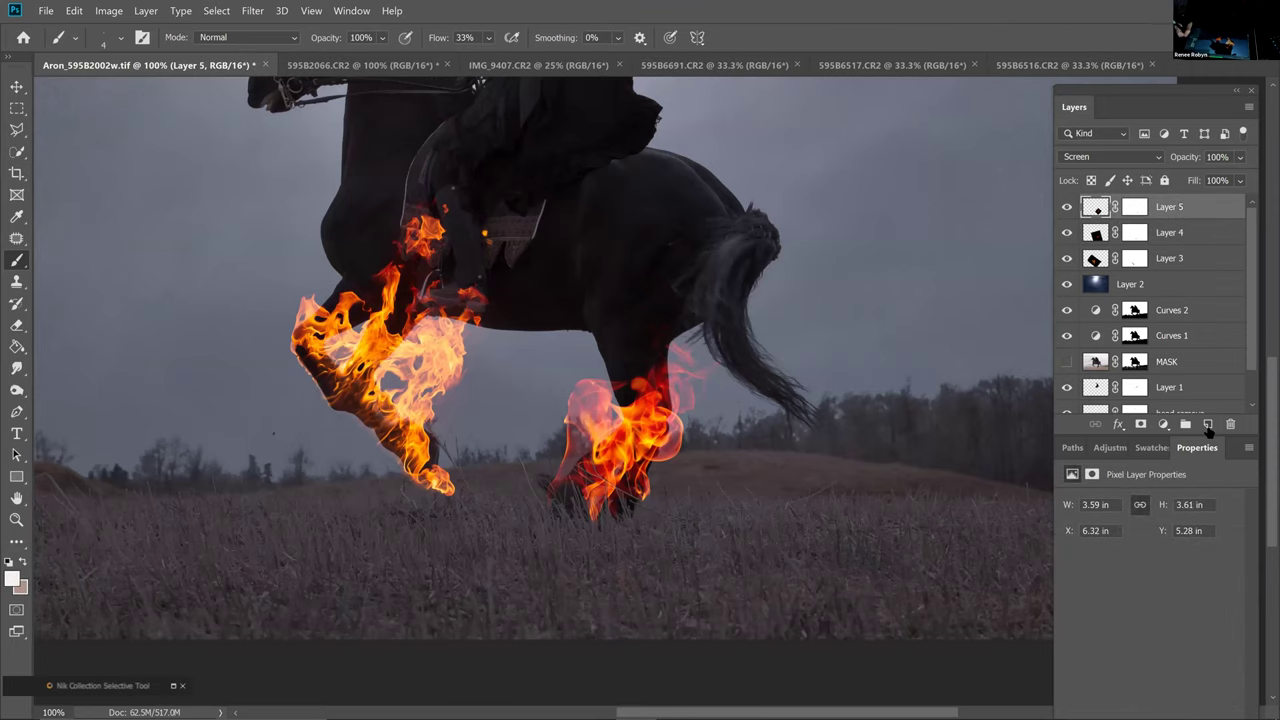
left_click(1208, 425)
left_click(1158, 158)
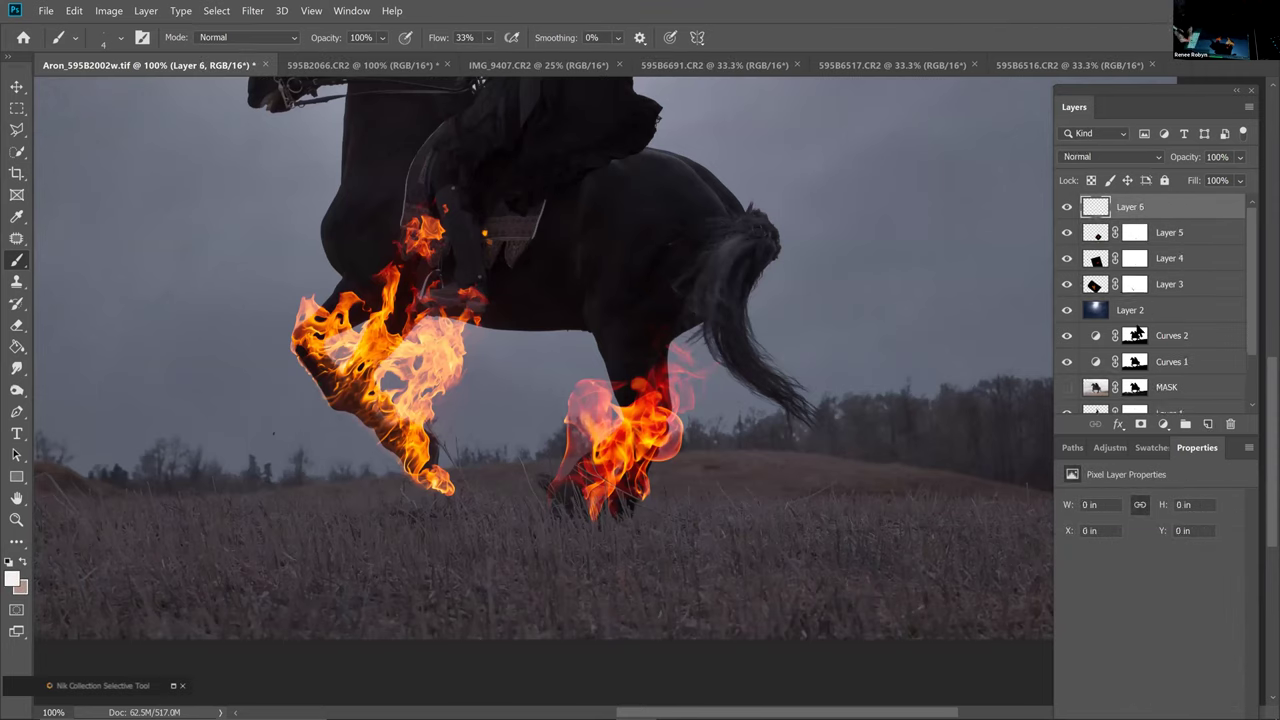
left_click(1128, 371)
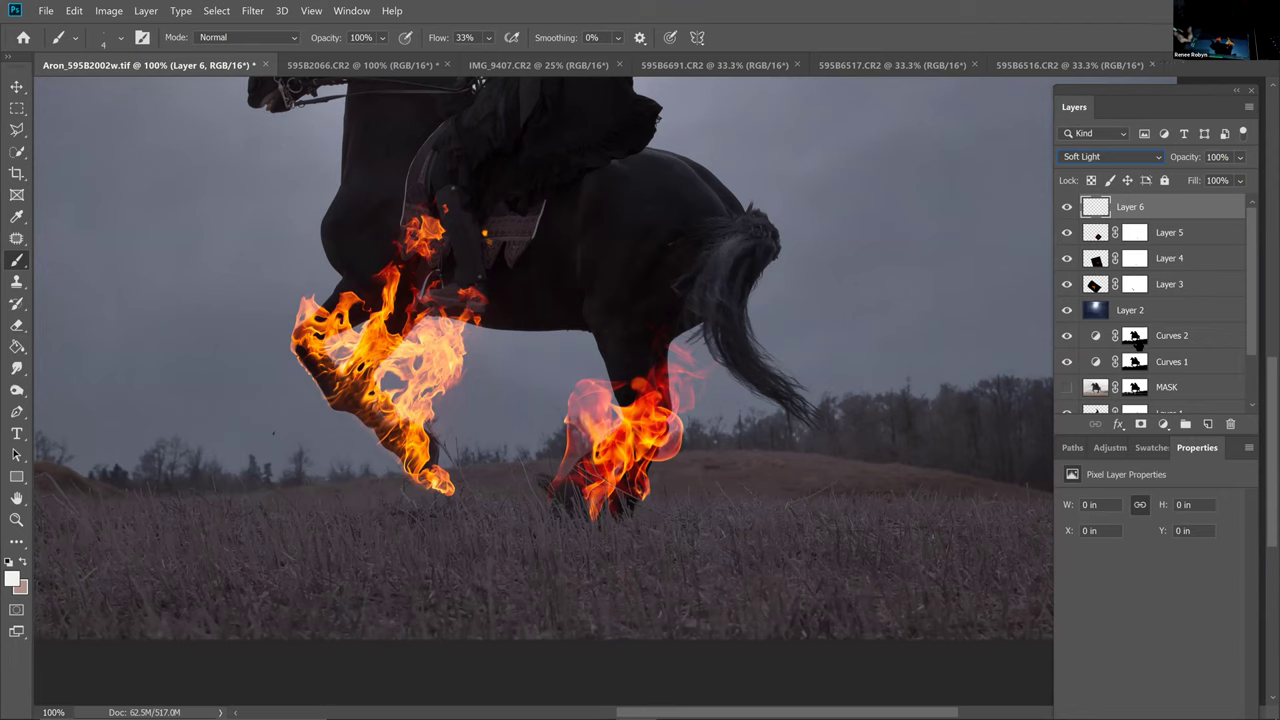
left_click(1136, 338)
left_click_drag(1136, 270, 1143, 211)
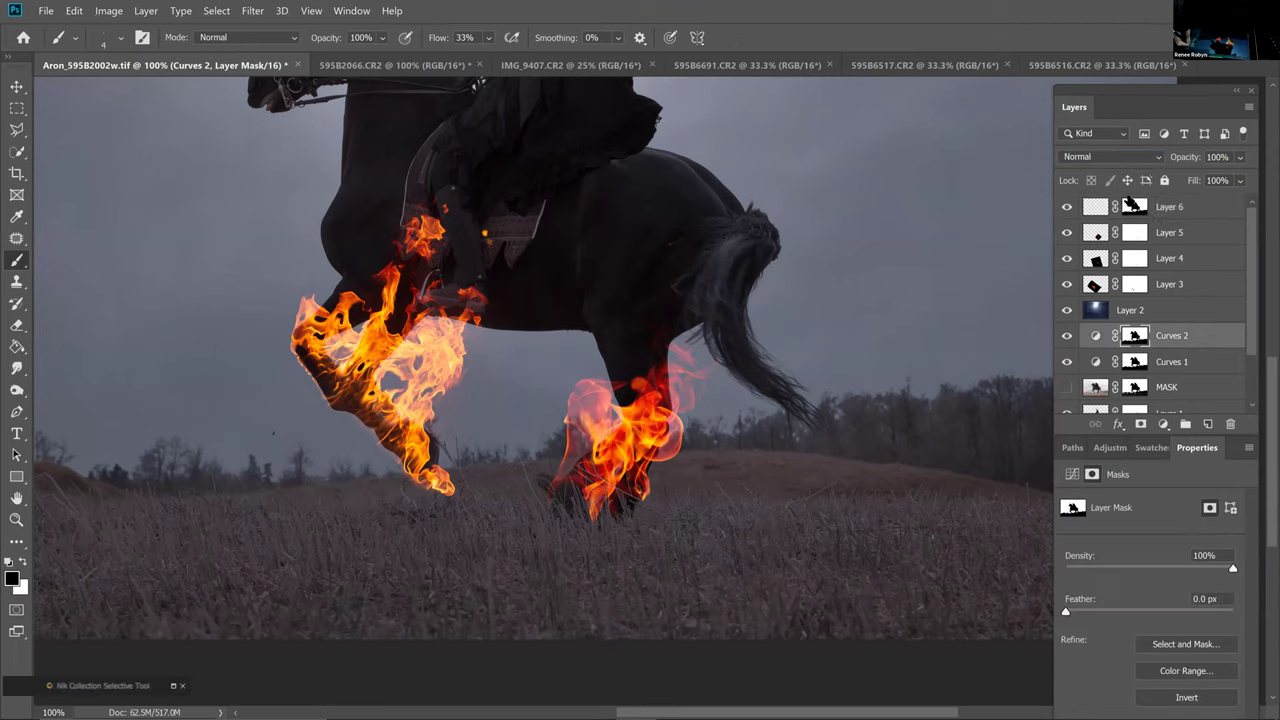
key("ctrl+z")
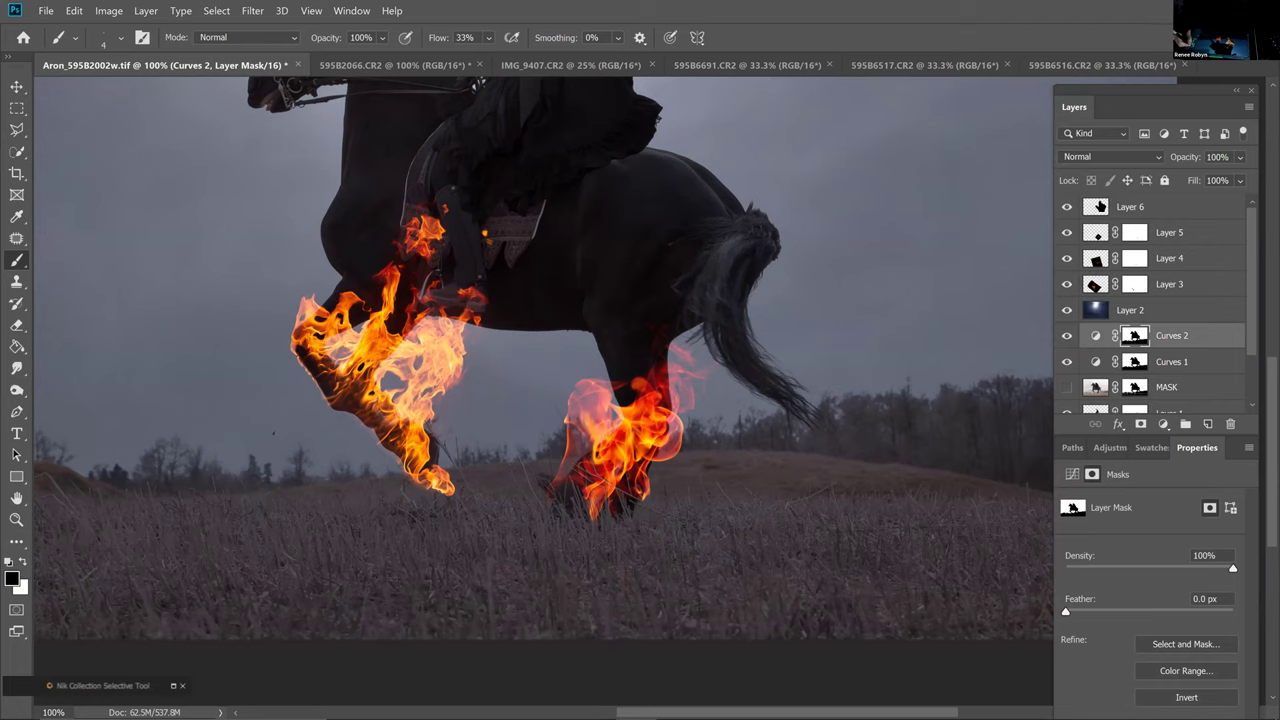
Paint a soft glow on Layer 6 over the grass beneath the horse with a 600 px brush and orange sampled from the hind-leg flames
left_click(1131, 206)
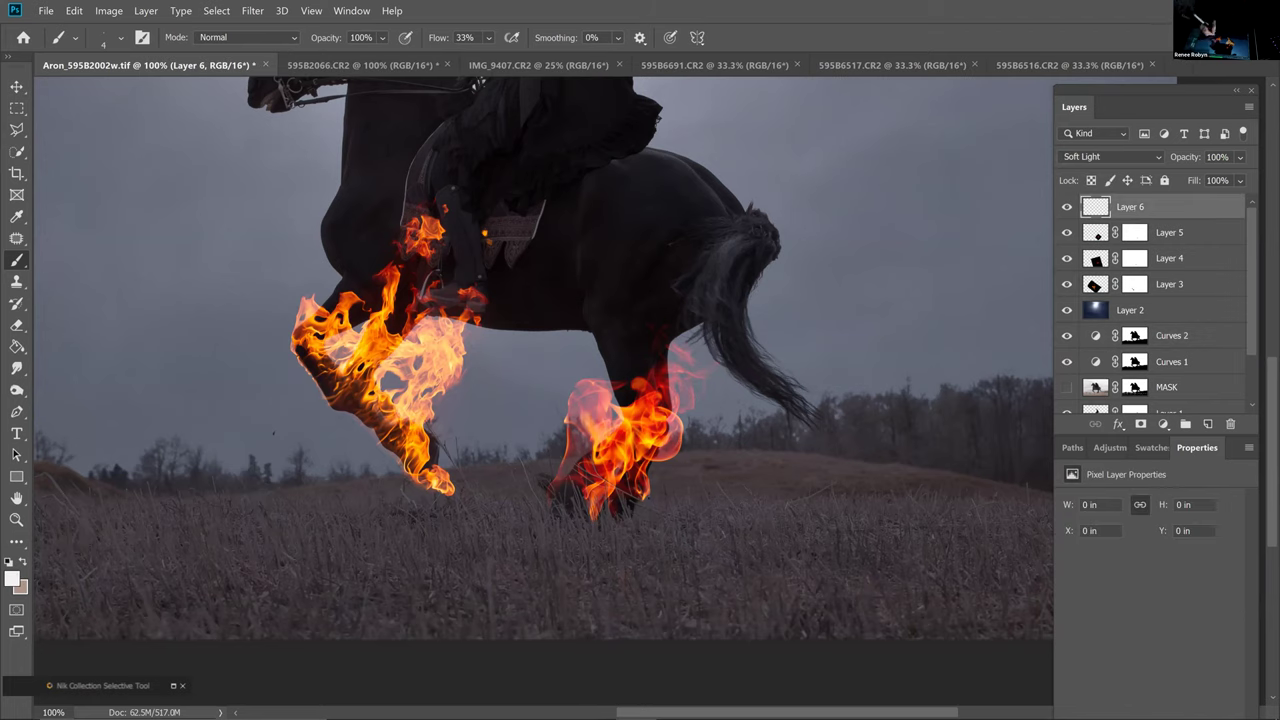
key("bracketright")
key("bracketright")
key("bracketright")
key("bracketright")
key("bracketright")
key("bracketright")
key("bracketright")
key("bracketright")
key("bracketright")
key("bracketleft")
key("bracketleft")
key("bracketleft")
key("bracketright")
key("bracketright")
key("bracketright")
key("bracketright")
key("bracketright")
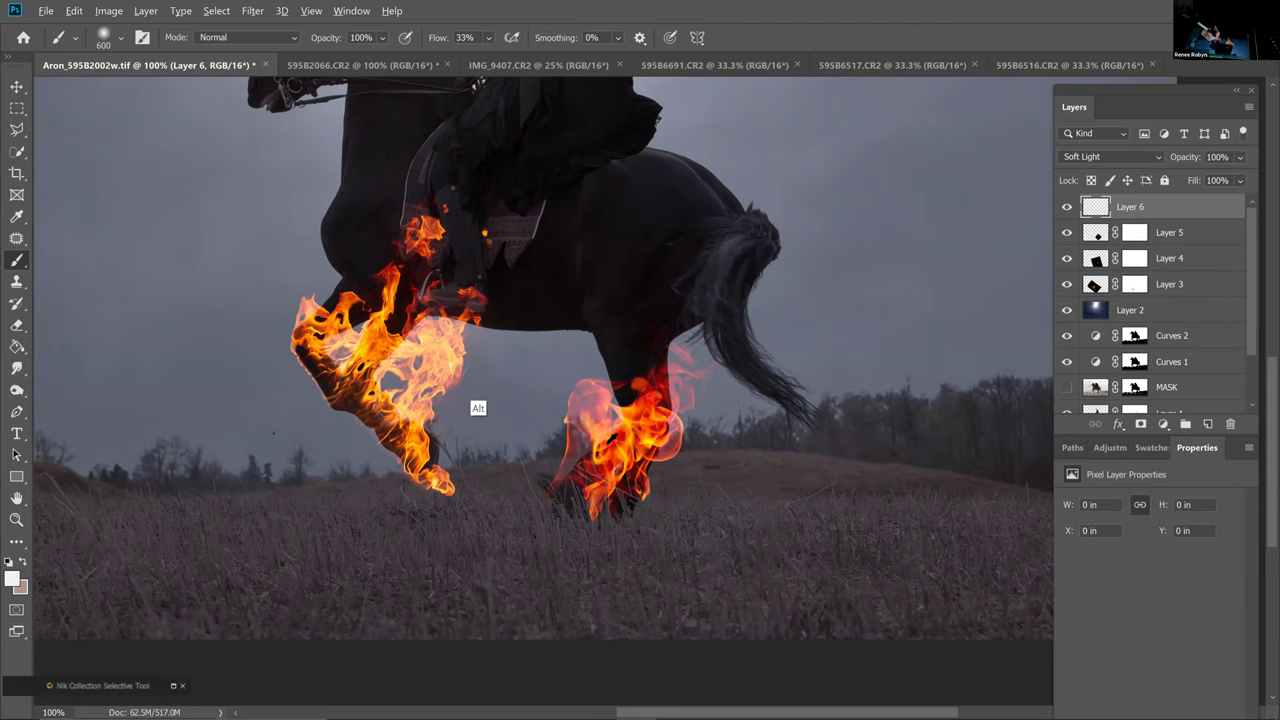
left_click(603, 430, "alt")
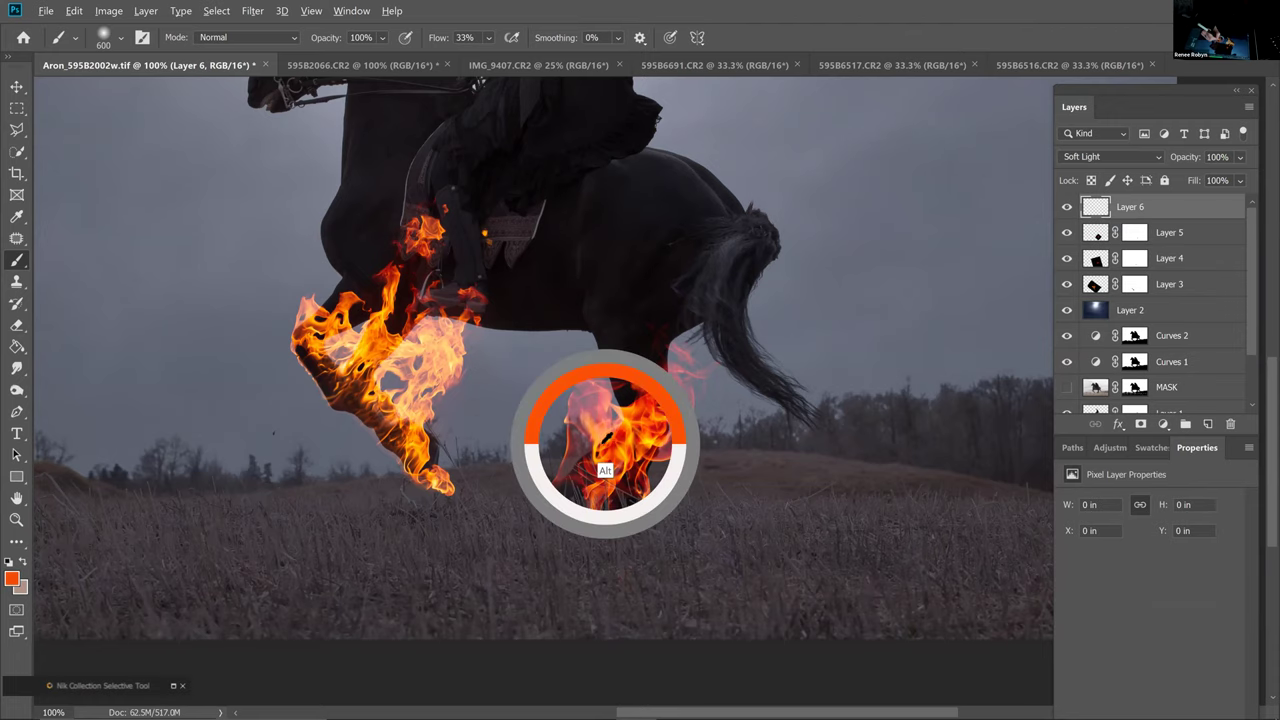
mouse_move(405, 503)
left_mouse_down()
mouse_move(691, 508)
mouse_move(402, 502)
mouse_move(350, 514)
mouse_move(710, 511)
mouse_move(565, 495)
left_mouse_up()
mouse_move(685, 515)
left_mouse_down()
mouse_move(355, 522)
mouse_move(649, 523)
left_mouse_up()
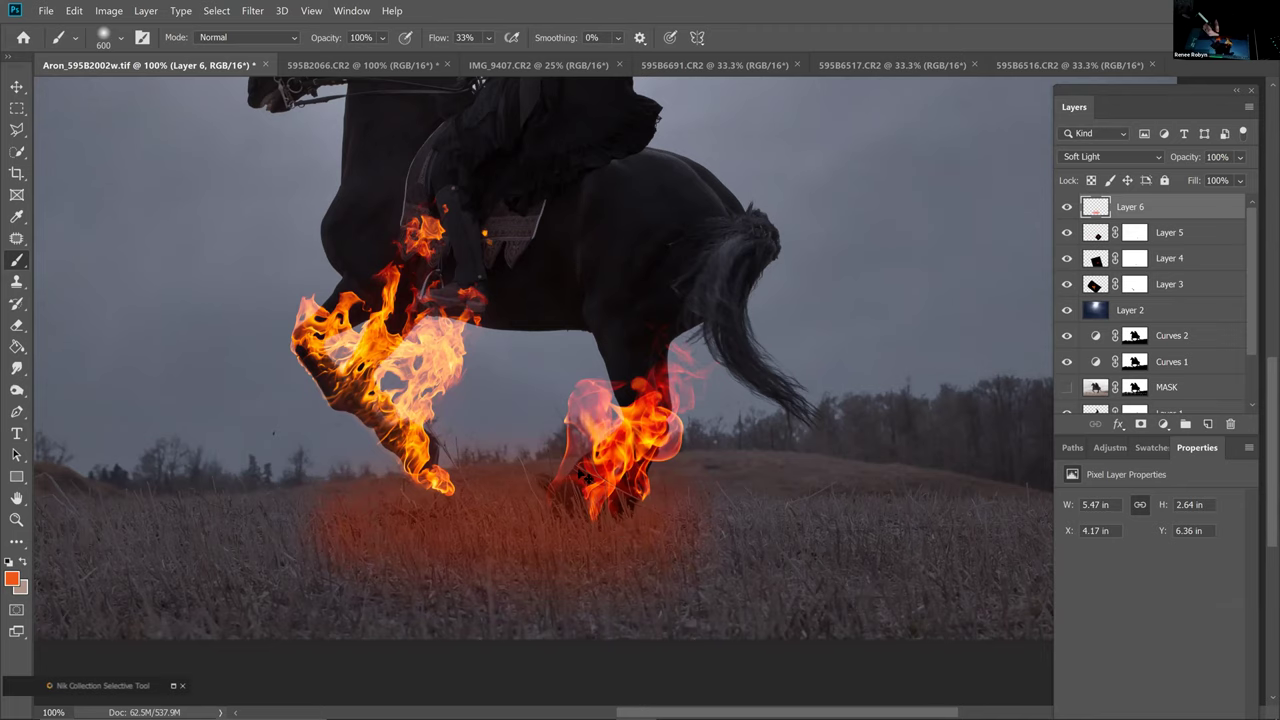
Reduce the brush size to 250 px
key("ctrl+minus")
key("[")
key("[")
key("[")
key("[")
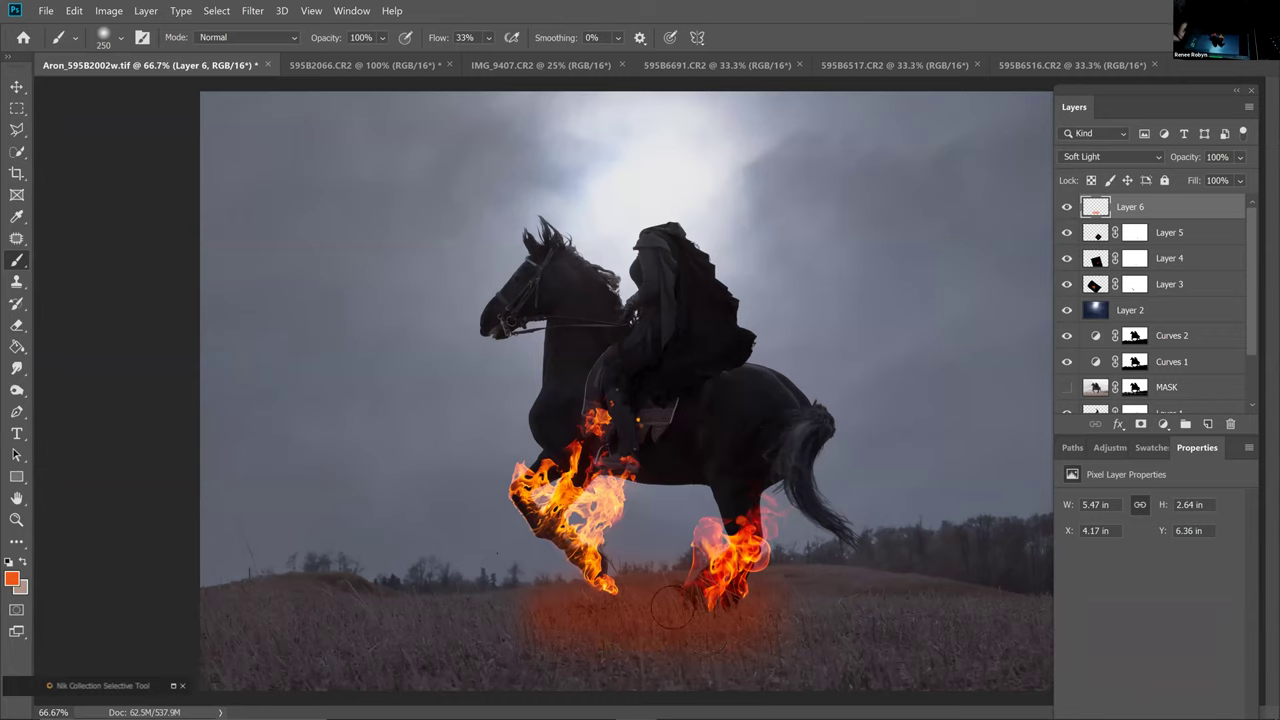
Check the base photo with the glow, flame, sky and curves layers hidden, and show those layers again
left_click(1066, 207)
left_click_drag(1066, 246, 1066, 362)
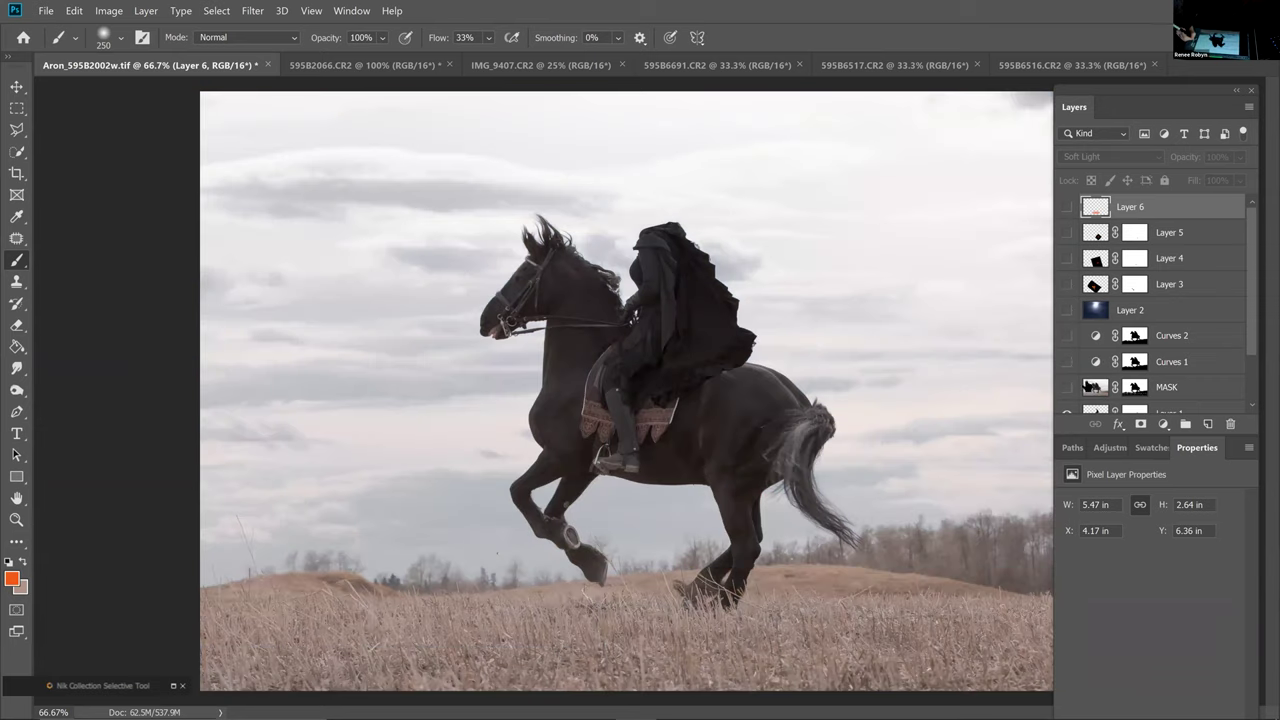
left_click(1095, 388)
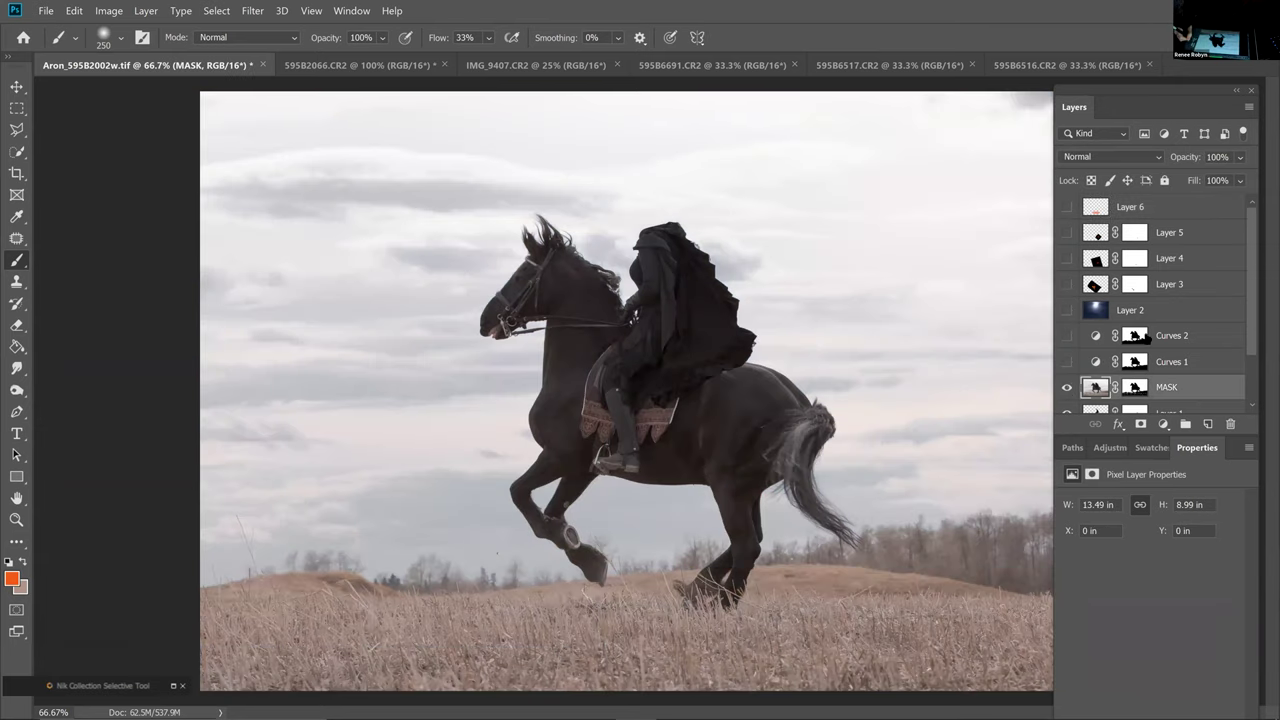
left_click_drag(1066, 362, 1066, 284)
left_click_drag(1067, 207, 1067, 258)
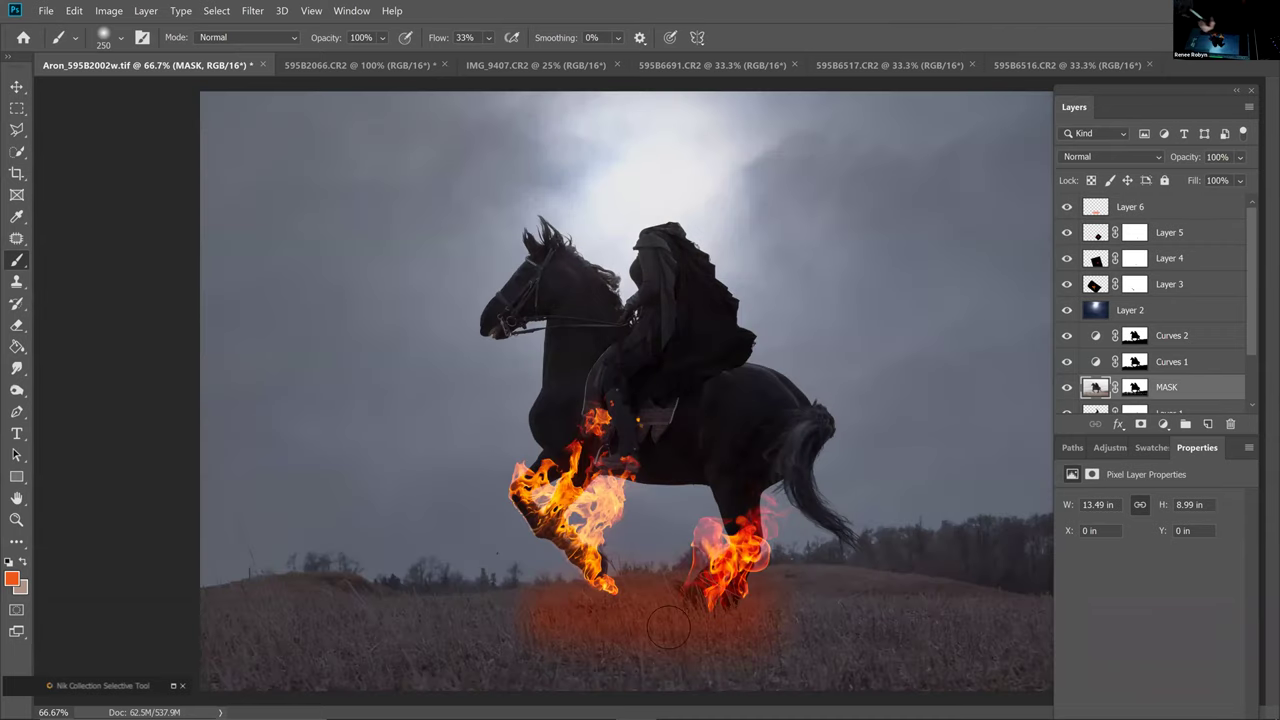
Hide the glow, flame and sky layers while keeping MASK, Curves 1 and Curves 2 visible
left_click(1178, 204)
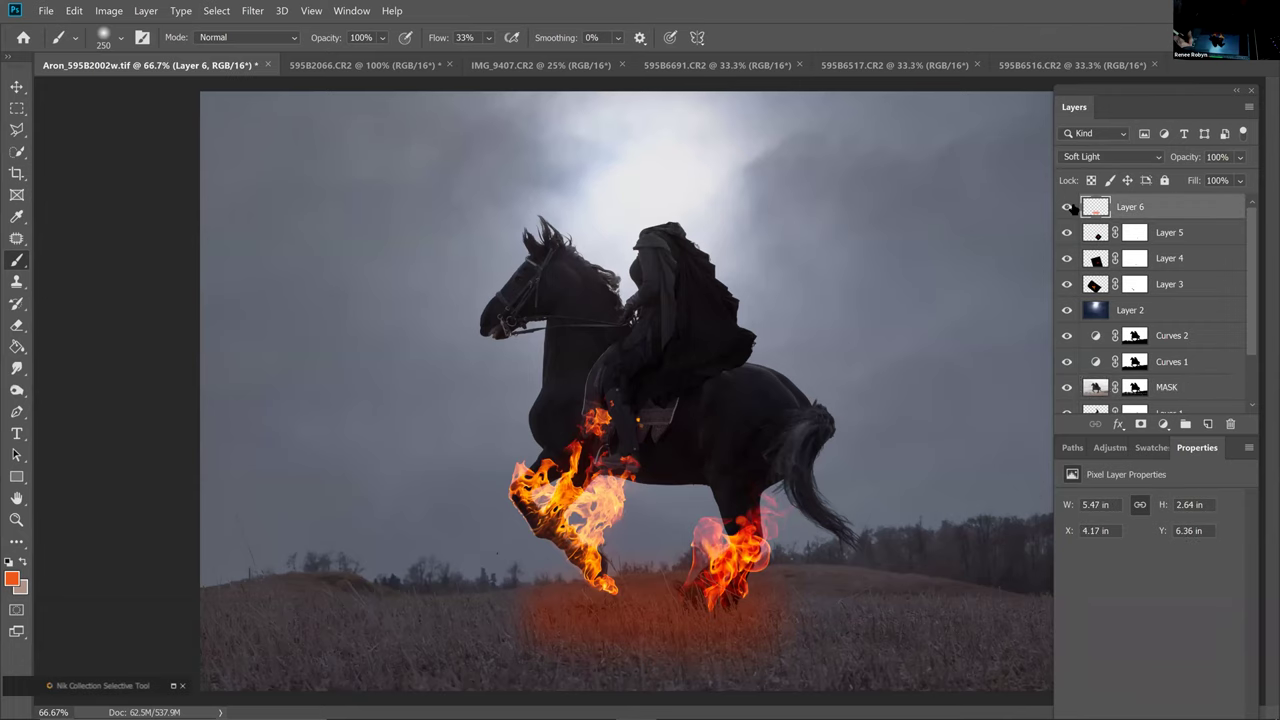
left_click_drag(1067, 207, 1067, 398)
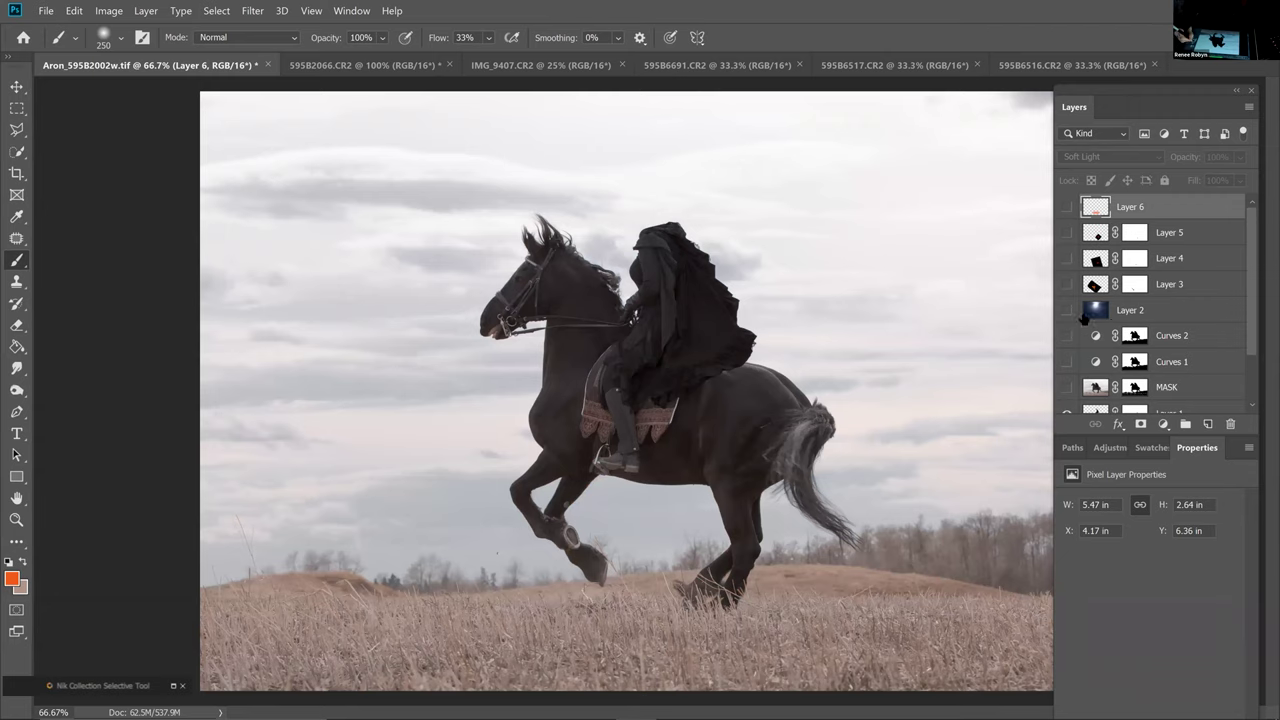
scroll(1080, 322, "down", 2)
left_click_drag(1067, 298, 1067, 272)
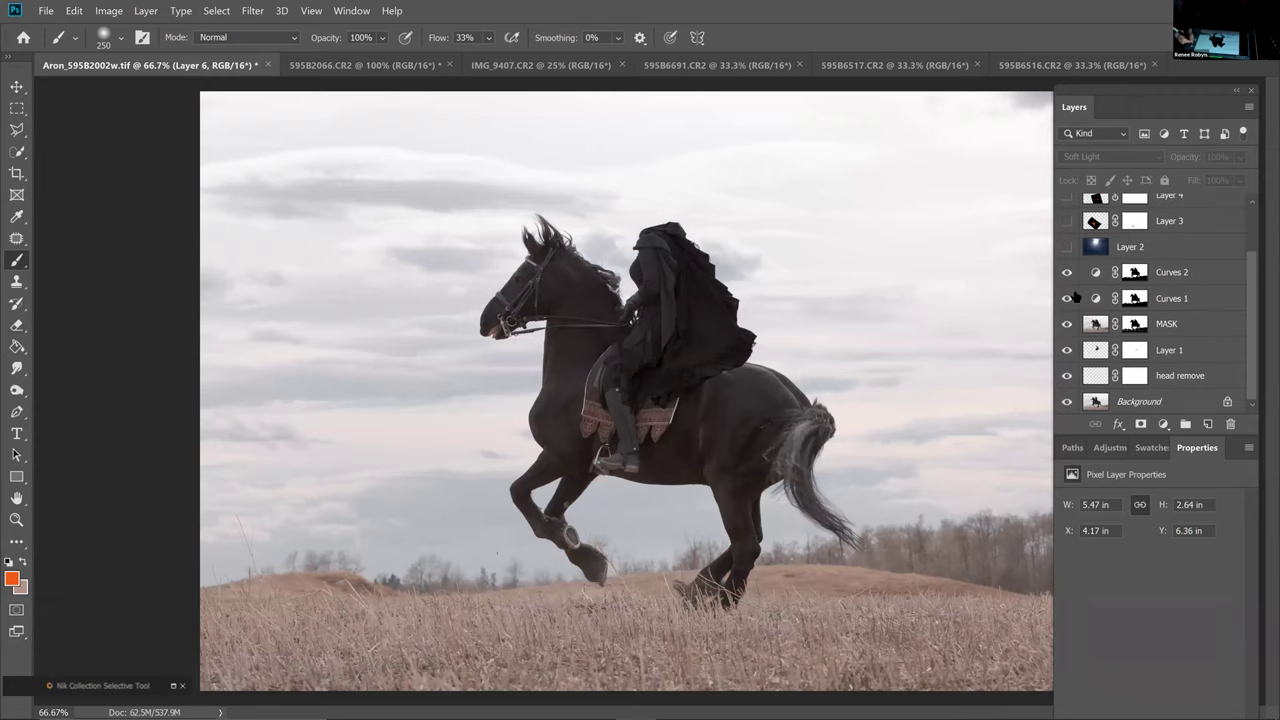
Stamp all visible layers into a new layer directly above Curves 2
left_click(1178, 281)
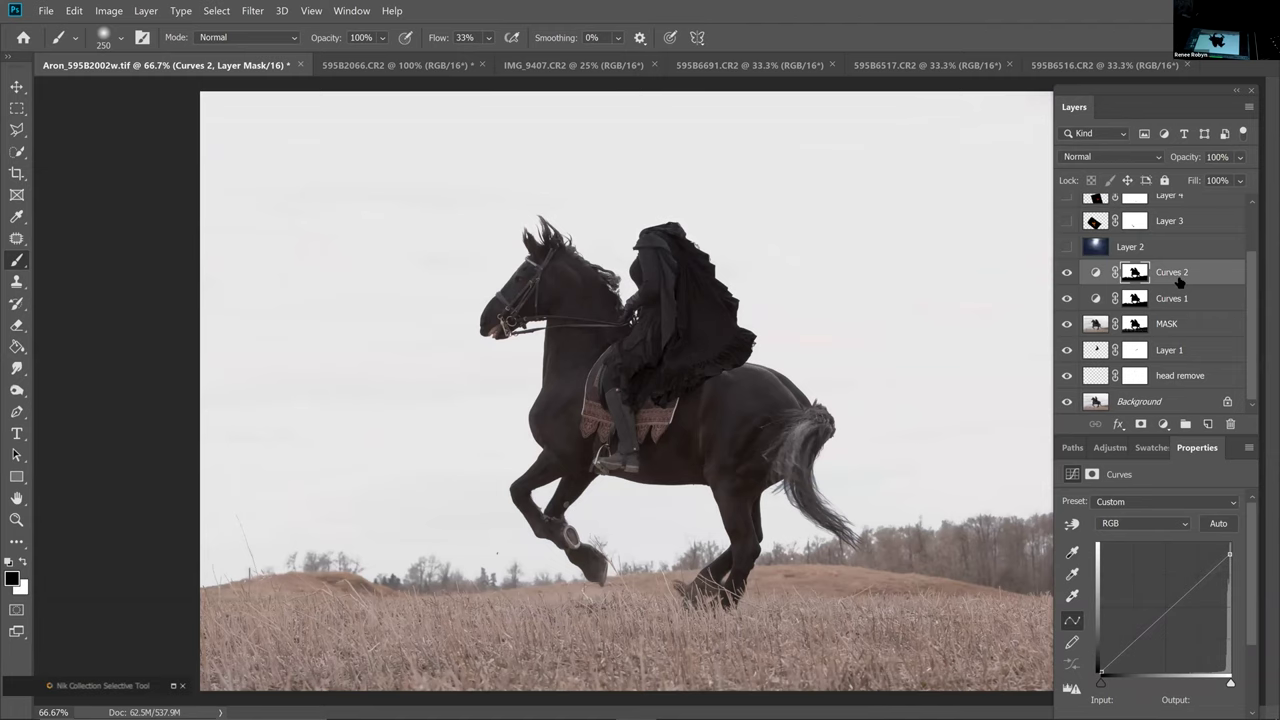
key("ctrl+shift+alt+n")
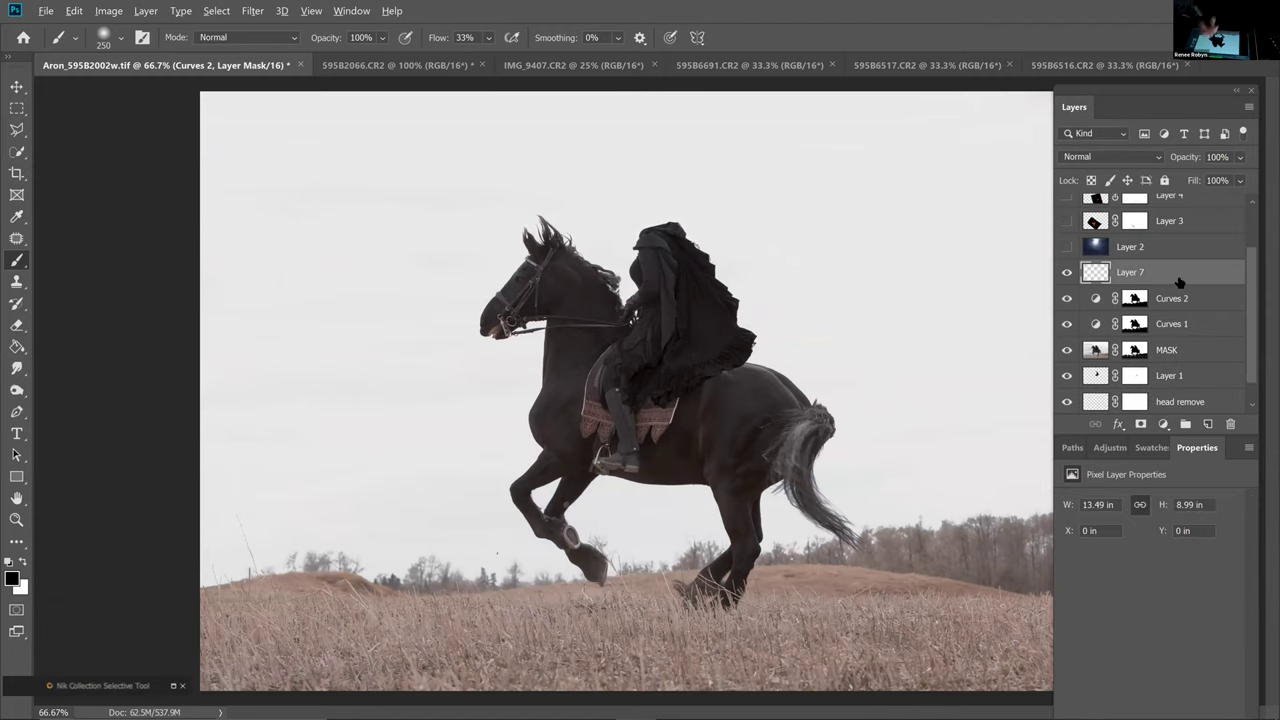
key("ctrl+shift+alt+e")
Select the grass tones of the merged layer with Color Range at a fuzziness of 23
left_click(216, 11)
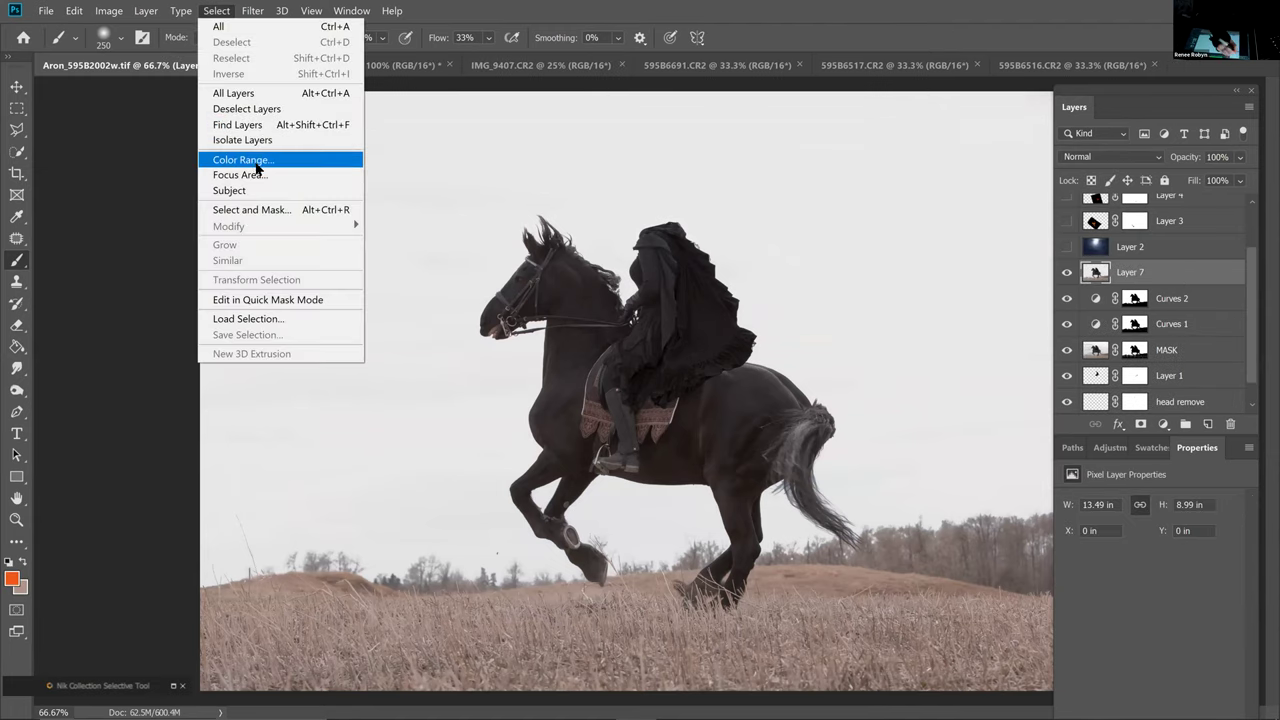
left_click(256, 168)
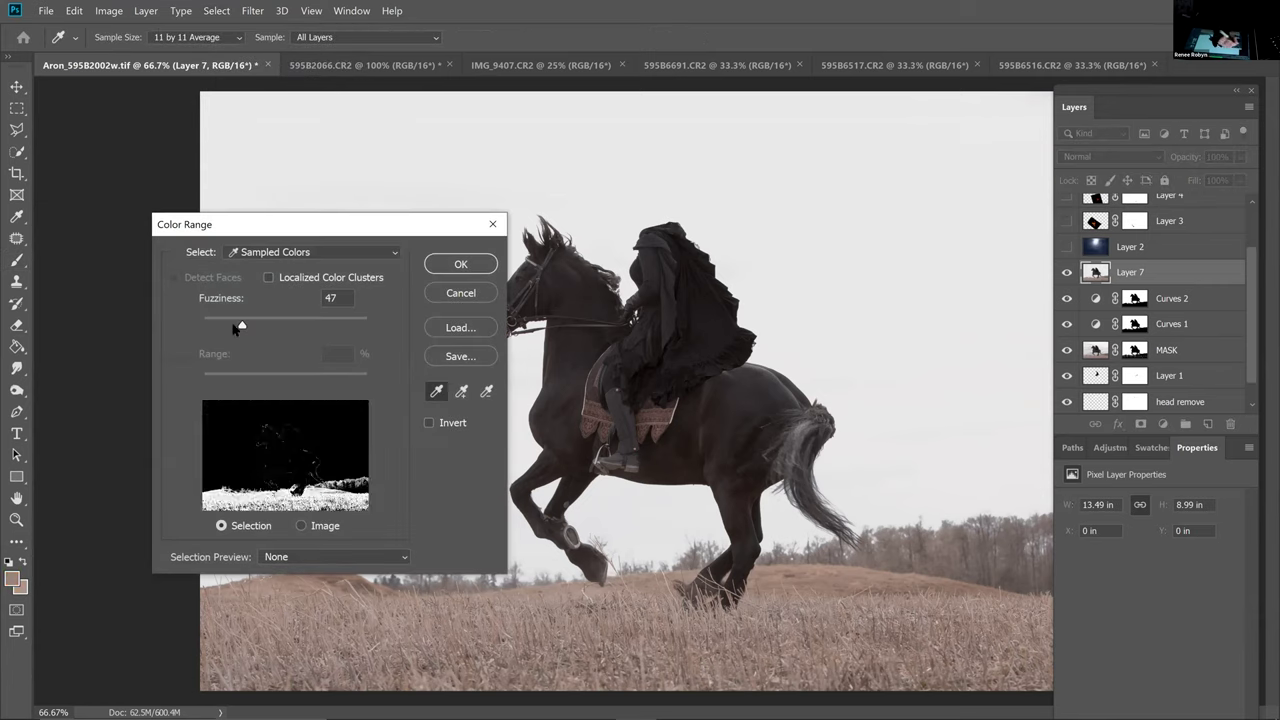
left_click(224, 324)
left_click_drag(224, 326, 223, 326)
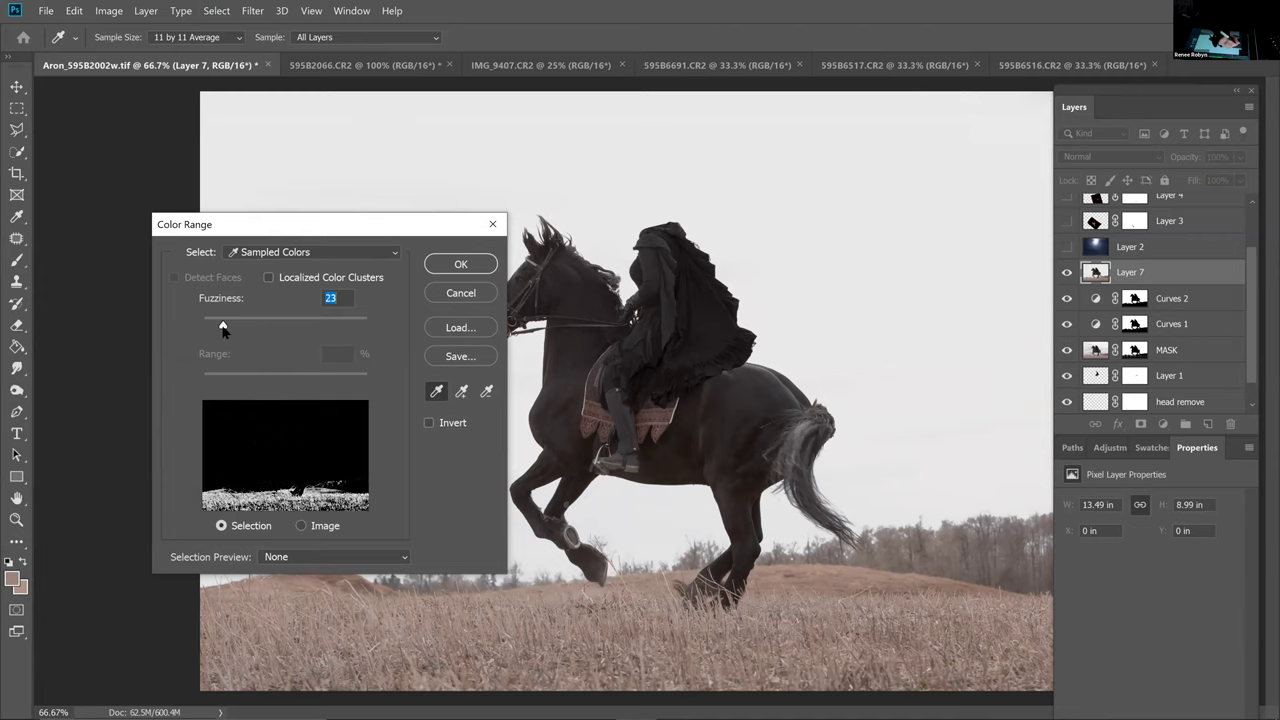
left_click(460, 264)
key("b")
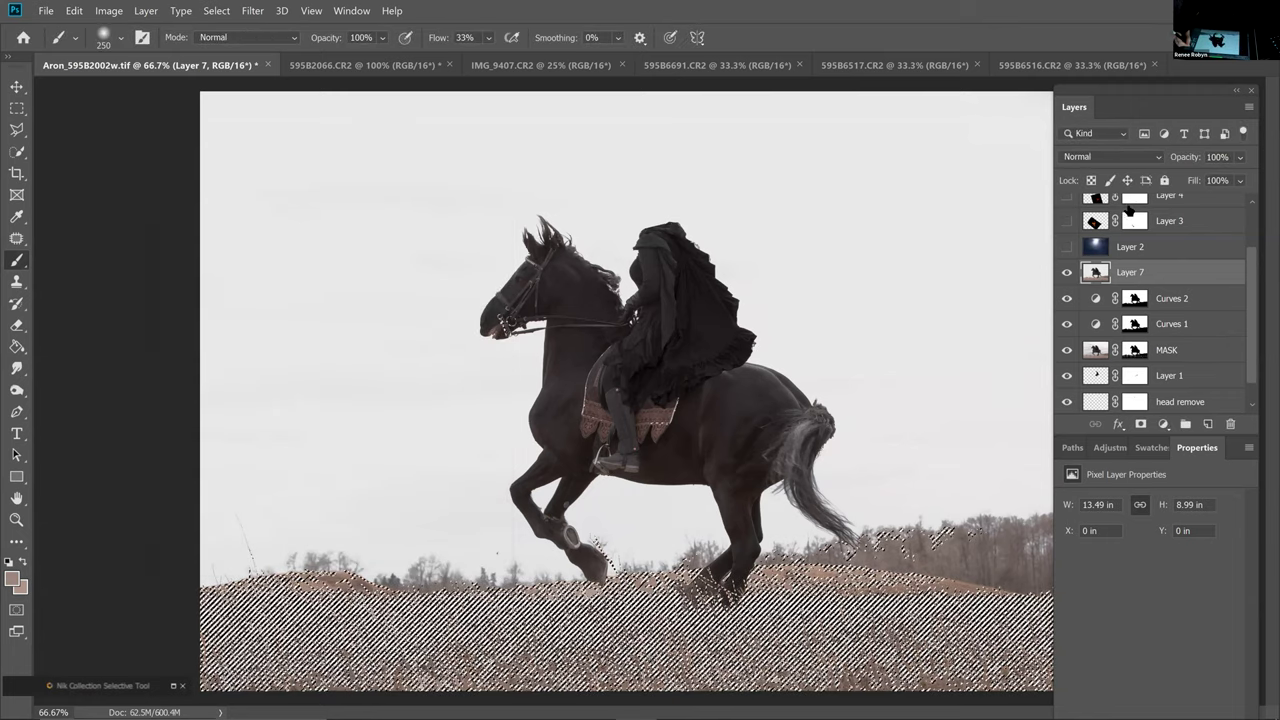
Add a mask from the grass selection to the orange glow layer, with the glow and flame layers shown and the merged layer hidden
left_click(1141, 425)
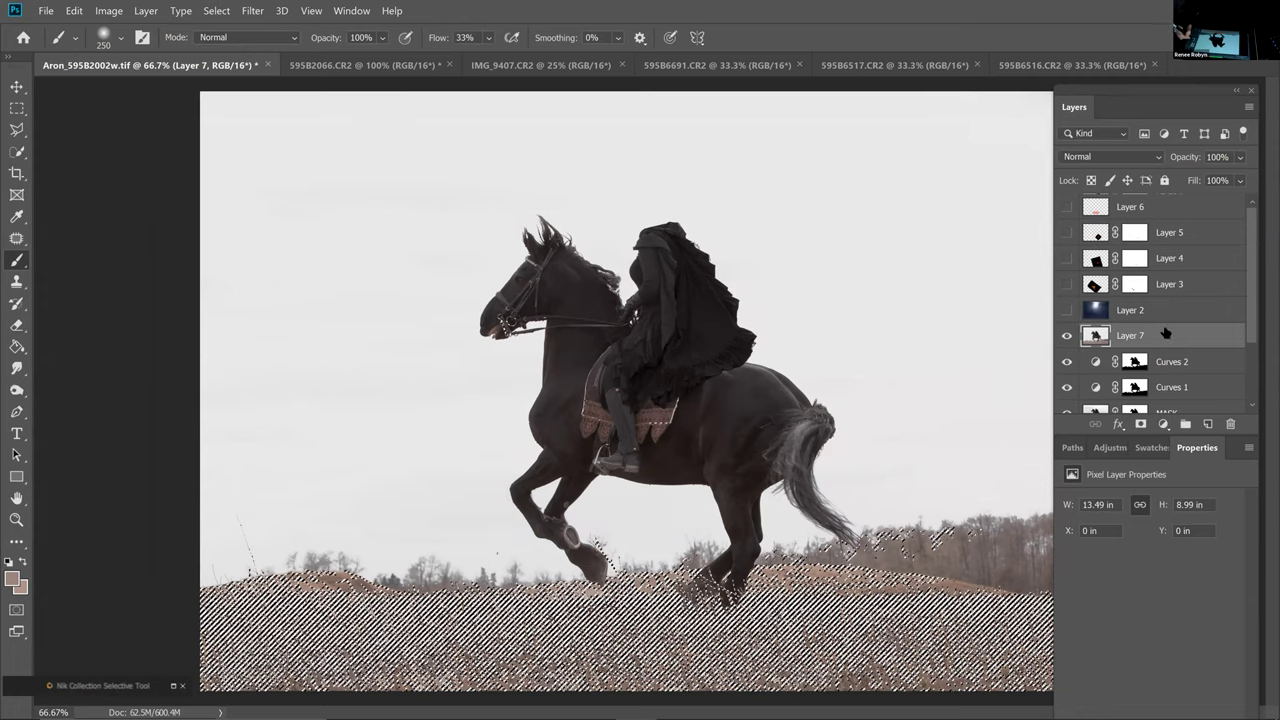
left_click(1066, 207)
left_click(1096, 207)
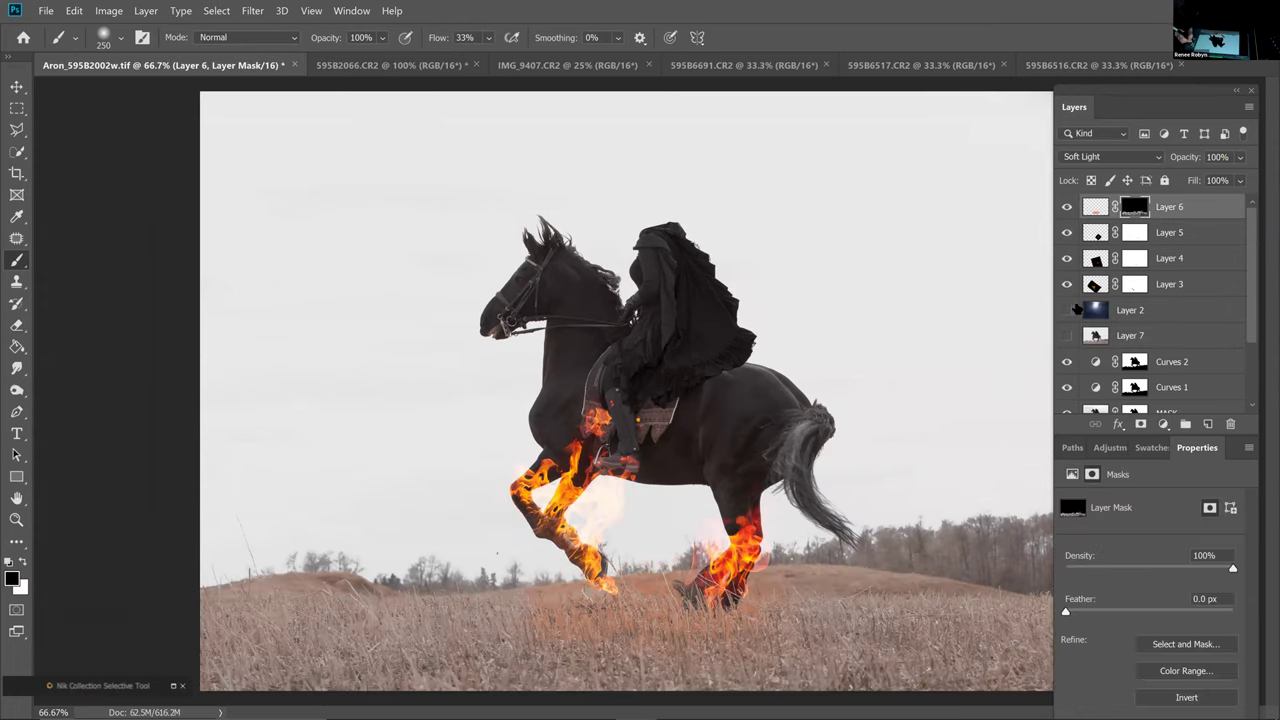
Show the moonlit sky layer, Layer 2, above the merged horseman layer
left_click(1067, 310)
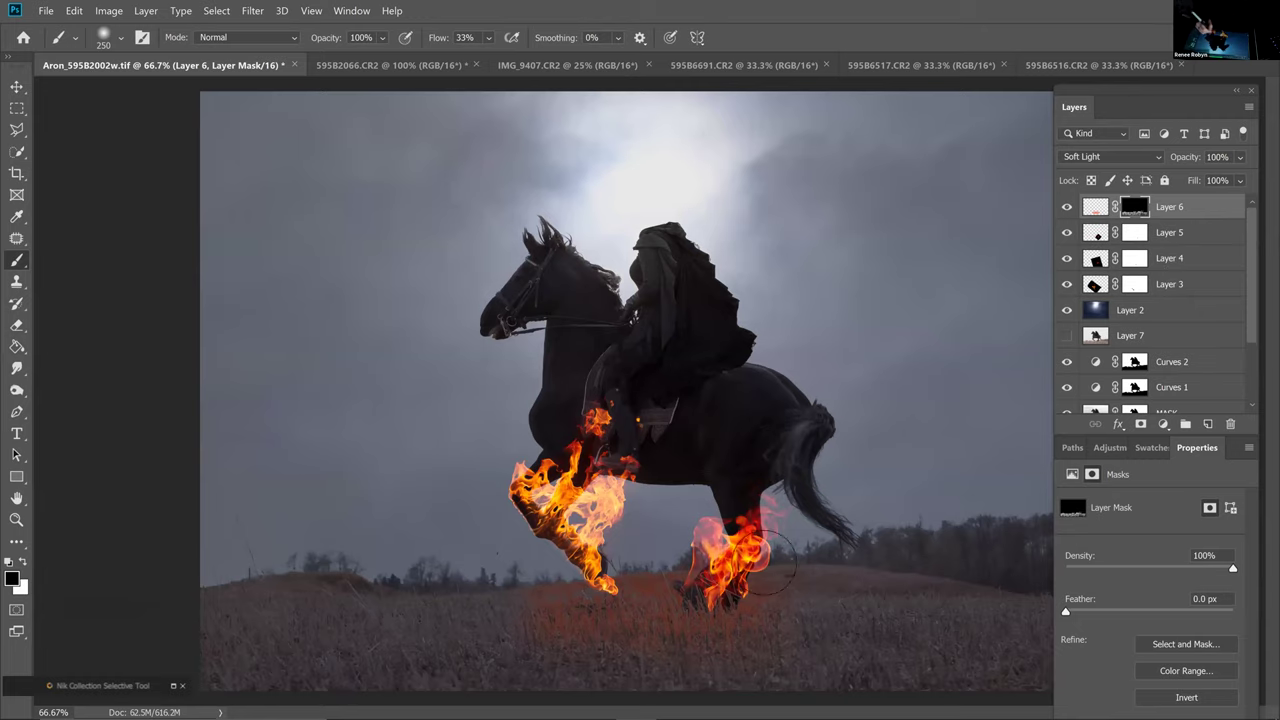
key("ctrl+plus")
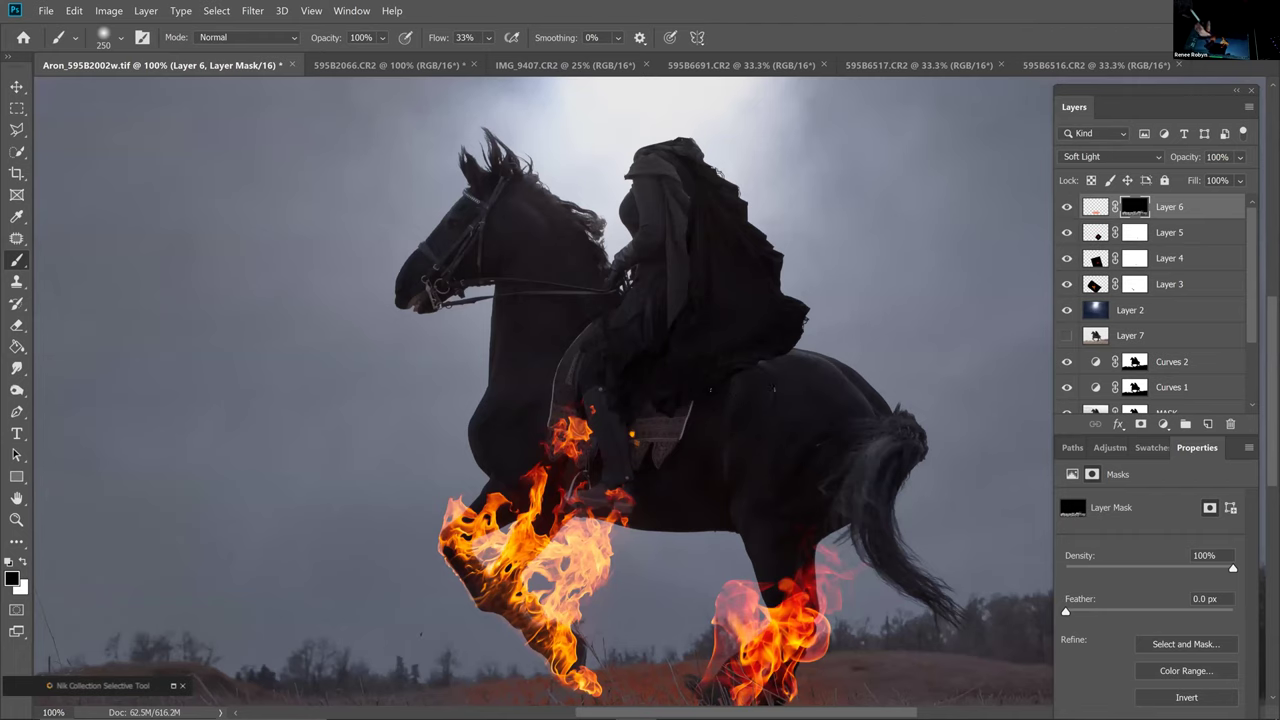
left_click_drag(760, 404, 742, 394)
scroll(742, 395, "down", 3)
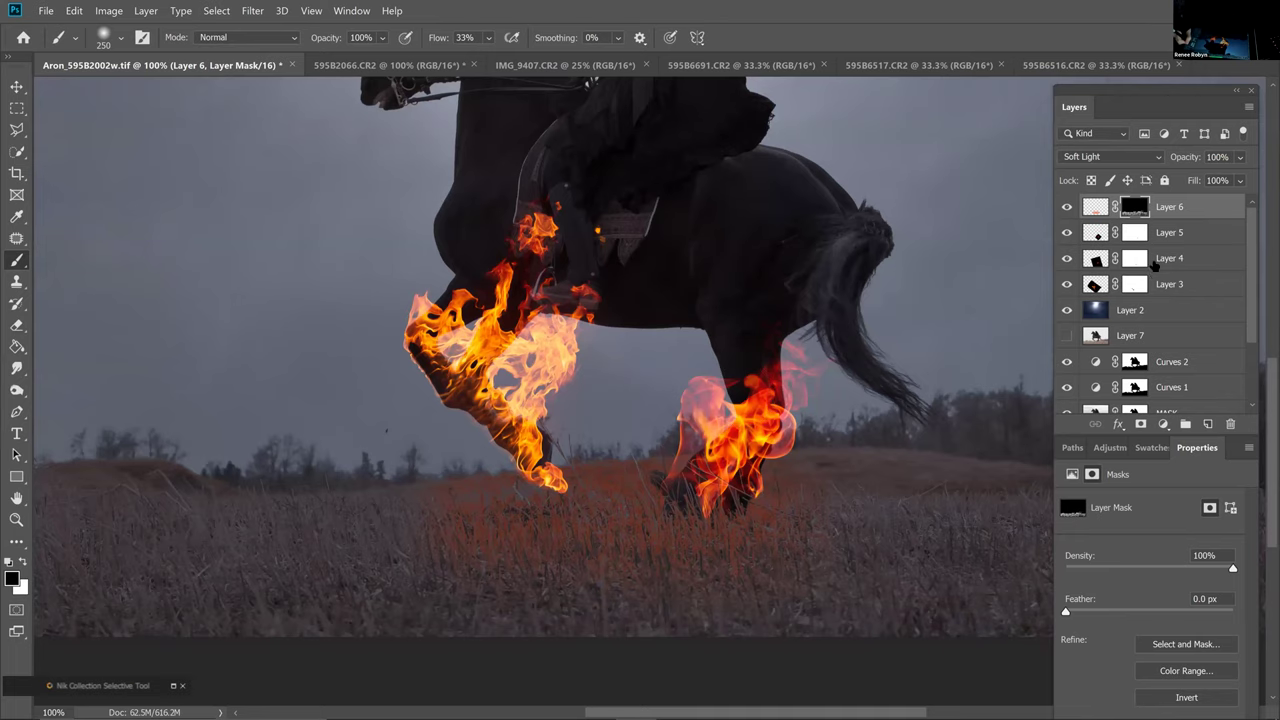
Try Color Dodge on the front-leg flames in Layer 3, keeping Screen as the blend mode
left_click(1160, 284)
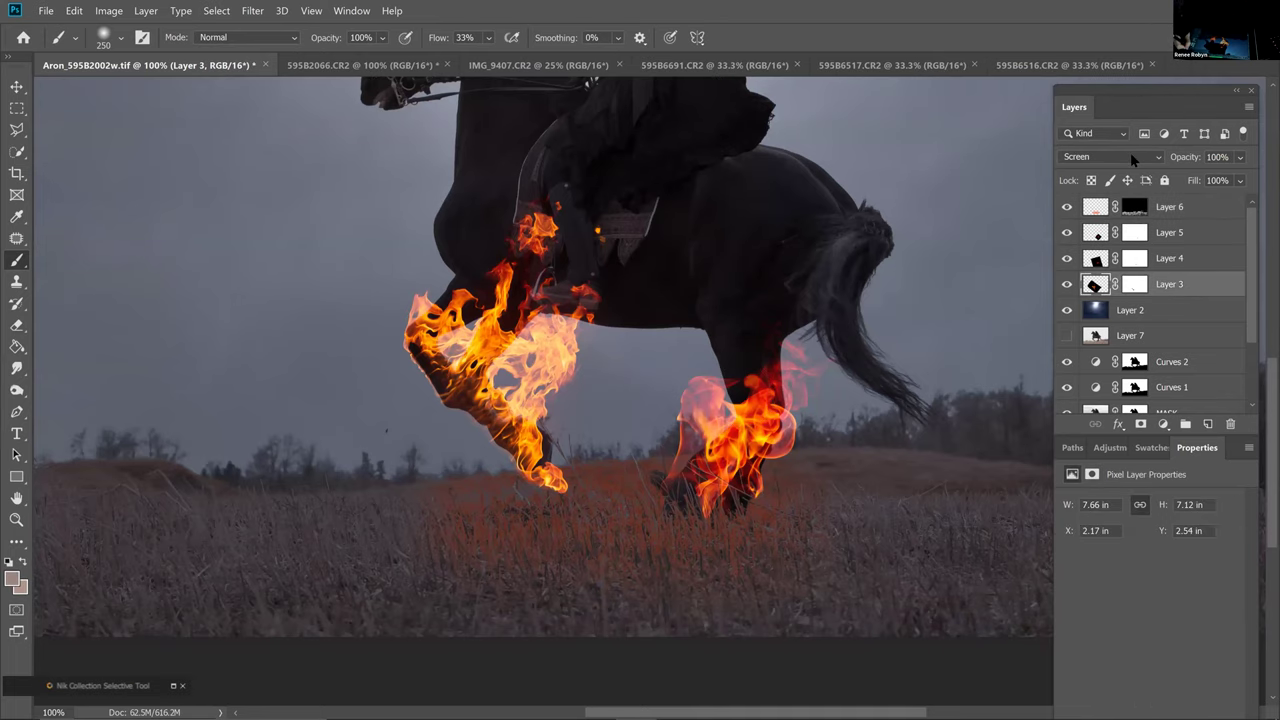
left_click(1128, 156)
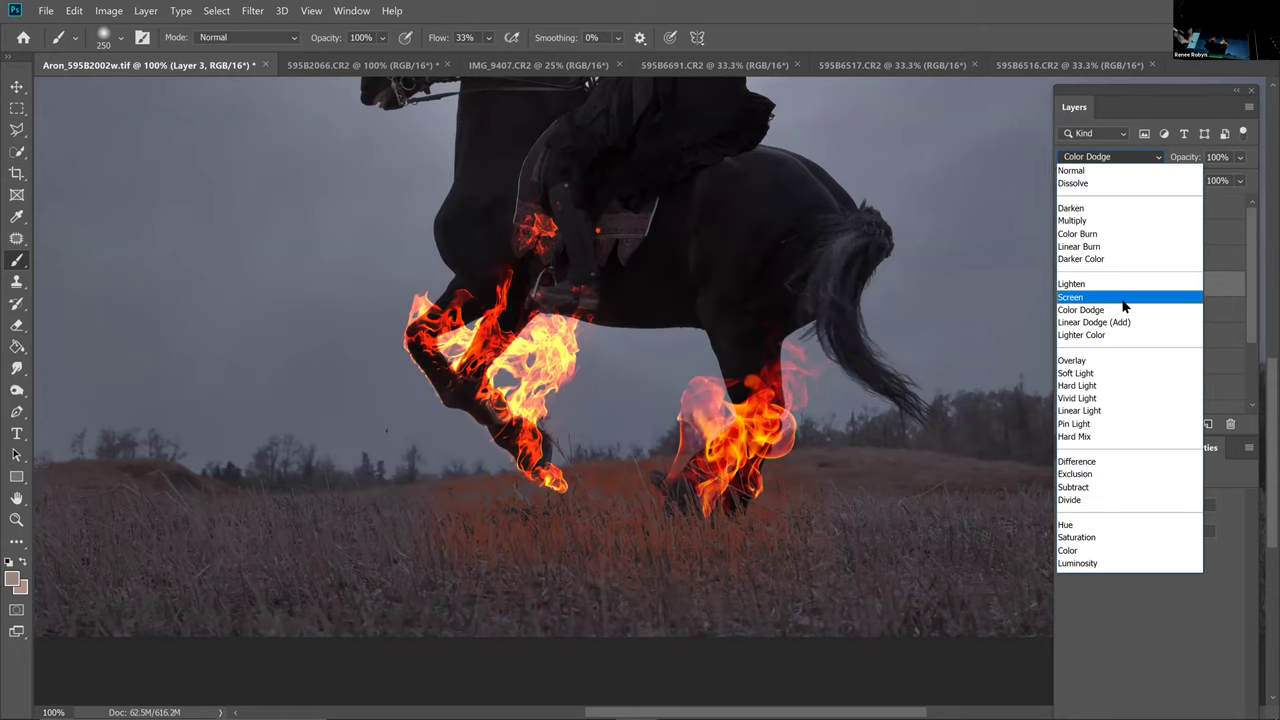
left_click(1125, 297)
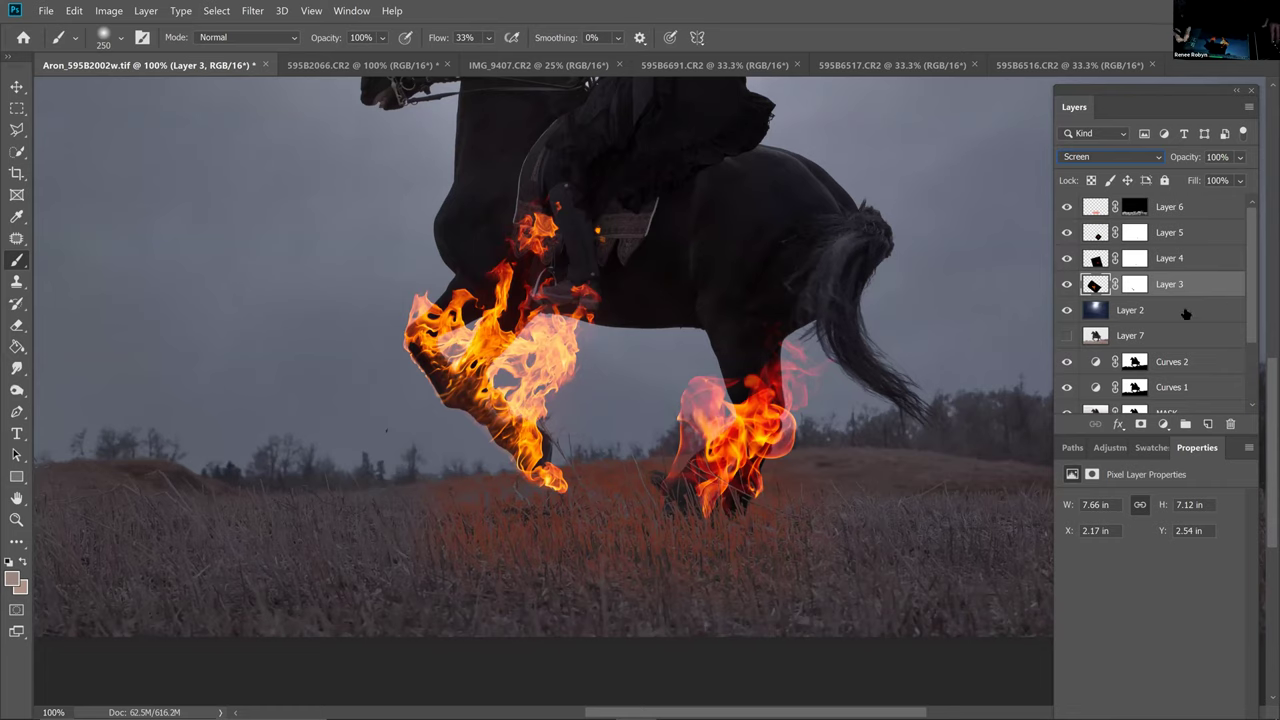
Paint black on Layer 6's mask with a soft brush reduced to 45 px, removing the orange glow from the distant hills behind the hooves
left_click(1160, 212)
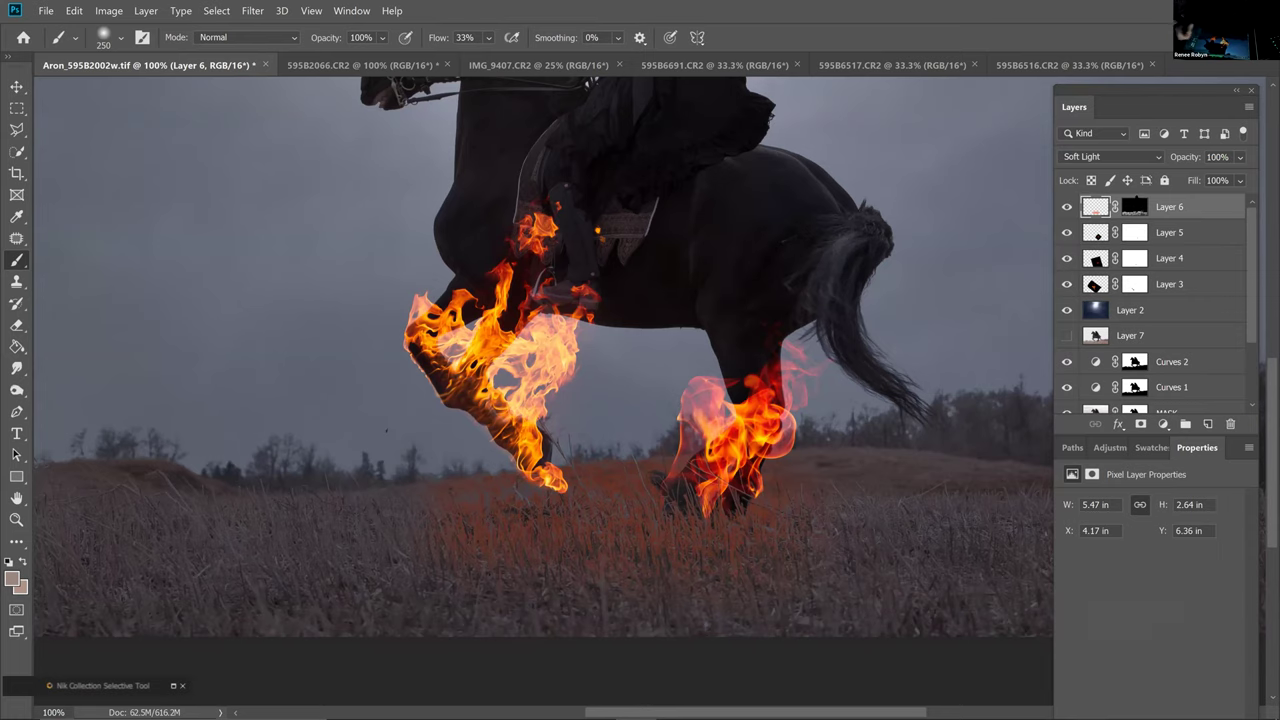
key("ctrl+plus")
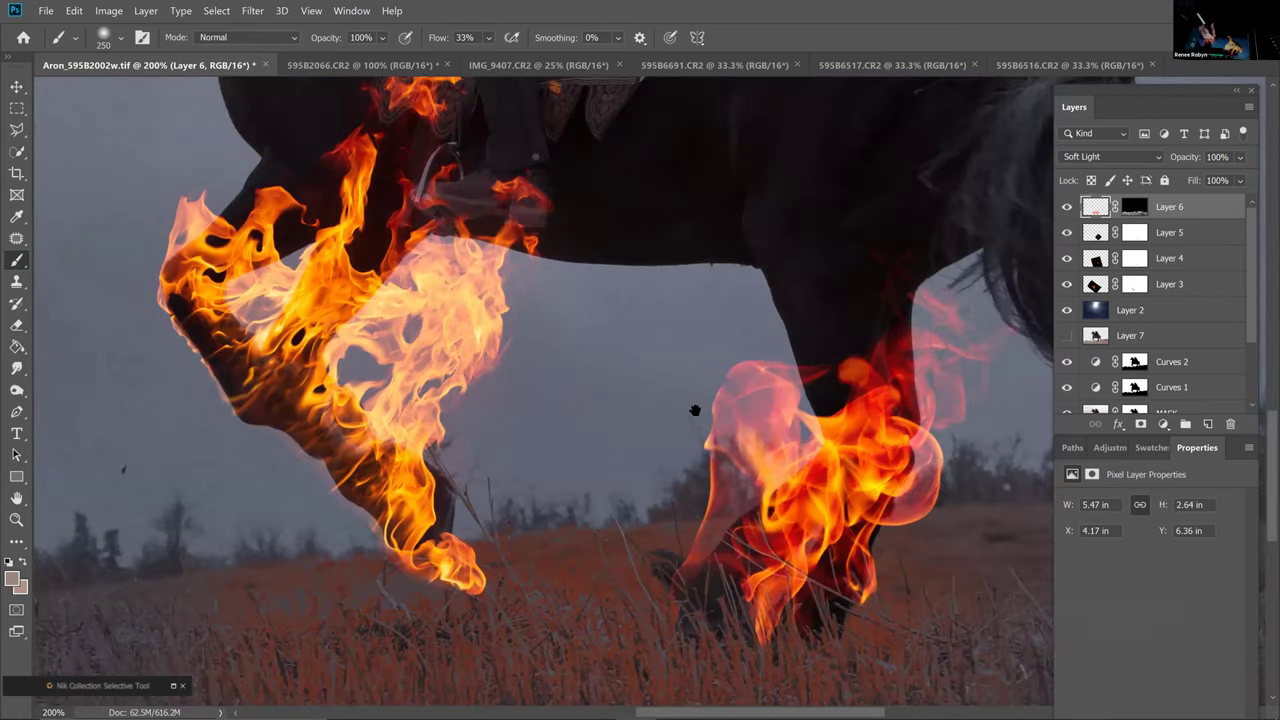
left_click_drag(722, 418, 706, 406)
left_click_drag(622, 411, 609, 368)
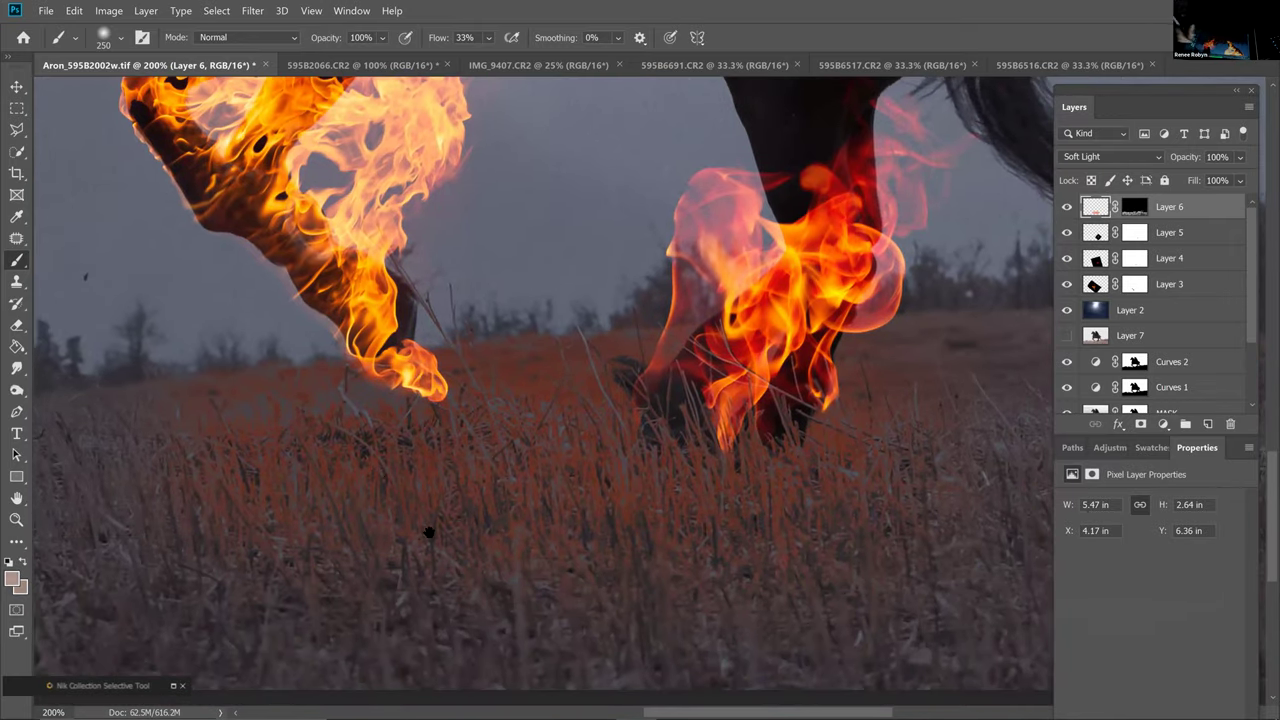
left_click(813, 265, "alt")
key("ctrl+backslash")
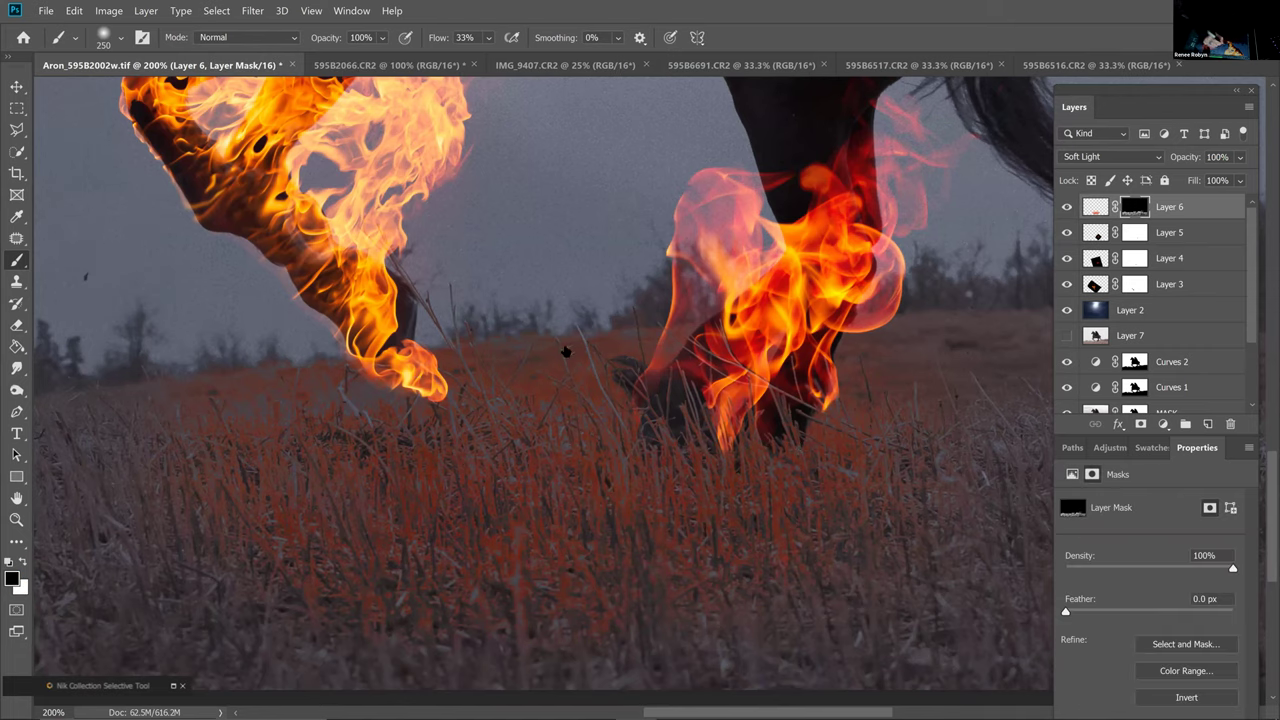
key("bracketleft")
key("bracketleft")
key("bracketleft")
key("bracketleft")
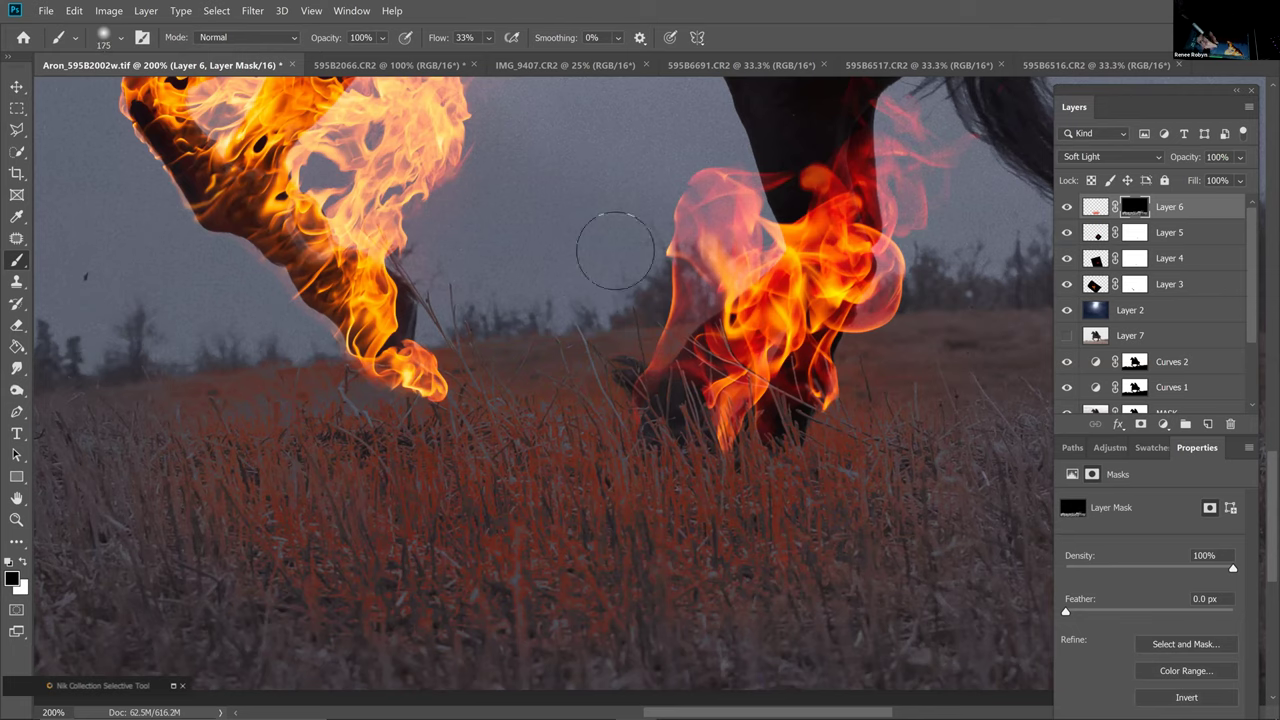
key("bracketleft")
key("bracketleft")
key("bracketleft")
key("bracketleft")
key("bracketleft")
key("bracketleft")
key("bracketleft")
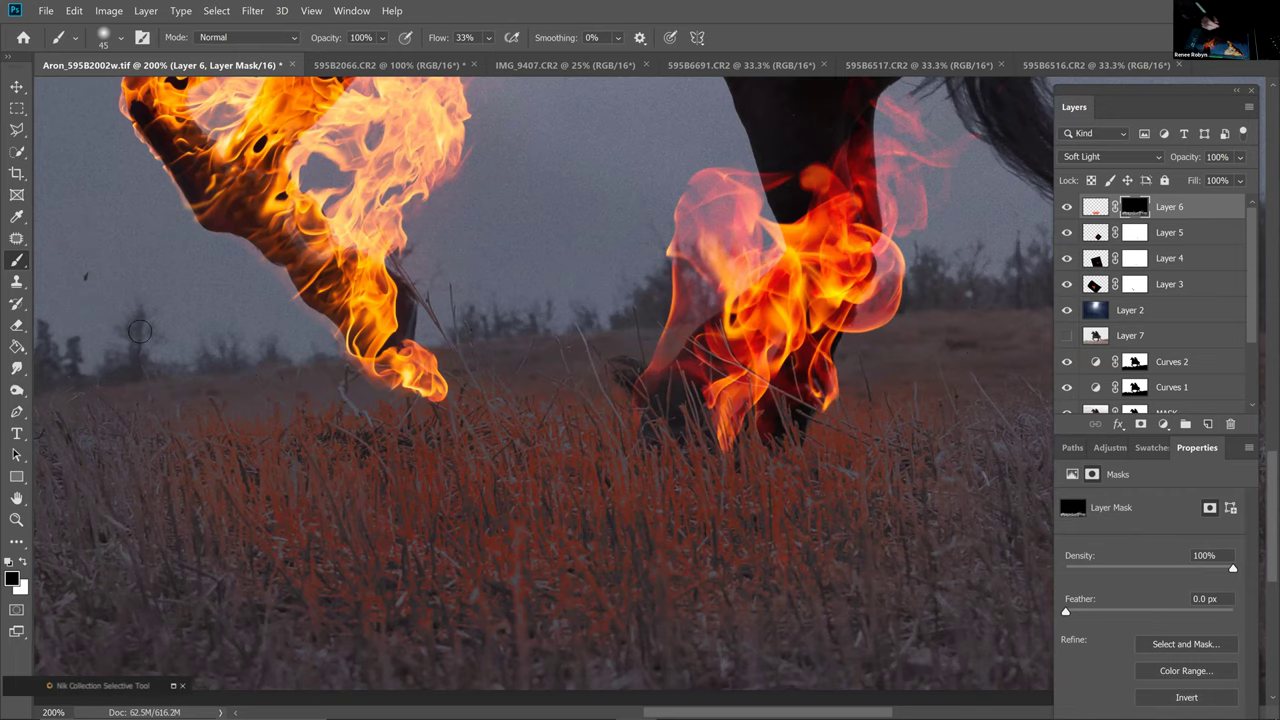
key("ctrl+minus")
key("ctrl+minus")
key("ctrl+minus")
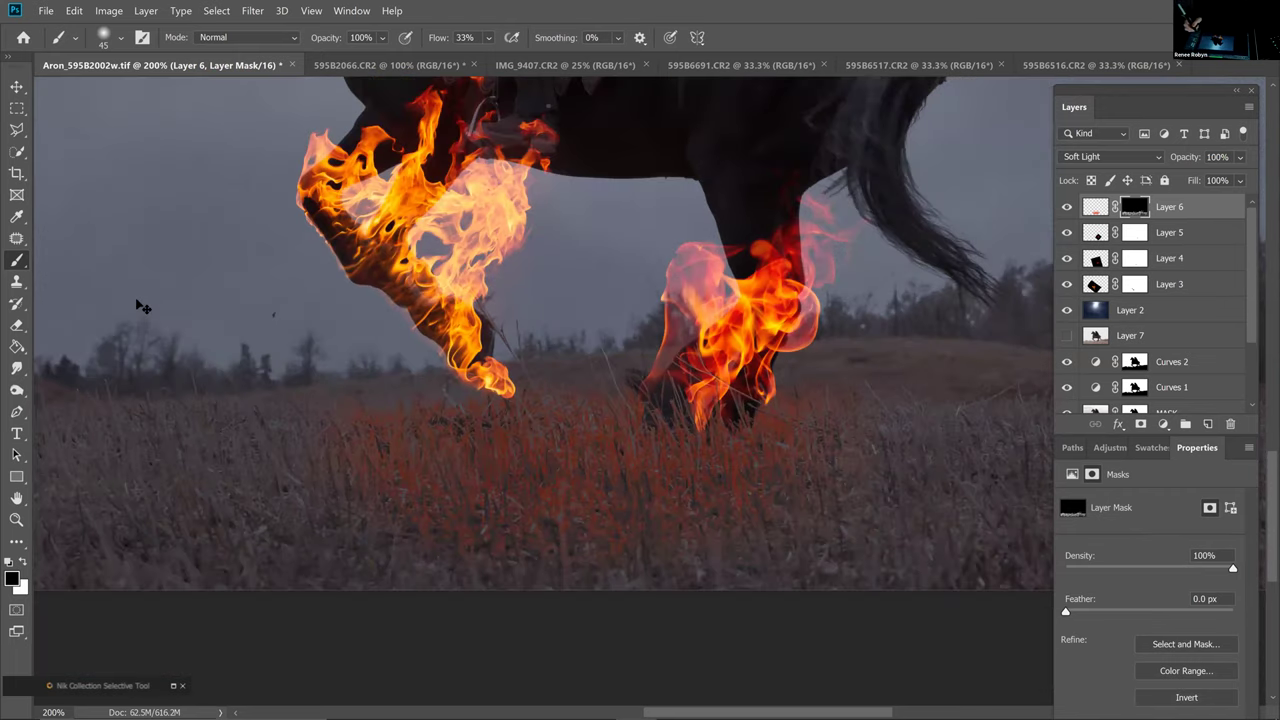
key("ctrl+plus")
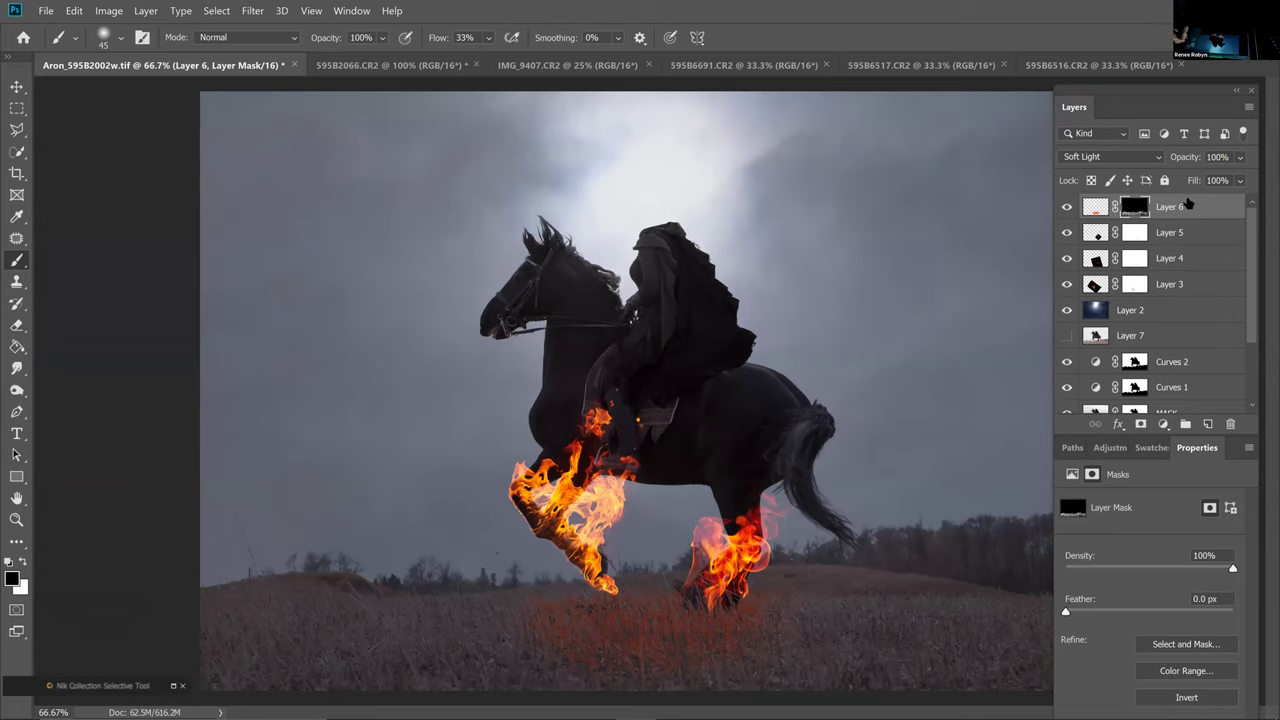
Extend the orange-red glow across the grass beside the hind hooves, painting on Layer 6's pixels with a 175 px brush
left_click(1097, 206)
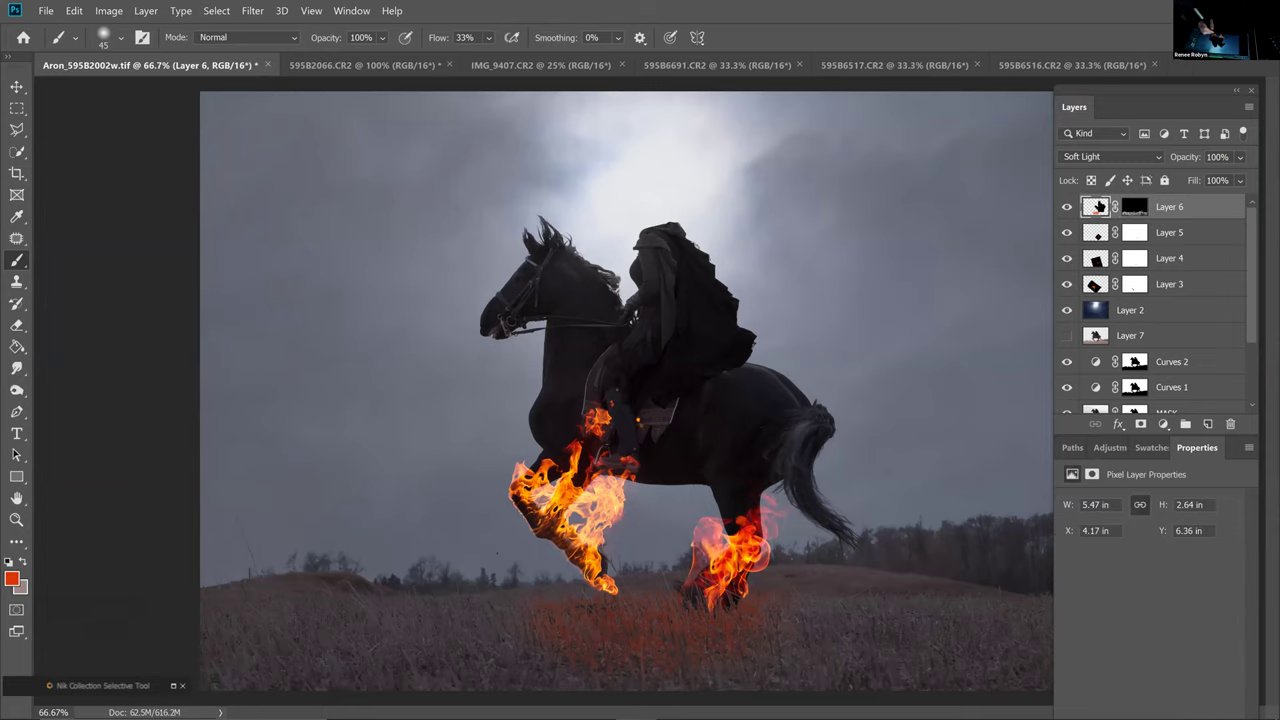
key("bracketright")
key("bracketright")
key("bracketright")
key("bracketright")
key("bracketright")
key("bracketright")
key("bracketright")
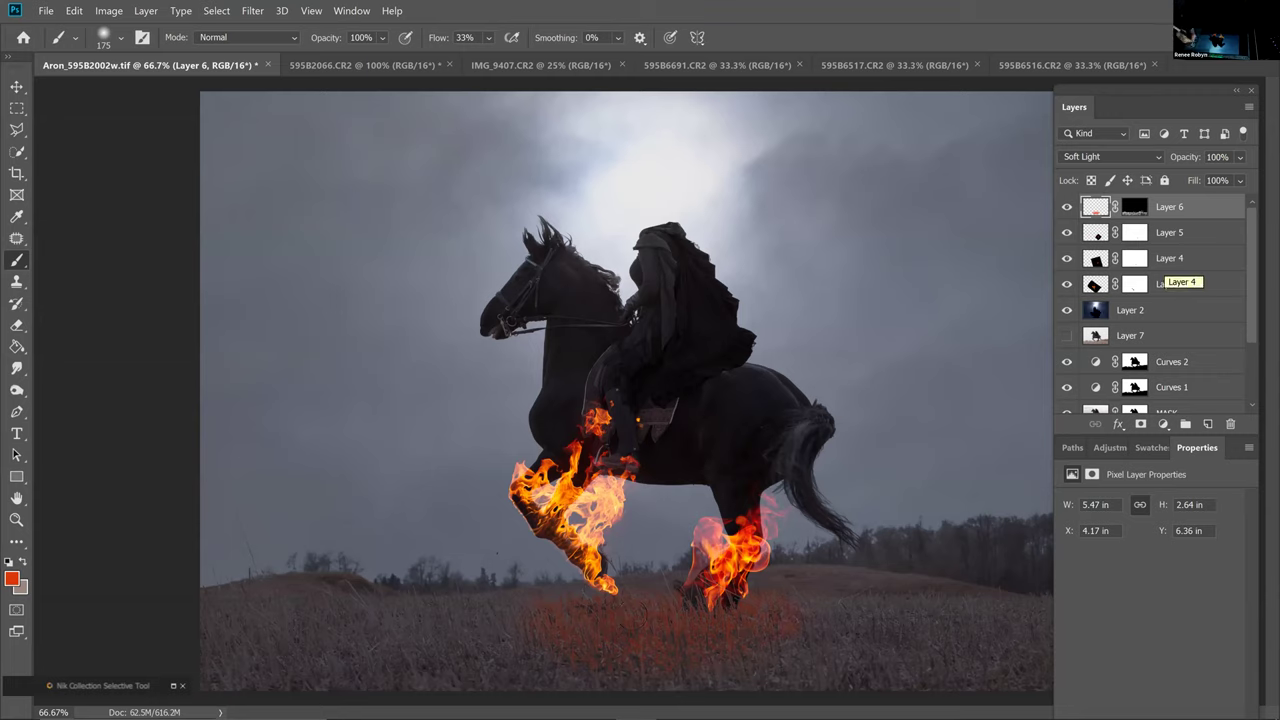
Show the merged Layer 7 beneath the sky and bring the horse's head into close view
left_click(1131, 338)
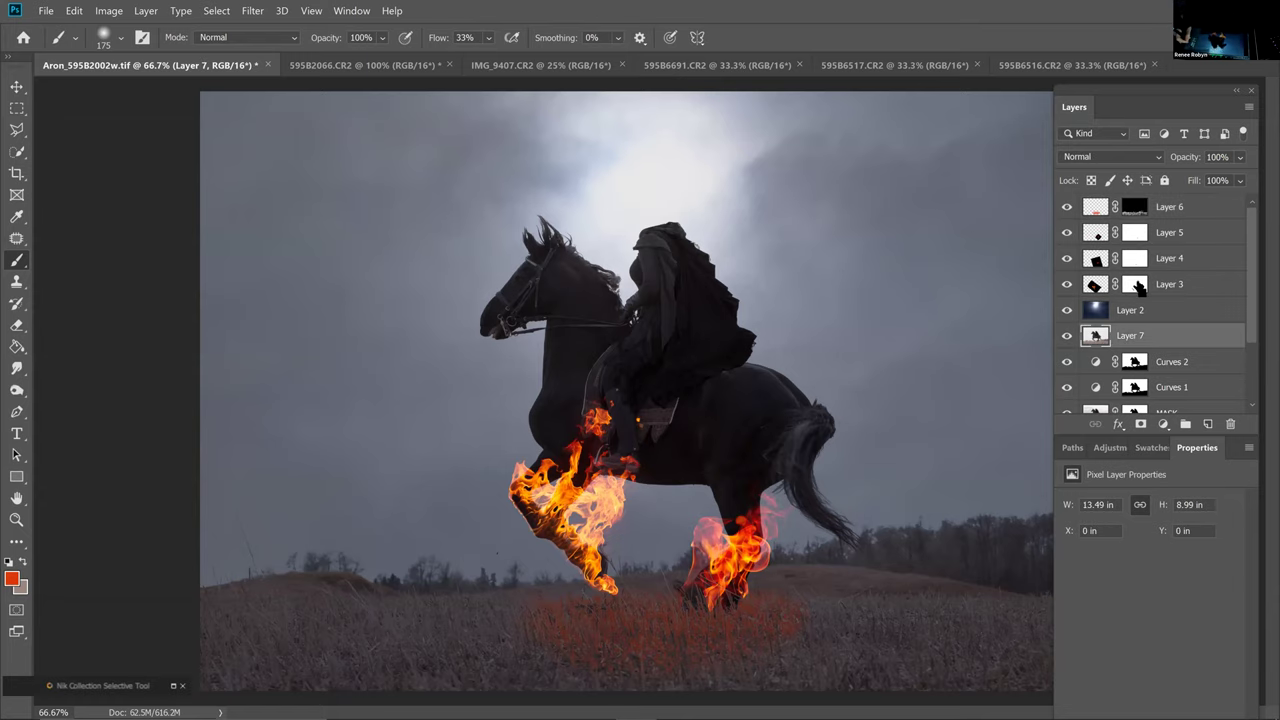
key("ctrl+plus")
key("ctrl+plus")
key("ctrl+plus")
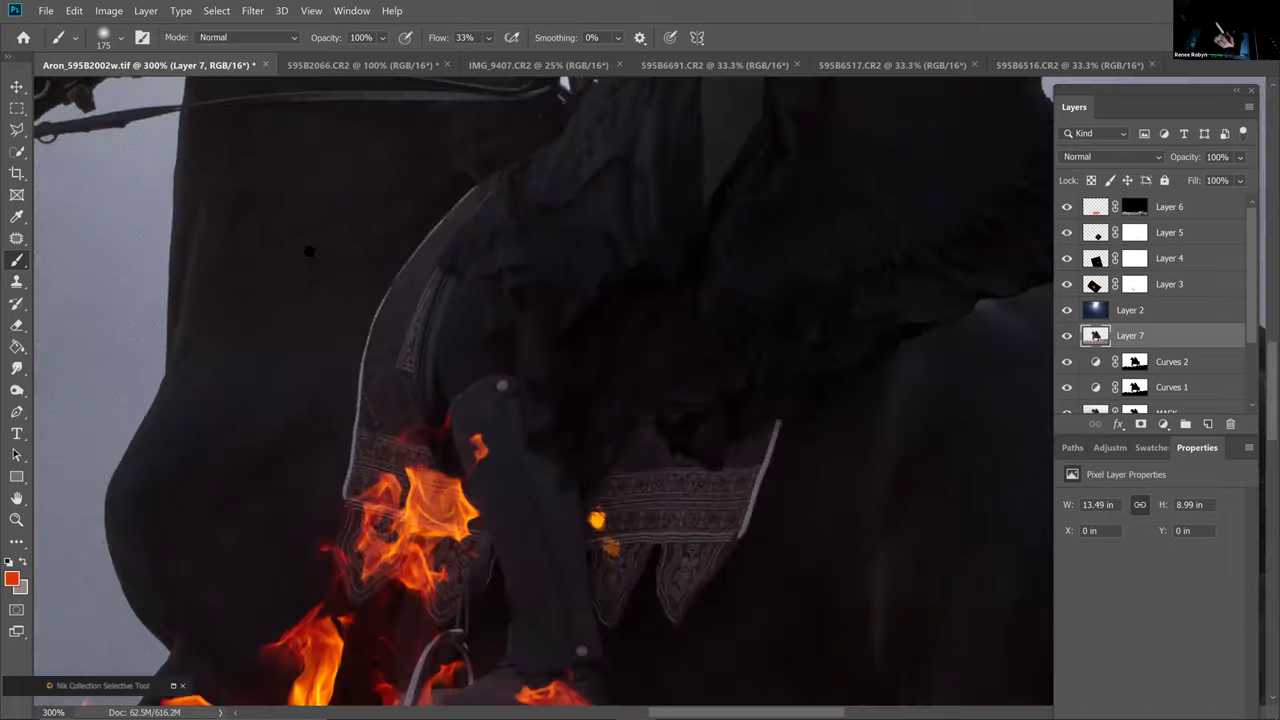
left_click_drag(265, 216, 471, 531)
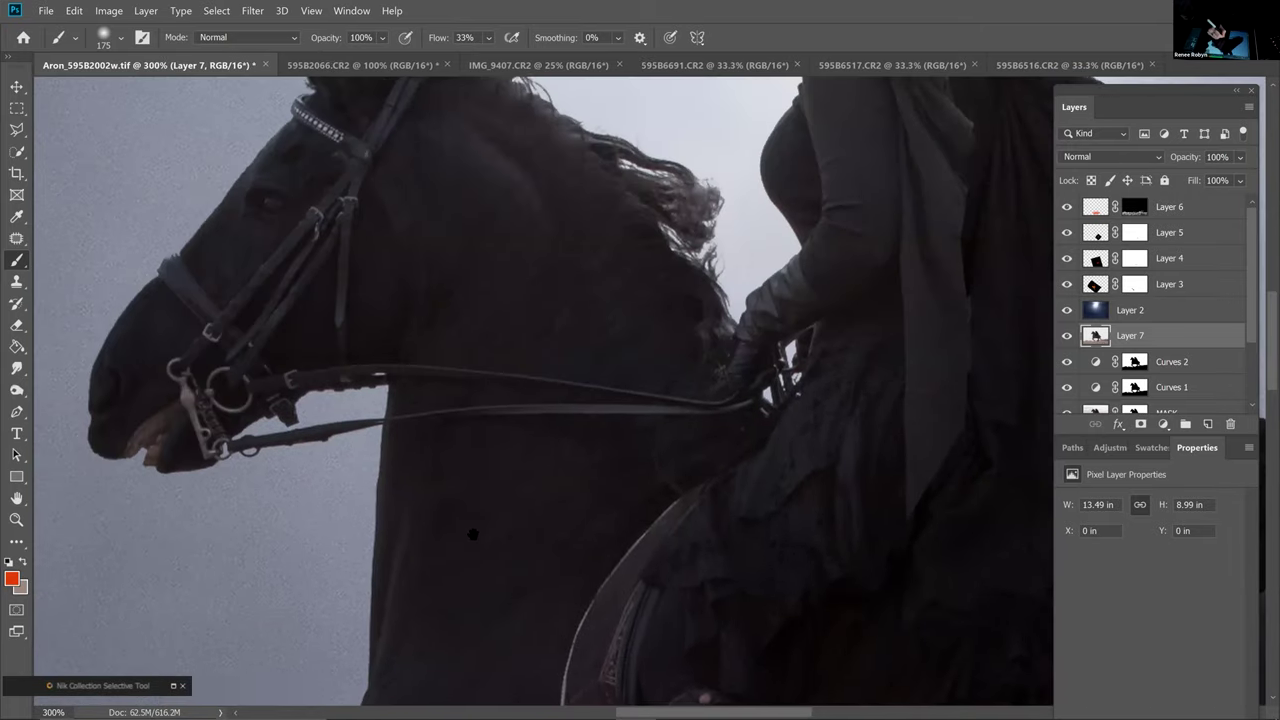
scroll(470, 475, "up", 3)
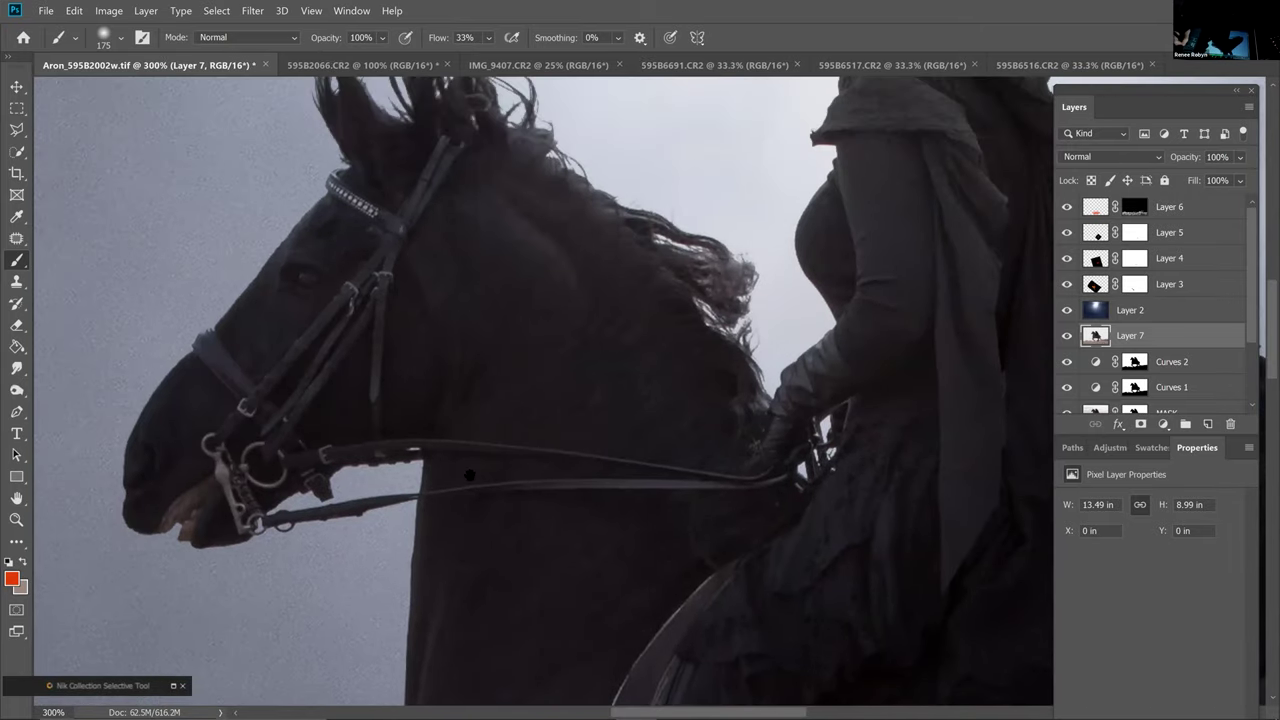
Group the glow and flame layers, Layer 3 to Layer 6, and name the group "fire"
left_click(1190, 207)
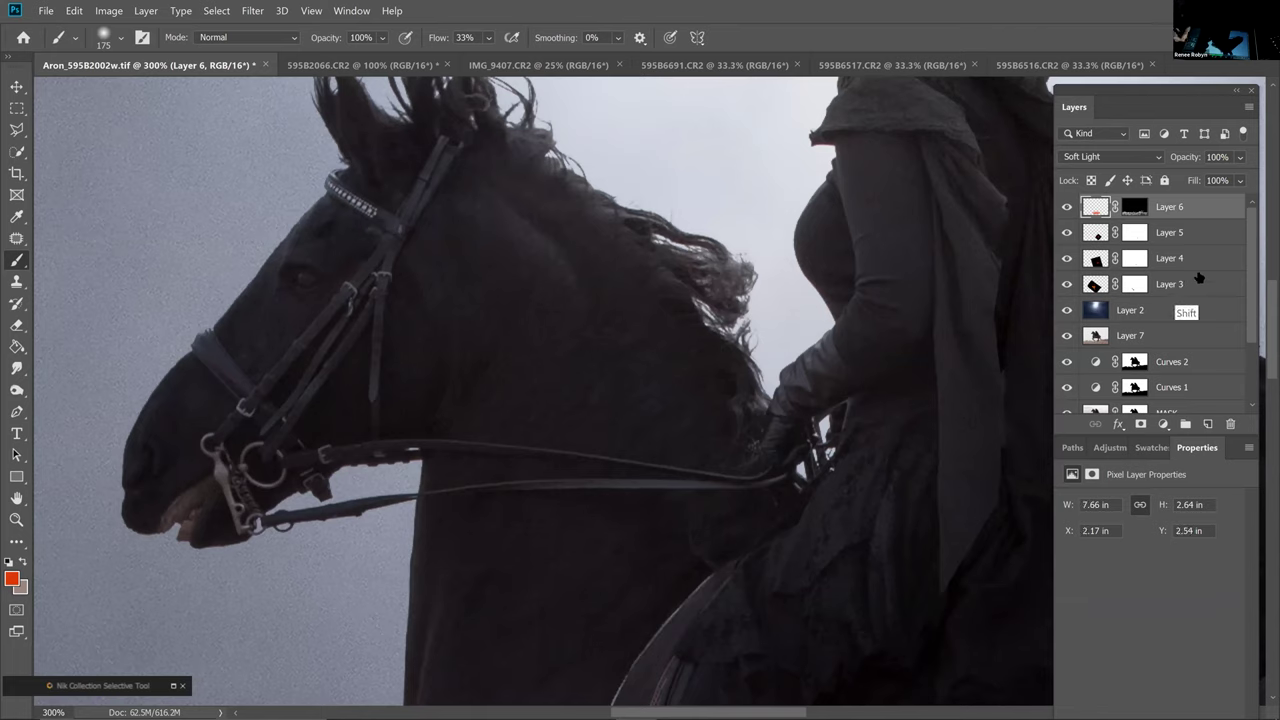
left_click(1198, 277, "shift")
key("ctrl+g")
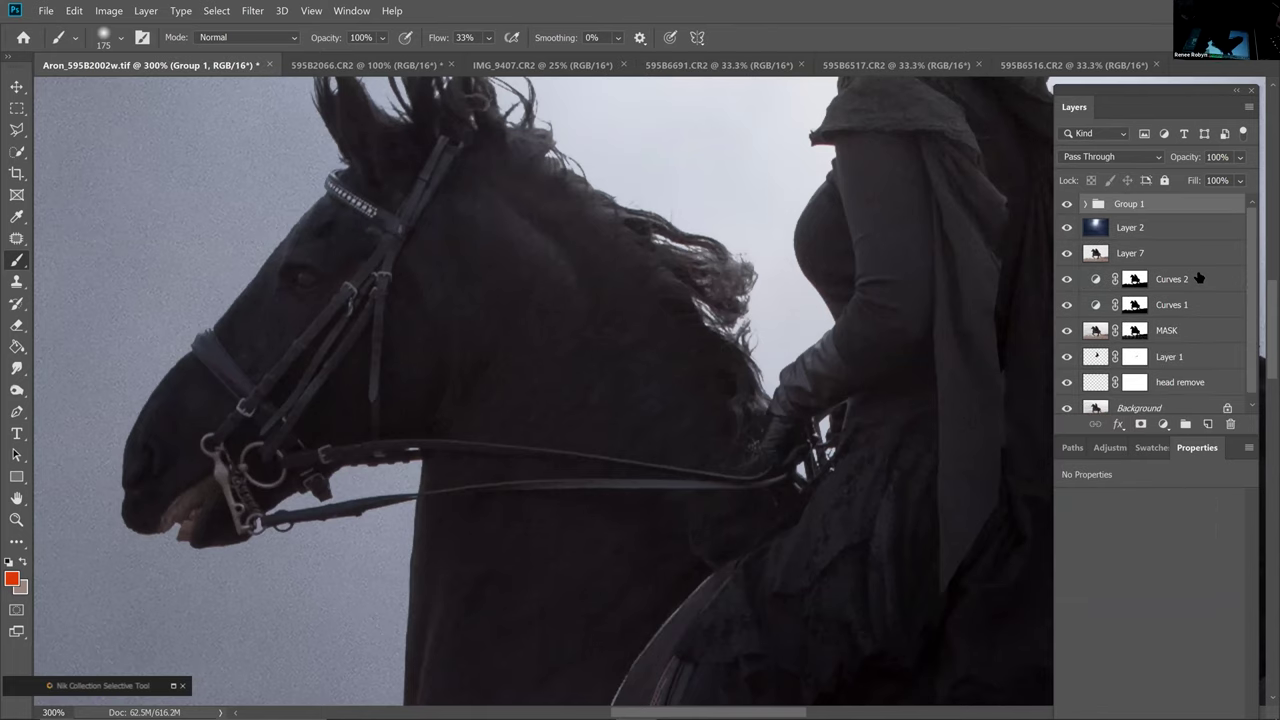
double_click(1137, 204)
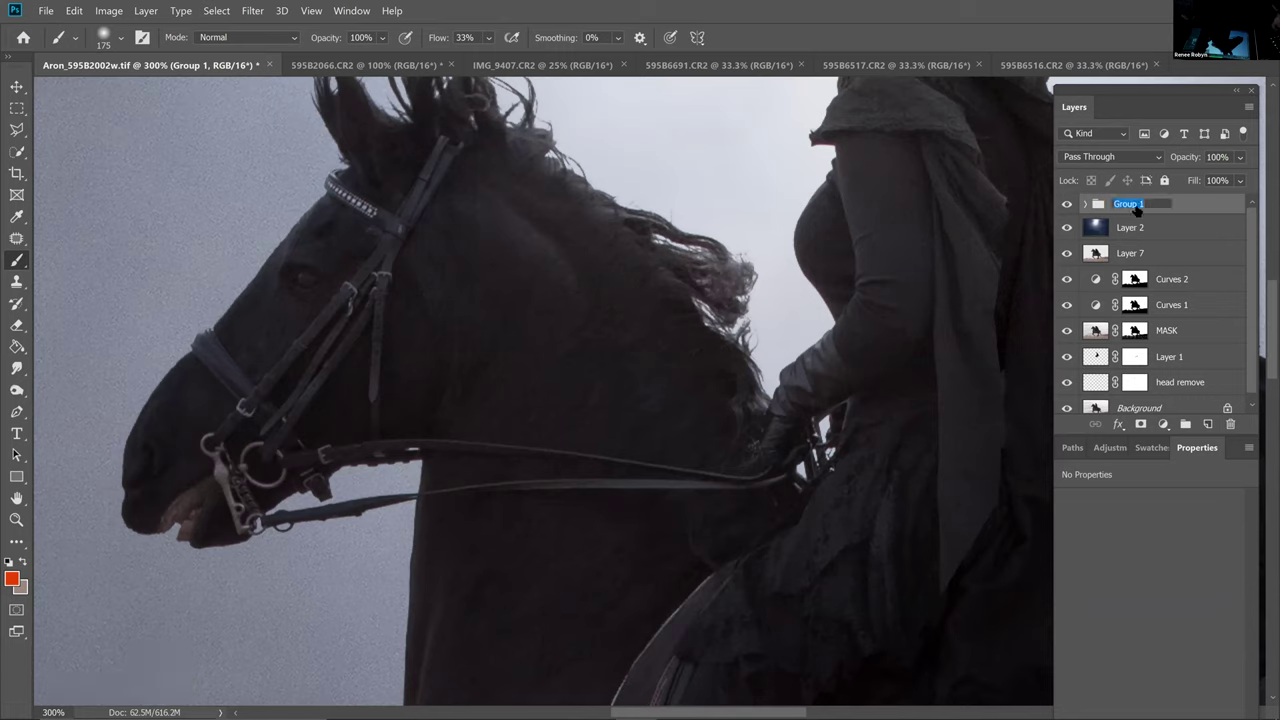
type("fire")
key("Return")
Add a new layer above the fire group and set its blend mode to Overlay
left_click(1208, 424)
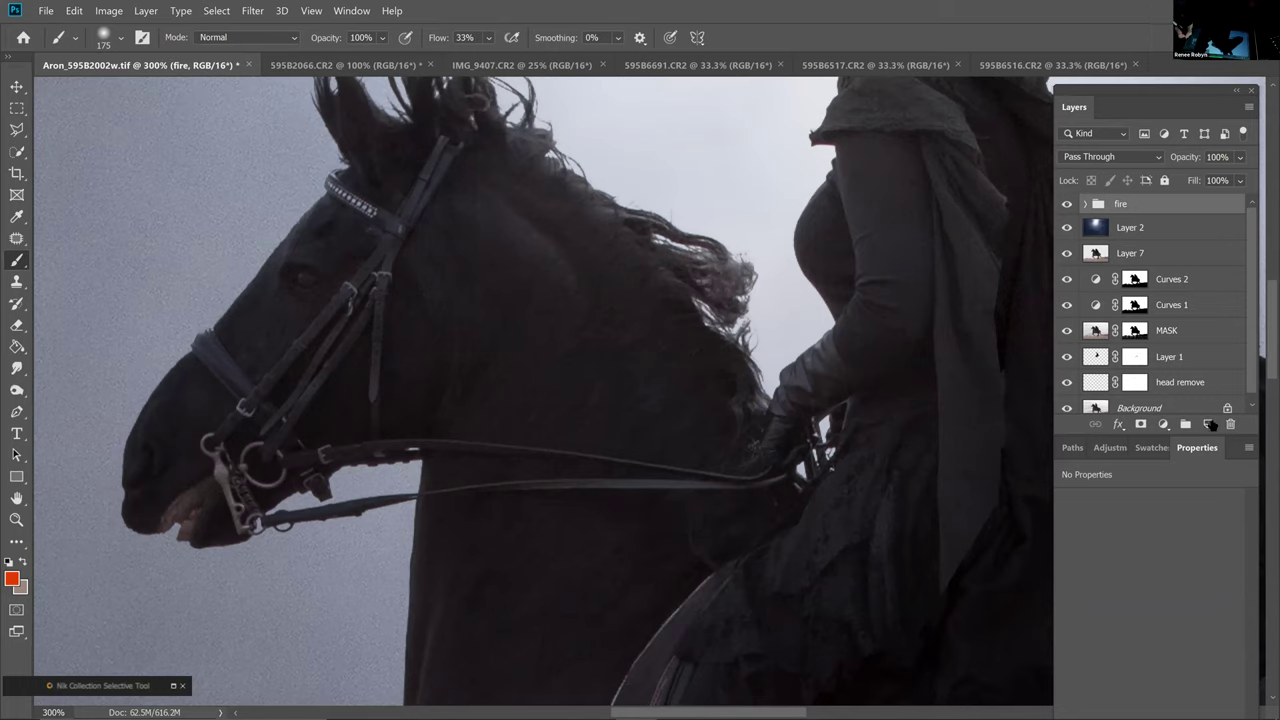
left_click(1145, 158)
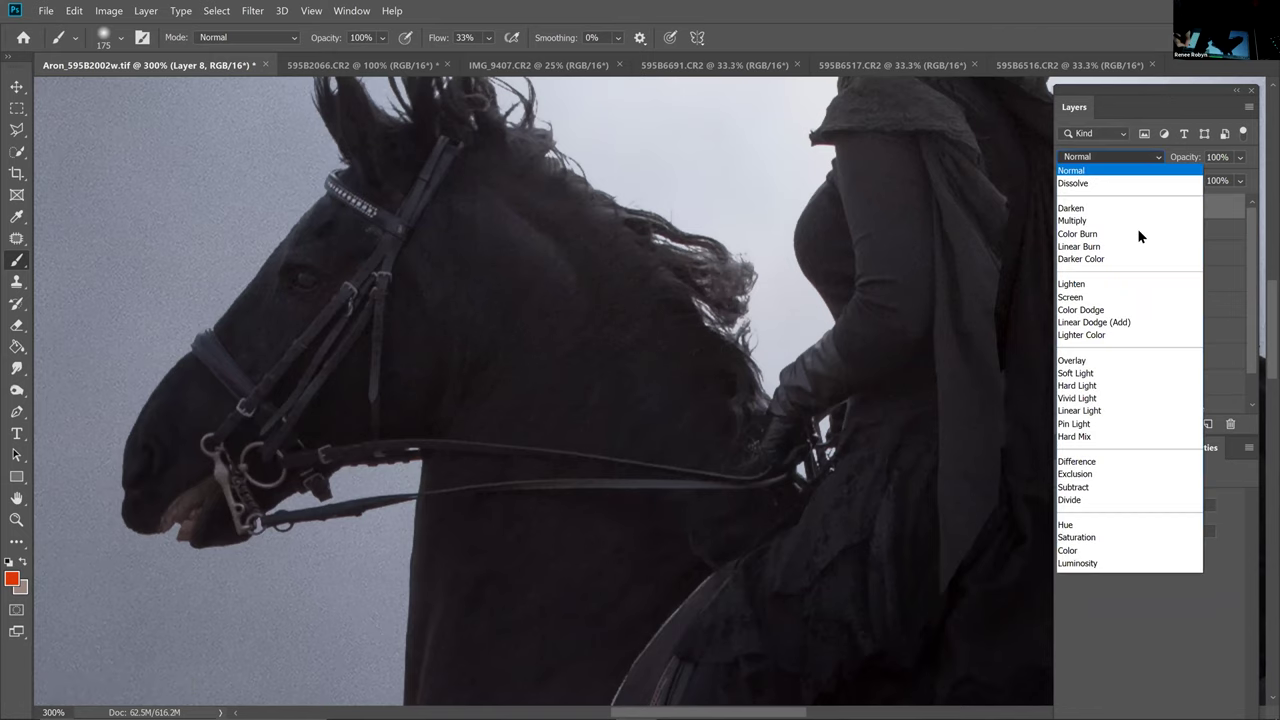
left_click(1139, 362)
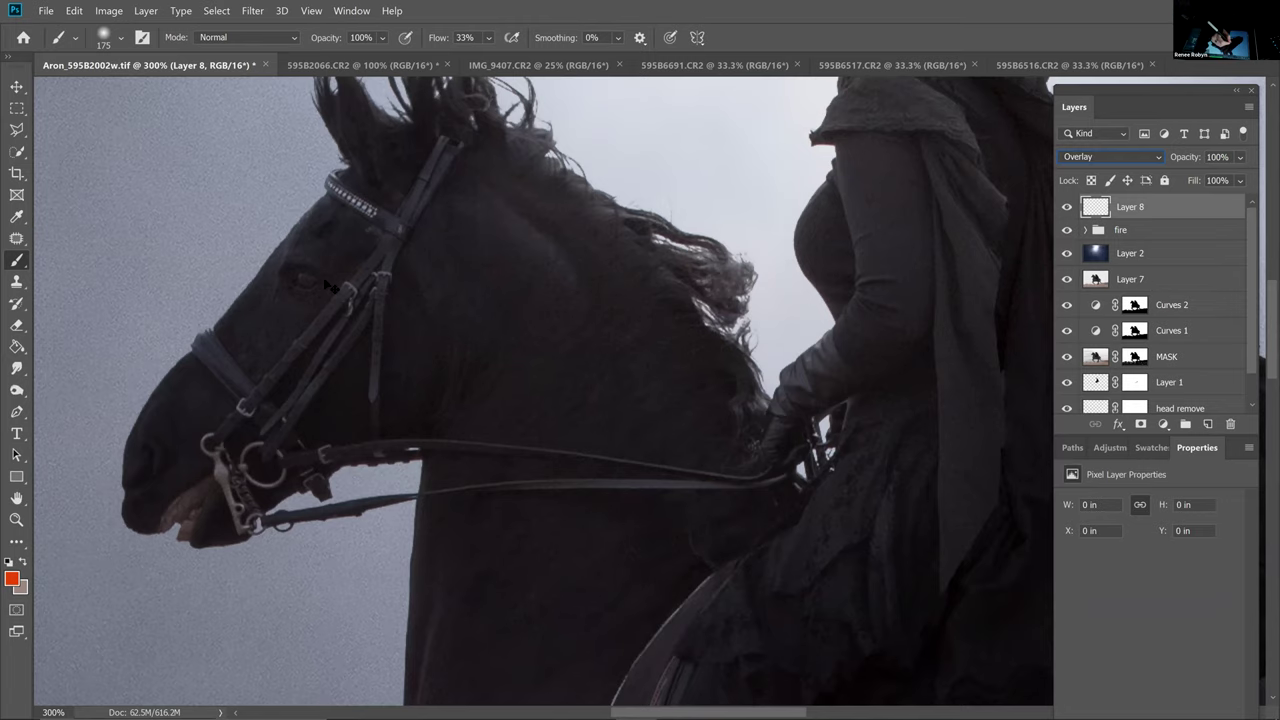
Paint the horse's eye orange-red on the Overlay layer with a 15 px brush
key("ctrl+plus")
key("ctrl+plus")
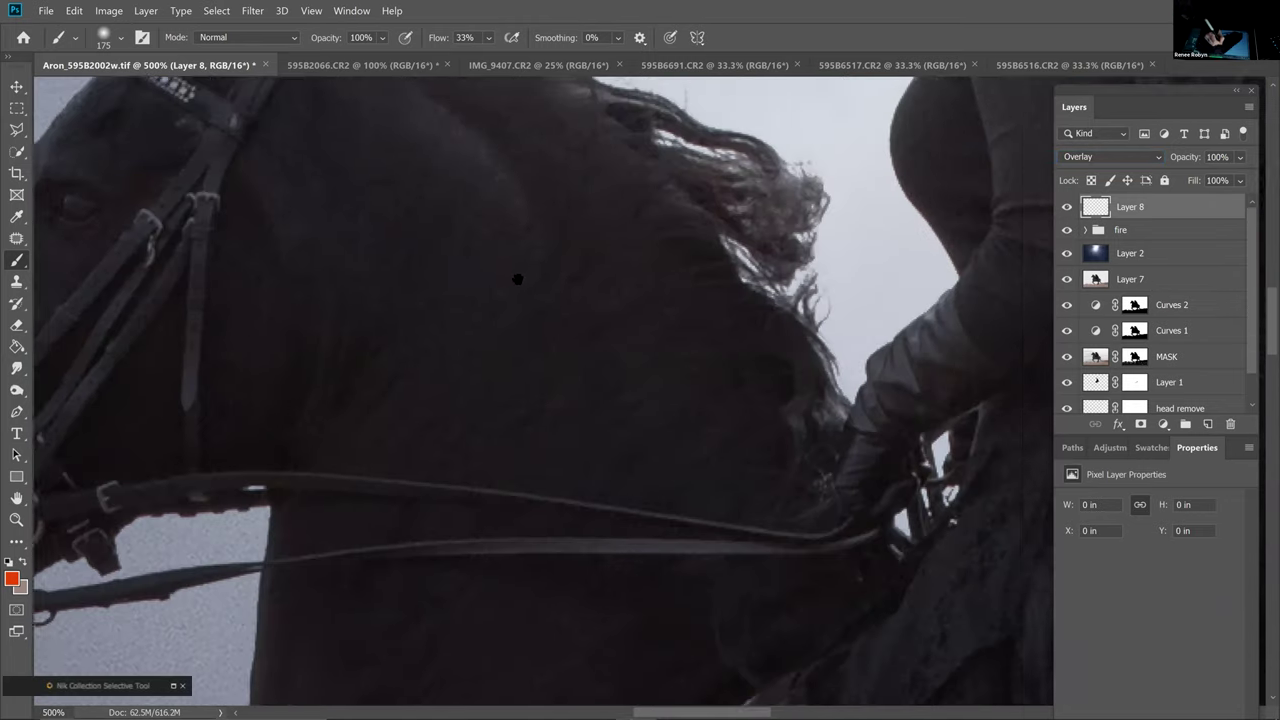
left_click_drag(470, 256, 540, 286)
left_click_drag(240, 196, 532, 198)
key("[")
key("bracketleft")
key("bracketleft")
key("bracketleft")
key("bracketleft")
key("bracketleft")
key("bracketleft")
key("bracketleft")
key("bracketleft")
key("bracketleft")
key("bracketleft")
key("bracketleft")
left_click(435, 239)
left_click(436, 237)
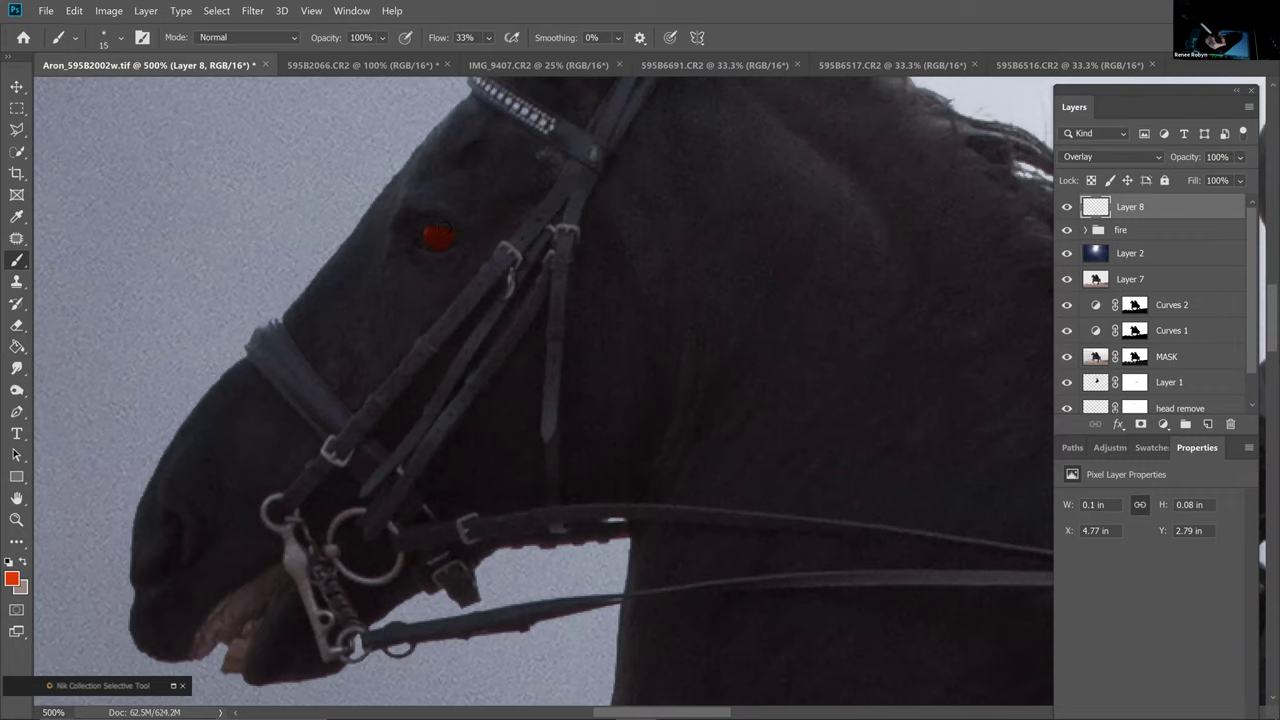
Paint a soft red glow around the horse's eye with a 60 px brush
key("bracketright")
key("bracketright")
left_click(433, 234)
left_click_drag(408, 250, 442, 218)
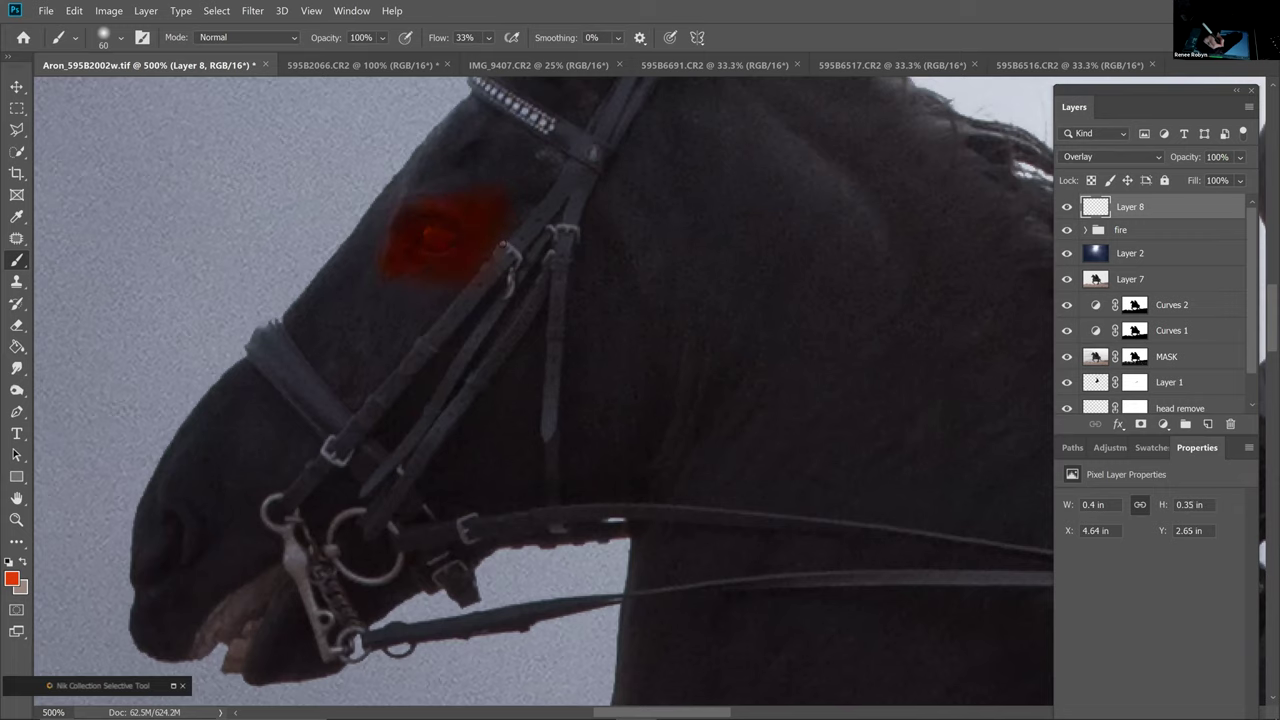
Paint an orange-red reflection on the bridle buckle beside the eye, adjusting the brush size to suit
key("bracketleft")
key("bracketleft")
key("bracketleft")
key("bracketleft")
key("bracketleft")
key("bracketleft")
key("bracketleft")
key("bracketright")
key("bracketright")
key("bracketright")
key("bracketright")
key("bracketright")
key("bracketright")
key("bracketright")
key("bracketright")
key("bracketright")
Rename the eye glow layer as "base color"
double_click(1140, 205)
type("base color")
key("Return")
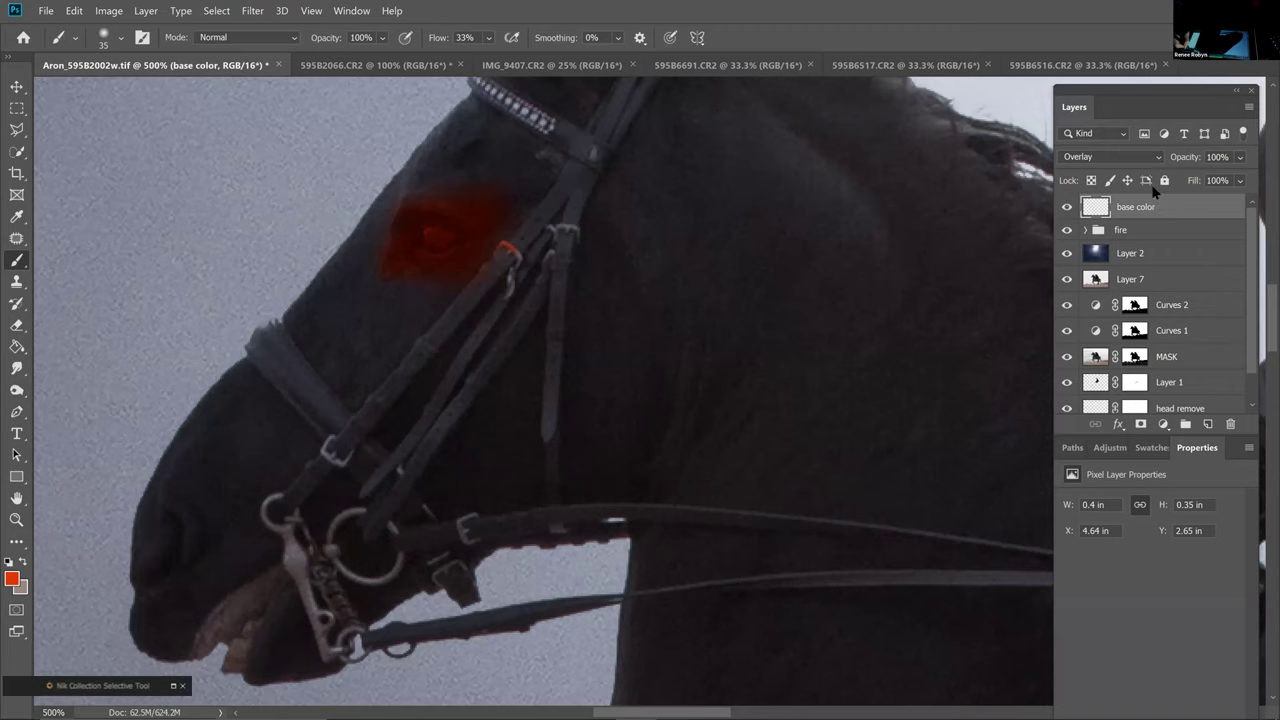
Add a new layer above base color and set its blend mode to Color Dodge
key("ctrl+shift+alt+n")
left_click(1140, 157)
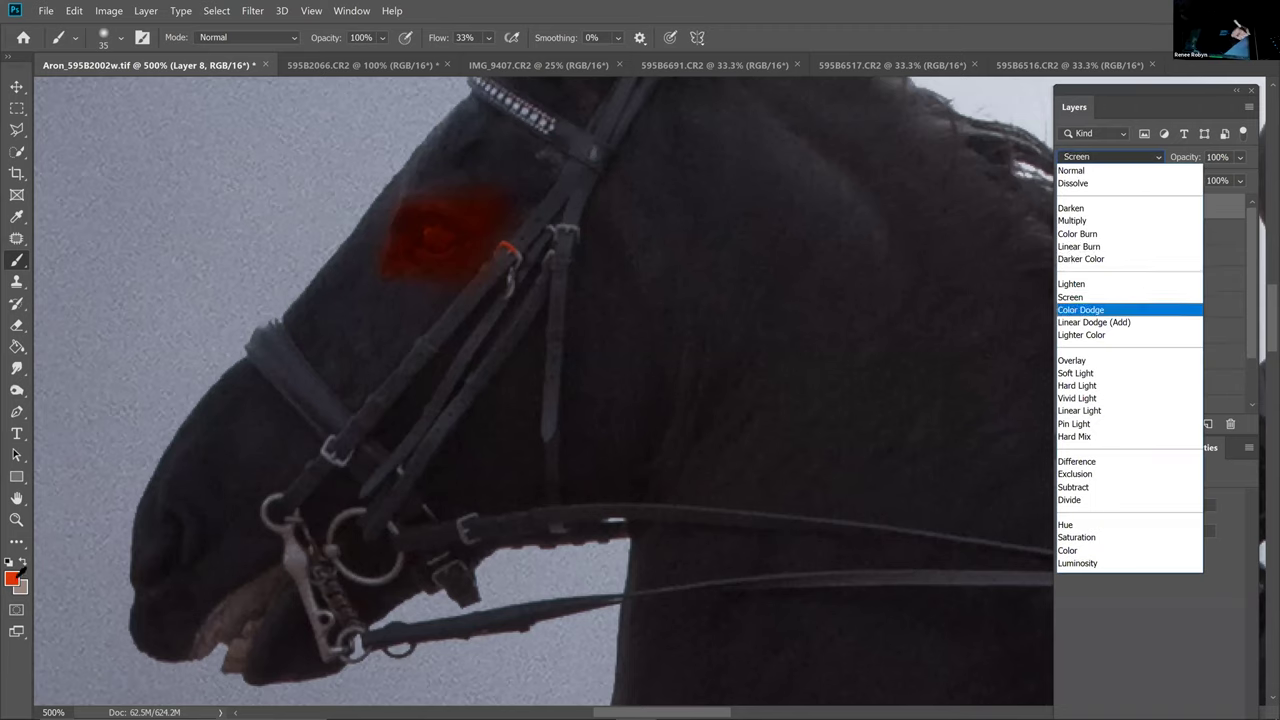
key("Return")
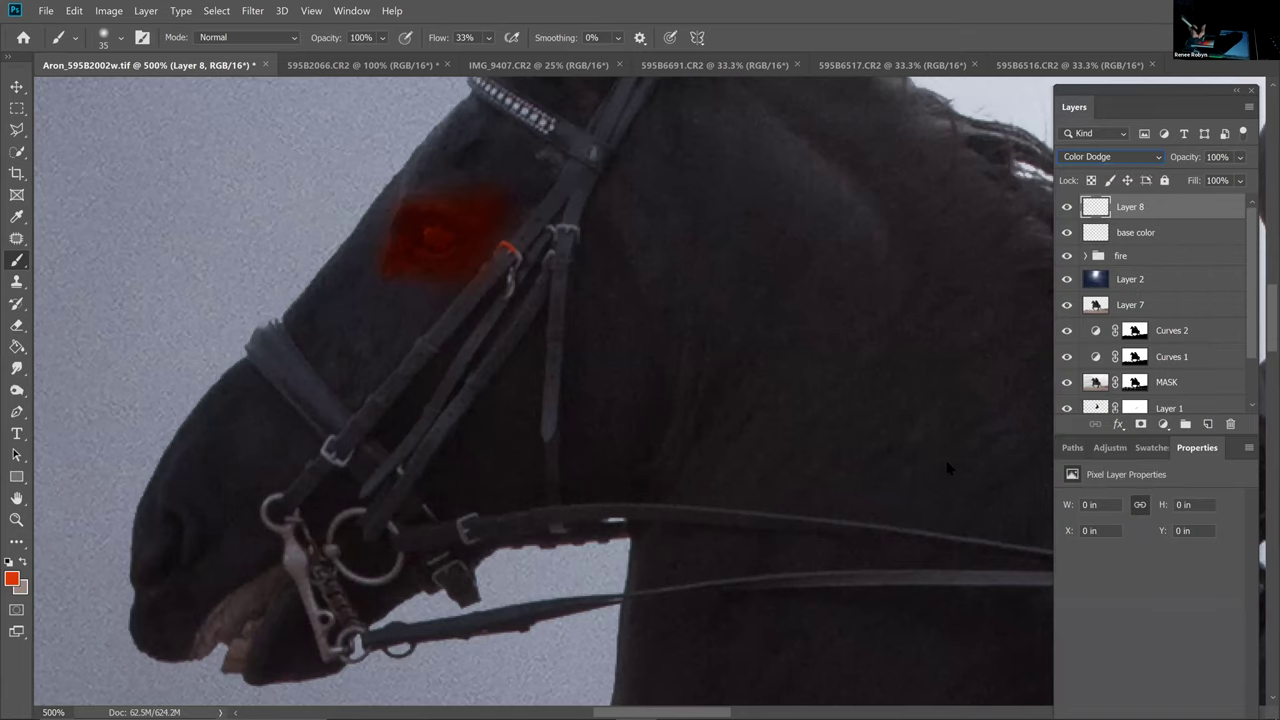
Paint a bright highlight on the horse's eye with a lighter orange and a 10 px brush on the Color Dodge layer
key("n")
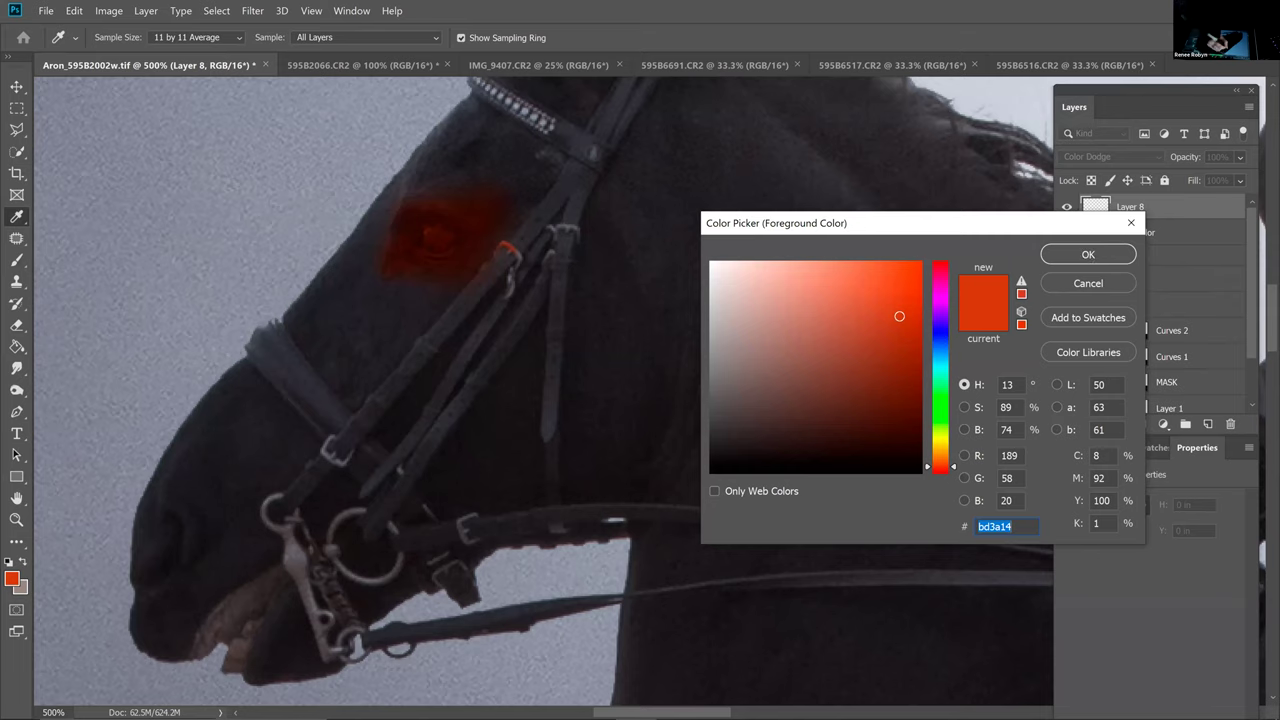
left_click(940, 457)
key("Return")
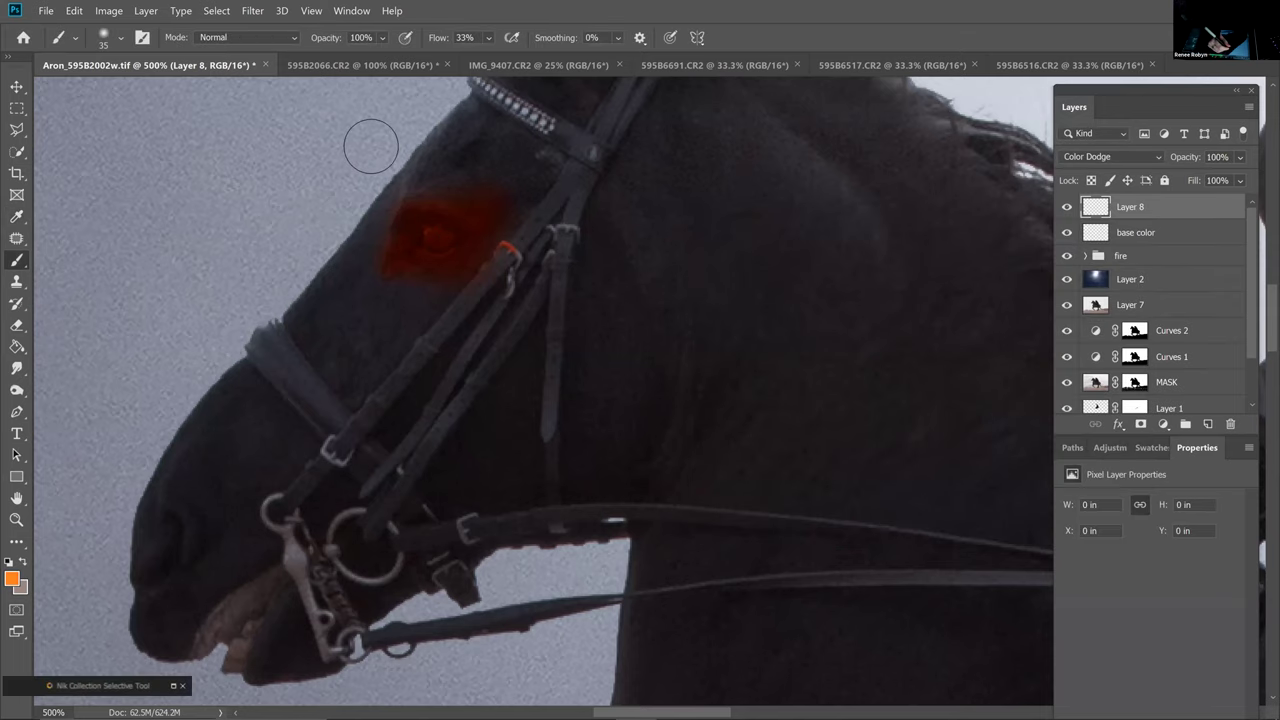
key("ctrl+plus")
key("bracketleft")
key("bracketleft")
key("bracketleft")
left_click(391, 208)
left_click(392, 203)
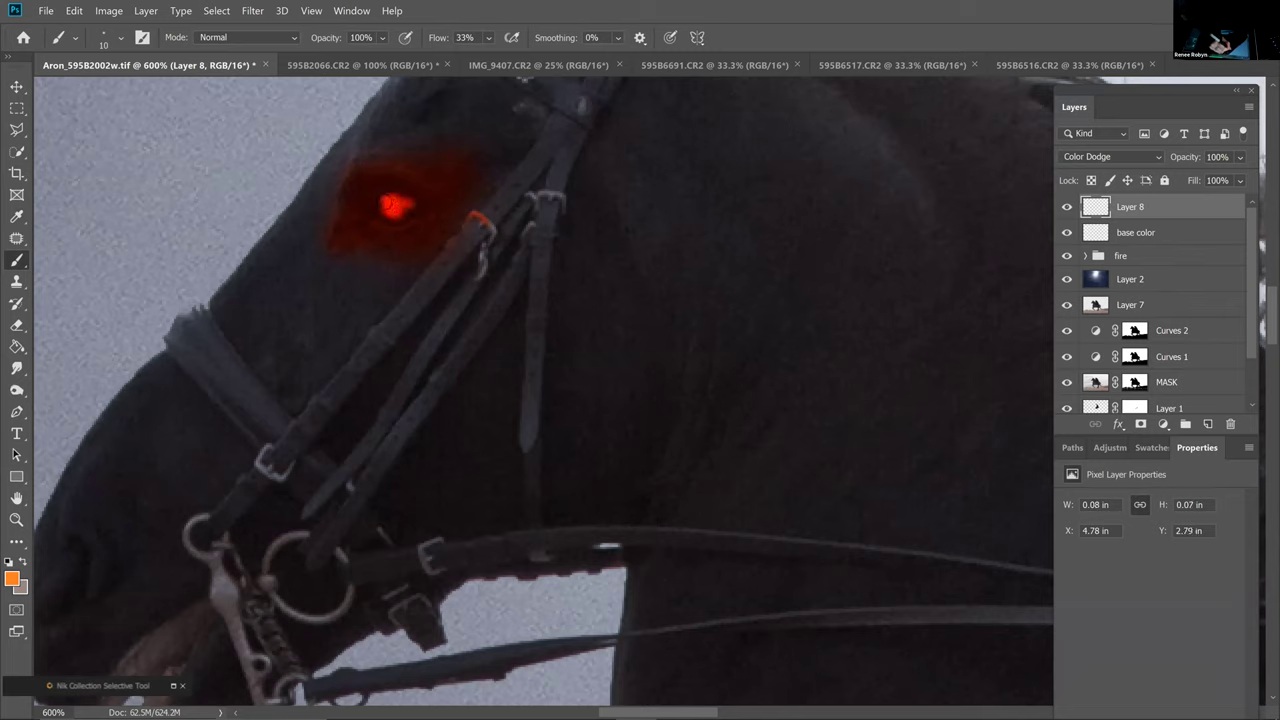
Set the Color Dodge layer's opacity to 48% and extend the painted eye highlight with a 10 px brush
left_click(395, 205)
left_click(1240, 157)
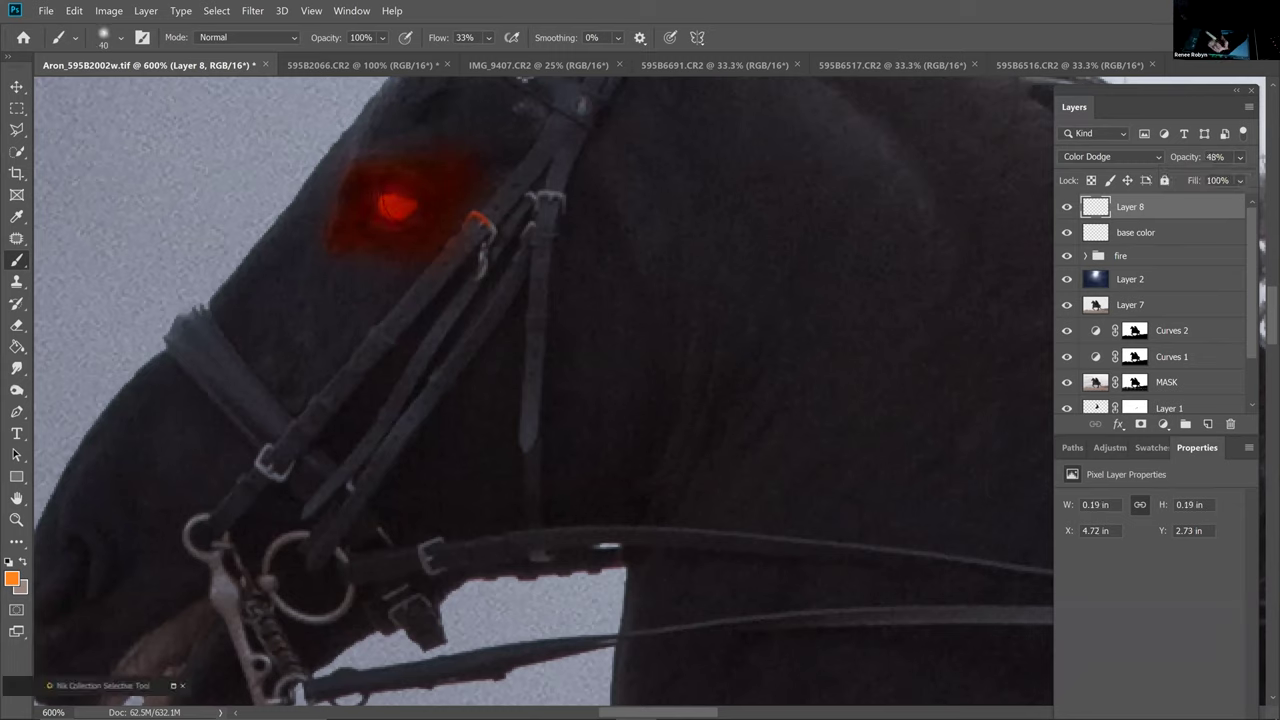
key("bracketleft")
key("bracketleft")
key("bracketleft")
key("bracketleft")
key("bracketleft")
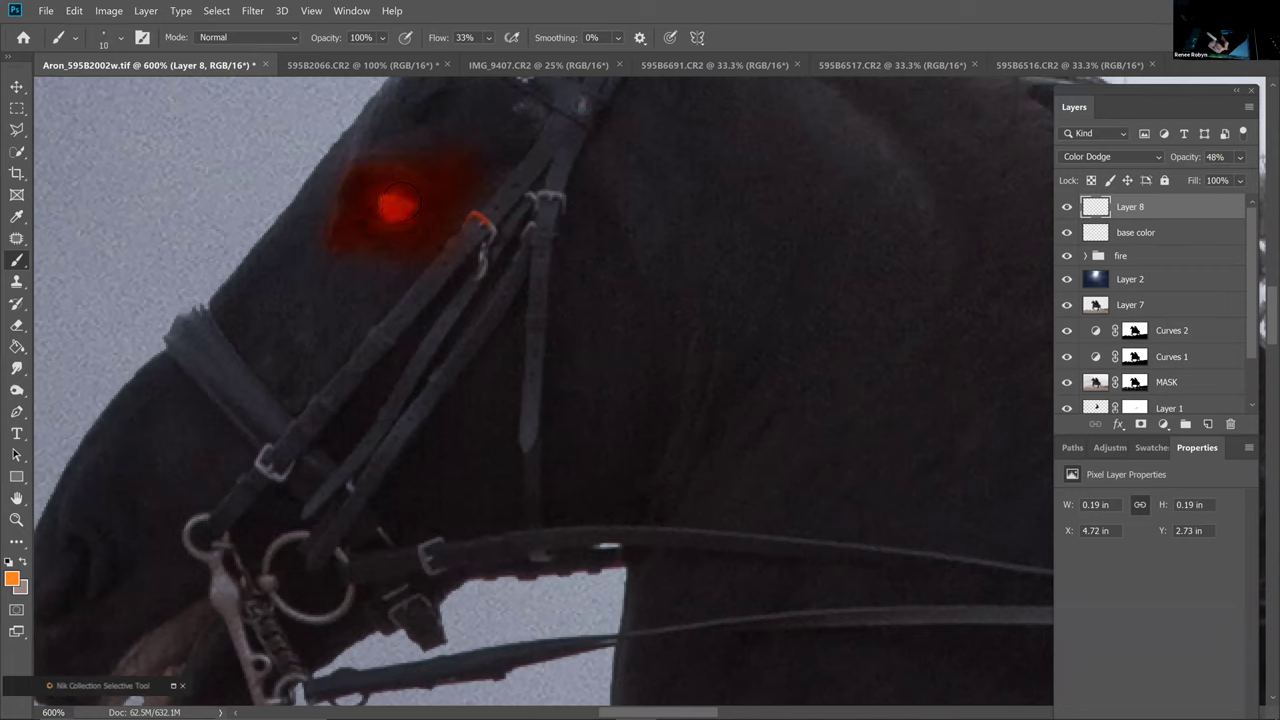
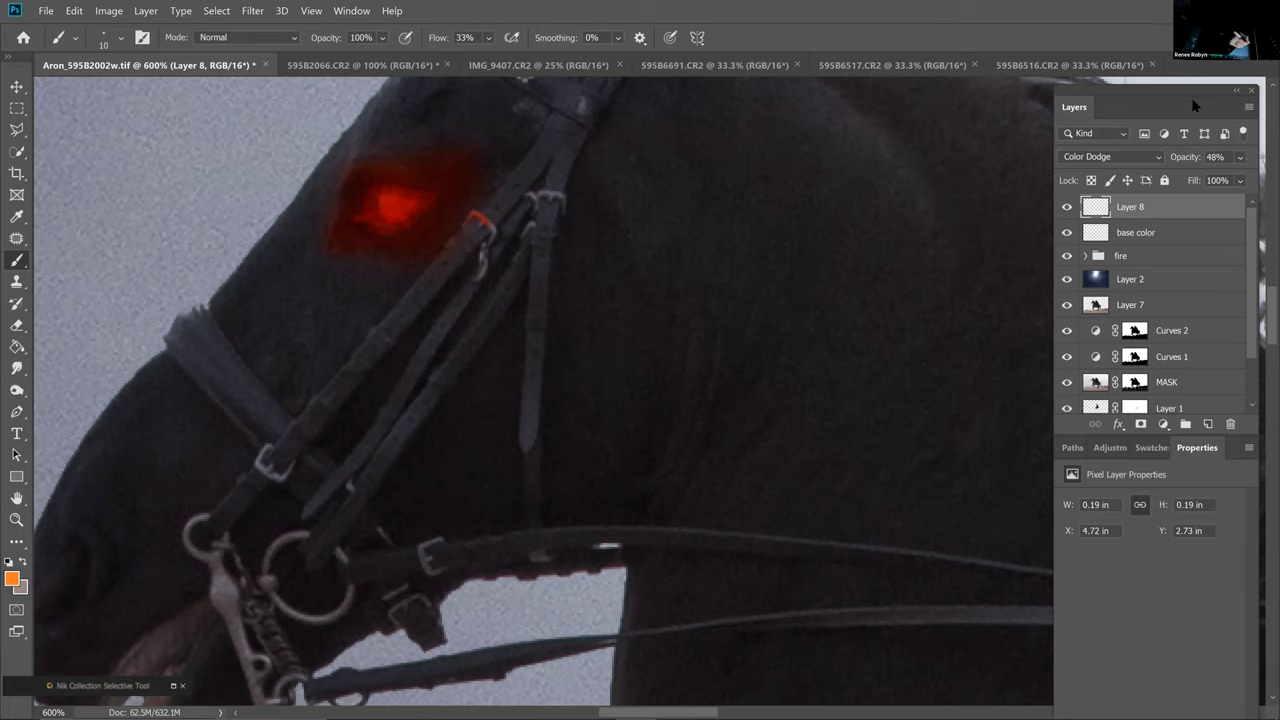
Dodge the centre of the horse's glowing eye with a 15 px brush, Highlights range and 6% exposure
left_click_drag(20, 393, 88, 386)
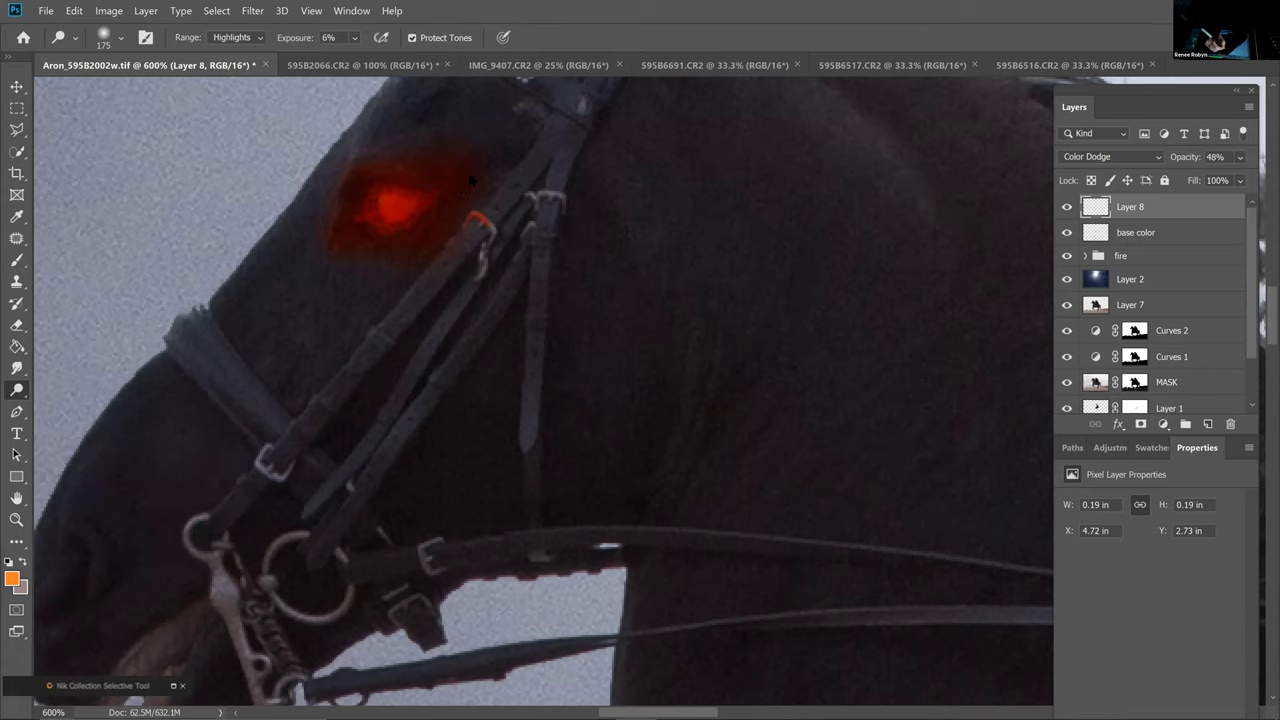
key("bracketleft")
key("bracketleft")
key("bracketleft")
key("bracketleft")
key("bracketleft")
key("bracketleft")
key("bracketleft")
key("bracketleft")
key("bracketleft")
key("bracketleft")
key("bracketleft")
left_click_drag(392, 207, 394, 214)
Dodge the eye glow further using the Midtones range, and switch the range to Shadows
left_click(256, 38)
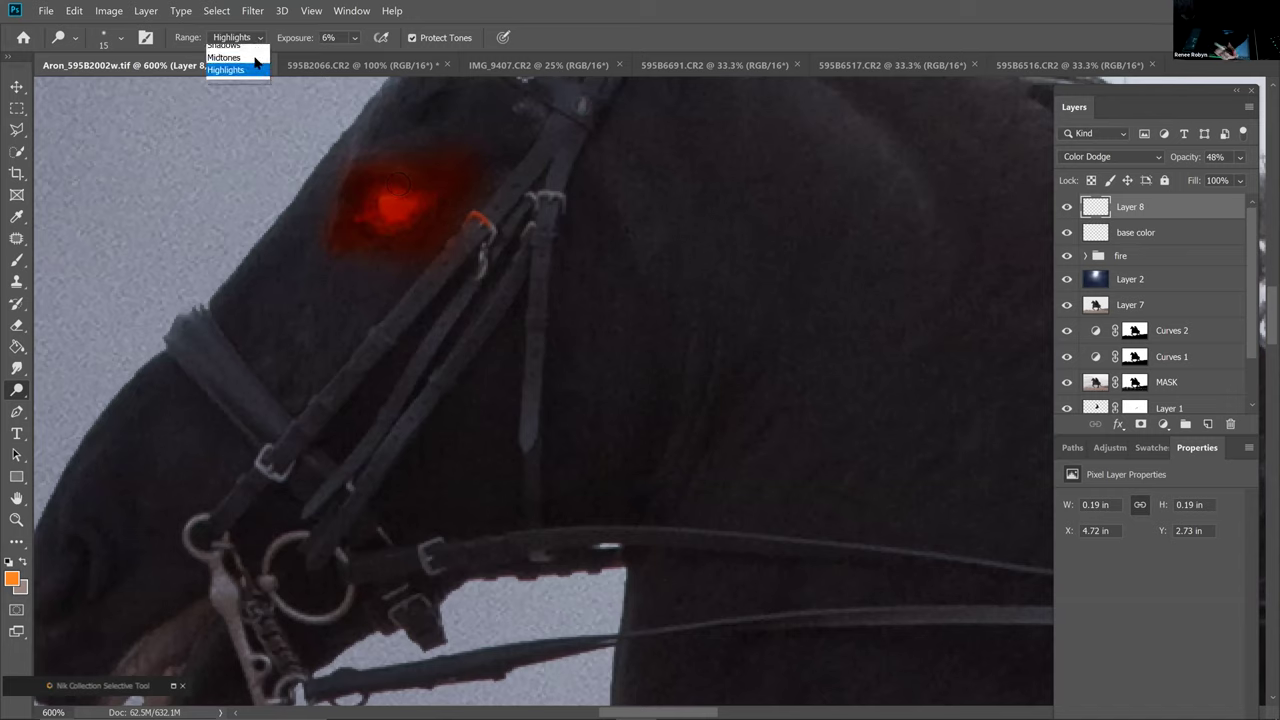
left_click(255, 58)
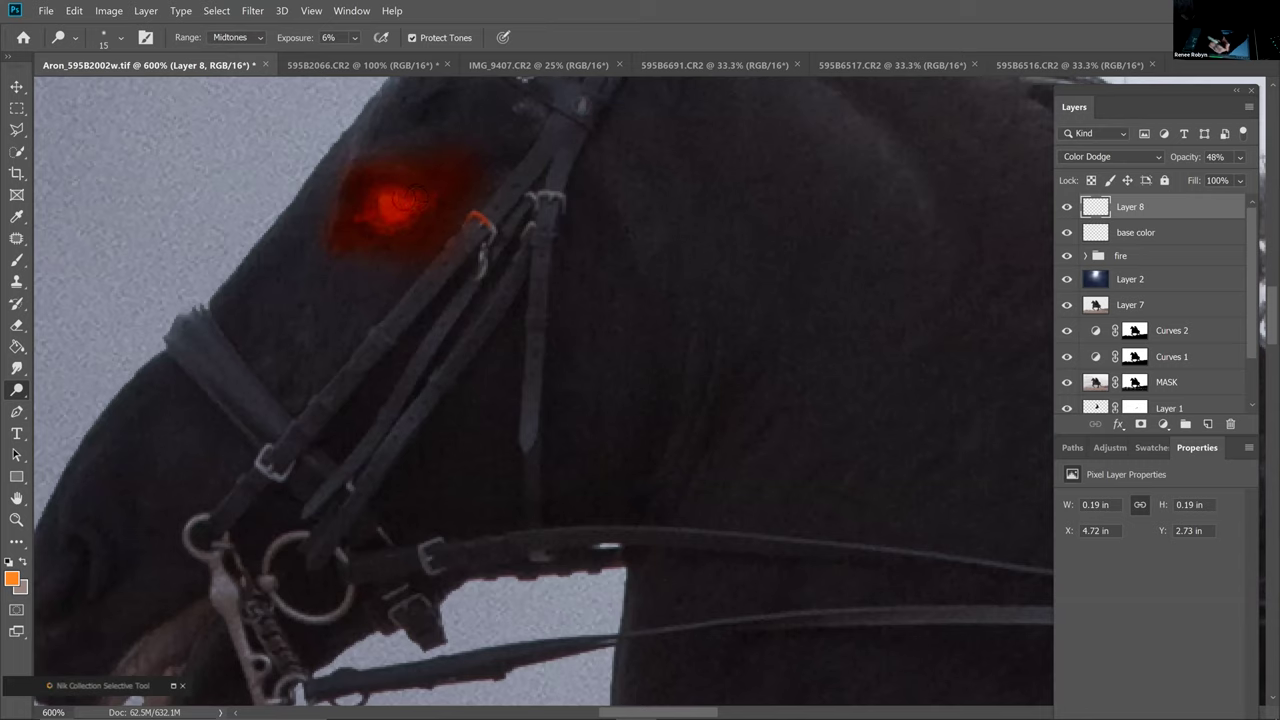
left_click(259, 40)
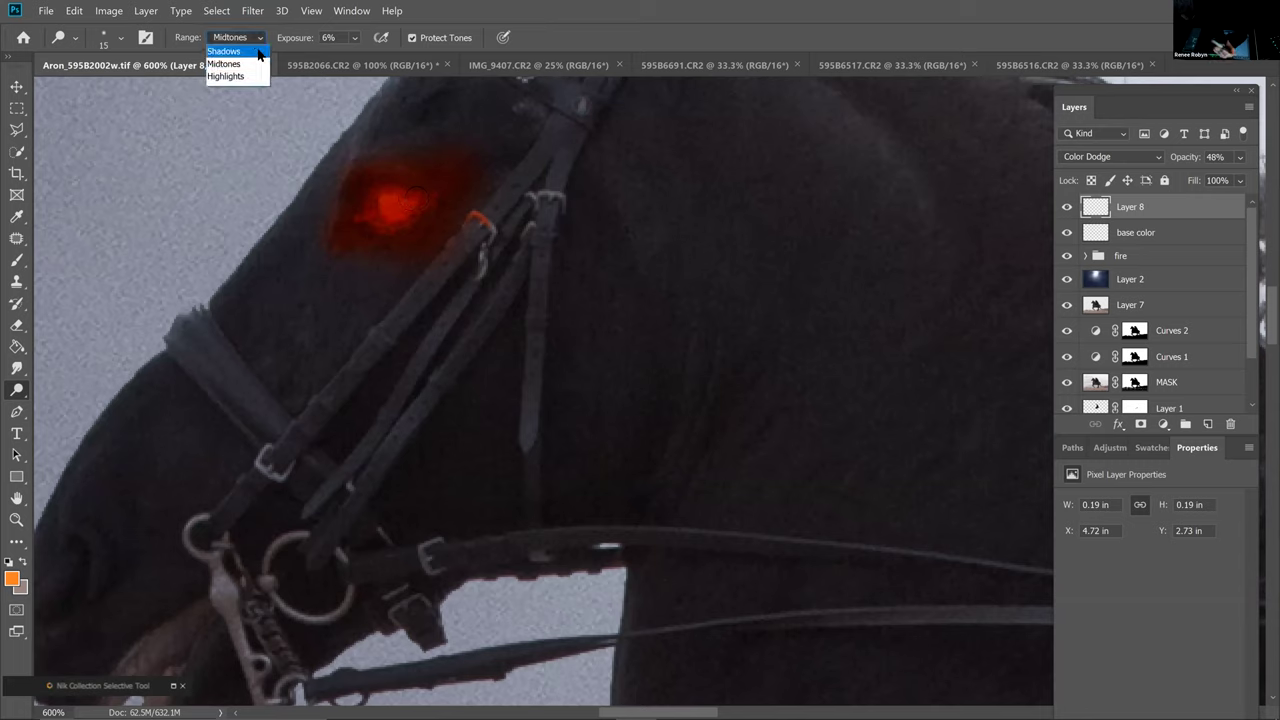
key("Return")
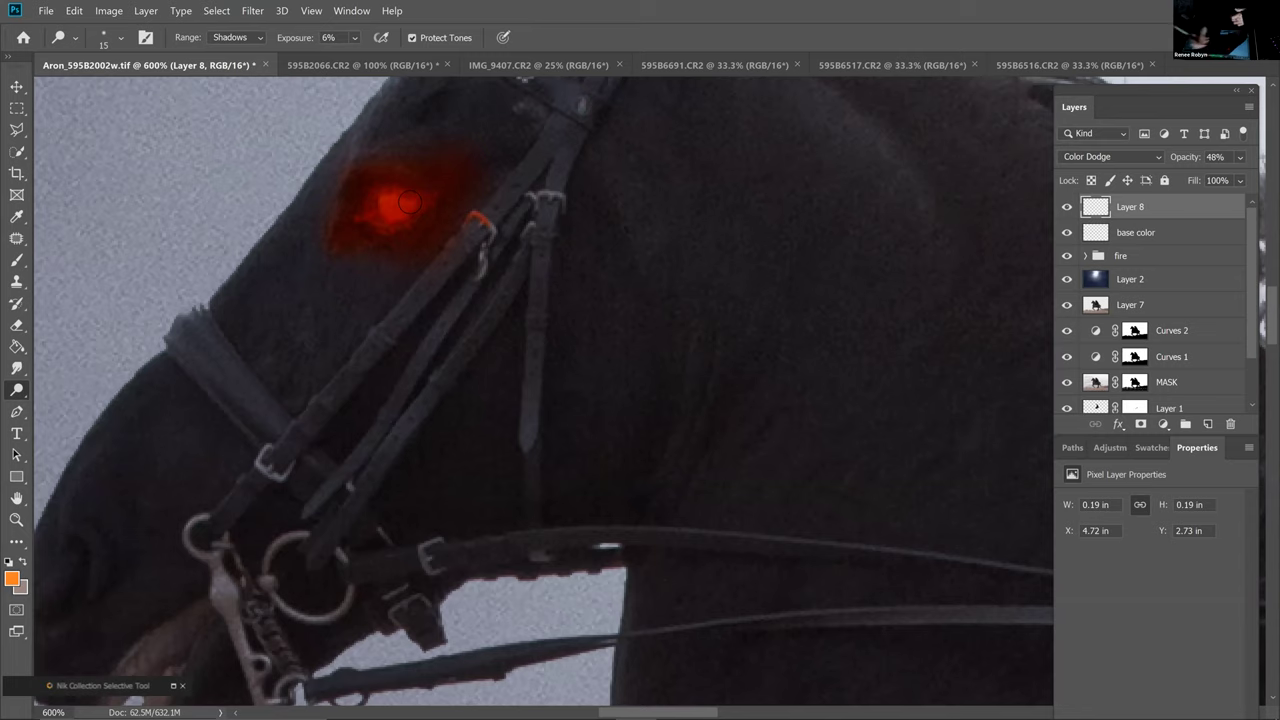
Add another layer above the eye highlight layer and set its blend mode to Color Dodge
left_click(19, 262)
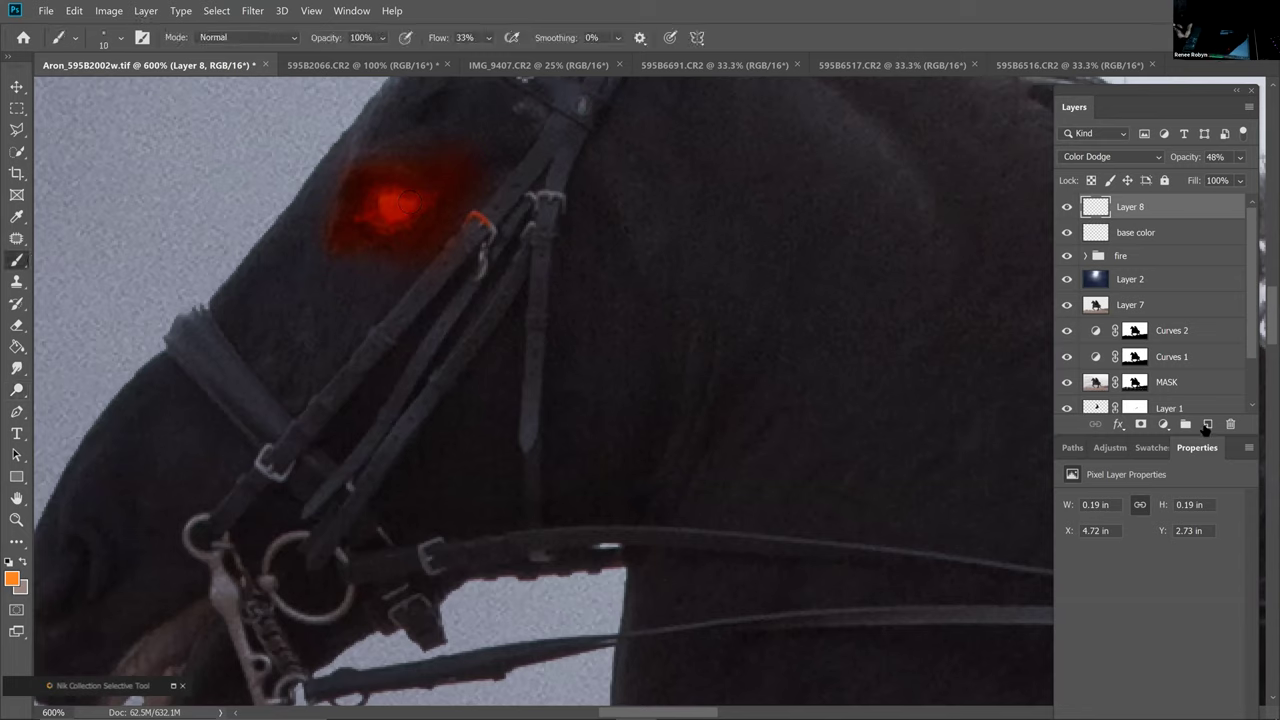
left_click(1208, 424)
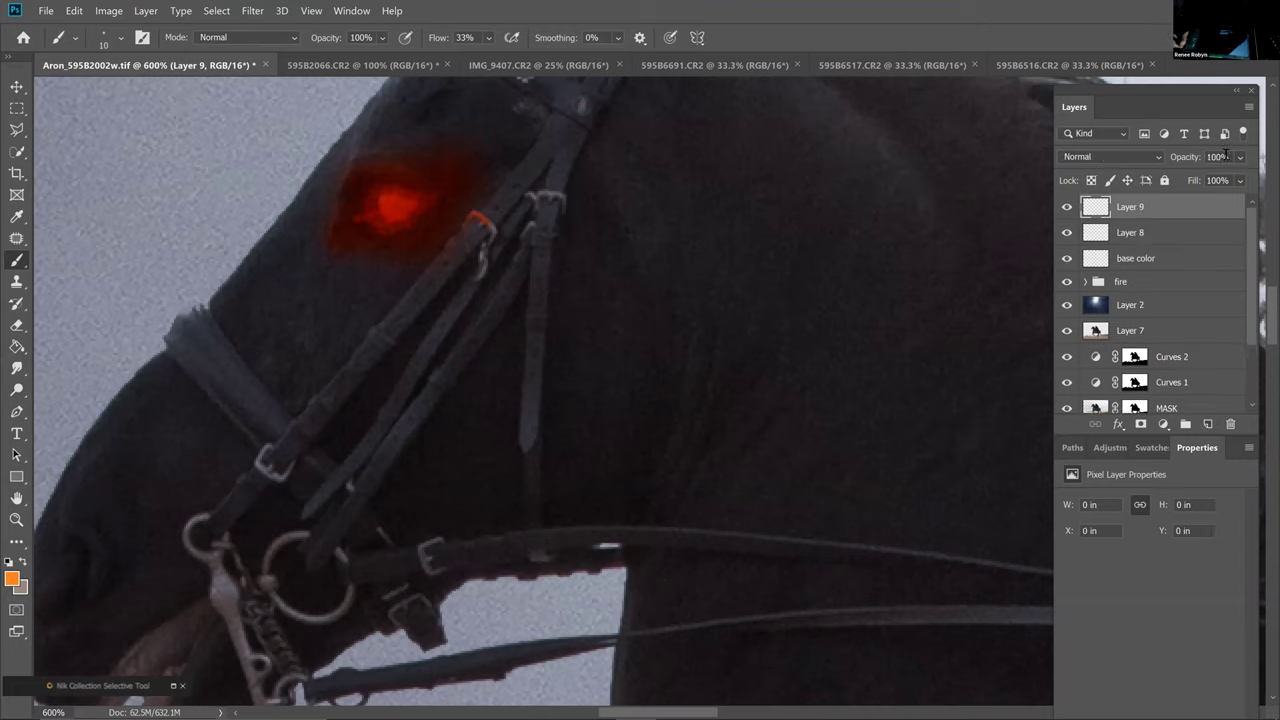
left_click(1127, 156)
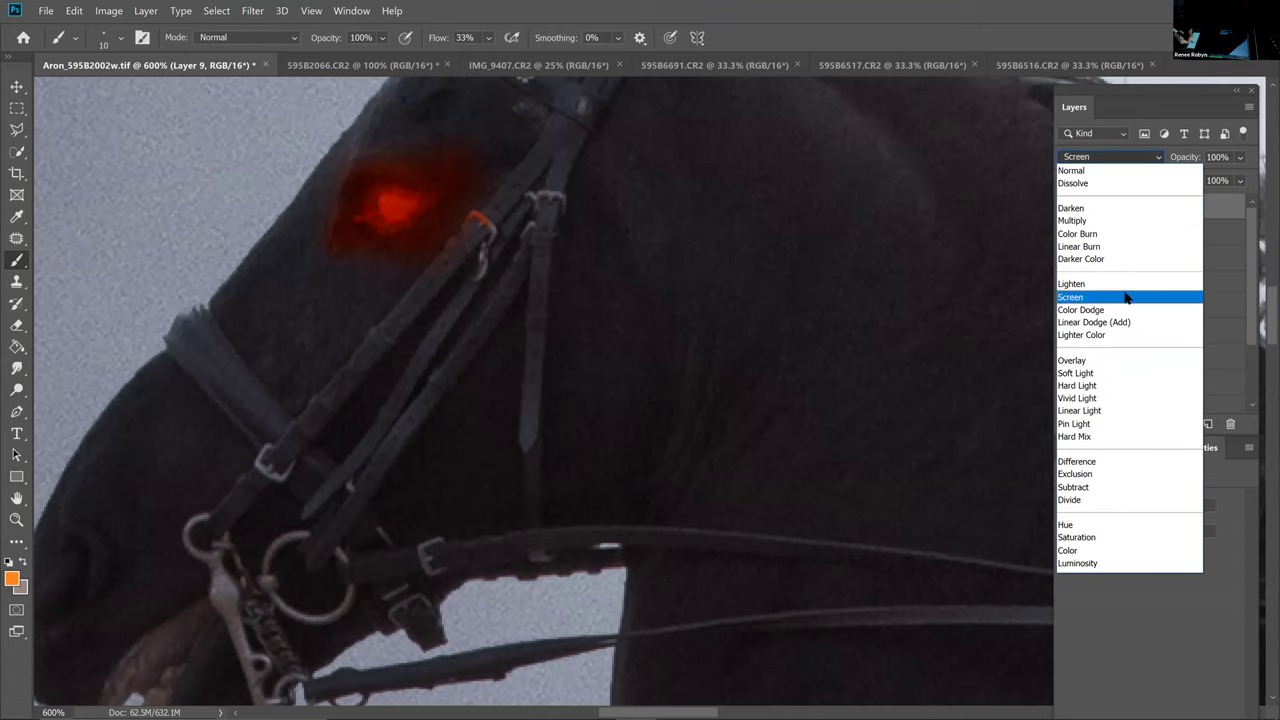
left_click(1100, 310)
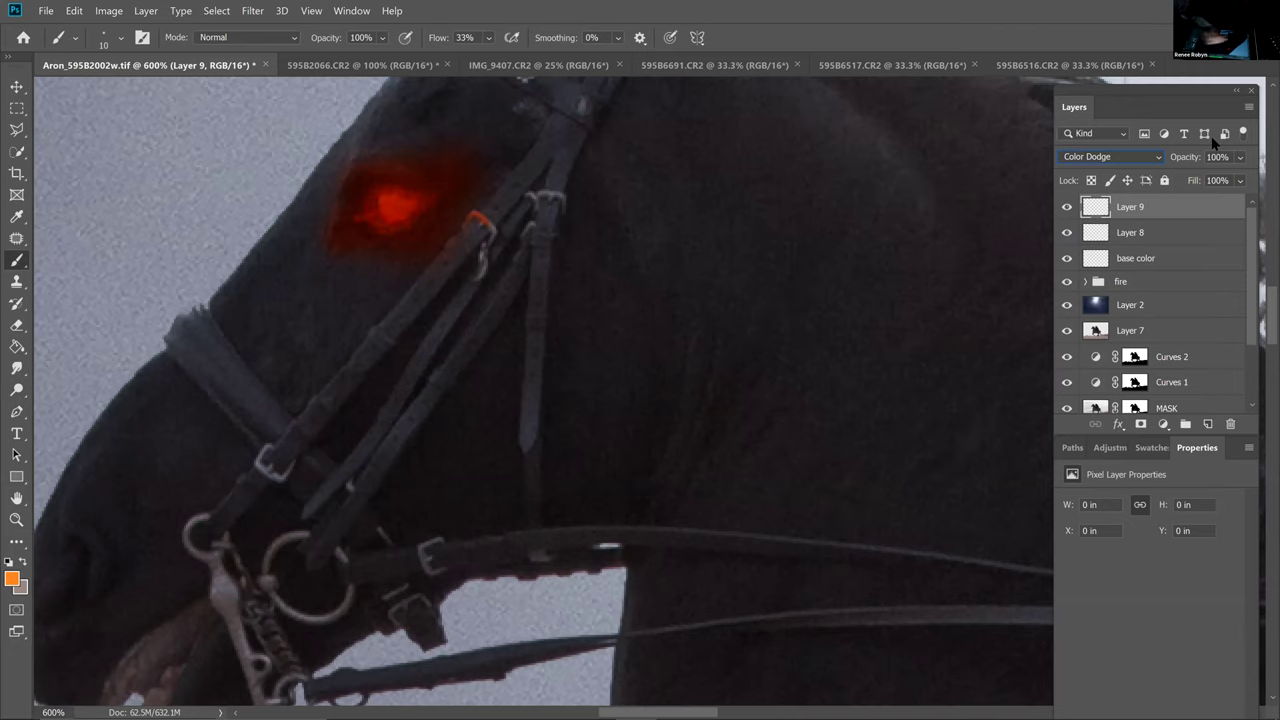
Paint a hot centre on the horse's eye and a glint on the bridle buckle with light peach fac69c
left_click(14, 582)
left_click_drag(778, 264, 790, 264)
left_click(1088, 254)
key("b")
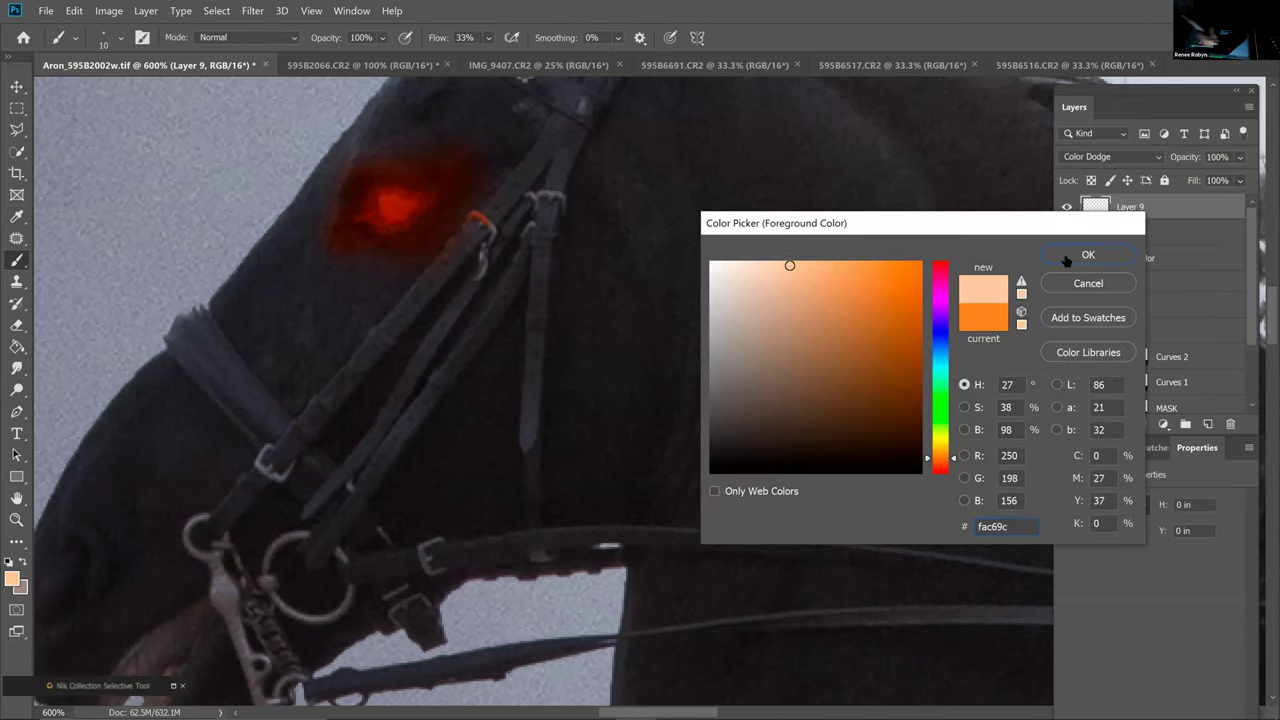
left_click(389, 204)
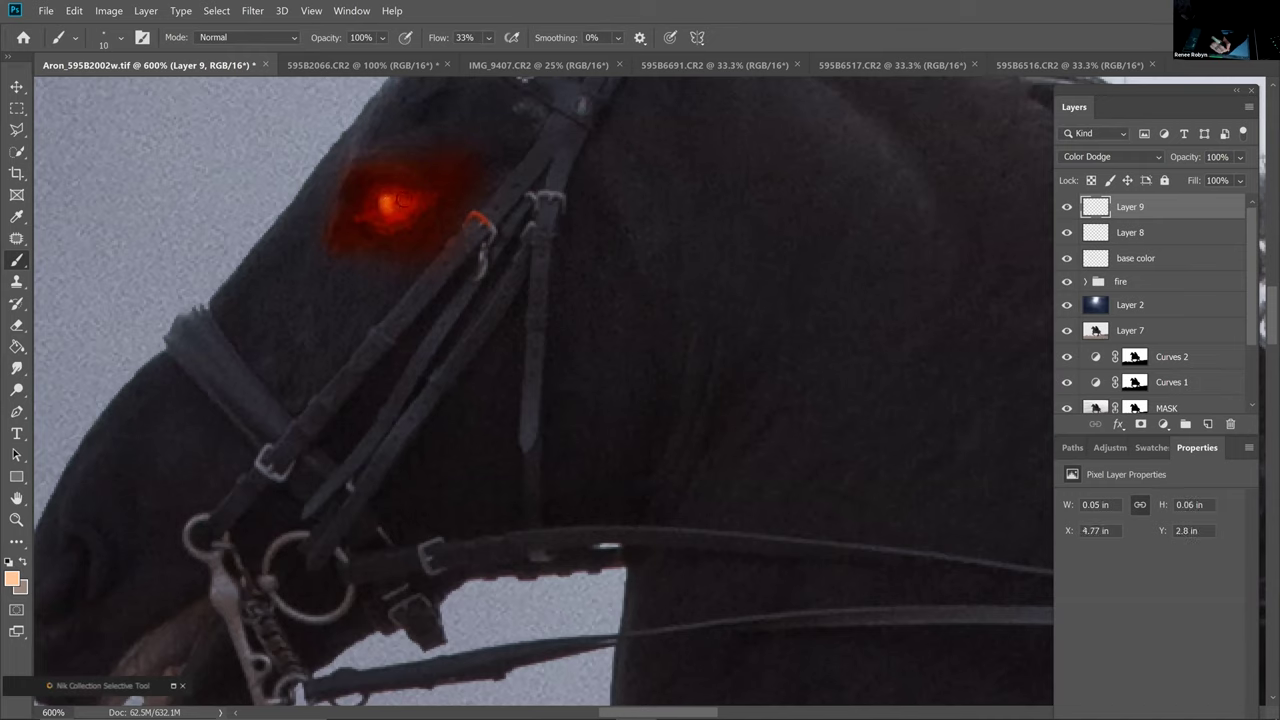
left_click_drag(396, 206, 412, 200)
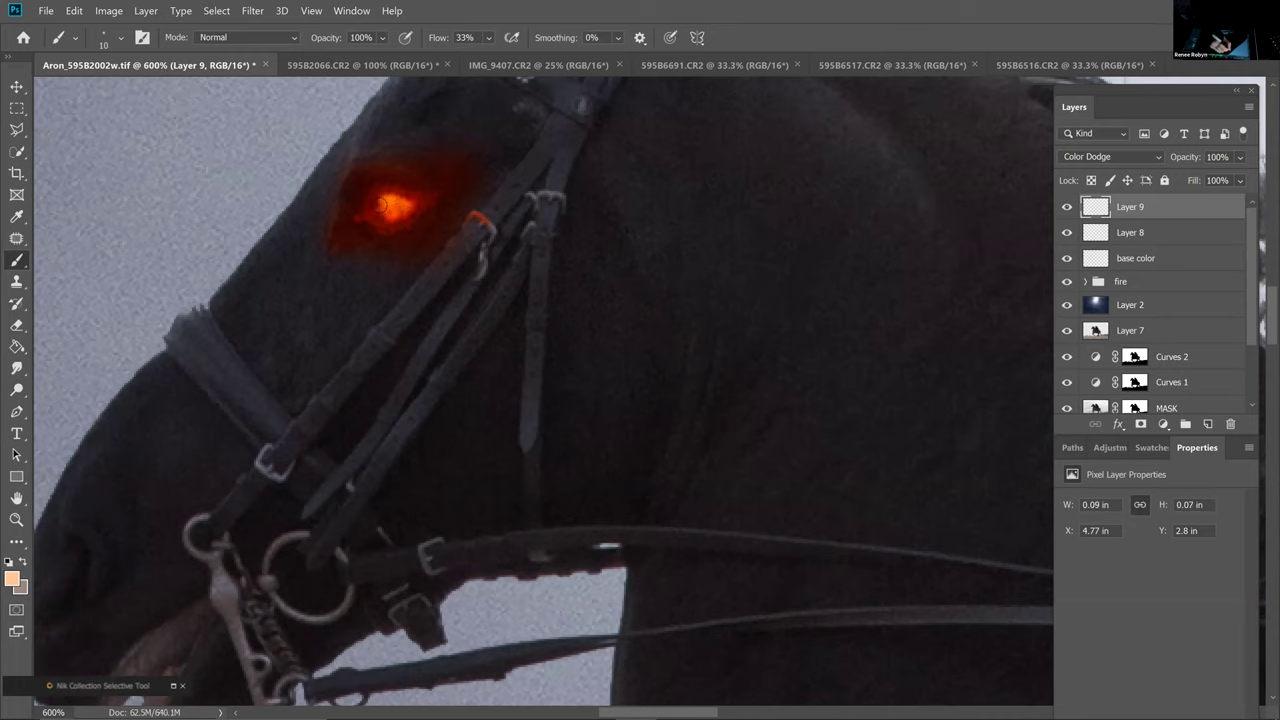
left_click_drag(390, 211, 404, 201)
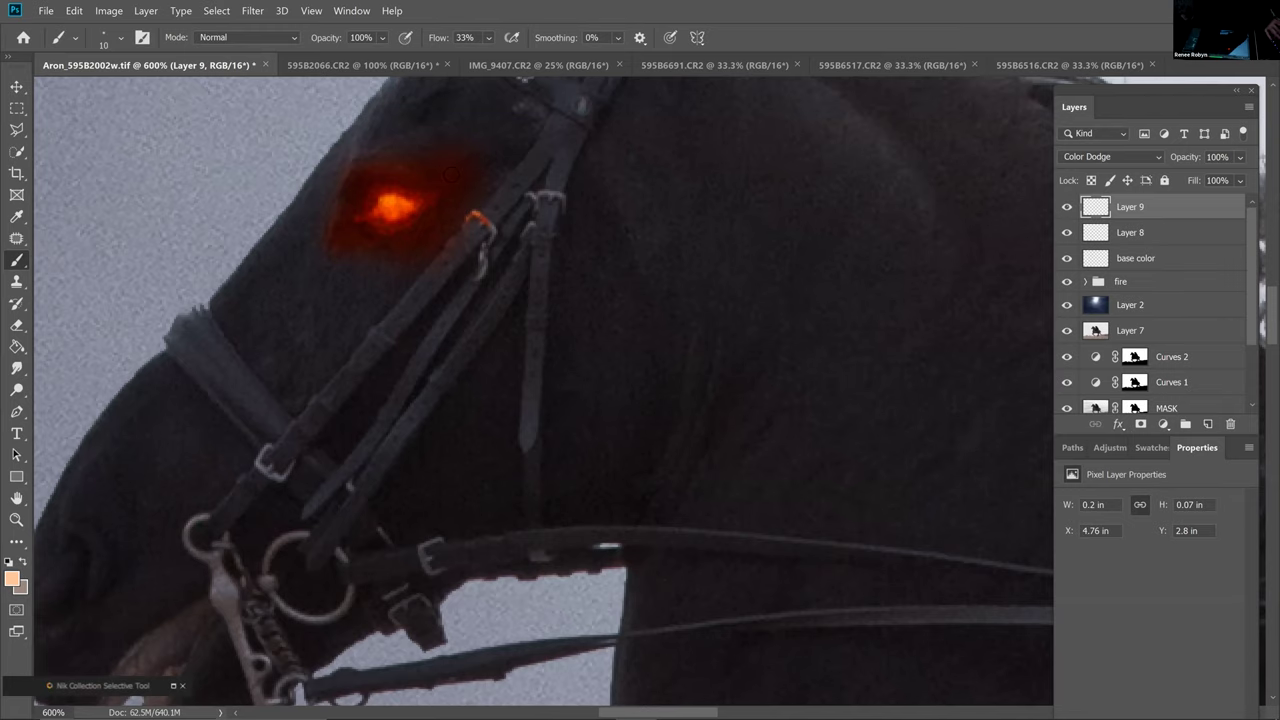
Copy the flame from eyes.CR2 with a rectangular selection and paste it into the horseman composite
key("ctrl+minus")
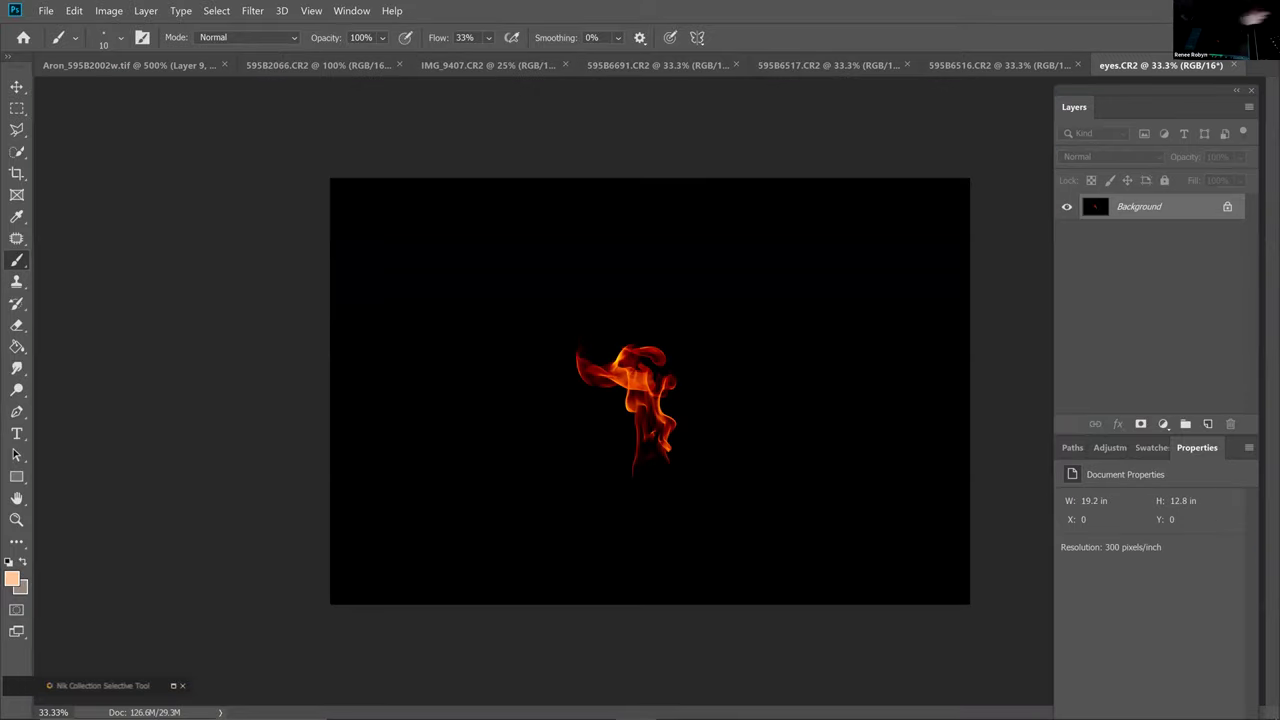
key("m")
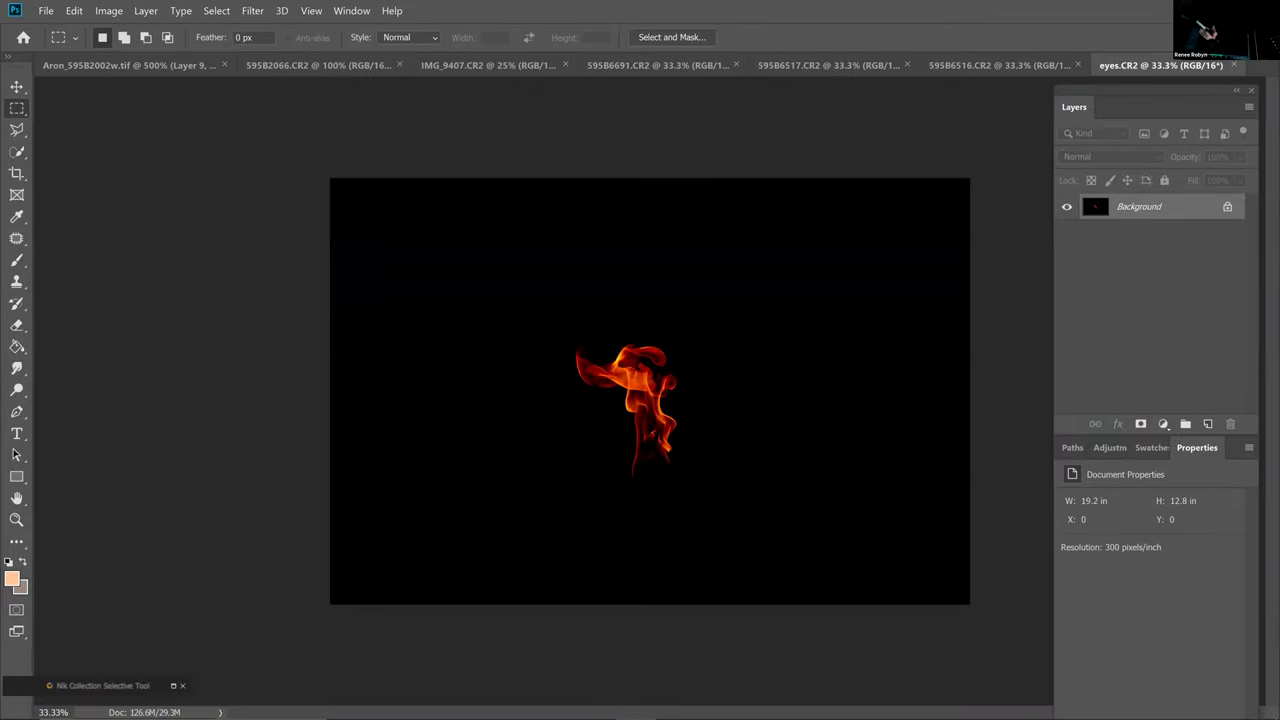
left_click_drag(526, 308, 711, 515)
left_click(199, 79)
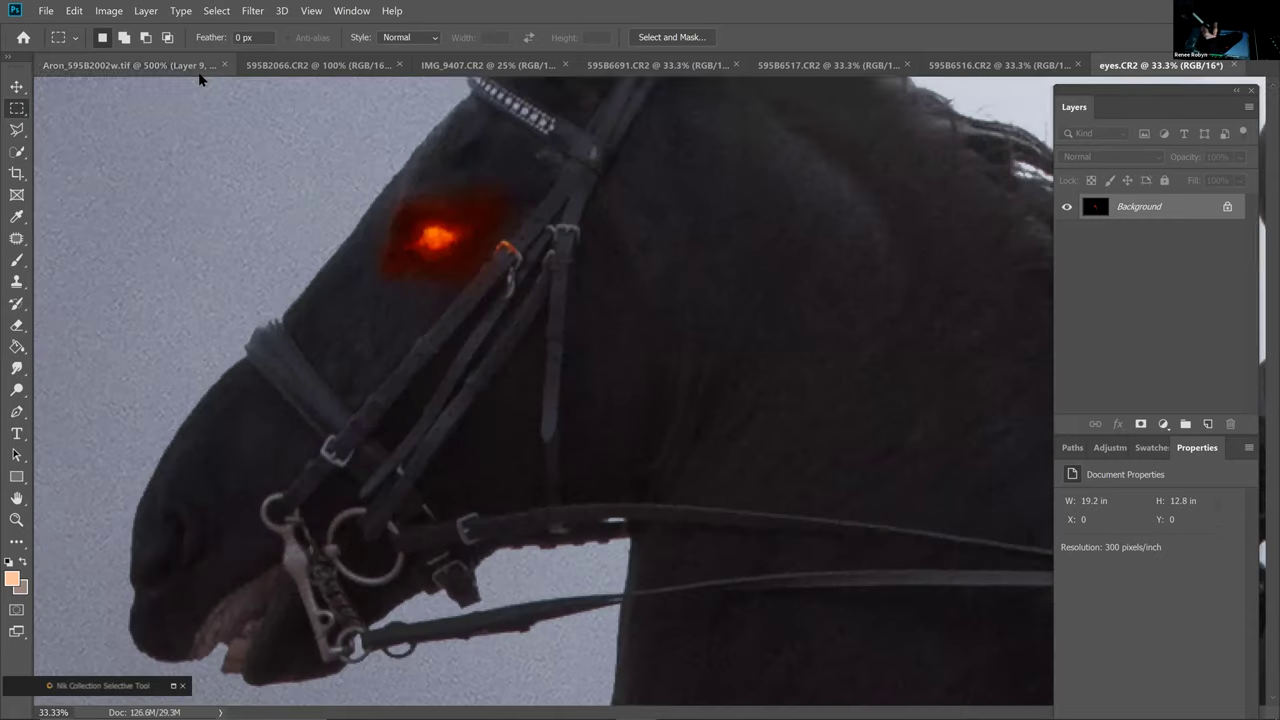
key("ctrl+v")
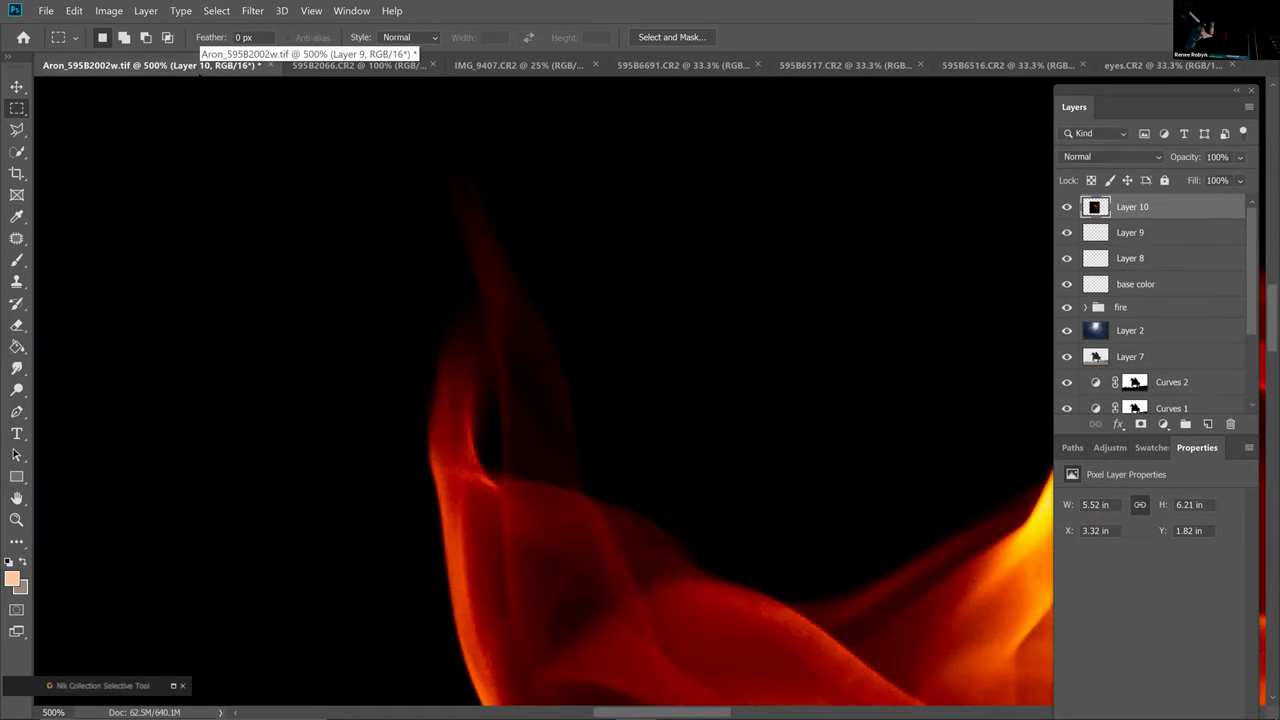
Set the pasted flame layer's blend mode to Screen
key("ctrl+minus")
key("ctrl+minus")
key("ctrl+minus")
key("ctrl+minus")
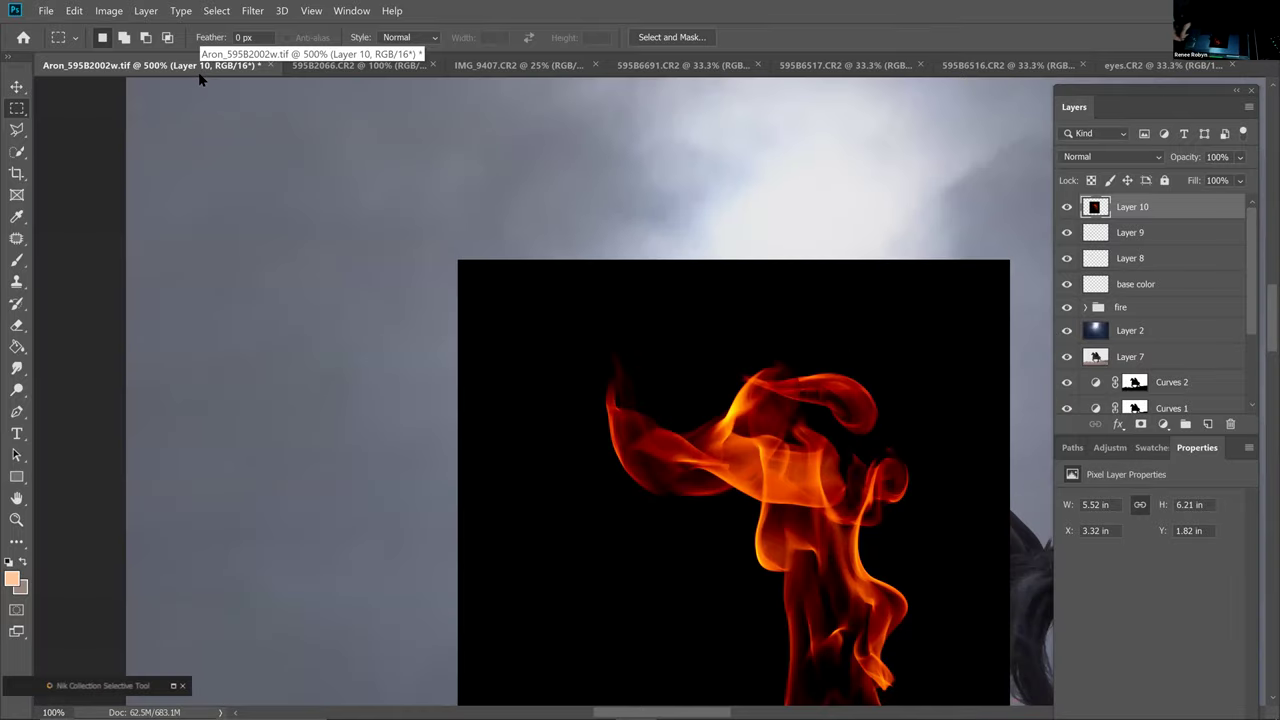
key("ctrl+minus")
left_click(1118, 155)
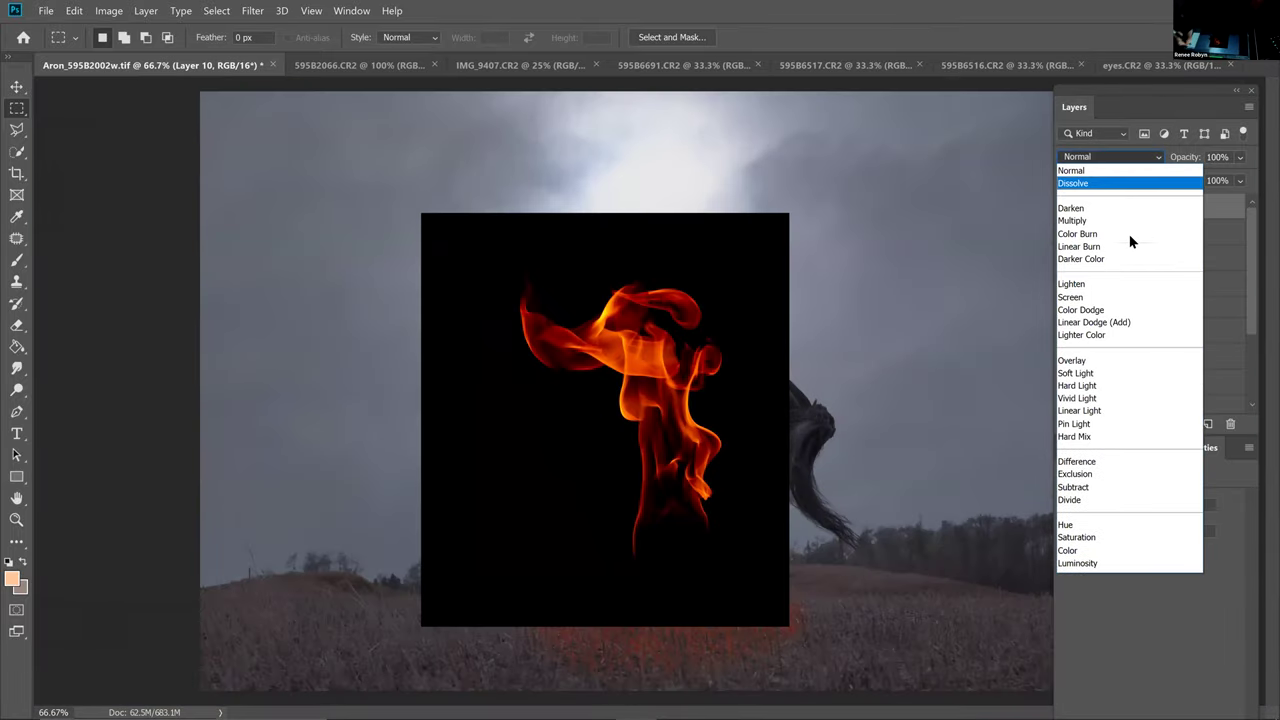
left_click(1120, 297)
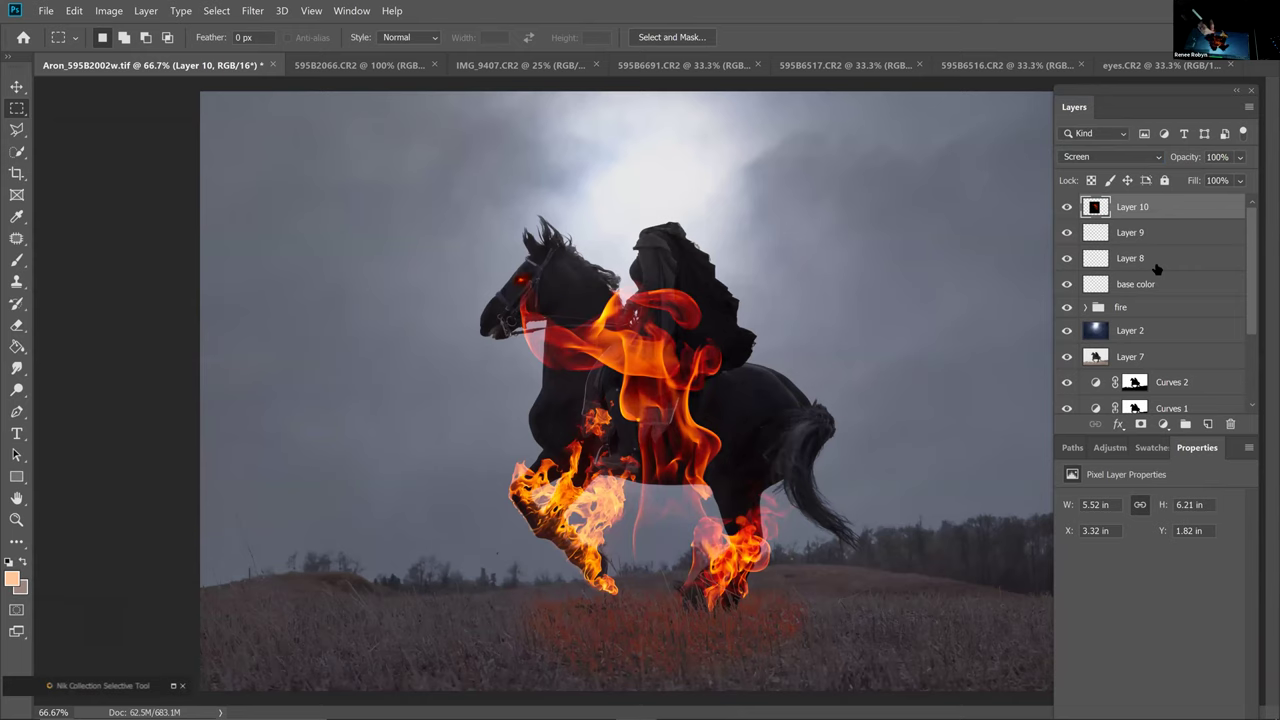
Scale the pasted flame down to about 33% and move it over the horse's head
key("ctrl+1")
key("ctrl+t")
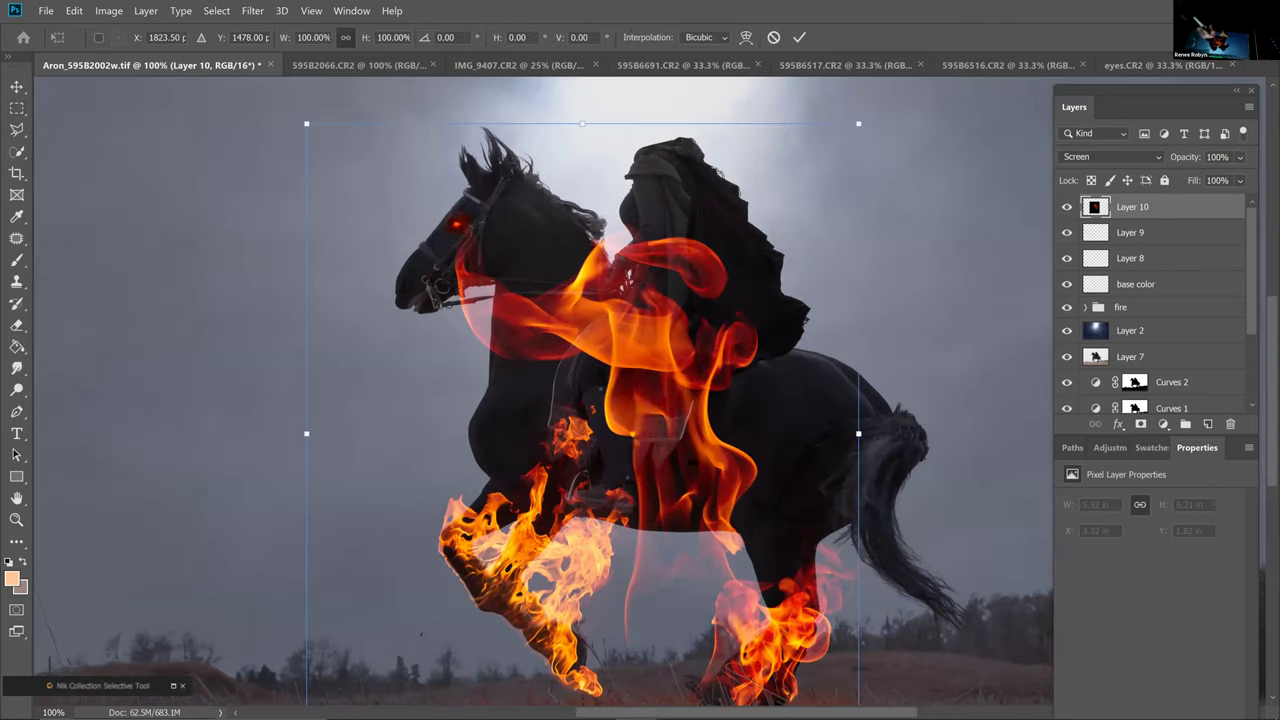
left_click_drag(858, 433, 489, 433)
left_click_drag(405, 425, 458, 212)
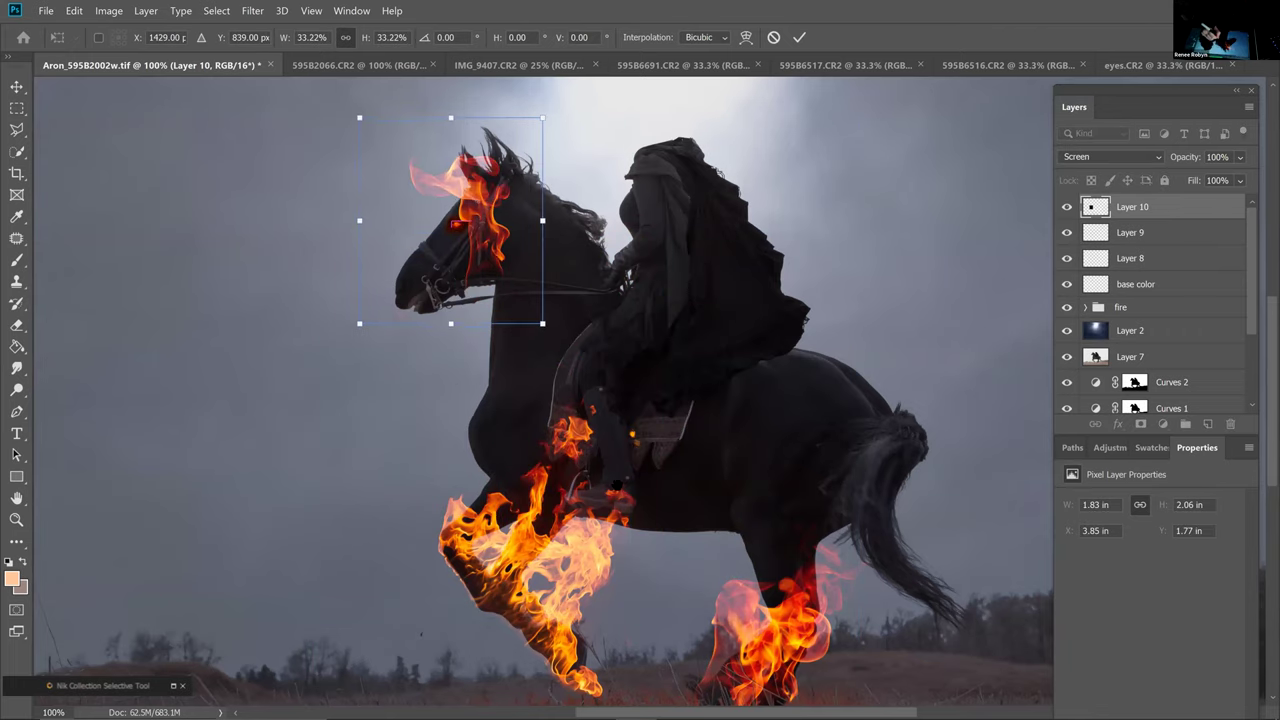
Shrink the flame to about 17%, rotate it about 27°, and position it rising from the horse's eye
key("ctrl+plus")
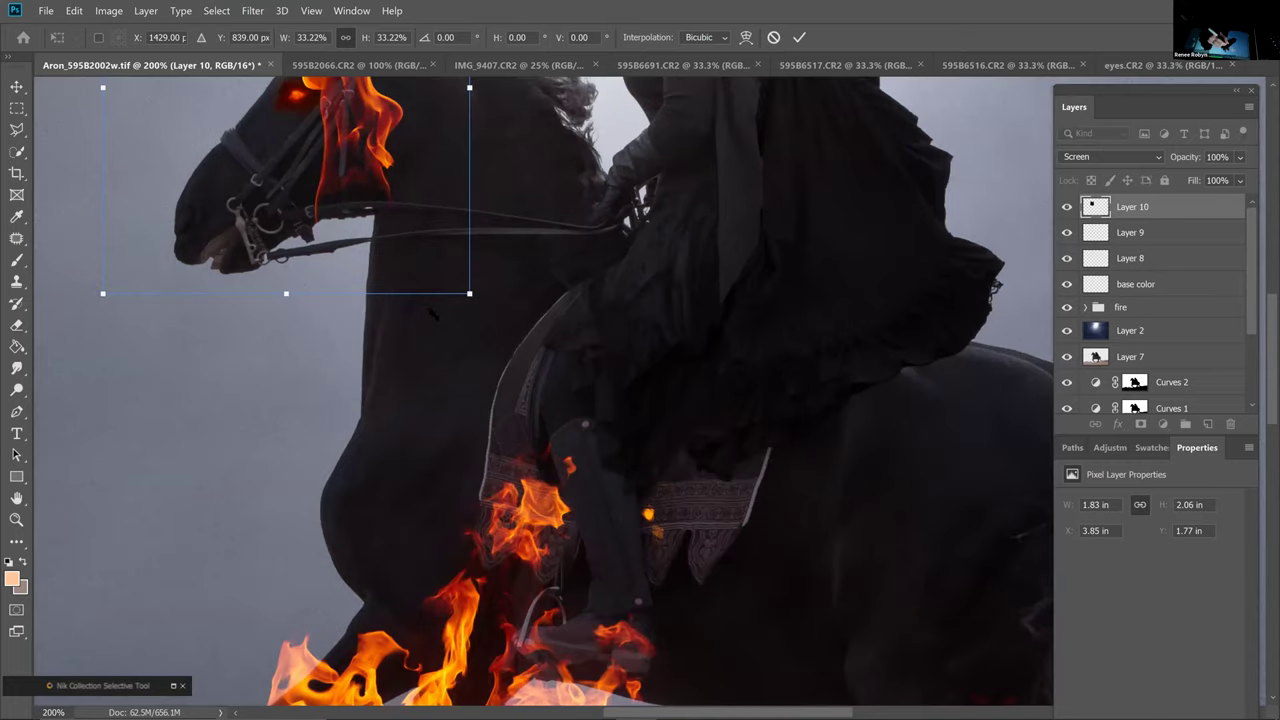
left_click_drag(432, 312, 465, 372)
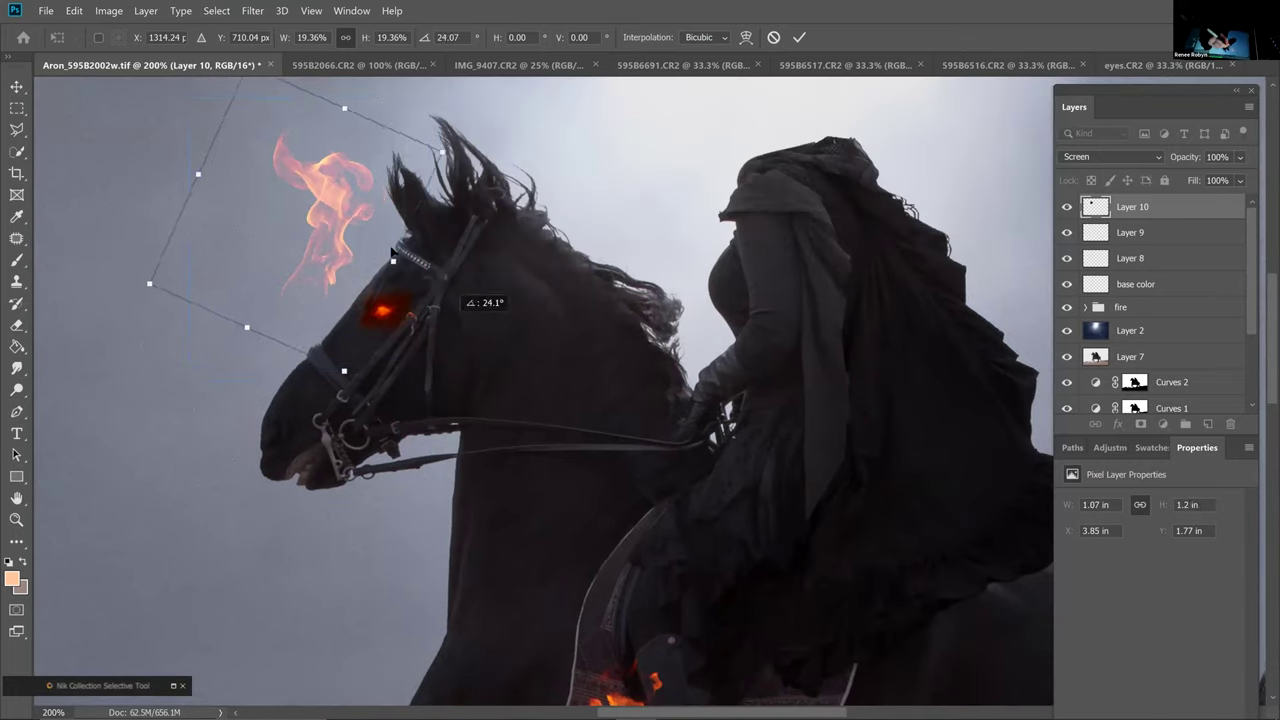
left_click_drag(448, 315, 431, 243)
left_click_drag(342, 113, 347, 129)
left_click_drag(406, 266, 405, 247)
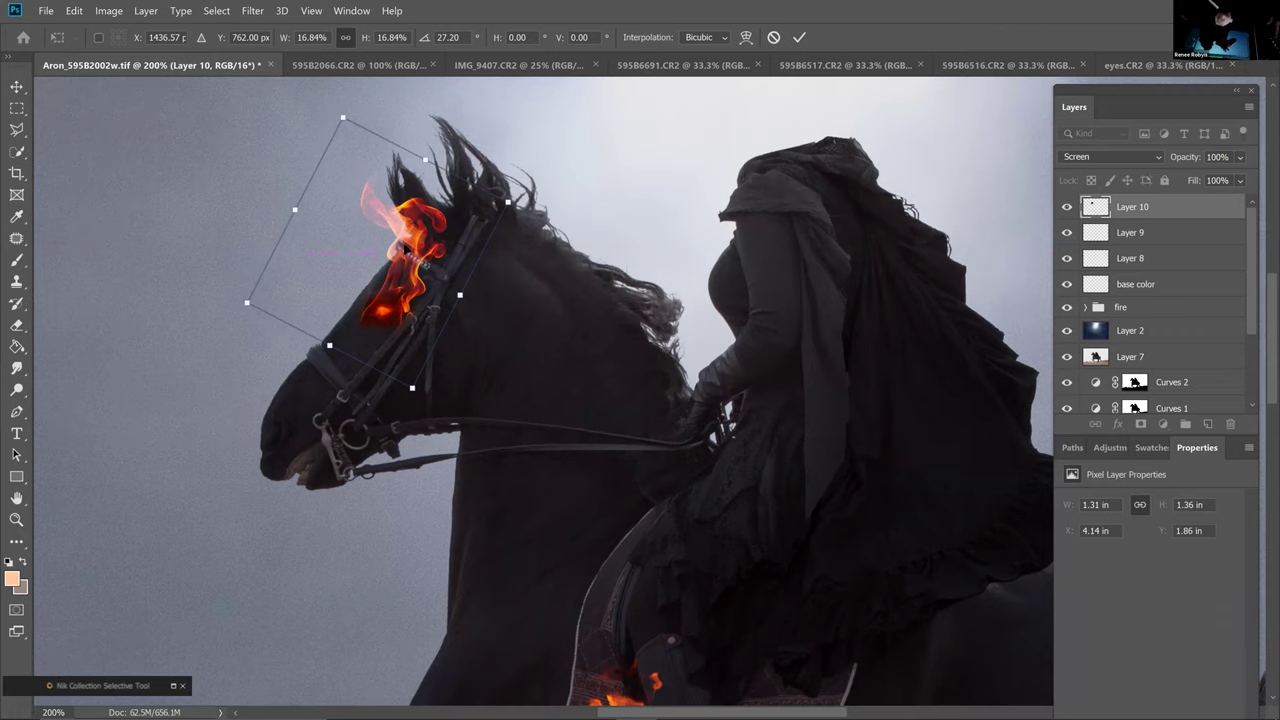
key("Return")
key("m")
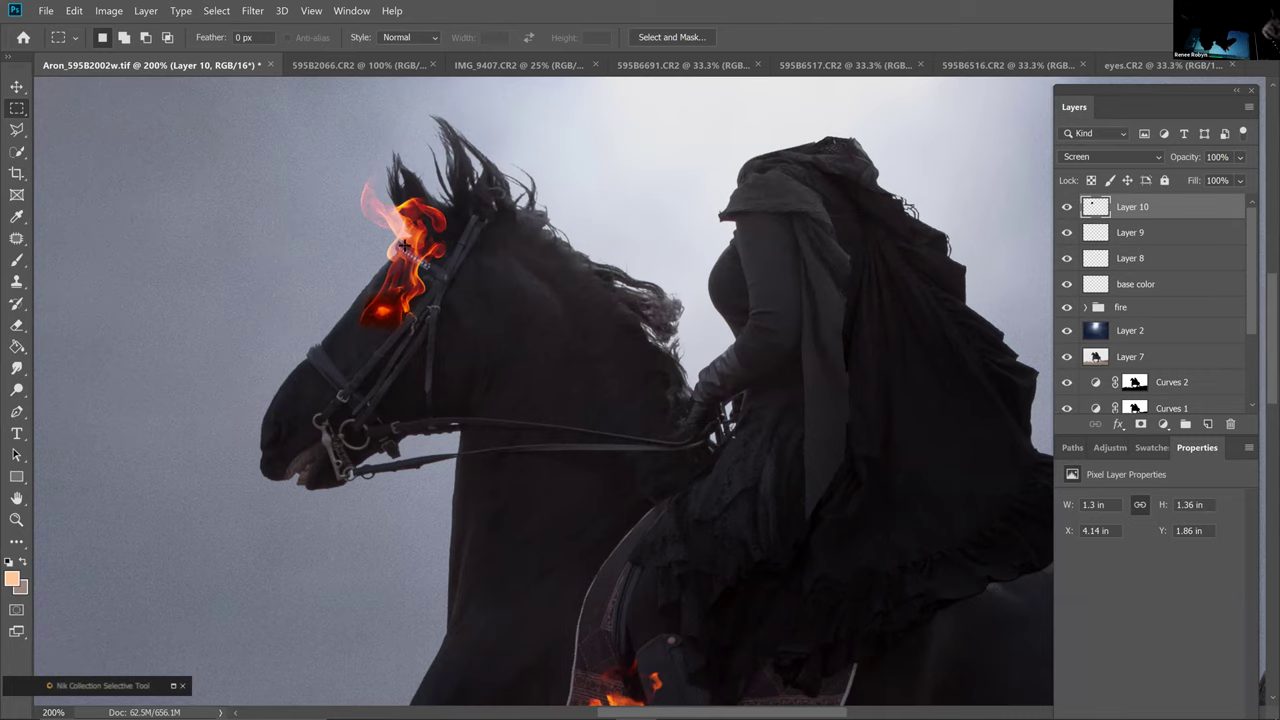
Refine the eye flame by scaling it to about 96%, rotating it about -5.7° and aligning its base with the eye
key("ctrl+plus")
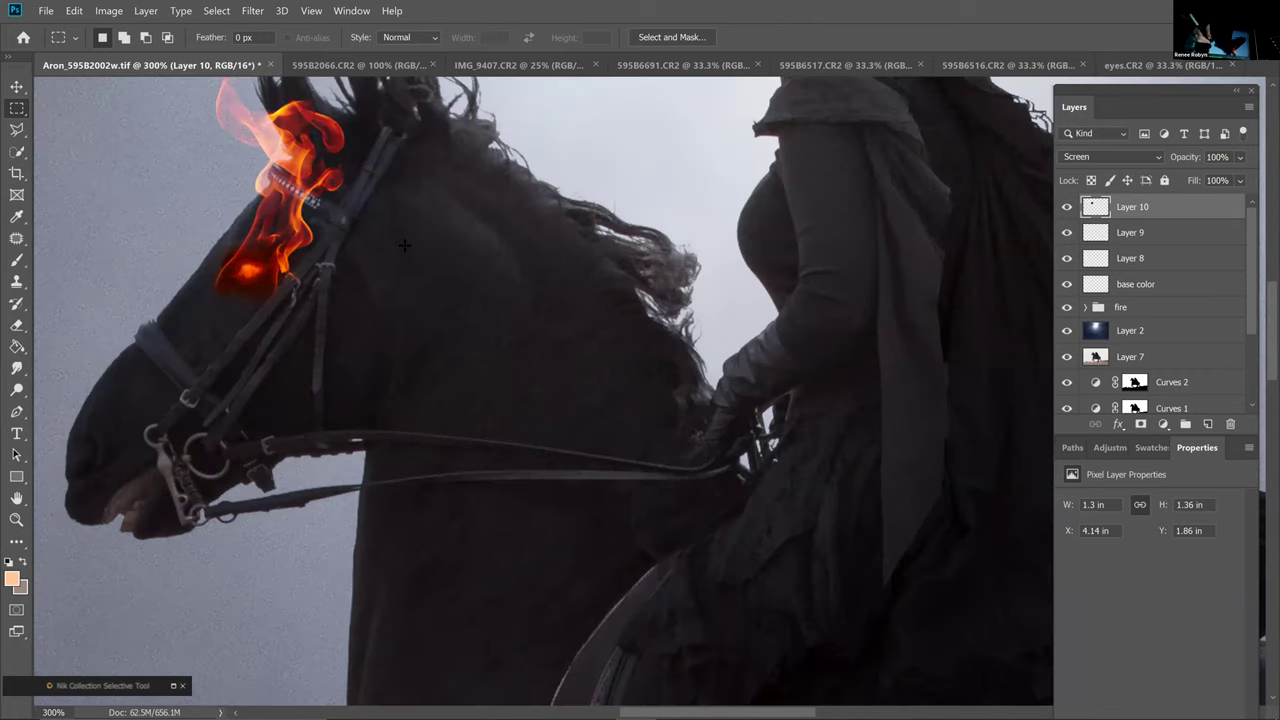
left_click_drag(443, 270, 475, 297)
left_click_drag(398, 268, 446, 309)
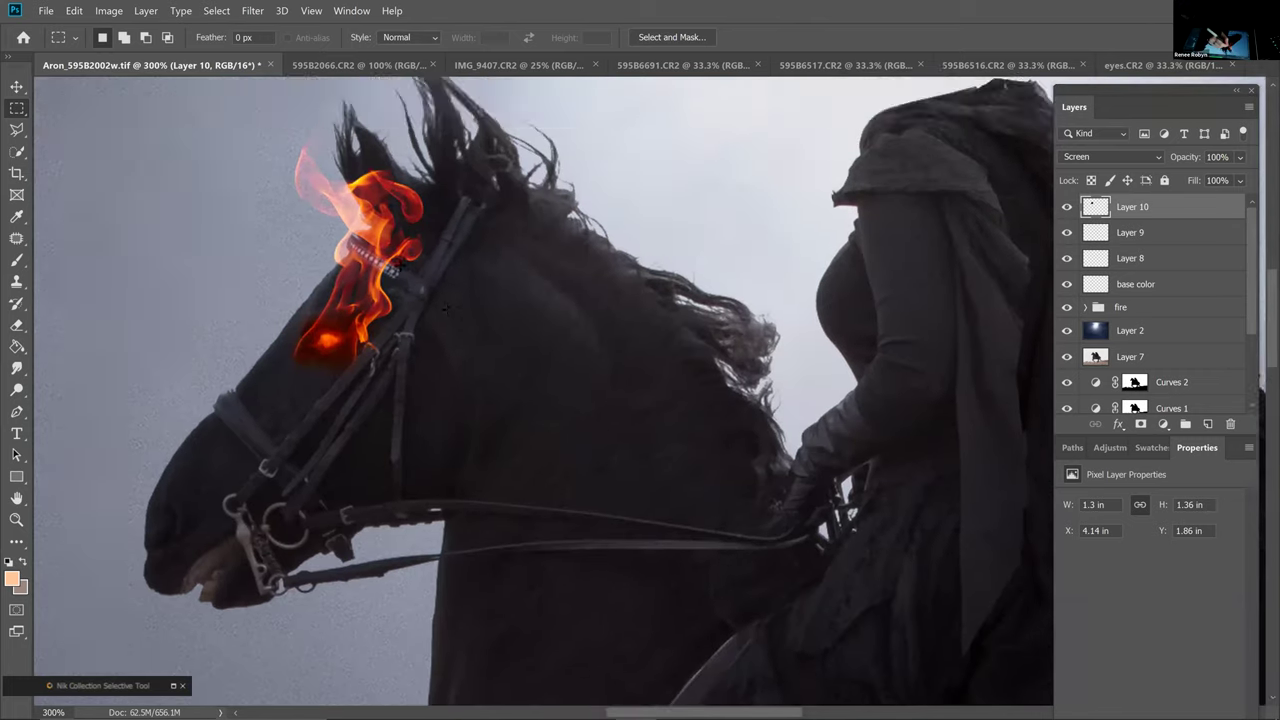
scroll(431, 288, "up", 1)
key("ctrl+t")
left_click_drag(520, 470, 553, 388)
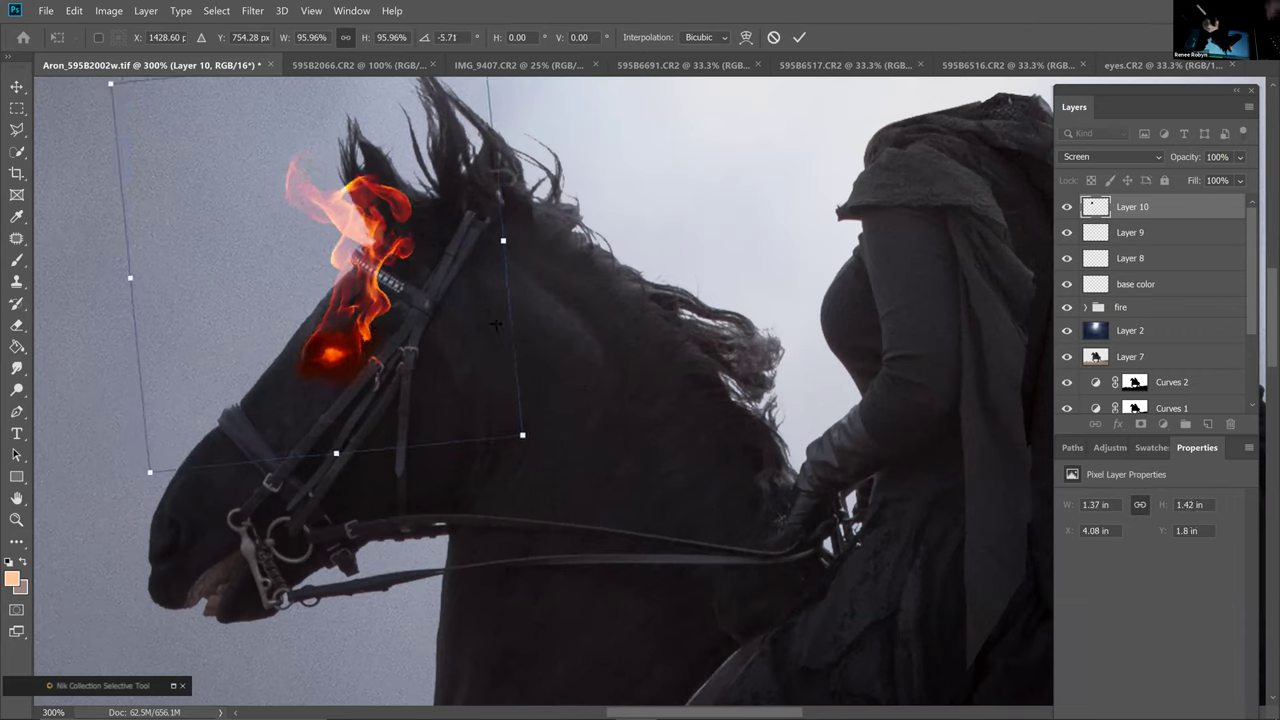
key("Return")
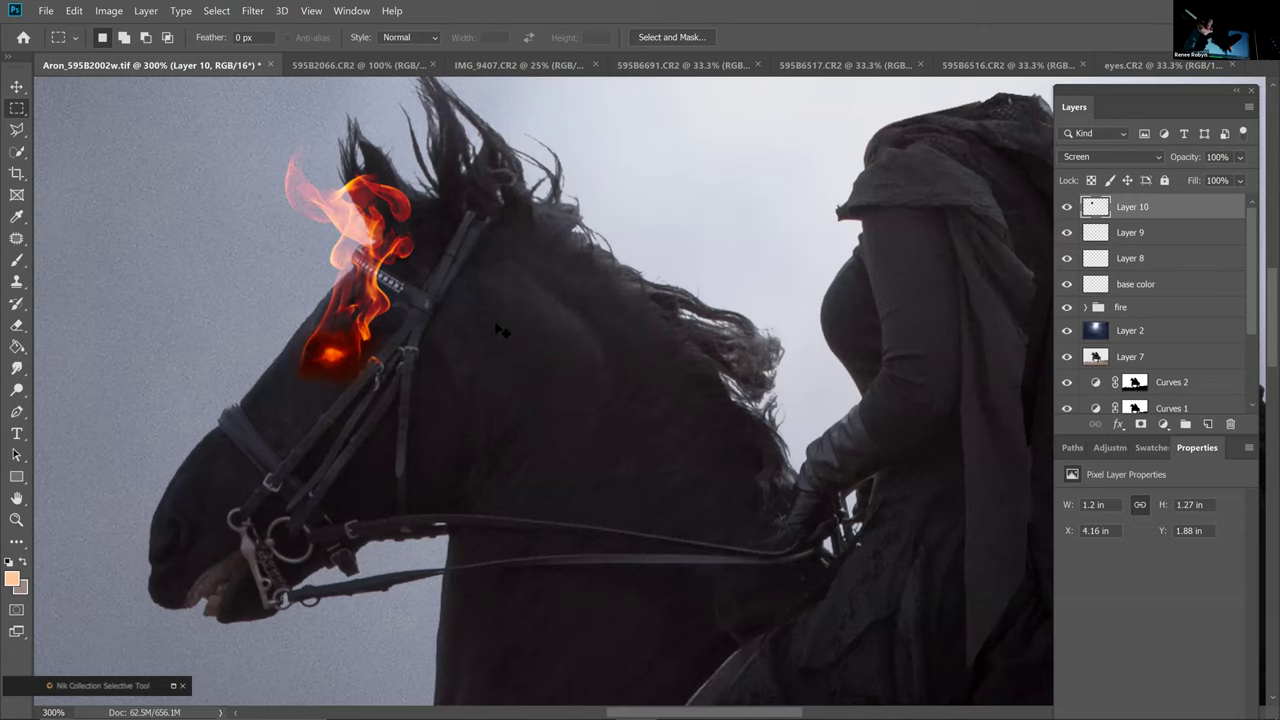
key("ctrl+minus")
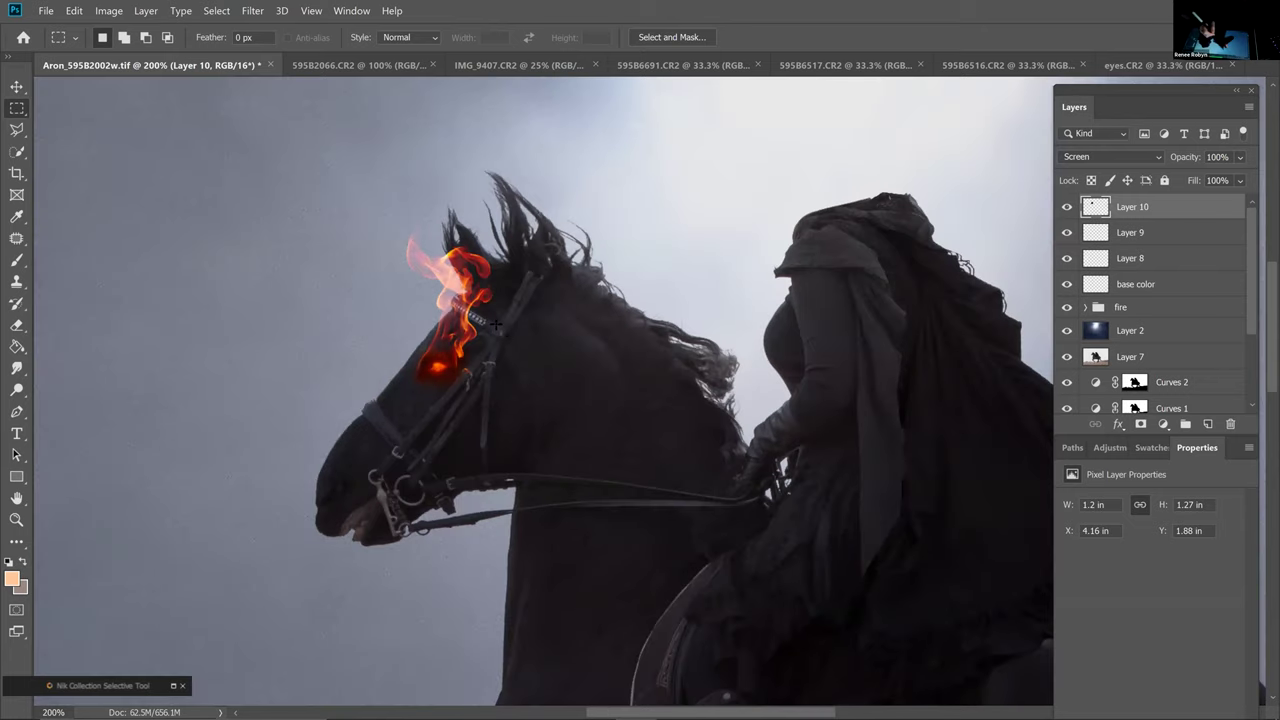
key("ctrl+minus")
key("ctrl+minus")
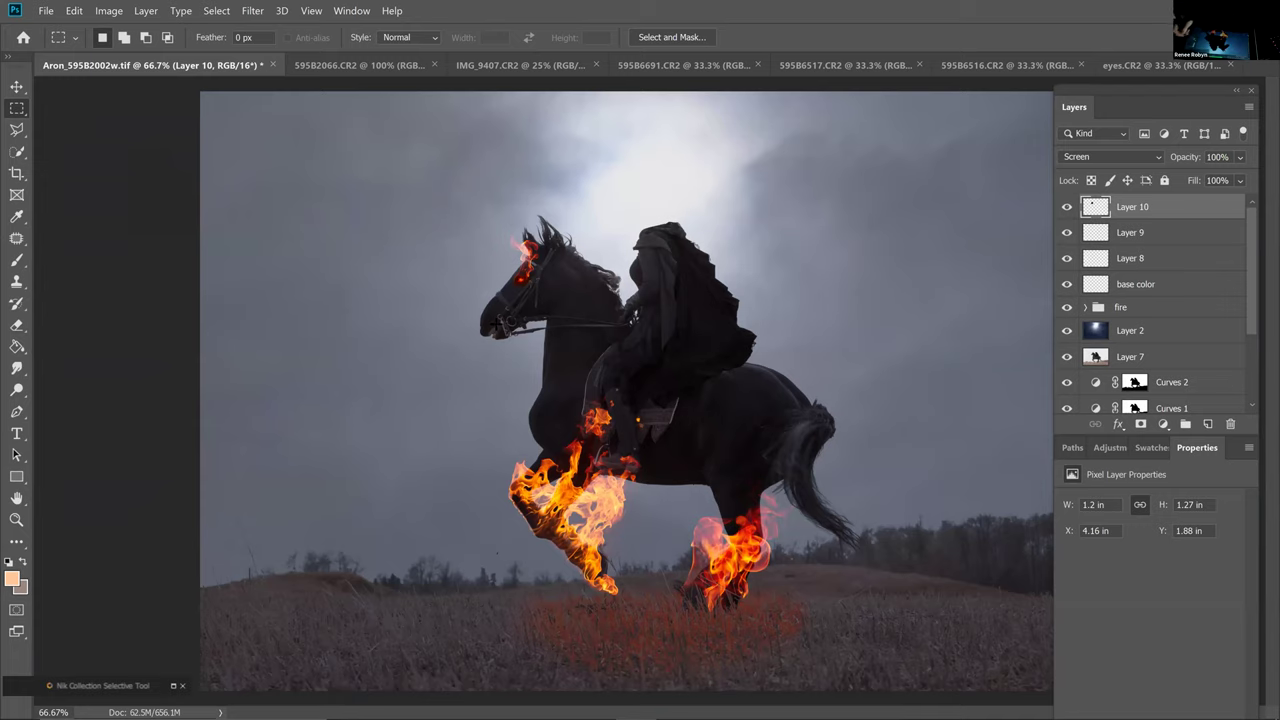
Examine the eye flame and leg flames close up, checking how they sit on the horse
key("ctrl+plus")
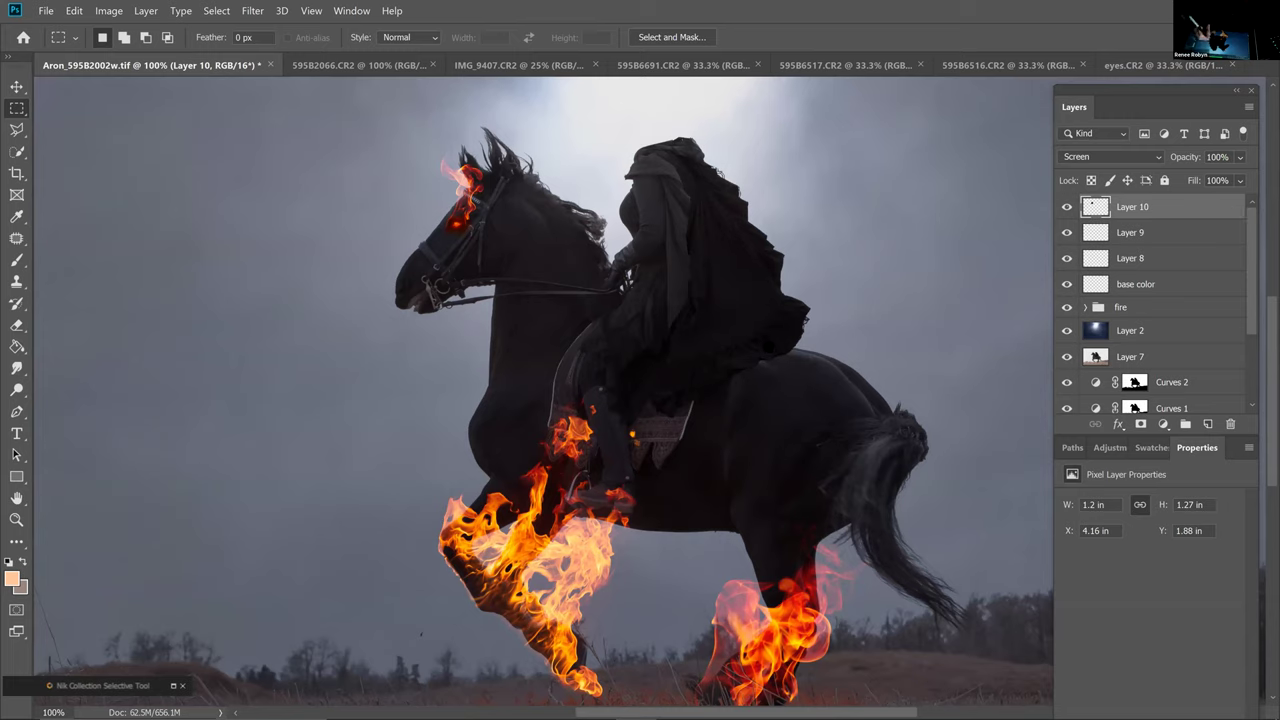
left_click_drag(736, 304, 675, 318)
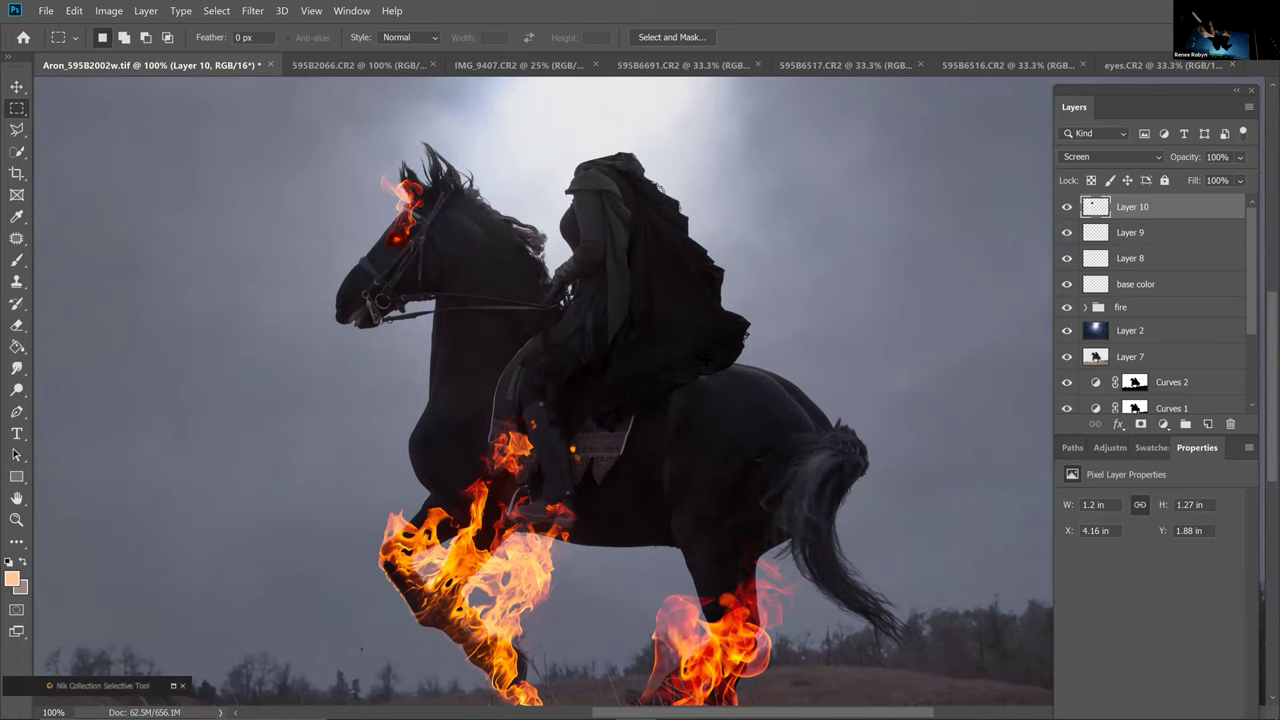
scroll(705, 357, "down", 1)
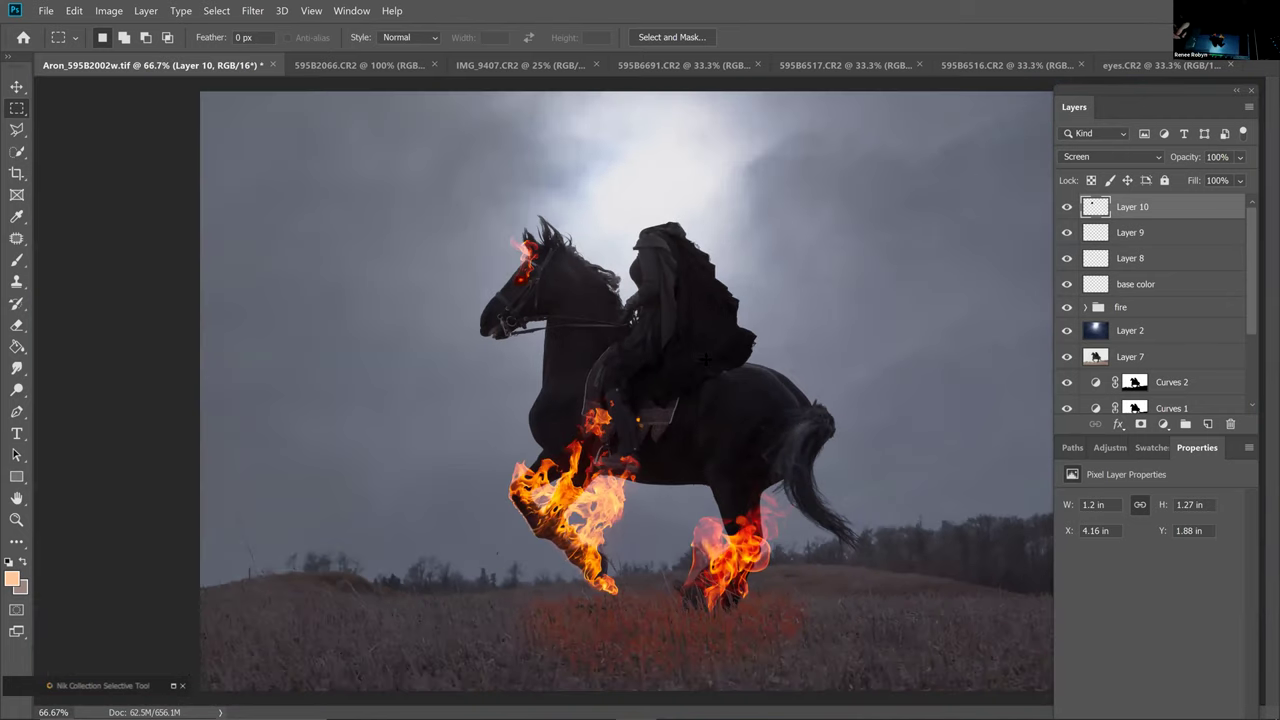
scroll(650, 390, "up", 2)
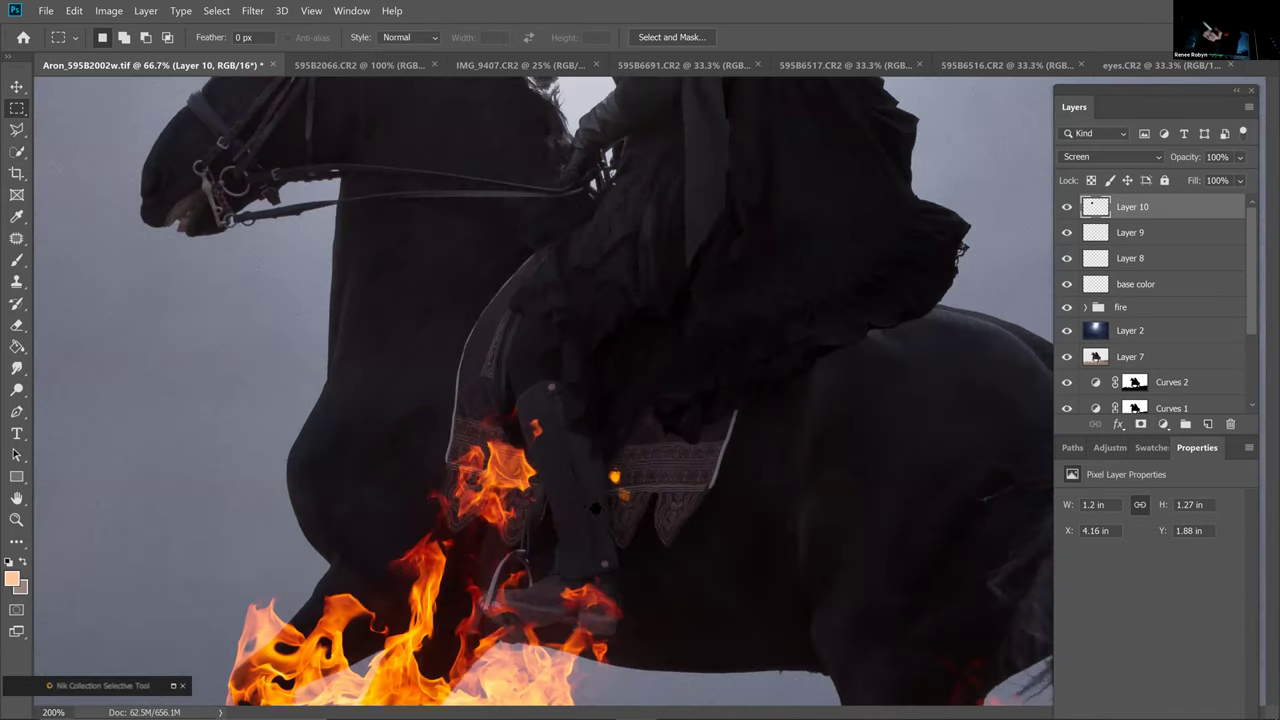
scroll(636, 421, "up", 1)
mouse_move(423, 201)
left_mouse_down()
mouse_move(538, 346)
mouse_move(603, 533)
left_mouse_up()
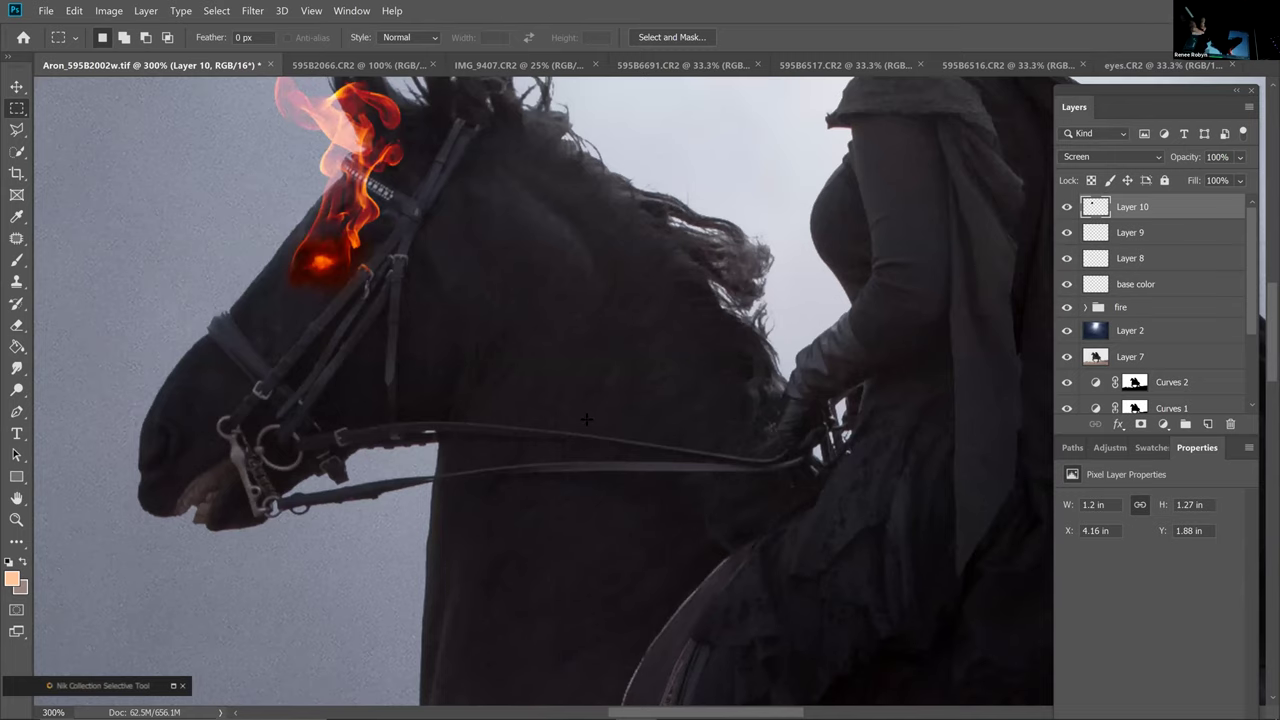
scroll(586, 419, "down", 2)
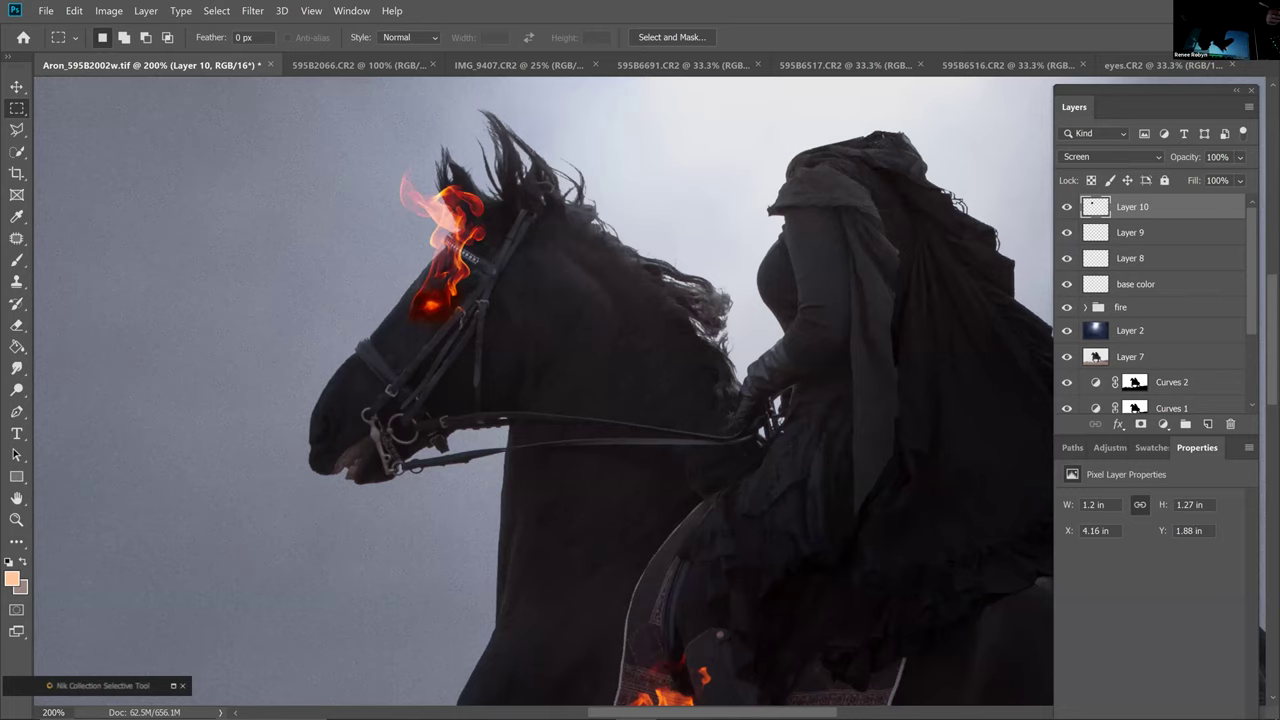
Copy the fire area from 595B6694.CR2 and paste it into the Aron_595B2002w.tif composite
key("ctrl+shift+Tab")
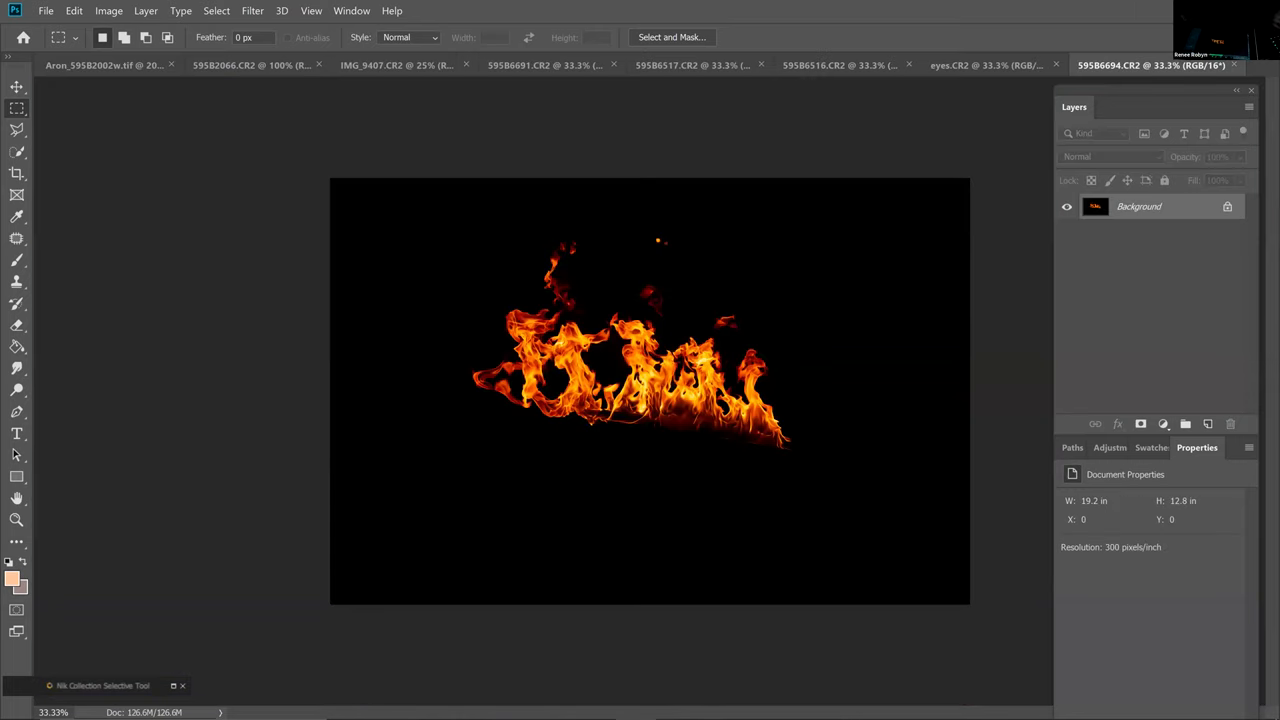
left_click_drag(422, 217, 825, 490)
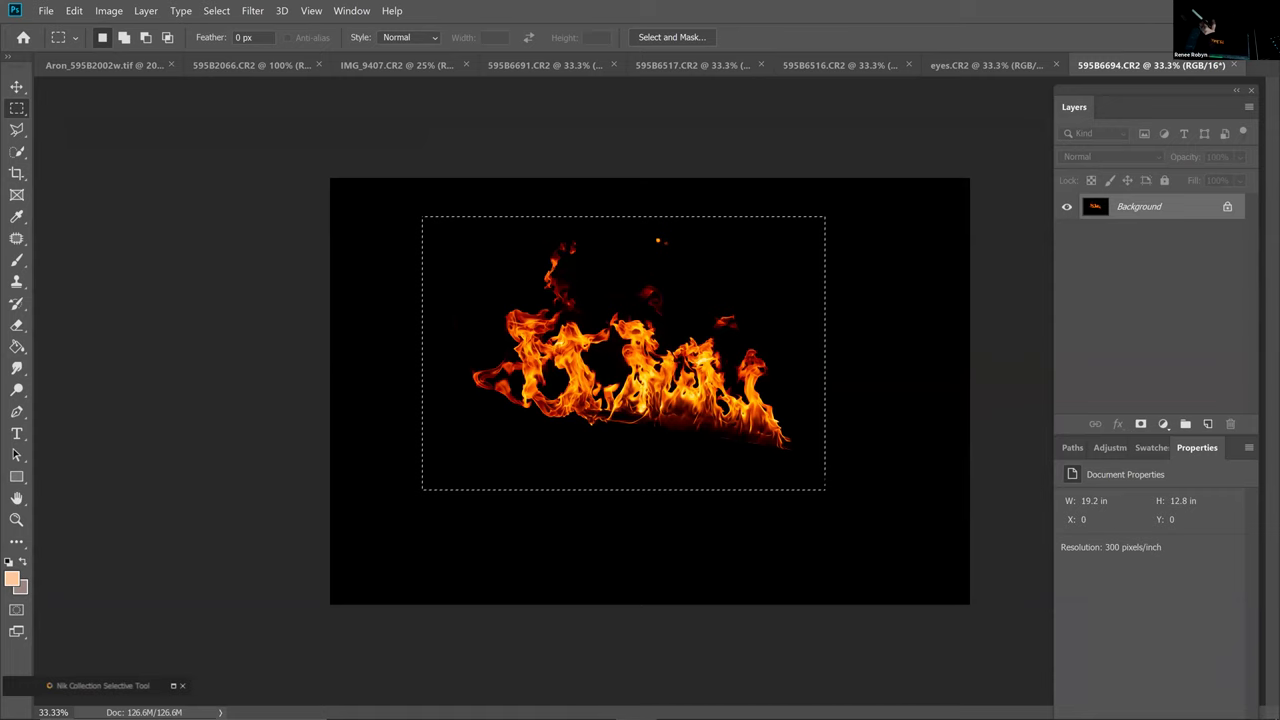
left_click(140, 66)
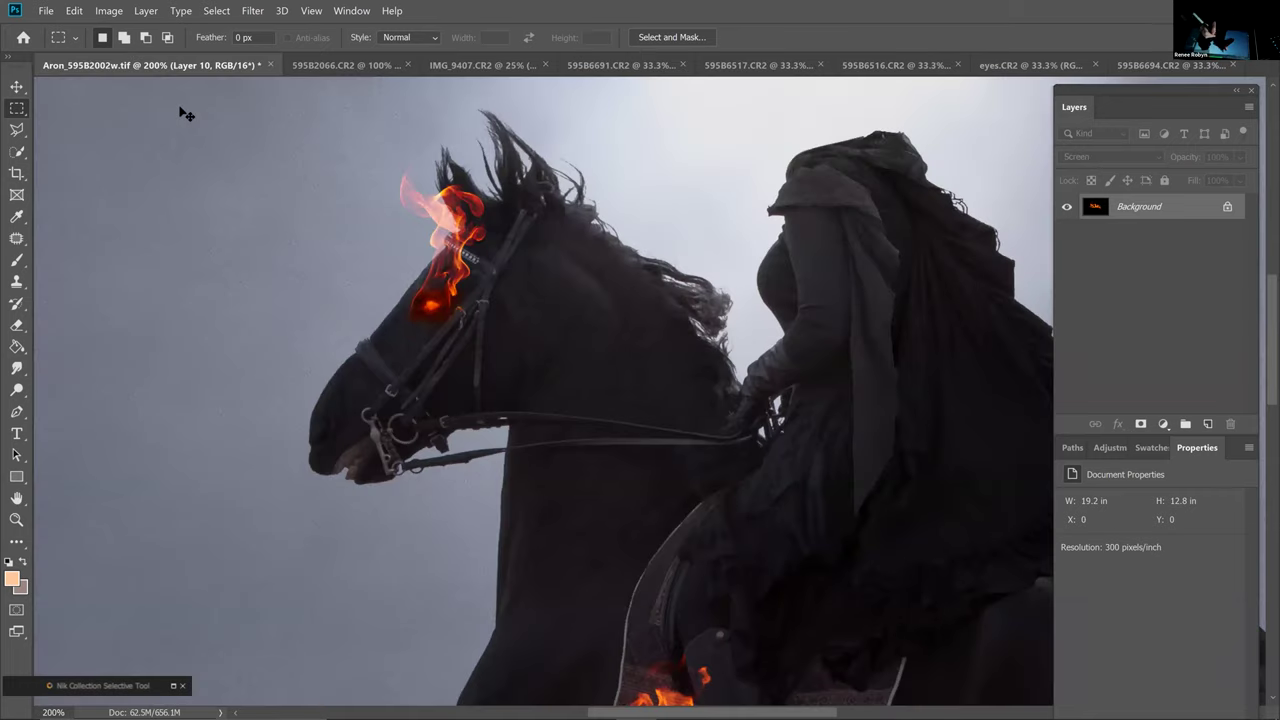
key("ctrl+v")
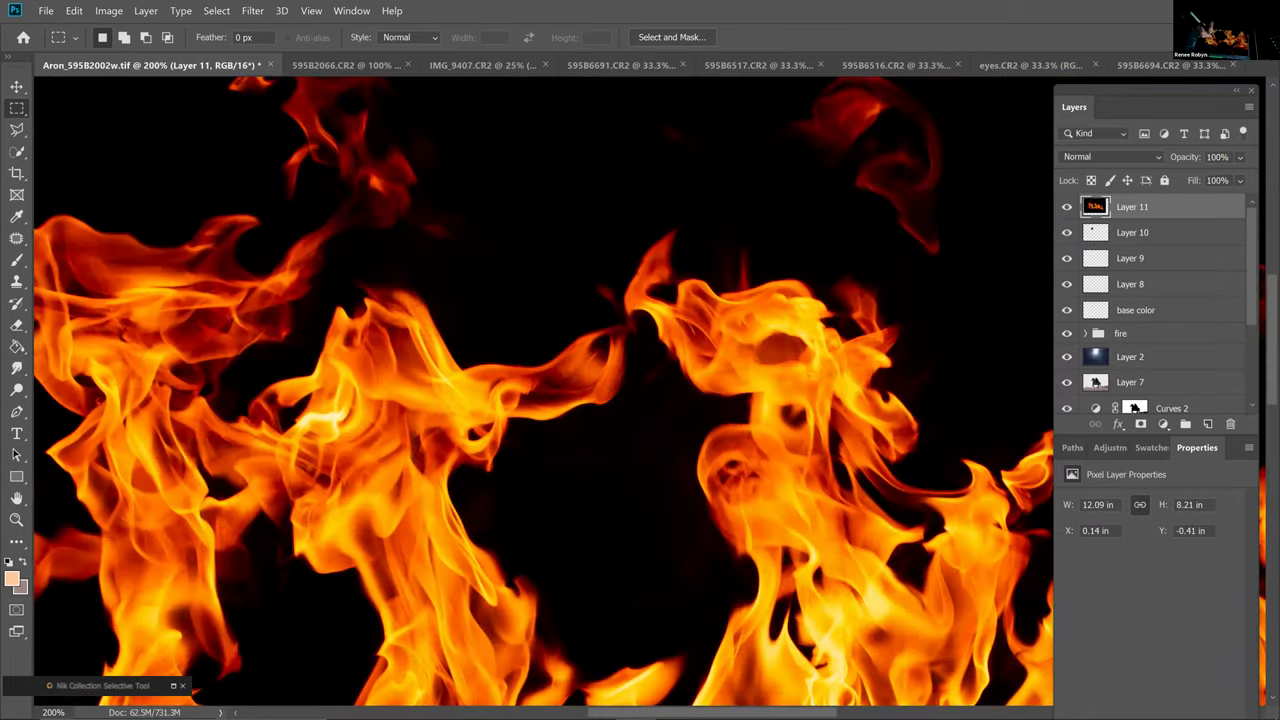
Set the newly pasted wide fire layer to Screen blend mode so its black background drops out
key("ctrl+minus")
key("ctrl+minus")
key("ctrl+minus")
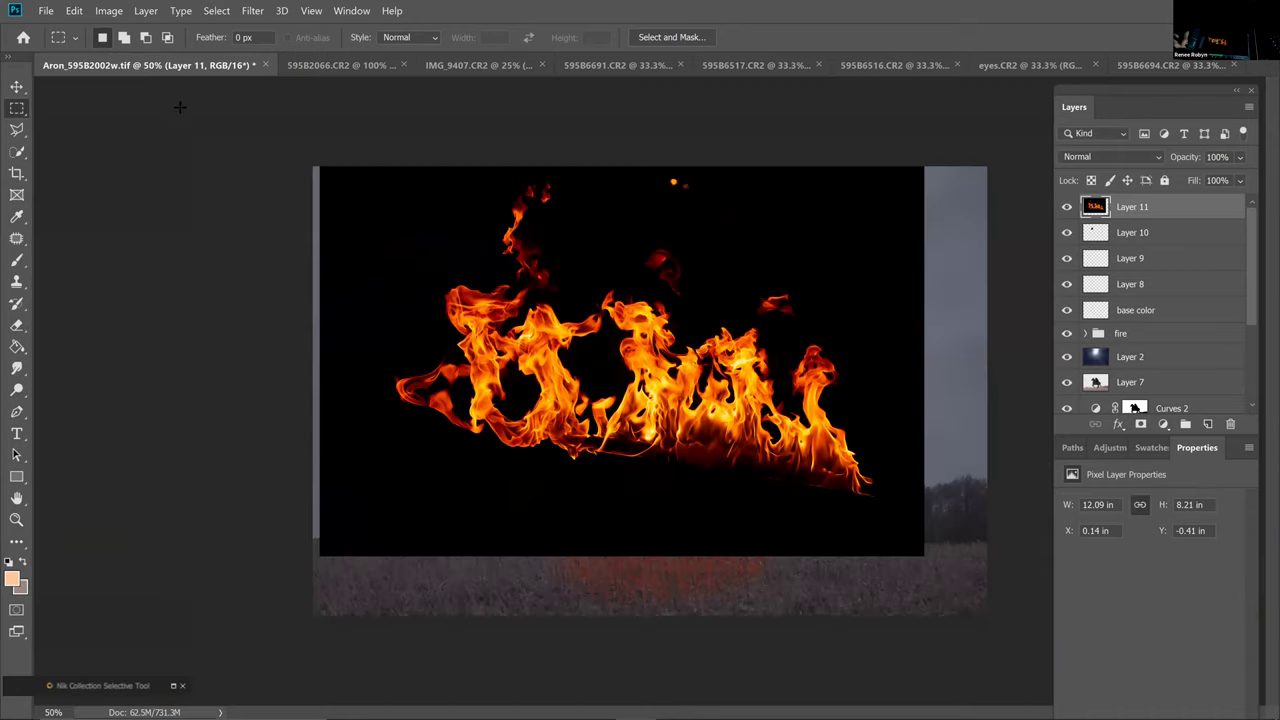
left_click(1156, 160)
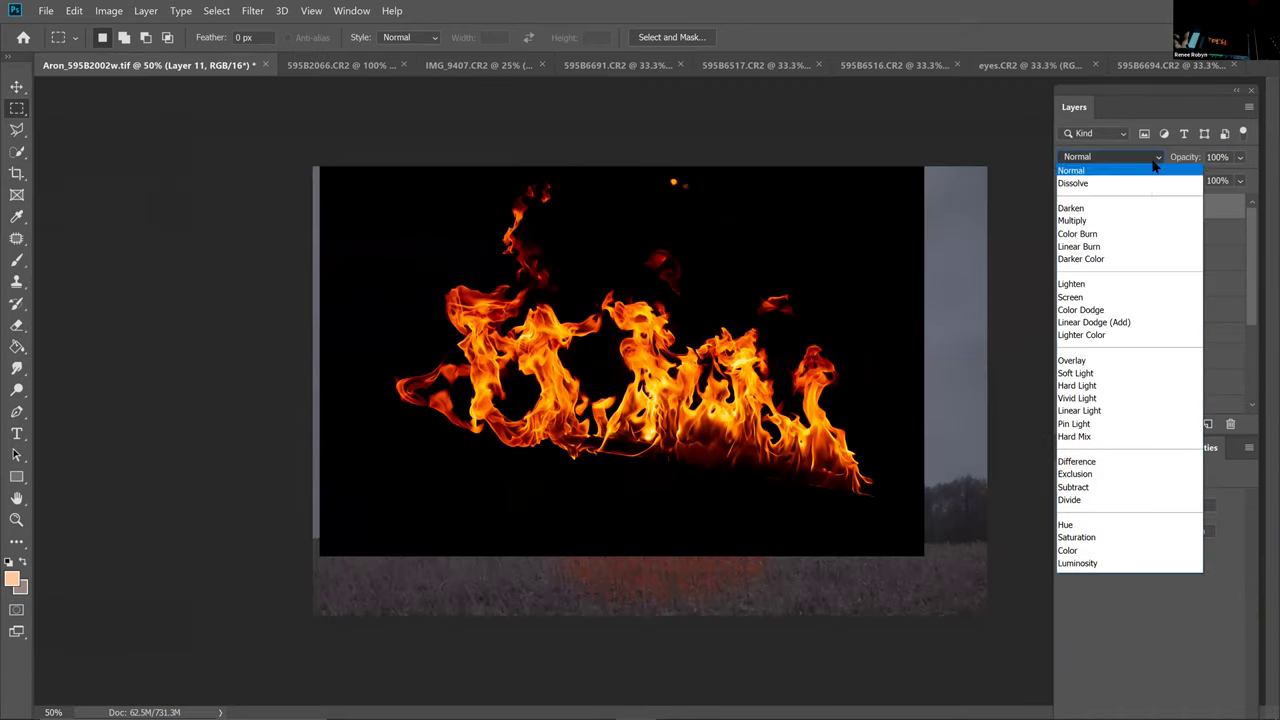
left_click(1155, 298)
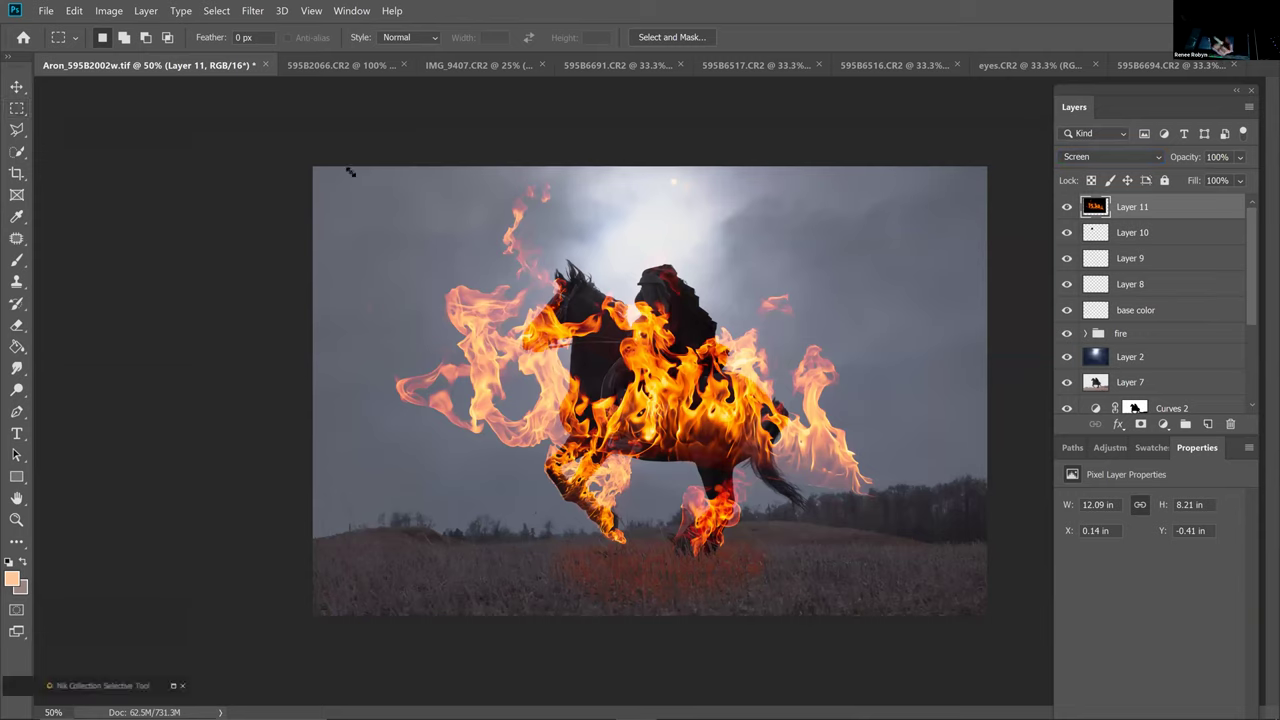
Scale the wide fire to about 34%, rotate it about 32°, and place it above the horse's neck and rider
key("ctrl+t")
left_click_drag(317, 144, 549, 301)
left_click_drag(747, 429, 639, 283)
left_click_drag(821, 388, 591, 183)
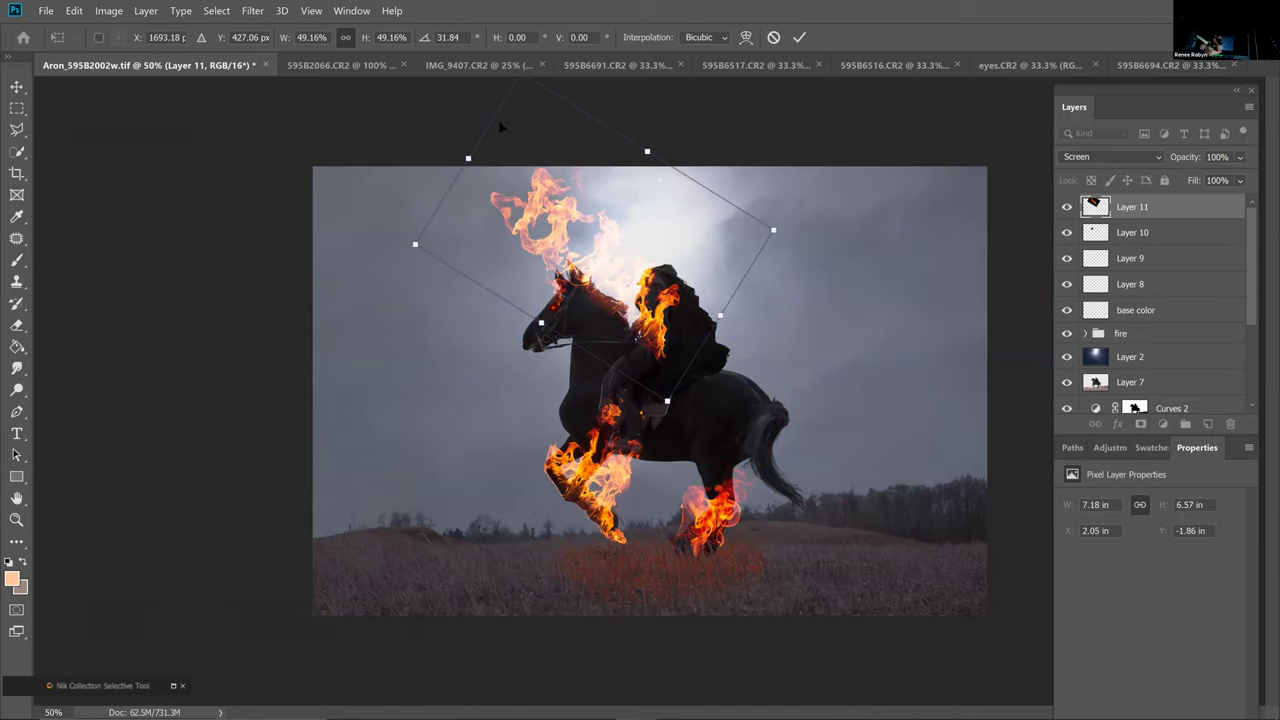
left_click_drag(487, 170, 555, 218)
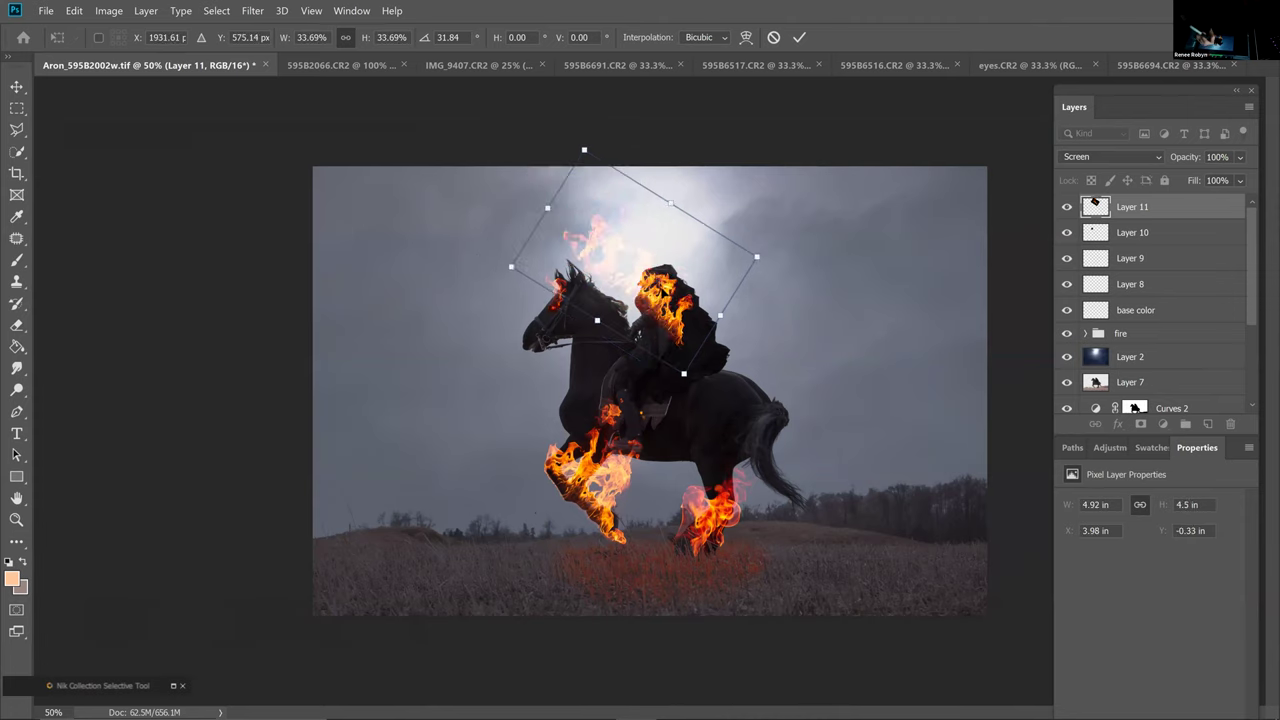
Refine the fire to about 28.6% scale and 37.5° rotation, aligning its base with the horse's mane
key("ctrl+plus")
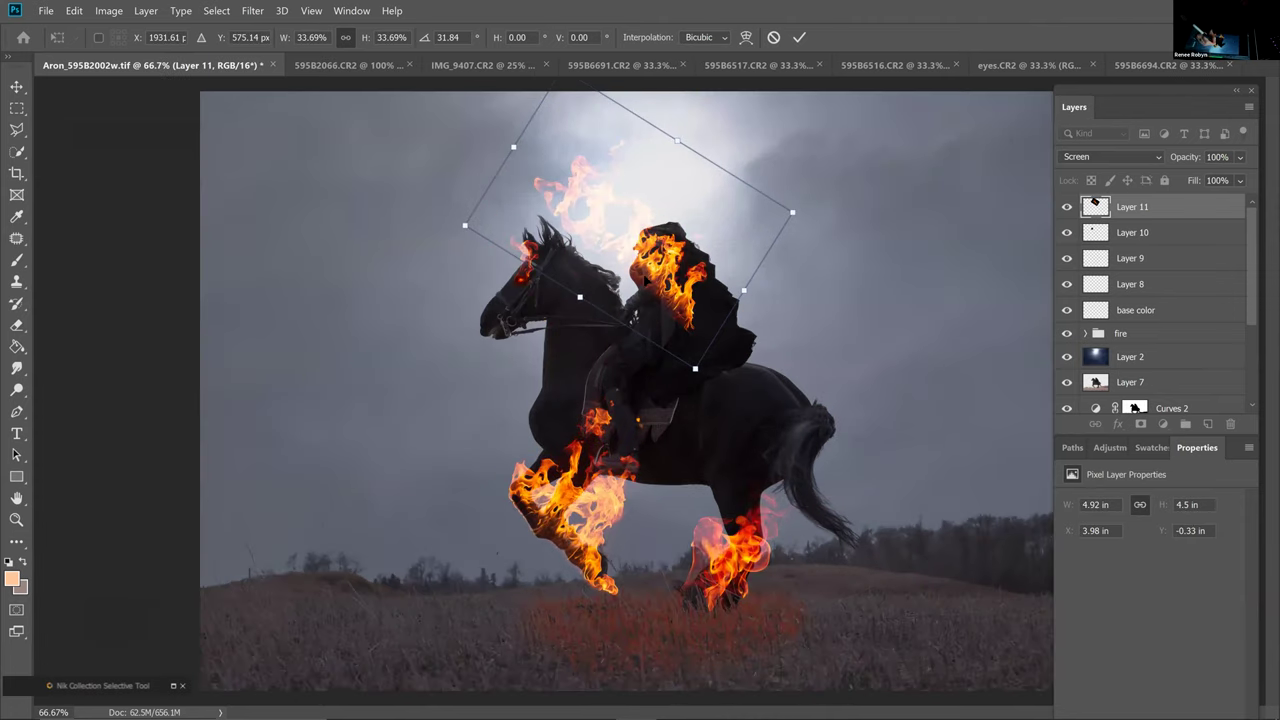
left_click_drag(652, 280, 628, 302)
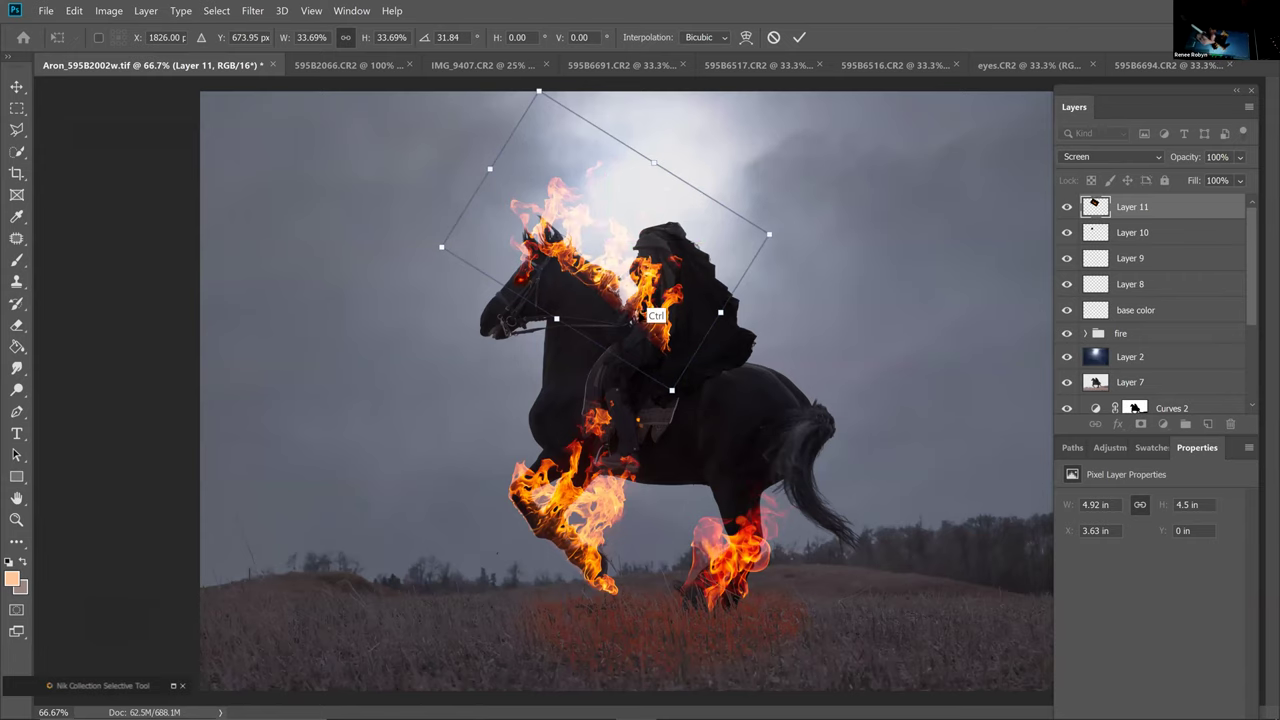
key("ctrl+plus")
left_click_drag(702, 373, 698, 388)
left_click_drag(668, 432, 654, 400)
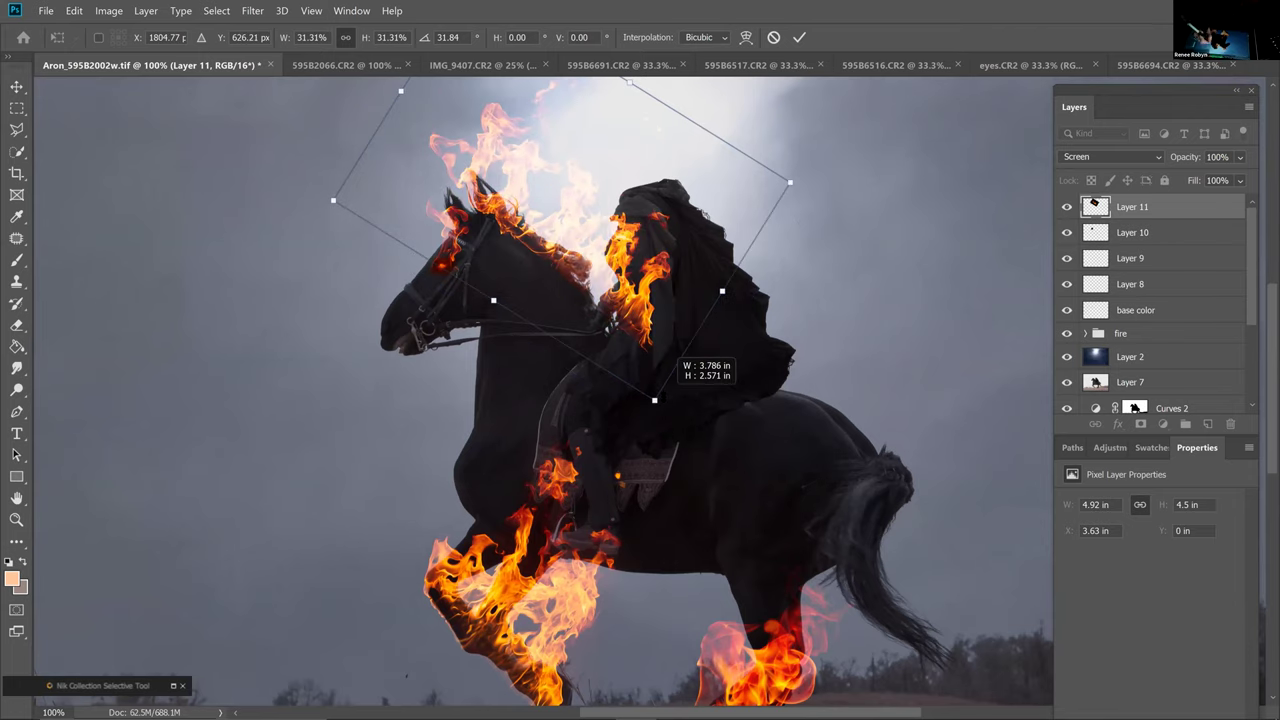
left_click_drag(734, 300, 724, 334)
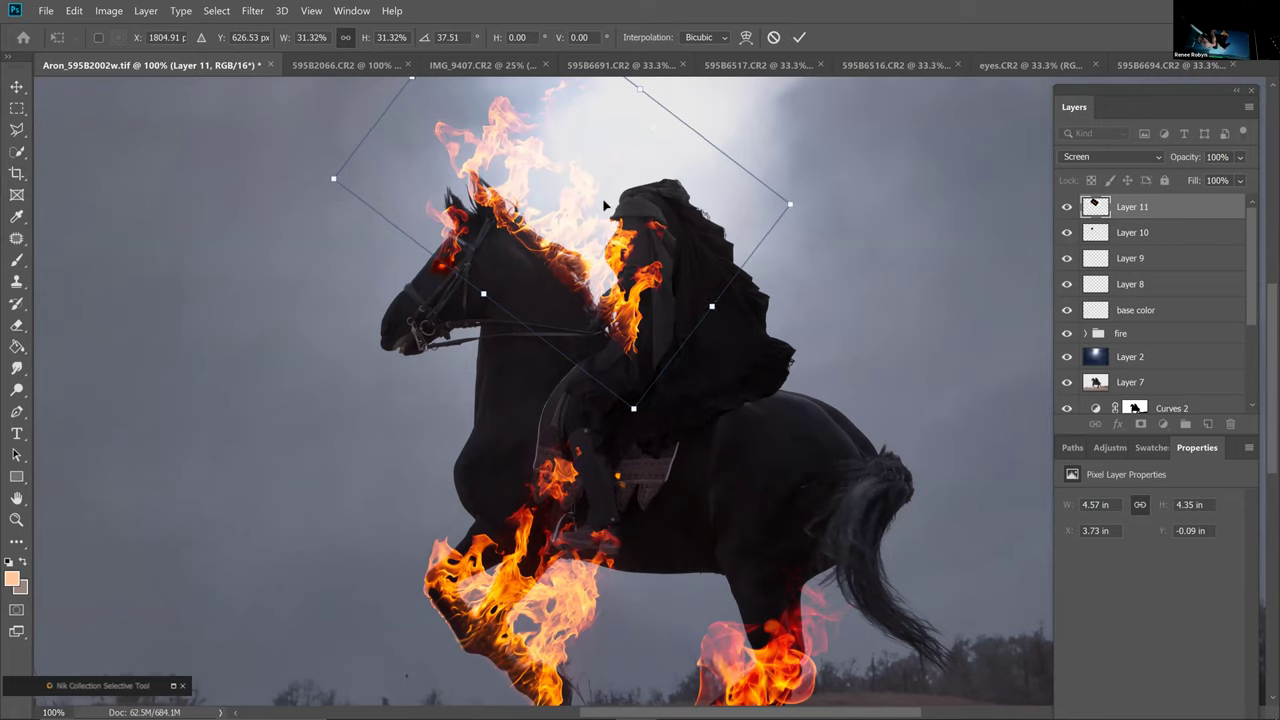
left_click_drag(334, 179, 385, 194)
left_click_drag(617, 232, 619, 256)
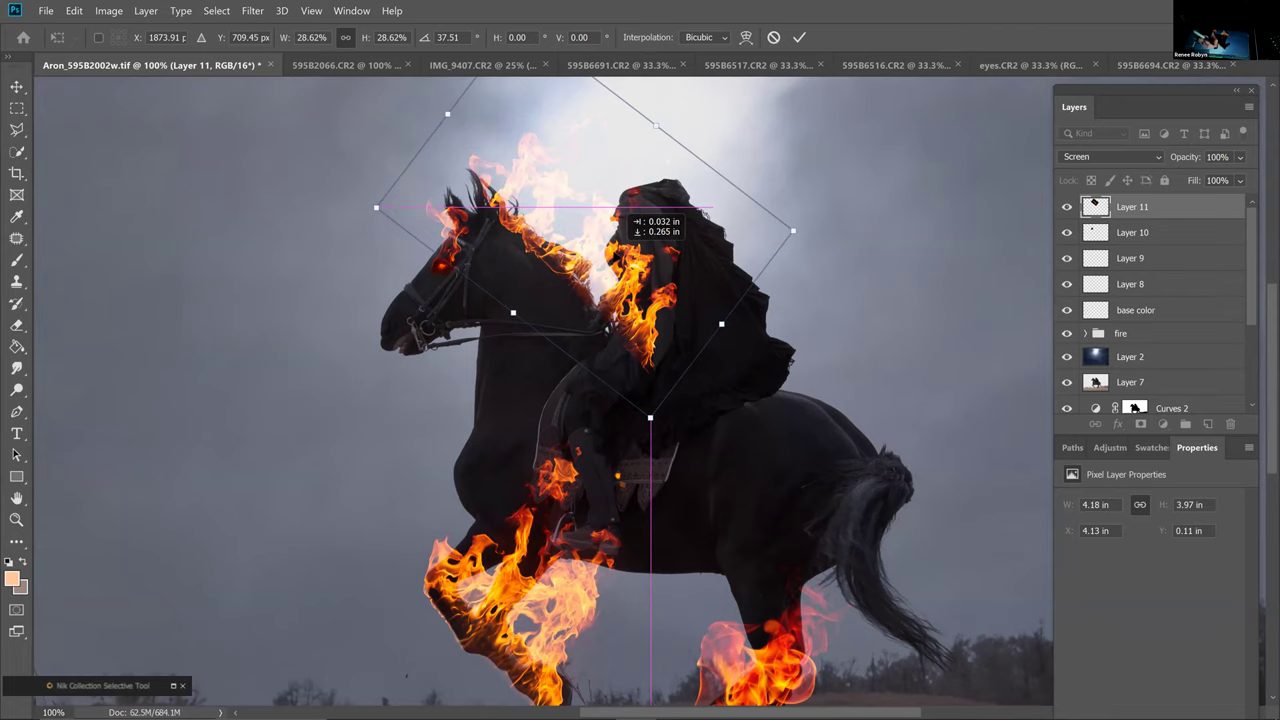
left_click_drag(617, 256, 608, 256)
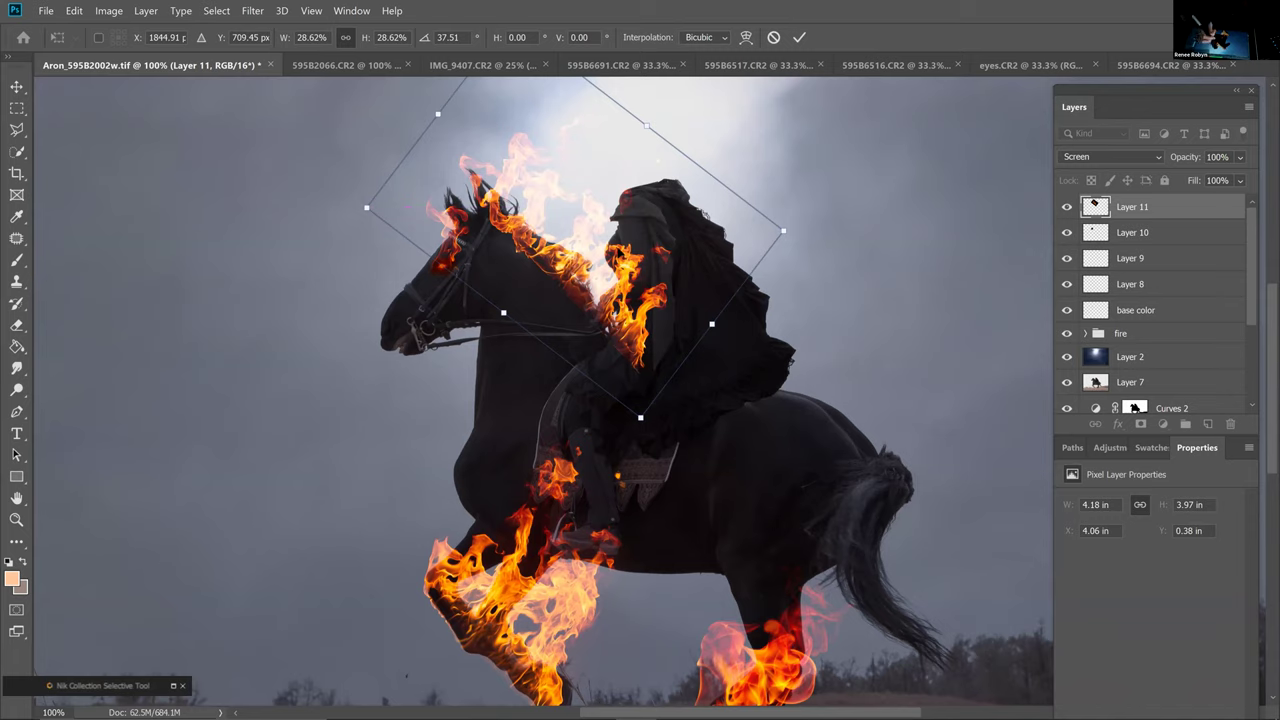
Warp the mane fire by pulling its lowest corner down toward the saddle, and apply the transform
right_click(619, 290)
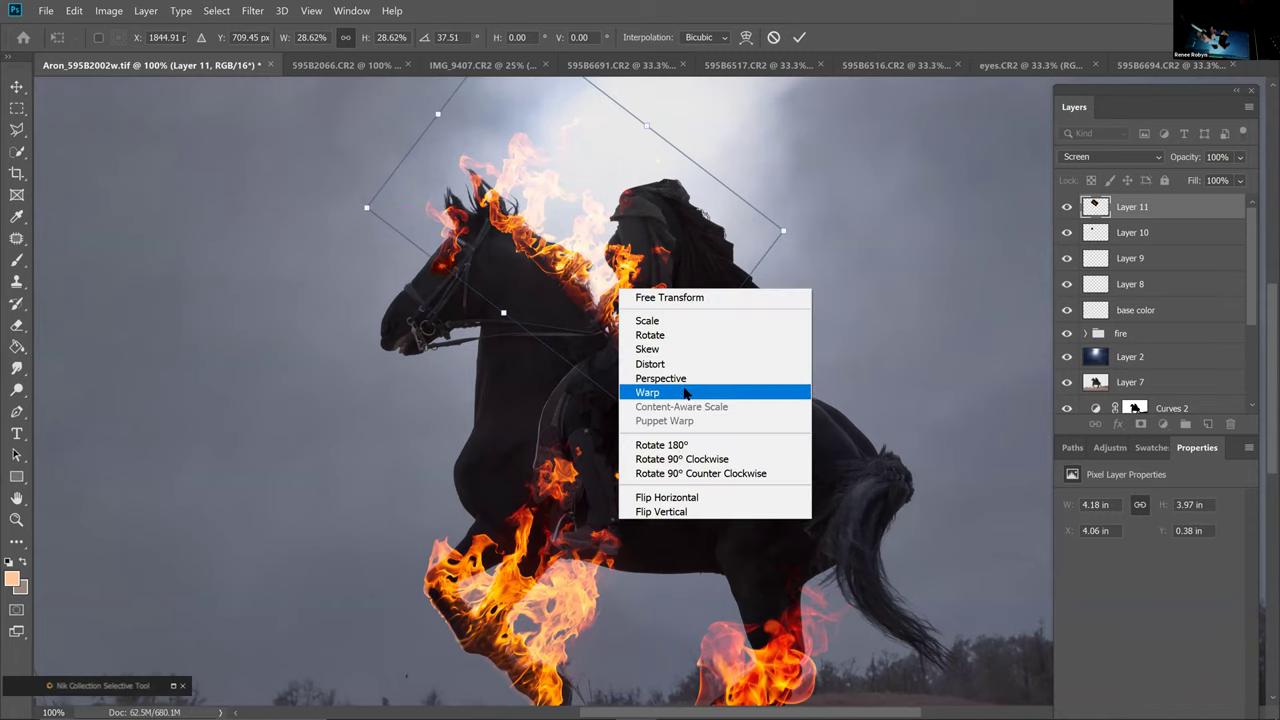
left_click(680, 392)
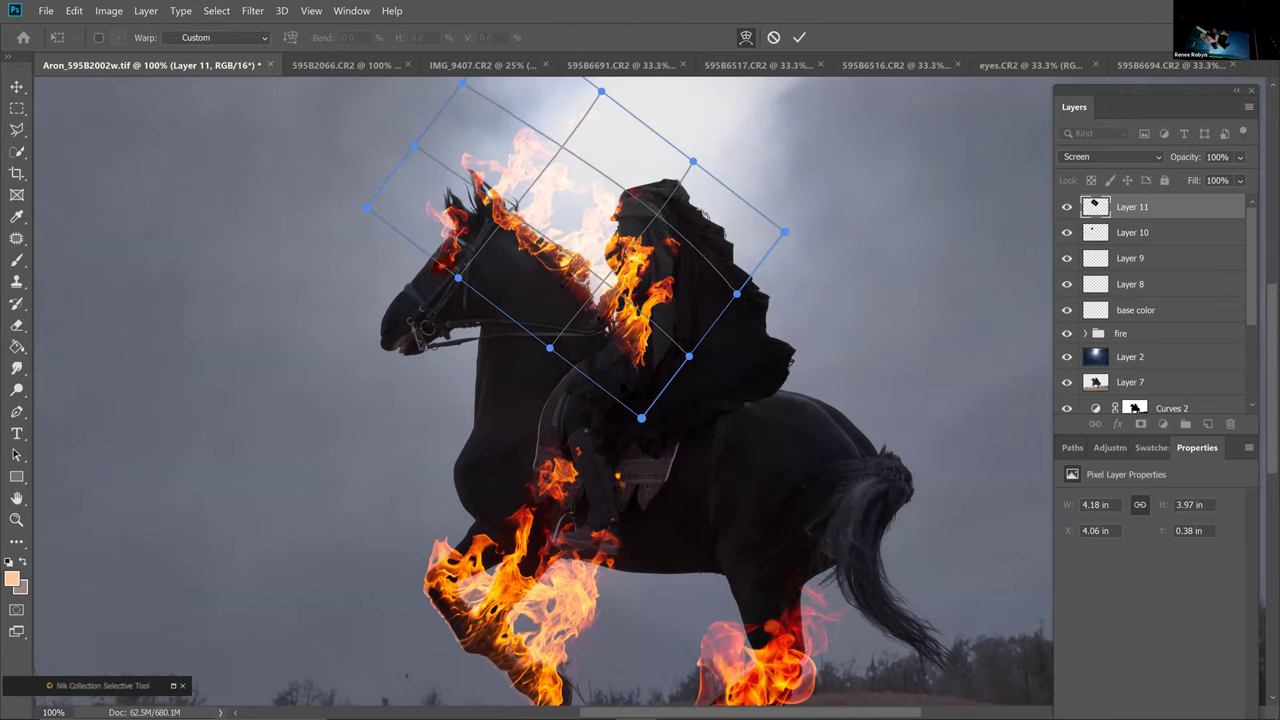
left_click_drag(640, 418, 612, 432)
left_click_drag(580, 264, 579, 261)
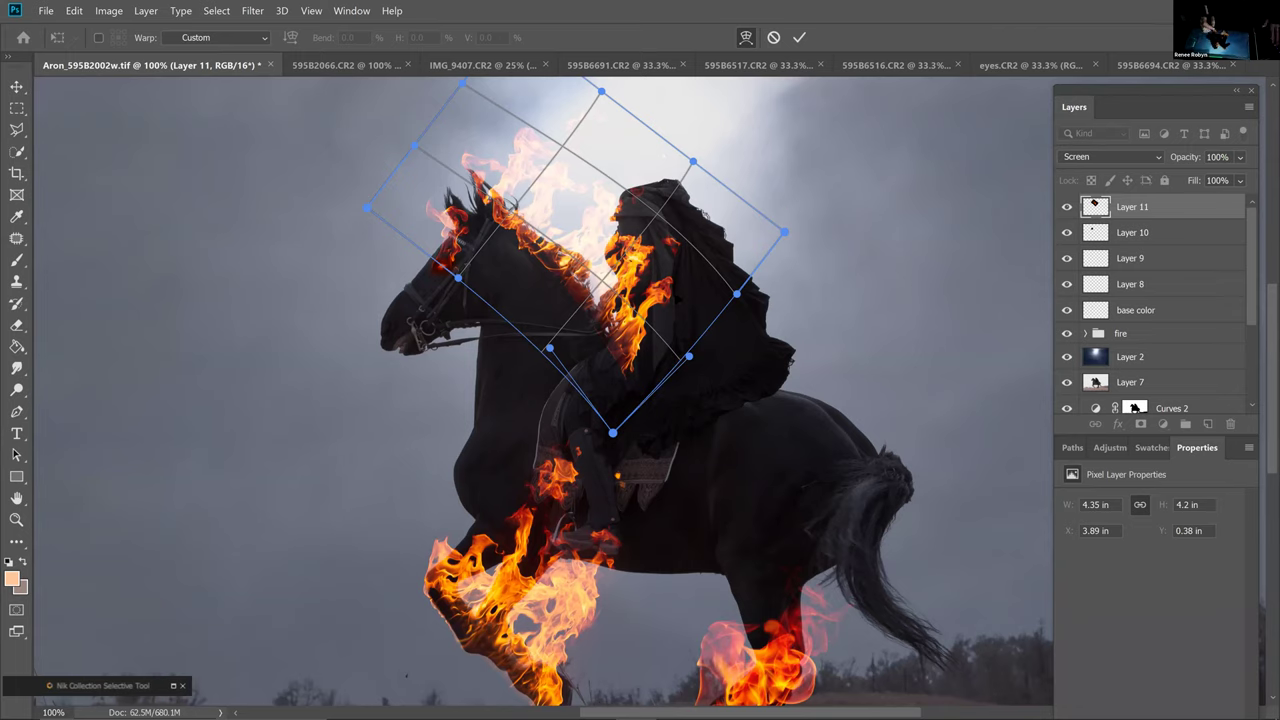
key("Return")
key("m")
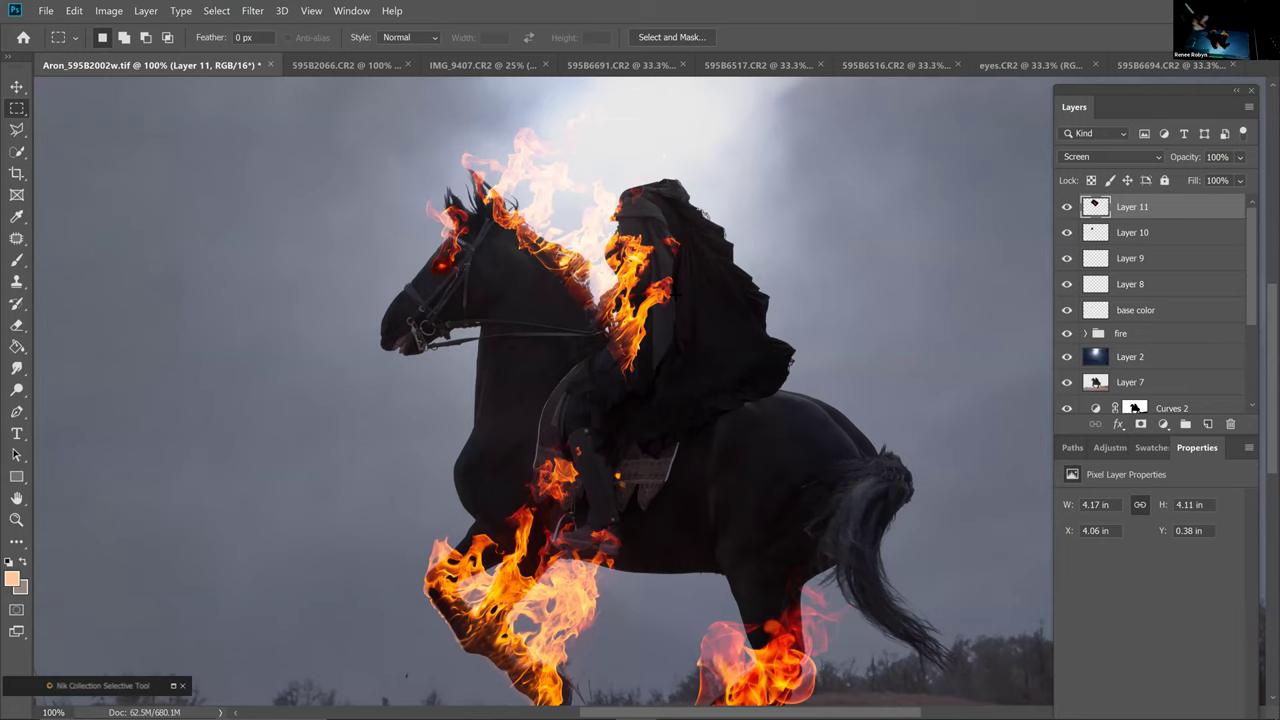
Group Layer 10, Layer 9, Layer 8 and base color into a group named "eyes"
key("alt+[")
left_click(1166, 314, "shift")
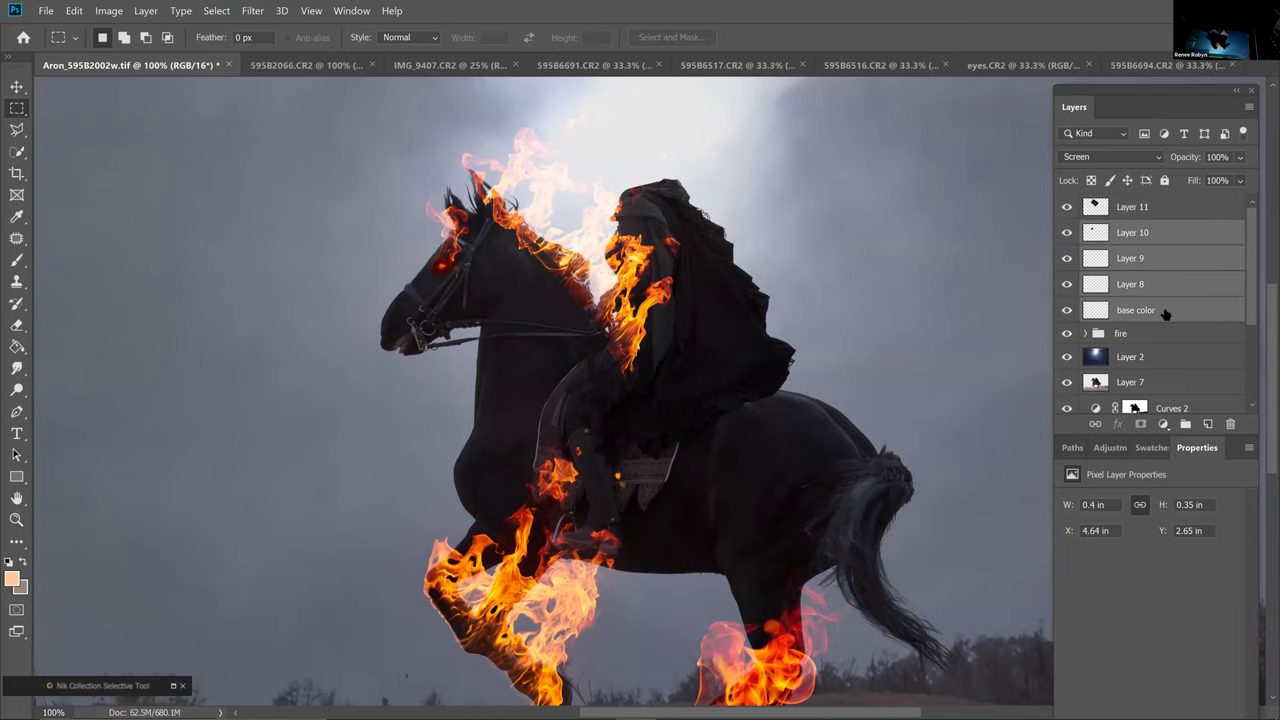
key("ctrl+g")
double_click(1130, 230)
type("eyes")
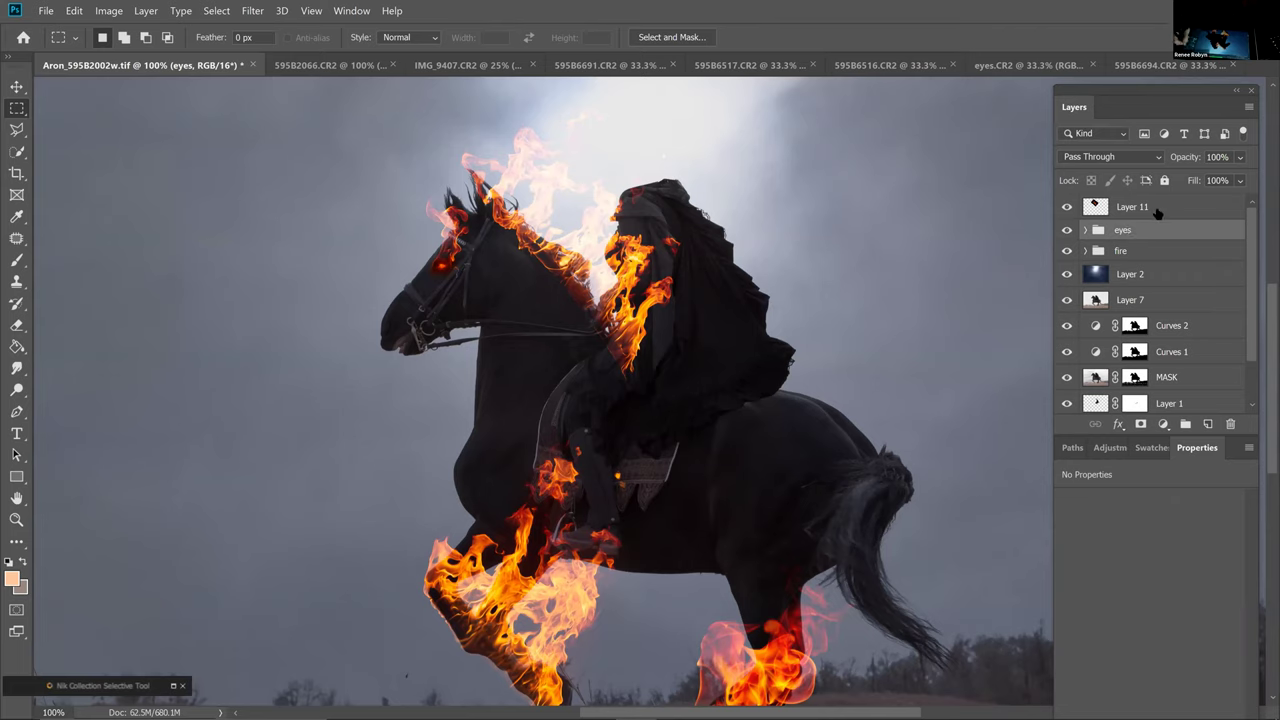
Add a layer mask to Layer 11 and paint out flames over the rider's cloak with a black size 90 brush at 33% flow
left_click(1155, 210)
left_click(1141, 424)
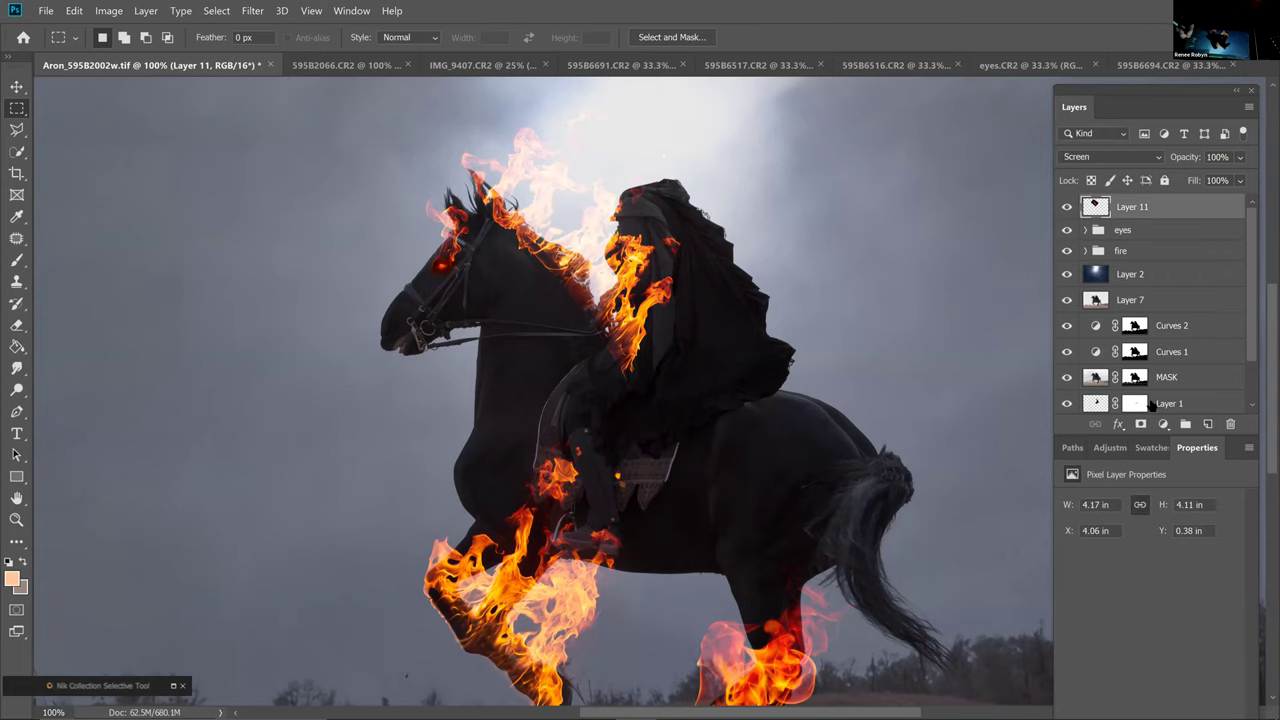
key("b")
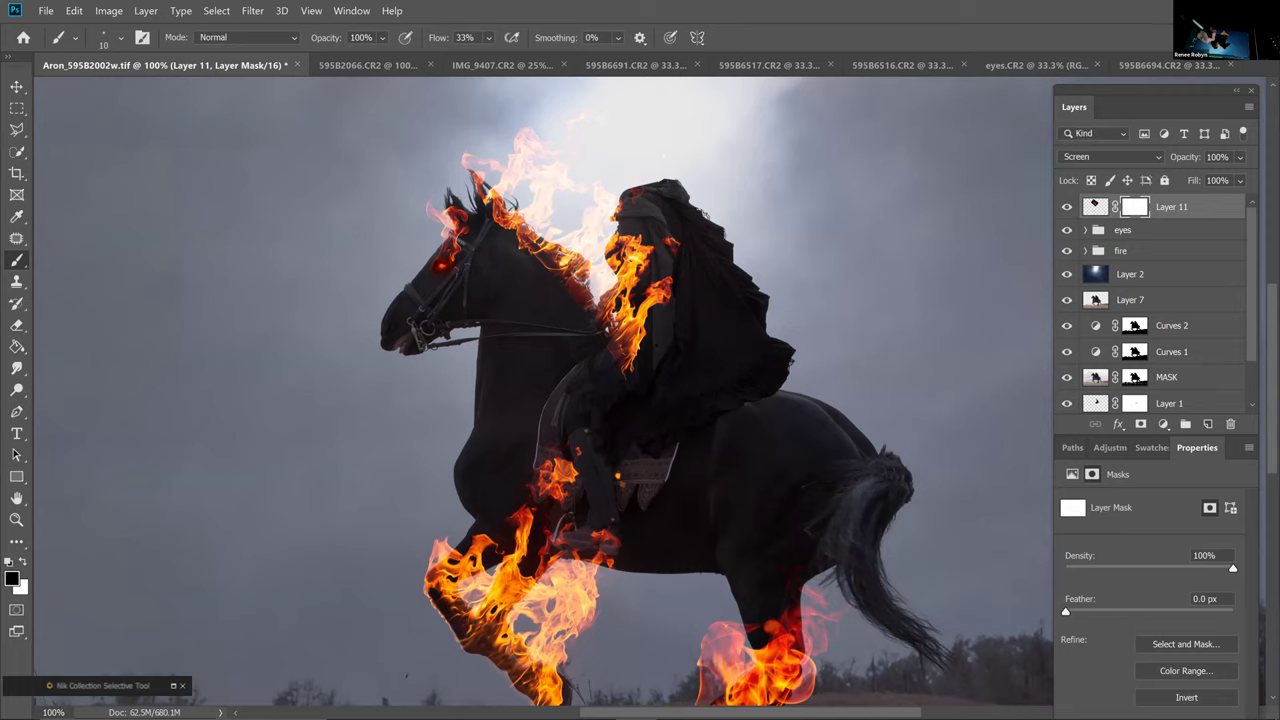
key("bracketright")
key("bracketright")
key("bracketright")
key("bracketright")
key("bracketright")
key("bracketright")
key("bracketright")
left_click_drag(626, 345, 670, 242)
left_click_drag(654, 287, 648, 296)
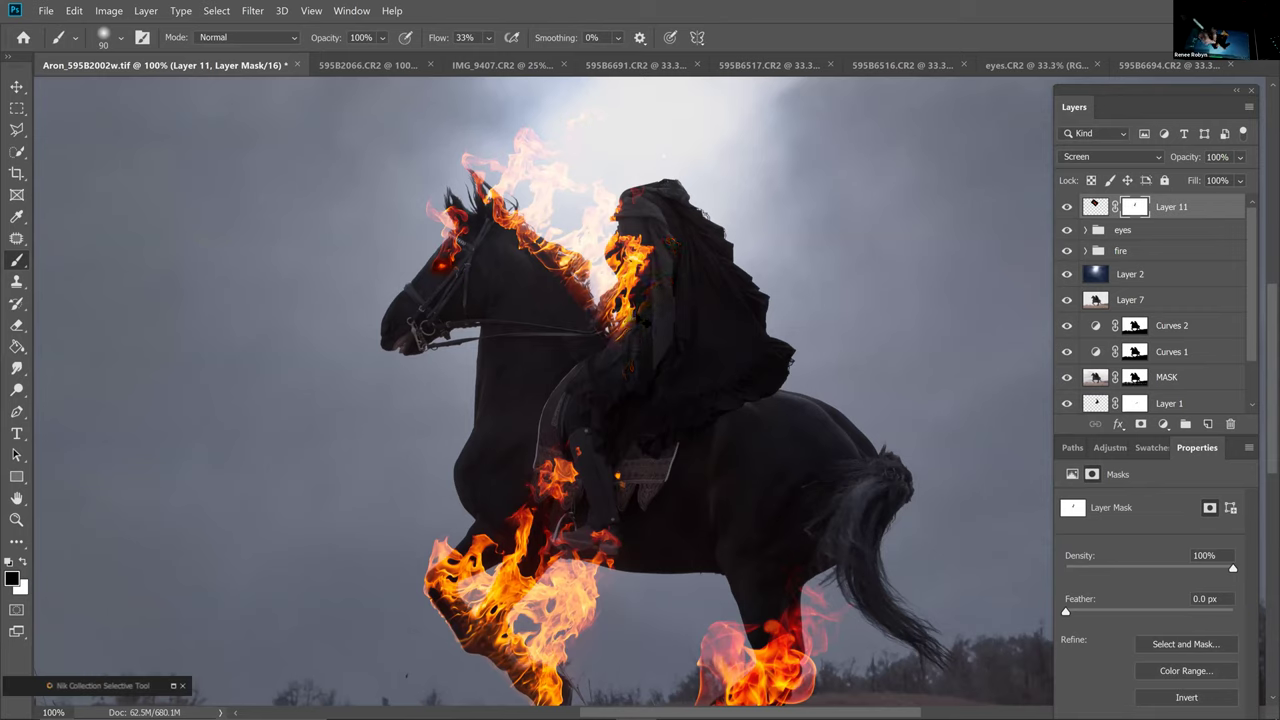
Load the Curves 2 mask as a selection around the horse and rider, and target Layer 11's mask
key("ctrl+plus")
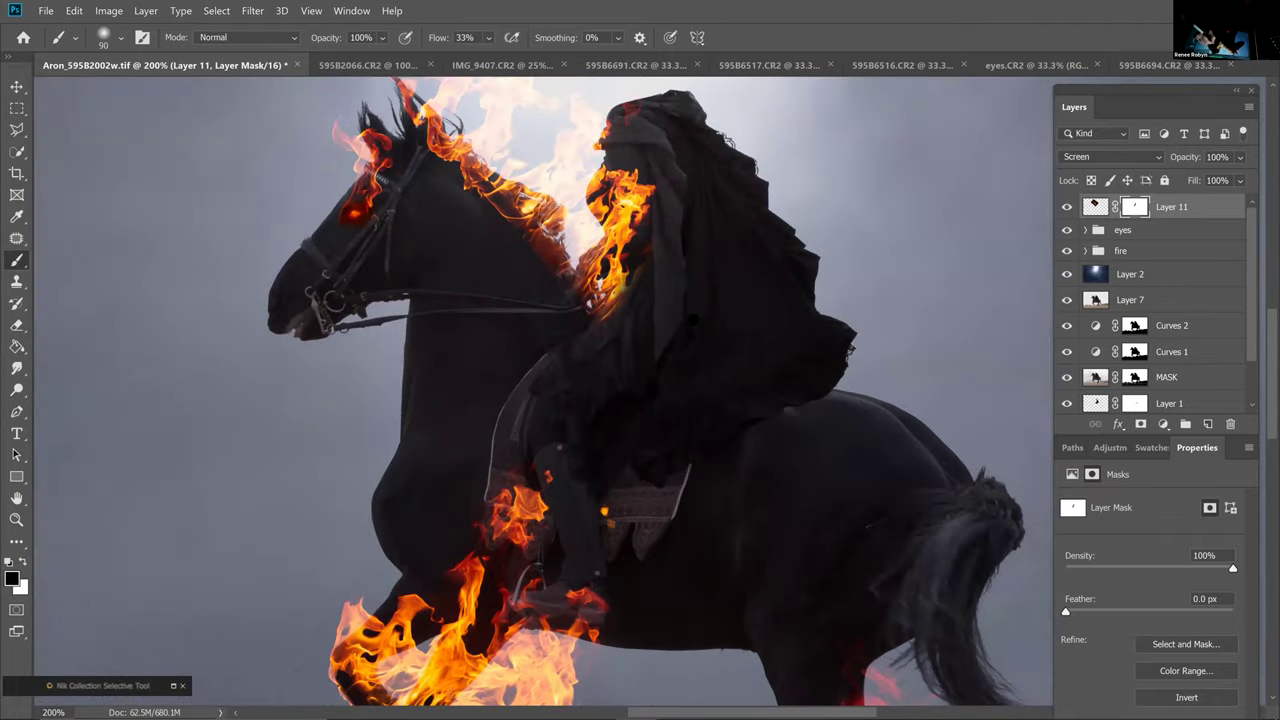
key("ctrl+plus")
left_click_drag(600, 330, 584, 410)
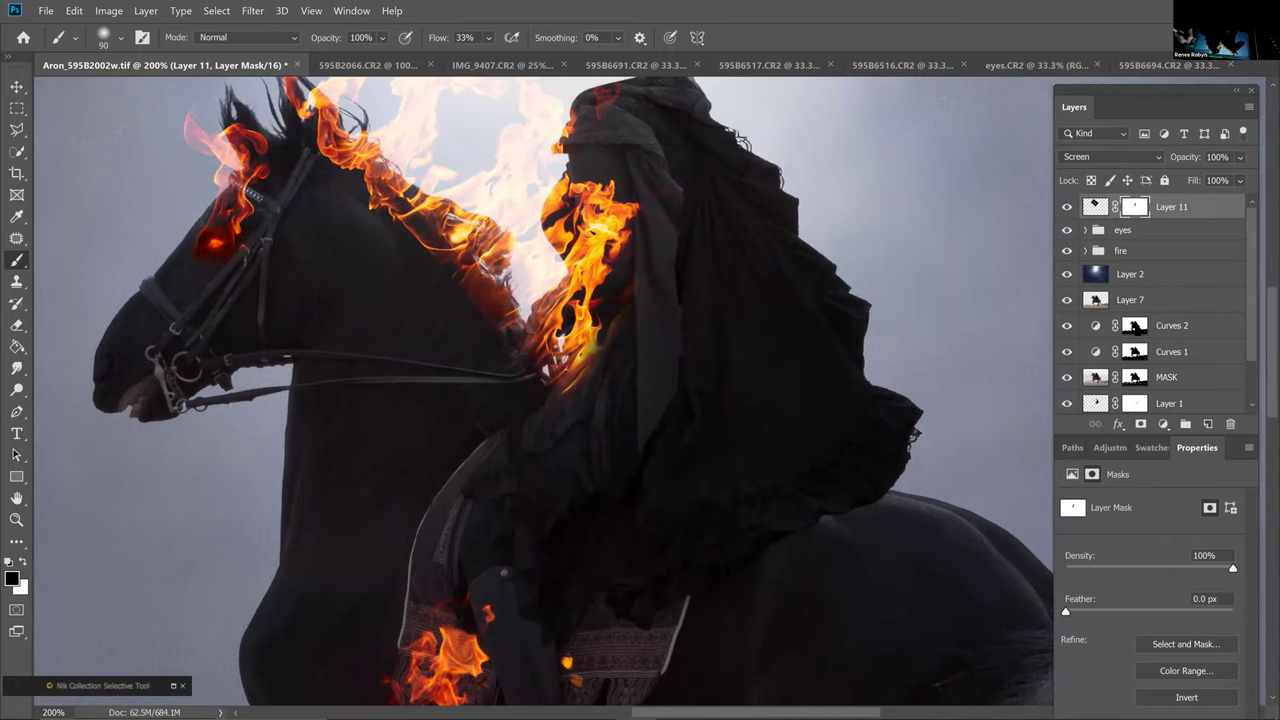
left_click(1134, 325, "alt")
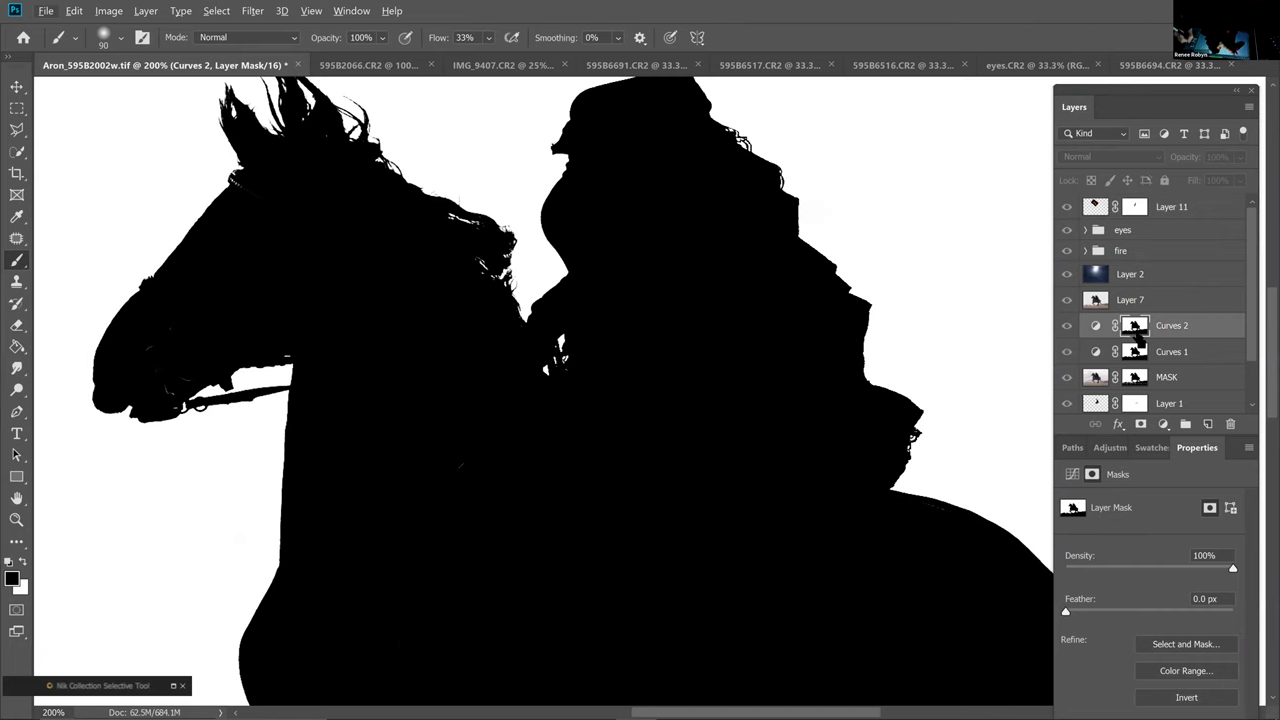
left_click(1135, 330, "alt")
left_click(1135, 330, "ctrl")
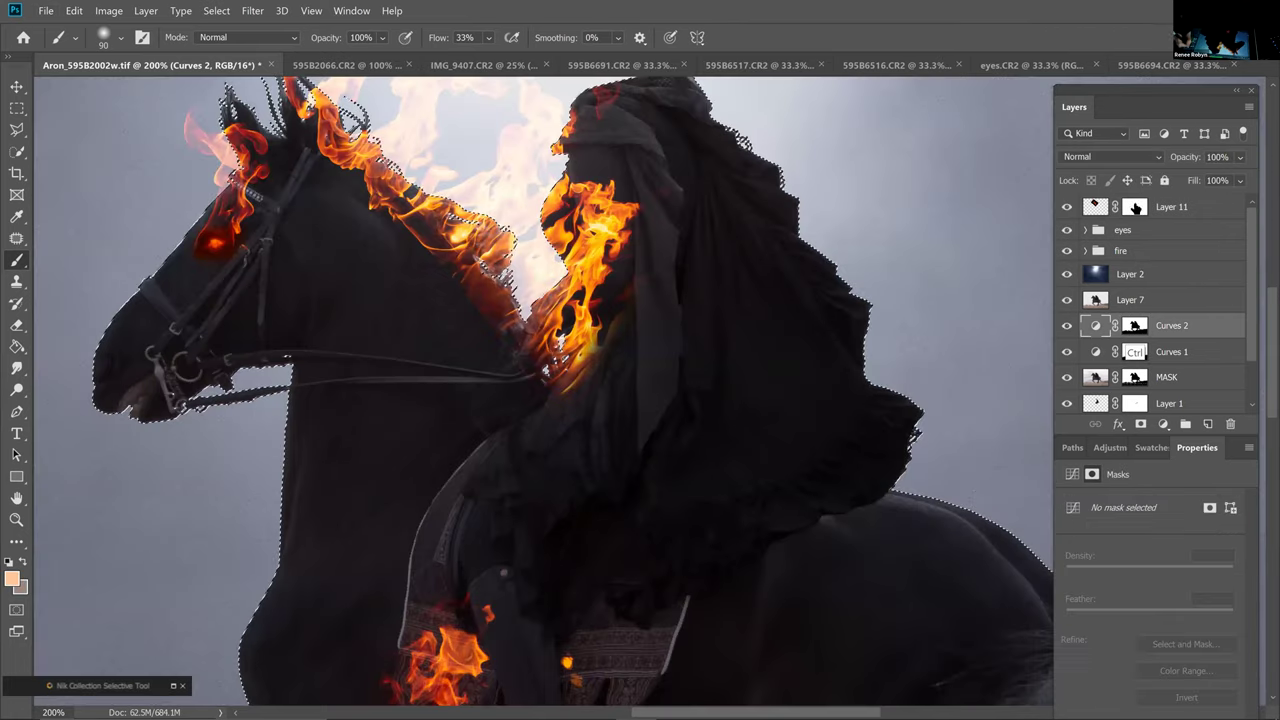
left_click(1131, 205)
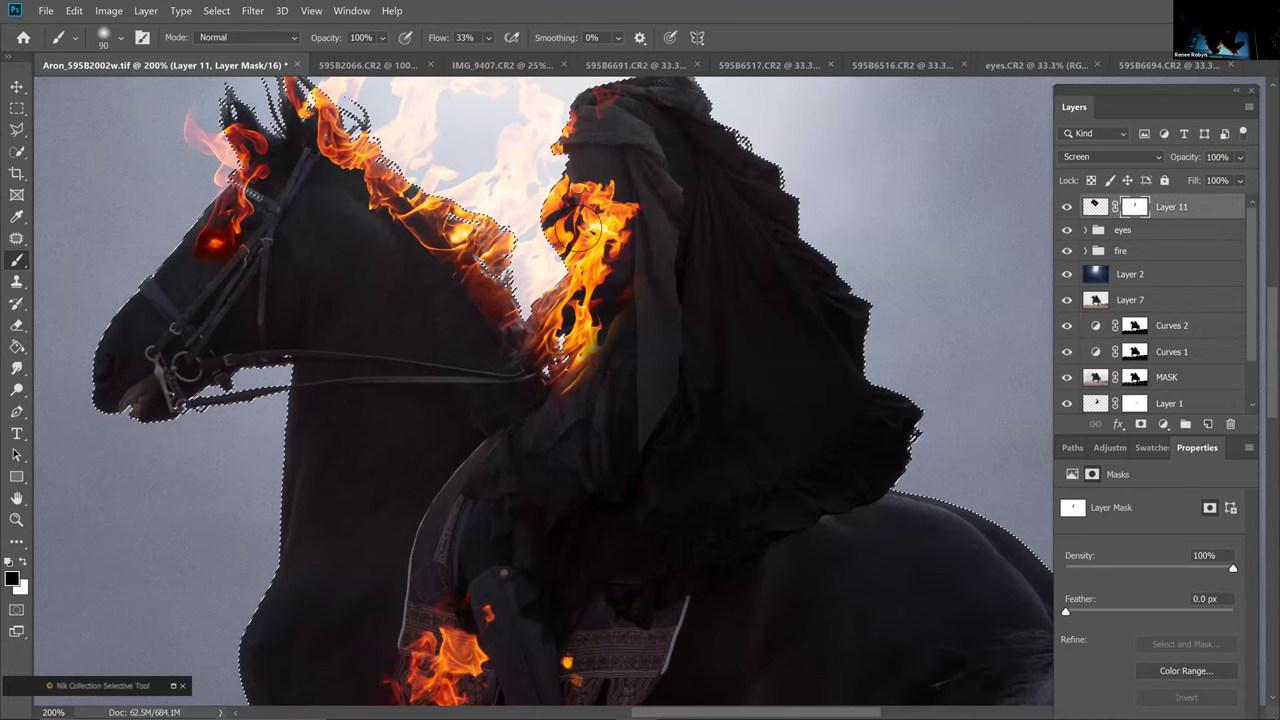
Paint black on Layer 11's mask inside the selection to hide the flames over the rider's arm and torso, and deselect
mouse_move(565, 205)
left_mouse_down()
mouse_move(578, 218)
mouse_move(562, 195)
mouse_move(553, 210)
mouse_move(590, 280)
mouse_move(585, 110)
mouse_move(565, 165)
mouse_move(580, 290)
mouse_move(560, 320)
mouse_move(585, 330)
mouse_move(570, 370)
mouse_move(595, 330)
left_mouse_up()
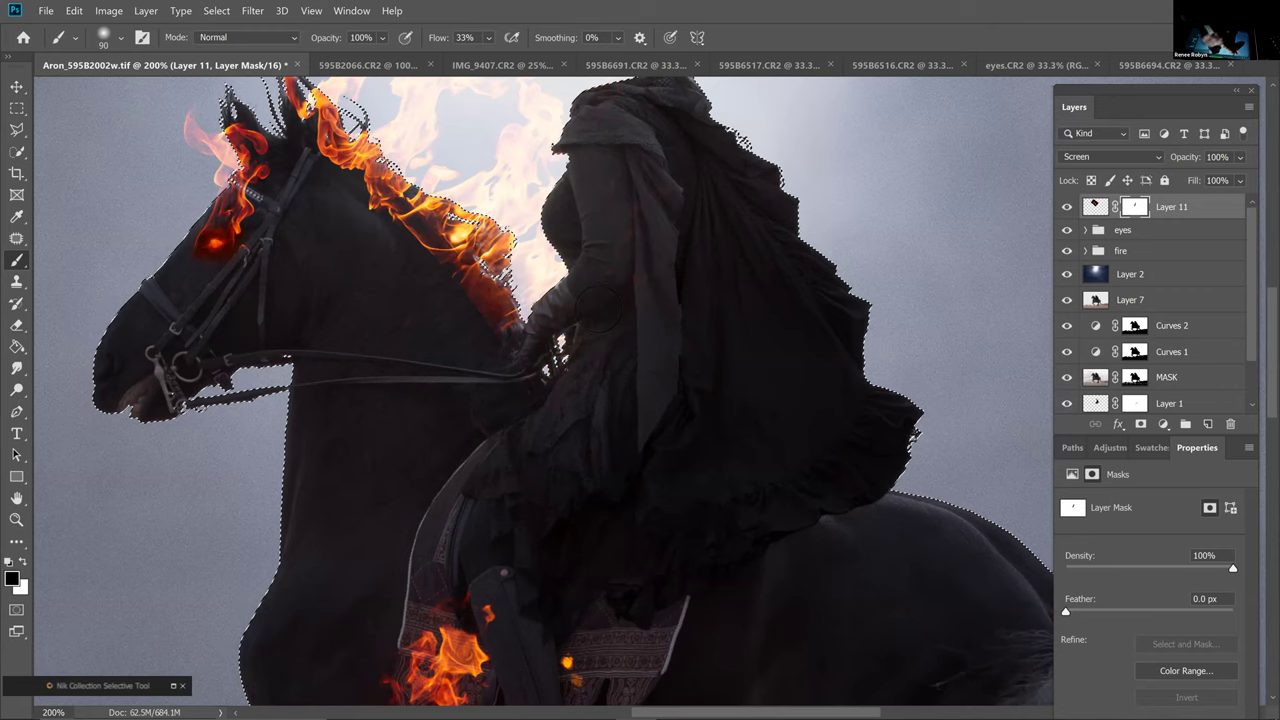
key("ctrl+d")
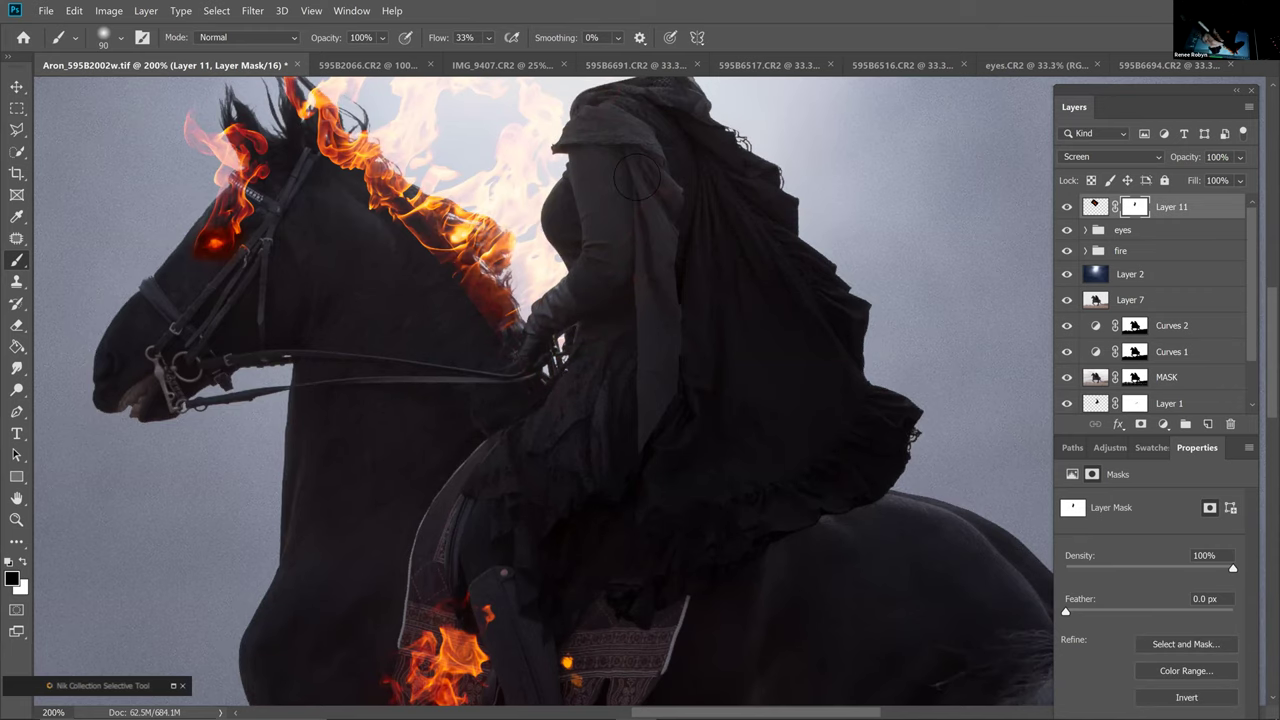
Touch up Layer 11's mask in white with a size 40 brush at the lower end of the mane fire, and restore black as foreground
key("x")
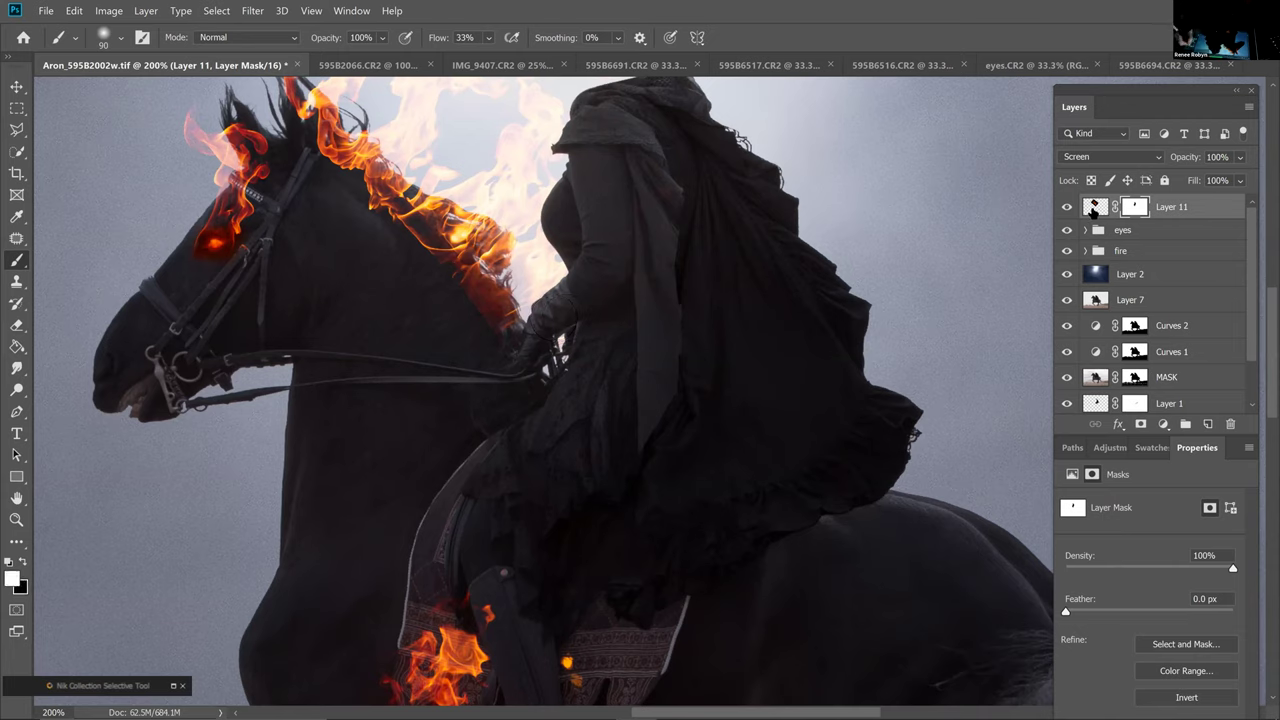
key("bracketleft")
key("bracketleft")
key("bracketleft")
key("bracketleft")
key("bracketleft")
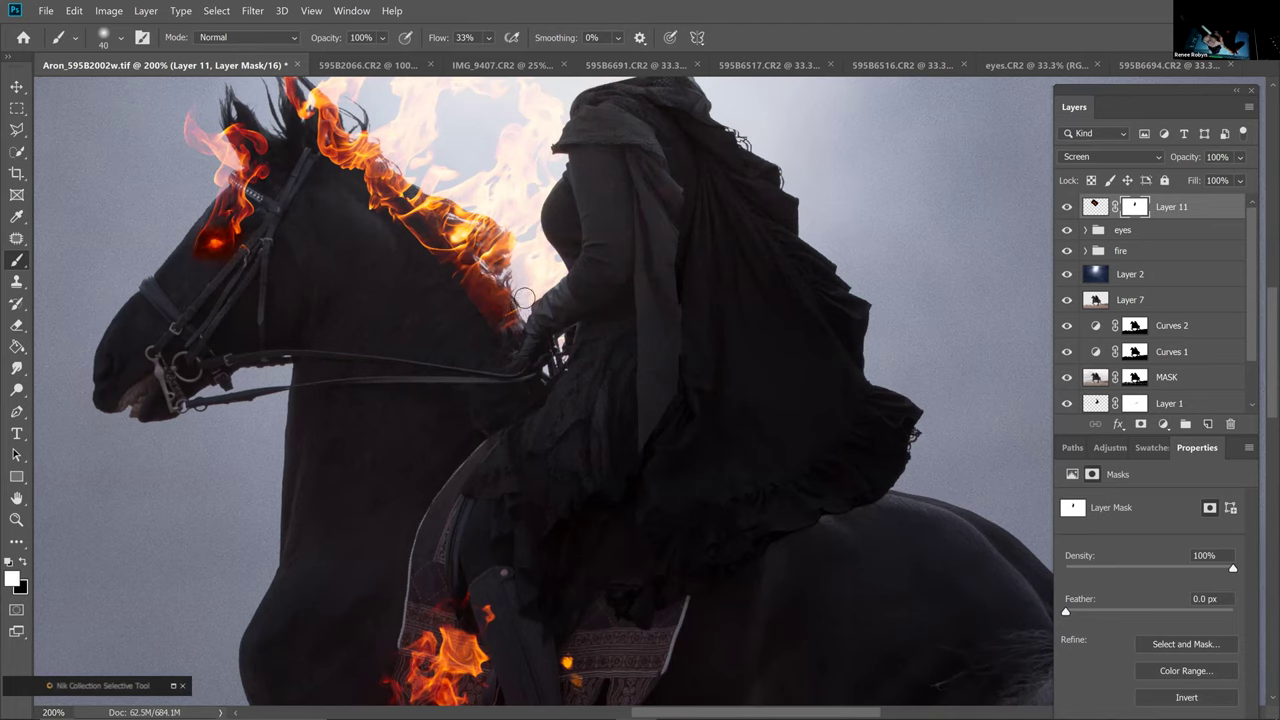
left_click(491, 282)
key("x")
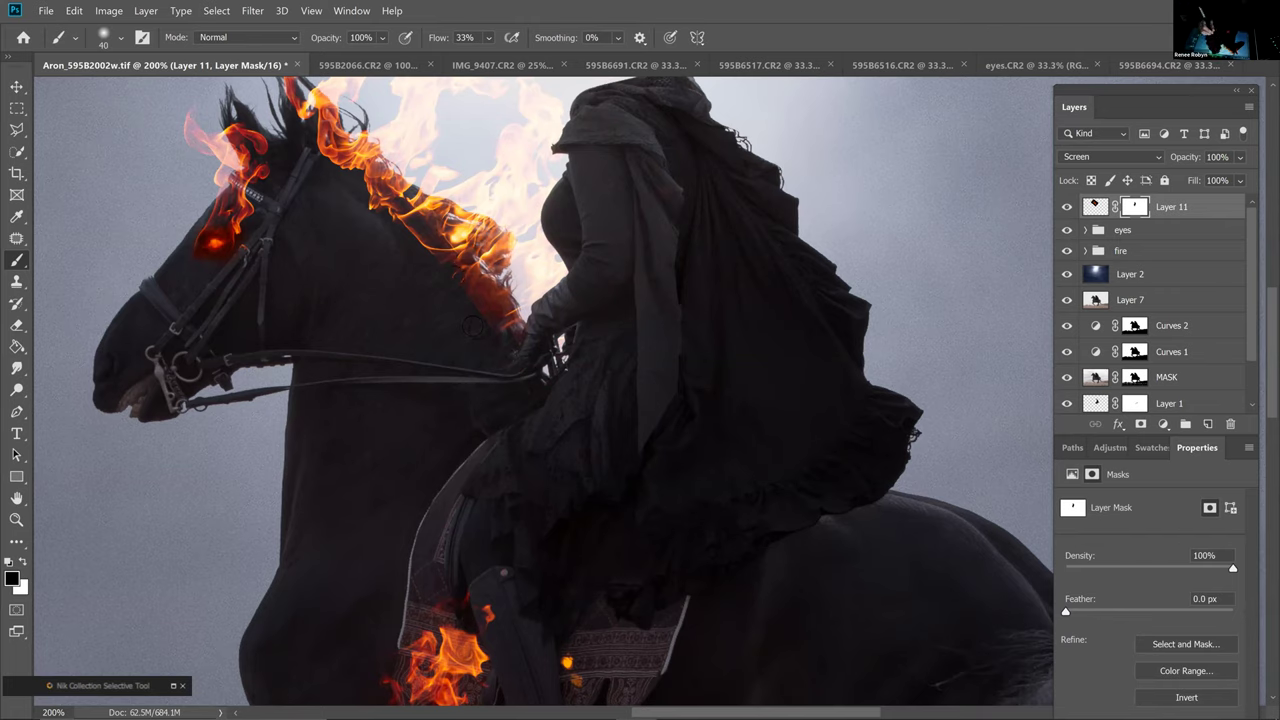
Target the pixels of Layer 11 instead of its mask, and duplicate the layer
key("ctrl+minus")
key("ctrl+minus")
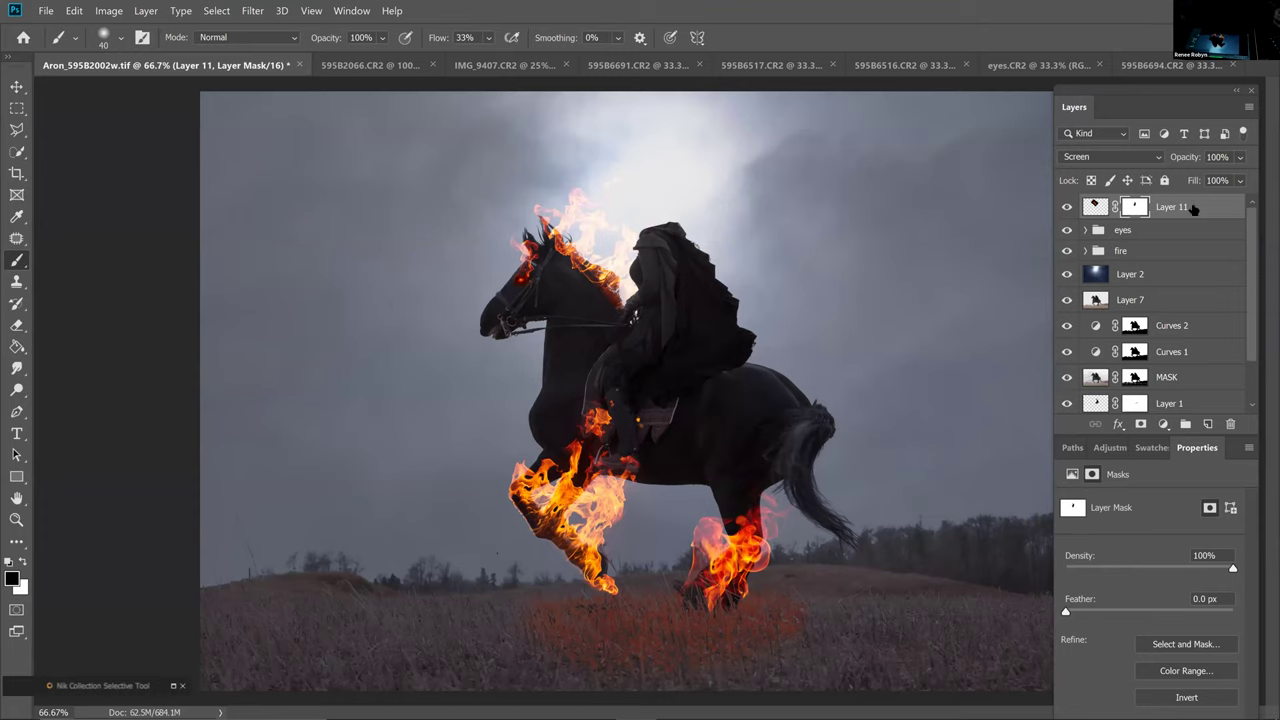
key("ctrl+2")
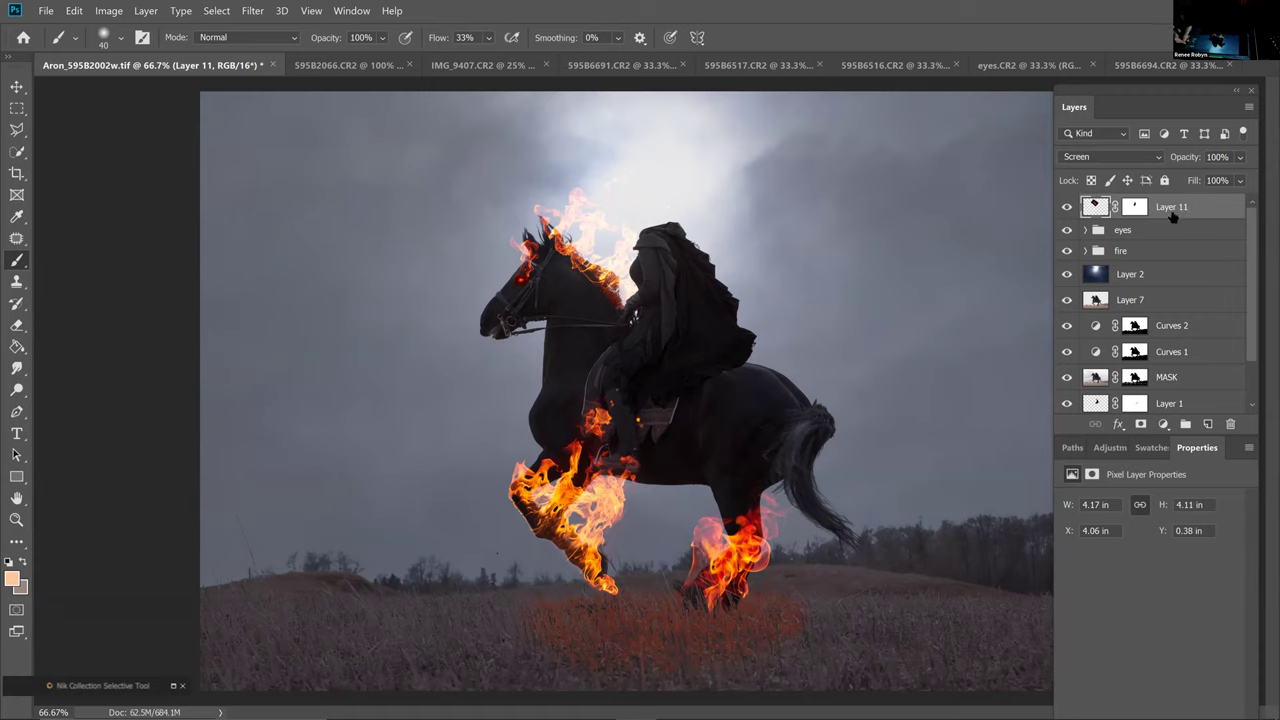
key("ctrl+j")
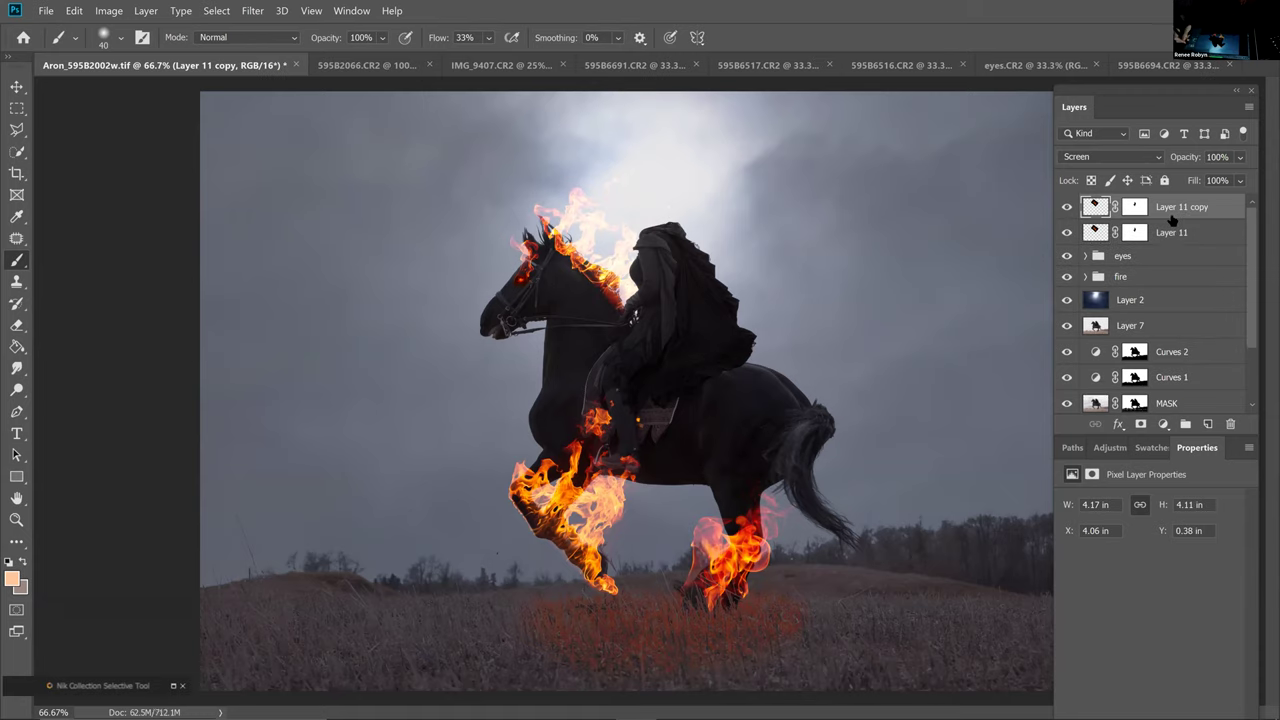
In Layer 11's blending options, set the blend mode to Normal and Blend If's This Layer black point to 19
left_click(1095, 232)
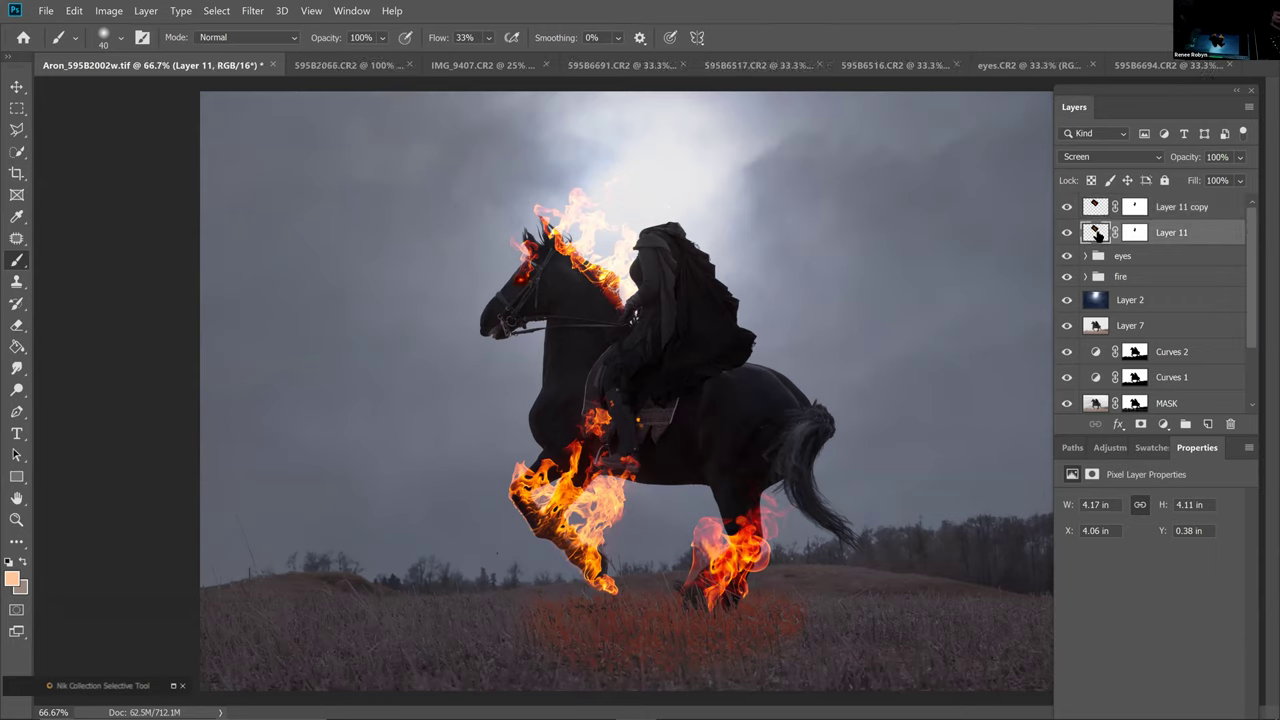
right_click(1097, 235)
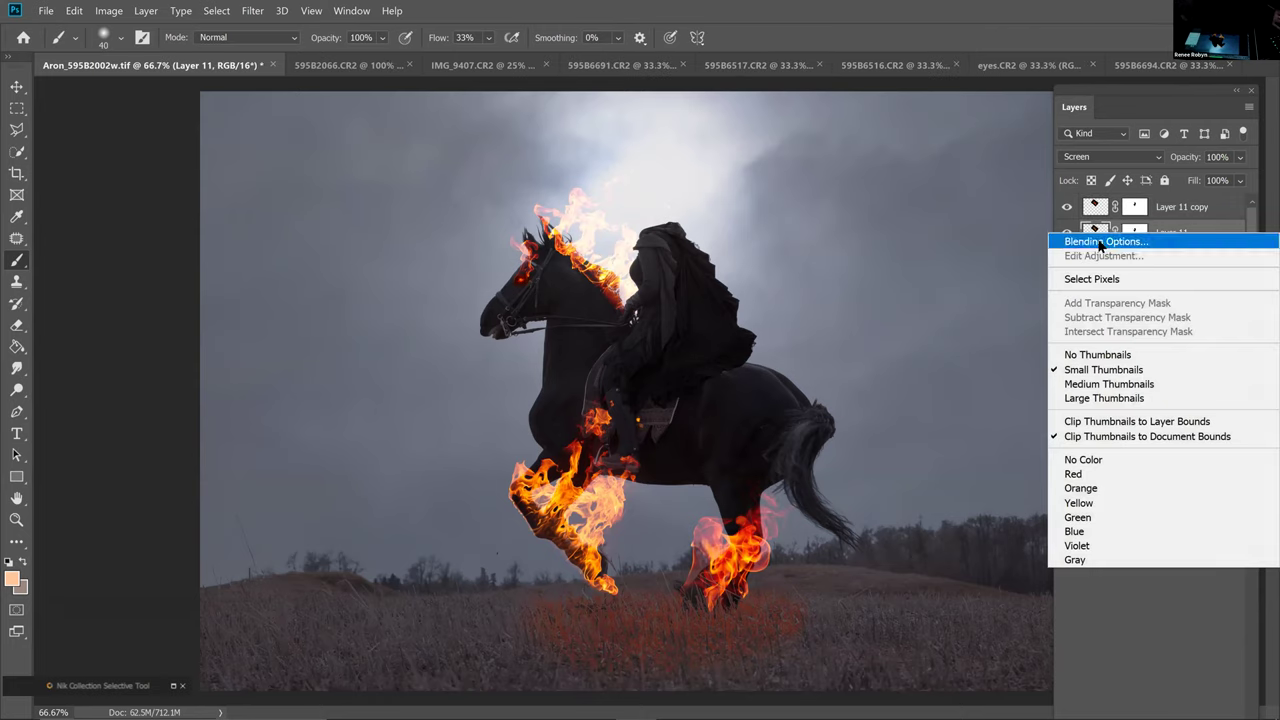
left_click(1099, 241)
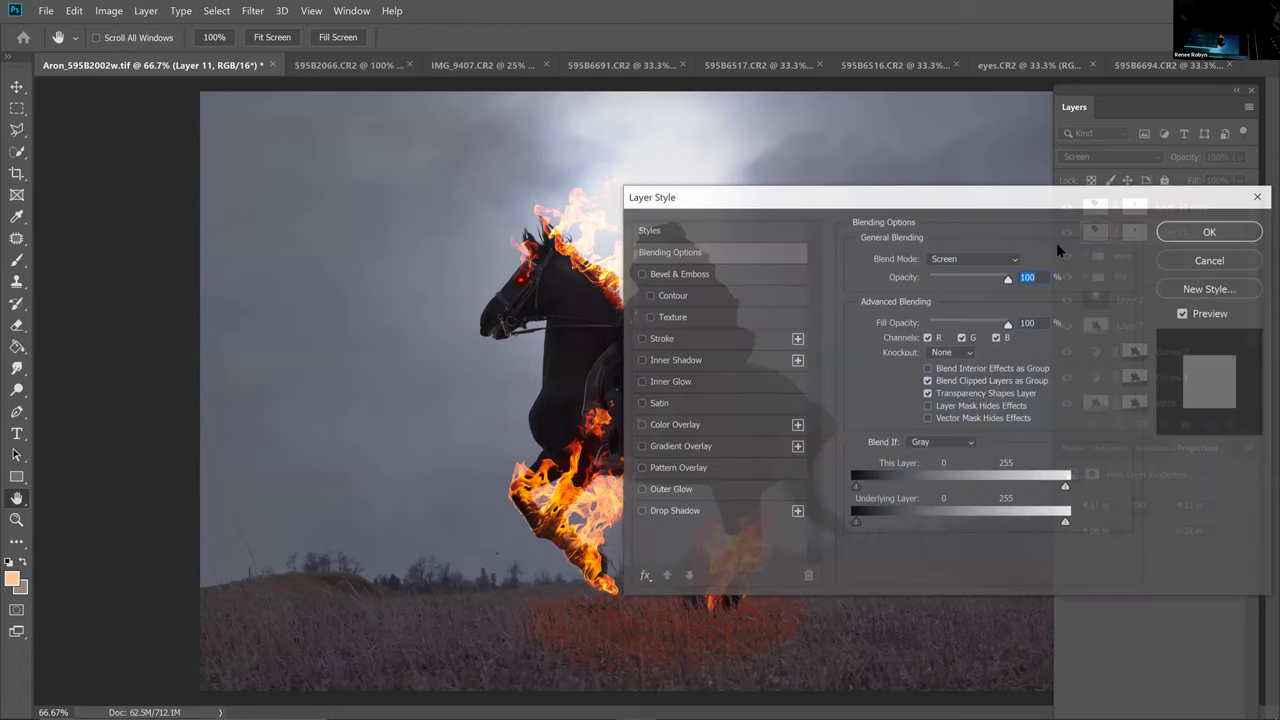
left_click(983, 258)
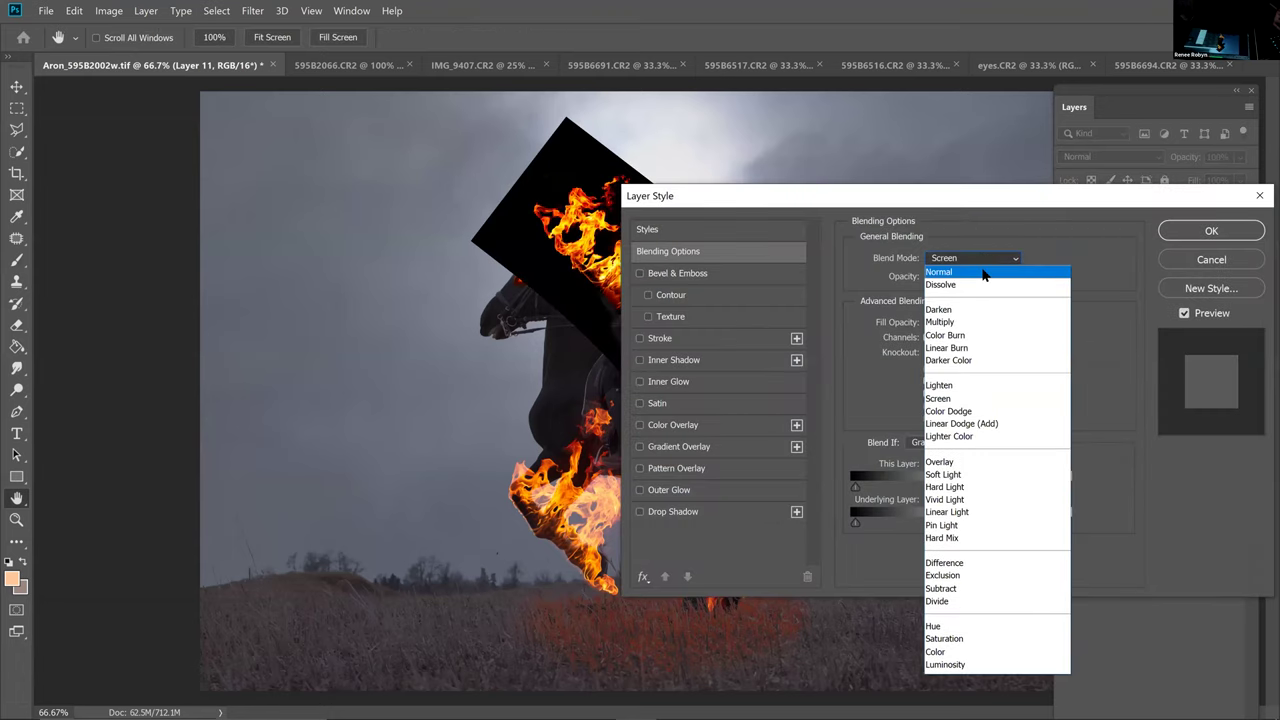
left_click(983, 272)
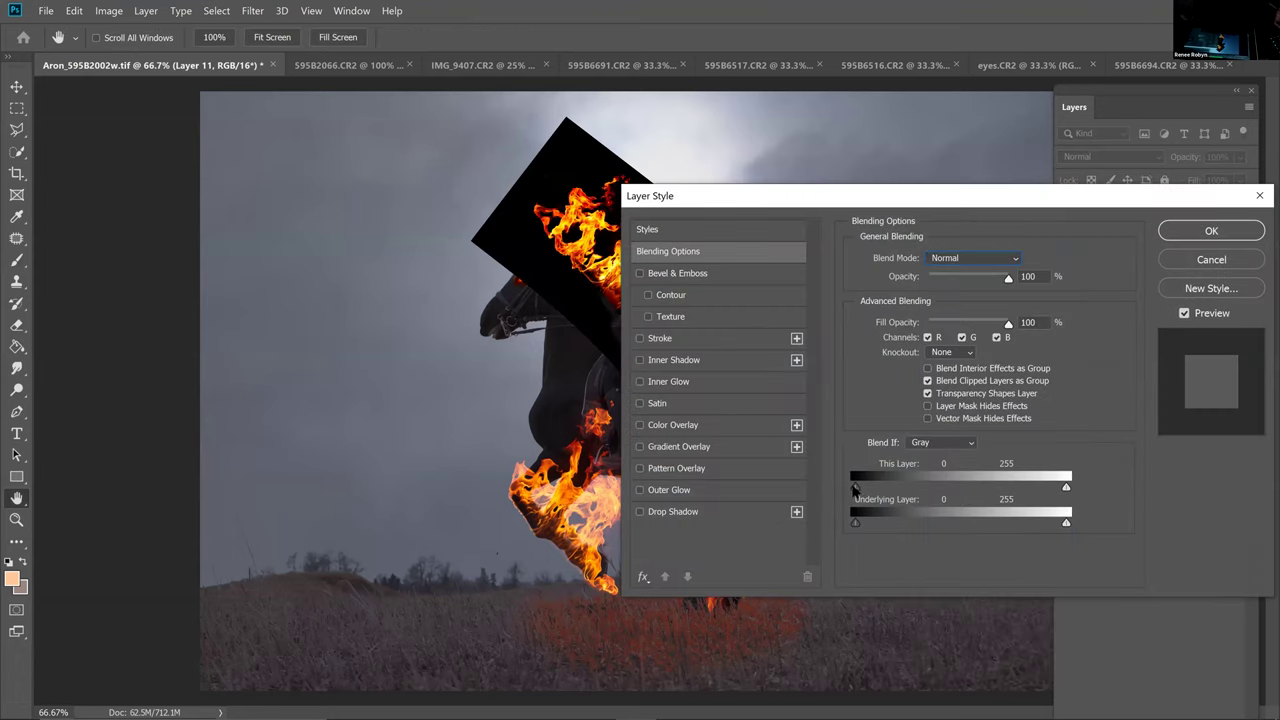
left_click_drag(856, 489, 881, 489)
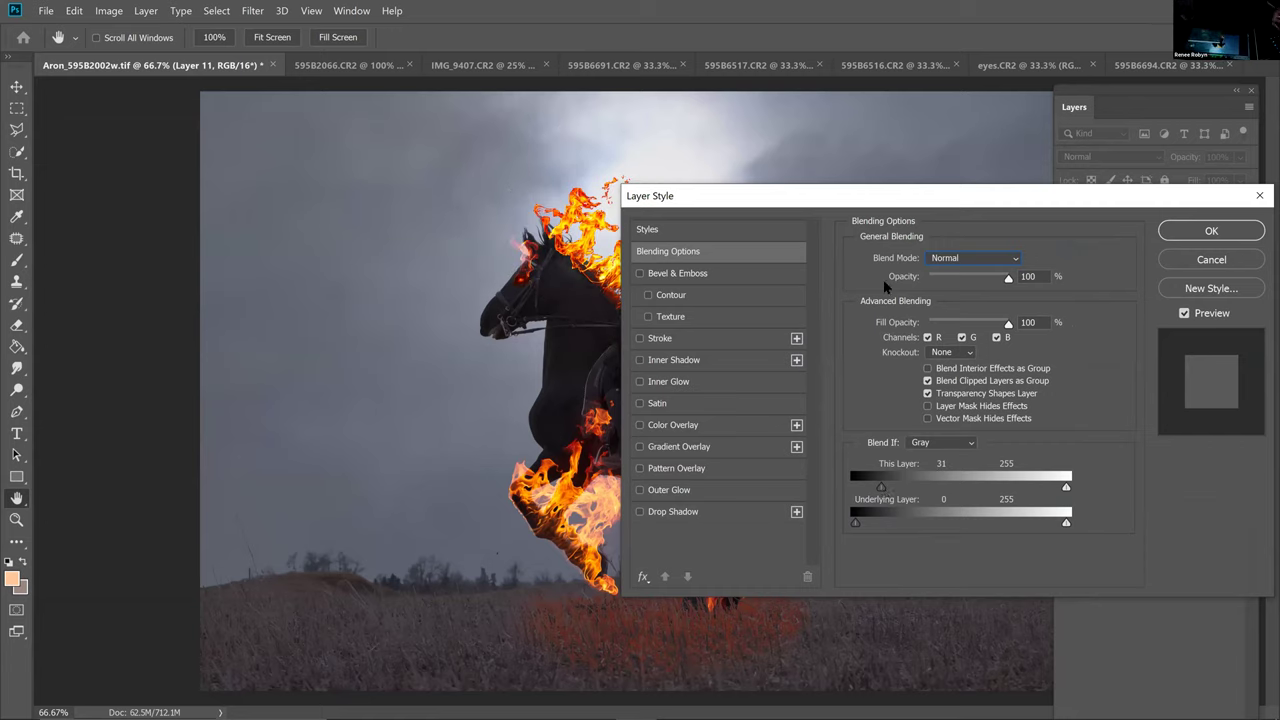
left_click_drag(896, 196, 884, 324)
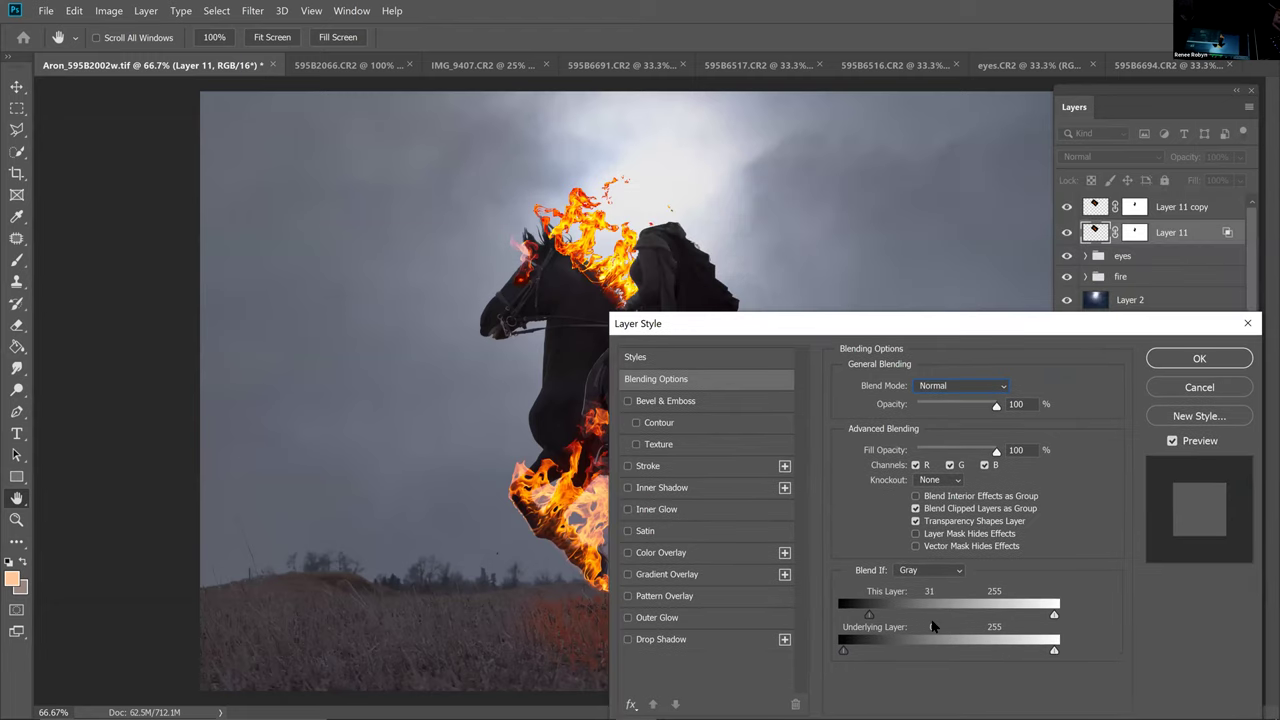
left_click_drag(868, 614, 859, 619)
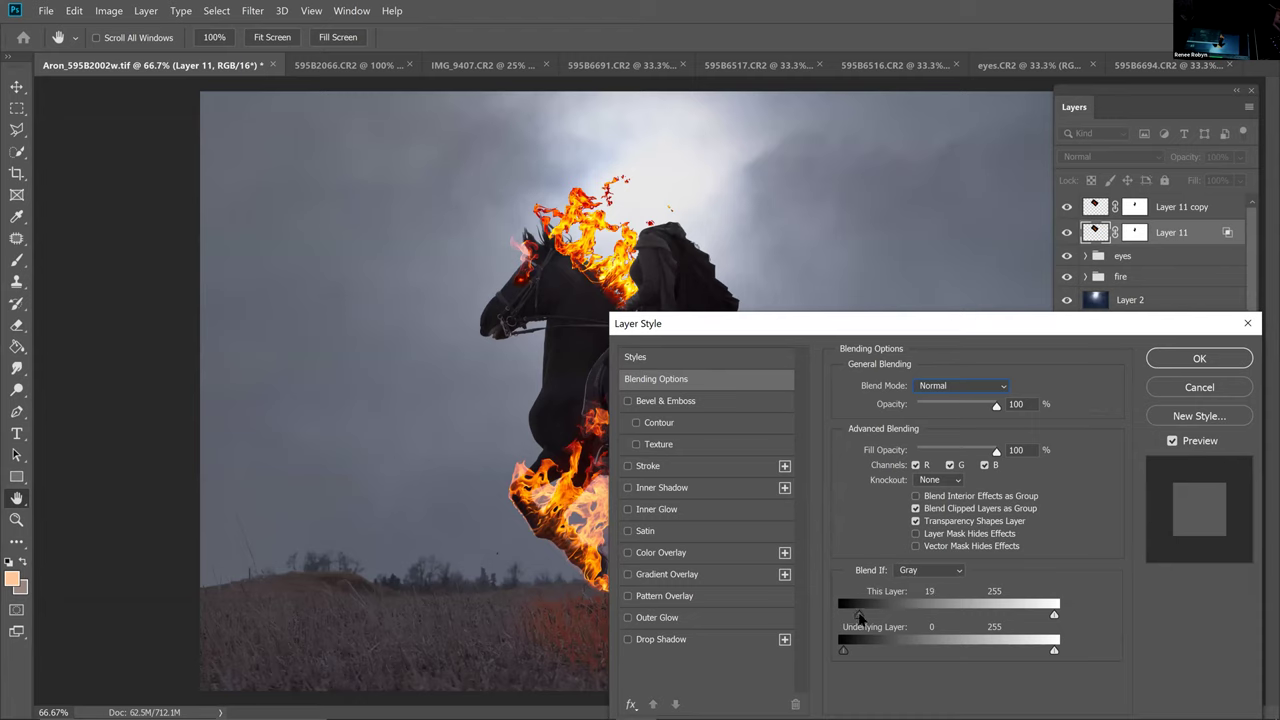
left_click(1193, 362)
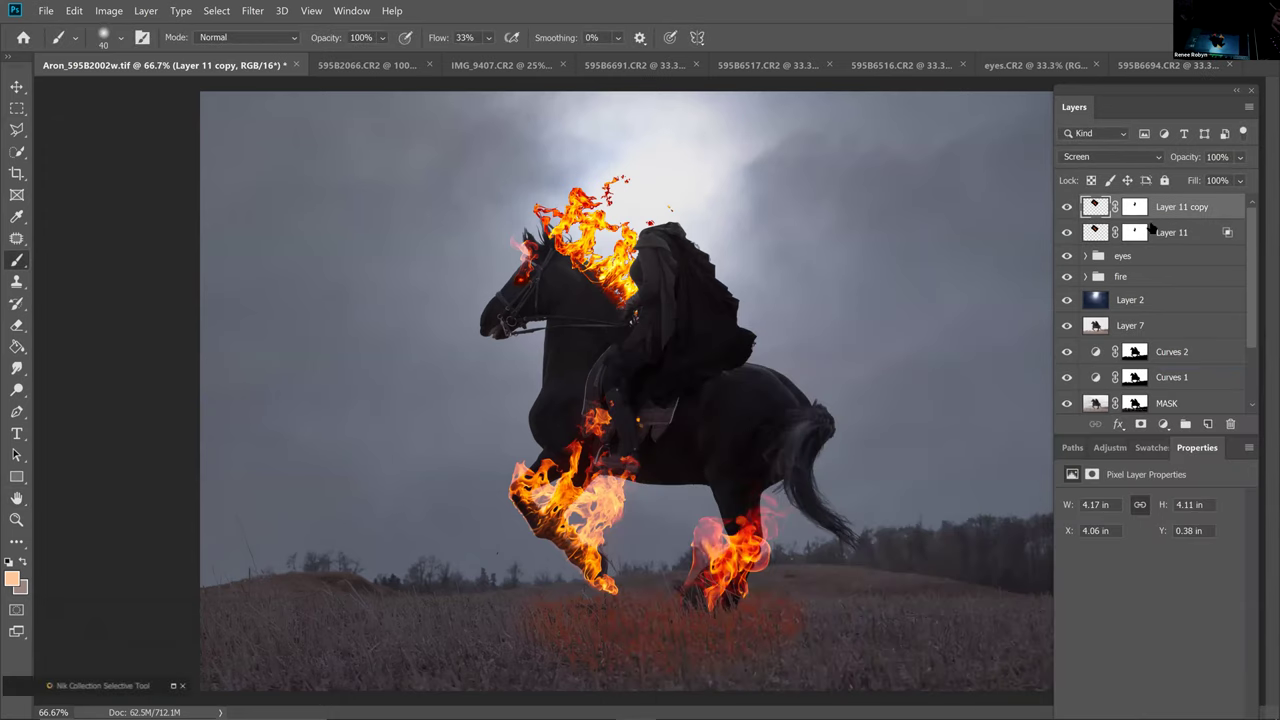
Lower Layer 11's opacity to 20% and its fill to 41%
left_click(1241, 157)
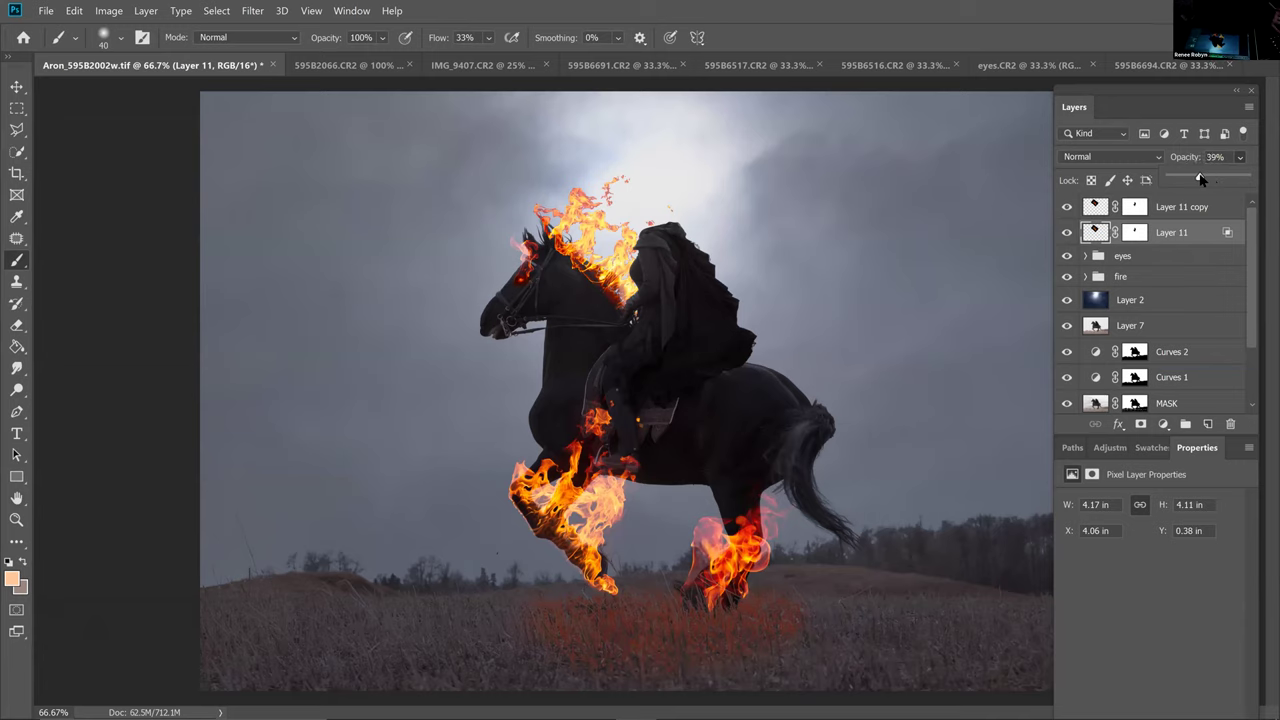
left_click_drag(1197, 176, 1190, 176)
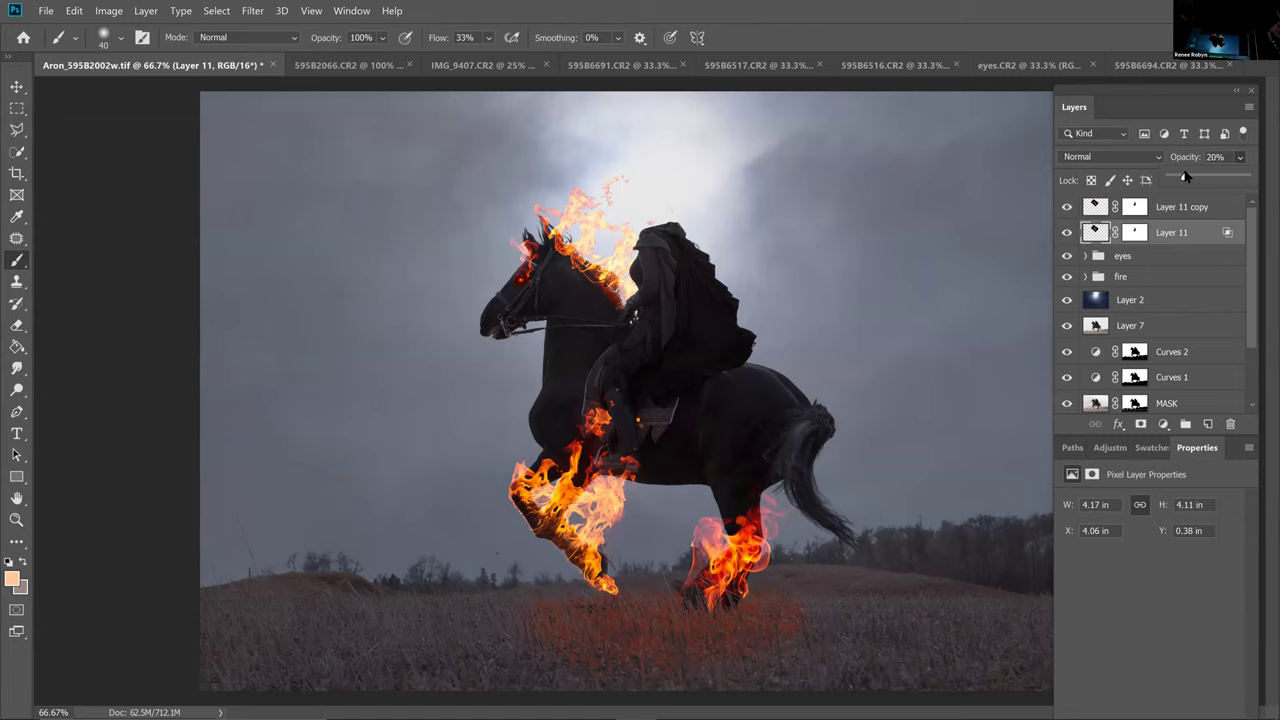
key("Return")
key("ctrl+plus")
key("ctrl+plus")
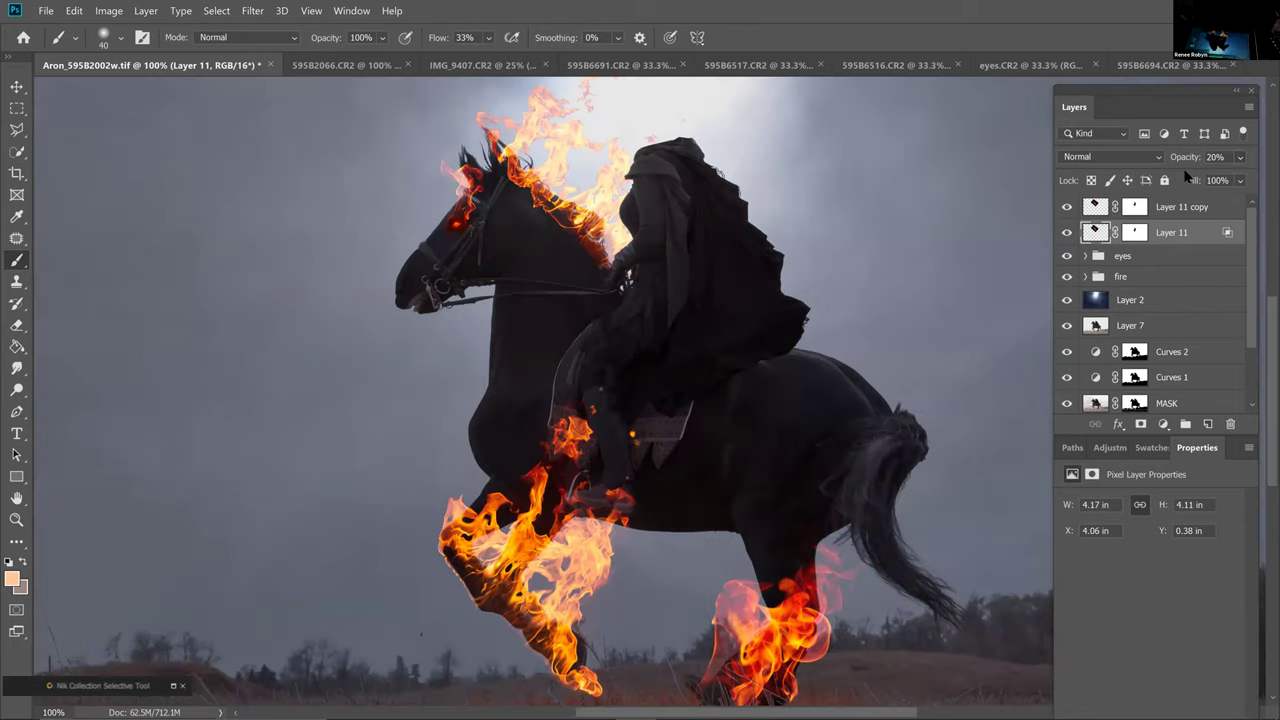
left_click(1241, 180)
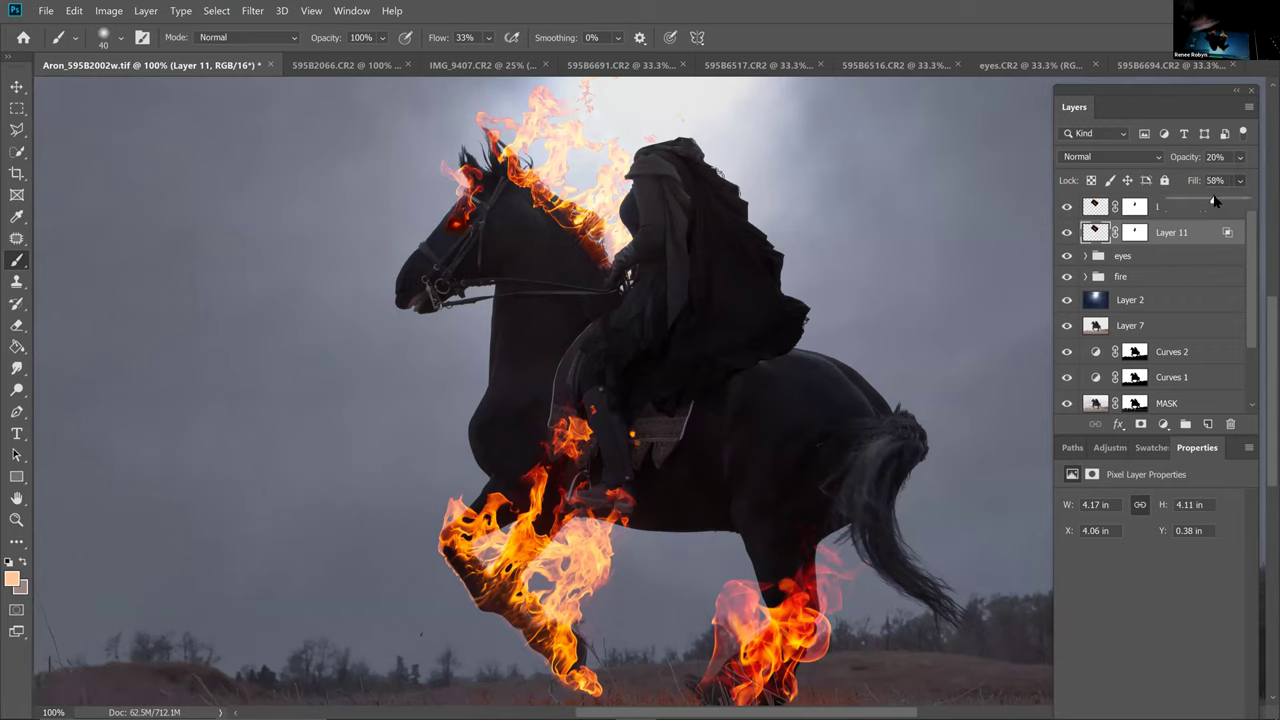
left_click_drag(1205, 205, 1200, 202)
left_click(1202, 231)
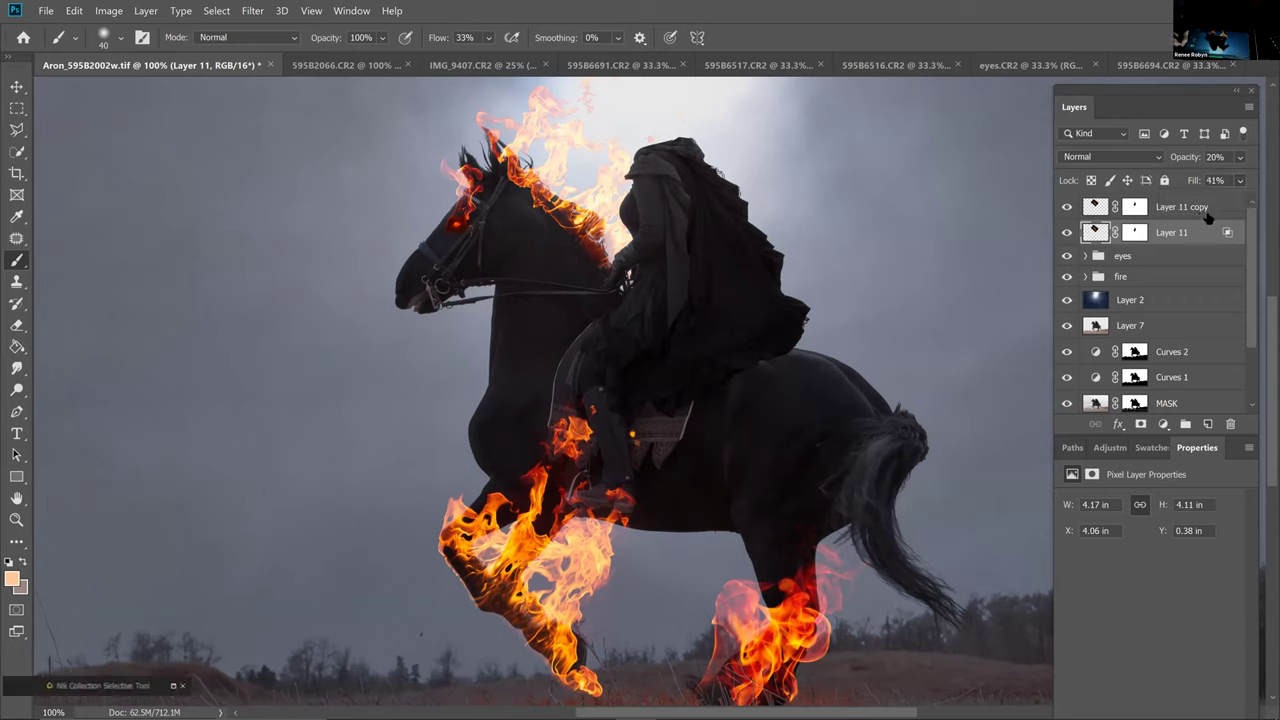
Duplicate Layer 11 copy, and select Layer 11 together with its two copies
key("ctrl+j")
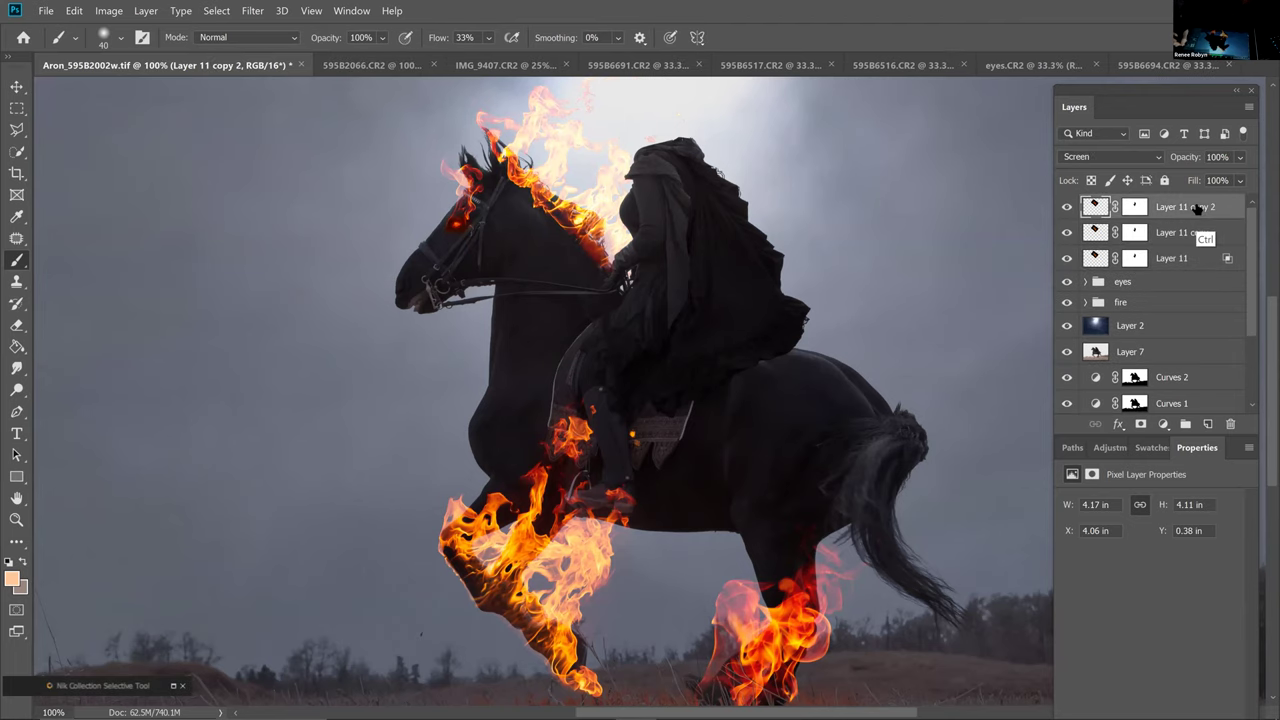
key("ctrl+minus")
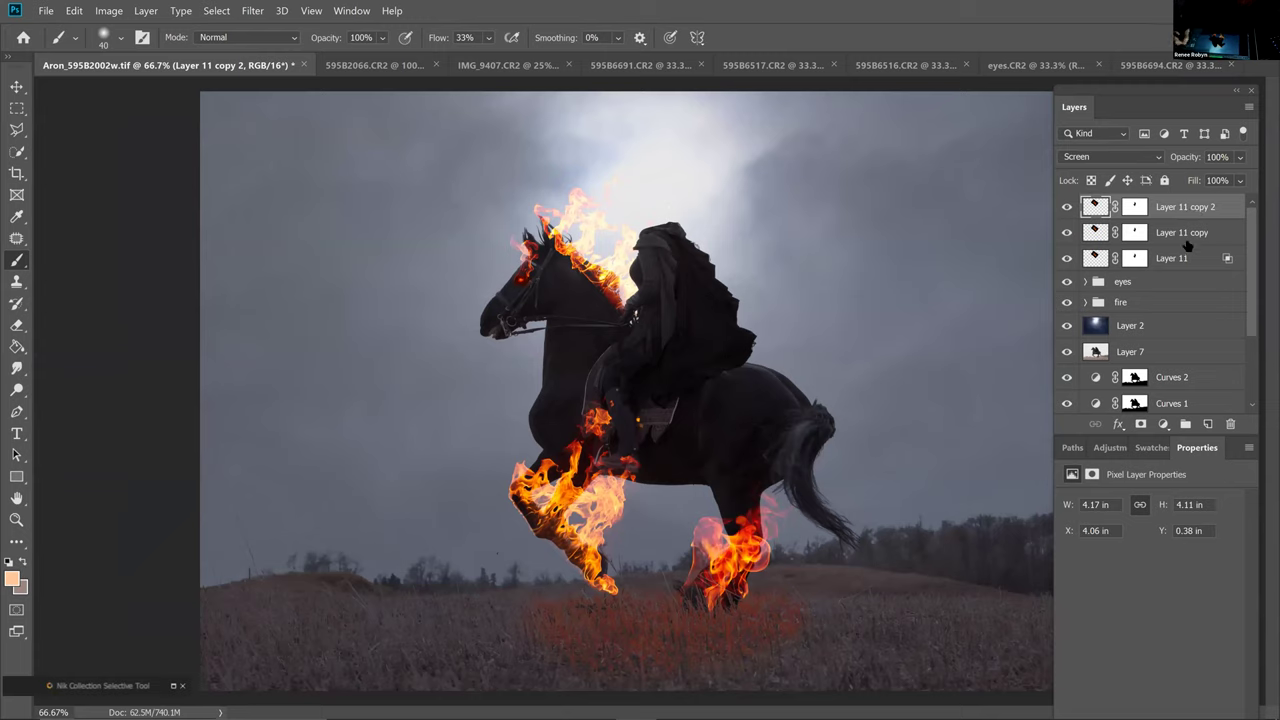
left_click(1184, 258, "shift")
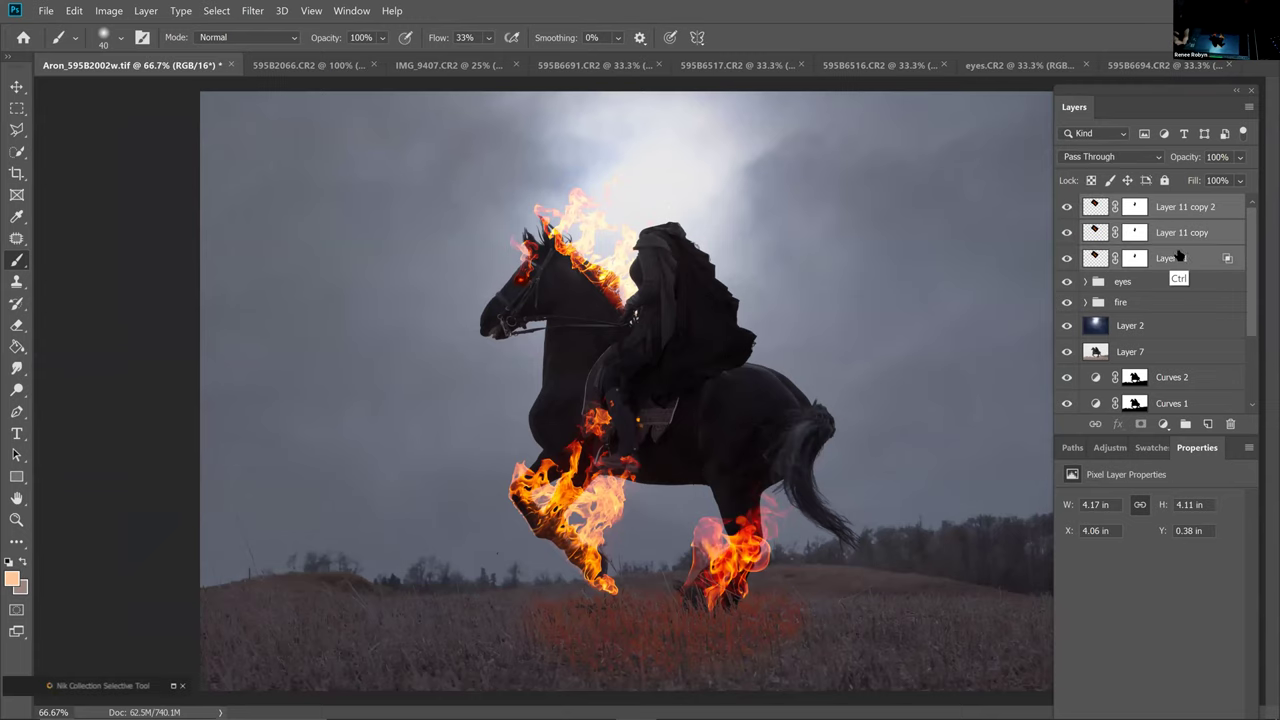
Group the three selected flame layers and paint out stray flame edges beside the rider on a new group mask
key("ctrl+g")
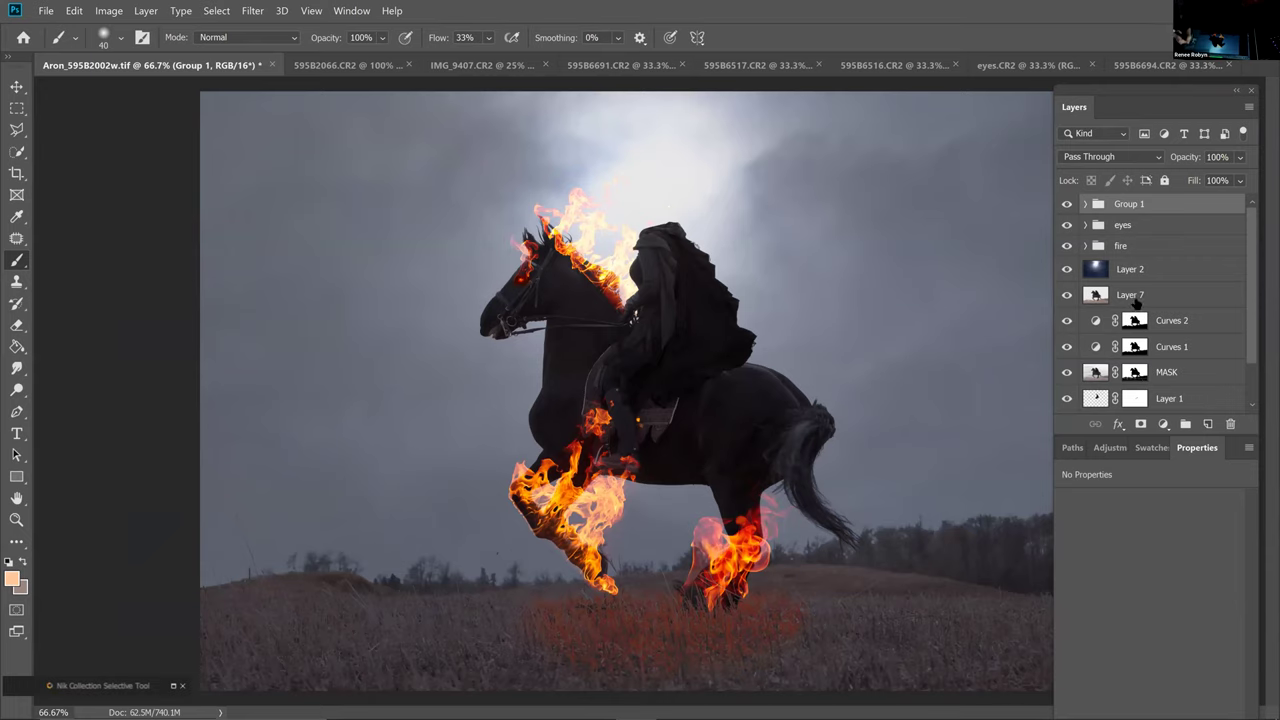
left_click(1141, 424)
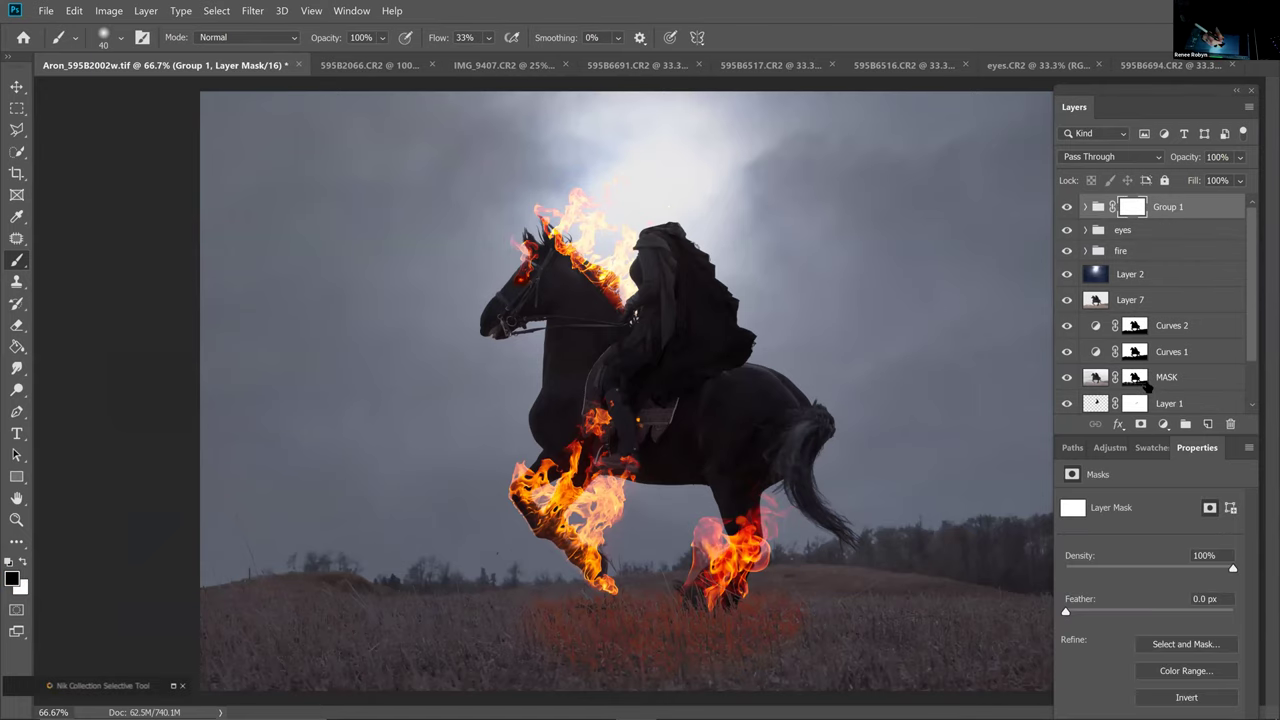
key("ctrl+plus")
key("ctrl+plus")
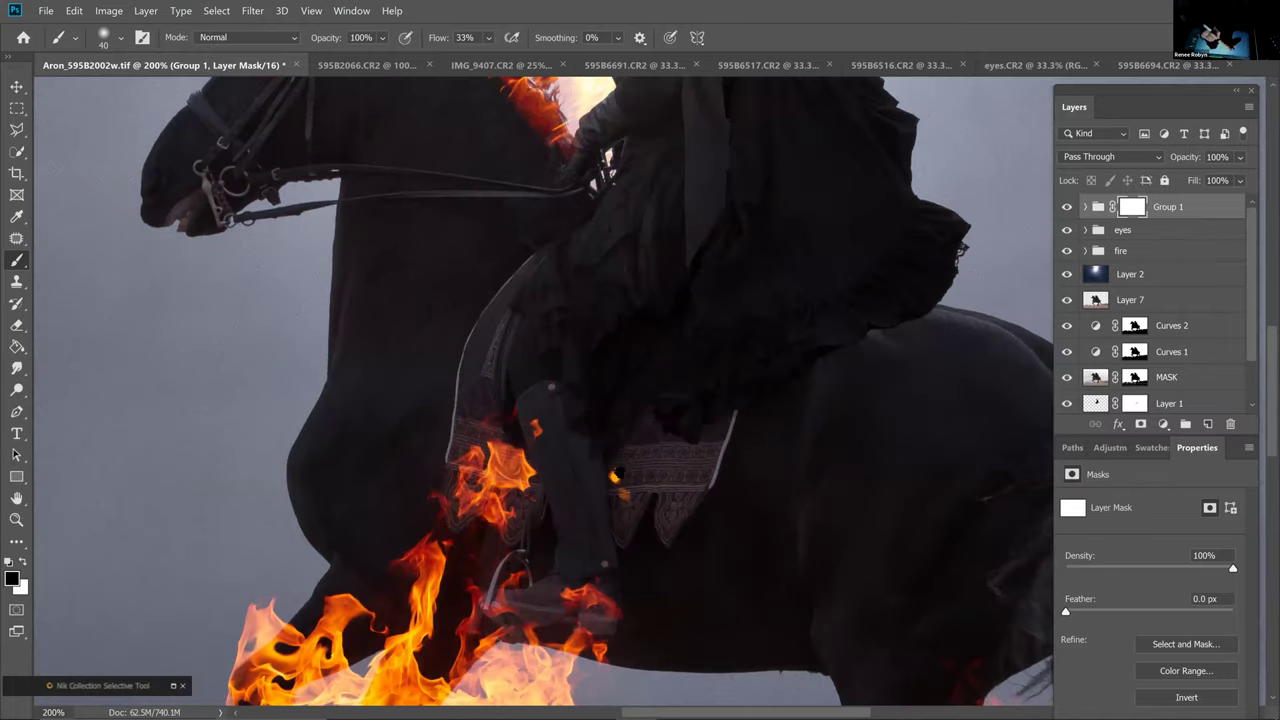
left_click_drag(619, 475, 631, 519)
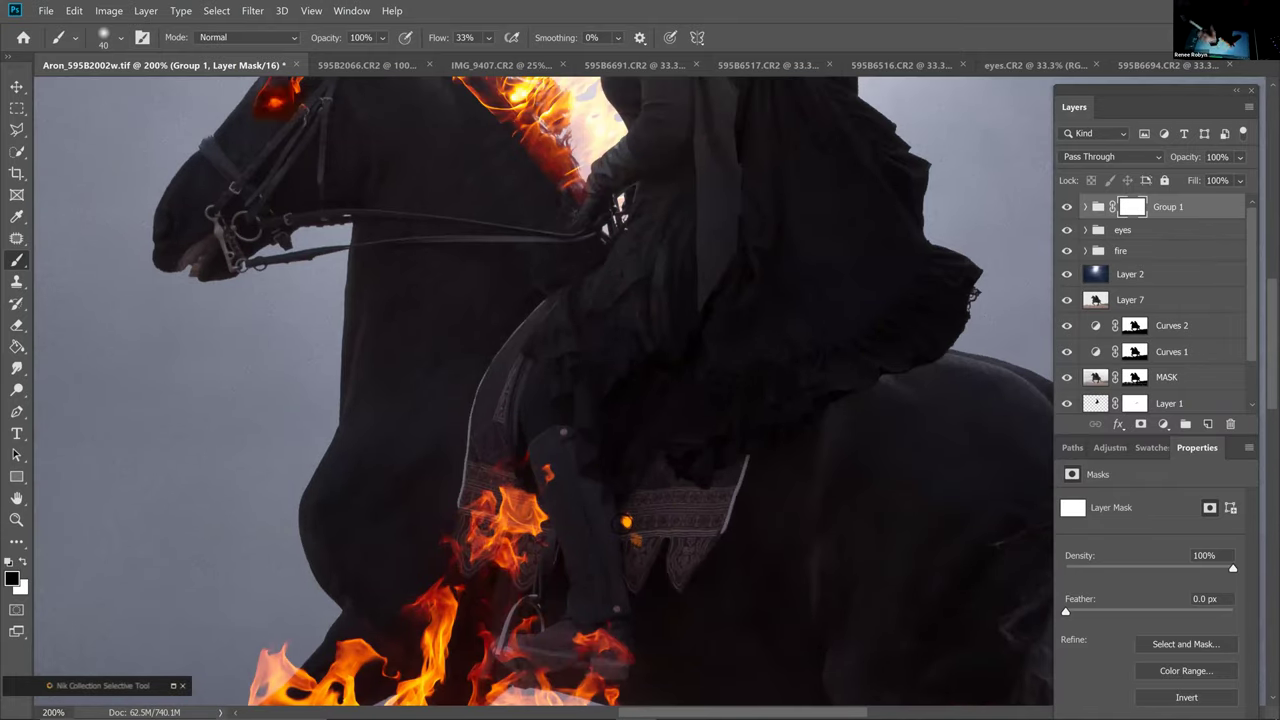
left_click_drag(677, 404, 681, 586)
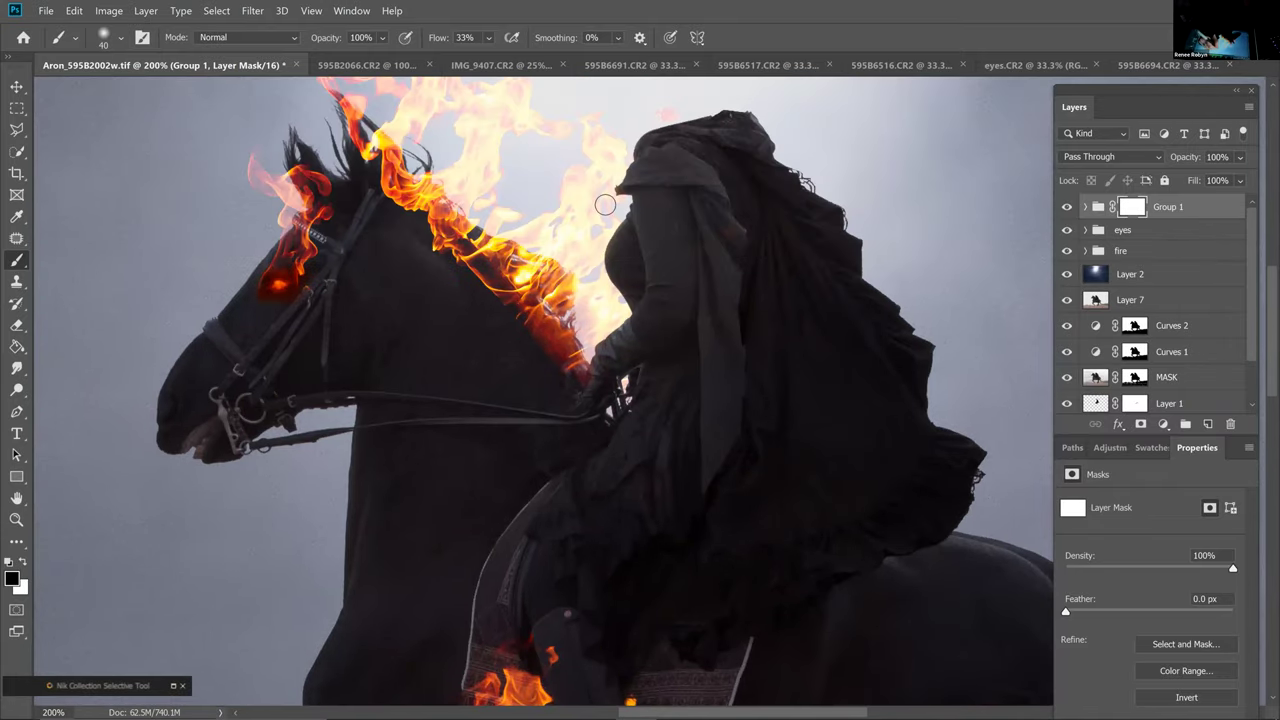
scroll(605, 204, "up", 4)
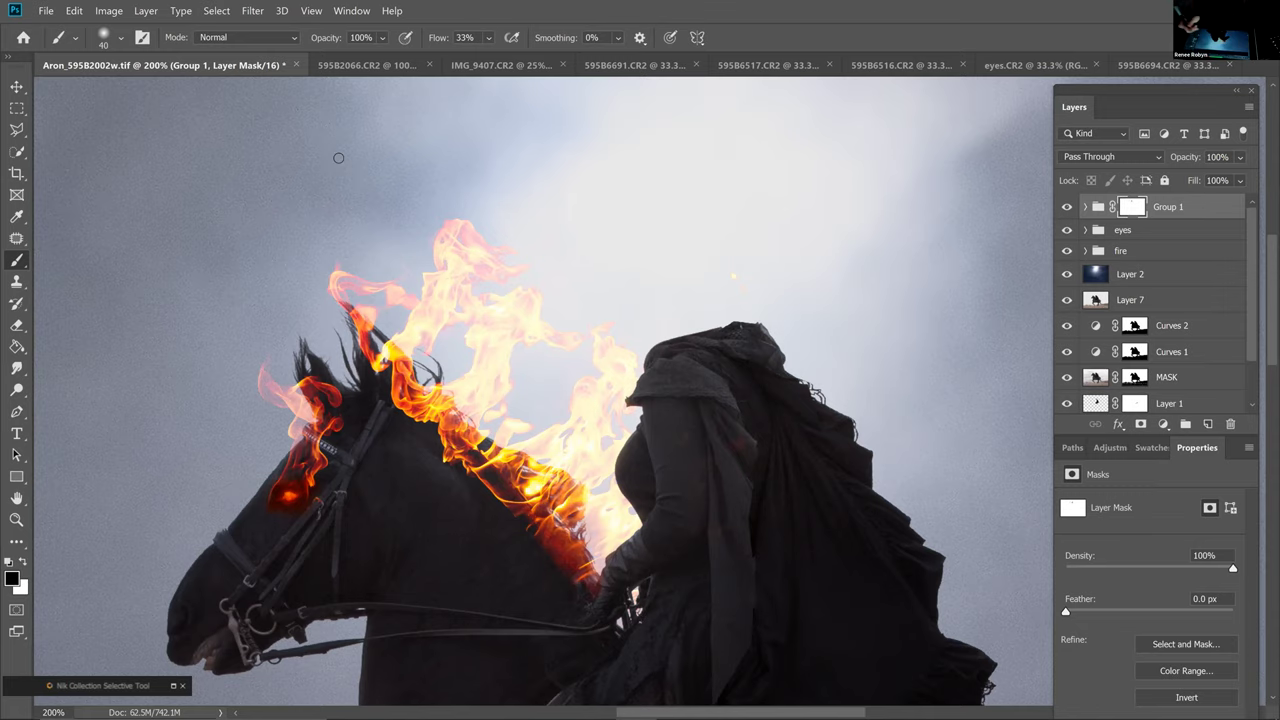
Copy the flames from 595B6691.CR2 into Aron_595B2002w.tif as a new layer and set its blend mode to Screen
key("ctrl+minus")
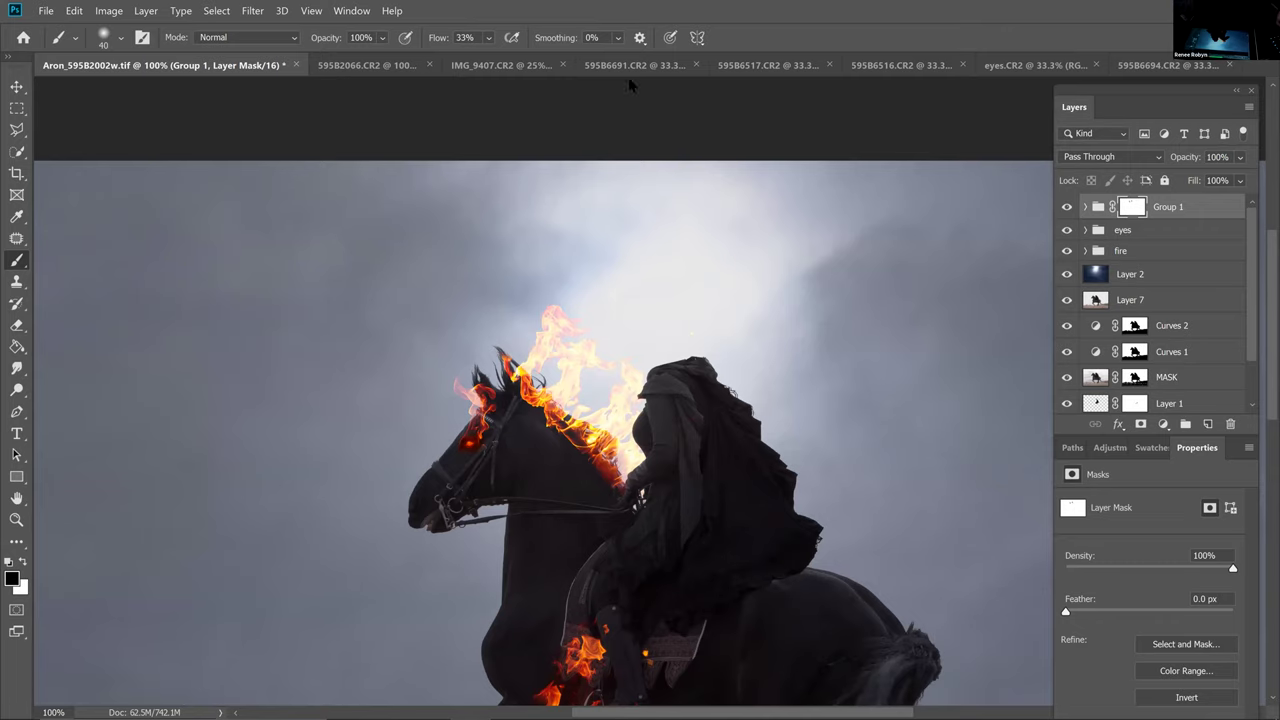
left_click(760, 65)
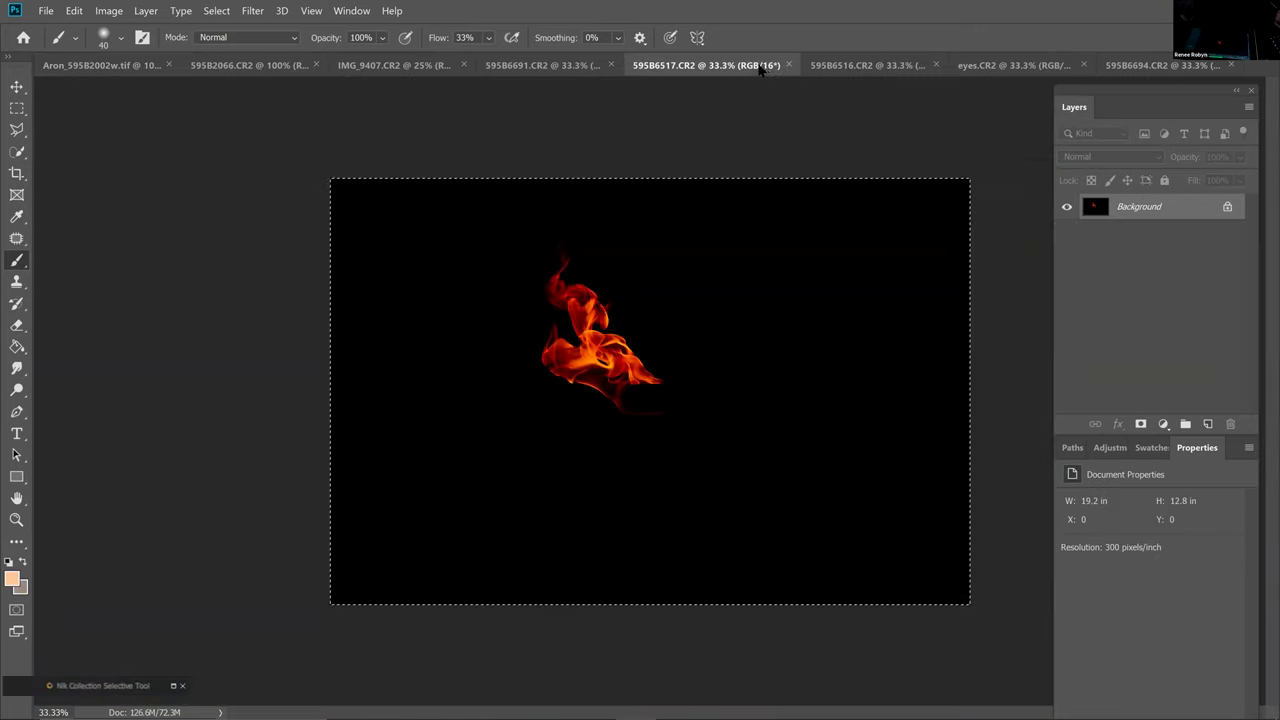
left_click(845, 65)
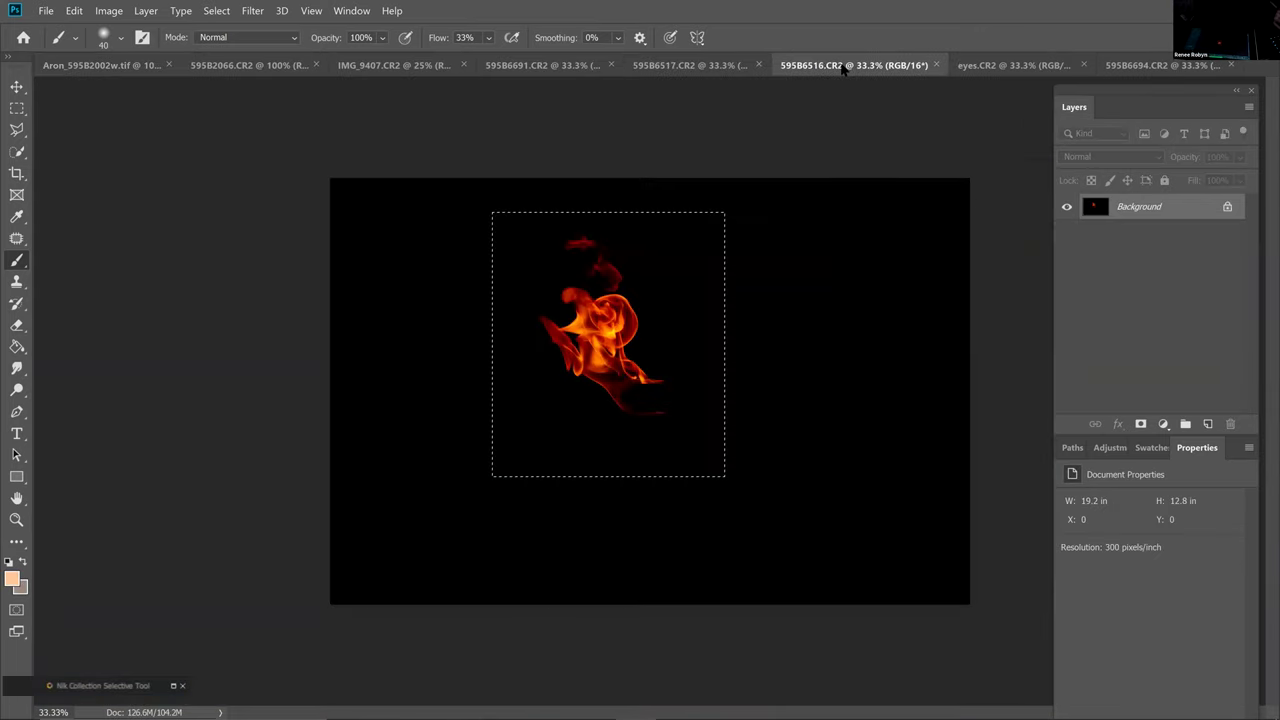
left_click(543, 66)
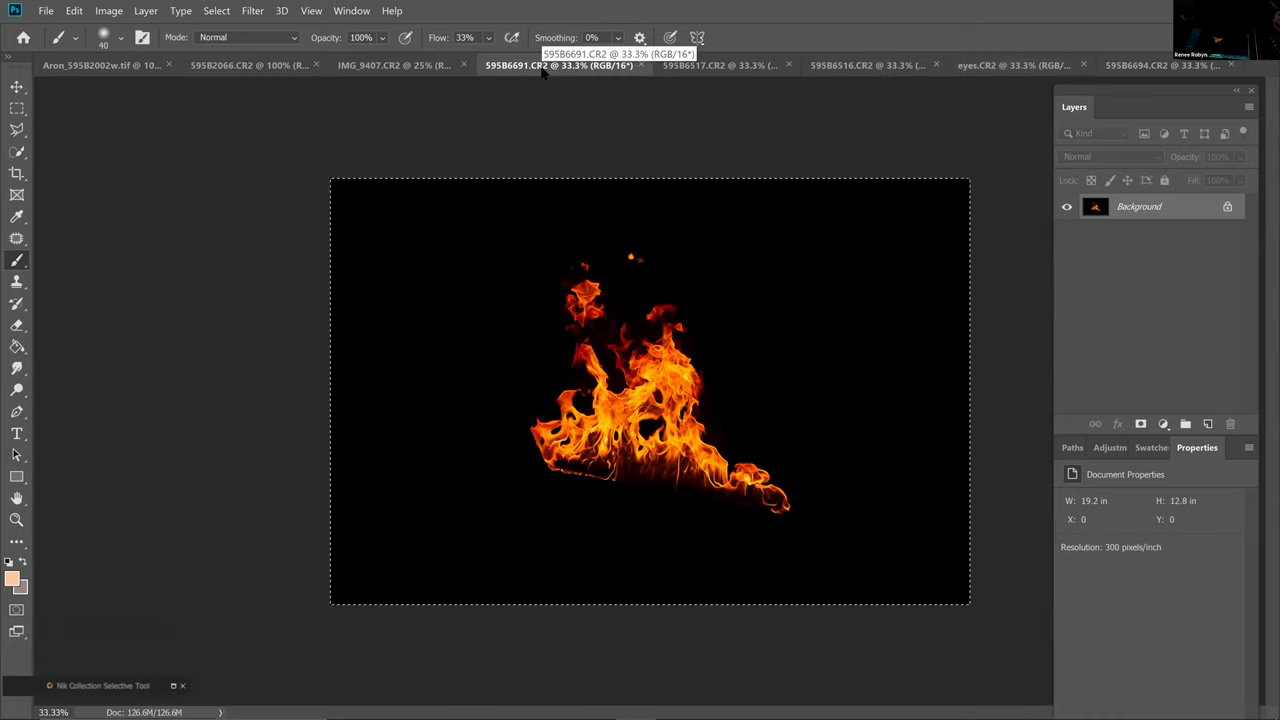
left_click(98, 68)
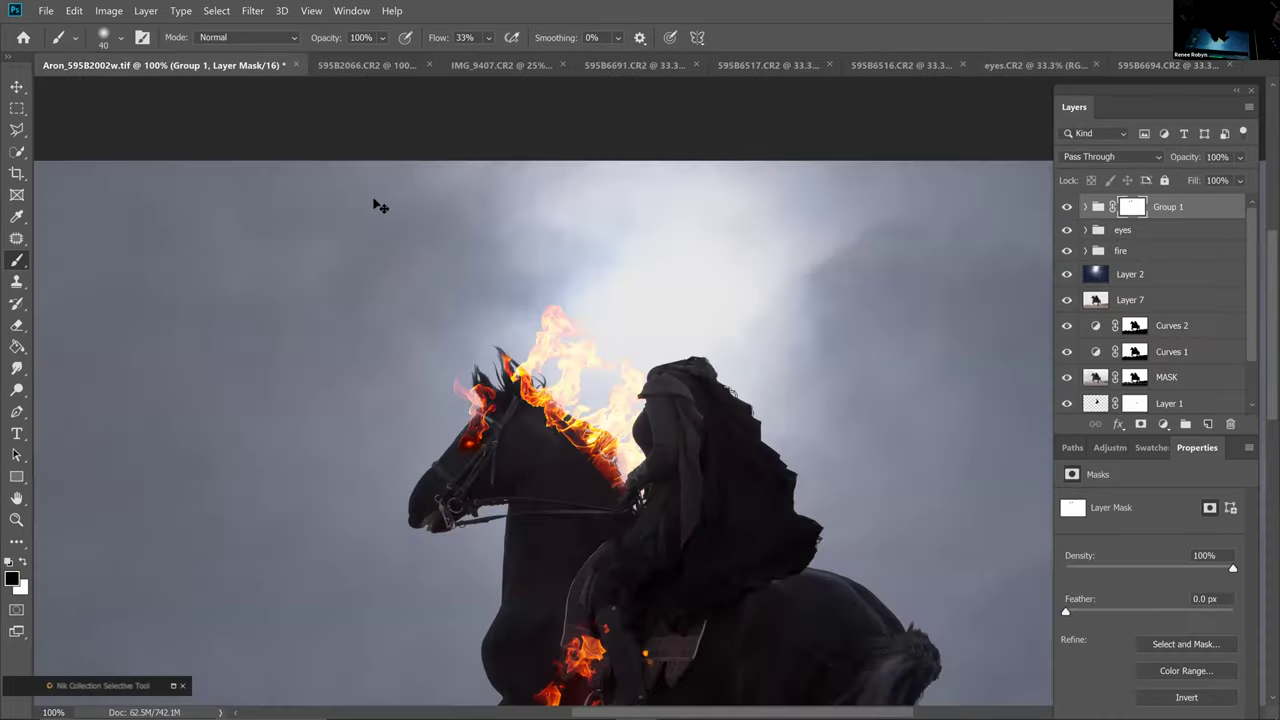
key("ctrl+v")
key("ctrl+minus")
key("ctrl+minus")
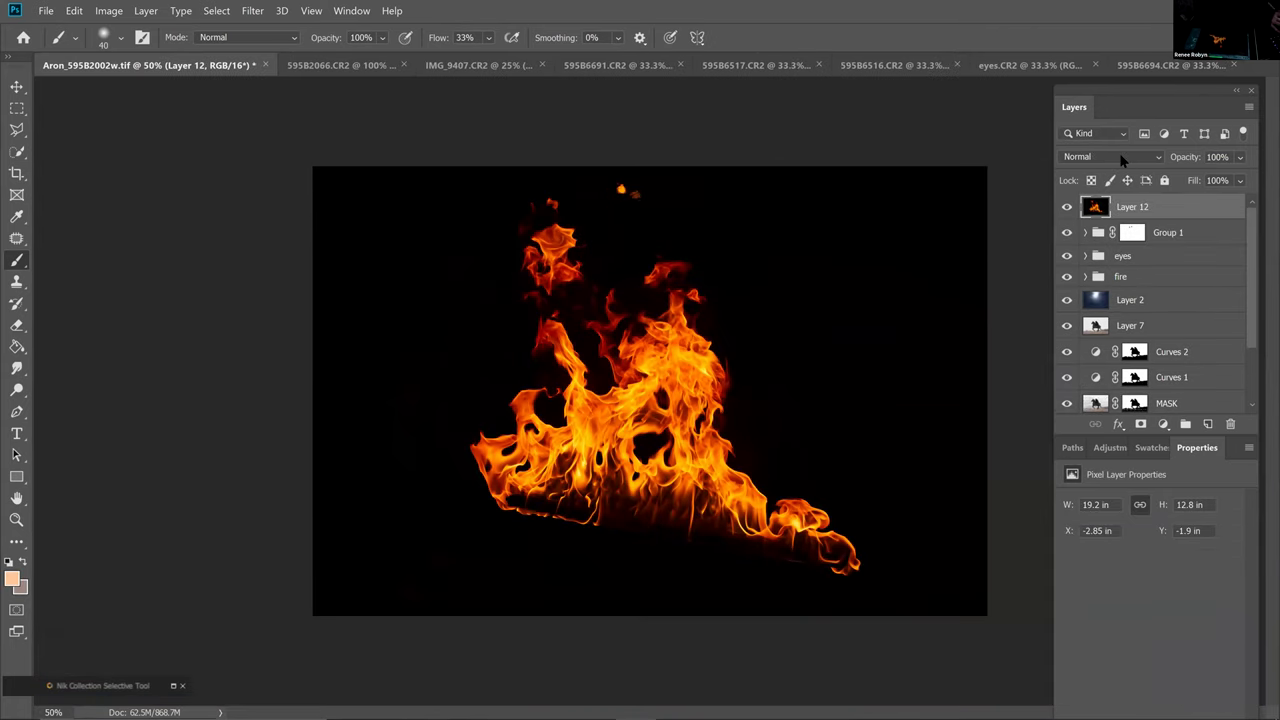
left_click(1118, 157)
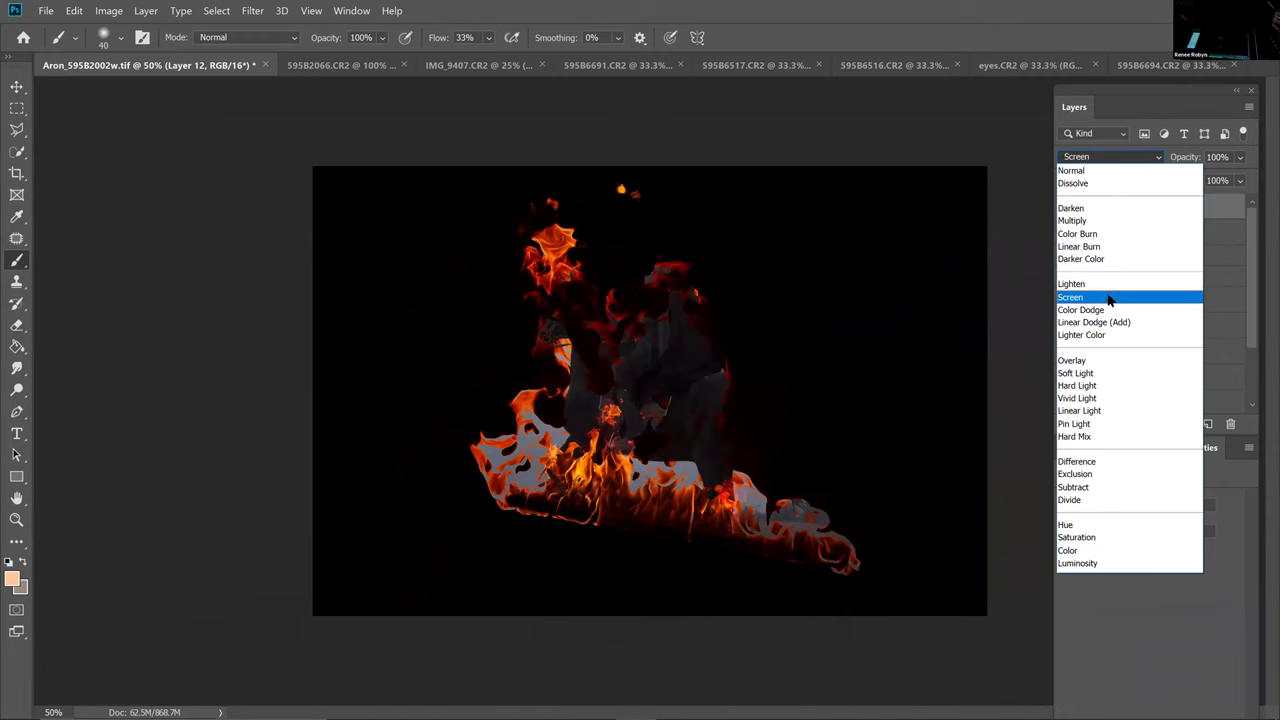
left_click(1108, 298)
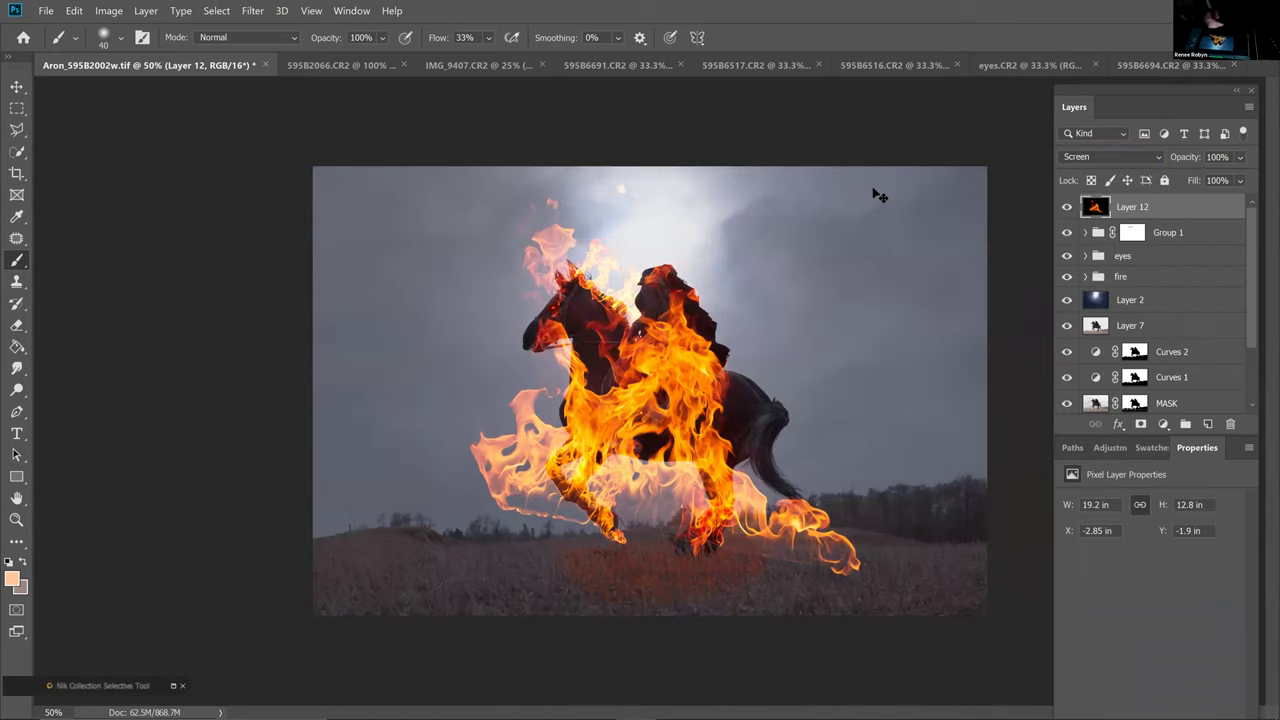
Transform the pasted flames to 45.85% scale with a 20.81° rotation and position them over the horse's mane and rider
key("ctrl+t")
left_click_drag(171, 391, 535, 484)
left_click_drag(847, 442, 479, 174)
left_click_drag(919, 441, 832, 537)
left_click_drag(700, 291, 745, 310)
left_click_drag(375, 161, 511, 213)
left_click_drag(744, 313, 655, 290)
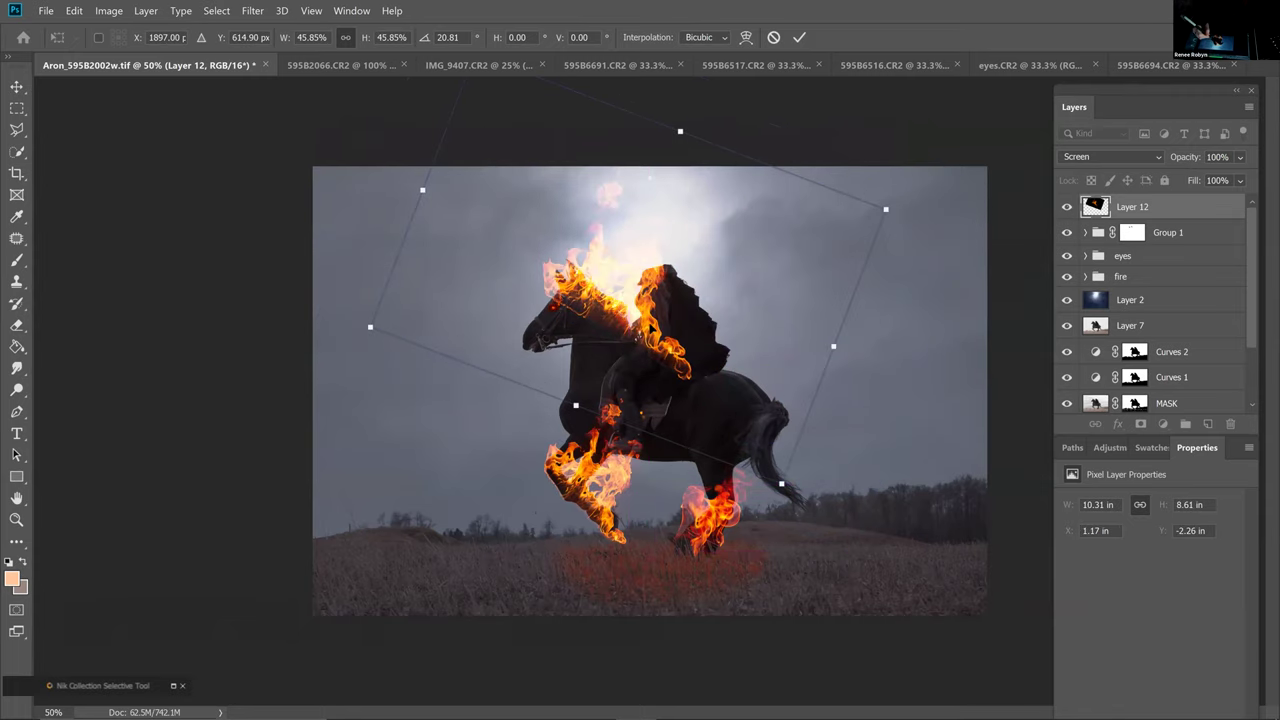
Scale the flames down to 38.77% and move them lower along the horse's neck, applying the transform
key("ctrl+plus")
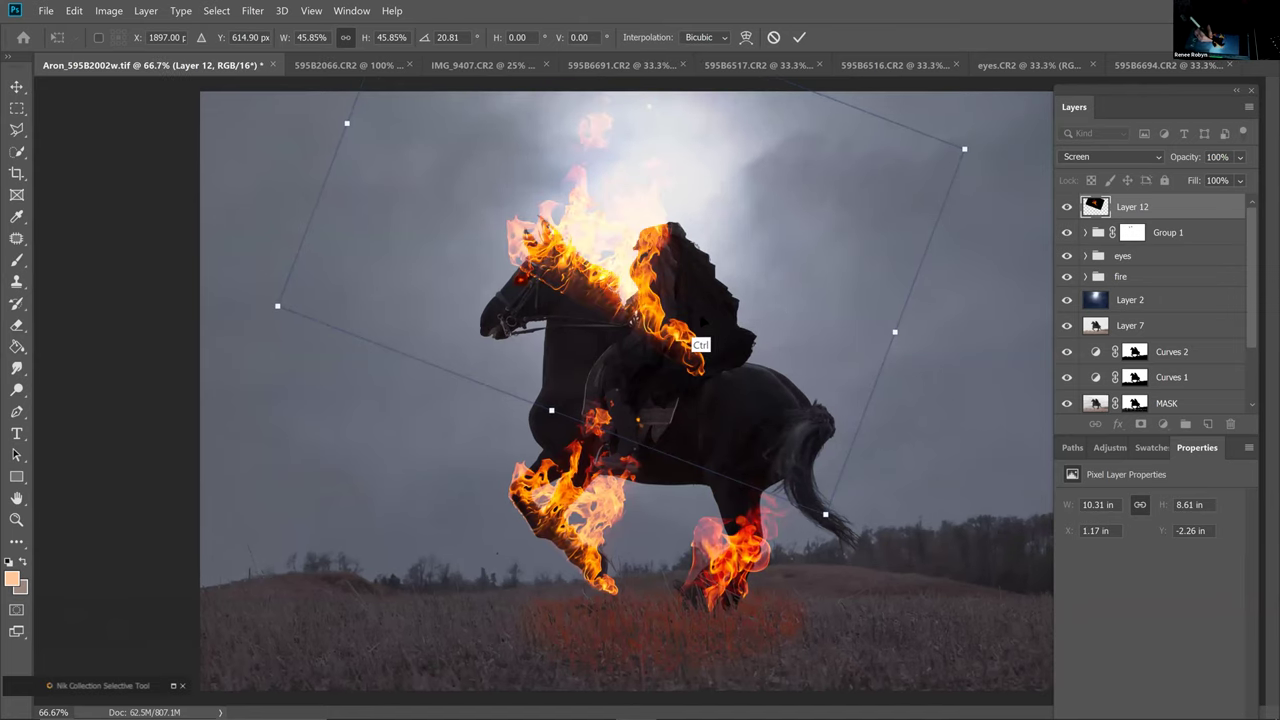
key("ctrl+plus")
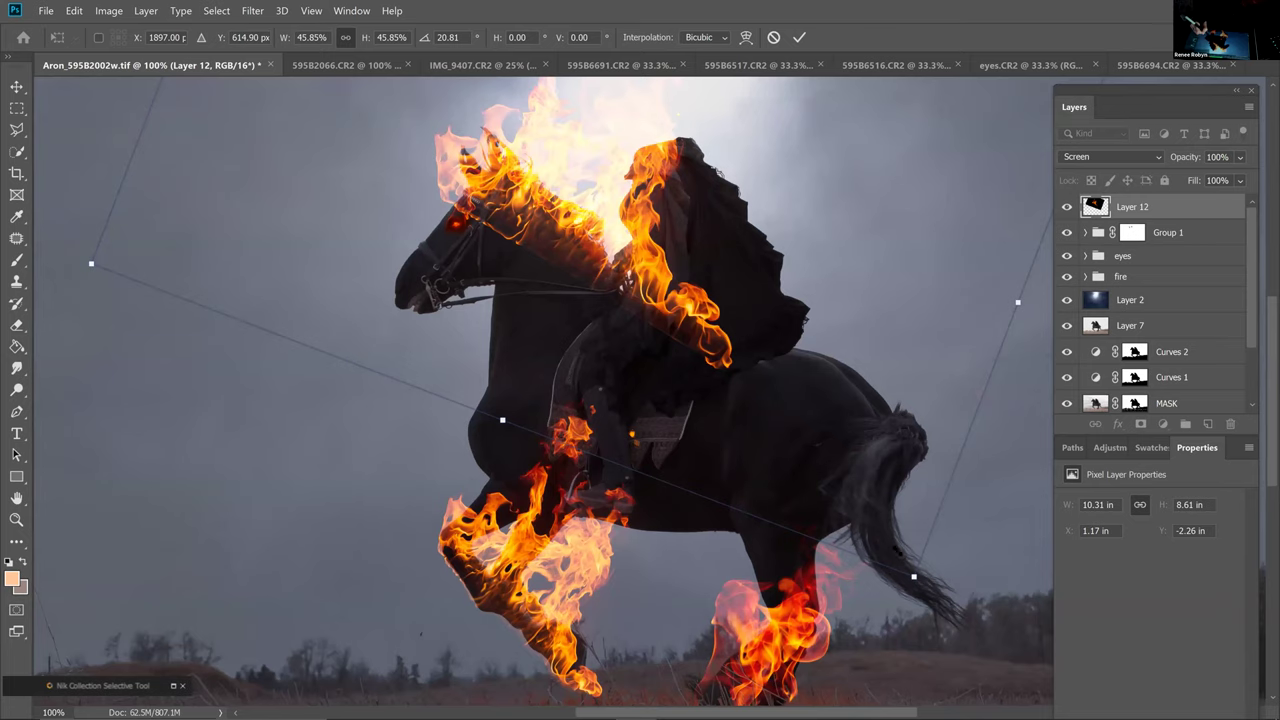
left_click_drag(914, 577, 834, 459)
left_click_drag(718, 174, 697, 270)
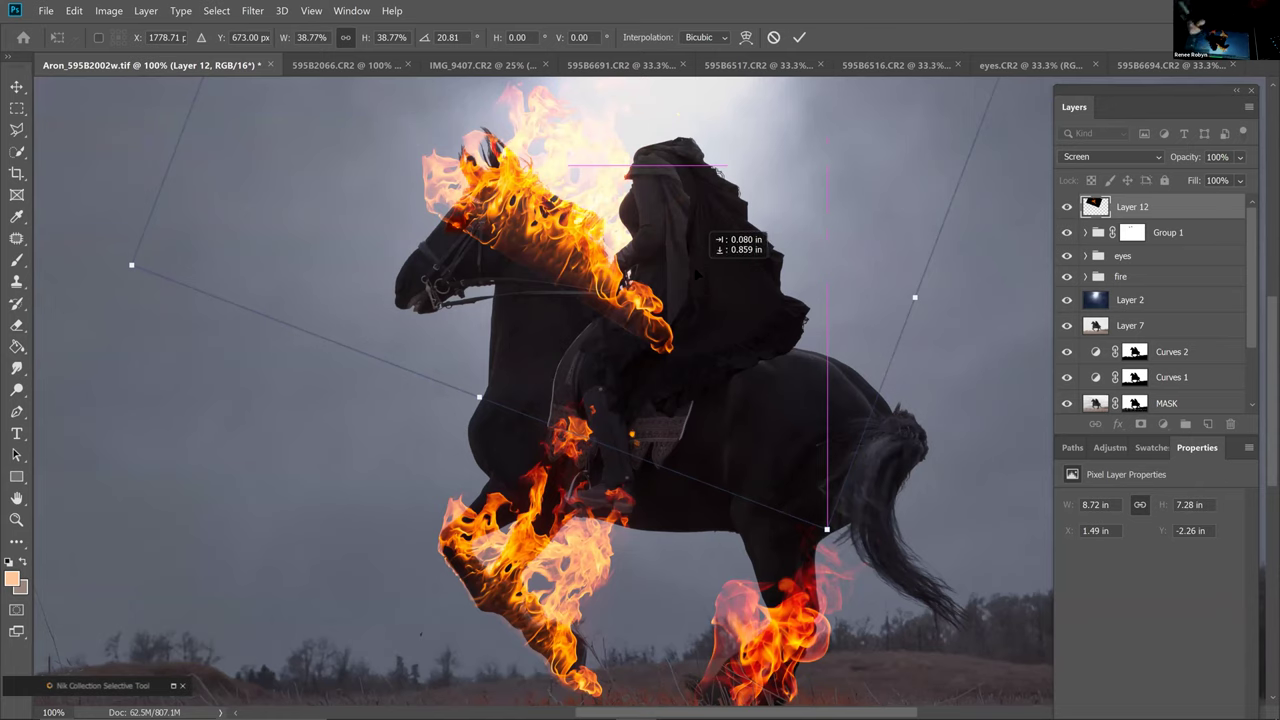
key("Return")
Add a mask to Layer 12 and brush away the flames over the horse's face, neck and rider at brush size 100
key("b")
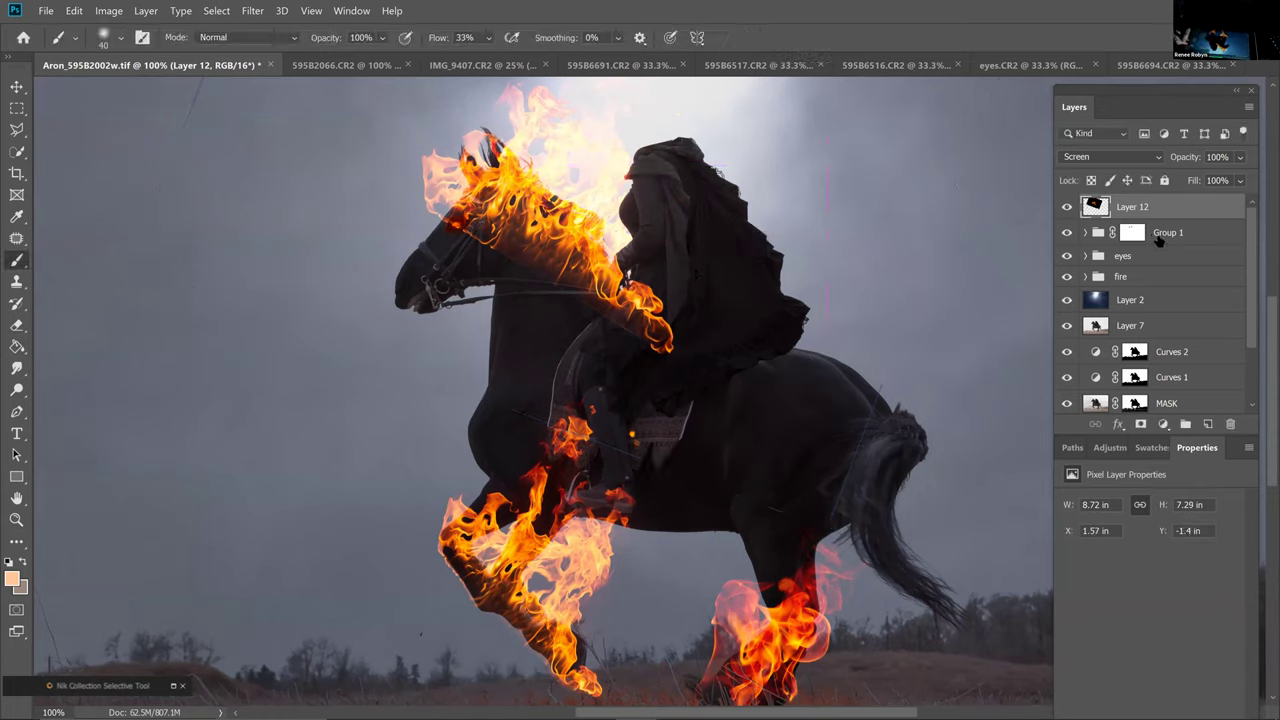
left_click(1140, 424)
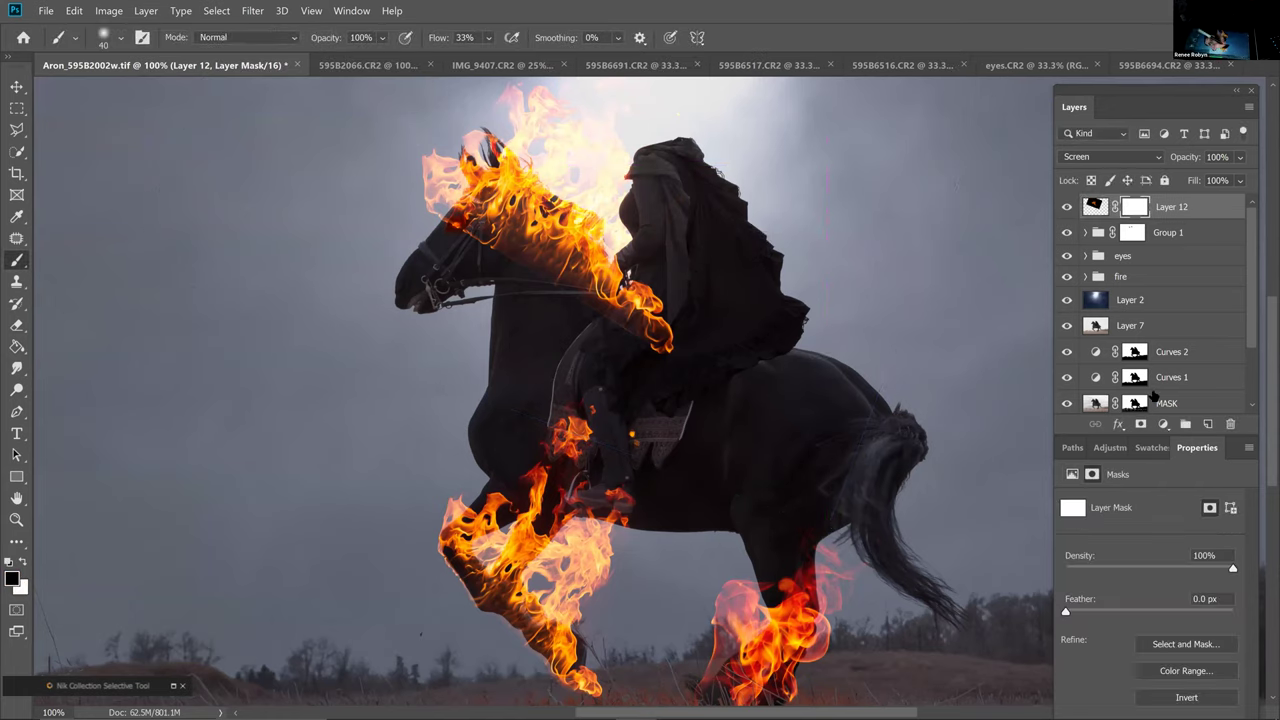
key("bracketright")
key("bracketright")
key("bracketright")
key("bracketright")
key("bracketright")
key("bracketright")
mouse_move(429, 143)
left_mouse_down()
mouse_move(438, 205)
mouse_move(440, 162)
mouse_move(465, 210)
mouse_move(472, 155)
mouse_move(480, 210)
mouse_move(505, 200)
mouse_move(540, 255)
mouse_move(612, 300)
mouse_move(585, 258)
mouse_move(625, 285)
mouse_move(615, 268)
mouse_move(655, 330)
left_mouse_up()
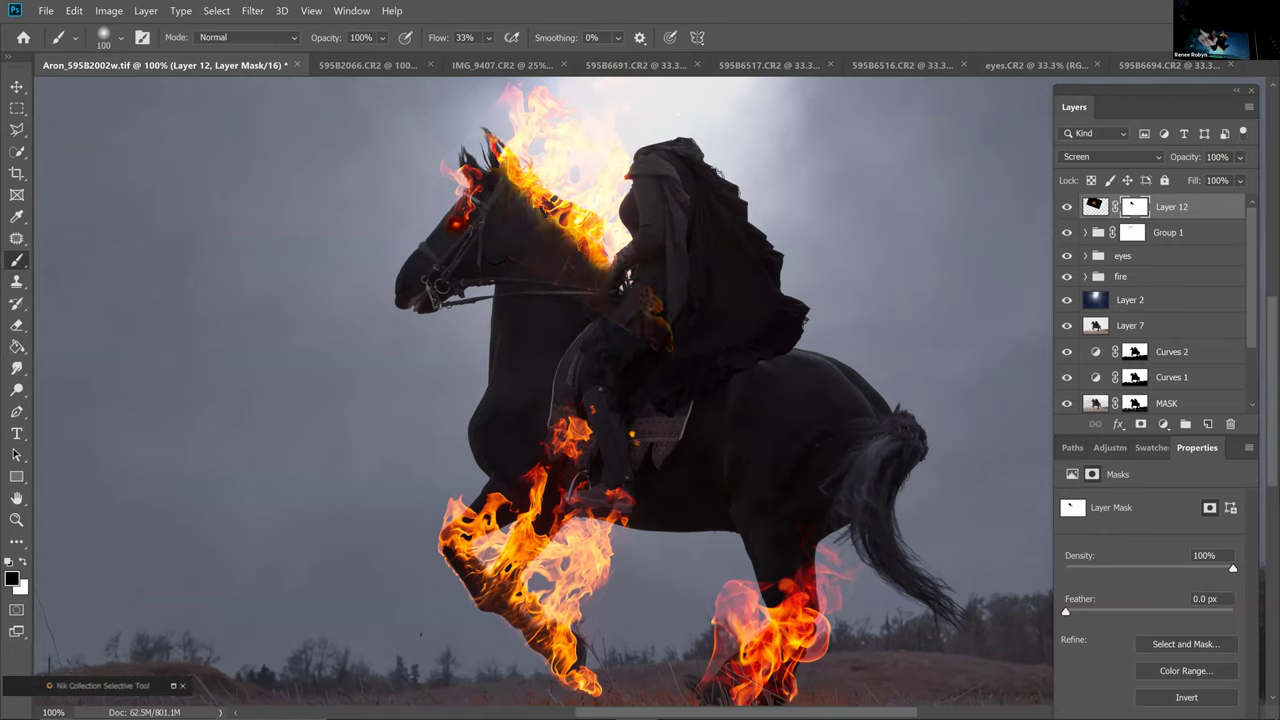
left_click_drag(675, 266, 688, 238)
Mask out the stray flames above the mane and clean up the fire along the horse's neck on Layer 12
scroll(537, 177, "up", 5)
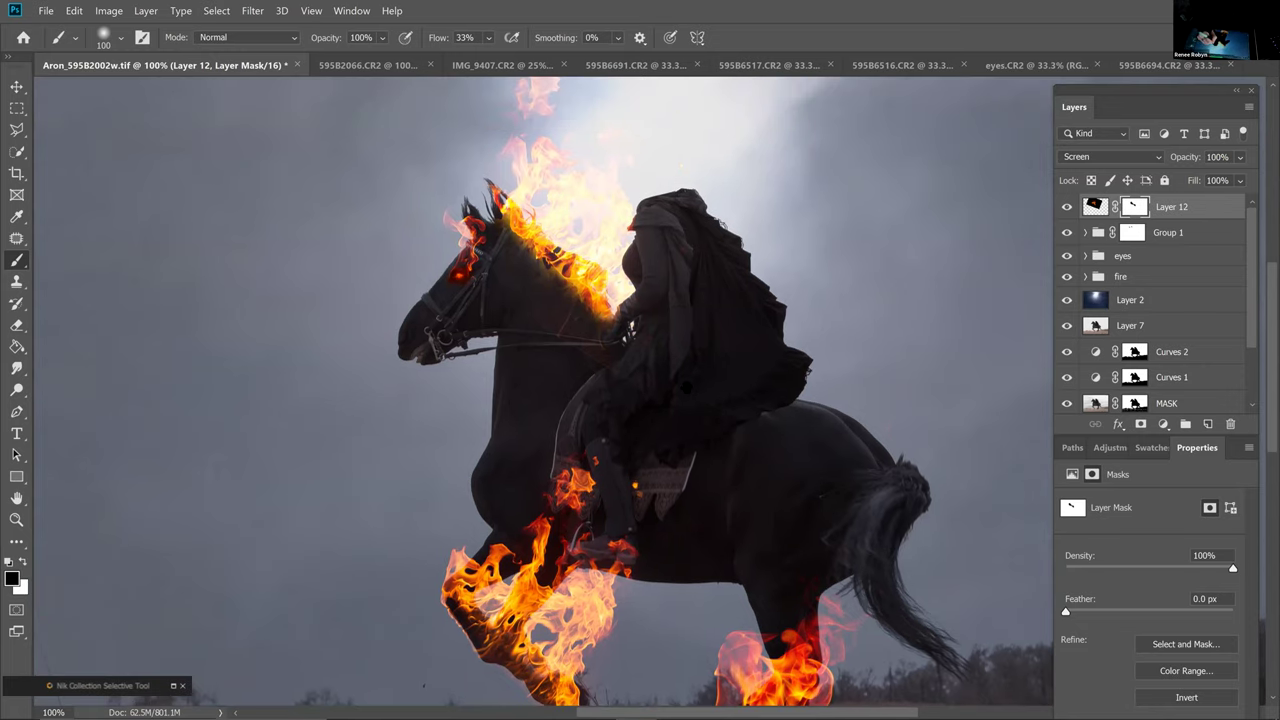
mouse_move(557, 200)
left_mouse_down()
mouse_move(580, 174)
mouse_move(500, 226)
mouse_move(503, 269)
mouse_move(506, 250)
left_mouse_up()
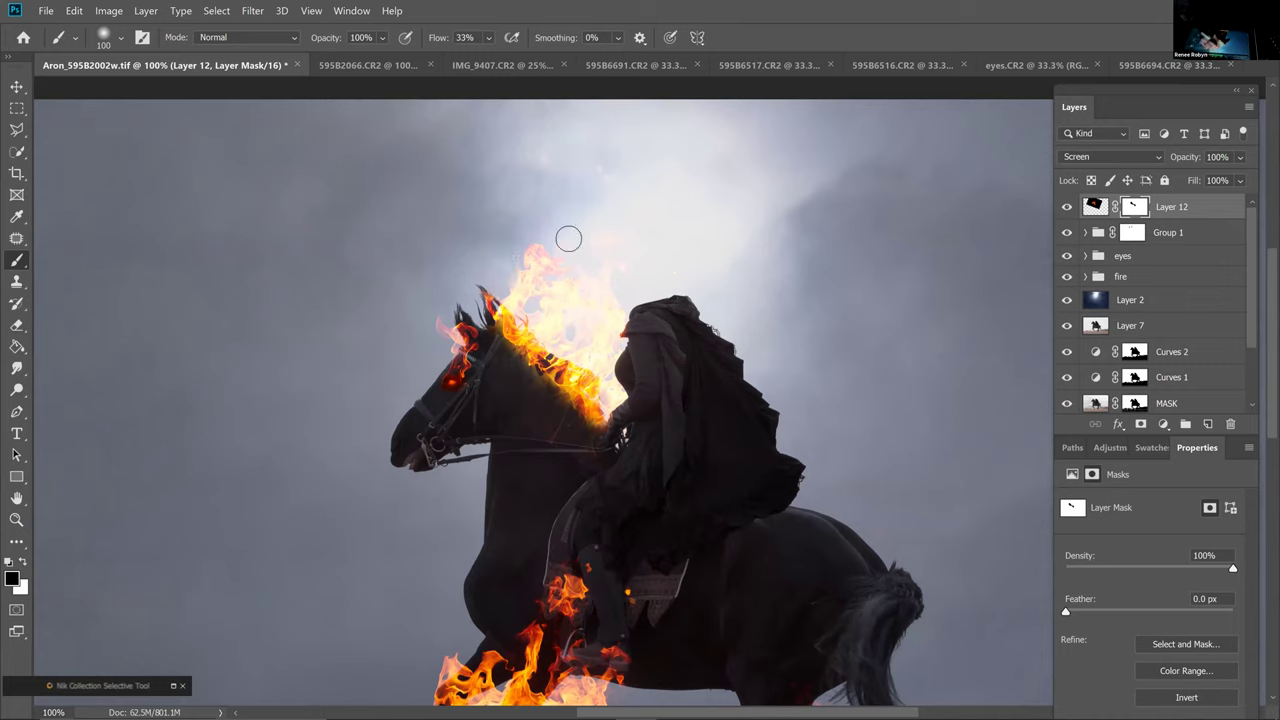
mouse_move(597, 419)
left_mouse_down()
mouse_move(505, 330)
mouse_move(597, 420)
left_mouse_up()
left_click(512, 346)
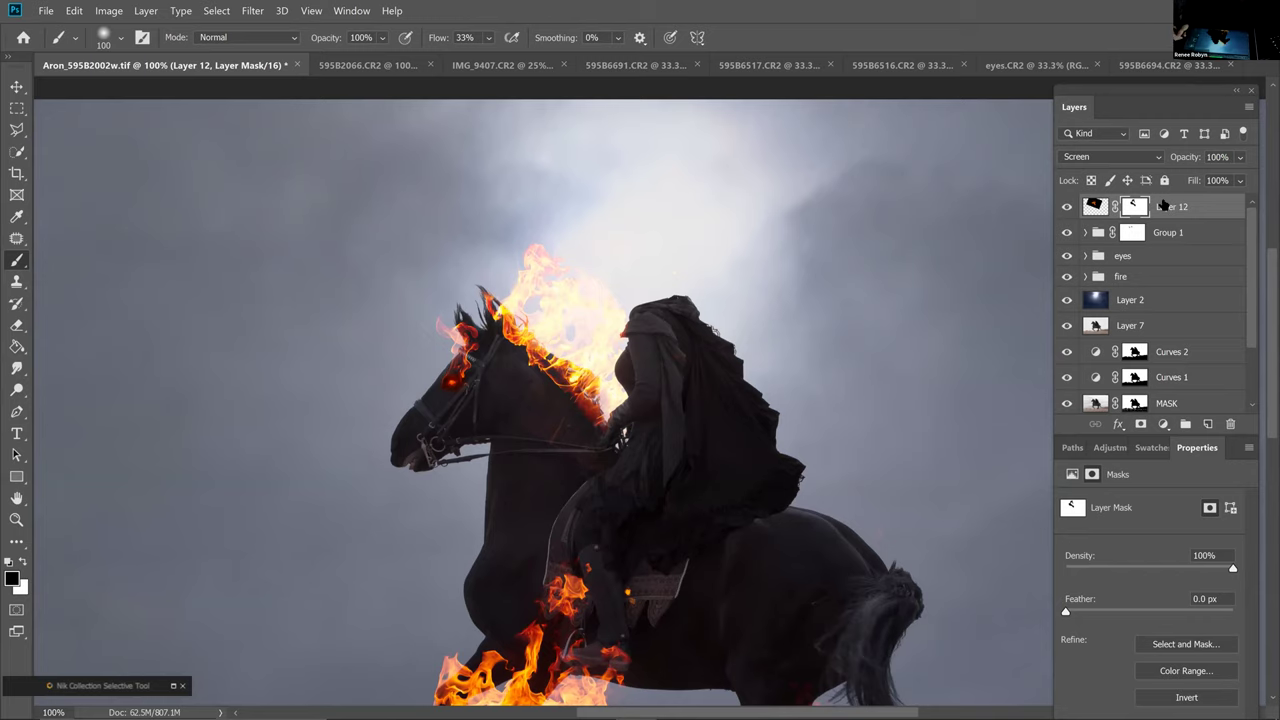
Create a new layer above Layer 12 named "body lights"
key("ctrl+minus")
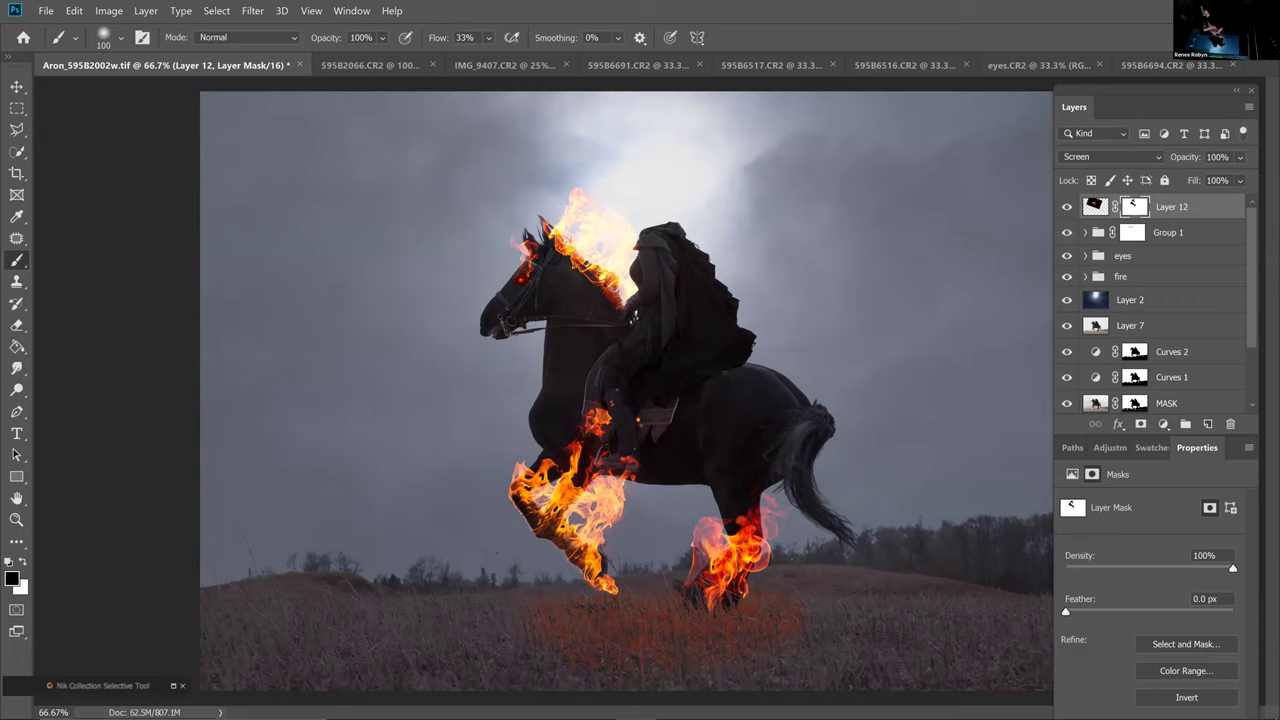
double_click(1190, 213)
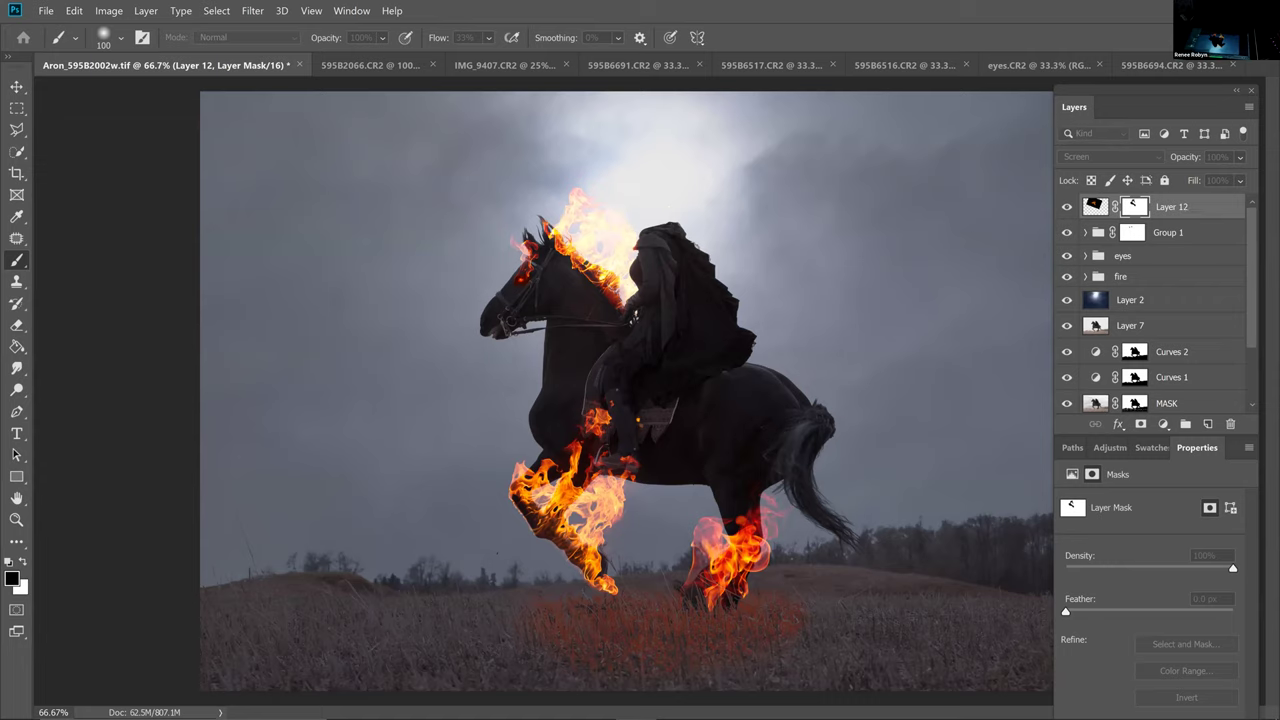
type("body lights")
key("Return")
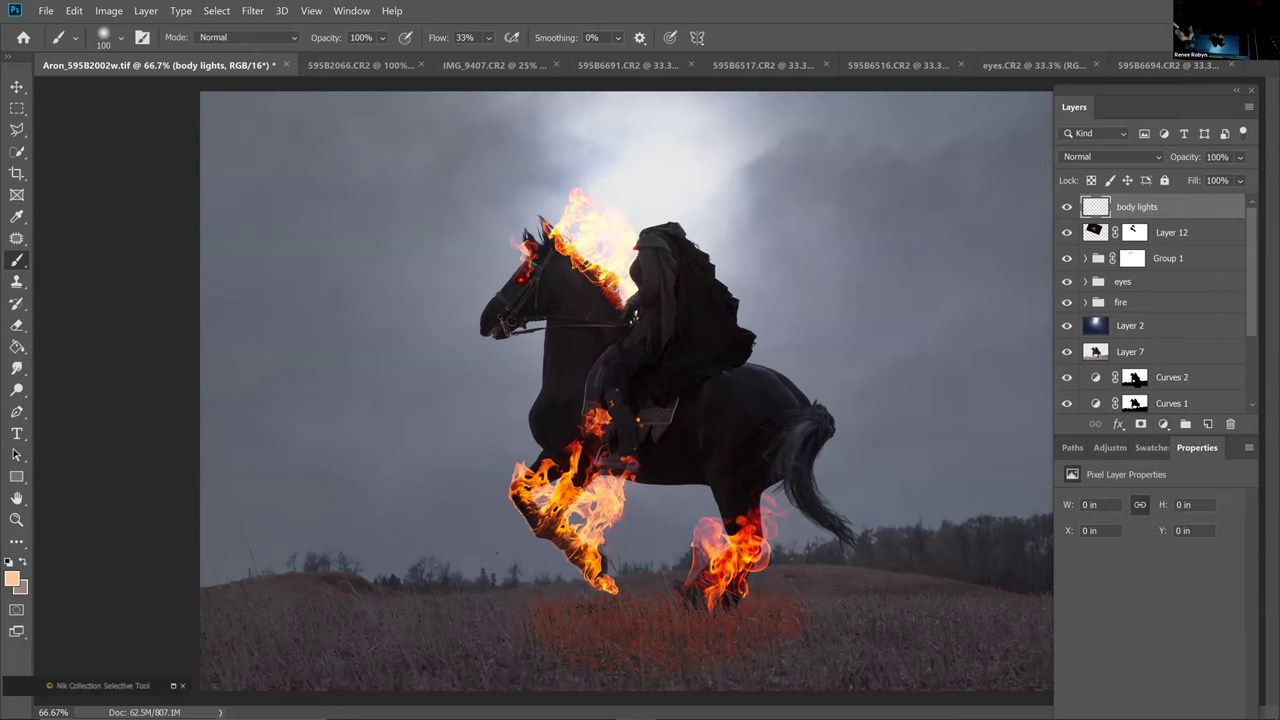
Copy the Curves 2 mask onto the body lights layer and set that layer's blend mode to Overlay
left_click(1138, 378)
left_click_drag(1137, 380, 1145, 207)
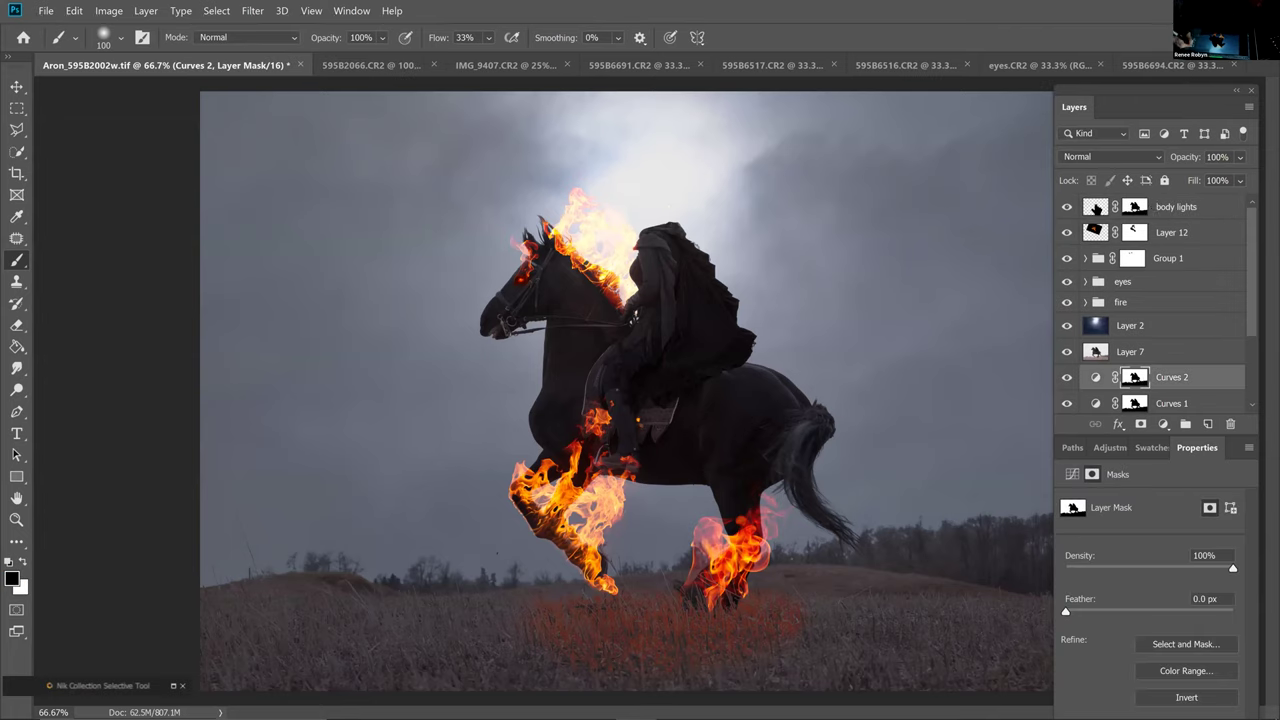
left_click(1170, 207)
left_click(1110, 157)
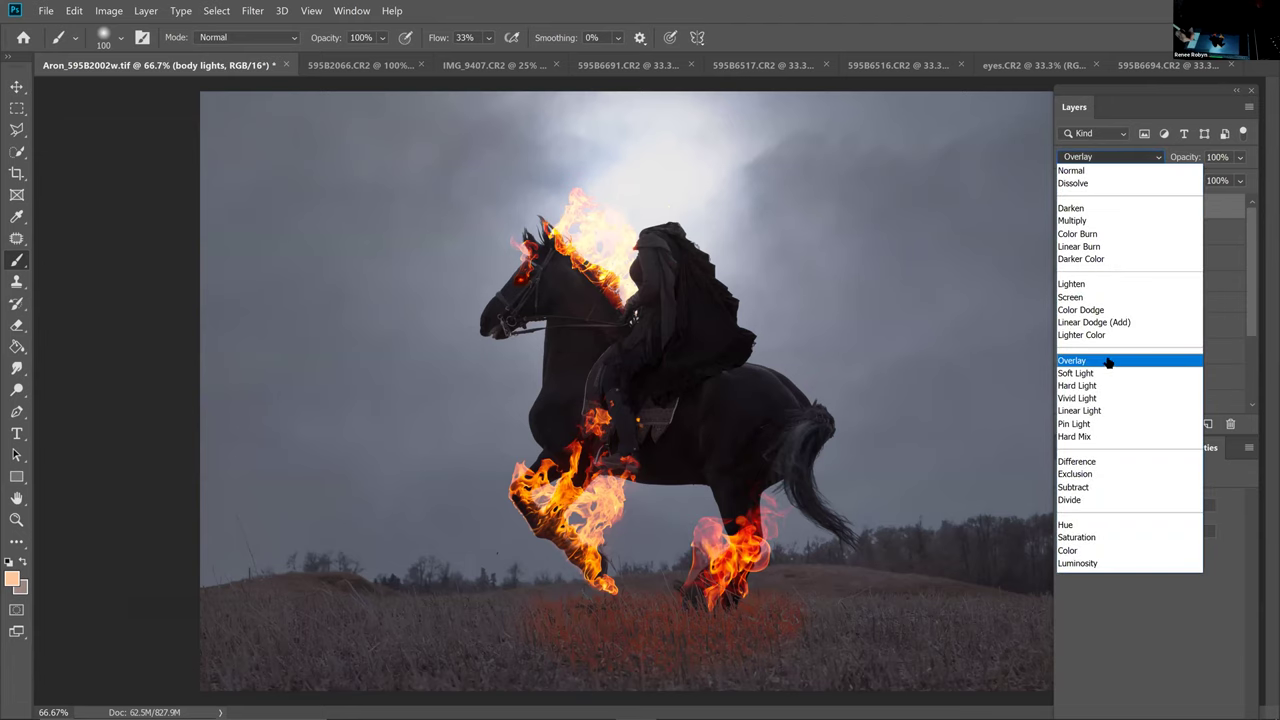
left_click(1112, 361)
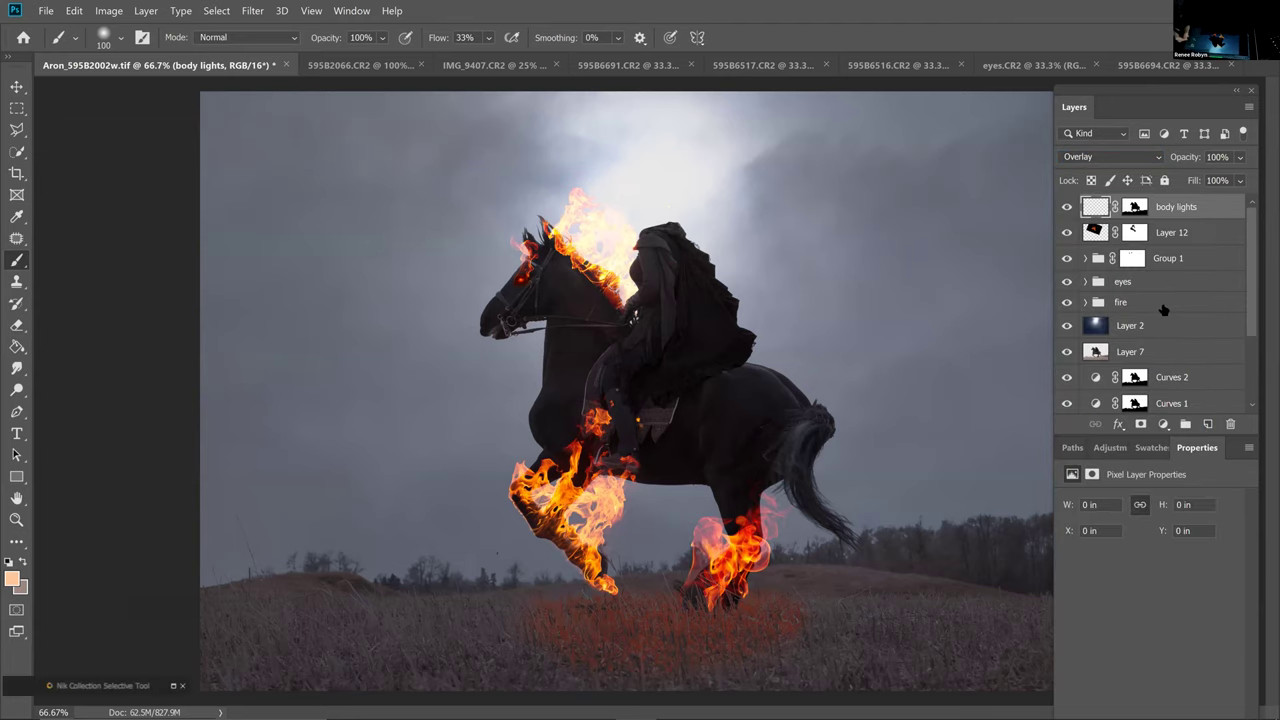
Sample orange from the leg flames and paint it along the horse's lower chest edge on the body lights layer at brush size 45
key("ctrl+plus")
key("ctrl+plus")
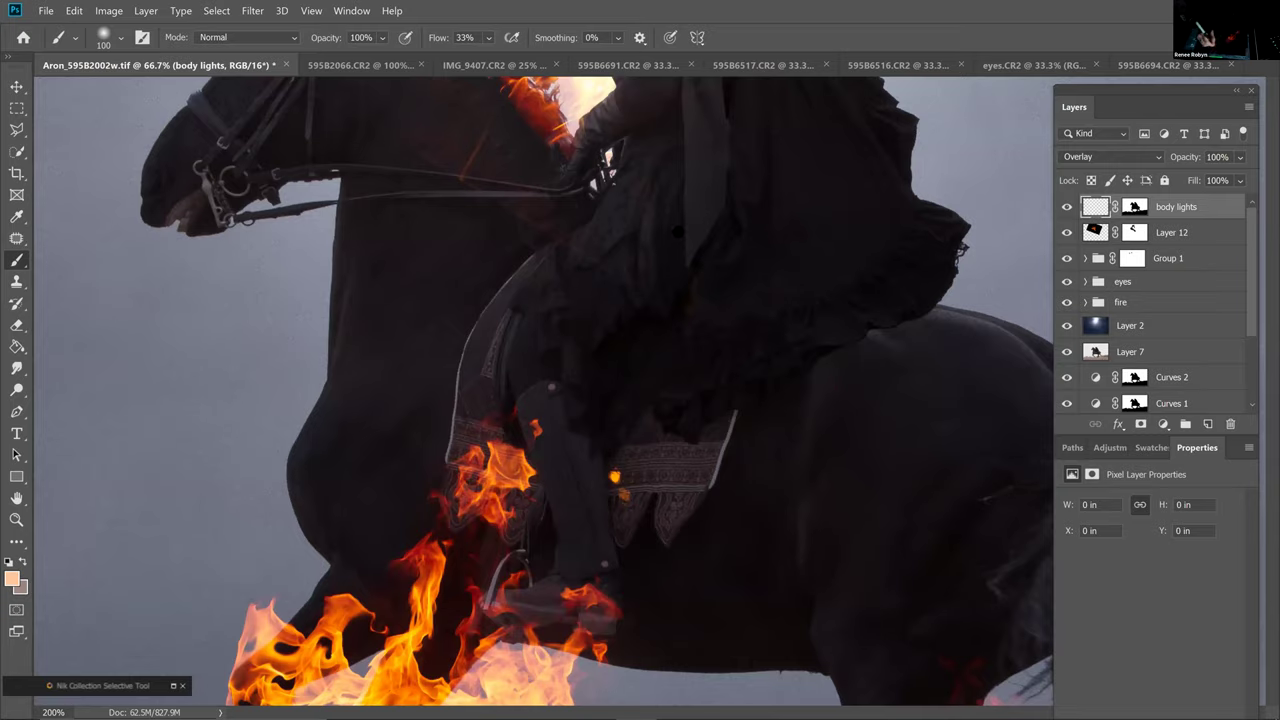
key("ctrl+plus")
key("ctrl+plus")
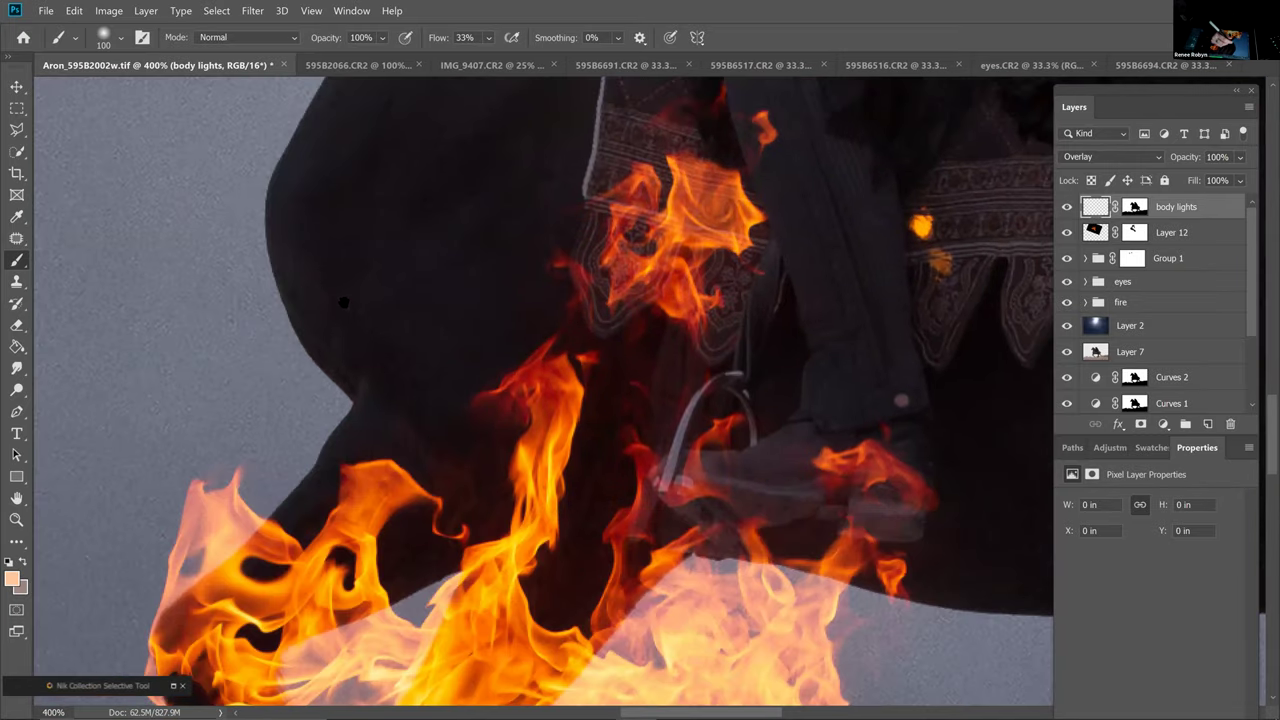
key("alt")
left_click(511, 628, "alt")
key("bracketleft")
key("bracketleft")
key("bracketleft")
key("bracketleft")
key("bracketleft")
key("bracketleft")
left_click(1136, 206)
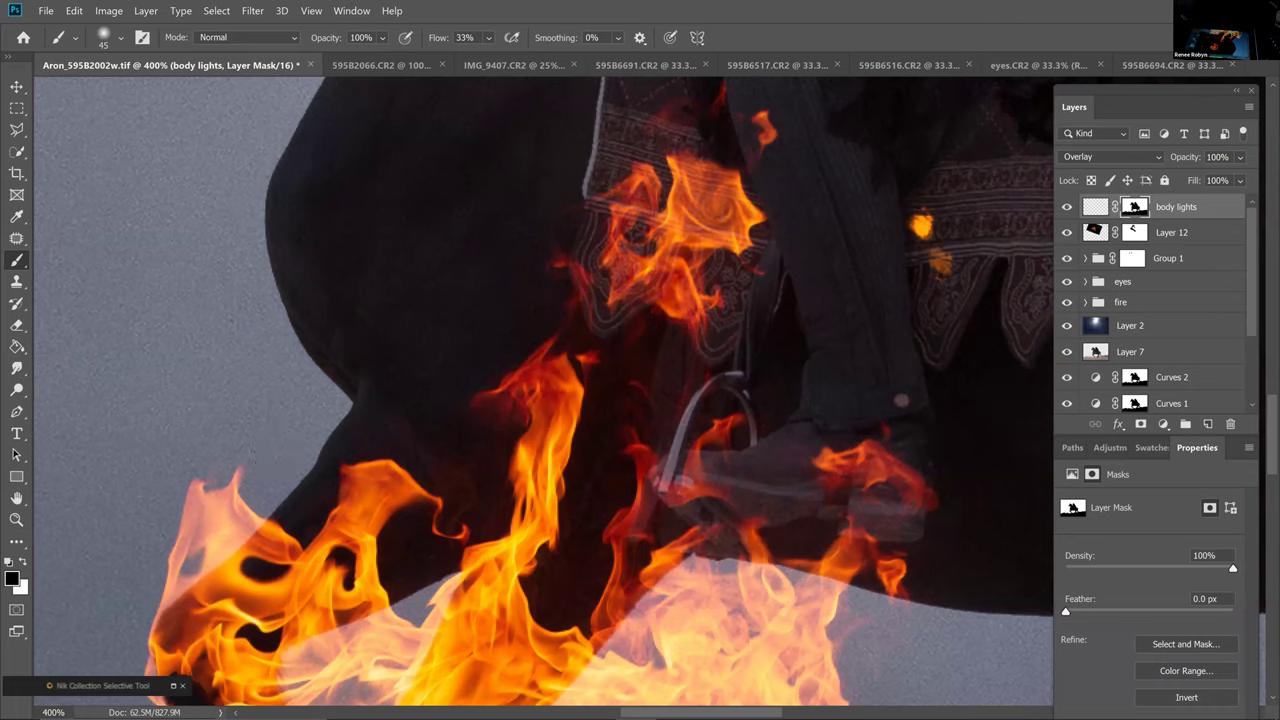
left_click(1094, 207)
left_click_drag(283, 320, 335, 408)
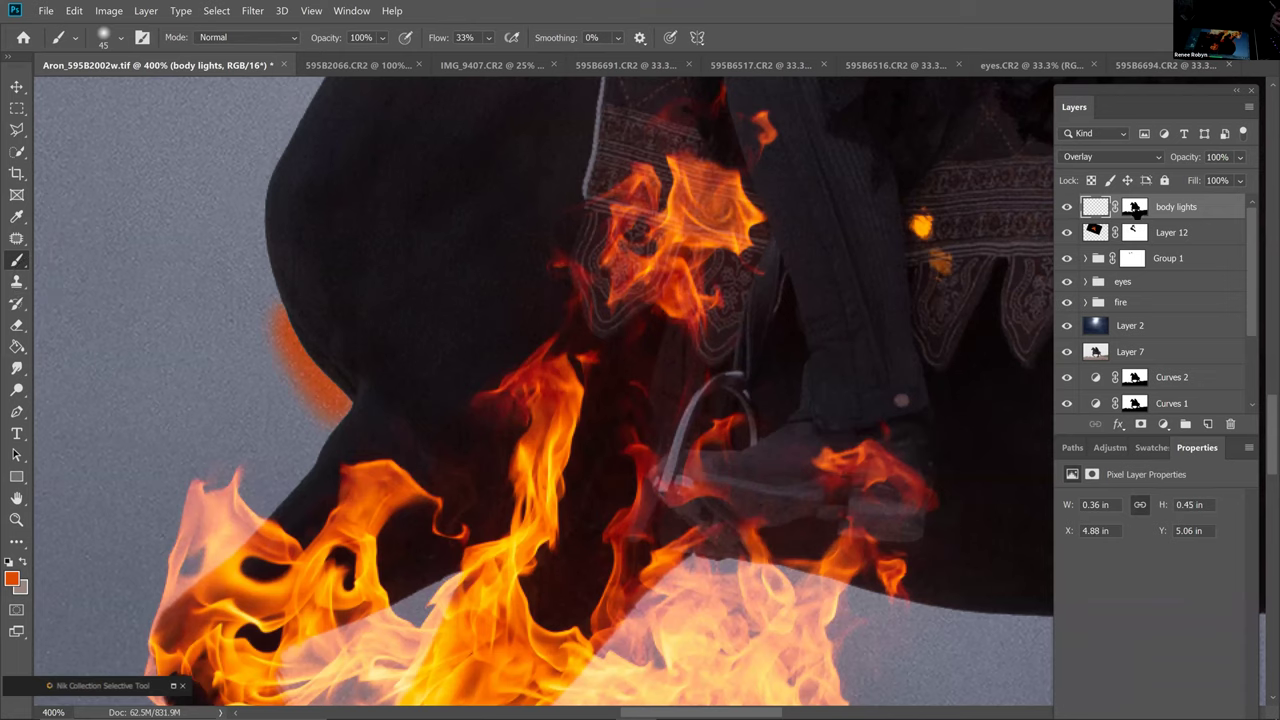
Invert the body lights layer's mask so its paint falls on the horse and rider, and return to painting the layer itself
left_click(1131, 205)
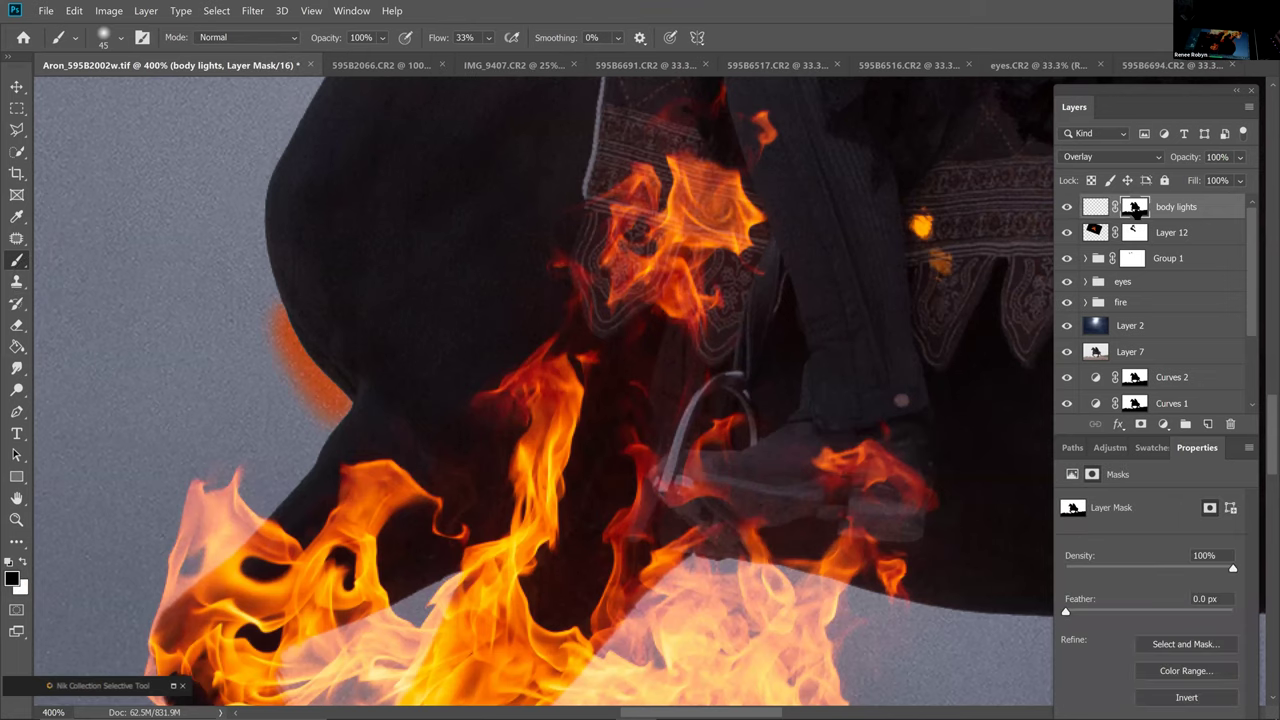
left_click_drag(295, 330, 335, 400)
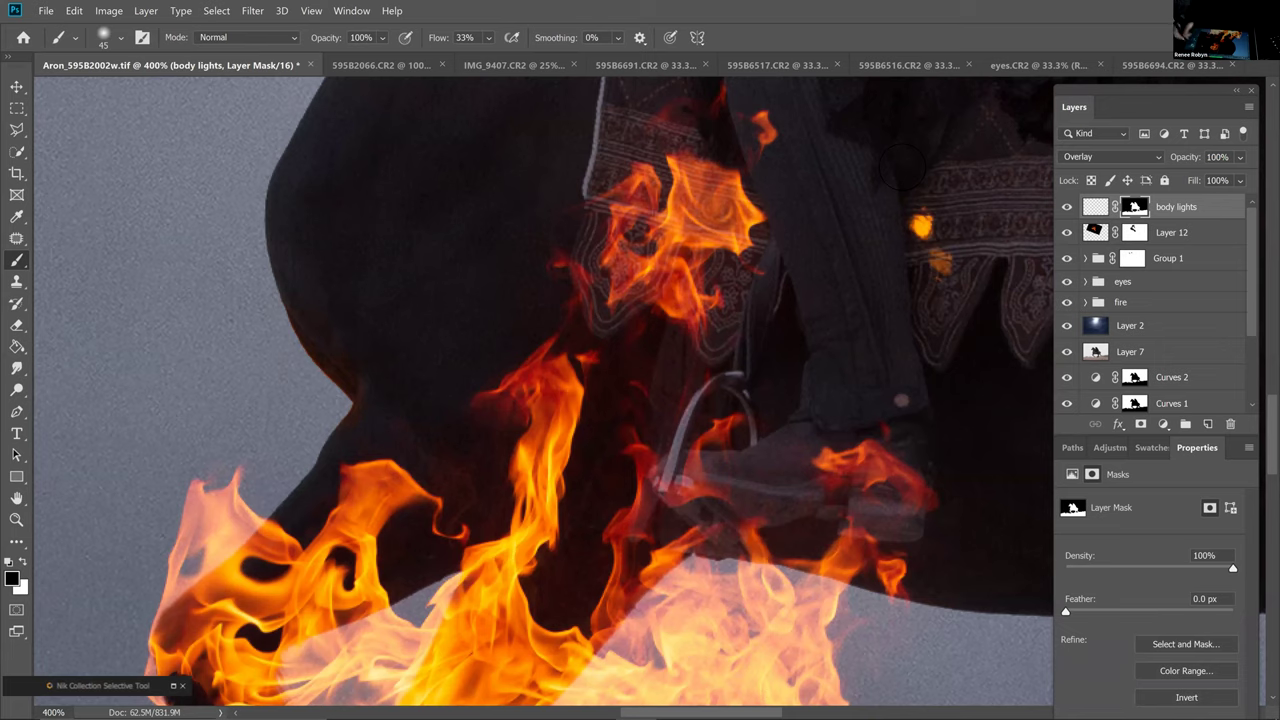
left_click(1096, 207)
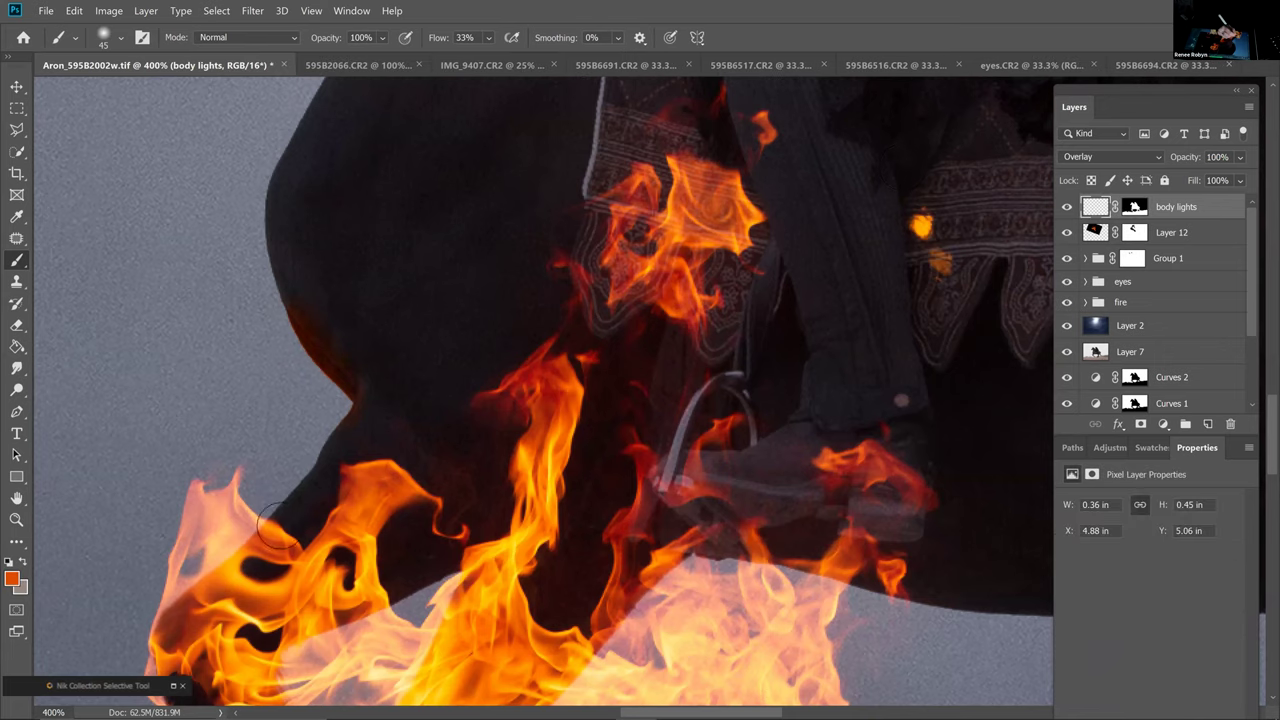
Paint orange light over the horse's upper front leg between and around the flames at brush size 45
mouse_move(343, 410)
left_mouse_down()
mouse_move(310, 534)
mouse_move(248, 578)
mouse_move(265, 626)
left_mouse_up()
mouse_move(366, 600)
left_mouse_down()
mouse_move(372, 582)
mouse_move(470, 552)
left_mouse_up()
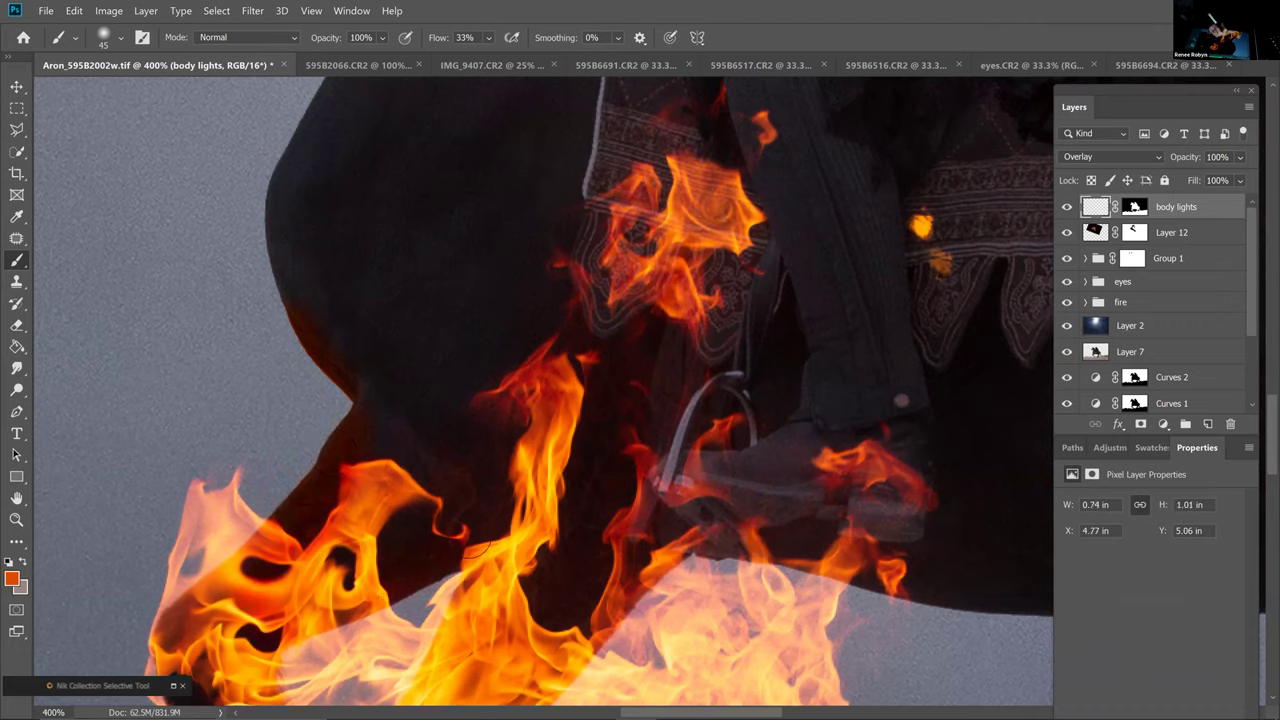
mouse_move(550, 459)
left_mouse_down()
mouse_move(476, 559)
mouse_move(502, 528)
left_mouse_up()
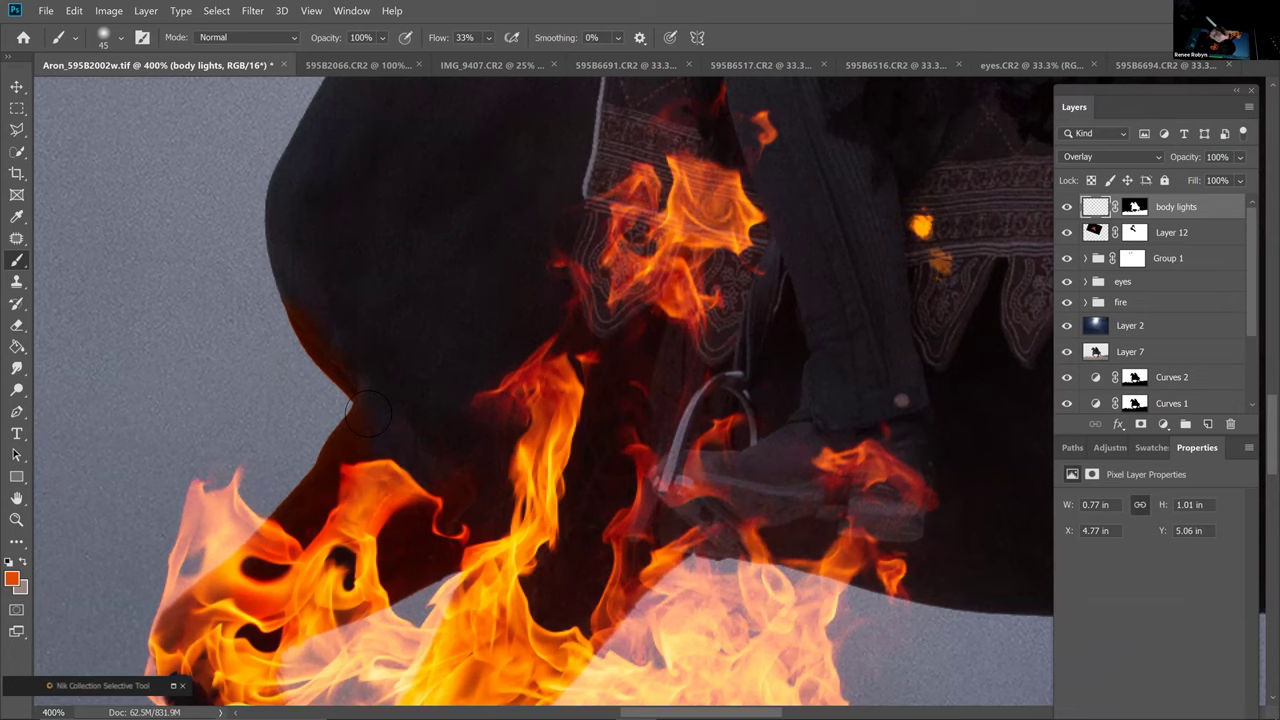
Paint orange light up the horse's chest edge and along the belly below the rider's boot, enlarging the brush to 50
key("bracketleft")
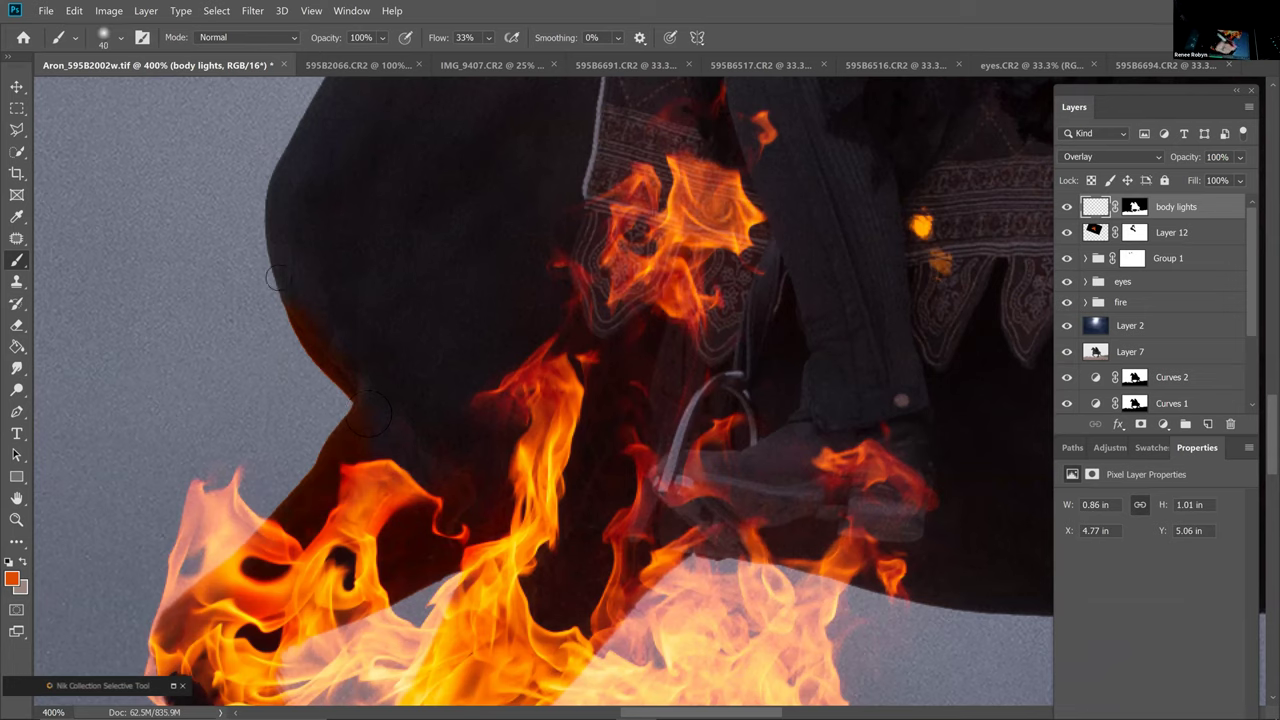
key("bracketright")
key("bracketright")
key("bracketright")
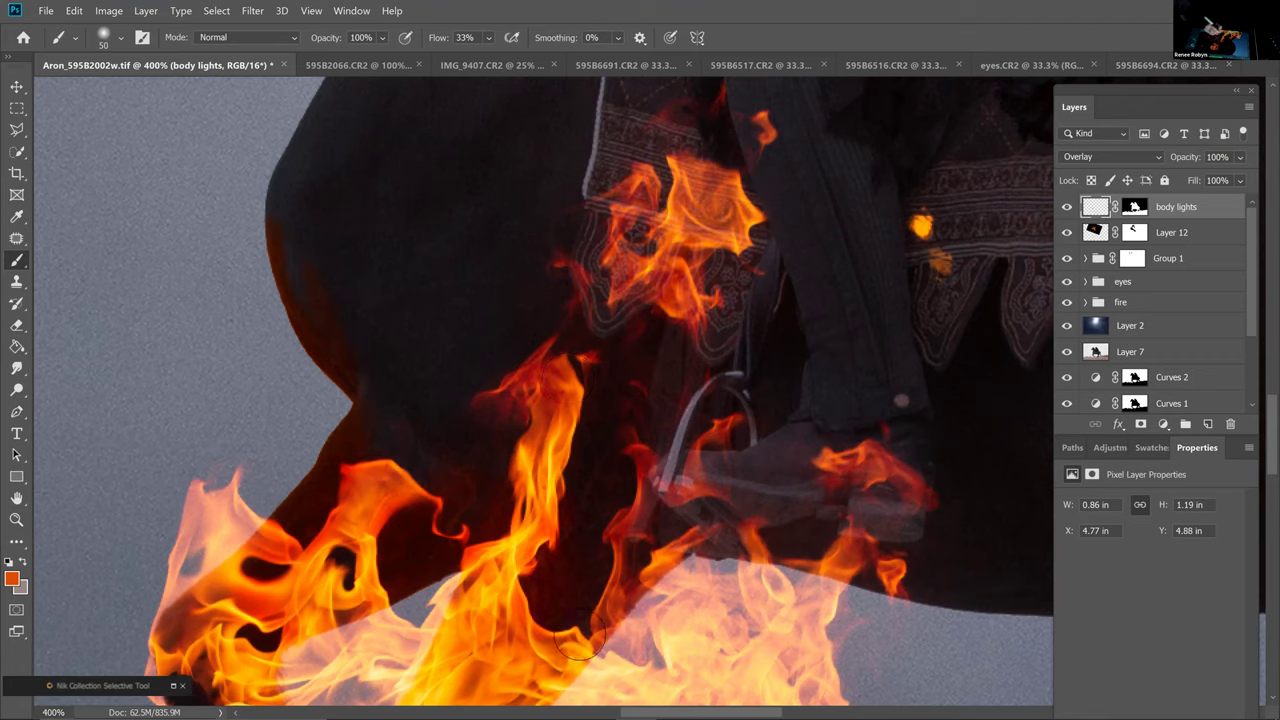
mouse_move(645, 565)
left_mouse_down()
mouse_move(775, 550)
mouse_move(678, 566)
mouse_move(817, 560)
mouse_move(730, 554)
mouse_move(910, 590)
mouse_move(691, 538)
left_mouse_up()
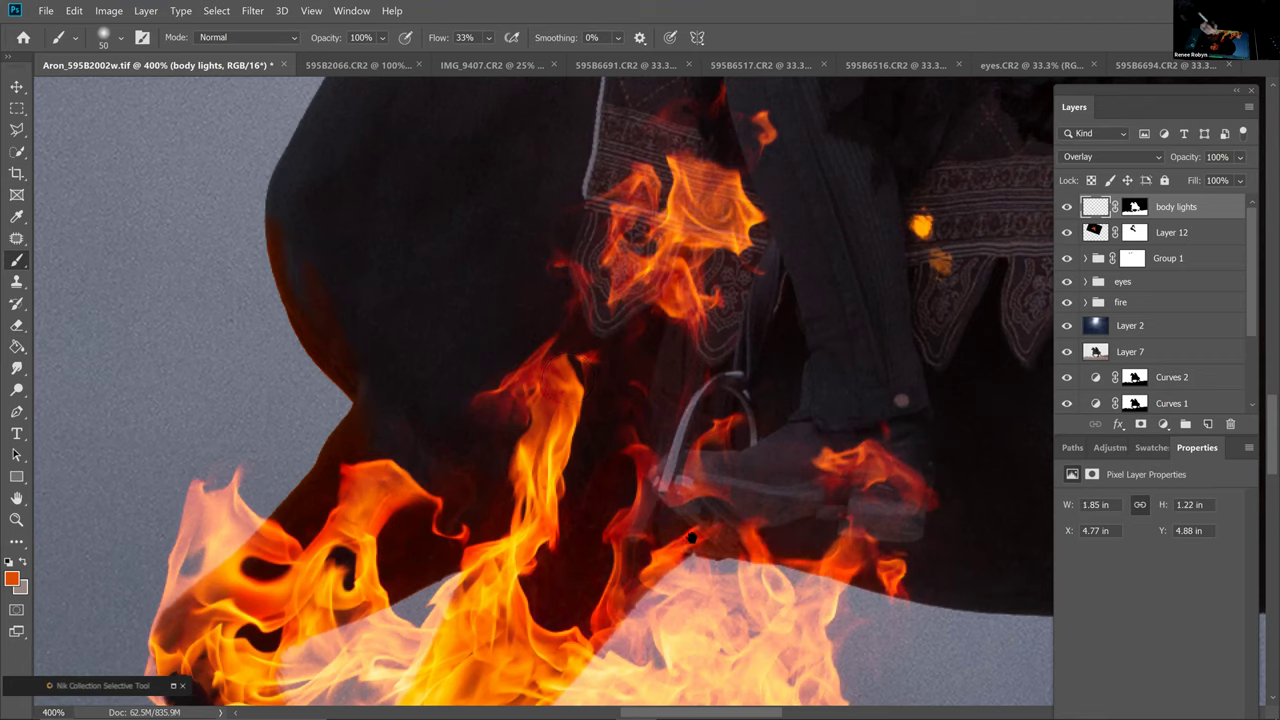
Paint orange light along the dark areas of the burning front leg, from the knee down to the hoof, at brush size 50
left_click_drag(773, 324, 783, 290)
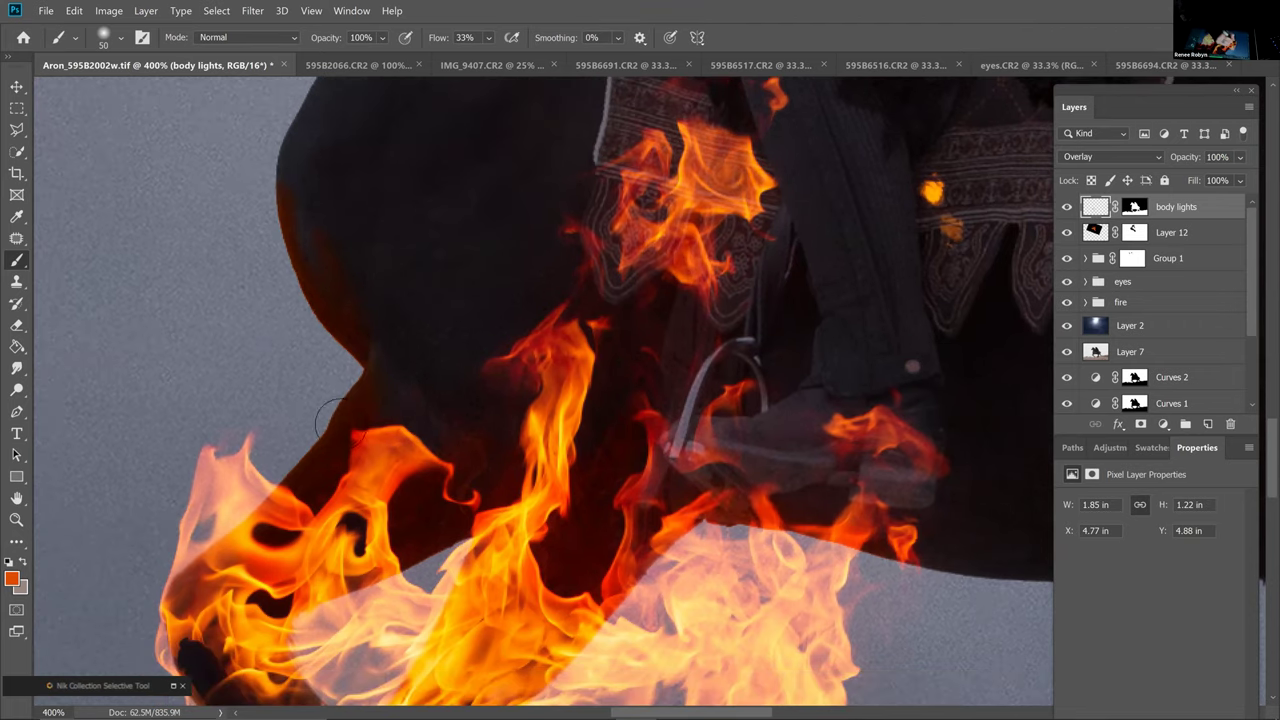
scroll(380, 510, "down", 7)
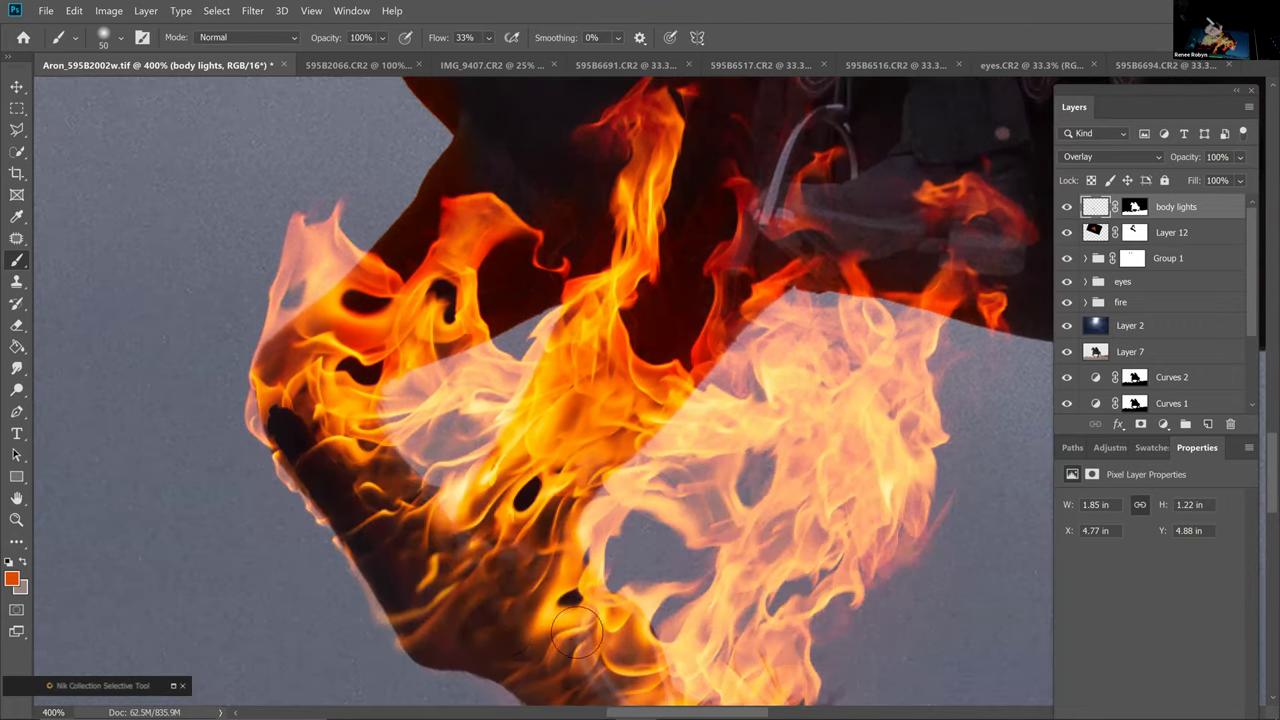
left_click_drag(408, 530, 412, 498)
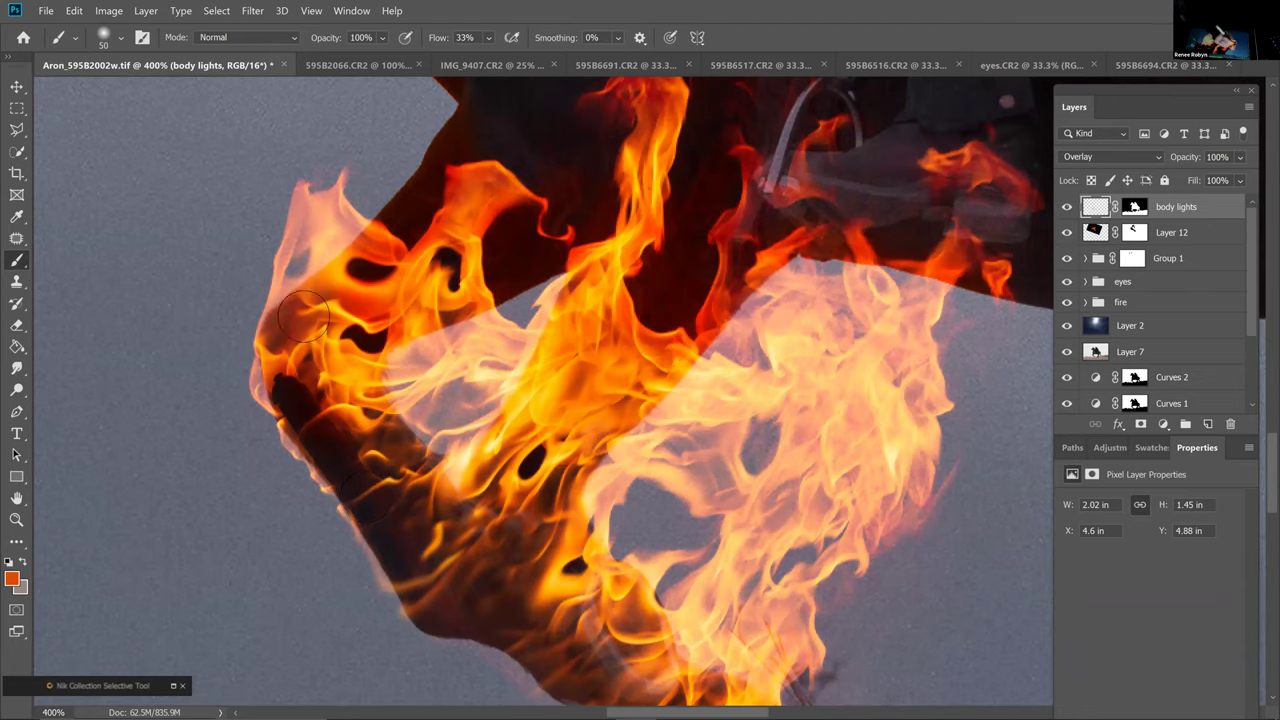
left_click(364, 356)
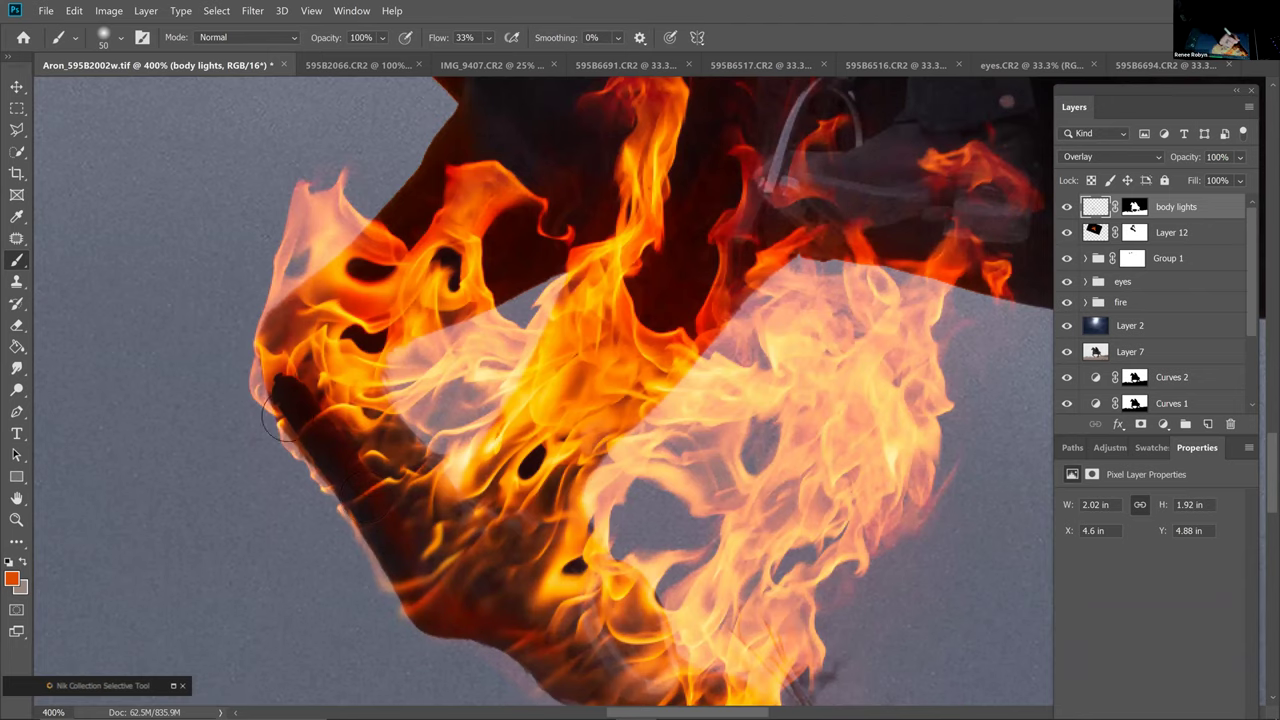
left_click_drag(338, 440, 288, 420)
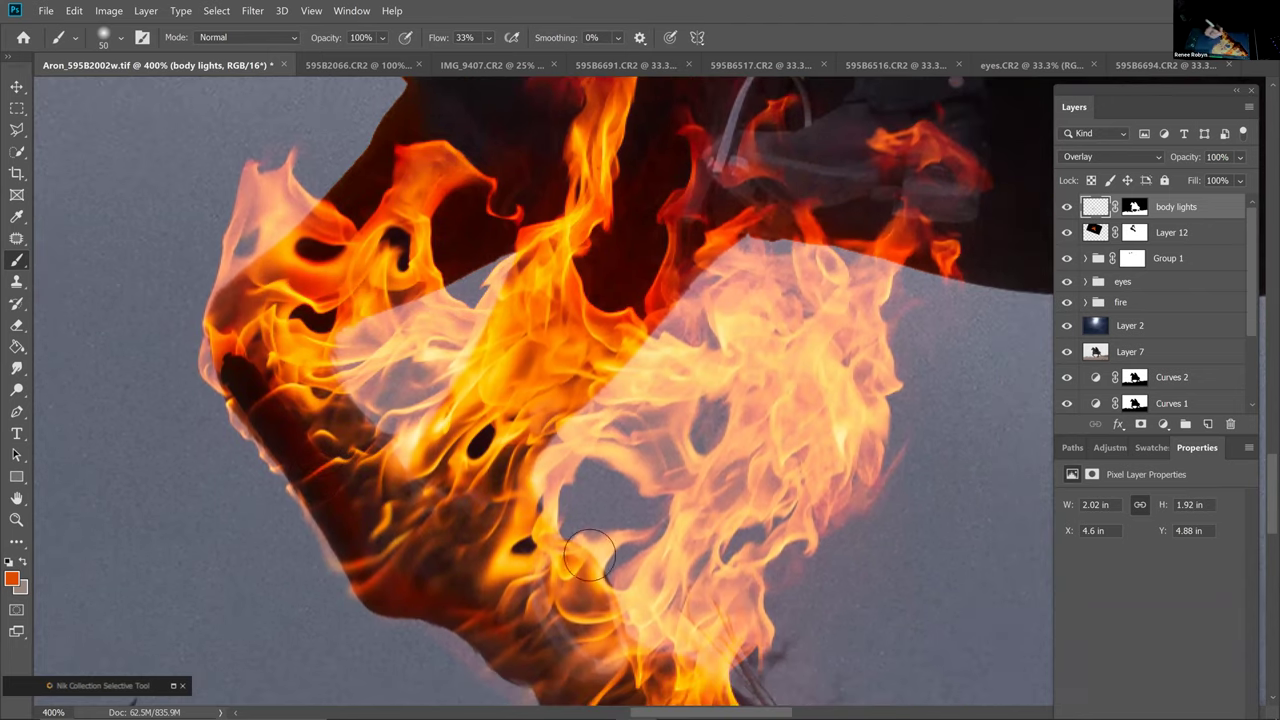
left_click_drag(596, 535, 409, 307)
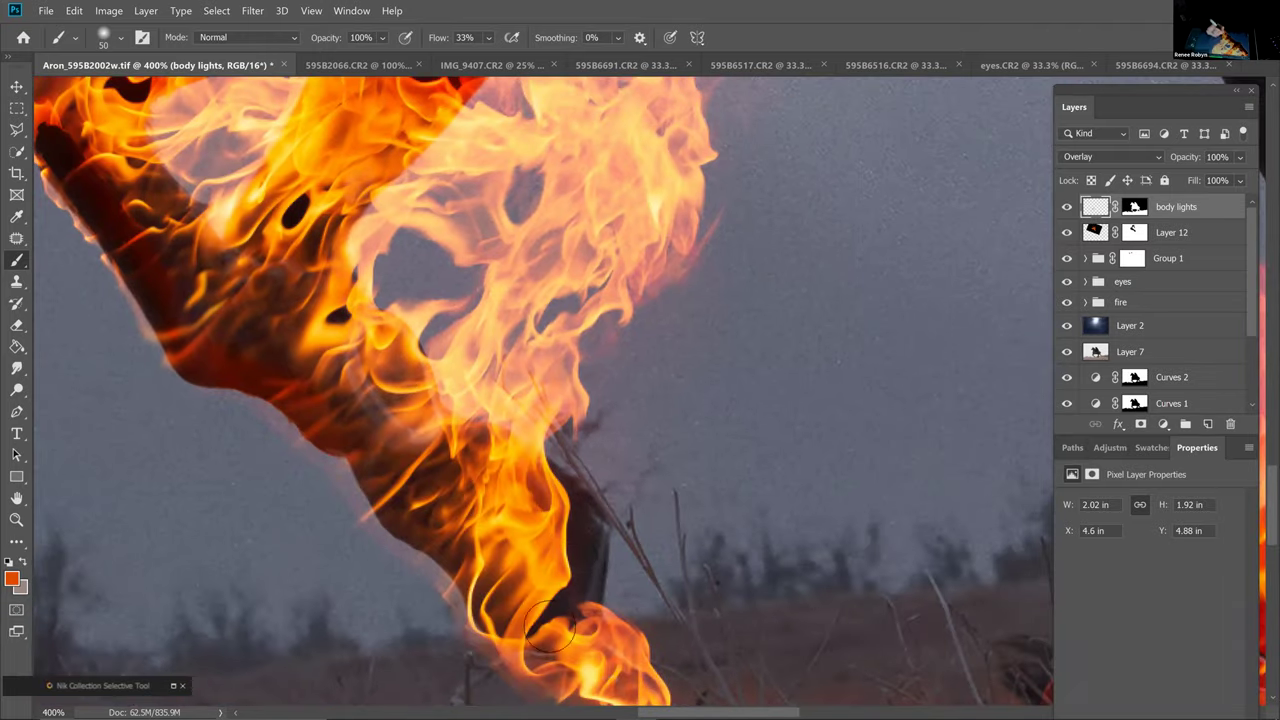
left_click(407, 337)
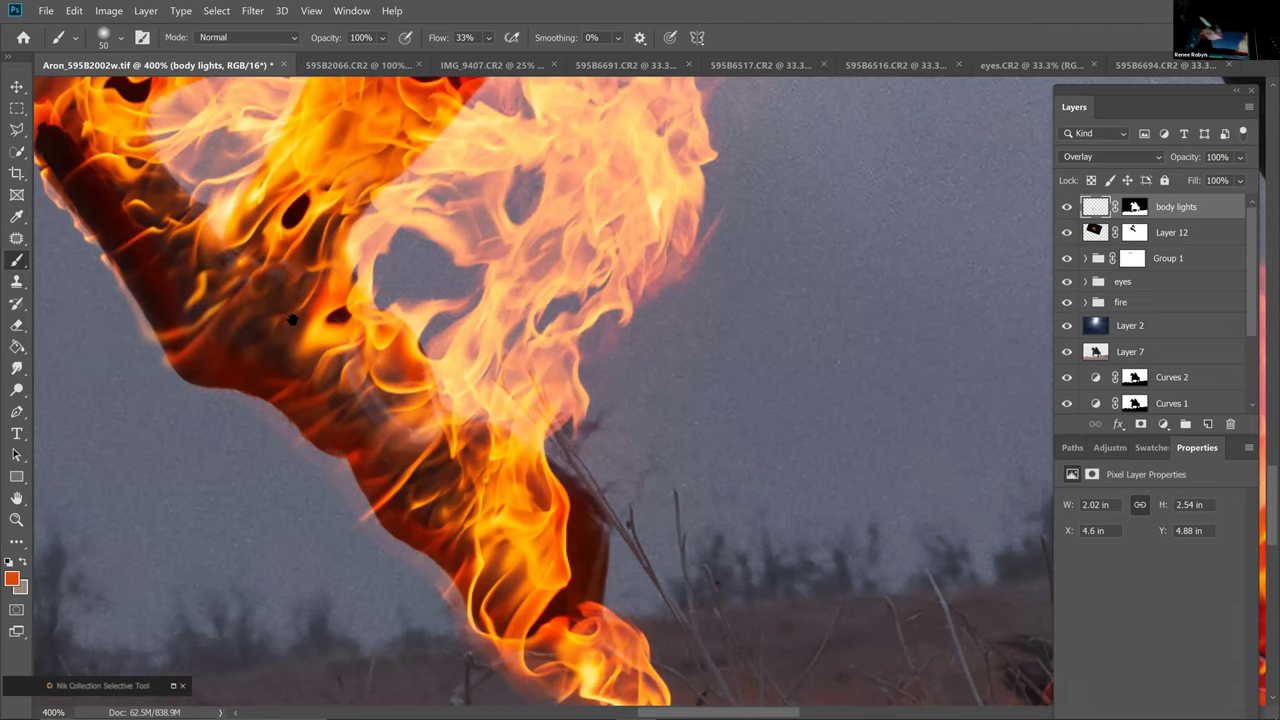
Paint orange light over the lower hind legs and hooves behind the flames and grass
left_click_drag(720, 193, 738, 518)
left_click_drag(694, 273, 299, 126)
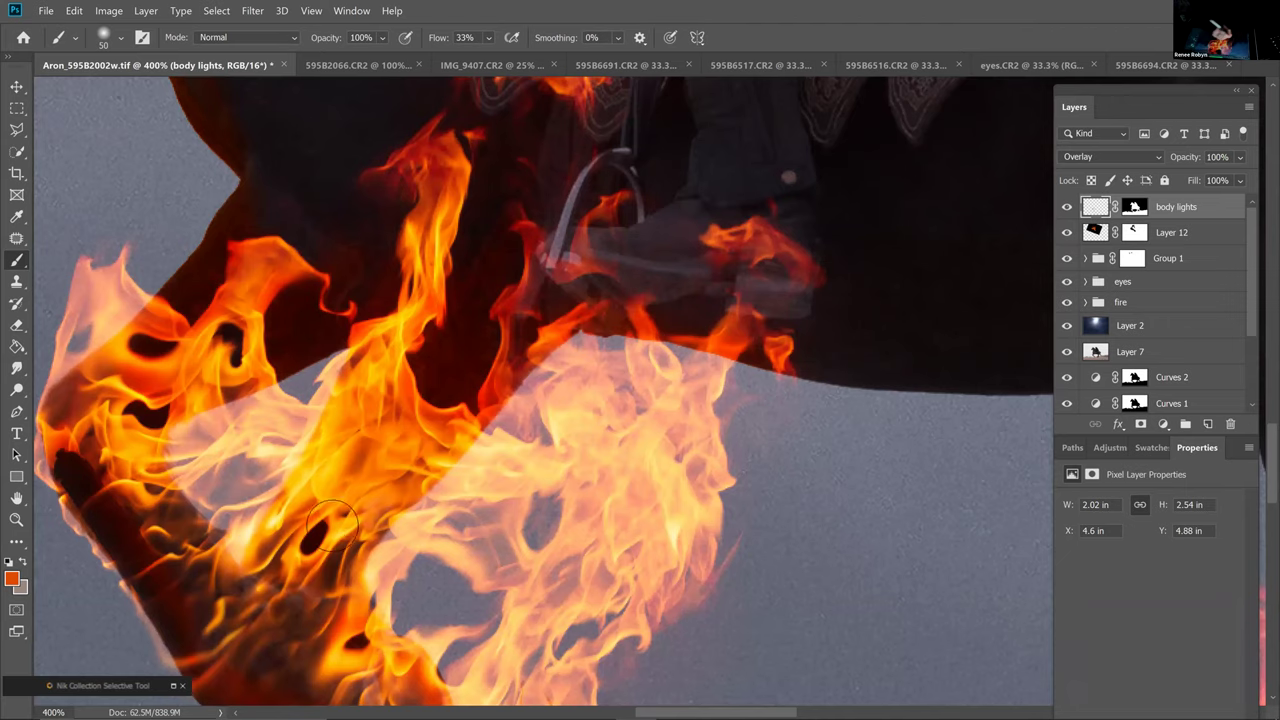
scroll(364, 605, "right", 3)
scroll(364, 605, "down", 1)
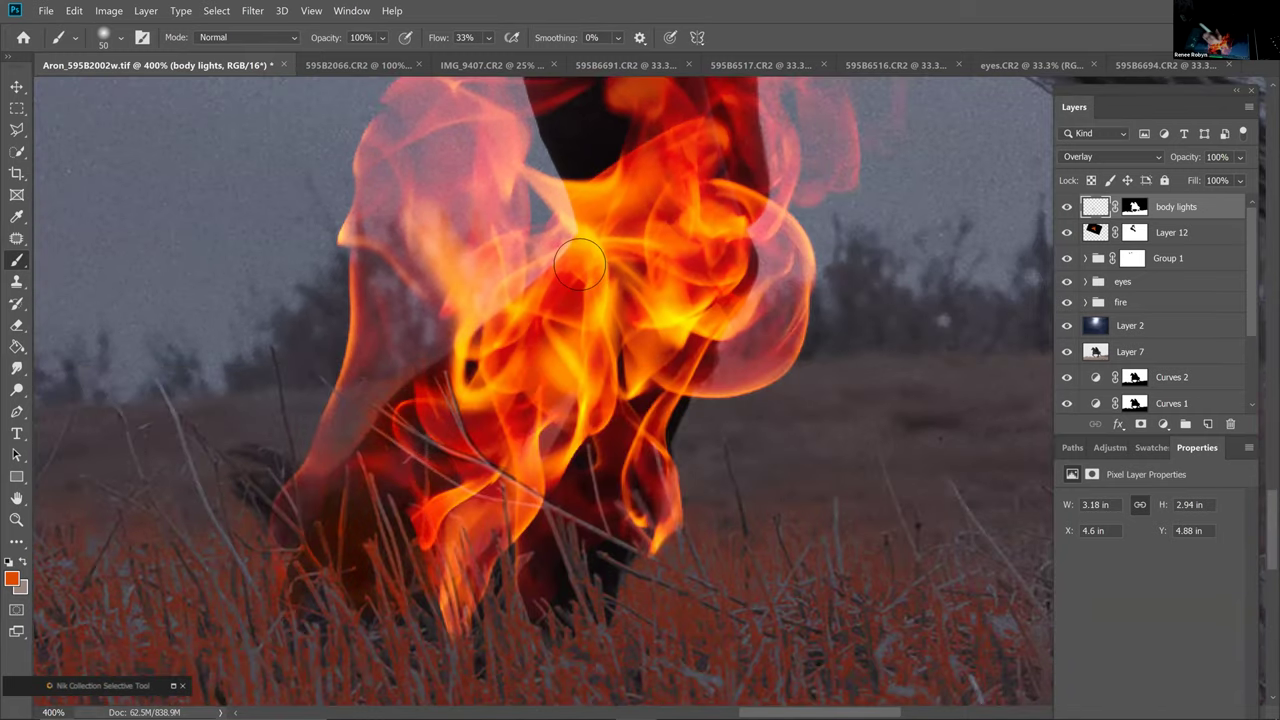
left_click_drag(525, 304, 490, 354)
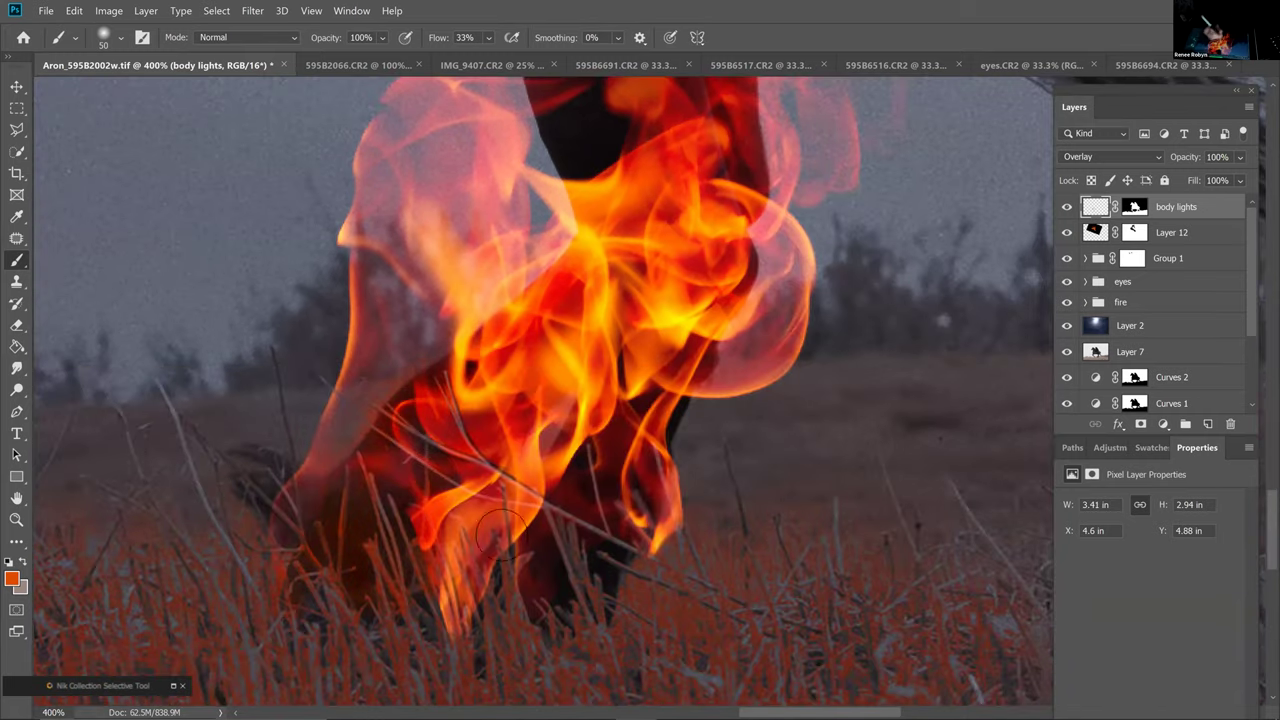
left_click_drag(580, 595, 628, 519)
mouse_move(707, 340)
left_mouse_down()
mouse_move(721, 195)
mouse_move(563, 160)
mouse_move(545, 122)
mouse_move(599, 192)
left_mouse_up()
key("space")
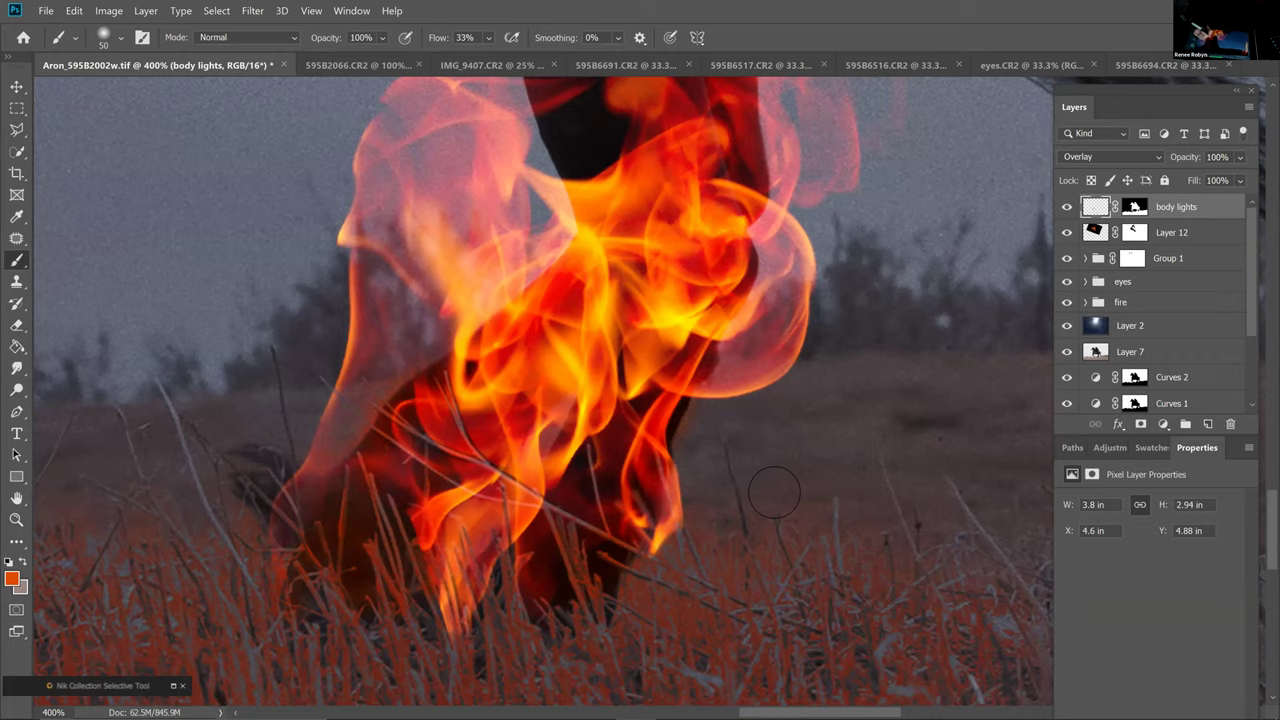
Paint orange light along the horse's rear belly edge and over the upper hind leg and flank on the body lights layer
left_click_drag(491, 170, 503, 194)
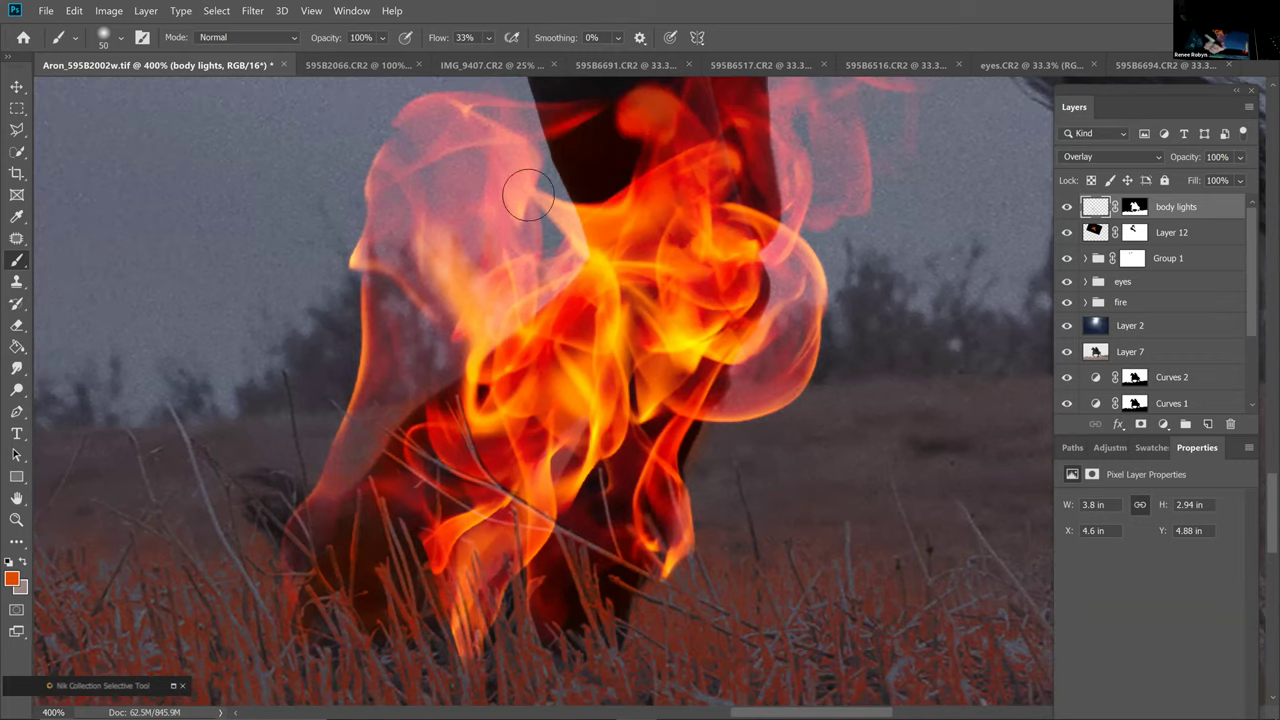
left_click_drag(599, 229, 720, 543)
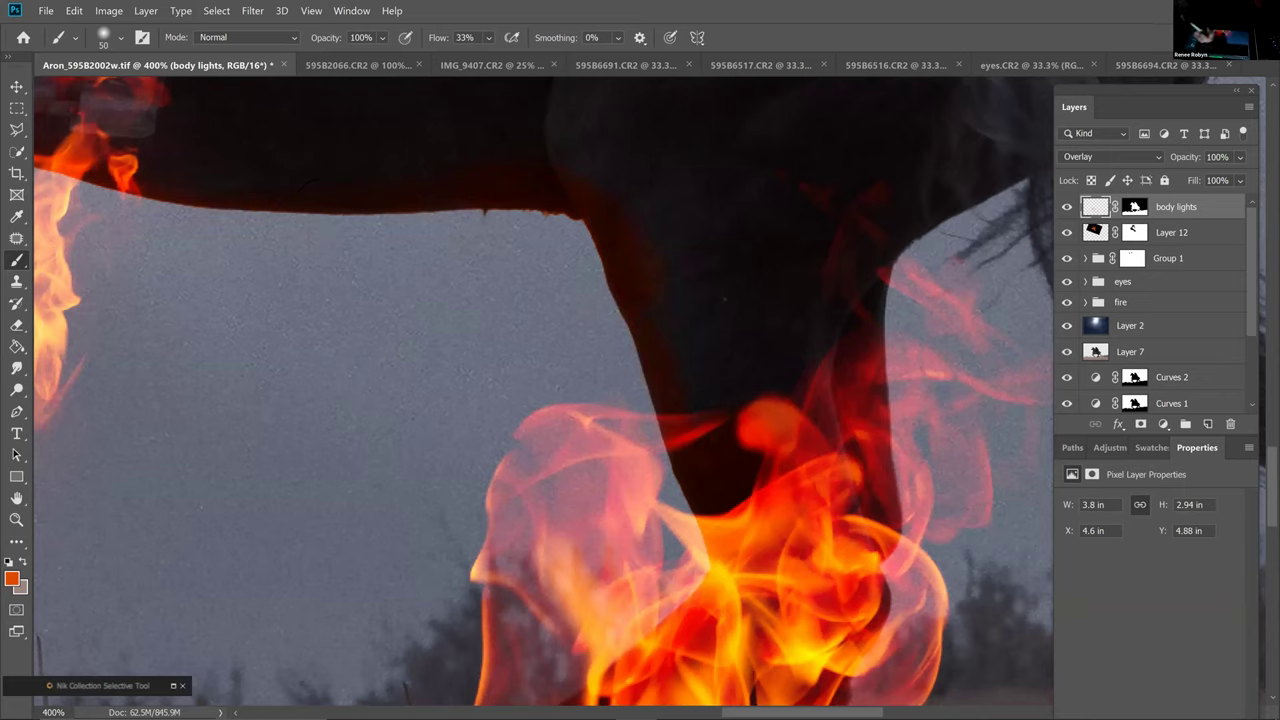
left_click_drag(994, 171, 765, 335)
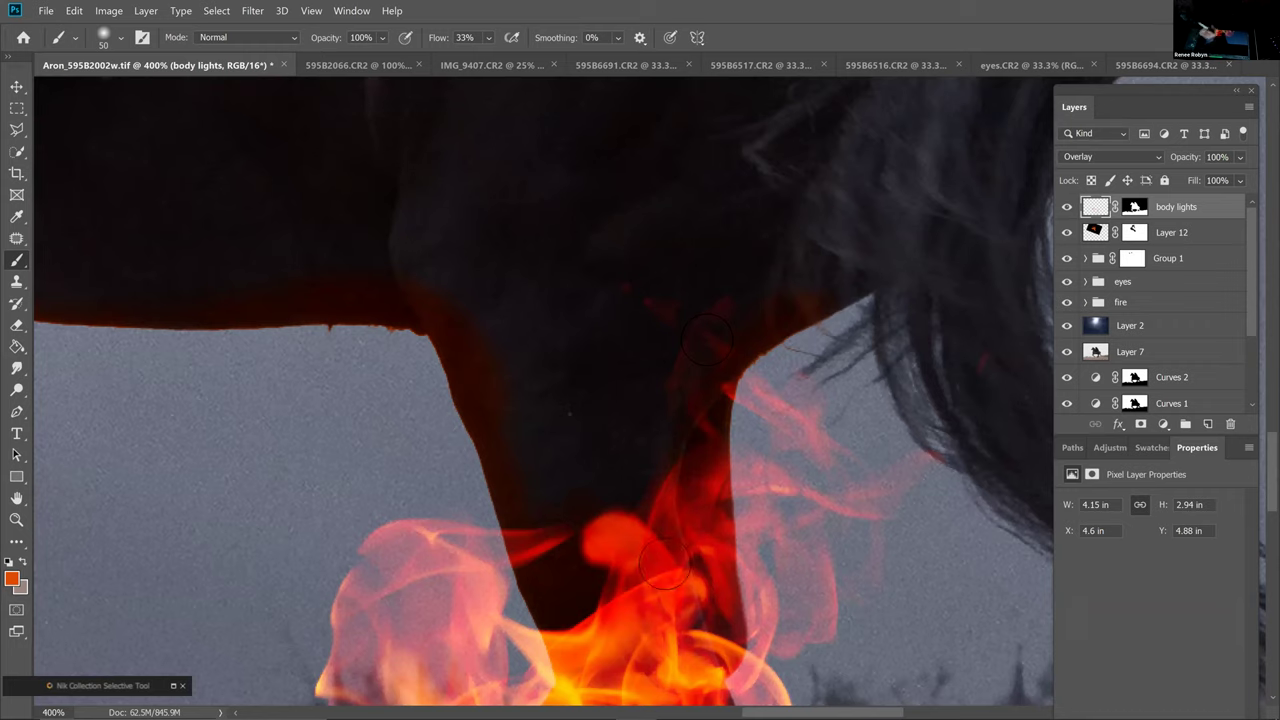
mouse_move(707, 340)
left_mouse_down()
mouse_move(564, 620)
mouse_move(649, 613)
mouse_move(596, 413)
left_mouse_up()
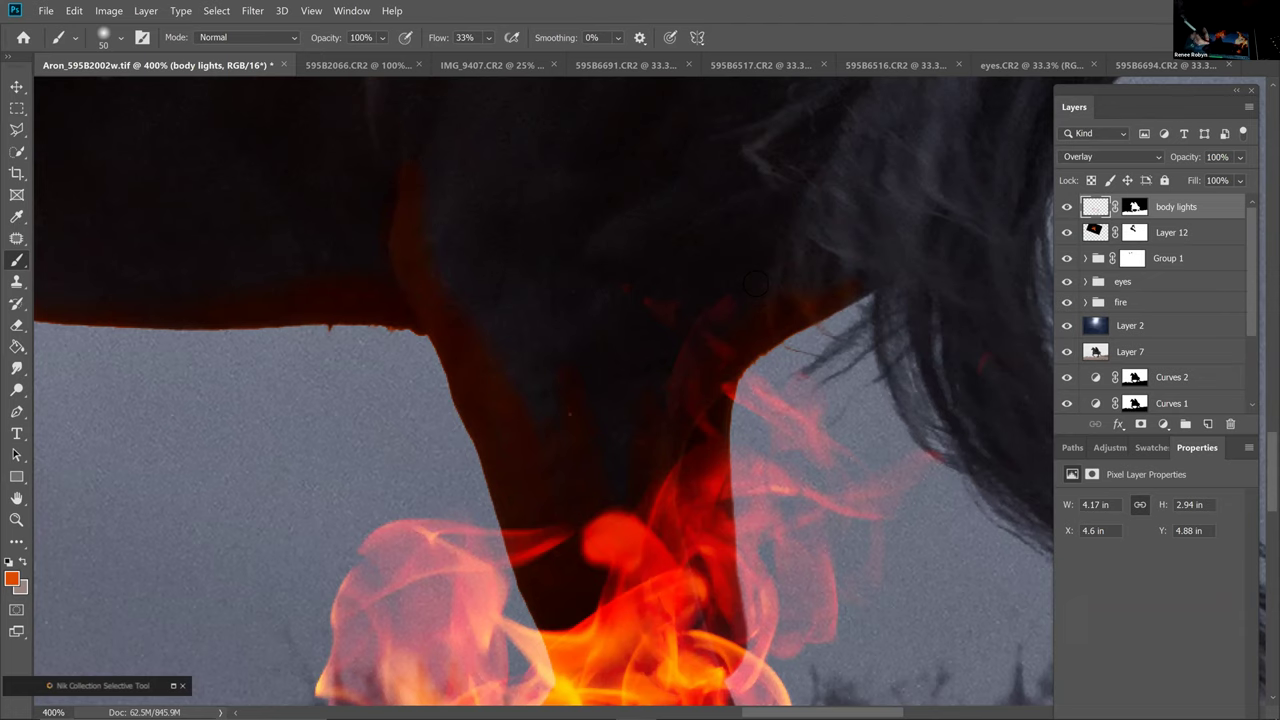
Add orange light at the rider's front hood edge with a smaller brush and move the body lights layer below Layer 12
scroll(660, 390, "down", 2)
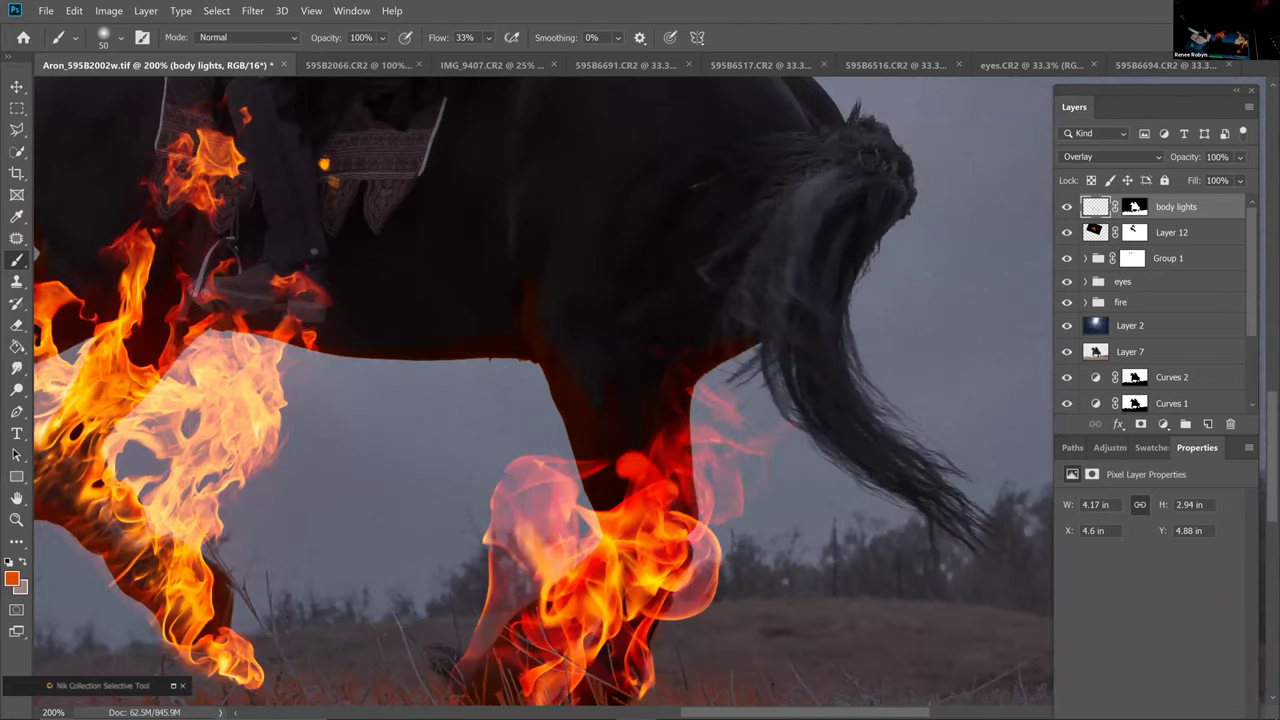
key("bracketleft")
key("bracketleft")
key("bracketleft")
key("bracketleft")
key("bracketleft")
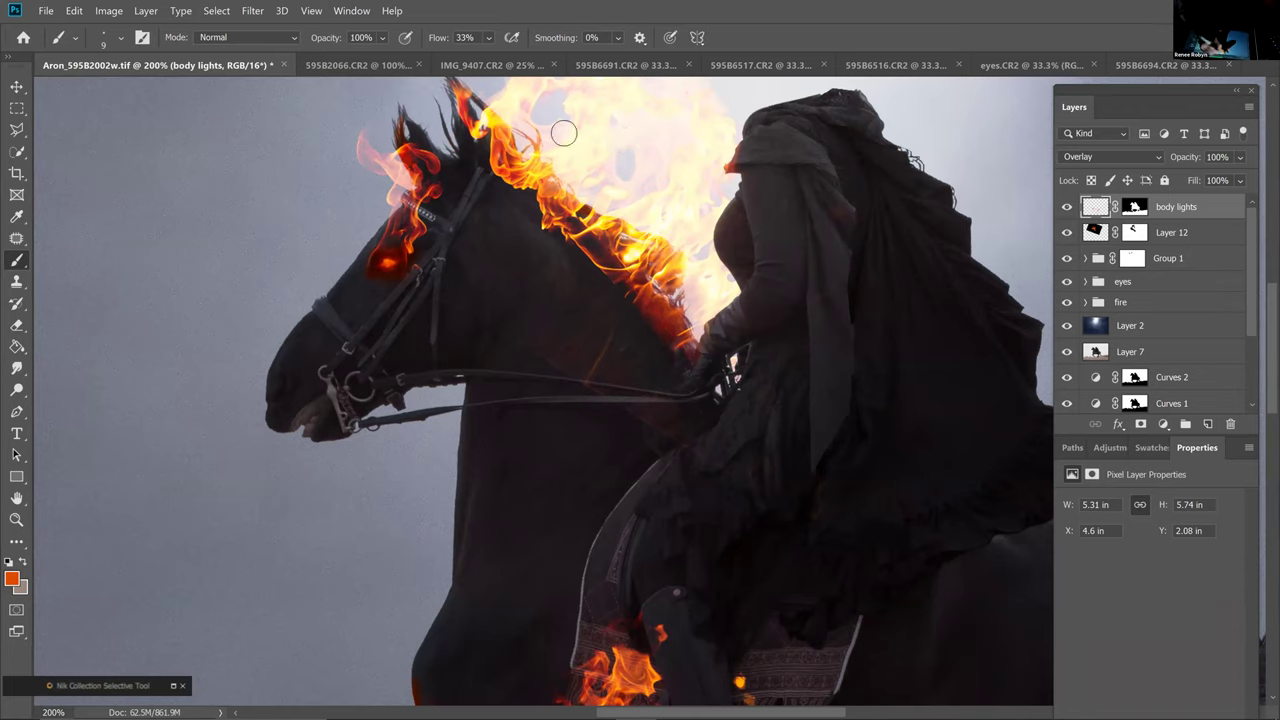
key("ctrl+bracketleft")
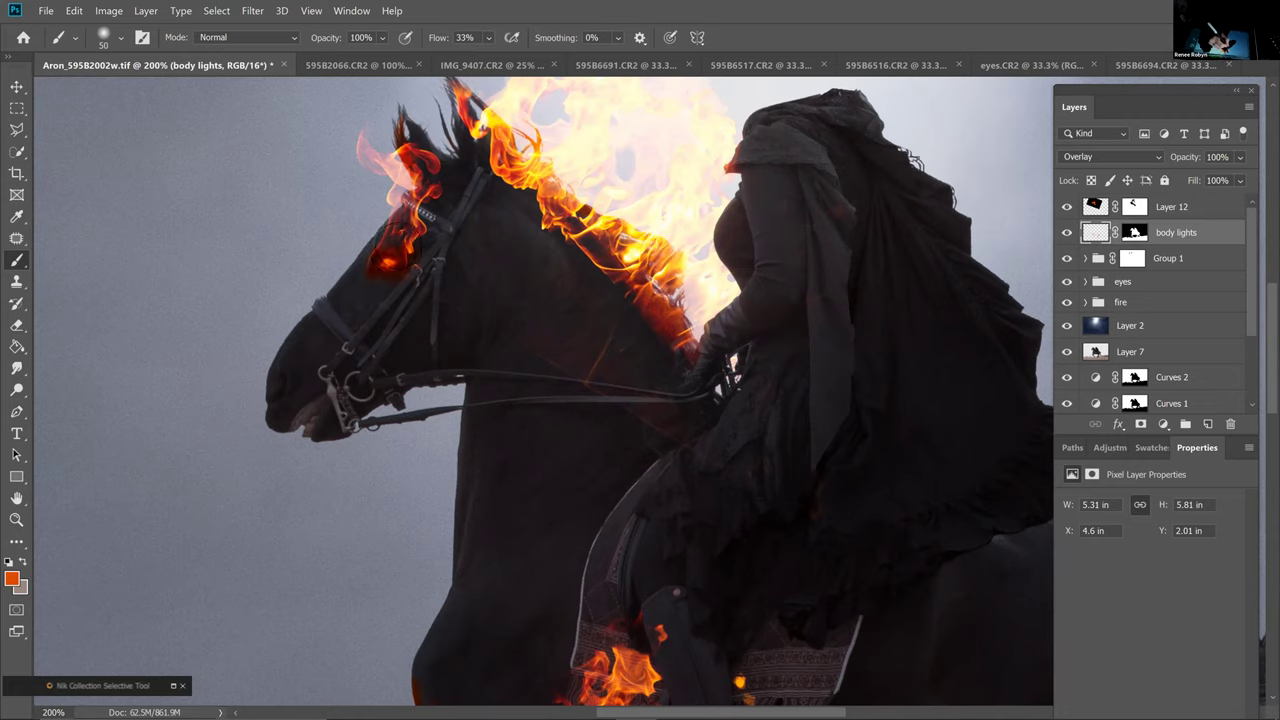
Paint orange light onto the horse's ears with a reduced brush on the body lights layer
key("bracketleft")
key("bracketleft")
scroll(543, 155, "up", 1)
key("bracketleft")
key("bracketleft")
key("bracketleft")
left_click_drag(463, 144, 522, 117)
Paint orange light on the horse's neck just beneath the burning mane, enlarging the brush from 30 to 45
key("bracketright")
key("bracketright")
key("bracketright")
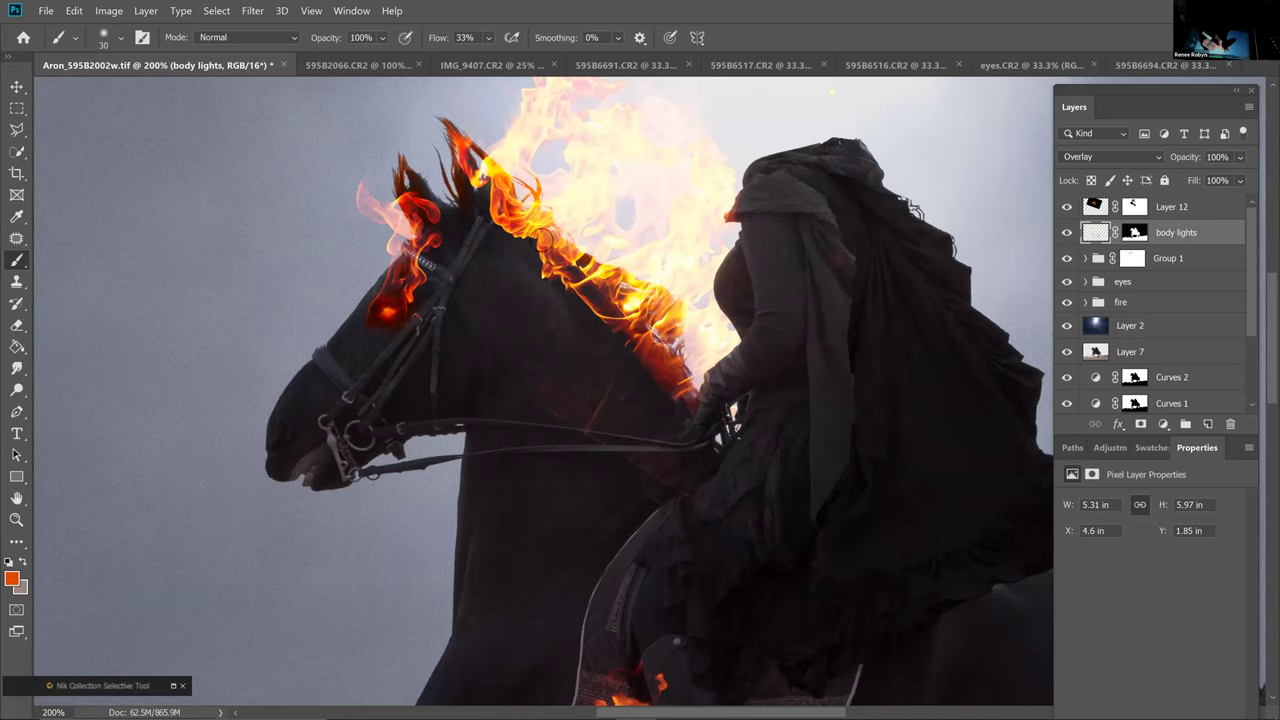
key("bracketright")
key("bracketright")
key("bracketright")
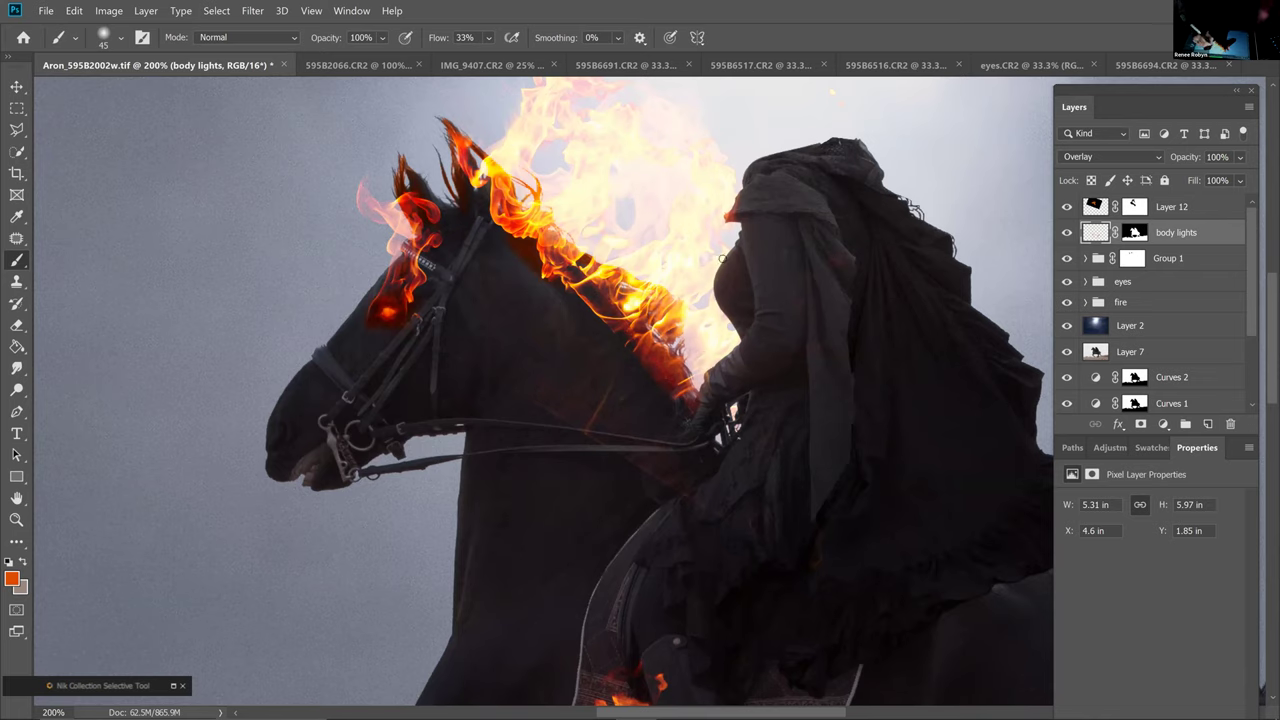
Paint orange light along the rider's front from hood and chest down the sleeve to the hand, reducing the brush from 40 to 15
key("bracketleft")
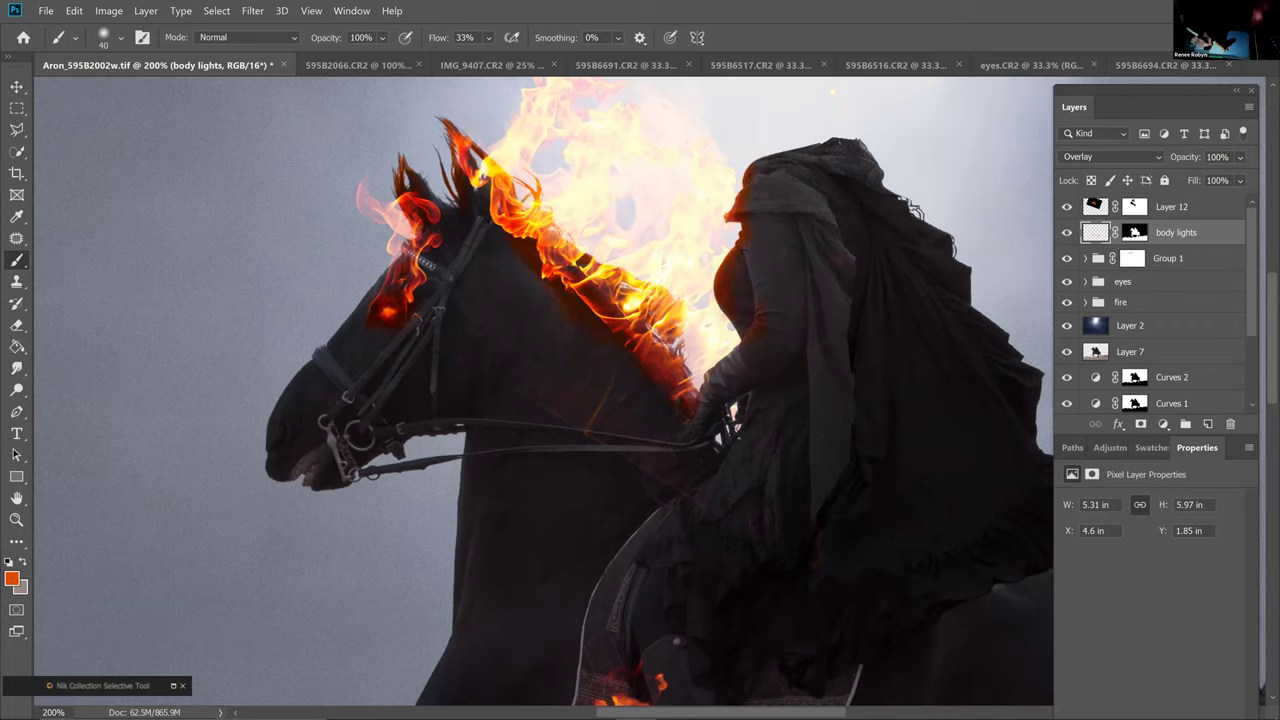
key("bracketleft")
key("bracketleft")
key("bracketleft")
key("bracketright")
key("bracketright")
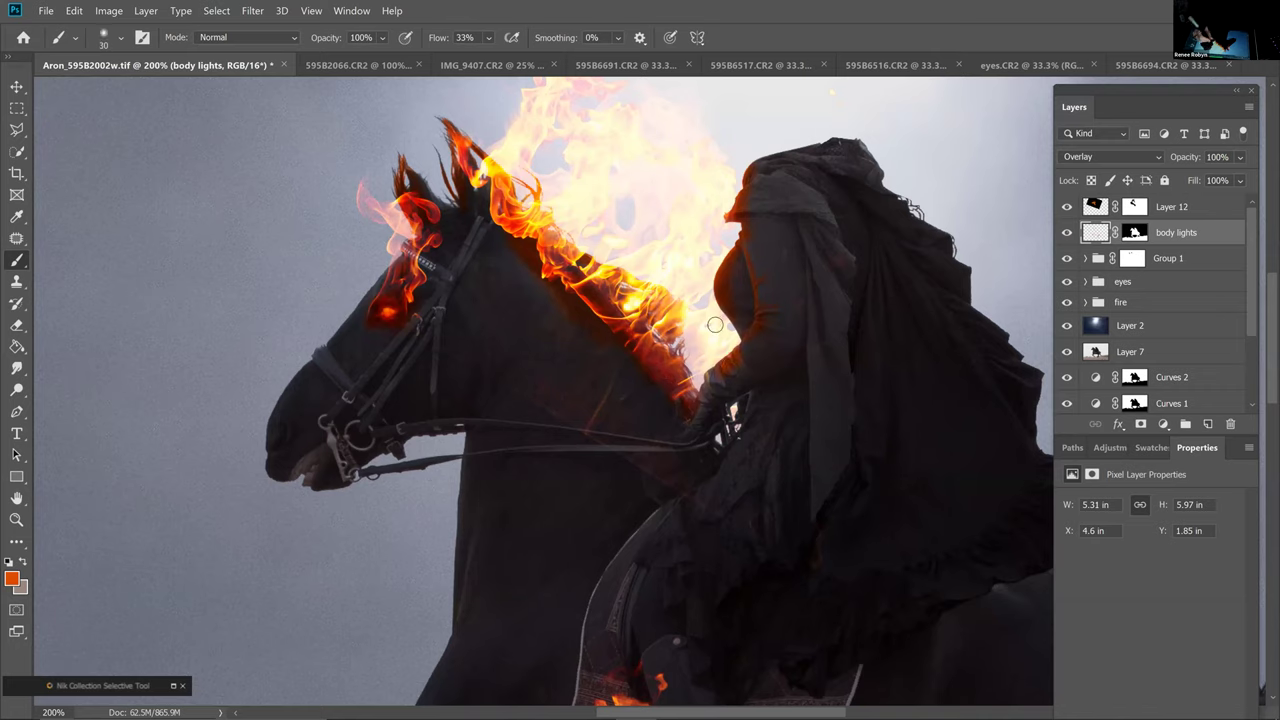
key("bracketleft")
key("bracketleft")
key("bracketleft")
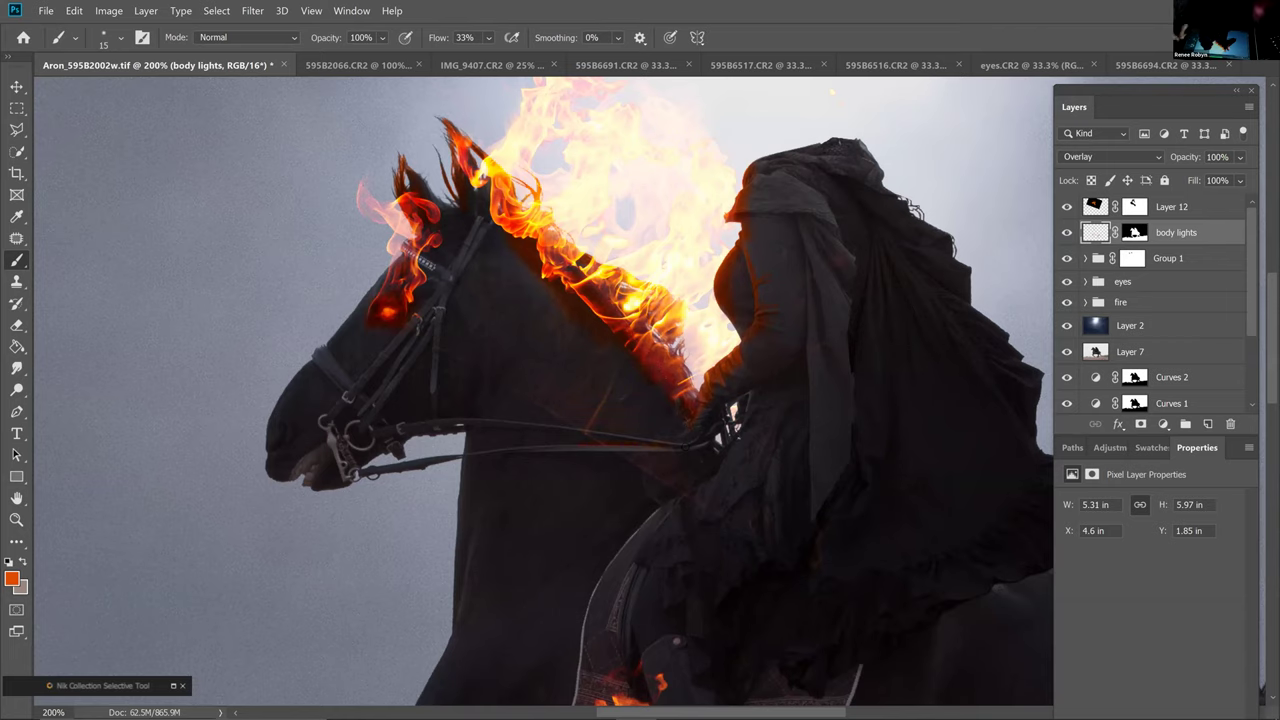
Mask out the stray red flames over the horse's neck and the rider's lap on Layer 12 at brush size 80
left_click(1145, 206)
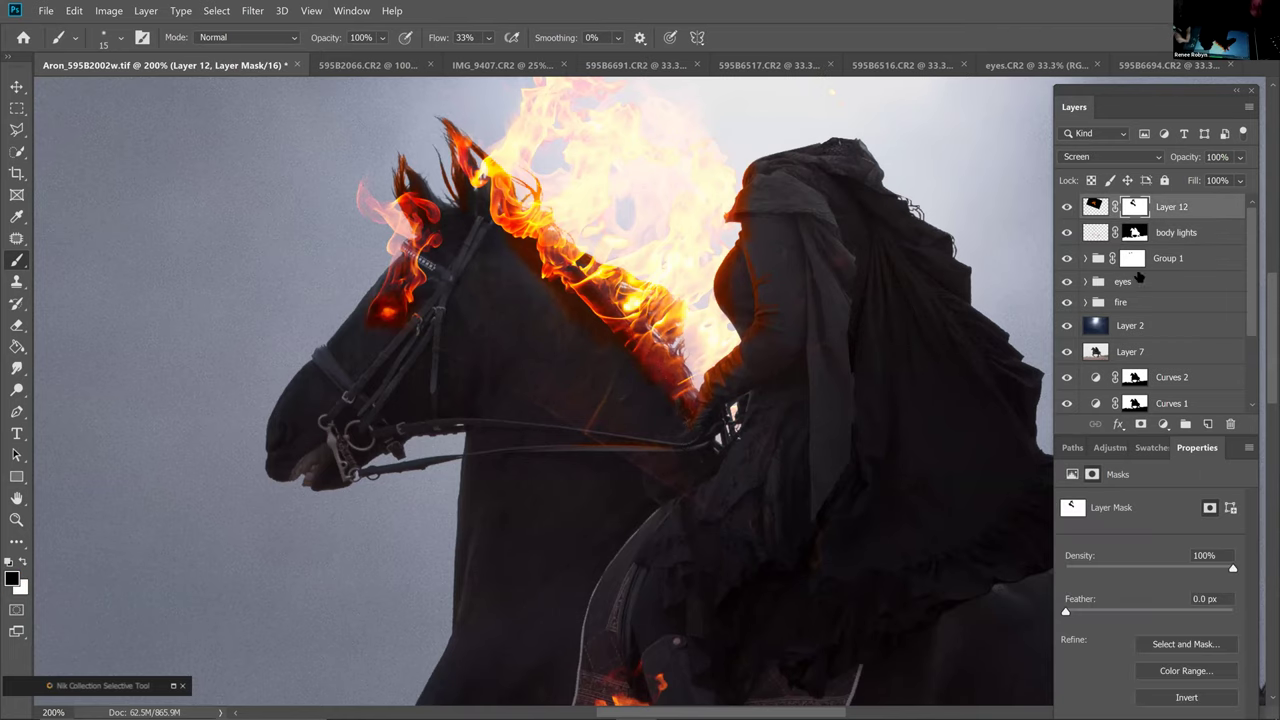
key("bracketright")
key("bracketright")
key("bracketright")
key("bracketright")
key("bracketright")
key("bracketright")
key("bracketright")
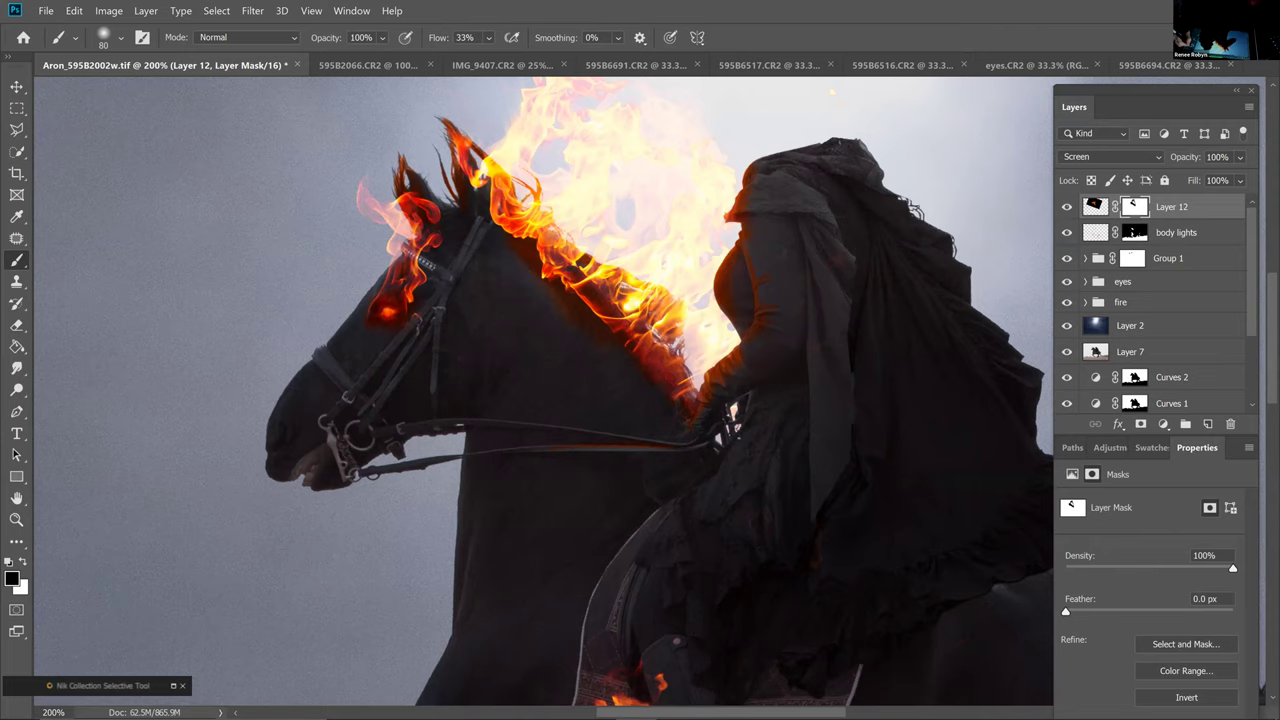
Switch back to the painted content of the body lights layer and review the horse and rider at 100%
left_click(1087, 232)
left_click(1090, 232)
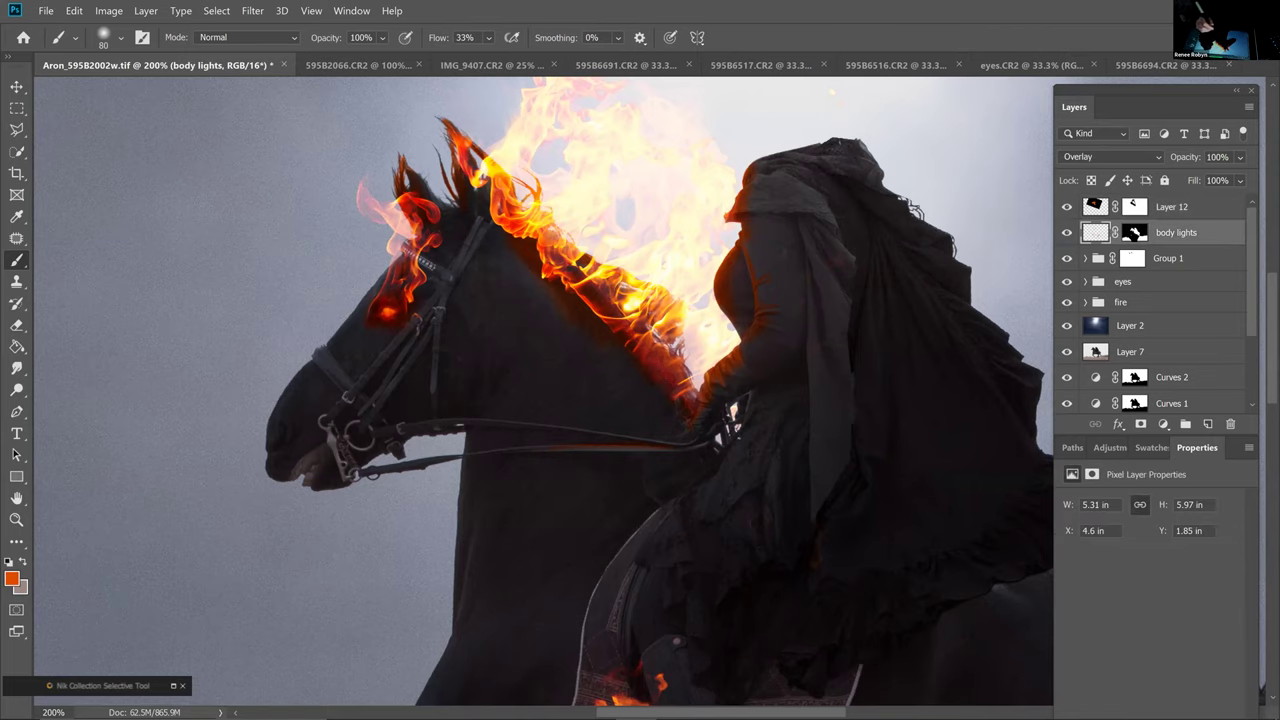
key("ctrl+minus")
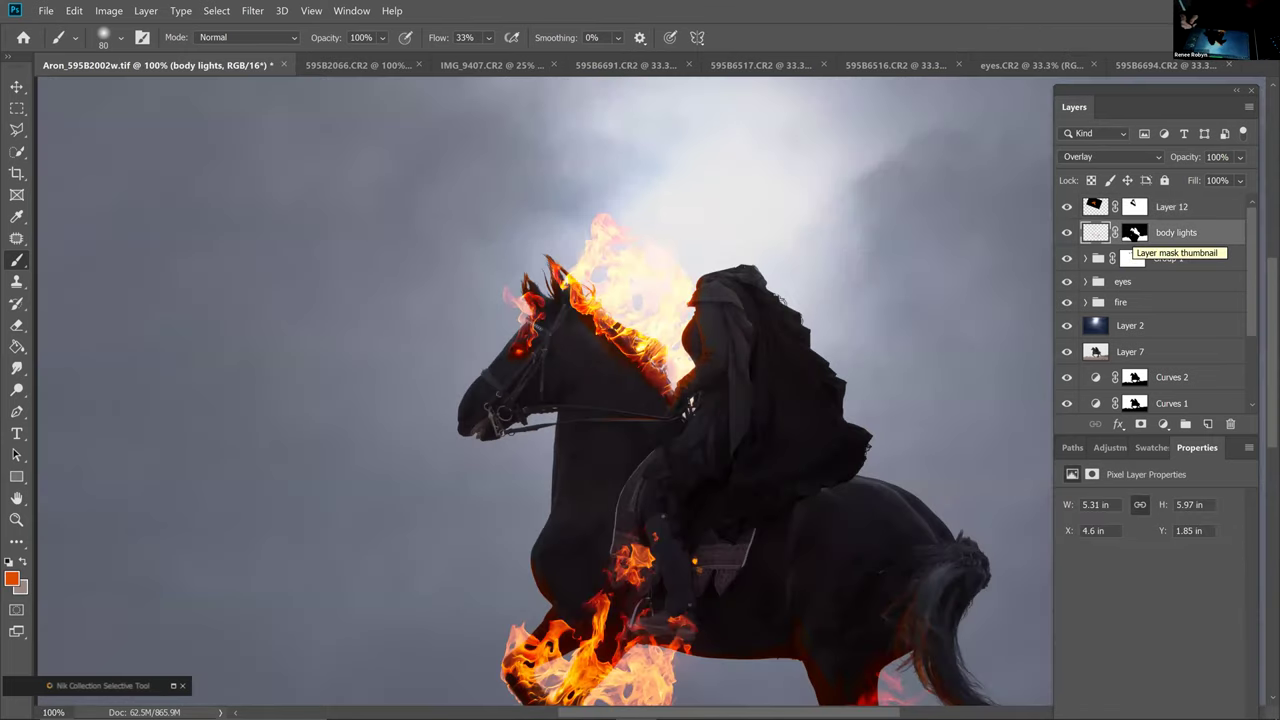
Paint orange light along the rider's boot in the stirrup on the body lights layer, reducing the brush to 40
key("ctrl+plus")
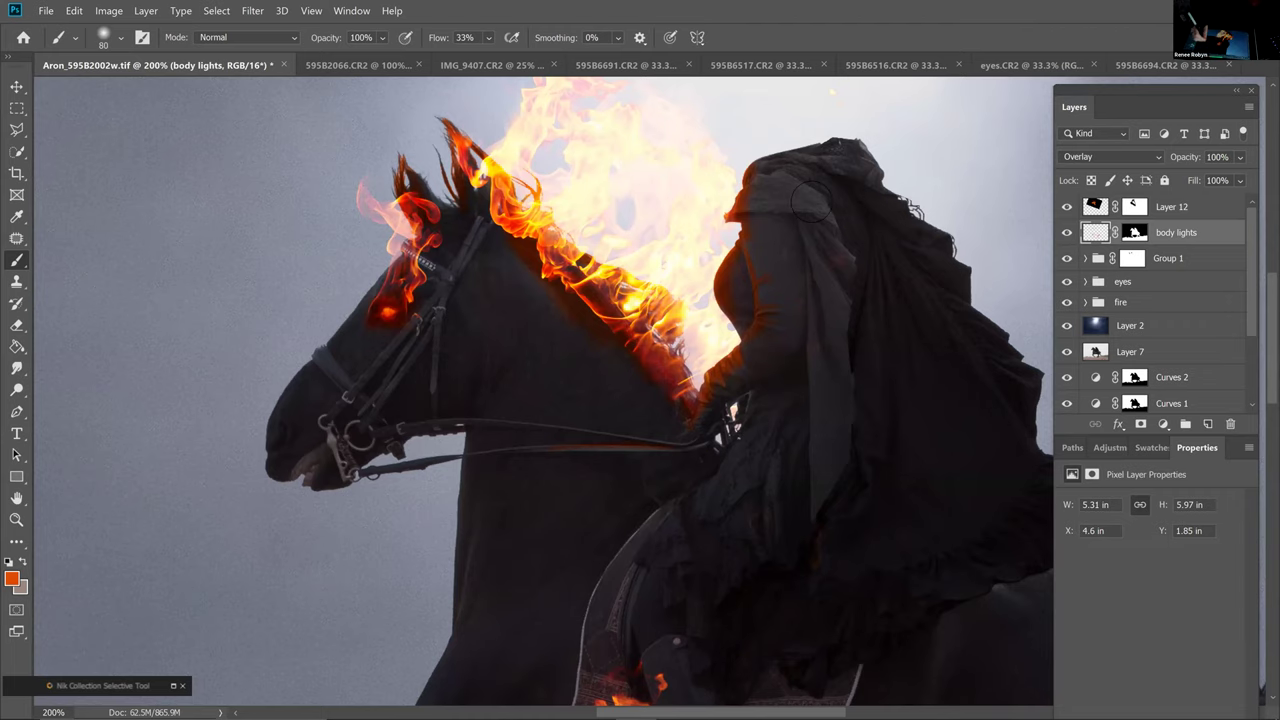
left_click_drag(636, 405, 575, 99)
left_click_drag(650, 550, 690, 440)
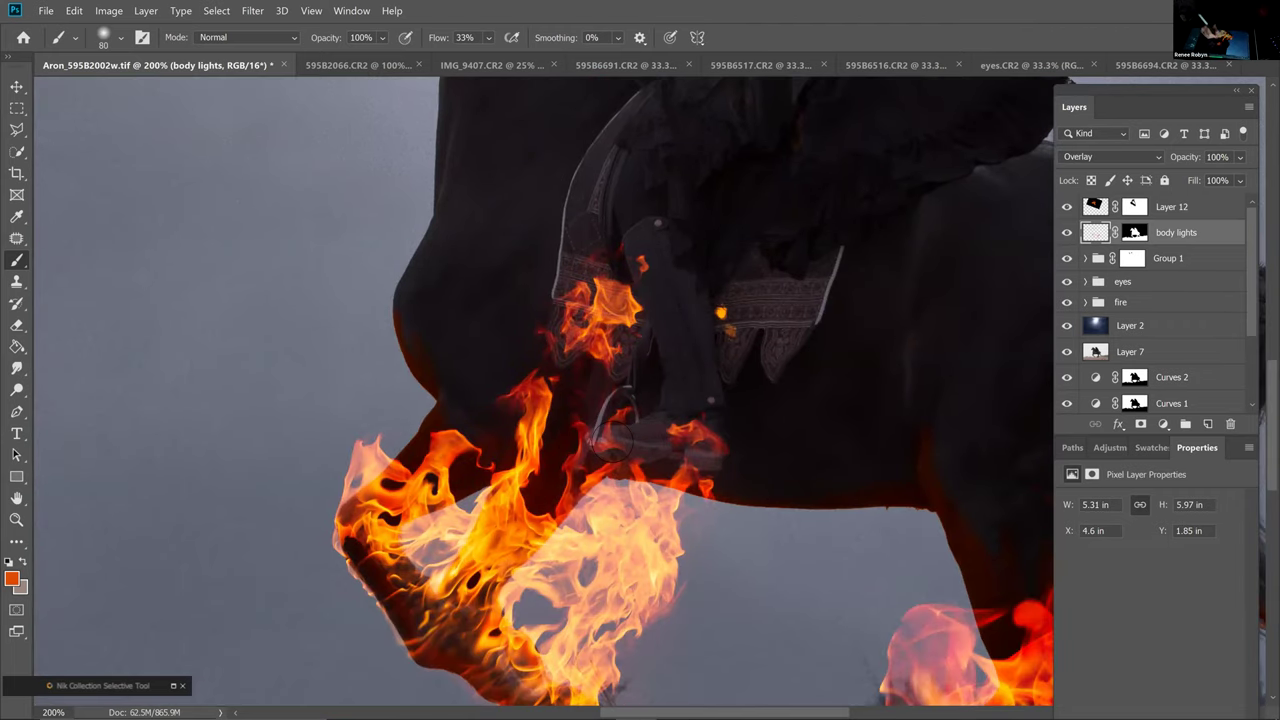
key("bracketleft")
key("bracketleft")
key("bracketleft")
key("bracketleft")
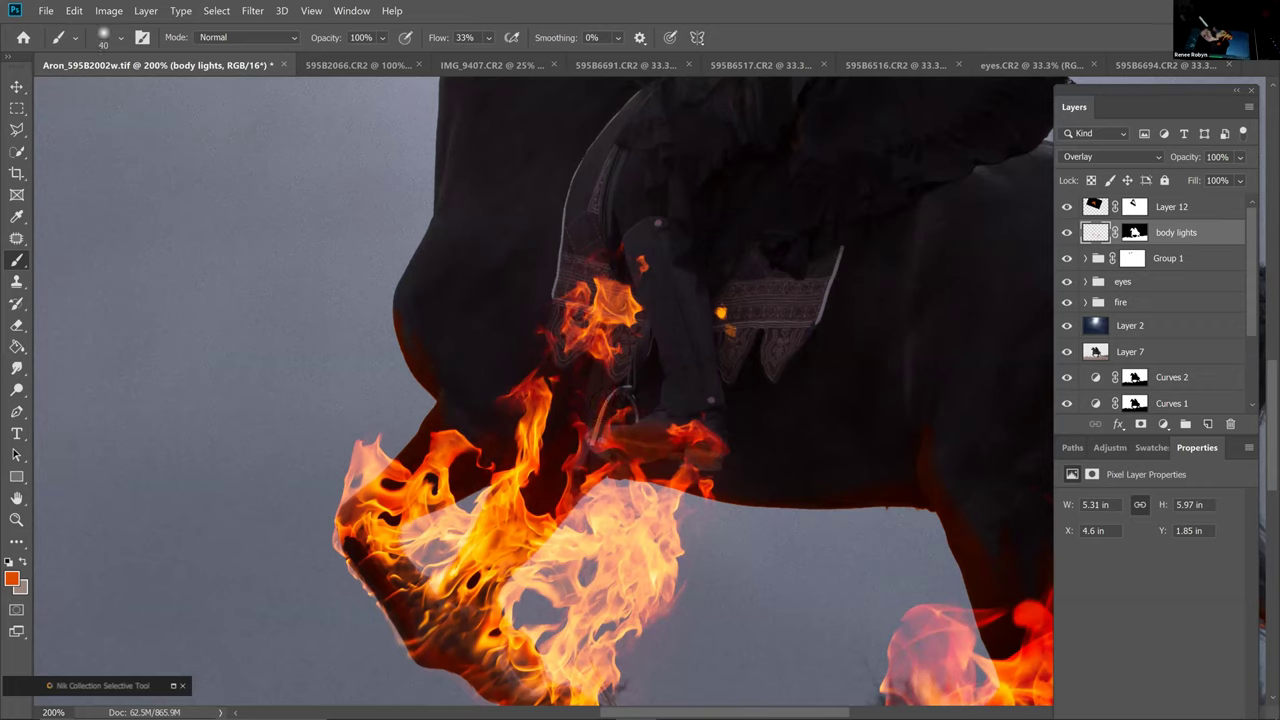
Paint orange light on the stirrup and the saddle pad's front edge, erasing the excess glow from the pad behind the rider's leg
key("bracketleft")
key("bracketleft")
key("bracketleft")
key("bracketright")
key("bracketright")
key("bracketright")
key("bracketright")
key("bracketright")
key("bracketright")
key("bracketright")
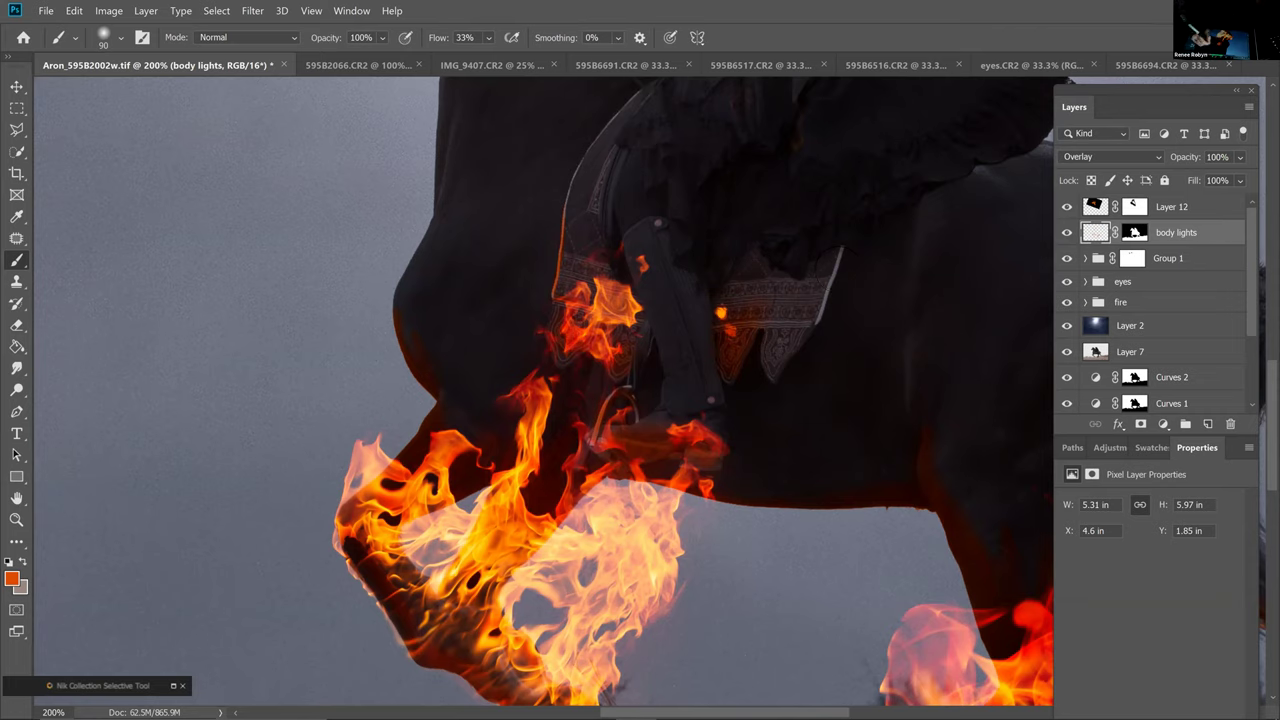
key("e")
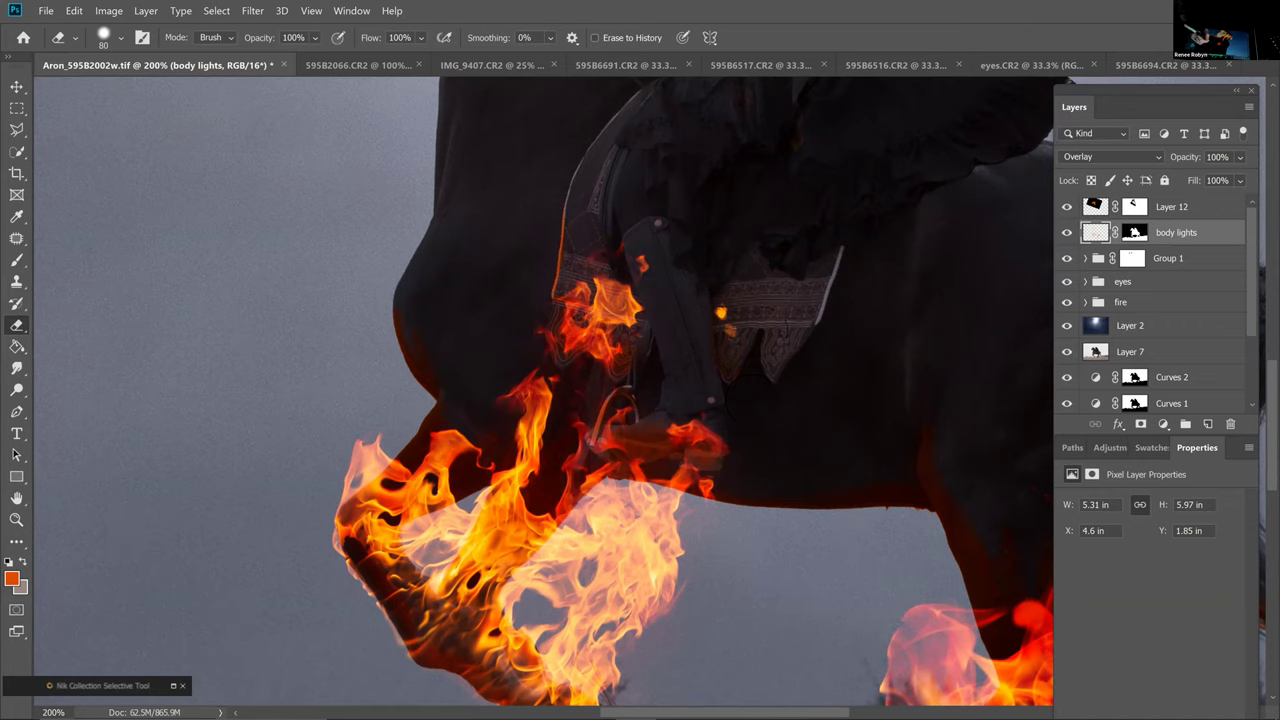
key("b")
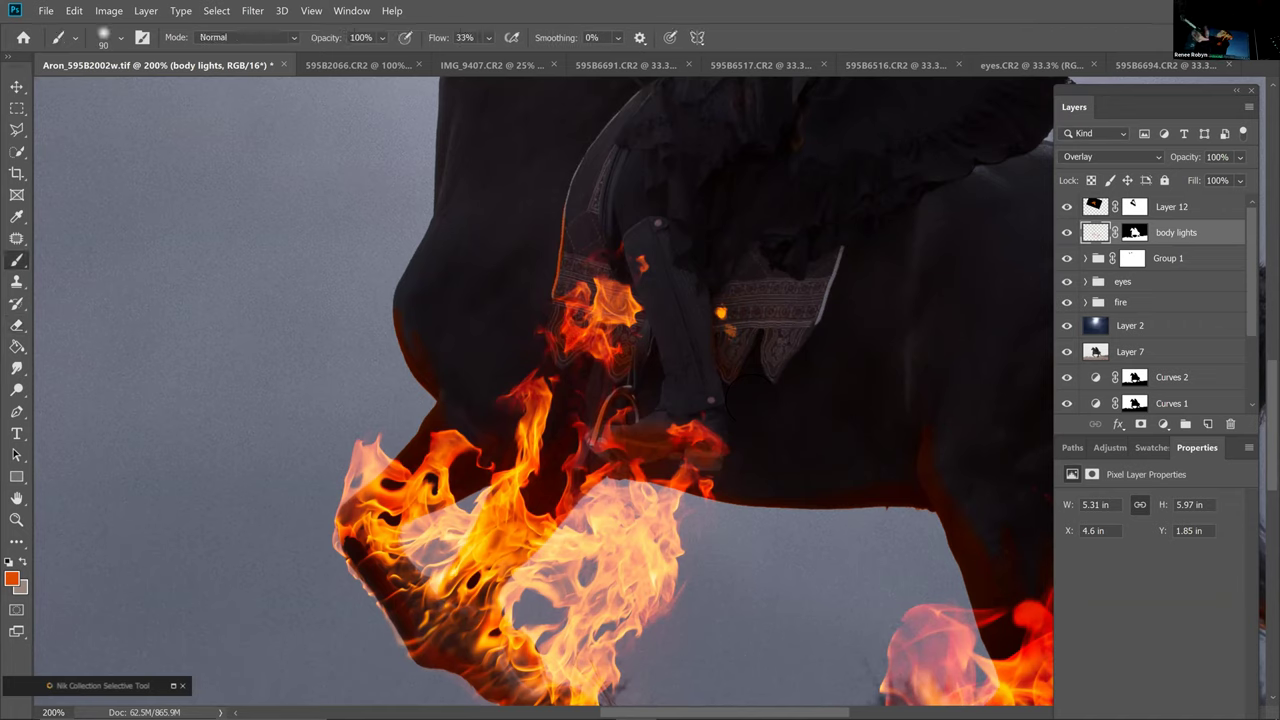
Paint orange light down the front of the rider's lower leg, reducing the brush to 45
key("bracketright")
key("bracketright")
key("bracketleft")
key("bracketleft")
key("bracketleft")
key("bracketleft")
key("bracketleft")
key("bracketleft")
key("bracketleft")
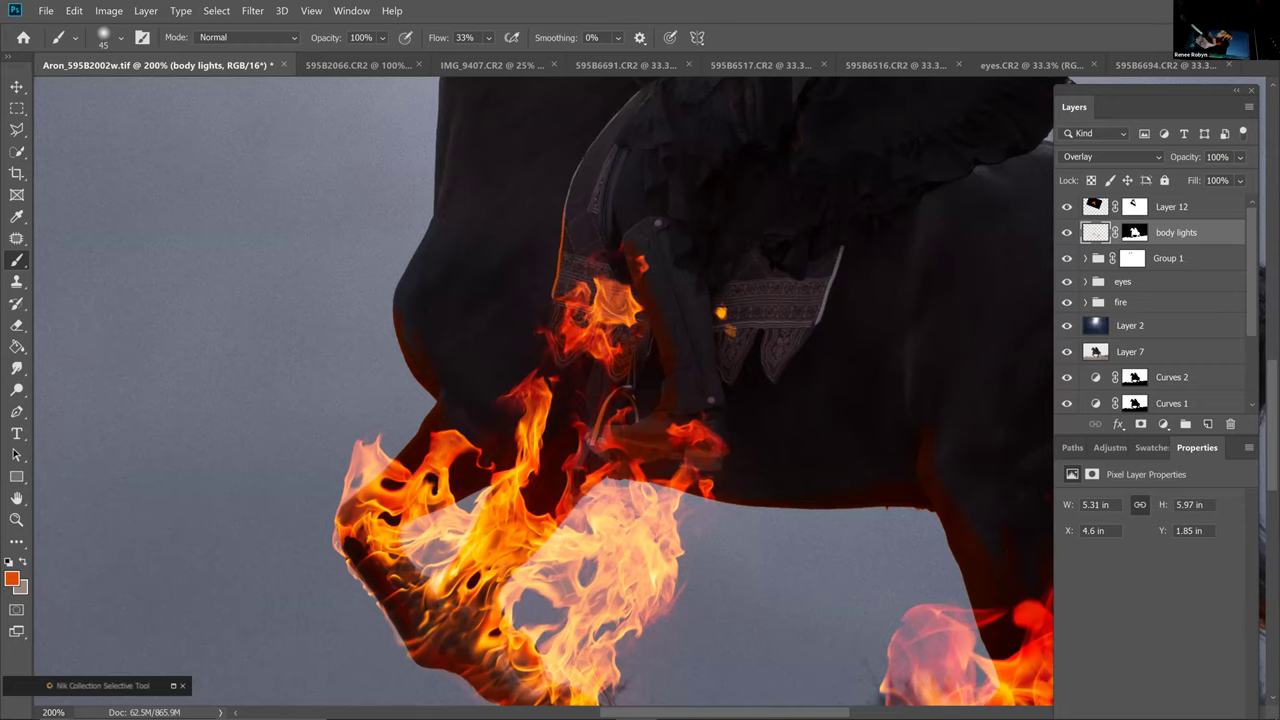
Paint orange light on the rider's knee and the saddle pad's rear point, enlarging the brush to 175
key("bracketleft")
key("bracketleft")
key("bracketleft")
key("]")
key("]")
key("]")
key("]")
key("]")
key("]")
key("]")
key("]")
key("bracketright")
key("bracketright")
key("bracketright")
key("bracketright")
key("bracketright")
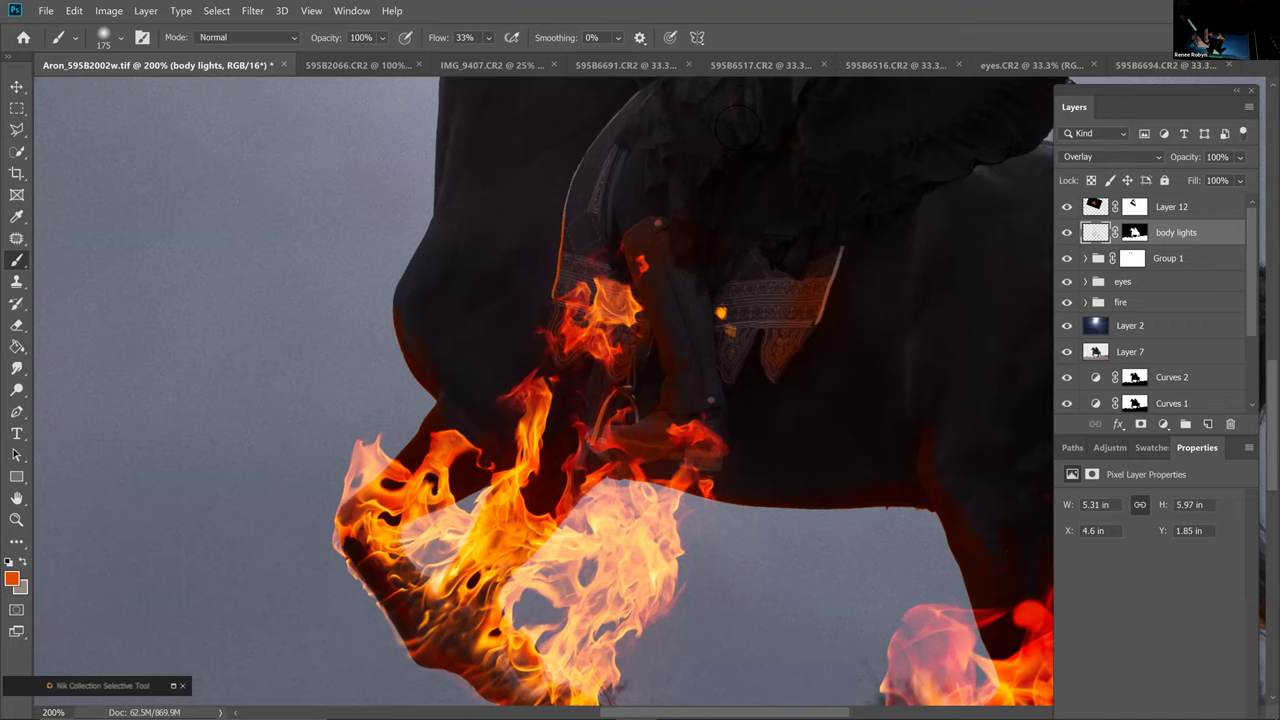
Paint orange light around the small embers on the saddle pad behind the rider's leg at brush size 70
key("ctrl+minus")
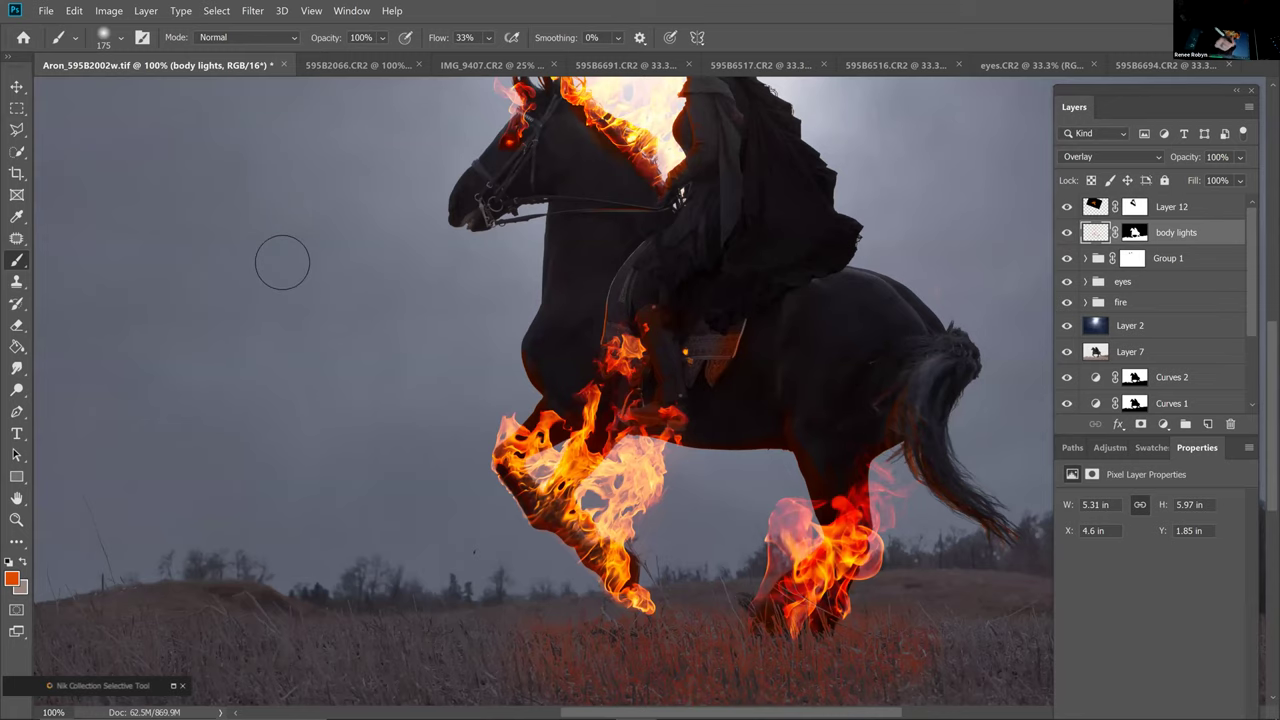
key("ctrl+plus")
key("ctrl+plus")
key("[")
key("bracketleft")
key("bracketleft")
key("bracketleft")
key("bracketleft")
key("bracketleft")
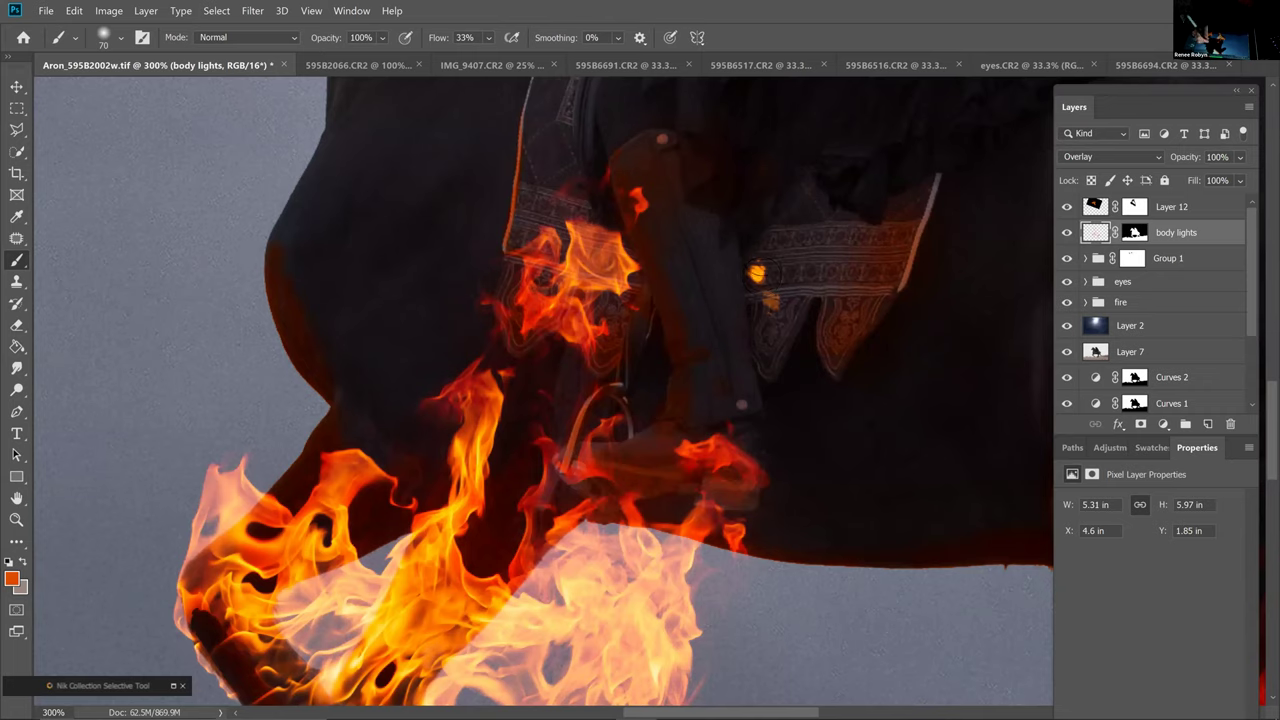
left_click(757, 272)
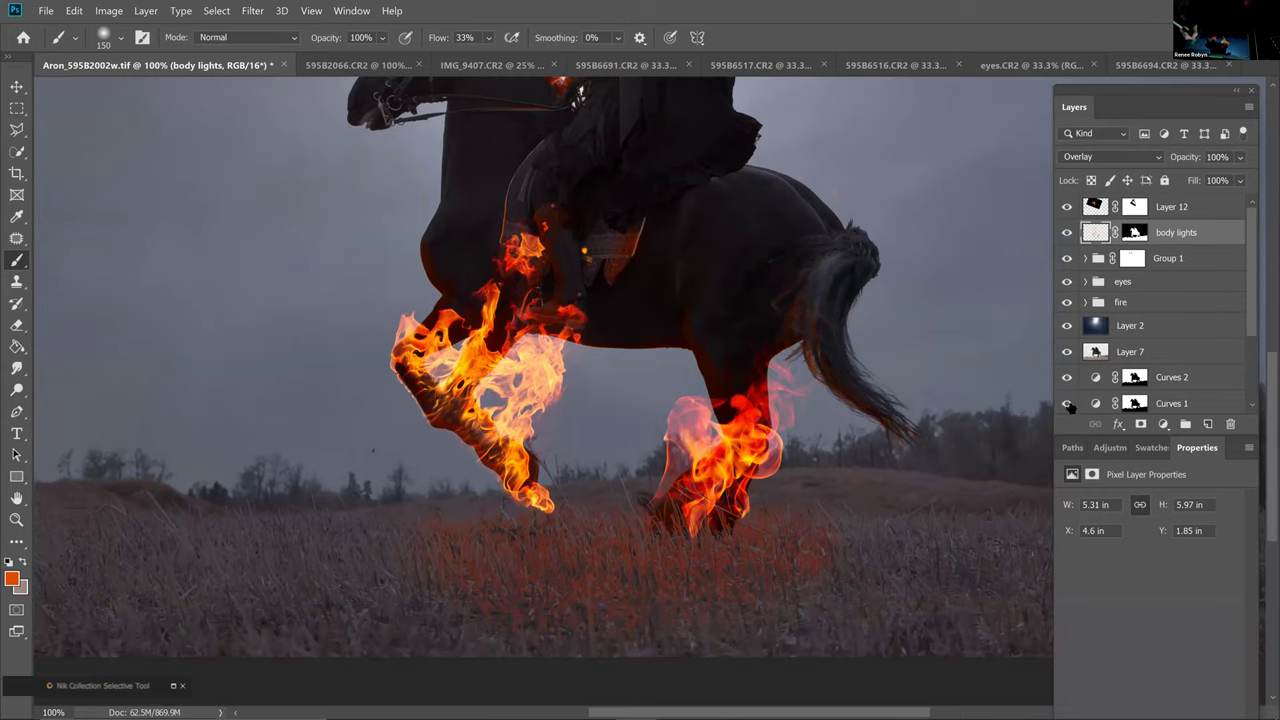
Show only the Background layer and examine the horse, rider and ground in the original photo
scroll(1070, 406, "down", 4)
left_click(1067, 401, "alt")
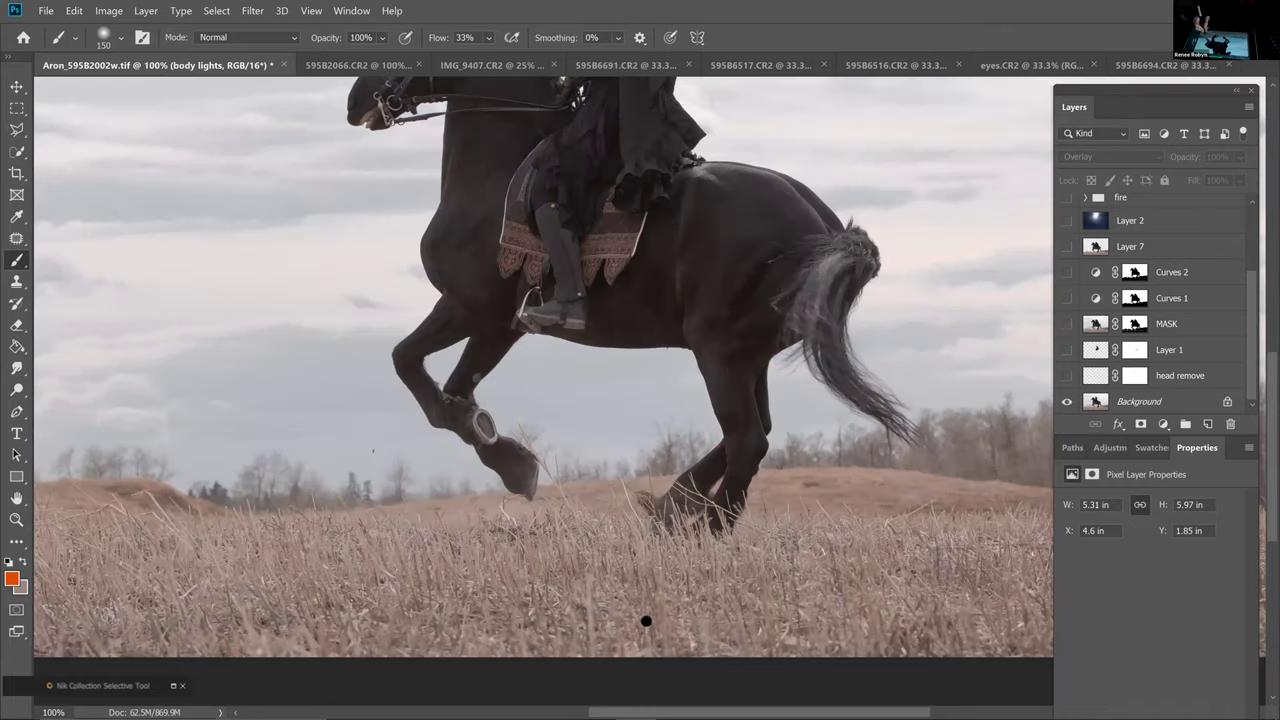
scroll(183, 505, "up", 1)
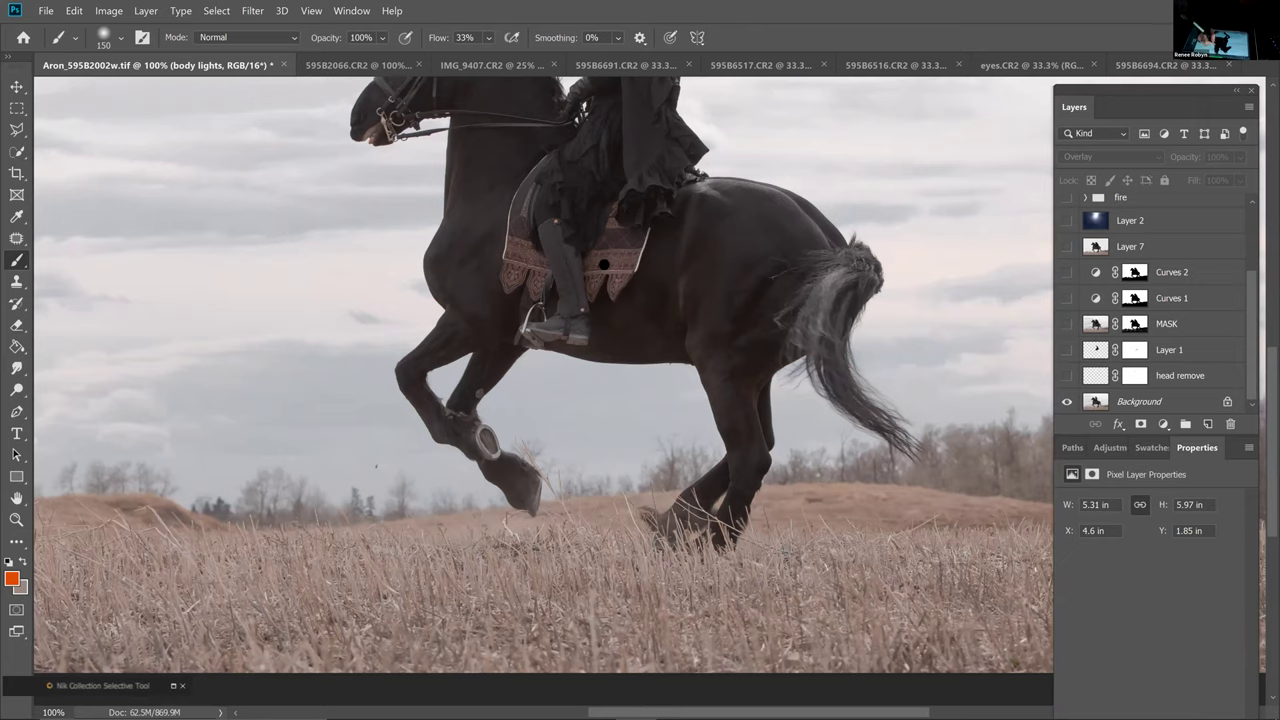
scroll(632, 240, "up", 3)
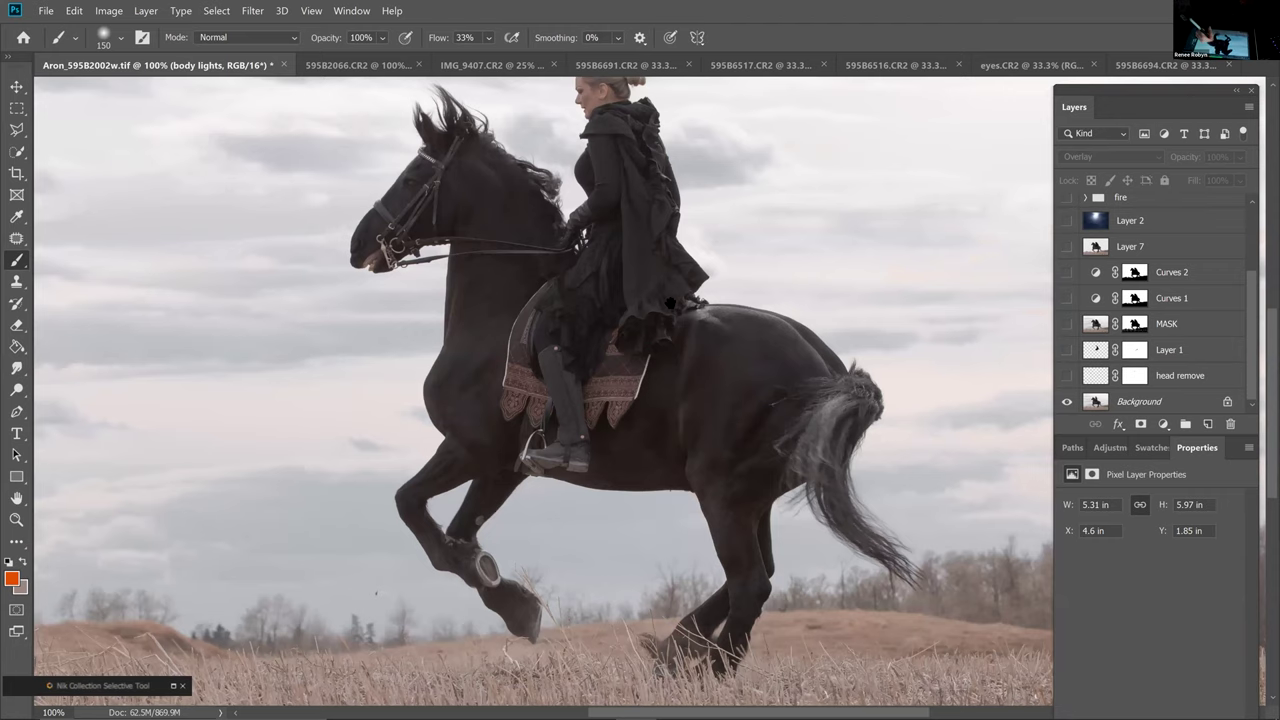
scroll(668, 308, "down", 2)
scroll(662, 321, "up", 1)
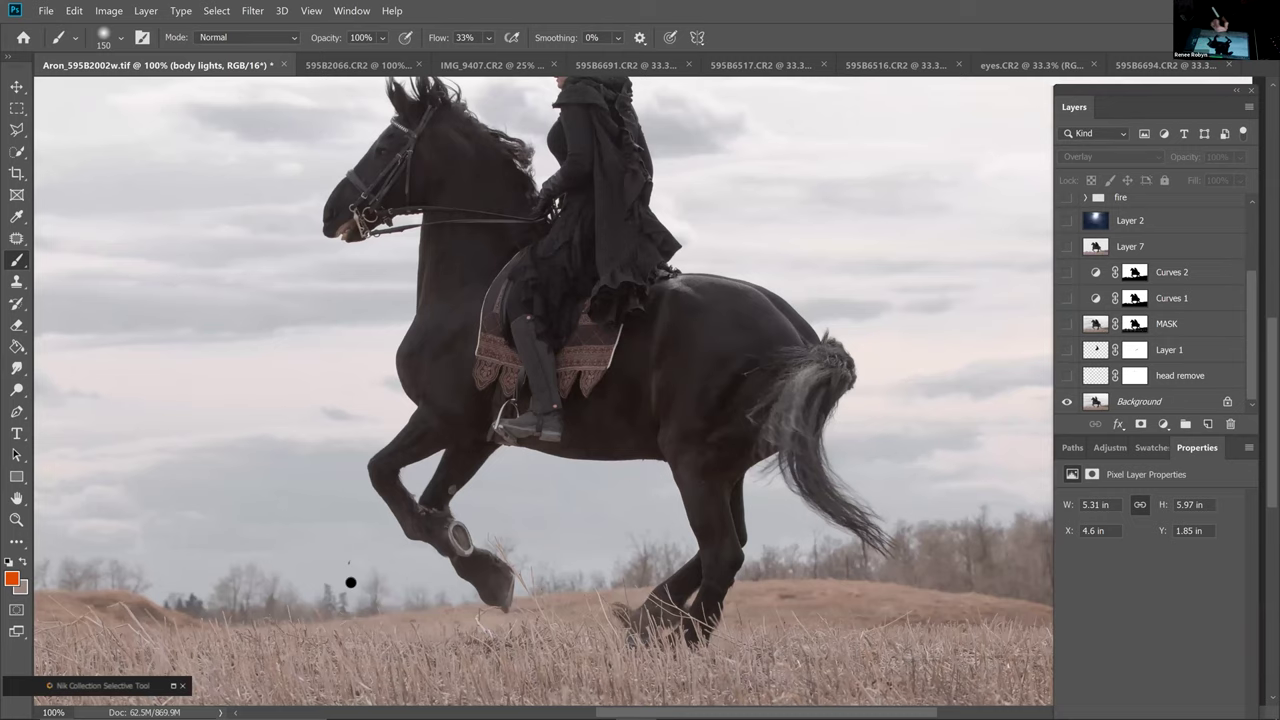
scroll(850, 556, "down", 2)
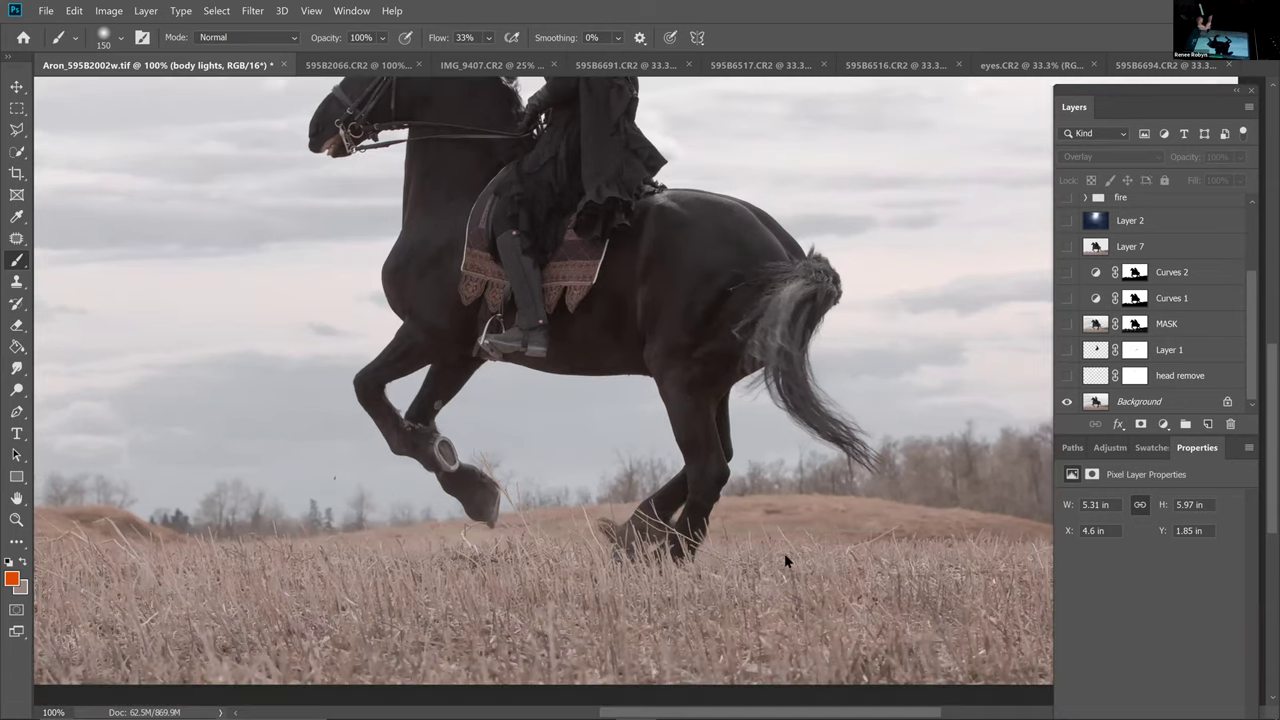
left_click(426, 583)
left_click(720, 304)
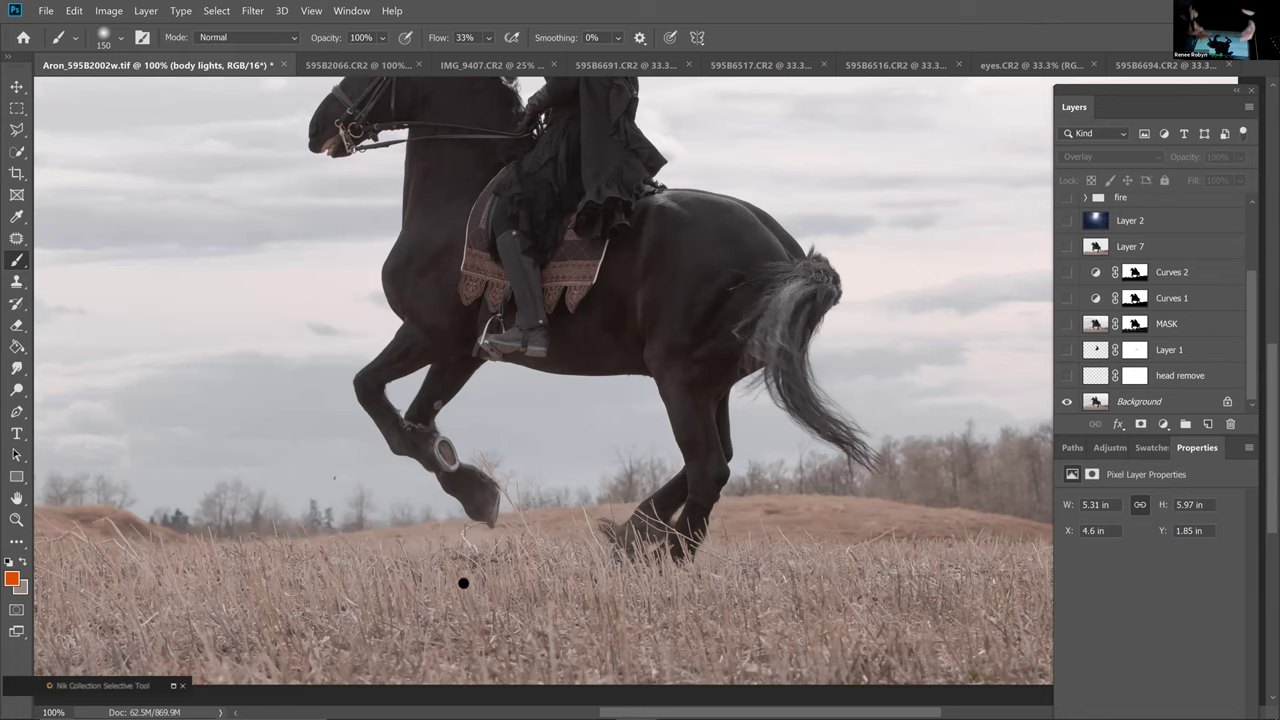
left_click_drag(751, 352, 721, 384)
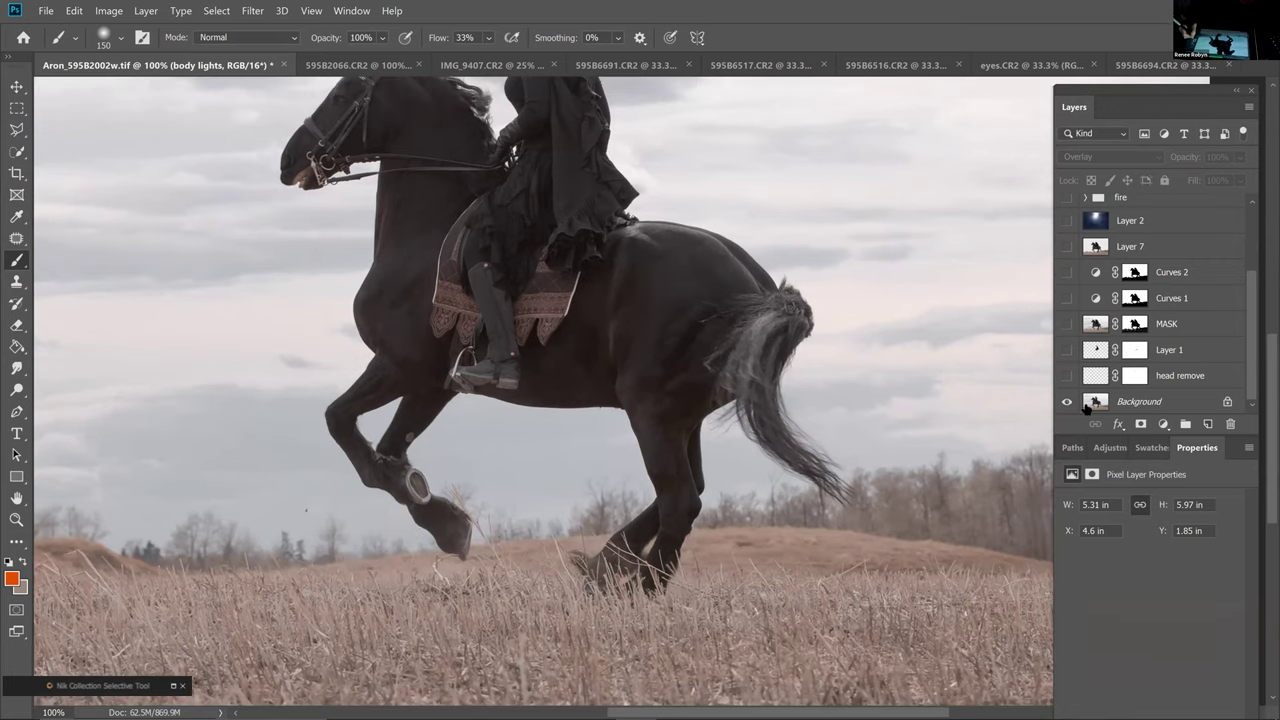
Show all the layers again and select the painted content of the body lights layer
left_click_drag(1254, 313, 1253, 208)
left_click(1193, 208)
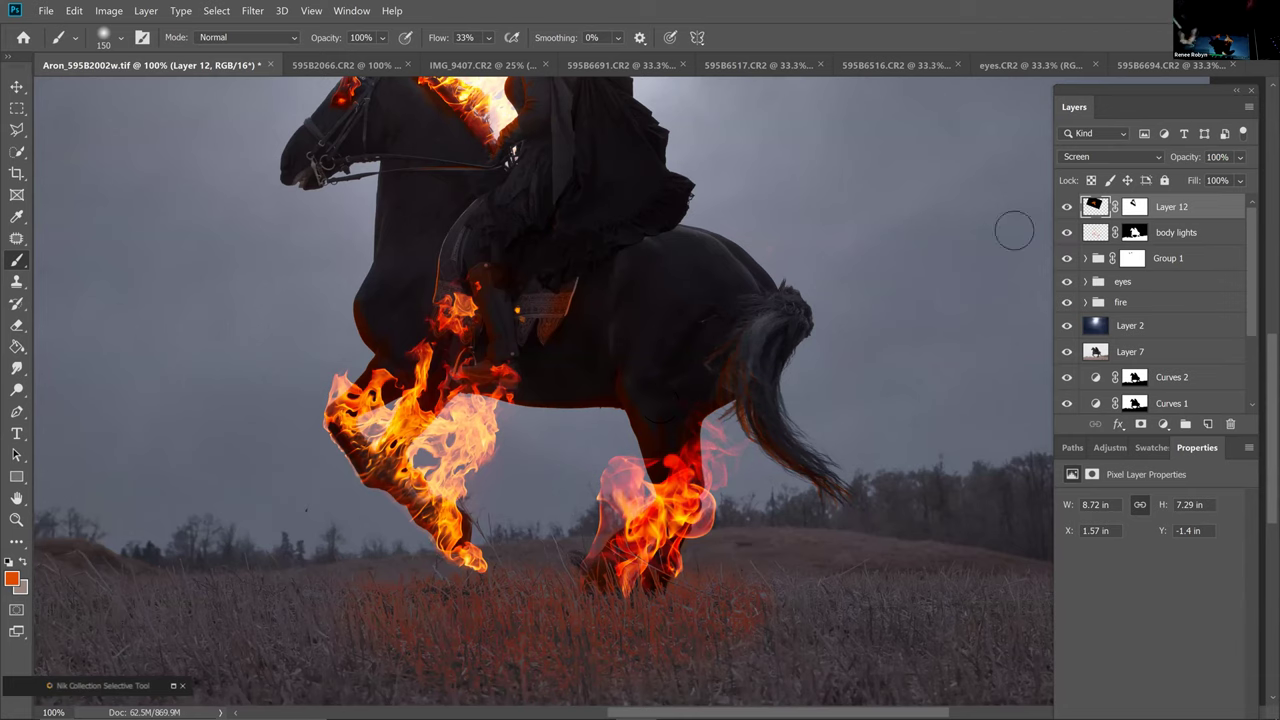
left_click(1097, 234)
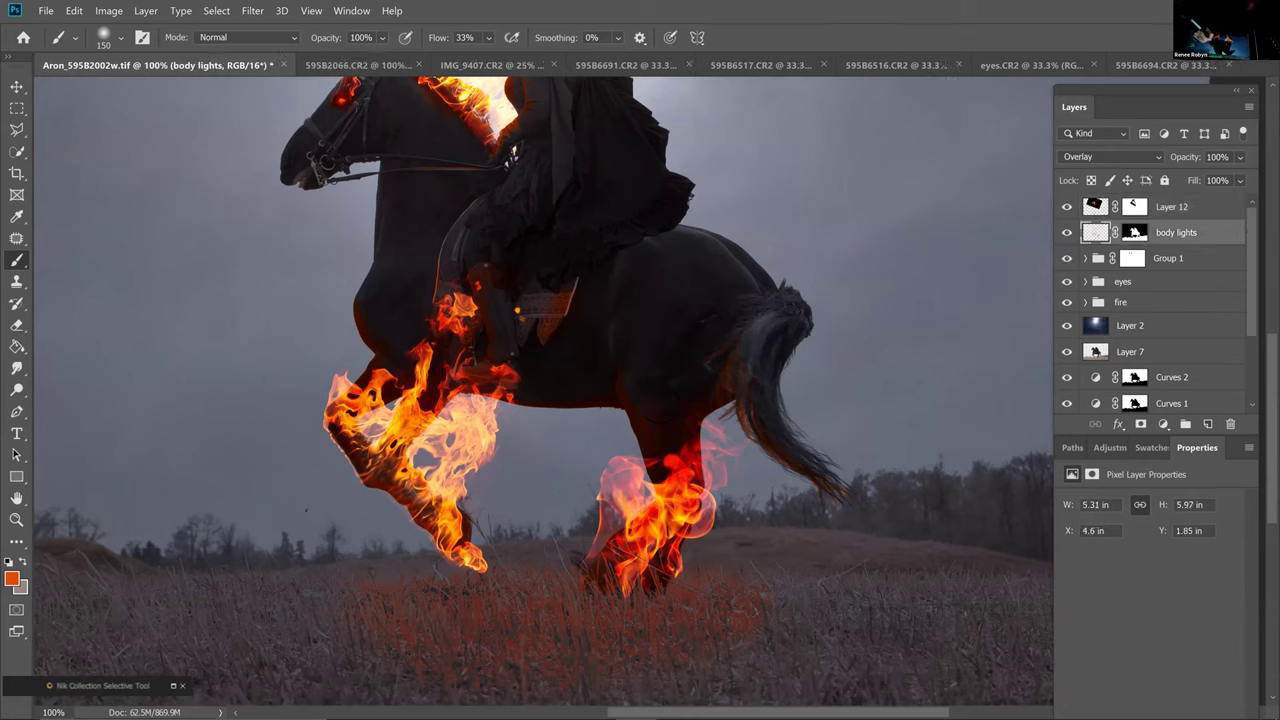
Paint orange light on the horse's burning hind legs and raised front leg at brush size 150
left_click_drag(693, 440, 668, 485)
mouse_move(593, 570)
left_mouse_down()
mouse_move(636, 504)
mouse_move(638, 582)
left_mouse_up()
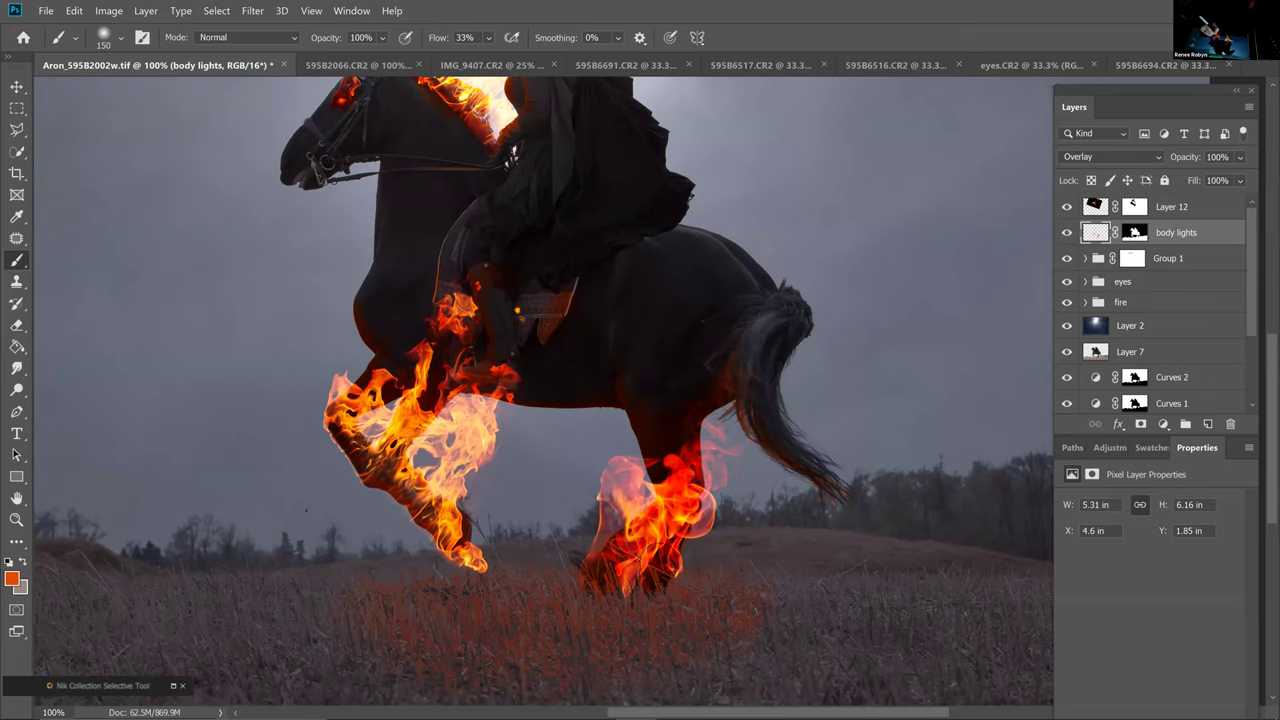
left_click_drag(466, 521, 456, 482)
Find the raised front leg's flames in the fire group and select the content of Layer 3 for the Clone Stamp
key("ctrl+plus")
key("ctrl+plus")
left_click_drag(55, 466, 563, 266)
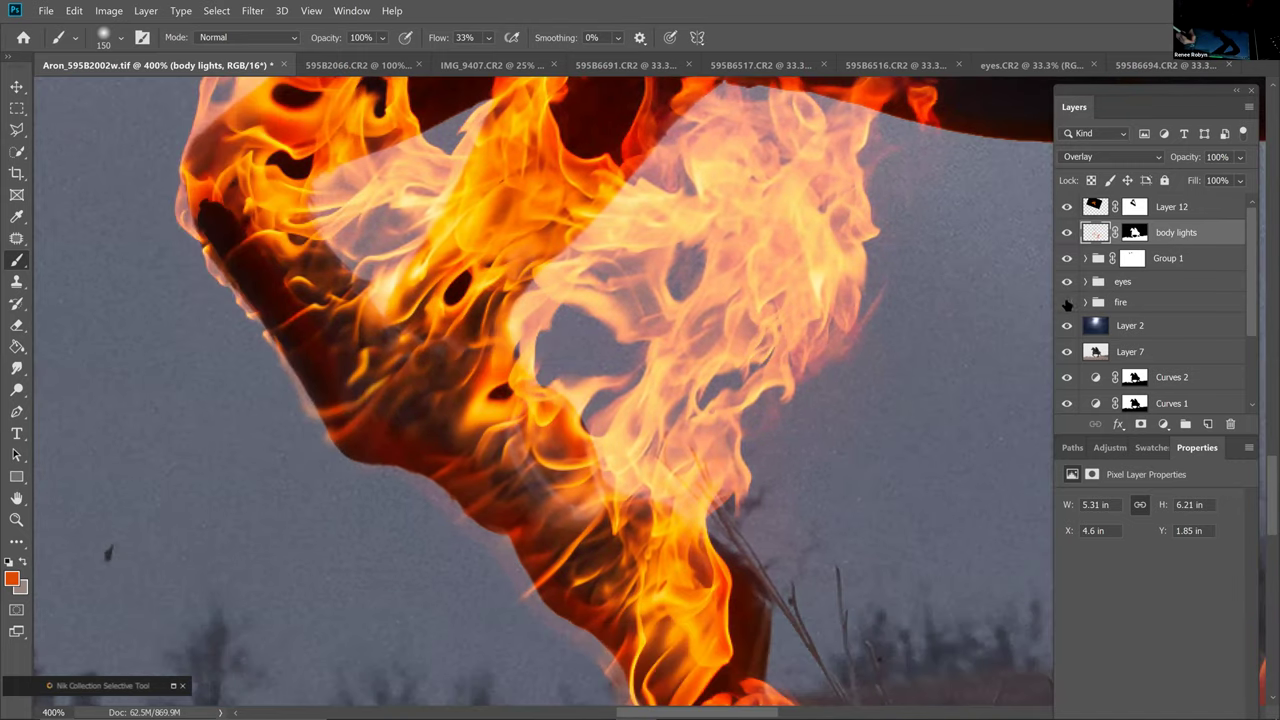
left_click(1067, 302)
left_click(1067, 302)
left_click(1085, 302)
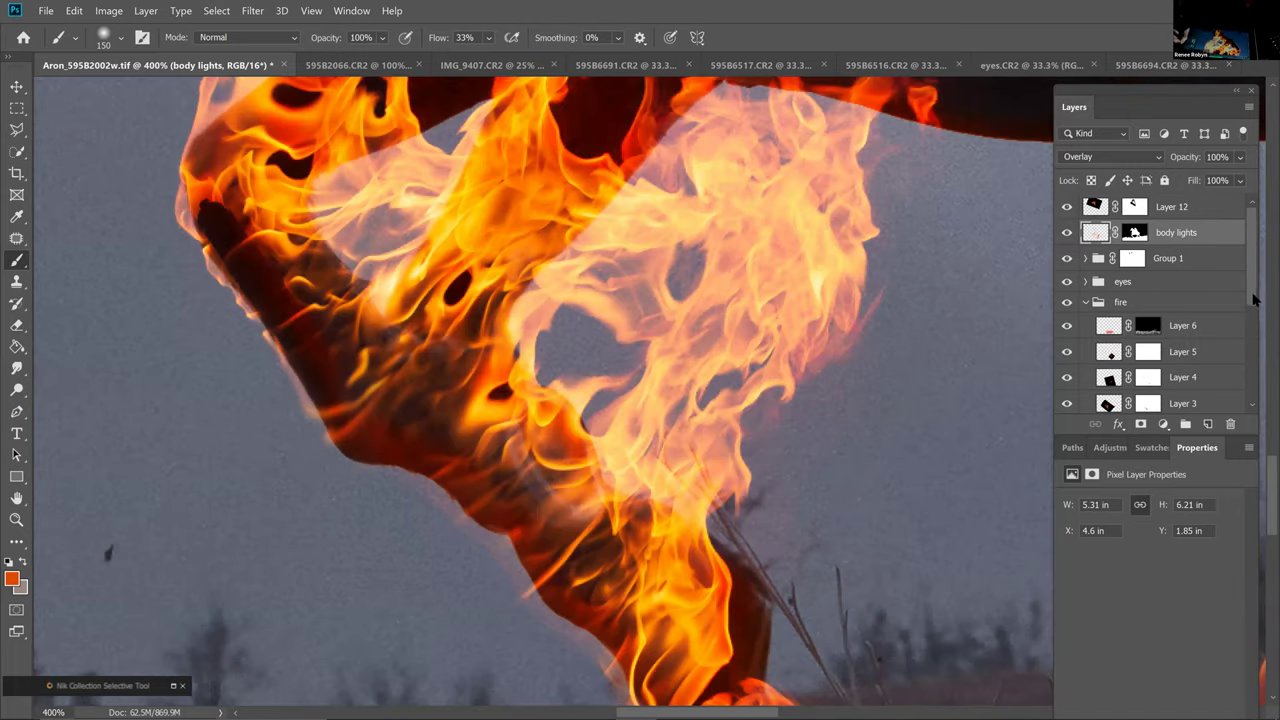
scroll(1067, 345, "down", 2)
left_click(1067, 341)
left_click(1067, 341)
left_click(1107, 341)
key("s")
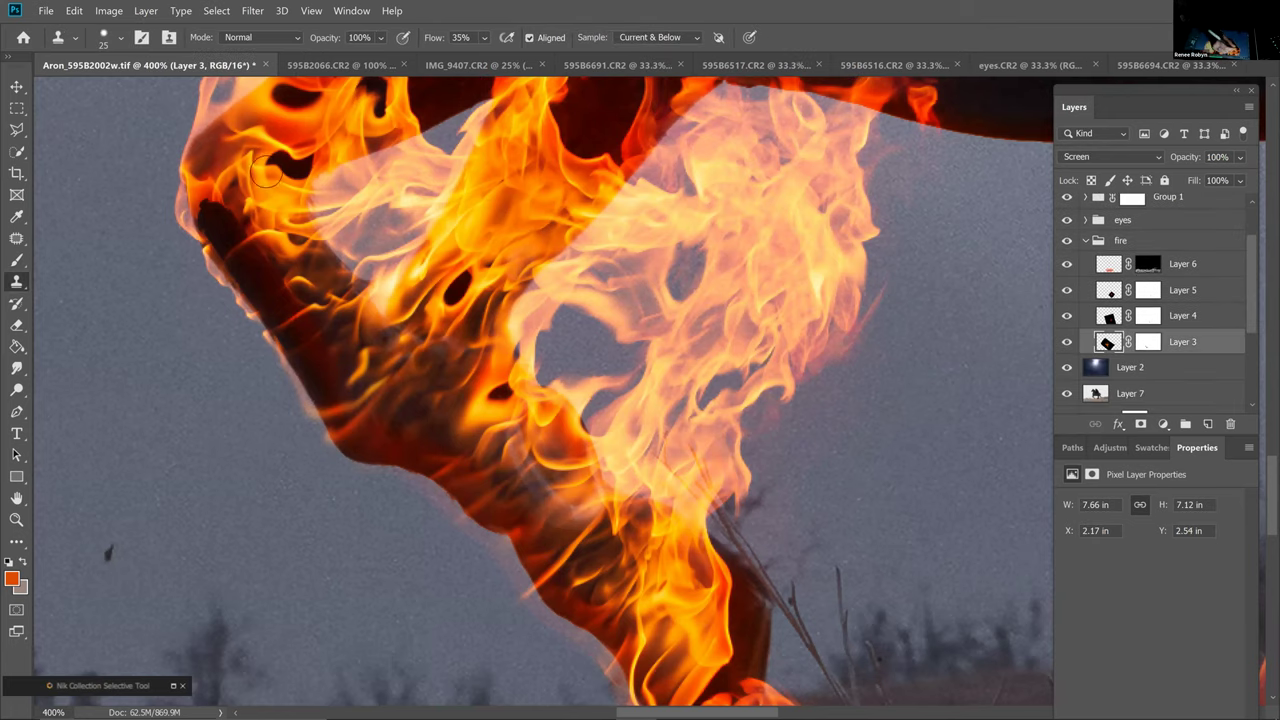
Try to clone flames over the dark patch at the raised front knee at brush size 25 and 35% flow
left_click(222, 159, "alt")
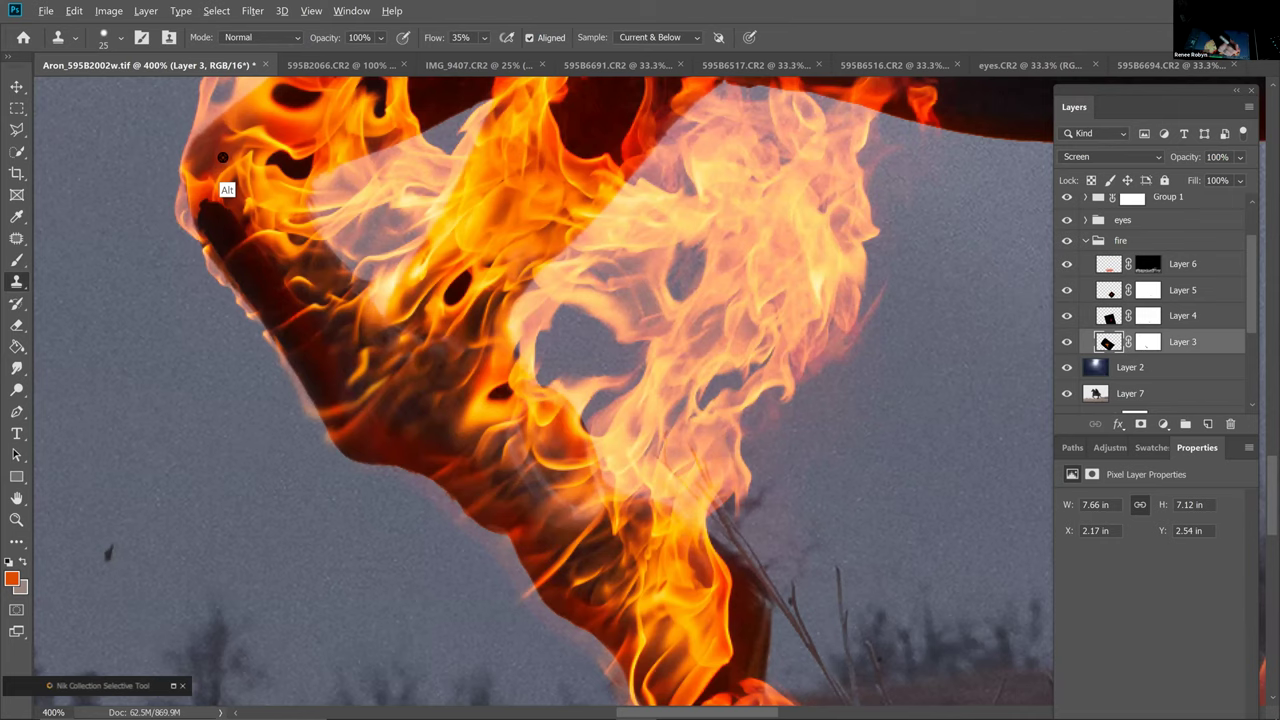
mouse_move(214, 210)
left_mouse_down()
mouse_move(244, 243)
mouse_move(290, 265)
left_mouse_up()
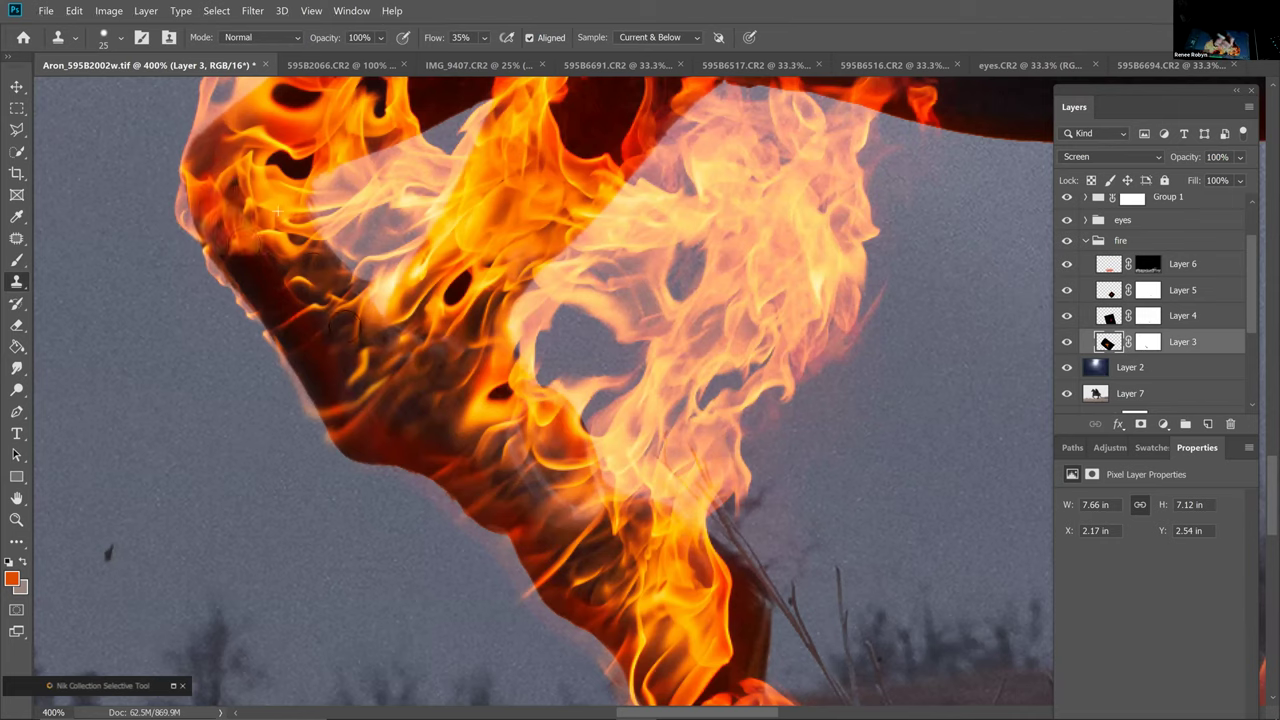
left_click(250, 255)
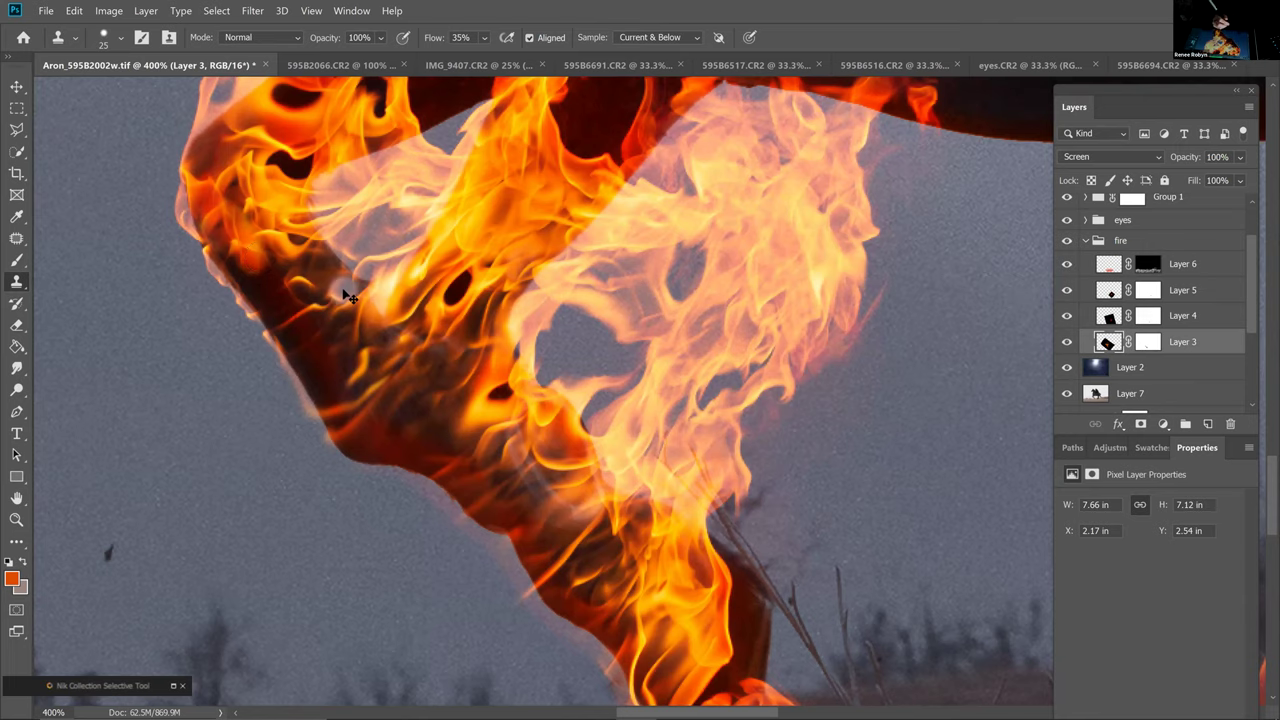
scroll(342, 290, "down", 1)
scroll(345, 296, "down", 1)
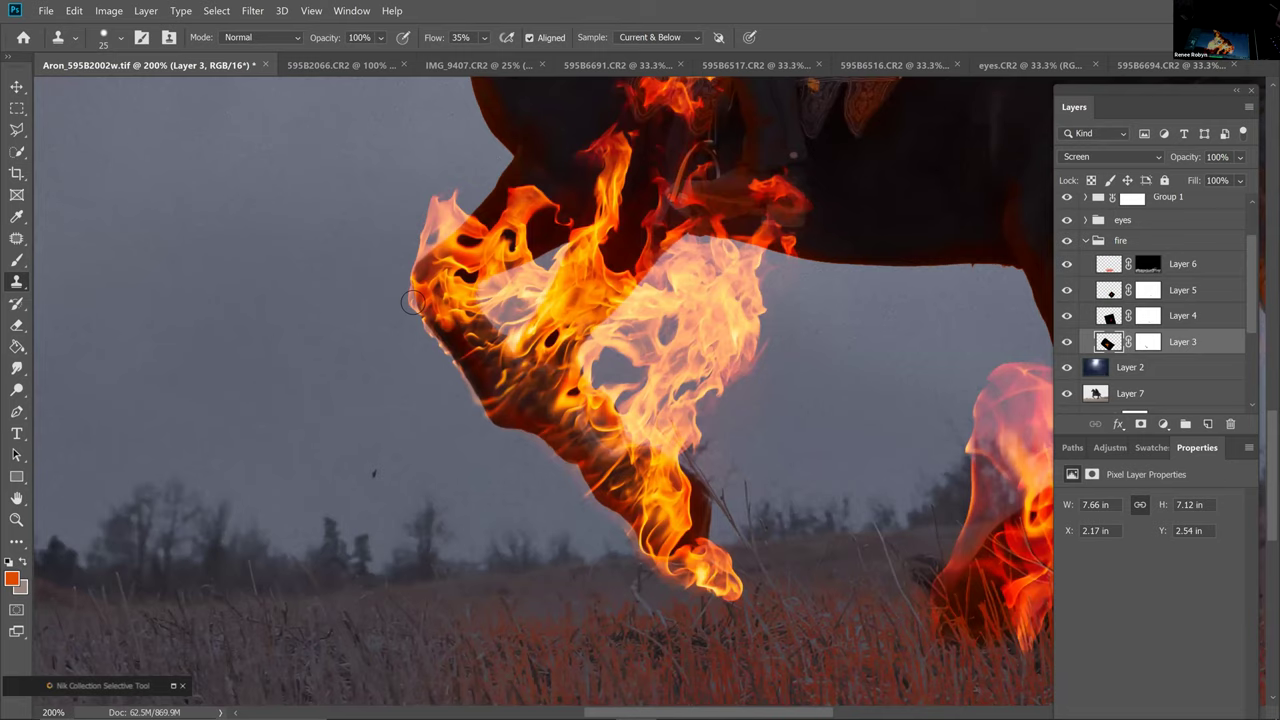
scroll(915, 455, "up", 1)
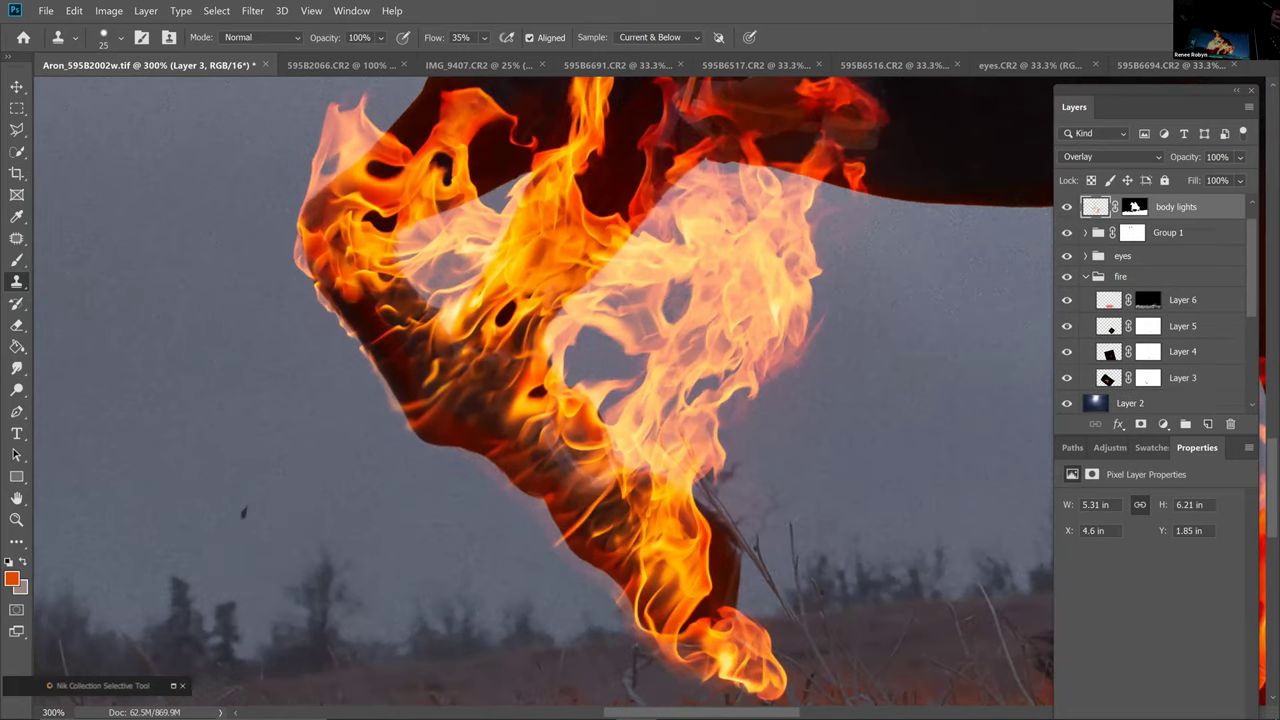
Clone flames over the dark patch at the raised front knee on Layer 3 with 10% flow and brush size 35
left_click(484, 38)
left_click(487, 57)
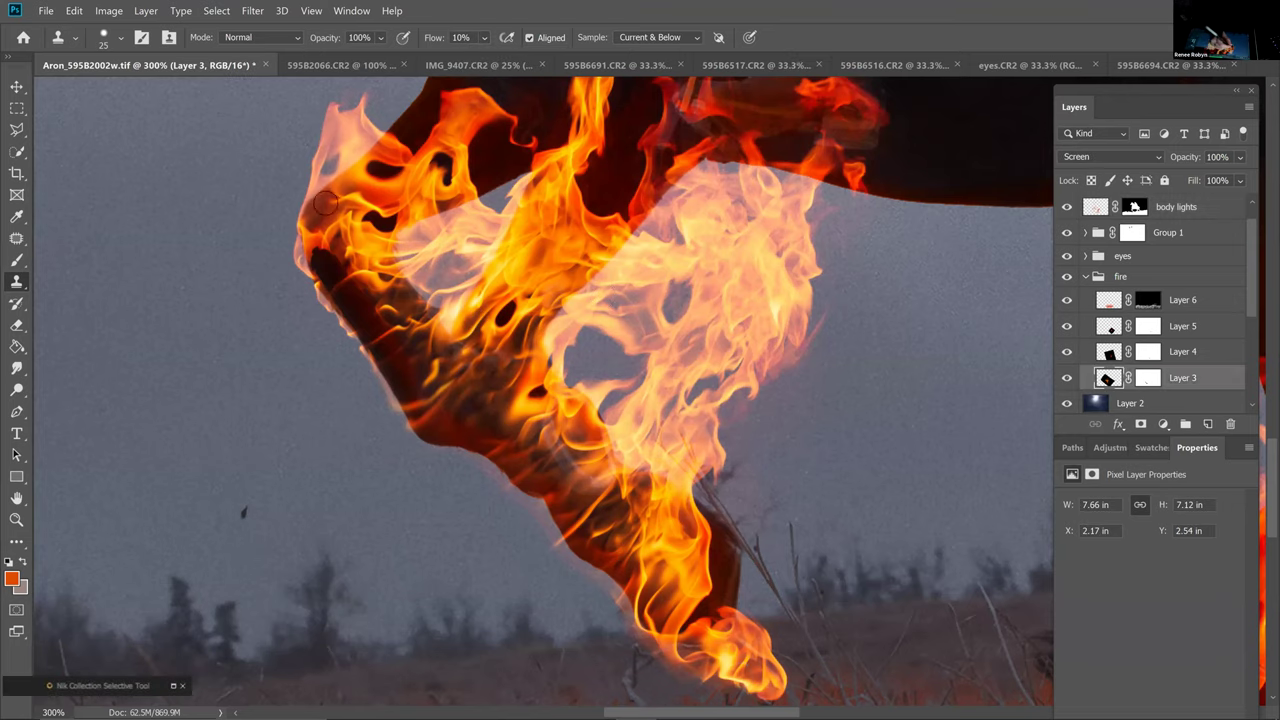
key("alt")
left_click(335, 217, "alt")
key("bracketright")
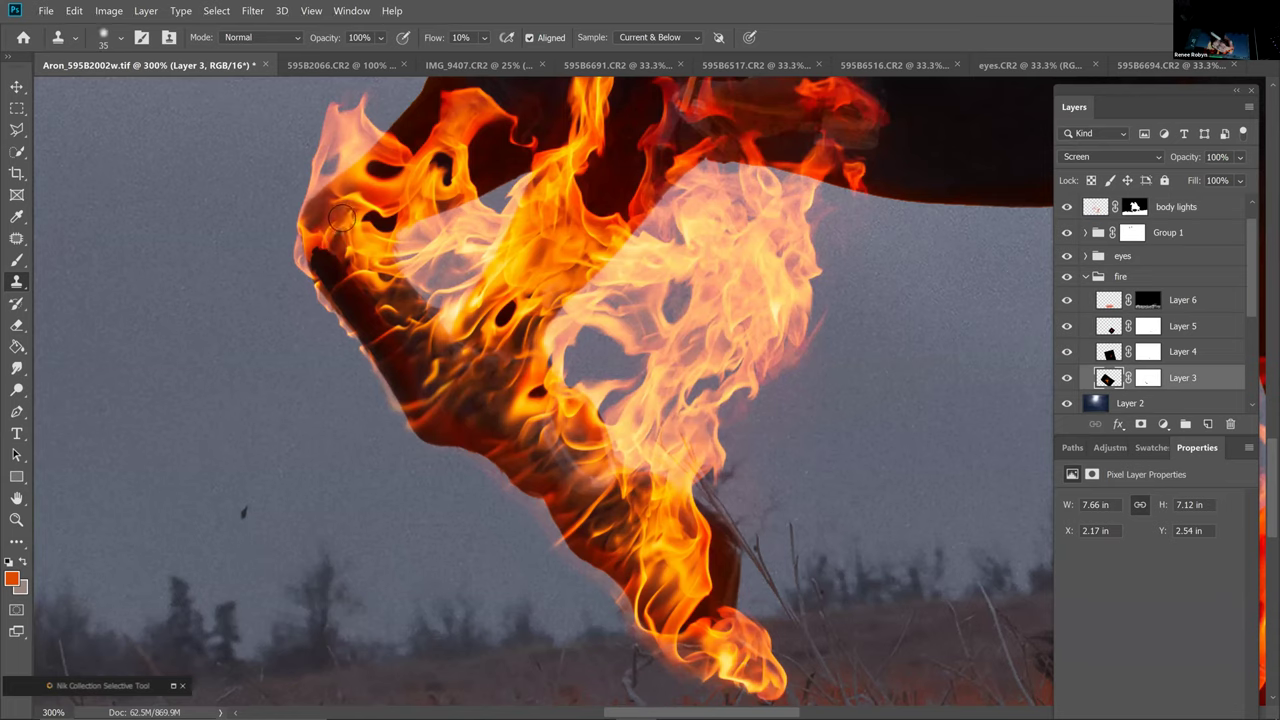
key("alt")
left_click(338, 216, "alt")
mouse_move(323, 251)
left_mouse_down()
mouse_move(364, 278)
mouse_move(350, 240)
mouse_move(368, 292)
mouse_move(322, 273)
mouse_move(380, 311)
left_mouse_up()
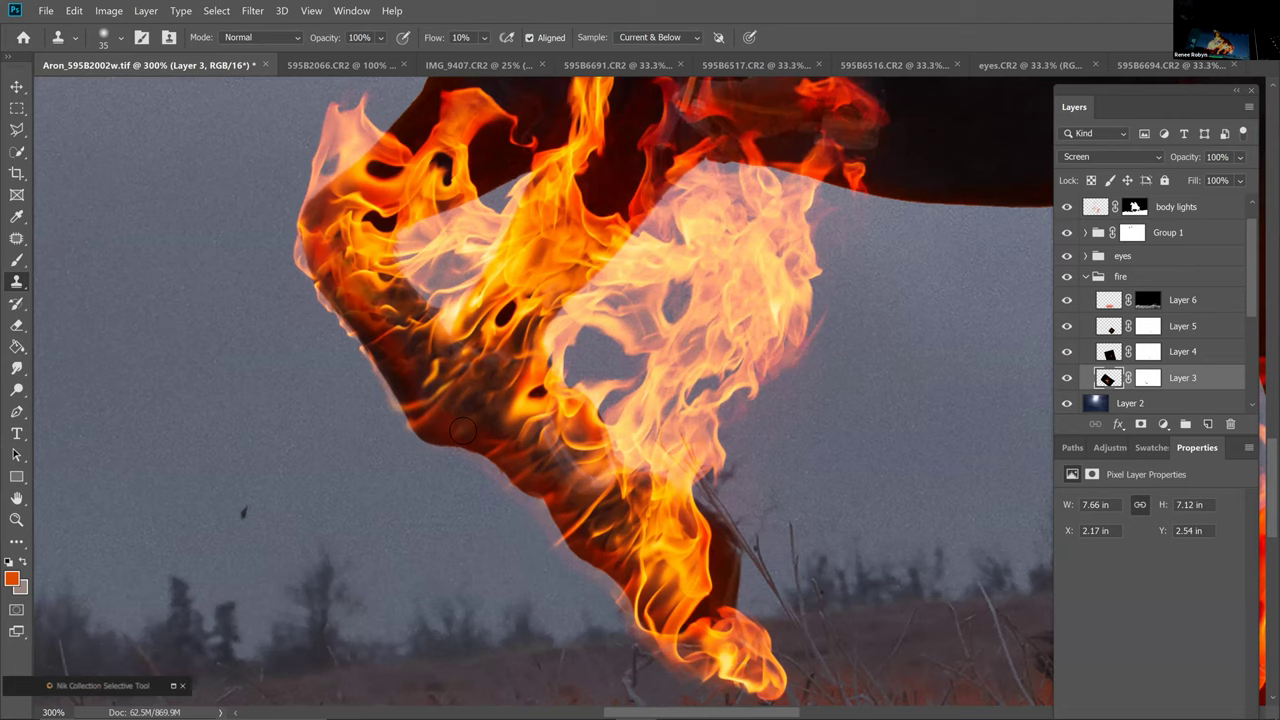
left_click_drag(356, 288, 380, 314)
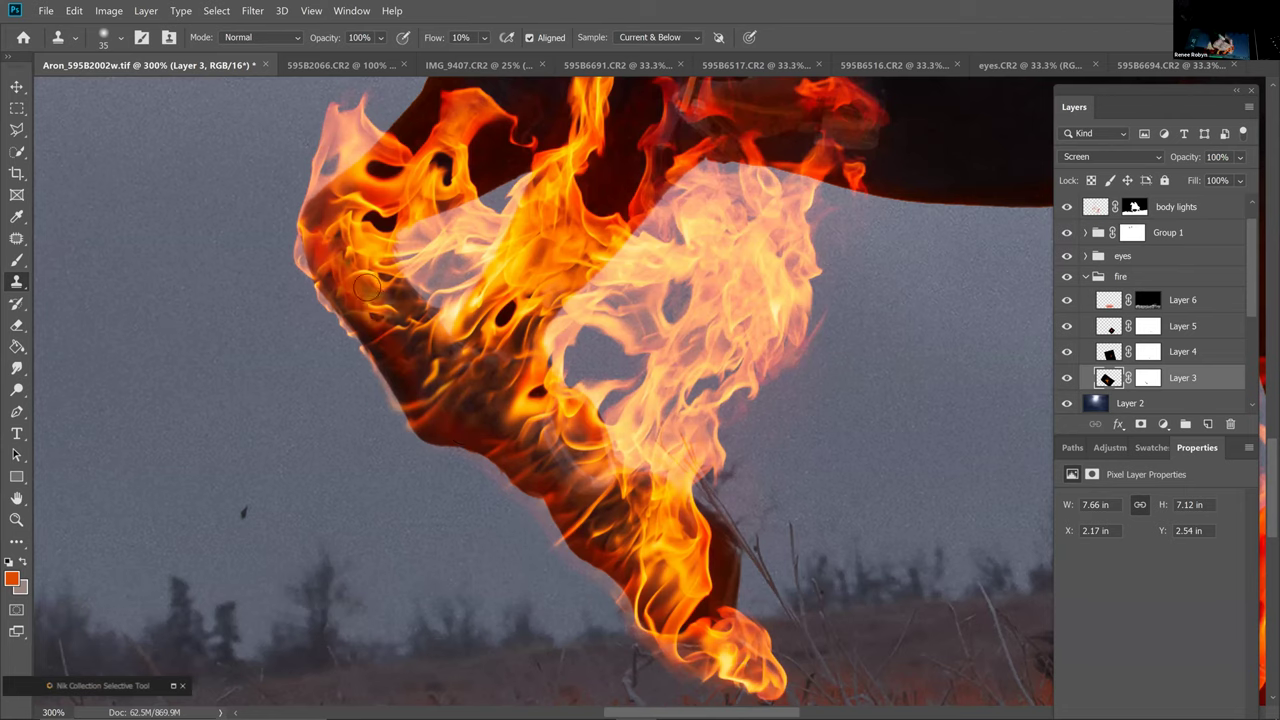
mouse_move(347, 220)
left_mouse_down()
mouse_move(340, 250)
mouse_move(382, 240)
left_mouse_up()
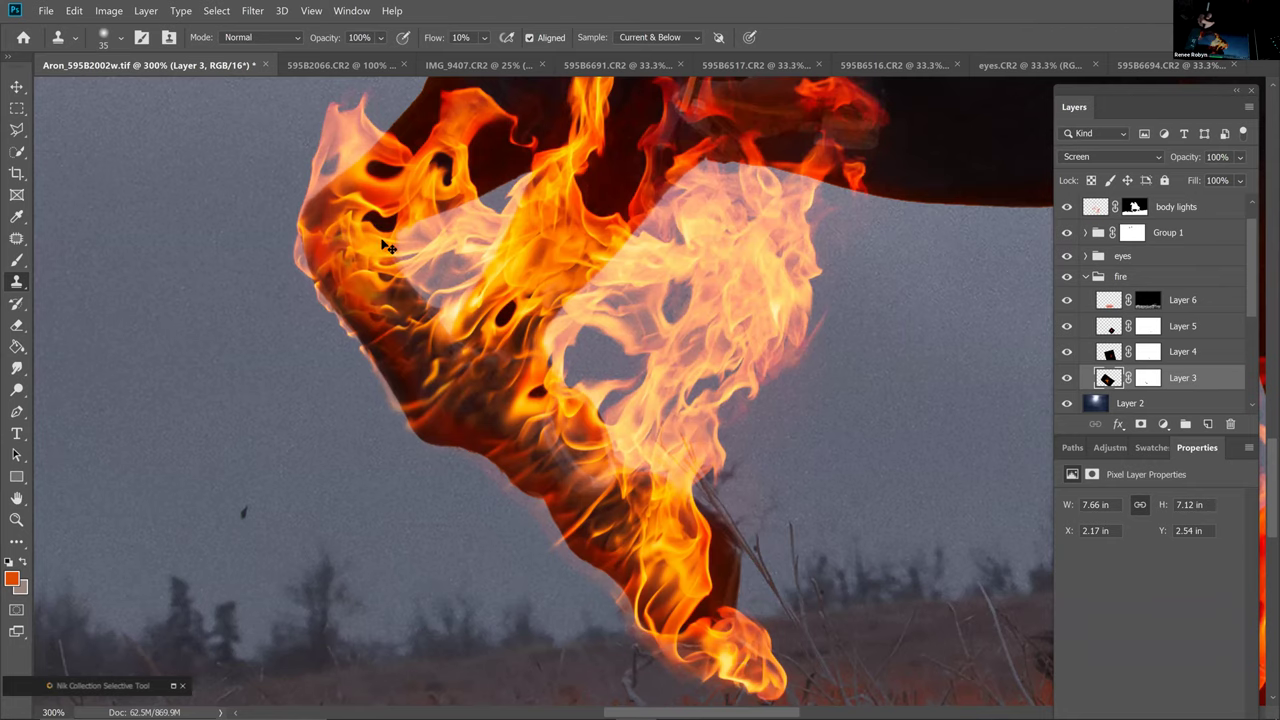
key("ctrl+minus")
key("ctrl+minus")
key("ctrl+minus")
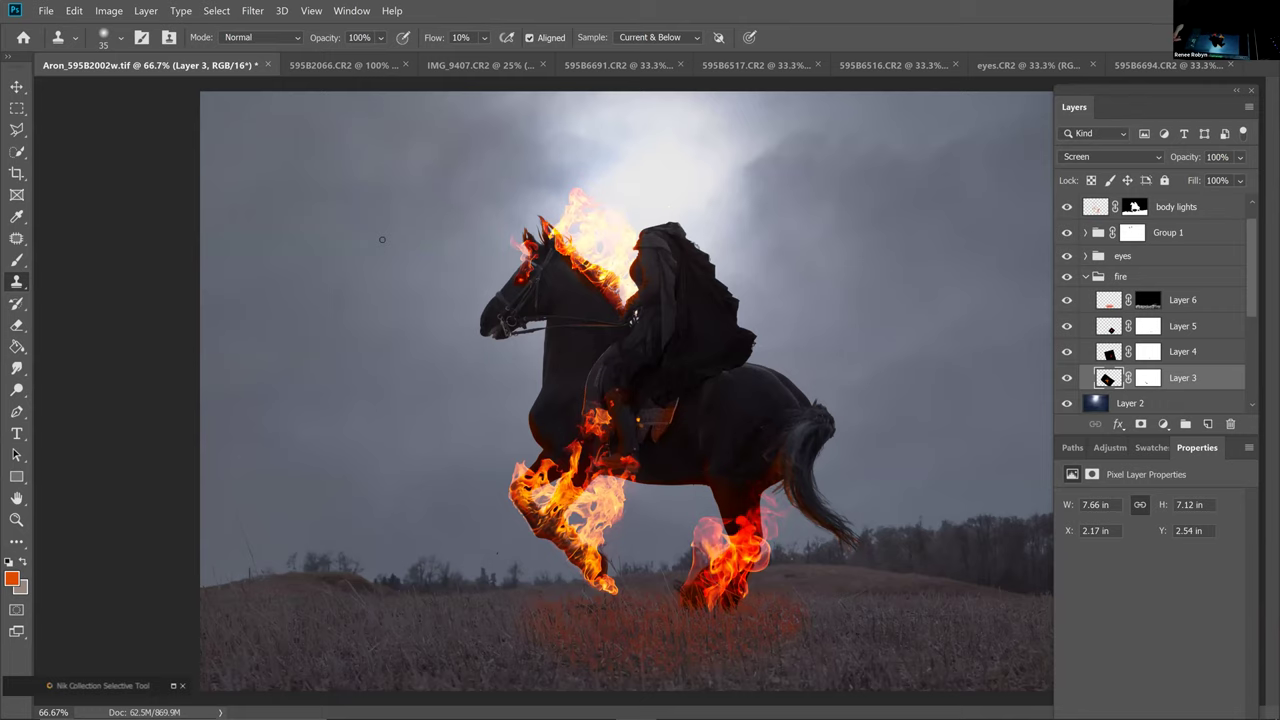
Hide the mane fire: Layer 12 and the three Layer 11 flame layers inside Group 1
key("ctrl+1")
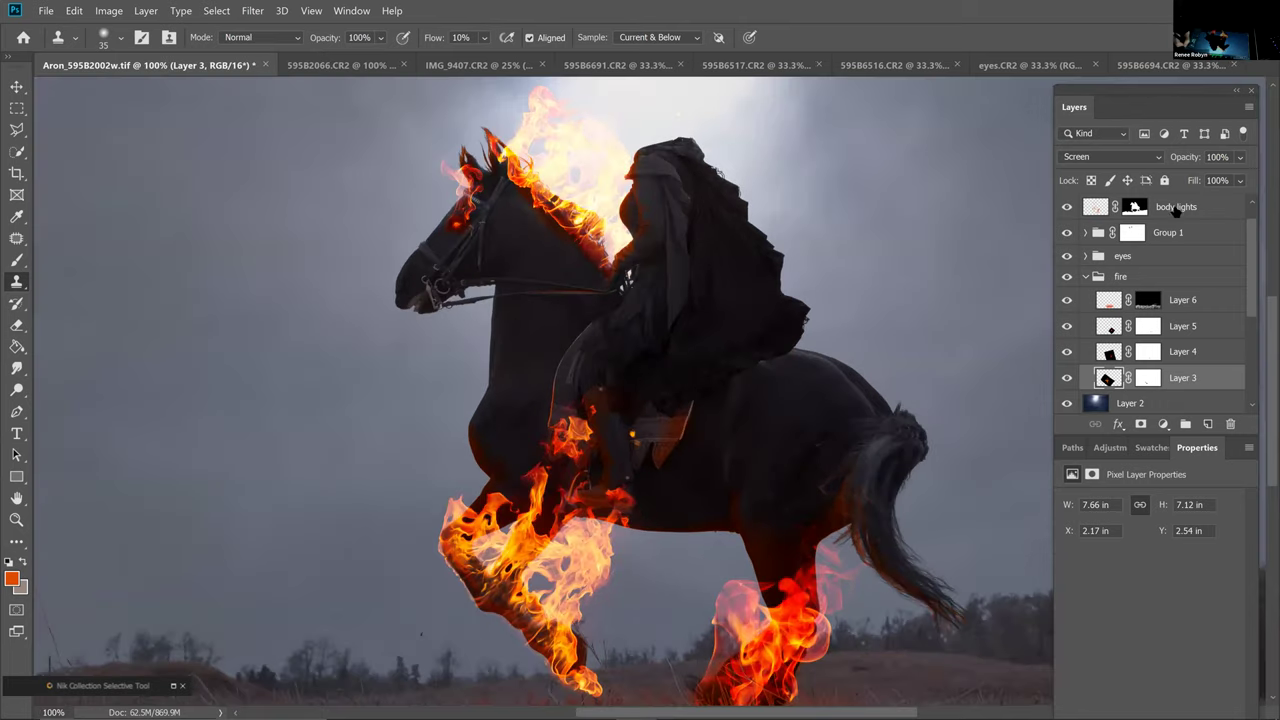
left_click(1244, 212)
scroll(1248, 216, "up", 1)
left_click(1220, 204)
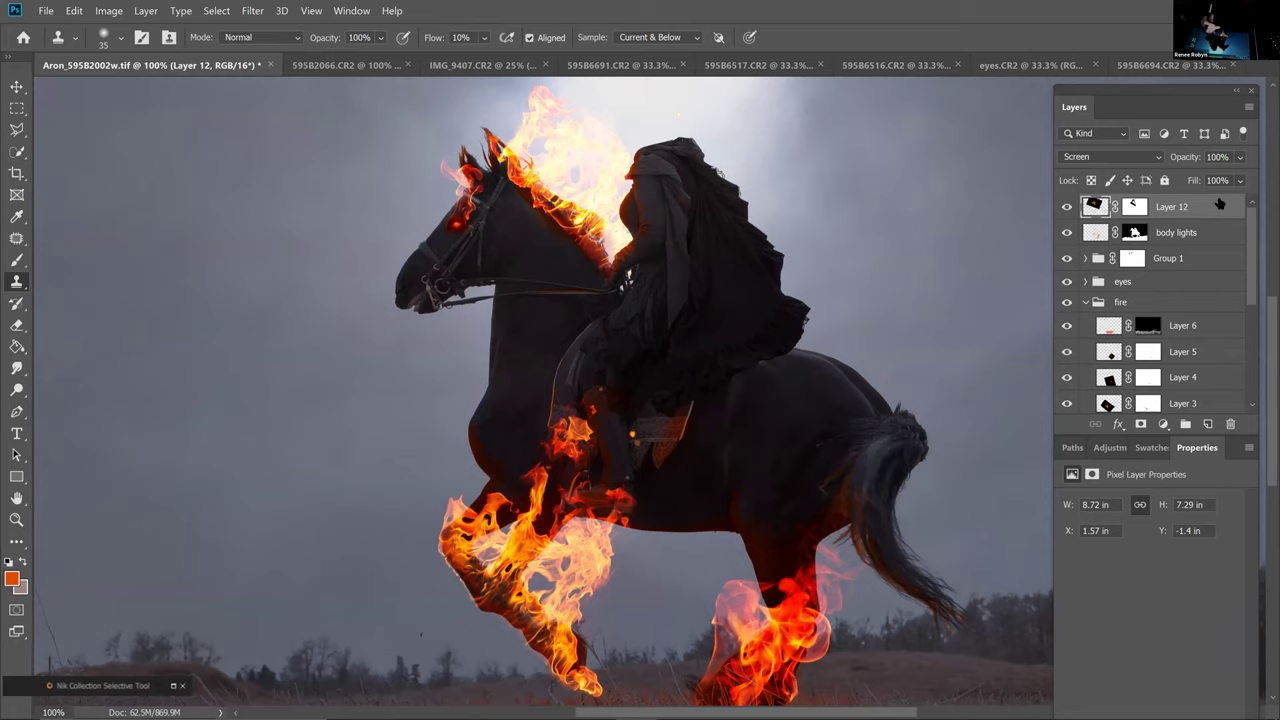
key("ctrl+minus")
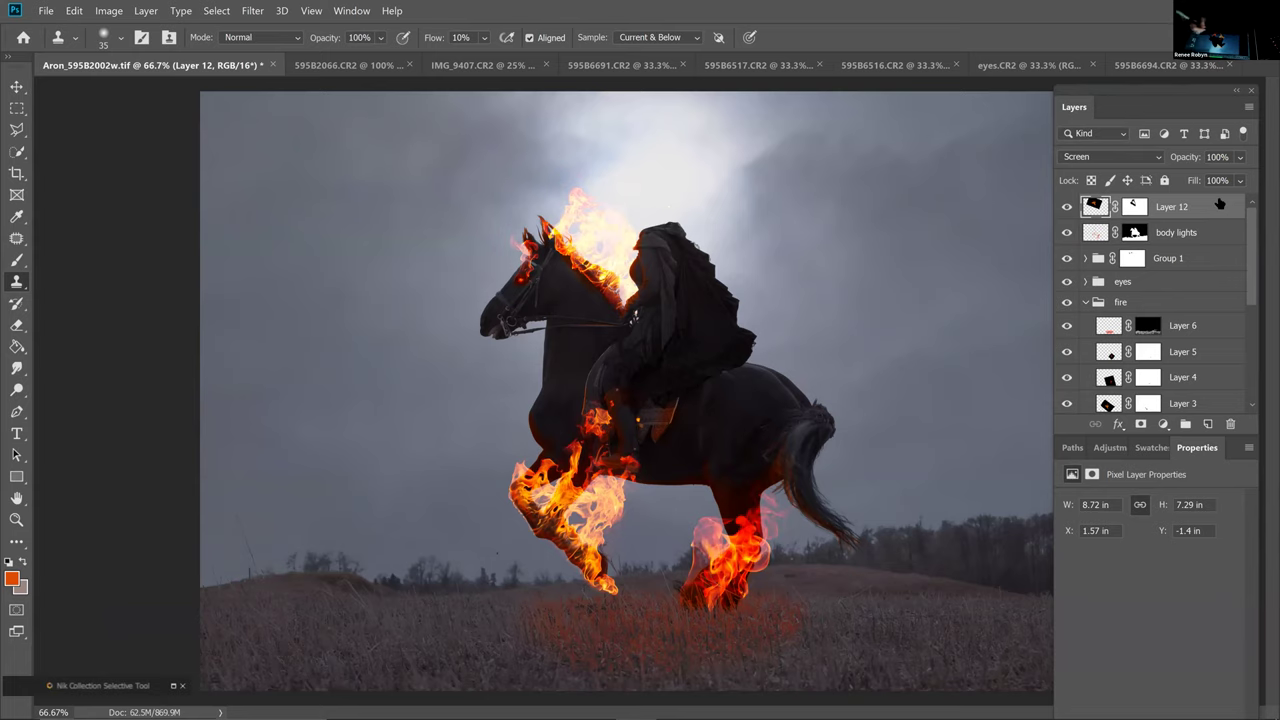
key("ctrl+plus")
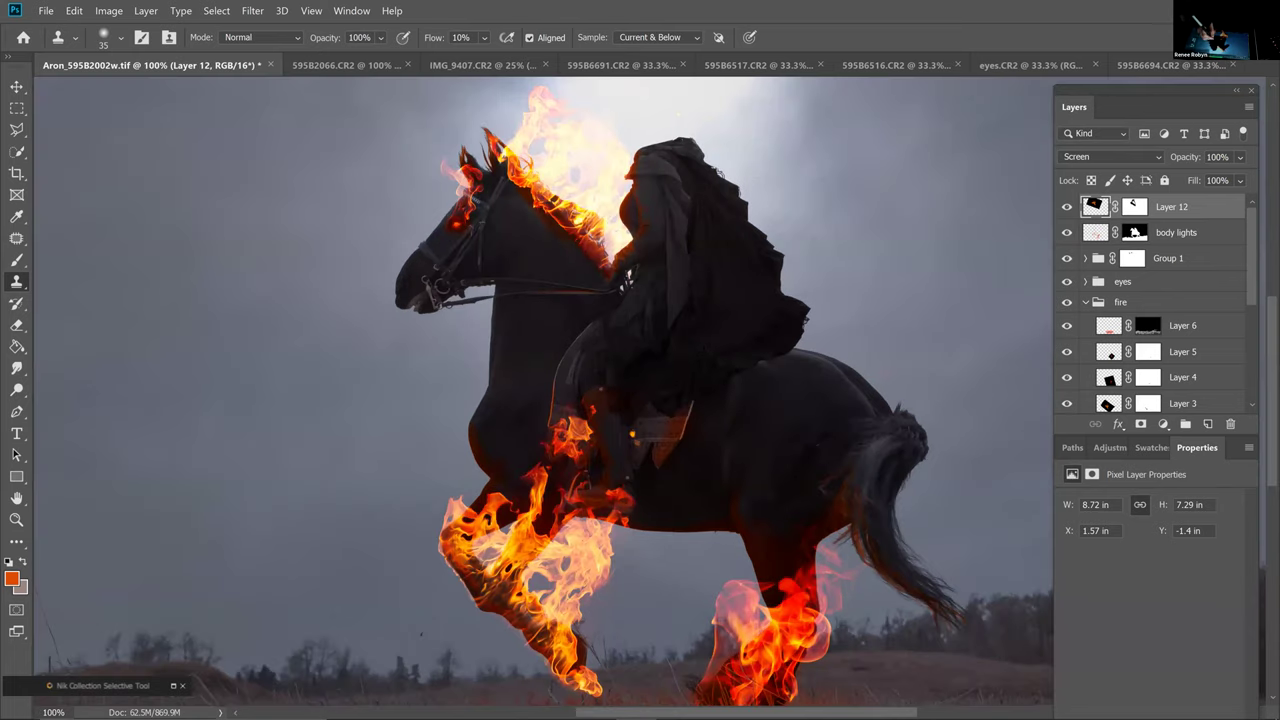
left_click_drag(645, 384, 593, 395)
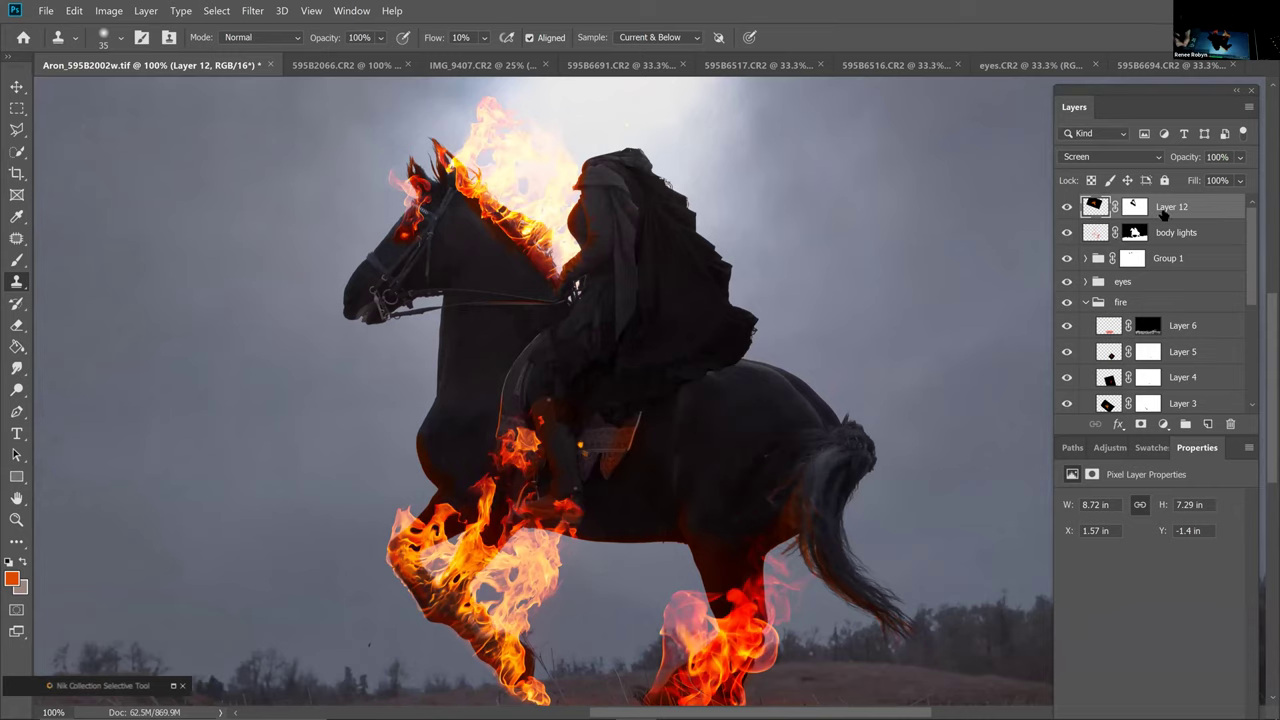
left_click(1067, 206)
left_click(1068, 206)
left_click(1066, 206)
left_click(1085, 258)
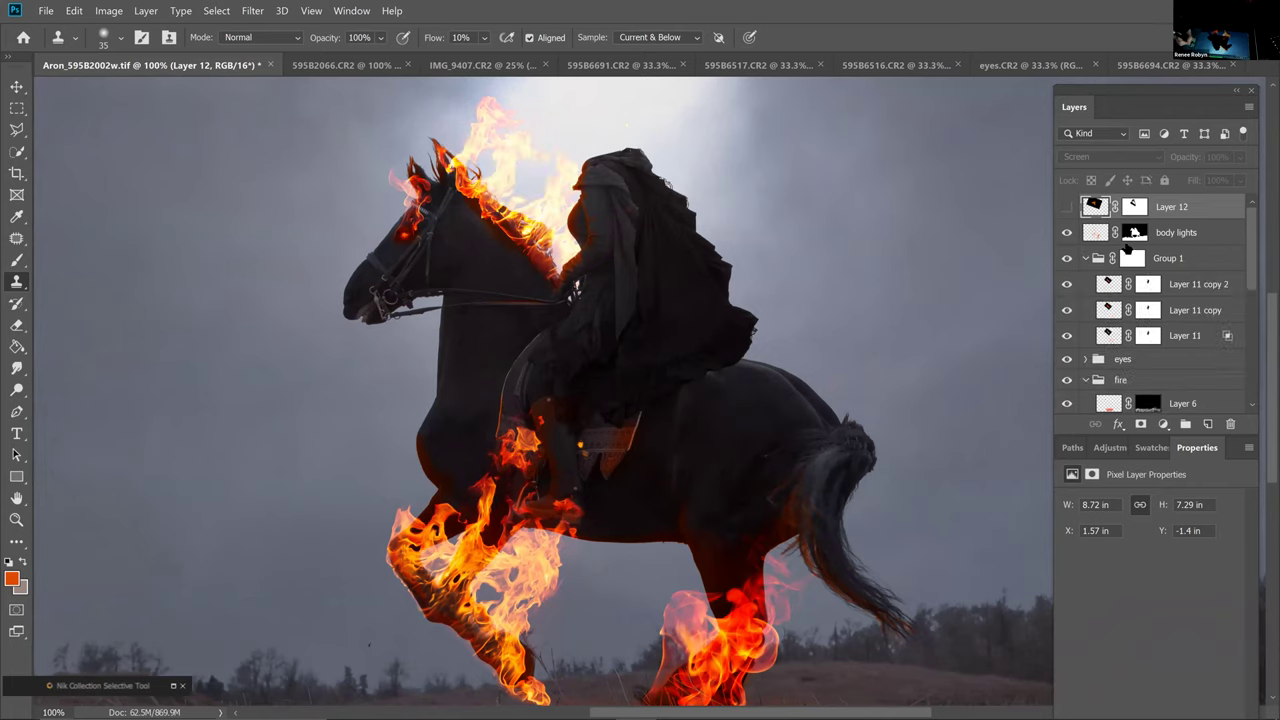
left_click(1067, 284)
left_click(1067, 310)
left_click(1068, 335)
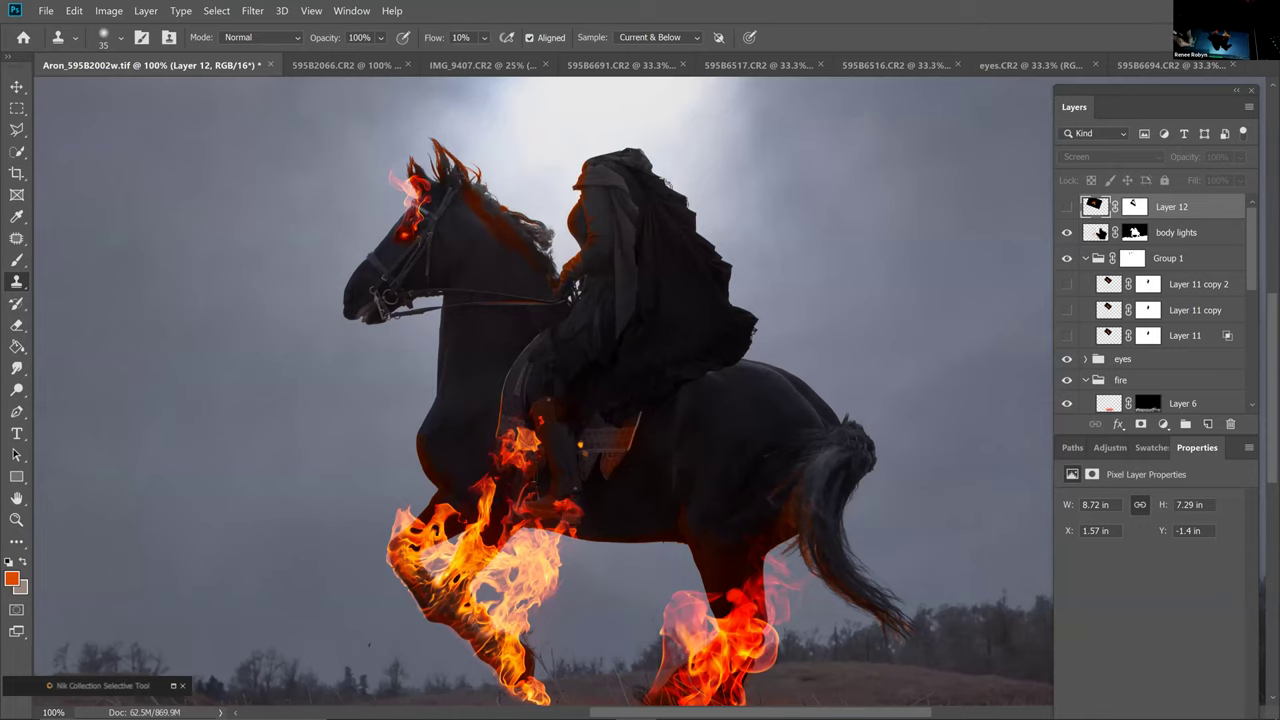
Erase the orange light from the horse's mane and the rider's hood and upper body on the body lights layer with the Eraser
left_click(1100, 235)
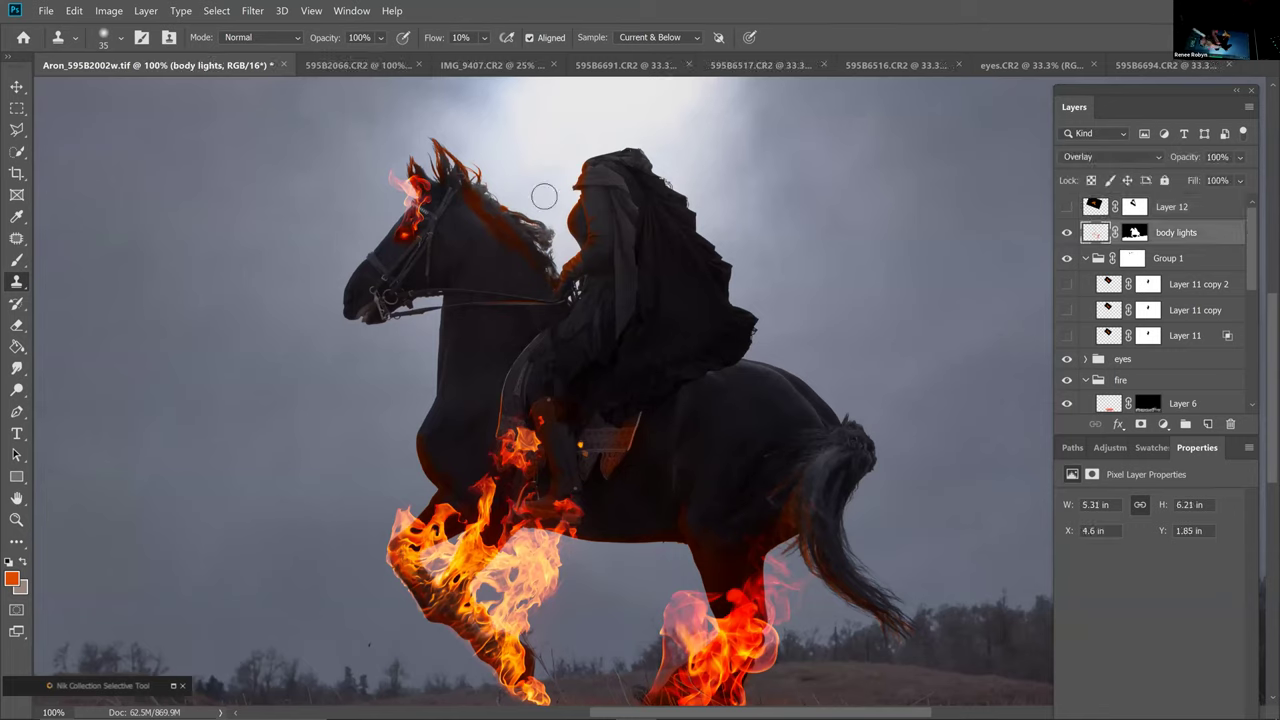
key("e")
mouse_move(463, 151)
left_mouse_down()
mouse_move(434, 145)
mouse_move(515, 212)
mouse_move(542, 214)
mouse_move(578, 179)
mouse_move(571, 148)
left_mouse_up()
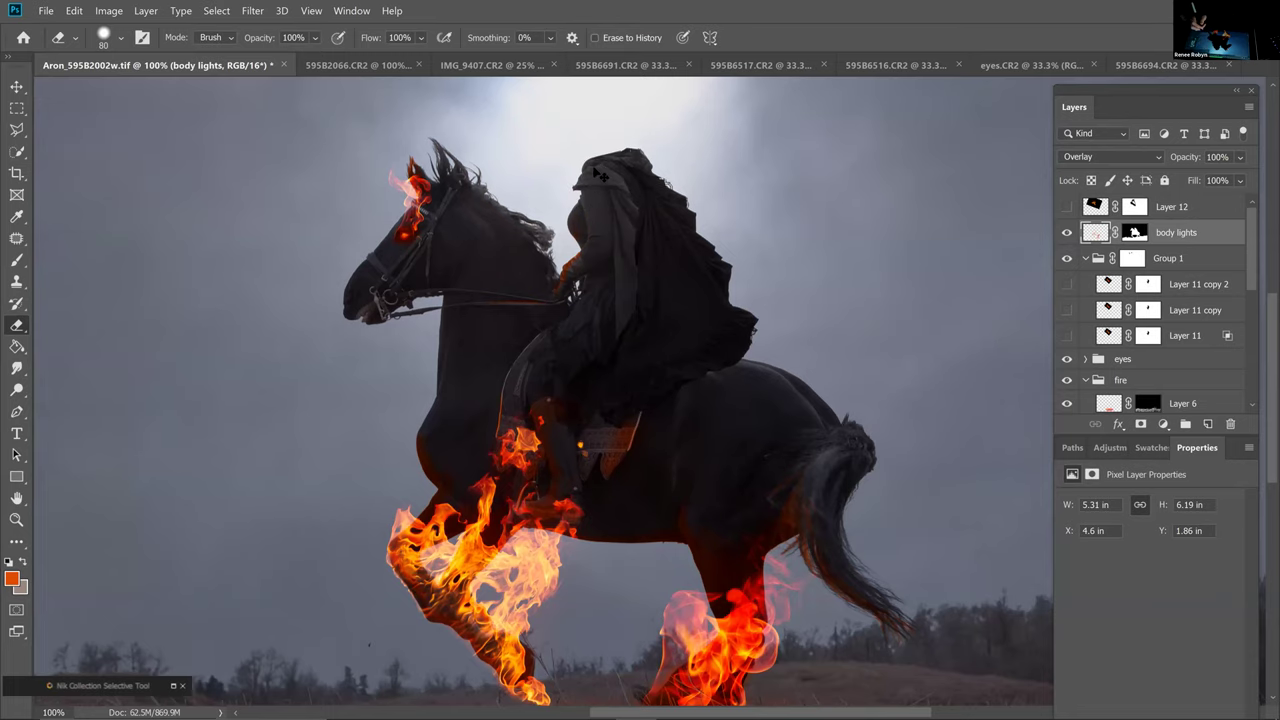
key("ctrl+minus")
key("ctrl+minus")
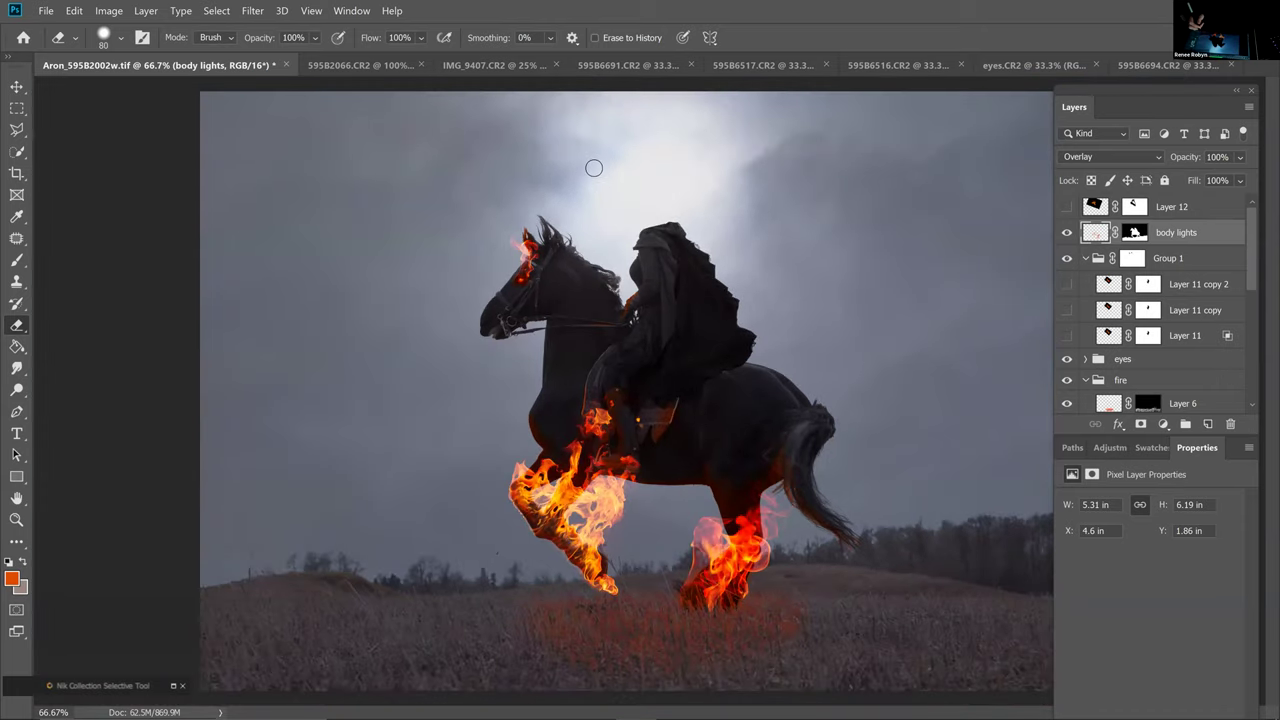
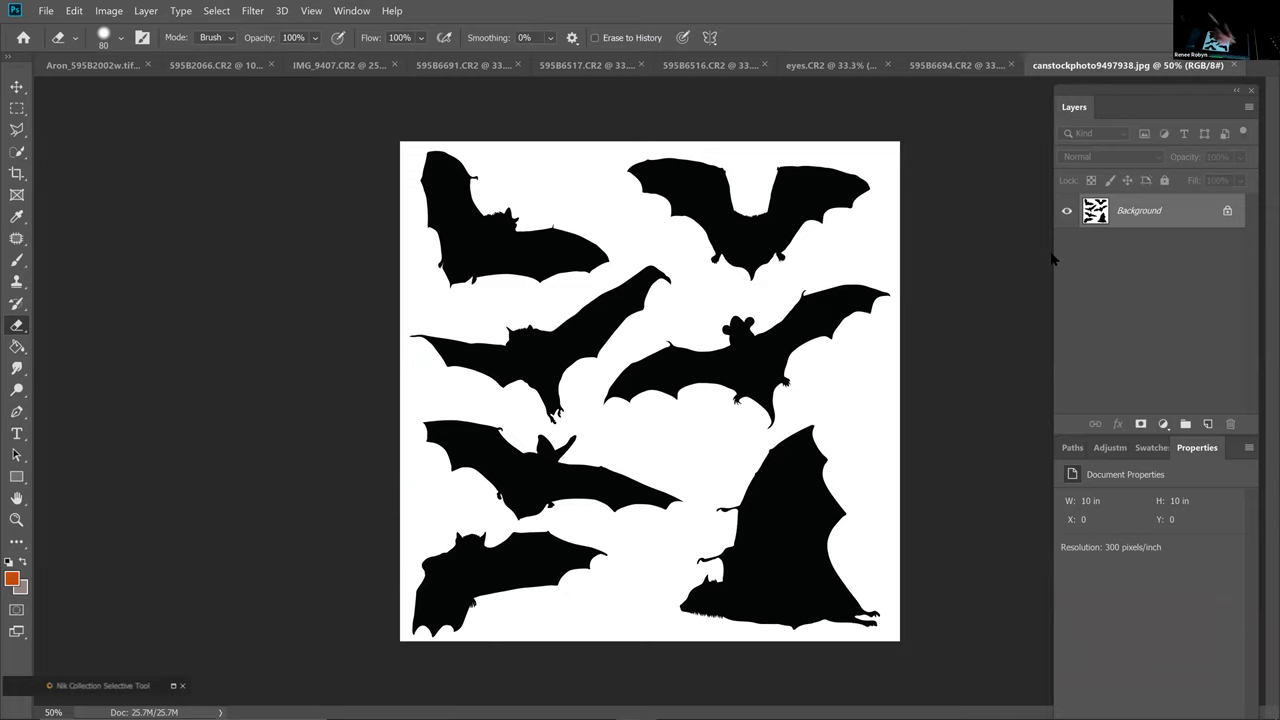
Select the upper-left bat in canstockphoto9497938.jpg with the Polygonal Lasso and paste it into Aron_595B2002w.tif
left_click(16, 129)
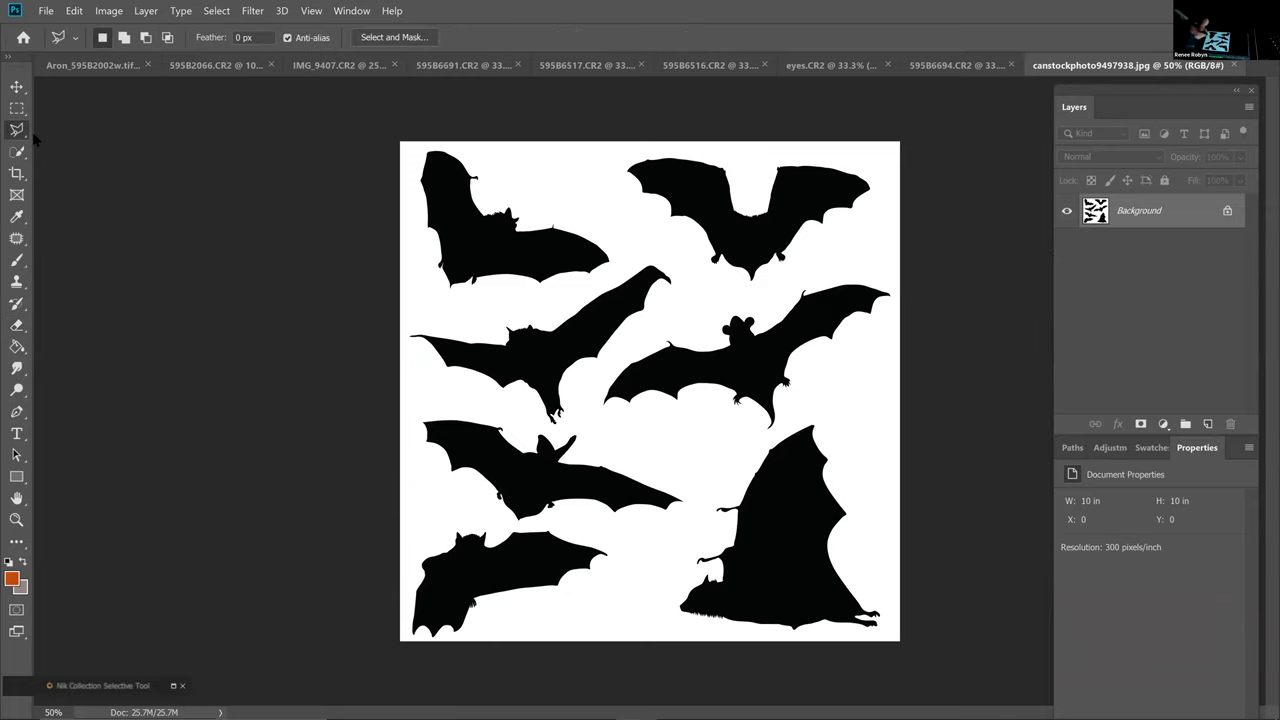
mouse_move(406, 147)
left_mouse_down()
mouse_move(423, 290)
mouse_move(443, 323)
mouse_move(572, 299)
mouse_move(628, 258)
mouse_move(625, 235)
mouse_move(569, 185)
mouse_move(479, 137)
mouse_move(466, 150)
mouse_move(410, 151)
left_mouse_up()
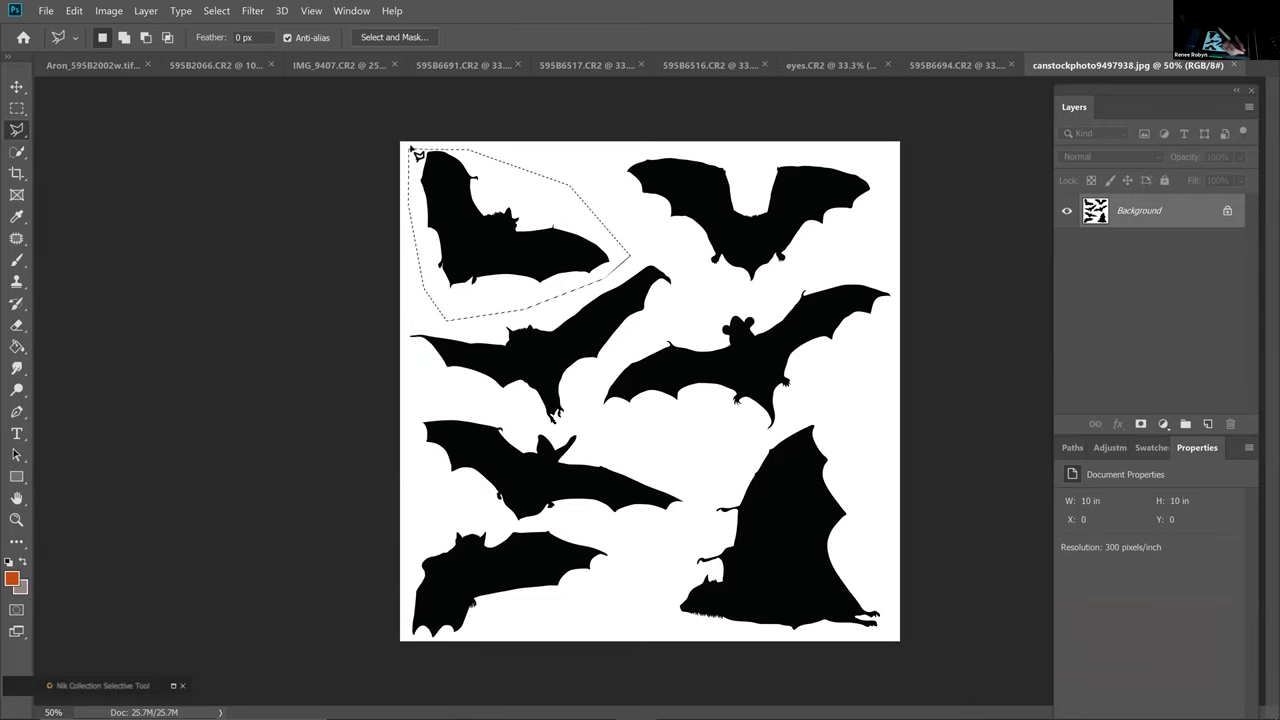
key("ctrl+Tab")
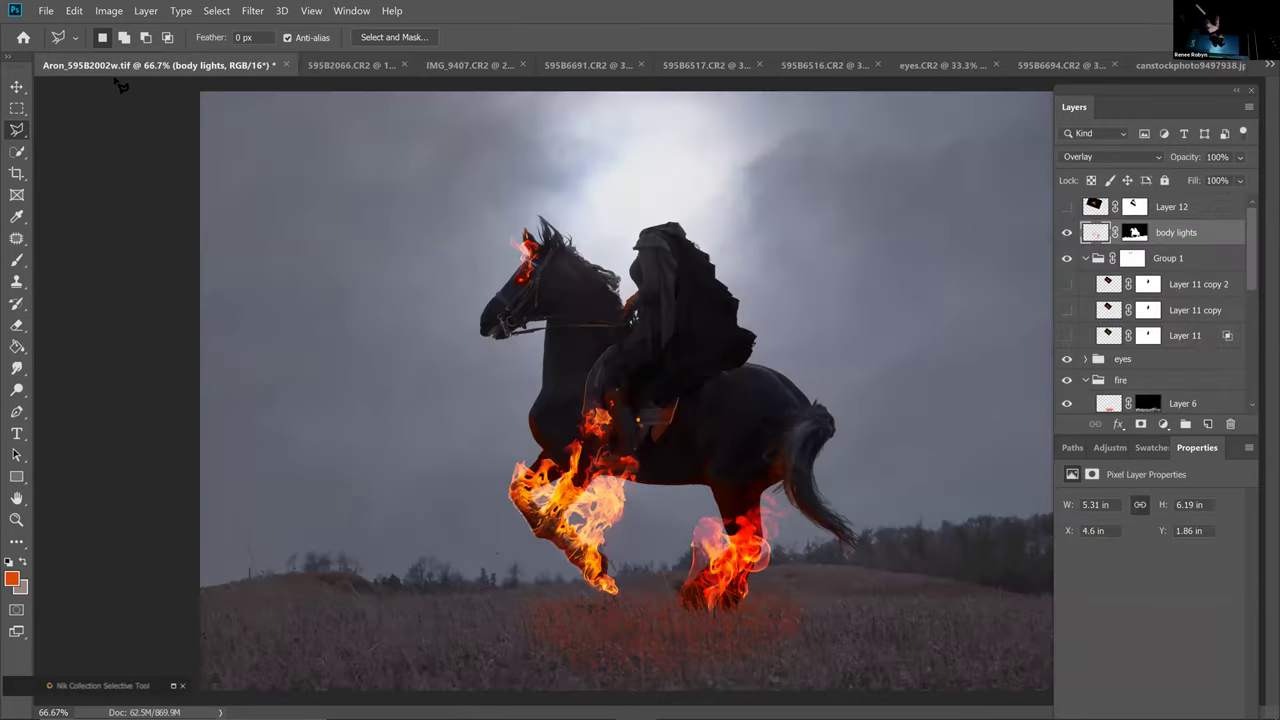
key("ctrl+v")
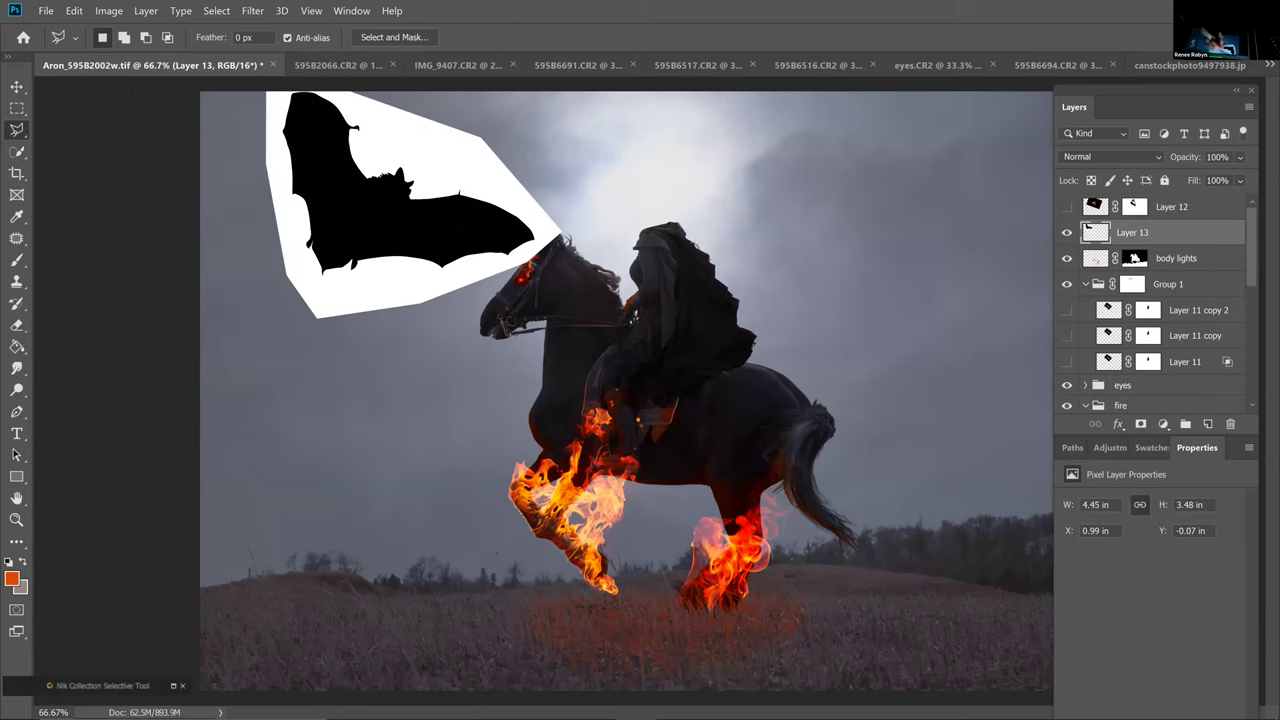
Delete Layer 12 and set the pasted bat's layer to Multiply blending
left_click(1180, 205)
key("Delete")
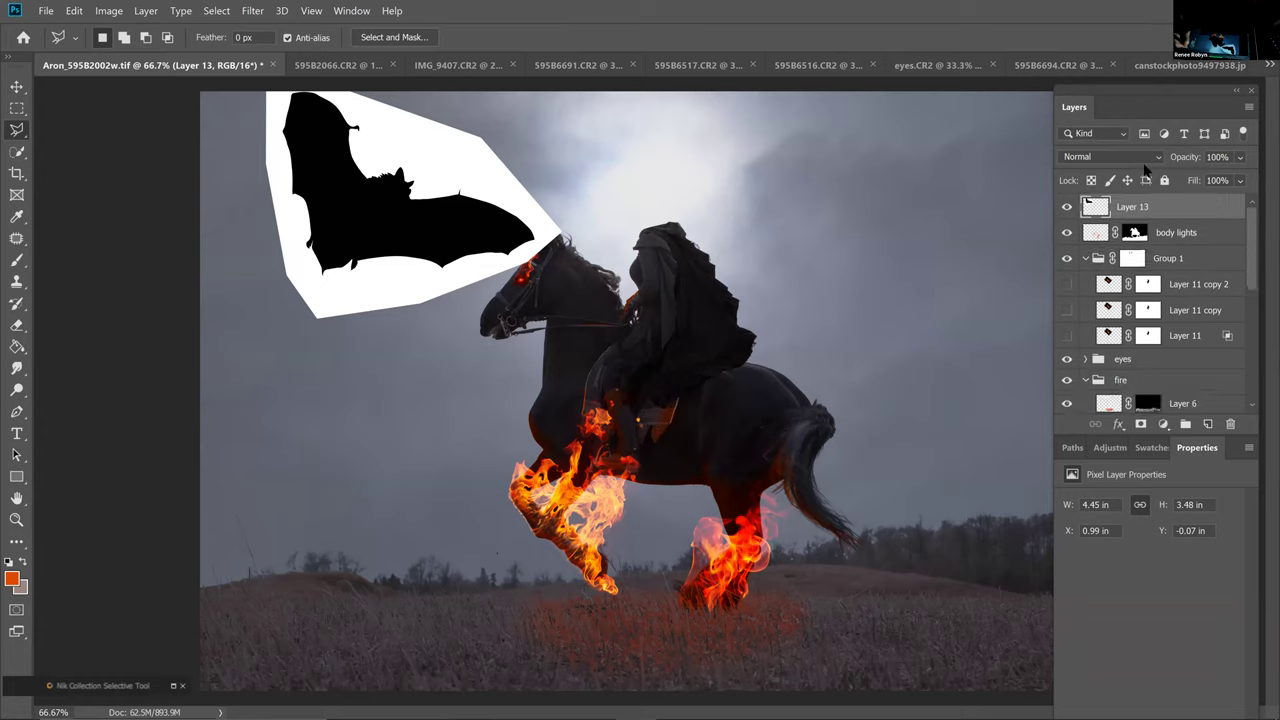
left_click(1144, 158)
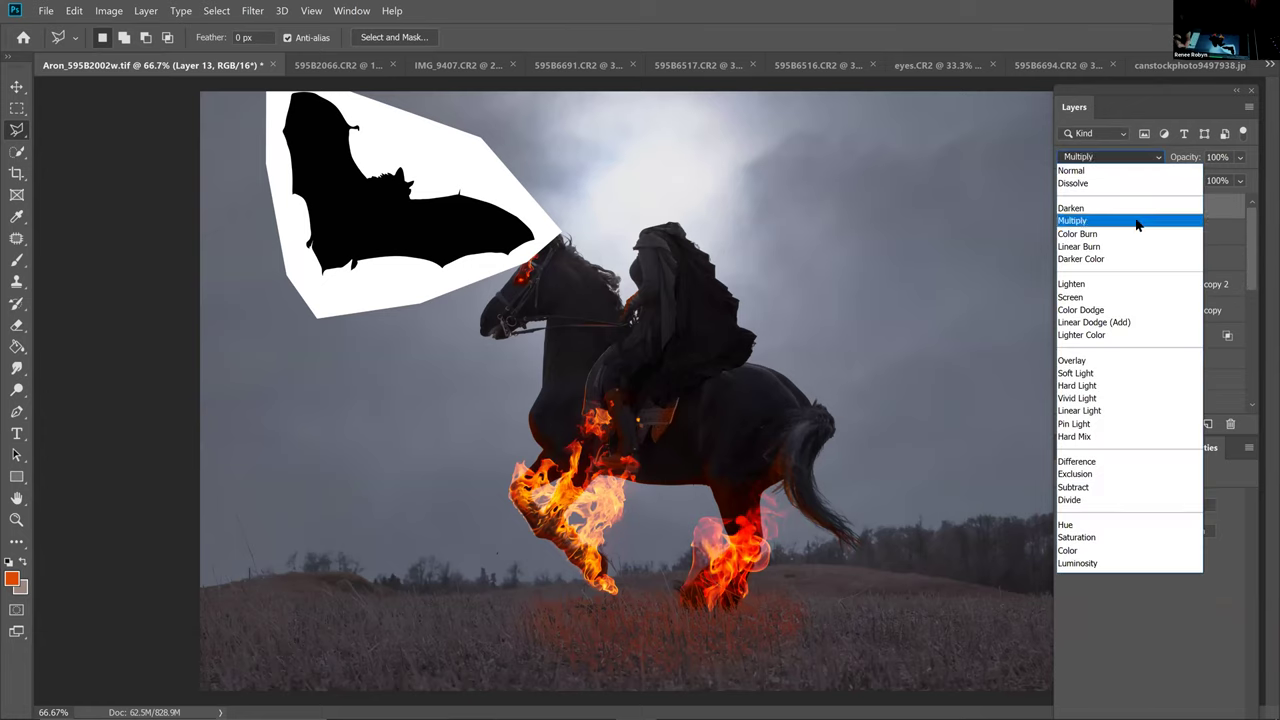
left_click(1141, 222)
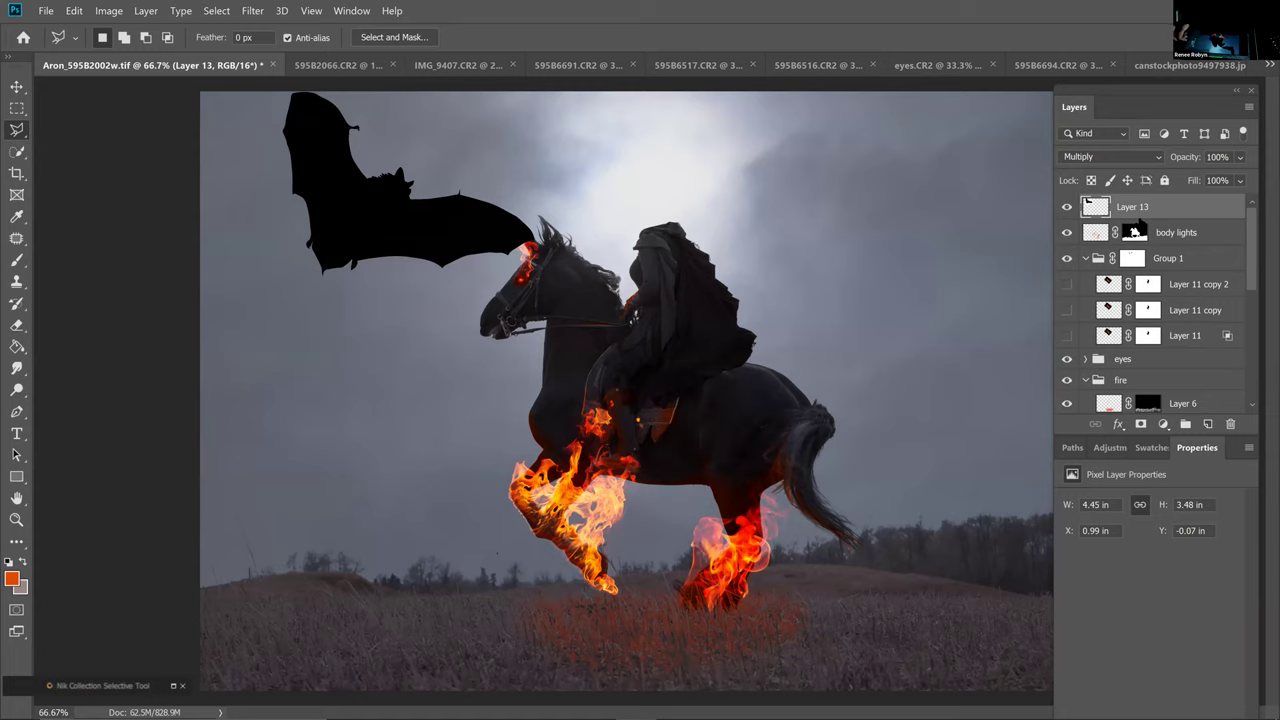
Scale the first bat's layer down to about 2.47 × 1.94 in and place it in the sky in front of the horse's head
key("ctrl+t")
left_click_drag(561, 318, 430, 215)
left_click_drag(378, 167, 373, 237)
key("Return")
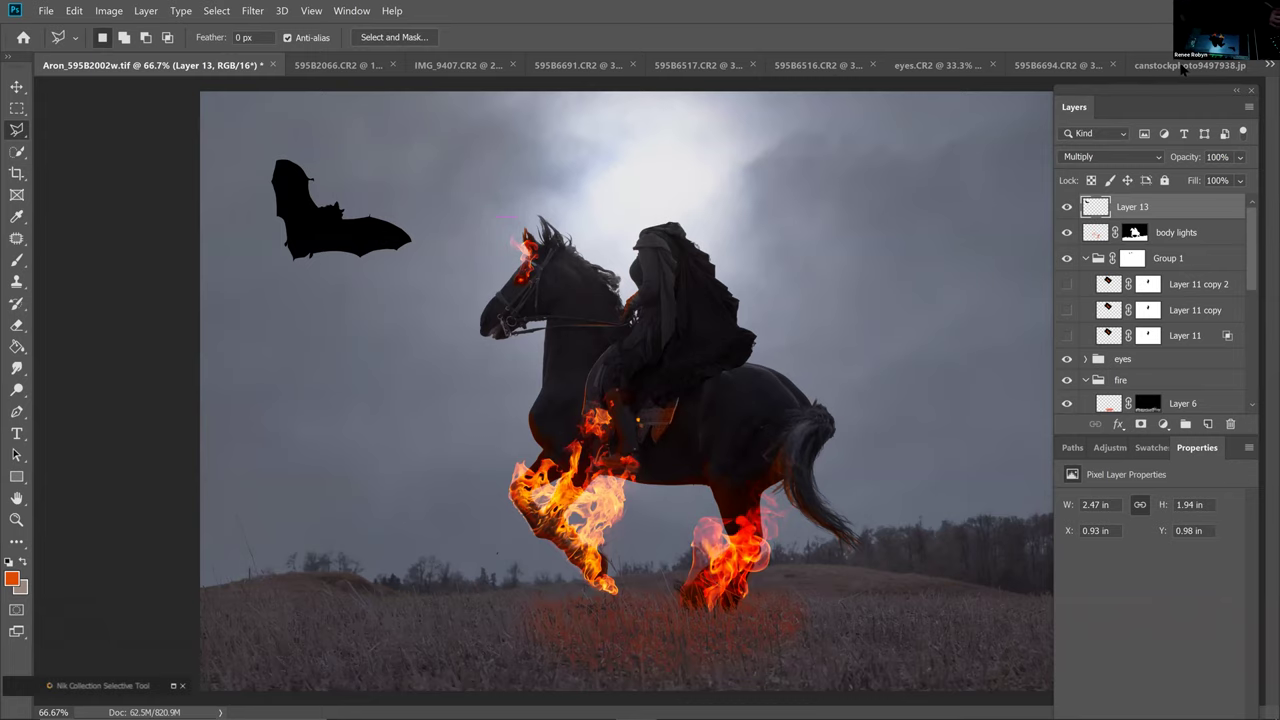
Lasso the upper-right bat with spread wings in canstockphoto9497938.jpg and paste it into Aron_595B2002w.tif
left_click(1183, 65)
left_click(608, 158)
left_click(630, 211)
left_click(684, 267)
left_click(732, 298)
left_click(775, 292)
left_click(808, 262)
left_click(888, 185)
left_click(873, 155)
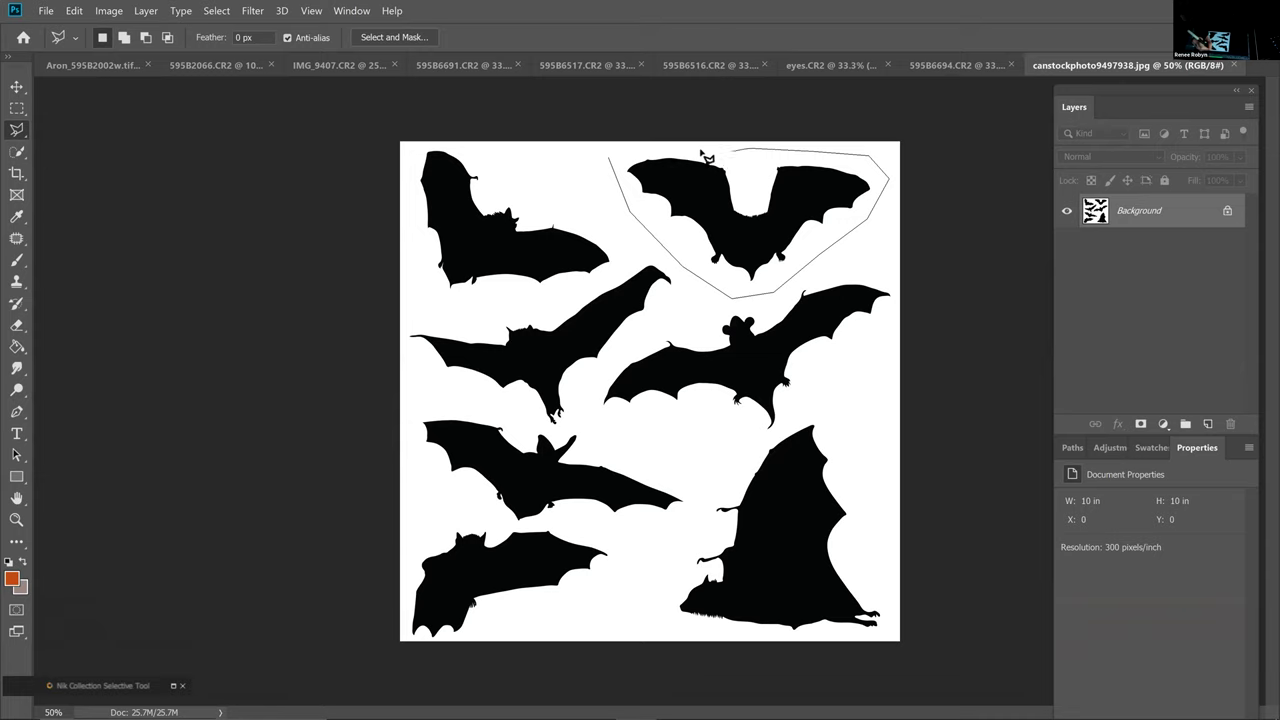
left_click(616, 161)
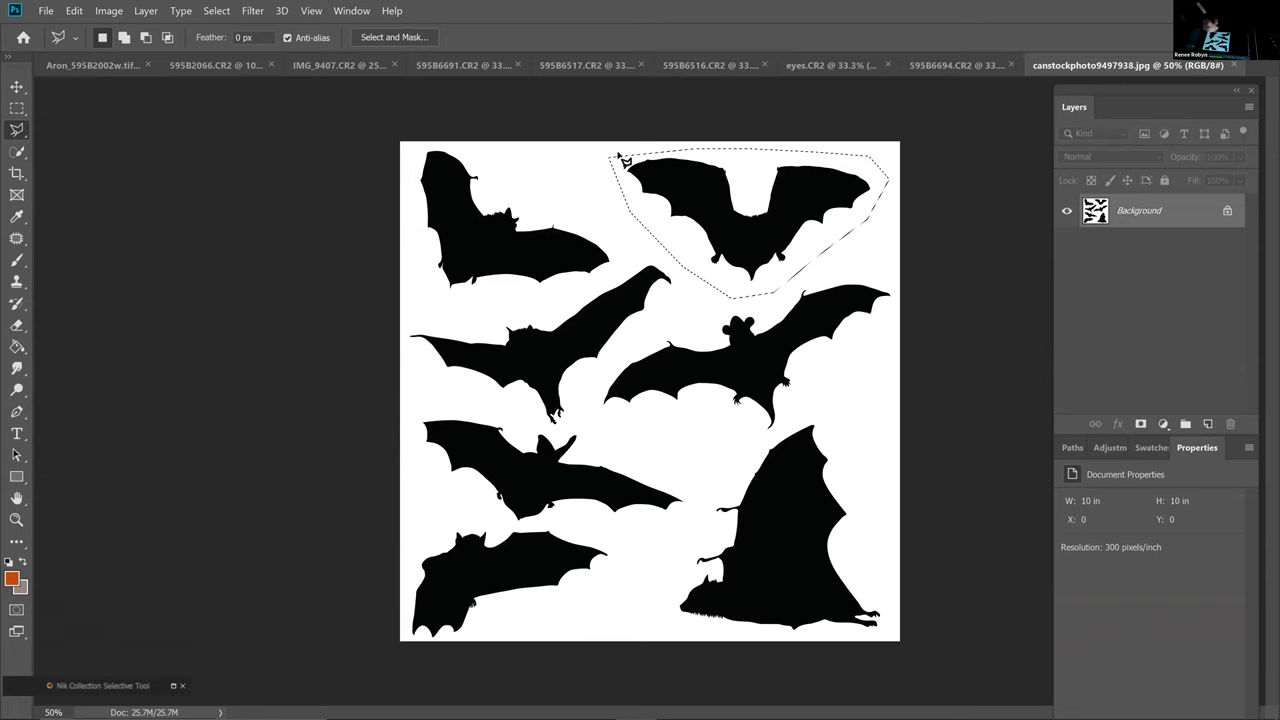
left_click(108, 70)
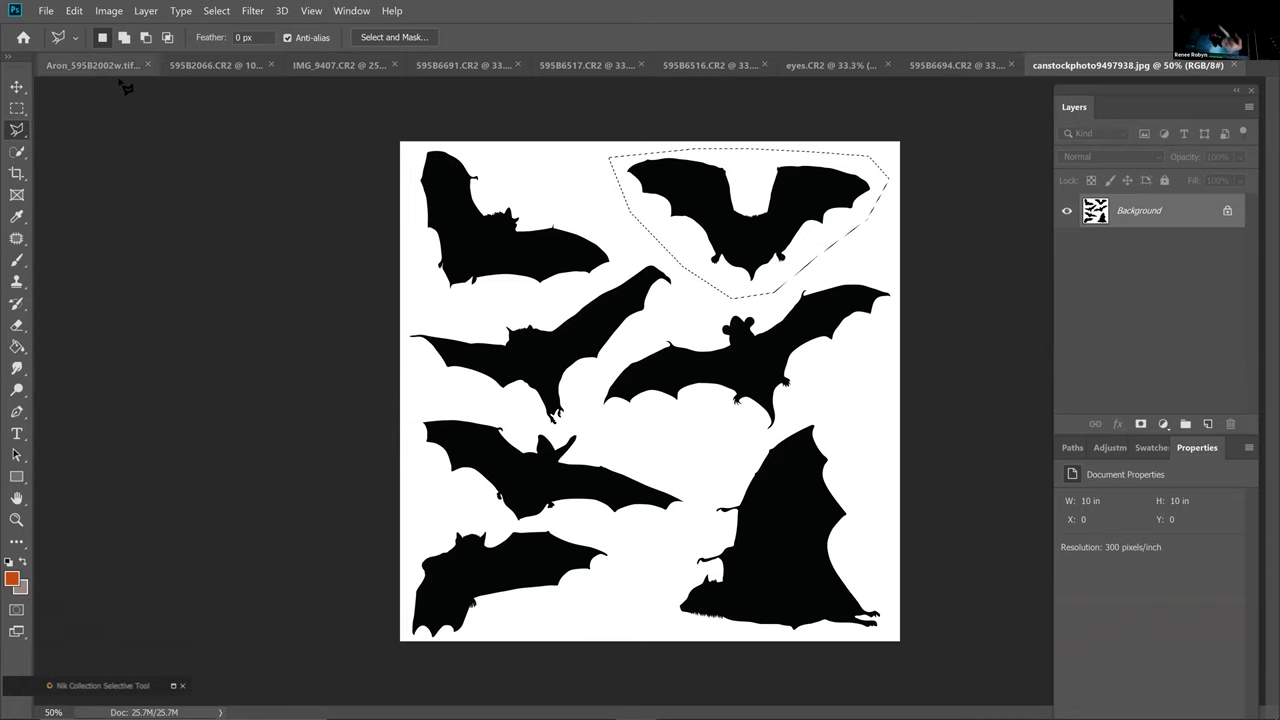
left_click_drag(123, 86, 660, 165)
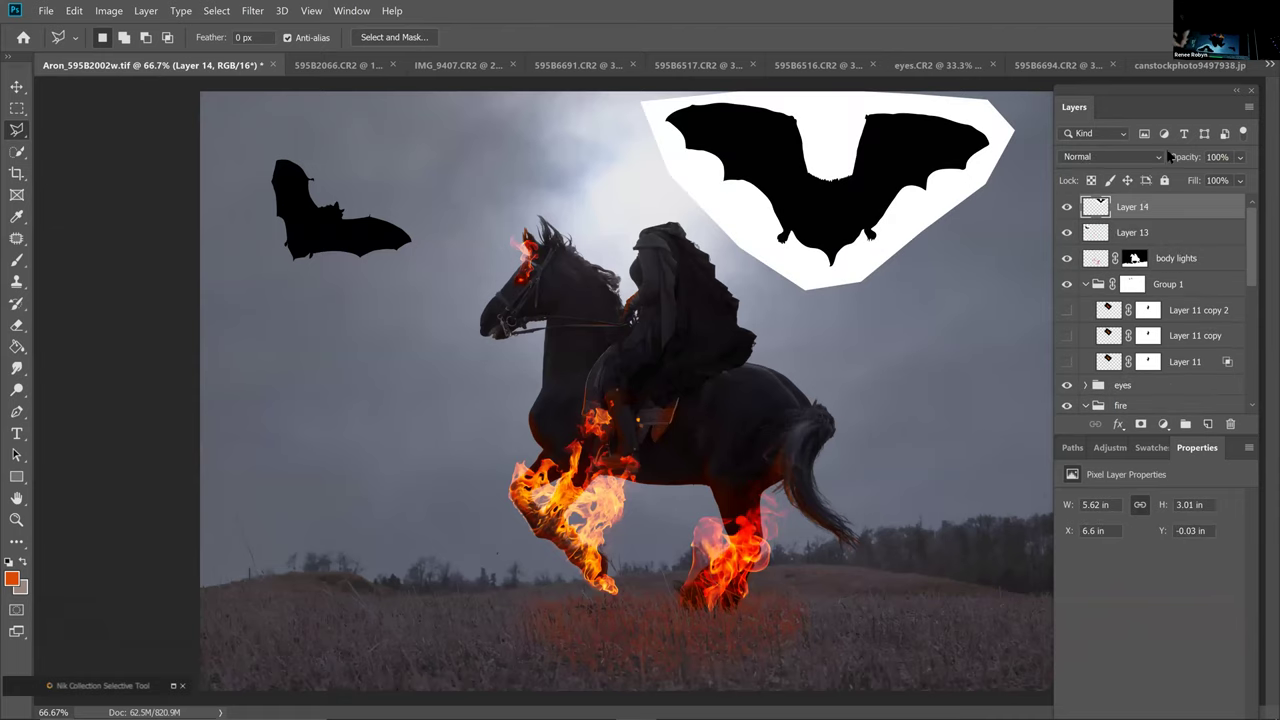
Set the second bat's layer to Multiply and scale it down to about 3.81 × 2.04 in, in the image's upper-right sky
left_click(1140, 157)
scroll(1140, 200, "up", 5)
left_click(1141, 220)
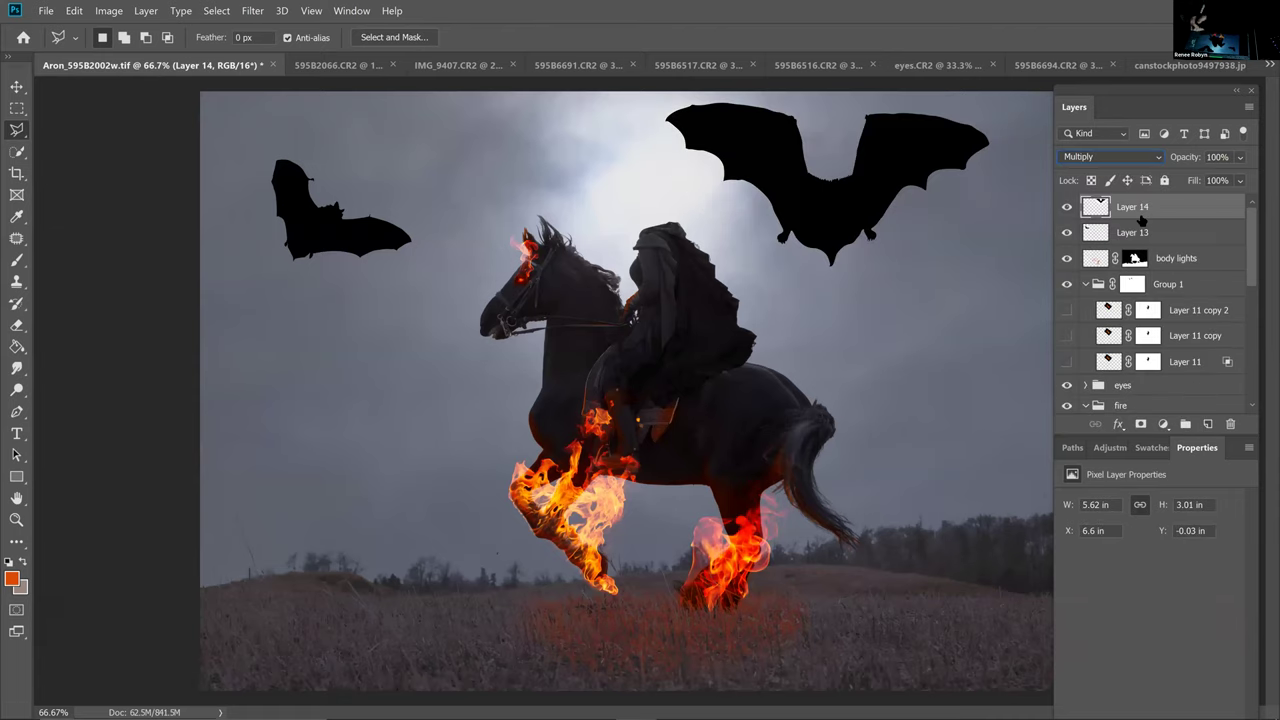
key("ctrl+t")
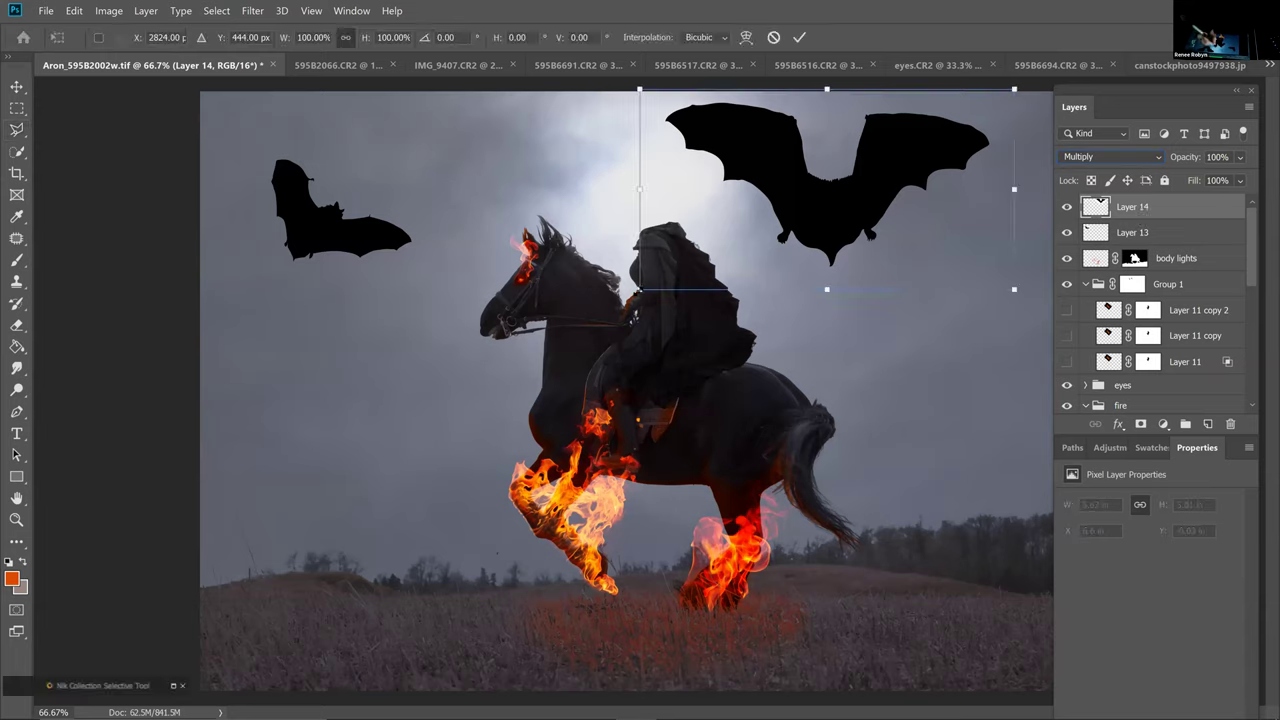
left_click_drag(640, 289, 760, 233)
key("Return")
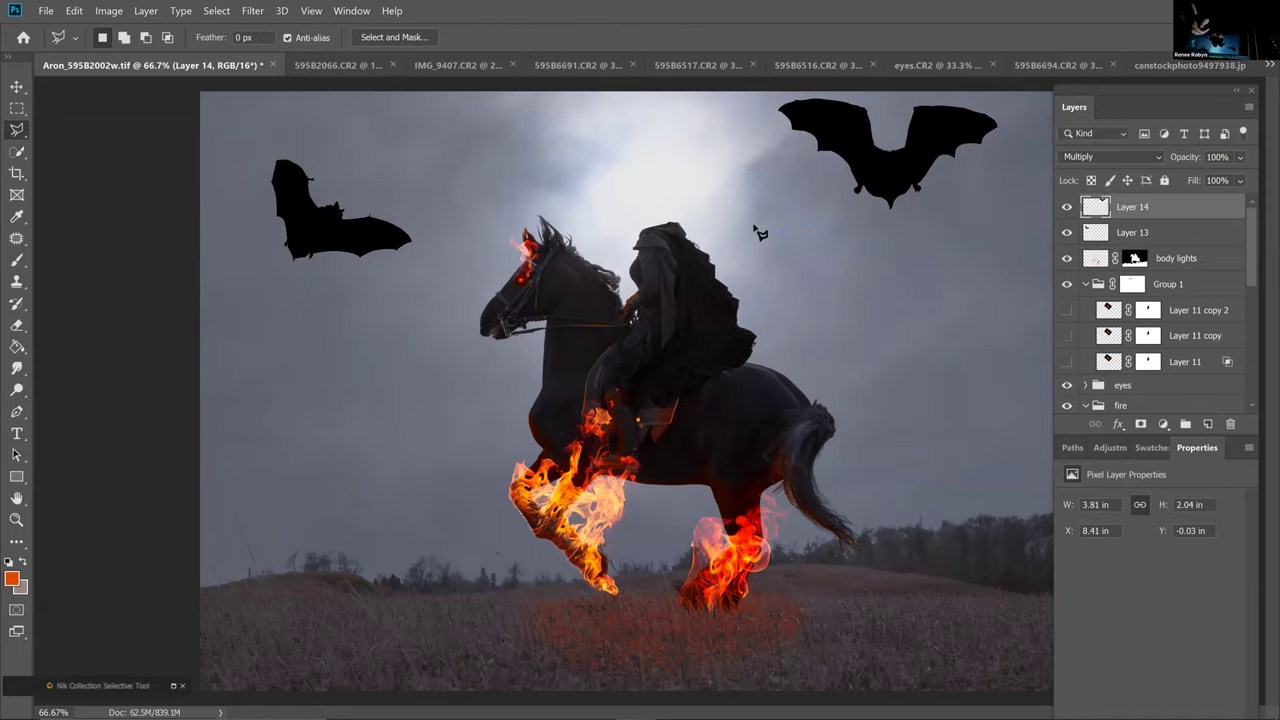
Lasso the bat in the second row's left half of canstockphoto9497938.jpg and copy it into Aron_595B2002w.tif
left_click(1186, 66)
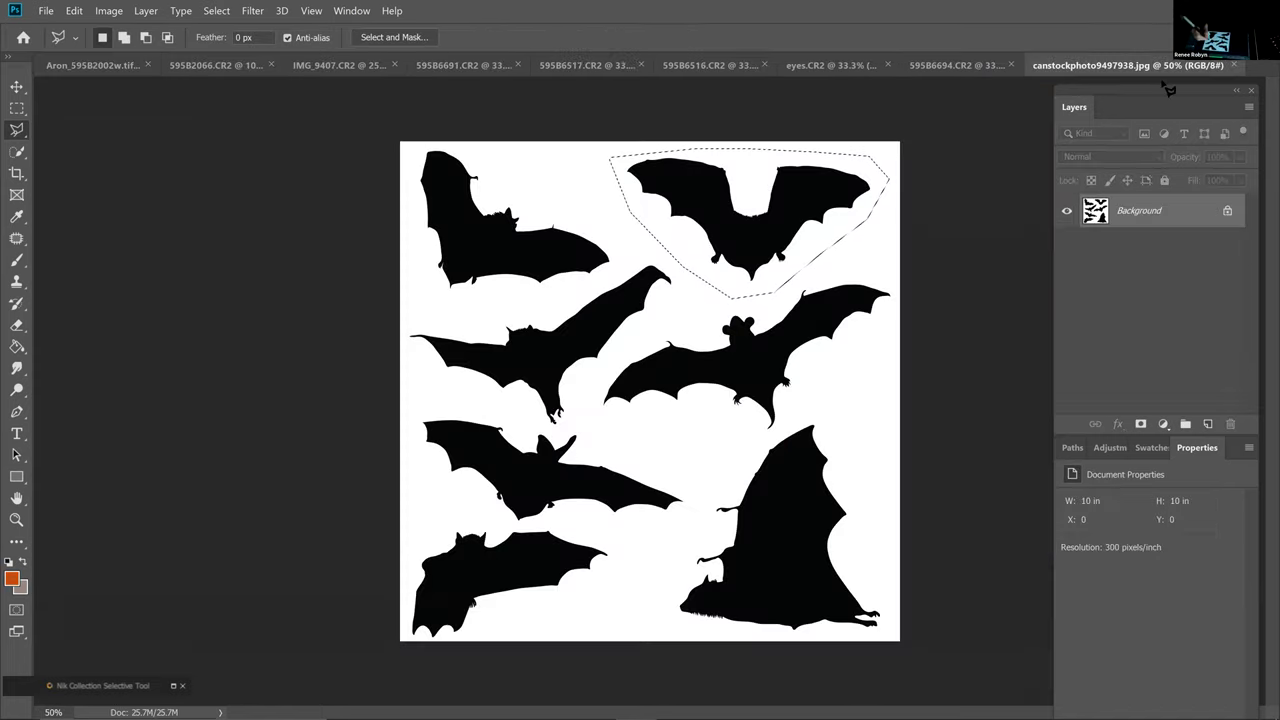
left_click(409, 323)
left_click(475, 321)
left_click(543, 307)
left_click(656, 253)
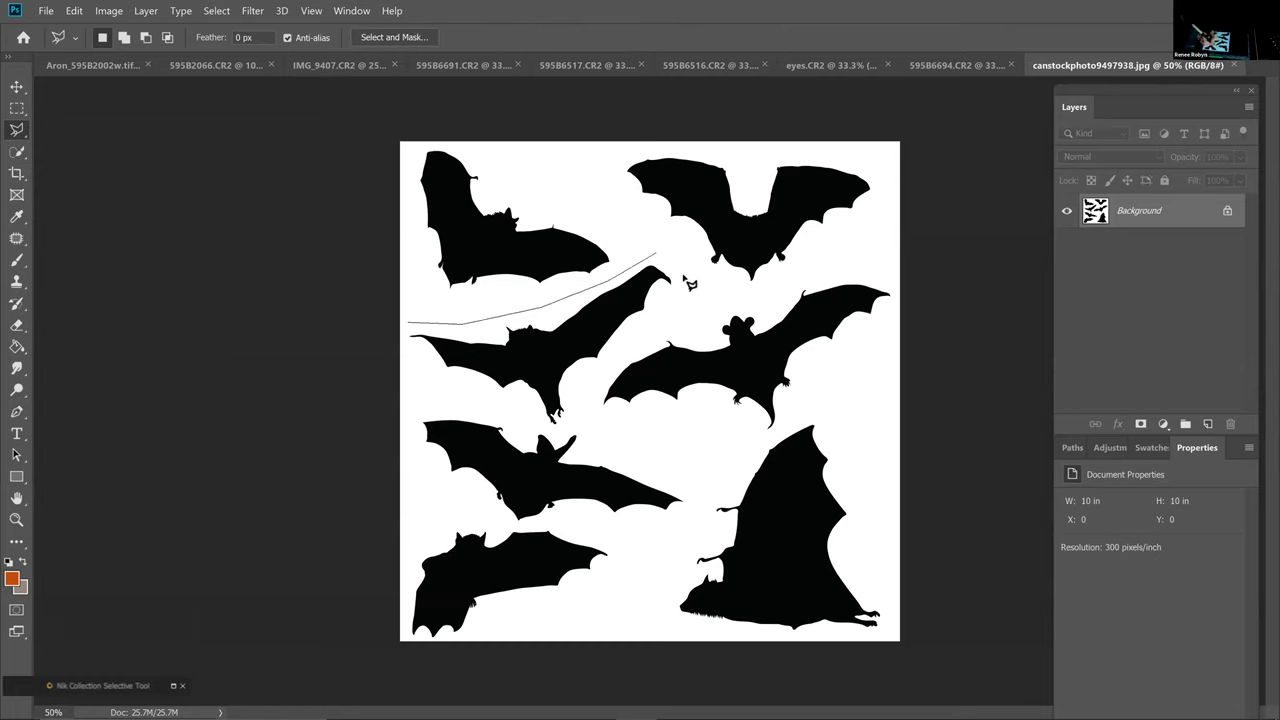
left_click(690, 287)
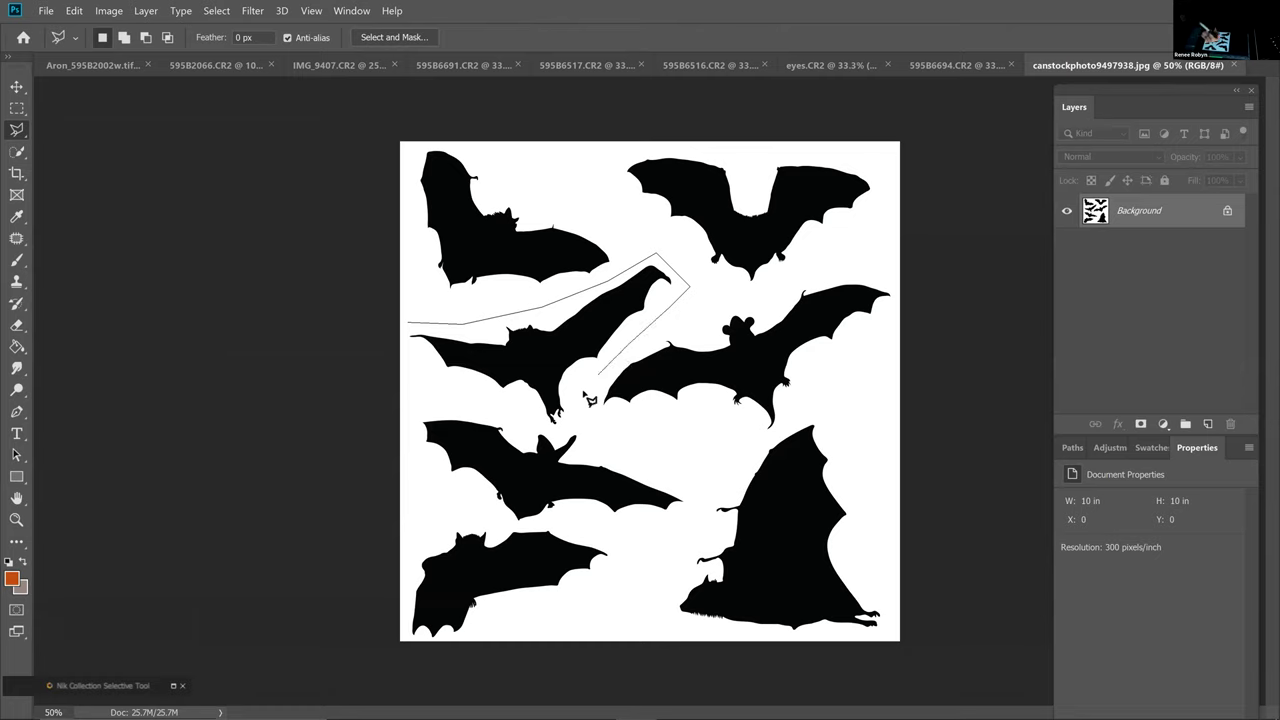
left_click(562, 431)
left_click(430, 383)
left_click(407, 325)
key("ctrl+c")
left_click(100, 65)
key("ctrl+v")
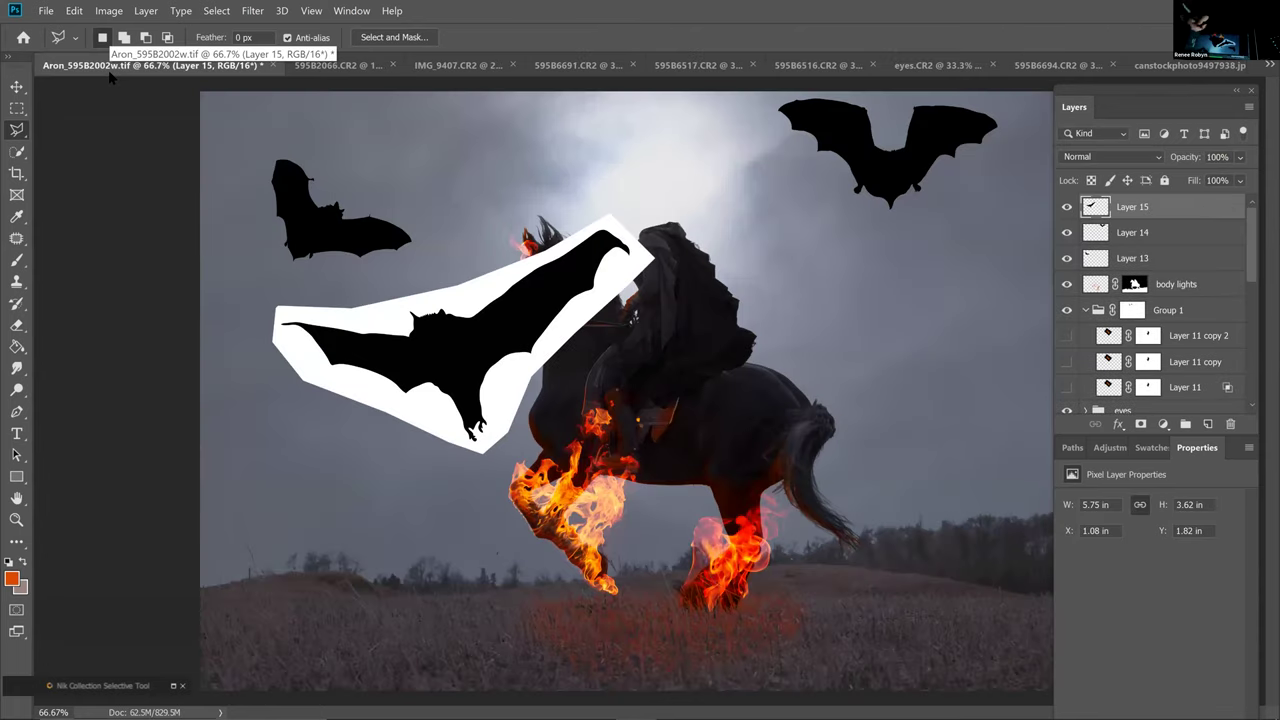
Set the third bat's layer to Multiply and scale it down to about 3.03 × 1.91 in, in the sky before the horse's chest
left_click(1152, 157)
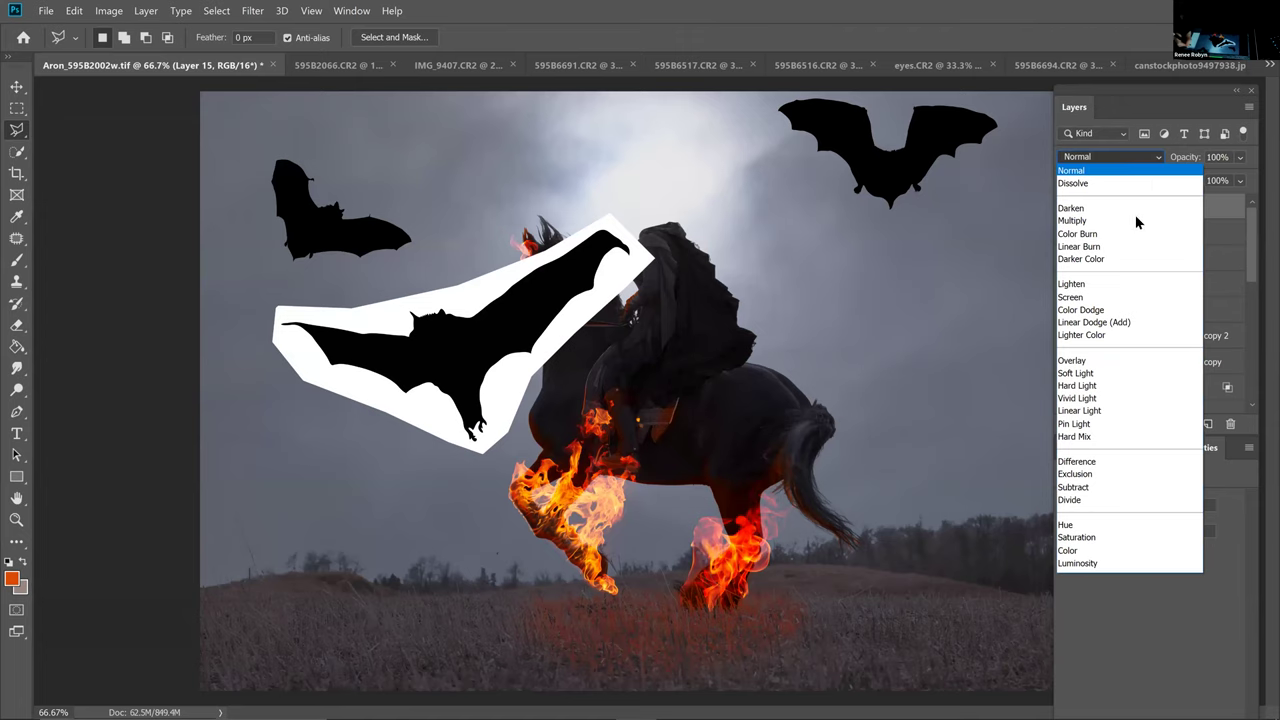
left_click(1137, 220)
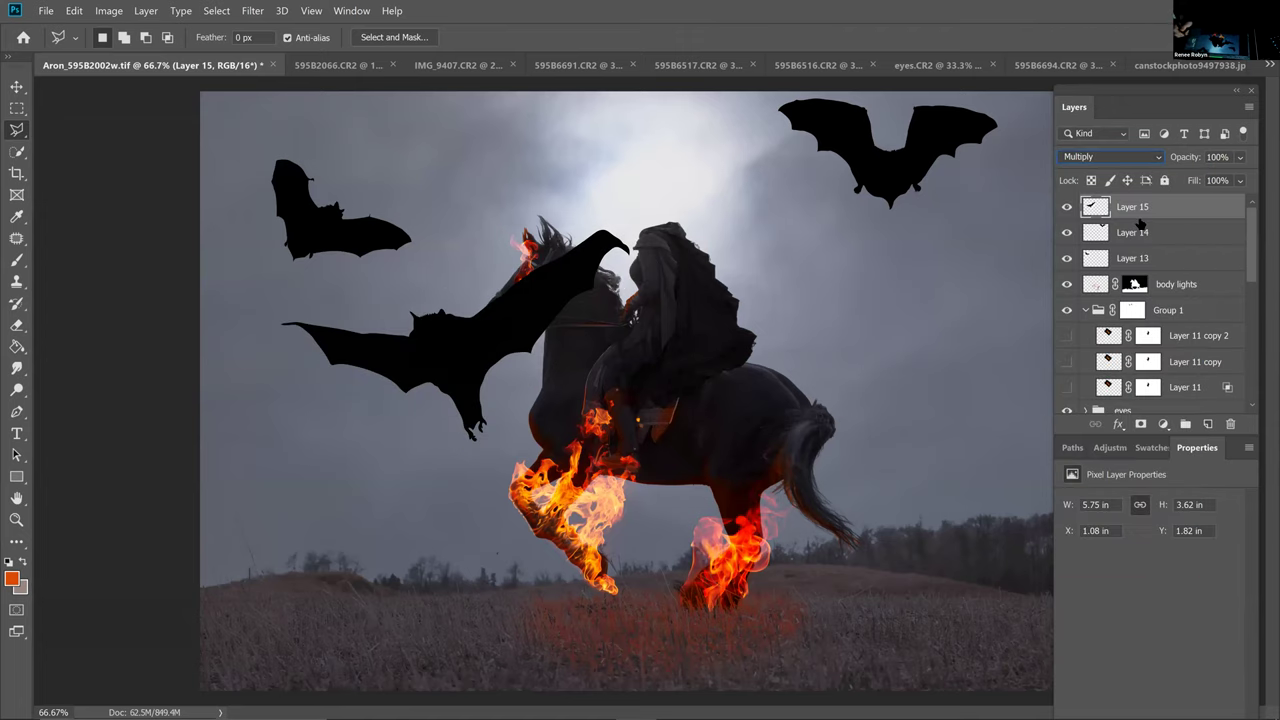
key("ctrl+t")
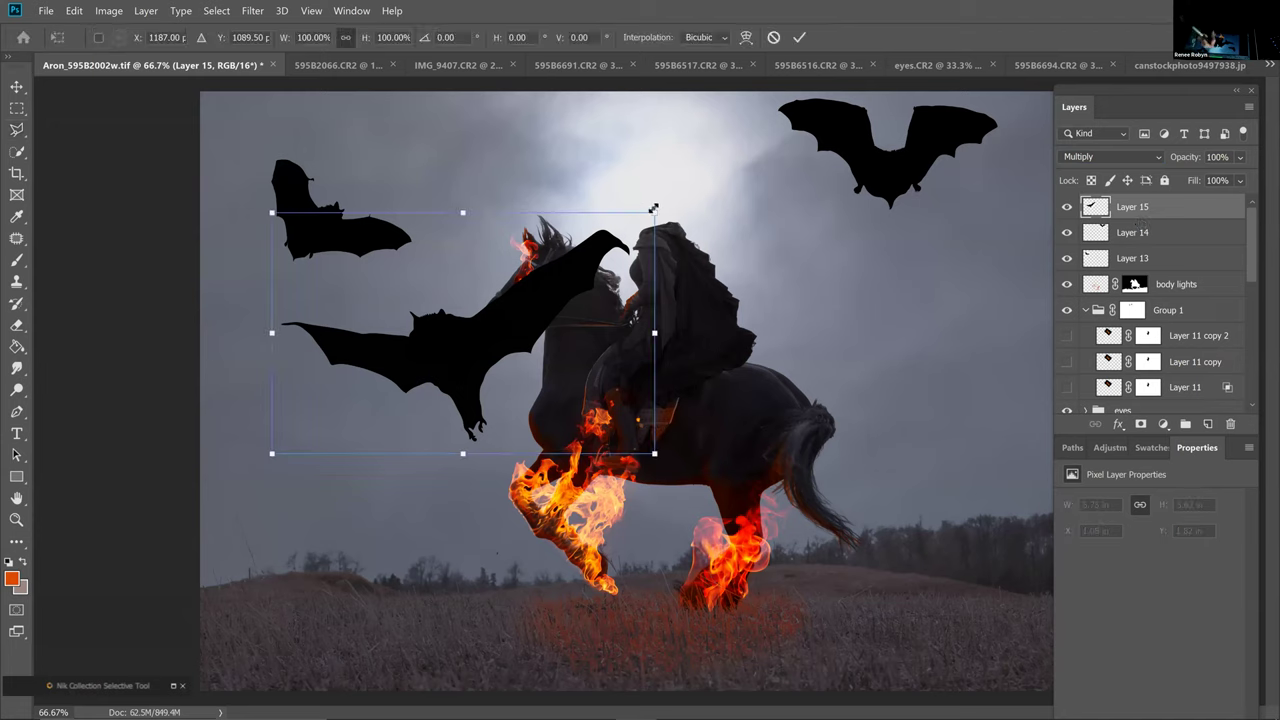
left_click_drag(654, 213, 473, 326)
key("Return")
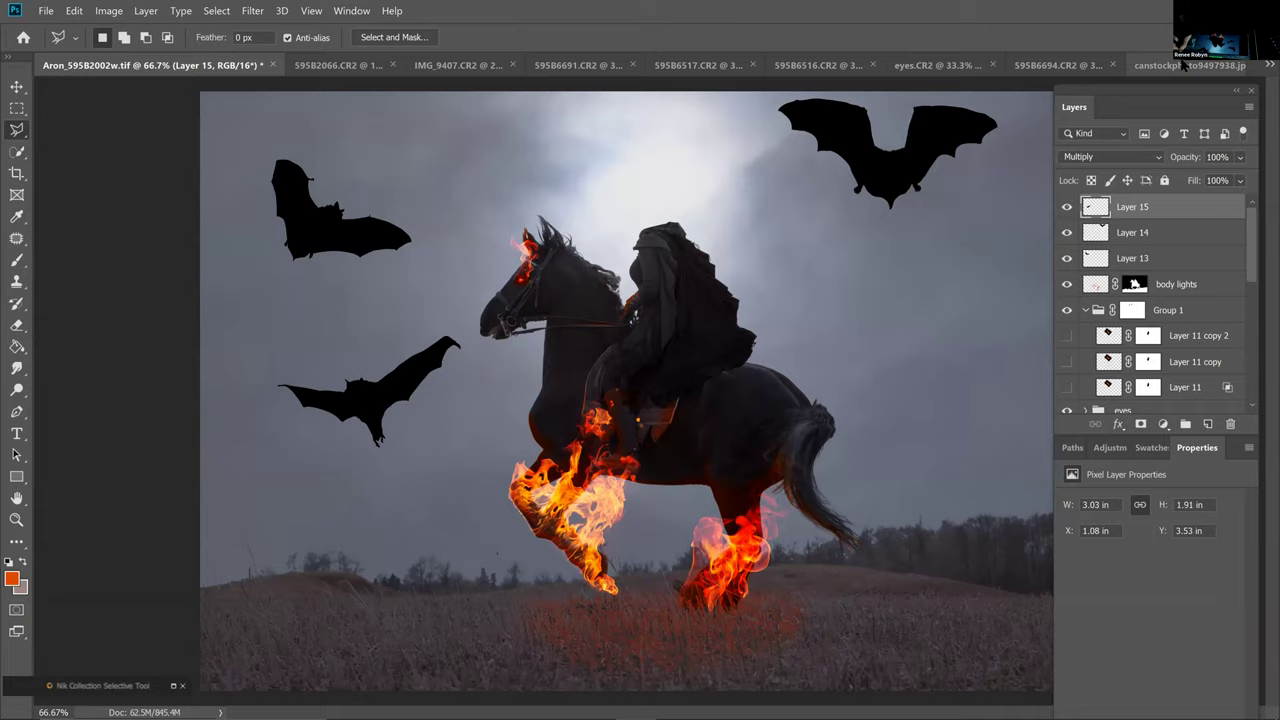
Lasso the bat in the second row's right half of canstockphoto9497938.jpg and paste it into Aron_595B2002w.tif
left_click(1150, 65)
left_click(591, 417)
left_click(605, 370)
left_click(660, 321)
left_click(737, 293)
left_click(866, 264)
left_click(894, 287)
left_click(894, 321)
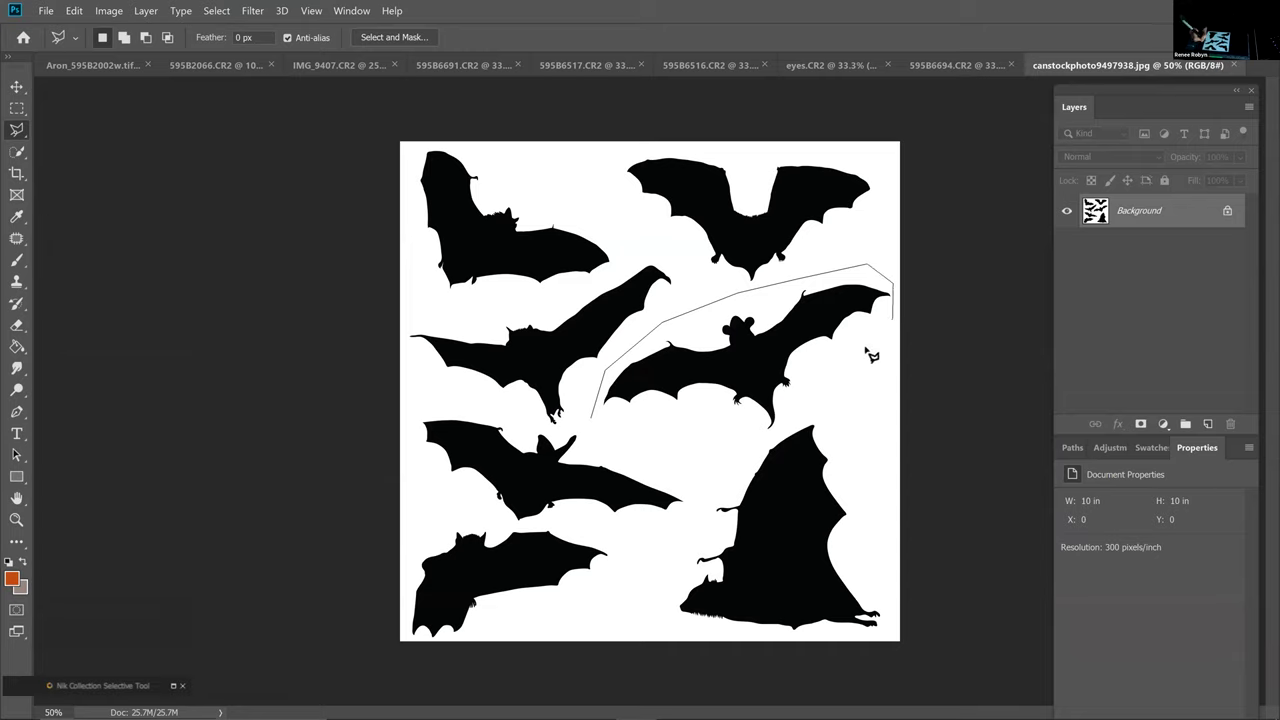
left_click(803, 393)
left_click(768, 438)
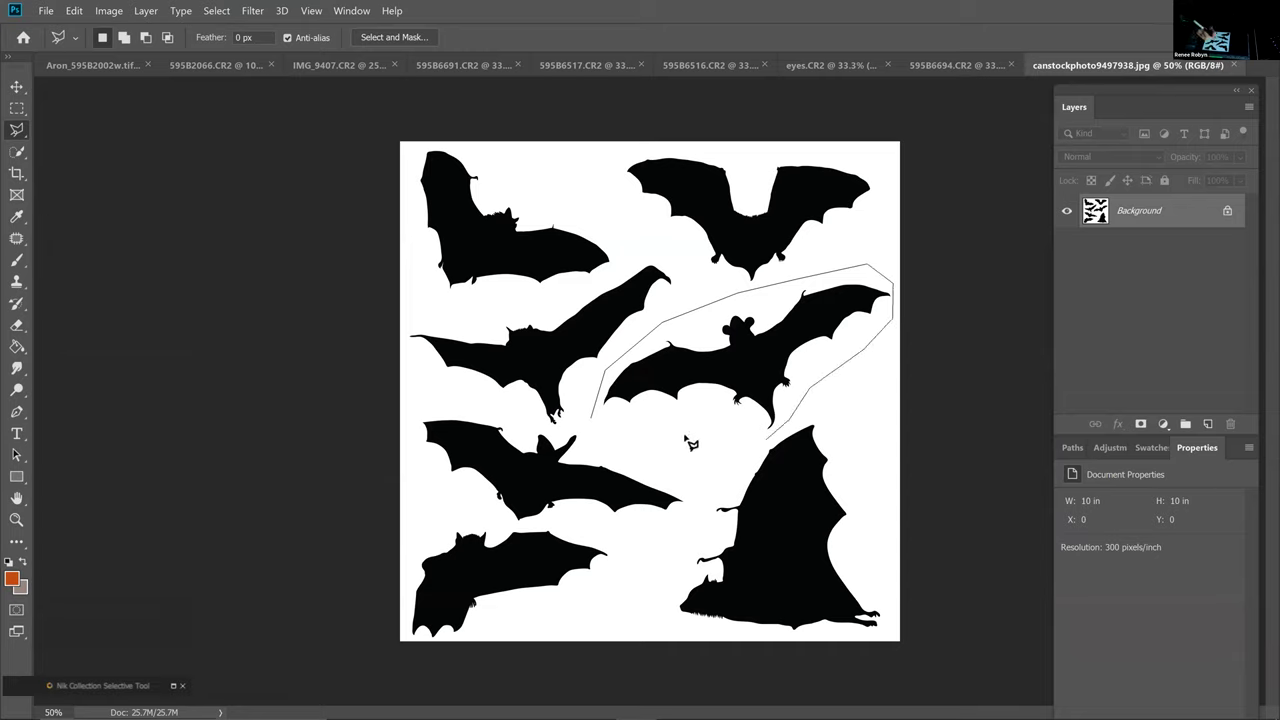
left_click(597, 423)
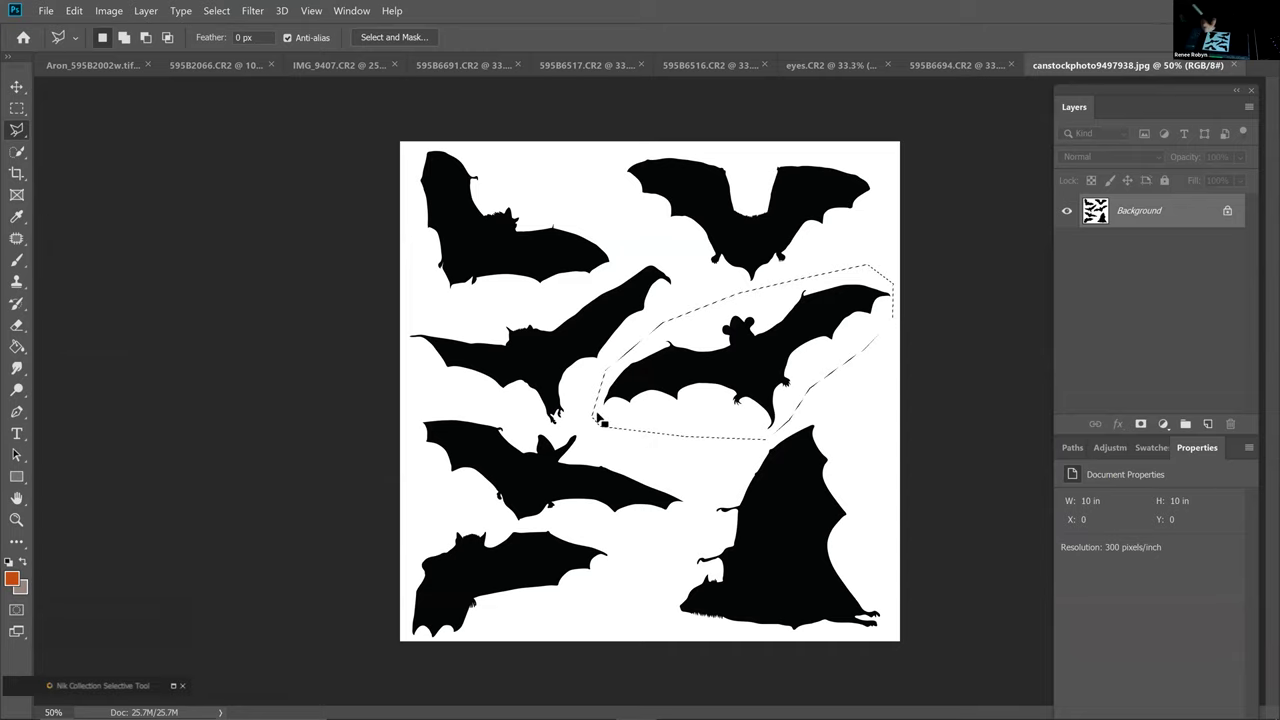
left_click(100, 65)
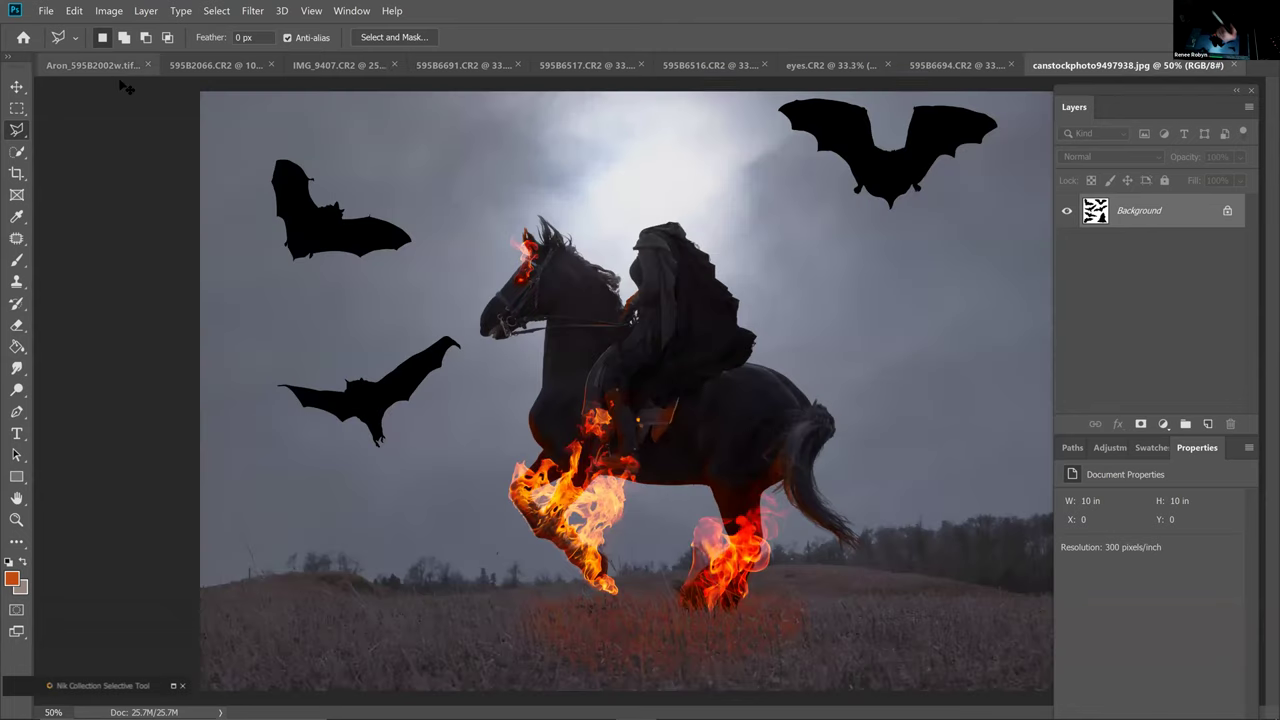
key("ctrl+v")
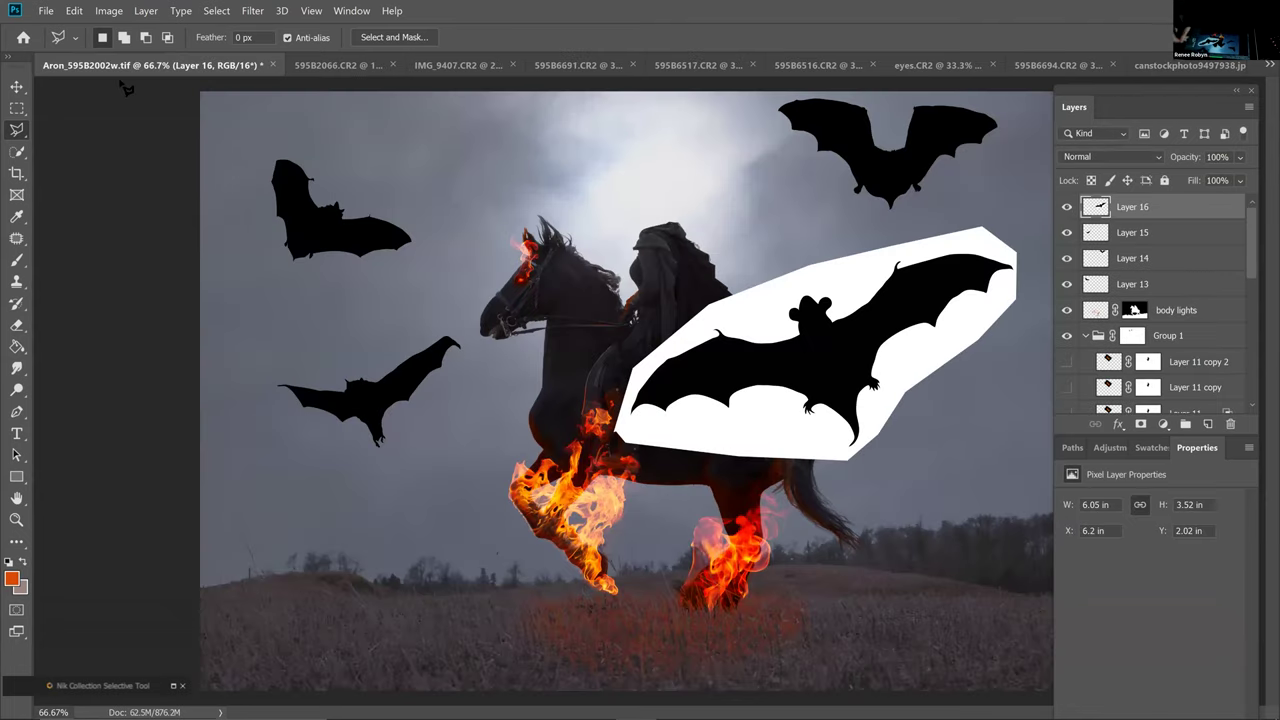
Set the fourth bat's layer to Multiply and scale it down to about 3.59 × 2.08 in, in the sky above the horse's tail
left_click(1110, 157)
left_click(1125, 222)
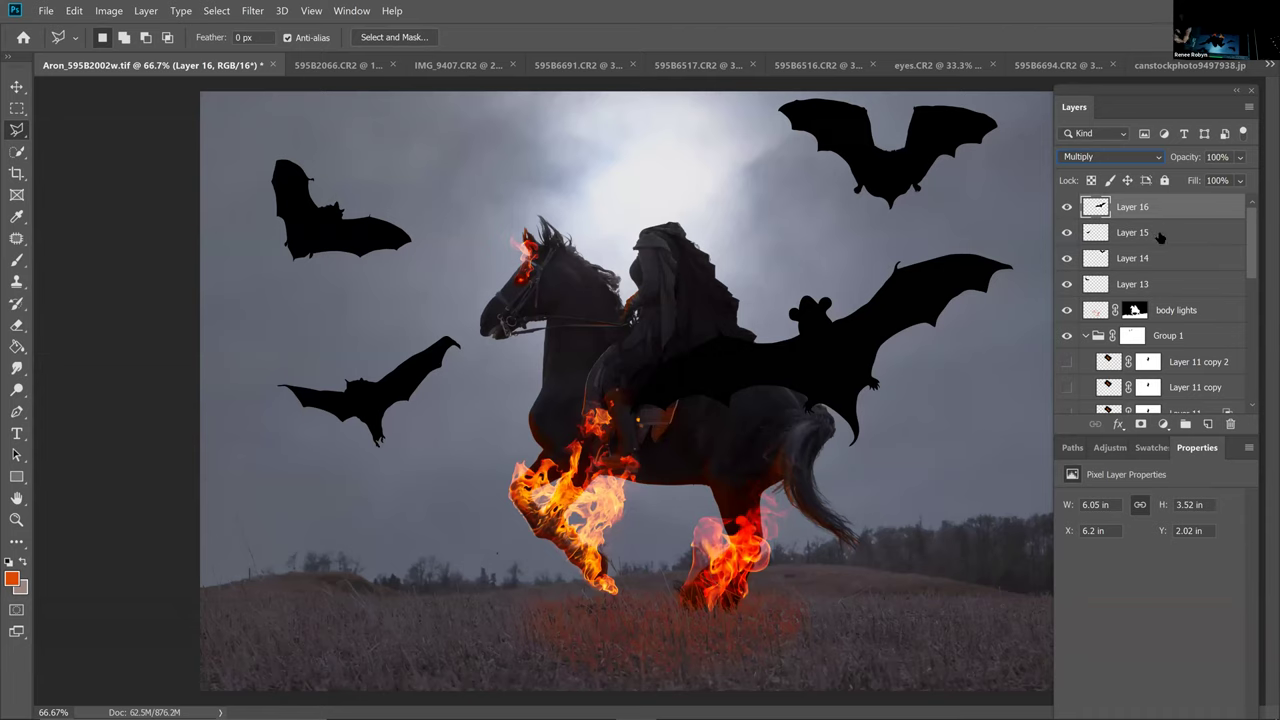
key("ctrl+t")
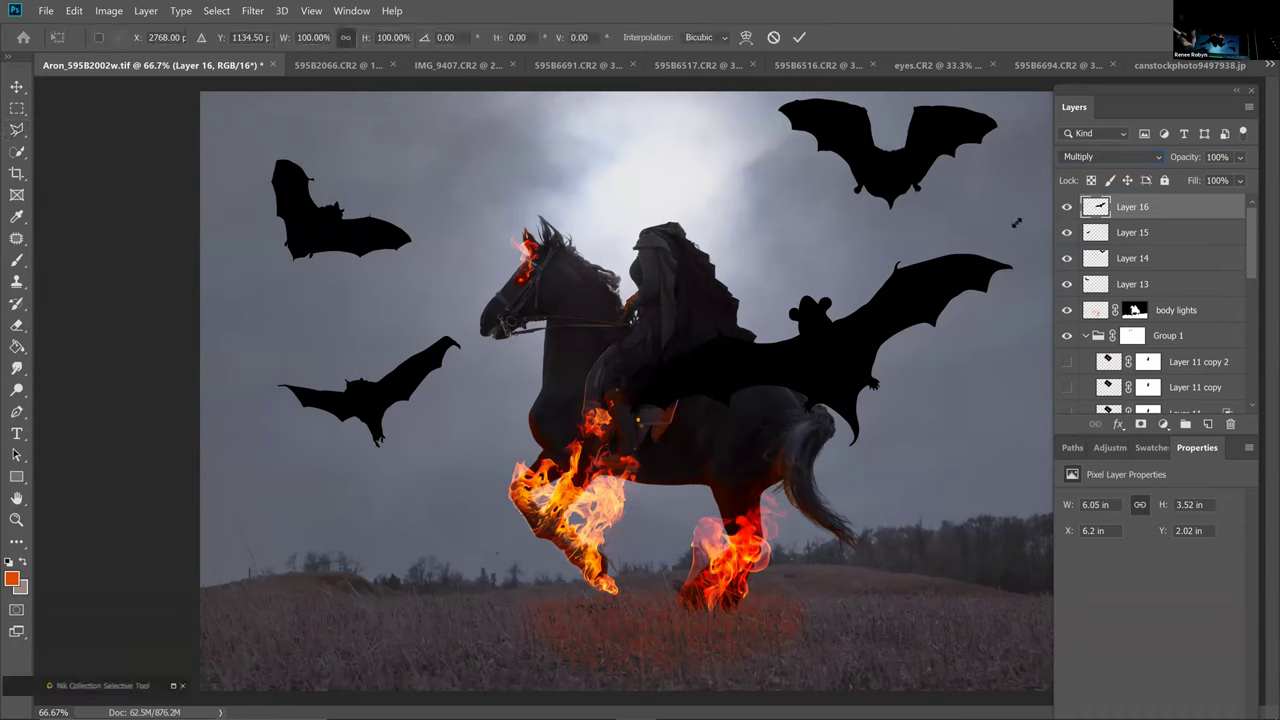
left_click_drag(1016, 222, 872, 358)
left_click_drag(779, 395, 973, 314)
key("l")
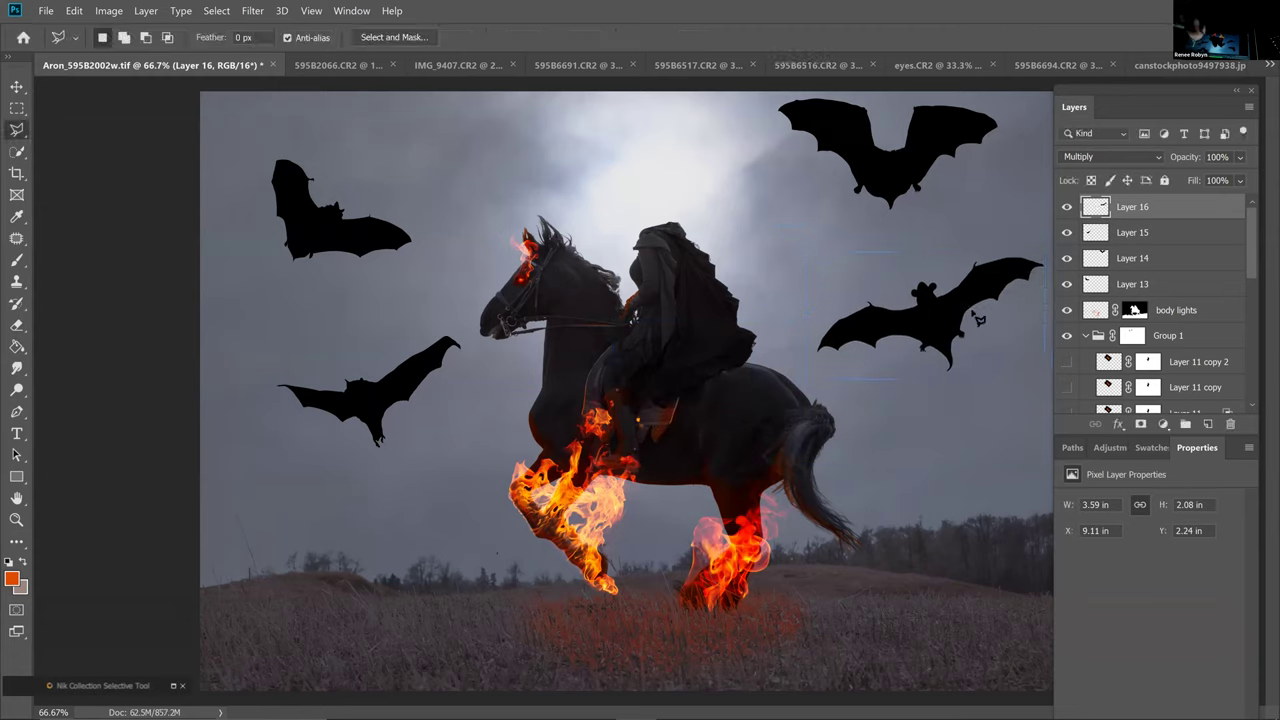
Lasso the bat in the third row's left half of canstockphoto9497938.jpg and paste it into Aron_595B2002w.tif
left_click(1182, 65)
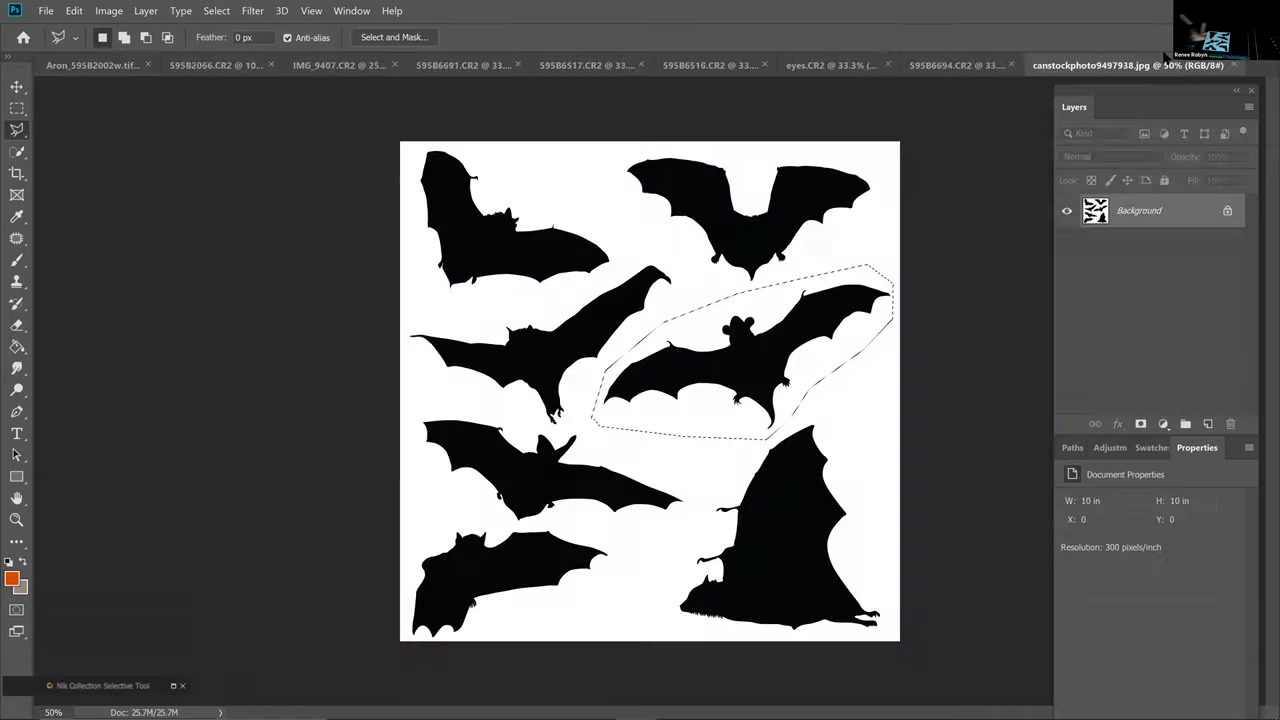
mouse_move(411, 410)
left_mouse_down()
mouse_move(593, 432)
mouse_move(698, 505)
mouse_move(688, 524)
mouse_move(624, 532)
mouse_move(524, 522)
mouse_move(437, 483)
left_mouse_up()
left_click(409, 432)
left_click_drag(435, 408, 450, 475)
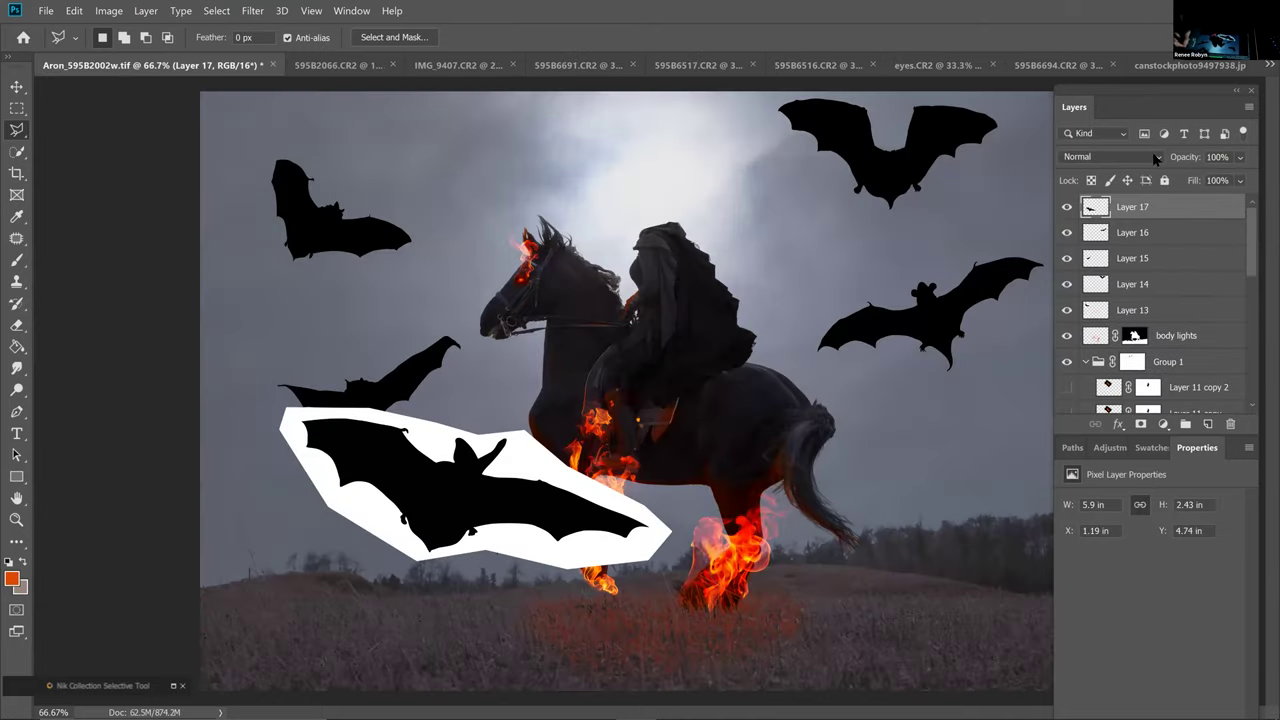
Set the fifth bat's layer to Multiply, scale it down to about 3.61 × 1.49 in, and move it just below the third bat
left_click(1140, 157)
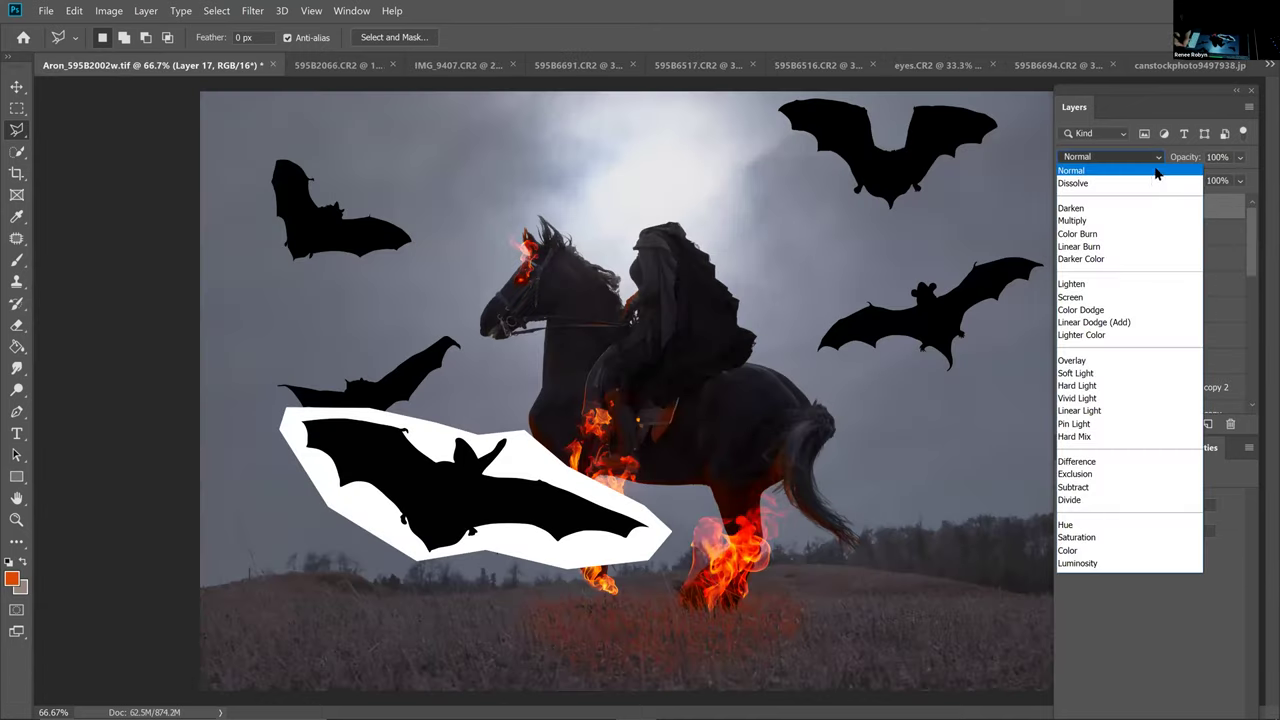
left_click(1154, 221)
key("ctrl+t")
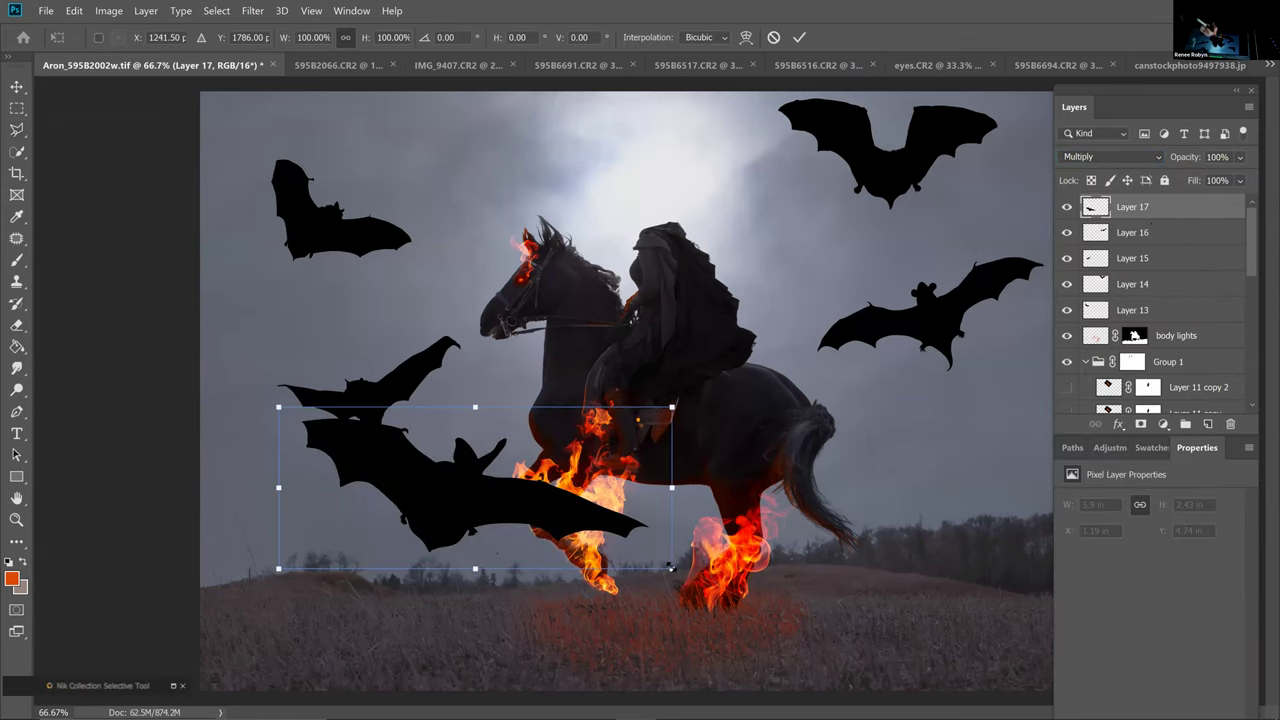
left_click_drag(672, 568, 519, 506)
key("Return")
key("l")
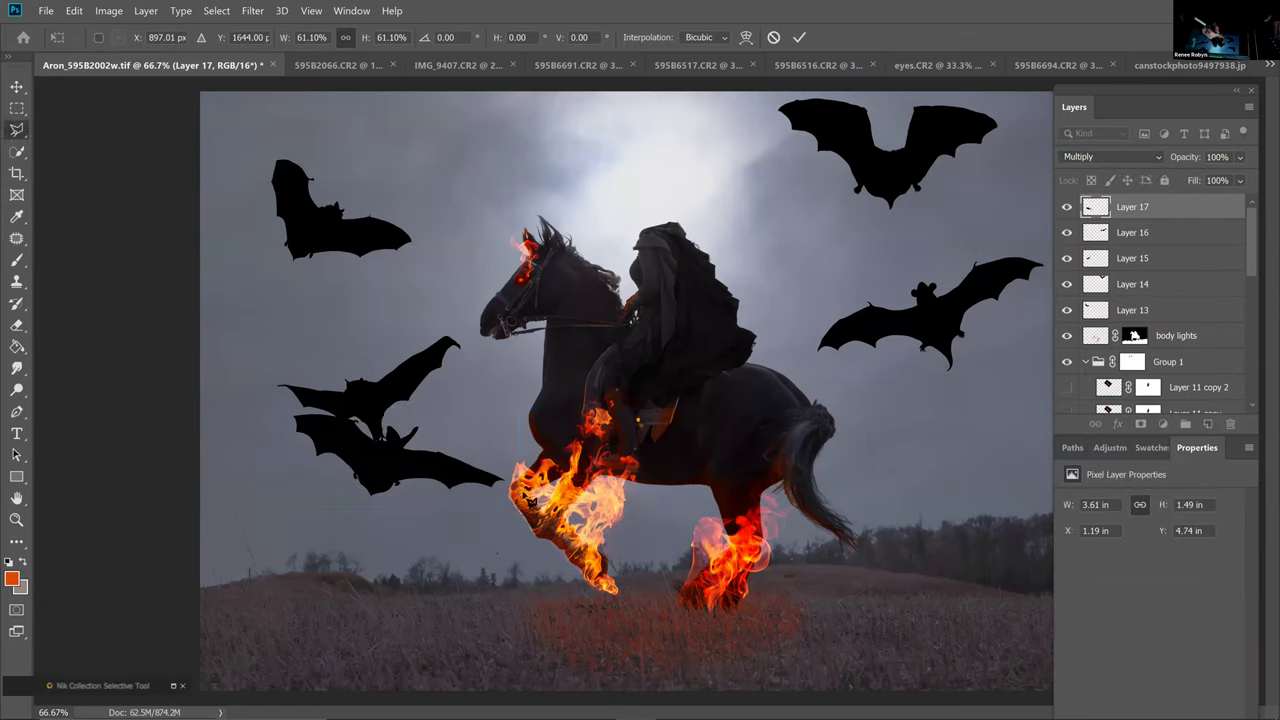
key("v")
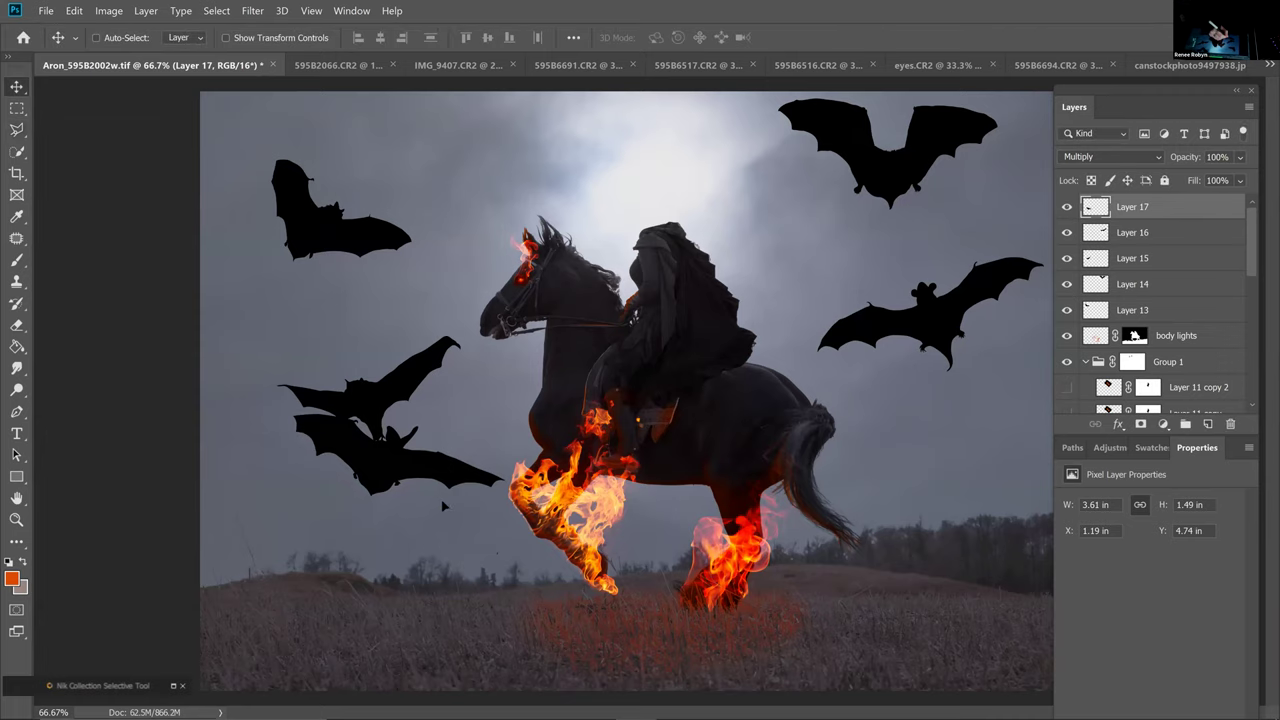
Lasso the large folded-wing bat in the lower-right corner of canstockphoto9497938.jpg and paste it into Aron_595B2002w.tif
left_click(1186, 66)
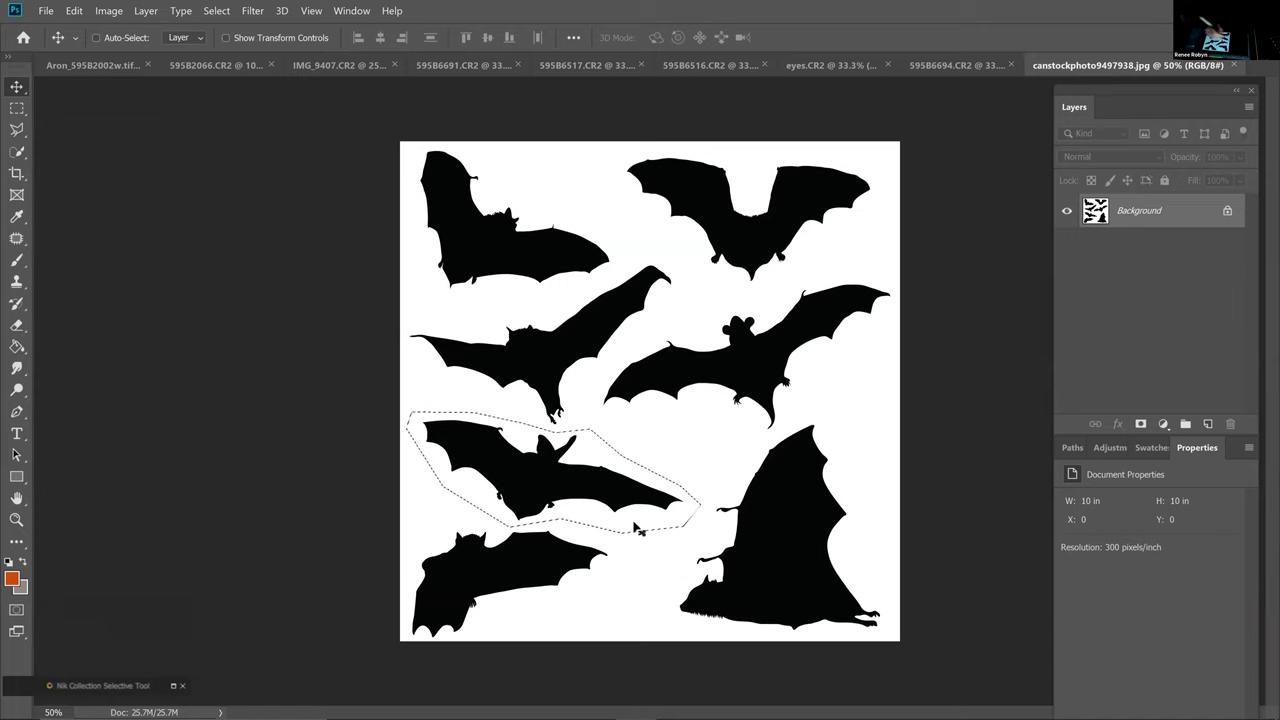
left_click(28, 134)
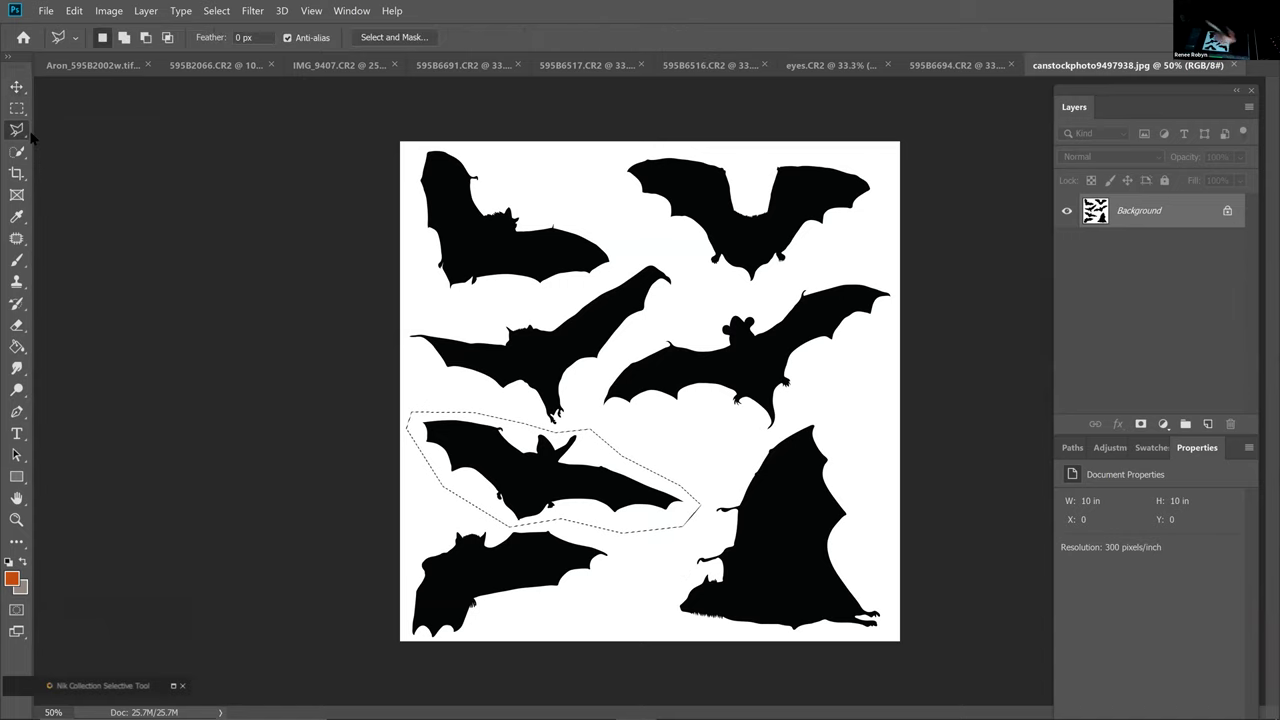
left_click(656, 607)
left_click(678, 550)
left_click(713, 490)
left_click(748, 452)
left_click(807, 410)
left_click(838, 416)
left_click(862, 486)
left_click(875, 559)
left_click(893, 613)
left_click(890, 636)
left_click(737, 634)
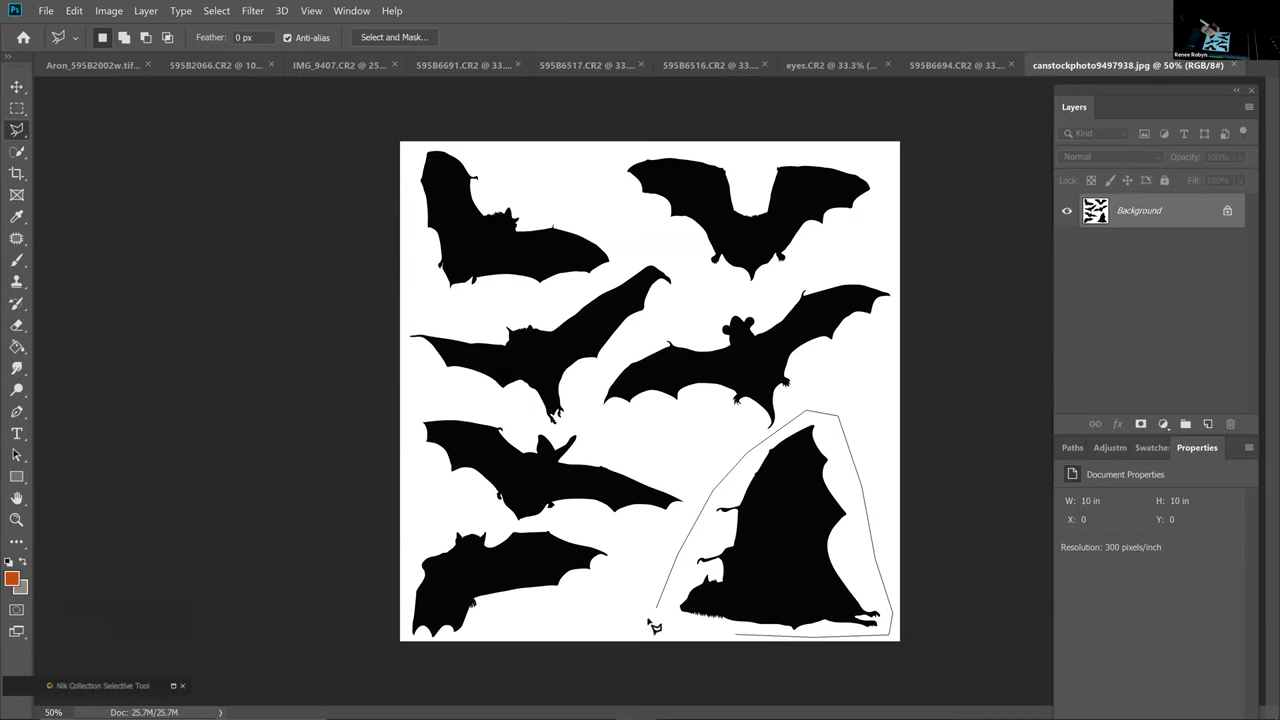
left_click(657, 607)
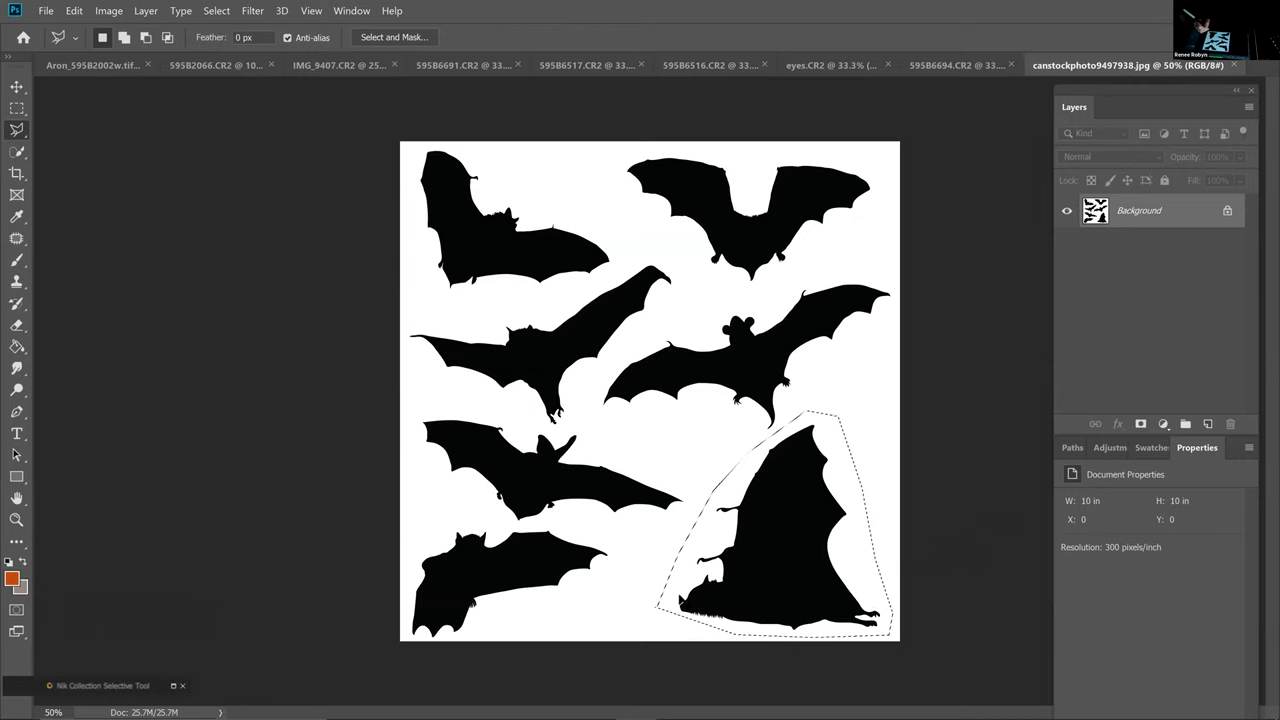
left_click(112, 66)
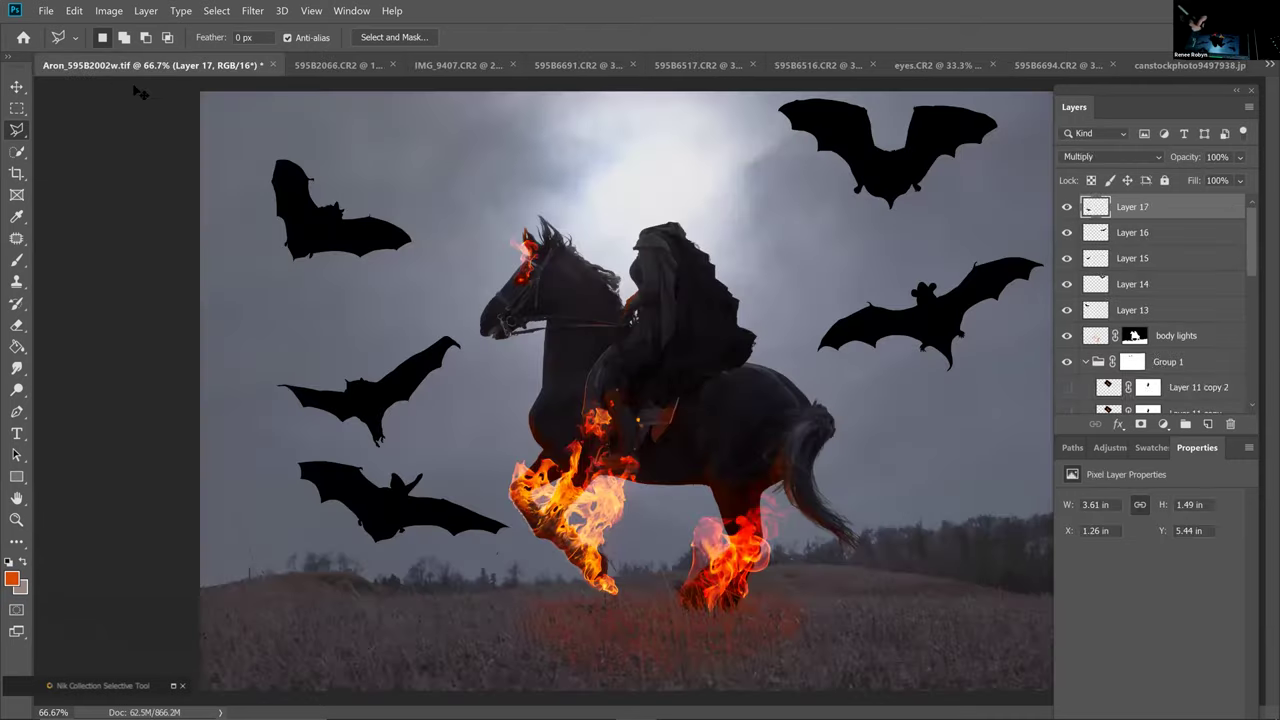
key("ctrl+v")
Set the sixth bat's layer to Multiply and scale it down to about 2.21 × 2.1 in, behind the horse's tail near the horizon
left_click(1145, 157)
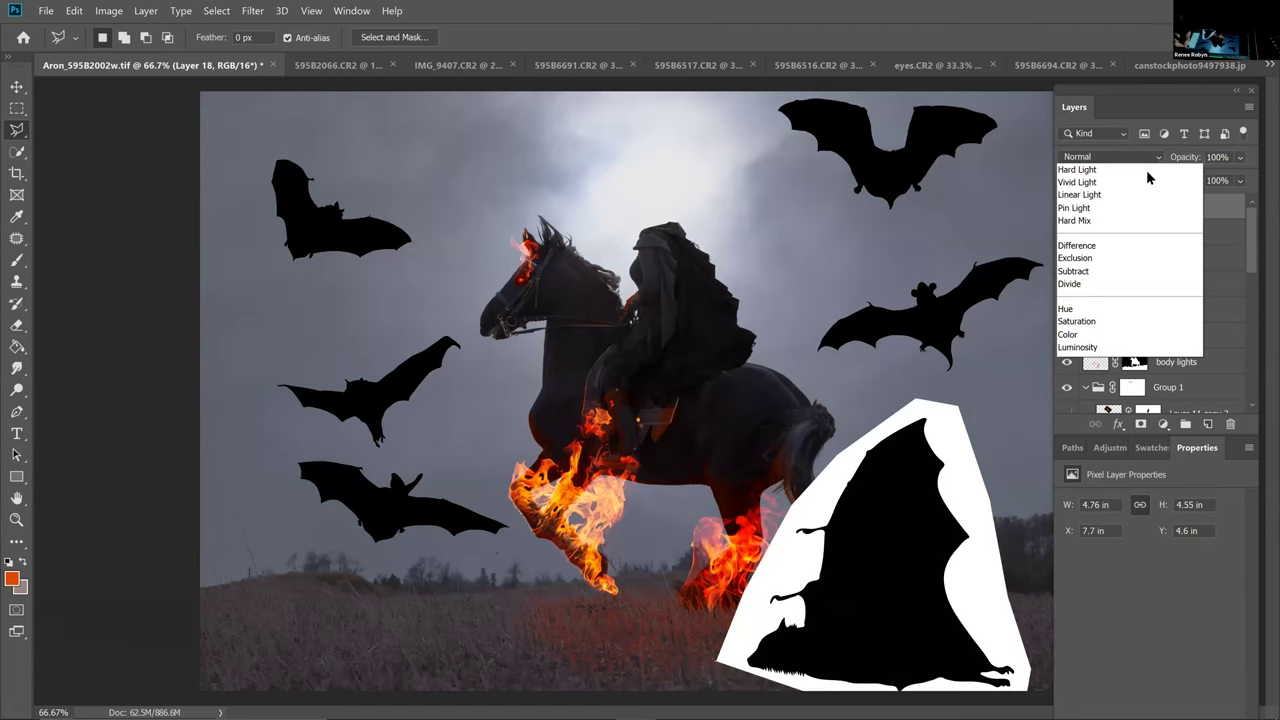
left_click(1138, 216)
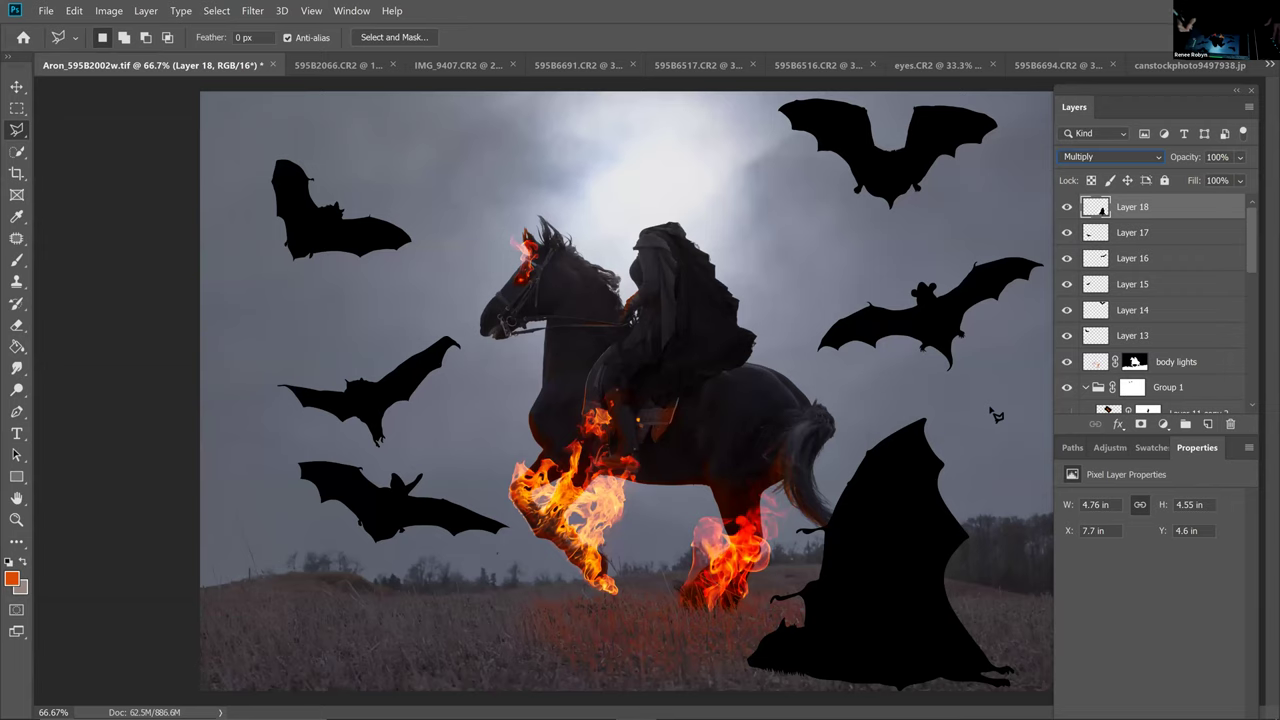
key("ctrl+t")
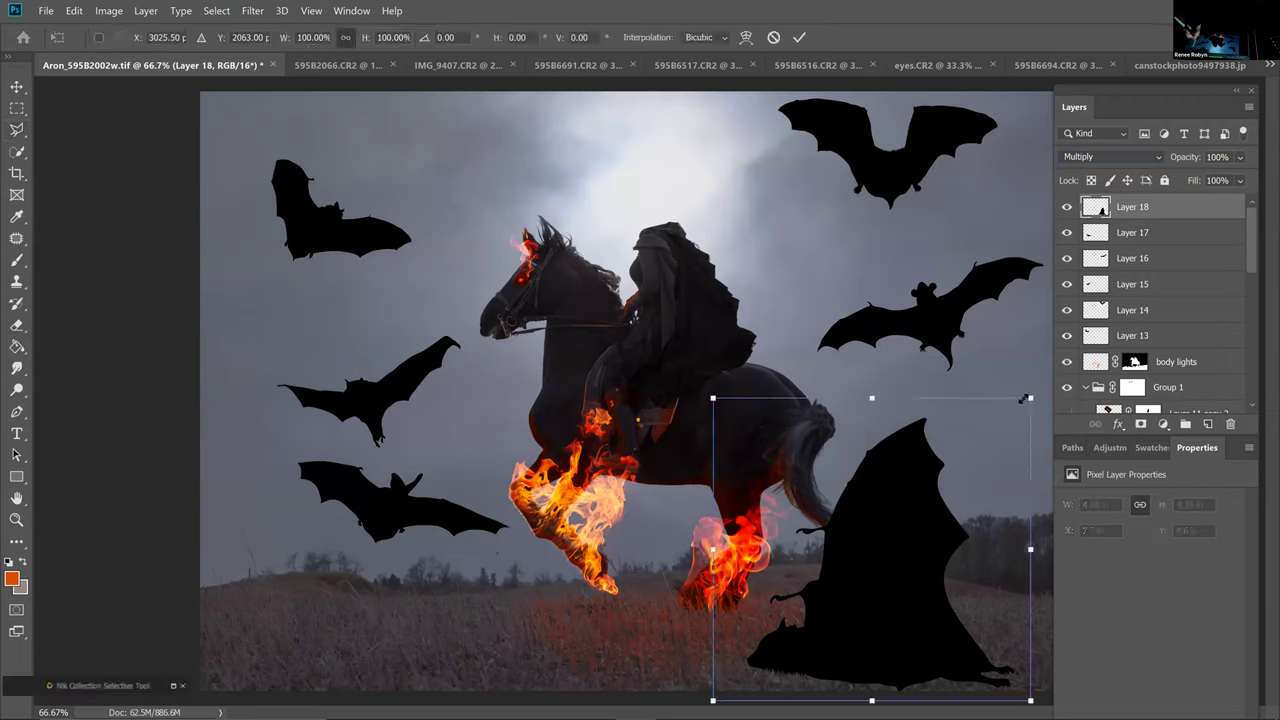
left_click_drag(981, 472, 1024, 439)
key("Return")
key("l")
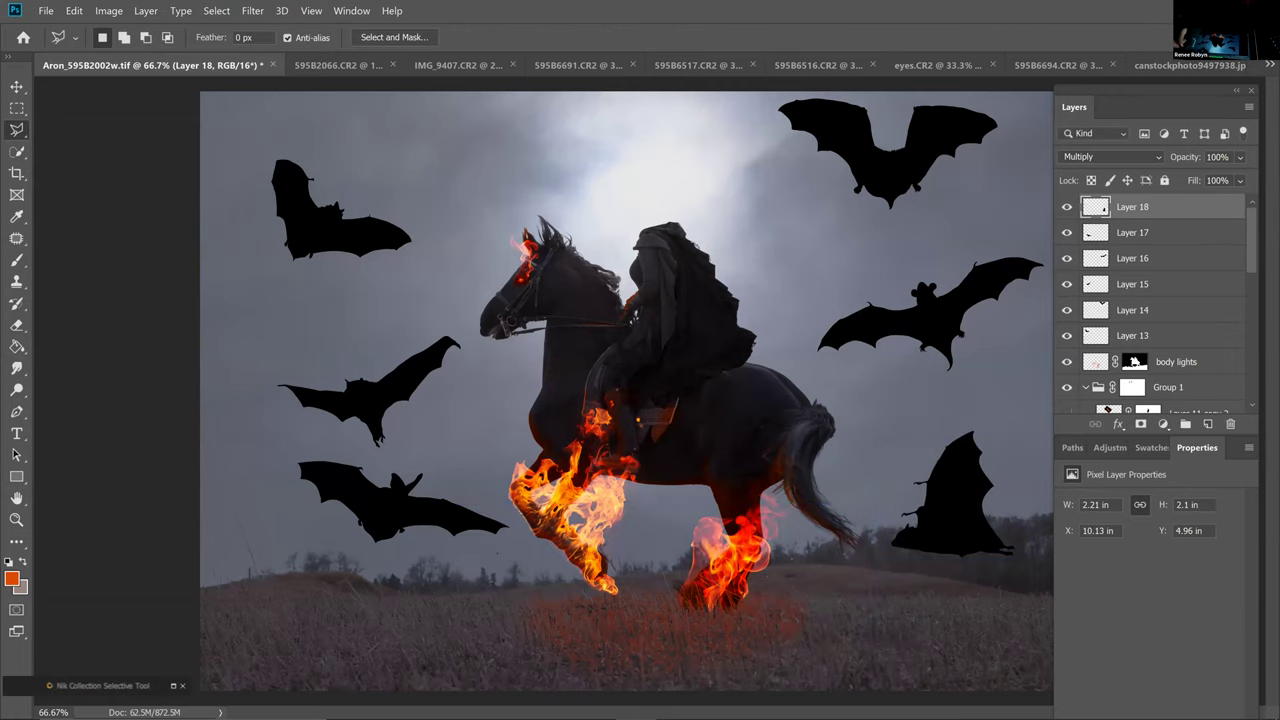
Return to the bat sheet canstockphoto9497938.jpg
left_click(1186, 65)
left_click(404, 577)
left_click(442, 522)
left_click(497, 522)
left_click(604, 535)
left_click(628, 560)
left_click(592, 598)
left_click(512, 613)
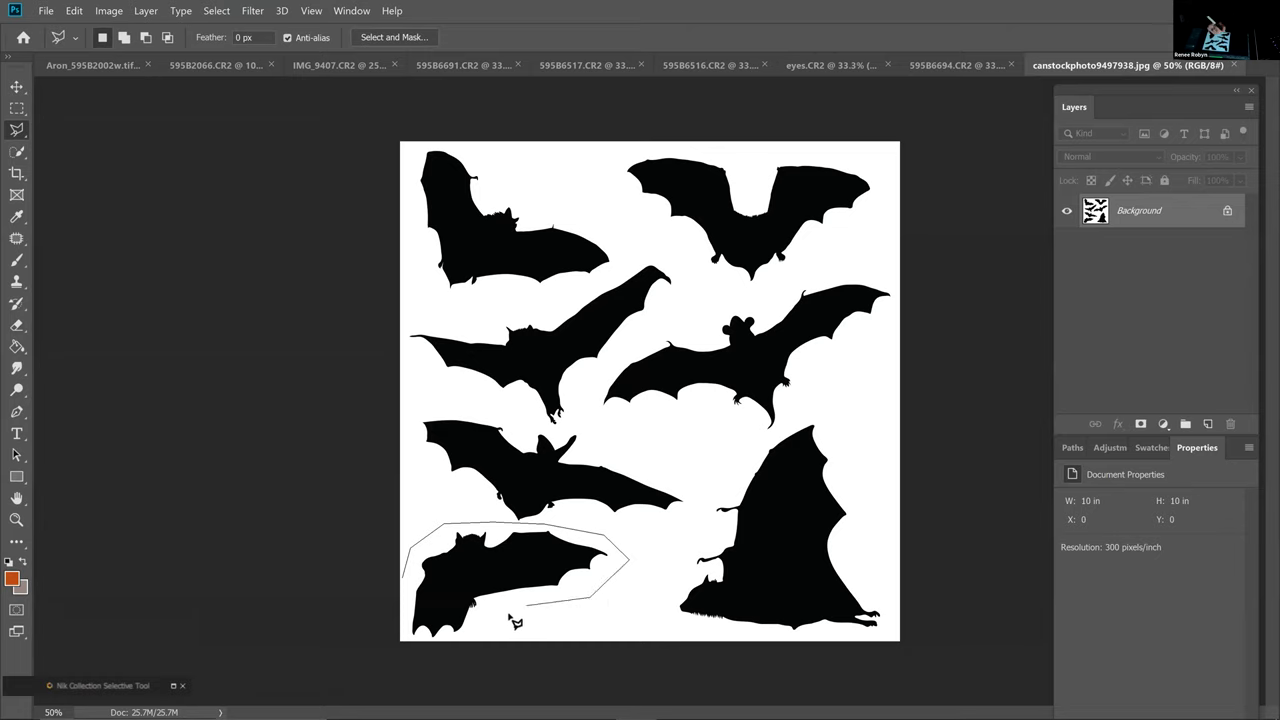
left_click(462, 639)
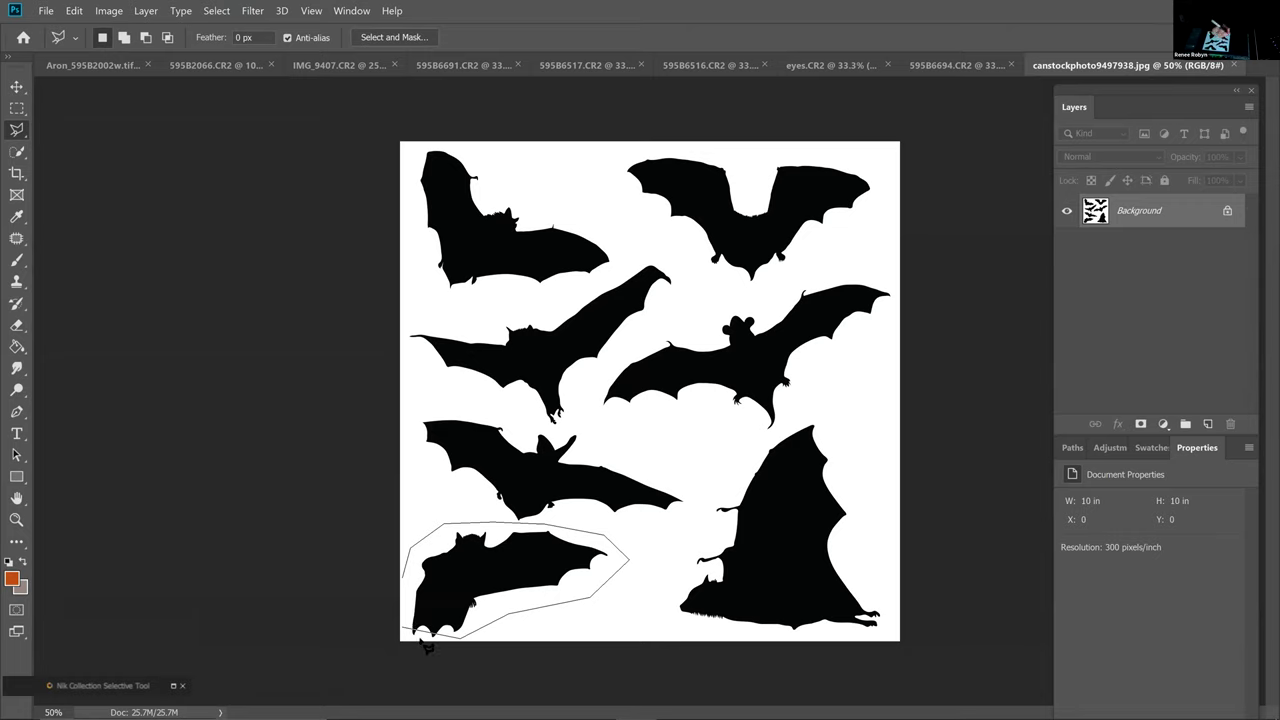
left_click(404, 577)
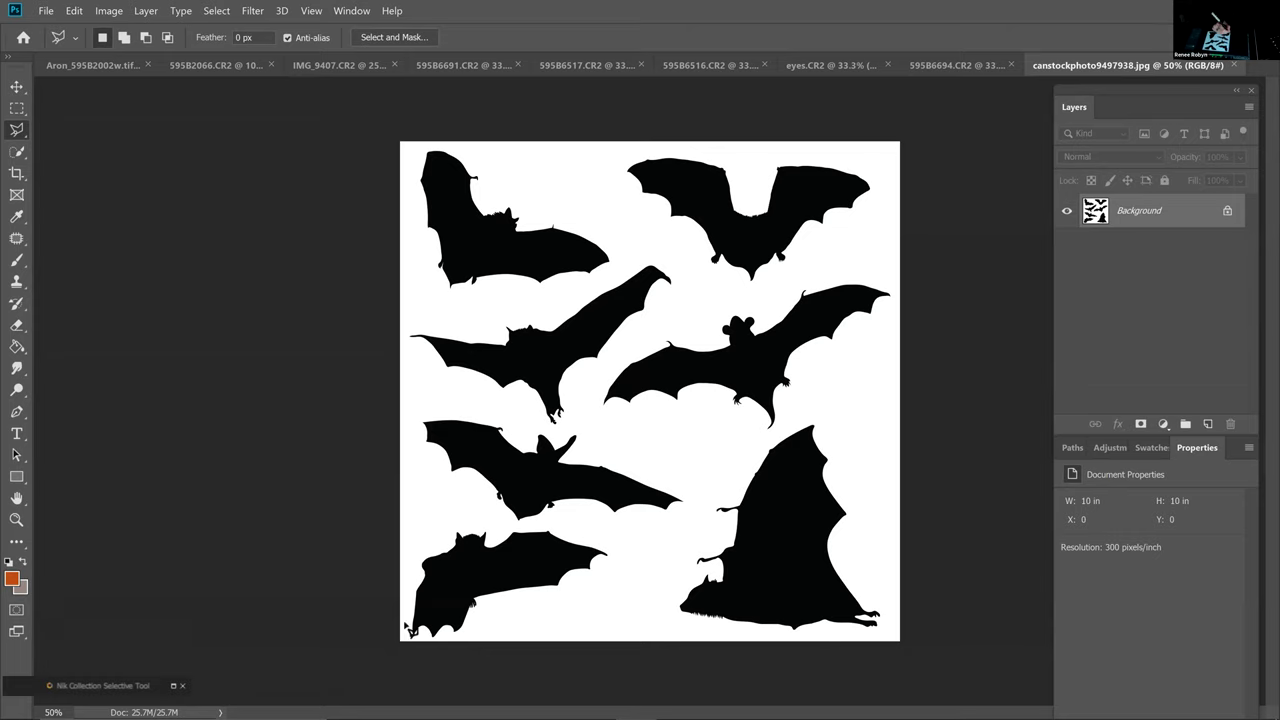
Lasso the bat in the lower-left corner of canstockphoto9497938.jpg and paste it into Aron_595B2002w.tif
left_click(407, 576)
left_click(416, 550)
left_click(440, 526)
left_click(480, 521)
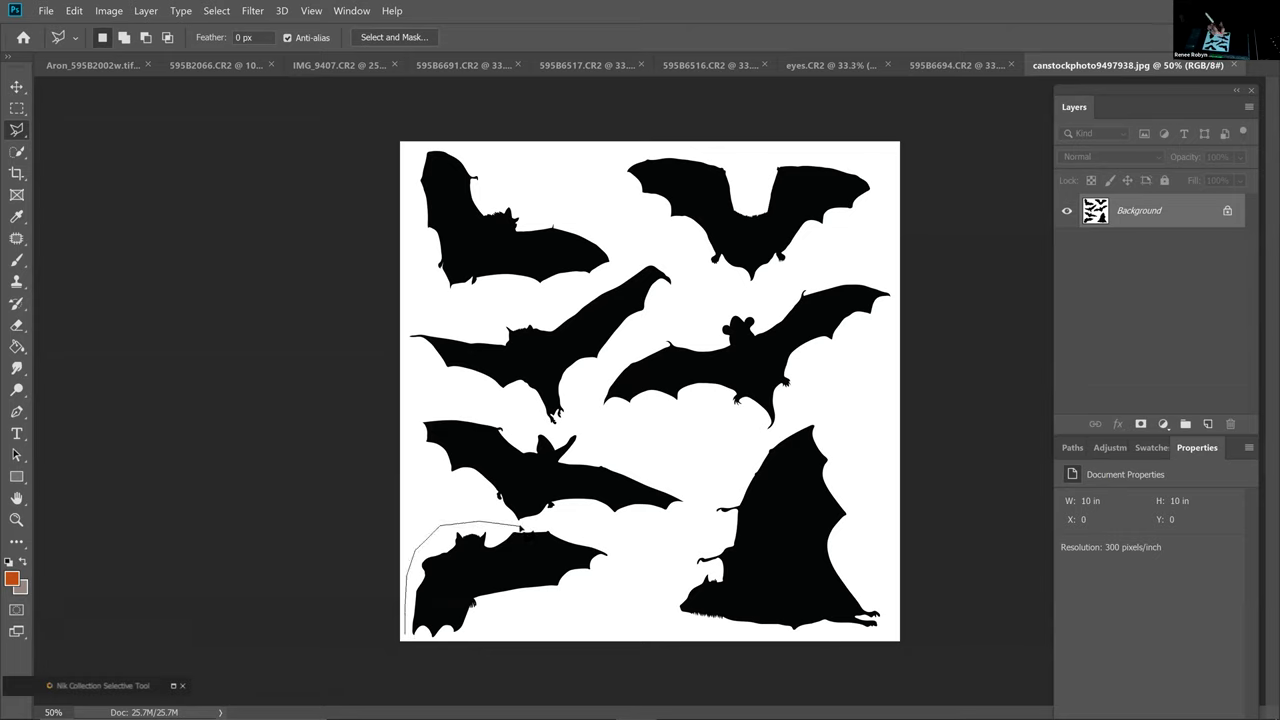
left_click(565, 526)
left_click(627, 553)
left_click(596, 591)
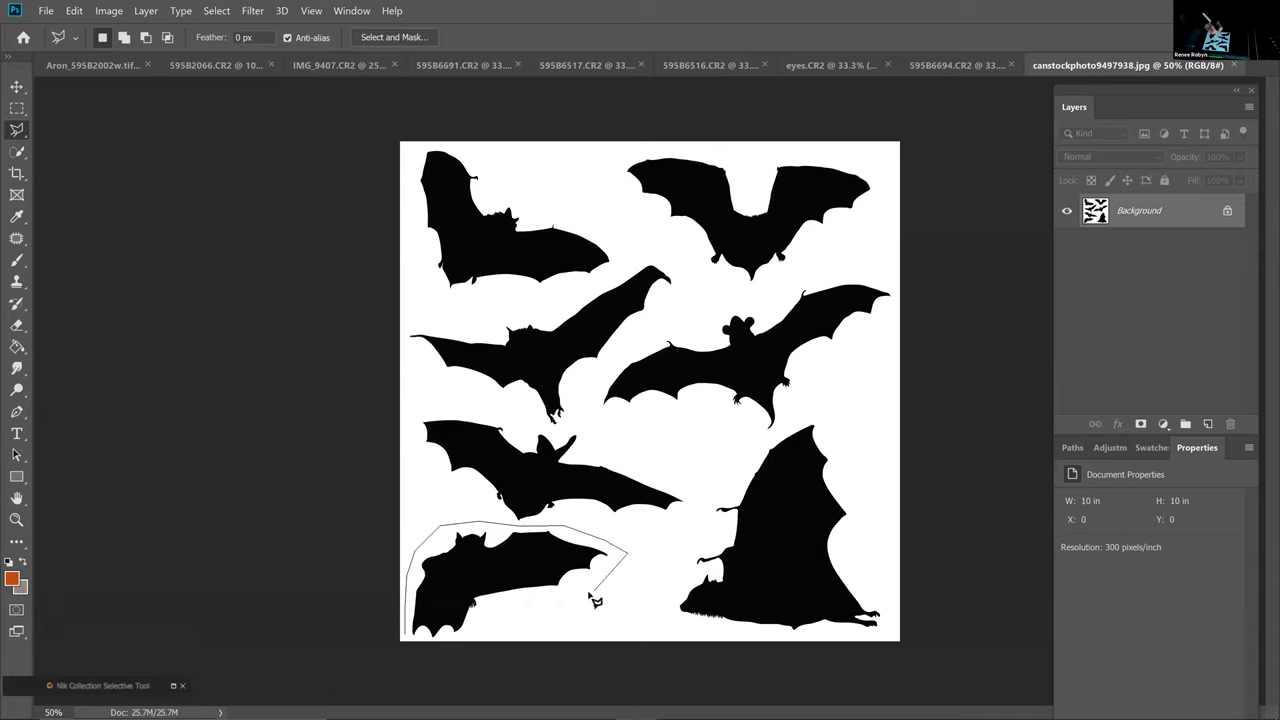
left_click(490, 602)
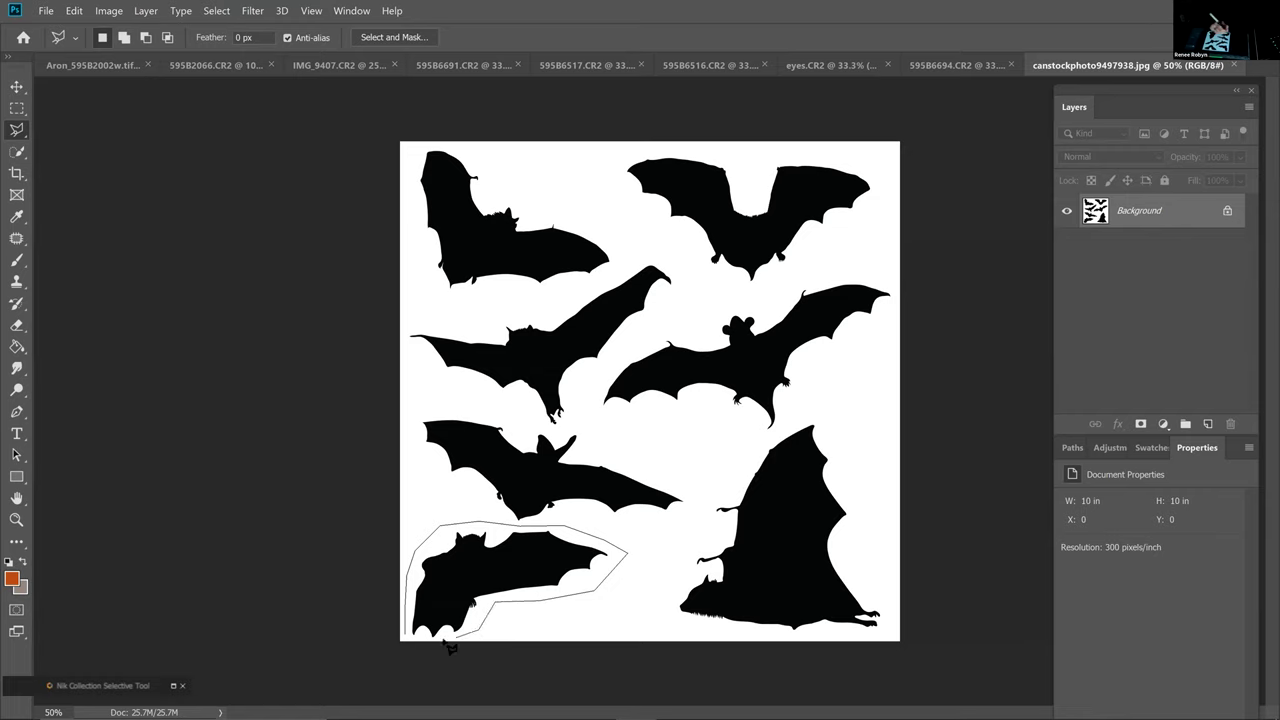
left_click(408, 640)
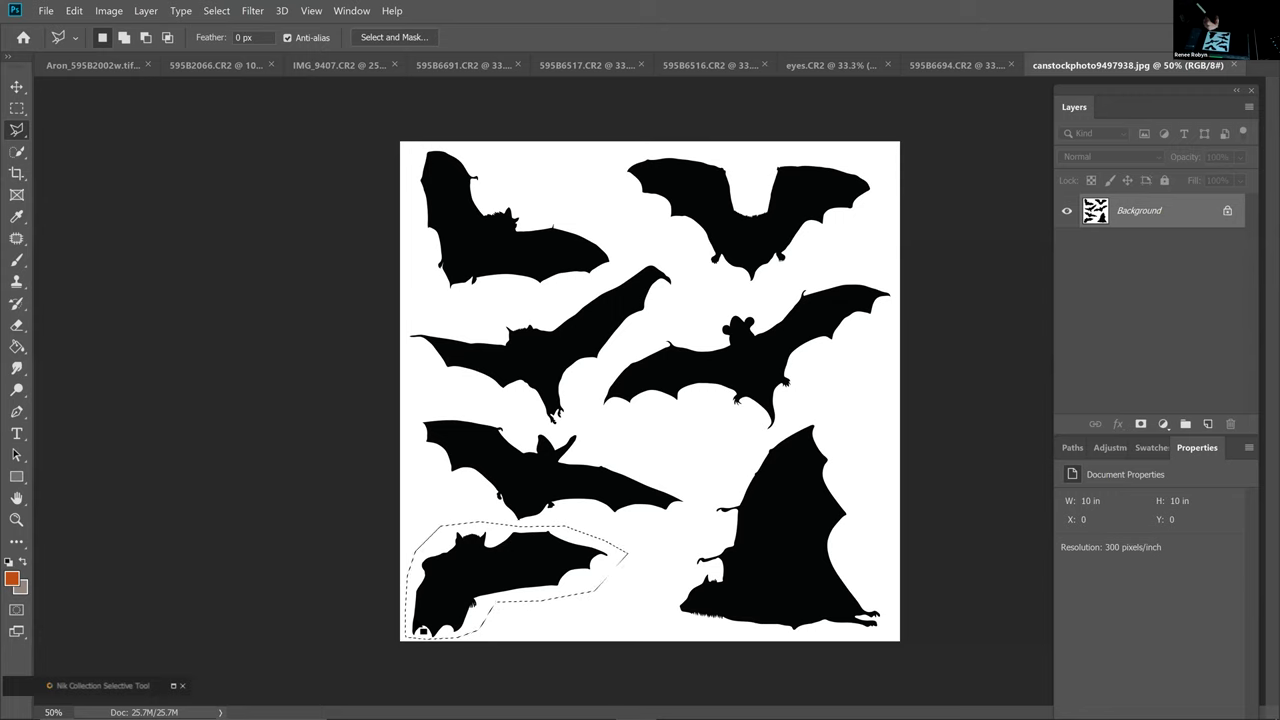
left_click(134, 68)
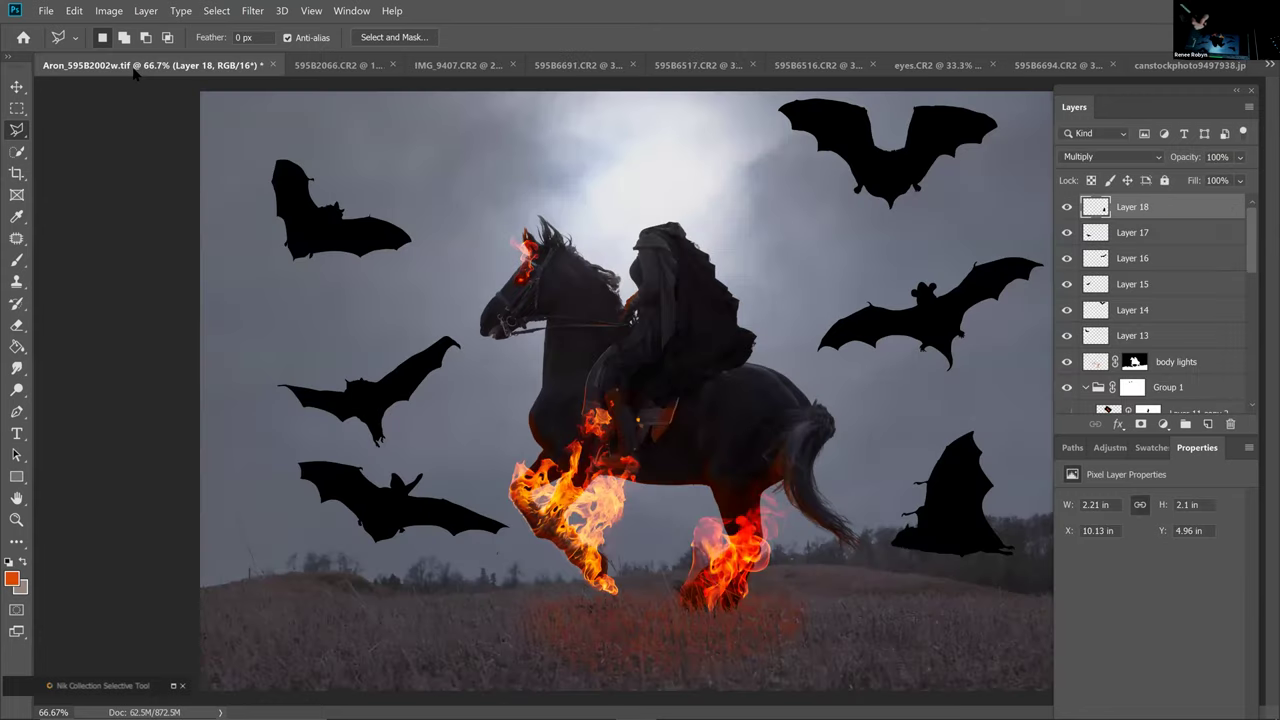
key("ctrl+v")
Set the newly pasted bat's layer to Multiply and scale it down to about 1.1 × 0.58 in, in the sky above the horse's head
left_click(1136, 156)
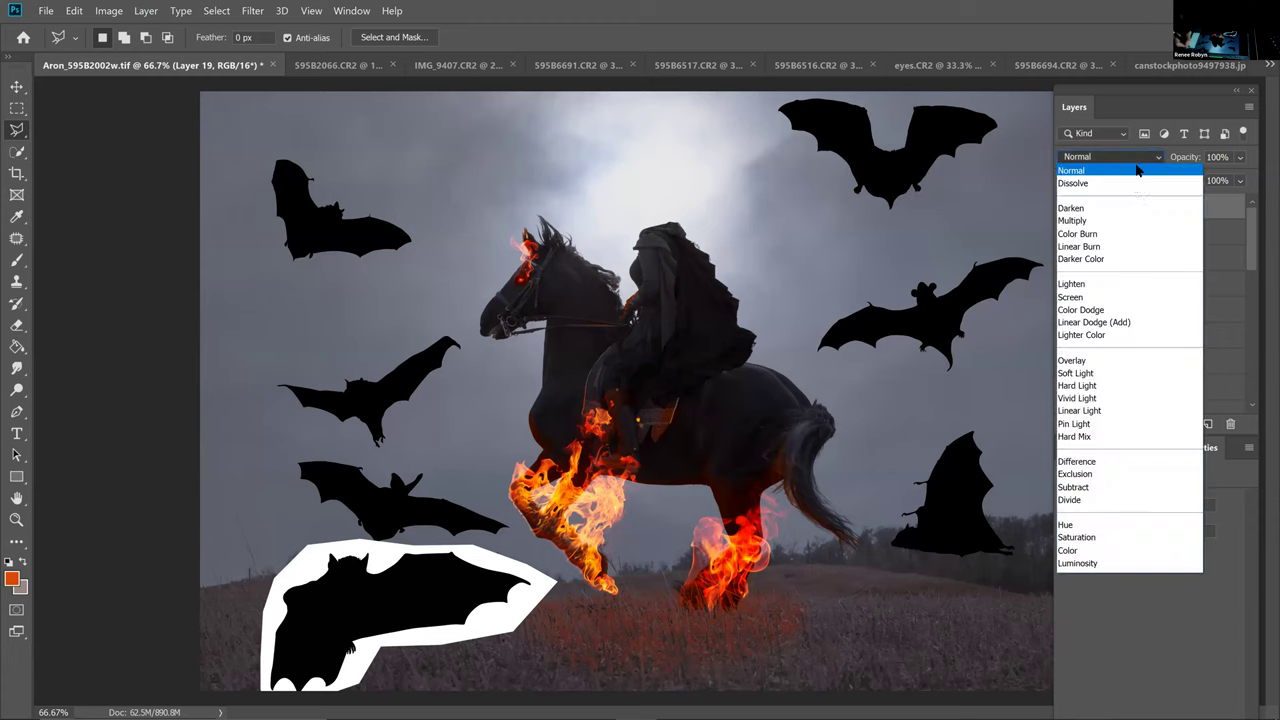
left_click(1118, 220)
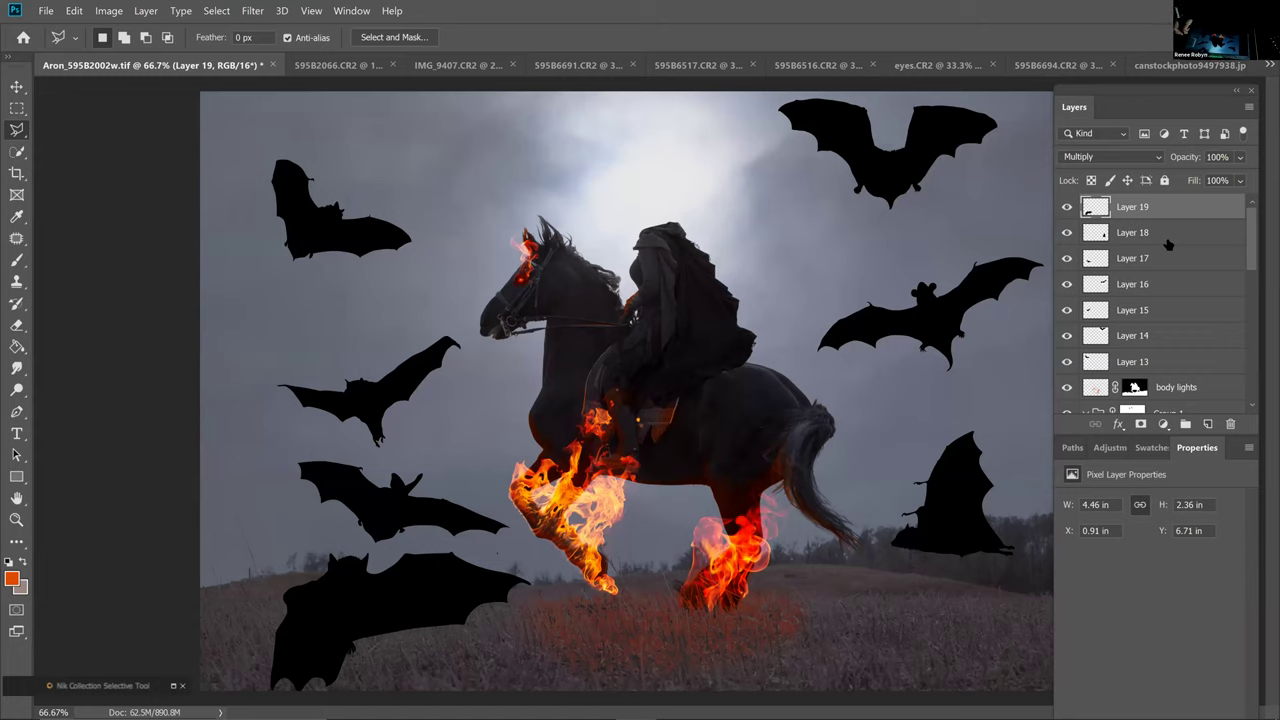
key("ctrl+t")
left_click_drag(557, 538, 476, 174)
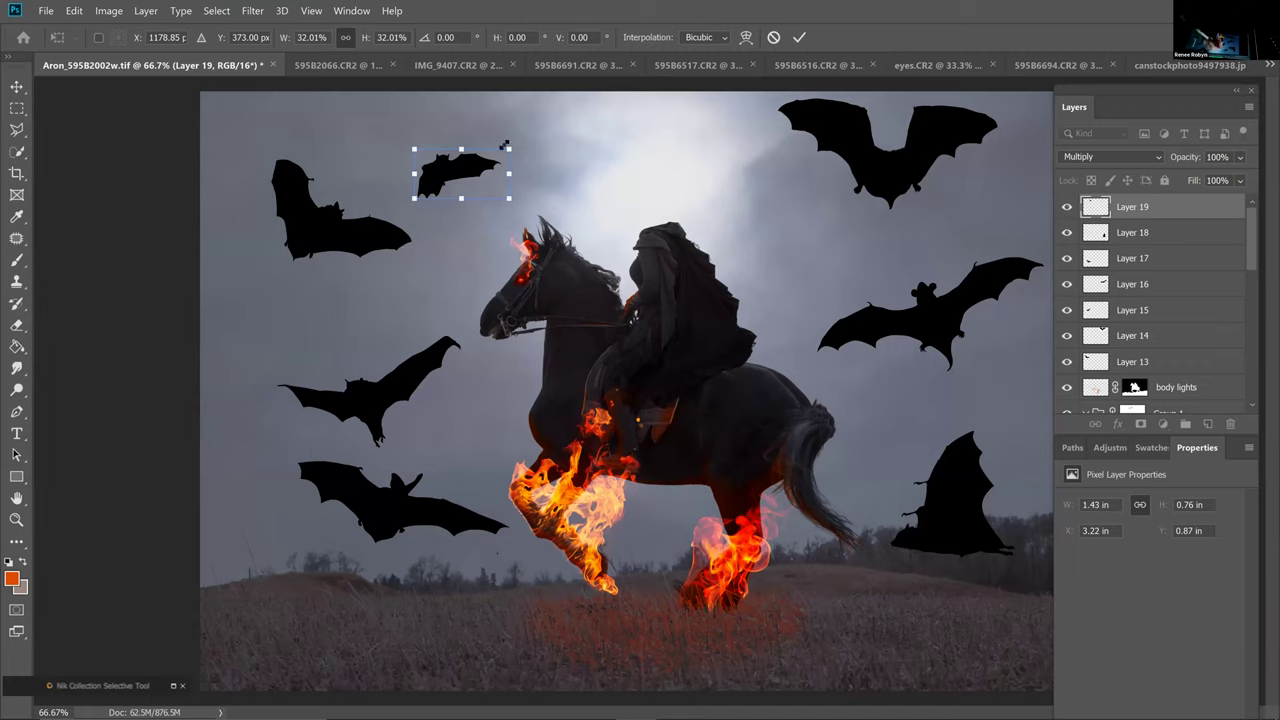
left_click_drag(504, 151, 487, 161)
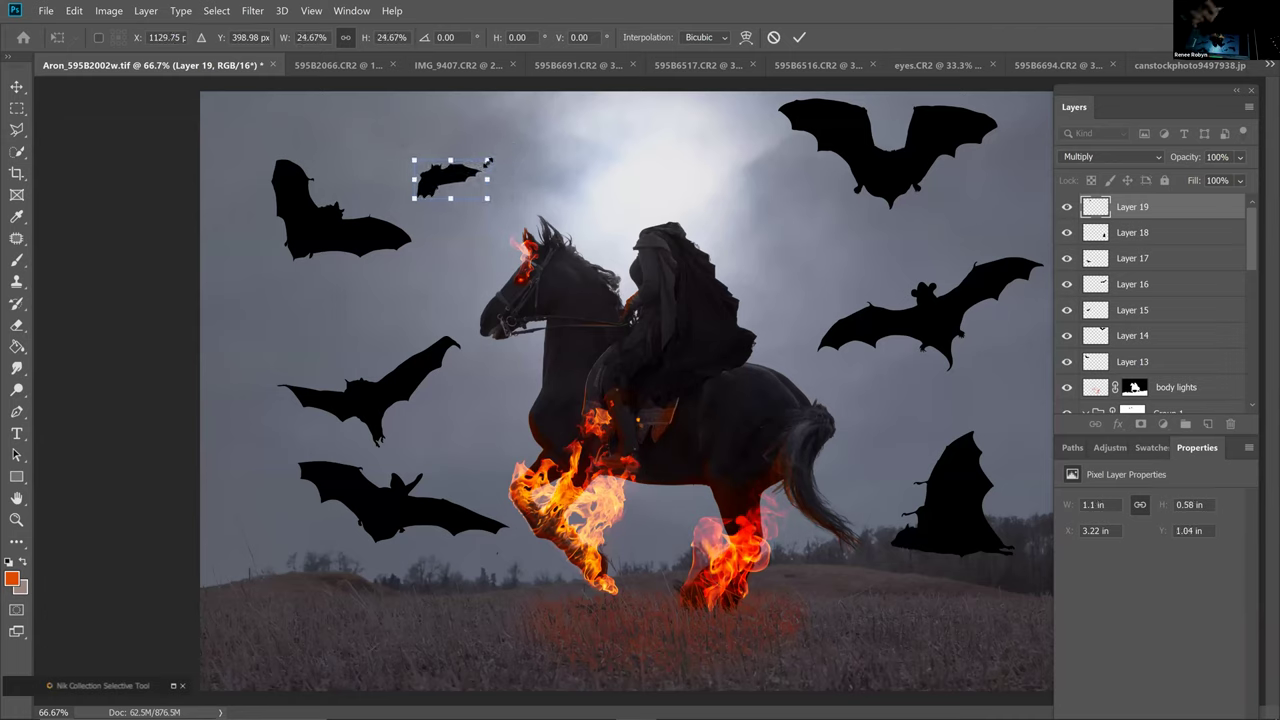
key("Return")
key("l")
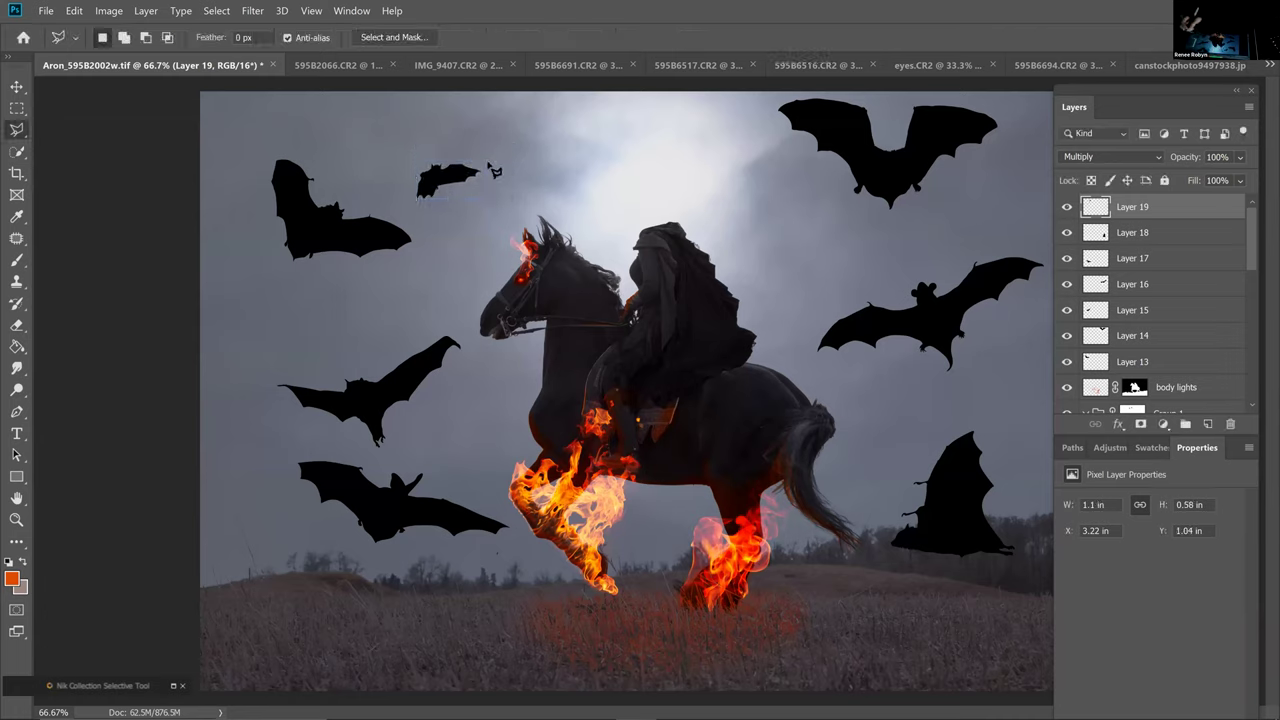
Lower the Layer 19 bat's opacity to 77% and scale it down further to about 0.83 × 0.44 in
left_click(1240, 157)
left_click_drag(1219, 182, 1229, 180)
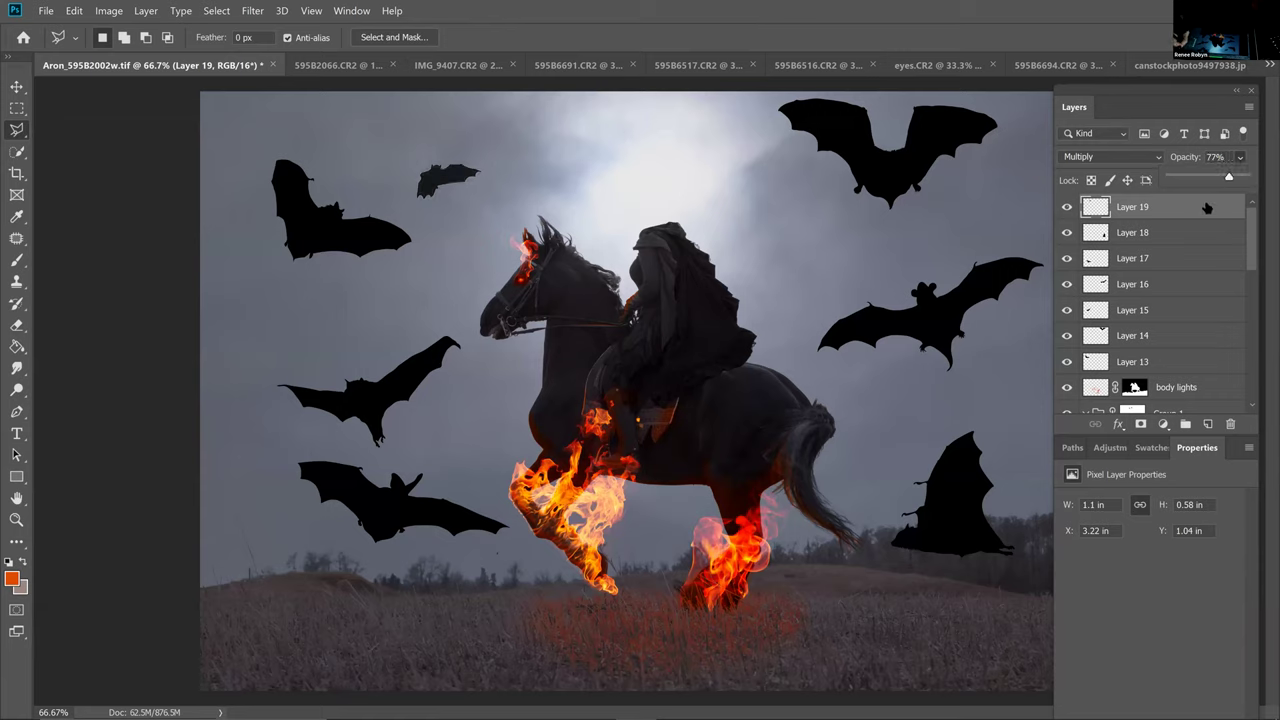
left_click(1206, 203)
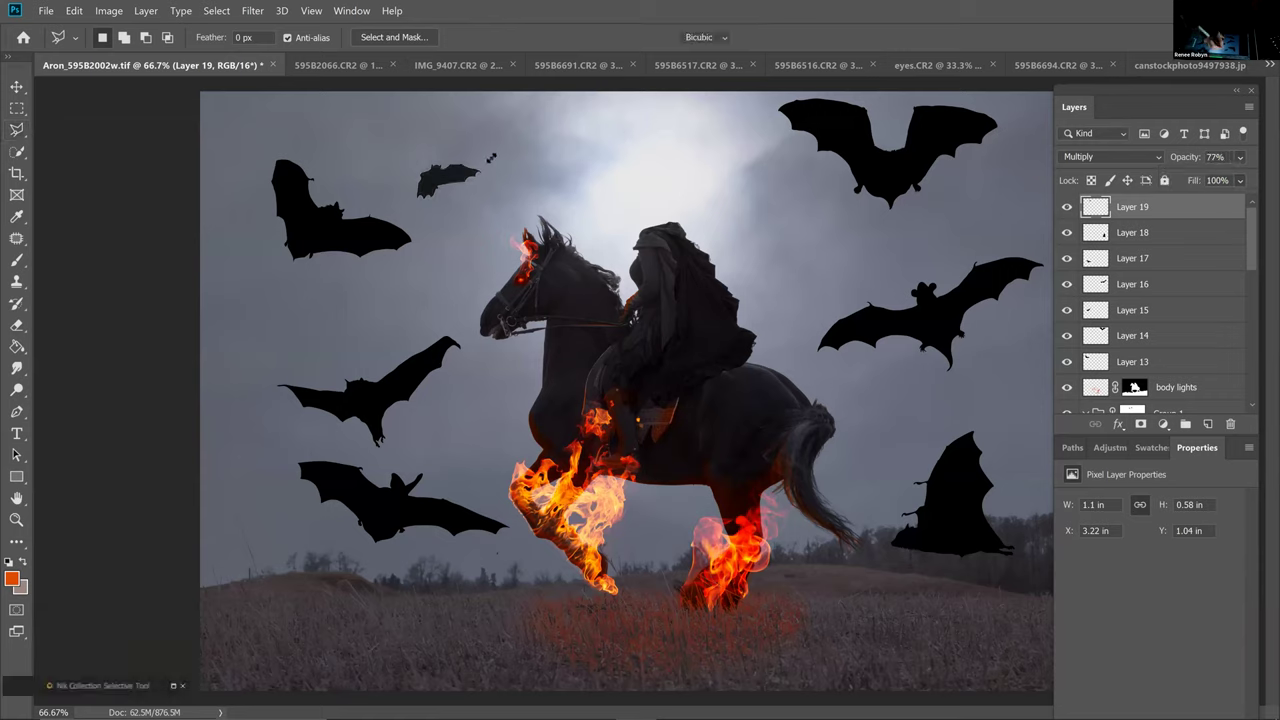
key("ctrl+t")
left_click_drag(487, 160, 473, 172)
key("Return")
key("l")
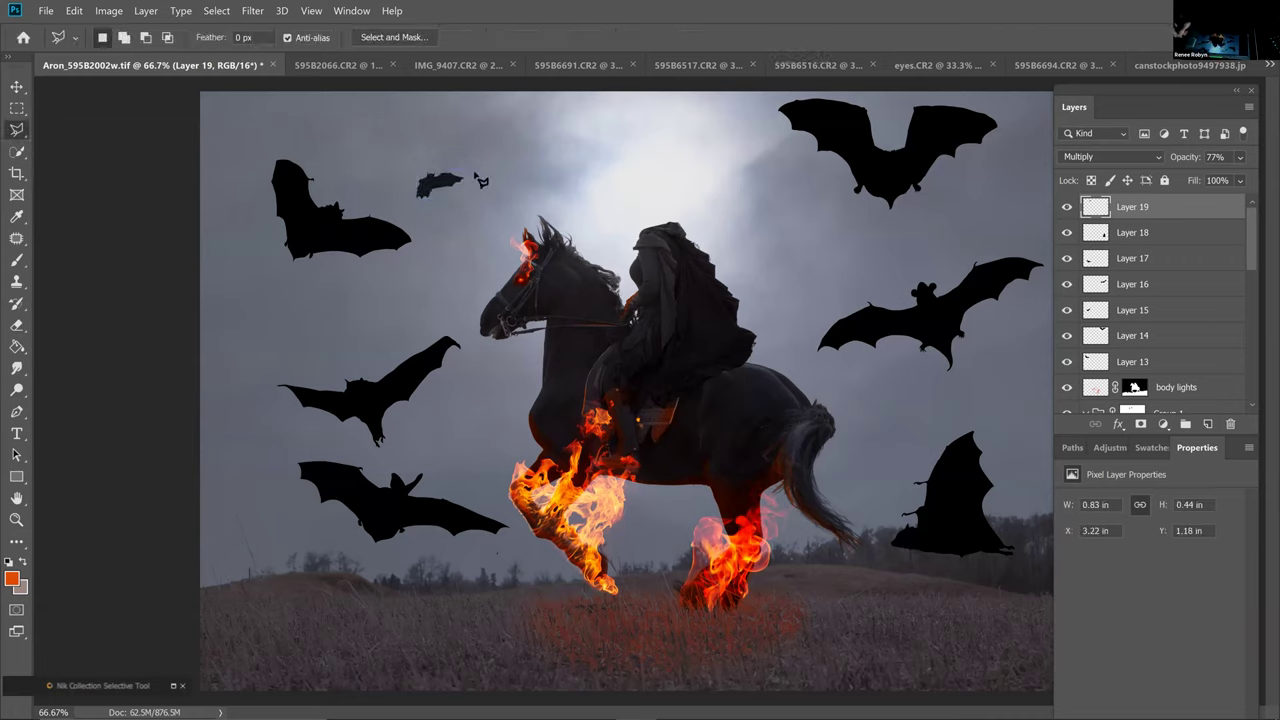
Move the Layer 18 bat to the sky in front of the horse and scale it down to about 0.68 × 0.65 in
left_click(1164, 236)
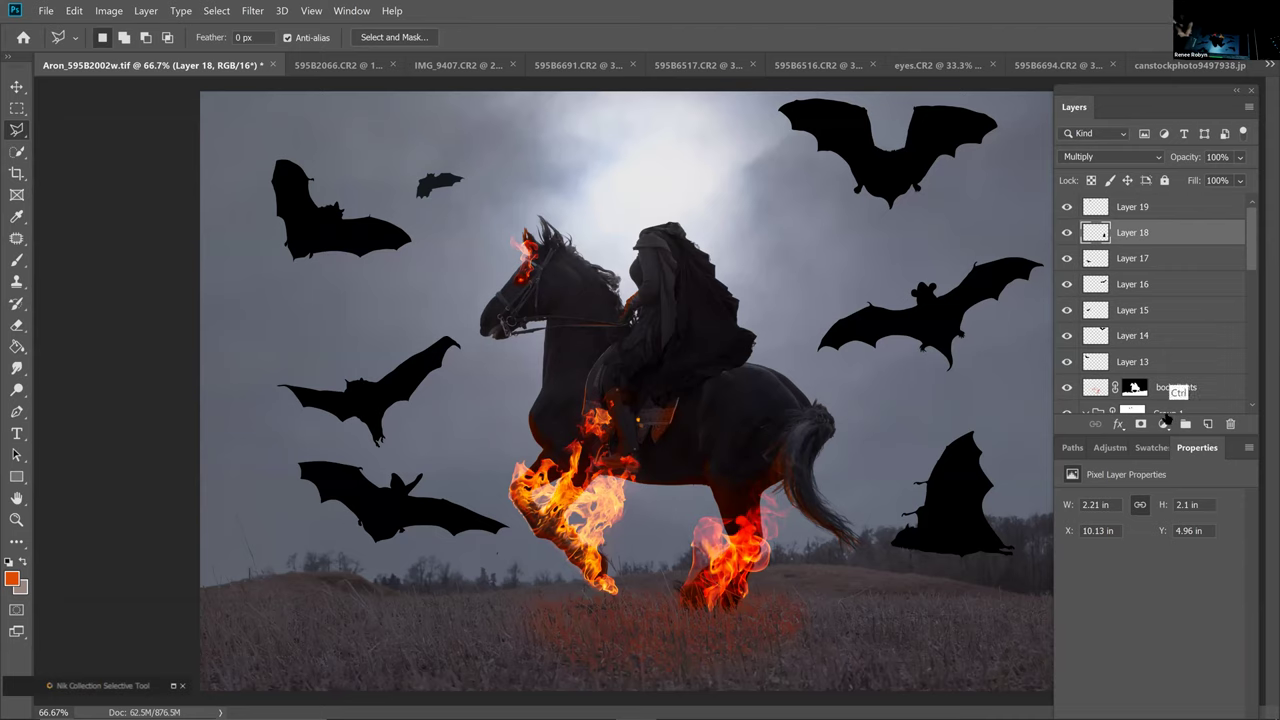
key("ctrl+t")
left_click_drag(1021, 561, 968, 511)
left_click_drag(941, 448, 338, 308)
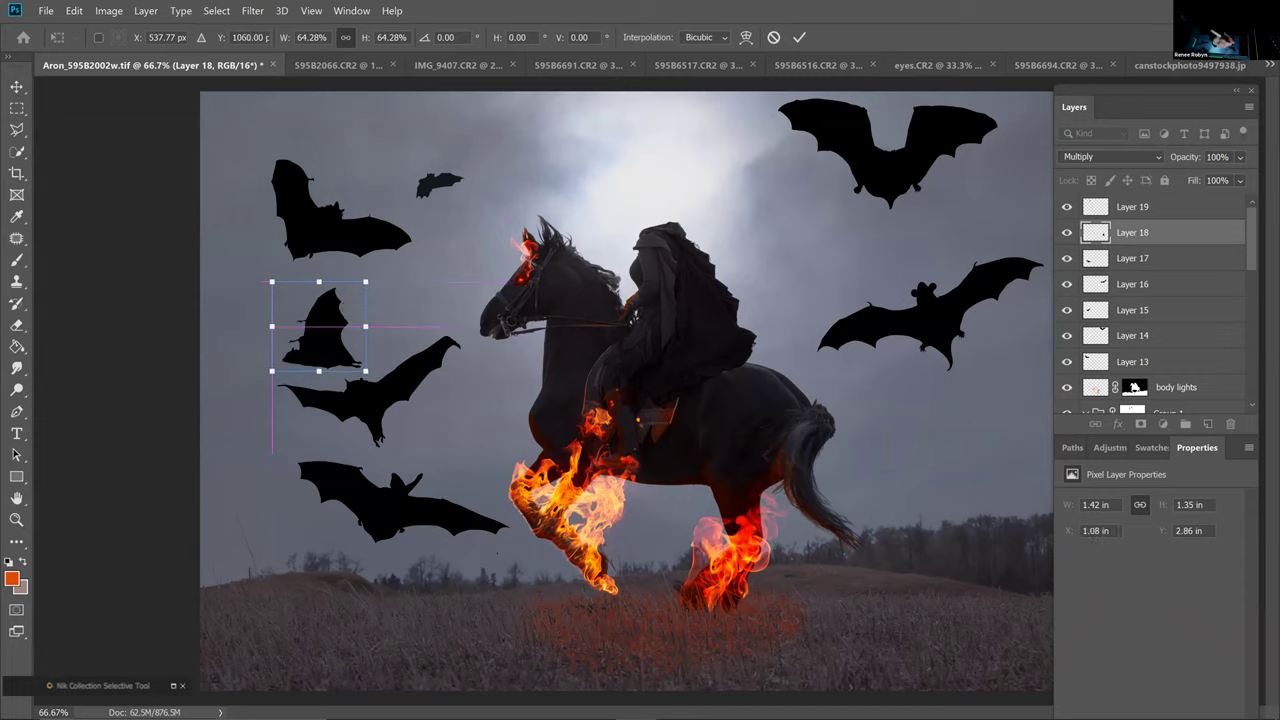
left_click_drag(272, 282, 319, 329)
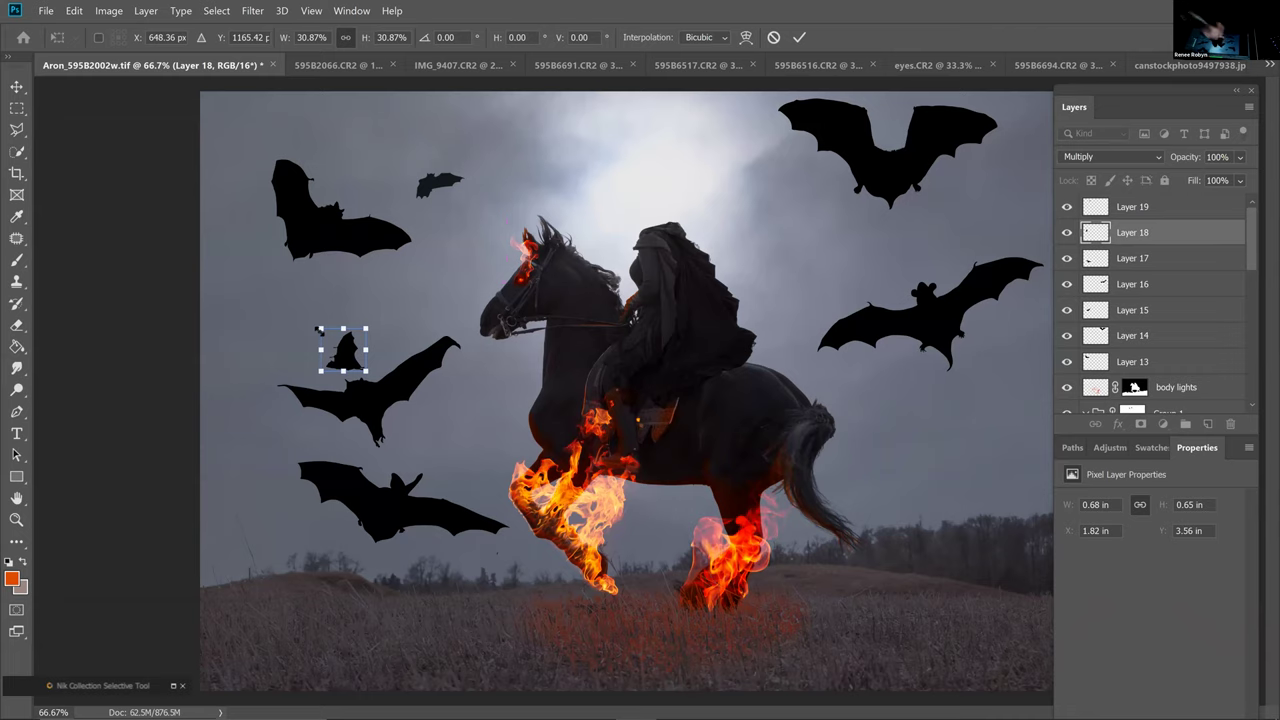
key("l")
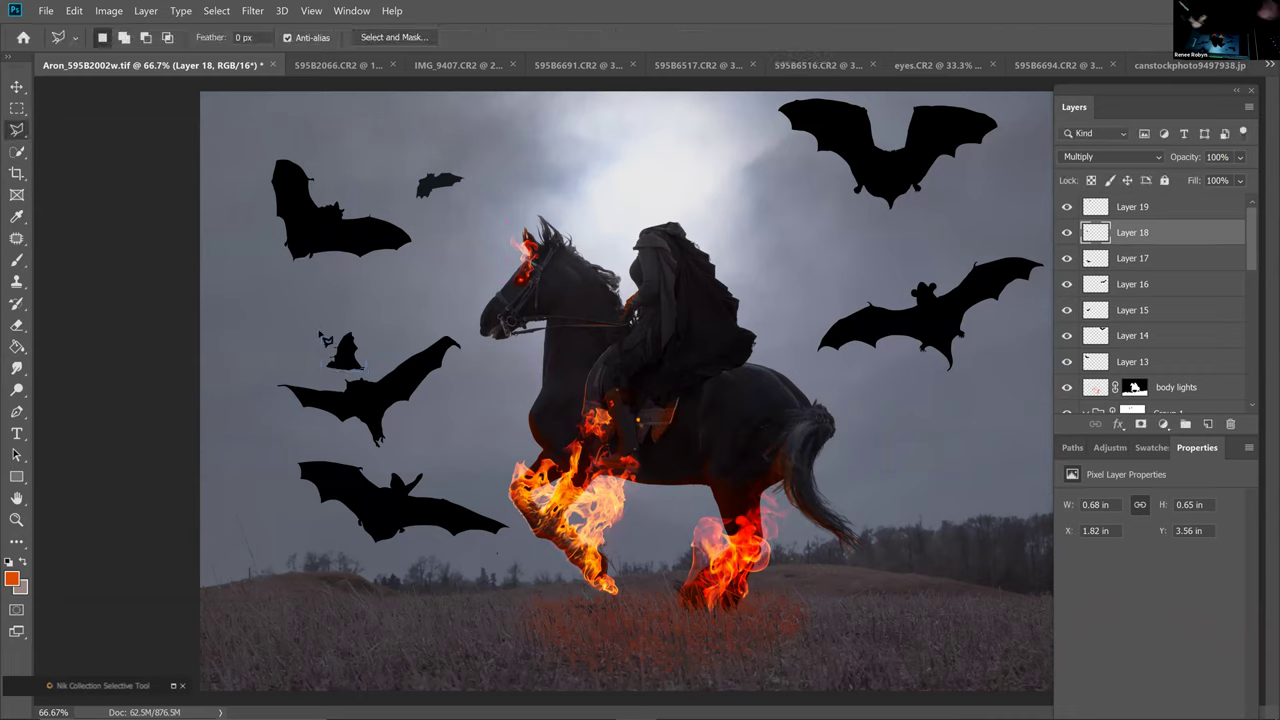
Slightly lower the opacity of the Layer 18 bat
left_click(1240, 157)
left_click(1227, 177)
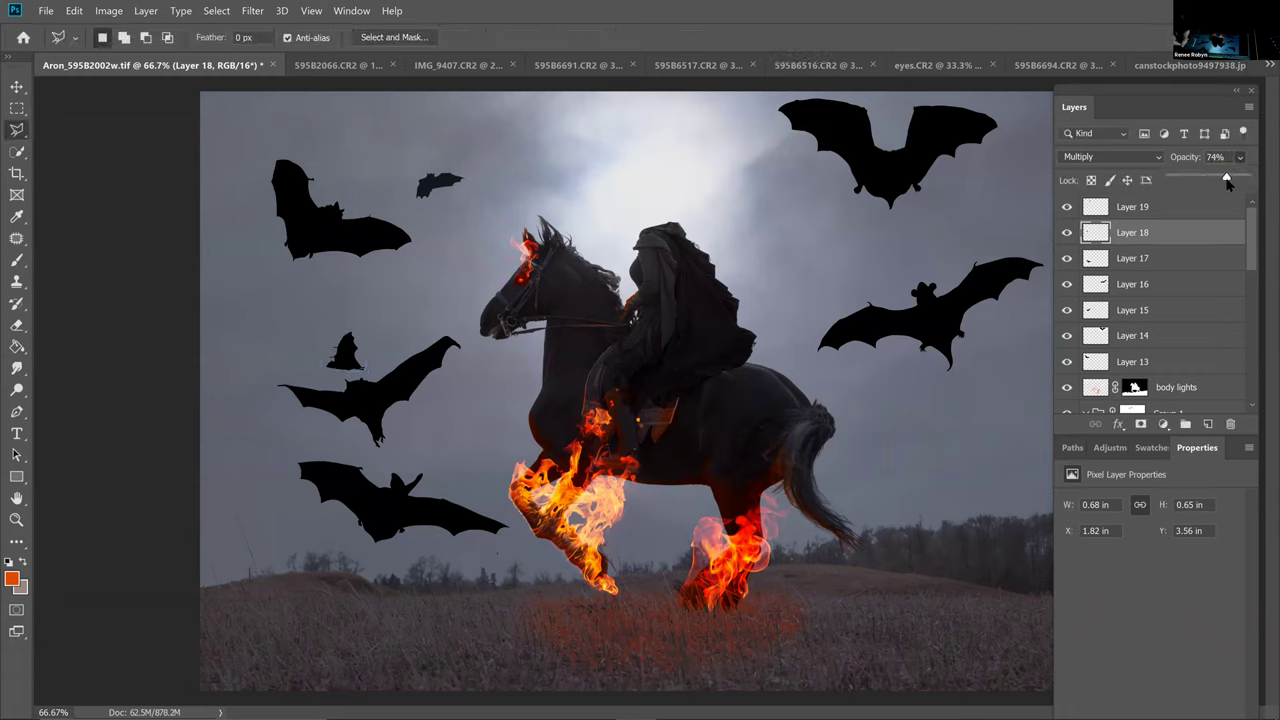
left_click_drag(1232, 182, 1234, 182)
Scale the Layer 17 bat to about 18%, rotate it about -34°, and place it in the sky behind the rider's shoulder
left_click(1169, 266)
key("ctrl+t")
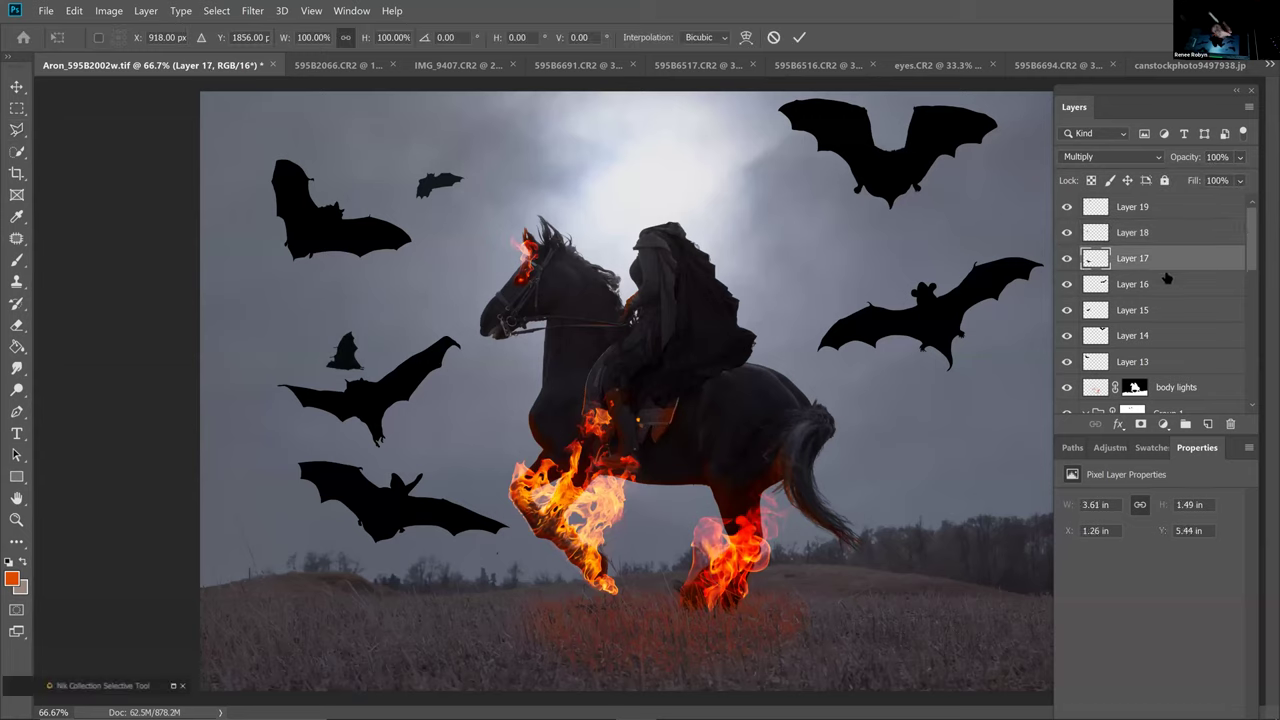
mouse_move(284, 552)
left_mouse_down()
mouse_move(385, 525)
mouse_move(486, 562)
mouse_move(575, 432)
mouse_move(782, 217)
mouse_move(818, 228)
mouse_move(797, 194)
left_mouse_up()
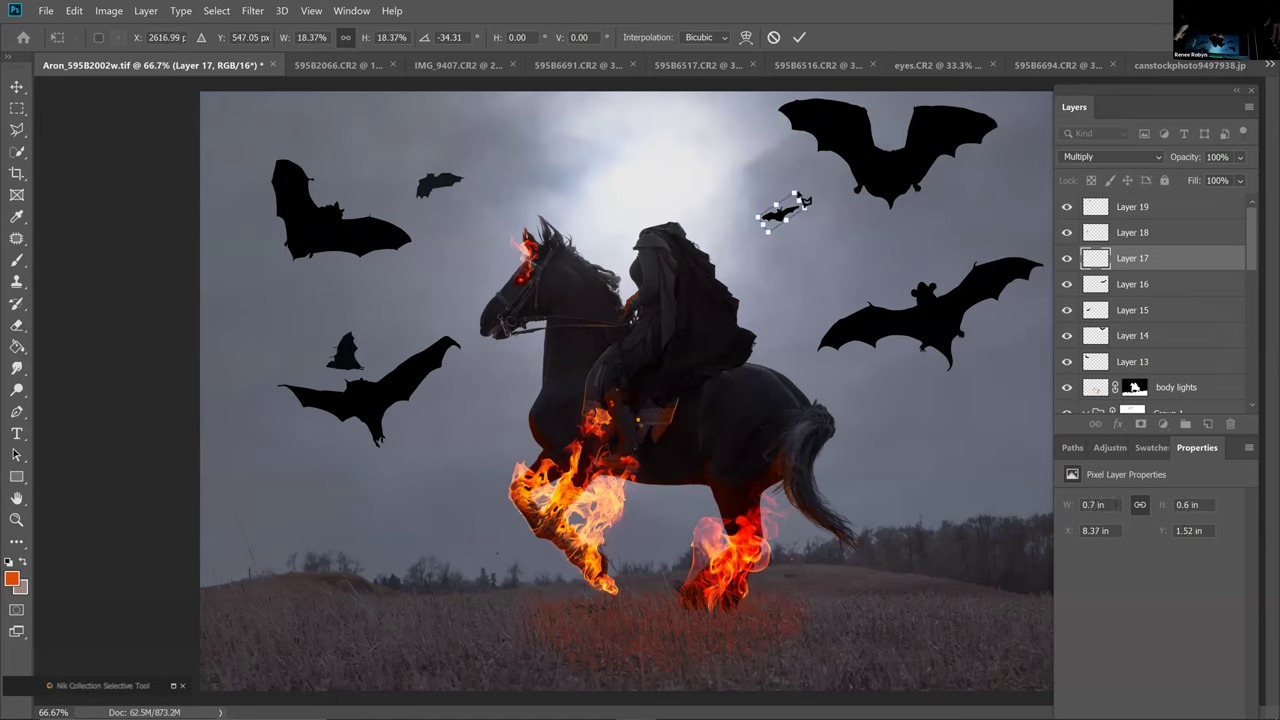
key("Return")
Lower the Layer 17 bat's opacity to 62%
left_click(1240, 157)
left_click_drag(1251, 176, 1224, 178)
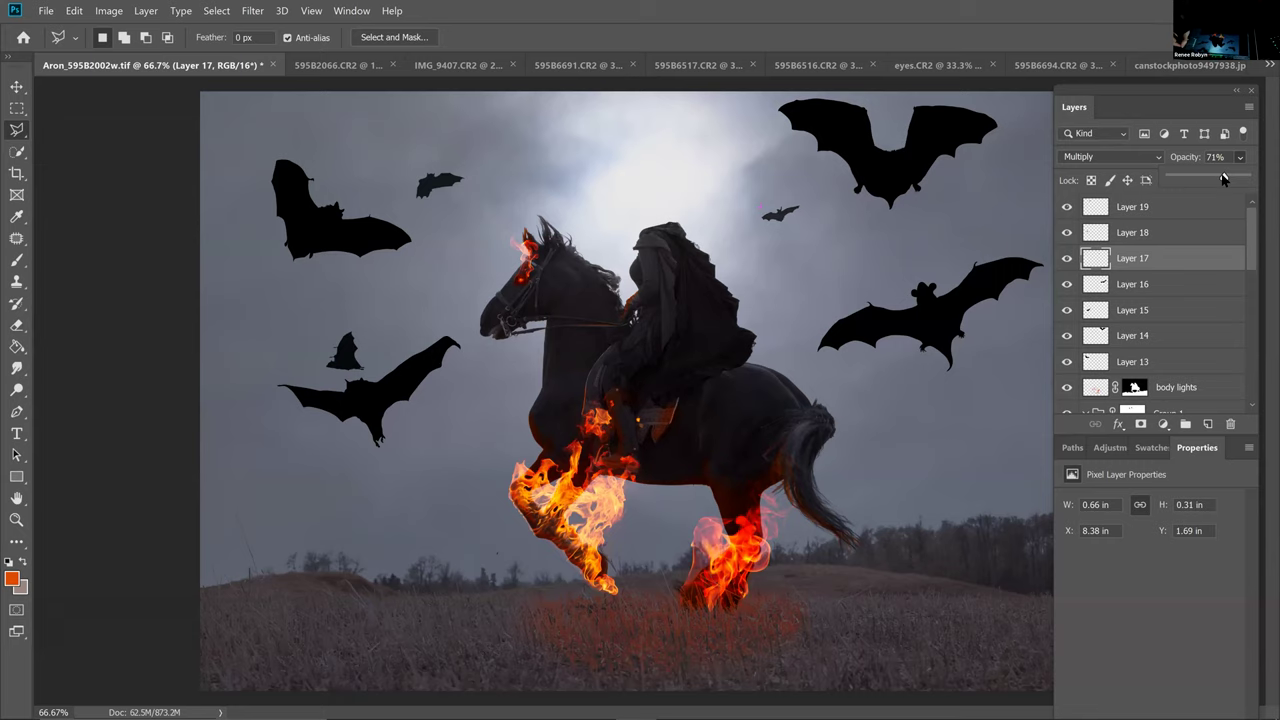
left_click_drag(1224, 179, 1218, 179)
left_click(1193, 270)
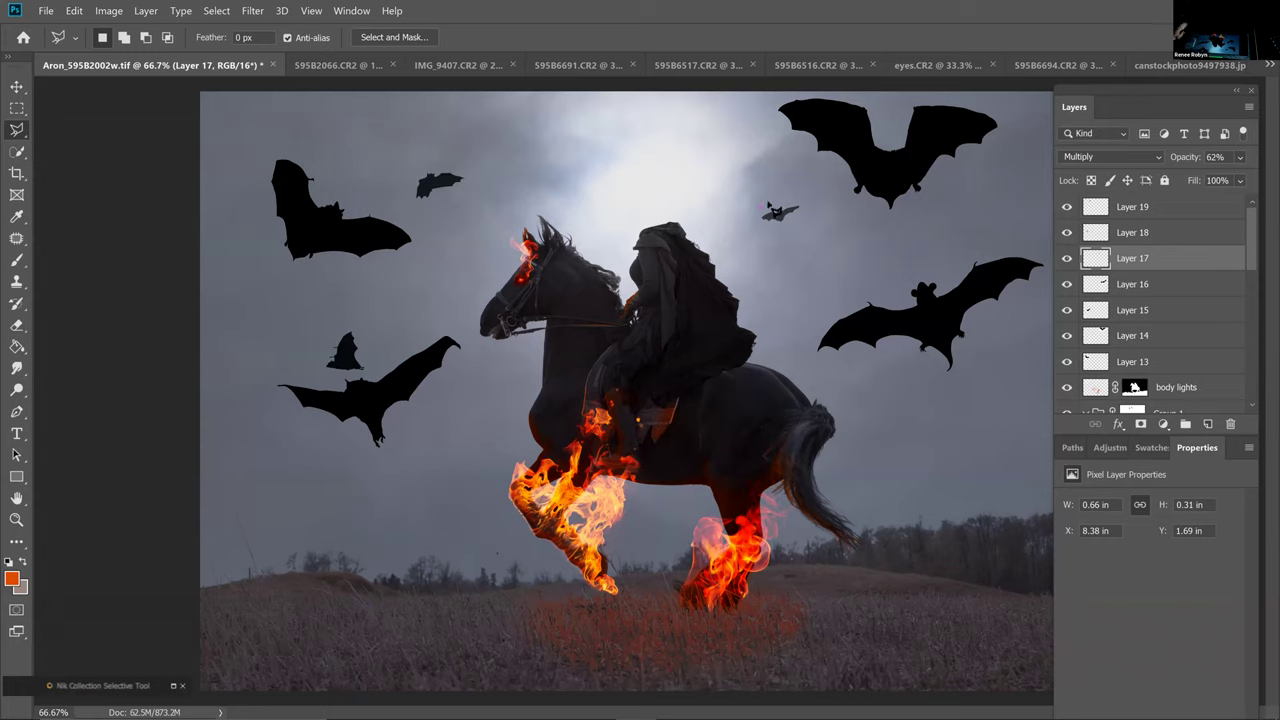
Scale the Layer 16 bat down to about 0.89 × 0.77 in, near the photo's right edge behind the rider
left_click(1168, 285)
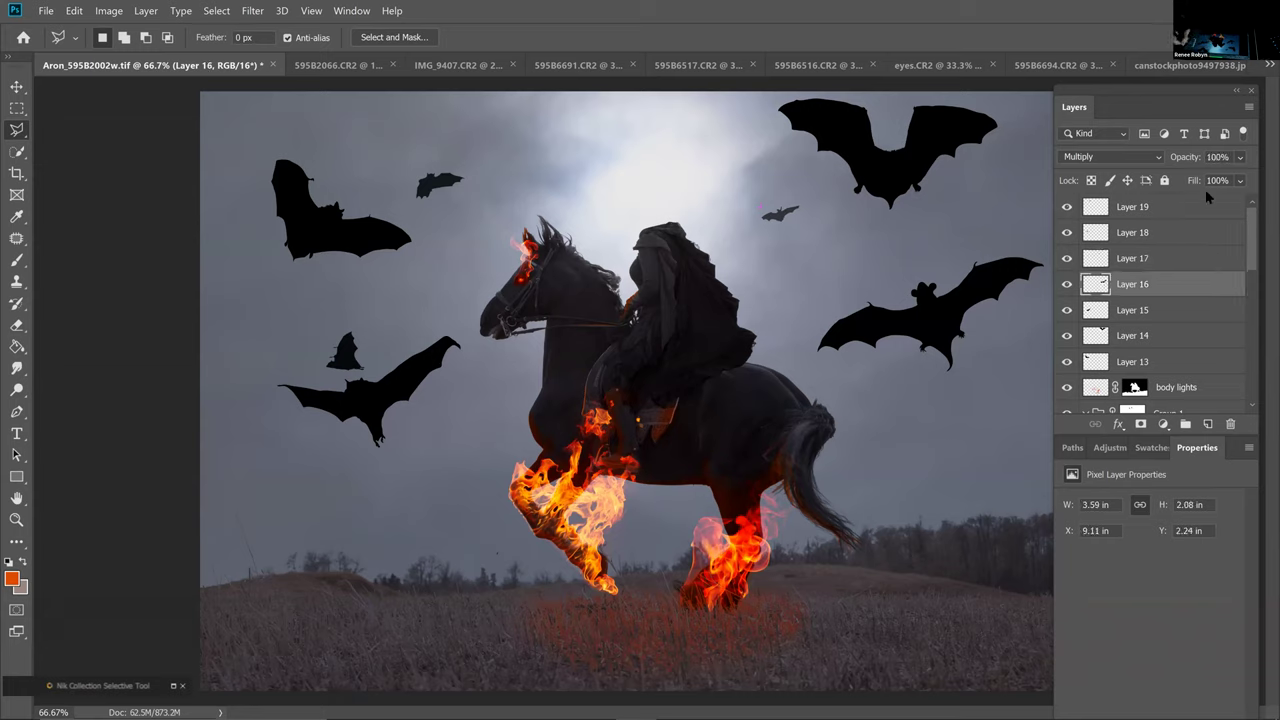
key("ctrl+t")
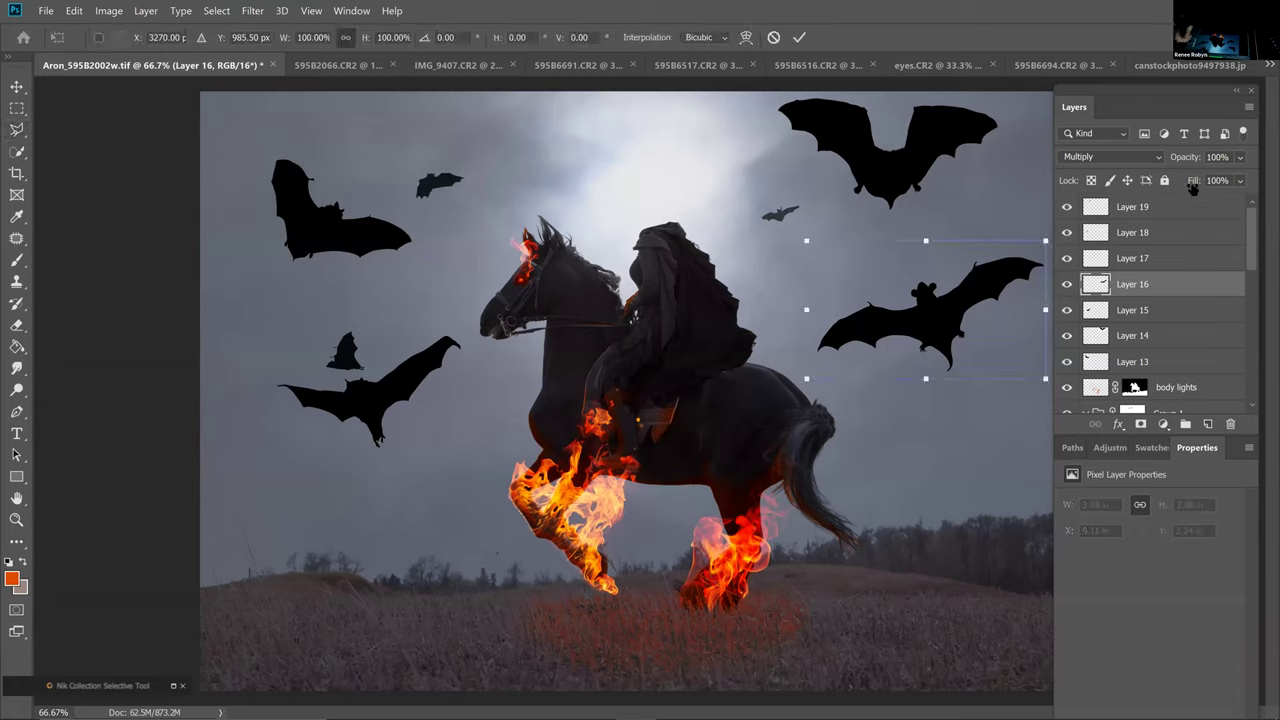
left_click_drag(806, 240, 993, 279)
key("Return")
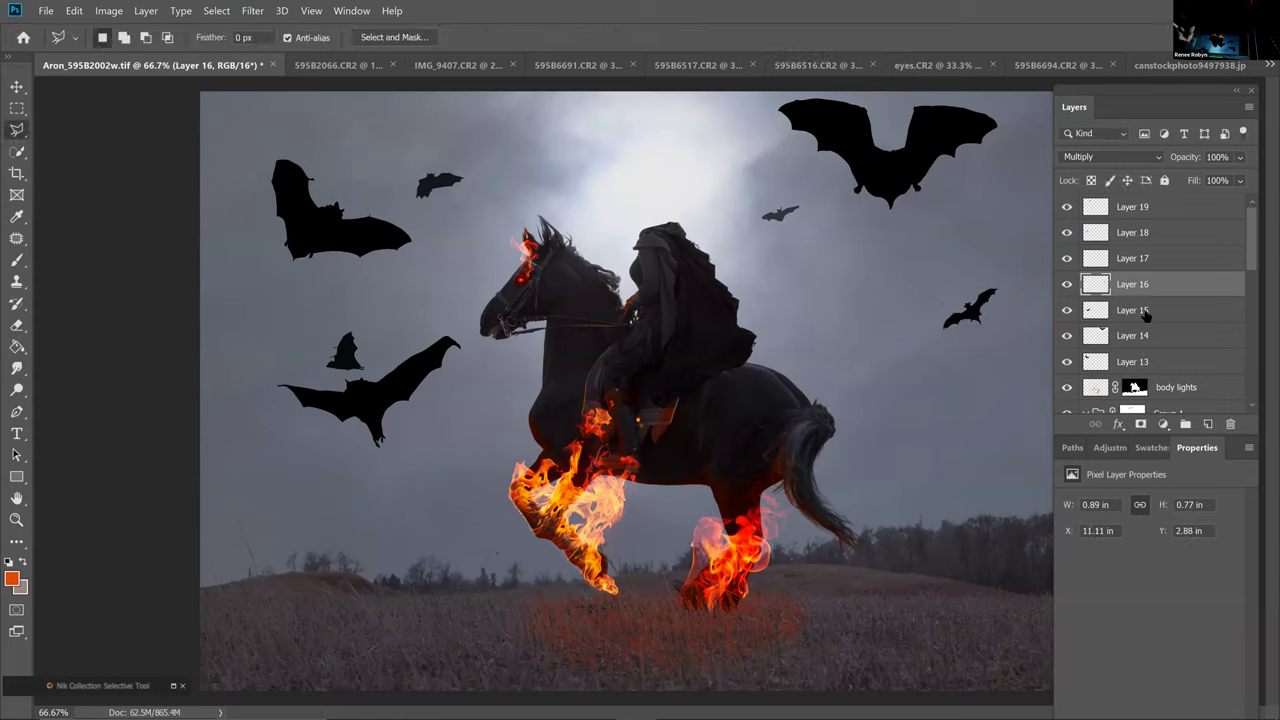
Scale the Layer 15 bat to about 36% and rotate it about -22°, low in the sky in front of the horse's chest
left_click(1155, 313)
key("ctrl+t")
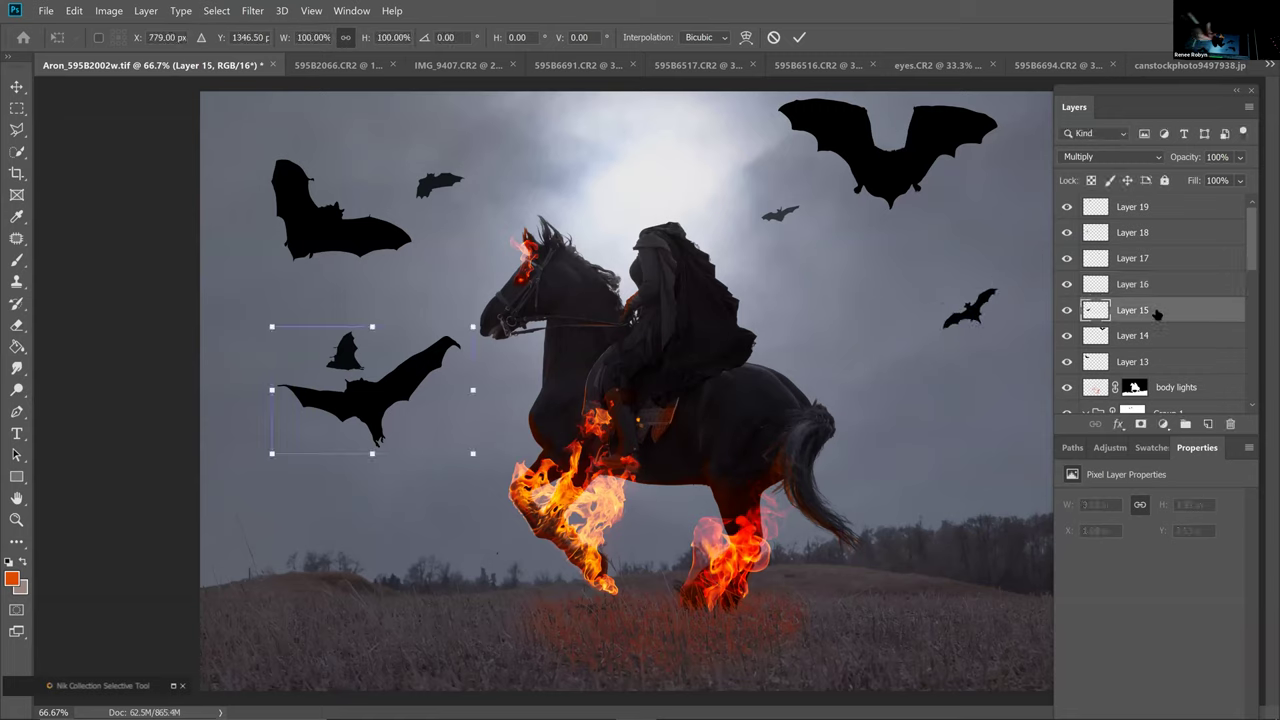
left_click_drag(473, 326, 426, 422)
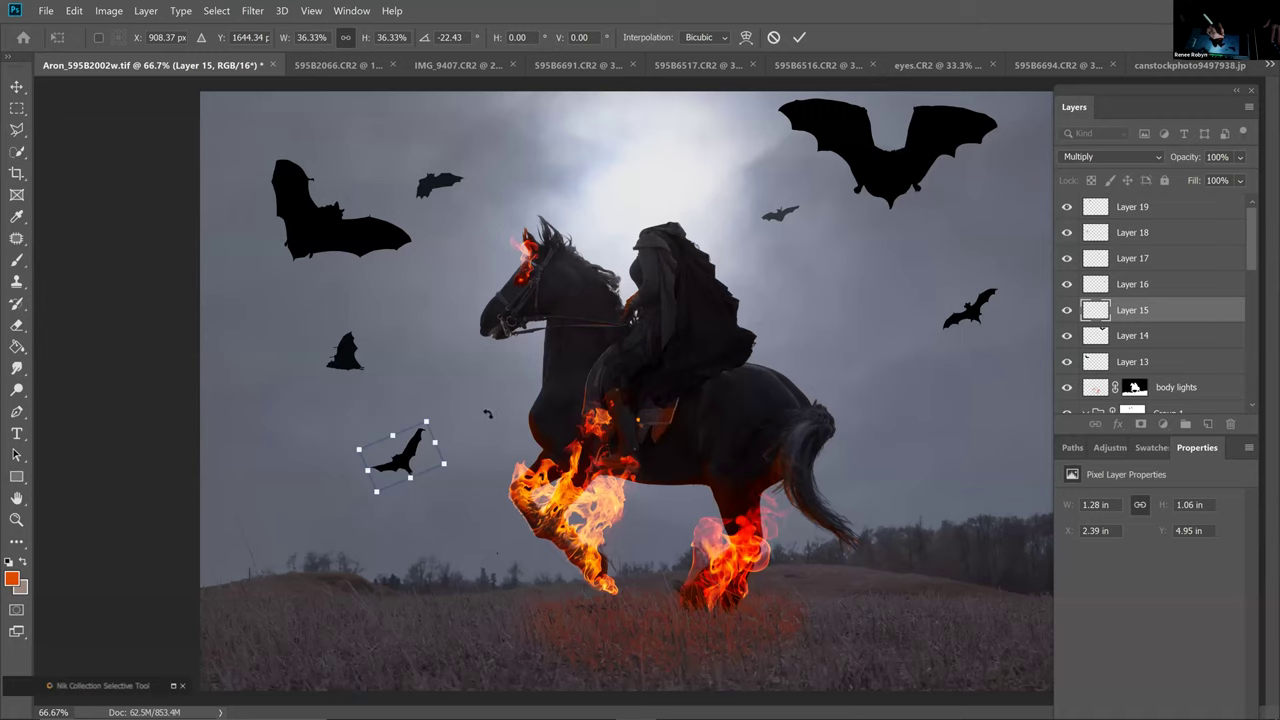
key("l")
Lower the Layer 15 bat's opacity to 72%
left_click(1240, 157)
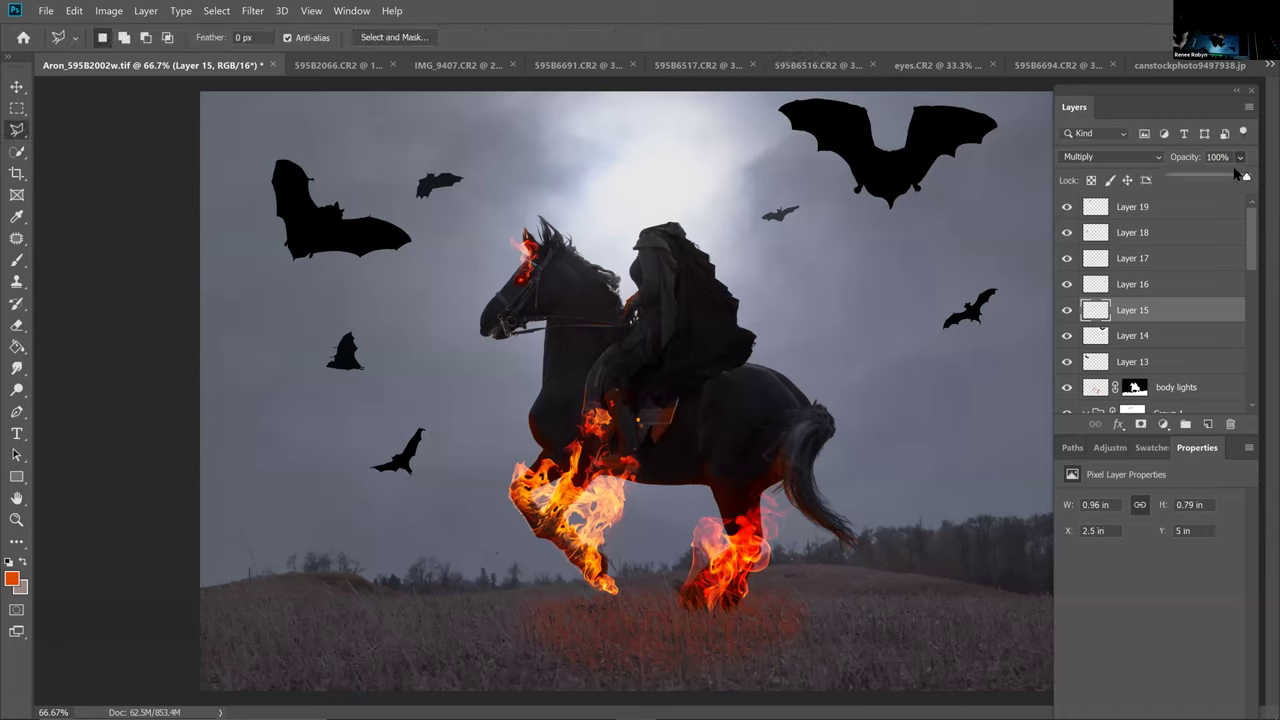
left_click(1231, 179)
left_click_drag(1231, 179, 1227, 179)
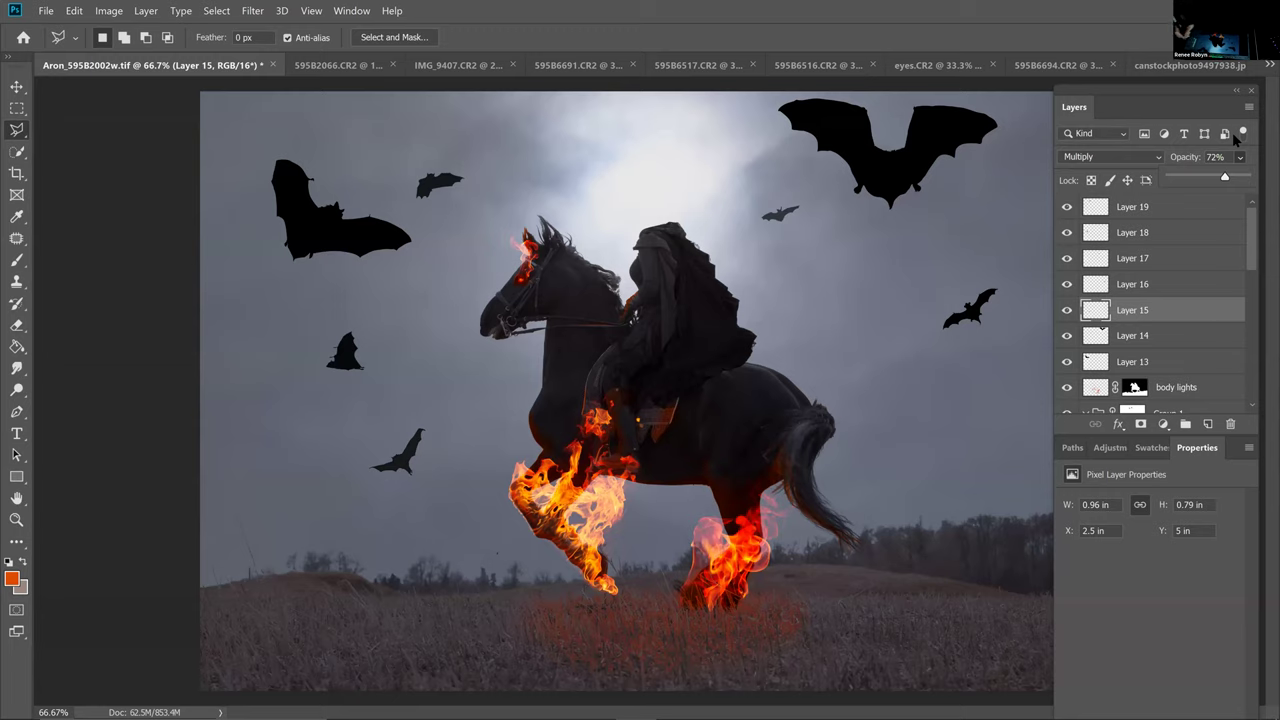
Scale the Layer 14 bat to about 32%, rotate it about 19°, and place it near the photo's upper-right corner
left_click(1152, 335)
key("ctrl+t")
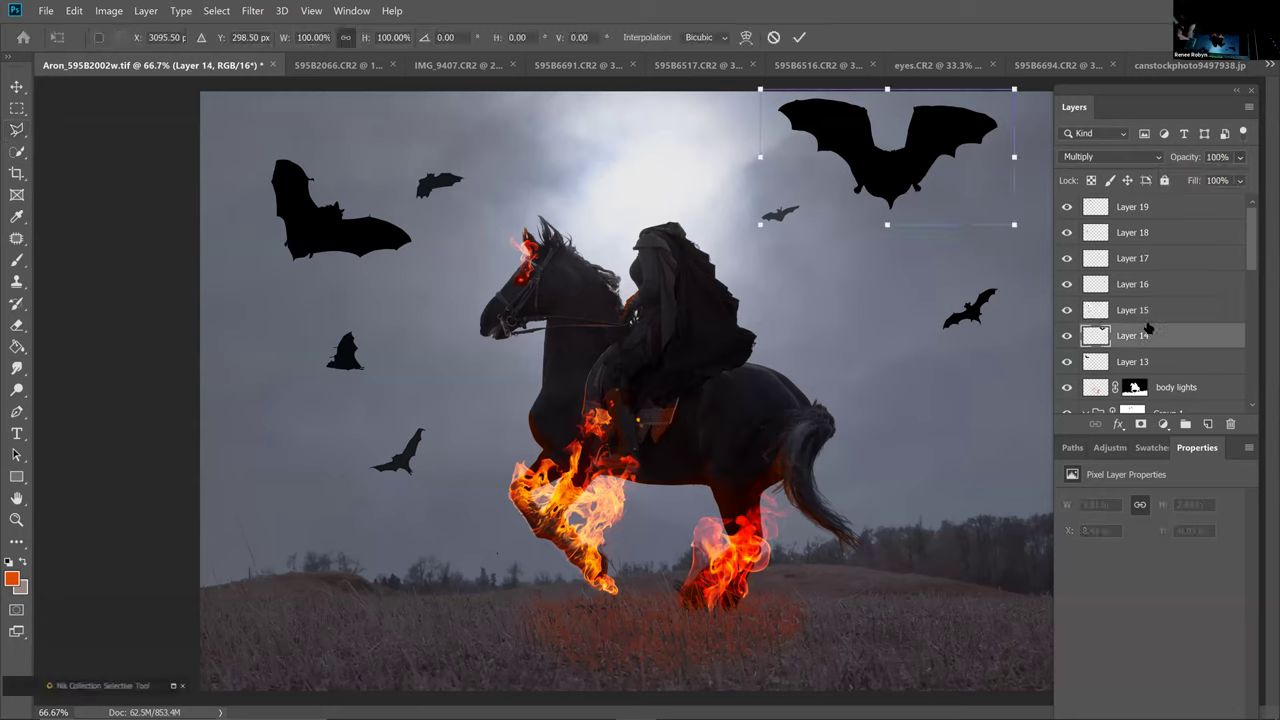
left_click_drag(760, 89, 938, 203)
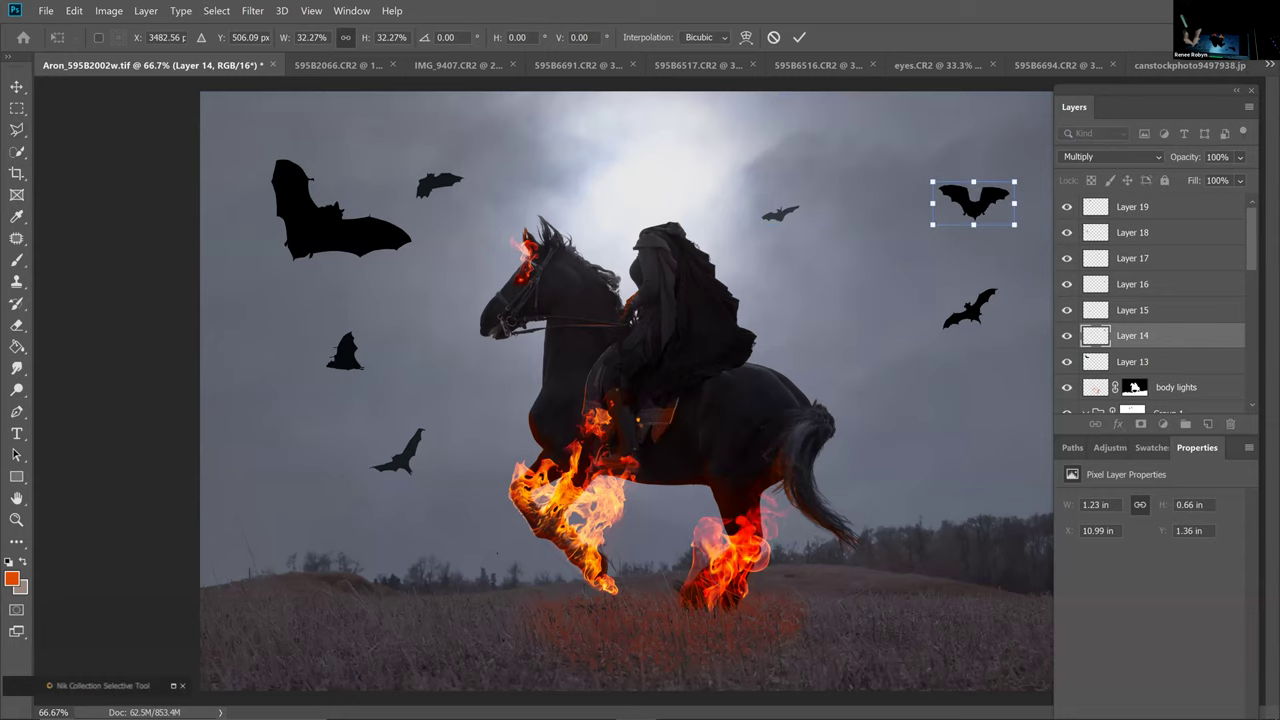
left_click_drag(1022, 228, 955, 191)
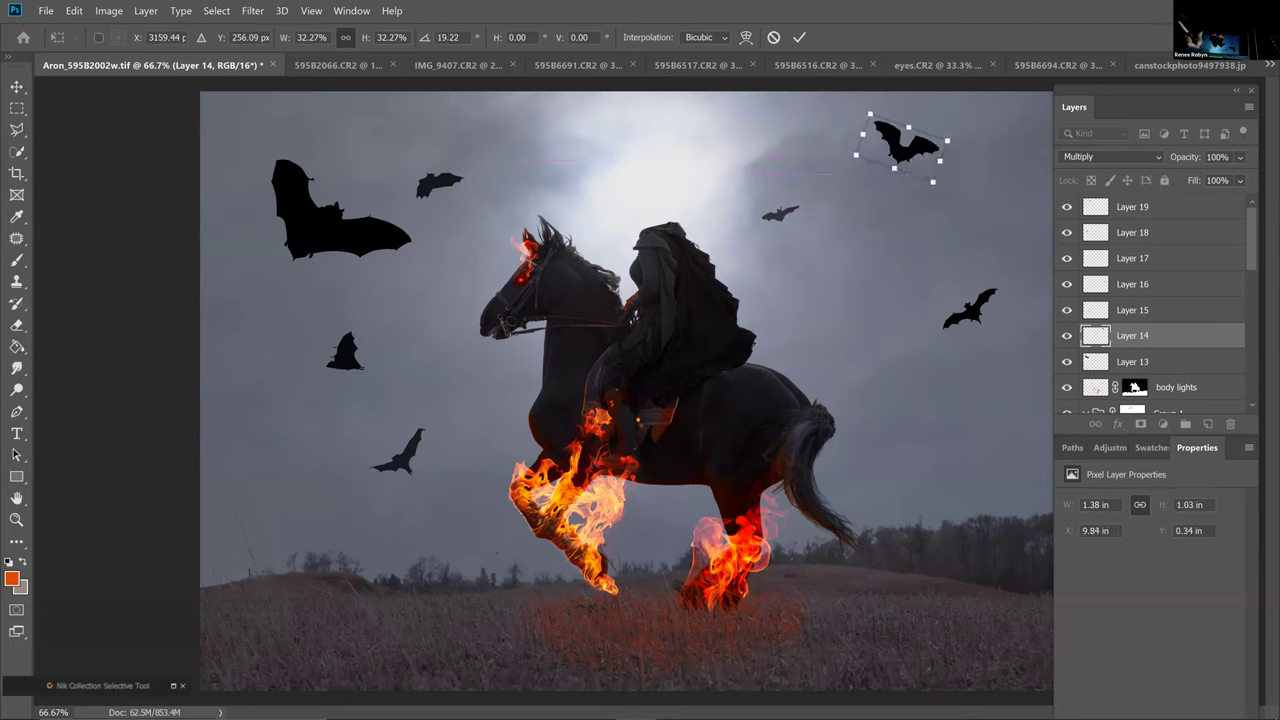
left_click_drag(912, 140, 935, 142)
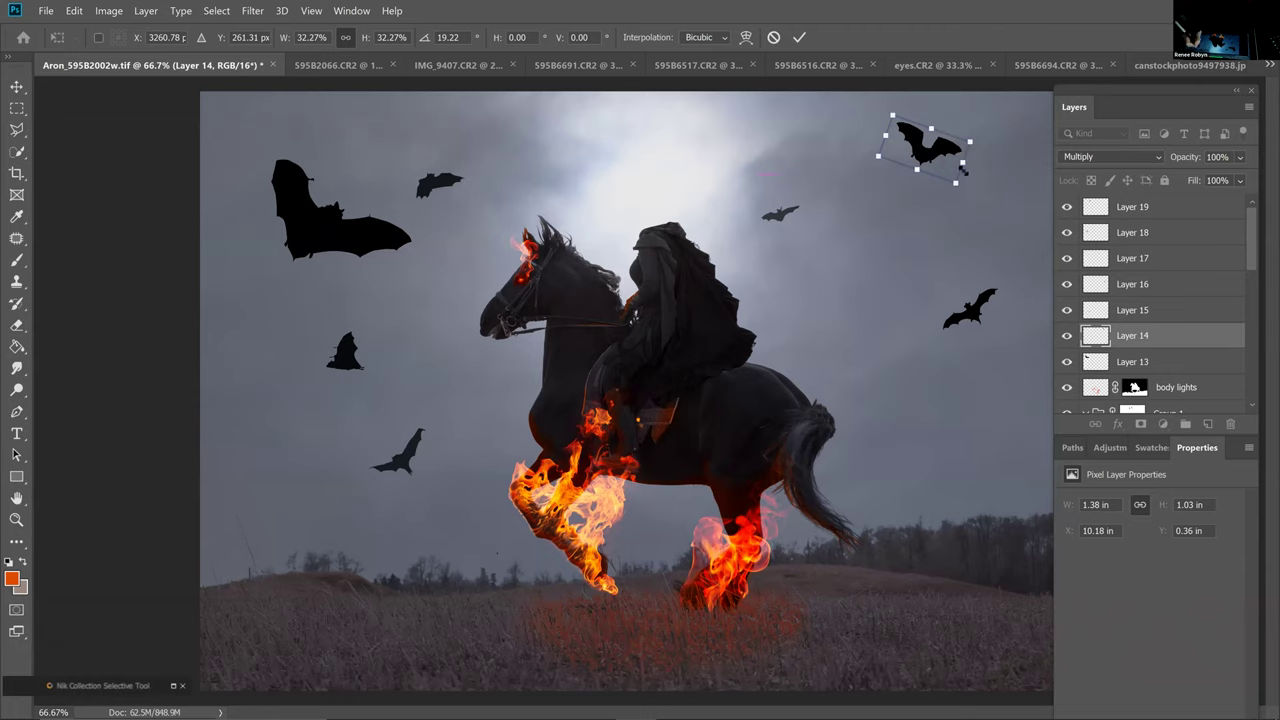
key("Return")
Lower the Layer 14 bat's opacity to 87%
key("l")
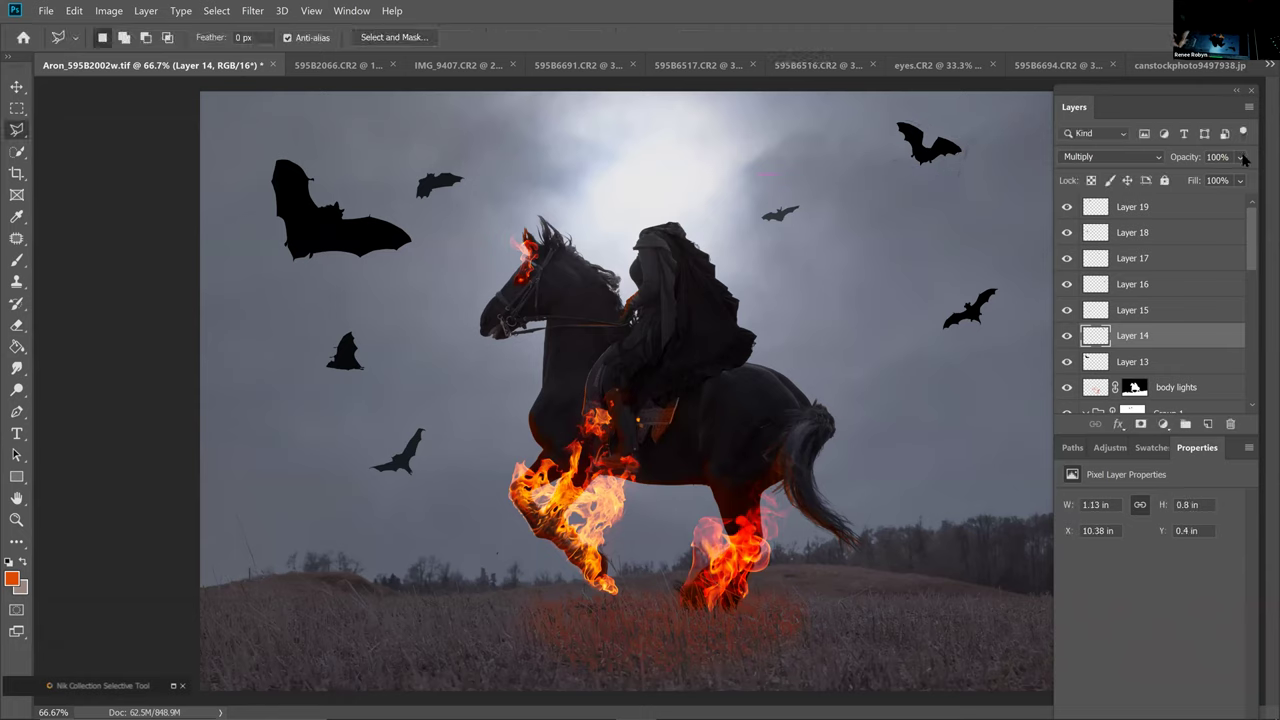
left_click(1240, 157)
left_click_drag(1240, 180, 1239, 178)
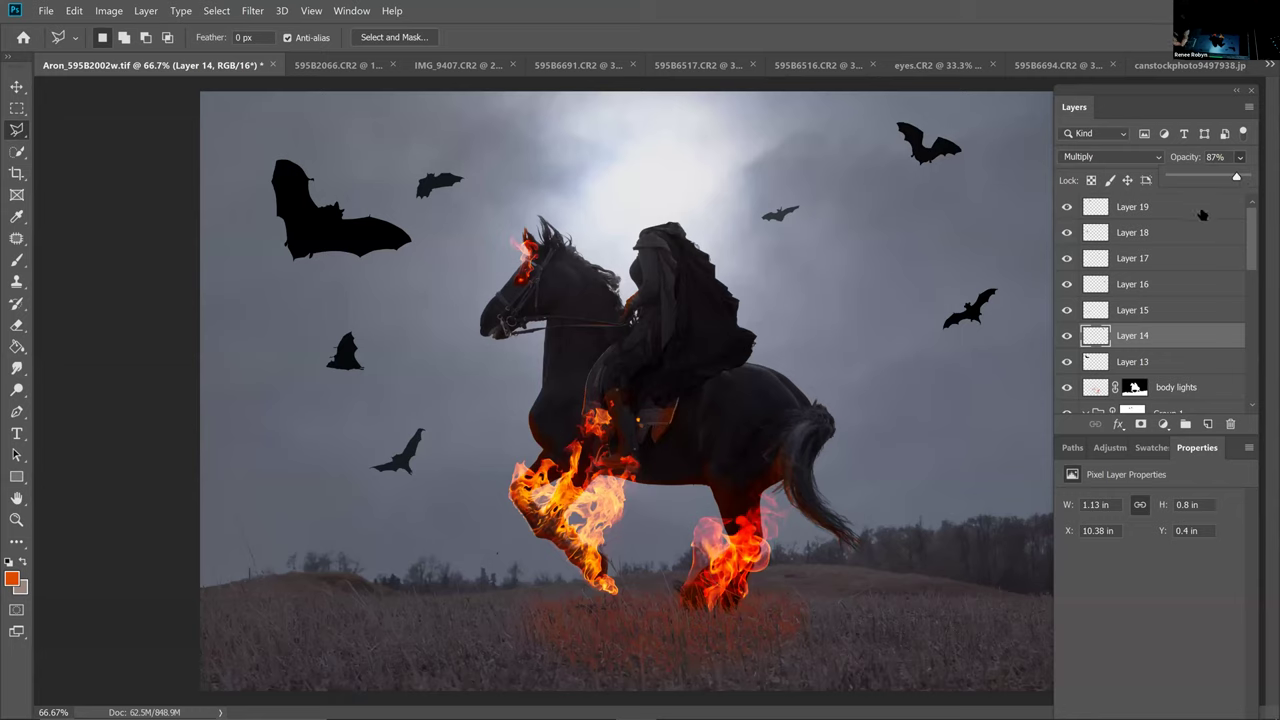
Scale the Layer 13 bat down to about 0.51 × 0.4 in and move it to the low sky behind the horse's tail
left_click(1170, 366)
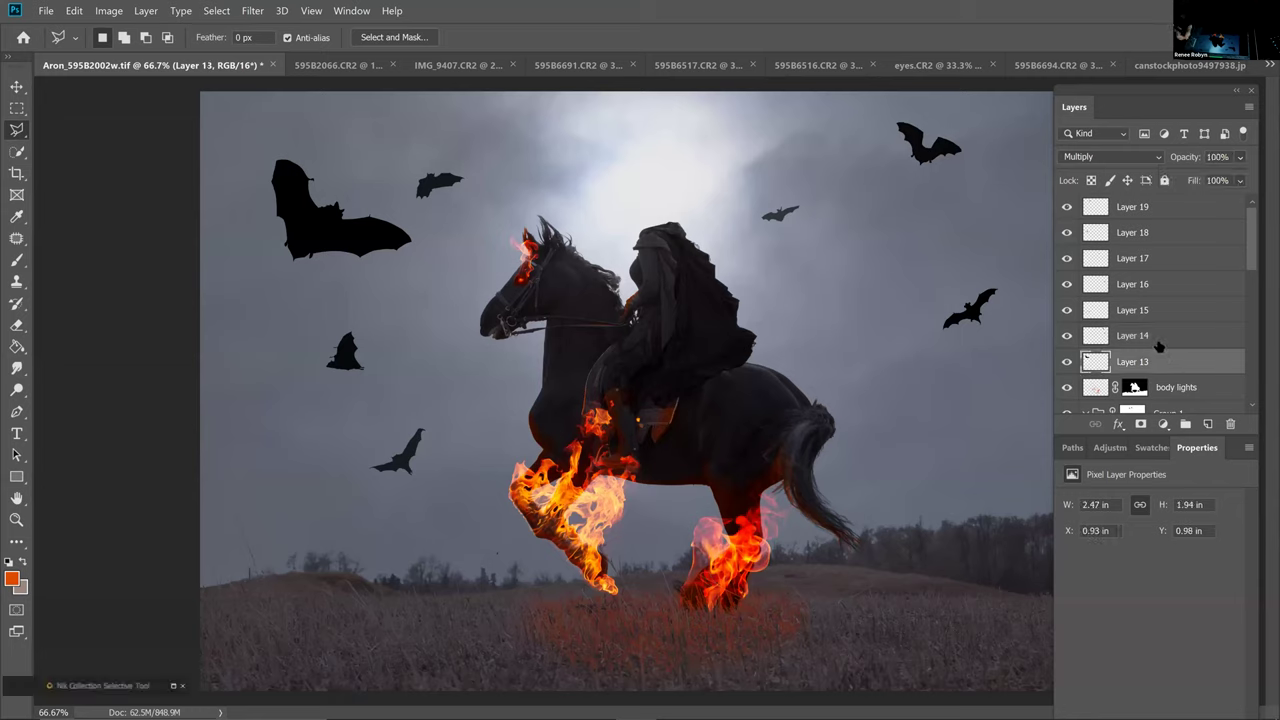
key("ctrl+t")
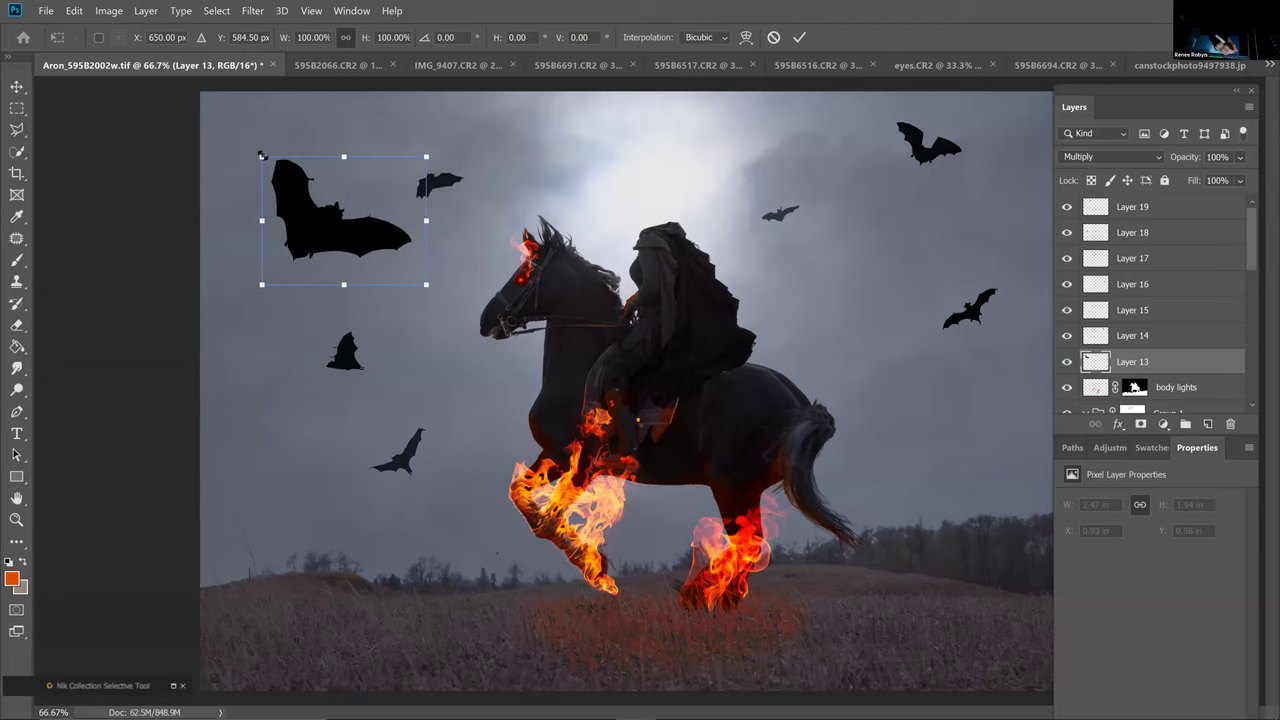
left_click_drag(262, 157, 965, 403)
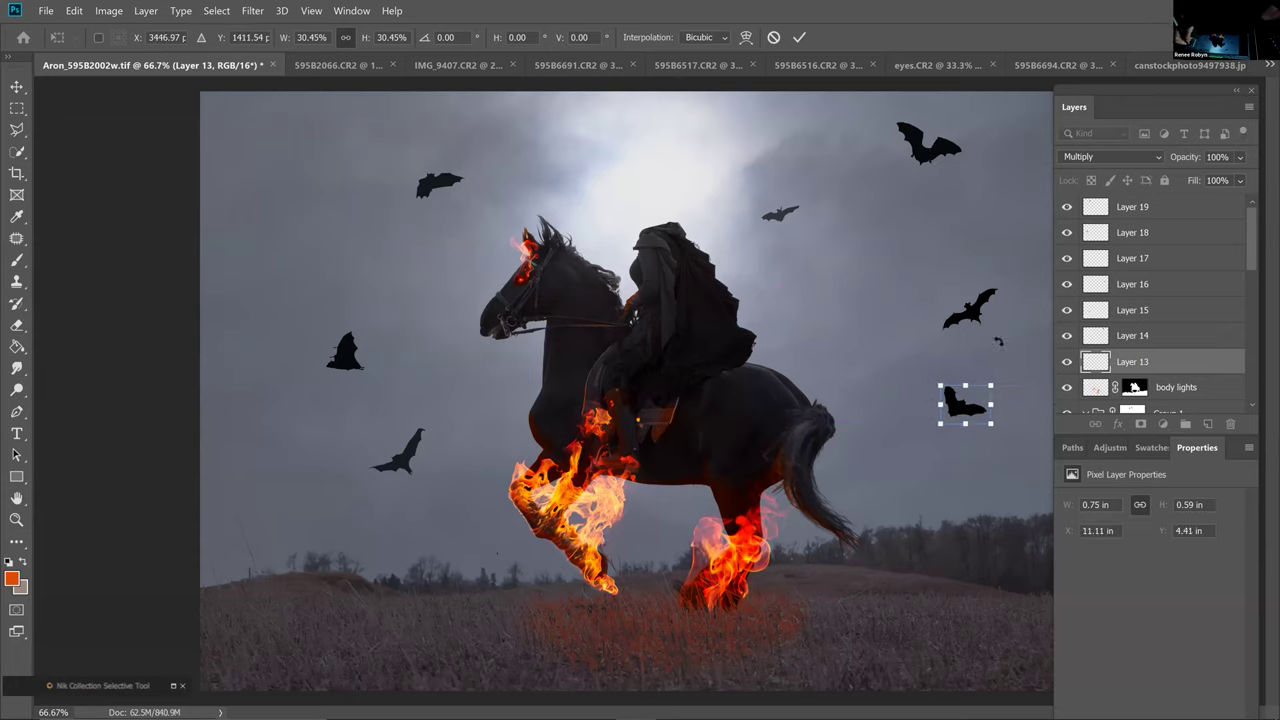
mouse_move(982, 395)
left_mouse_down()
mouse_move(952, 422)
mouse_move(947, 476)
left_mouse_up()
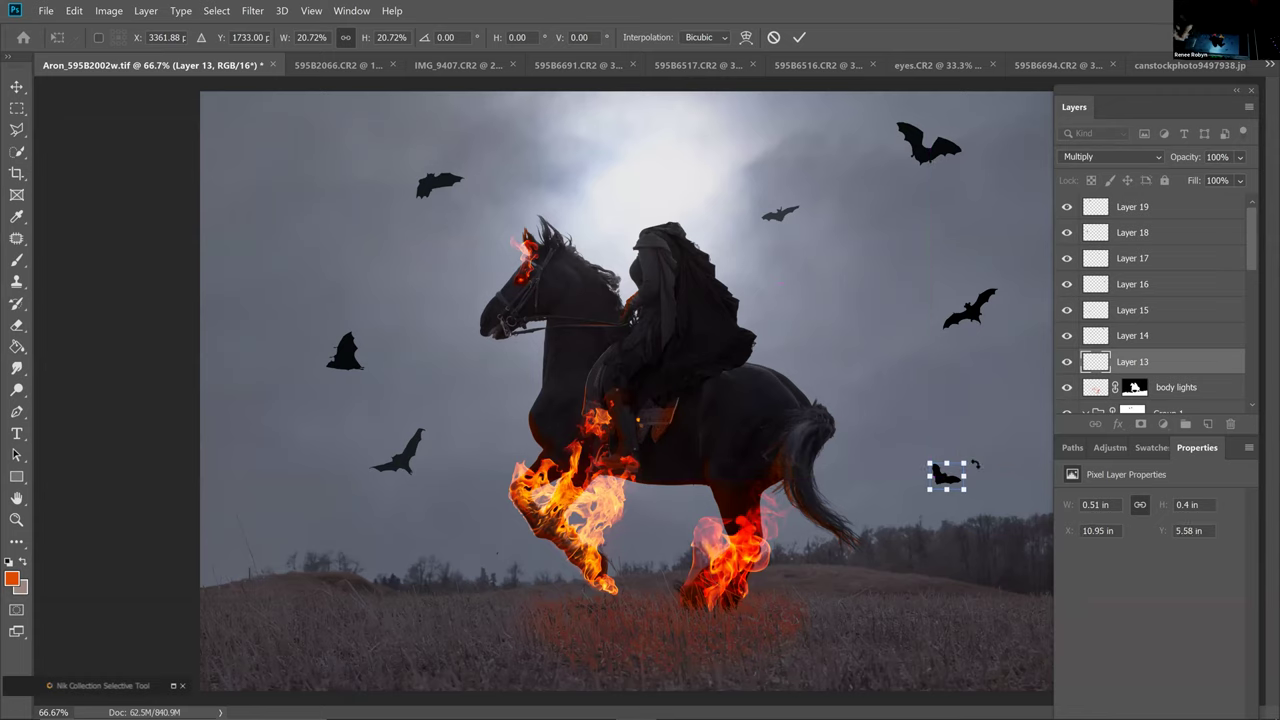
key("Return")
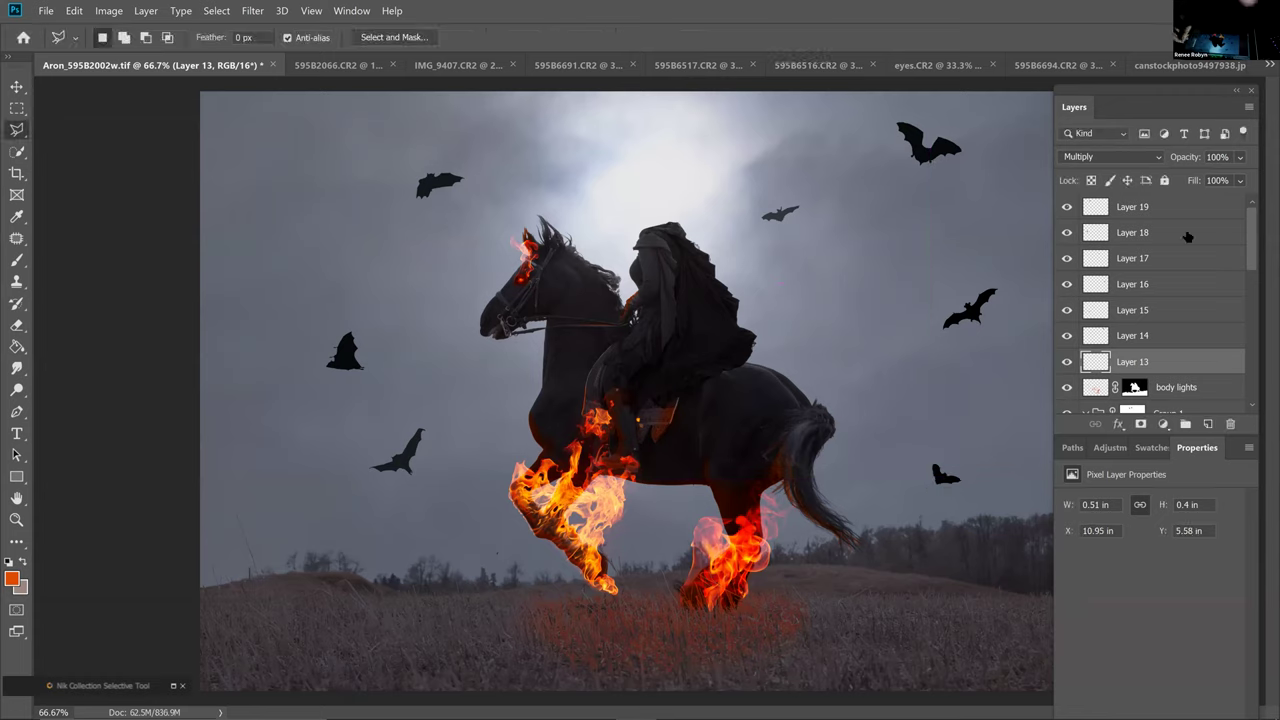
Lower the Layer 13 bat's opacity to 85%
left_click(1240, 157)
left_click_drag(1235, 178, 1233, 176)
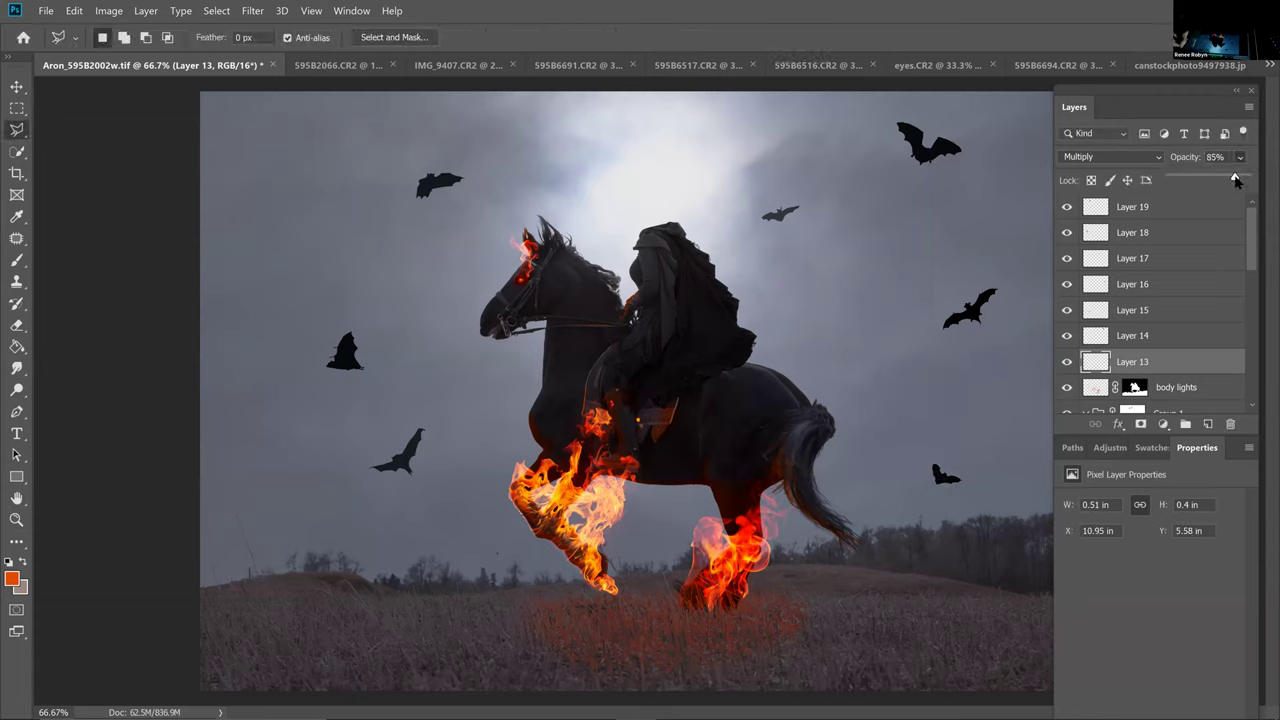
left_click(1184, 363)
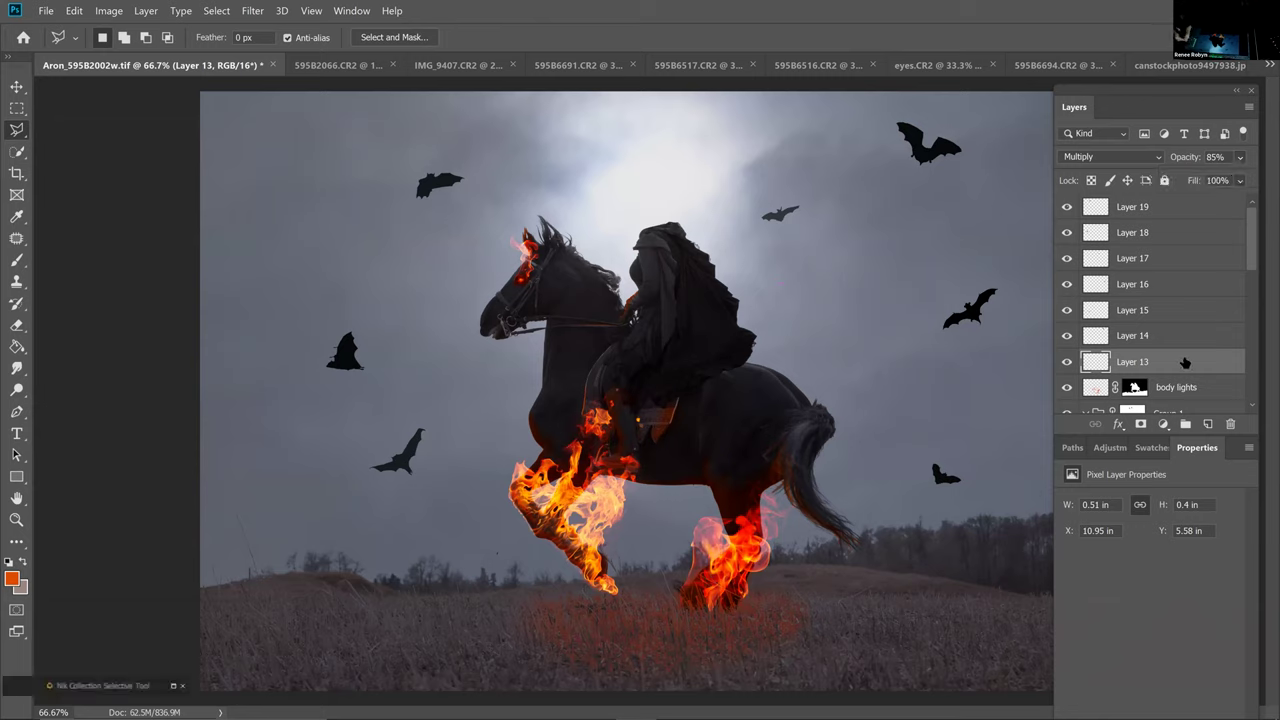
Identify the Layer 18 bat by toggling layer visibility and move it up and outward, farther from the horse's head
left_click(1120, 259)
left_click(1067, 259)
left_click(1067, 259)
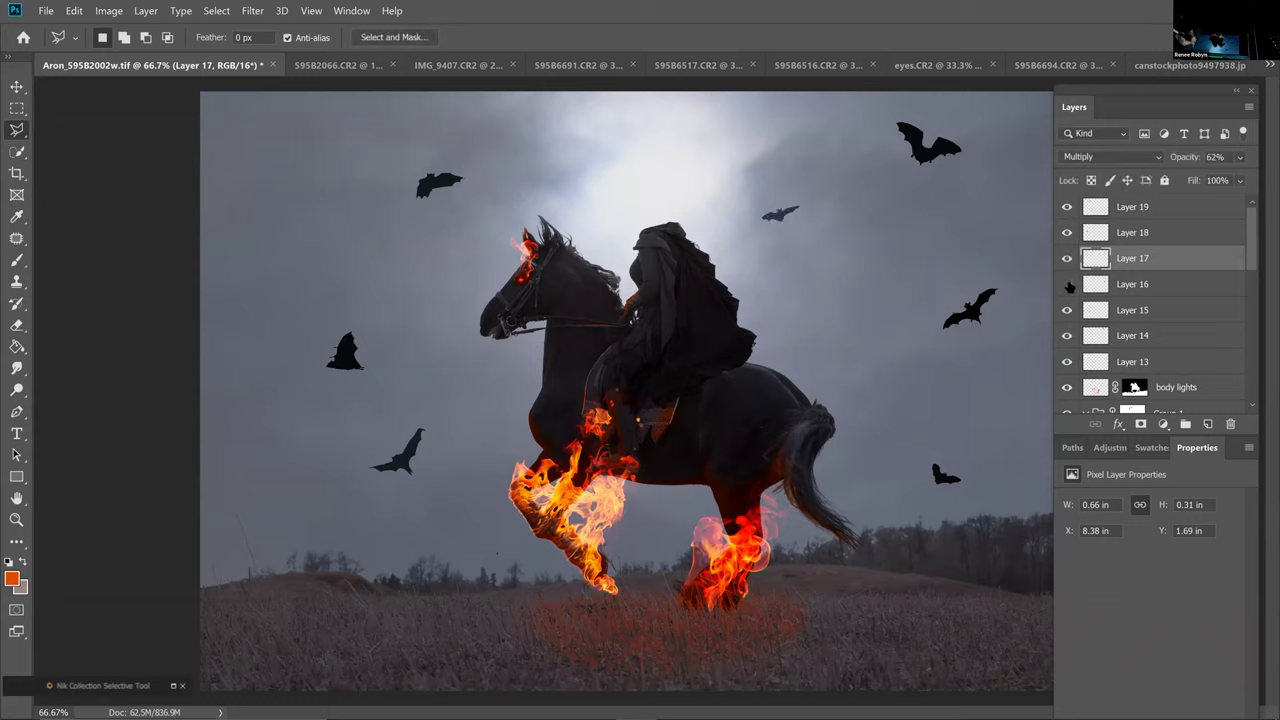
left_click(1068, 287)
left_click(1070, 312)
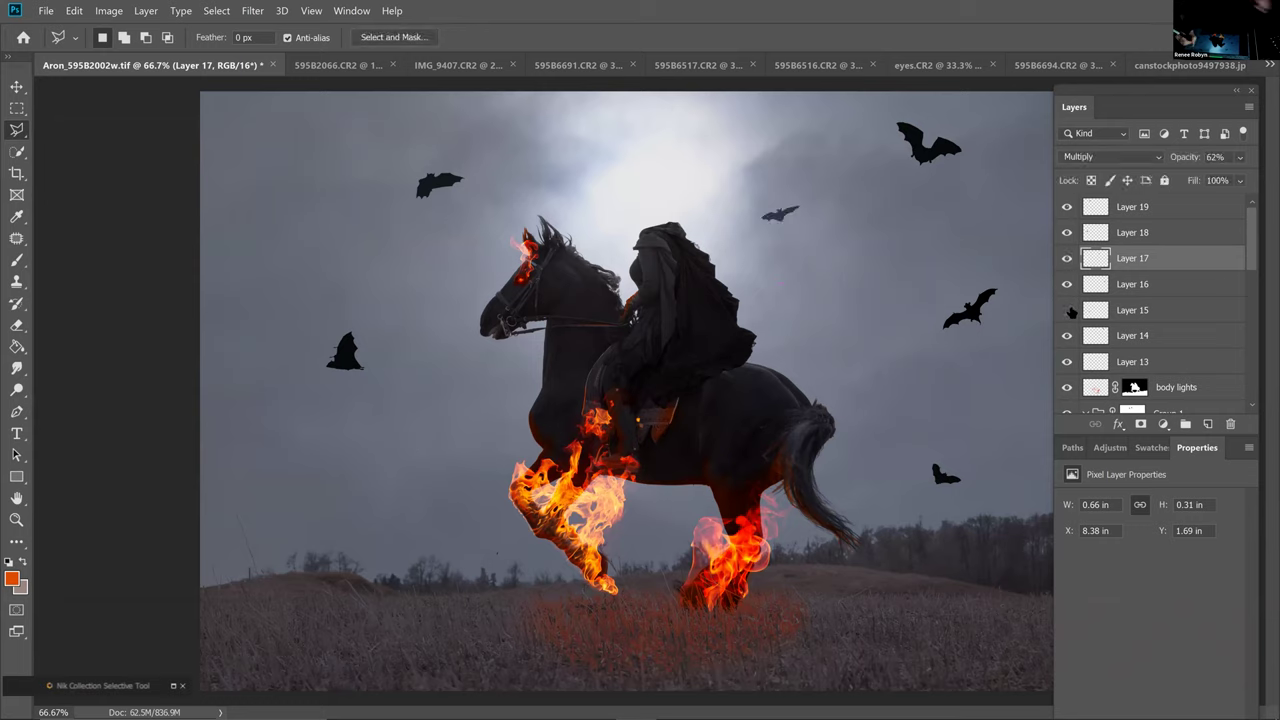
left_click(1070, 316)
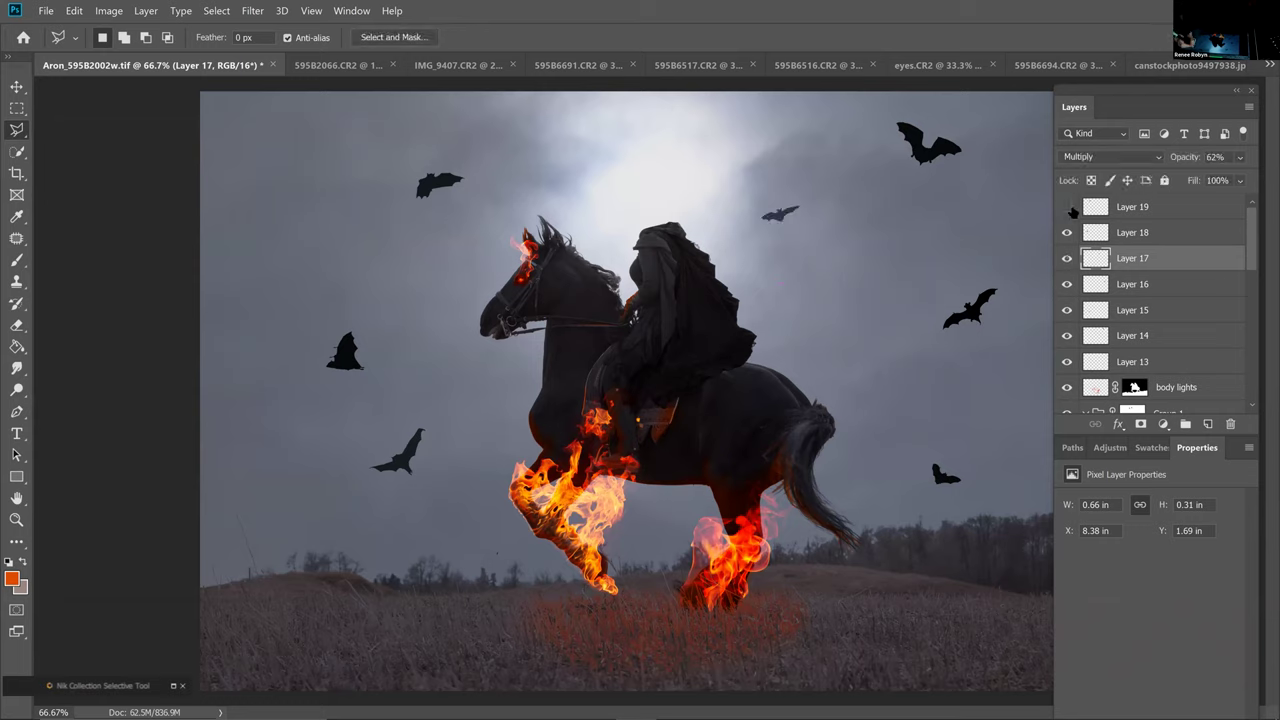
left_click(1067, 207)
left_click(1067, 207)
left_click(1067, 233)
left_click(1100, 234)
key("v")
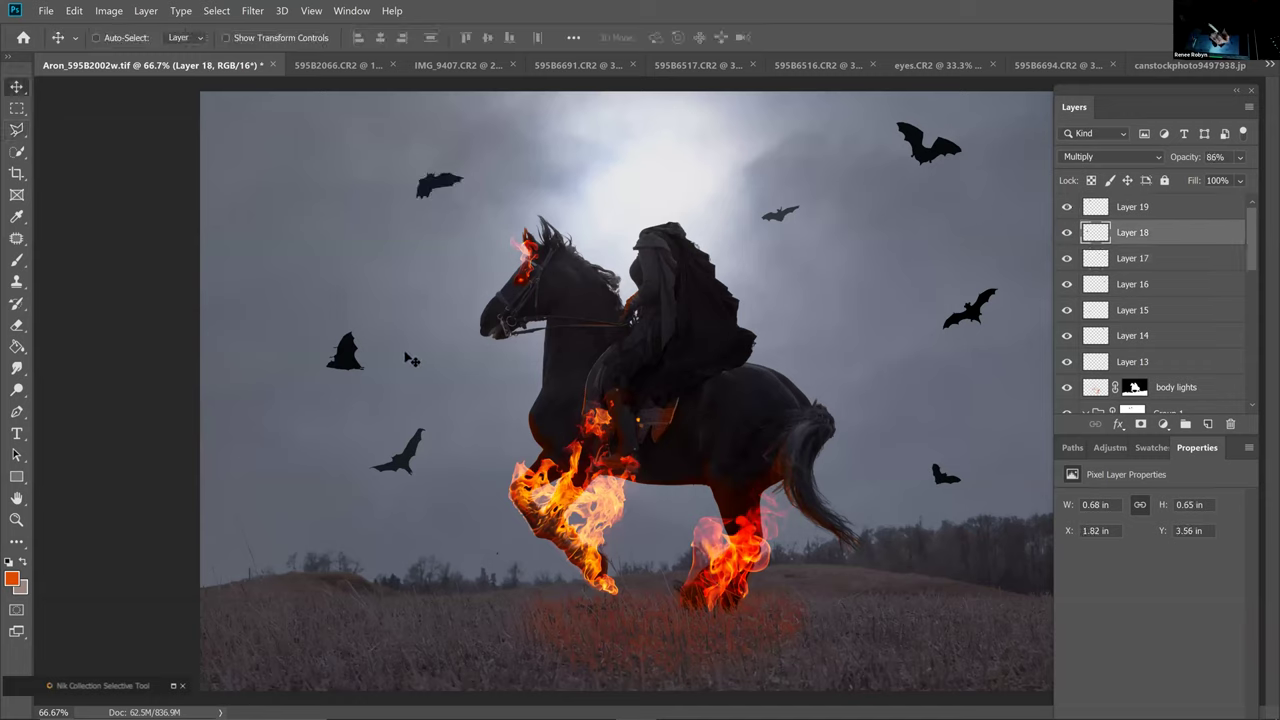
left_click_drag(410, 356, 359, 307)
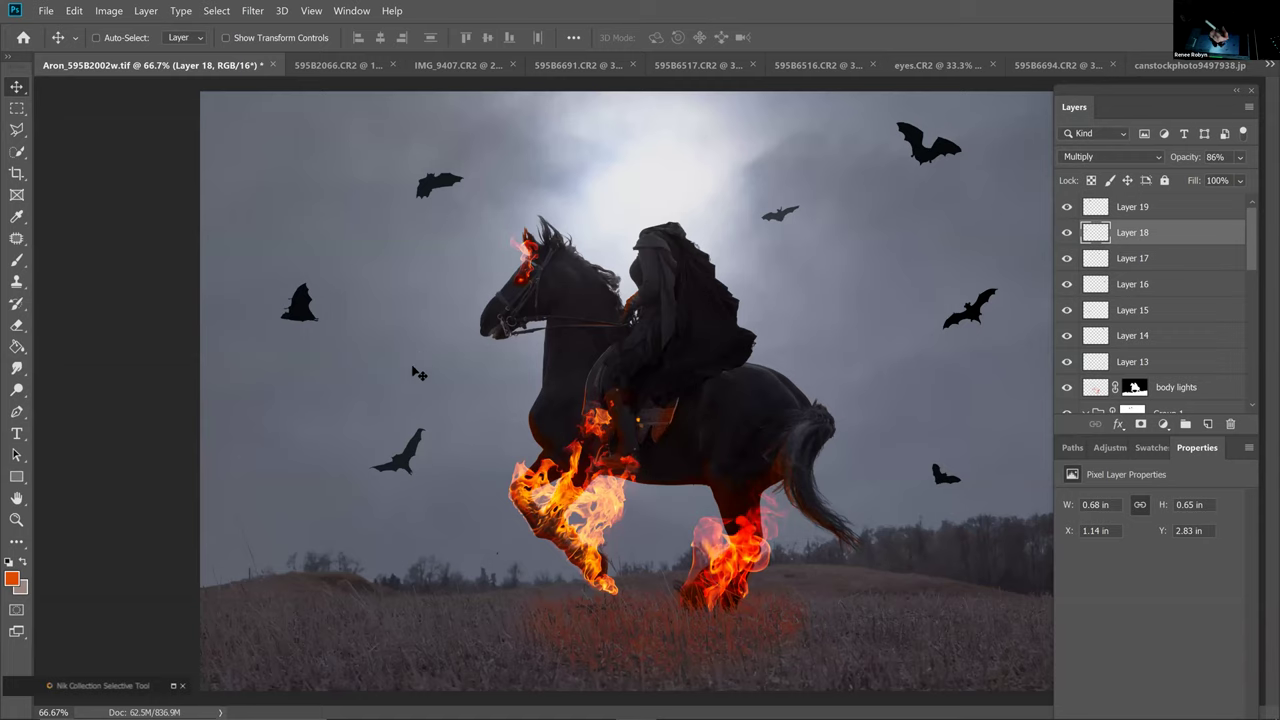
Rotate the Layer 18 bat slightly clockwise, keeping its size
key("ctrl+t")
key("Return")
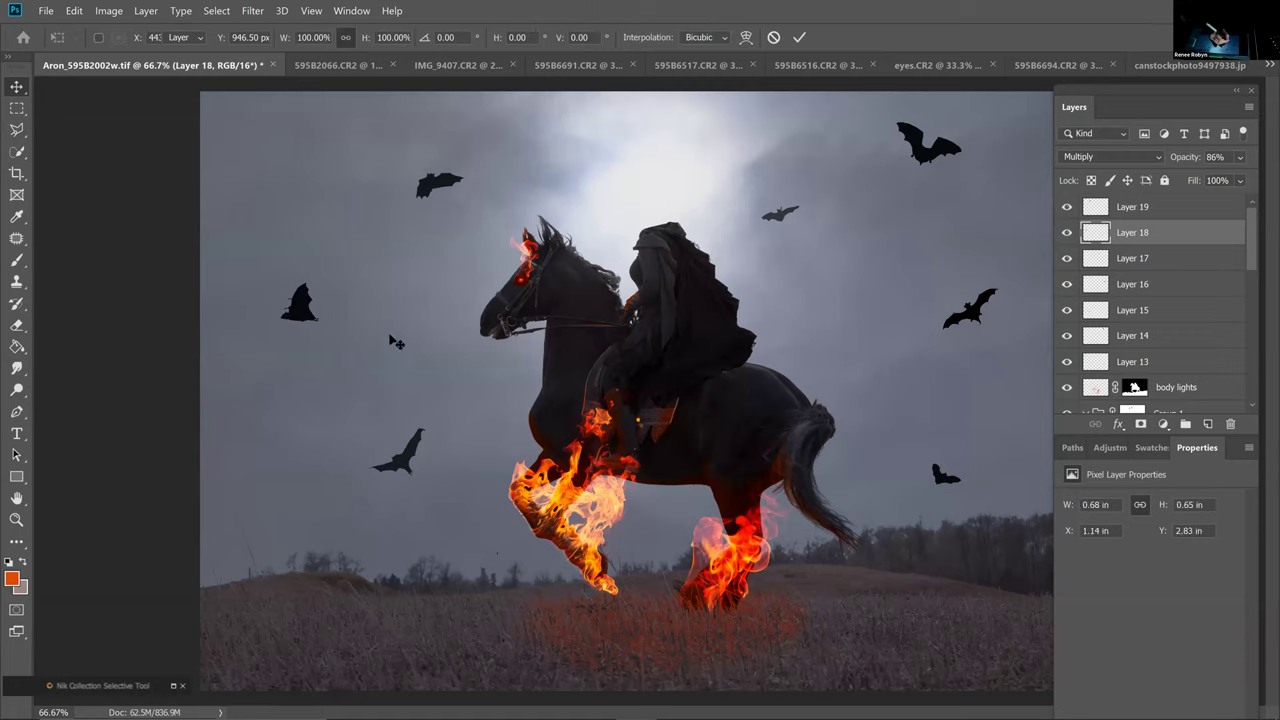
key("ctrl+t")
left_click_drag(357, 343, 355, 349)
key("Return")
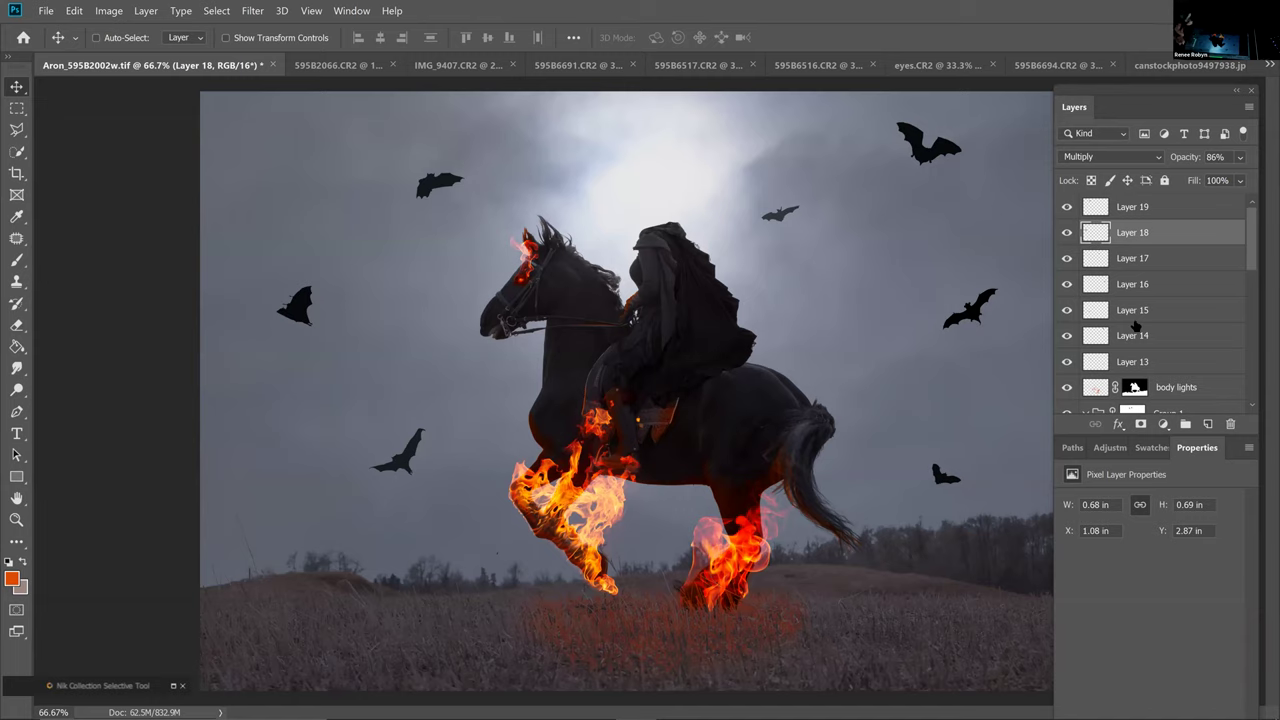
Scale the Layer 14 bat to about 70% and move it closer to the top edge of the sky
left_click(1067, 207)
left_click(1067, 207)
left_click(1067, 258)
left_click(1067, 258)
left_click(1067, 285)
left_click(1068, 287)
left_click(1068, 313)
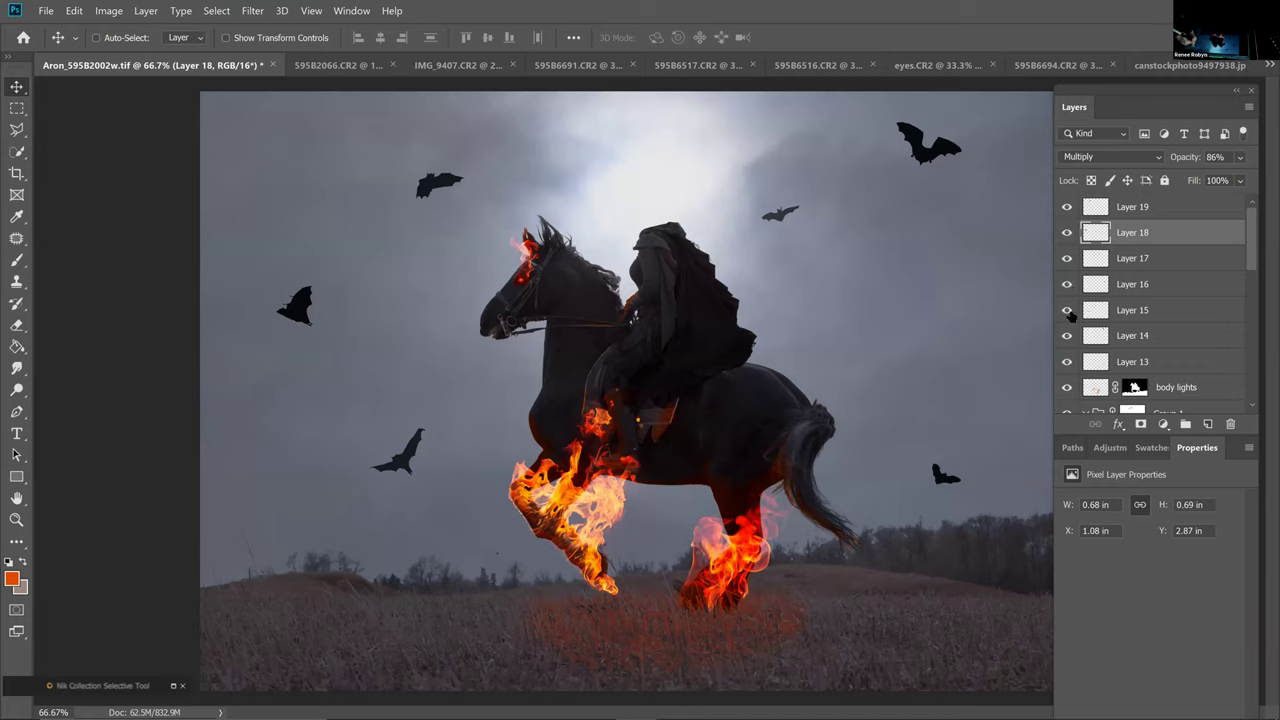
left_click(1068, 311)
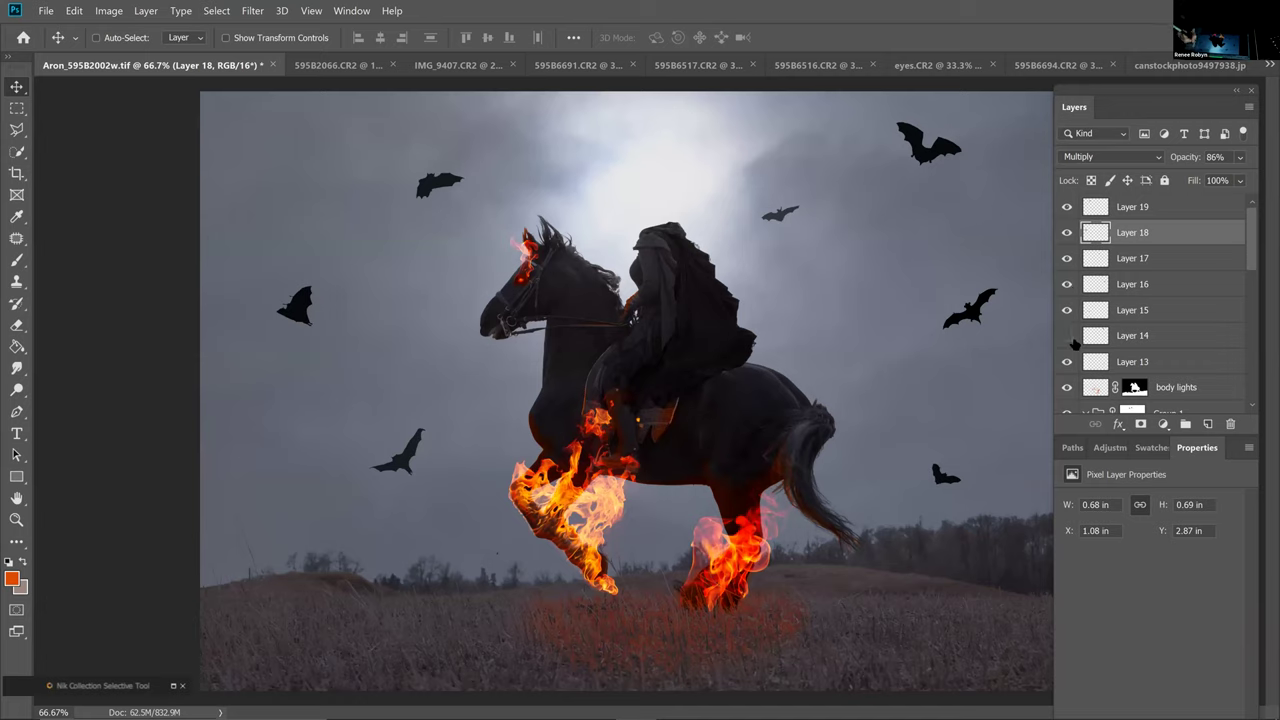
left_click(1067, 338)
left_click(1108, 338)
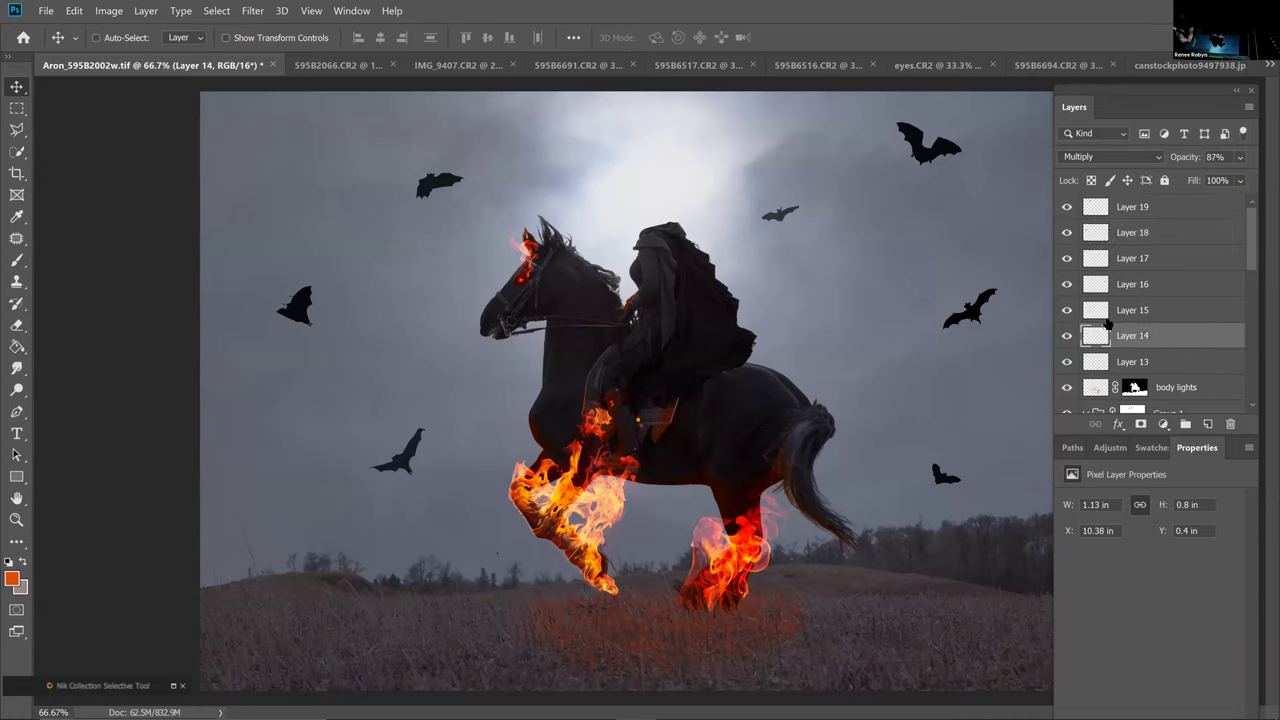
key("ctrl+t")
left_click_drag(891, 117, 906, 130)
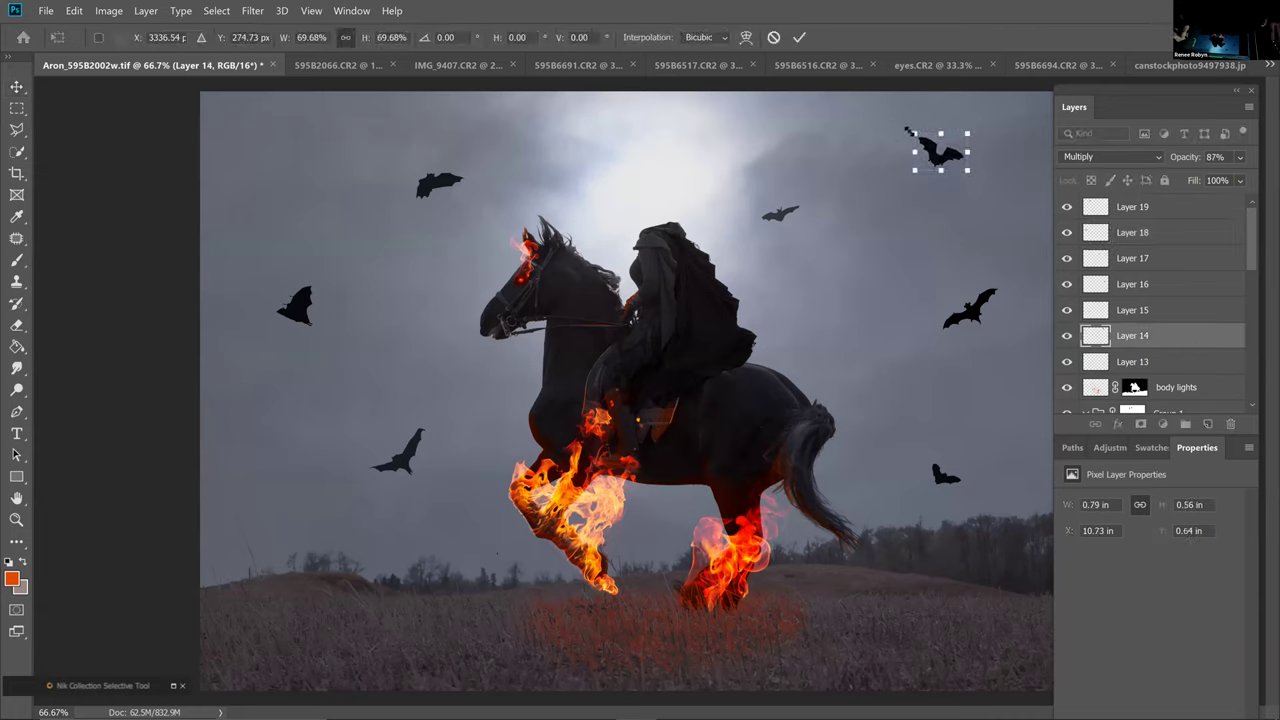
key("Return")
left_click_drag(952, 162, 657, 155)
left_click_drag(769, 122, 927, 129)
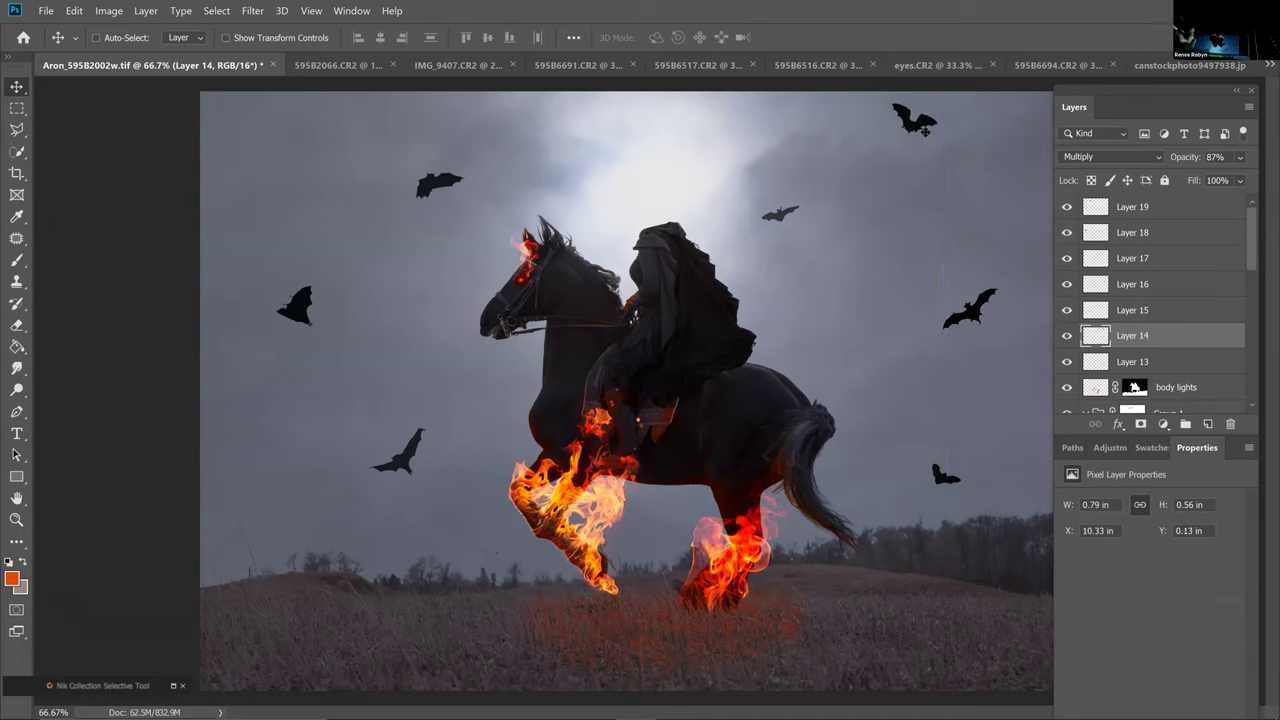
Find the Layer 19 bat by toggling layer visibility and move it higher in the sky above the horse's head
left_click(1067, 285)
left_click(1067, 285)
left_click(1068, 361)
left_click(1067, 362)
left_click(1067, 258)
left_click(1067, 258)
left_click(1066, 232)
left_click(1067, 232)
left_click(1067, 207)
left_click(1067, 207)
left_click(1100, 208)
left_click_drag(453, 196, 455, 150)
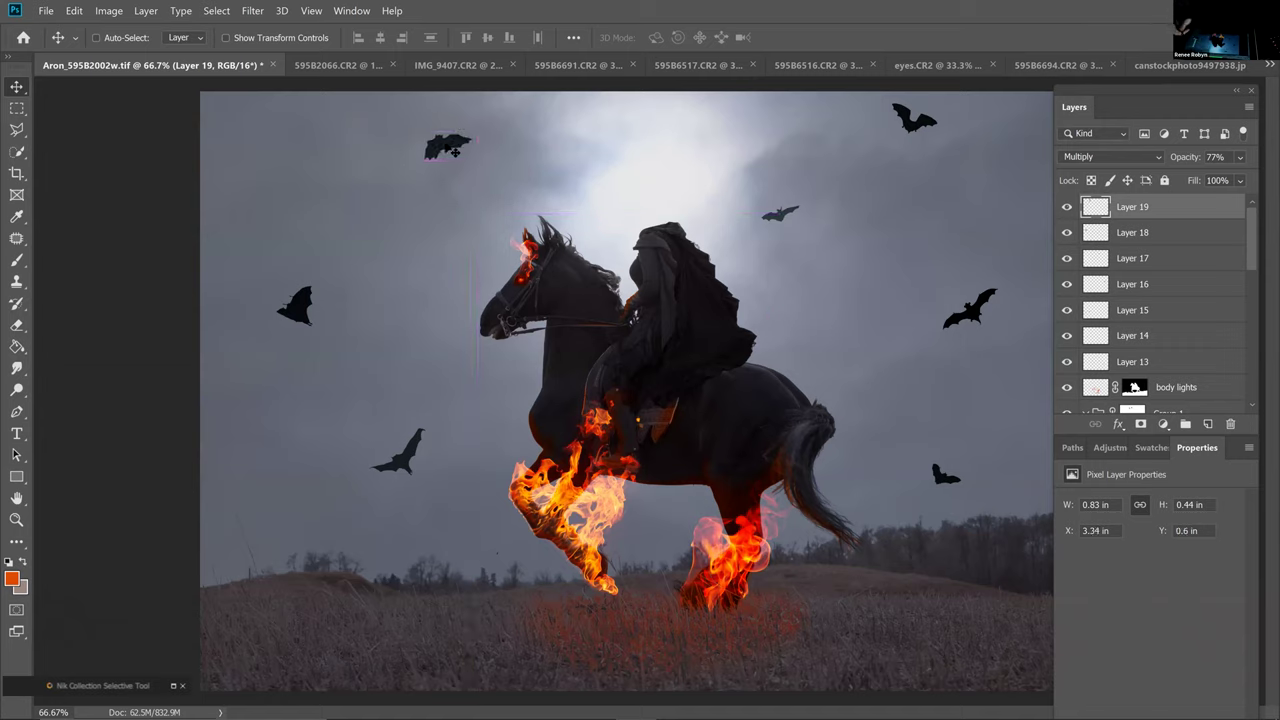
Scale the Layer 19 bat down to about 0.63 × 0.33 in
key("ctrl")
key("ctrl+t")
left_click_drag(471, 128, 464, 139)
key("Return")
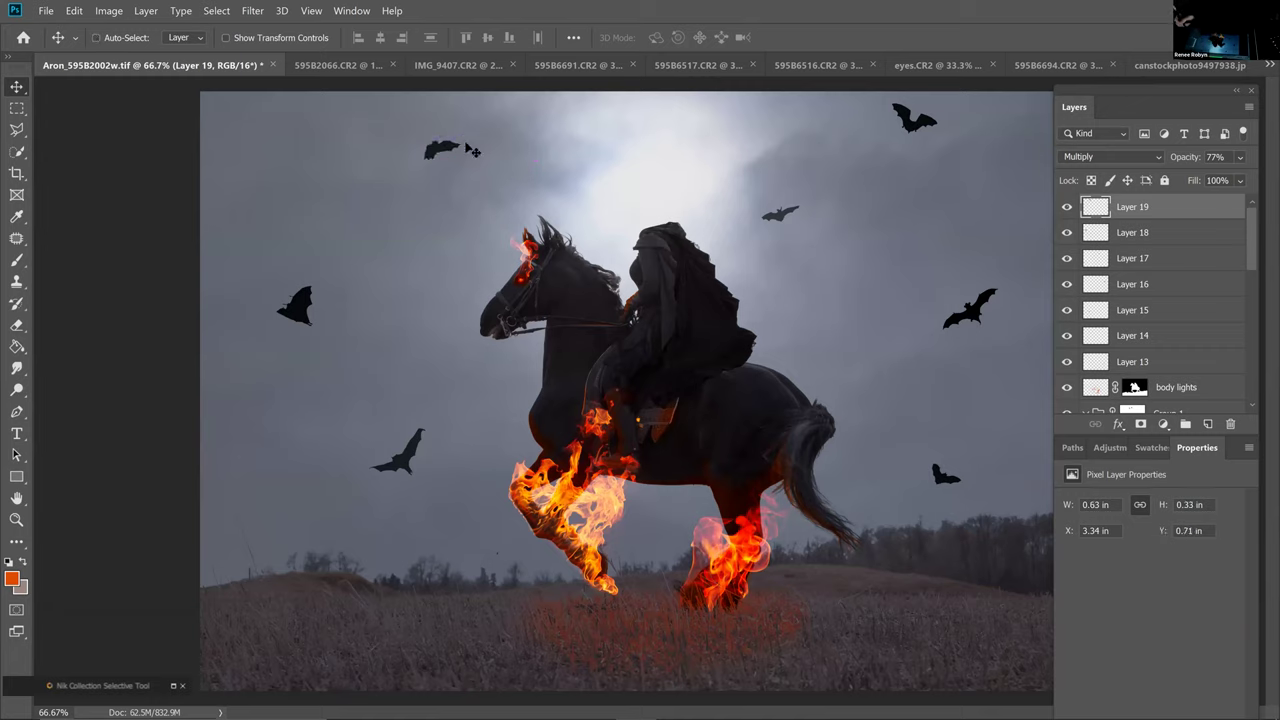
Scale the Layer 15 bat in front of the horse's legs to about 60% and lower its fill to 72%
left_click(1068, 361)
left_click(1068, 361)
left_click(1068, 336)
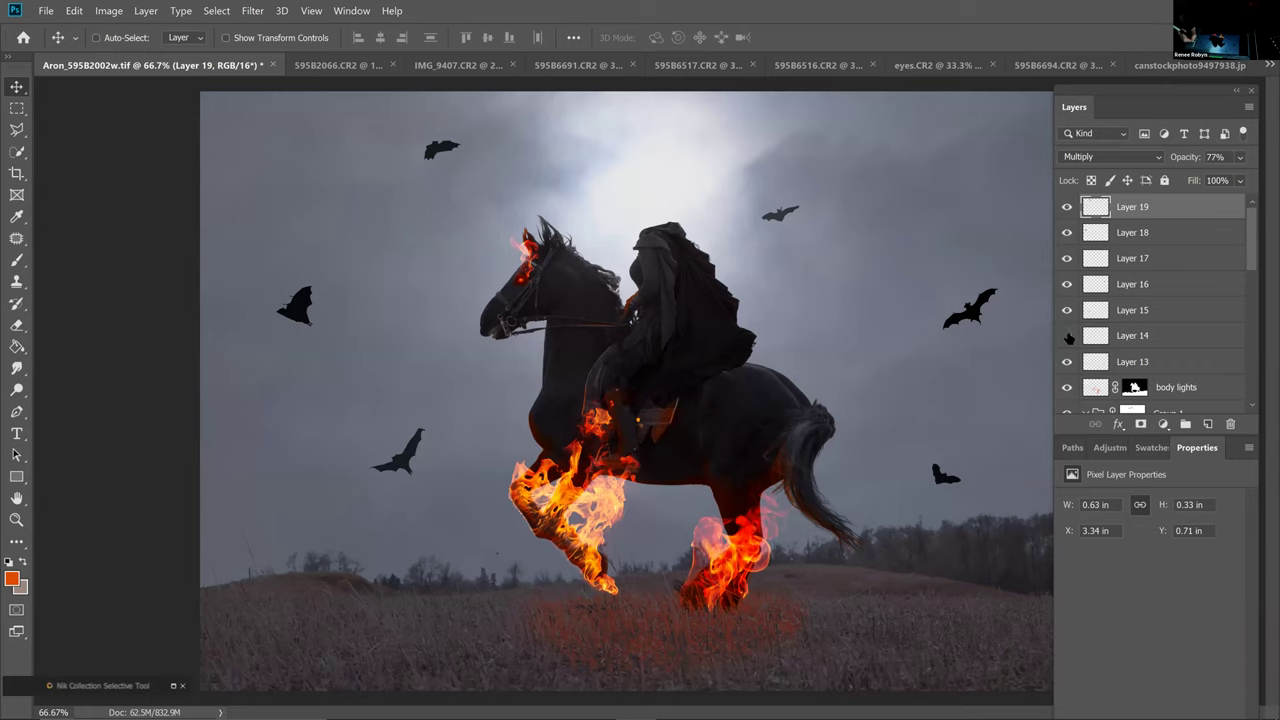
left_click(1068, 335)
left_click(1068, 312)
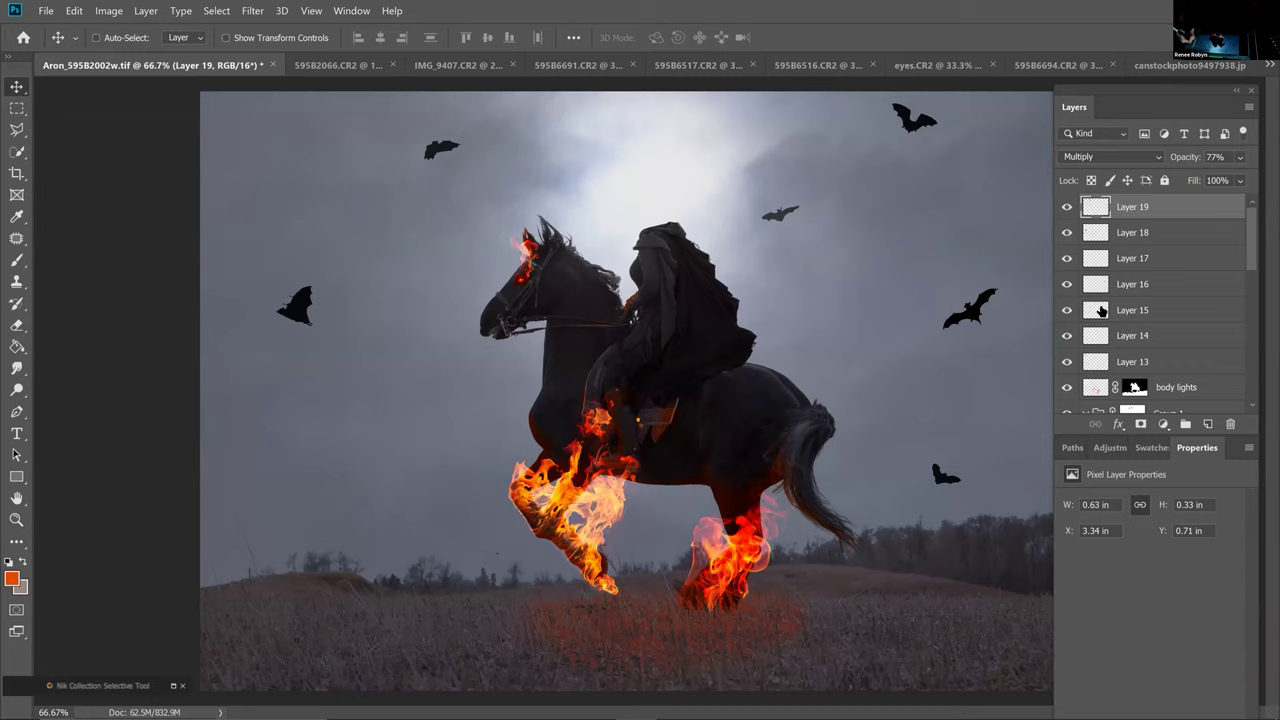
left_click(1068, 312)
left_click(1106, 315)
key("ctrl+t")
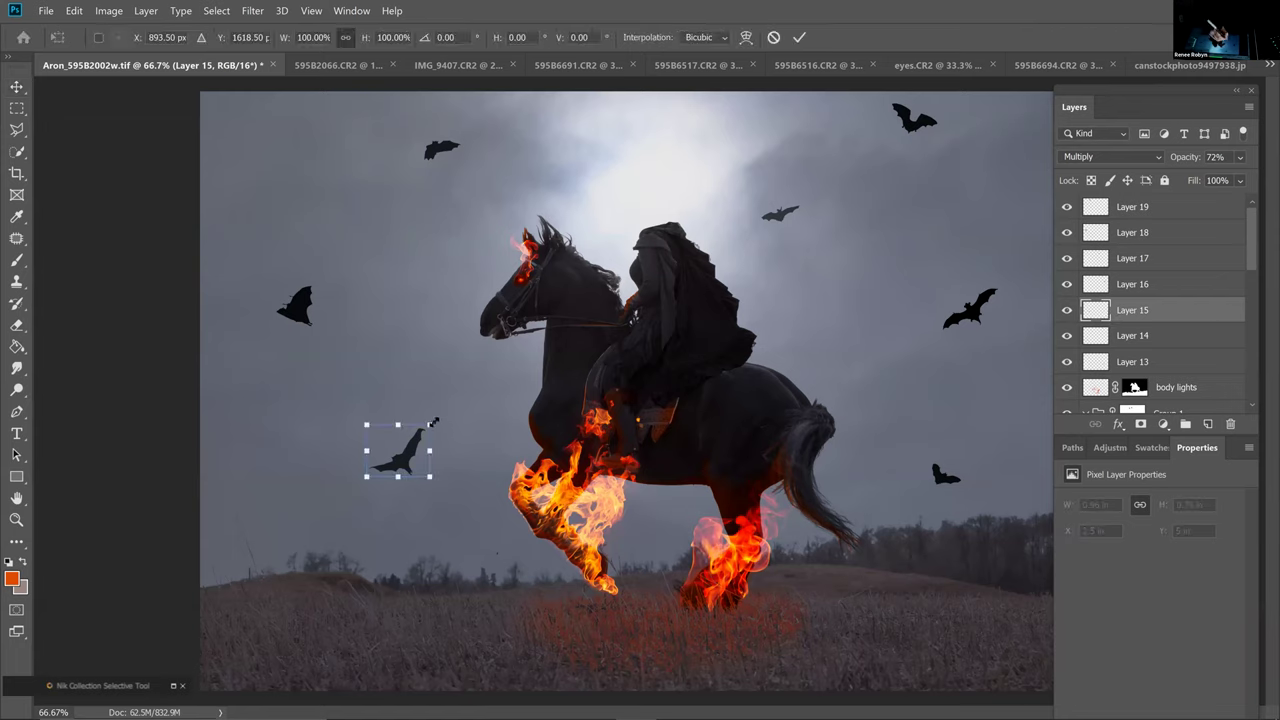
left_click_drag(430, 424, 402, 448)
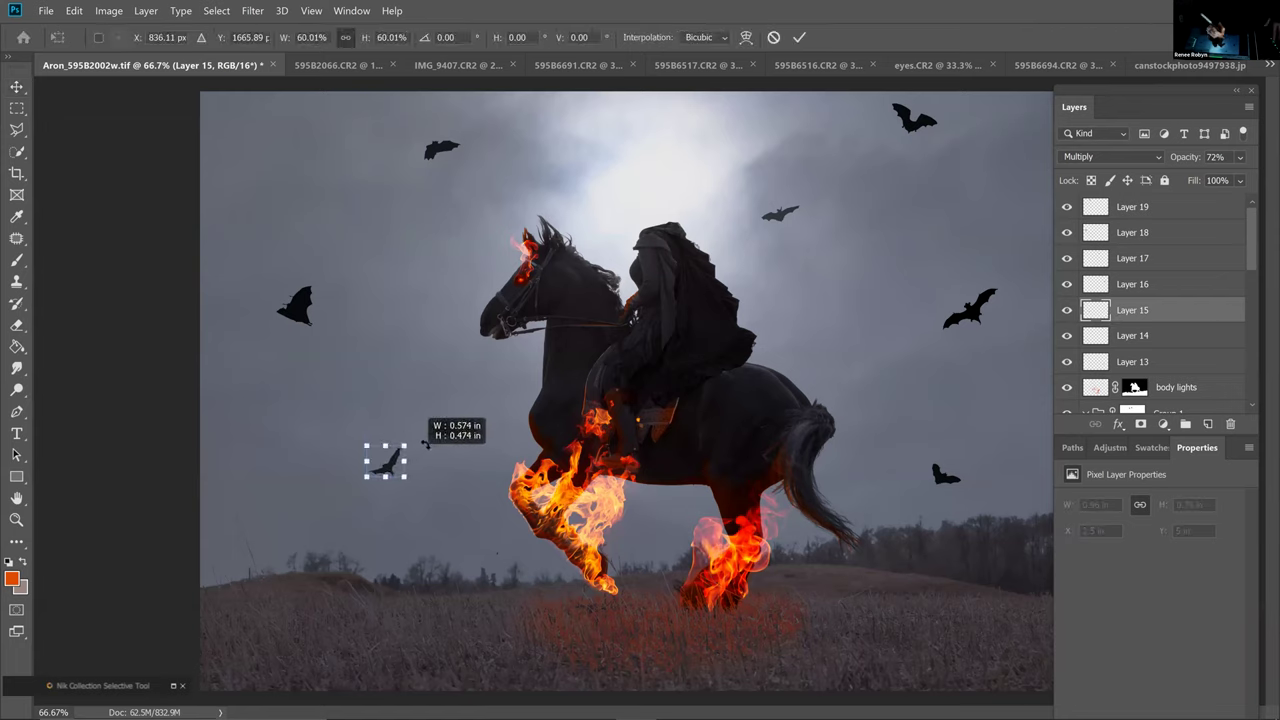
key("Return")
left_click_drag(1239, 182, 1224, 203)
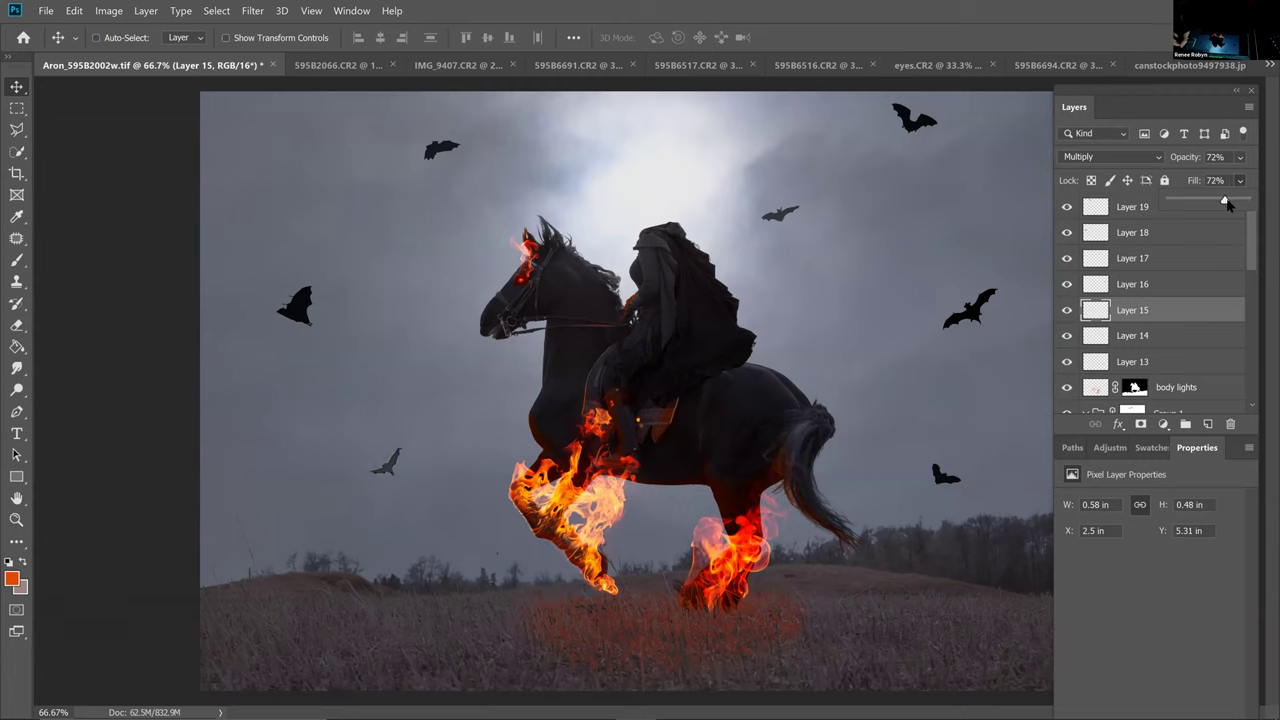
left_click(1205, 306)
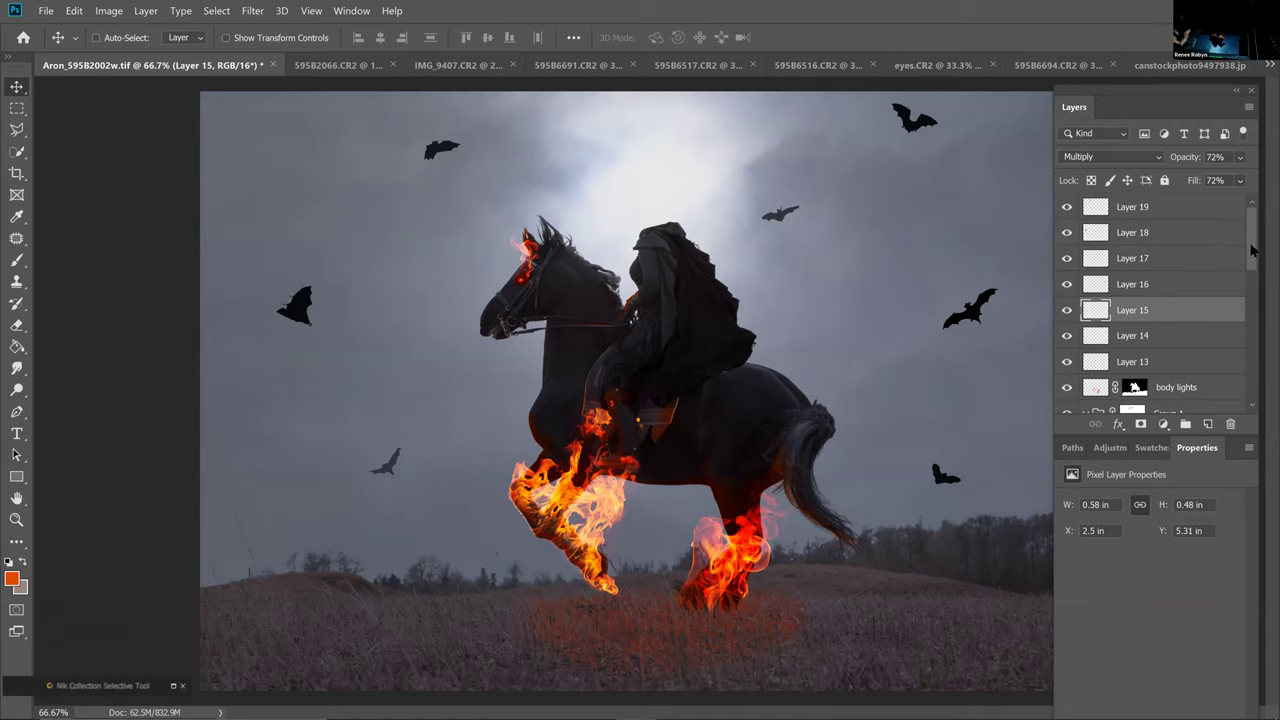
Group all the bat layers, Layer 13 through Layer 19, and name the group Bats
left_click(1185, 356, "shift")
key("ctrl+g")
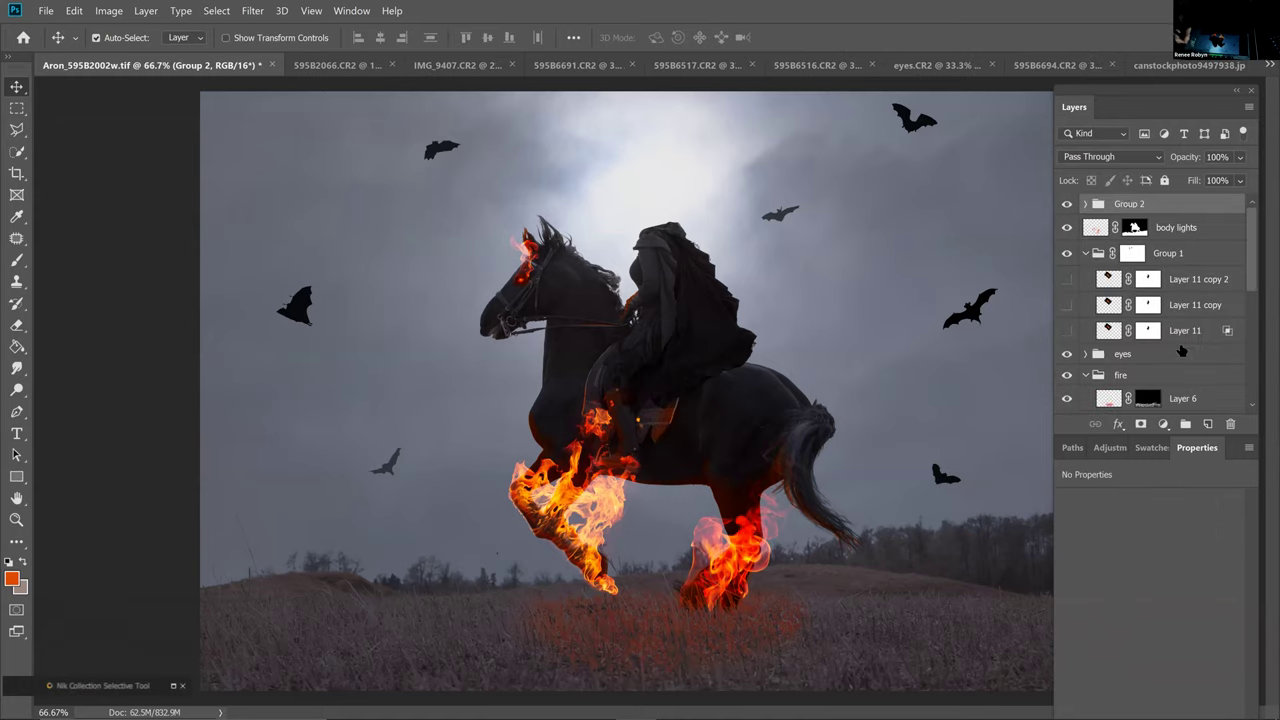
double_click(1130, 203)
type("Ba")
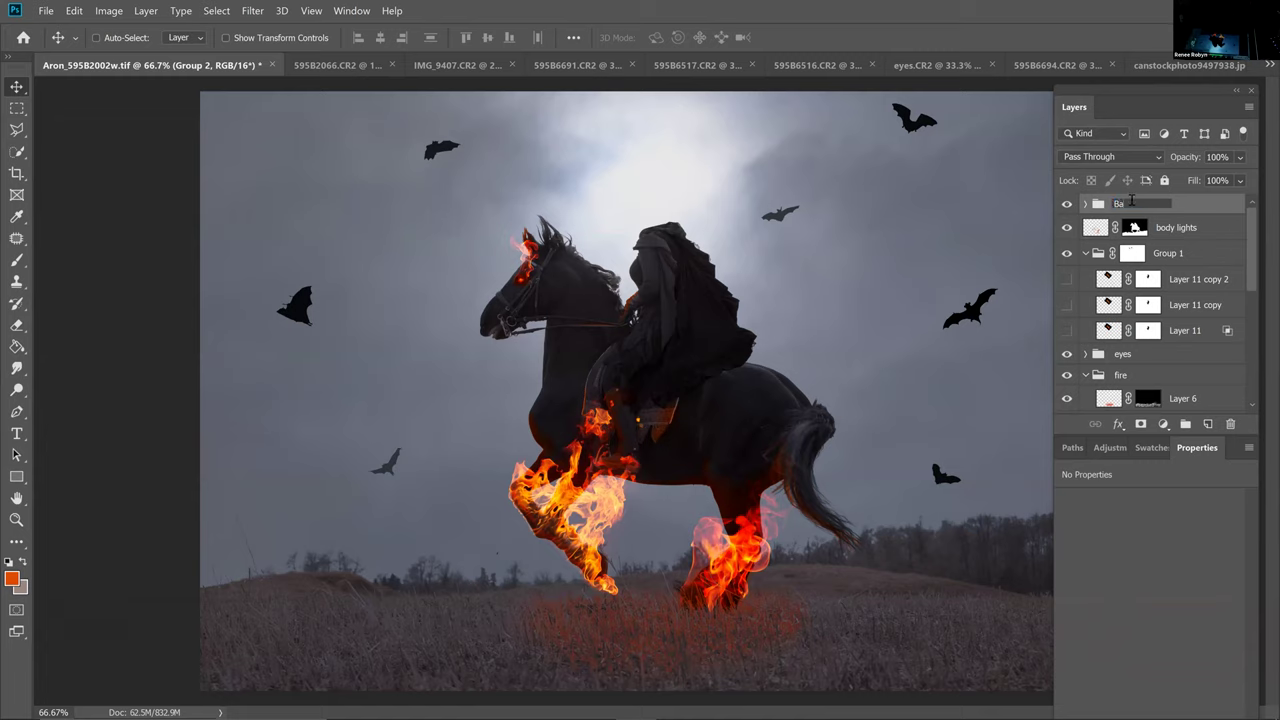
type("ts")
key("Return")
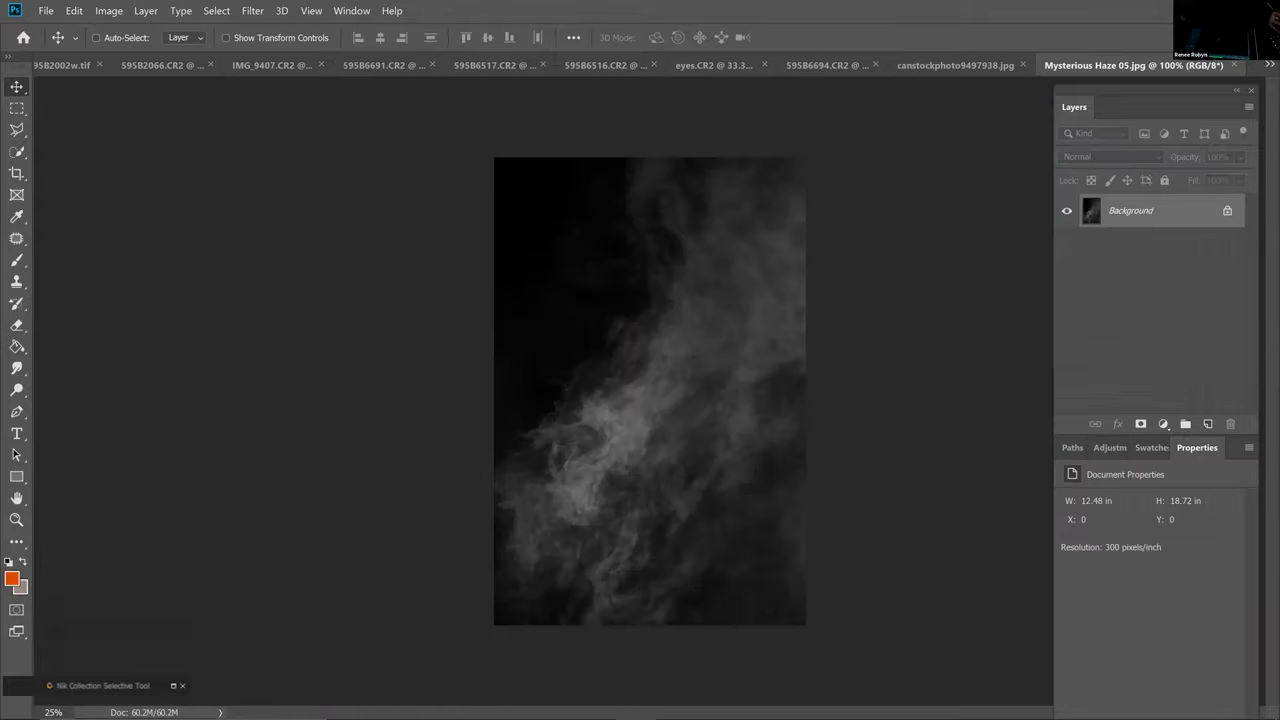
Close the bat stock image canstockphoto9497938.jpg and the flame image 595B6694.CR2 without saving changes
left_click(945, 66)
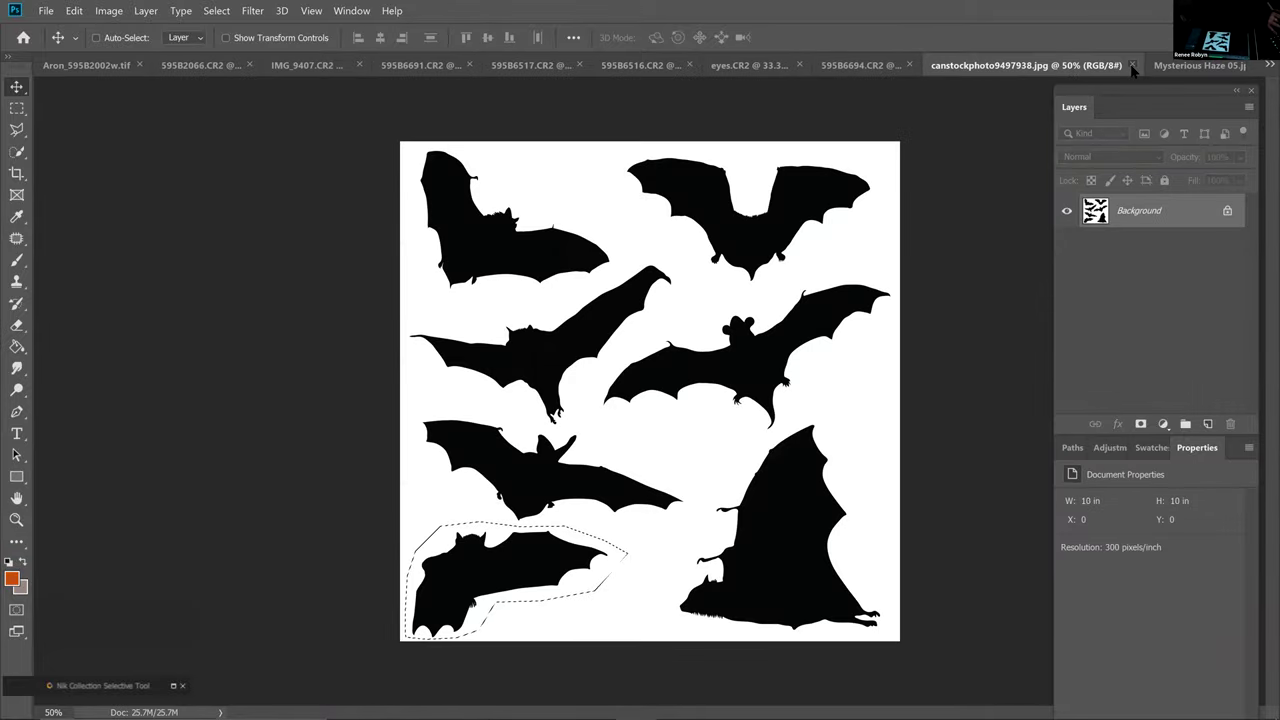
left_click(1132, 65)
left_click(1020, 66)
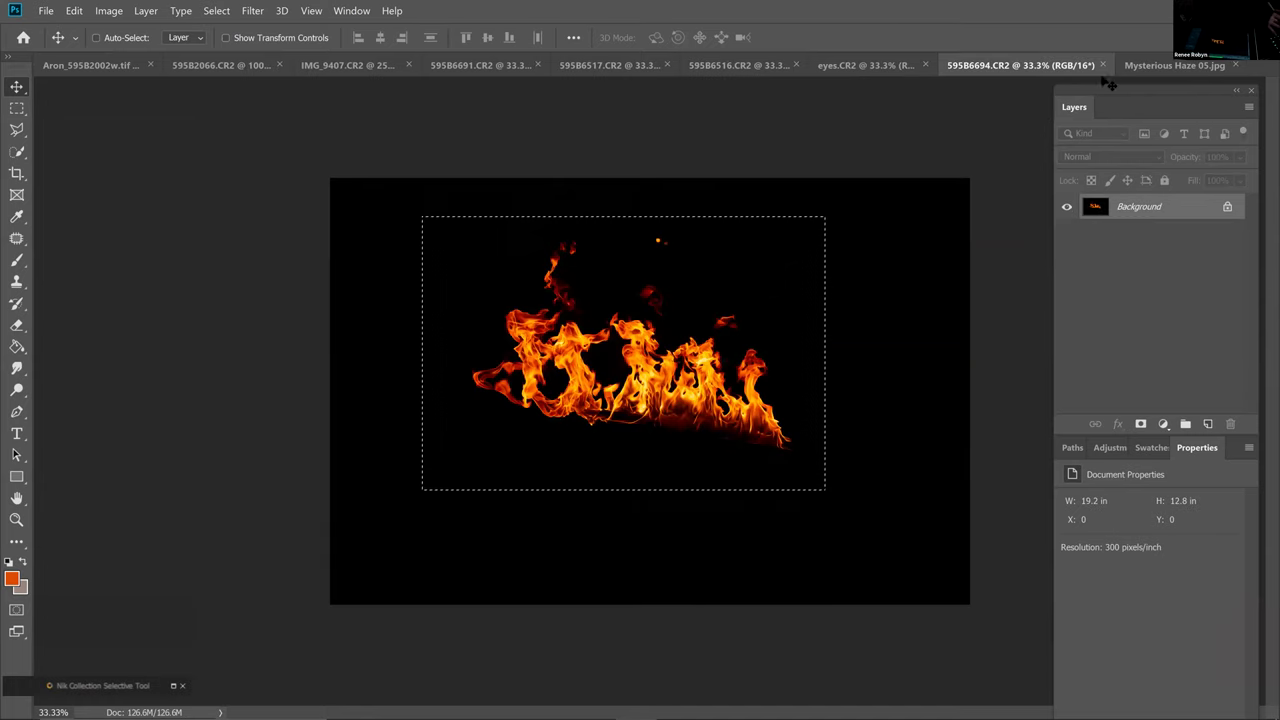
key("ctrl+w")
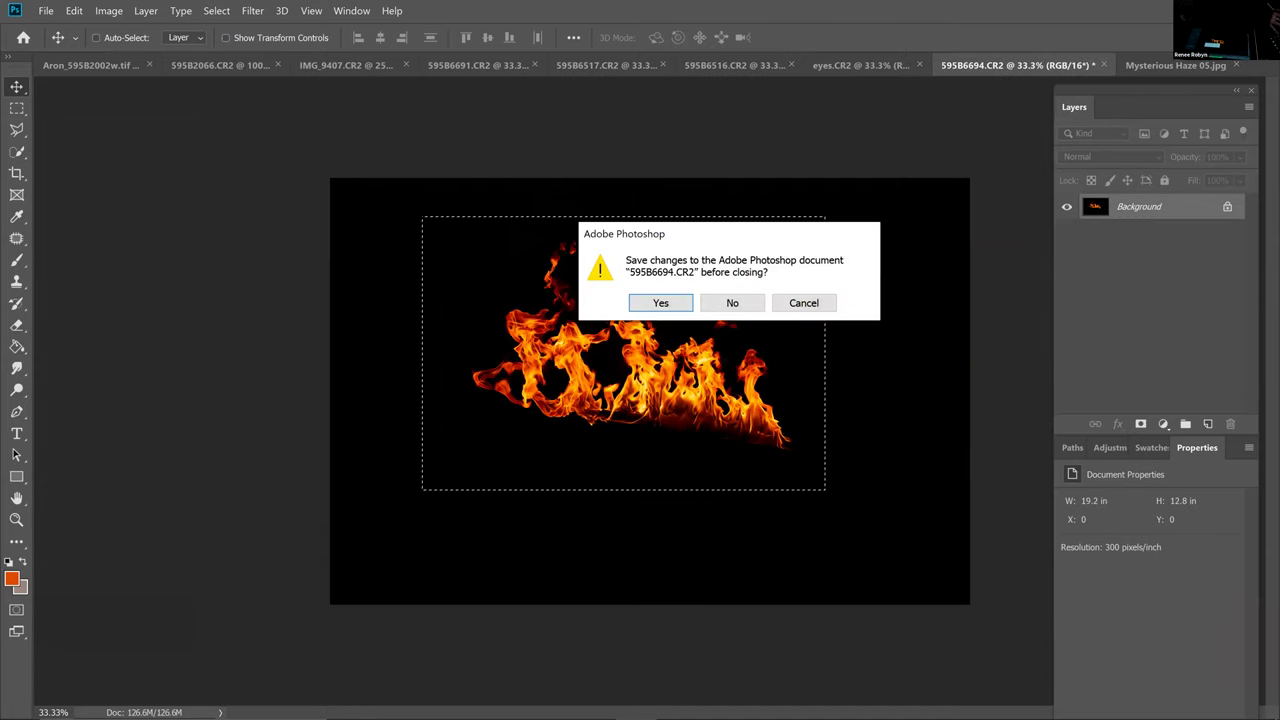
left_click(748, 303)
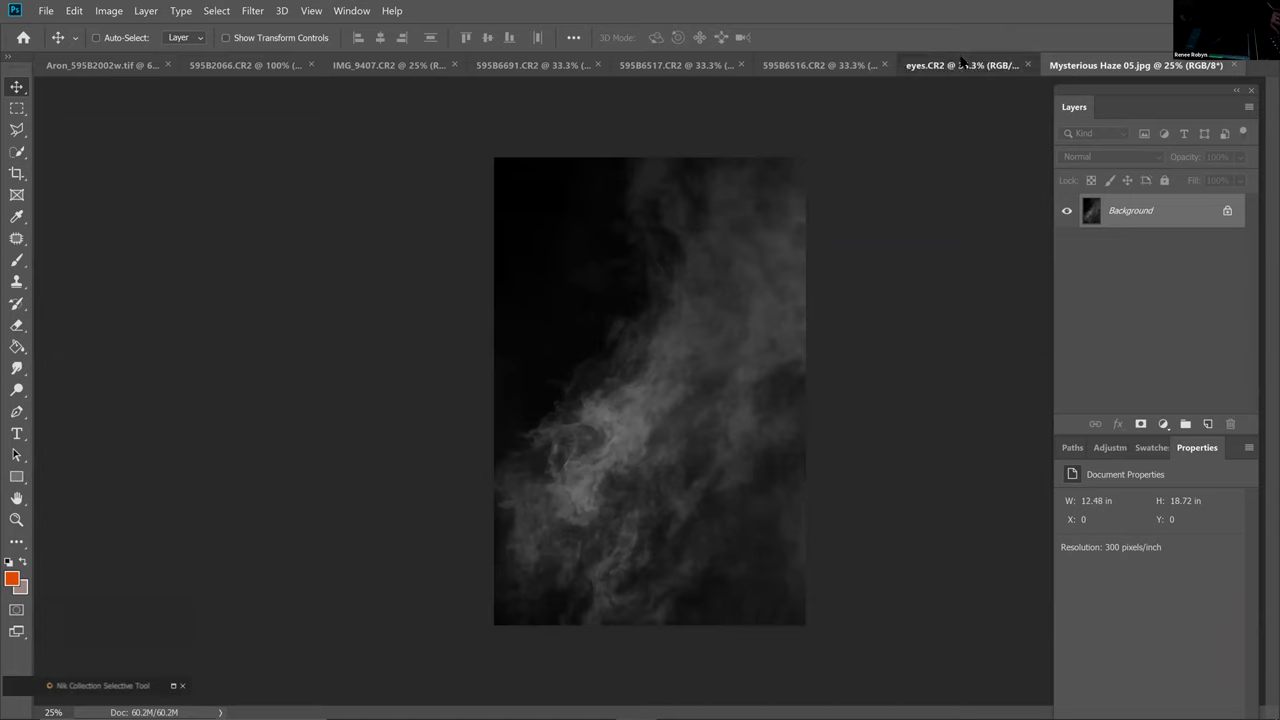
Close the flame images eyes.CR2 and 595B6516.CR2 without saving changes
left_click(961, 63)
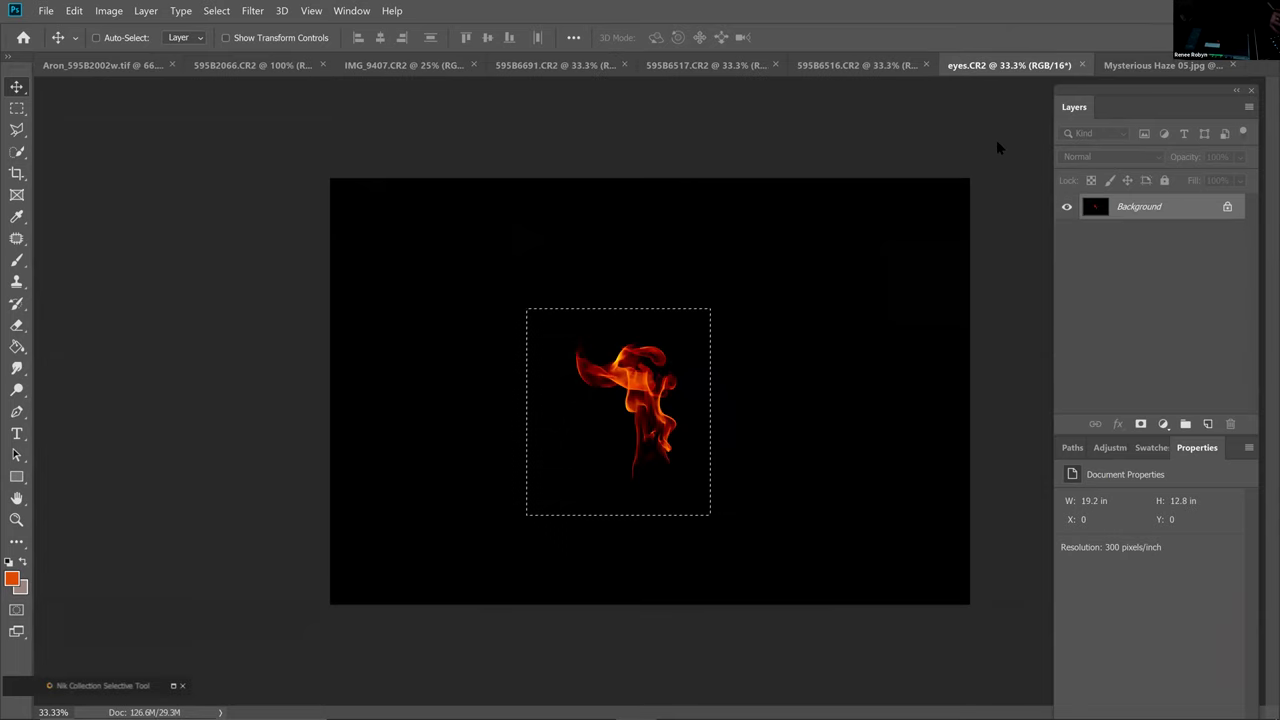
key("ctrl+w")
left_click(752, 300)
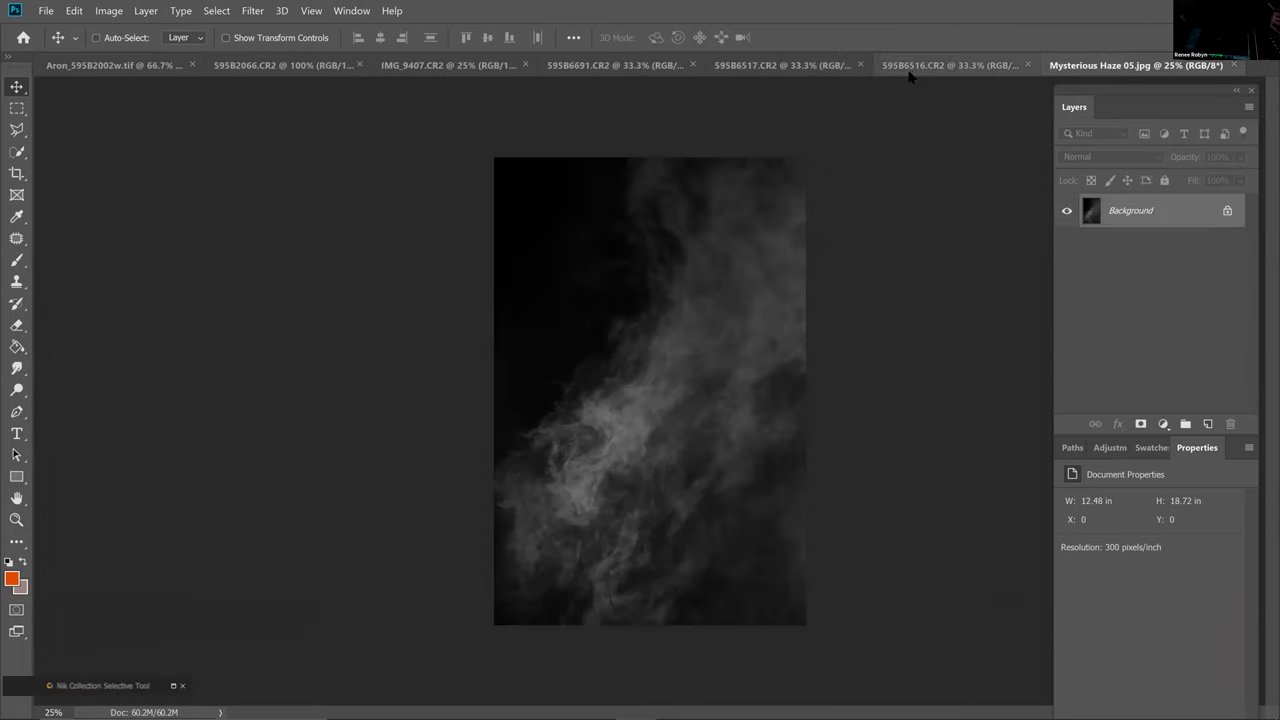
left_click(910, 72)
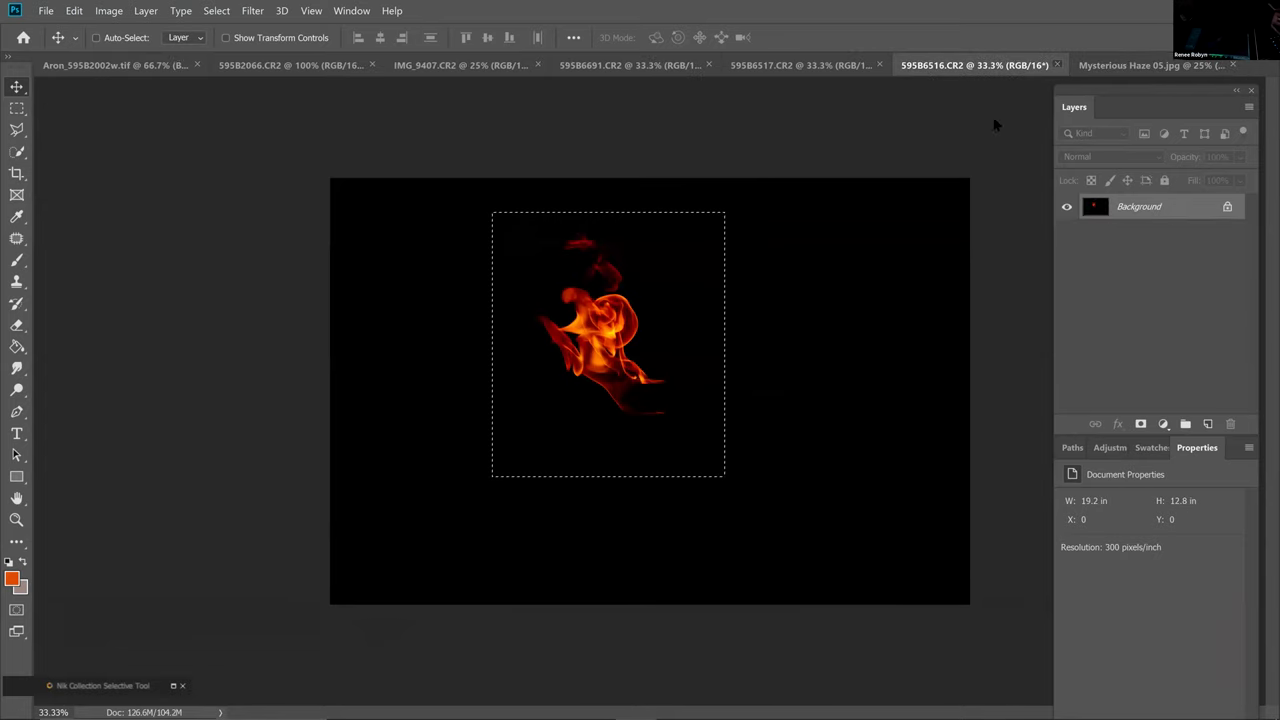
key("ctrl+w")
Close the flame images 595B6517.CR2 and 595B6691.CR2 without saving changes
left_click(940, 74)
key("ctrl+w")
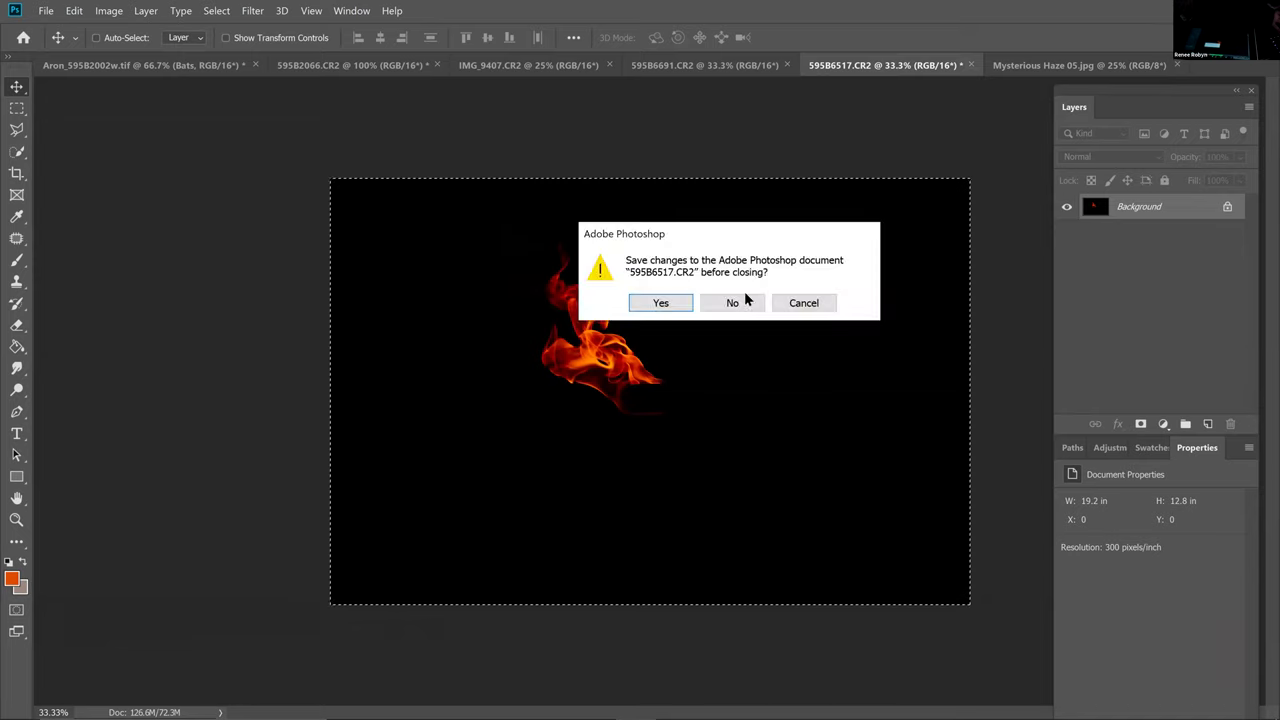
left_click(734, 306)
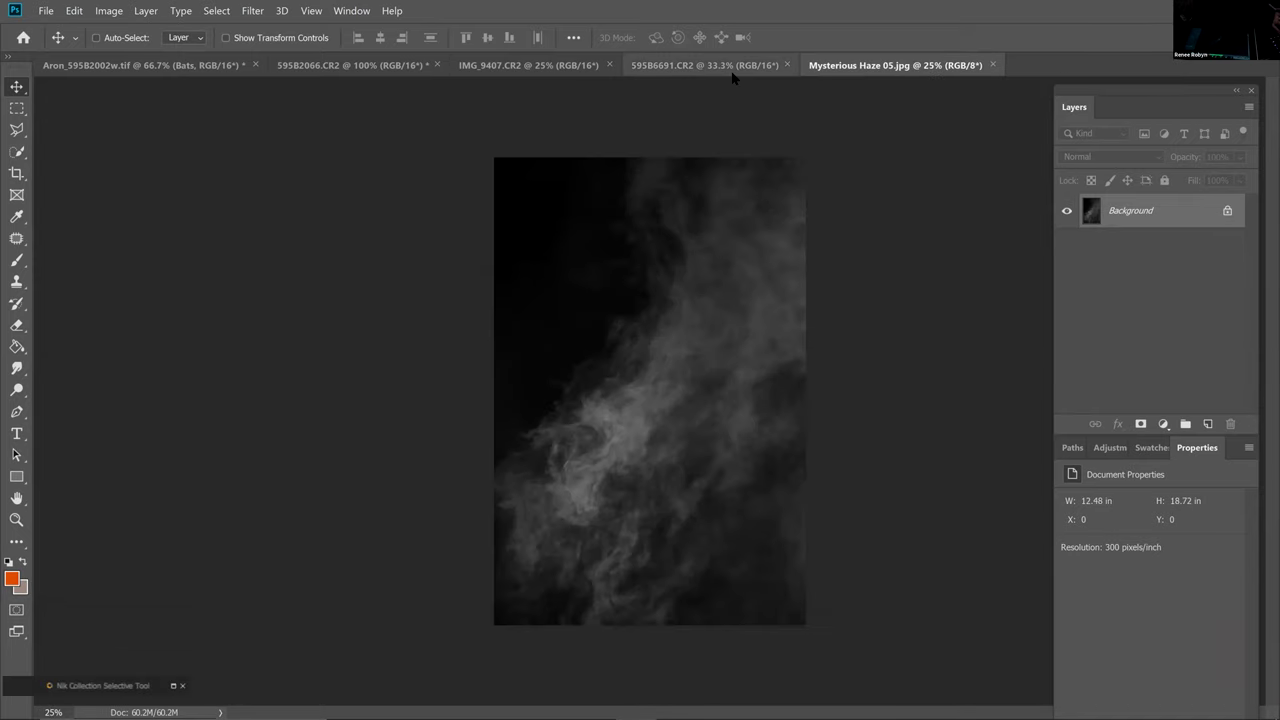
left_click(787, 65)
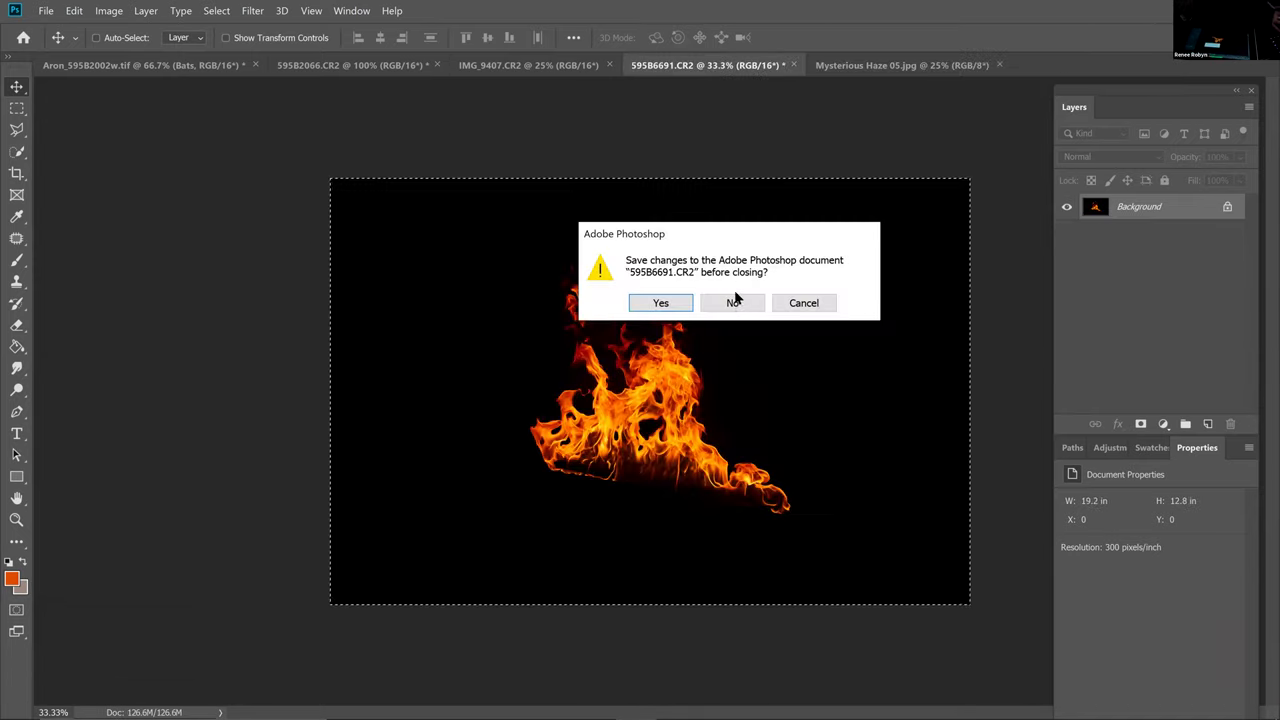
left_click(734, 305)
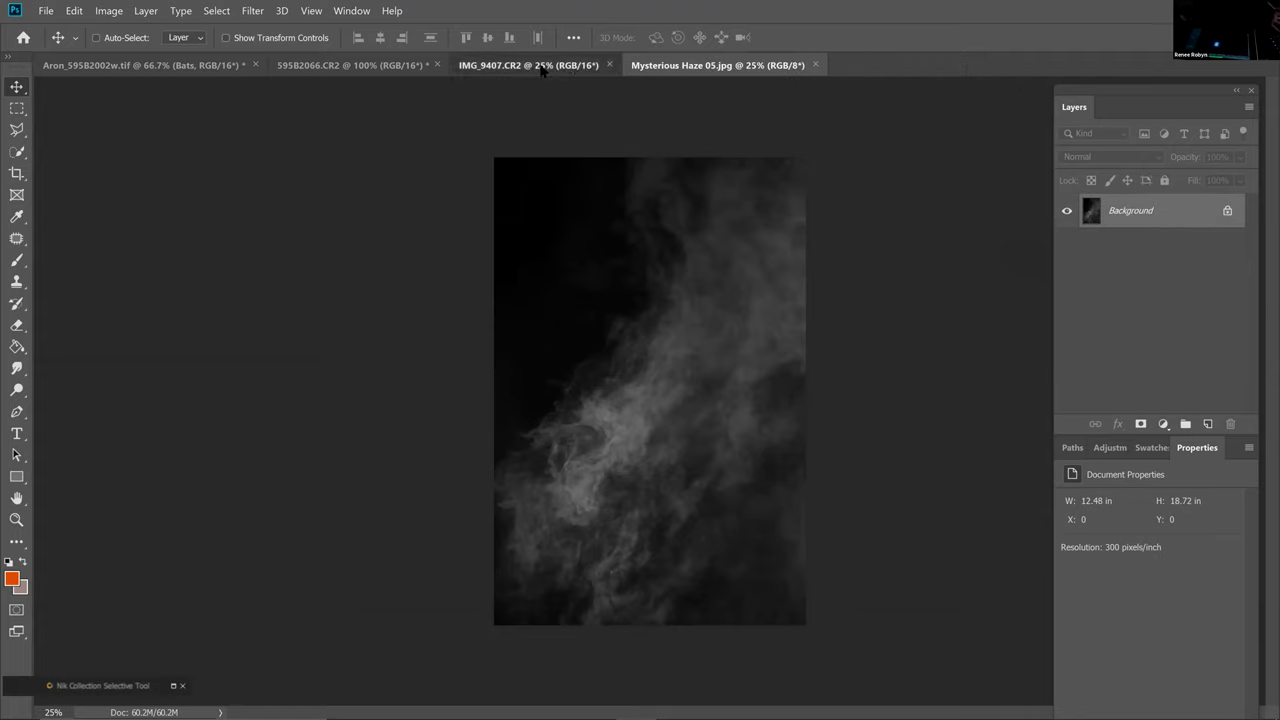
Close the moonlit sky image IMG_9407.CR2 and the rider image 595B2066.CR2 without saving changes
left_click(540, 67)
left_click(614, 65)
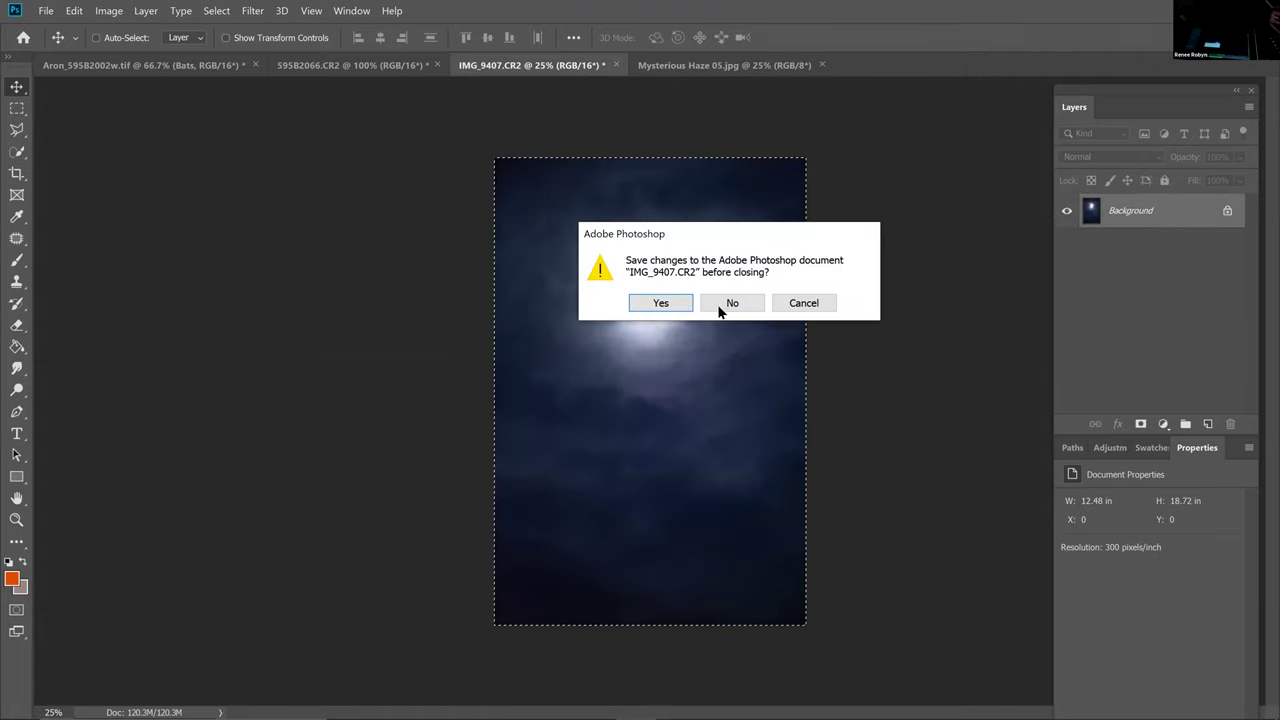
left_click(726, 306)
left_click(345, 75)
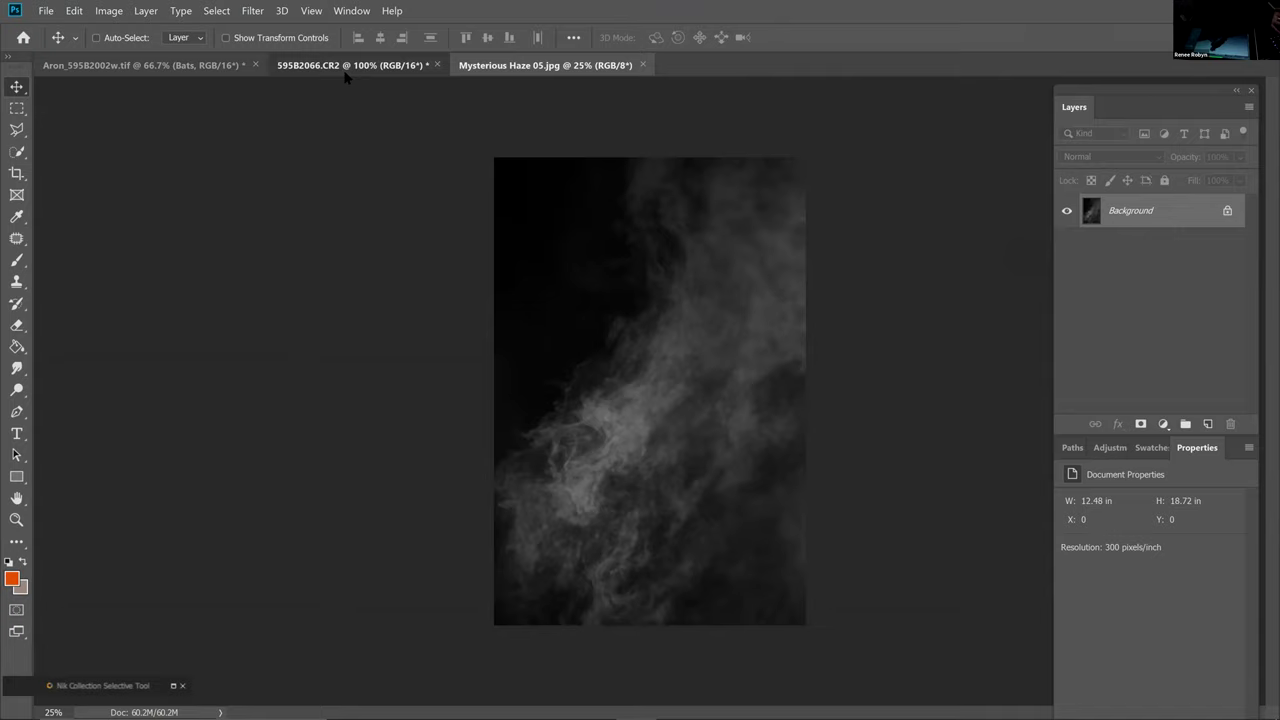
left_click(438, 66)
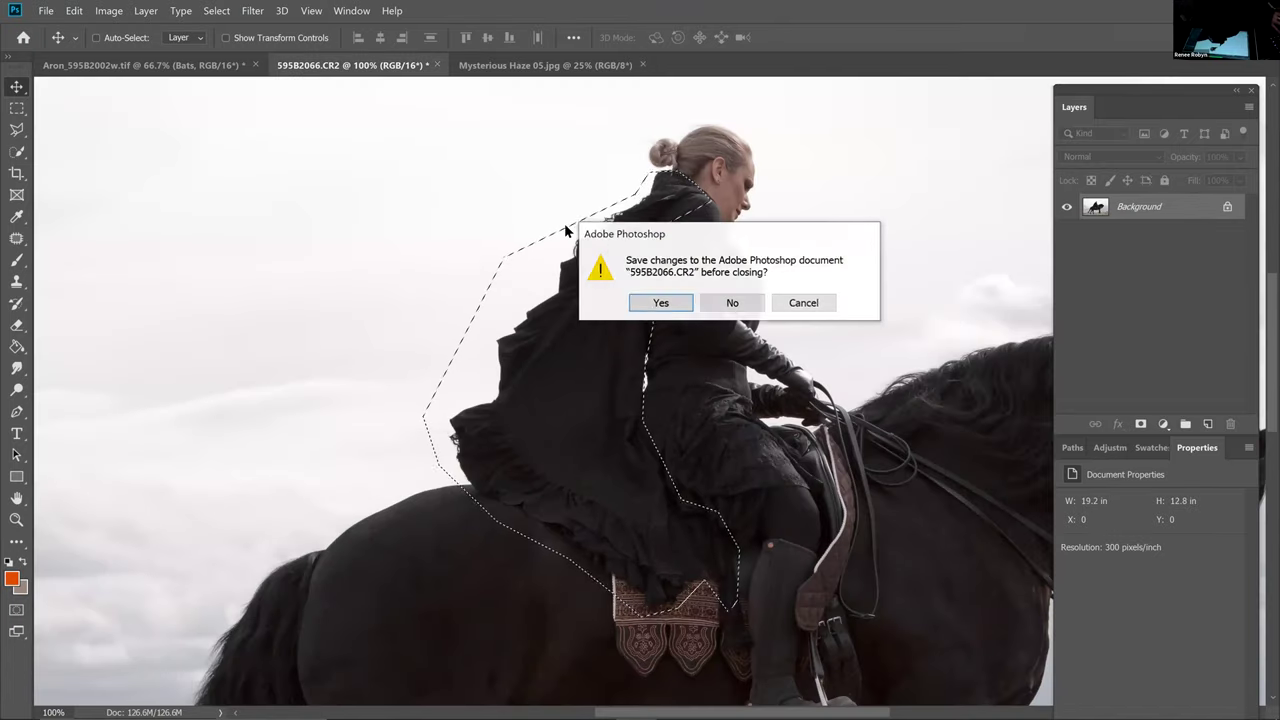
left_click(712, 295)
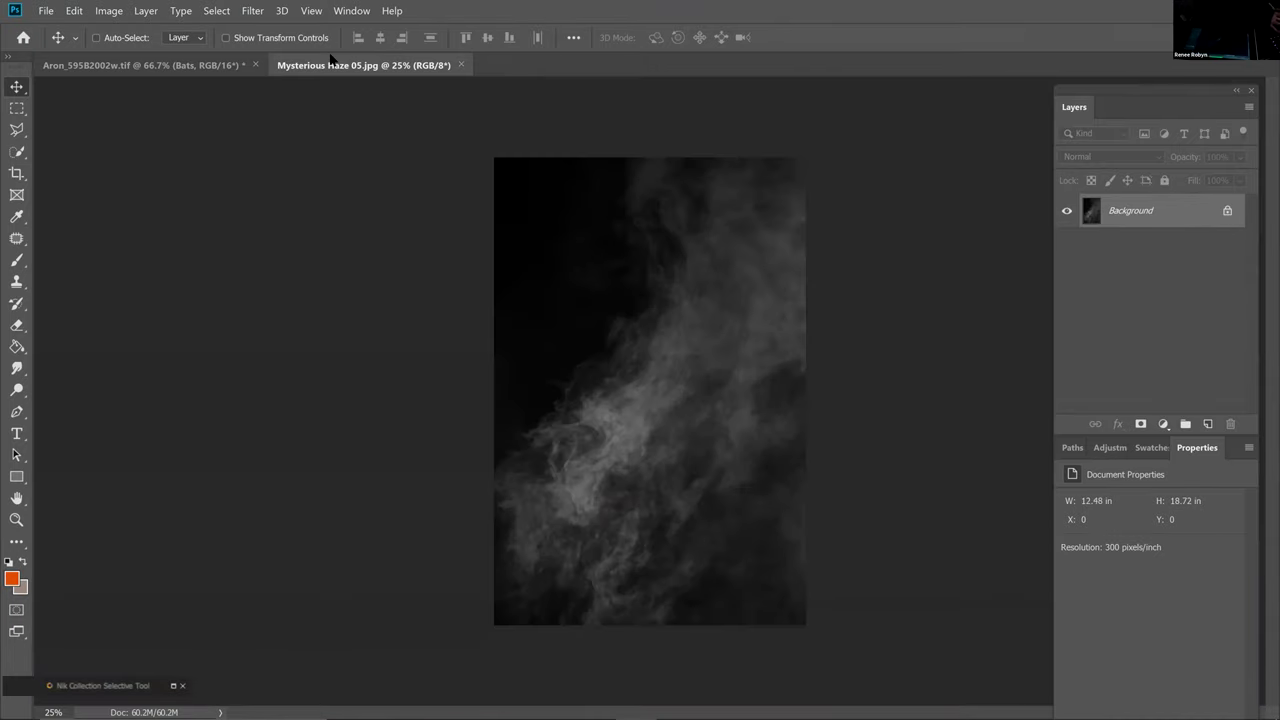
Save the composite as a layered TIFF over the existing Aron_595B2002w.tif, with no image compression and RLE layer compression
left_click(205, 65)
key("alt+f")
key("a")
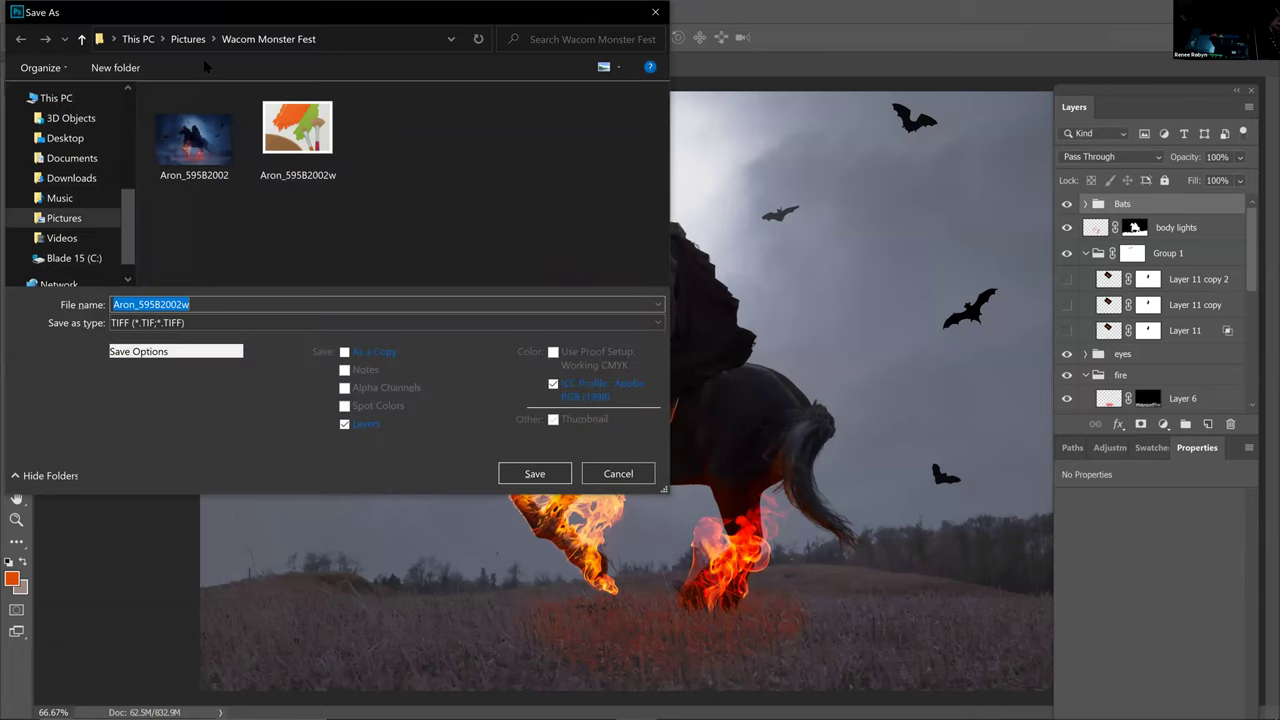
key("Return")
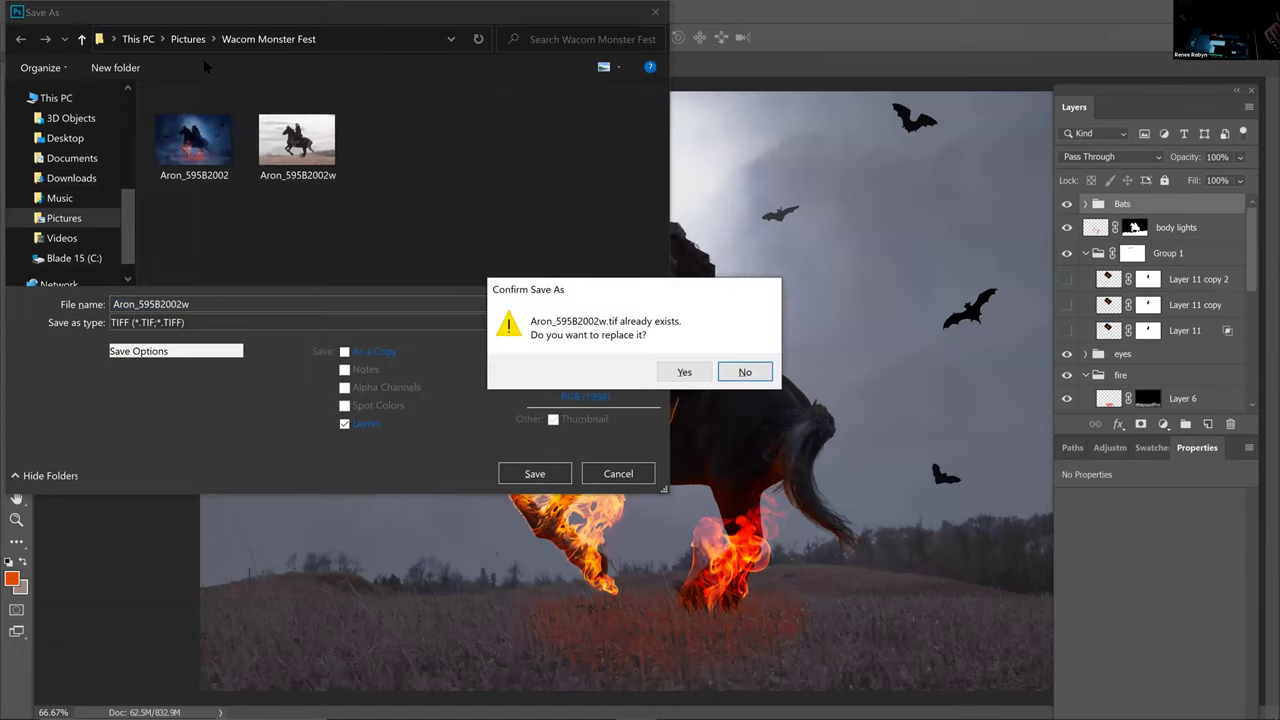
key("Return")
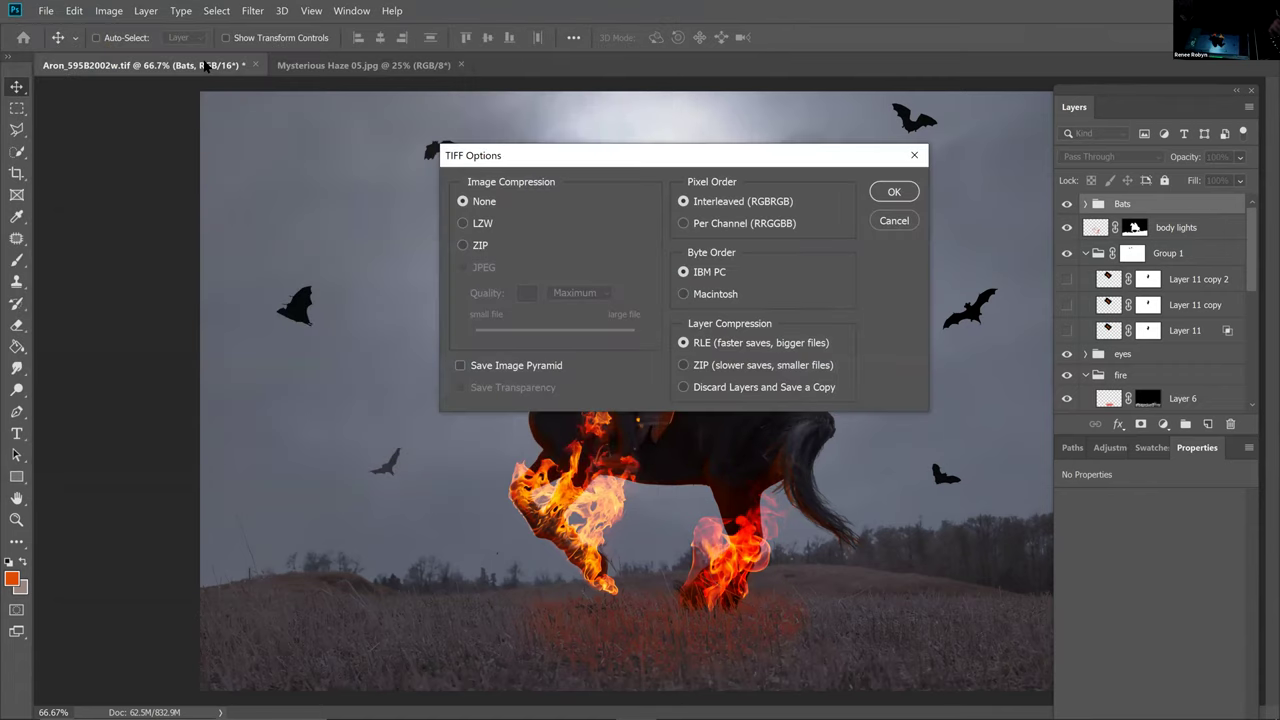
key("Return")
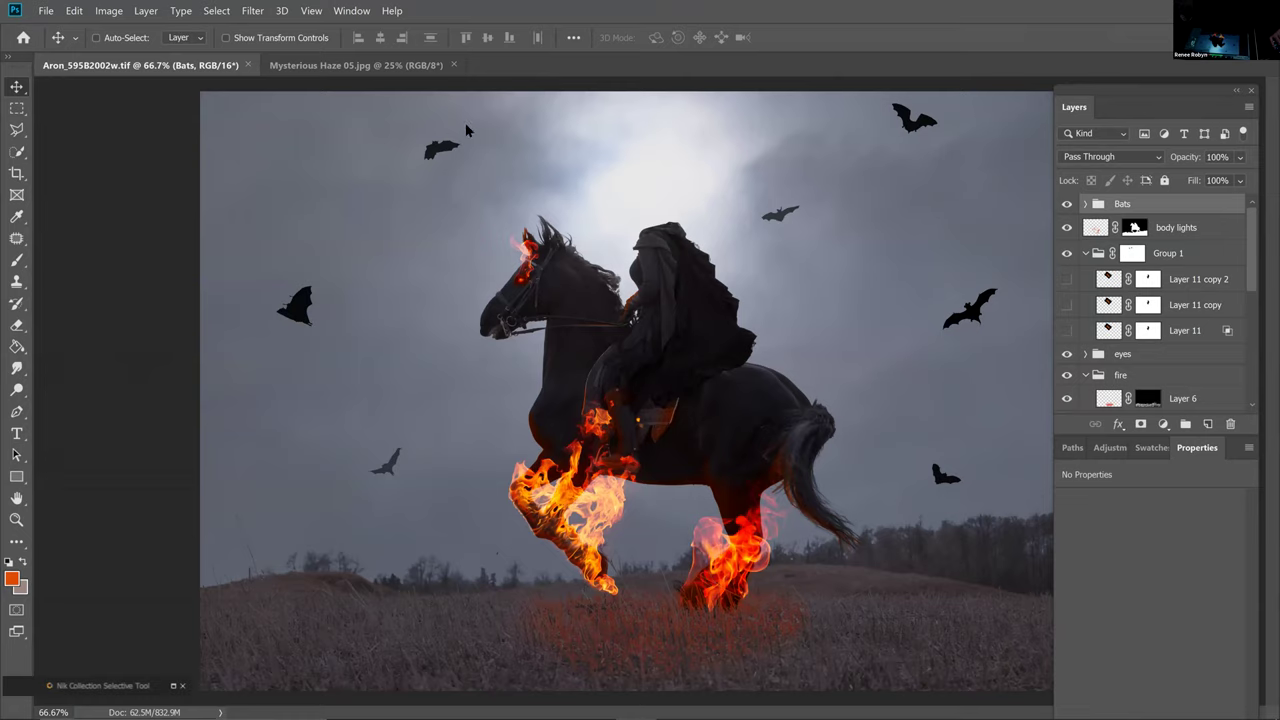
Copy the entire Mysterious Haze 05.jpg image and paste it as a new layer on top of the horse composite
key("ctrl+minus")
key("ctrl+Tab")
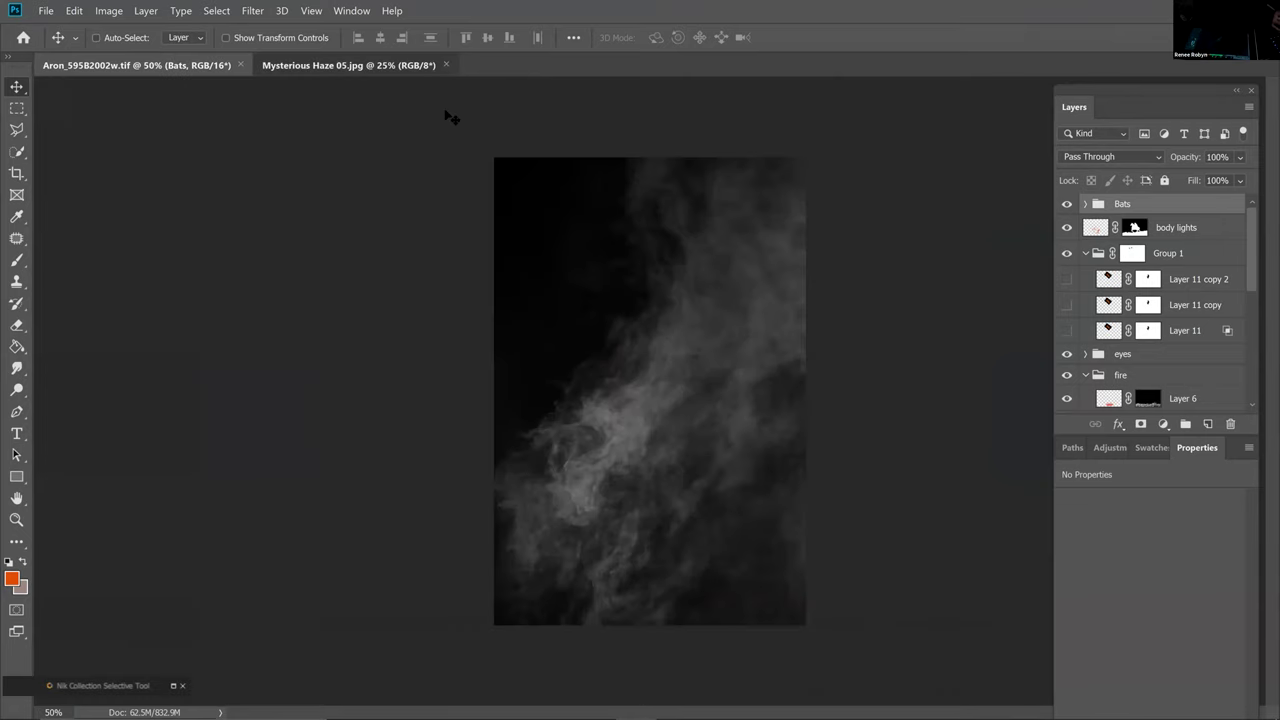
key("ctrl+a")
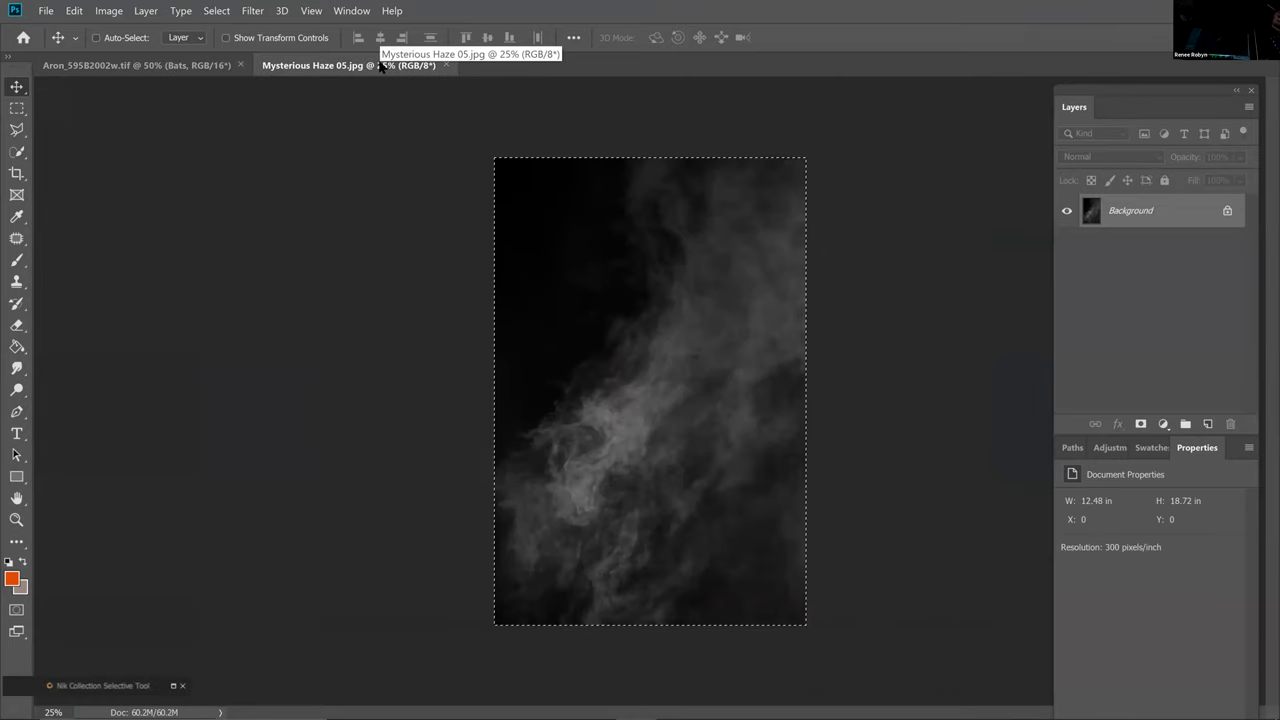
left_click(92, 68)
left_click(311, 72)
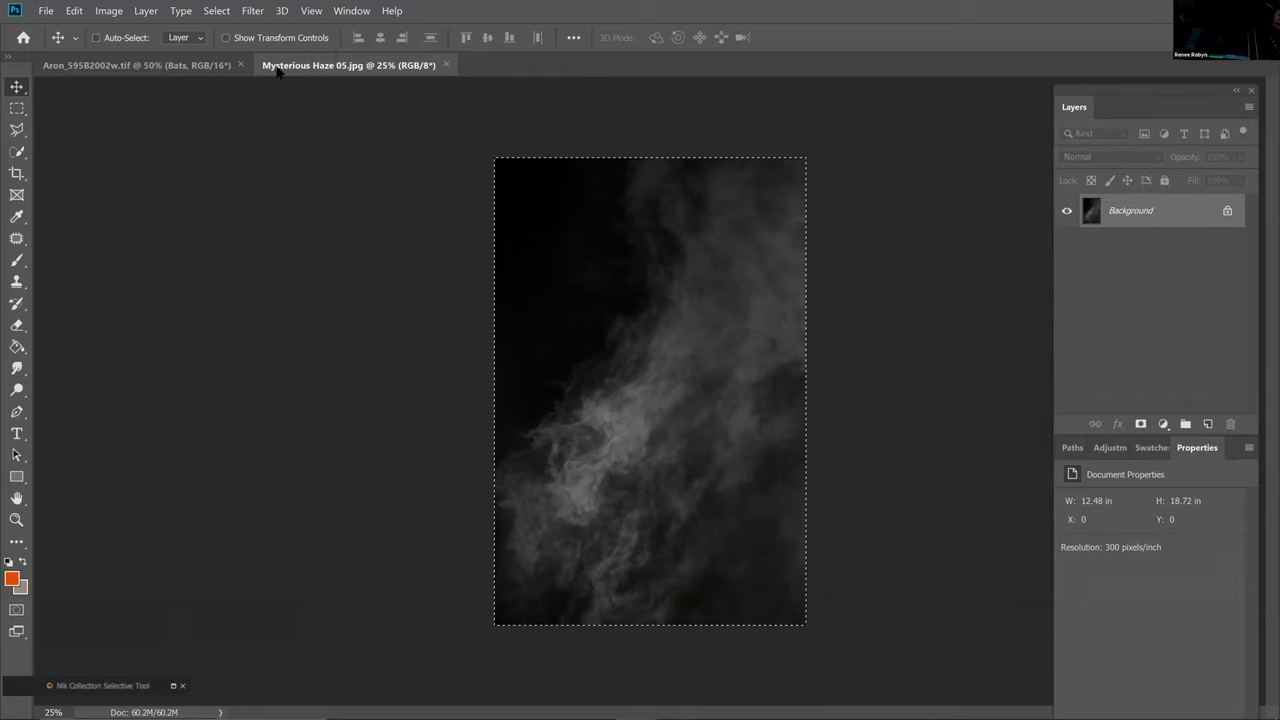
left_click(205, 66)
key("ctrl+v")
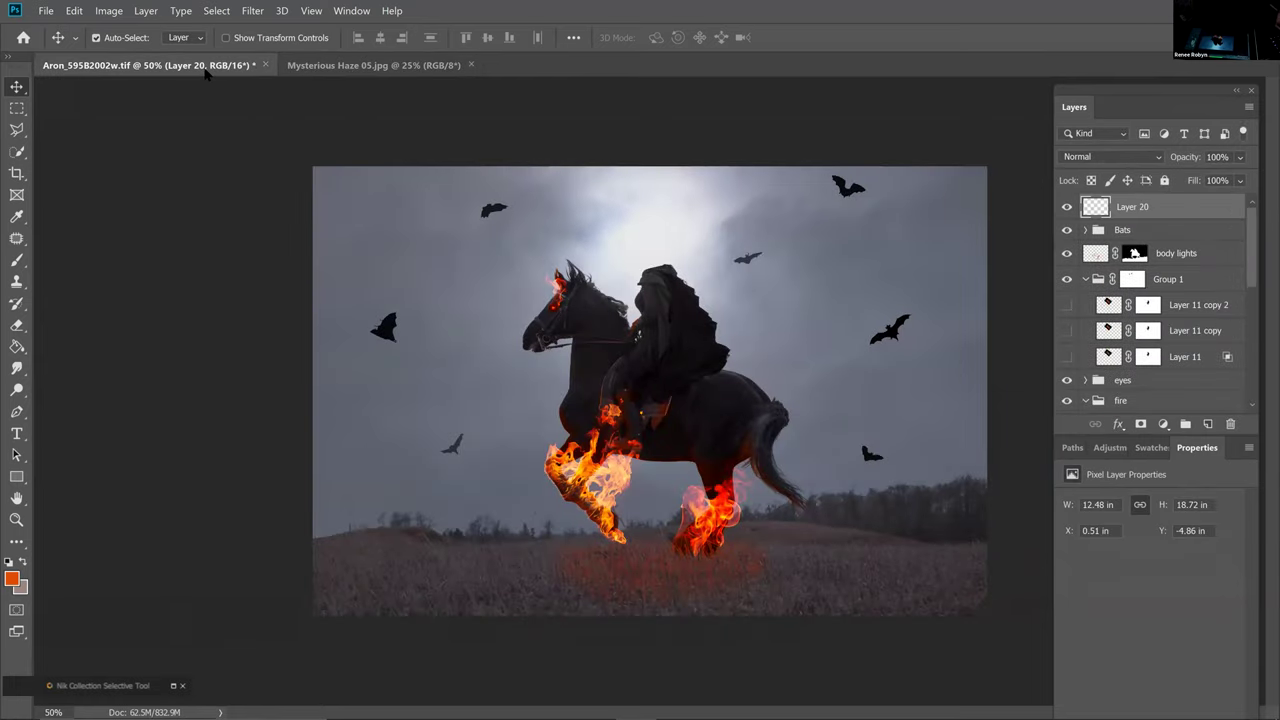
Rotate the pasted haze layer to about 90° and move it down over the lower part of the scene
key("ctrl+t")
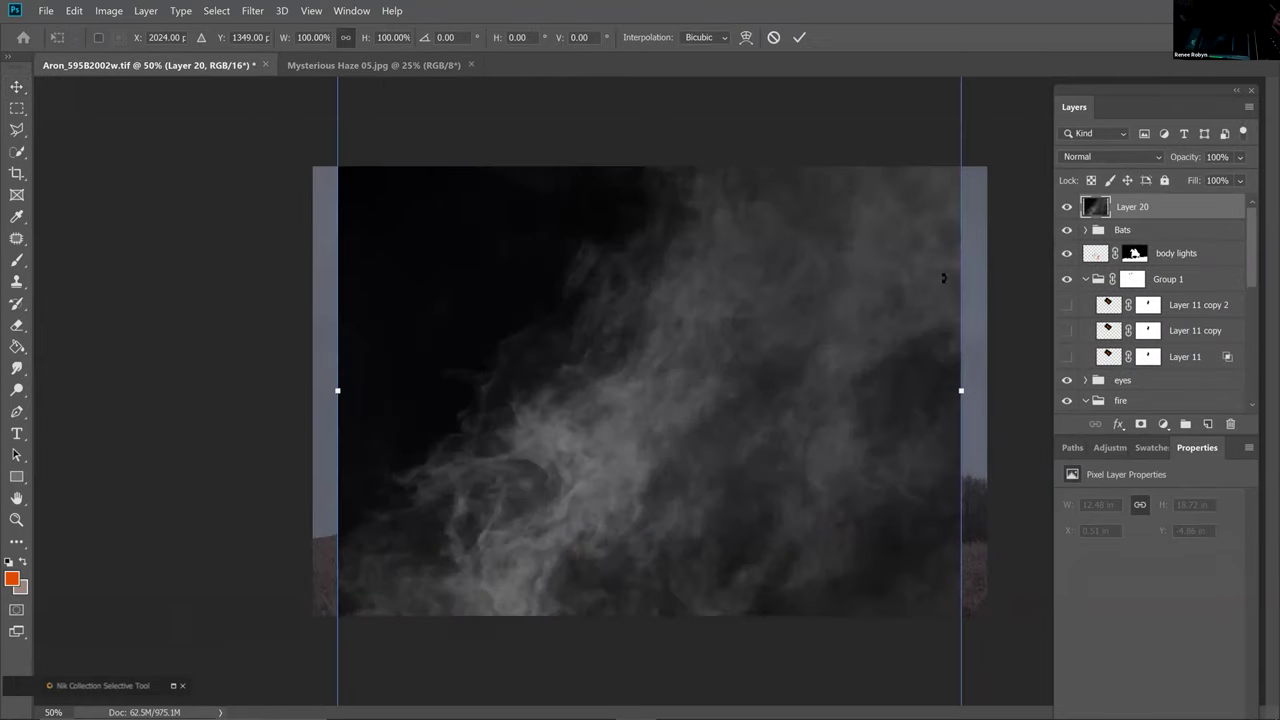
left_click_drag(1035, 416, 628, 606)
left_click_drag(687, 505, 645, 655)
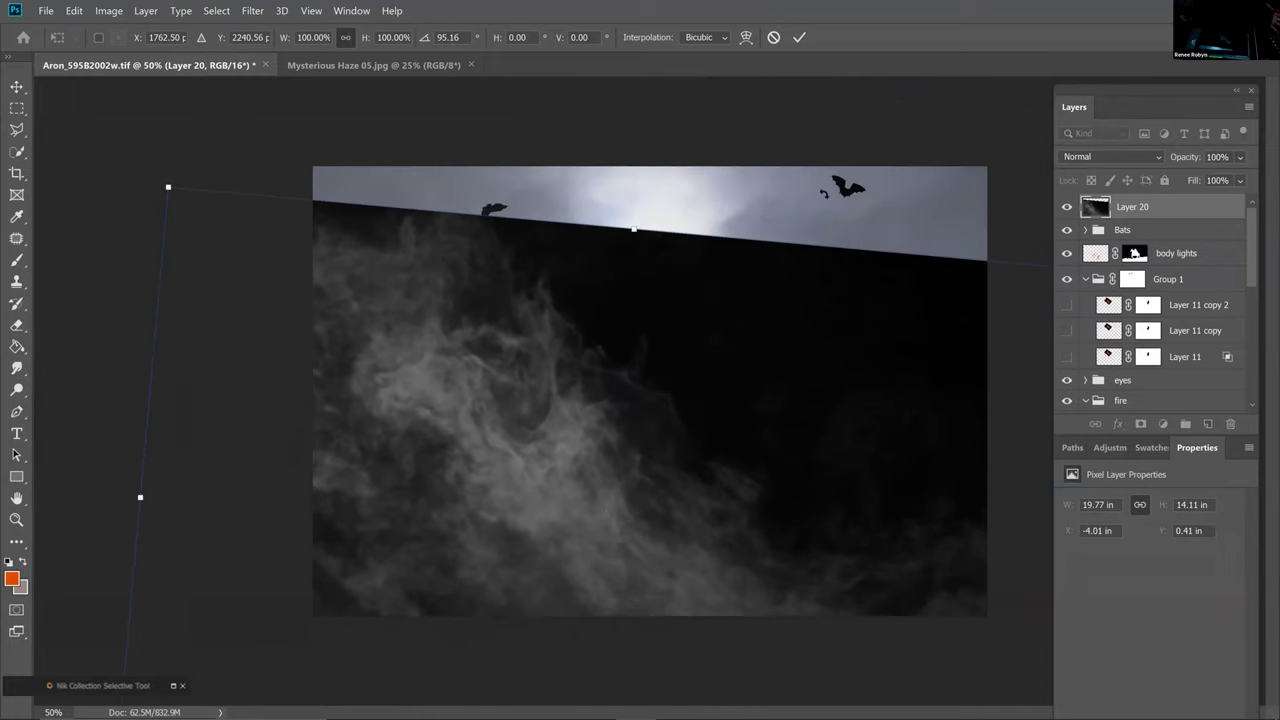
mouse_move(644, 201)
left_mouse_down()
mouse_move(628, 200)
mouse_move(646, 199)
left_mouse_up()
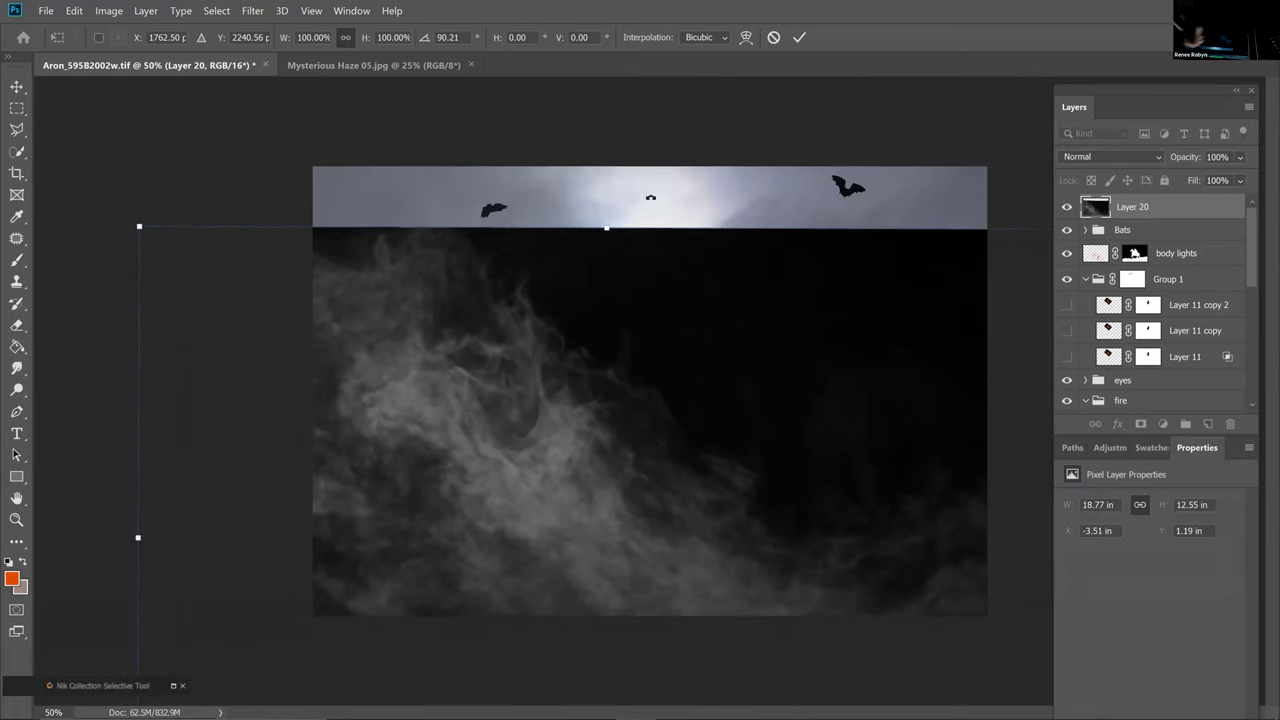
Set the haze layer's blend mode to Screen and transform it to about 84% scale and 79.5° rotation over the lower scene
left_click(1143, 159)
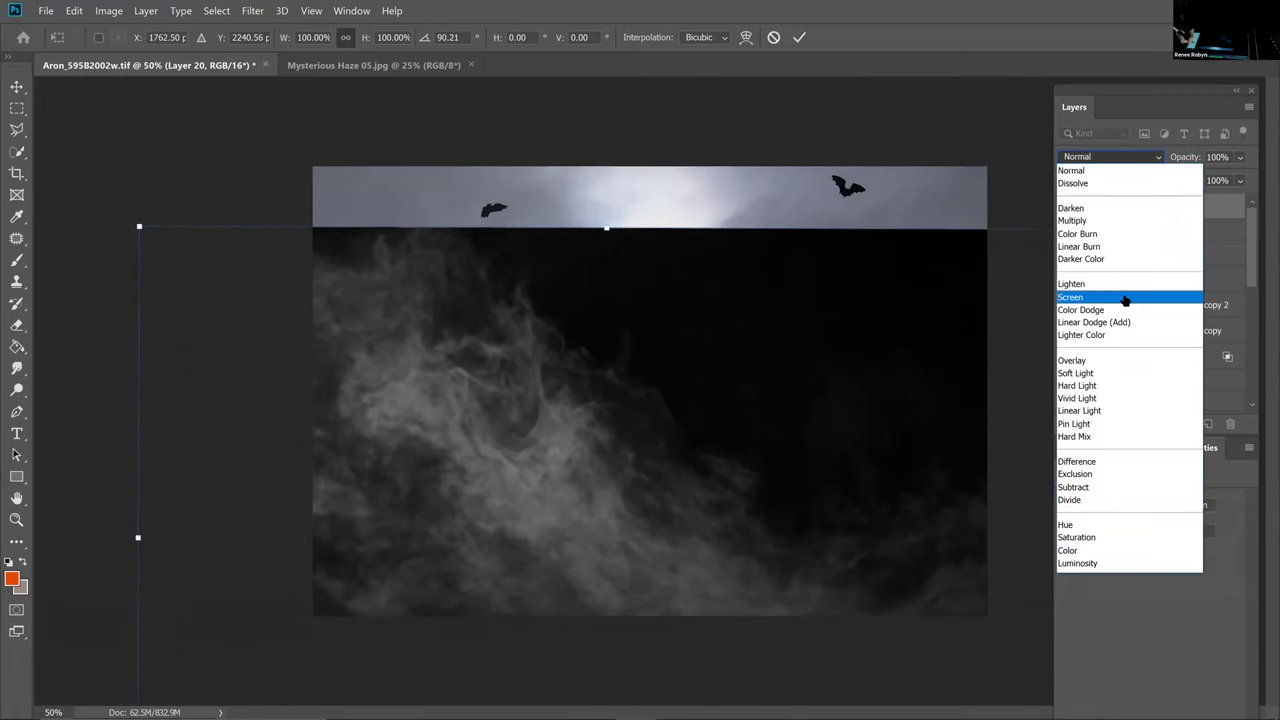
left_click(1123, 294)
left_click_drag(610, 270, 610, 378)
left_click_drag(1012, 562, 849, 503)
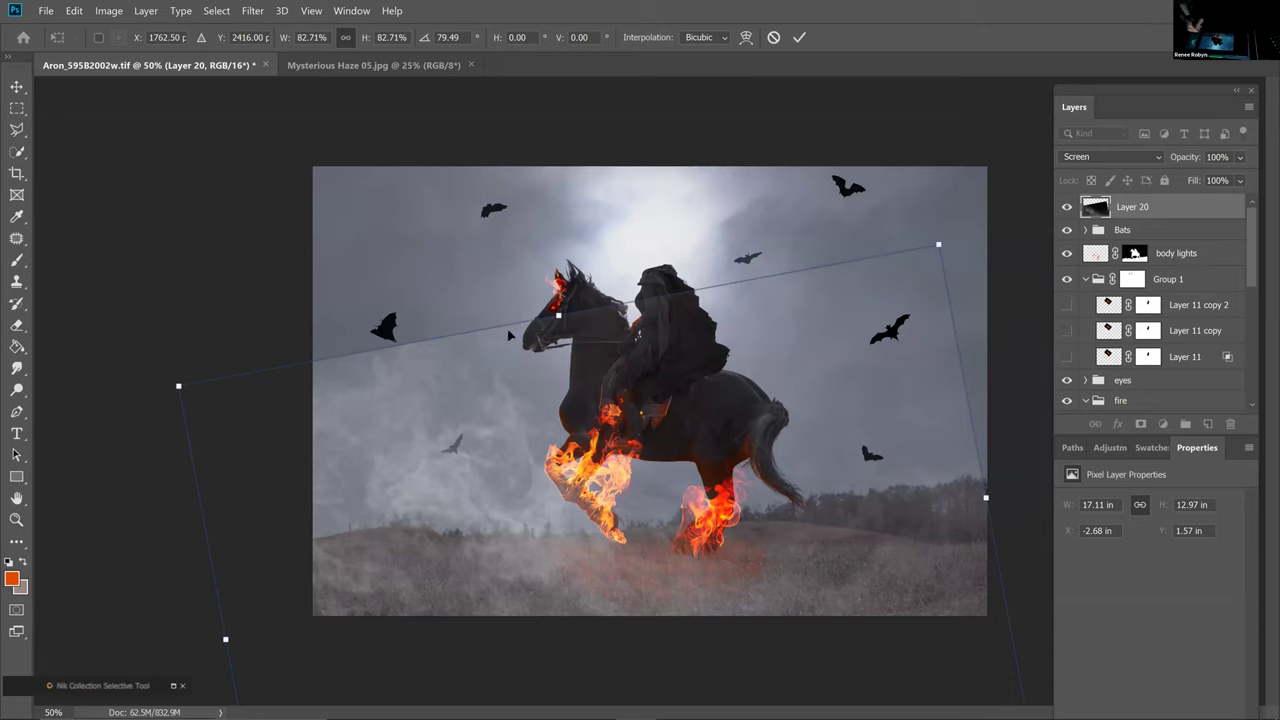
left_click_drag(1001, 490, 1014, 483)
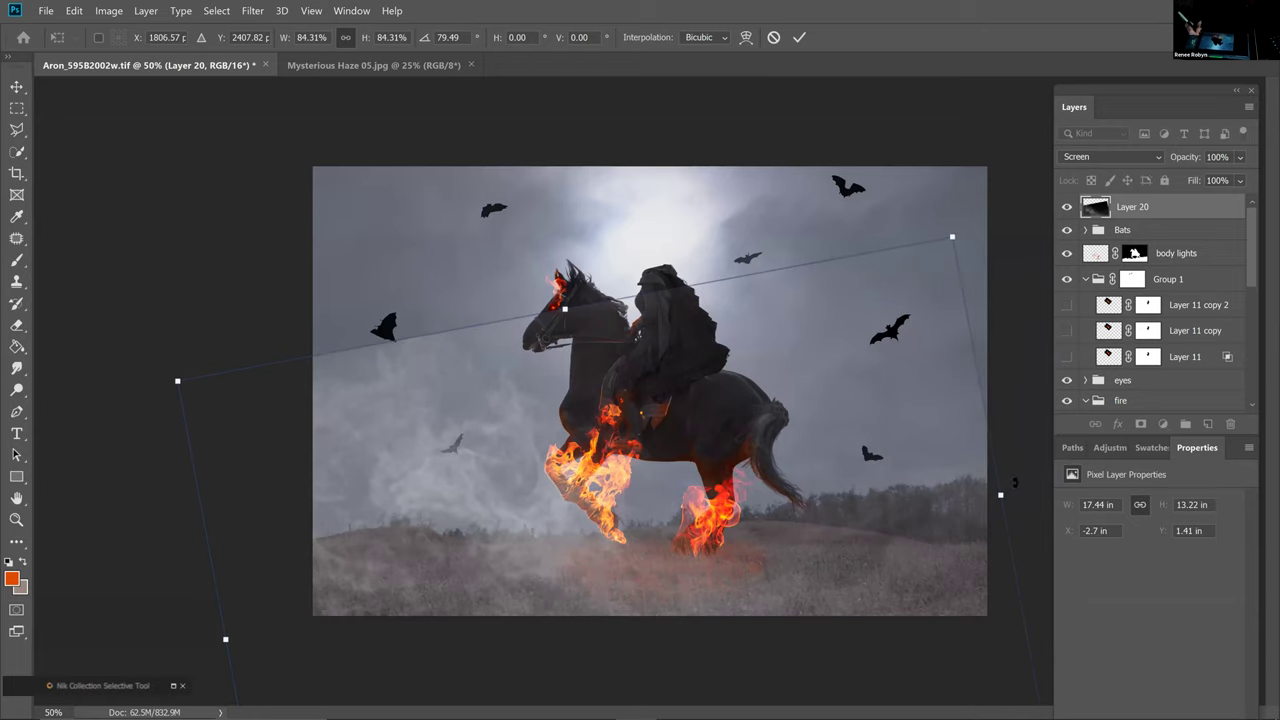
key("Return")
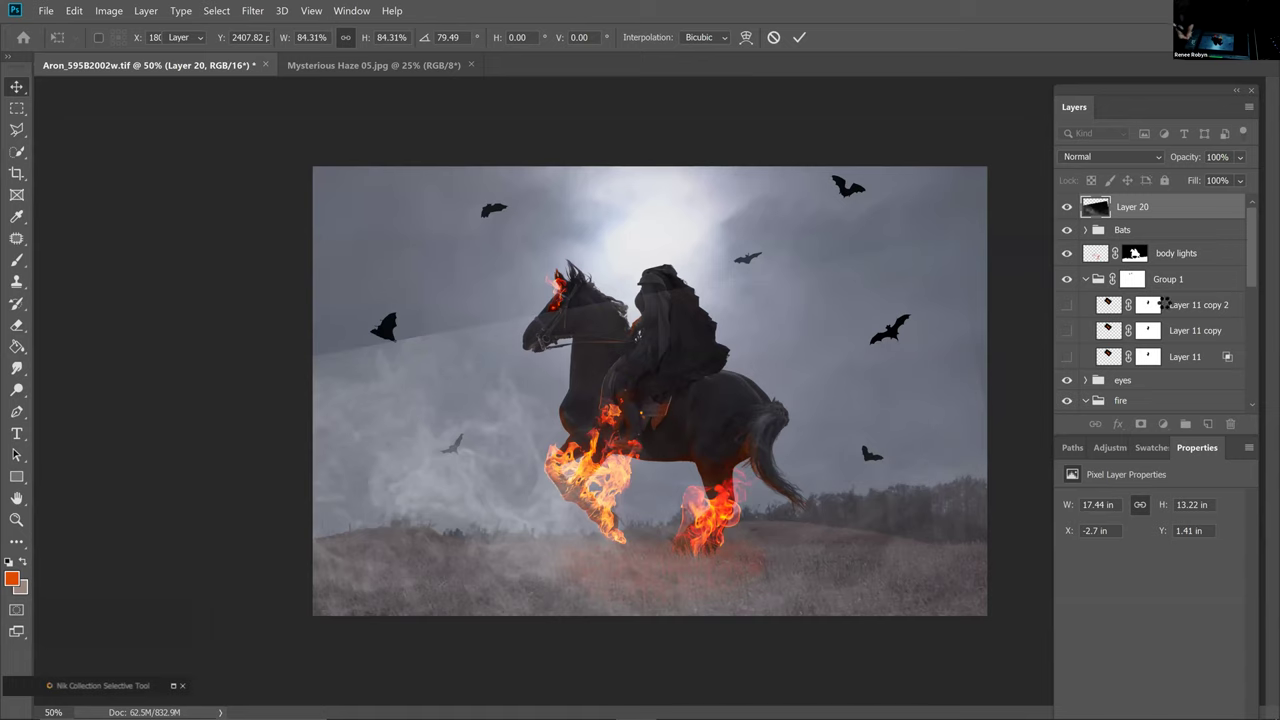
Add a mask to Layer 20 and paint out the haze's upper edge and left side with a 1700 px black brush
left_click(1141, 424)
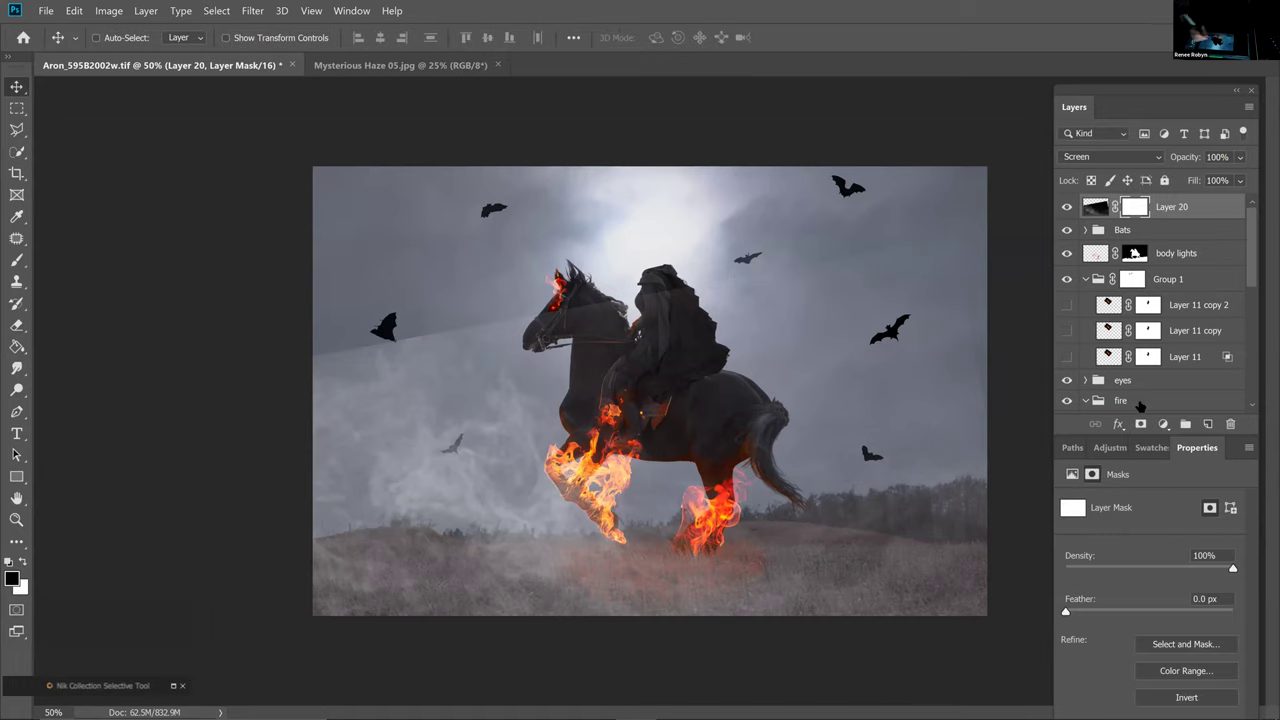
key("b")
key("]")
key("]")
key("]")
key("]")
key("]")
key("]")
key("]")
key("]")
key("]")
key("]")
key("]")
key("]")
key("]")
key("]")
key("]")
key("]")
key("]")
key("]")
key("]")
key("]")
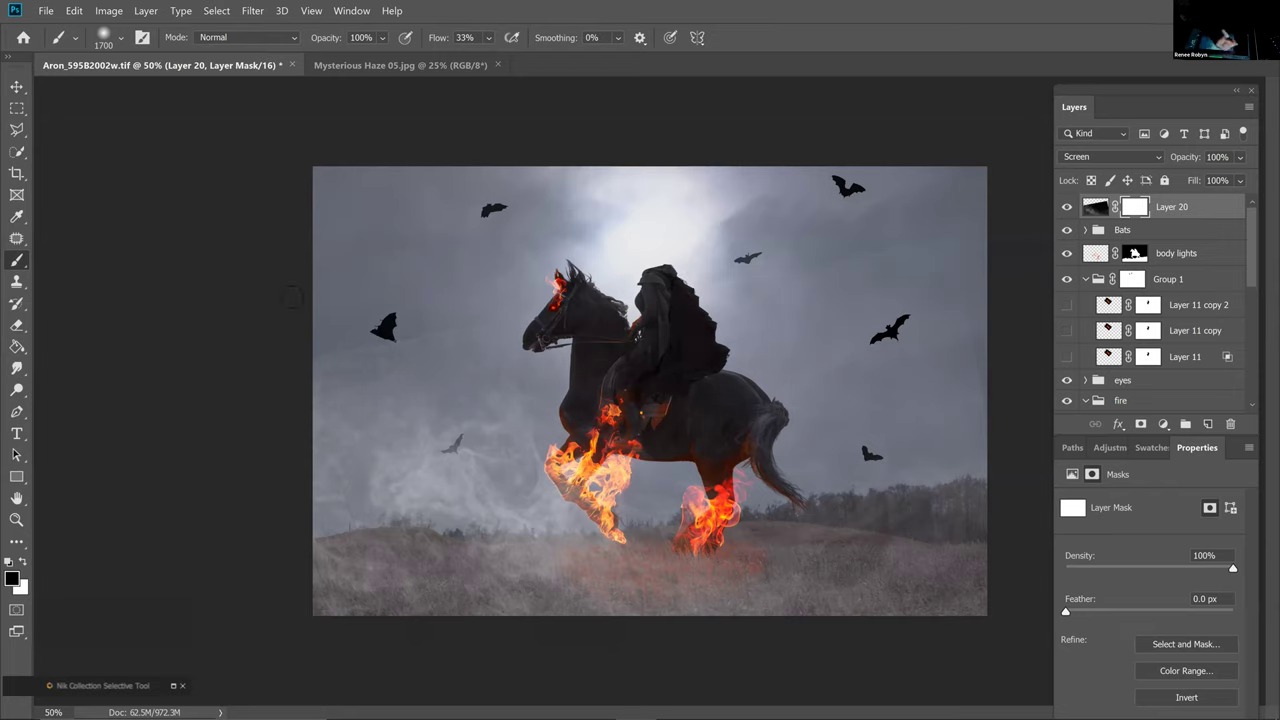
left_click_drag(655, 262, 903, 238)
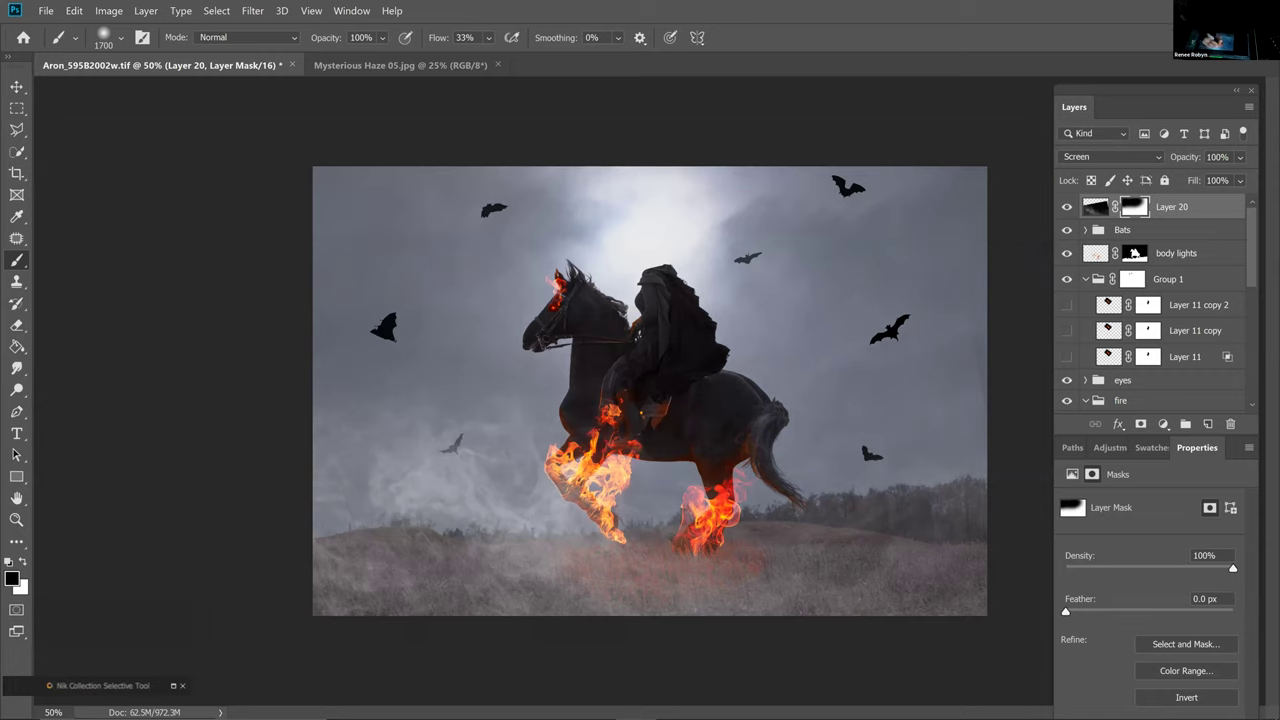
left_click_drag(522, 281, 429, 208)
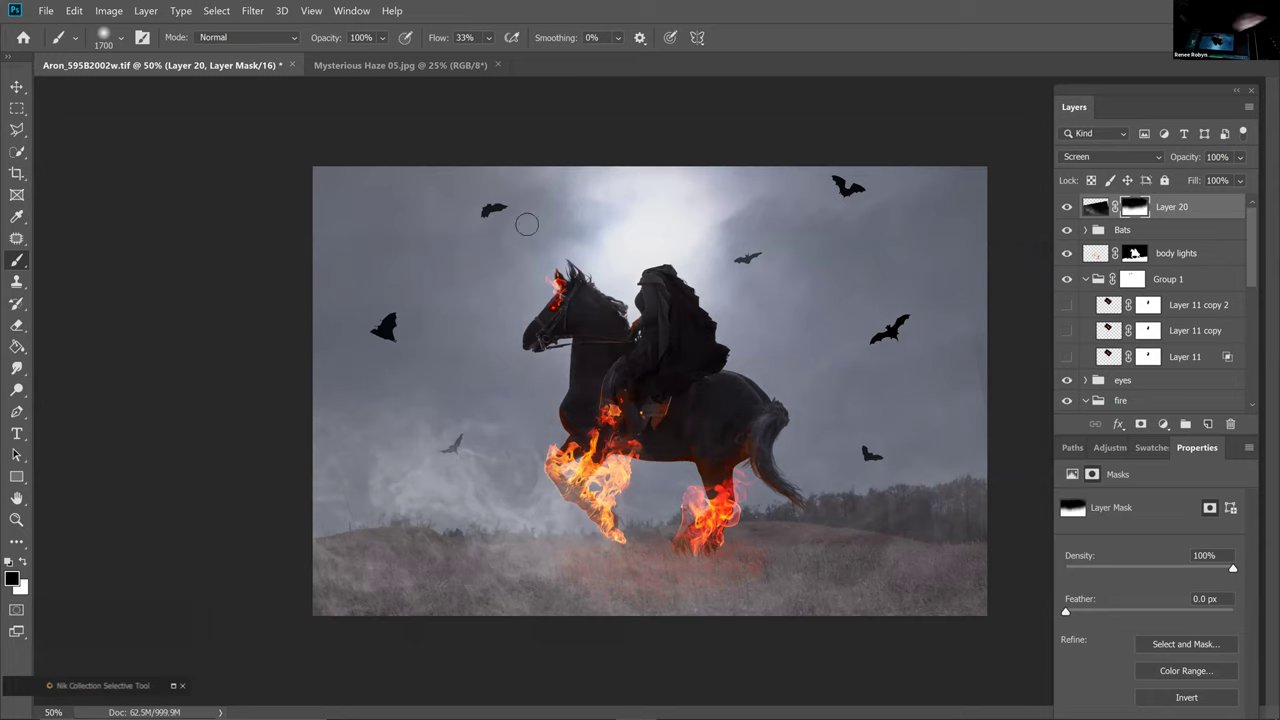
left_click(403, 469)
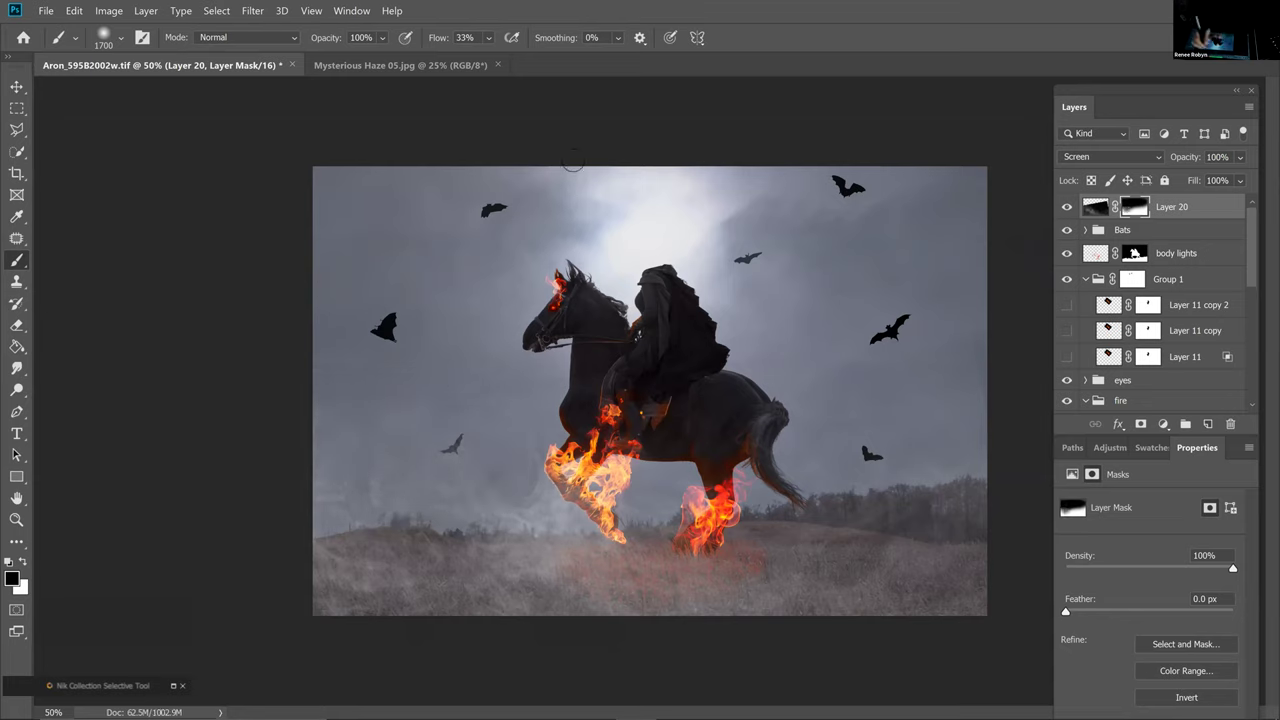
left_click(318, 432)
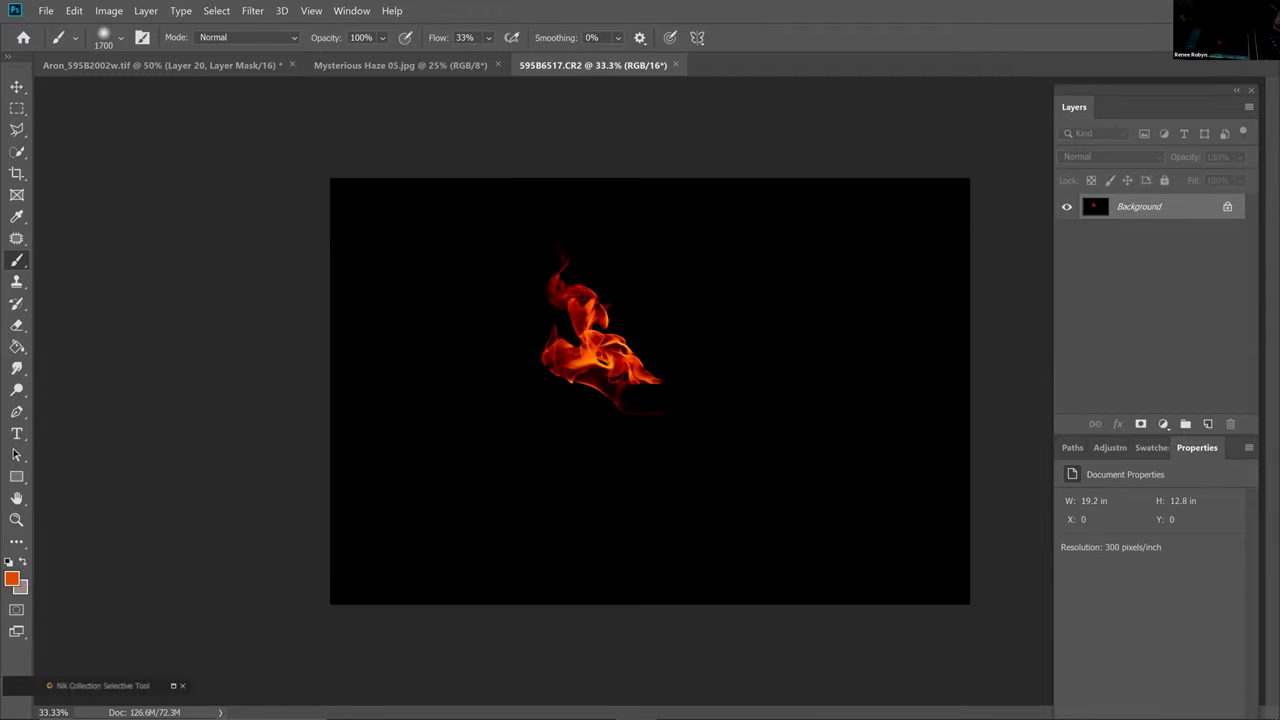
Select the flame in 595B6517.CR2 with a rectangular marquee and paste it as a new layer in the horse composite
key("m")
left_click_drag(378, 207, 690, 444)
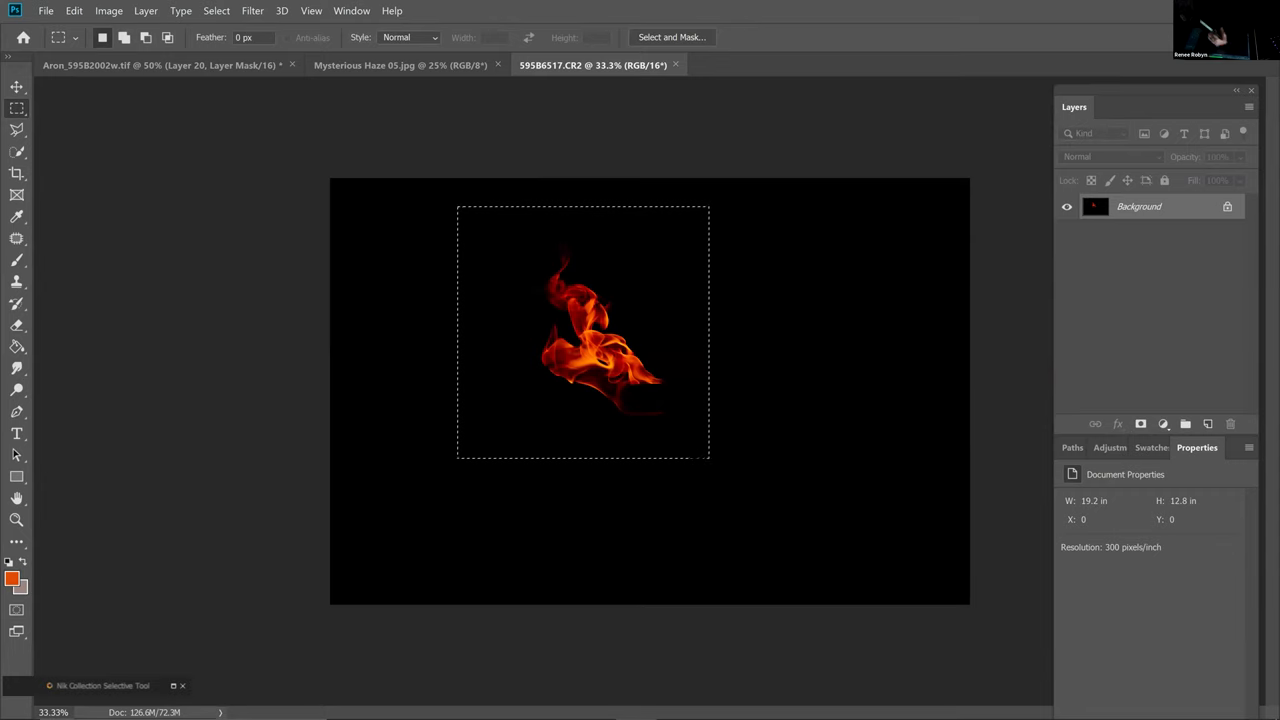
left_click(241, 67)
key("ctrl+v")
key("ctrl+v")
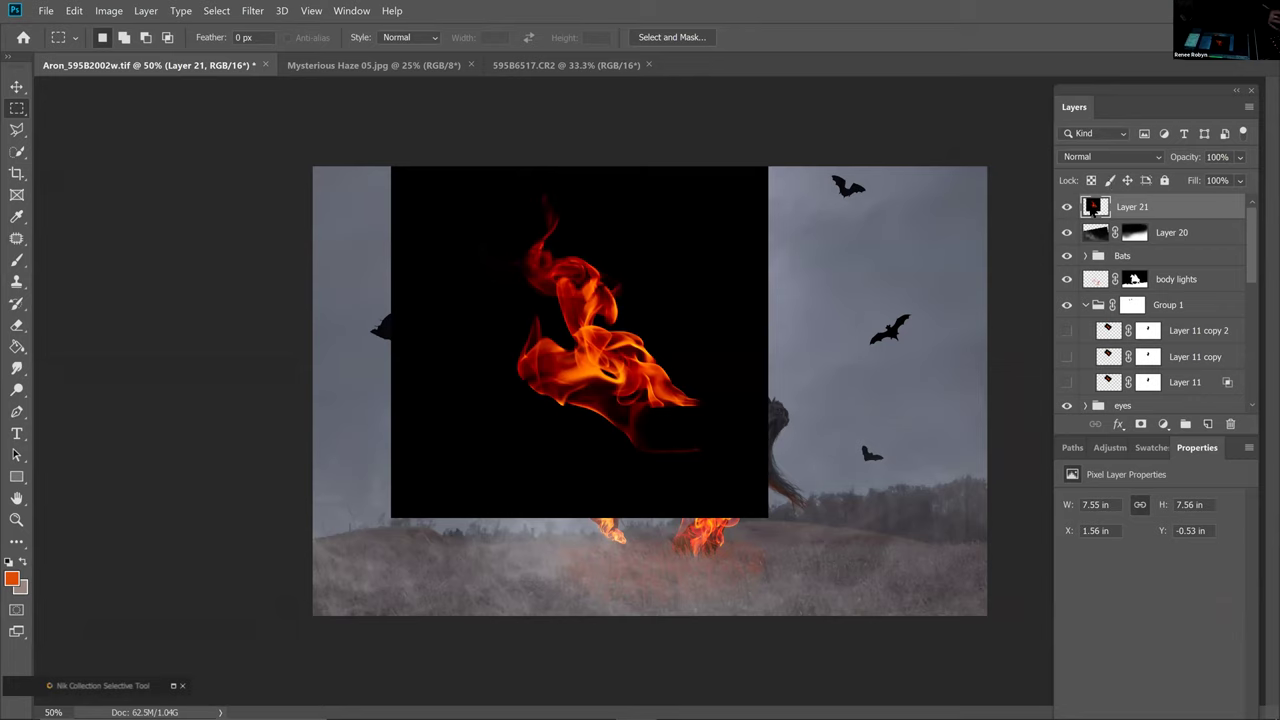
Blend the pasted flame's black background away with Blend If, splitting This Layer's shadow slider to 3 / 26
right_click(1098, 208)
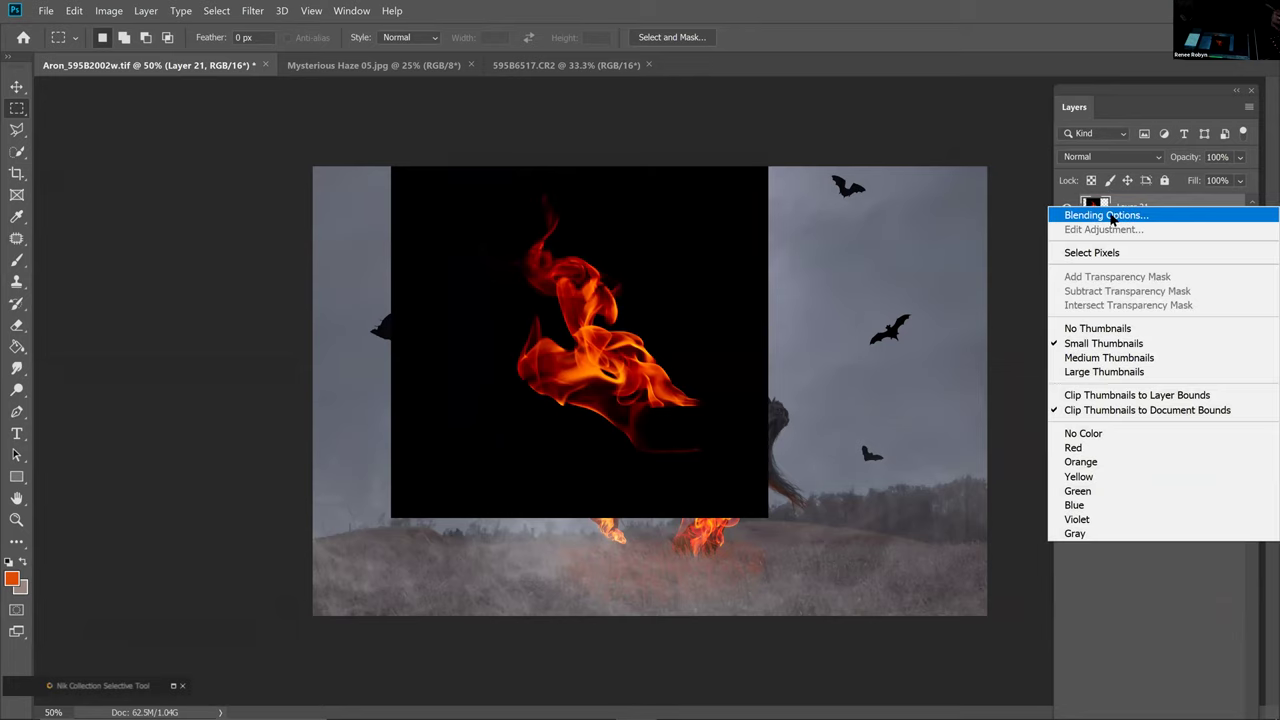
left_click(1108, 216)
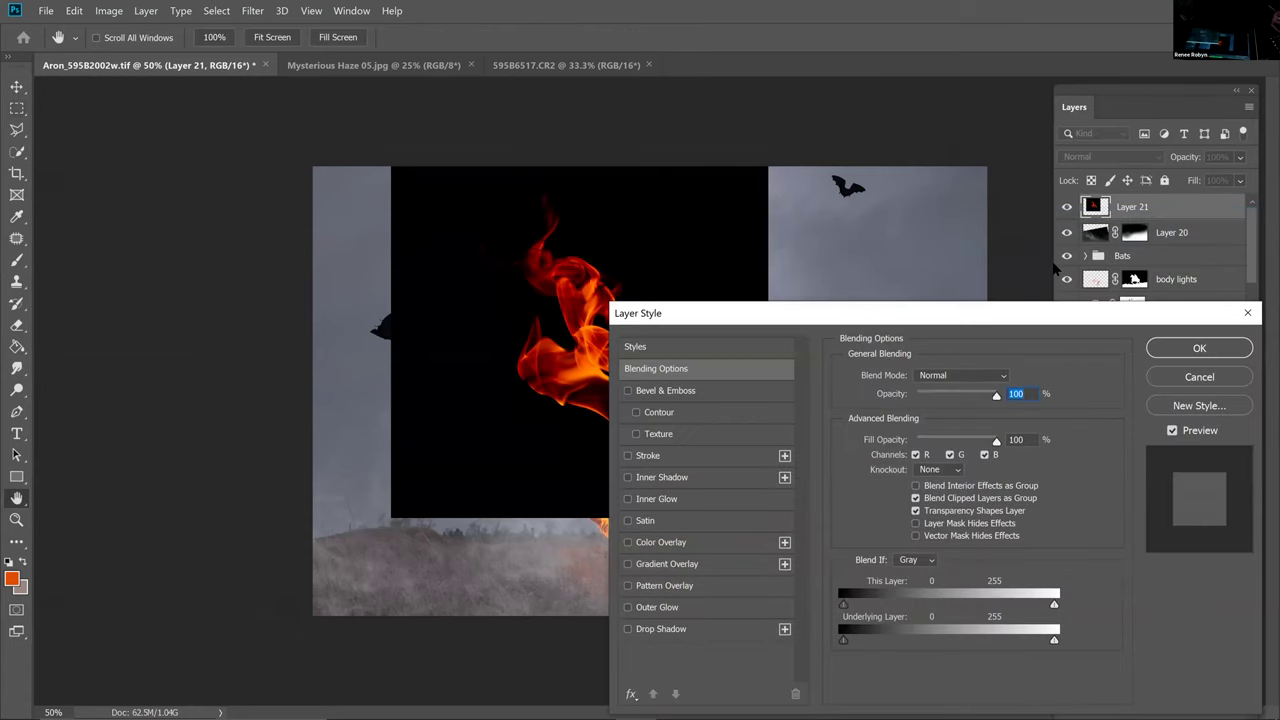
left_click_drag(966, 313, 995, 228)
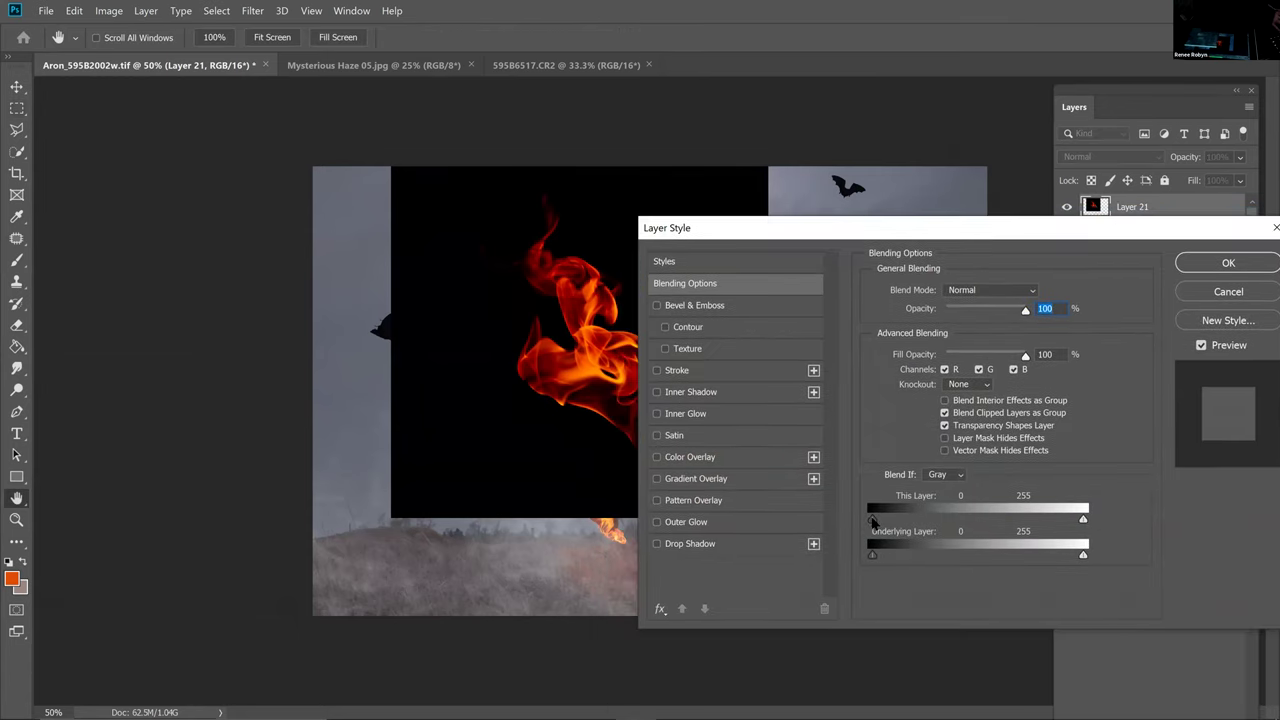
mouse_move(876, 519)
left_mouse_down()
mouse_move(892, 519)
mouse_move(862, 515)
left_mouse_up()
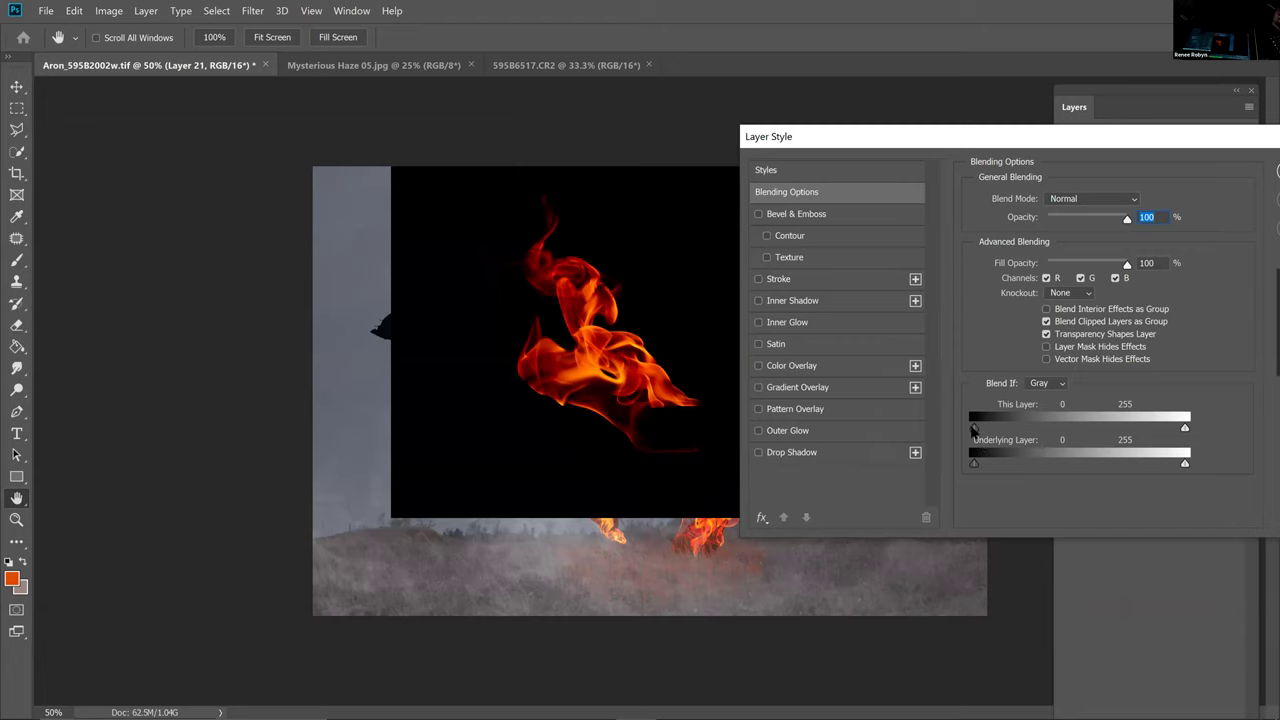
left_click_drag(977, 430, 978, 430)
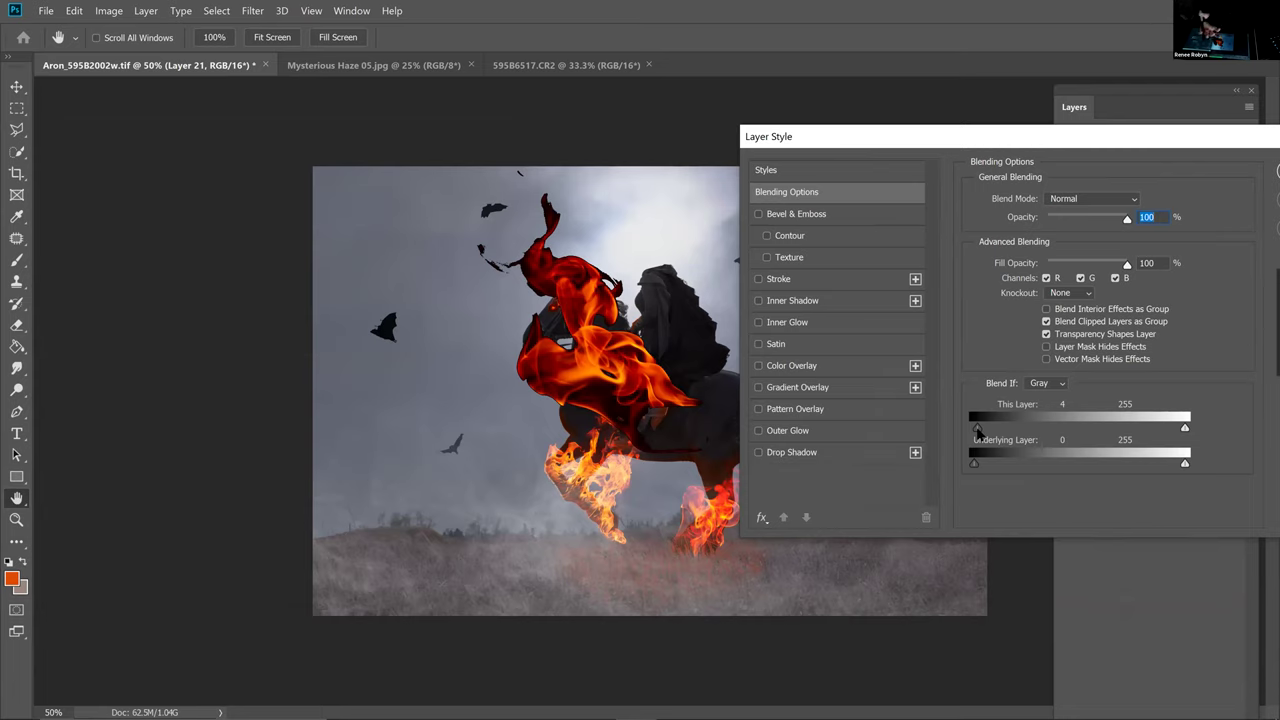
left_click_drag(978, 429, 976, 430)
mouse_move(980, 435)
left_mouse_down()
mouse_move(1018, 436)
mouse_move(978, 431)
left_mouse_up()
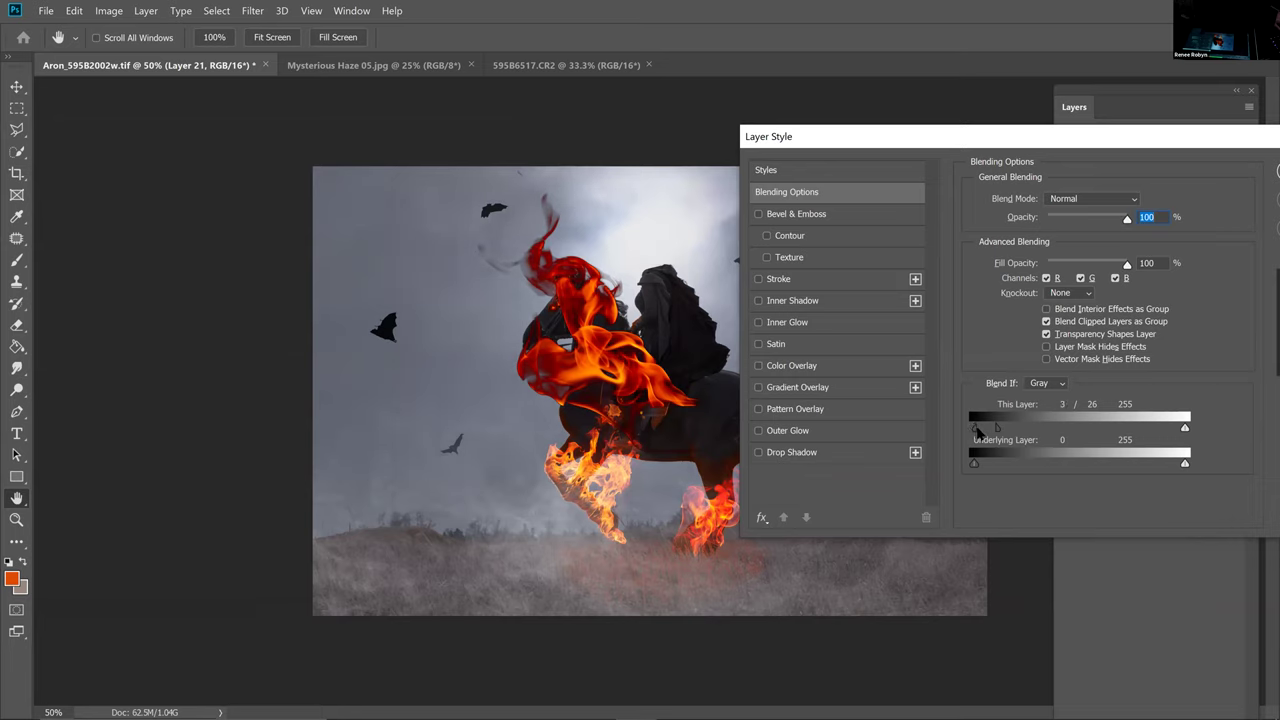
left_click_drag(1185, 432, 1141, 430)
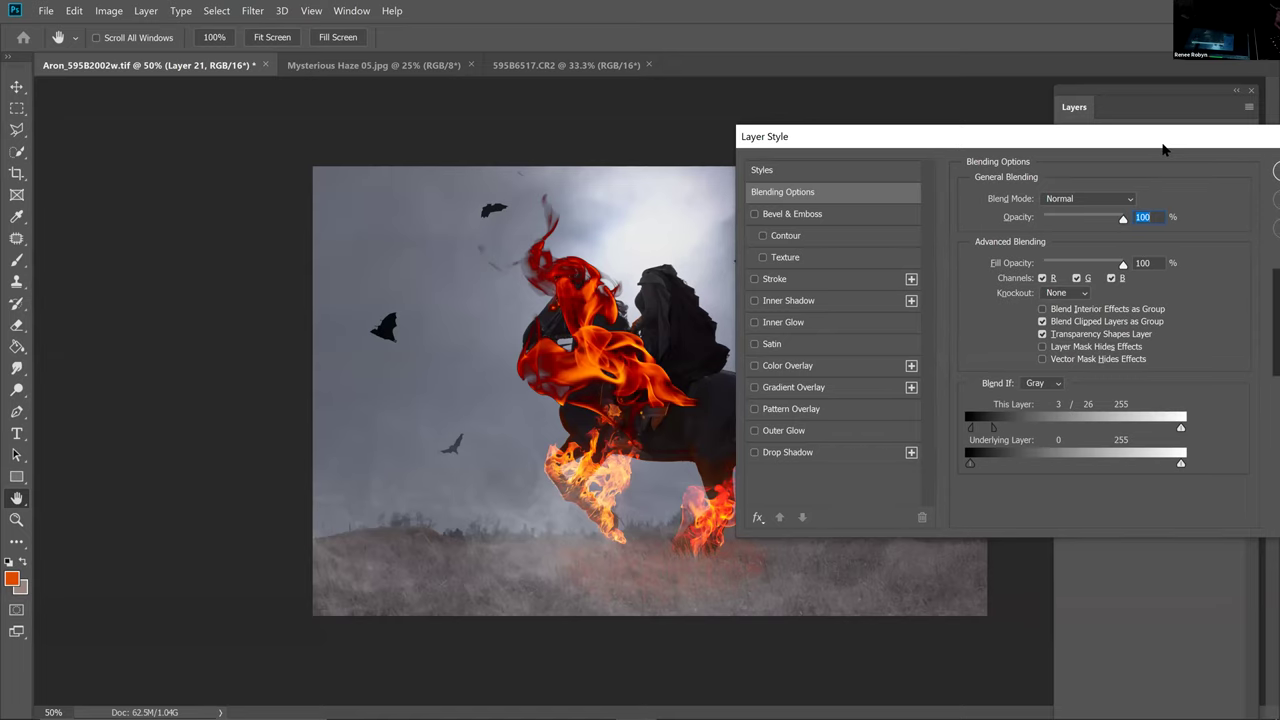
left_click_drag(1167, 150, 916, 346)
left_click(1052, 369)
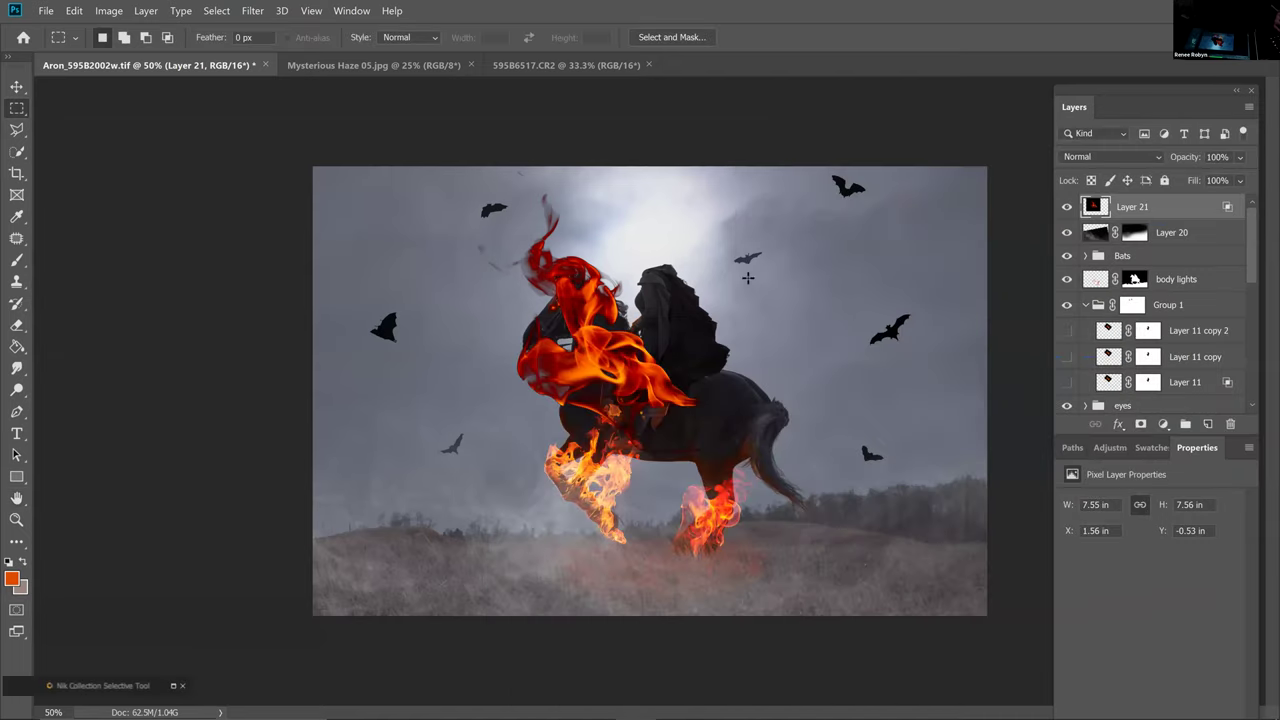
Compare the image with the blended flame layer hidden and shown, and delete that layer
left_click(1066, 207)
left_click(1066, 207)
left_click(1066, 207)
left_click(1066, 207)
key("ctrl+plus")
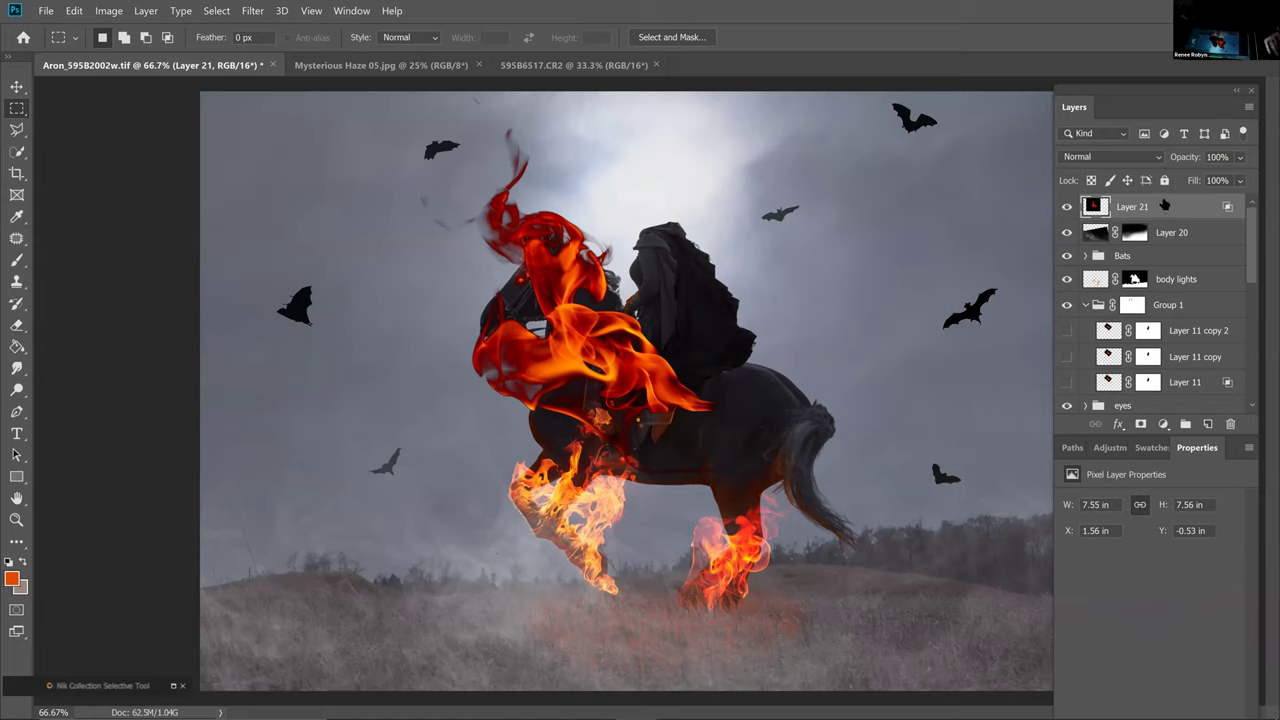
key("Delete")
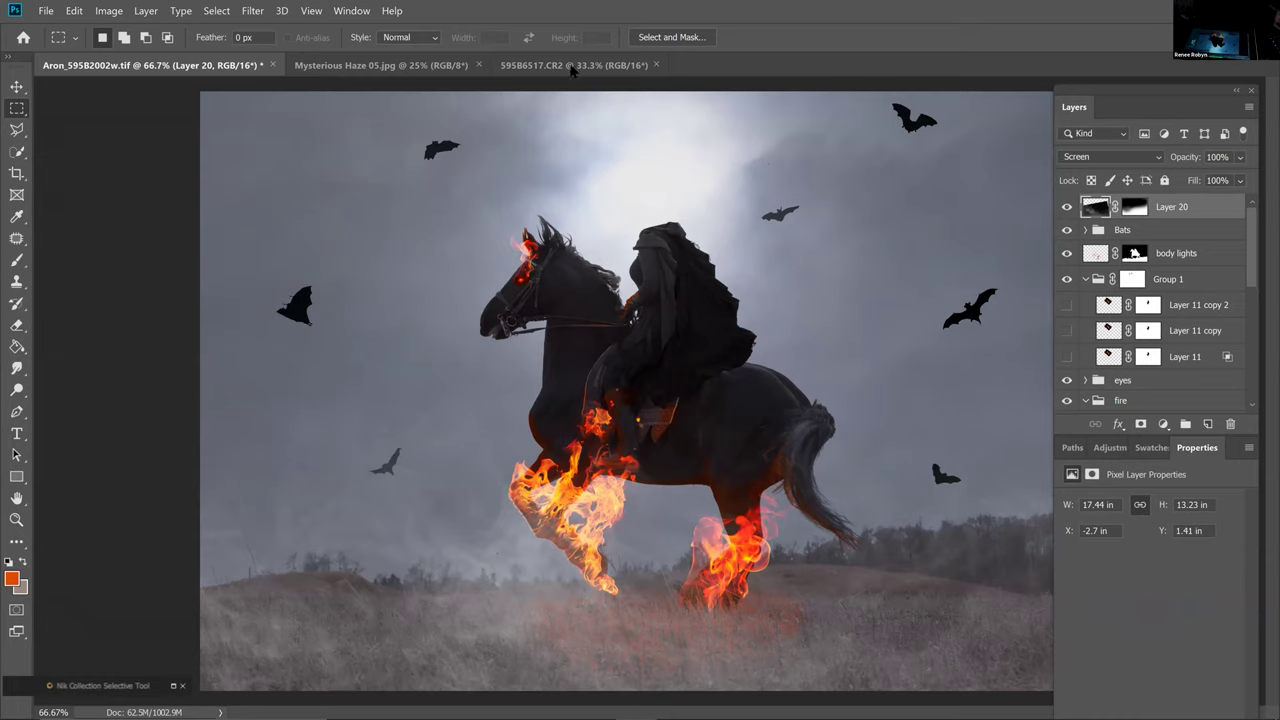
Close 595B6517.CR2 without saving its changes
left_click(605, 65)
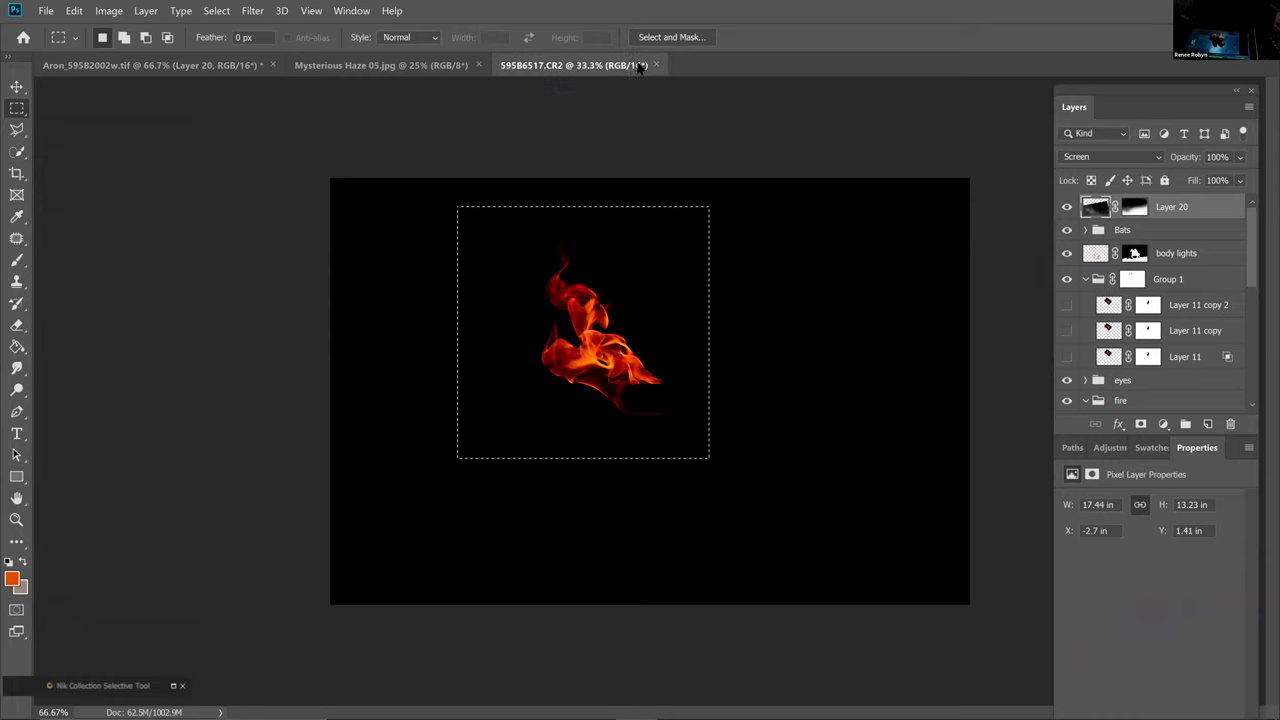
left_click(660, 65)
key("Tab")
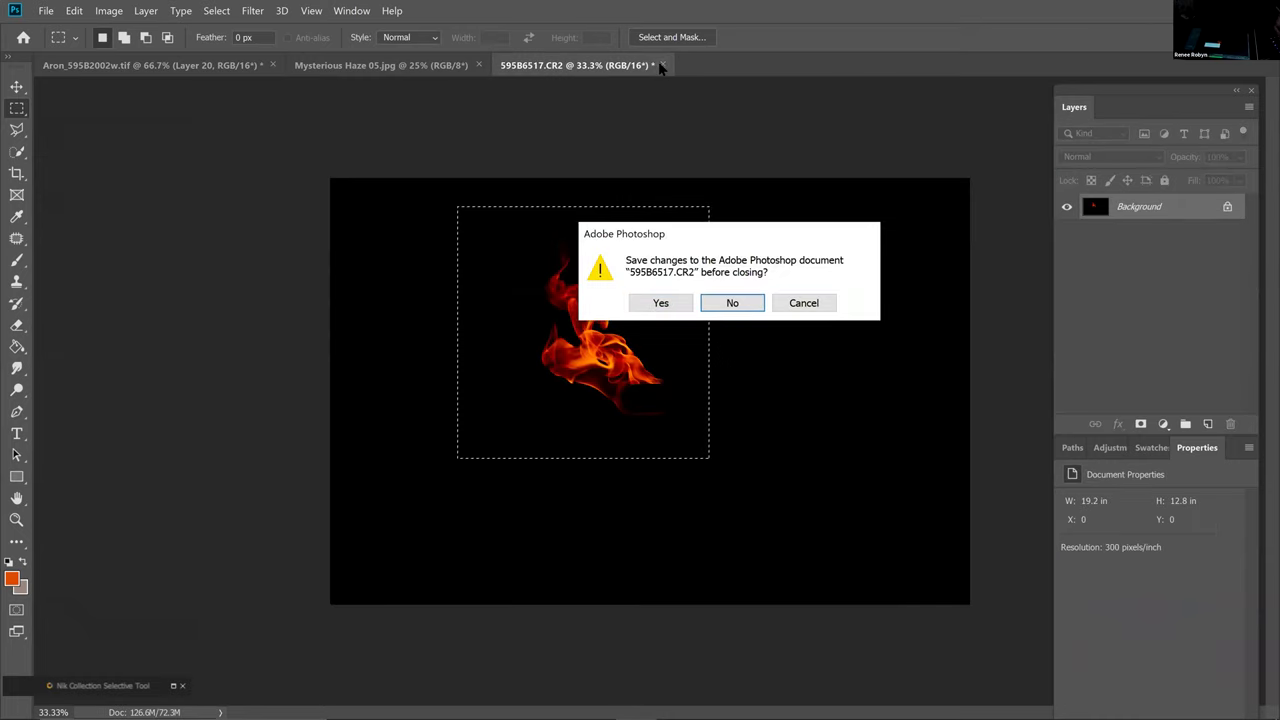
key("Return")
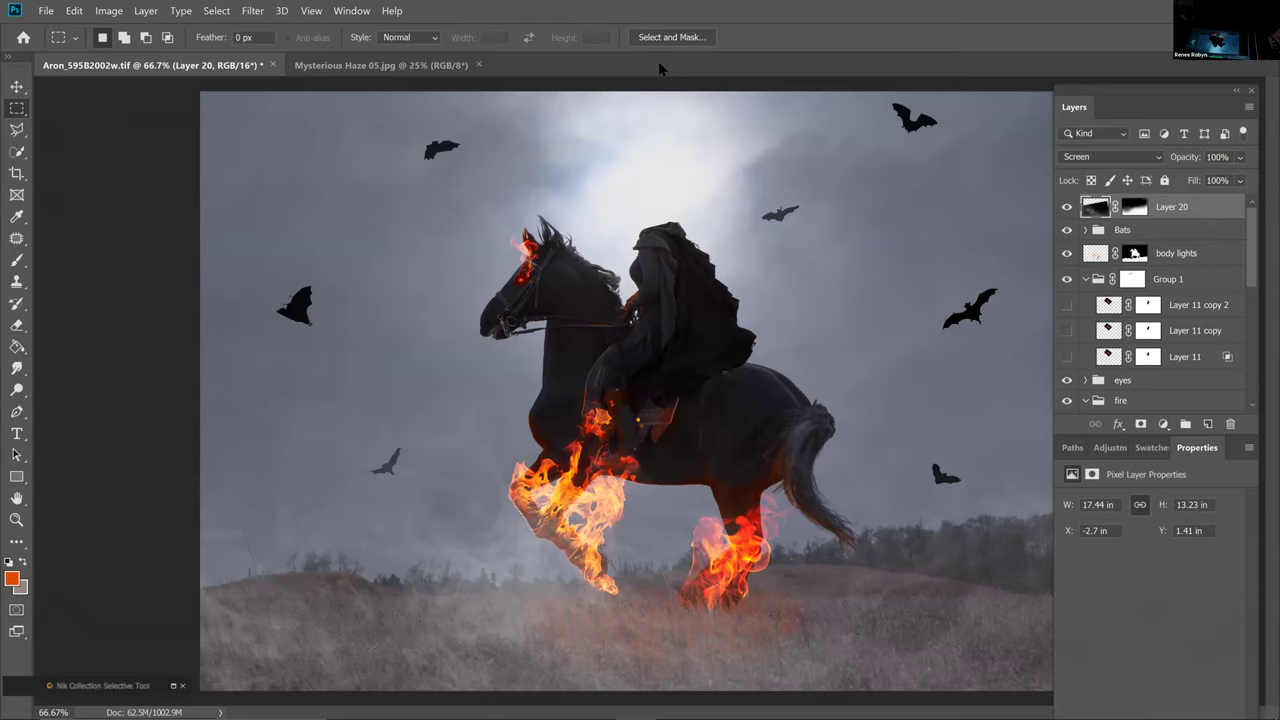
Copy the whole Mysterious Haze 13.jpg image and paste it as a new layer in the horse composite
key("ctrl+minus")
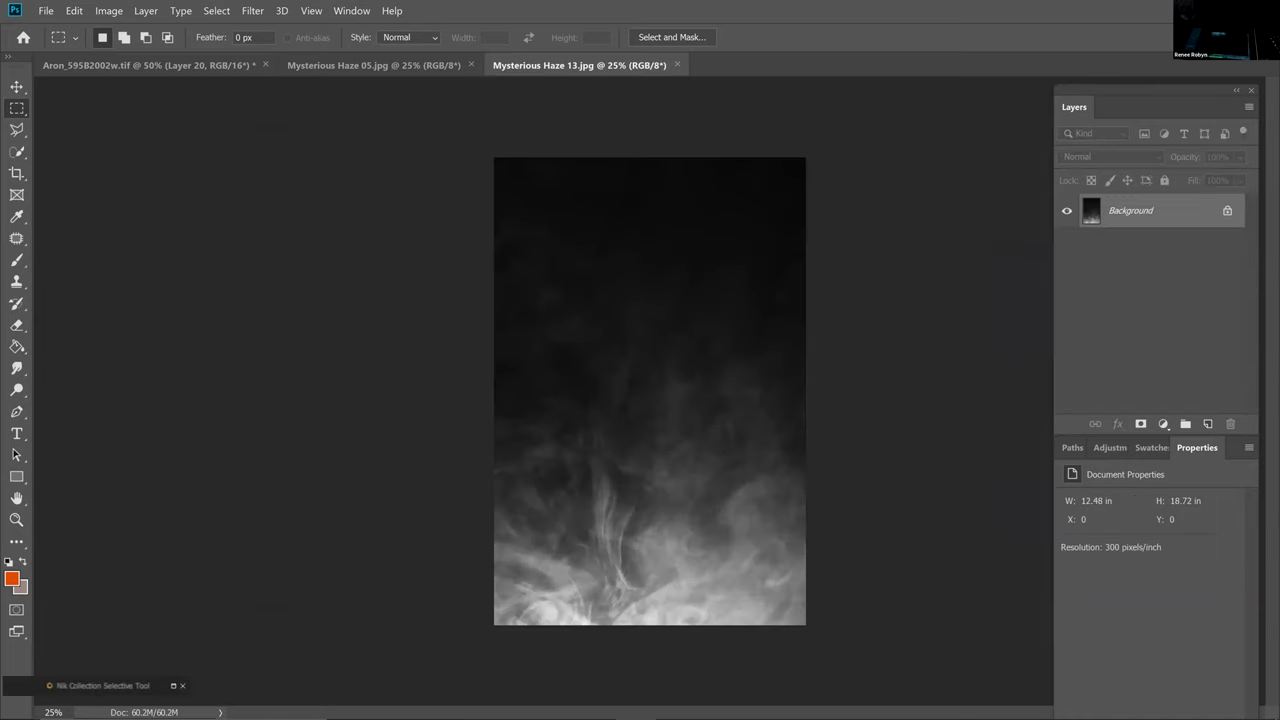
key("ctrl+a")
left_click(218, 64)
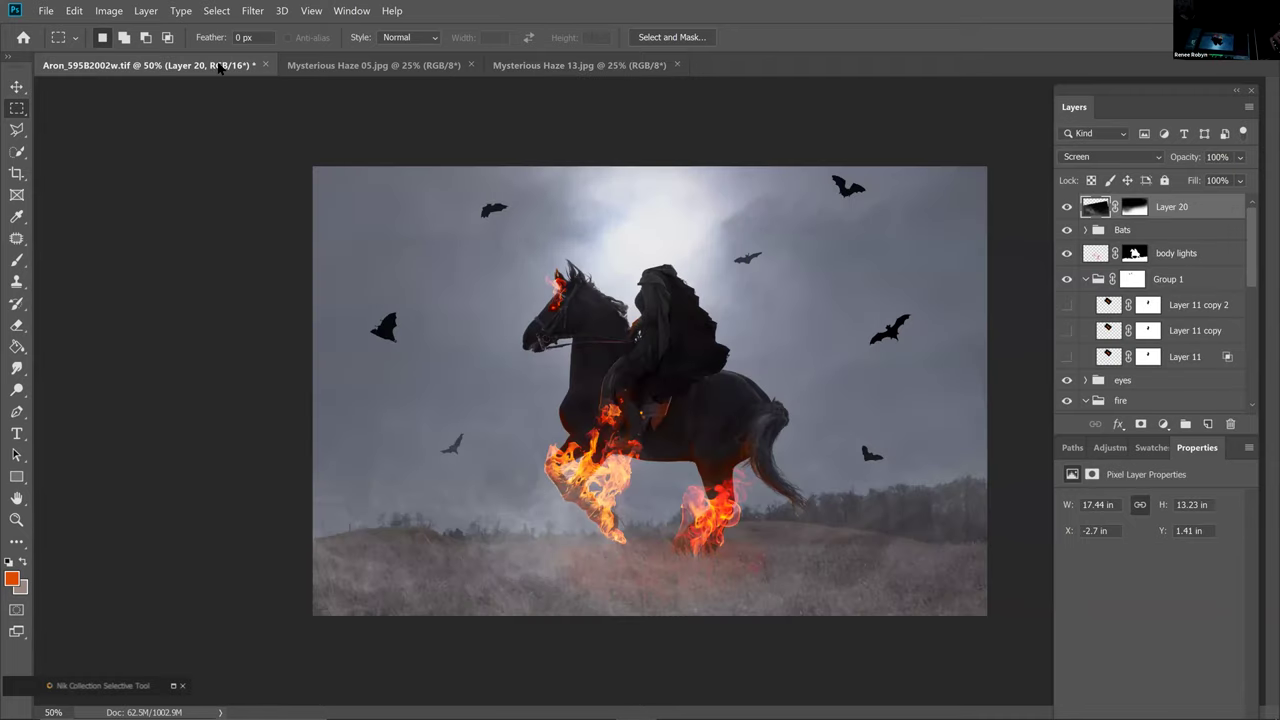
key("ctrl+minus")
key("ctrl+v")
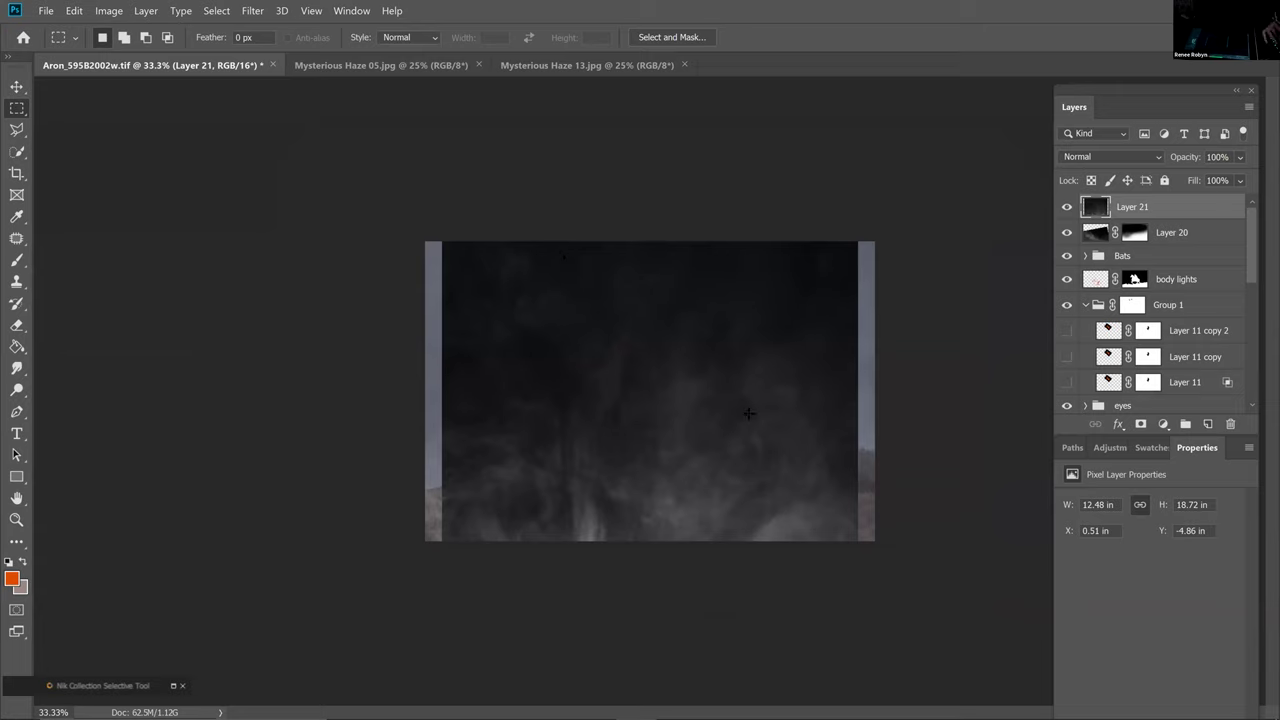
Move the pasted haze upward and scale it to about 112% so it spans the full width of the scene
key("Return")
type("v")
key("Return")
key("Return")
key("v")
left_click_drag(734, 437, 711, 369)
key("ctrl+t")
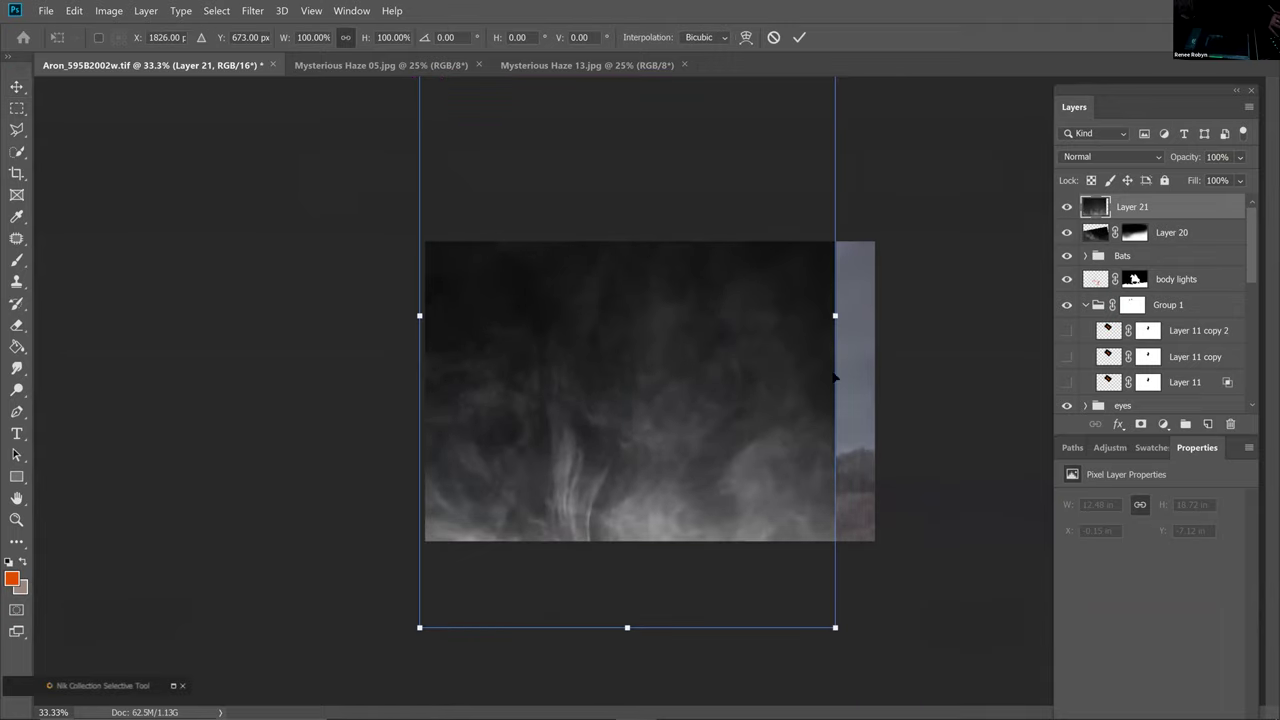
left_click_drag(864, 316, 887, 316)
left_click_drag(581, 340, 571, 328)
key("Return")
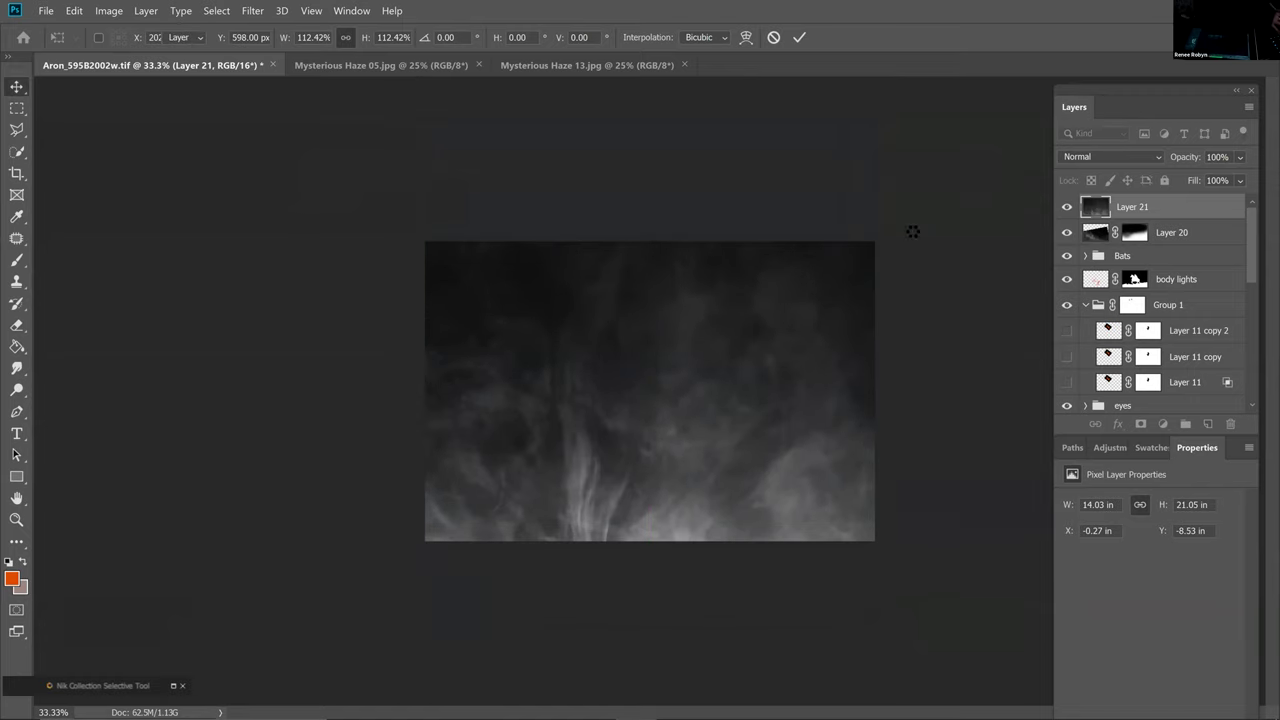
Set the new haze layer's blend mode to Screen and its opacity to 35%
left_click(1085, 160)
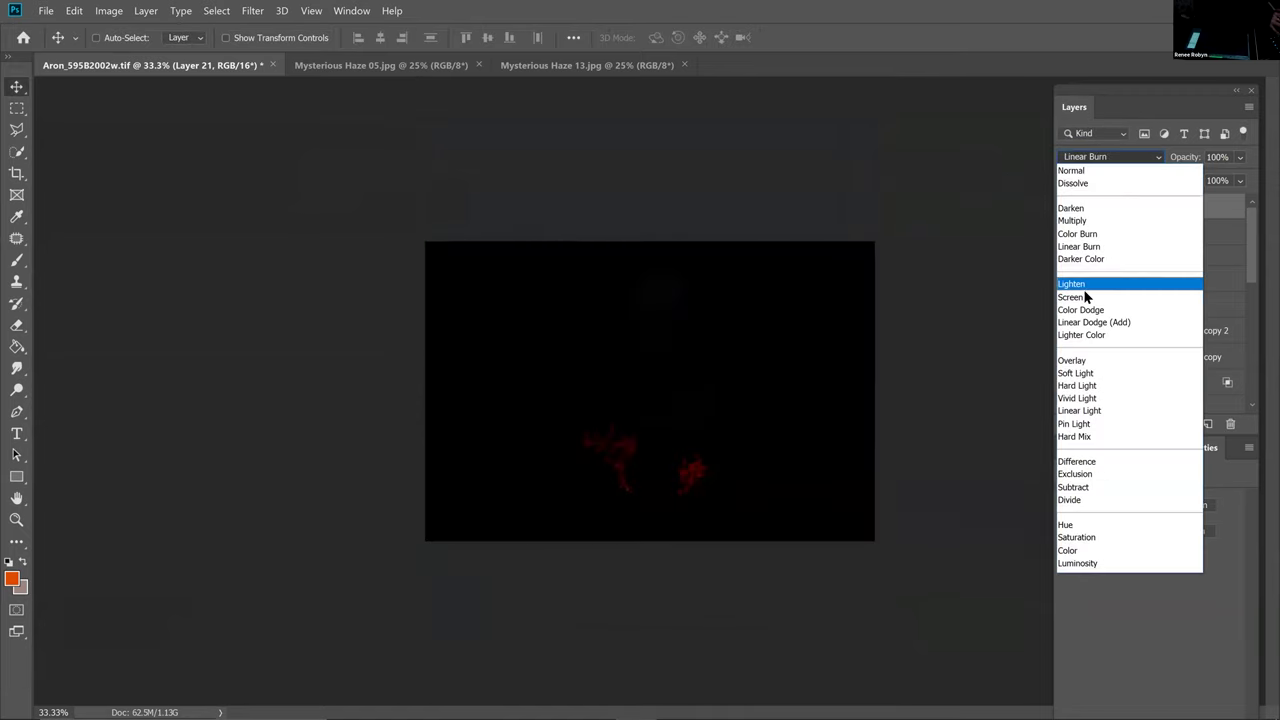
left_click(1087, 294)
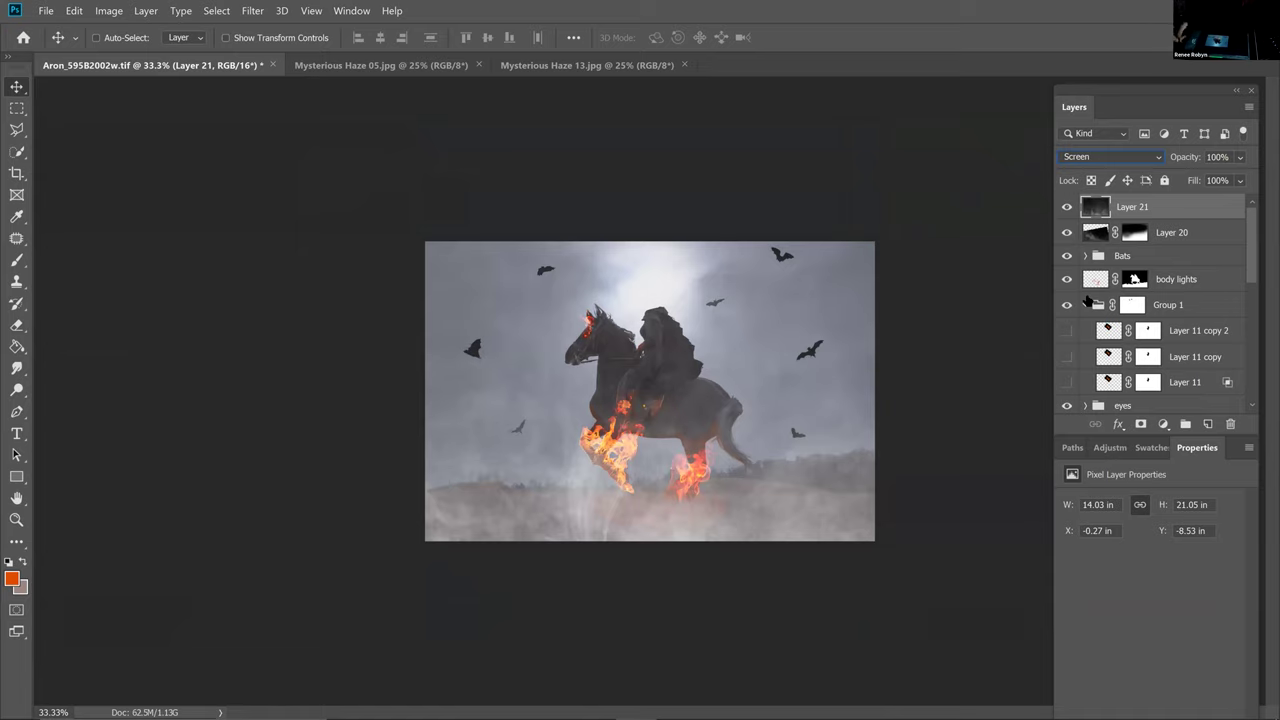
left_click(1240, 157)
left_click_drag(1222, 182, 1200, 178)
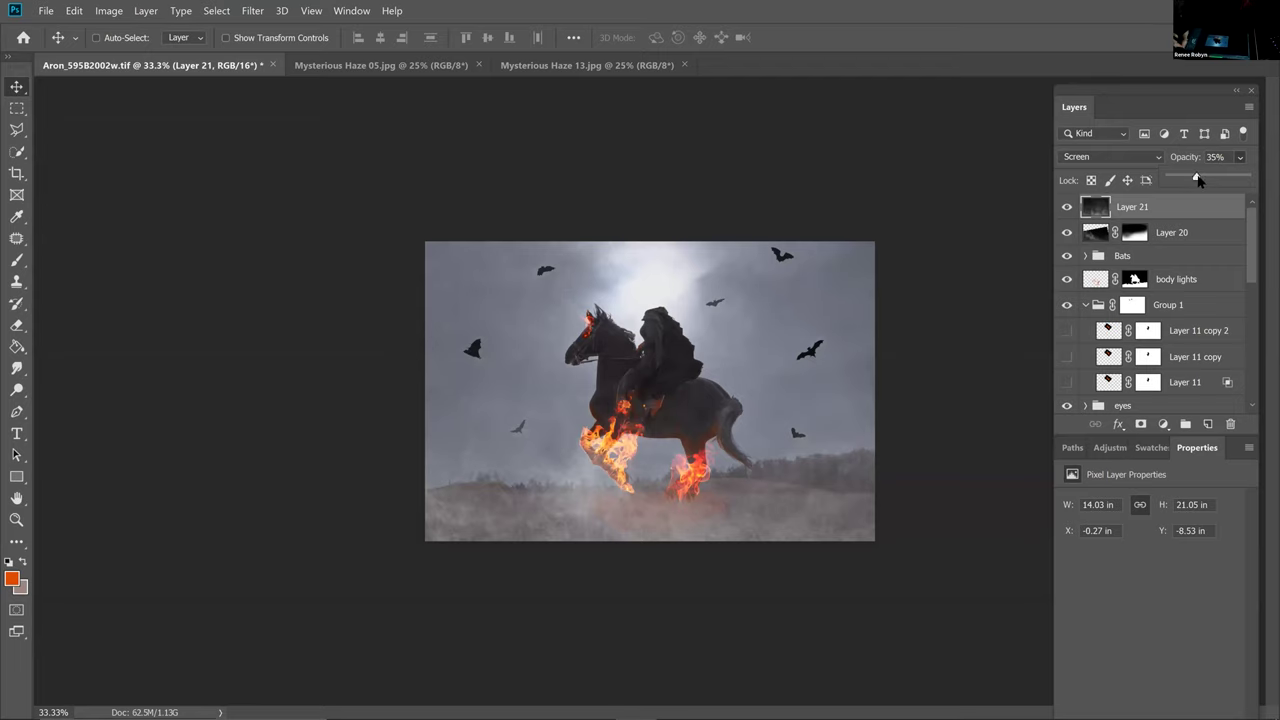
Toggle the visibility of both haze layers and the Bats group to compare the scene with and without them
left_click_drag(1066, 206, 1066, 253)
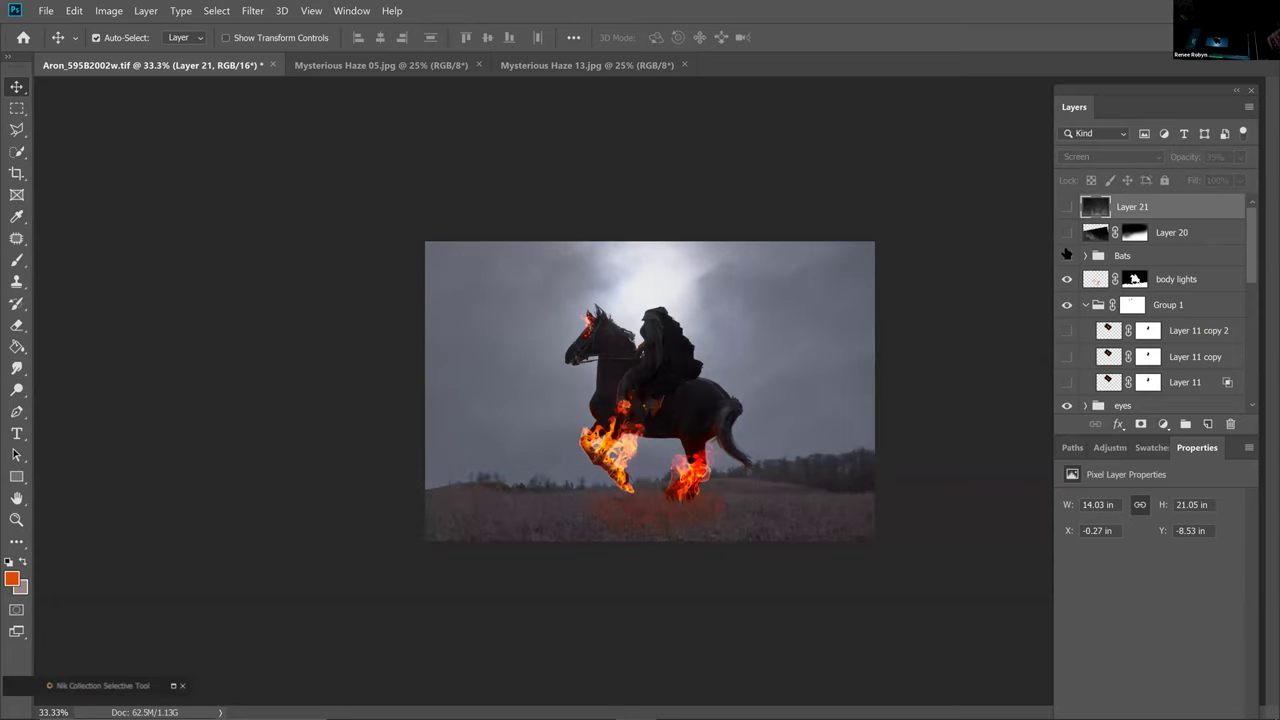
key("ctrl+plus")
left_click(1066, 255)
left_click(1066, 232)
left_click(1066, 206)
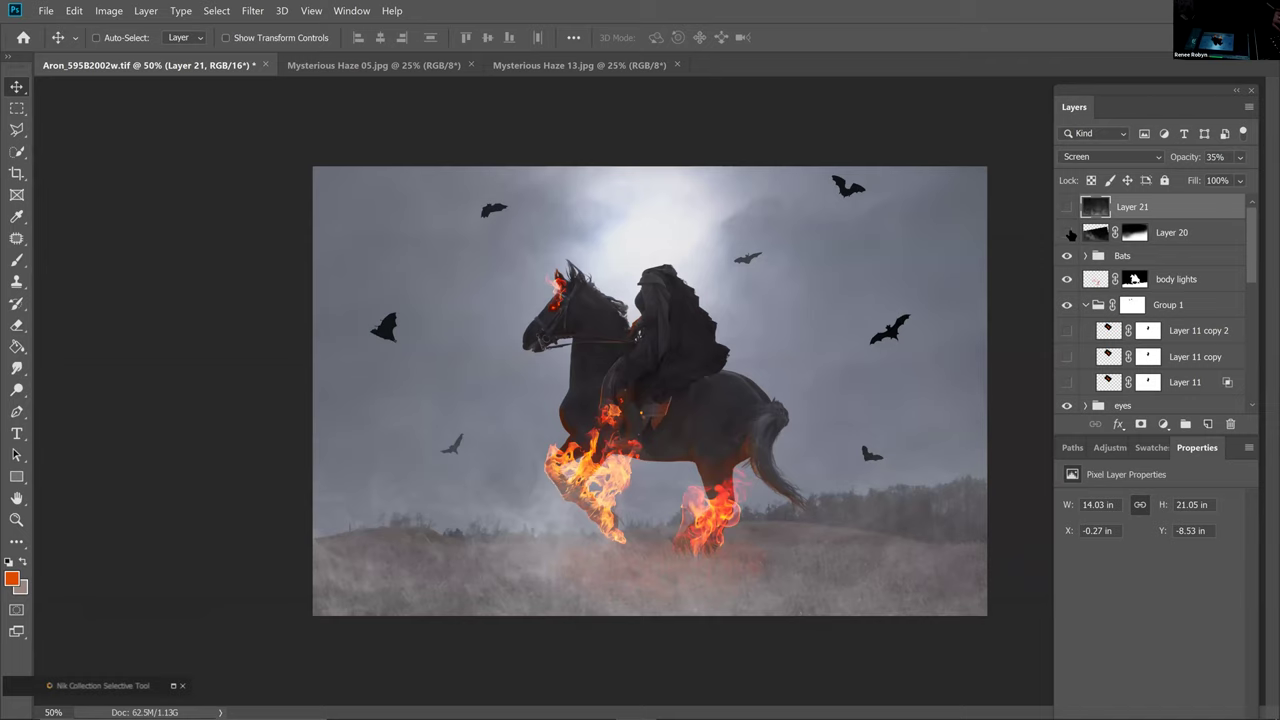
left_click(1066, 206)
left_click(1068, 207)
Add a new layer above the haze layers and set its blend mode to Soft Light
left_click(1207, 424)
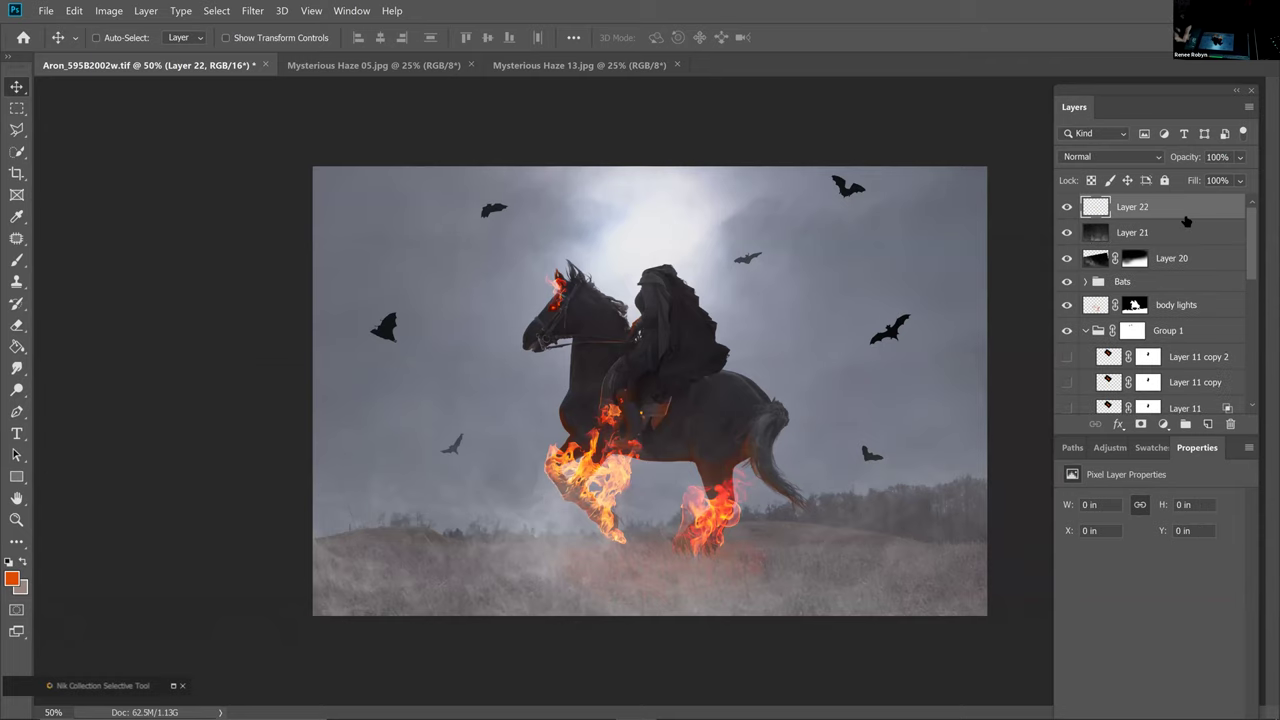
left_click(1141, 162)
left_click(1124, 372)
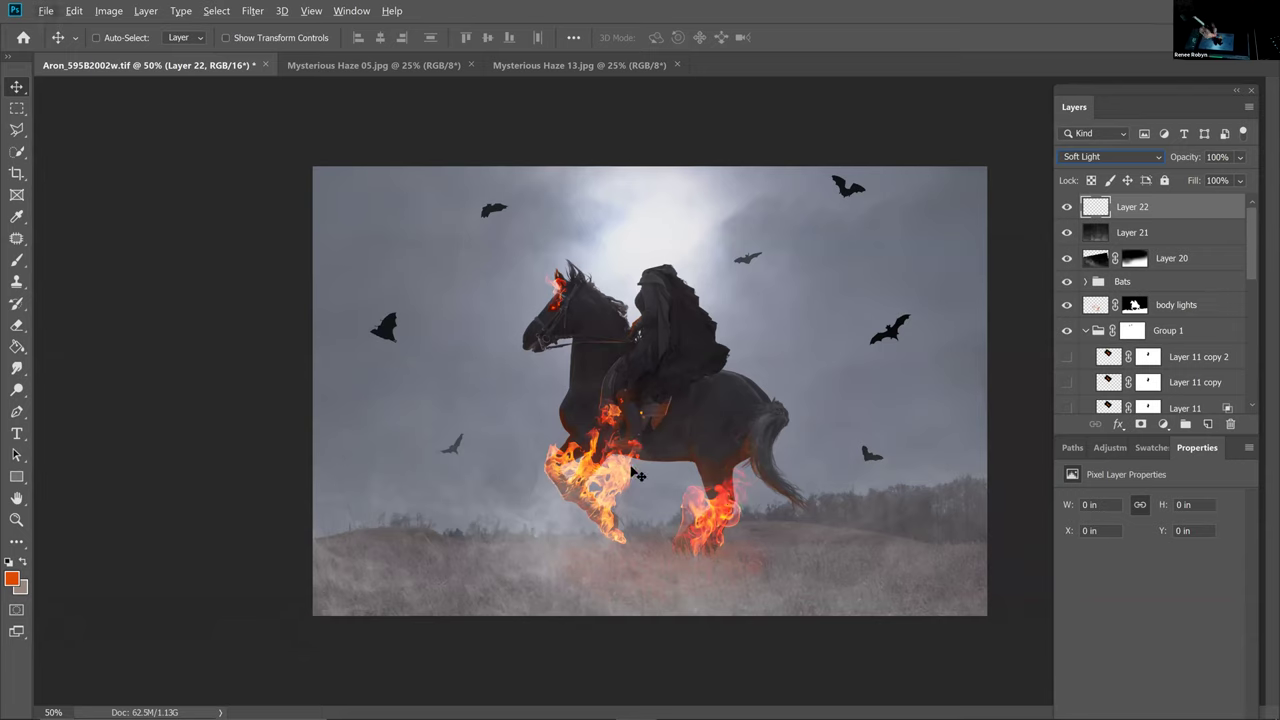
Sample orange from the leg flames and paint a soft glow around the burning legs and grass with a 1700 px brush
key("b")
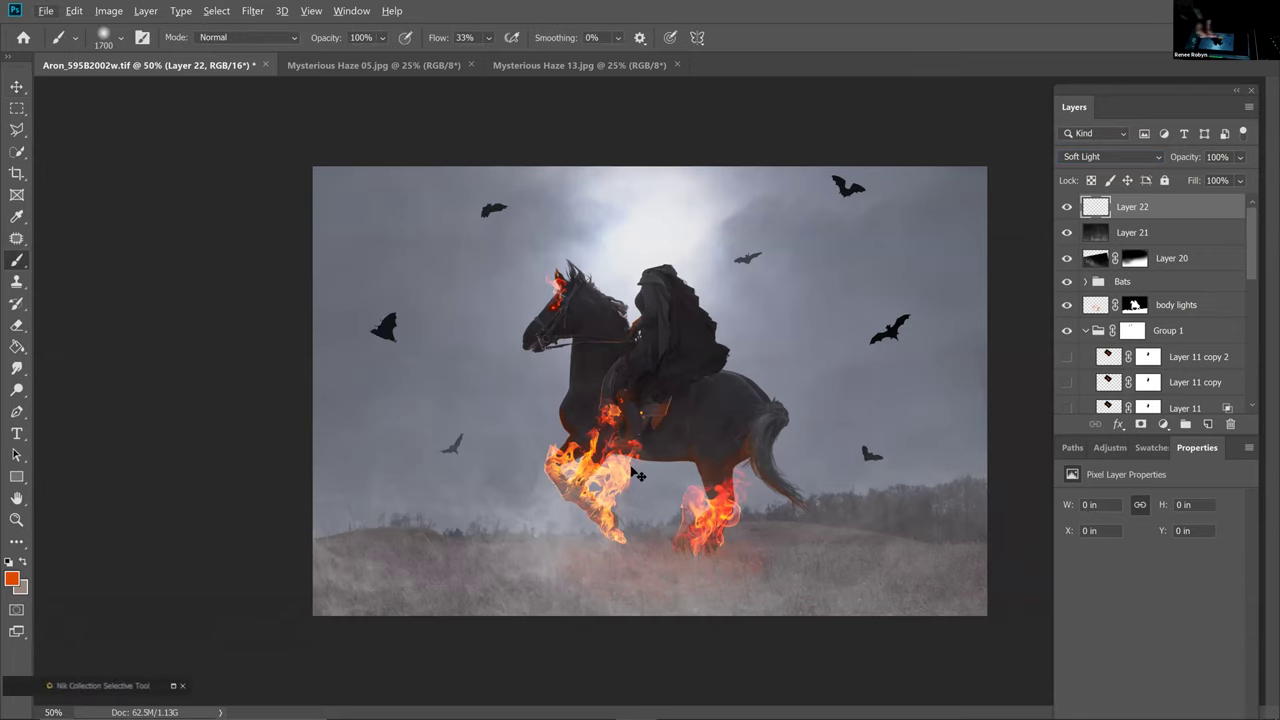
left_click(605, 468, "alt")
left_click(606, 466, "alt")
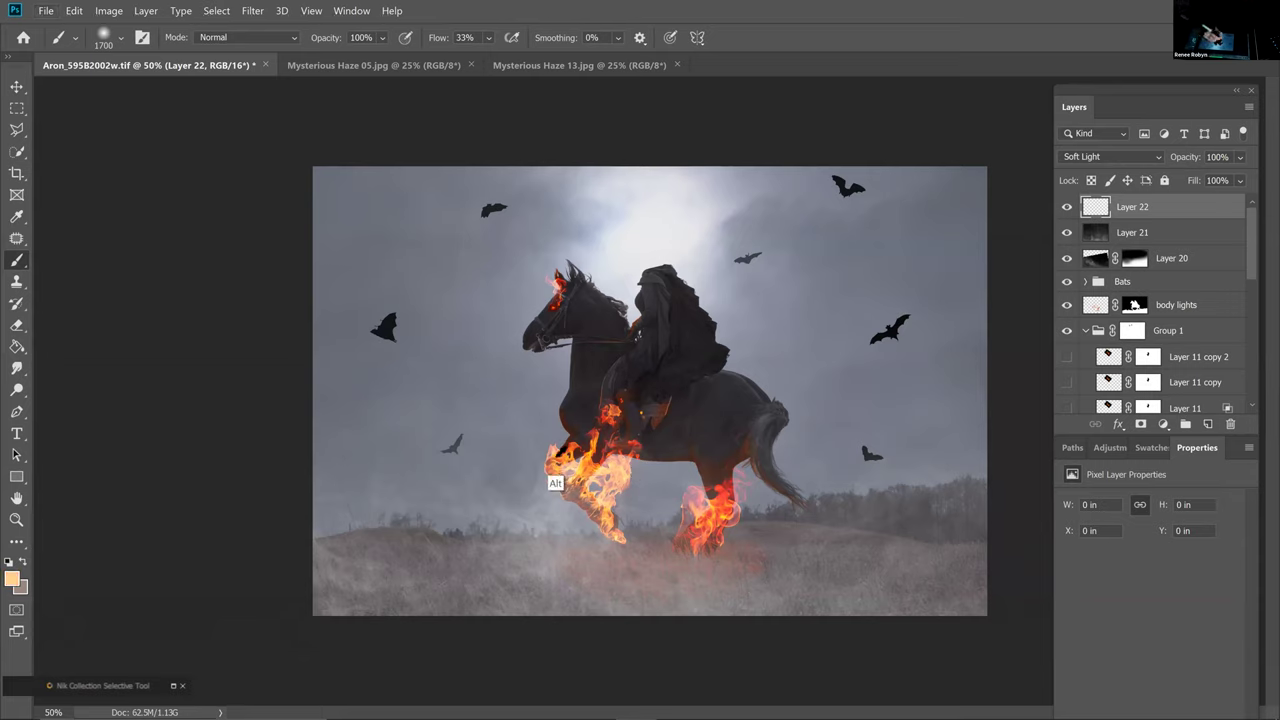
left_click(558, 482, "alt")
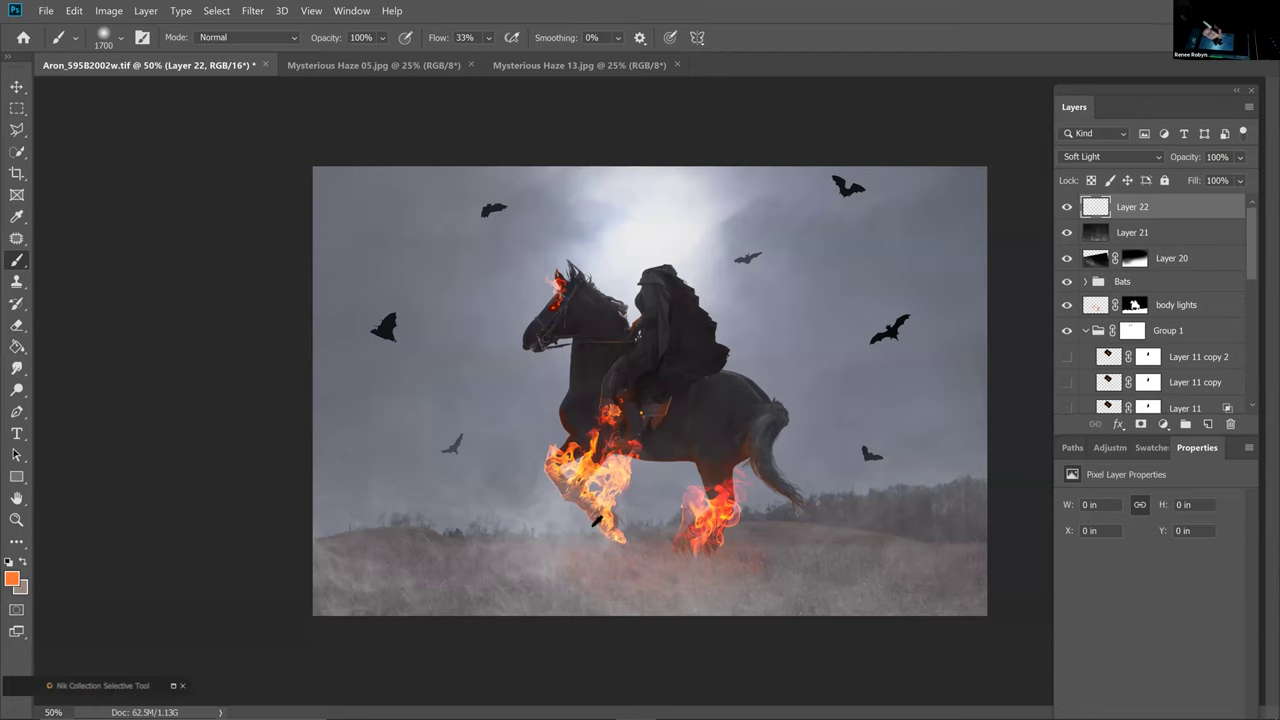
left_click_drag(679, 537, 730, 536)
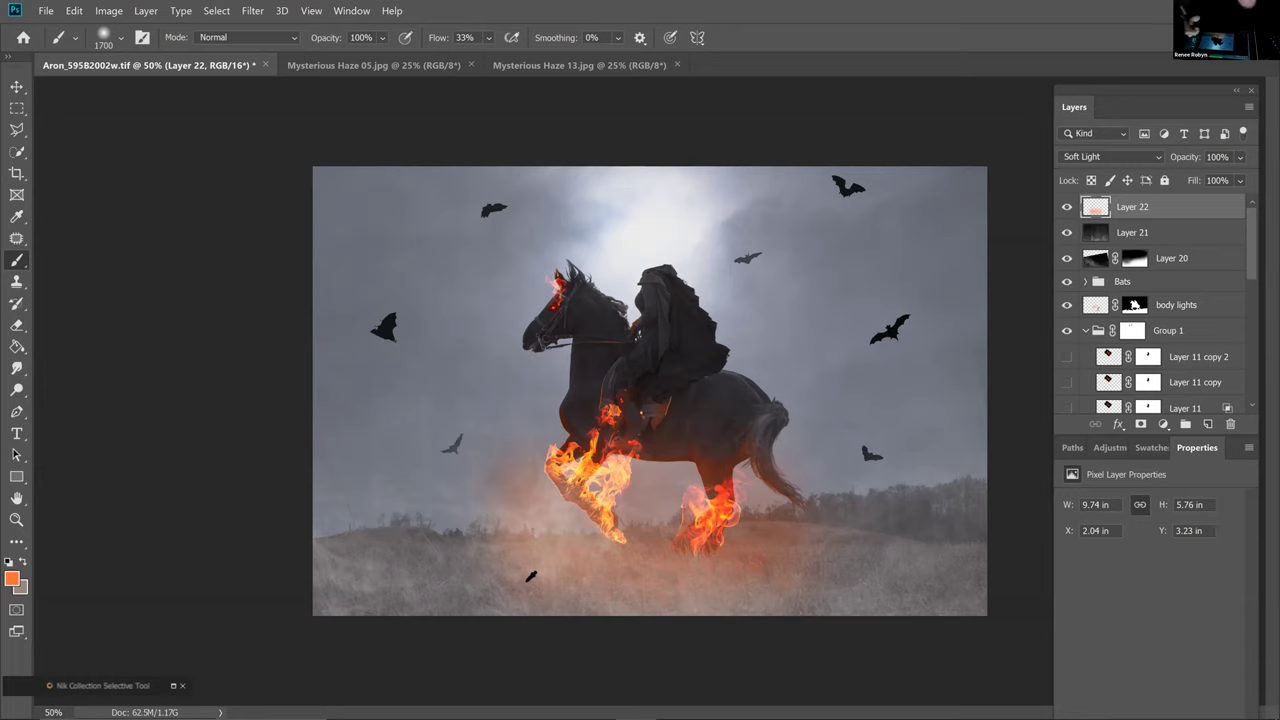
left_click(819, 566)
Add a mask to Layer 22, paint out excess orange glow over the grass in black, and reselect the layer's pixels
left_click(1140, 424)
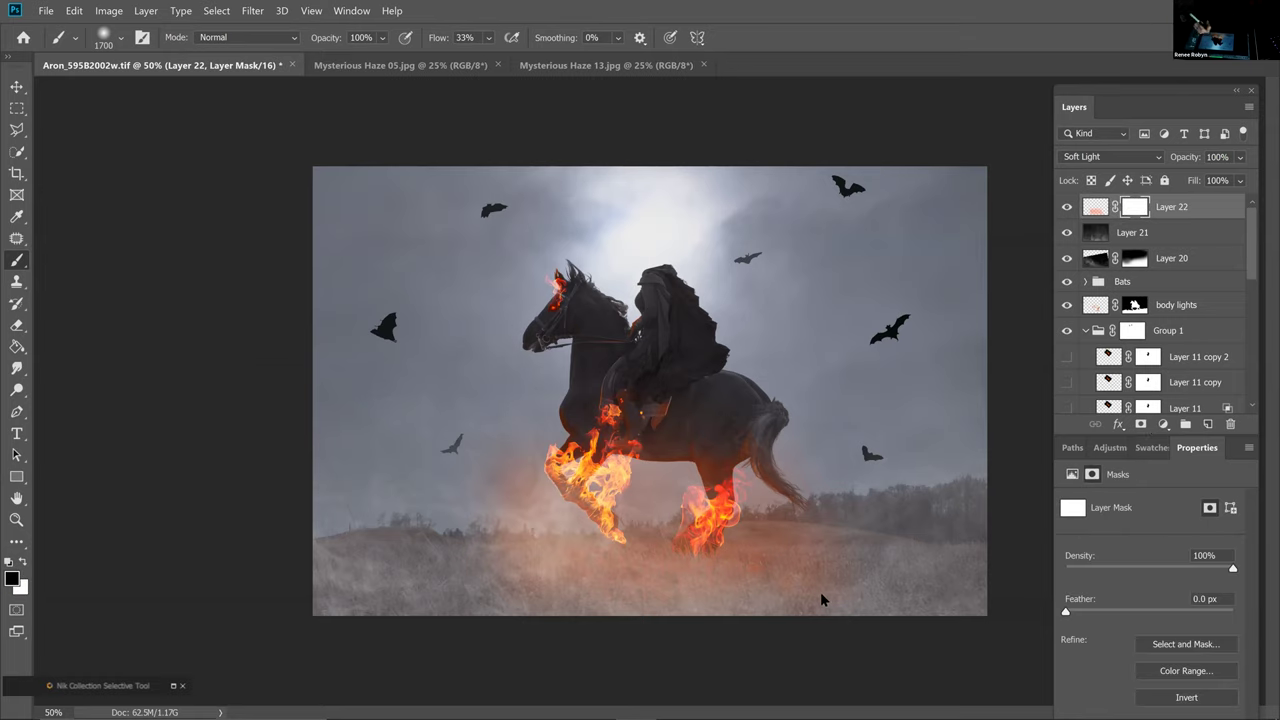
left_click(498, 593)
left_click(1090, 209)
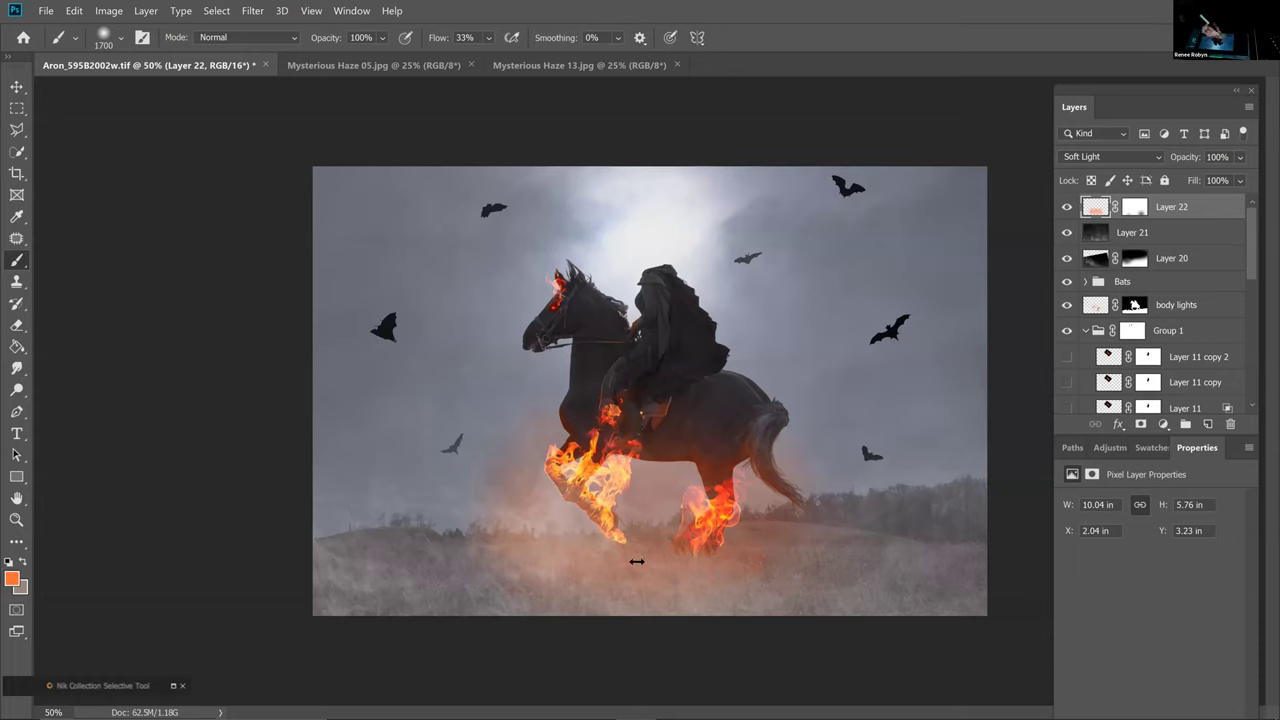
Add a new layer above Layer 22, set its blend mode to Color Dodge and name it "Grass strands"
key("ctrl+plus")
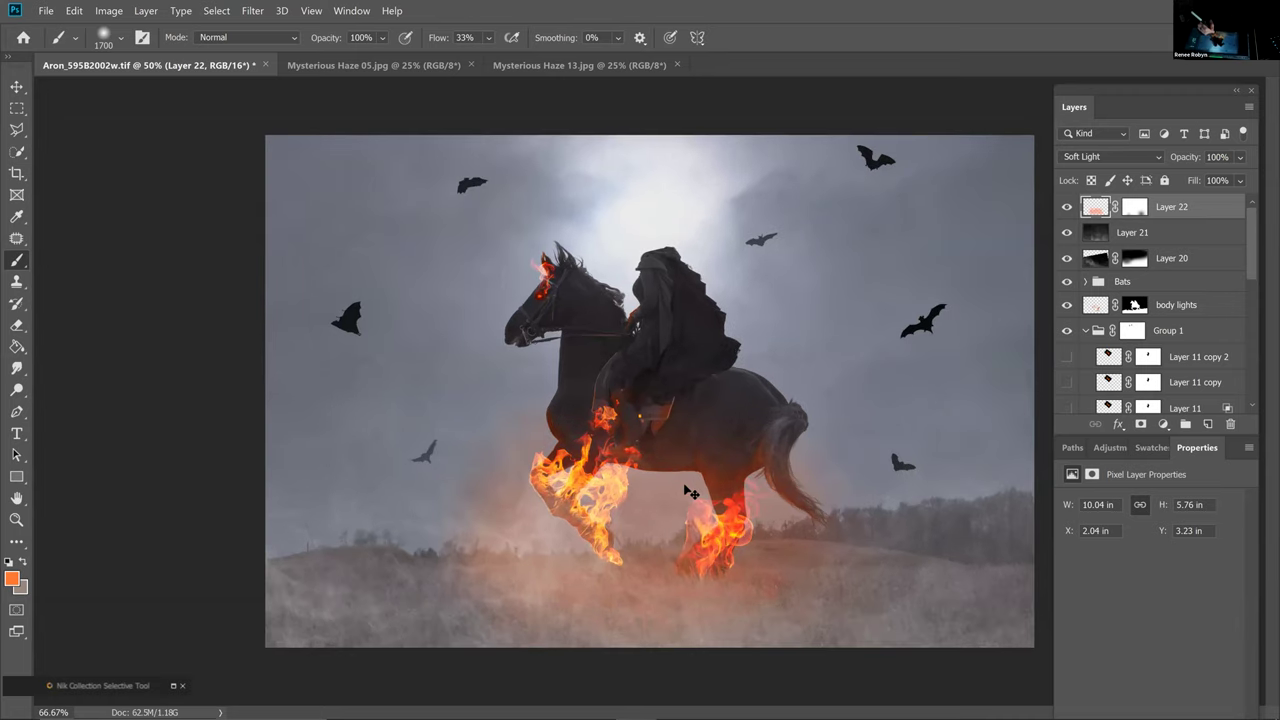
key("ctrl+plus")
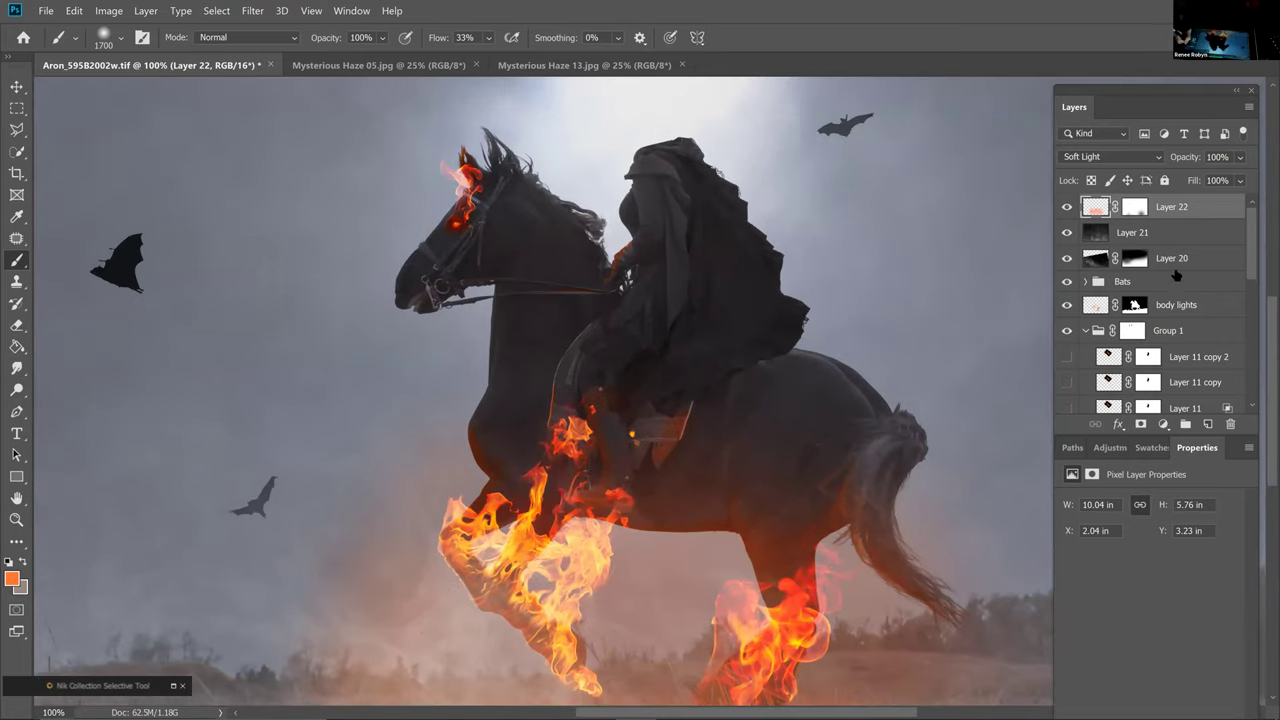
left_click(1173, 263)
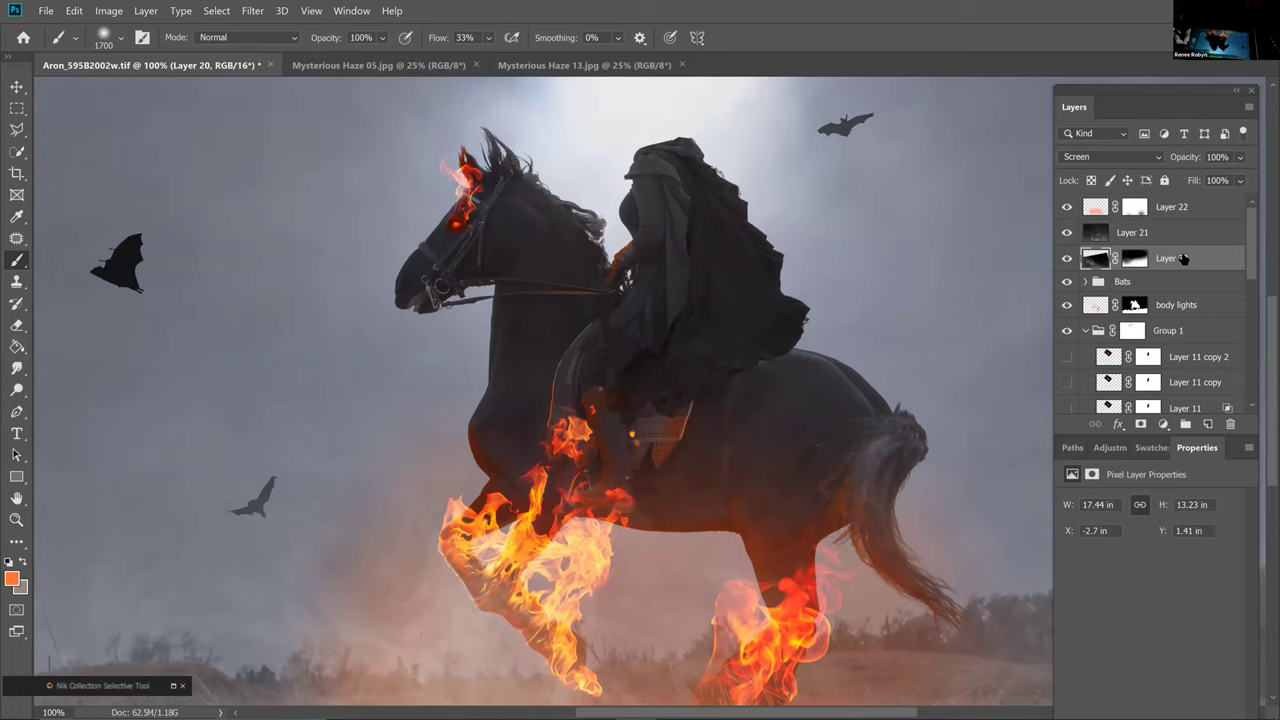
left_click(1173, 207)
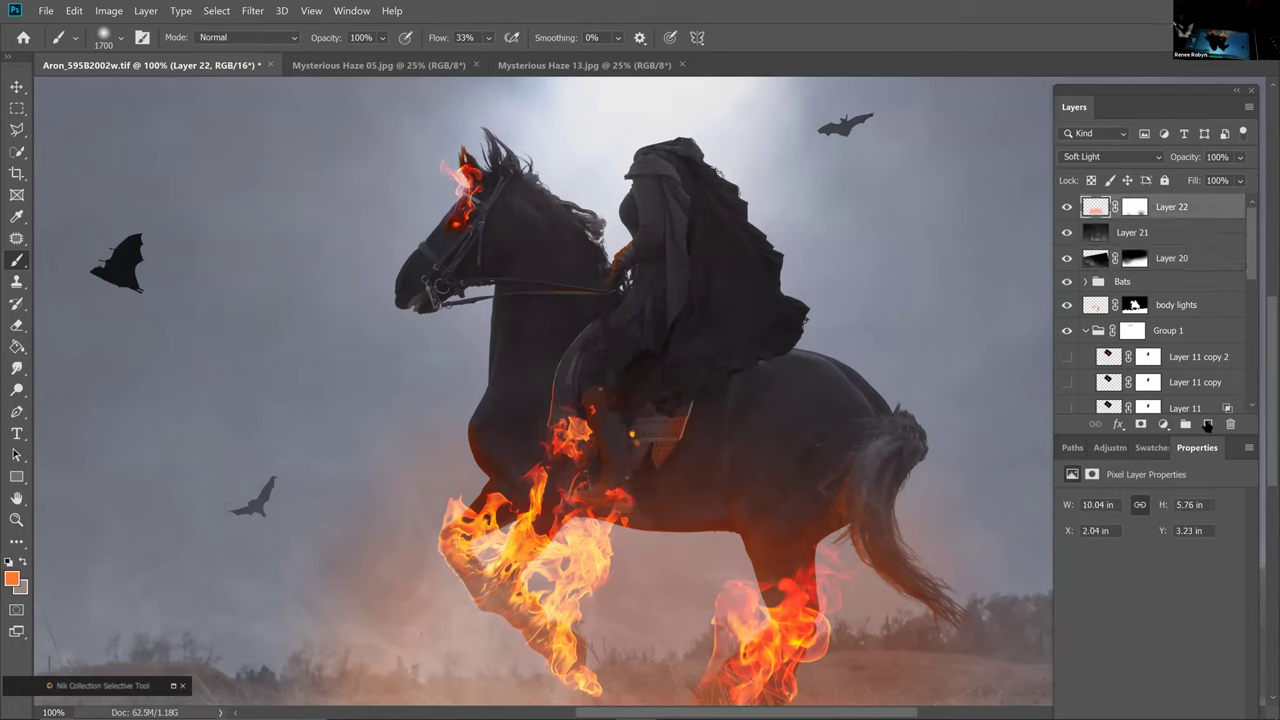
left_click(1207, 425)
left_click(1152, 158)
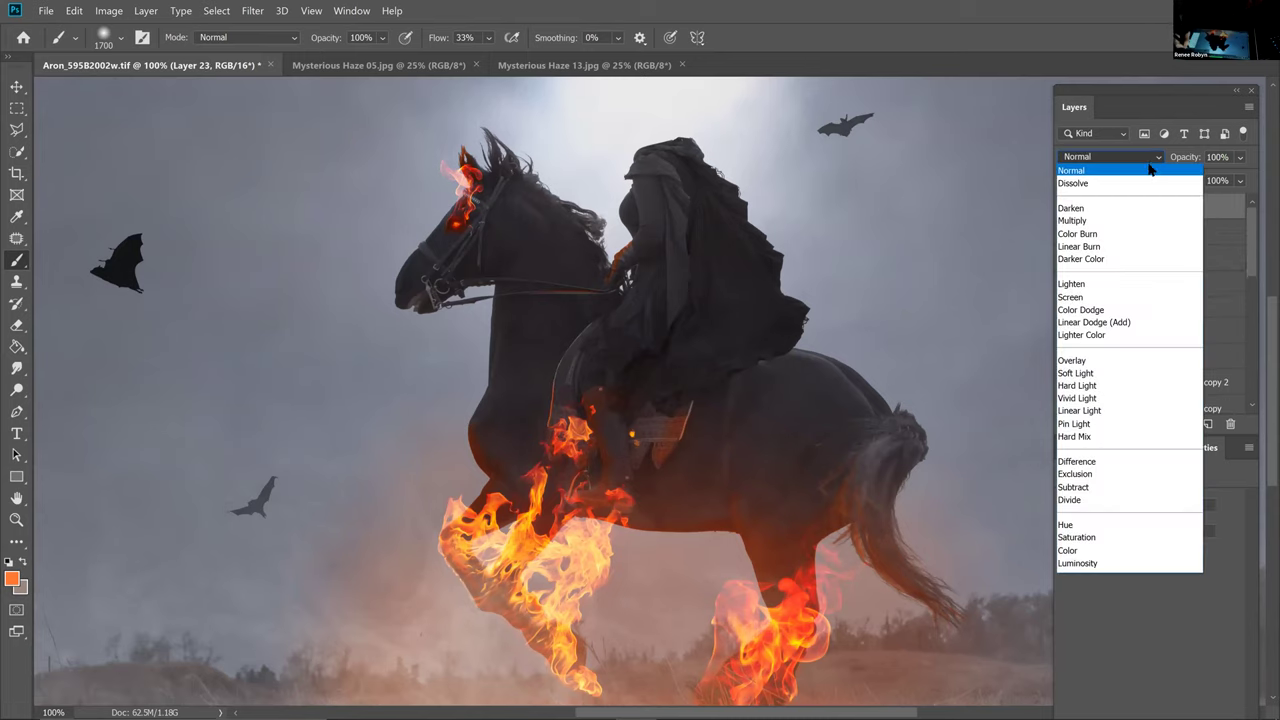
left_click(1122, 311)
double_click(1133, 207)
type("Grass strands")
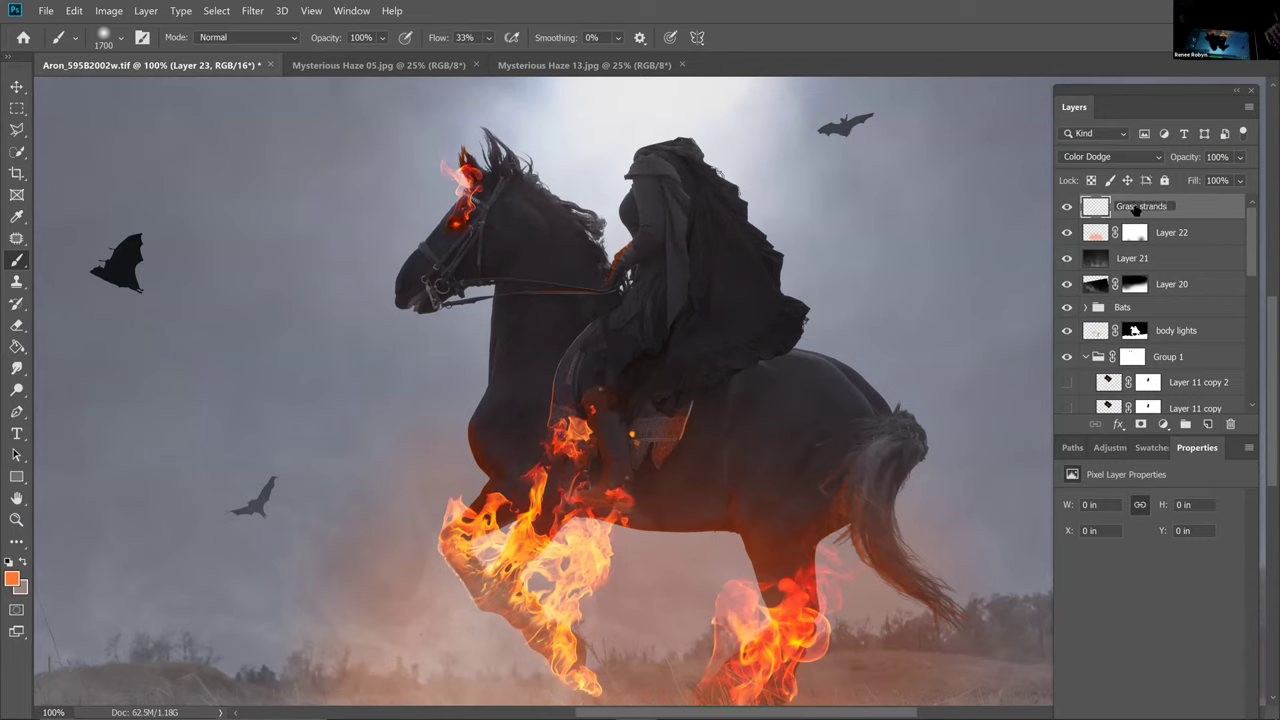
key("Return")
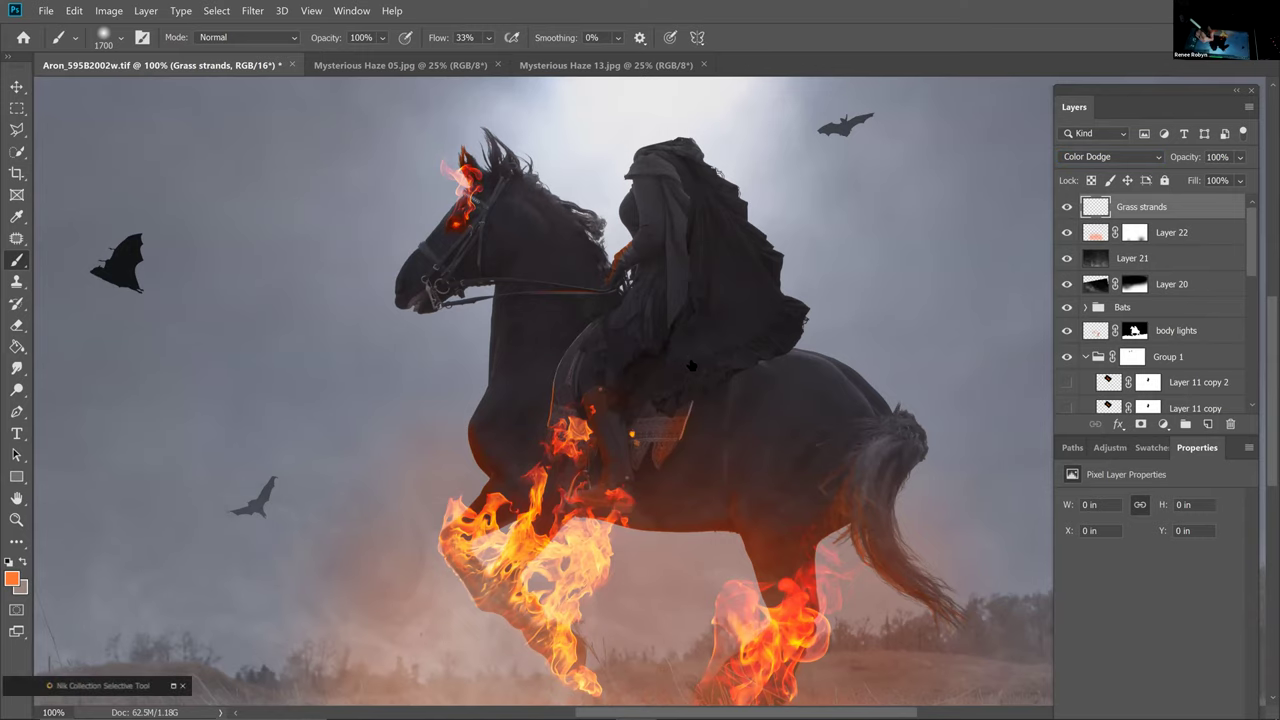
Reduce the brush to 6 px at 64% flow and paint a first glowing grass strand beneath the burning front hoof
key("[")
key("[")
key("[")
key("[")
key("[")
key("[")
key("[")
key("[")
key("[")
key("[")
key("[")
key("[")
key("[")
key("[")
key("[")
key("[")
key("[")
key("[")
key("[")
key("[")
key("bracketleft")
scroll(682, 330, "down", 5)
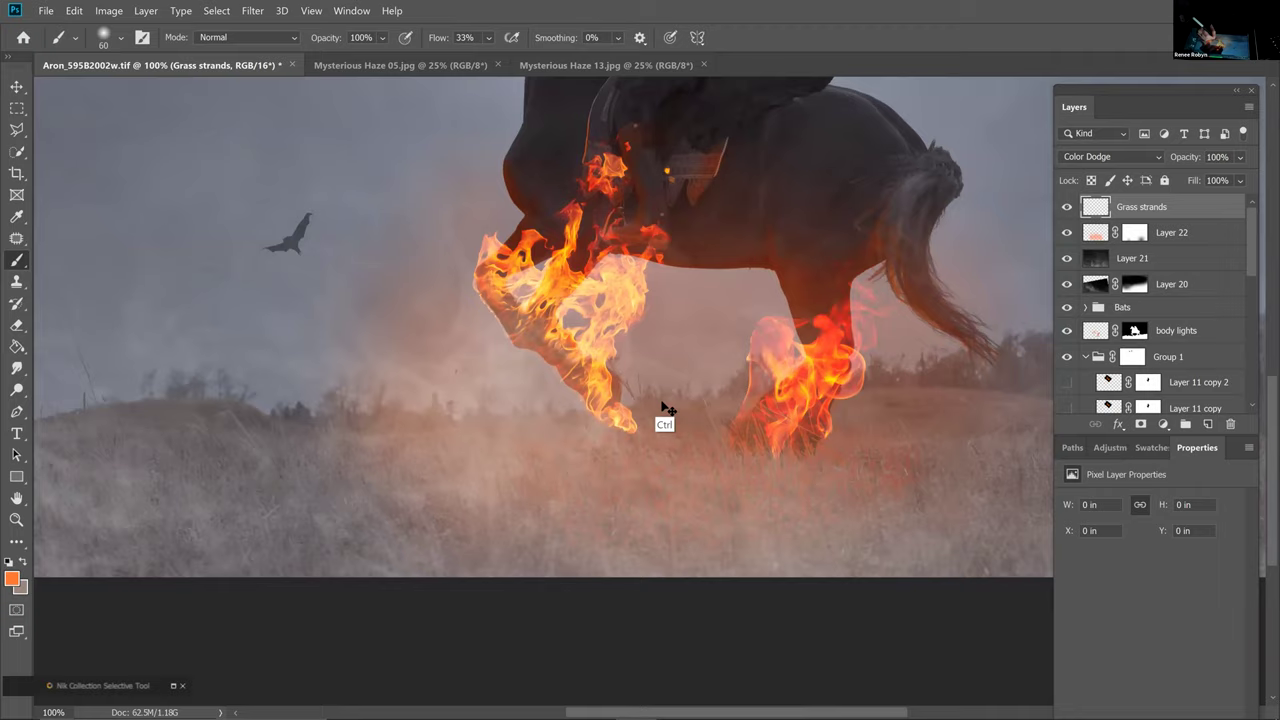
key("ctrl+plus")
key("ctrl+plus")
key("ctrl+plus")
left_click_drag(595, 580, 640, 321)
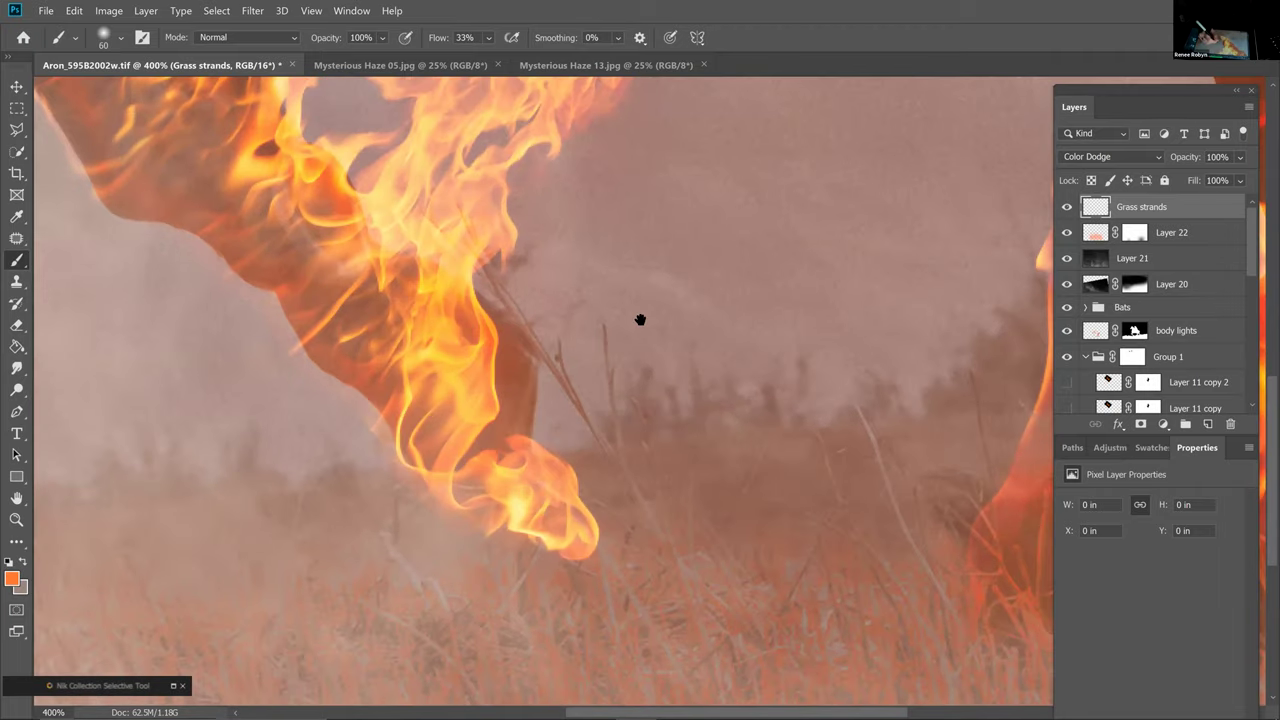
key("bracketleft")
key("bracketleft")
key("bracketleft")
key("bracketleft")
key("bracketleft")
key("bracketleft")
key("bracketleft")
key("bracketleft")
key("bracketleft")
key("bracketleft")
key("bracketleft")
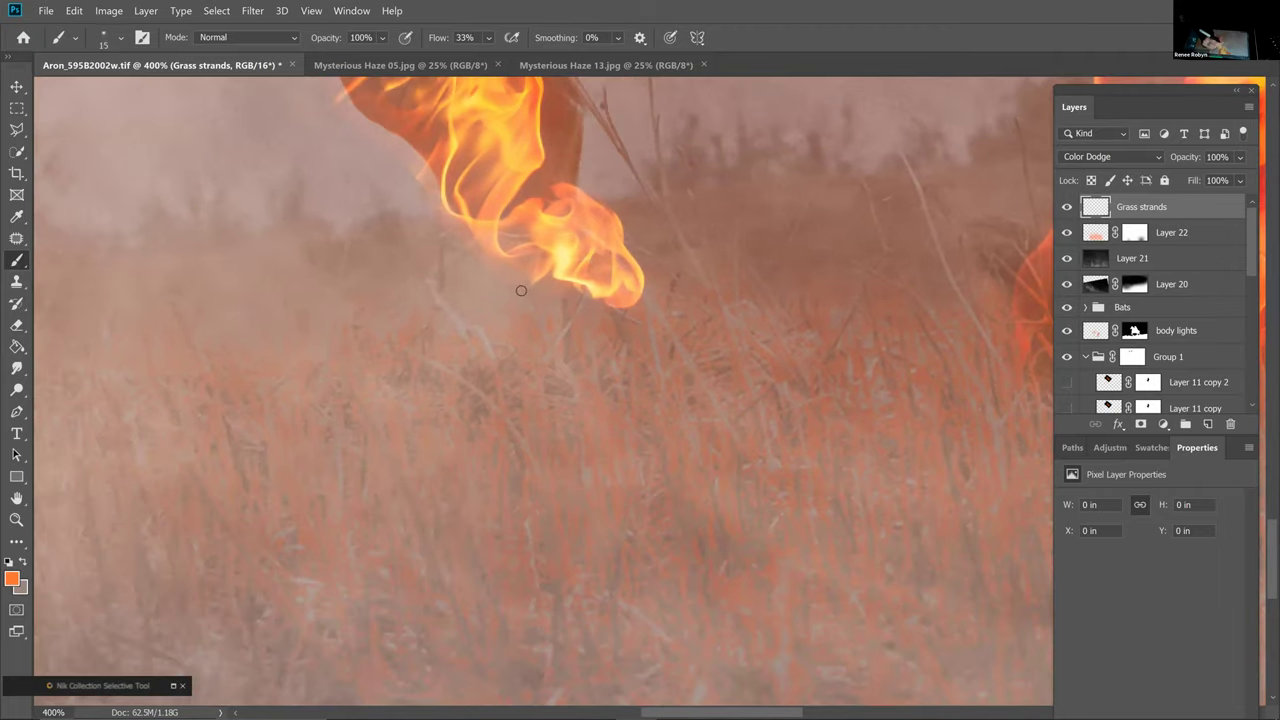
left_click(533, 57)
key("bracketleft")
key("bracketleft")
left_click_drag(573, 381, 537, 314)
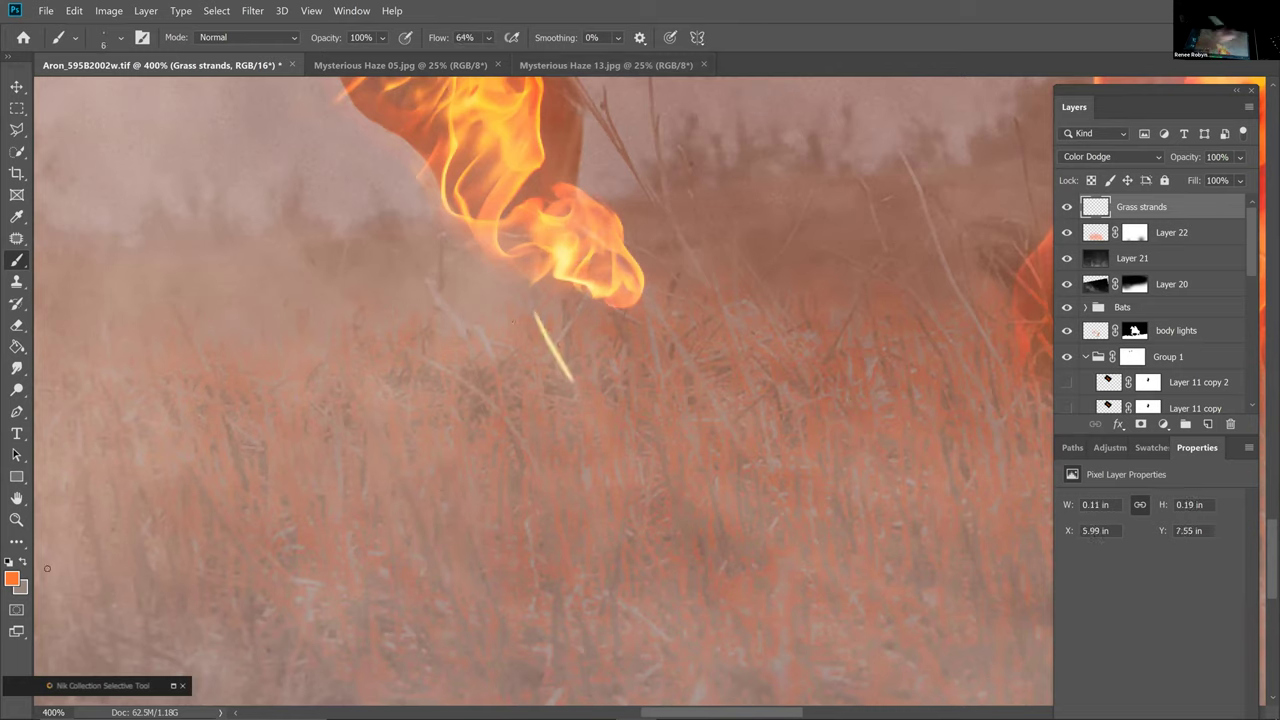
Trace more glowing orange grass strands around and below the burning front hoof with the 6 px brush
left_click_drag(700, 267, 651, 194)
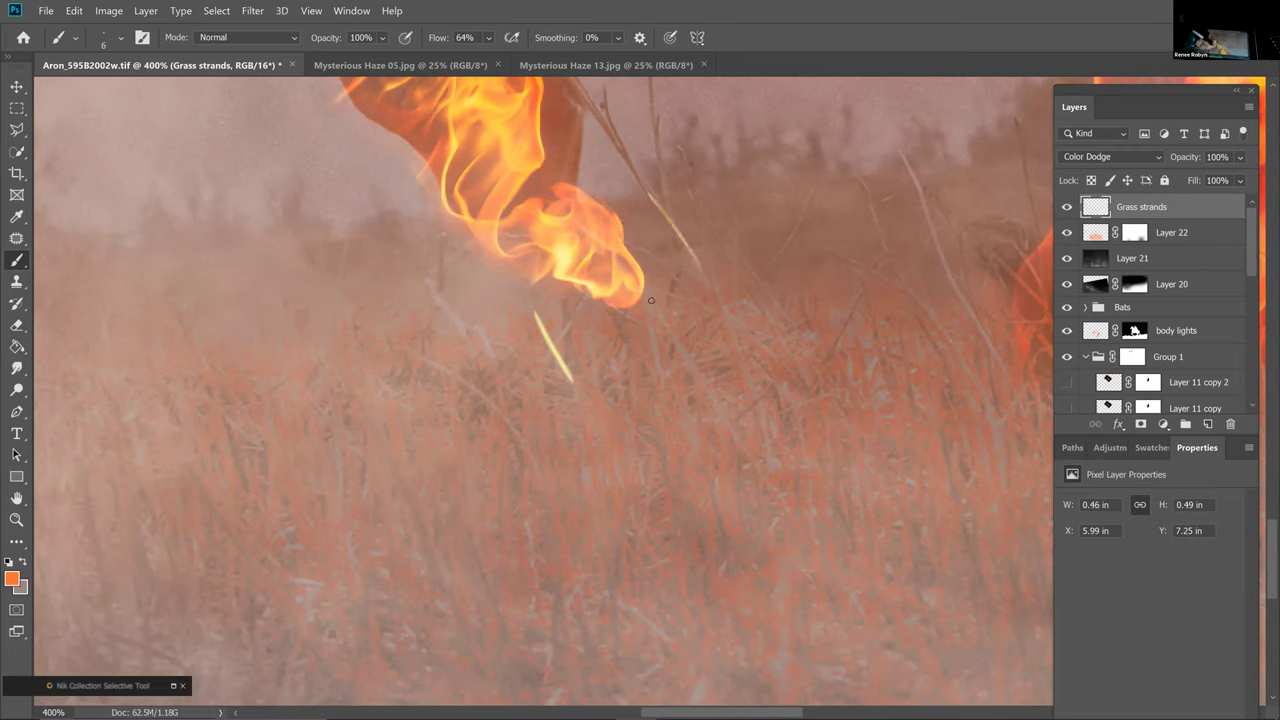
mouse_move(641, 285)
left_mouse_down()
mouse_move(678, 348)
mouse_move(658, 370)
left_mouse_up()
mouse_move(702, 281)
left_mouse_down()
mouse_move(760, 456)
mouse_move(722, 334)
mouse_move(690, 329)
mouse_move(686, 299)
mouse_move(700, 344)
left_mouse_up()
left_click_drag(612, 312, 626, 404)
left_click_drag(584, 300, 540, 370)
left_click_drag(432, 294, 462, 346)
left_click_drag(440, 300, 472, 366)
mouse_move(474, 324)
left_mouse_down()
mouse_move(500, 382)
mouse_move(532, 394)
left_mouse_up()
left_click_drag(534, 346, 546, 438)
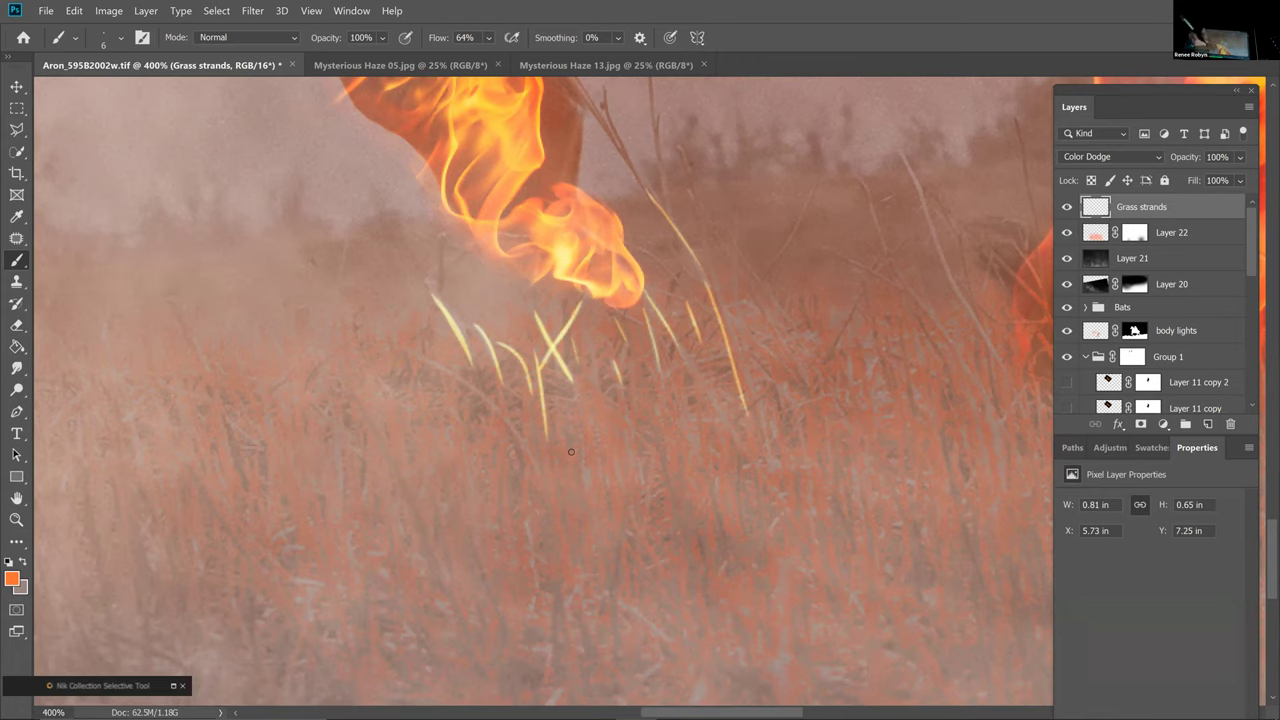
Paint glowing grass strands along the front side and base of the rear leg flames
left_click_drag(480, 478, 70, 505)
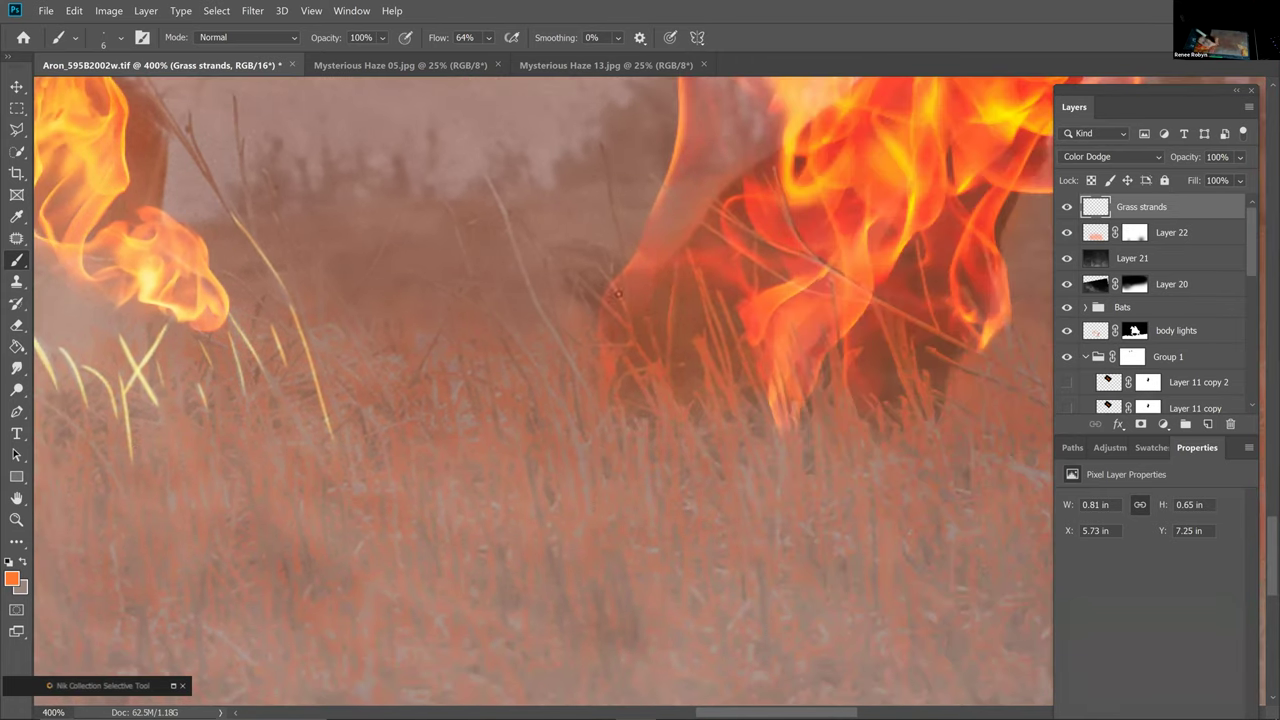
left_click_drag(580, 280, 650, 372)
mouse_move(612, 226)
left_mouse_down()
mouse_move(634, 358)
mouse_move(704, 452)
left_mouse_up()
left_click_drag(672, 276, 662, 430)
left_click_drag(700, 342, 722, 382)
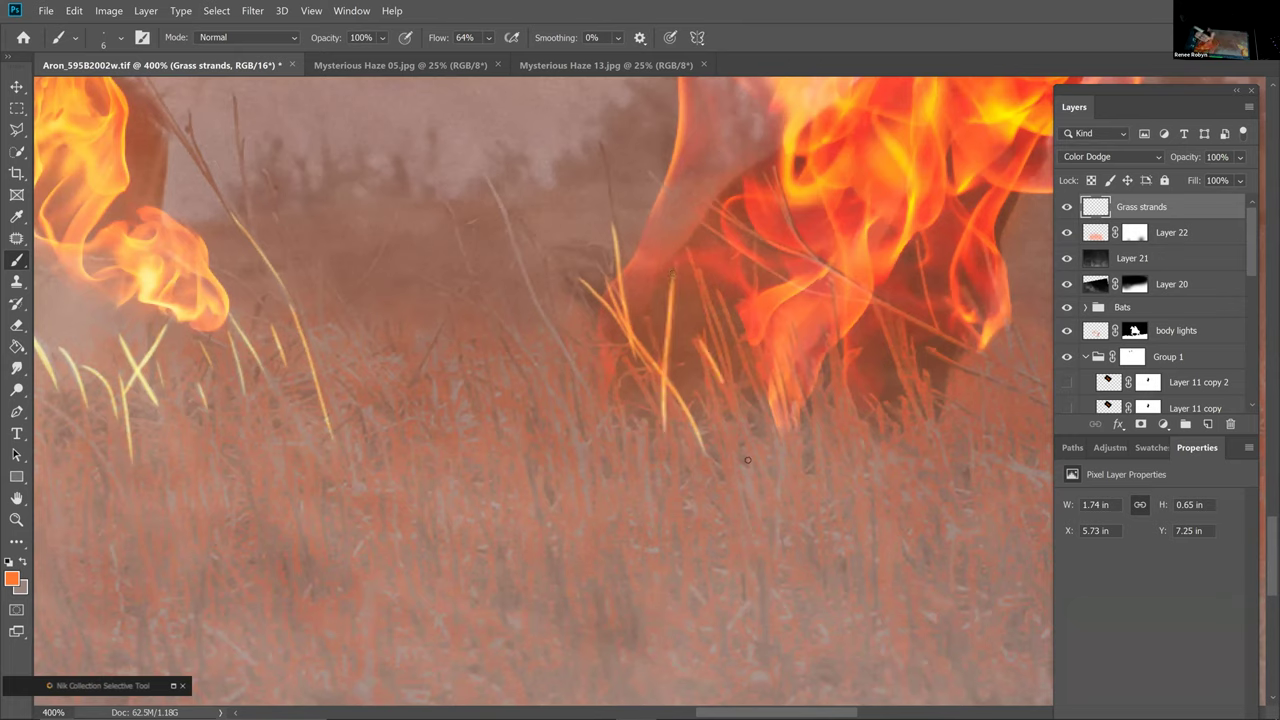
mouse_move(692, 259)
left_mouse_down()
mouse_move(727, 427)
mouse_move(705, 270)
mouse_move(733, 399)
left_mouse_up()
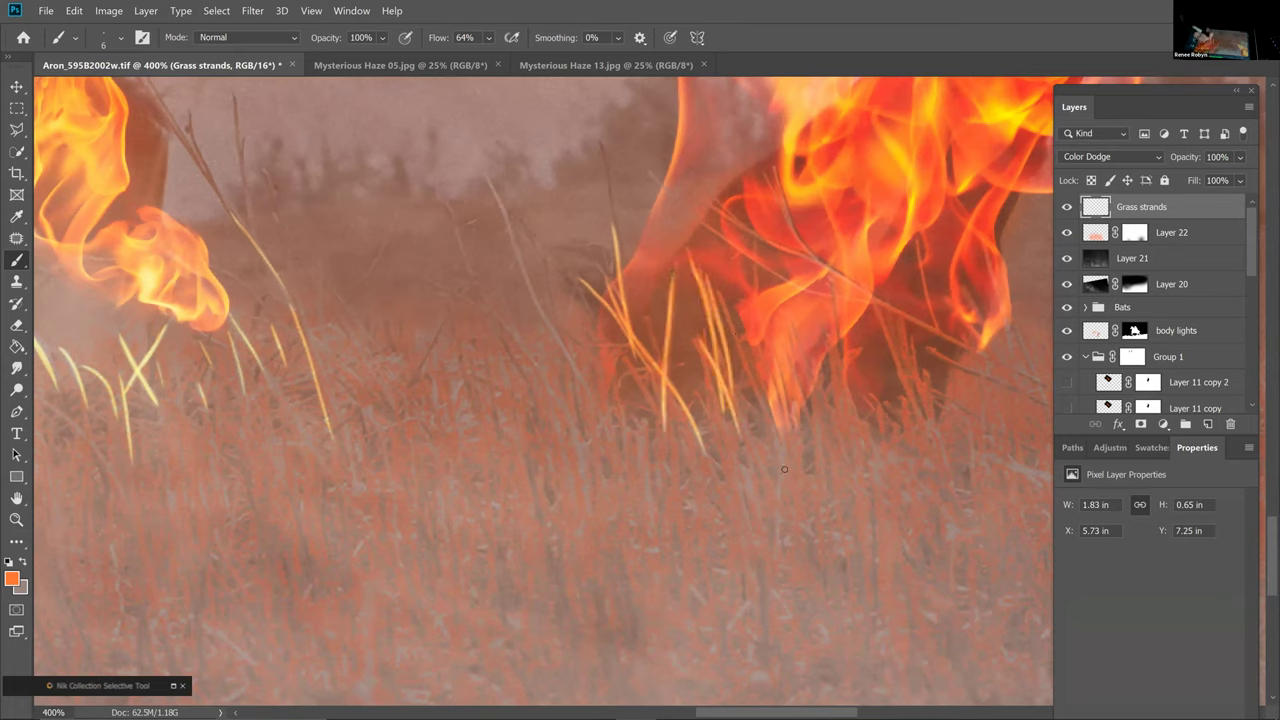
left_click_drag(778, 294, 758, 432)
left_click_drag(800, 340, 822, 403)
left_click_drag(802, 356, 786, 462)
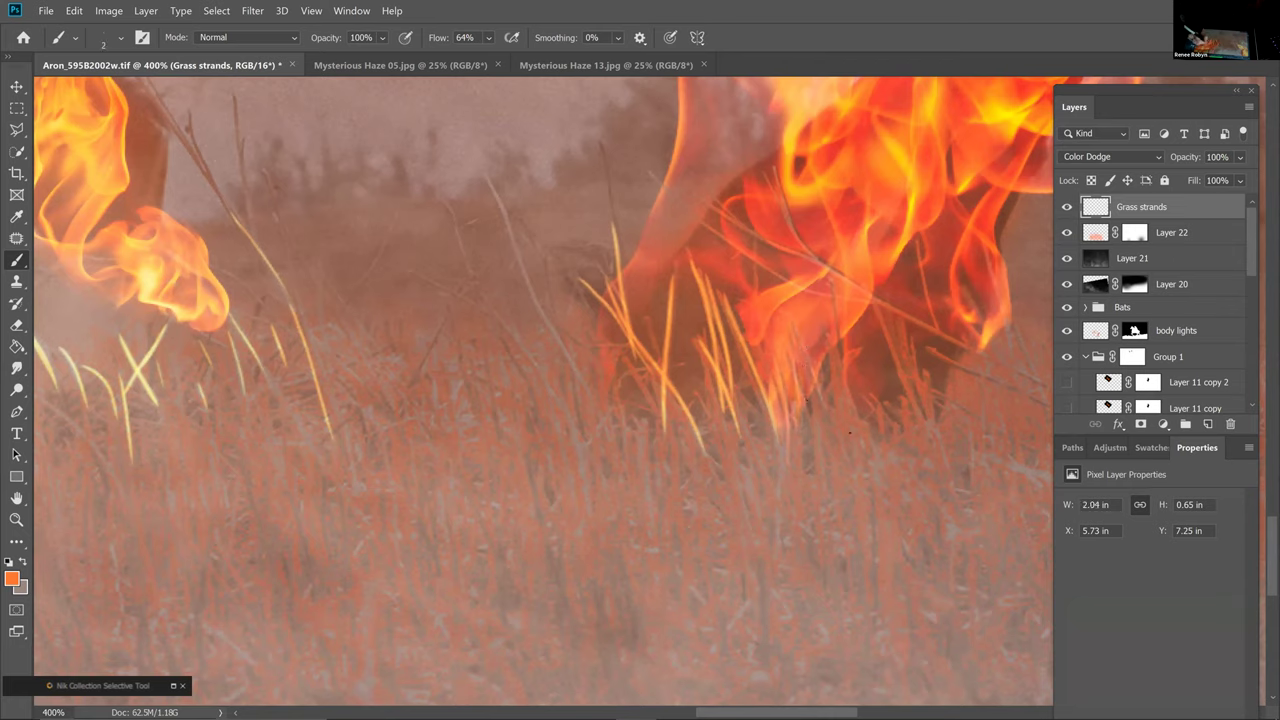
Trace thin grass stems crossing the rear leg flames with a 2 px brush
left_click_drag(834, 290, 844, 404)
left_click_drag(783, 189, 824, 264)
mouse_move(724, 234)
left_mouse_down()
mouse_move(836, 302)
mouse_move(1006, 362)
left_mouse_up()
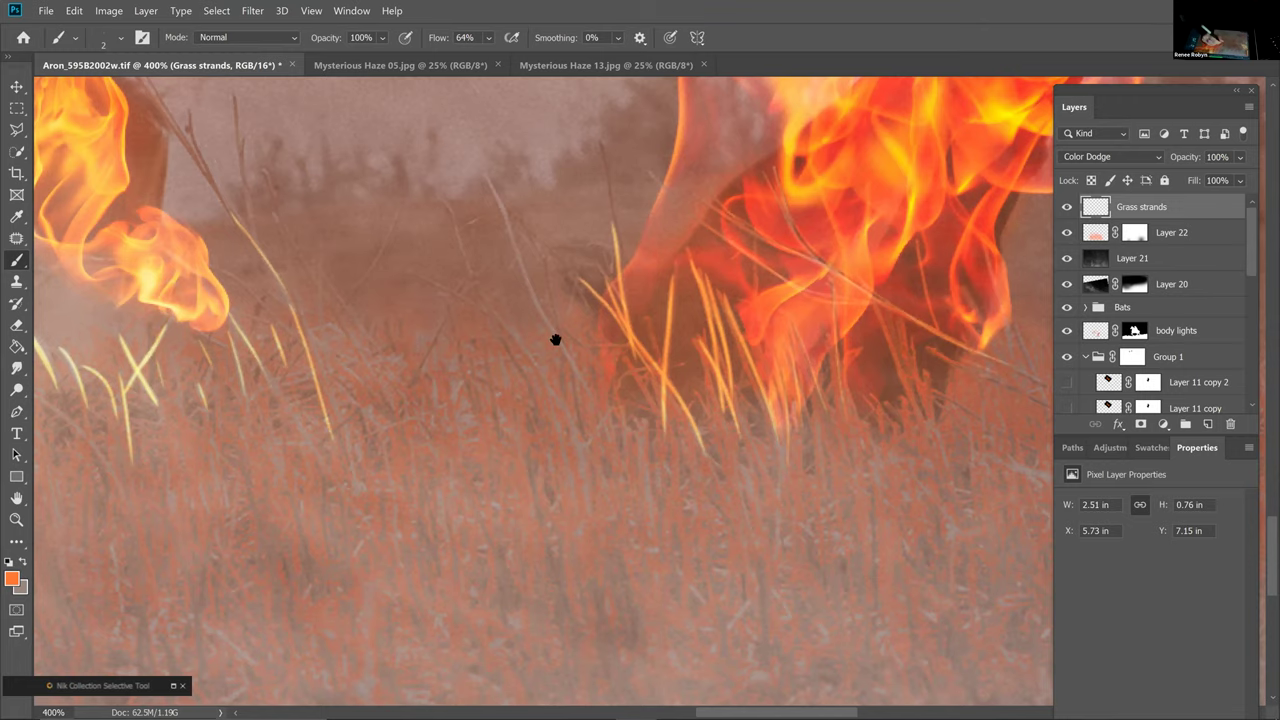
Paint a cluster of fine 2 px glowing strands in the grass at the tail side of the rear leg flames
left_click_drag(556, 340, 508, 330)
mouse_move(812, 274)
left_mouse_down()
mouse_move(528, 204)
mouse_move(514, 187)
left_mouse_up()
left_click_drag(534, 218, 580, 340)
left_click_drag(548, 258, 590, 367)
left_click_drag(599, 288, 590, 386)
left_click_drag(608, 280, 599, 350)
left_click_drag(628, 258, 615, 294)
mouse_move(503, 284)
left_mouse_down()
mouse_move(521, 340)
mouse_move(546, 344)
left_mouse_up()
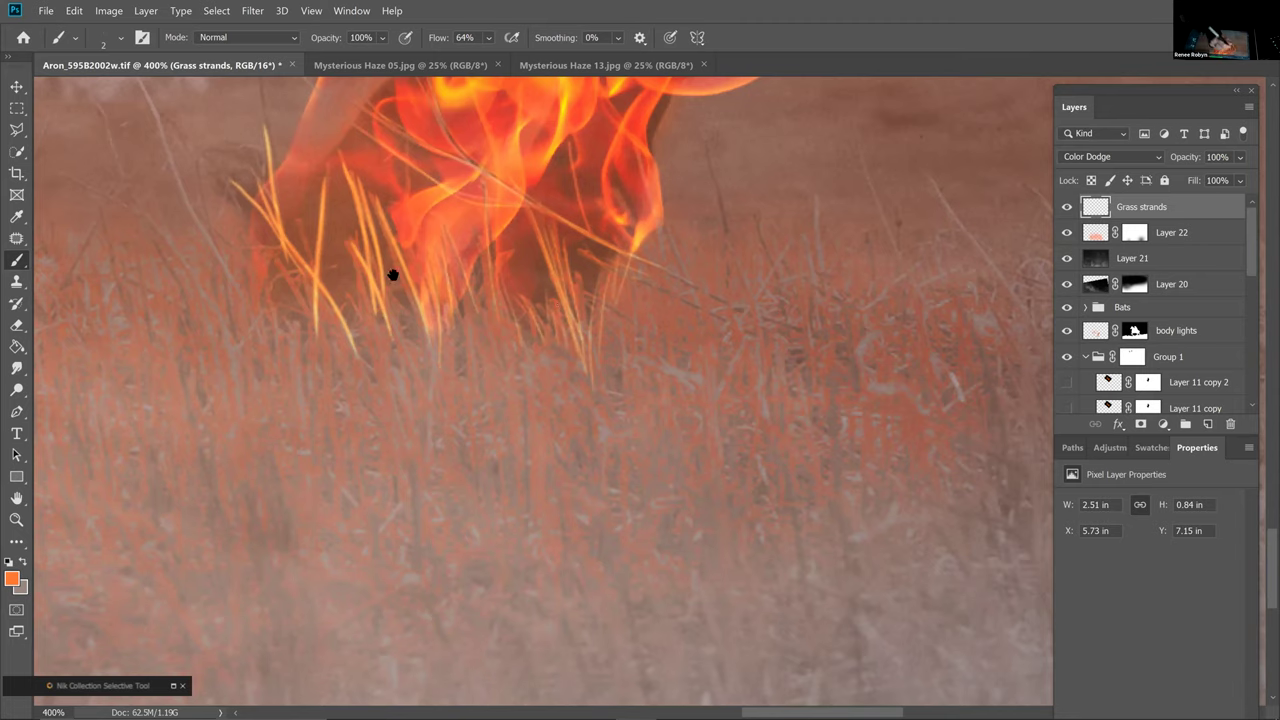
Fill in fine glowing strands around the base of the rear hoof, extending some lower into the grass
scroll(364, 161, "left", 3)
scroll(364, 161, "down", 1)
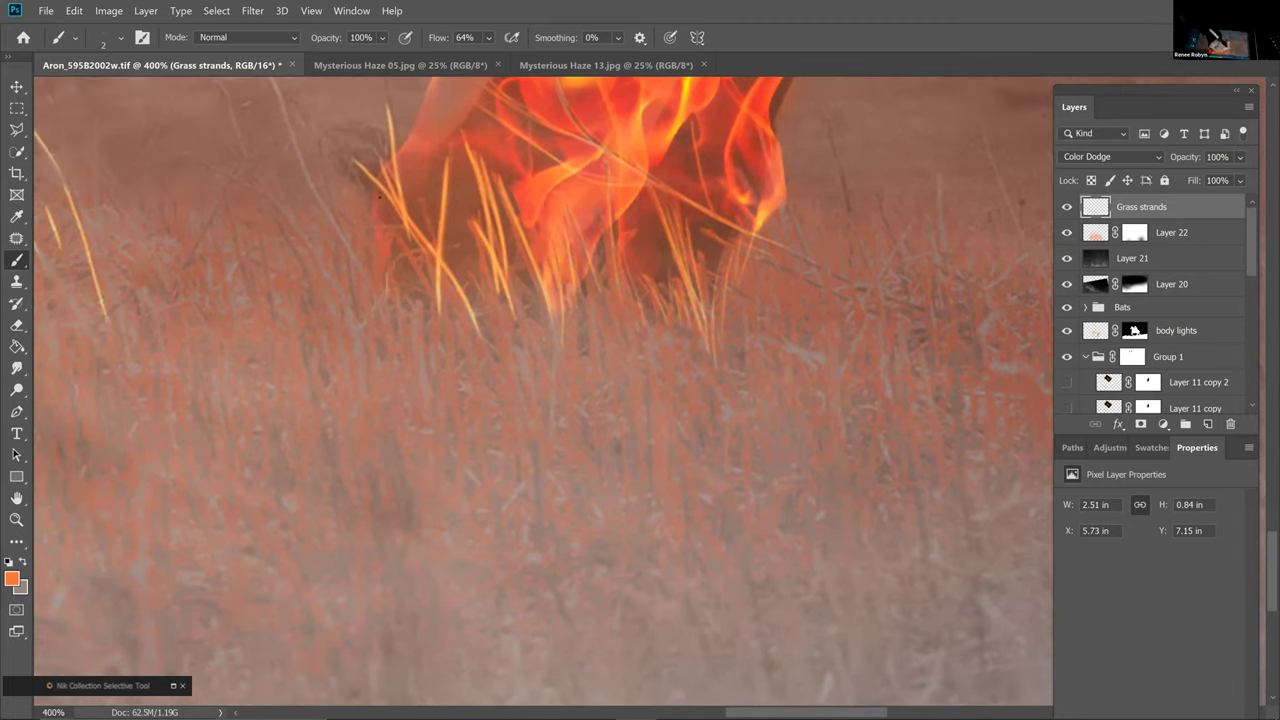
mouse_move(374, 201)
left_mouse_down()
mouse_move(377, 266)
mouse_move(429, 291)
left_mouse_up()
mouse_move(409, 247)
left_mouse_down()
mouse_move(435, 289)
mouse_move(474, 234)
left_mouse_up()
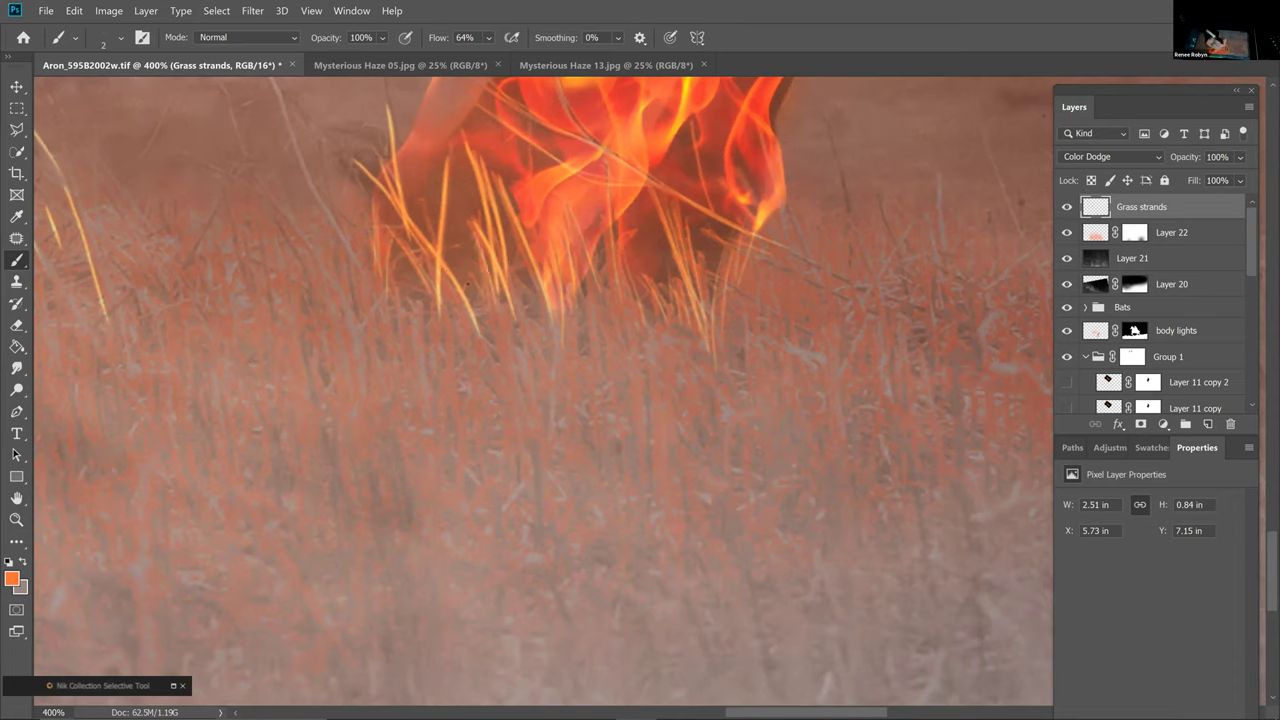
left_click_drag(423, 313, 408, 240)
left_click_drag(516, 286, 550, 374)
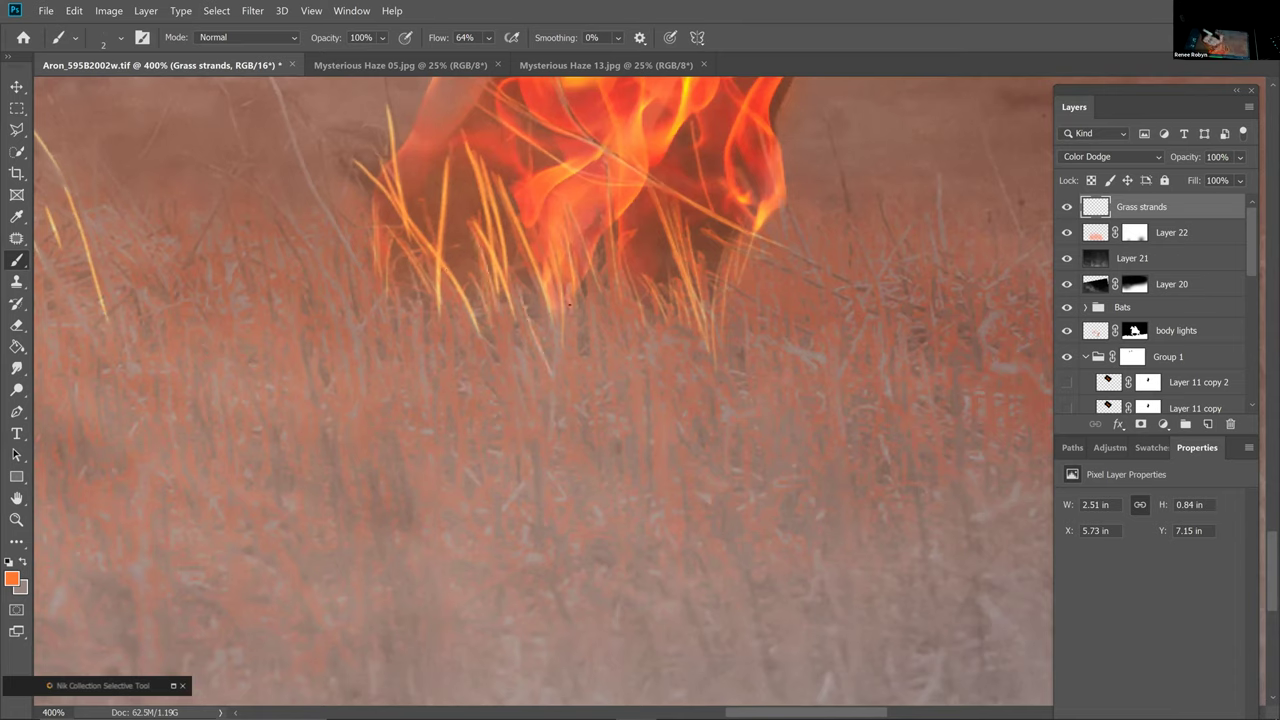
mouse_move(622, 258)
left_mouse_down()
mouse_move(638, 398)
mouse_move(593, 290)
left_mouse_up()
mouse_move(780, 192)
left_mouse_down()
mouse_move(808, 268)
mouse_move(775, 226)
left_mouse_up()
left_click_drag(750, 308, 754, 258)
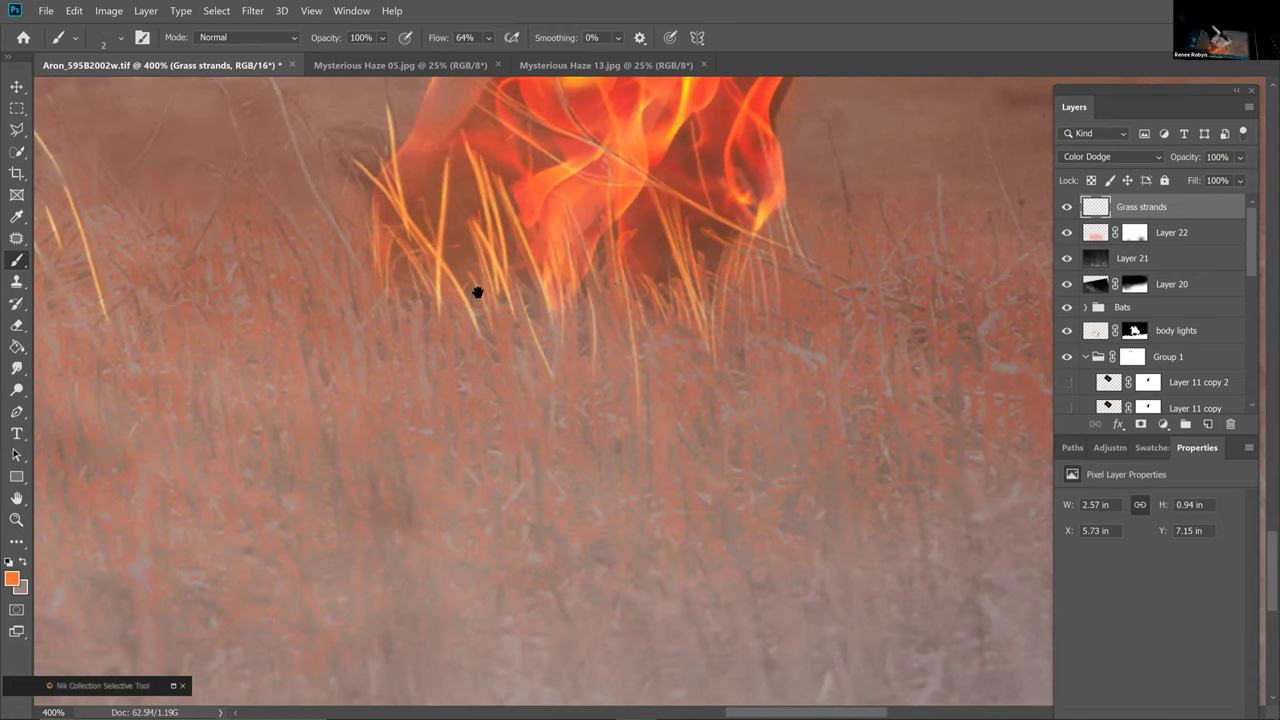
Add fine 2 px glowing strands among and below the existing ones under the front hoof
left_click_drag(816, 358, 884, 336)
scroll(810, 286, "left", 5)
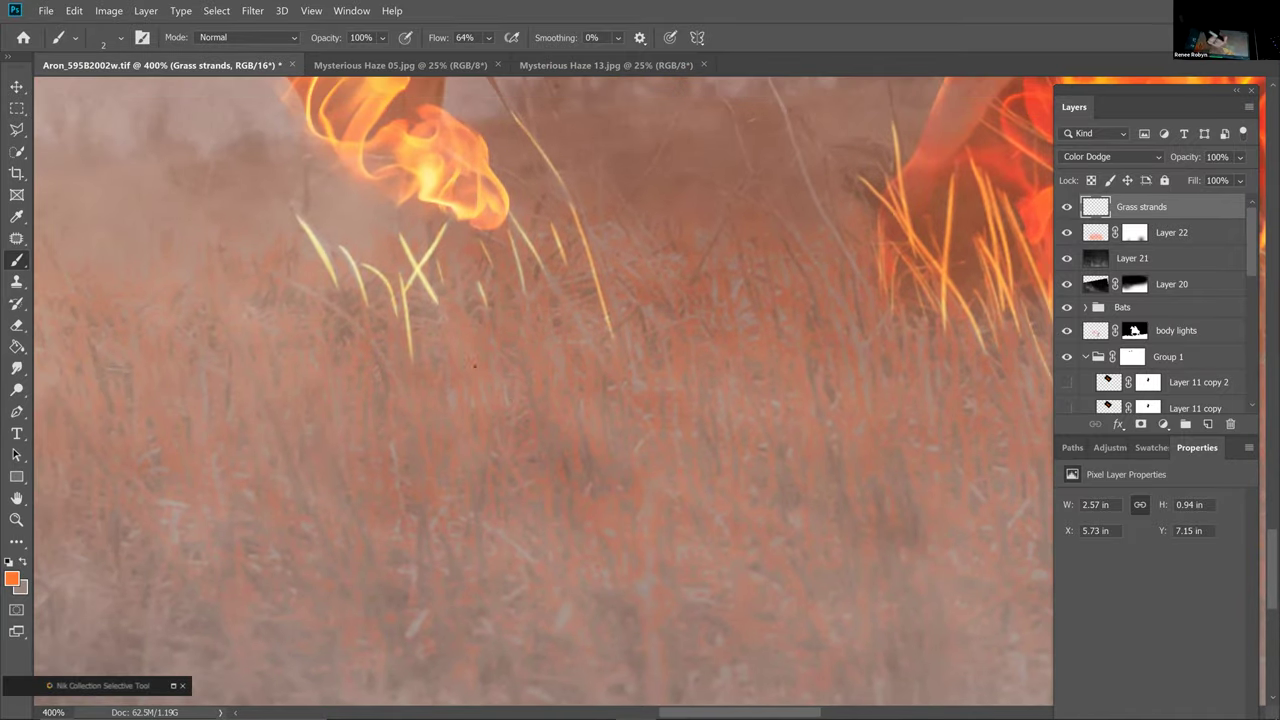
mouse_move(523, 316)
left_mouse_down()
mouse_move(586, 337)
mouse_move(553, 272)
left_mouse_up()
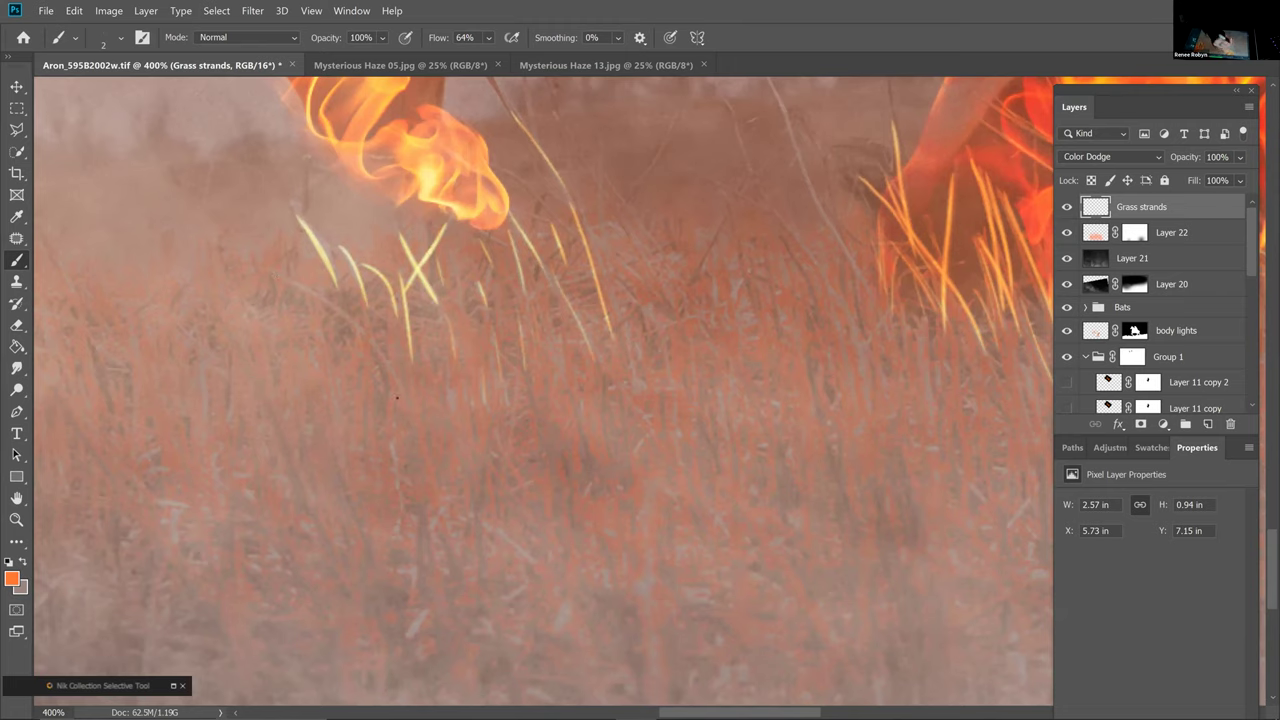
left_click_drag(402, 390, 293, 285)
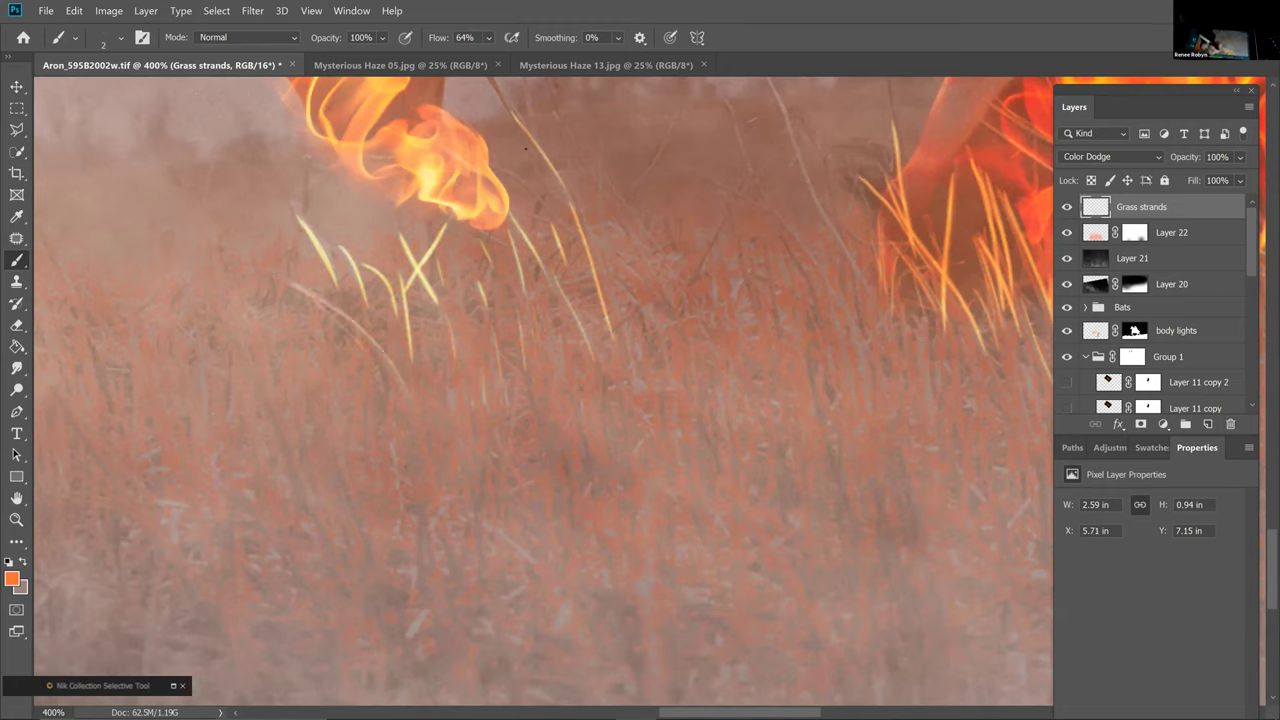
left_click_drag(456, 262, 468, 349)
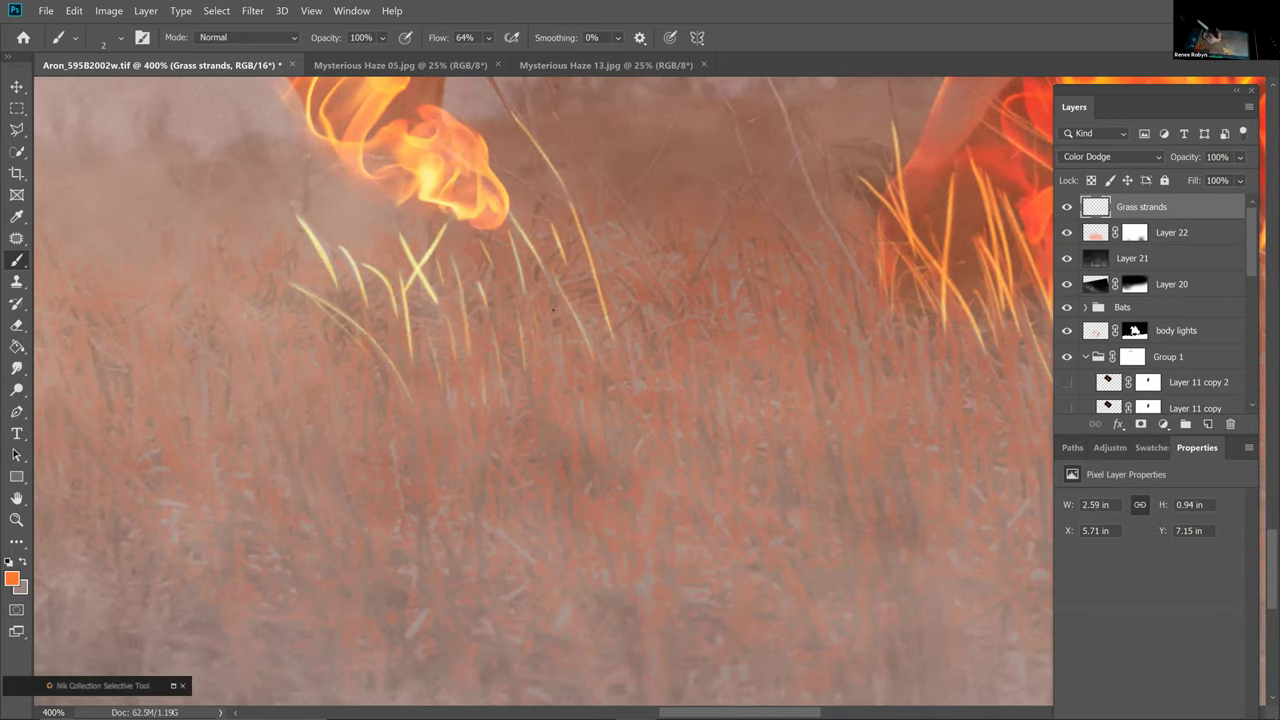
Examine the painted grass strands beneath both burning legs at 100% and again close up
key("ctrl+minus")
key("ctrl+minus")
key("ctrl+minus")
key("ctrl+minus")
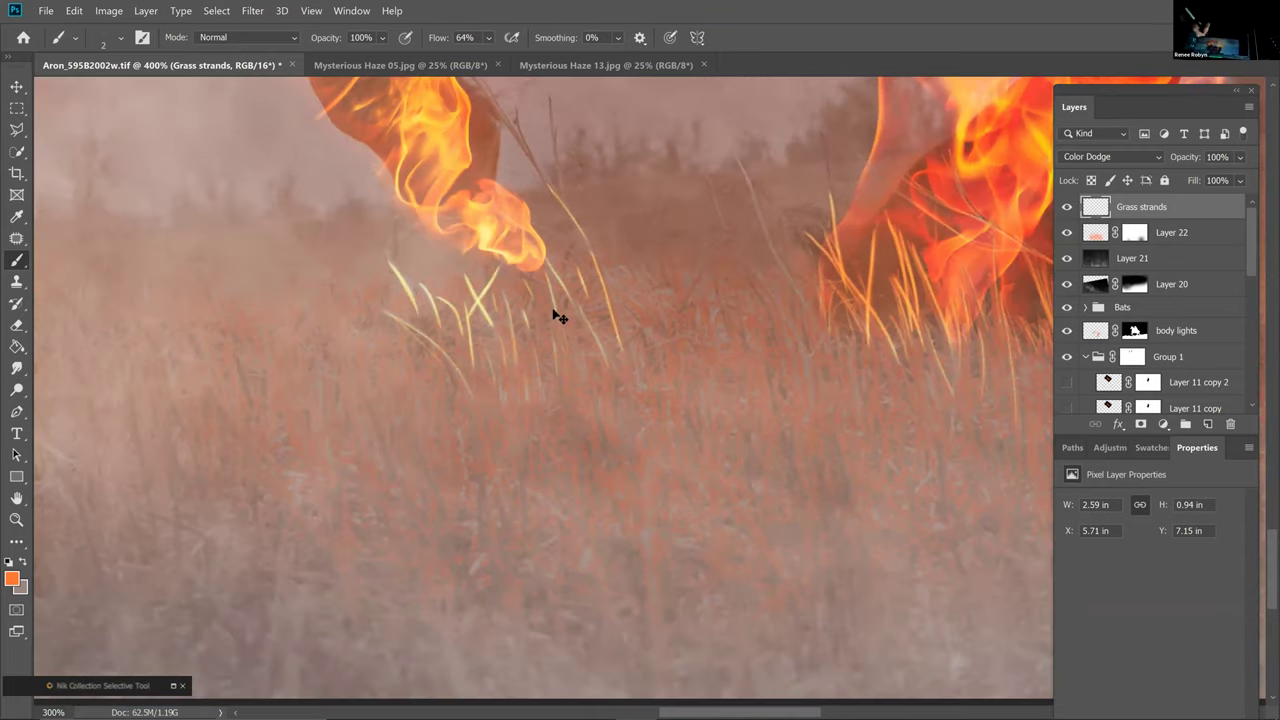
key("ctrl+1")
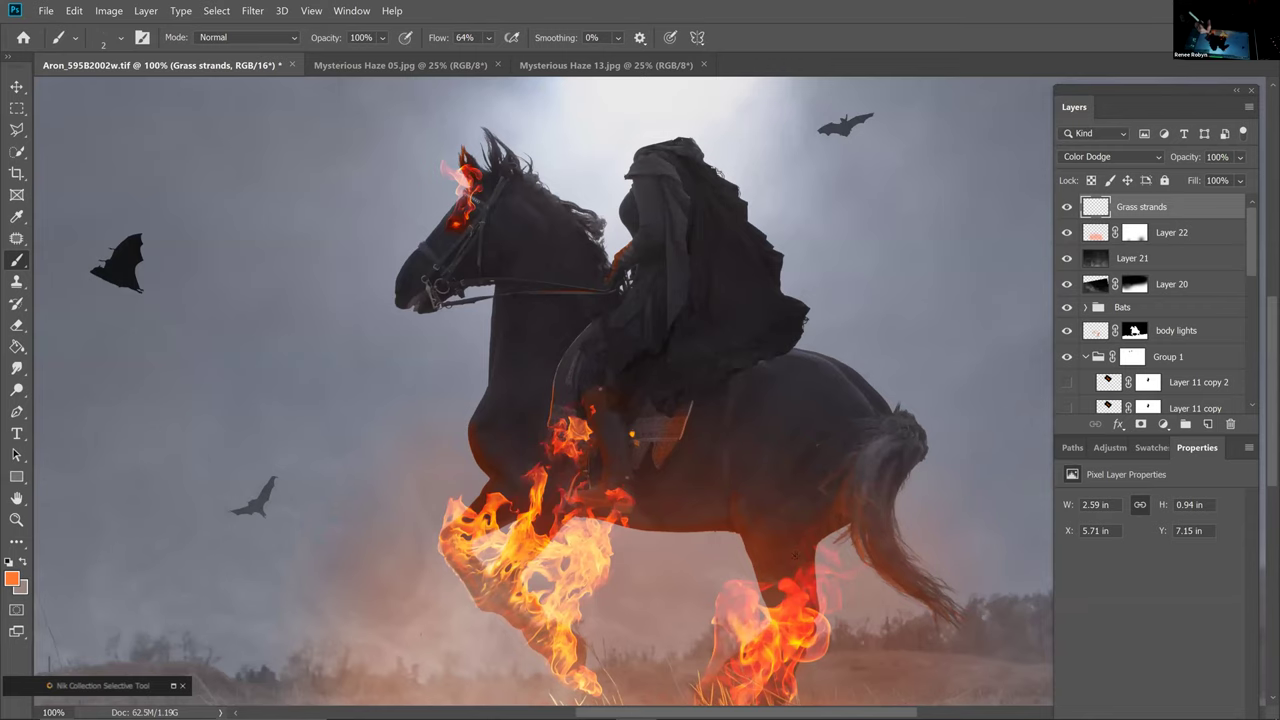
left_click_drag(787, 416, 774, 249)
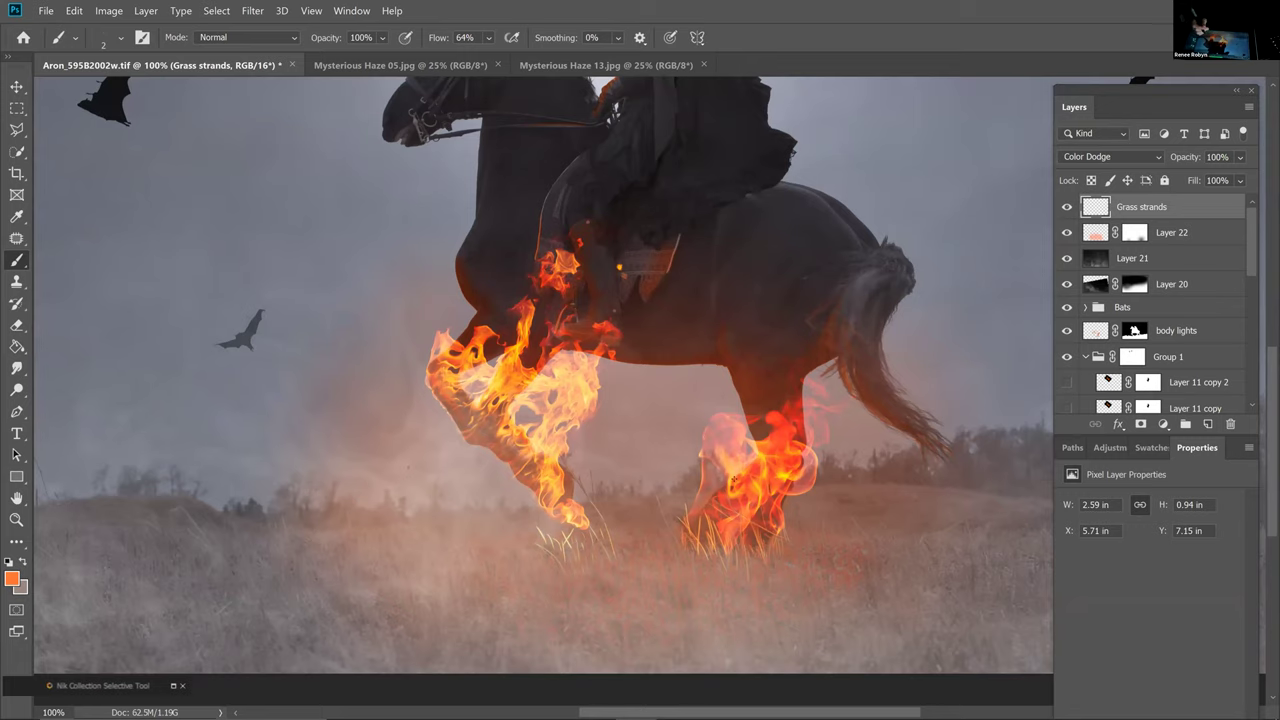
key("ctrl+plus")
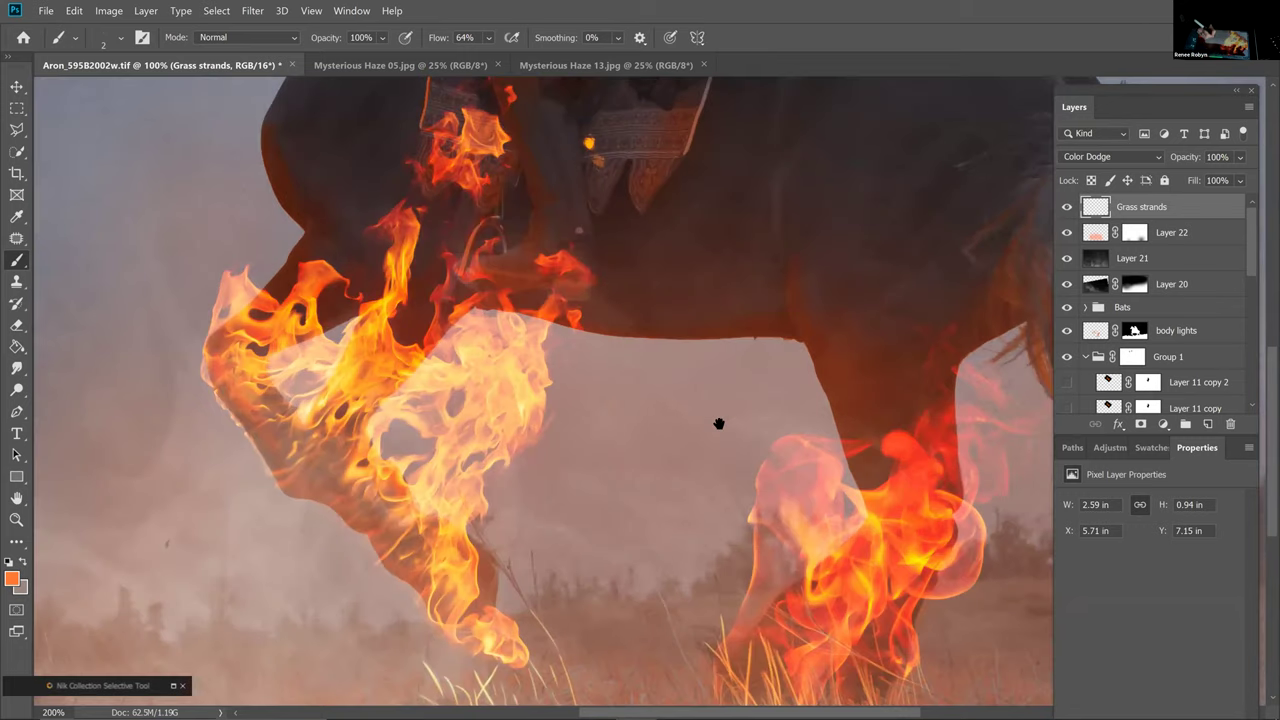
key("ctrl+plus")
left_click_drag(679, 600, 767, 249)
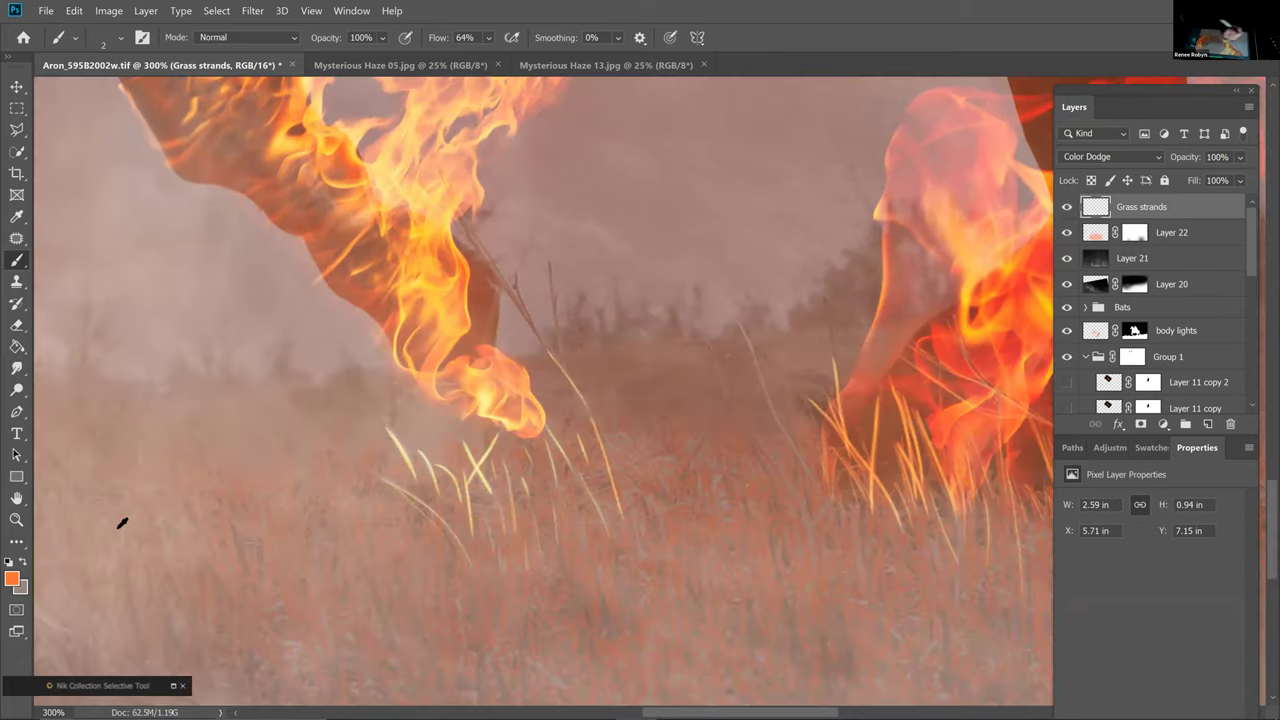
Change the foreground color to a deeper orange and paint additional fine strands in the grass around the front hoof
left_click(12, 579)
left_click(896, 320)
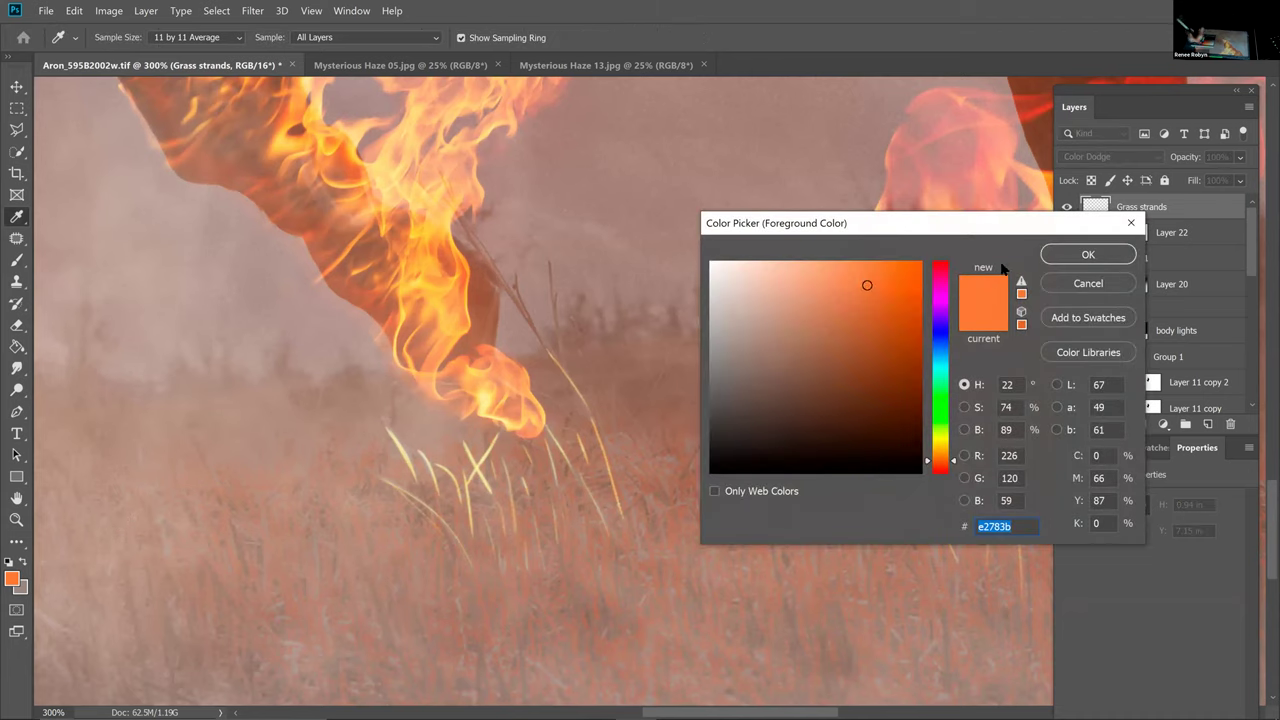
left_click(1062, 257)
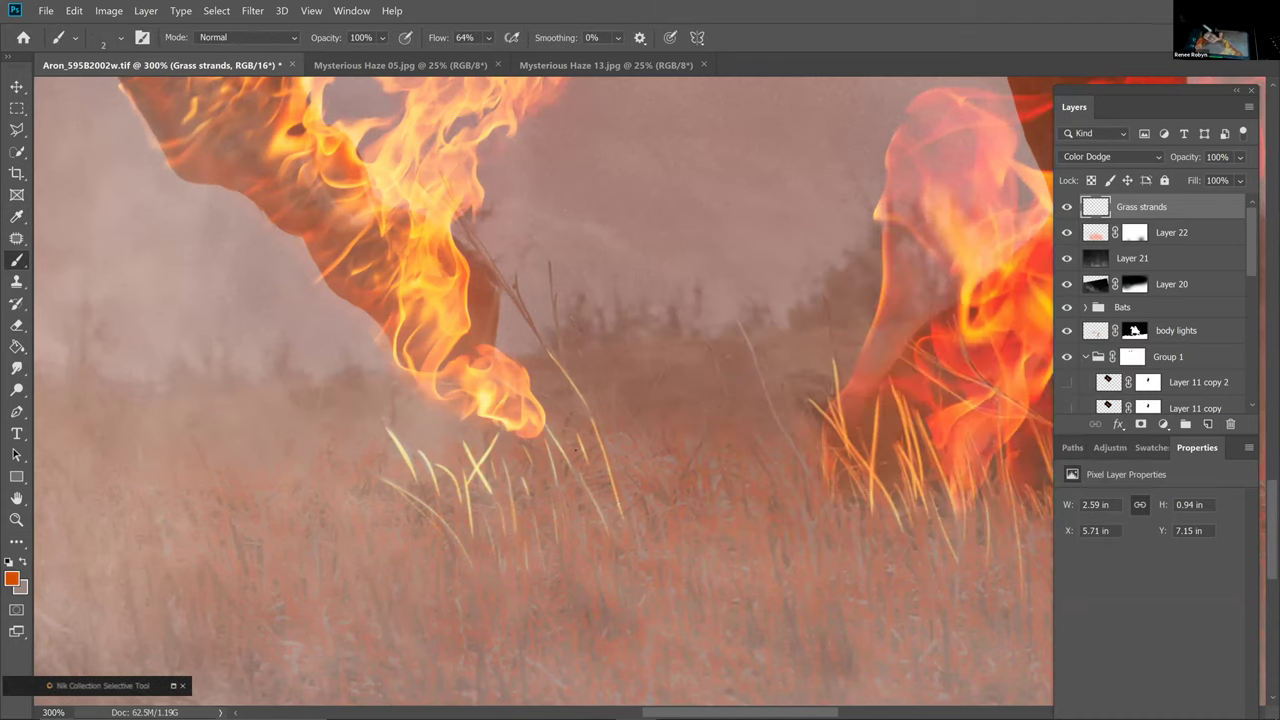
left_click_drag(549, 481, 561, 509)
left_click_drag(506, 473, 497, 504)
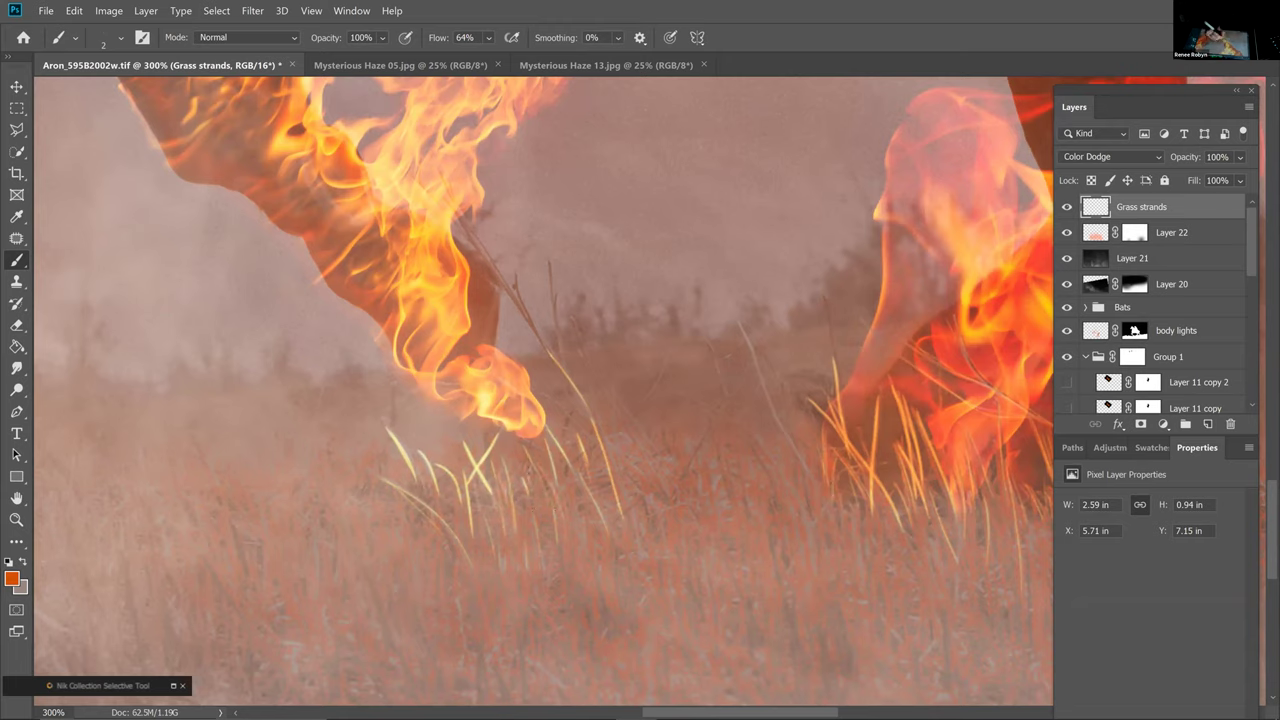
left_click_drag(517, 457, 529, 487)
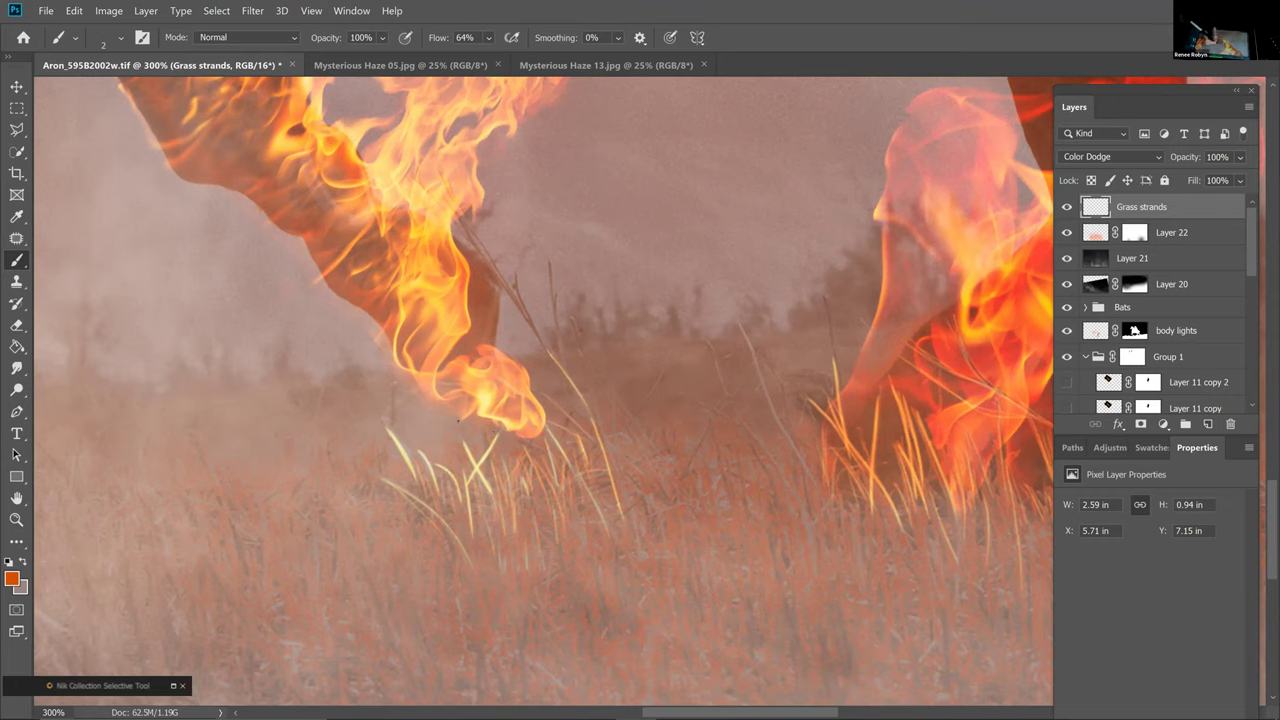
left_click_drag(416, 447, 366, 457)
Paint deeper orange fine strands around the rear hoof and across the grass between the two burning legs
scroll(460, 353, "right", 5)
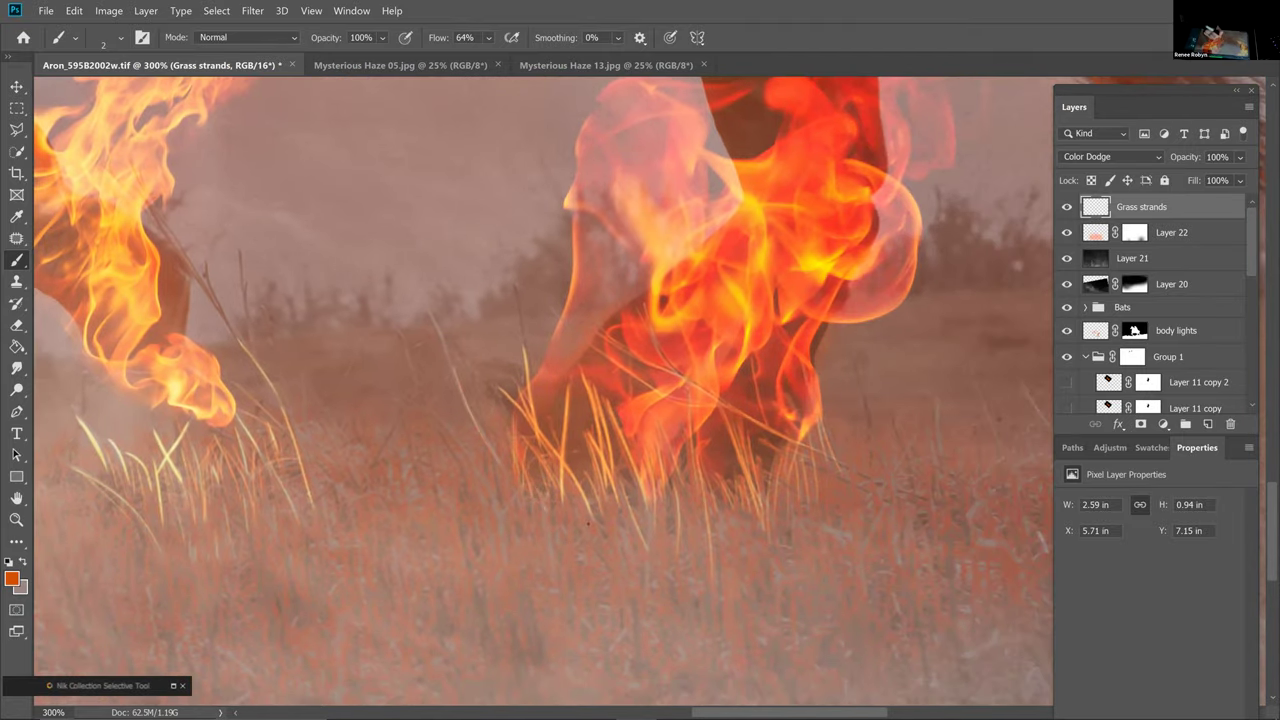
mouse_move(581, 508)
left_mouse_down()
mouse_move(601, 542)
mouse_move(655, 510)
left_mouse_up()
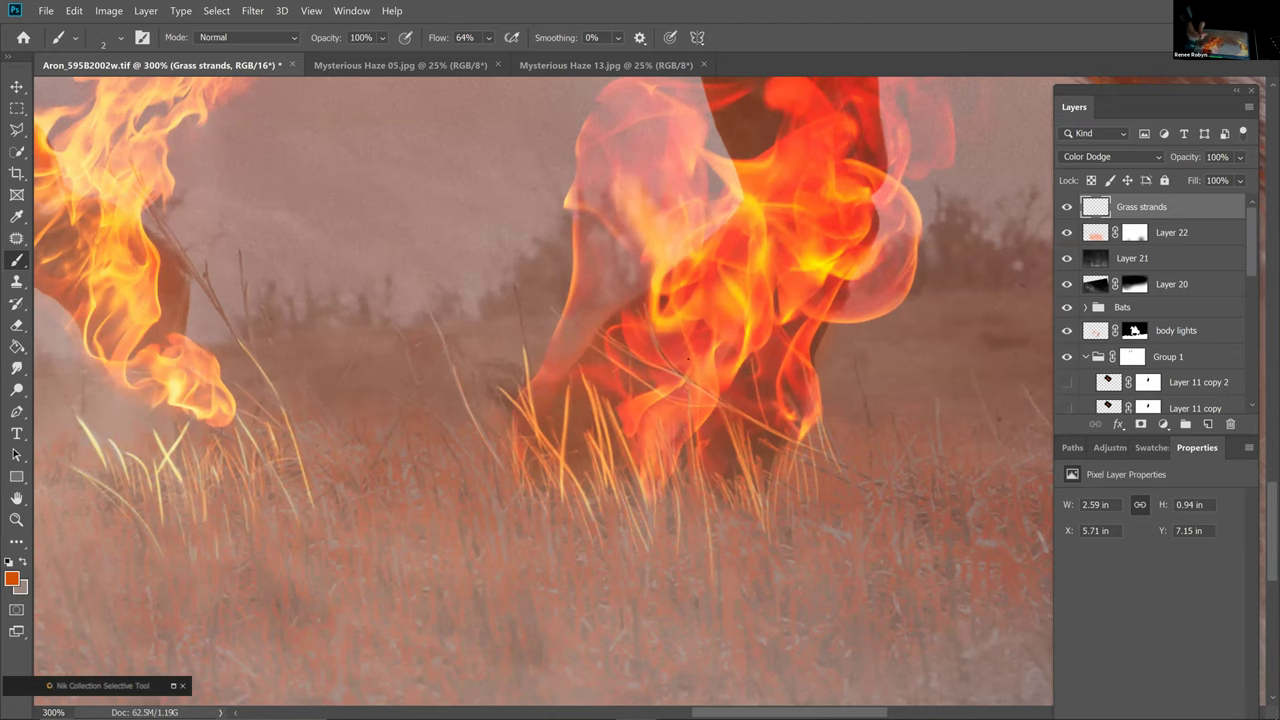
left_click_drag(677, 372, 656, 340)
left_click_drag(684, 480, 686, 509)
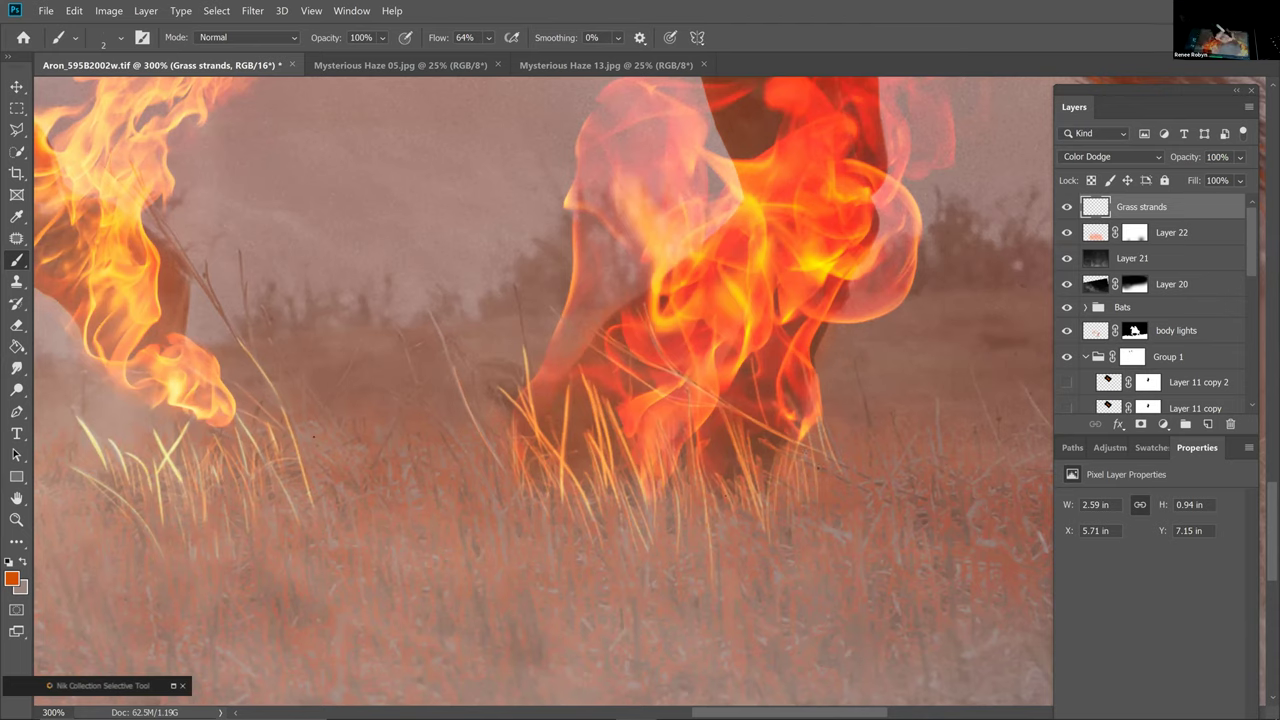
left_click_drag(473, 461, 447, 431)
left_click_drag(406, 454, 413, 479)
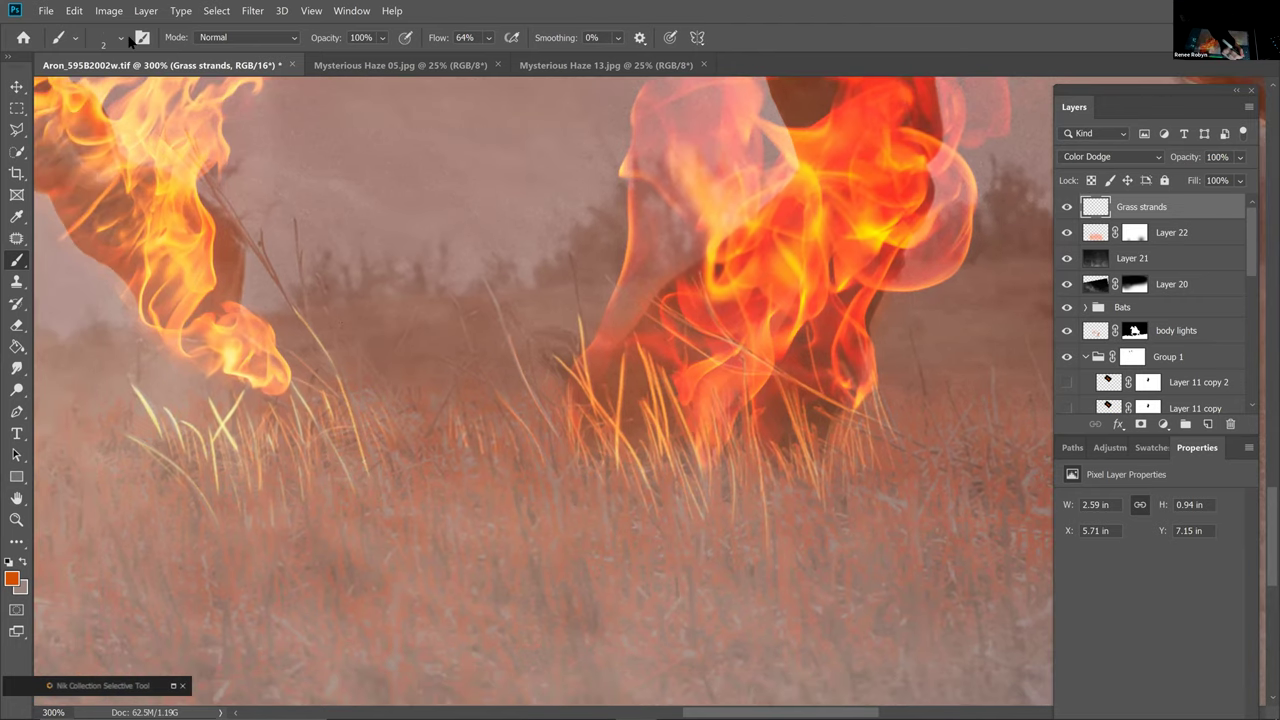
Paint thin glowing grass strands with the 2 px brush around the raised front hoof on the Grass strands layer
left_click(121, 40)
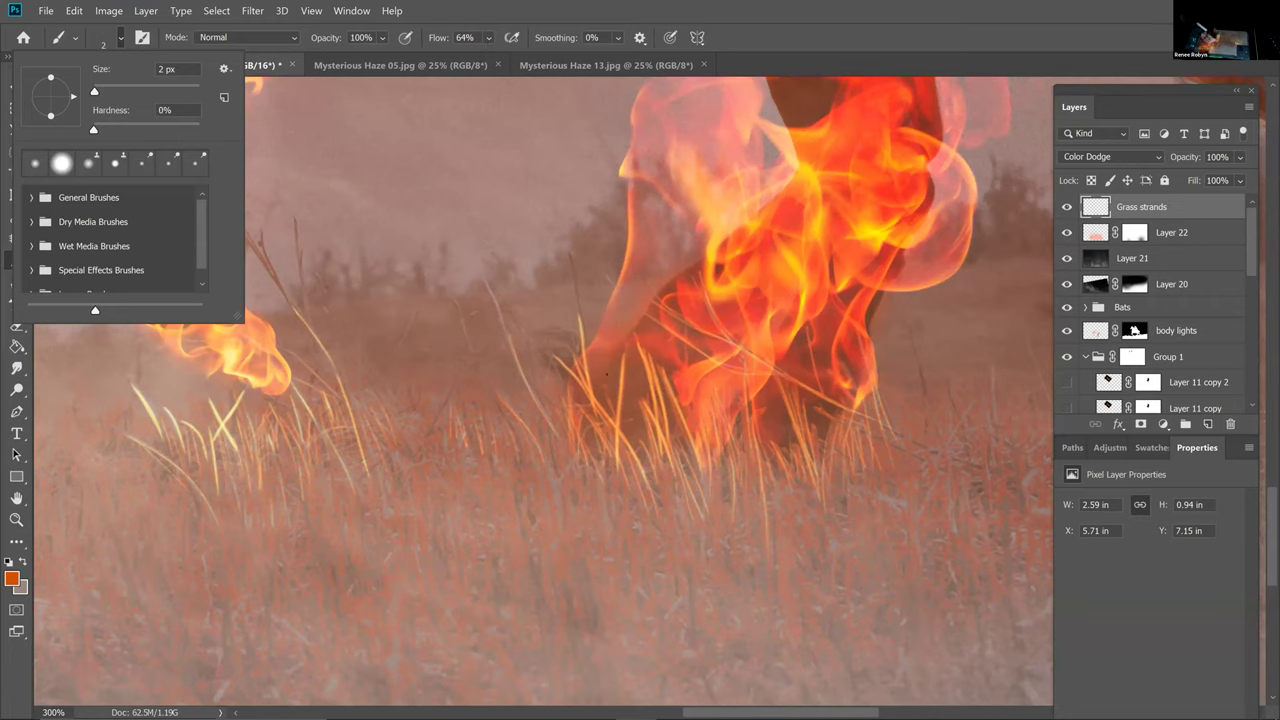
key("Return")
key("space")
left_click_drag(540, 408, 690, 373)
mouse_move(278, 389)
left_mouse_down()
mouse_move(274, 424)
mouse_move(291, 404)
mouse_move(306, 416)
left_mouse_up()
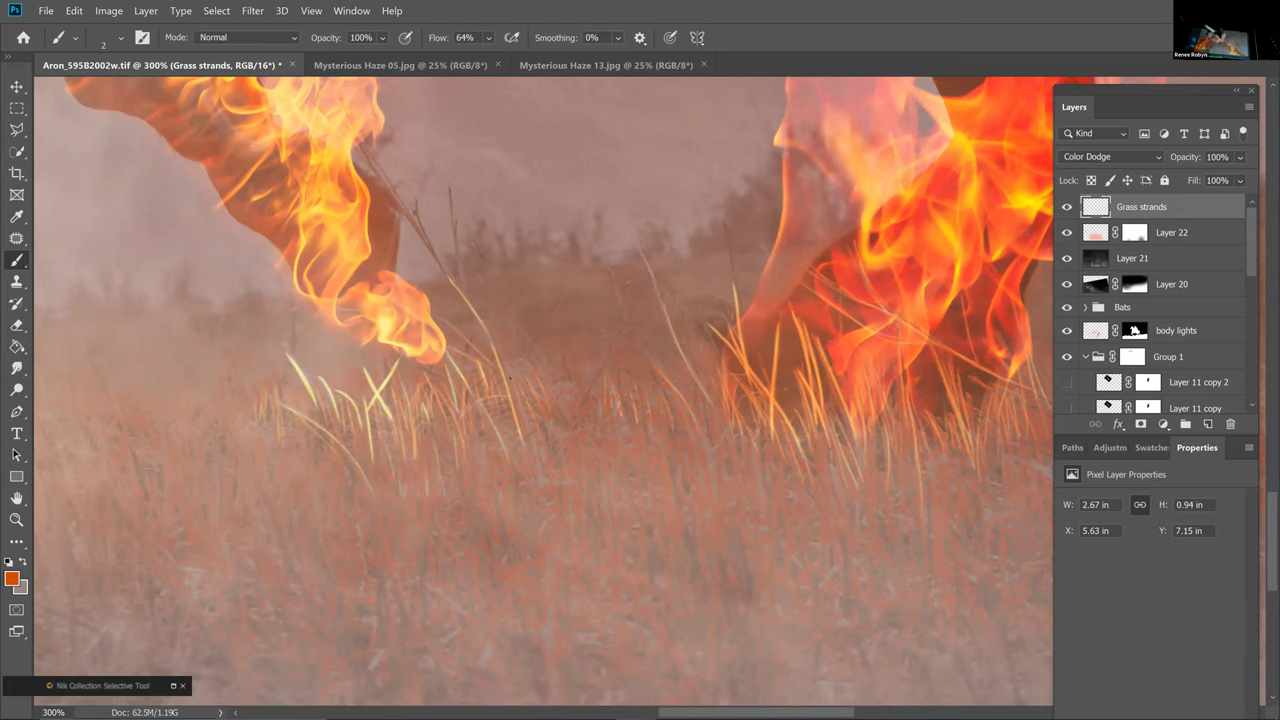
left_click_drag(235, 417, 224, 405)
left_click_drag(541, 419, 535, 403)
left_click_drag(640, 447, 510, 463)
Paint taller curved strands and stalks in the grass between the raised front hoof and the rear hoof
left_click_drag(380, 311, 280, 303)
mouse_move(398, 350)
left_mouse_down()
mouse_move(375, 290)
mouse_move(410, 274)
left_mouse_up()
left_click_drag(289, 358, 330, 288)
left_click_drag(262, 354, 238, 264)
left_click_drag(290, 348, 278, 309)
mouse_move(212, 210)
left_mouse_down()
mouse_move(224, 286)
mouse_move(119, 156)
left_mouse_up()
mouse_move(155, 212)
left_mouse_down()
mouse_move(173, 238)
mouse_move(118, 140)
mouse_move(203, 280)
mouse_move(97, 100)
mouse_move(115, 142)
left_mouse_up()
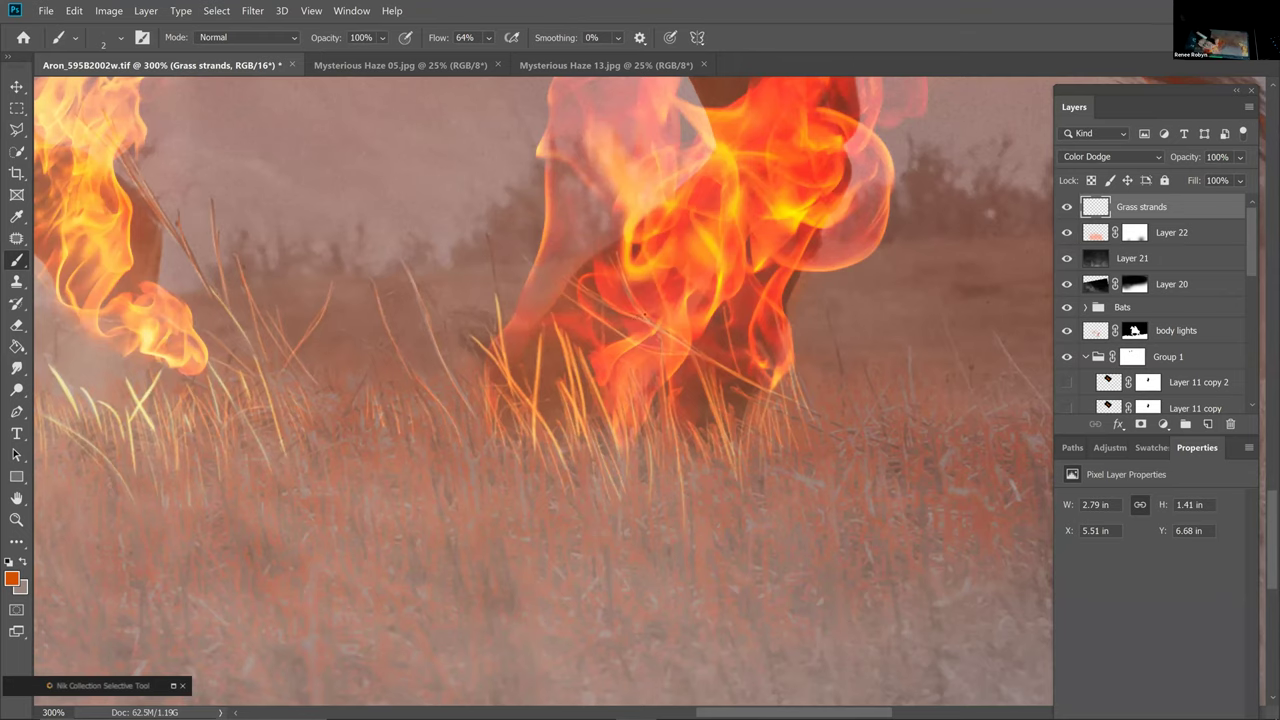
Paint thin grass strands over the rear hoof's flames and in the field behind that hoof
left_click_drag(647, 322, 619, 274)
left_click_drag(844, 406, 836, 334)
left_click_drag(865, 408, 848, 362)
mouse_move(896, 420)
left_mouse_down()
mouse_move(886, 372)
mouse_move(906, 380)
mouse_move(908, 360)
left_mouse_up()
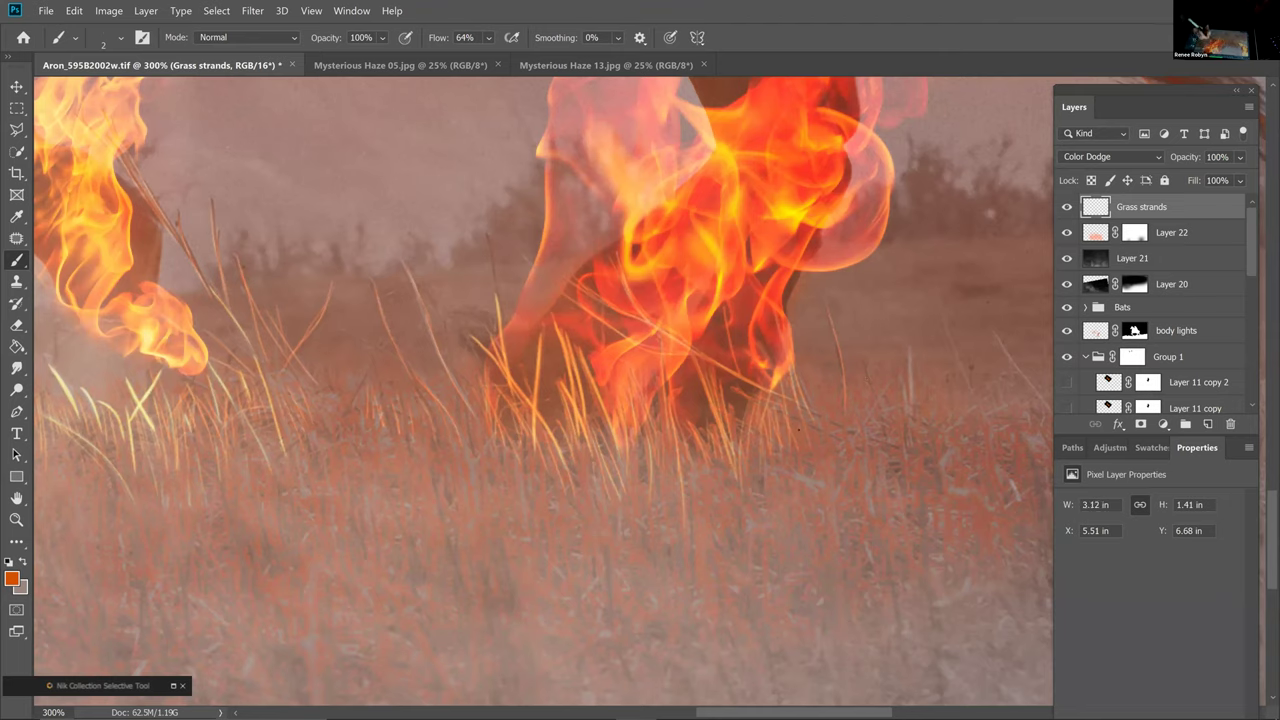
left_click_drag(829, 508, 848, 462)
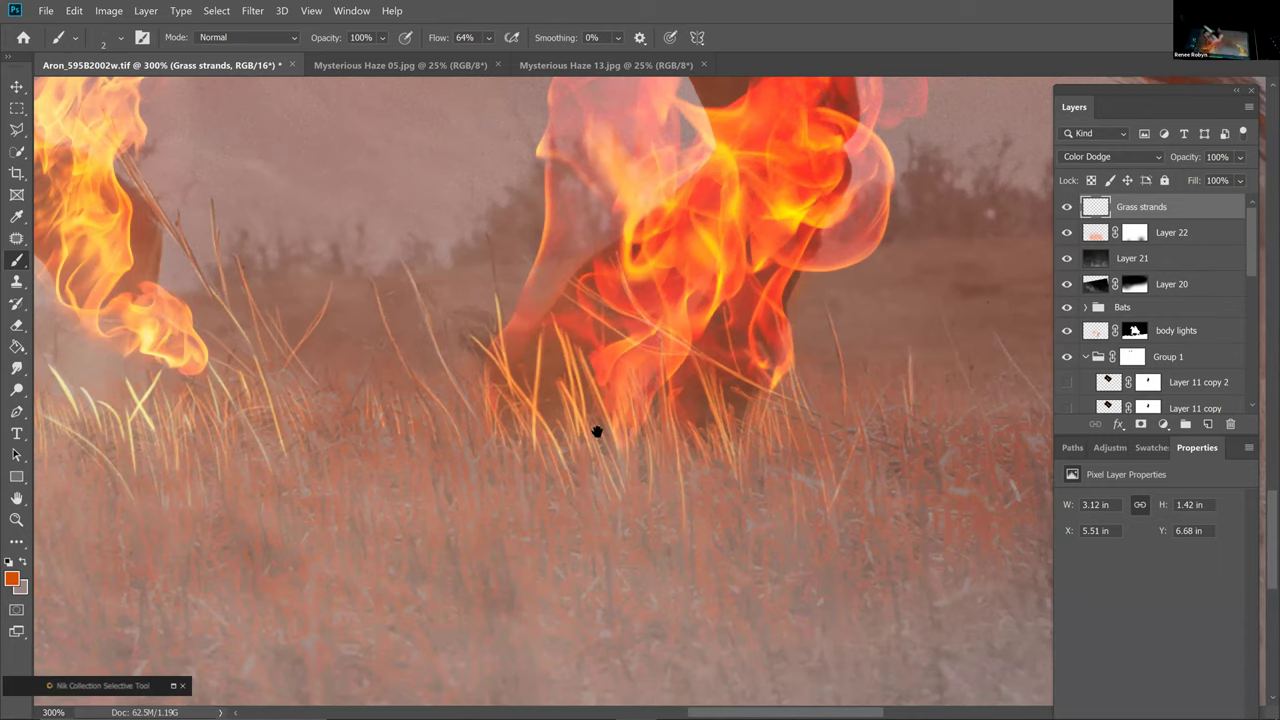
Add short grass strands just beneath the raised front hoof
left_click_drag(433, 446, 521, 409)
scroll(520, 408, "left", 4)
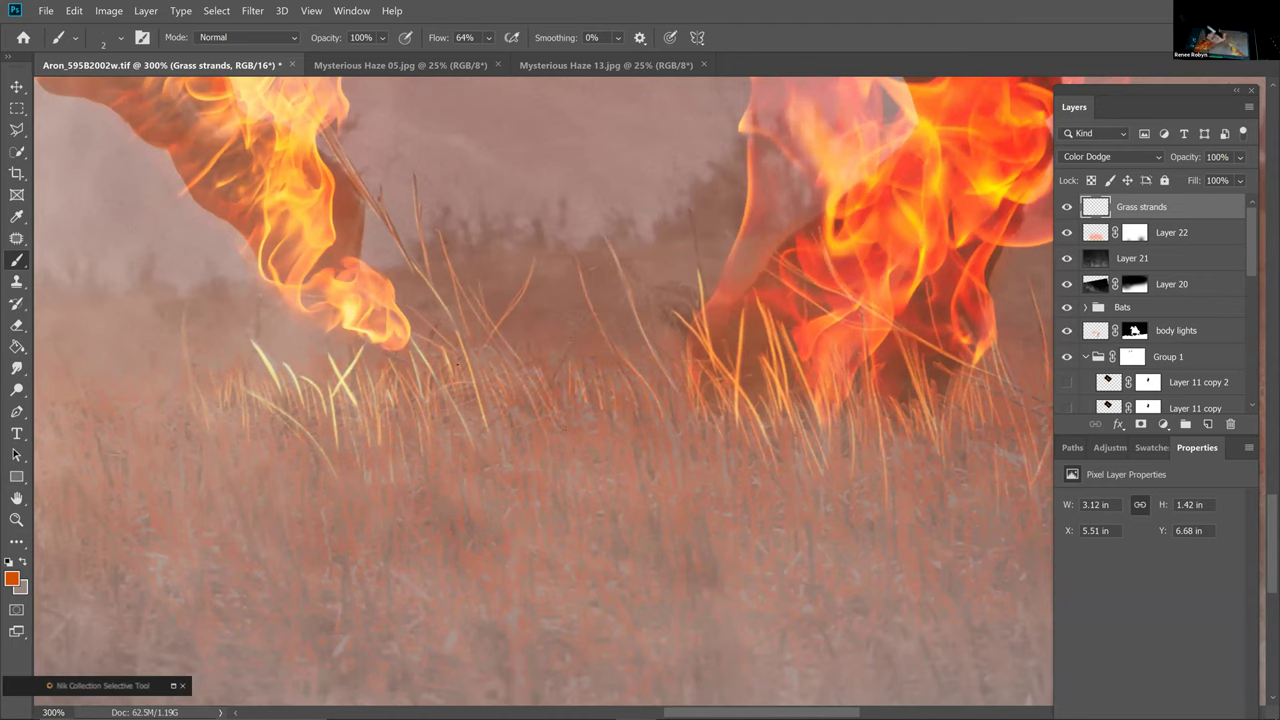
left_click_drag(465, 387, 475, 423)
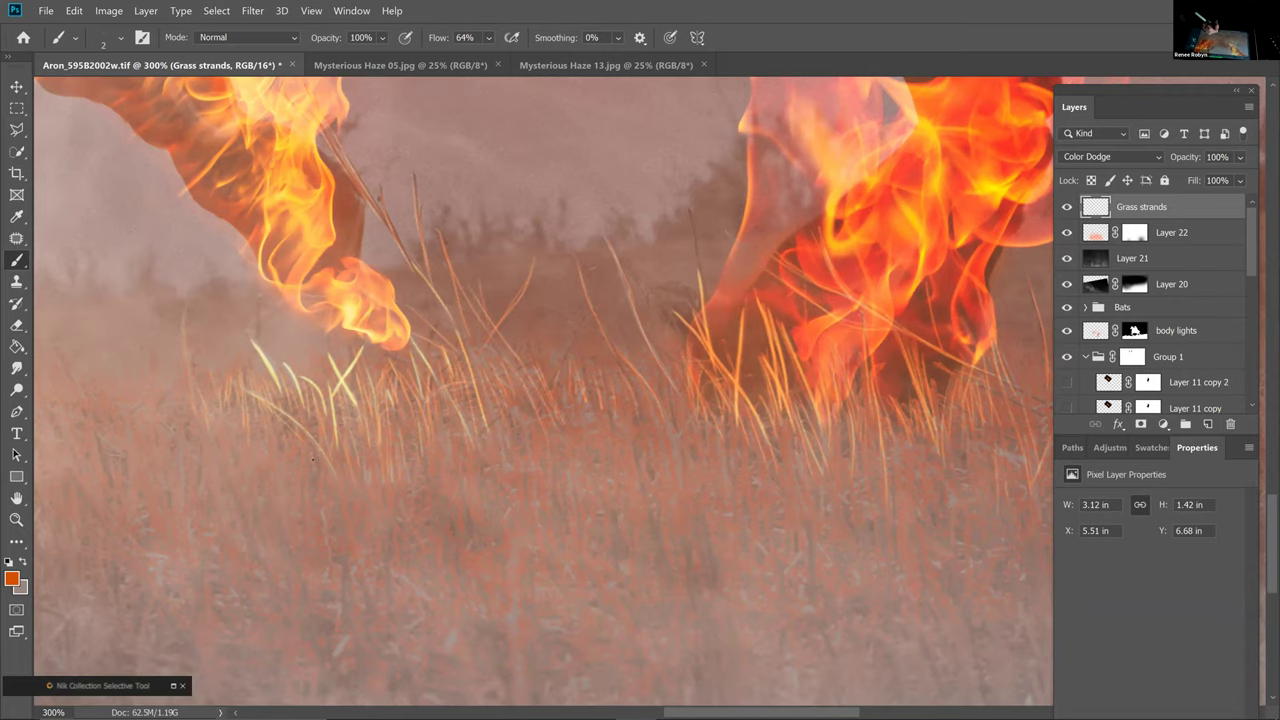
Examine how the painted grass strands look against the horse and its burning legs
key("ctrl+minus")
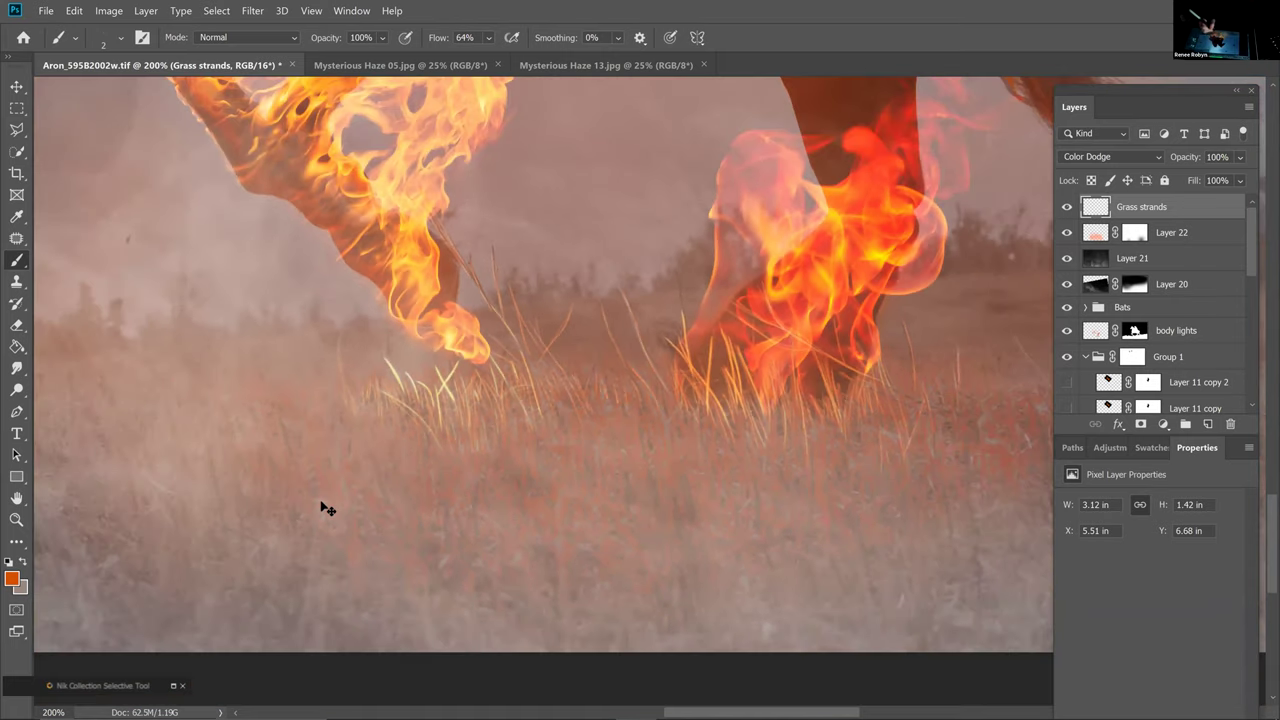
key("ctrl+minus")
key("ctrl+minus")
key("ctrl+plus")
key("ctrl+plus")
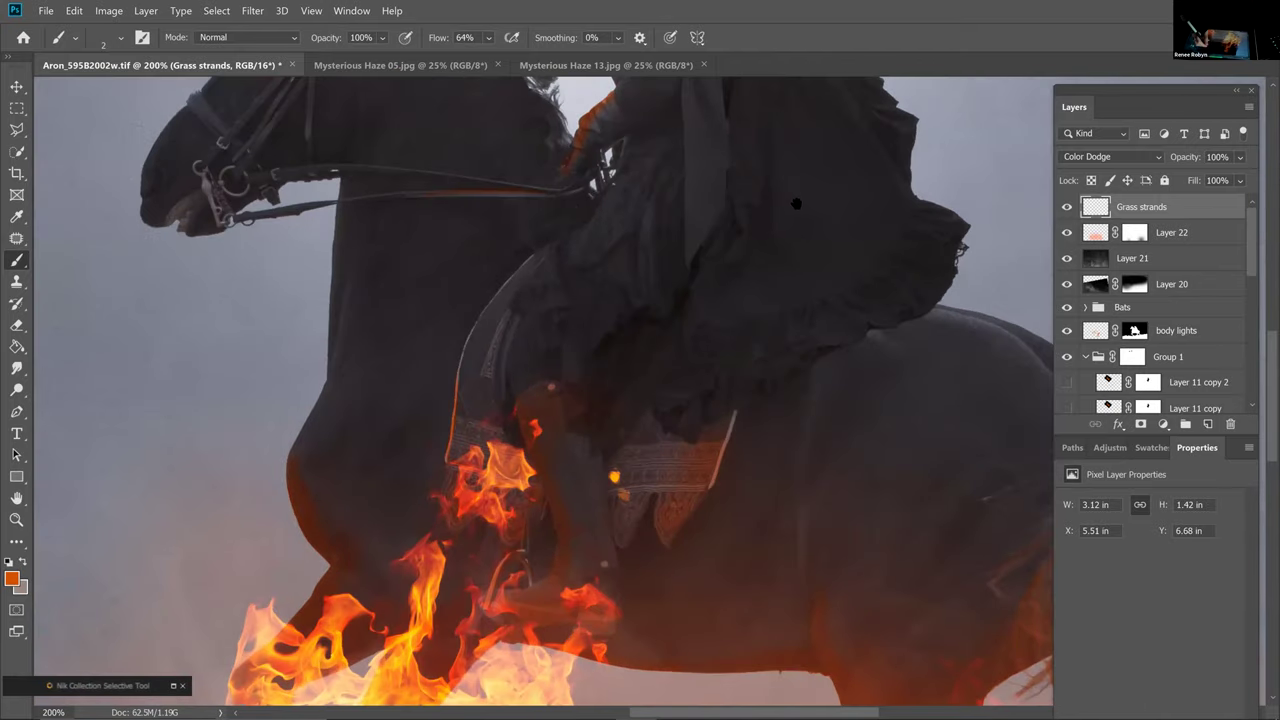
mouse_move(796, 204)
left_mouse_down()
mouse_move(759, 185)
mouse_move(716, 49)
left_mouse_up()
left_click_drag(600, 500, 672, 266)
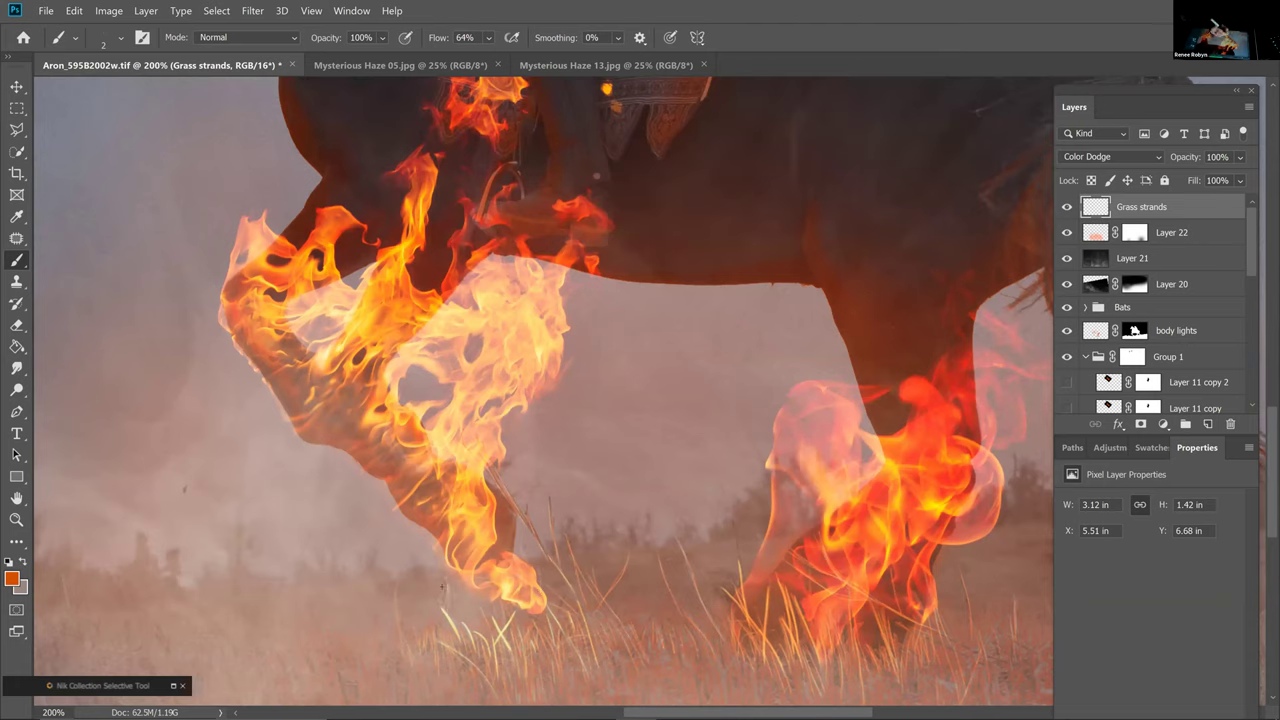
left_click_drag(613, 383, 573, 391)
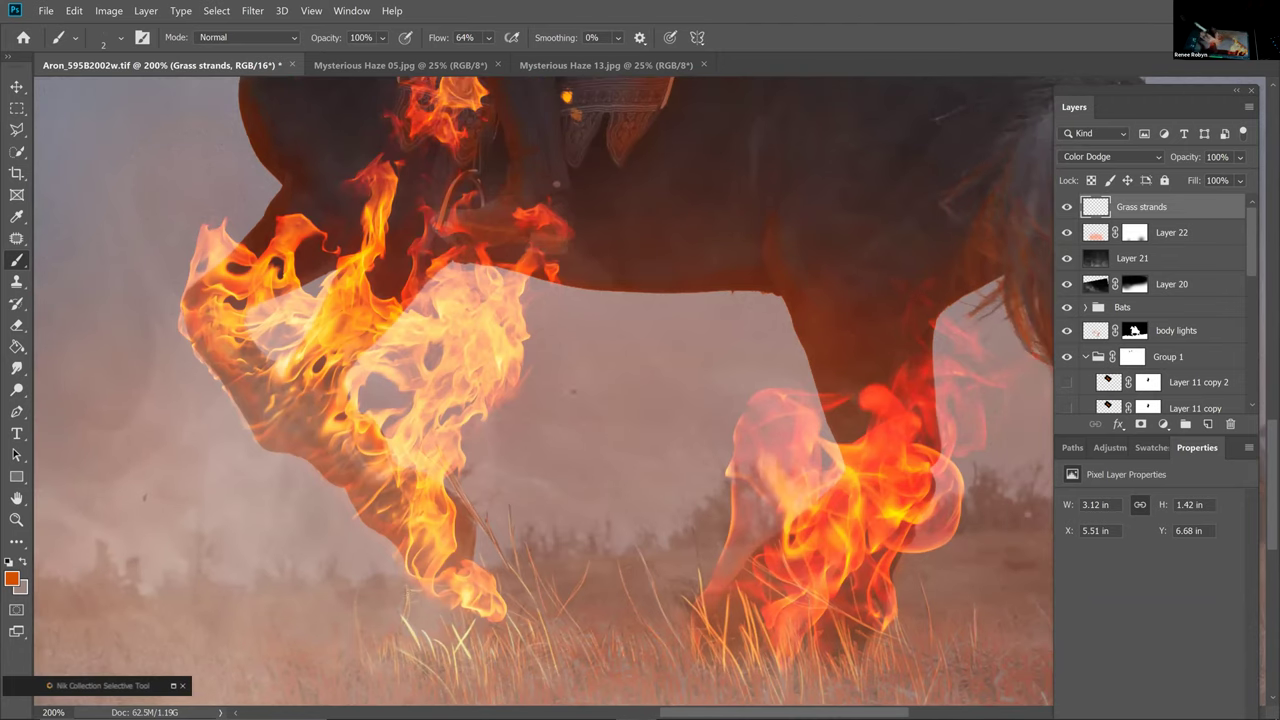
Extend the grass strands around both burning hooves and farther into the field behind the rear hoof
mouse_move(689, 533)
left_mouse_down()
mouse_move(609, 507)
mouse_move(529, 421)
mouse_move(544, 416)
left_mouse_up()
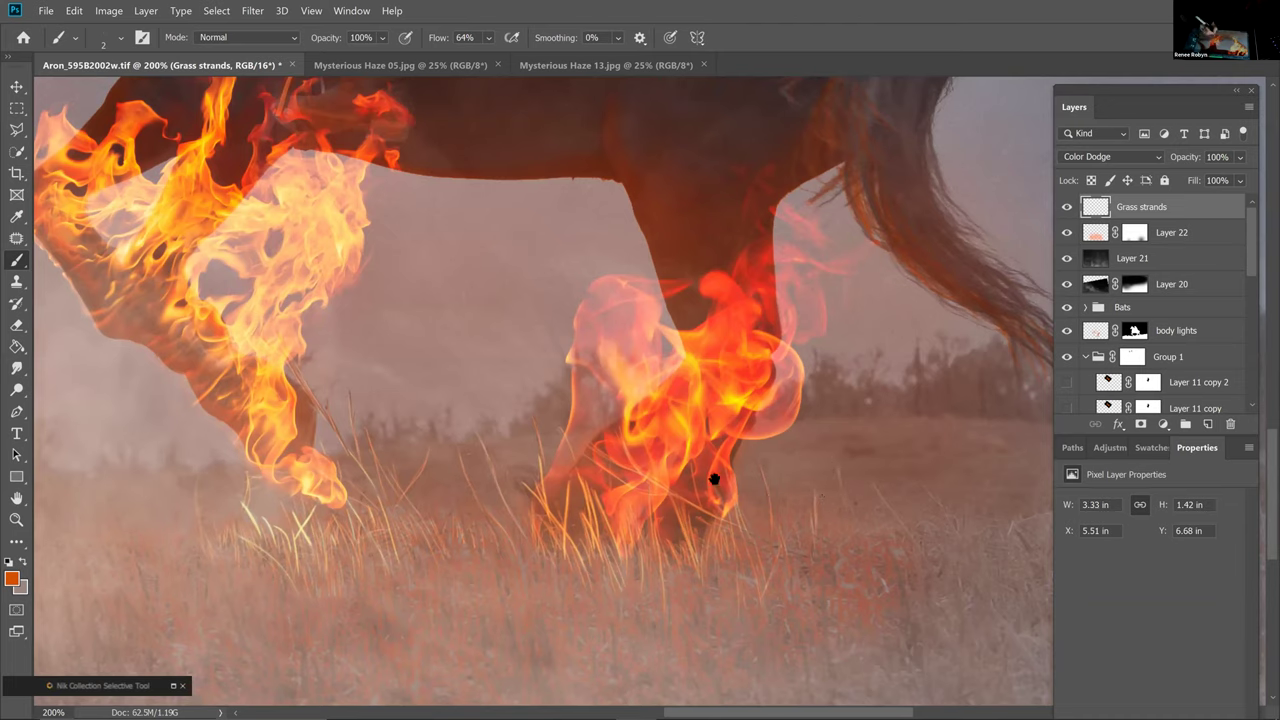
left_click_drag(700, 486, 720, 366)
left_click_drag(560, 468, 560, 474)
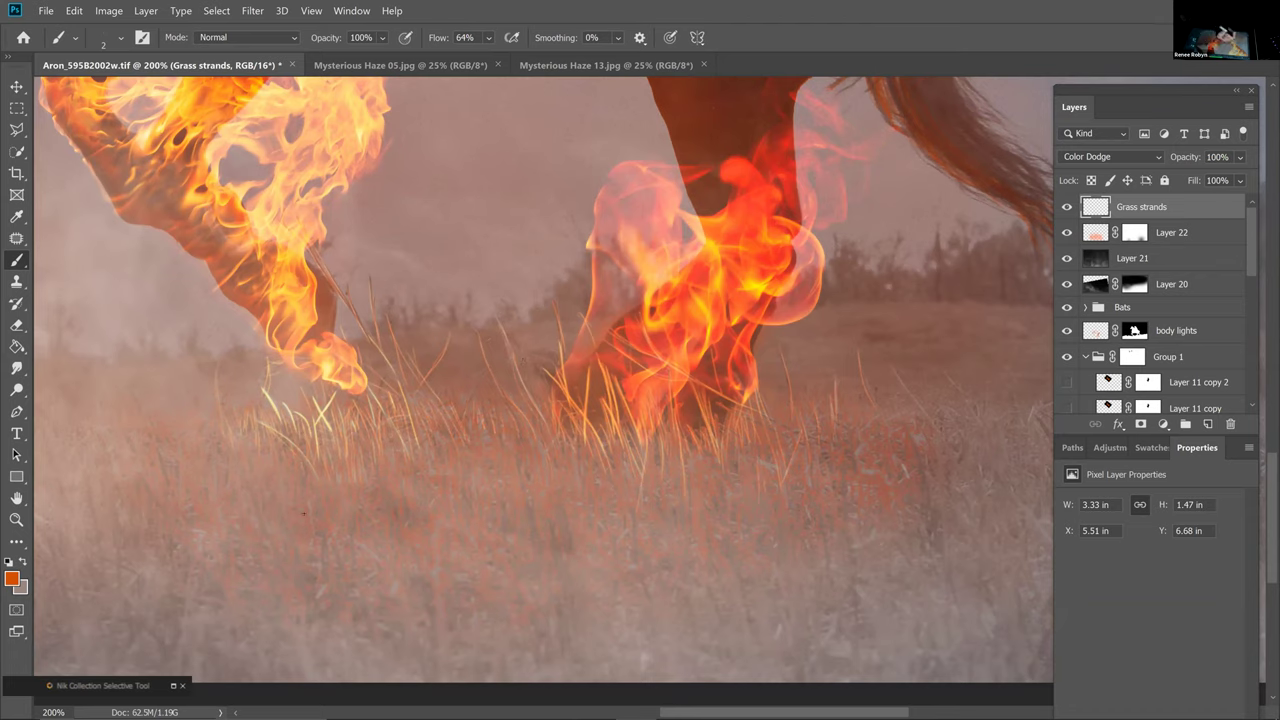
left_click_drag(330, 449, 336, 440)
left_click_drag(715, 456, 710, 497)
left_click_drag(734, 387, 766, 355)
left_click_drag(630, 319, 738, 281)
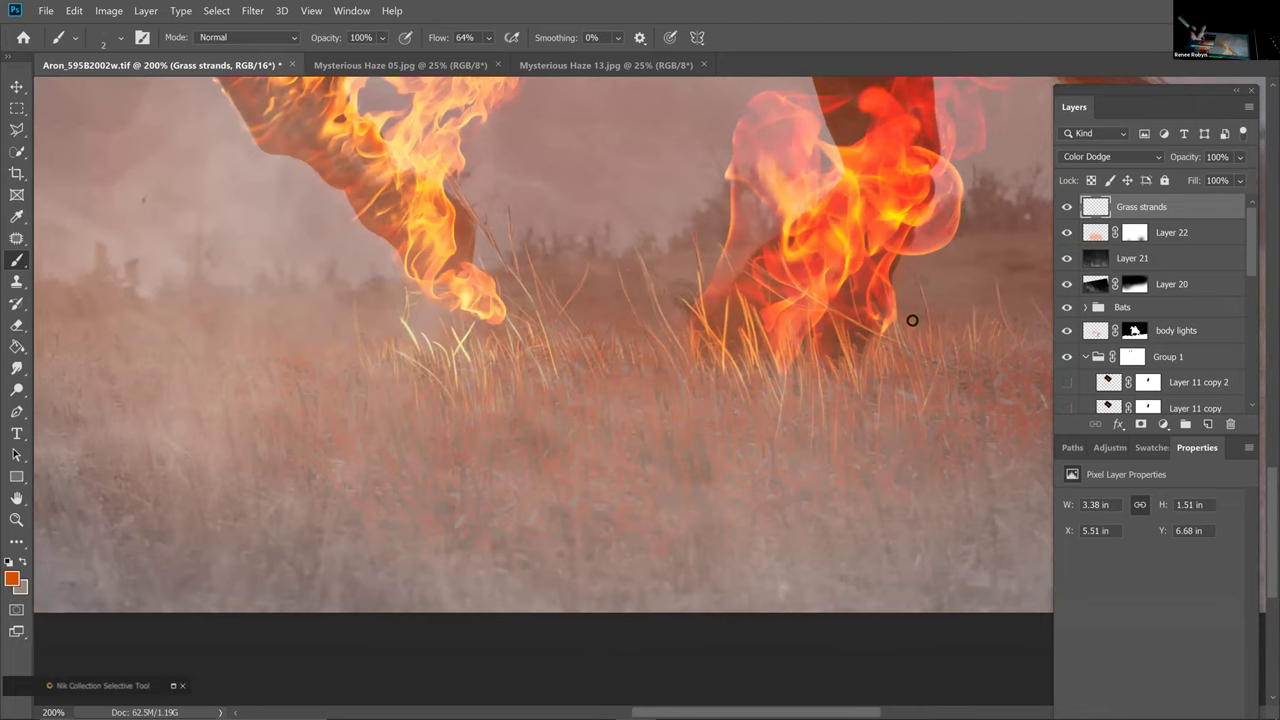
Set the foreground color to the softer orange ca7442 and paint more grass strands around both hooves
key("n")
left_click(853, 306)
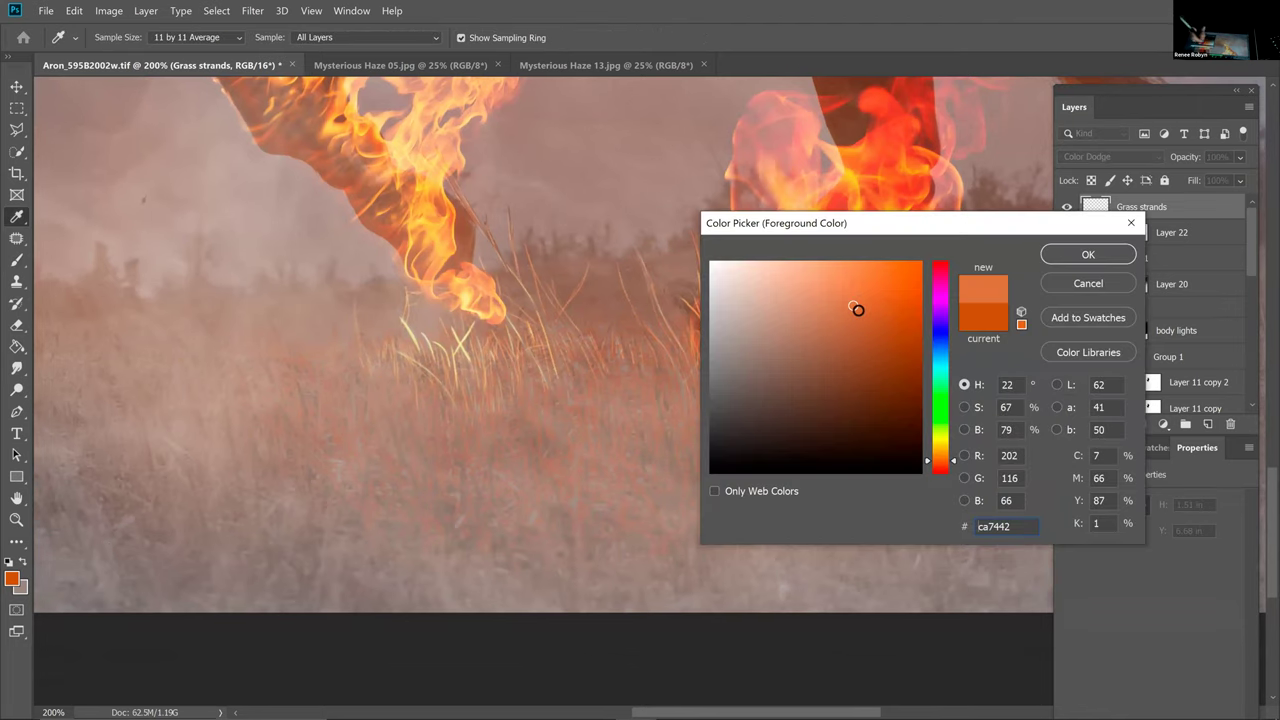
left_click(1070, 256)
mouse_move(482, 384)
left_mouse_down()
mouse_move(499, 329)
mouse_move(521, 344)
mouse_move(526, 328)
mouse_move(515, 279)
left_mouse_up()
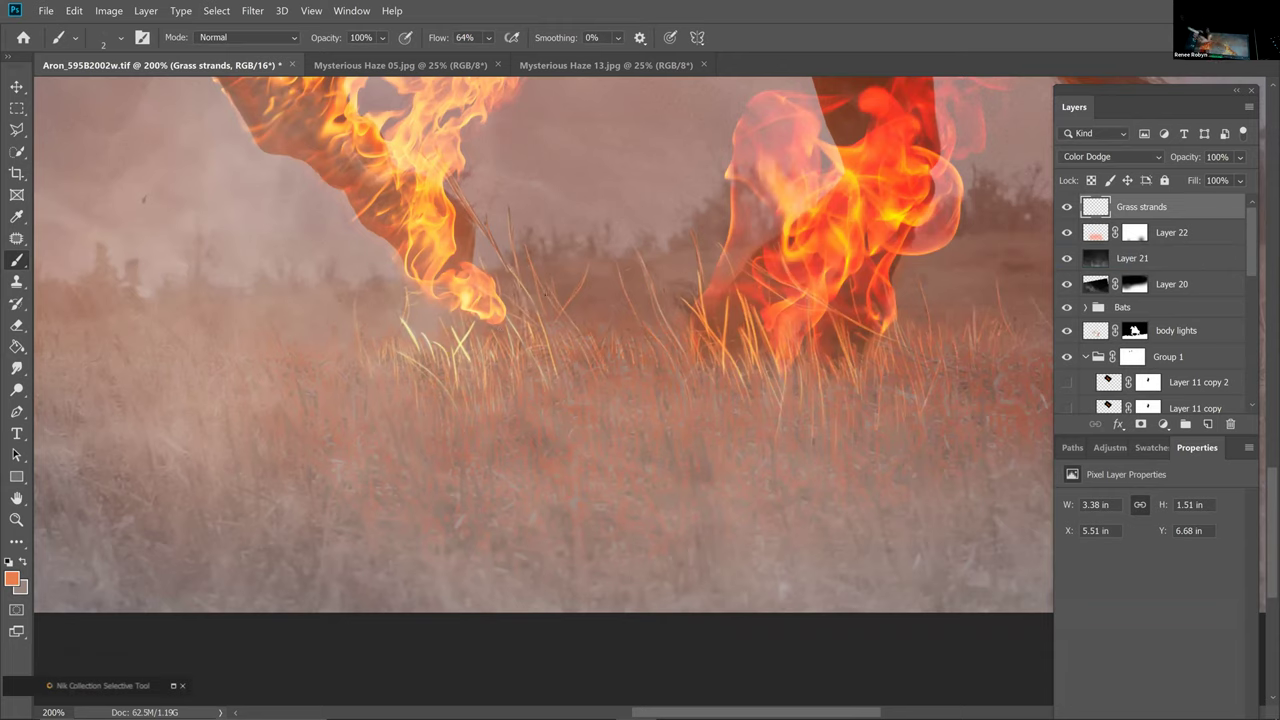
left_click_drag(670, 362, 656, 328)
mouse_move(874, 441)
left_mouse_down()
mouse_move(870, 417)
mouse_move(885, 409)
left_mouse_up()
left_click_drag(951, 368, 950, 333)
Paint softer orange strands in the field ahead of the front hoof and a few below the rear hoof
left_click_drag(944, 217, 896, 173)
scroll(698, 325, "down", 1)
scroll(698, 325, "right", 1)
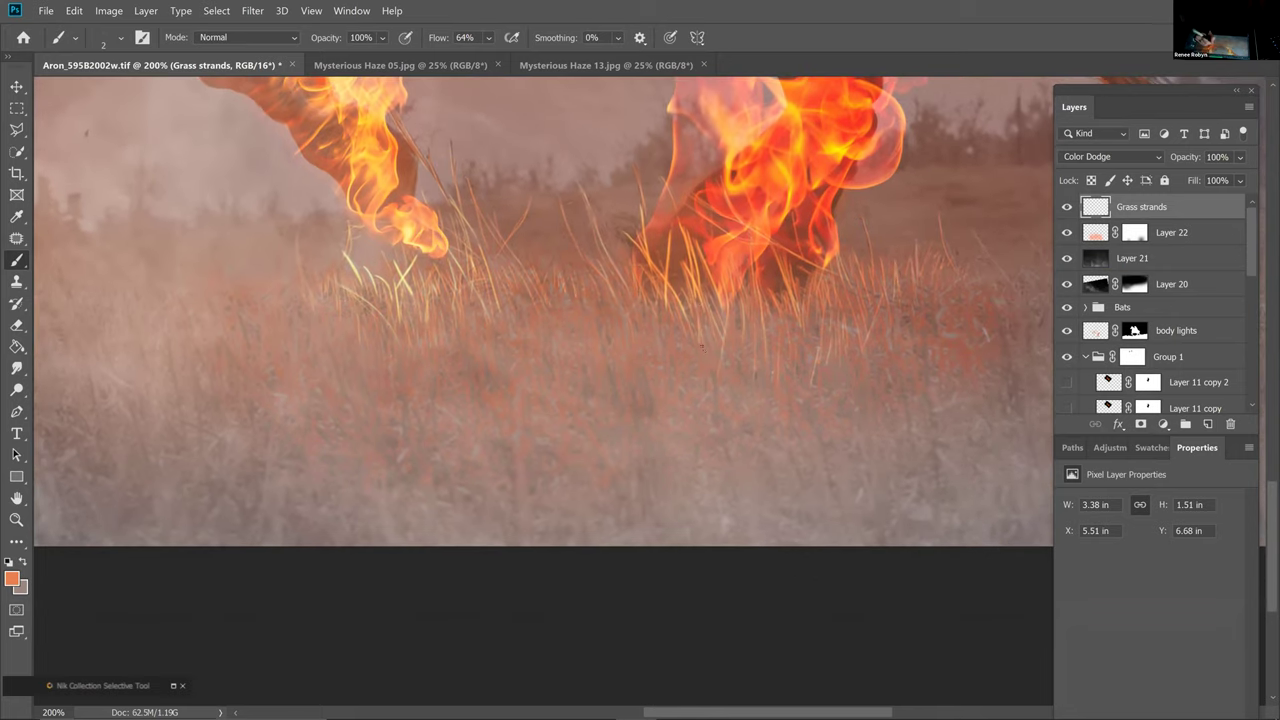
left_click_drag(638, 335, 631, 309)
left_click_drag(303, 279, 297, 241)
left_click_drag(262, 318, 257, 296)
left_click_drag(809, 345, 816, 306)
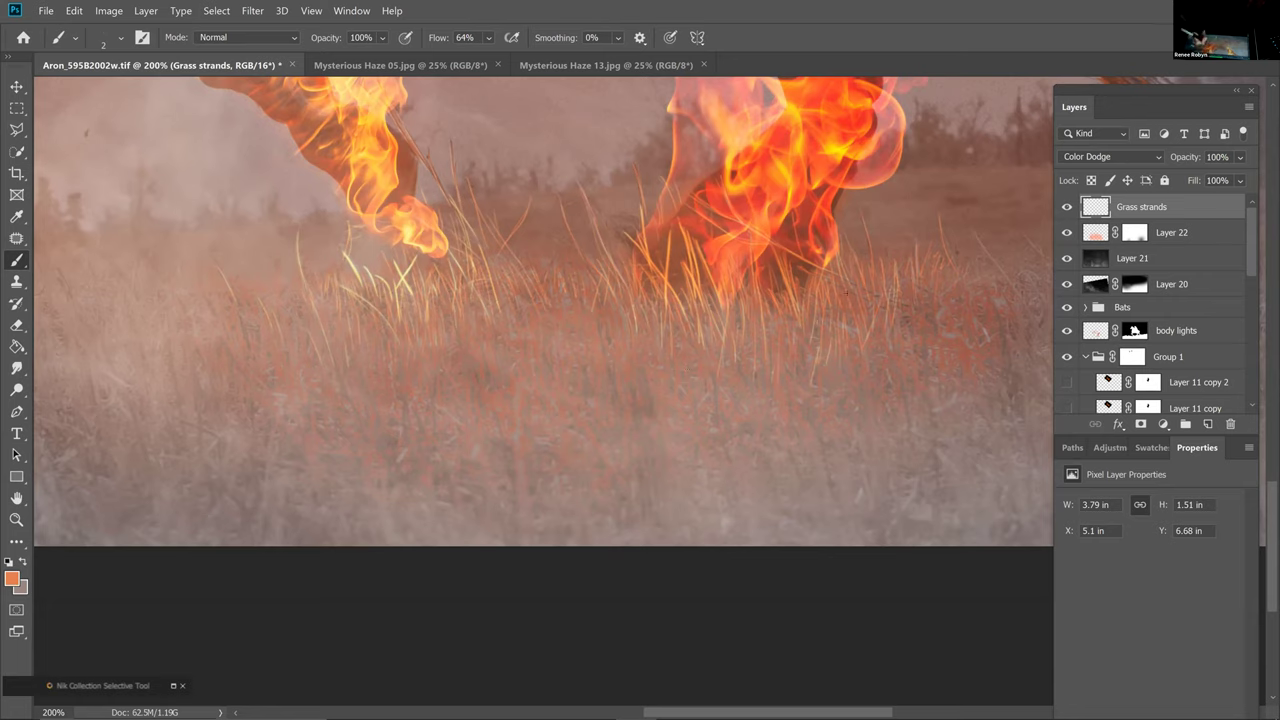
Fill in a few more softer orange strands beside the front hoof and behind the rear hoof
left_click_drag(874, 294, 827, 275)
left_click_drag(377, 283, 369, 263)
left_click_drag(485, 252, 475, 206)
left_click_drag(523, 276, 513, 303)
Try the Grass strands layer below Layer 20 to compare the effect, and return it to the top of the stack
key("ctrl+minus")
key("ctrl+minus")
key("ctrl+minus")
key("ctrl+plus")
left_click_drag(1180, 218, 1192, 289)
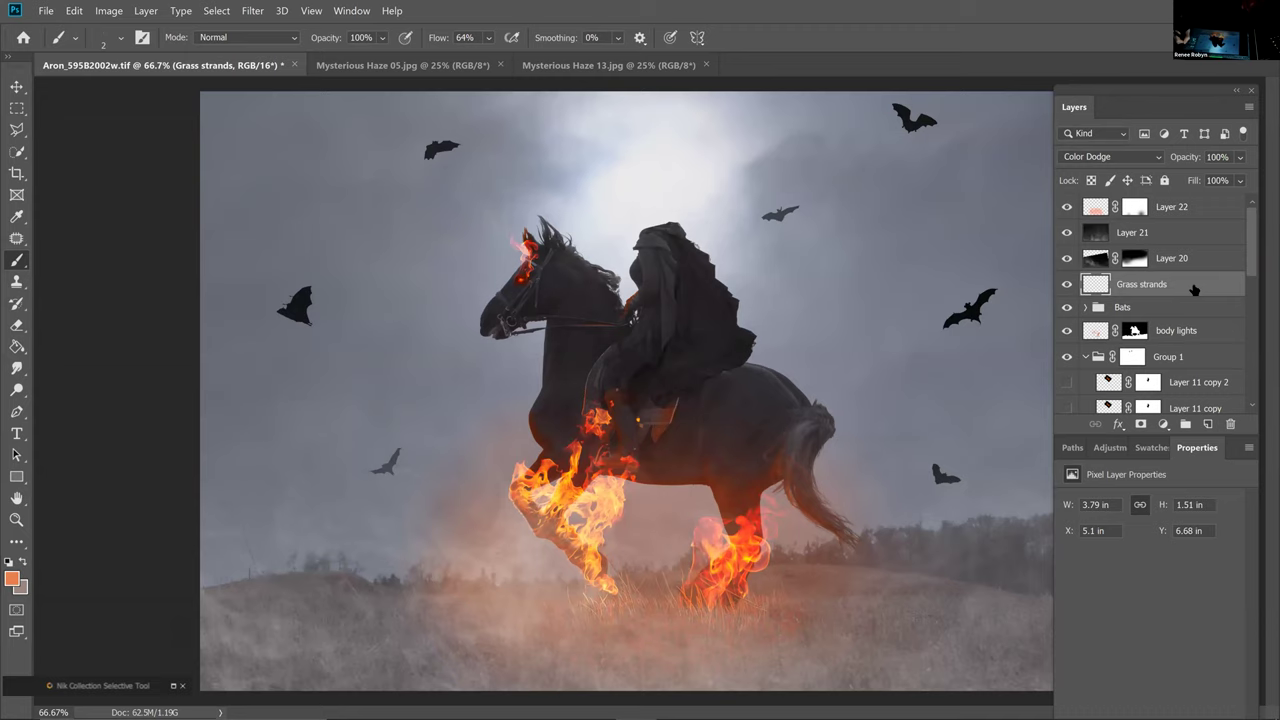
left_click_drag(1188, 231, 1203, 208)
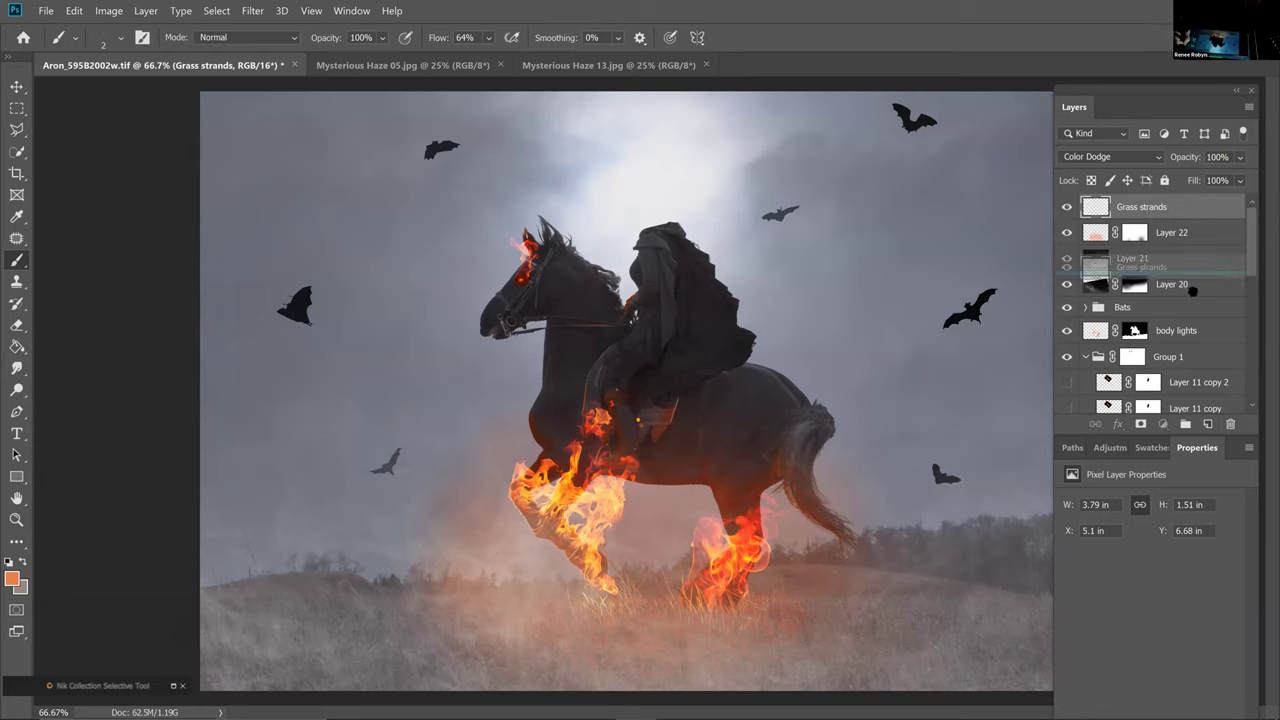
key("ctrl+z")
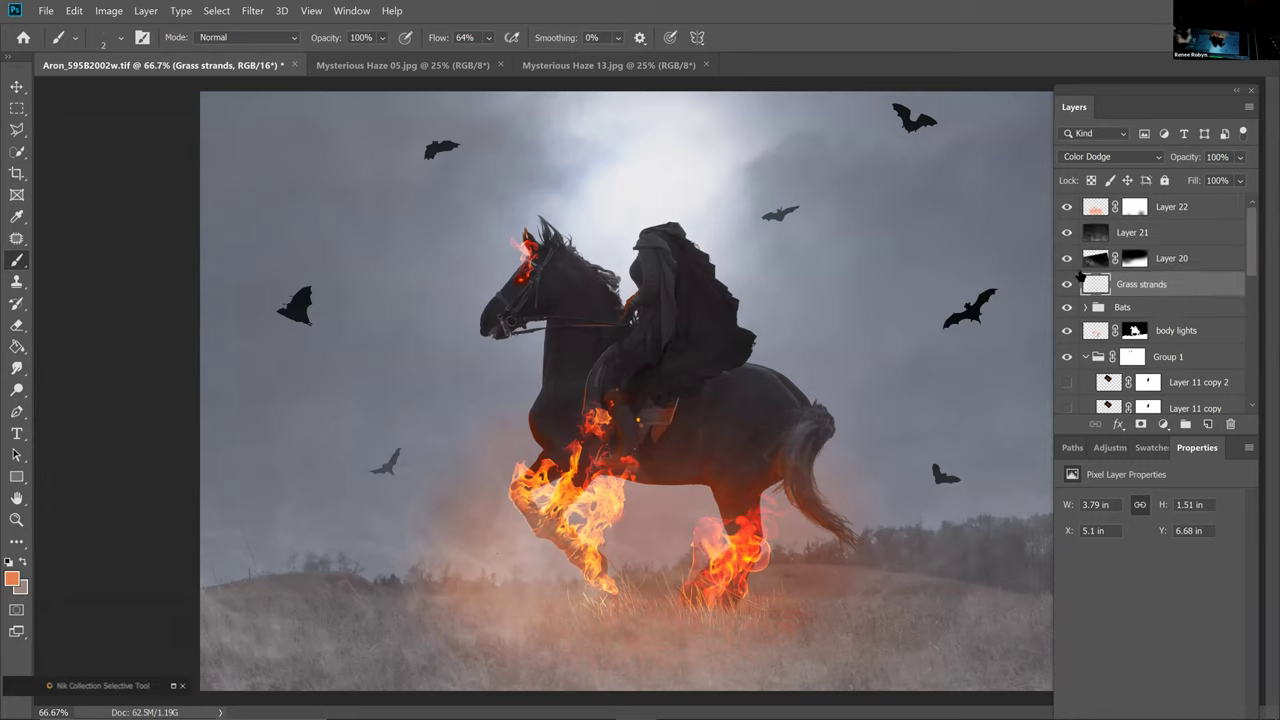
left_click_drag(1188, 282, 1195, 202)
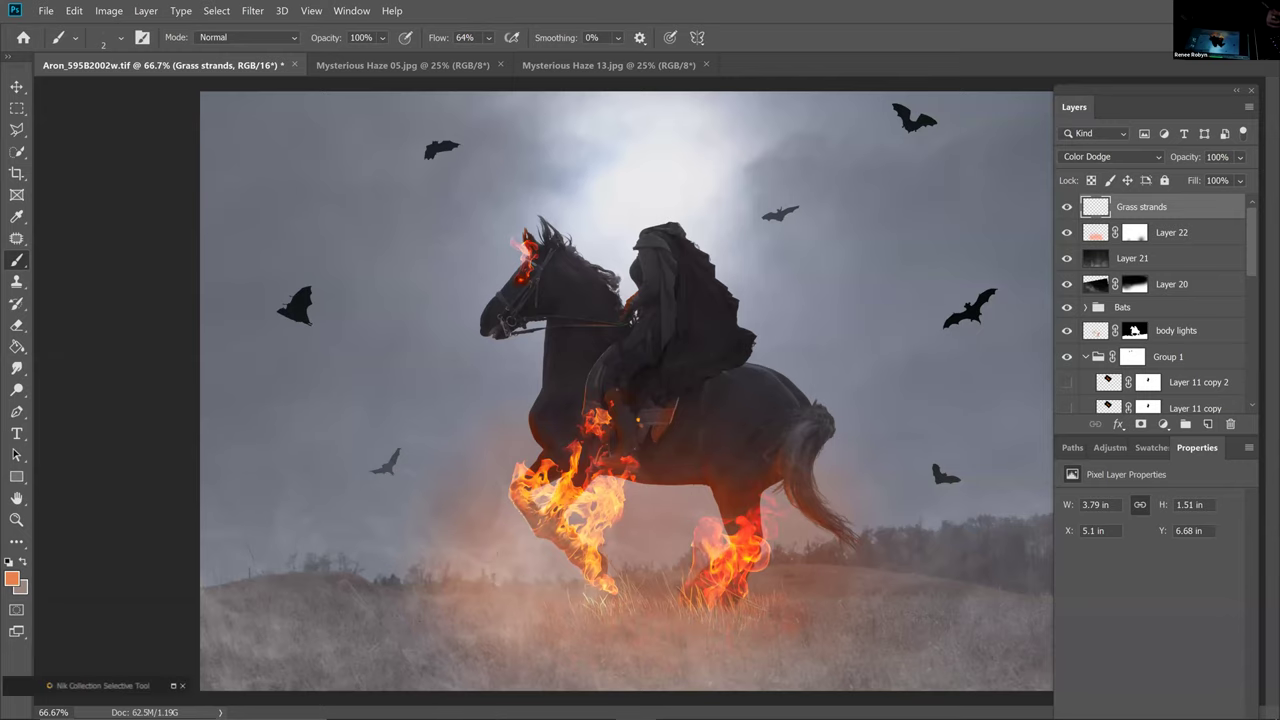
Copy the whole Sparks 11.jpg image into the horse composite as a new layer and set its blend mode to Screen
key("ctrl+a")
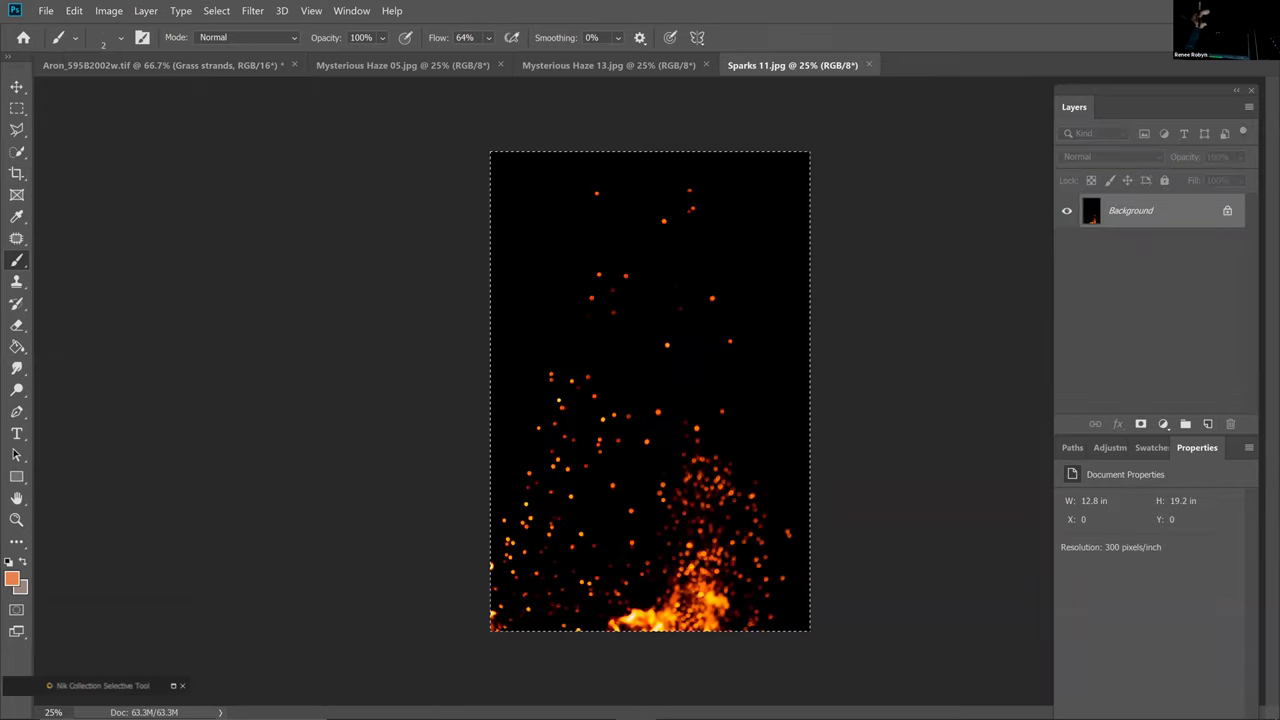
left_click(172, 70)
key("ctrl+v")
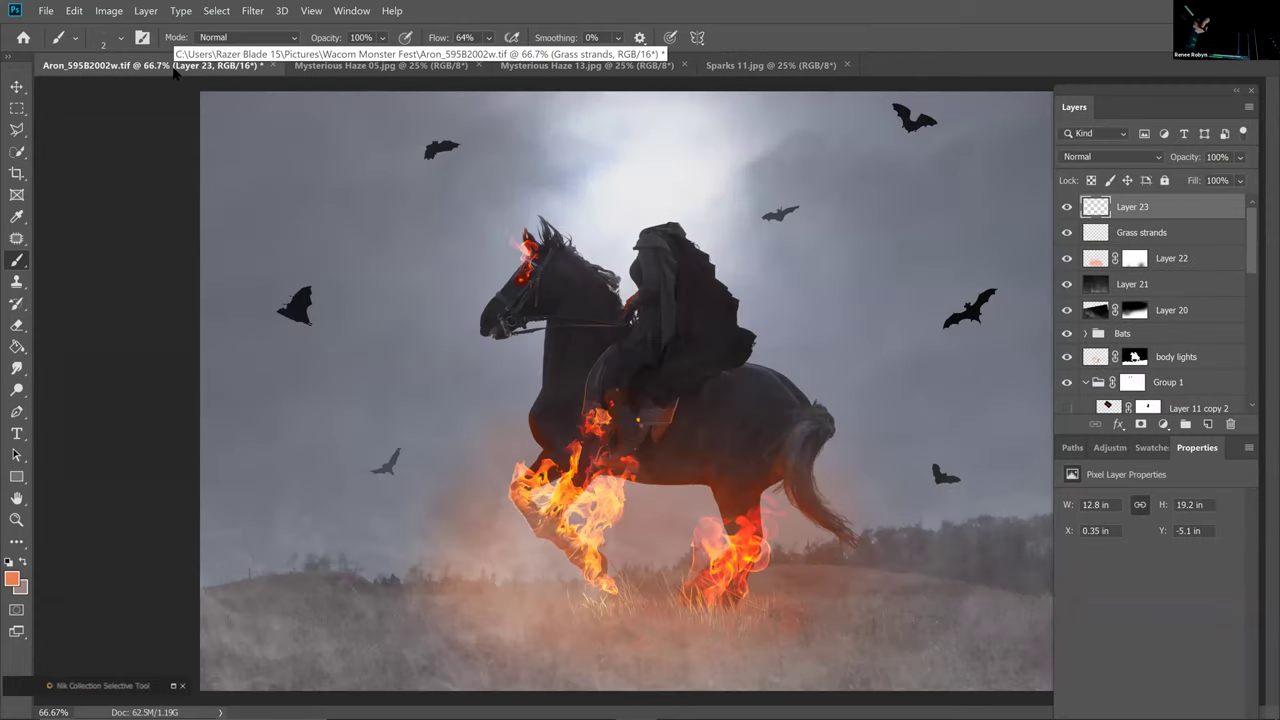
left_click(1150, 157)
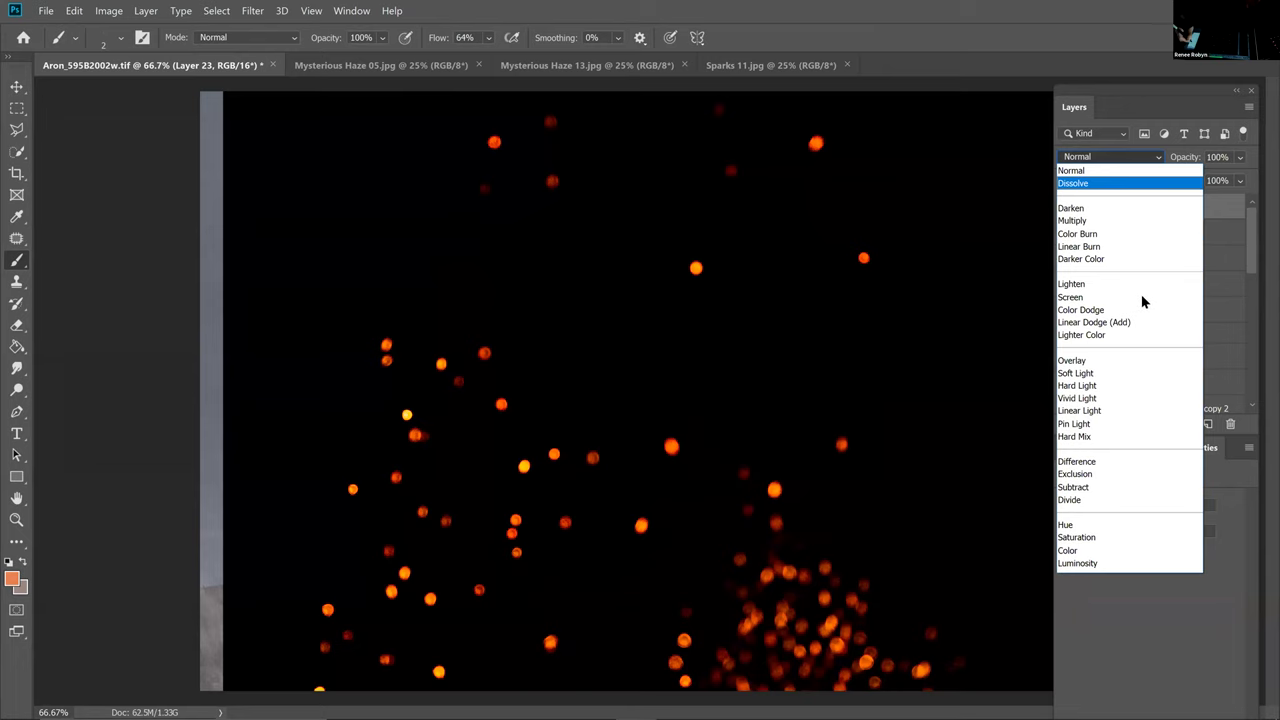
left_click(1143, 297)
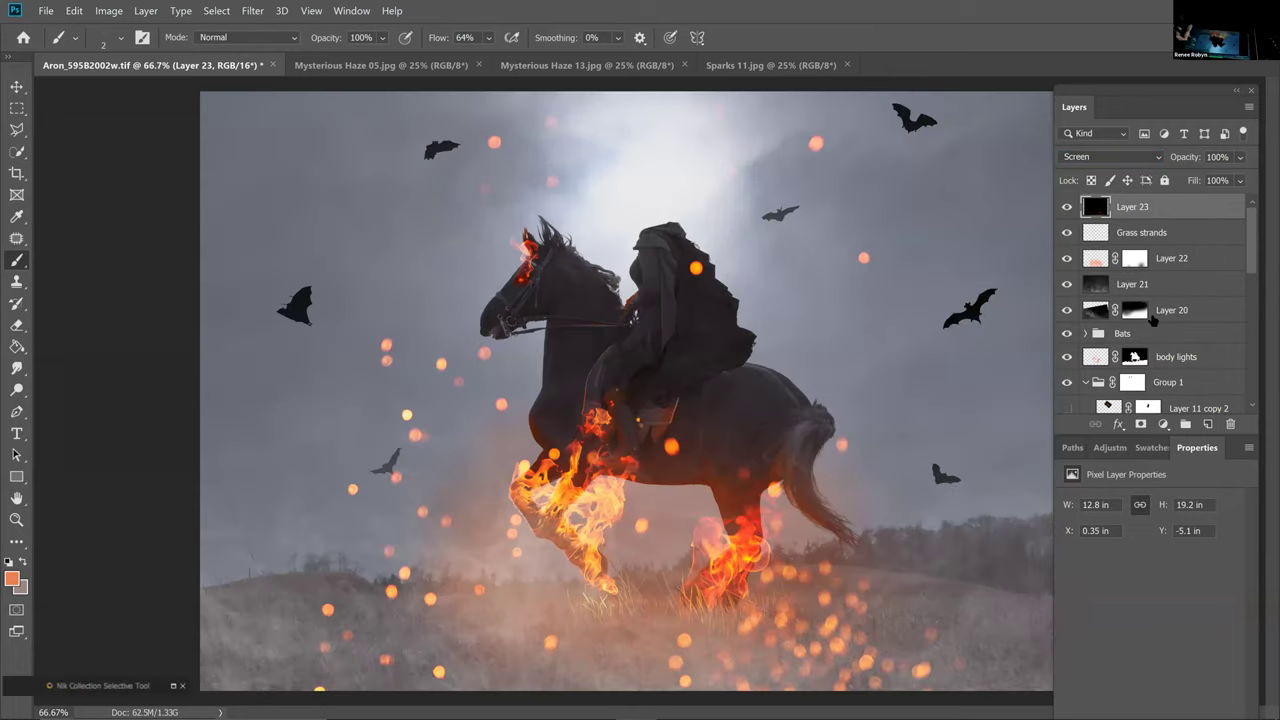
Scale the sparks layer down to about 18% and place it beneath the burning front hoof
key("ctrl+minus")
key("ctrl+t")
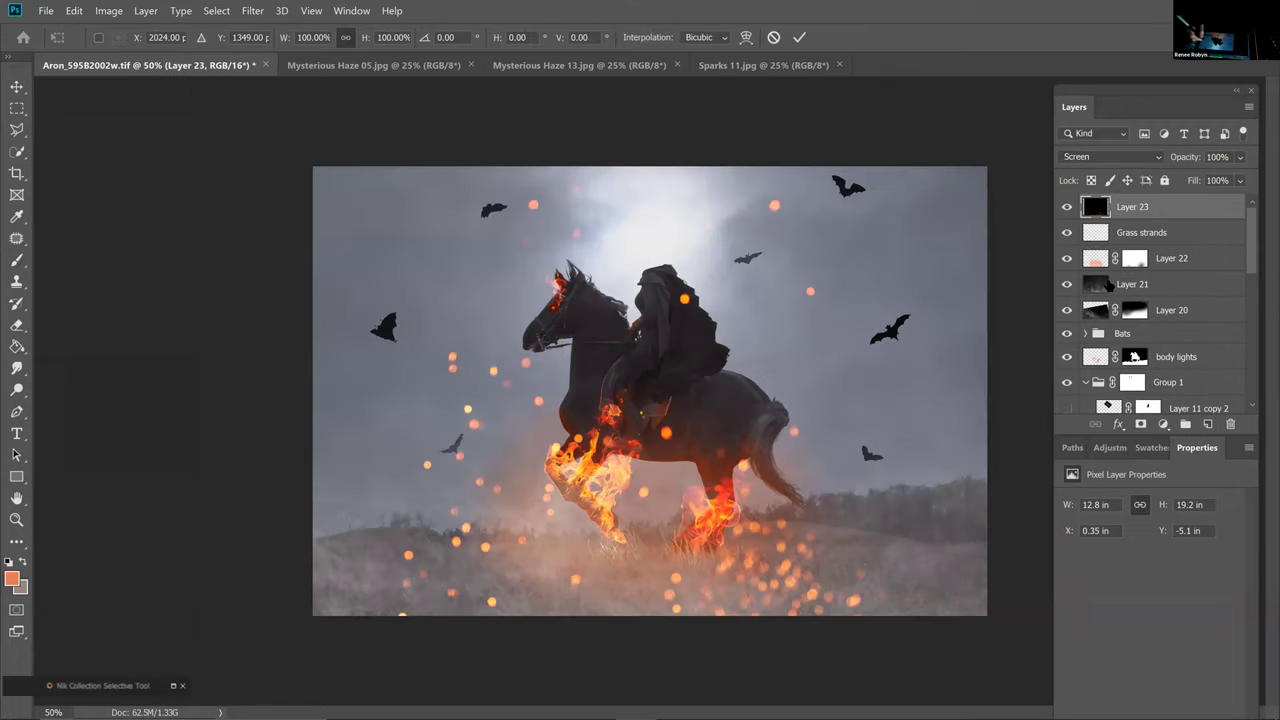
left_click_drag(929, 402, 461, 471)
left_click_drag(395, 430, 622, 540)
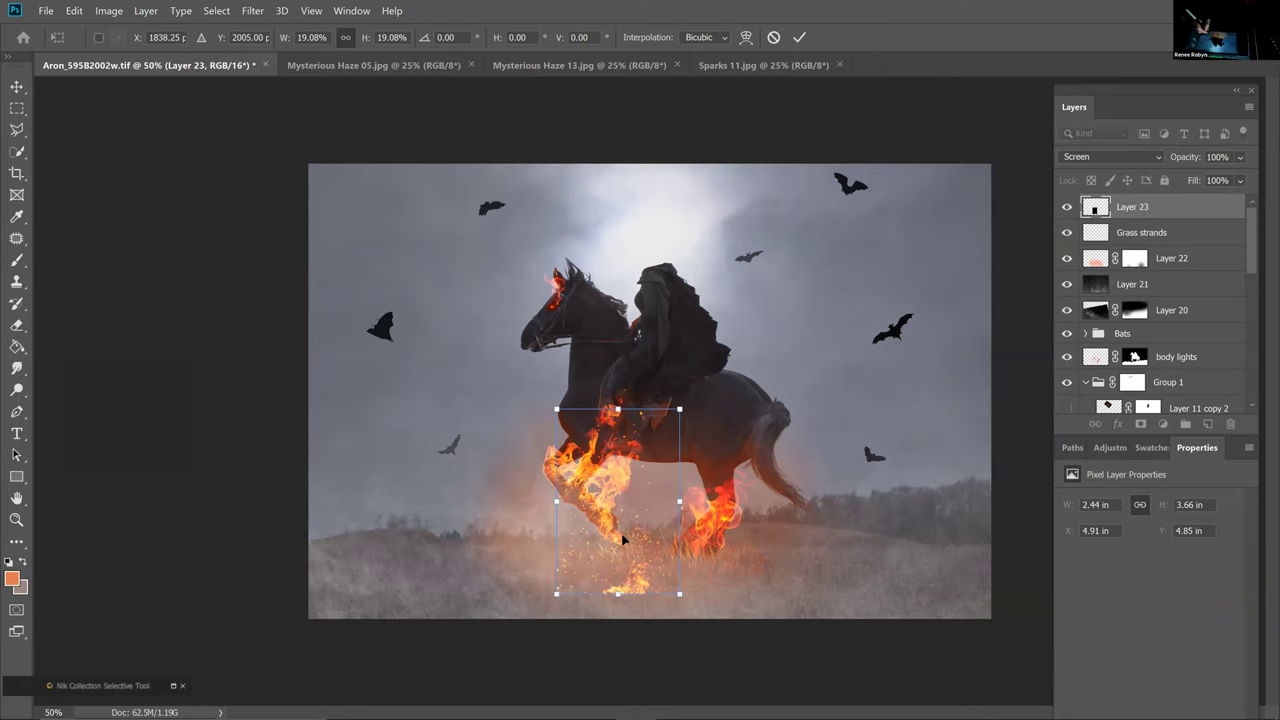
key("ctrl+plus")
left_click_drag(679, 541, 649, 541)
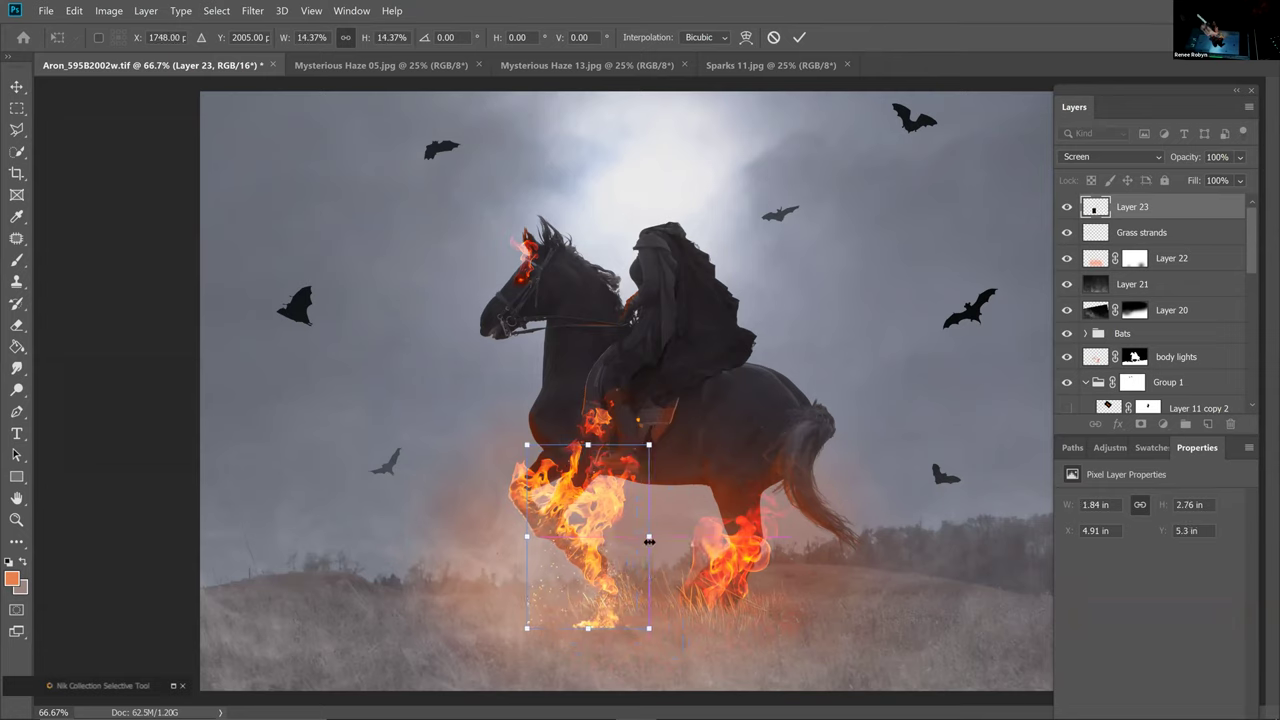
left_click_drag(665, 646, 624, 588)
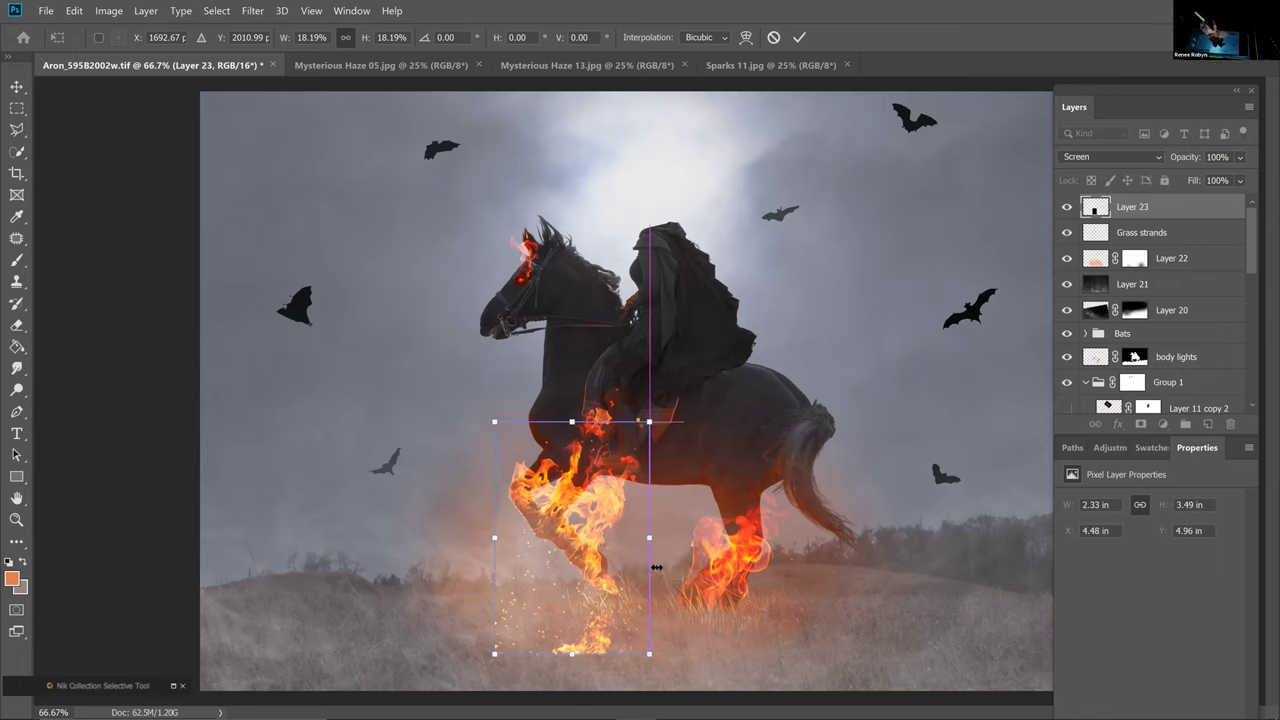
key("Return")
Add a layer mask to the sparks layer and hide the bright flame base with a 200 px black brush
key("b")
left_click(1140, 424)
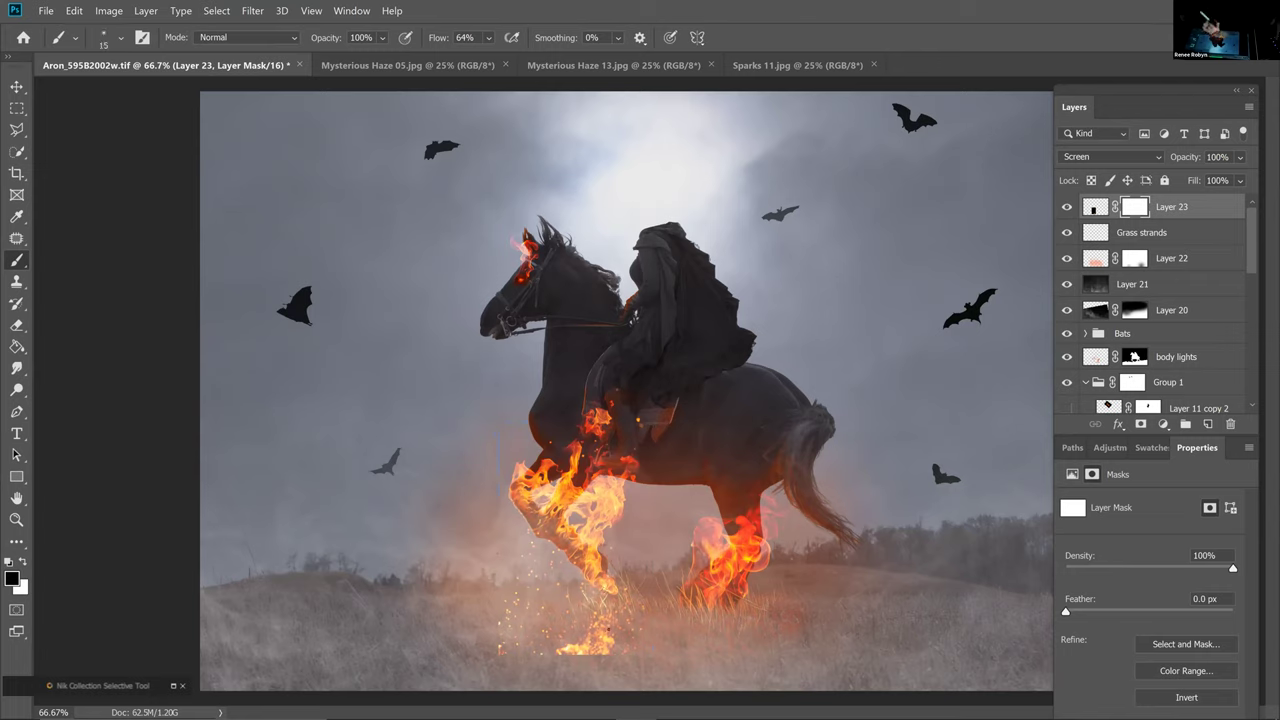
key("Return")
key("bracketright")
key("bracketright")
key("bracketright")
key("bracketright")
key("bracketright")
key("bracketright")
key("bracketright")
key("bracketright")
key("bracketright")
key("bracketright")
key("bracketright")
key("bracketright")
mouse_move(595, 644)
left_mouse_down()
mouse_move(497, 661)
mouse_move(497, 626)
mouse_move(555, 656)
left_mouse_up()
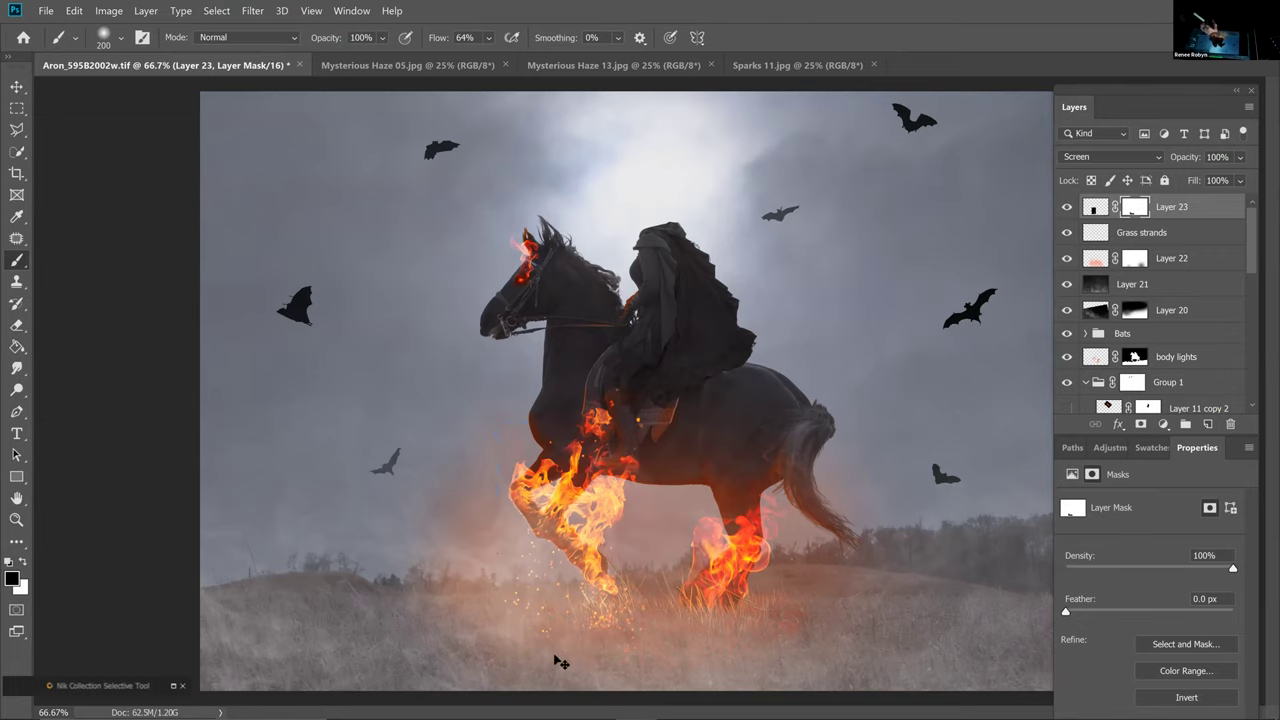
Reduce the mask brush to 100 px for finer masking of the sparks around the front leg
key("ctrl+plus")
mouse_move(697, 346)
left_mouse_down()
mouse_move(668, 251)
mouse_move(695, 115)
left_mouse_up()
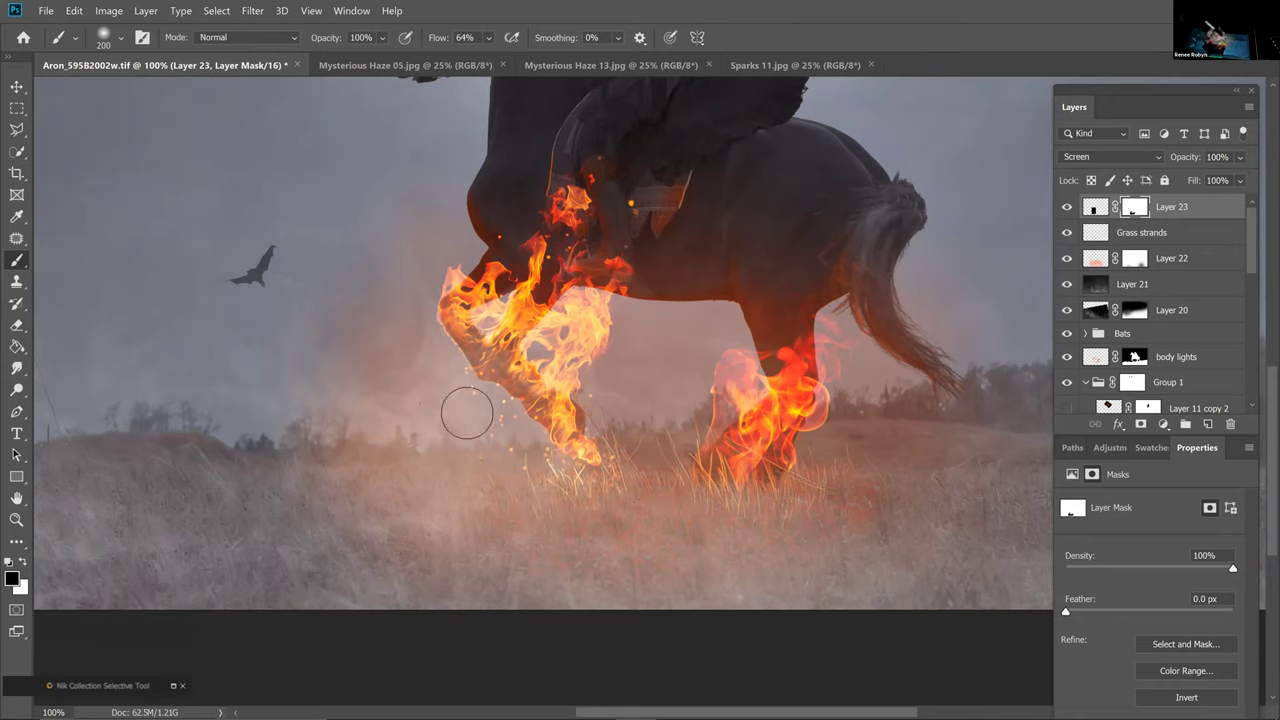
key("bracketleft")
key("bracketleft")
key("bracketleft")
key("bracketleft")
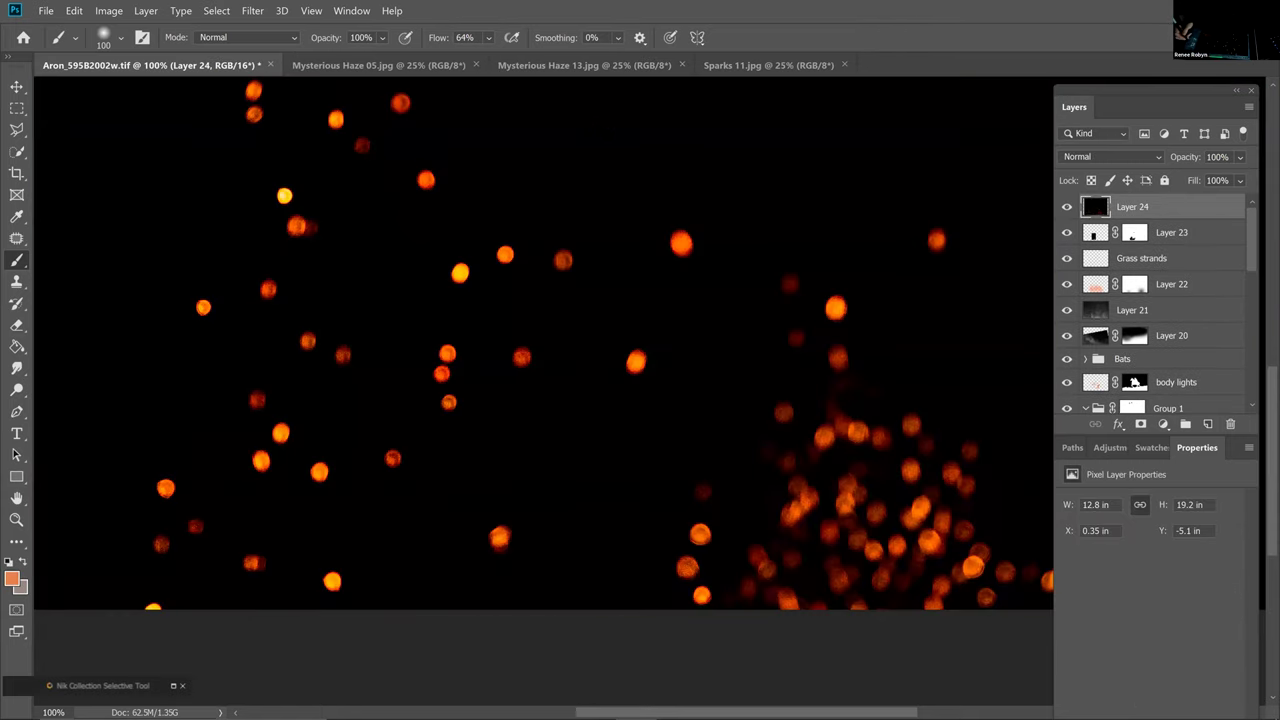
Scale the new sparks layer to about 27%, place it over the horse's hind leg, and set its blend mode to Screen
key("ctrl+minus")
key("ctrl+minus")
key("ctrl+t")
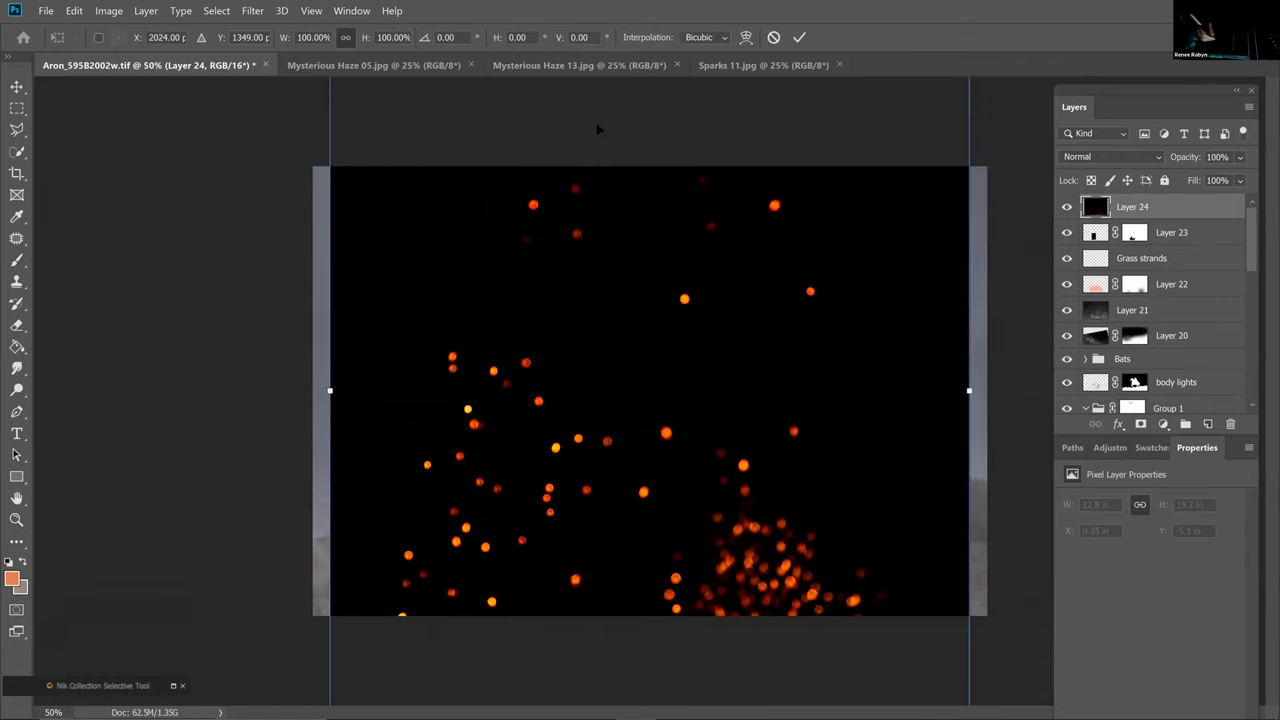
left_click_drag(330, 390, 794, 390)
left_click_drag(895, 412, 735, 504)
left_click(1110, 156)
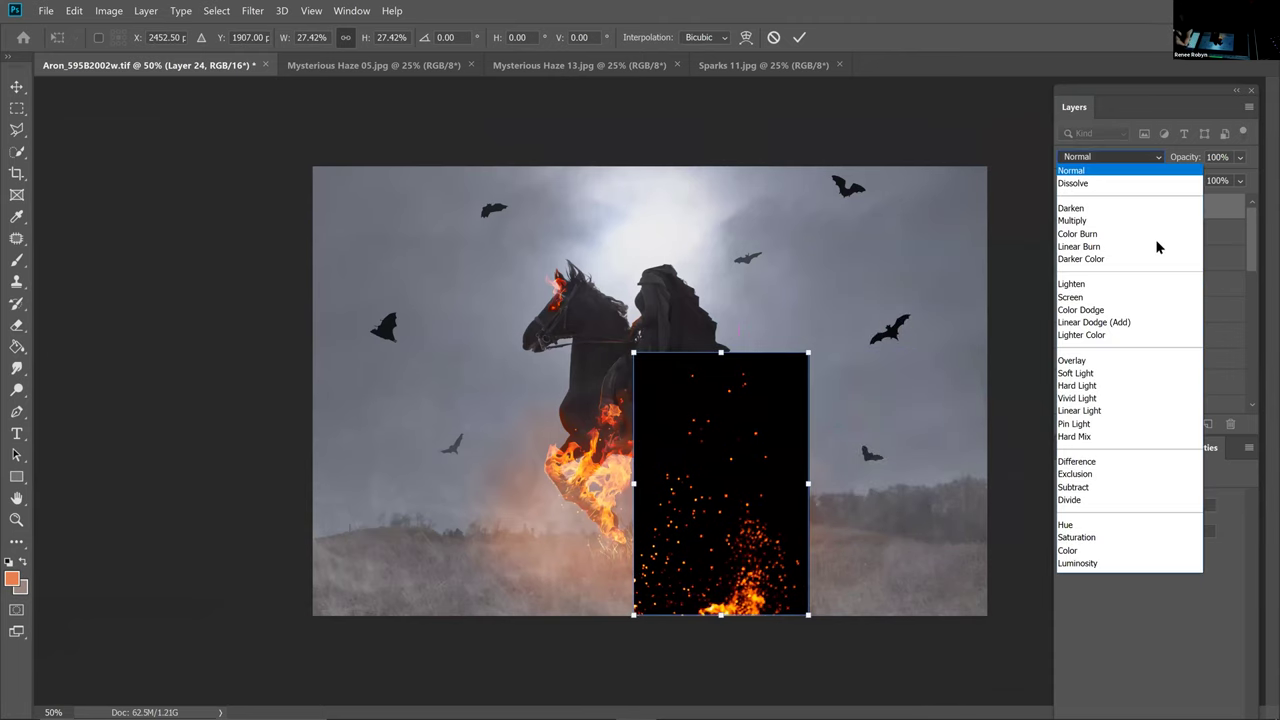
left_click(1143, 297)
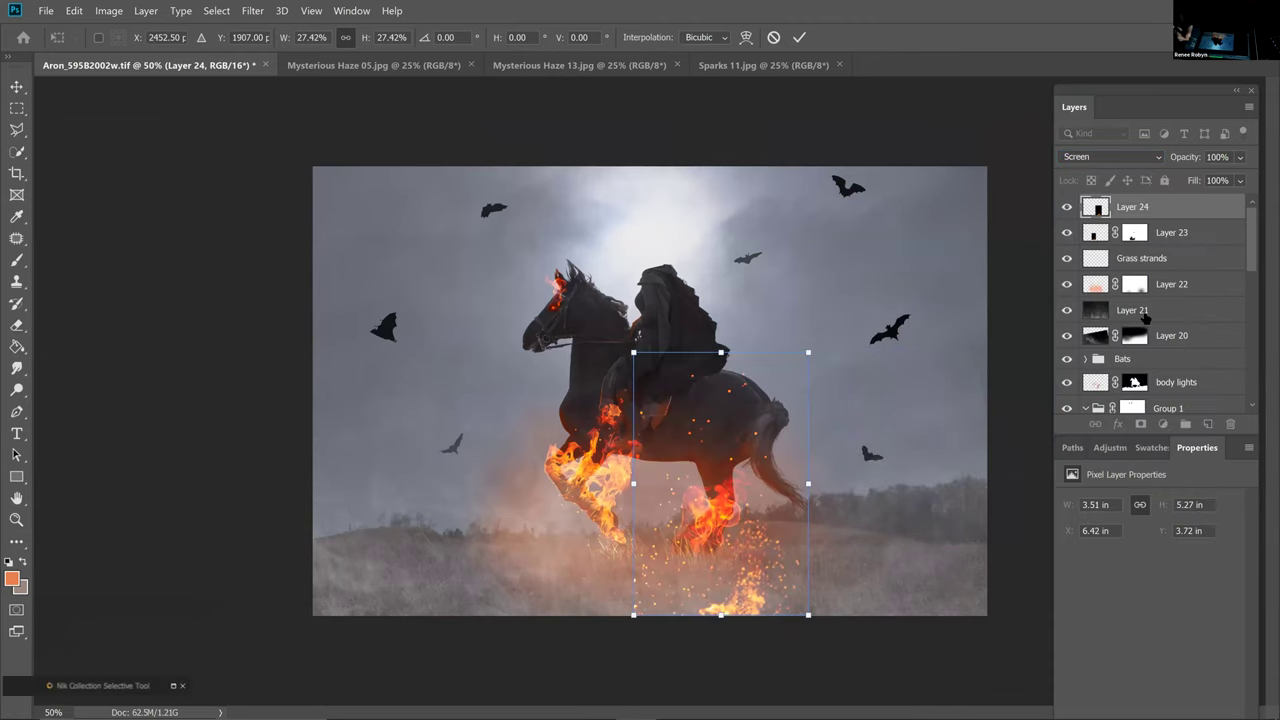
key("ctrl+plus")
key("Return")
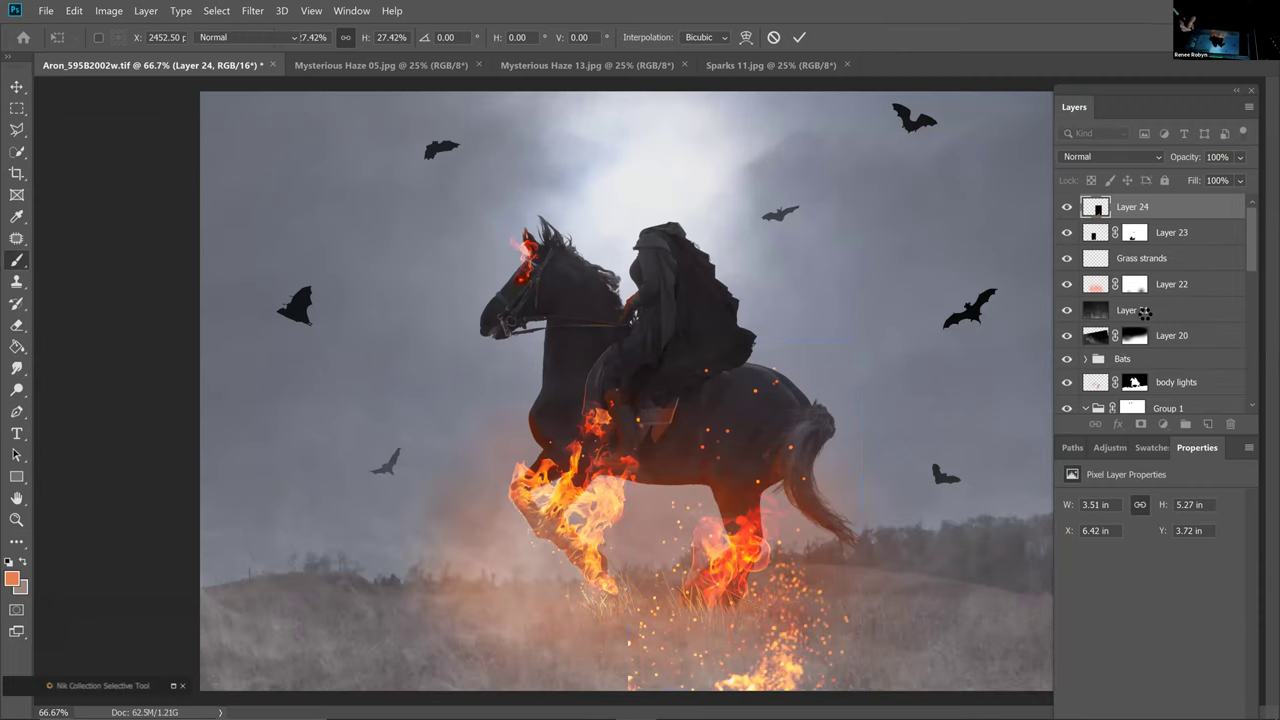
Move the new sparks layer slightly downward so its flame base sits at the lower edge of the image below the hind hooves
key("b")
key("ctrl+plus")
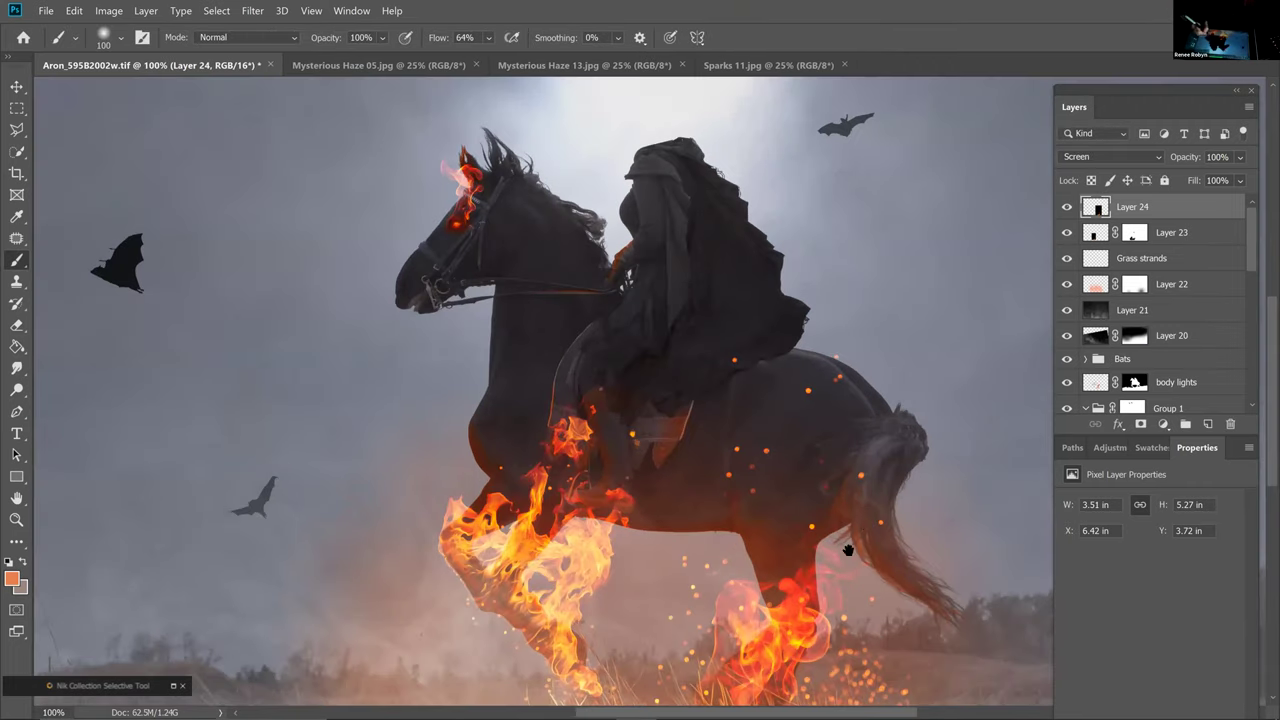
left_click_drag(834, 534, 810, 450)
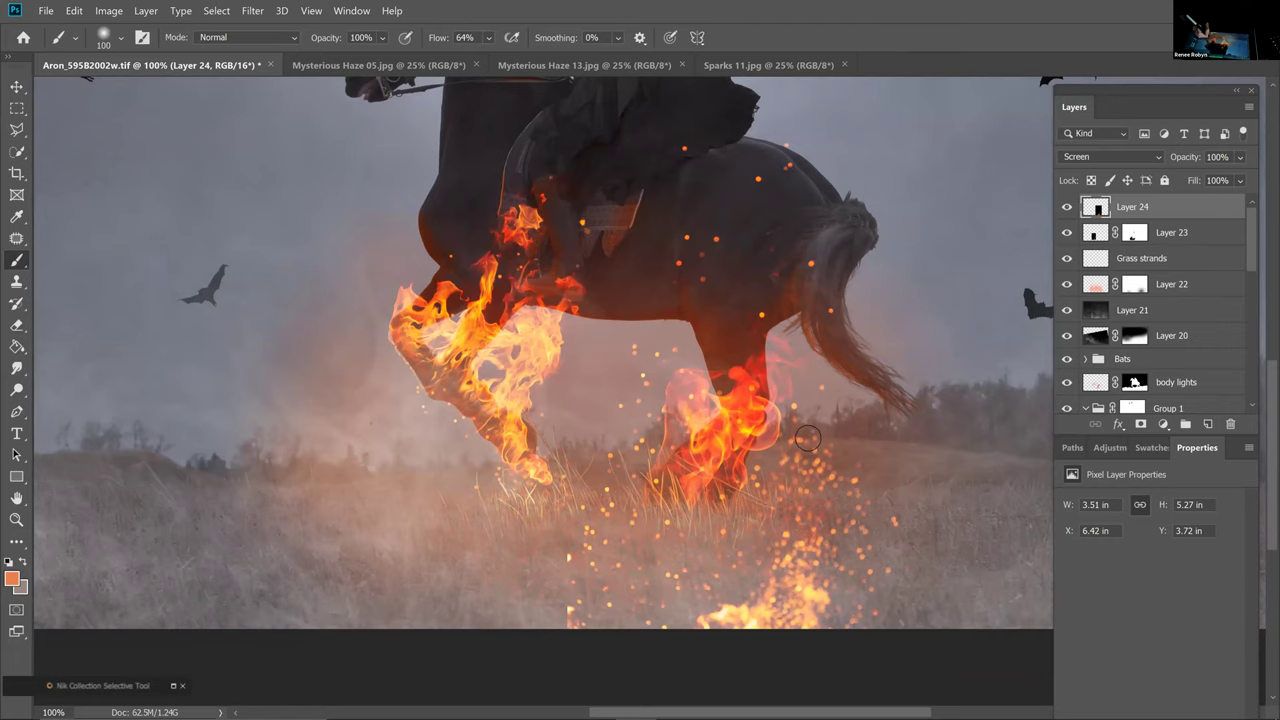
key("v")
left_click_drag(789, 492, 820, 491)
Add a layer mask to the hind-leg sparks layer and hide its flame base and lower sparks with a 300 px black brush
left_click(1141, 425)
key("b")
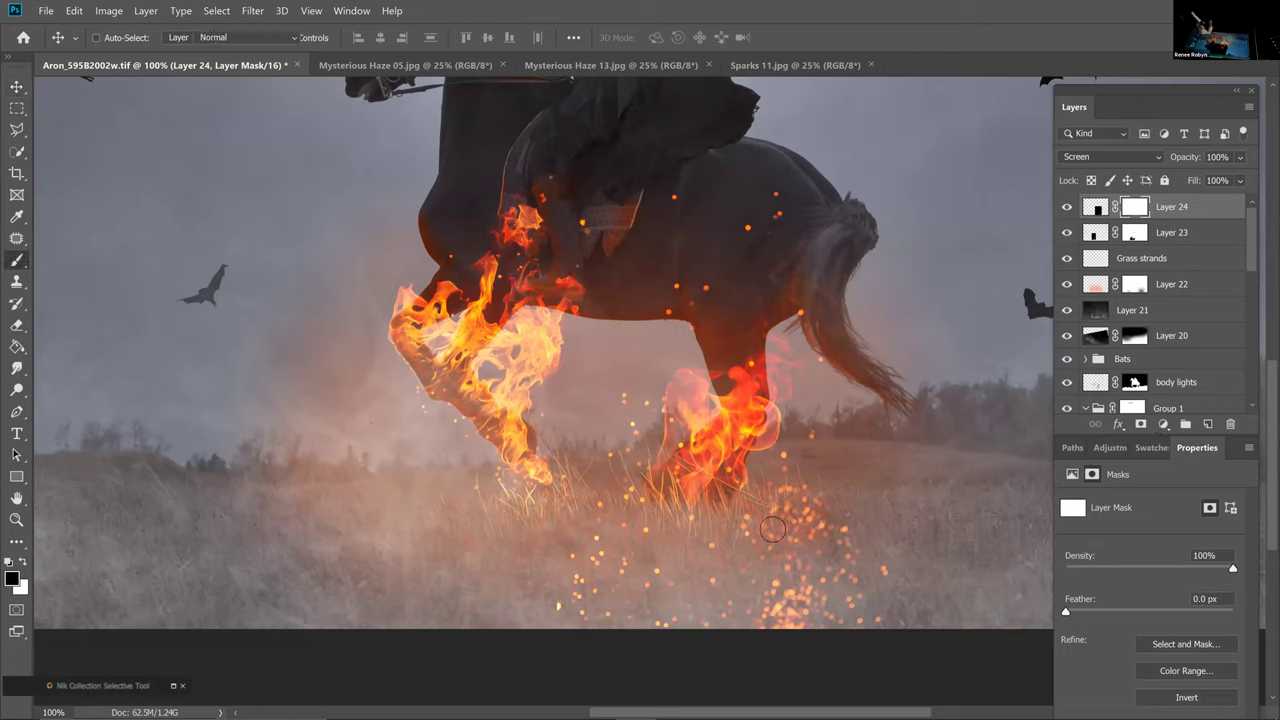
key("bracketright")
key("bracketright")
key("bracketright")
mouse_move(781, 532)
left_mouse_down()
mouse_move(767, 571)
mouse_move(786, 533)
mouse_move(761, 555)
mouse_move(819, 515)
mouse_move(802, 538)
mouse_move(908, 543)
mouse_move(931, 581)
mouse_move(746, 626)
mouse_move(606, 632)
mouse_move(569, 600)
mouse_move(585, 597)
mouse_move(563, 613)
mouse_move(598, 648)
left_mouse_up()
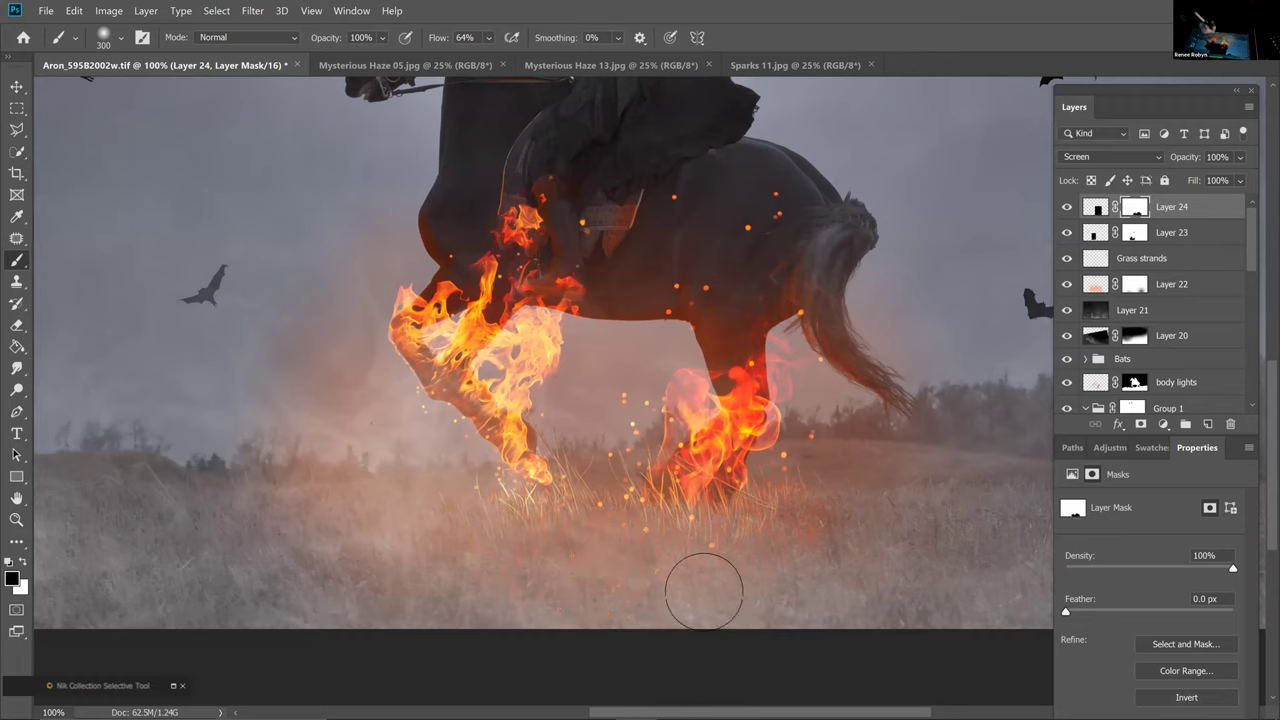
Mask out stray sparks on the horse's rump and around the hind legs with the black brush reduced to 150 px
key("bracketleft")
key("bracketleft")
key("bracketleft")
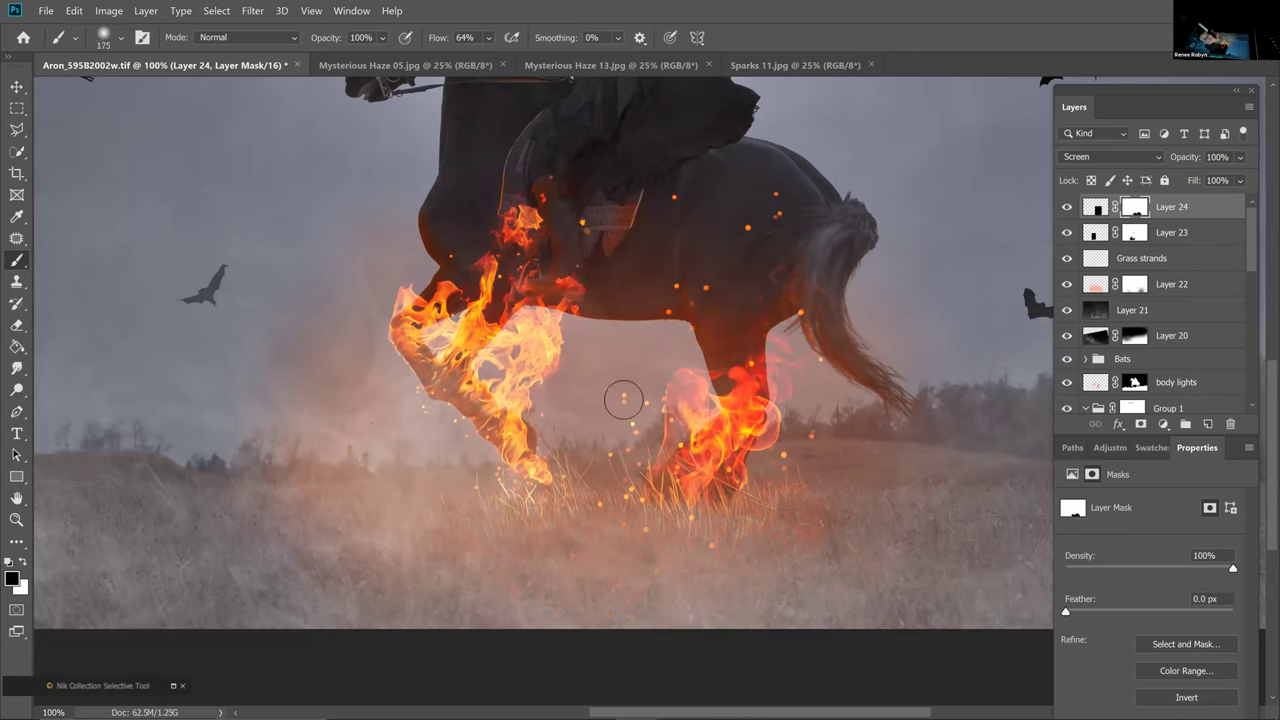
key("bracketleft")
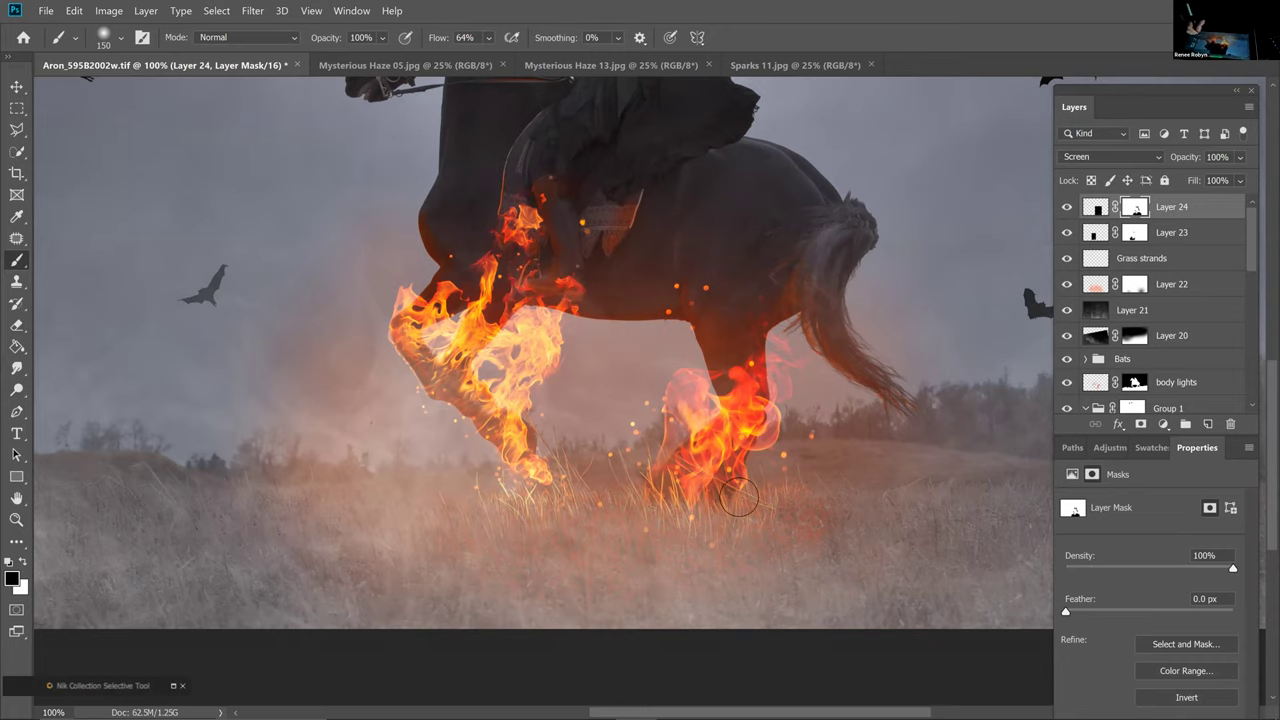
key("ctrl+minus")
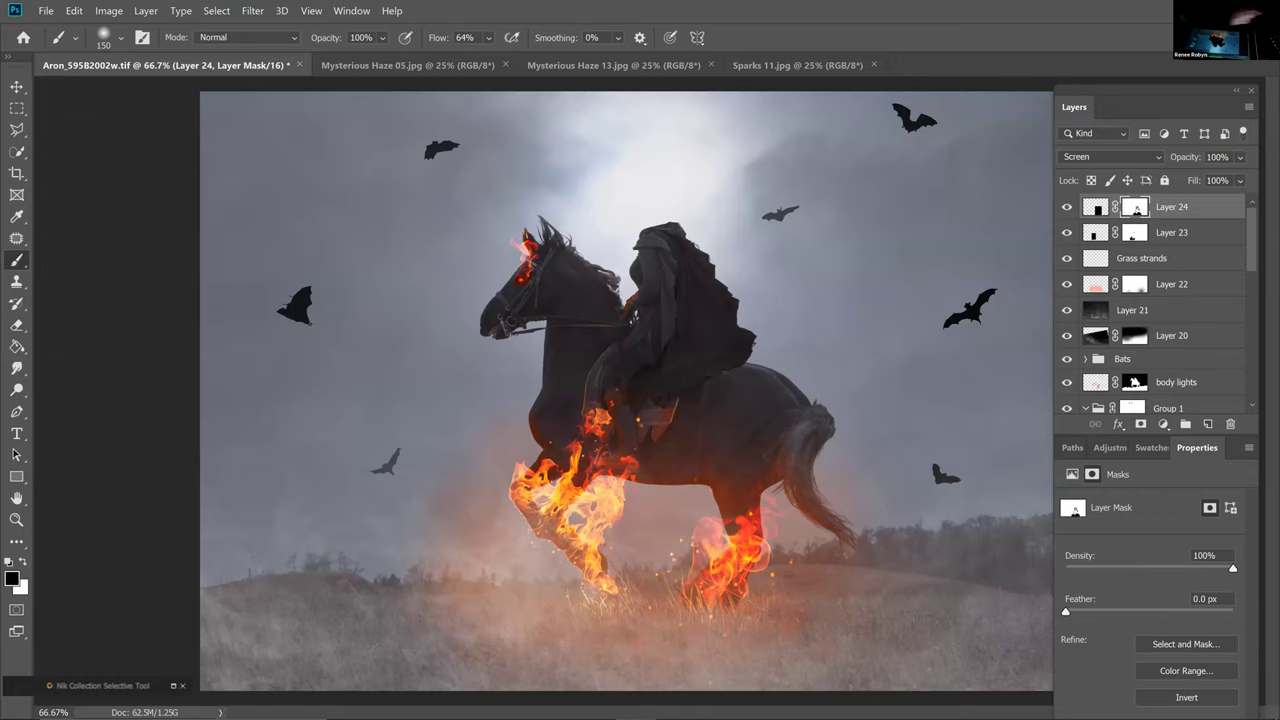
Copy a small block of sparks from the upper part of Sparks 11.jpg into the horse composite and set its layer to Screen
left_click(790, 66)
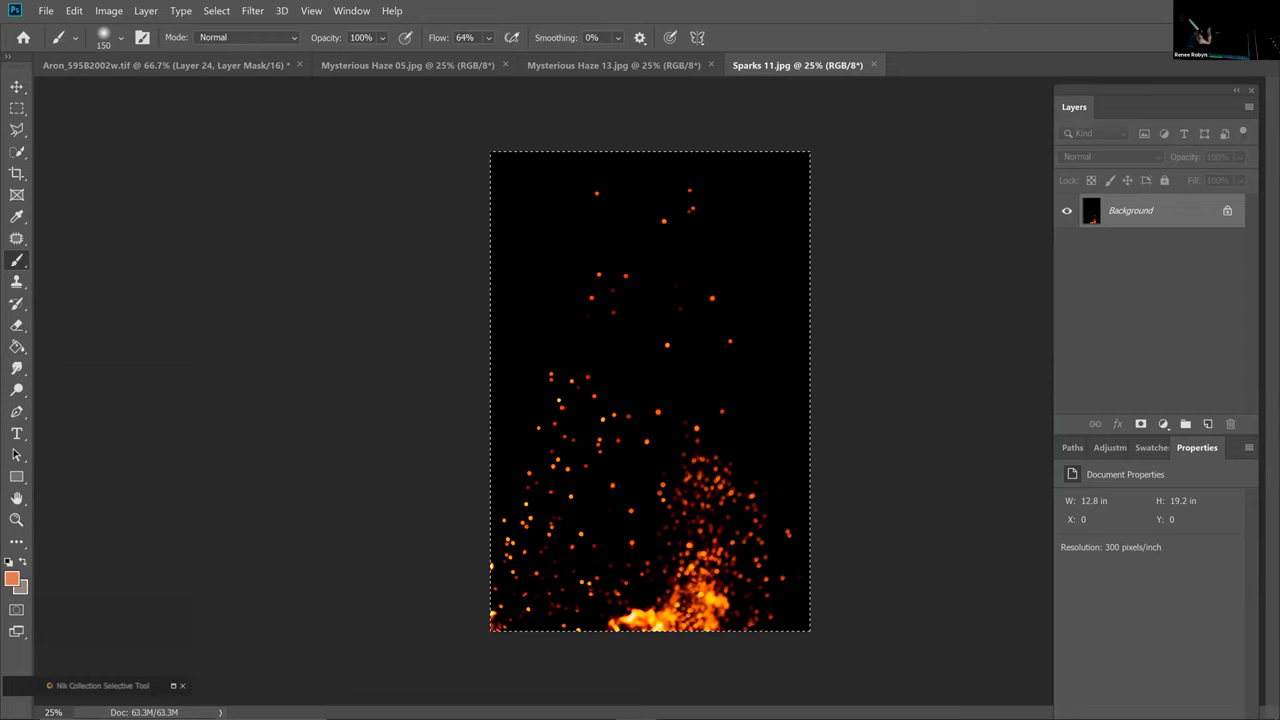
key("Return")
key("Return")
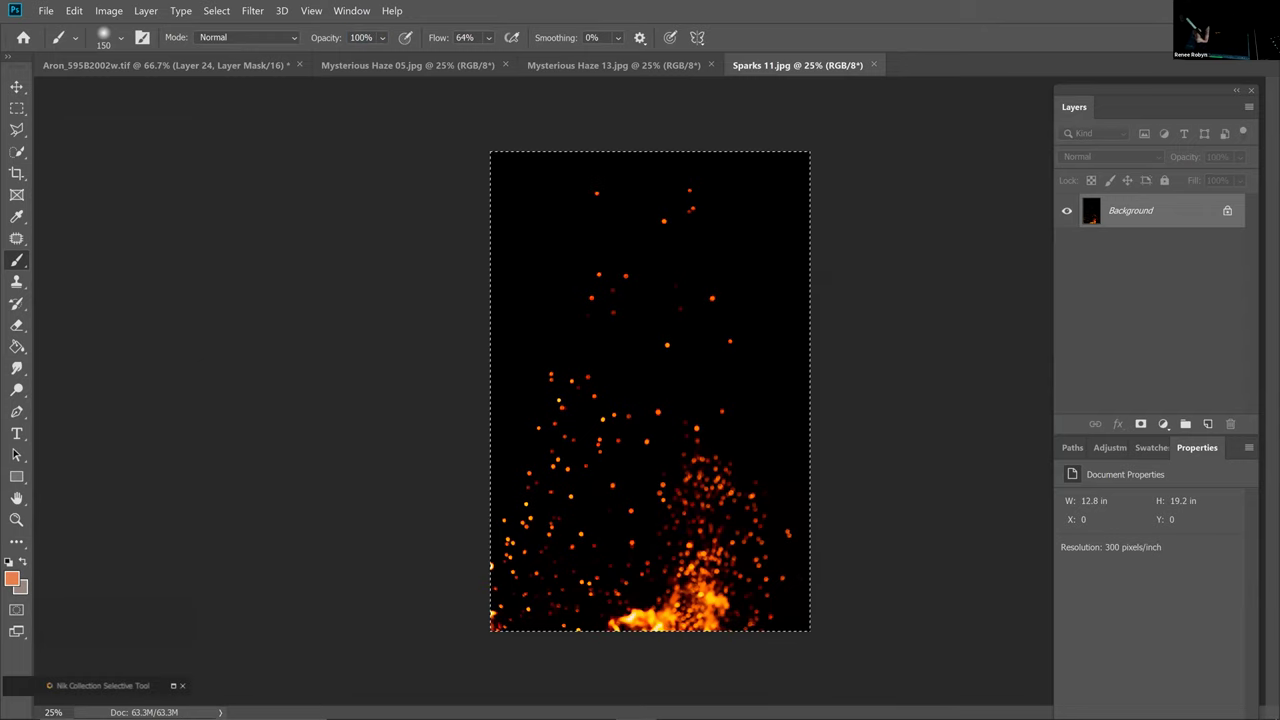
key("m")
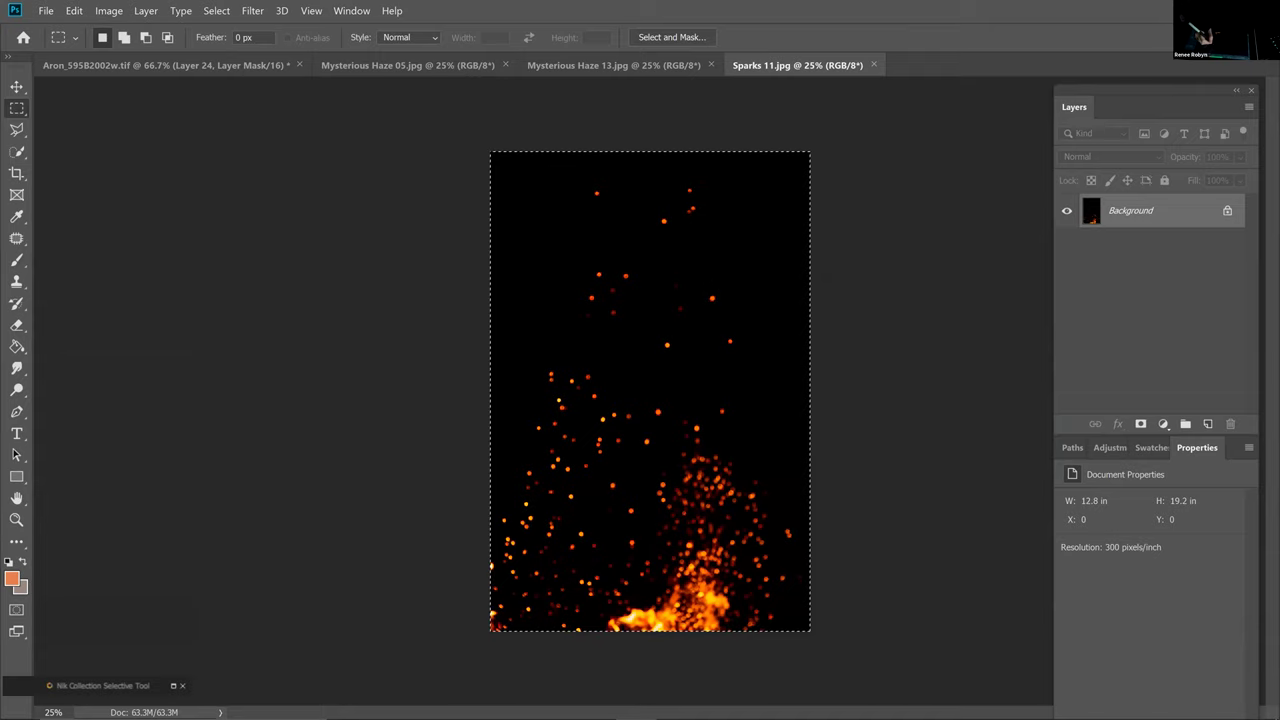
left_click_drag(563, 254, 655, 336)
left_click(207, 66)
key("ctrl+v")
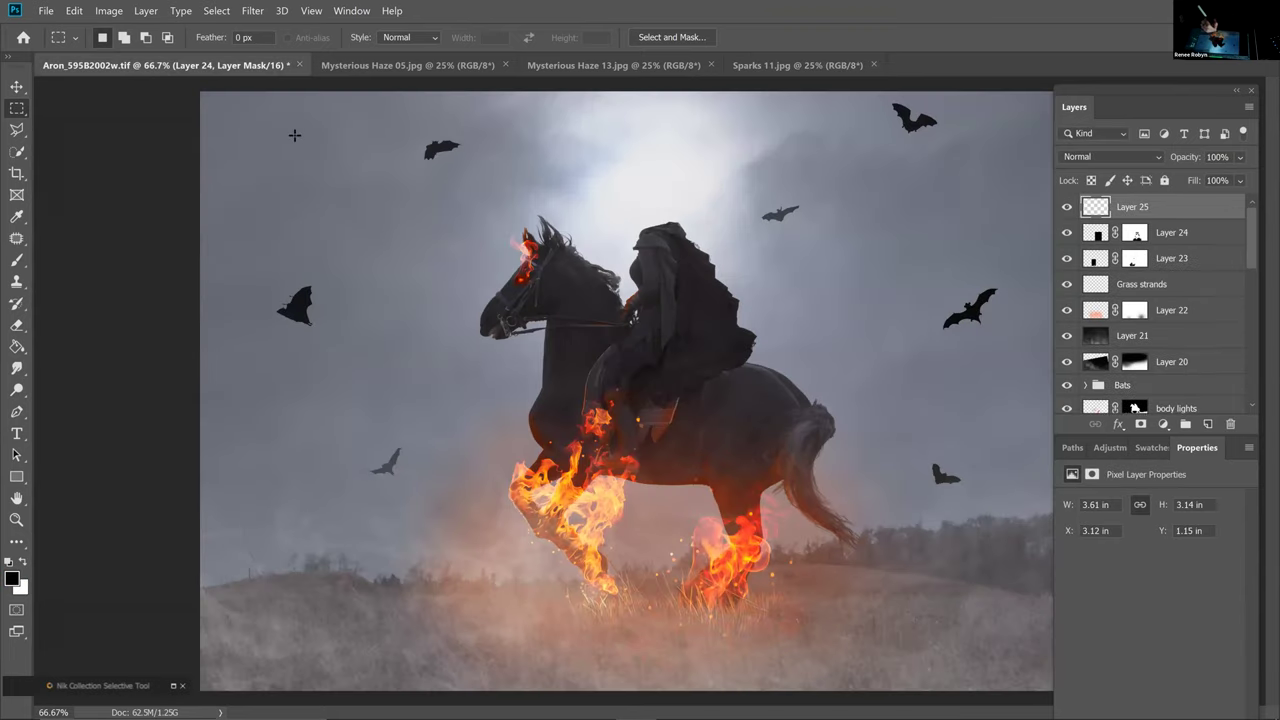
left_click(1112, 157)
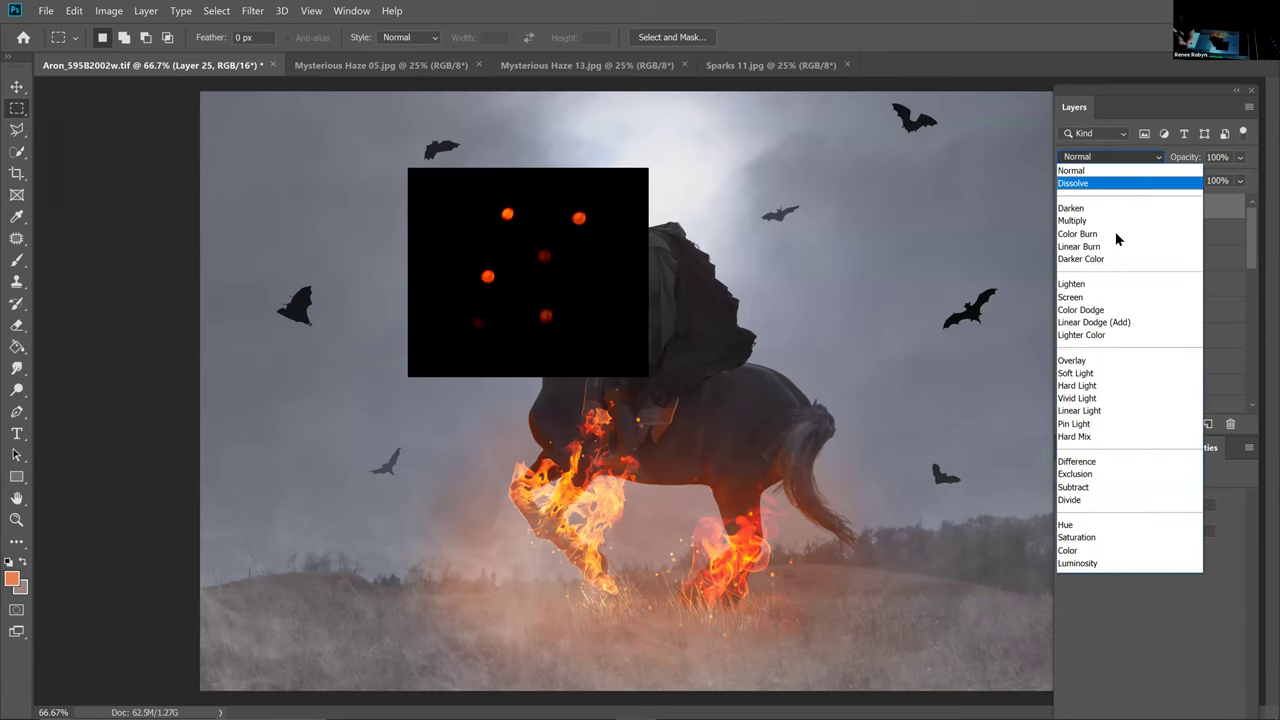
left_click(1107, 297)
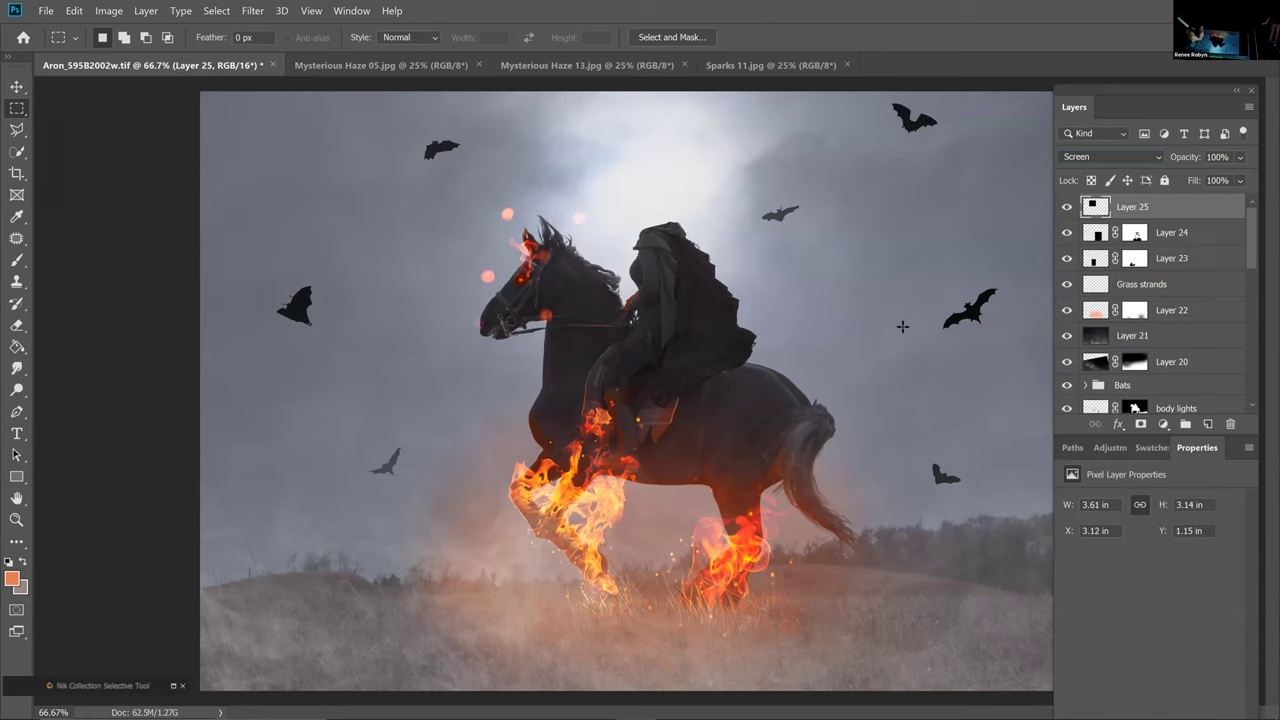
Scale the small sparks layer down to about 15.5% and place it over the horse's burning eye
key("ctrl+t")
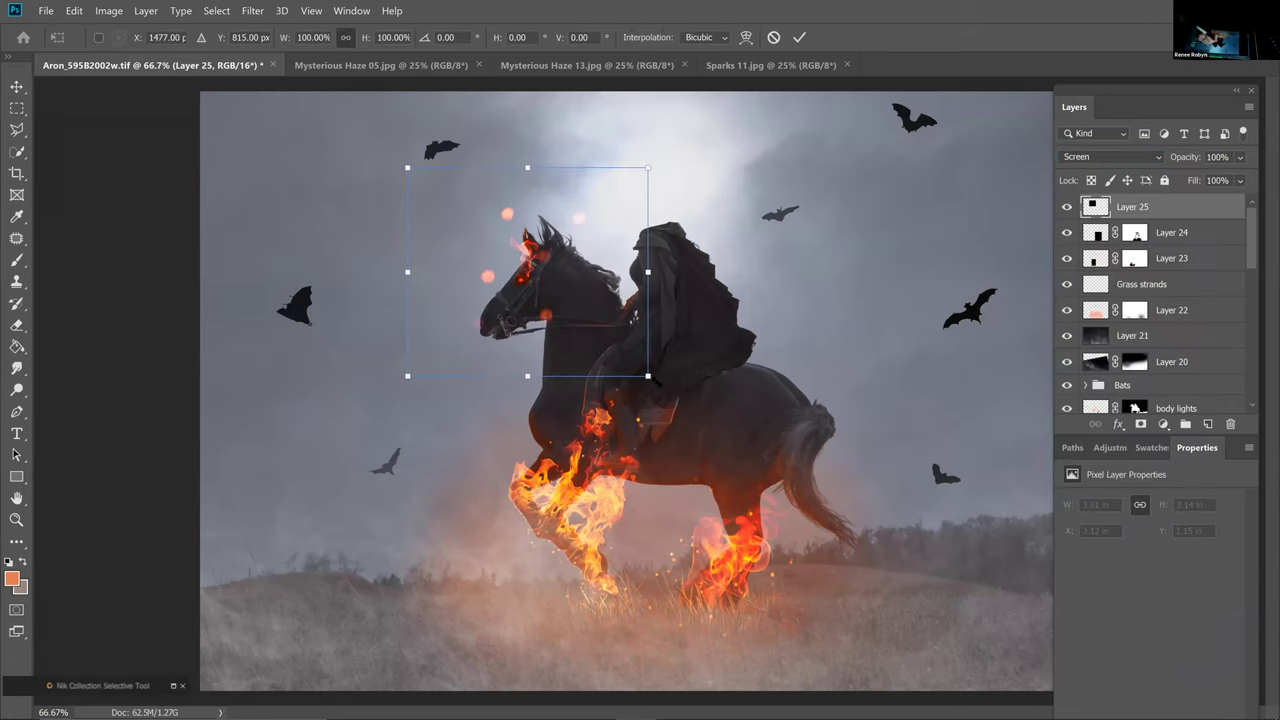
left_click_drag(640, 362, 526, 285)
left_click_drag(527, 276, 528, 268)
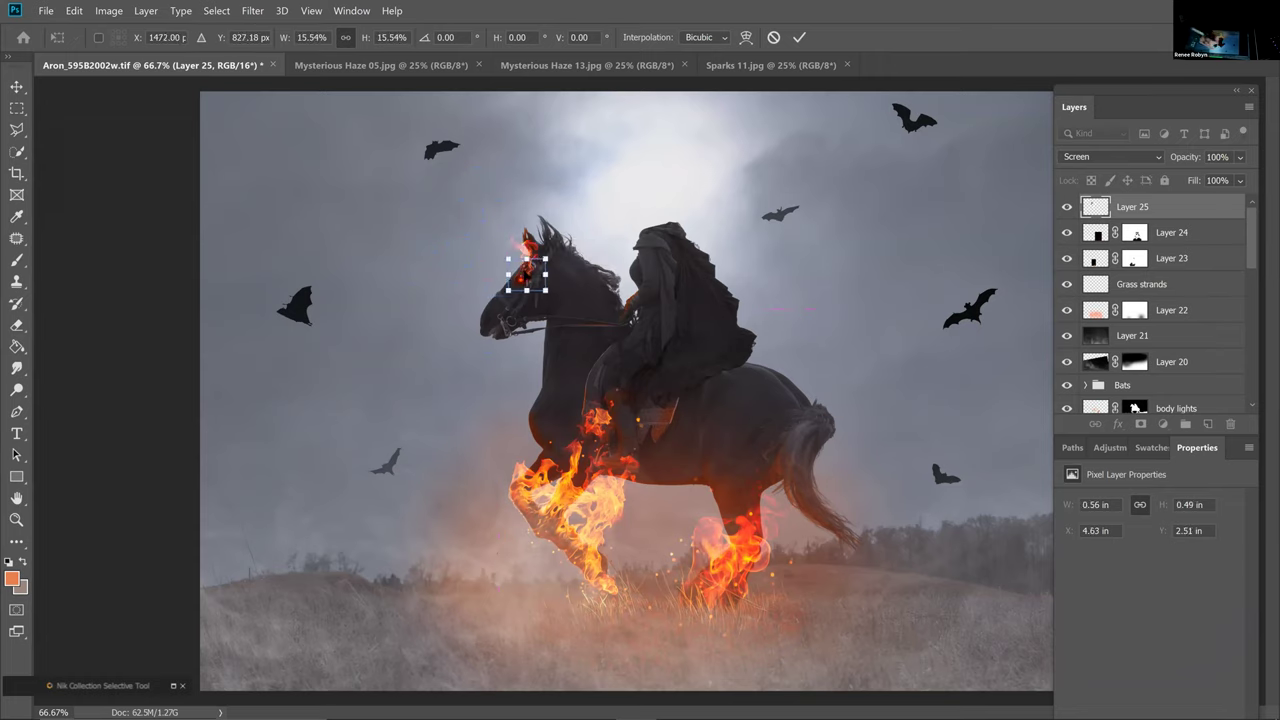
key("m")
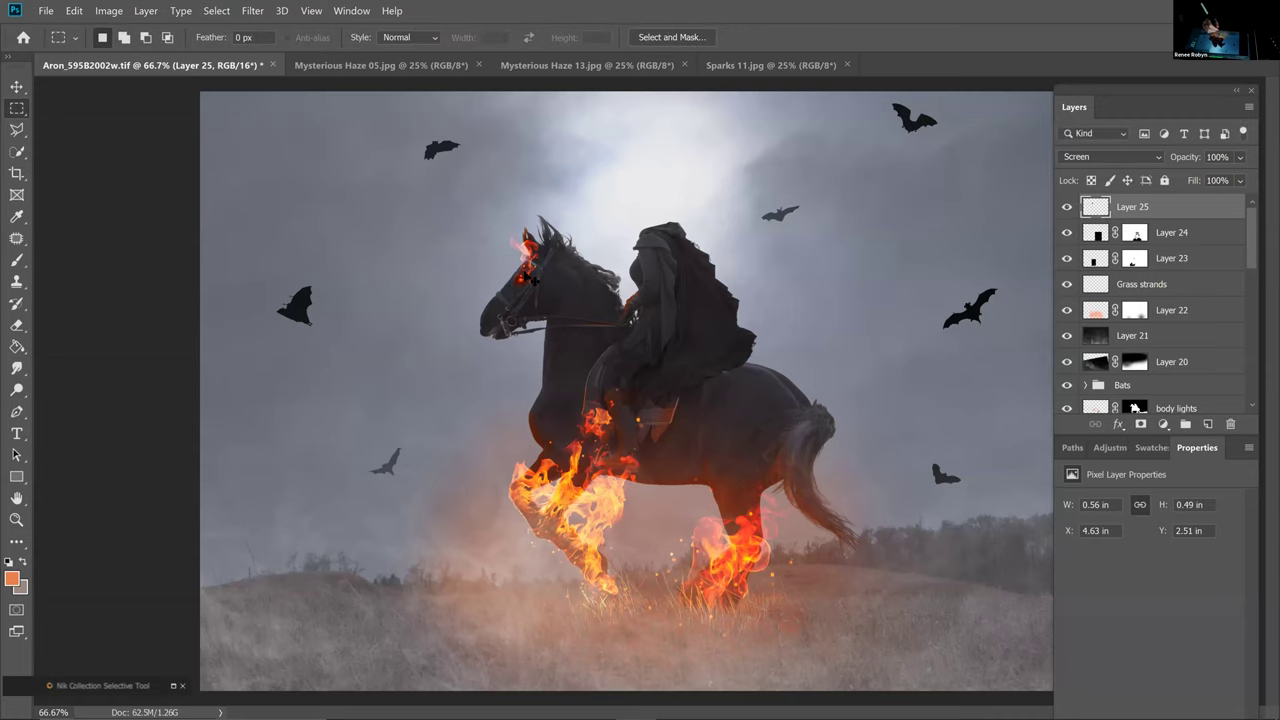
Lower the opacity of the eye sparks layer to 41%
scroll(527, 276, "up", 5)
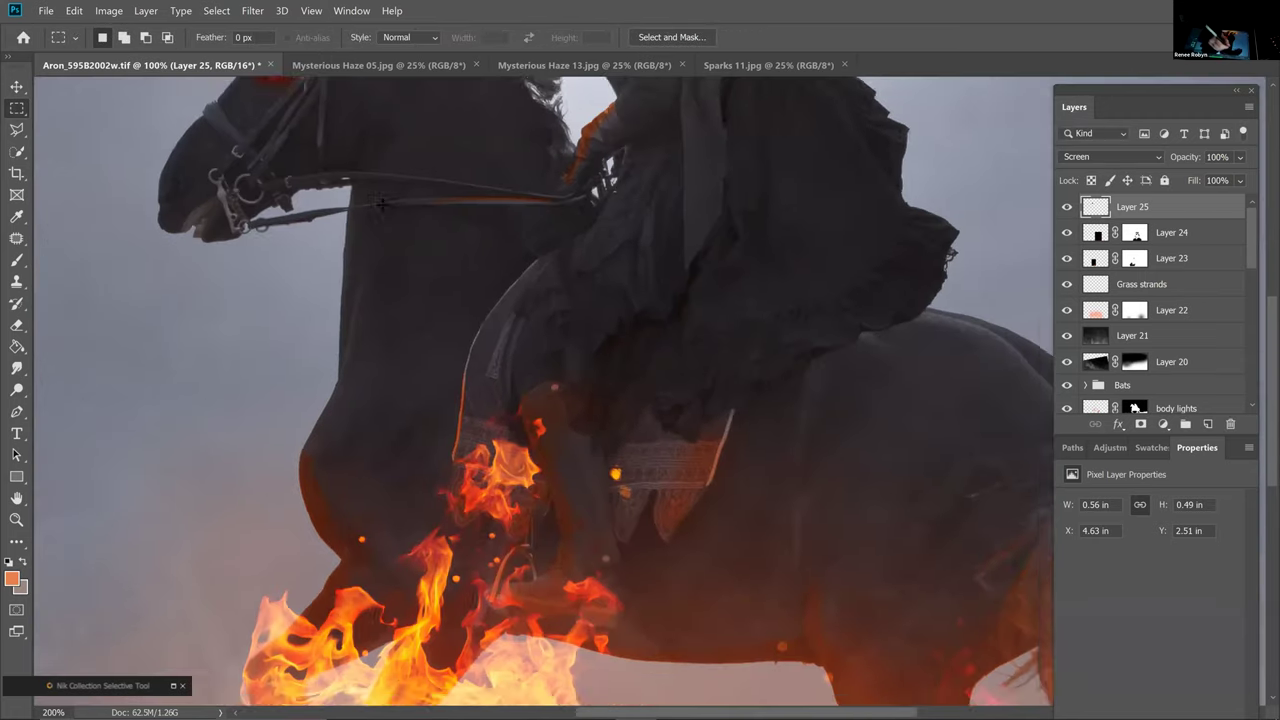
left_click_drag(442, 244, 526, 410)
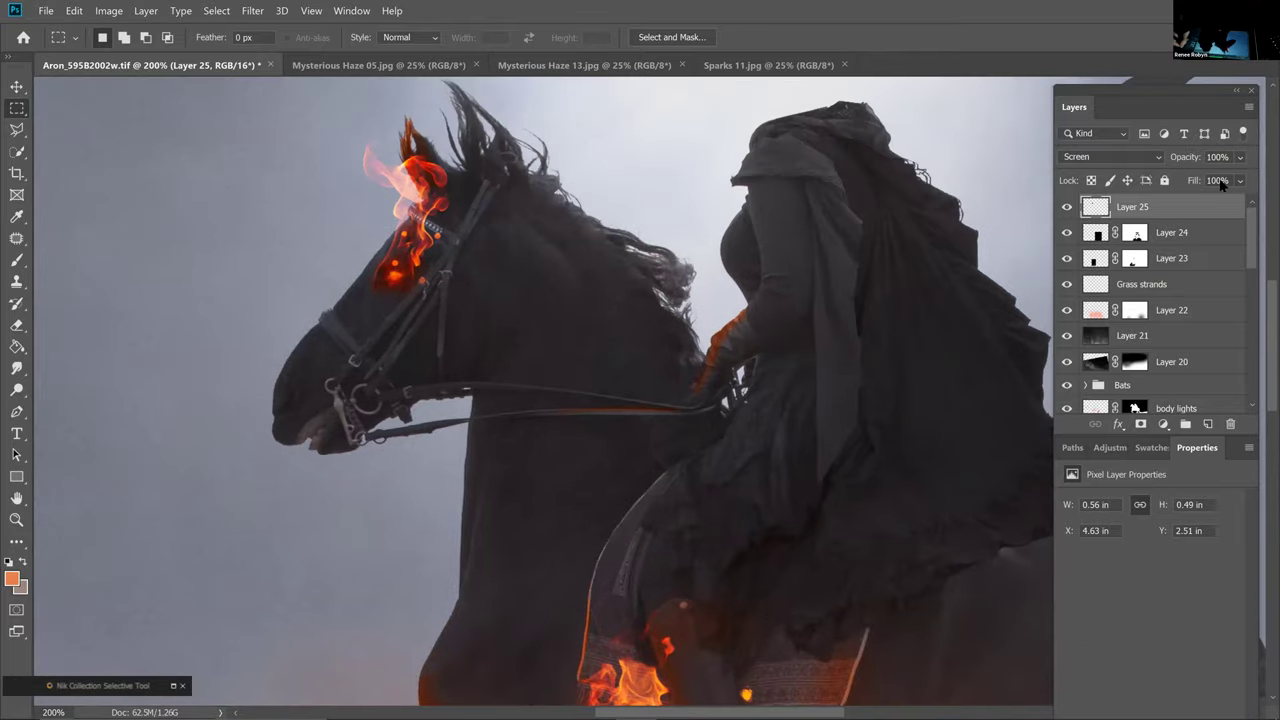
left_click_drag(1240, 157, 1204, 178)
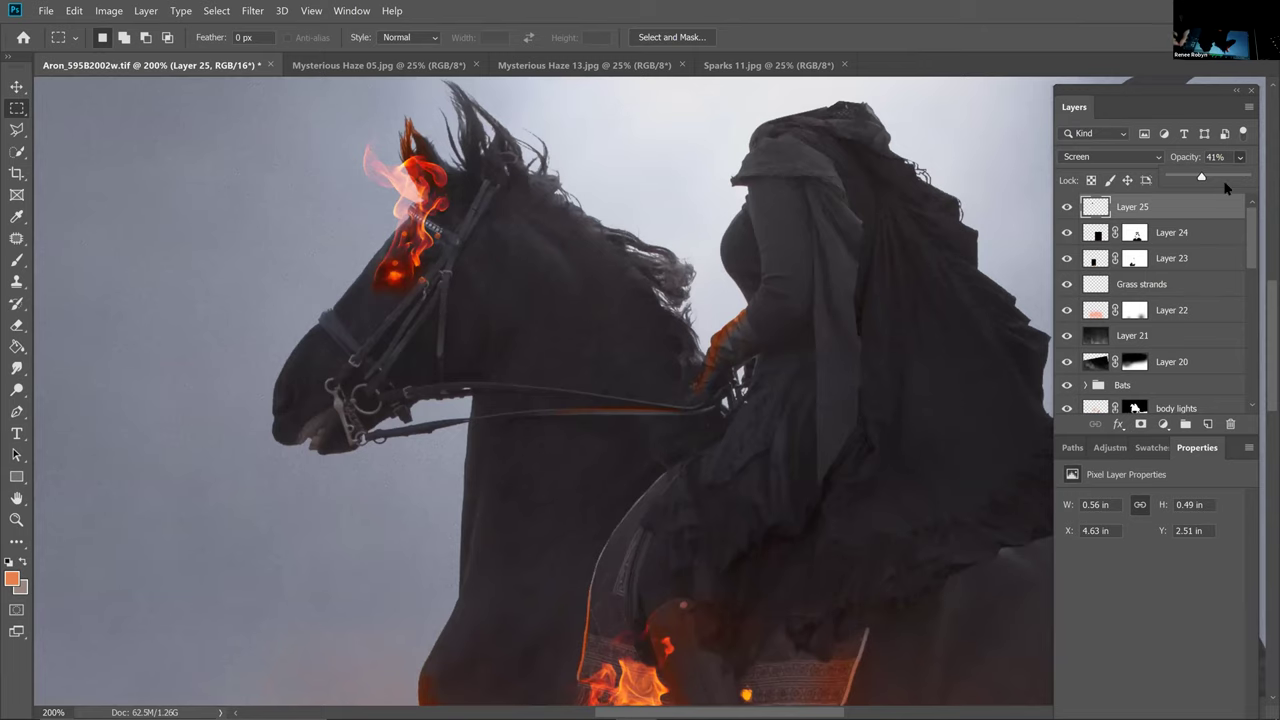
left_click(1213, 198)
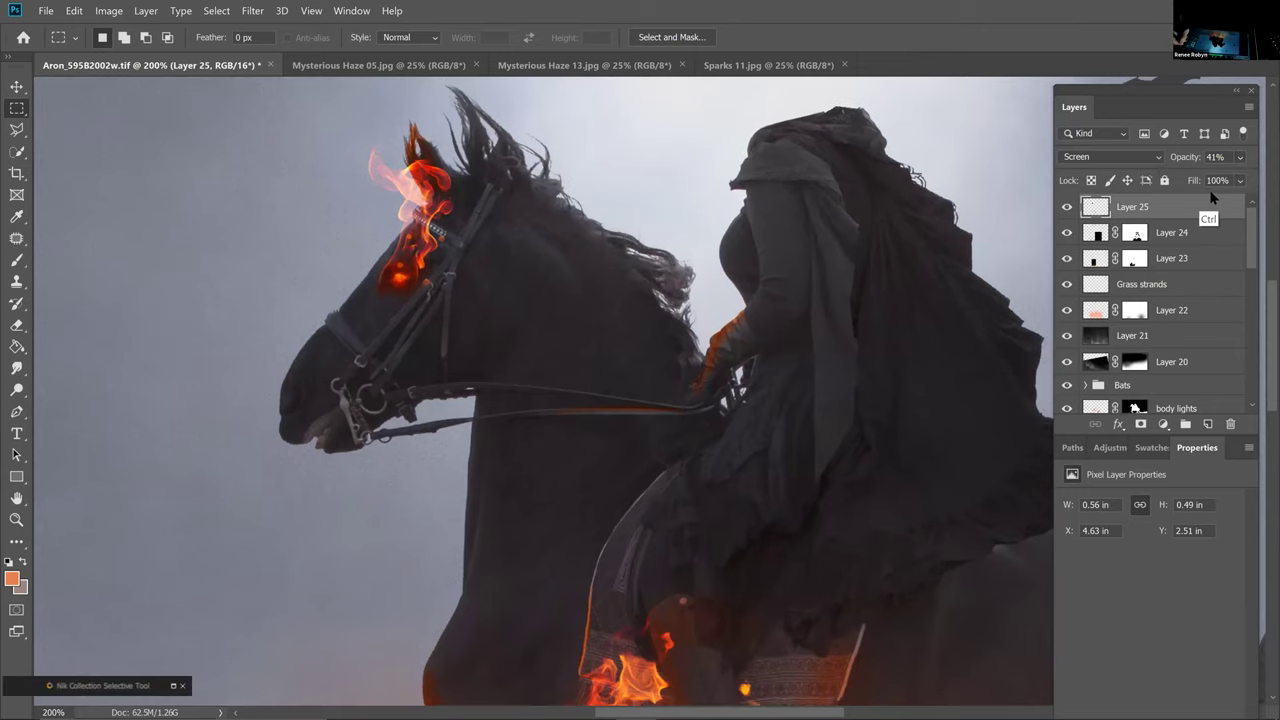
key("ctrl+0")
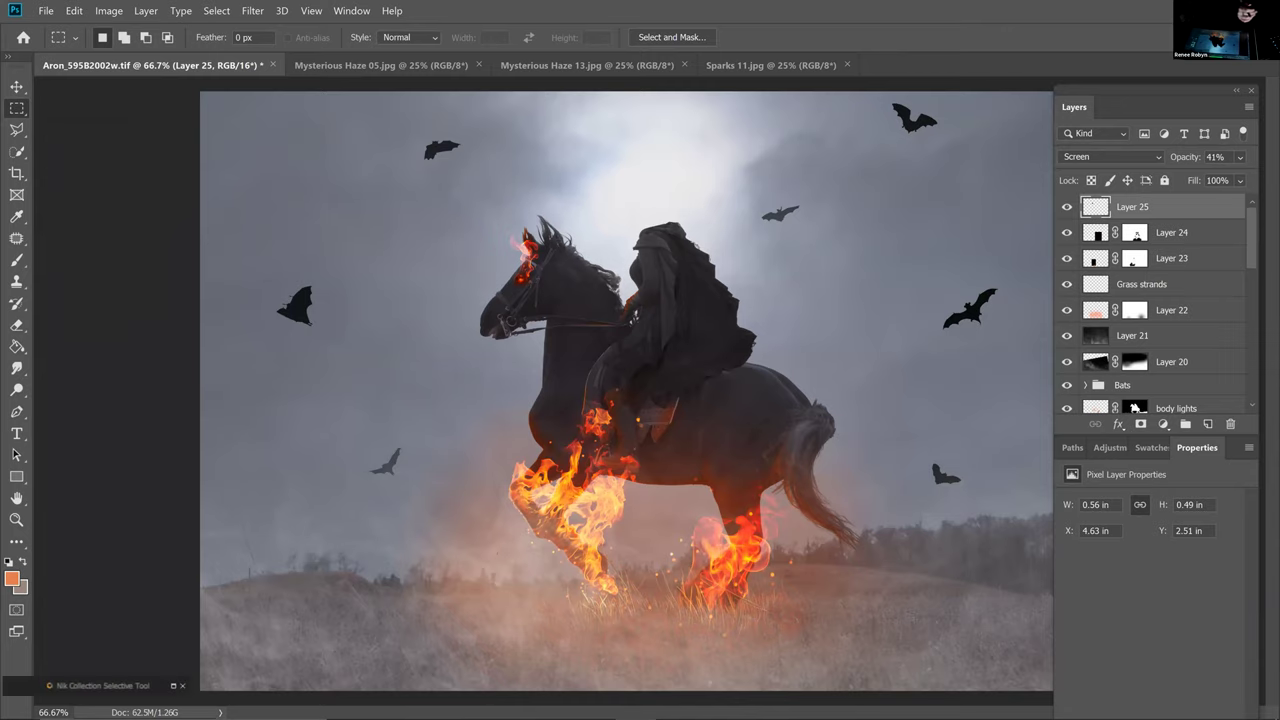
Copy the whole Sparks 13.jpg image into the horse composite as a new layer and set its blend mode to Screen
key("ctrl+a")
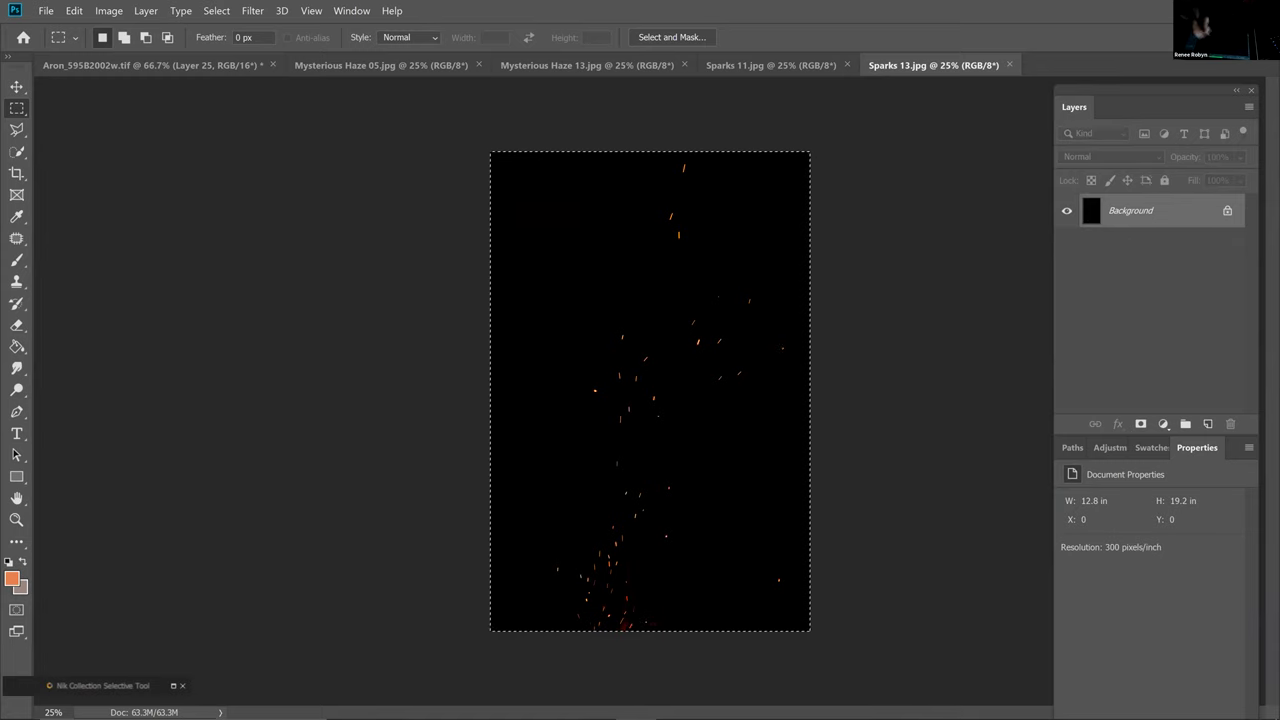
left_click(207, 68)
key("ctrl+v")
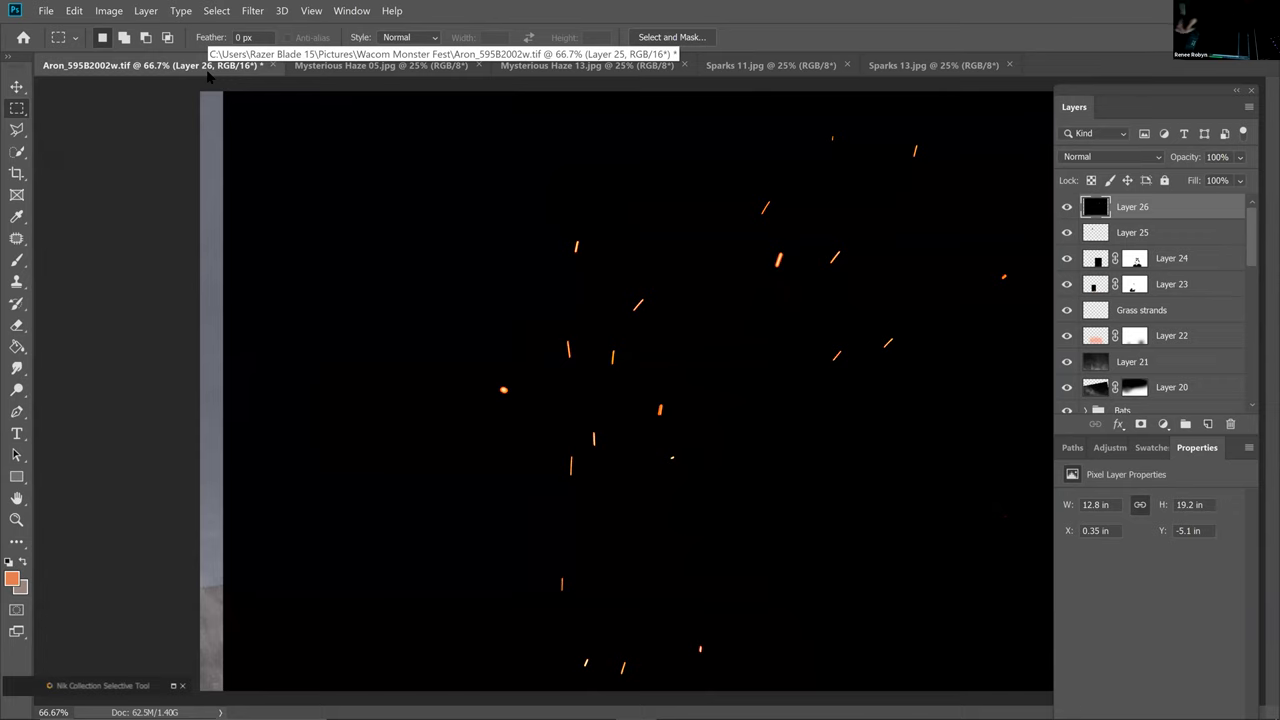
left_click(1115, 157)
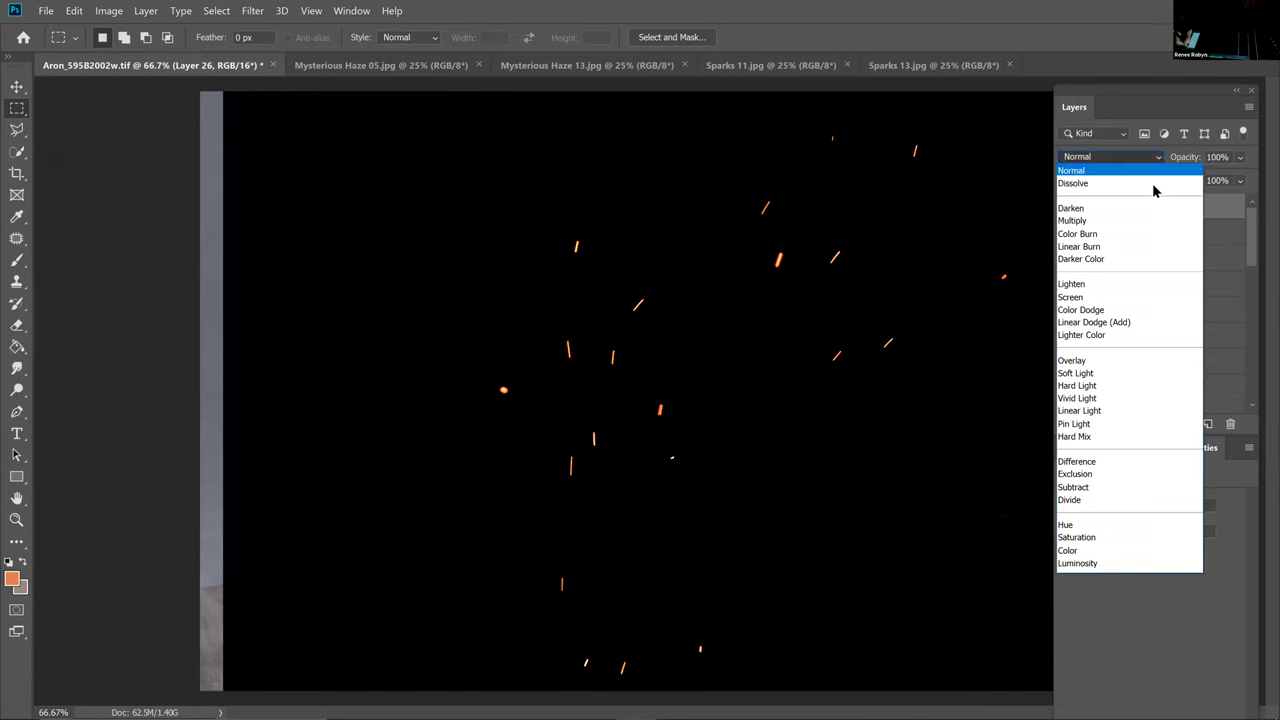
left_click(1140, 298)
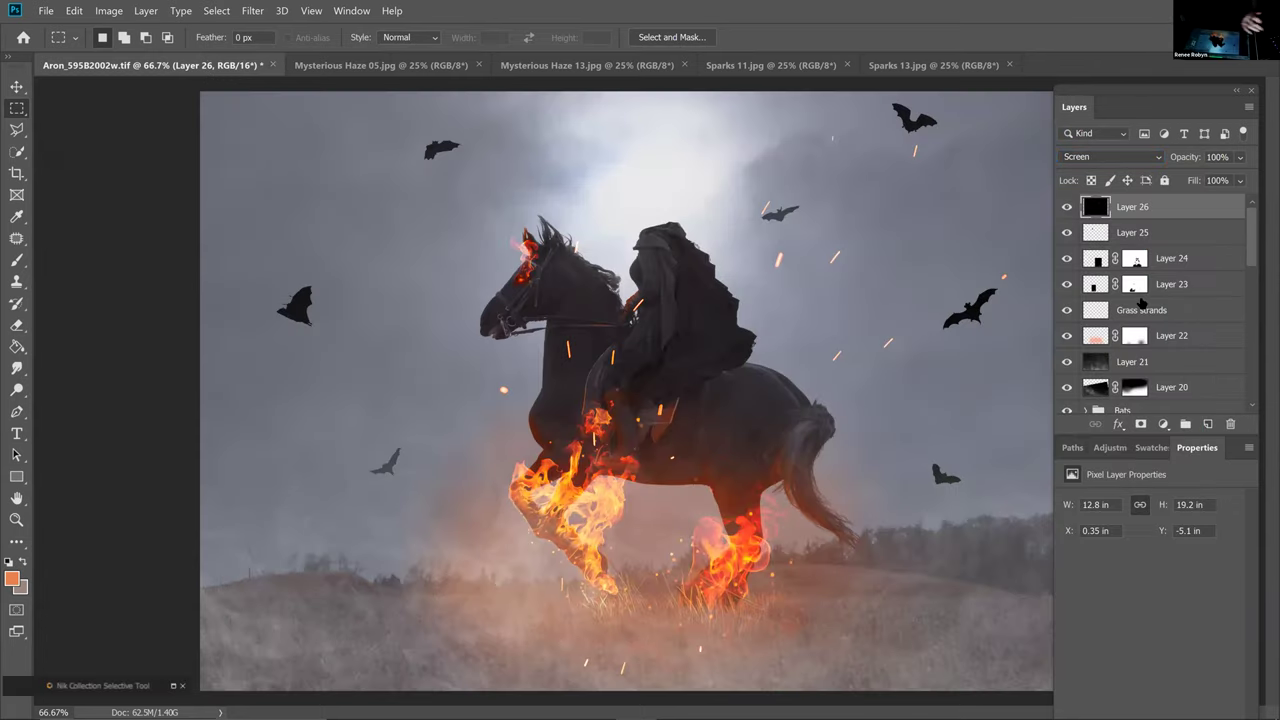
Scale the Sparks 13 layer down to about 37.4% and position it over the front half of the horse and its burning front legs
key("ctrl+t")
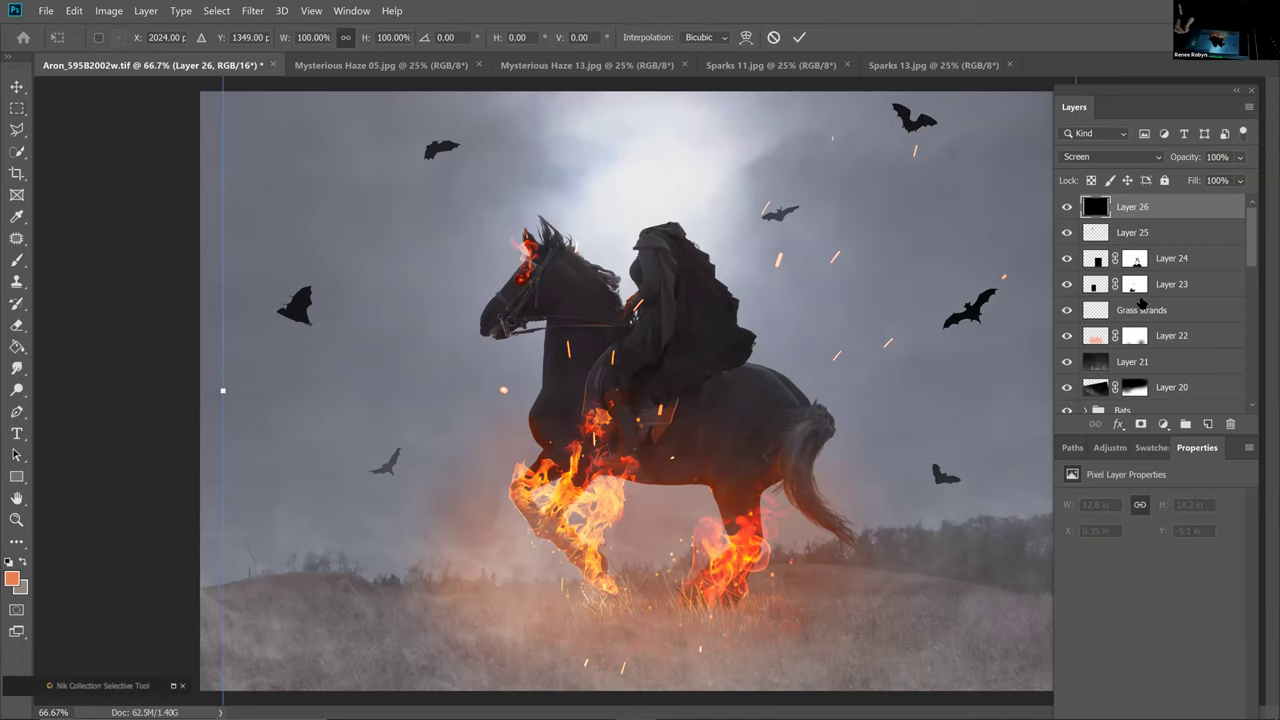
key("ctrl+minus")
left_click_drag(330, 390, 690, 445)
left_click_drag(830, 450, 630, 477)
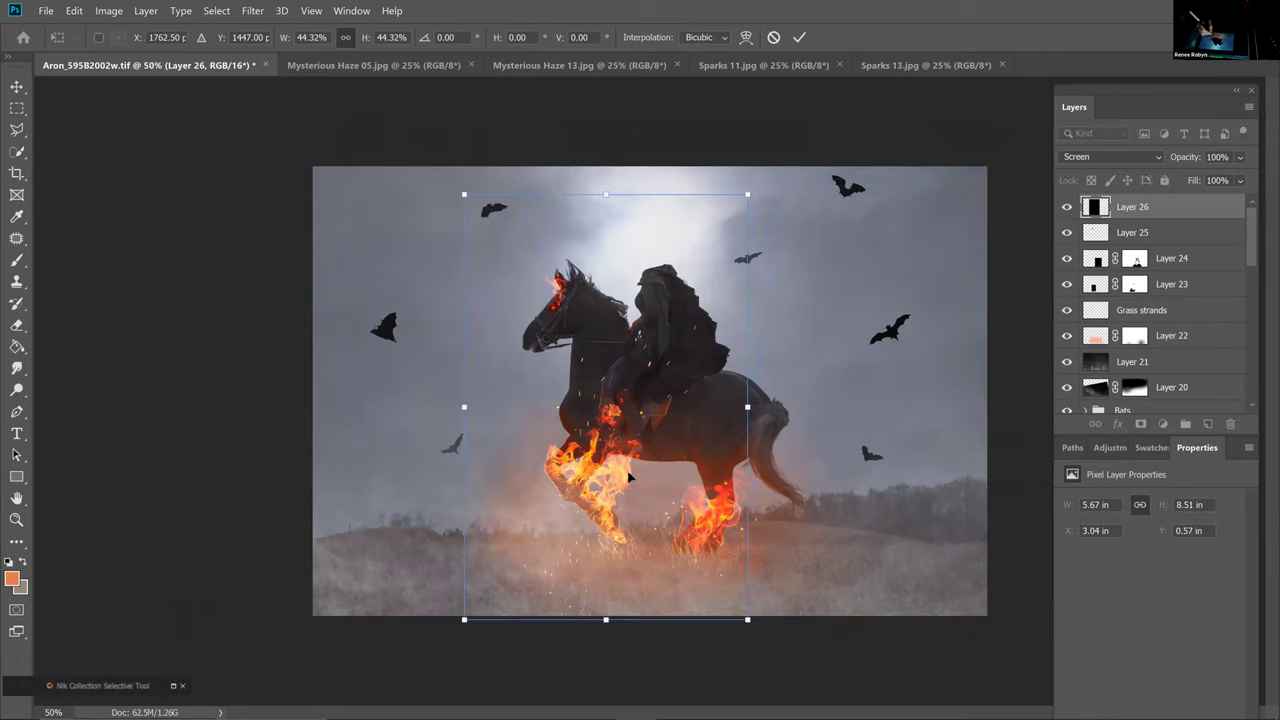
key("ctrl+plus")
left_click_drag(780, 129, 724, 212)
left_click_drag(660, 510, 663, 482)
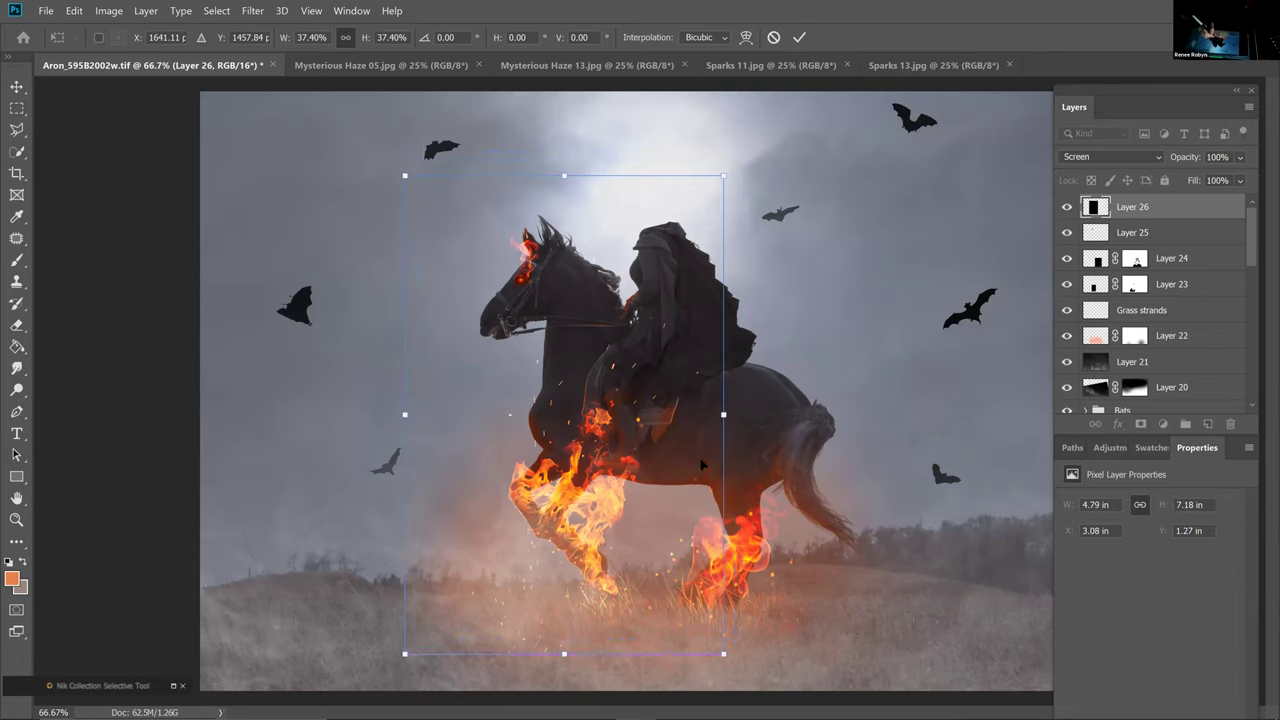
key("m")
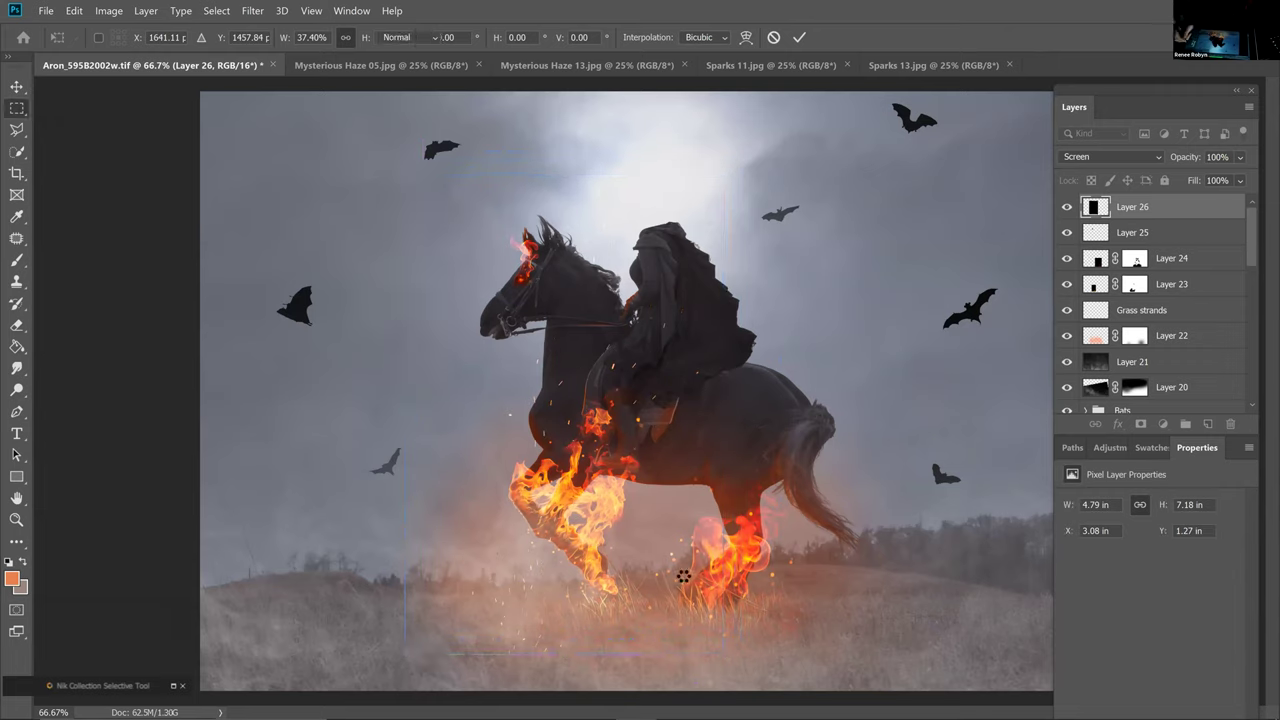
Add a layer mask to the front Sparks 13 layer and paint out unwanted sparks in black with a soft brush
left_click(1141, 424)
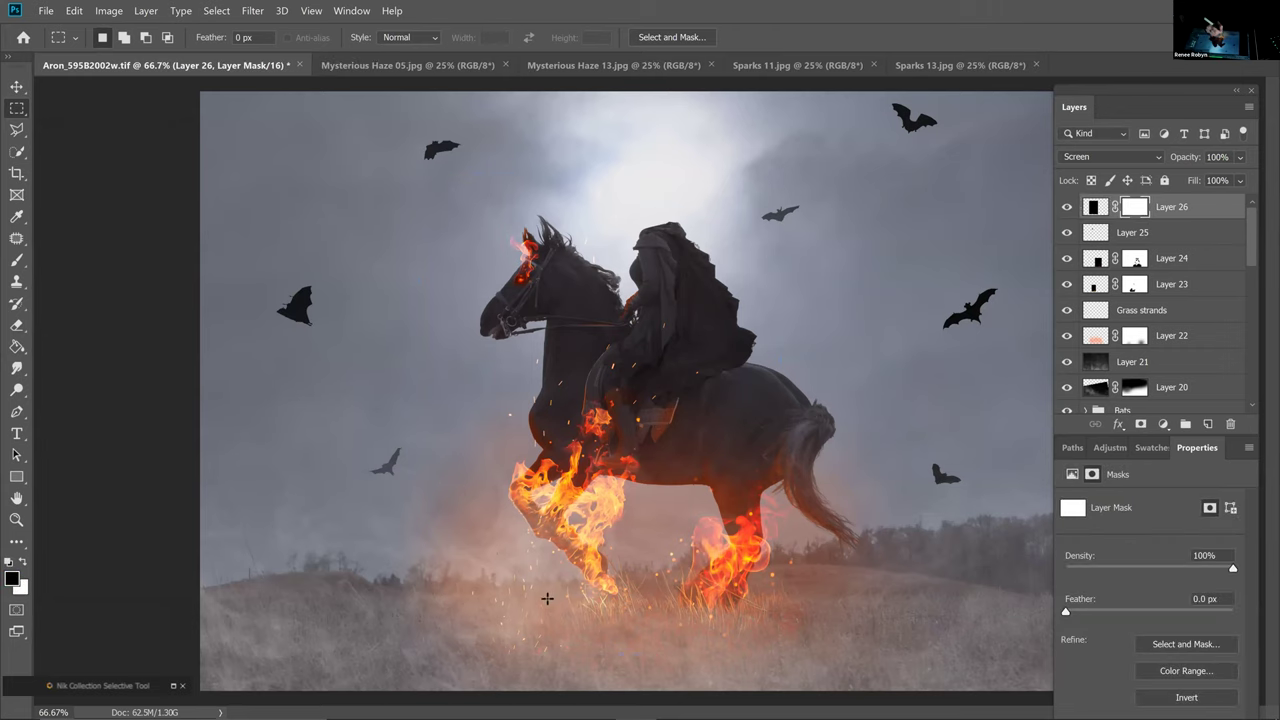
key("b")
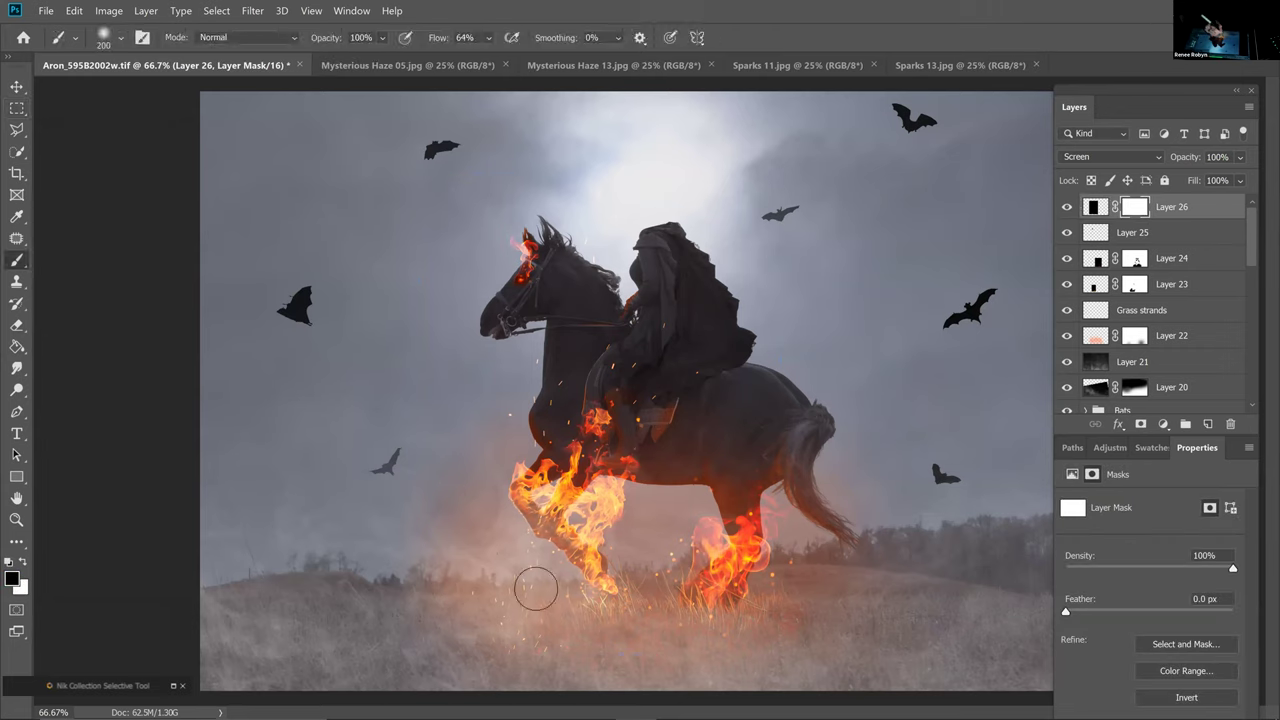
mouse_move(493, 636)
left_mouse_down()
mouse_move(535, 644)
mouse_move(508, 571)
mouse_move(550, 648)
mouse_move(530, 622)
mouse_move(612, 648)
left_mouse_up()
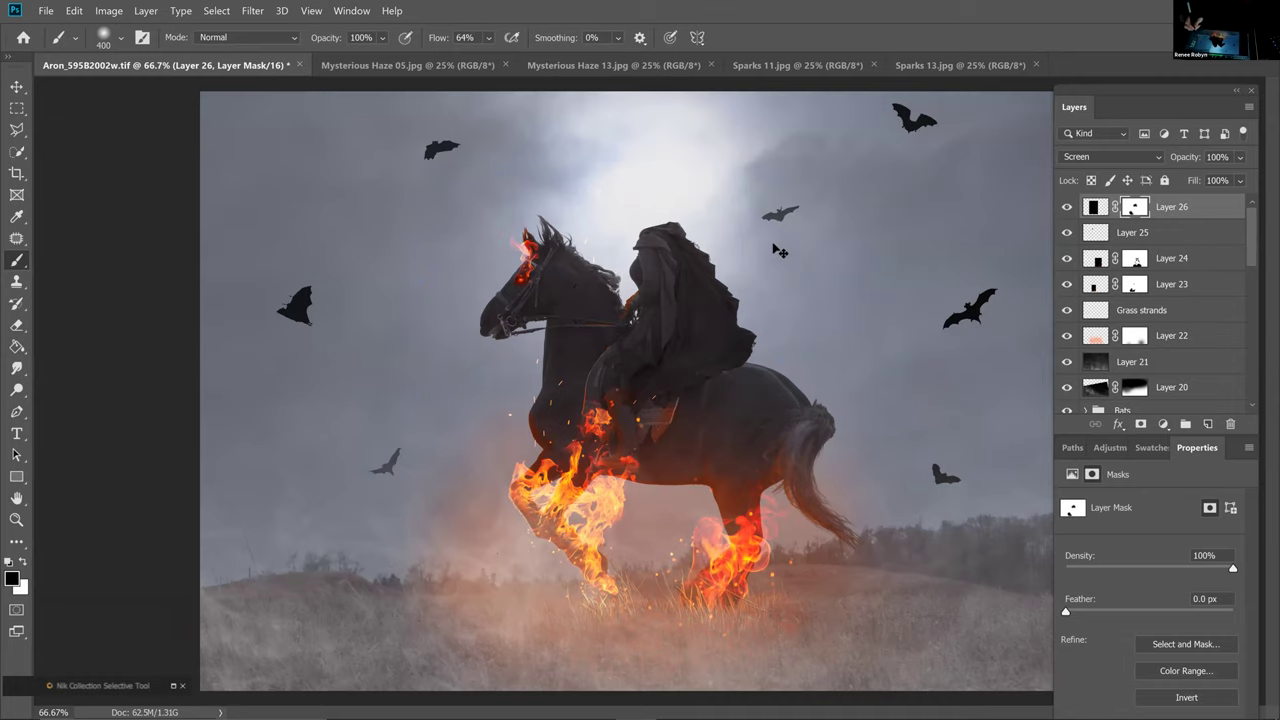
Paste the Sparks 13 image again as a new top layer and set its blend mode to Screen
key("ctrl+v")
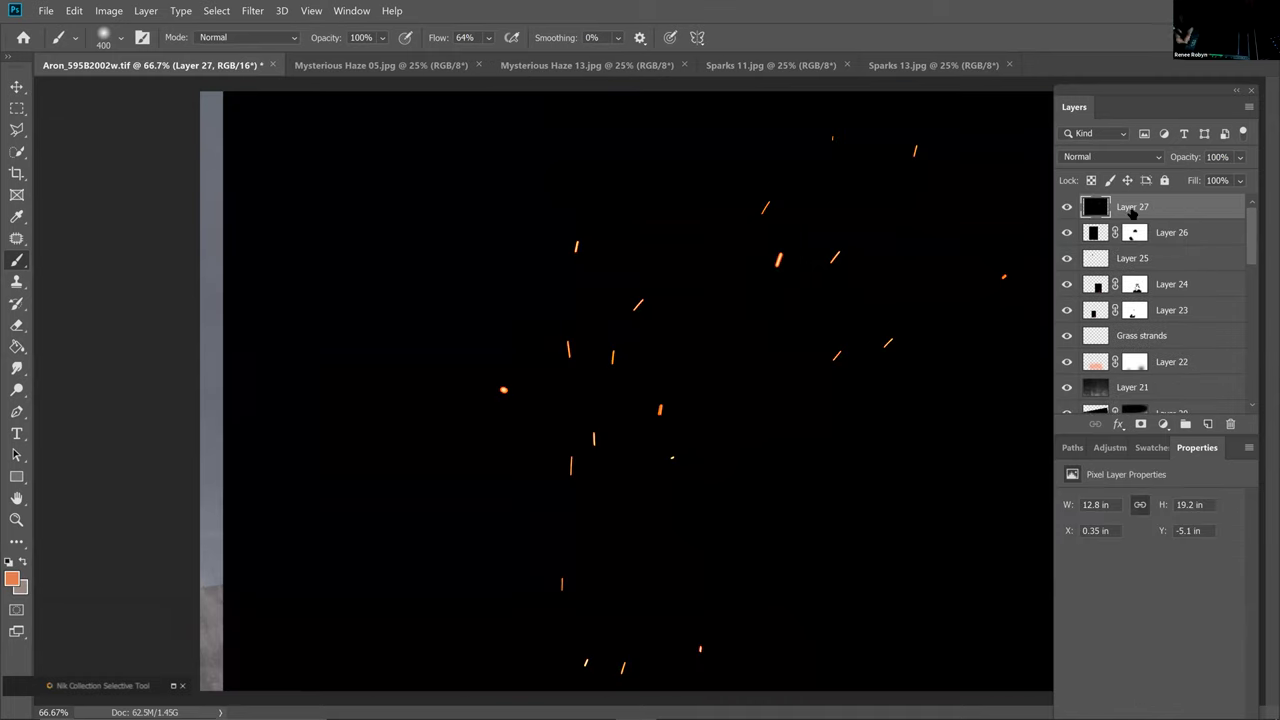
left_click(1145, 158)
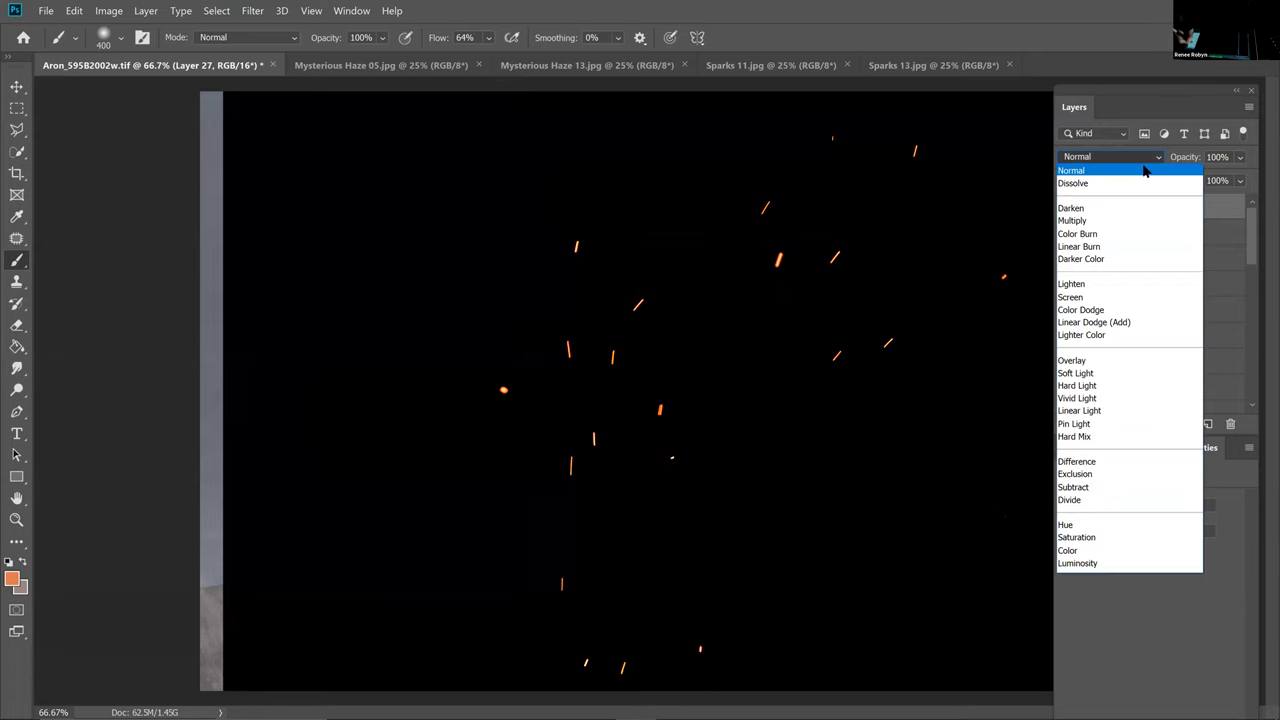
left_click(1140, 296)
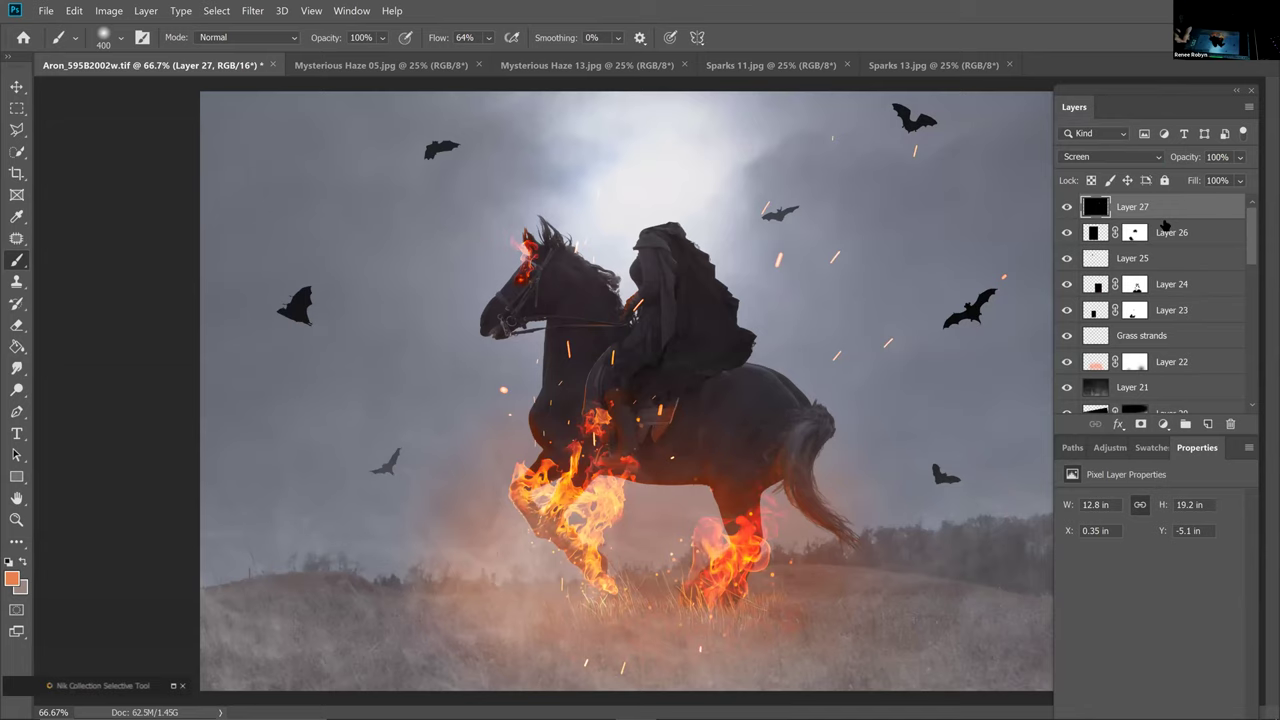
key("ctrl+t")
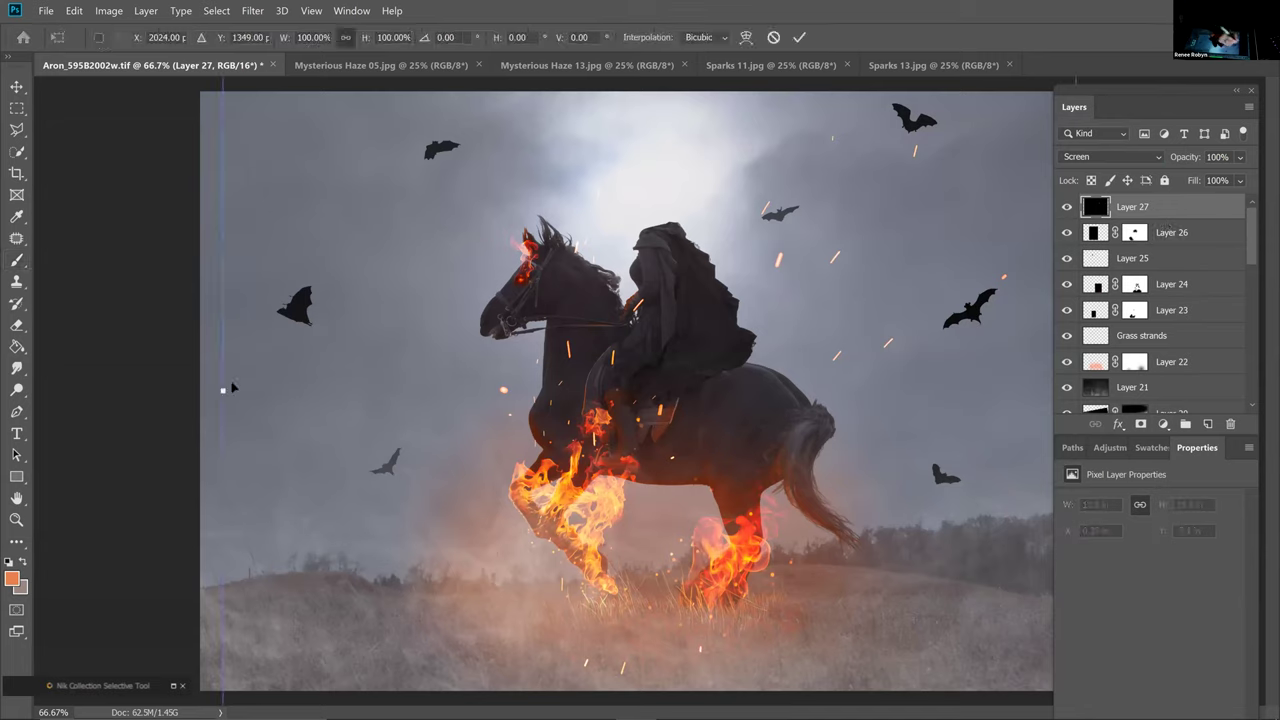
left_click_drag(543, 473, 670, 511)
left_click(905, 67)
key("ctrl+a")
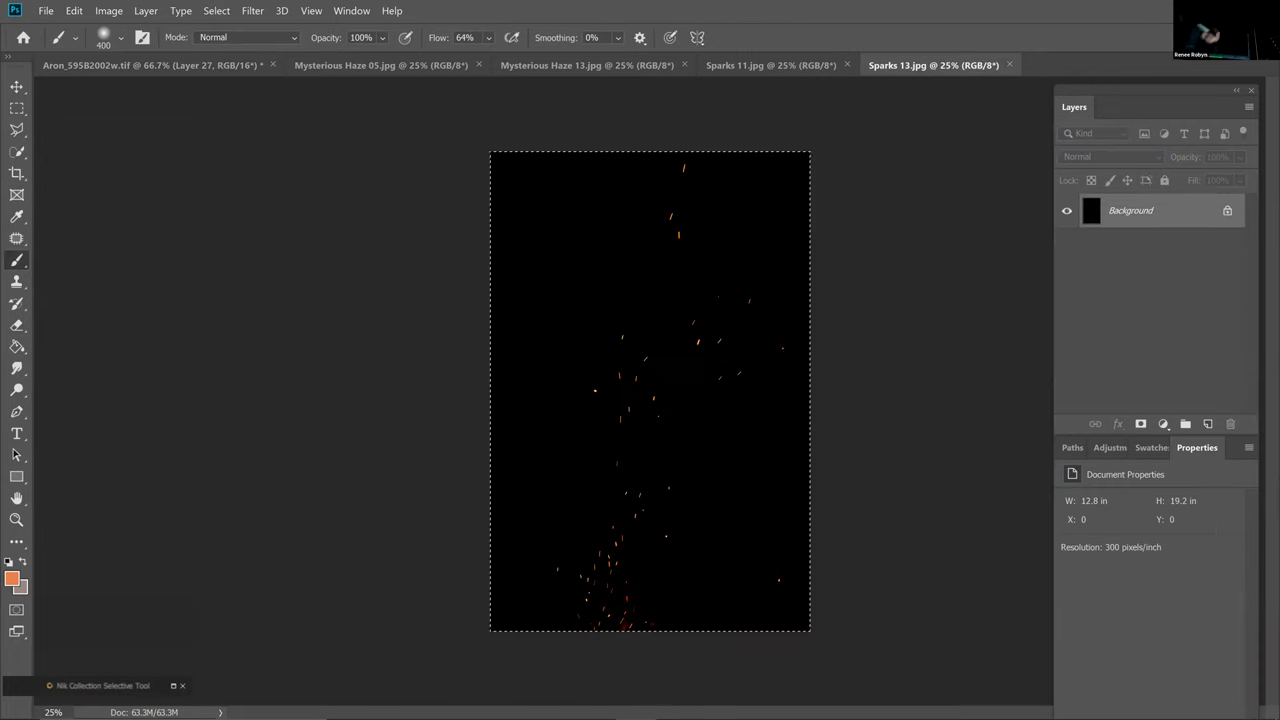
left_click(230, 67)
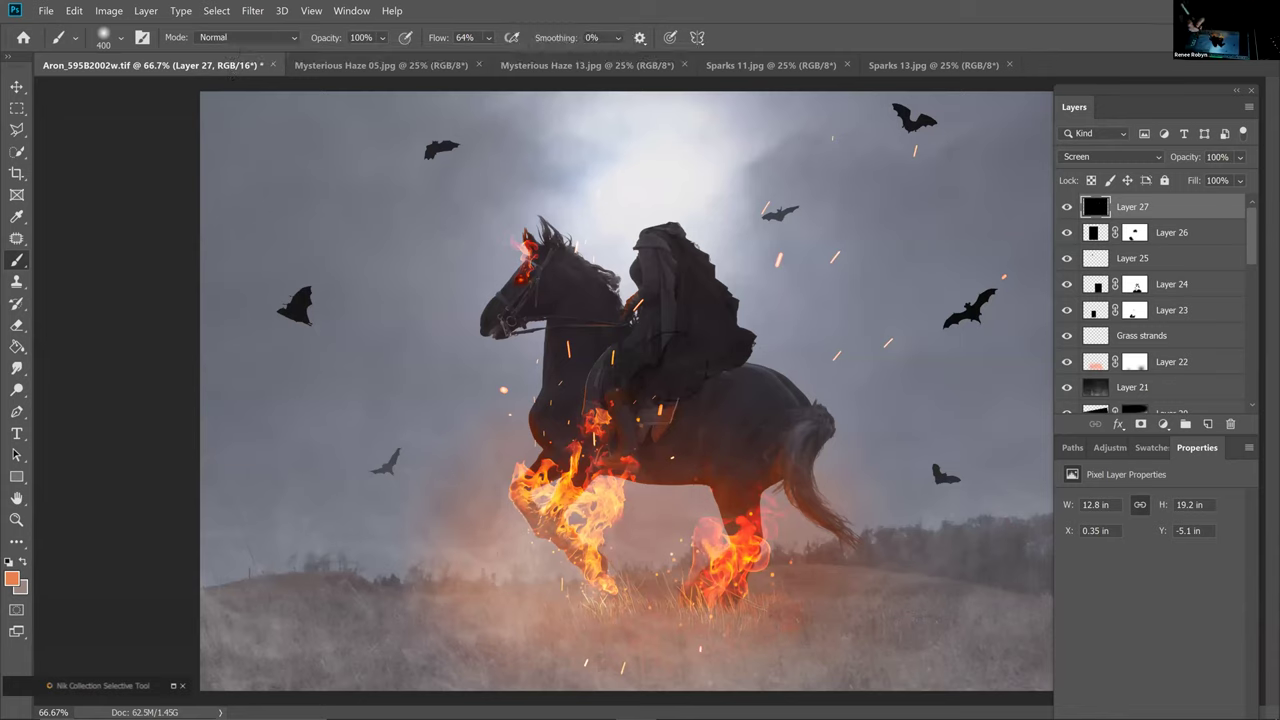
Scale the second Sparks 13 layer down to about 41.3% and position it over the rear half of the horse
key("ctrl+t")
left_click_drag(221, 389, 770, 598)
left_click_drag(786, 539, 768, 560)
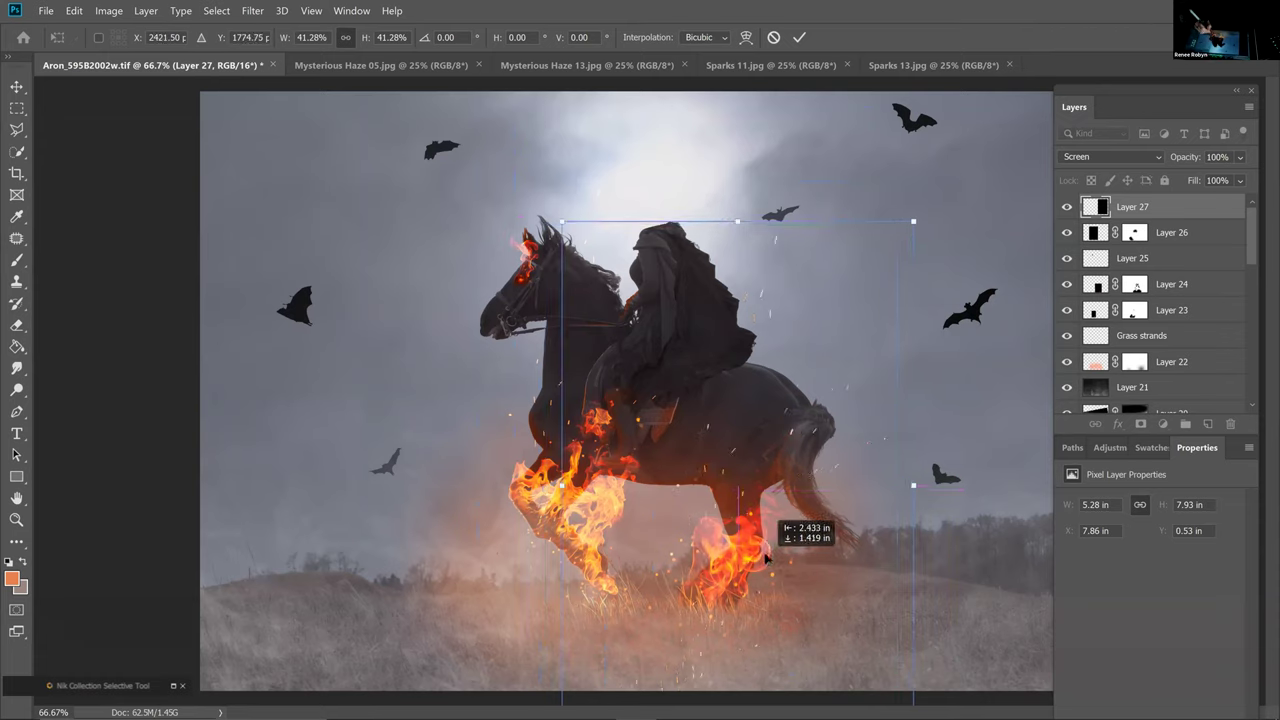
left_click_drag(858, 492, 858, 487)
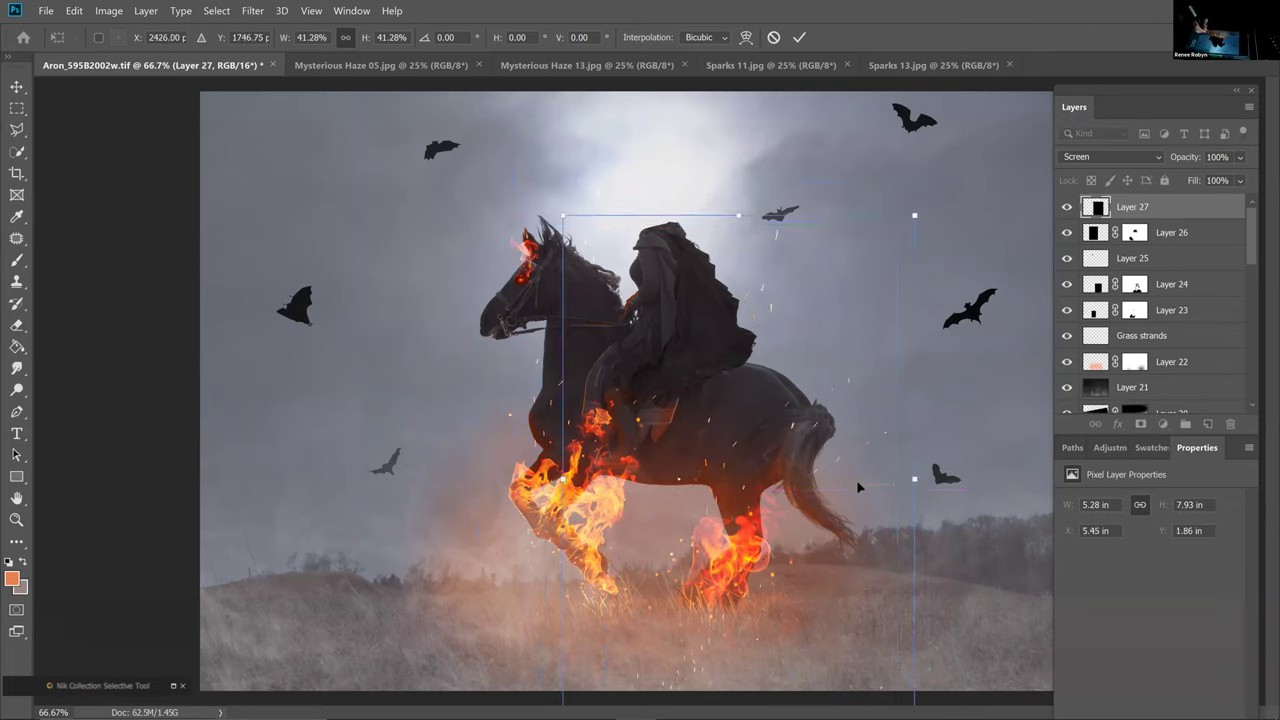
Warp the rear sparks layer by bending its upper edge, sides and interior so the sparks curve around the horse's hindquarters
right_click(825, 528)
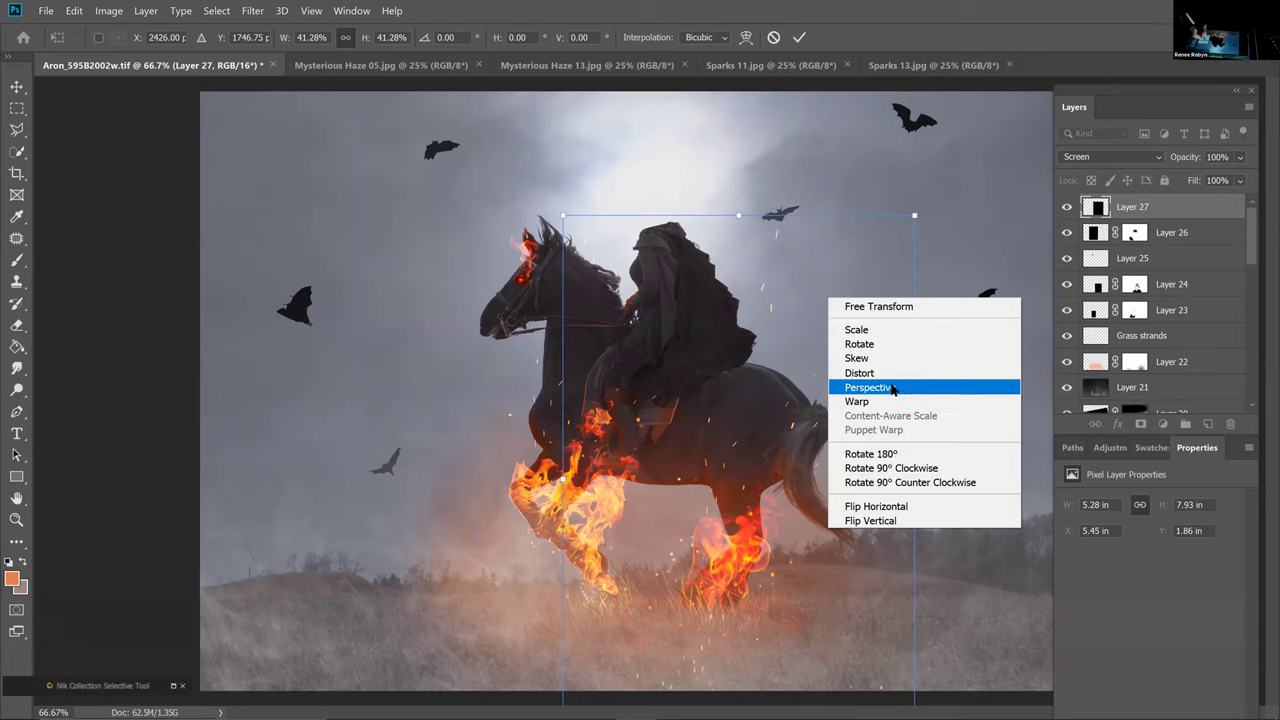
left_click(862, 401)
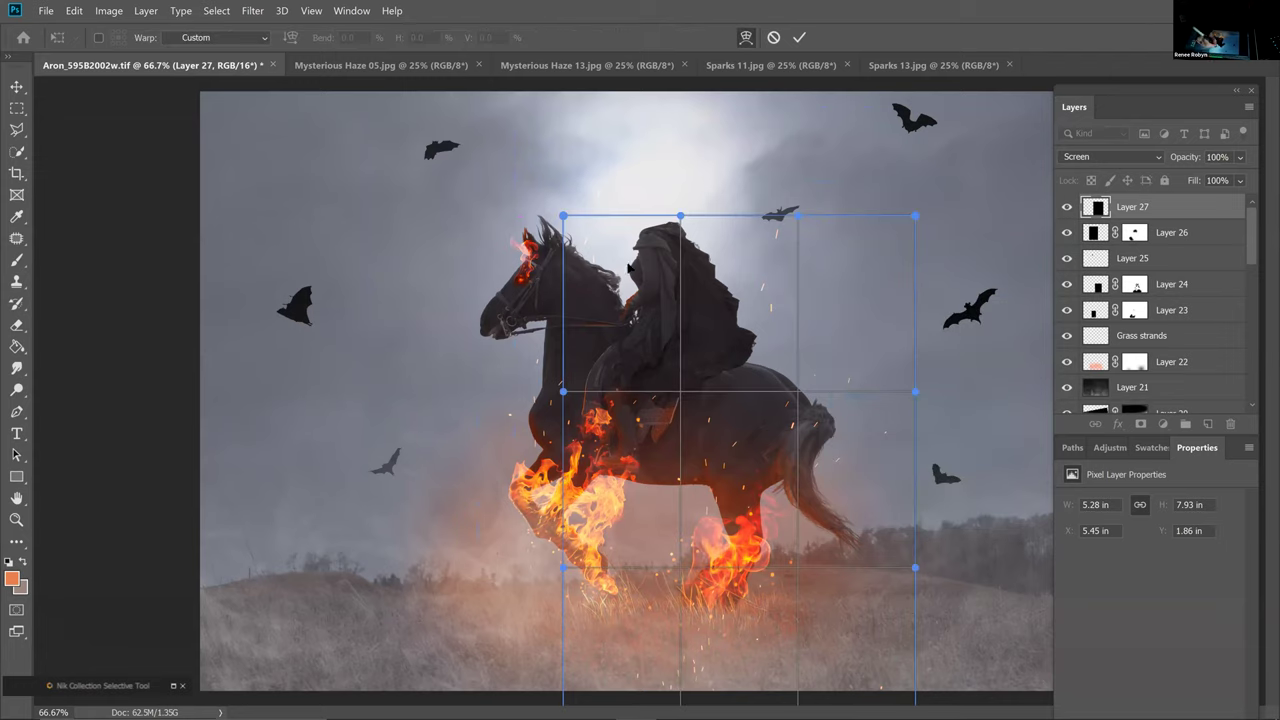
left_click_drag(680, 216, 590, 296)
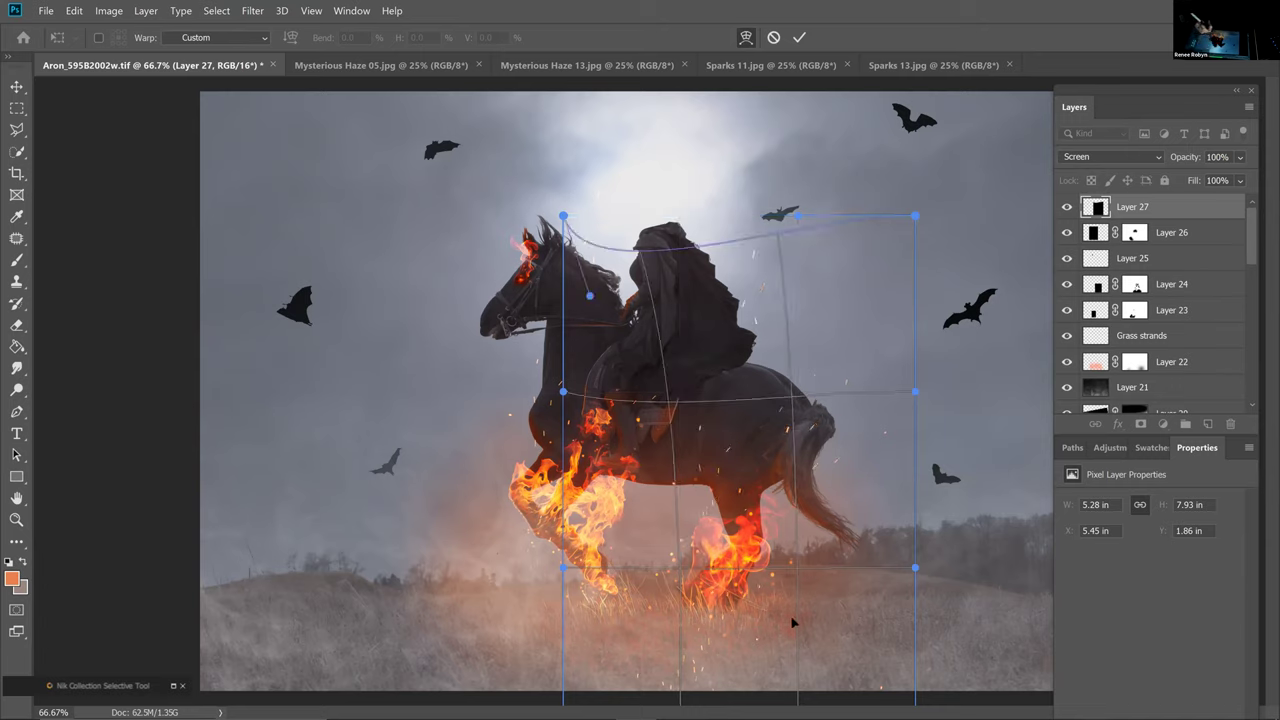
left_click_drag(830, 617, 831, 574)
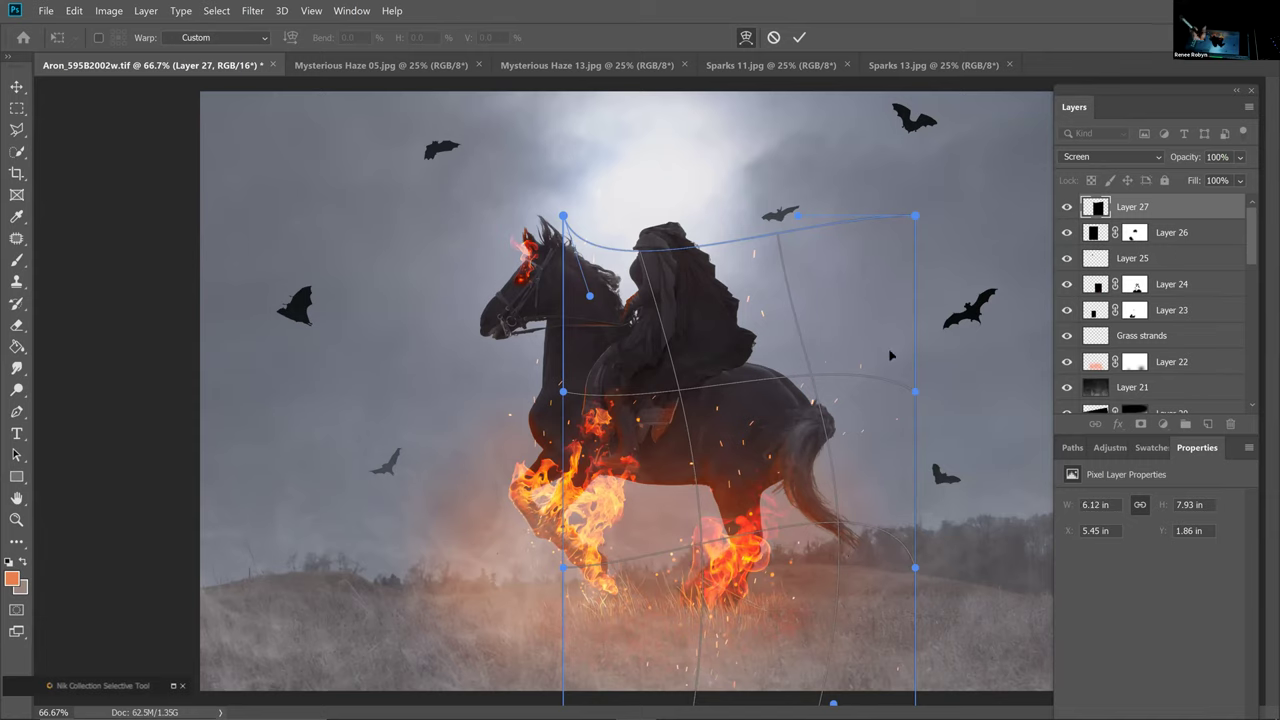
left_click_drag(885, 374, 795, 365)
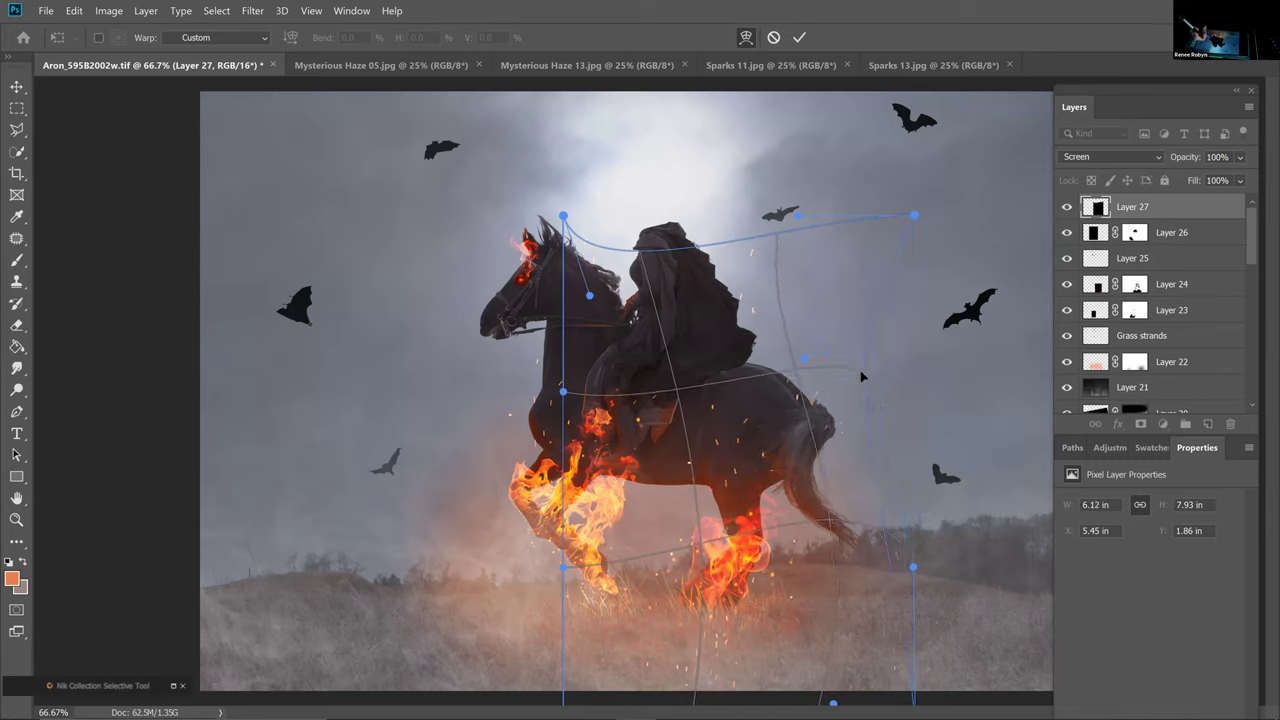
left_click_drag(580, 680, 608, 651)
left_click_drag(660, 420, 659, 423)
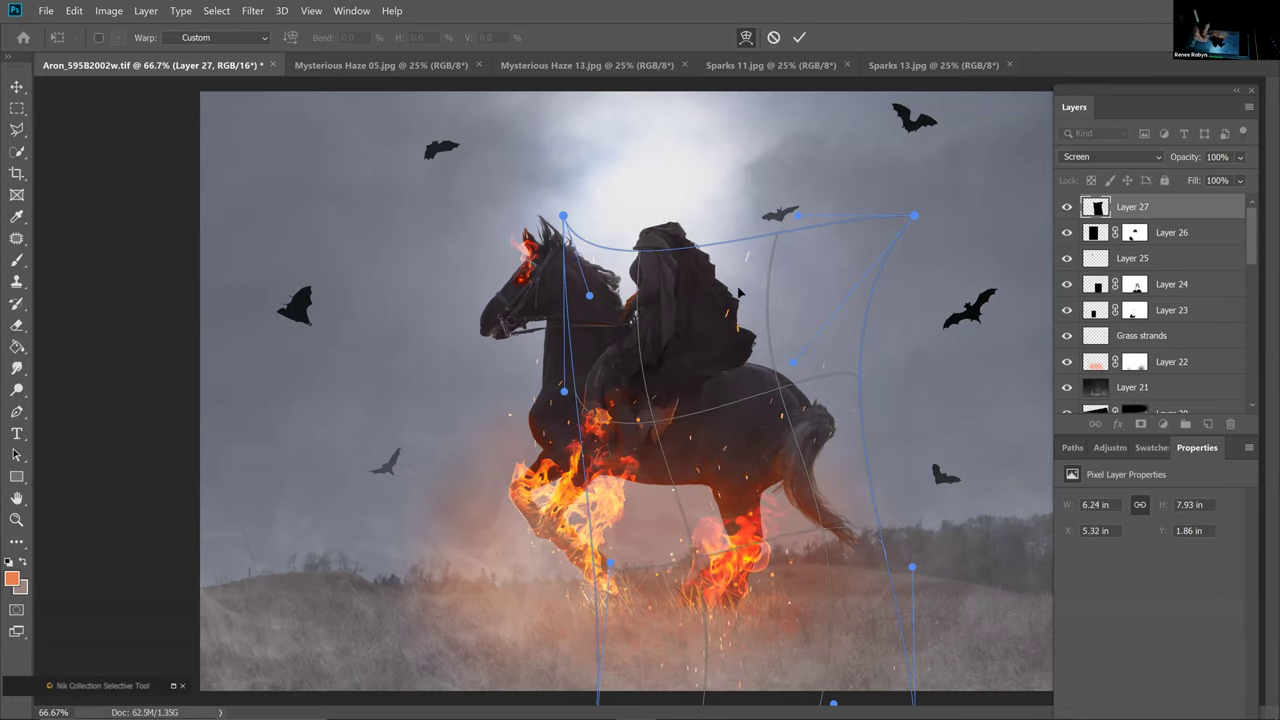
key("Return")
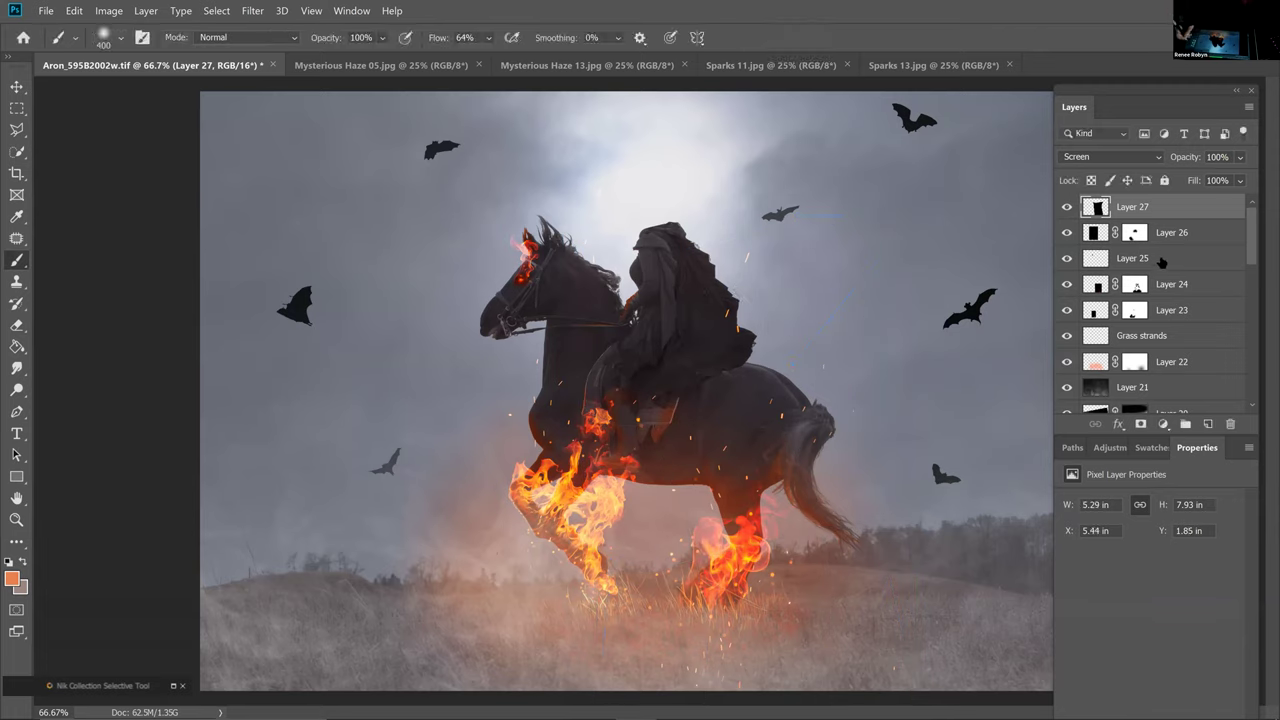
Add a layer mask to the warped sparks layer, paint out unwanted sparks in black, and select the layer below
left_click(1140, 424)
key("d")
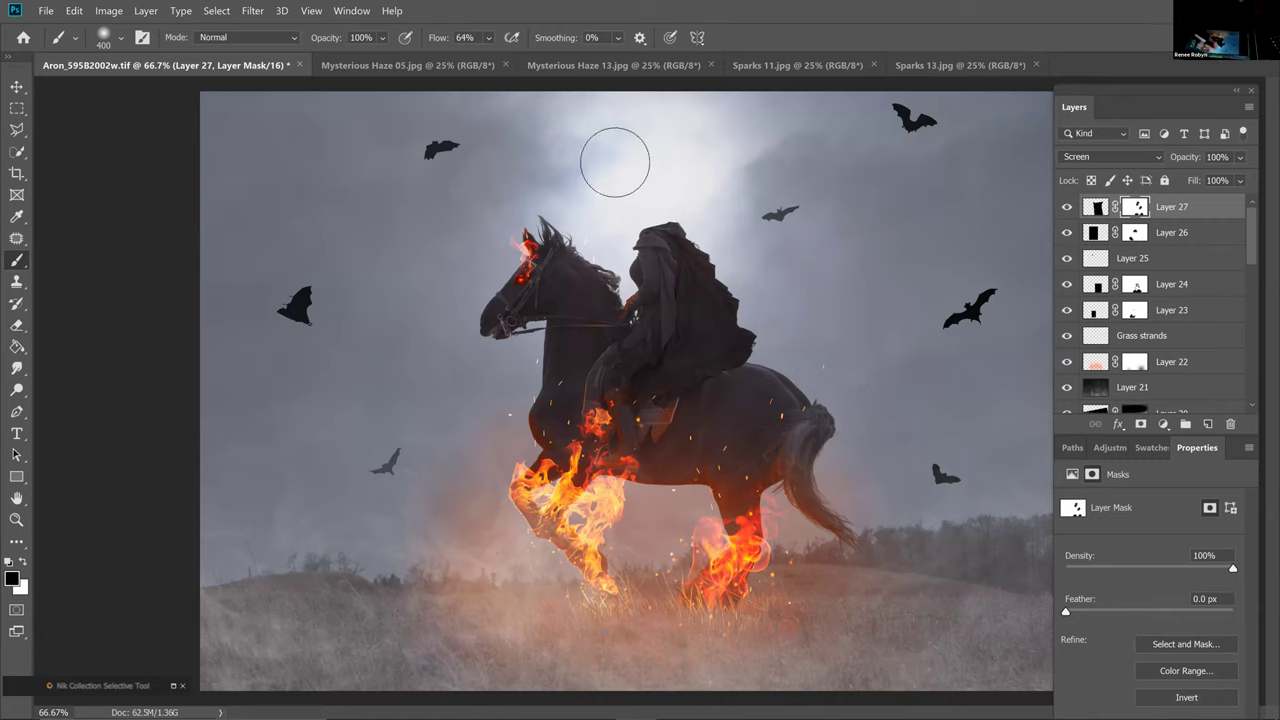
key("alt+bracketleft")
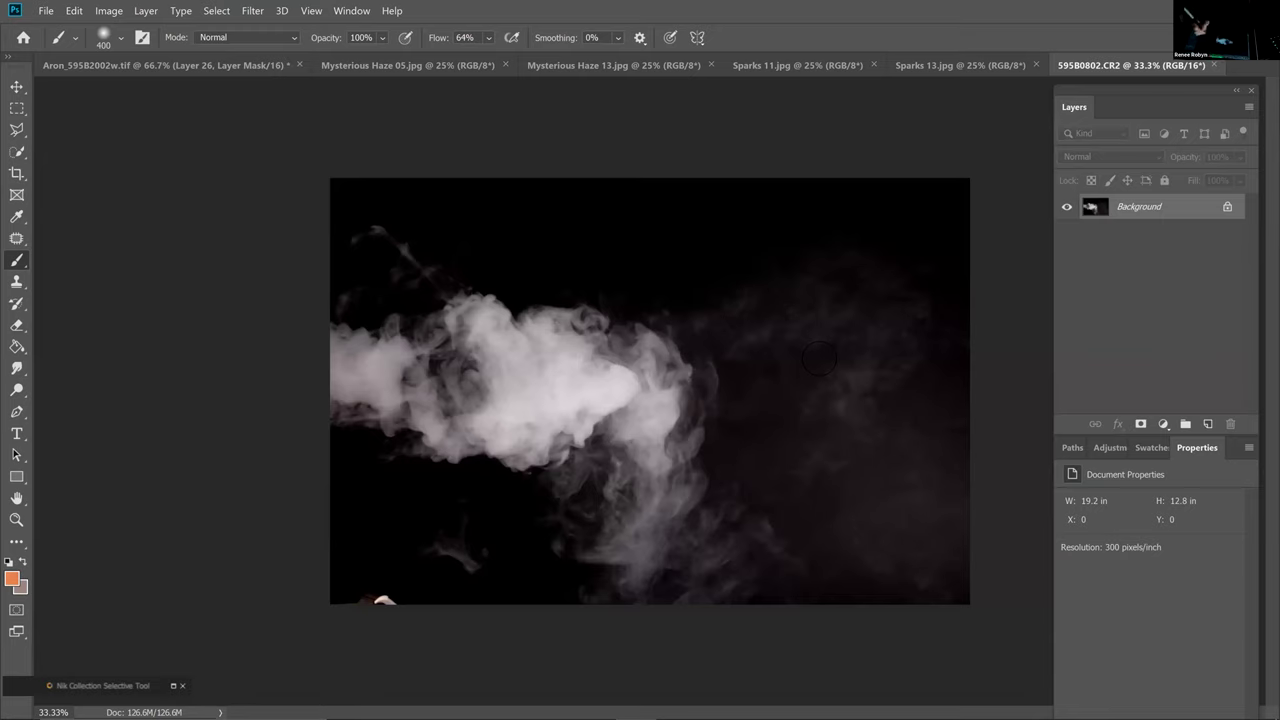
Darken the smoke photo 595B0802.CR2 with a Curves adjustment layer, setting a point at input 172, output 121
left_click(1175, 418)
left_click(1185, 210)
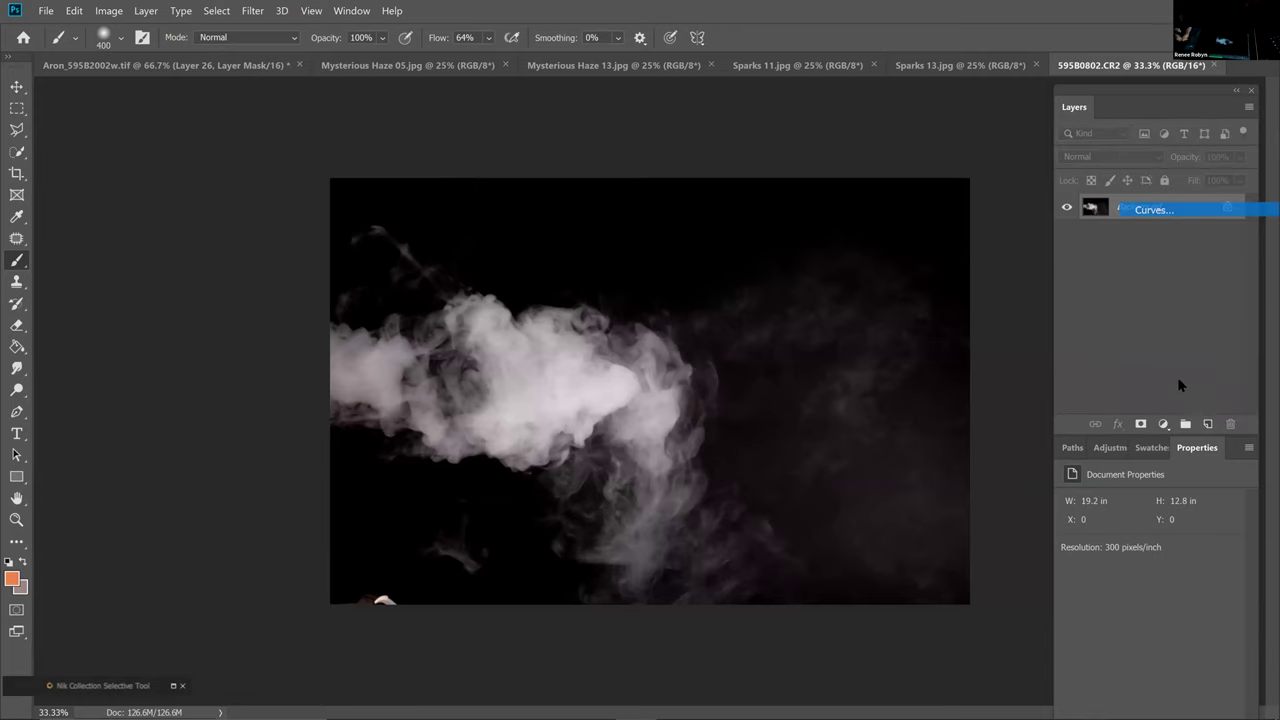
left_click(1188, 610)
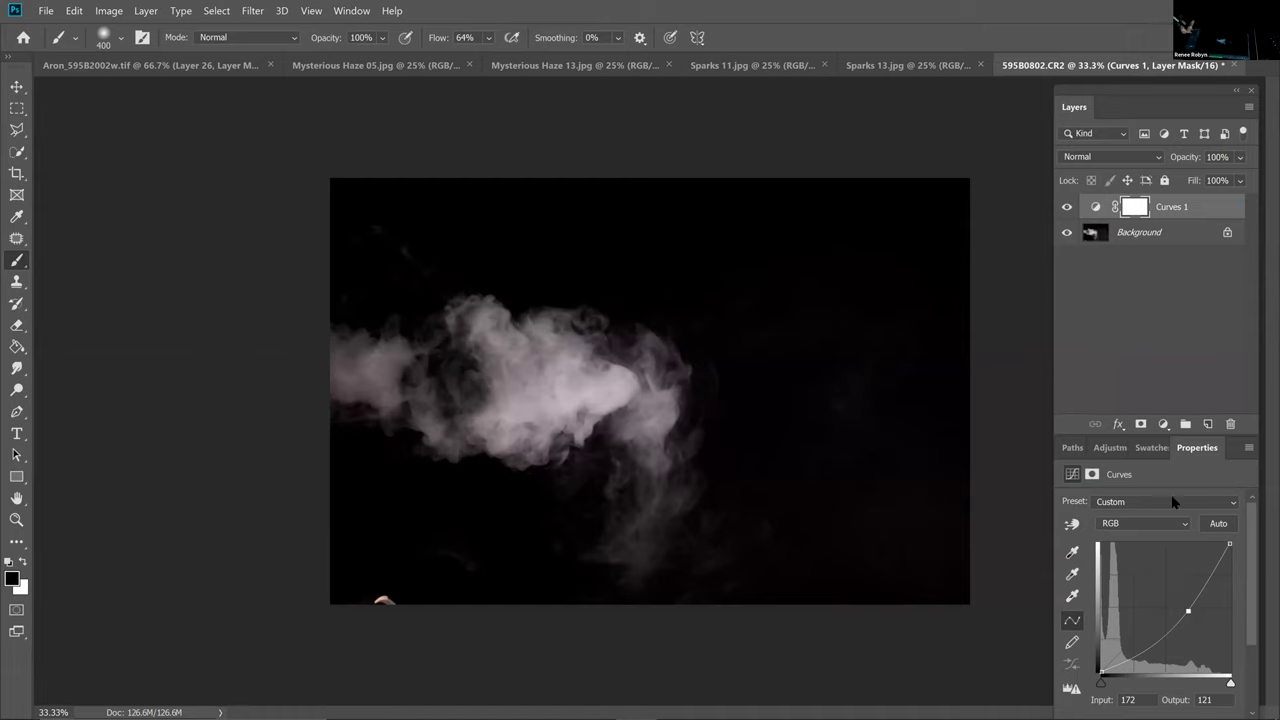
Paint black sampled from the backdrop over the stray bright object at the smoke photo's lower edge on the Background layer
left_click(1166, 248)
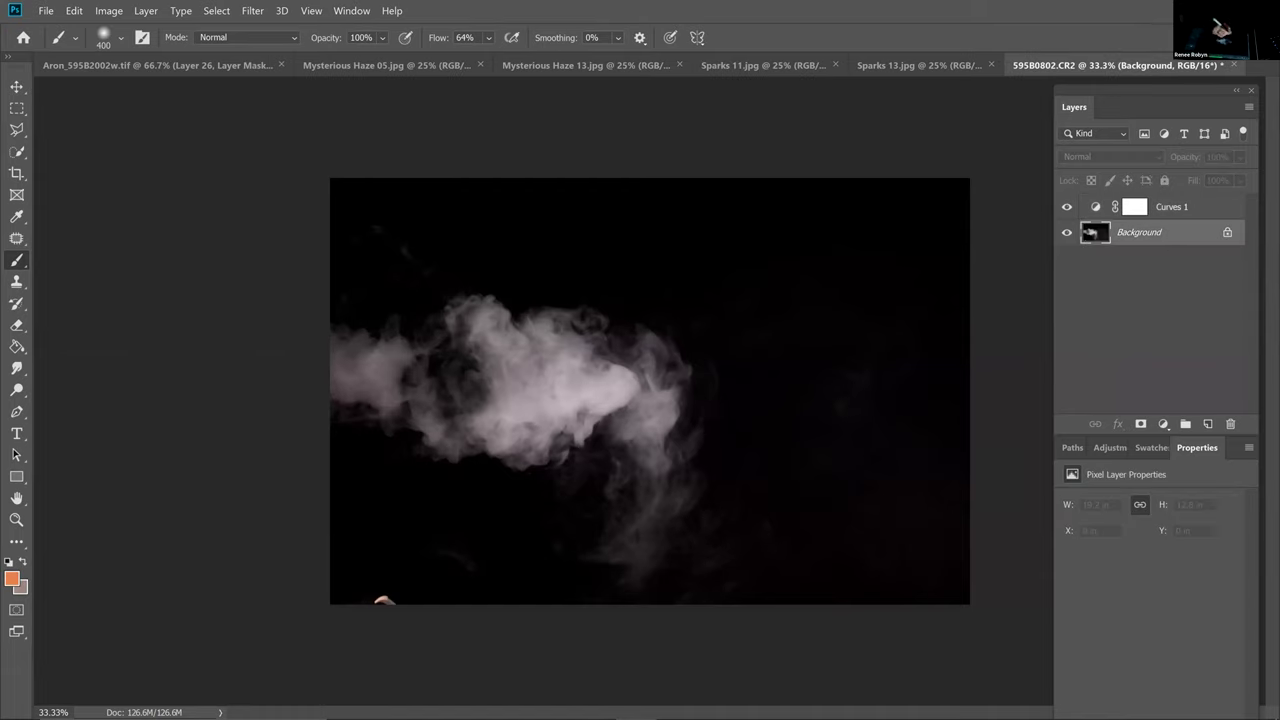
left_click(359, 552, "alt")
left_click(385, 600)
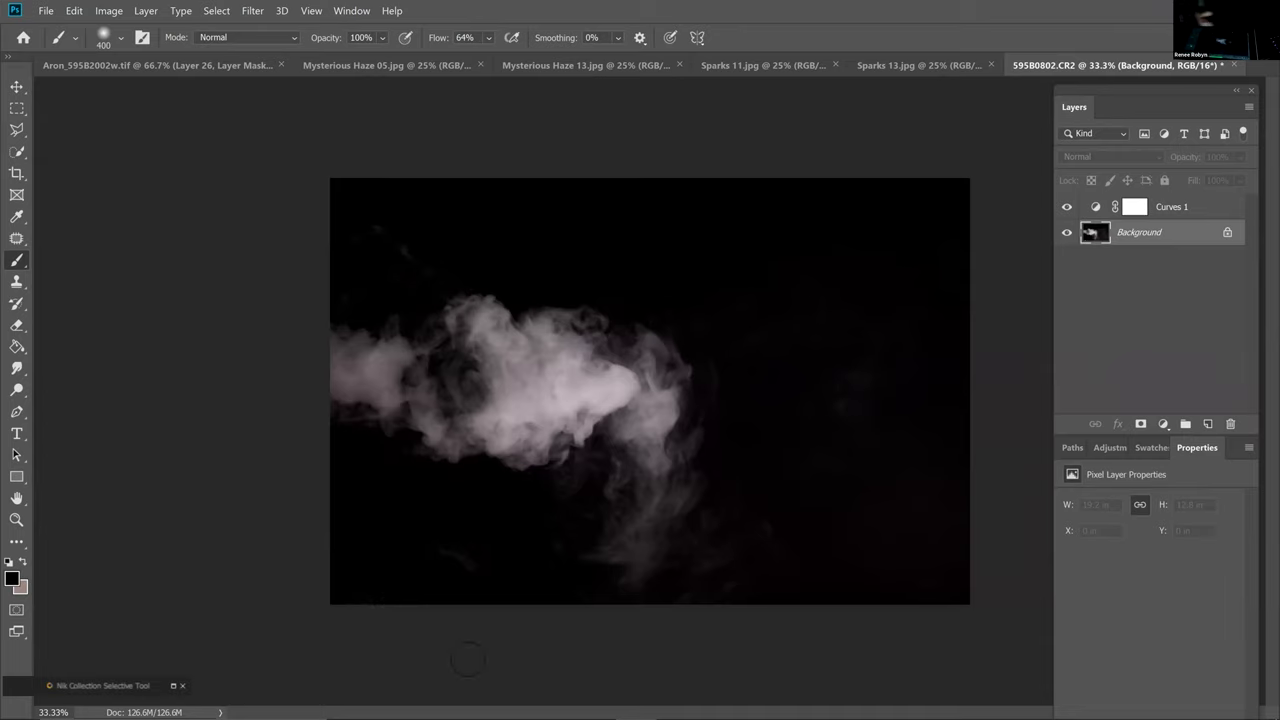
Stamp all visible smoke layers into a new layer above Curves 1 and compare it by toggling layer visibility
left_click(1197, 214)
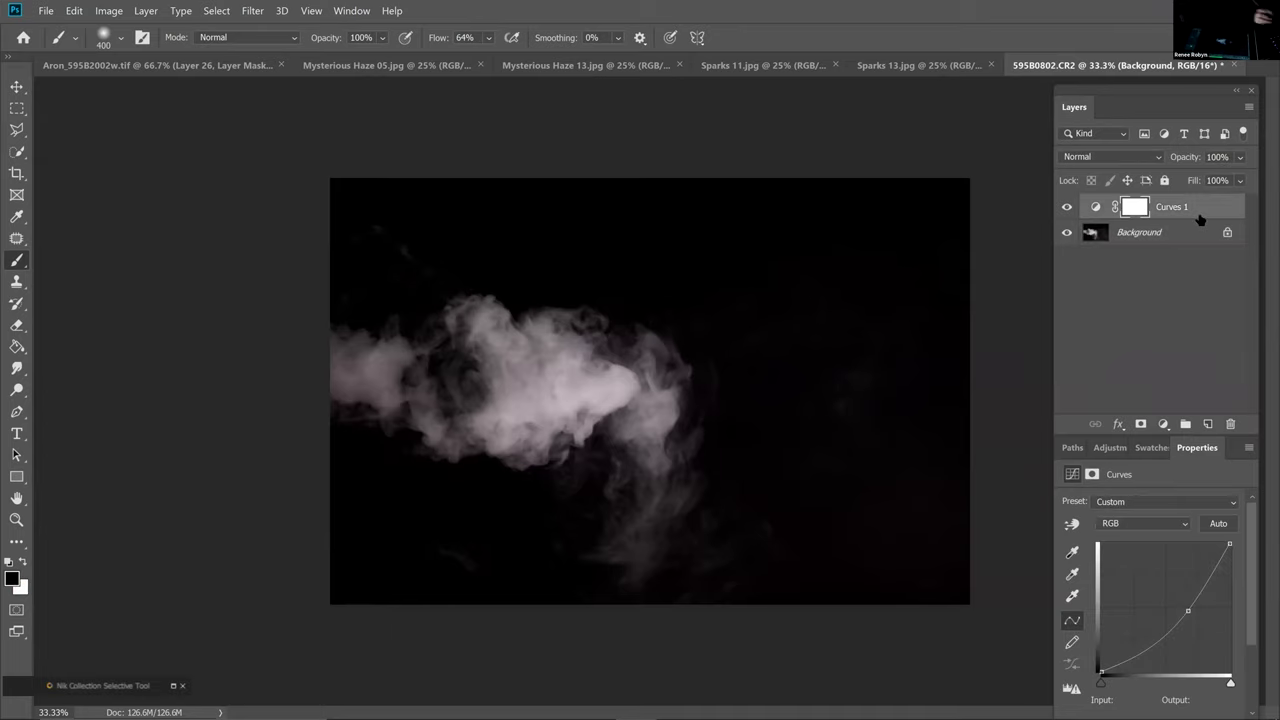
key("ctrl+shift+alt+n")
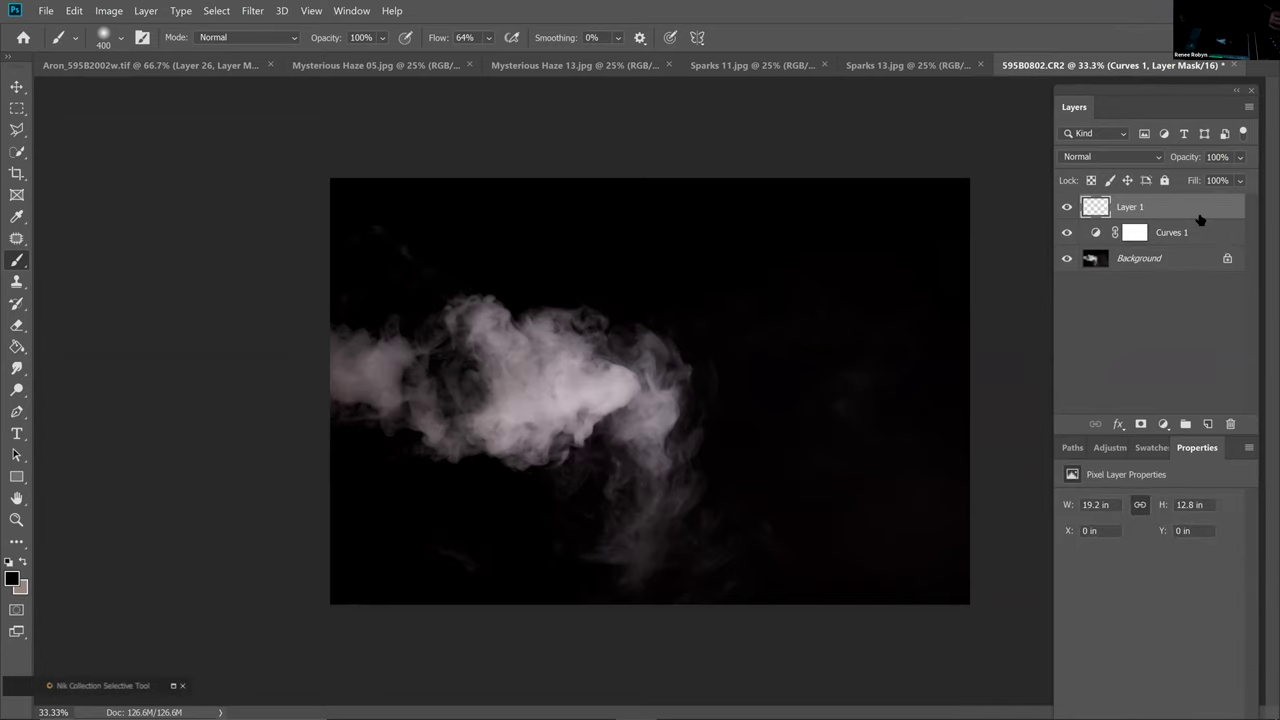
key("ctrl+shift+alt+e")
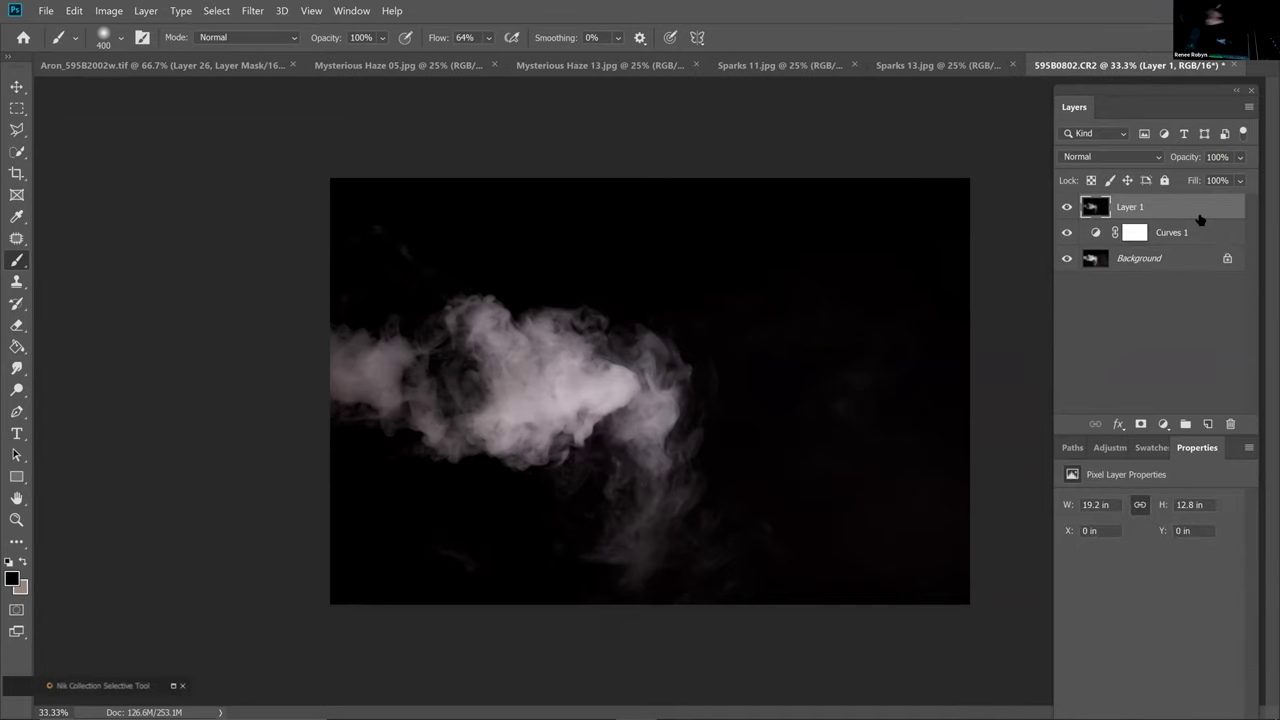
left_click(1066, 206)
left_click(1066, 232)
left_click(1066, 232)
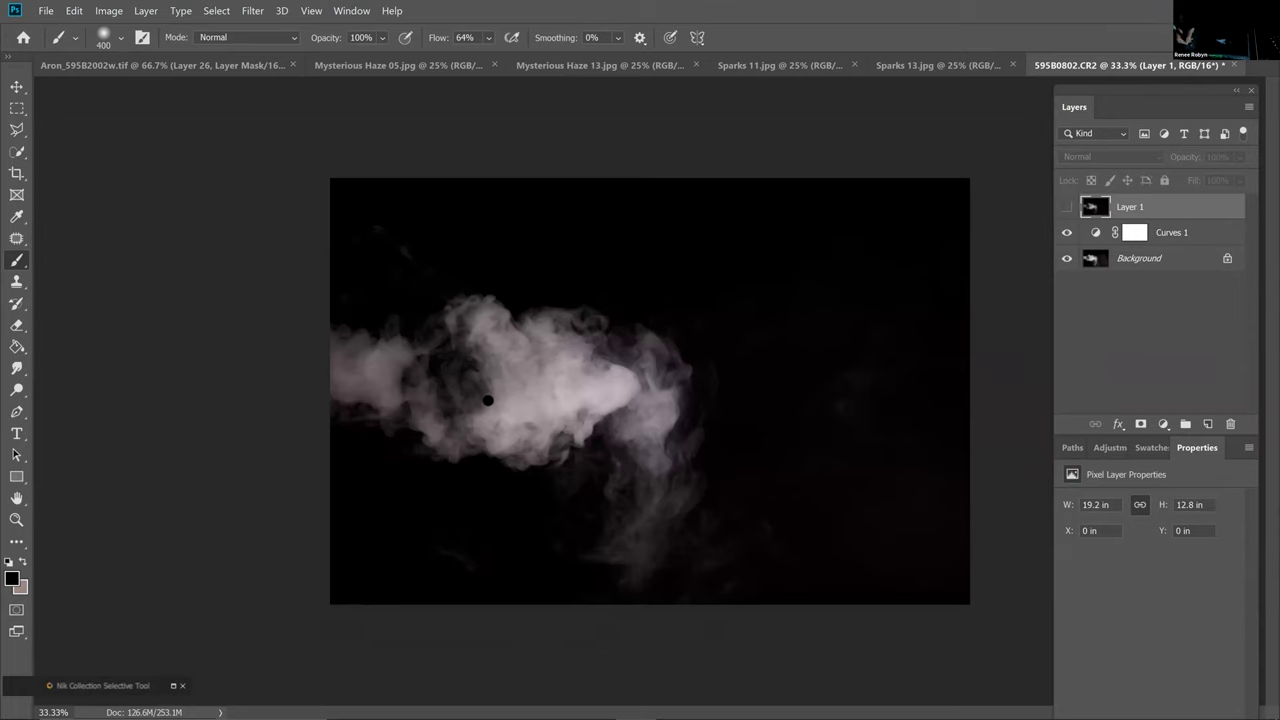
left_click(1066, 206)
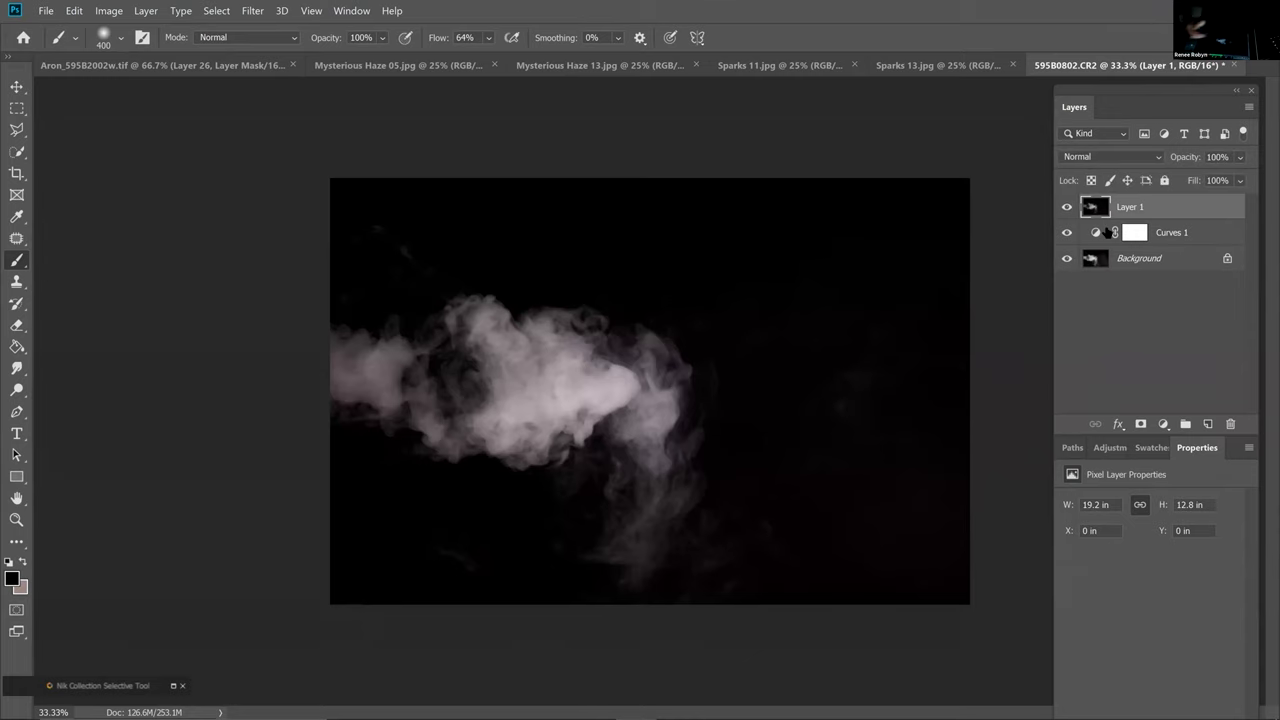
Copy the merged smoke image into the horse composite as the top layer and set its blend mode to Screen
key("ctrl+a")
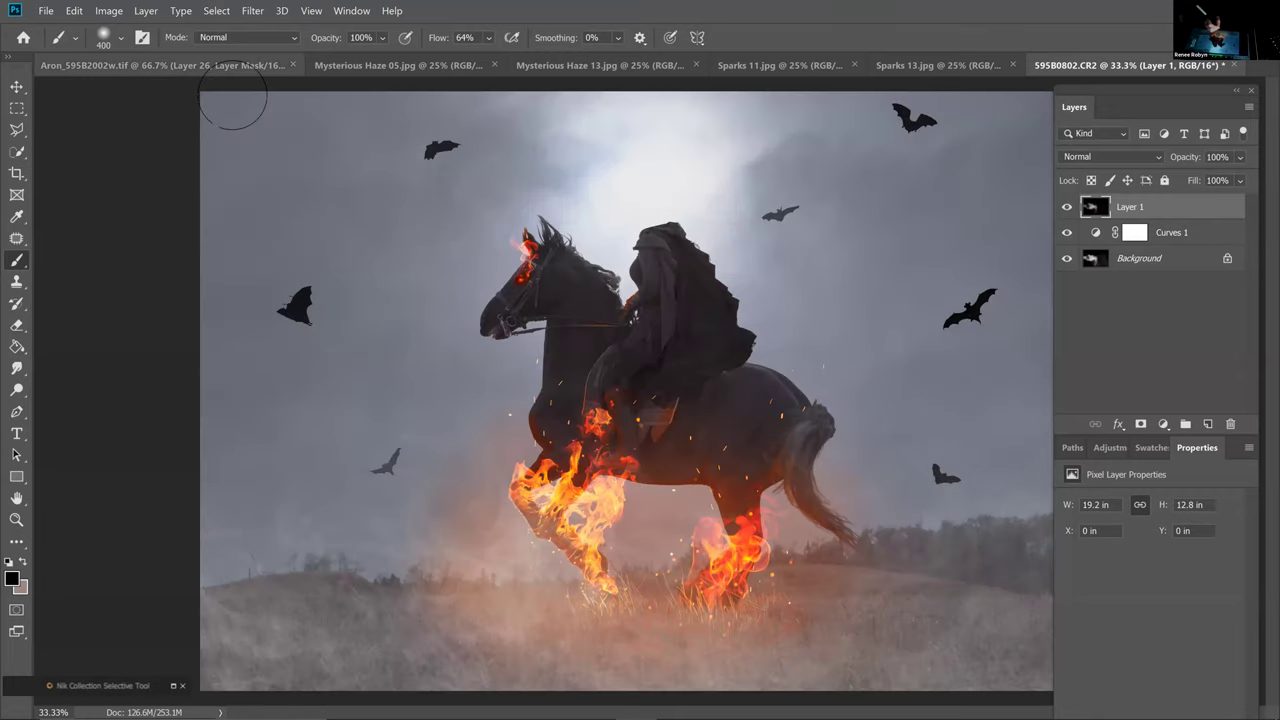
left_click(233, 66)
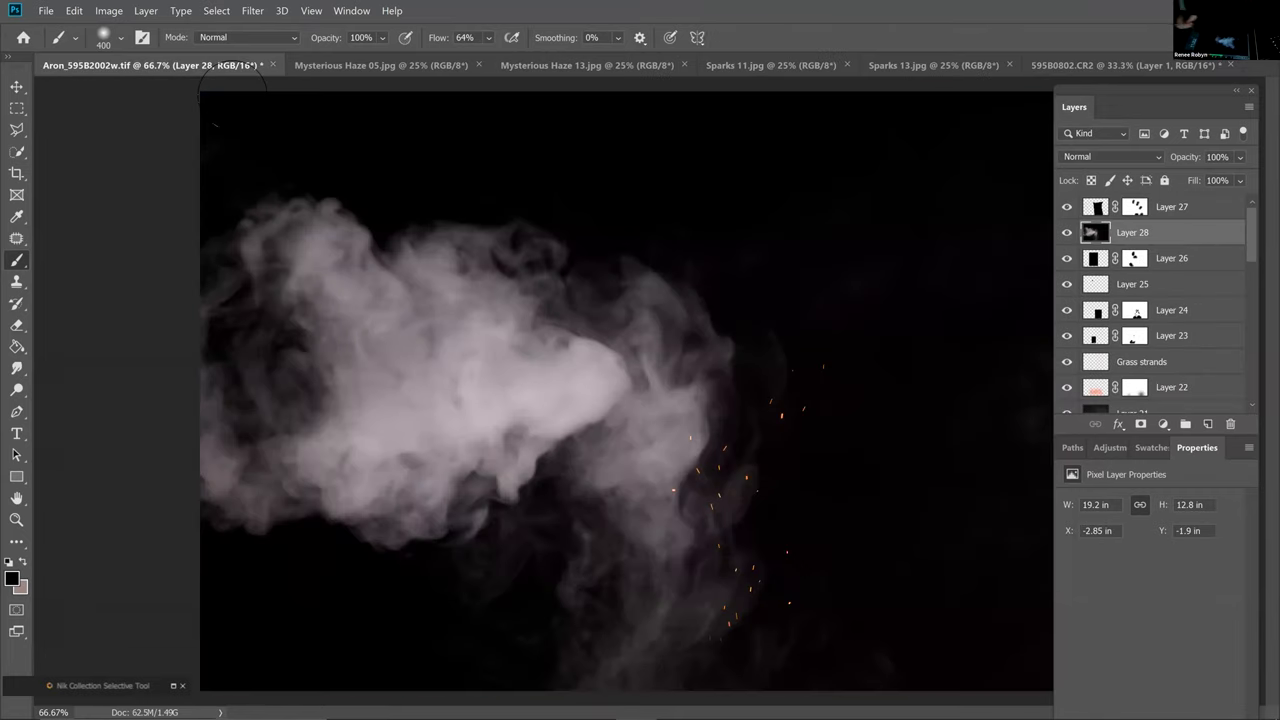
left_click(1130, 157)
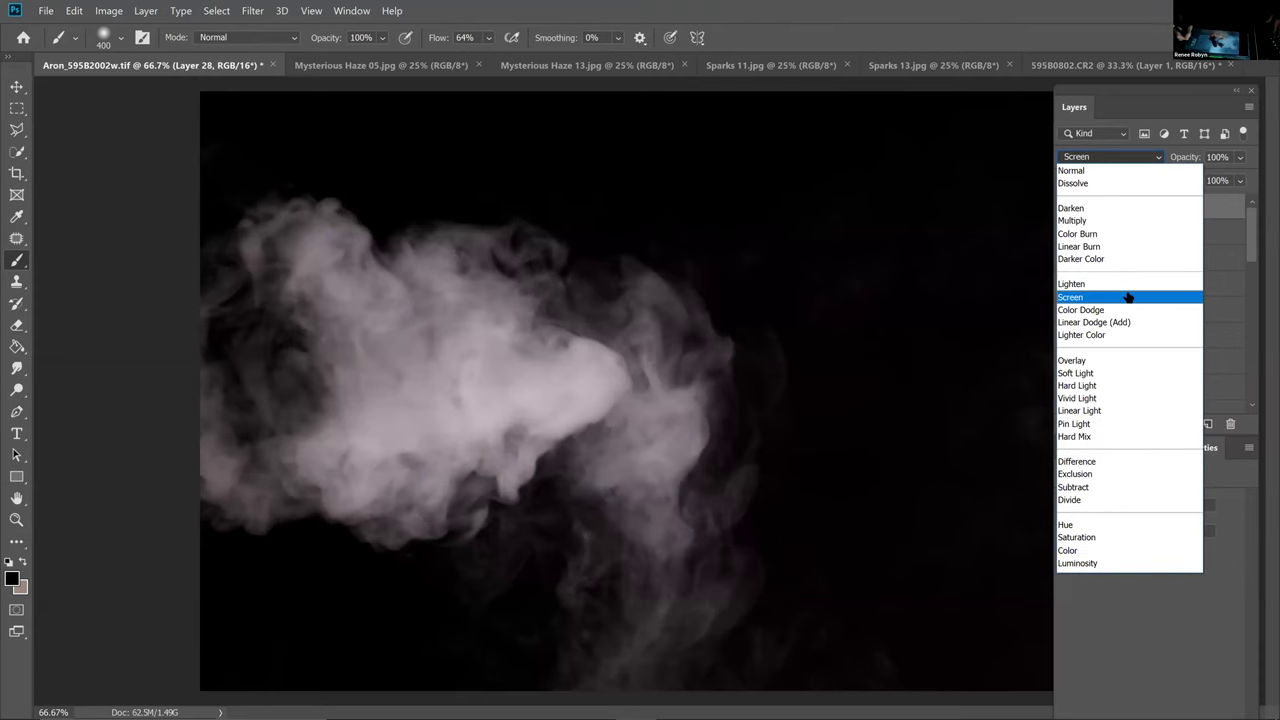
left_click(1124, 297)
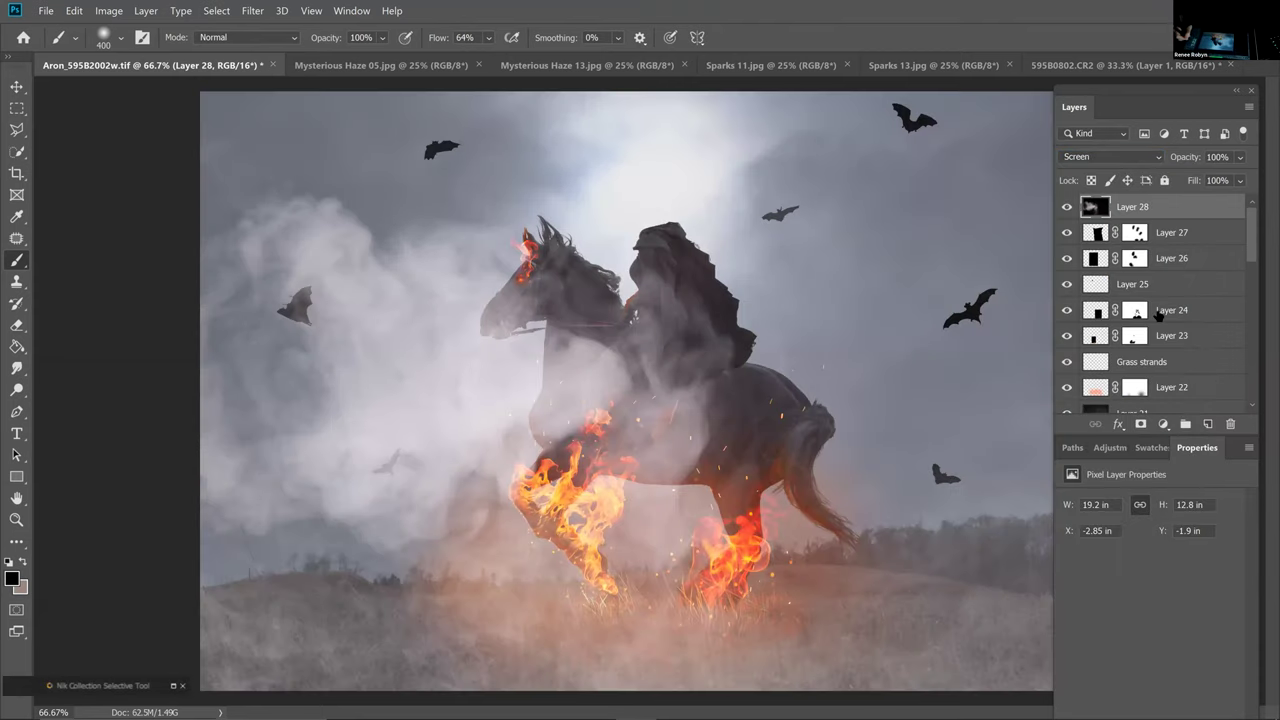
Scale the smoke on Layer 28 down to 25.52%, rotate it 102.86°, and position it below the horse's muzzle
key("ctrl+minus")
key("ctrl+minus")
key("ctrl+minus")
key("ctrl+t")
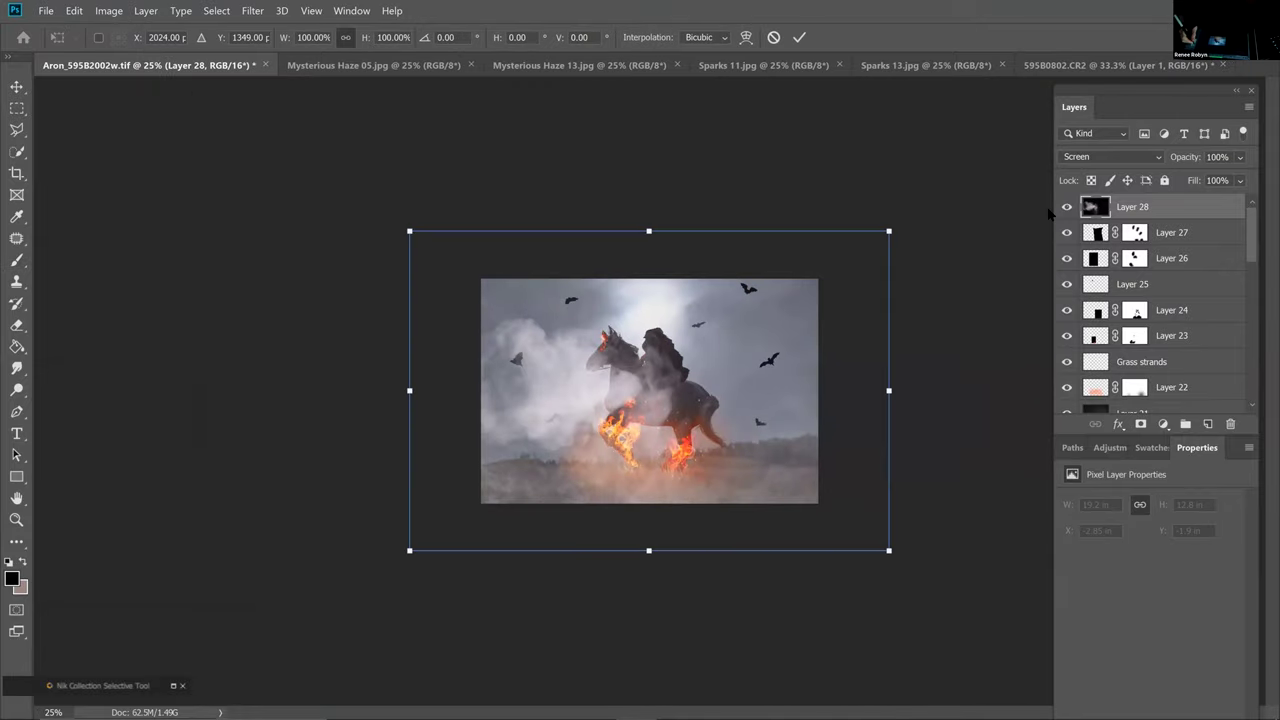
left_click_drag(884, 235, 606, 412)
left_click_drag(645, 455, 513, 494)
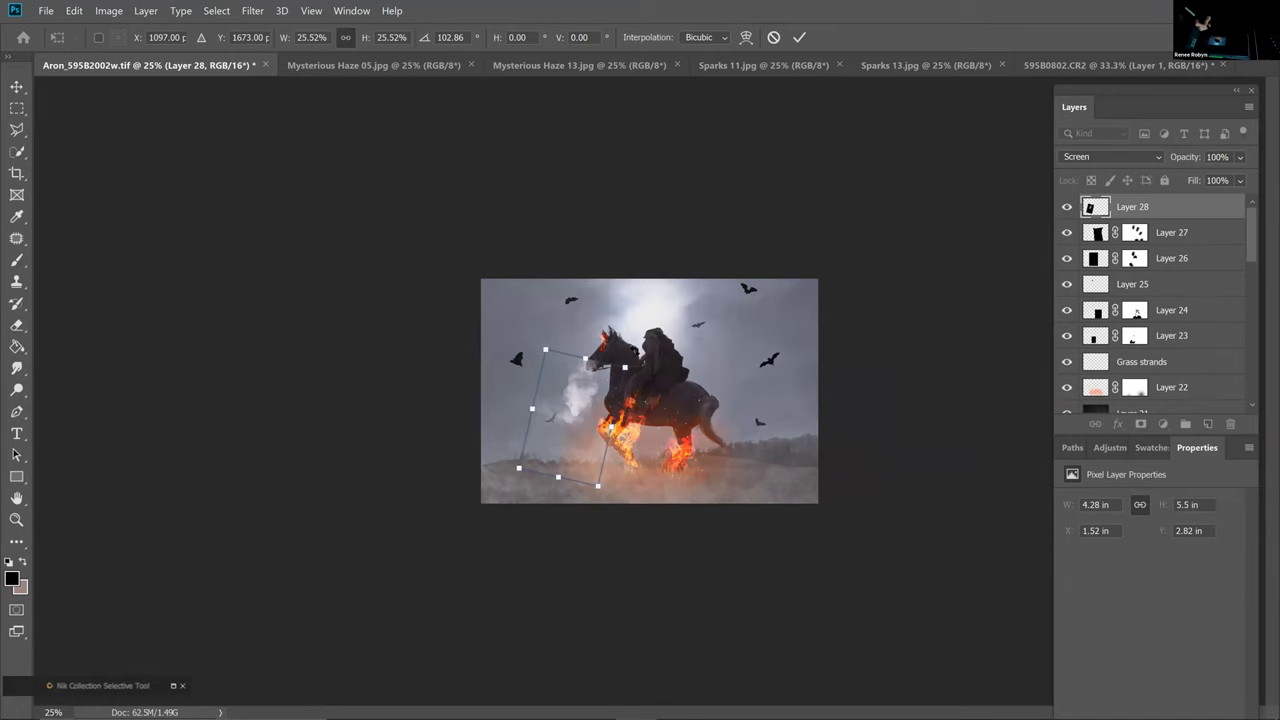
key("ctrl+plus")
key("ctrl+plus")
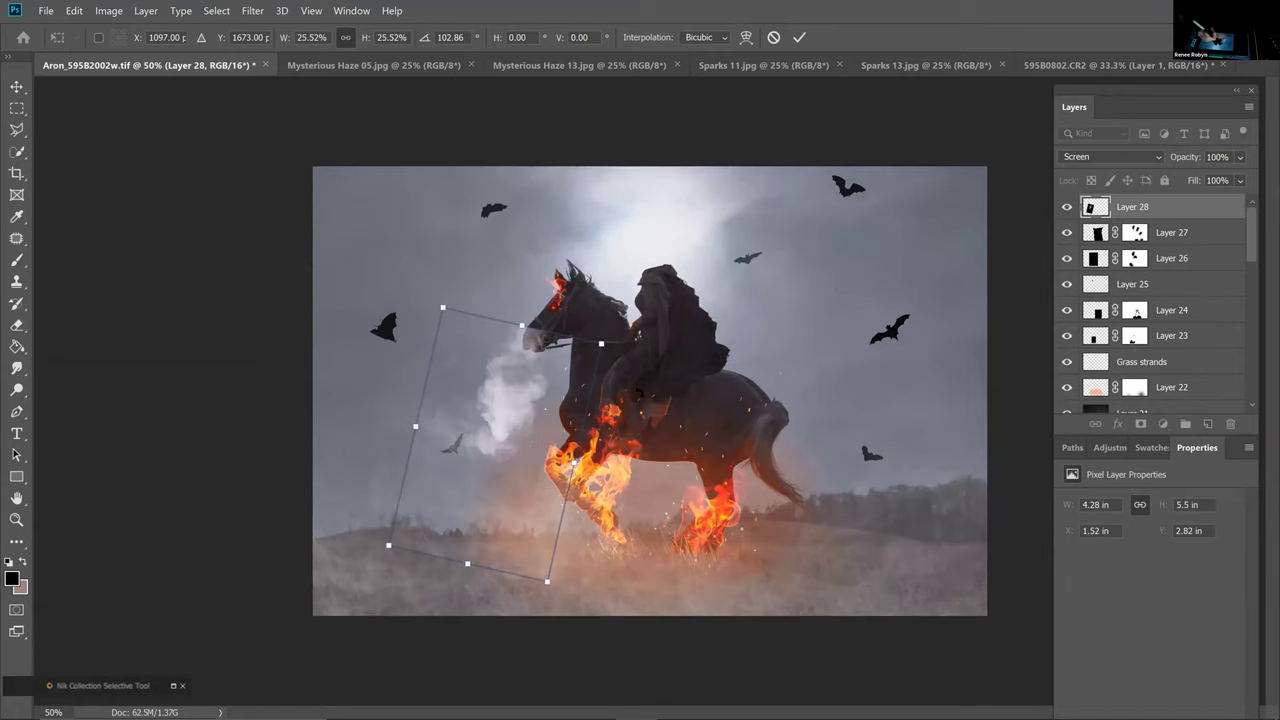
left_click_drag(543, 426, 551, 409)
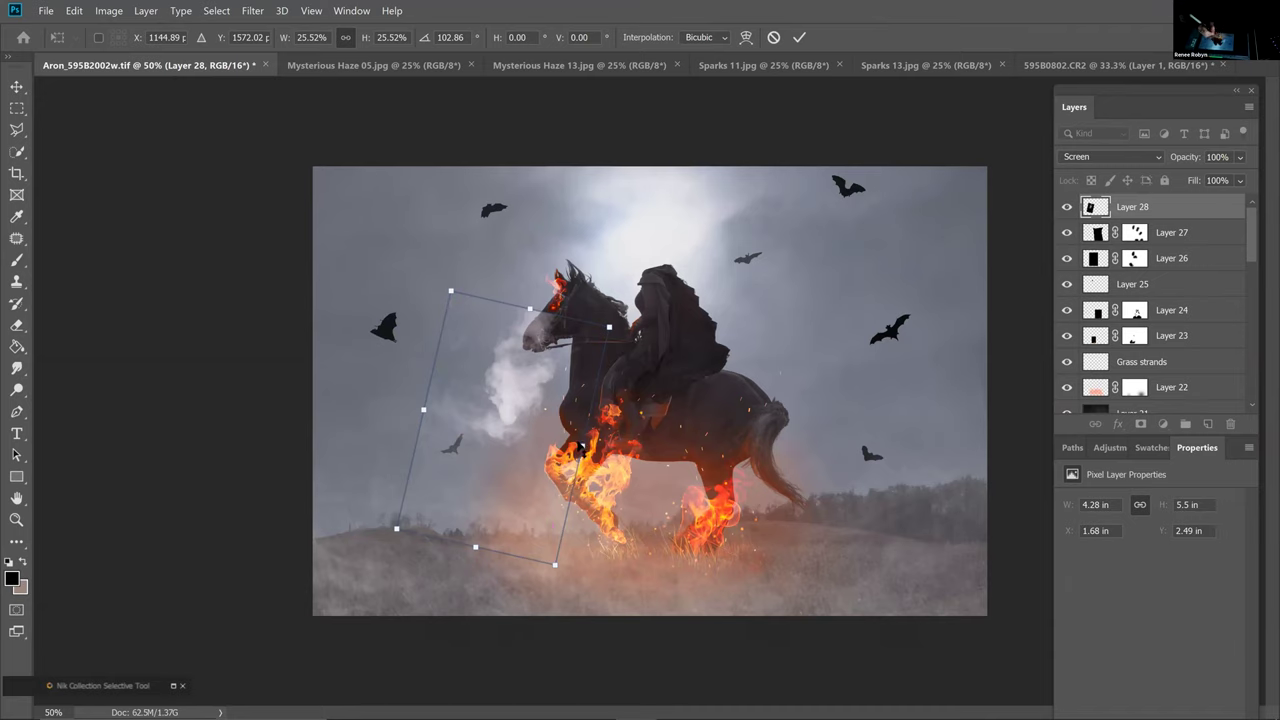
Shrink the smoke further to 12.92% and position it just in front of and below the horse's nostrils
key("ctrl+plus")
key("ctrl+plus")
left_click_drag(300, 279, 352, 367)
left_click_drag(421, 483, 395, 315)
left_click_drag(435, 572, 407, 487)
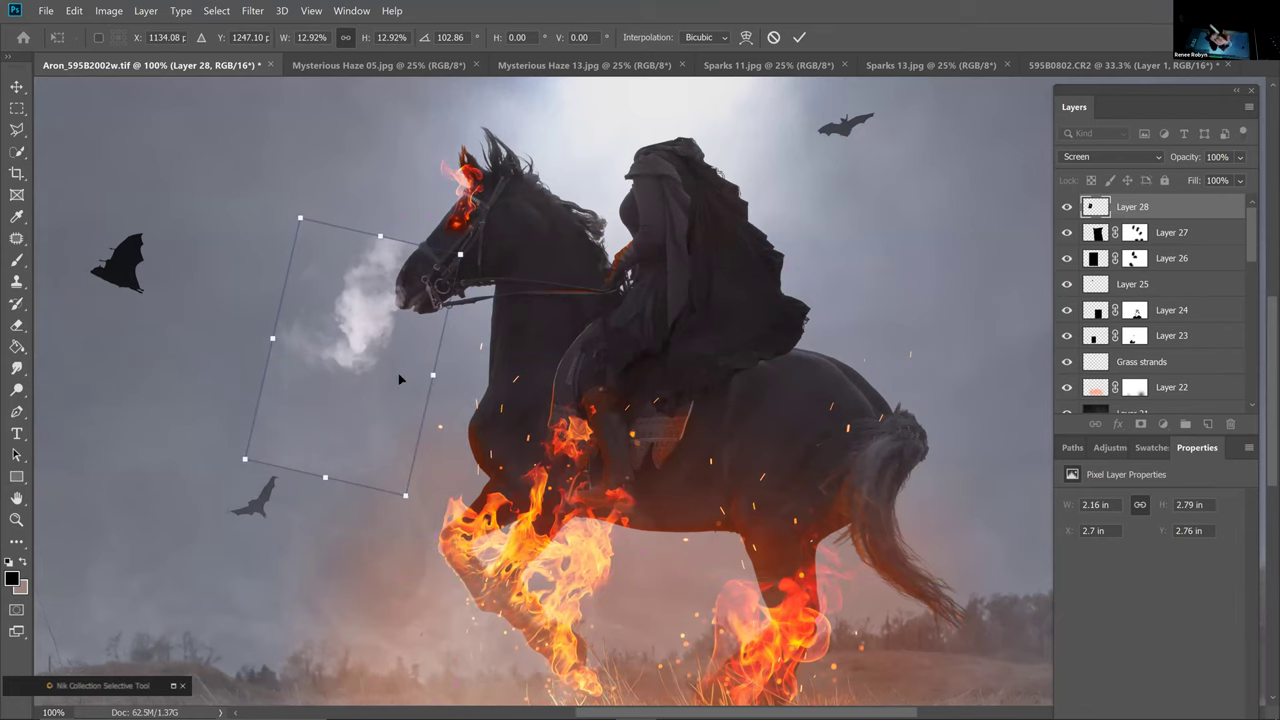
left_click_drag(399, 379, 401, 381)
left_click_drag(475, 397, 474, 403)
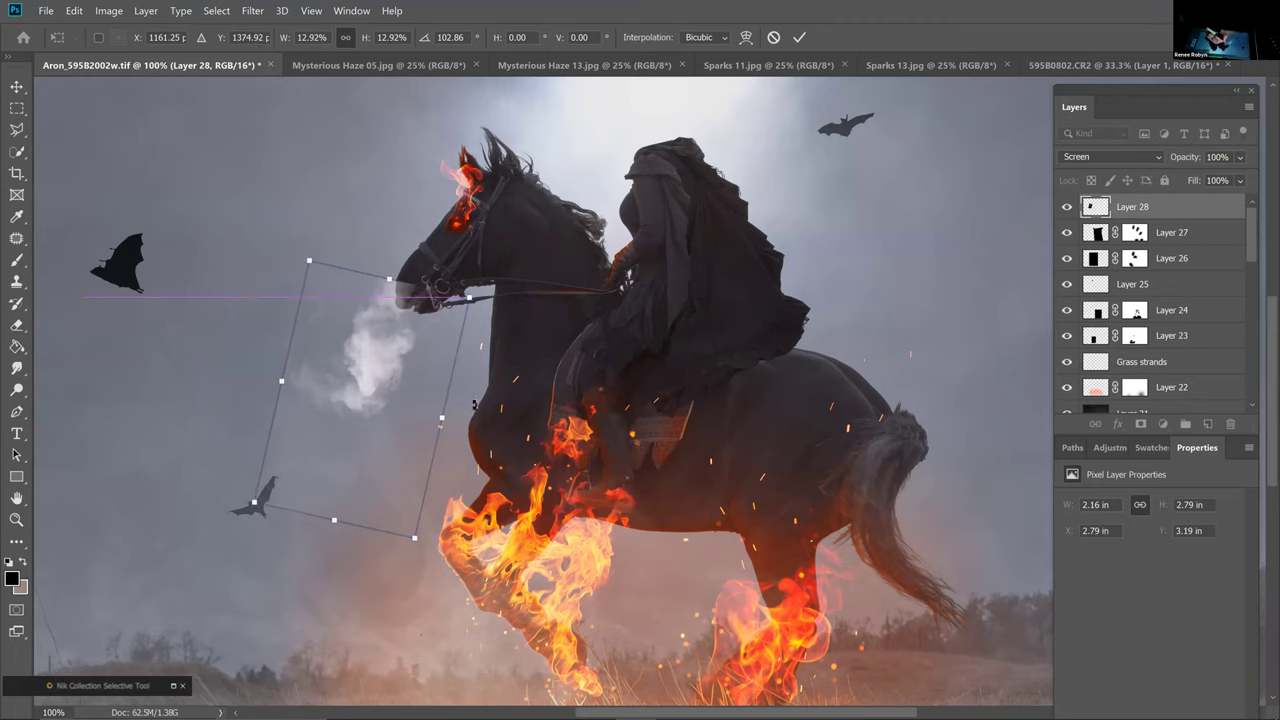
Rotate the smoke to 124.14°, scale it to 11.55%, align it with the nostrils, and apply the transform
left_click_drag(472, 357, 480, 399)
left_click_drag(423, 359, 421, 331)
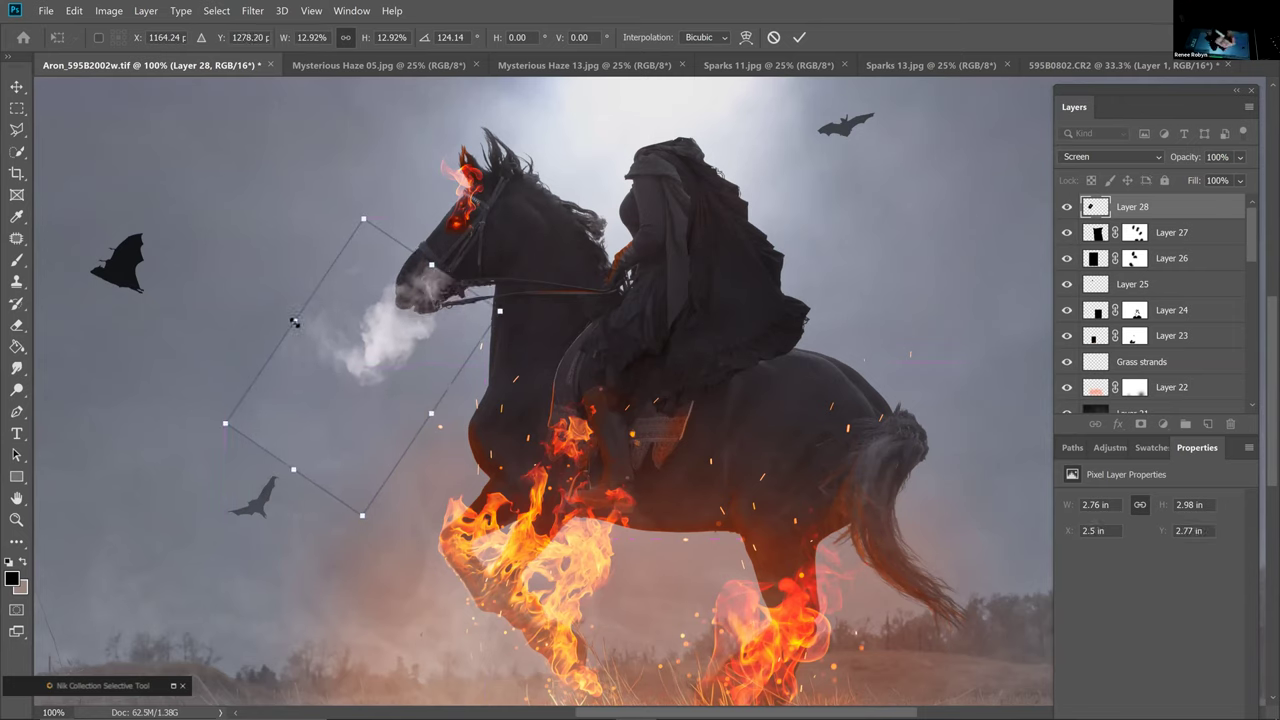
left_click_drag(305, 327, 320, 335)
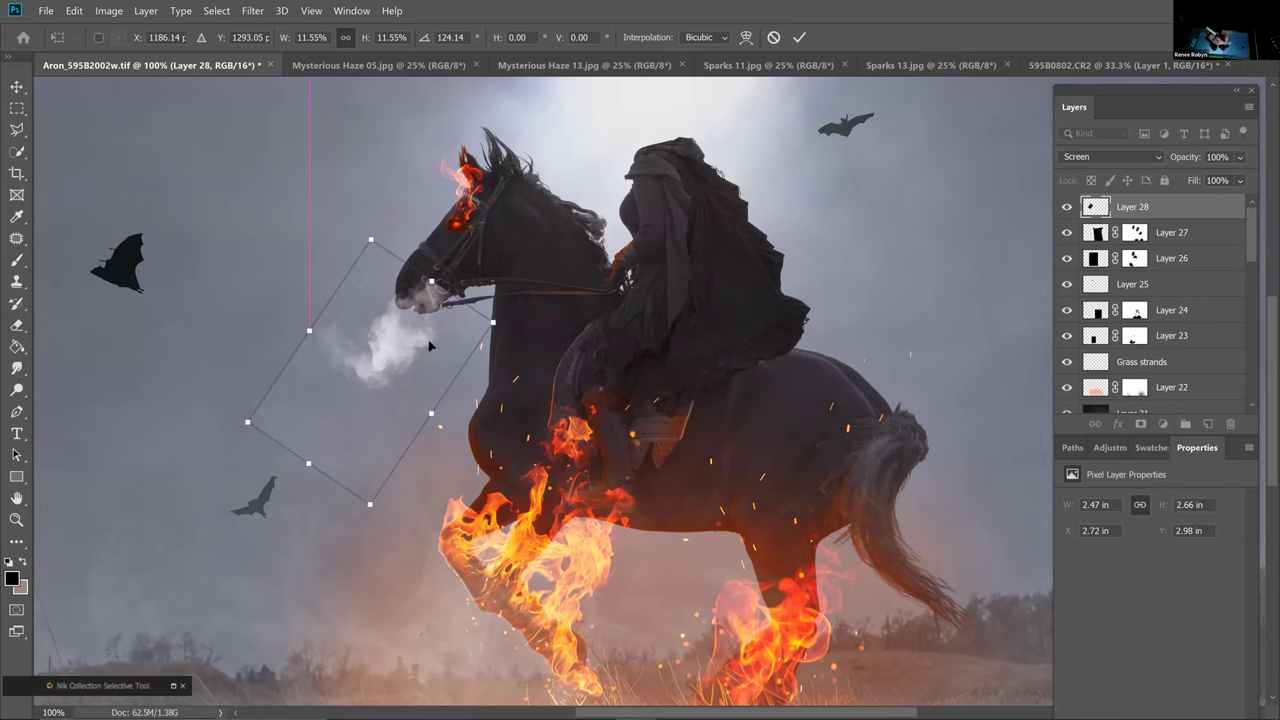
left_click_drag(434, 336, 449, 328)
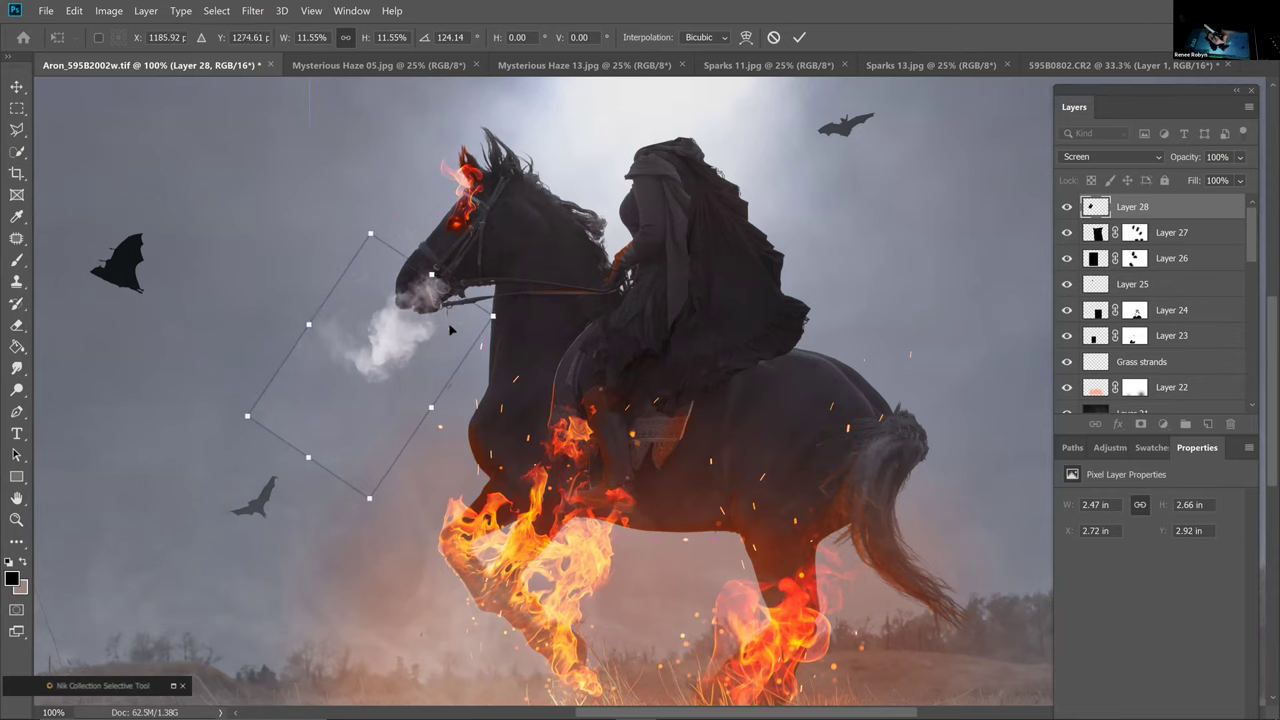
key("Return")
Add a layer mask to Layer 28 and paint black over the smoke's edges and where it covers the horse's muzzle
key("b")
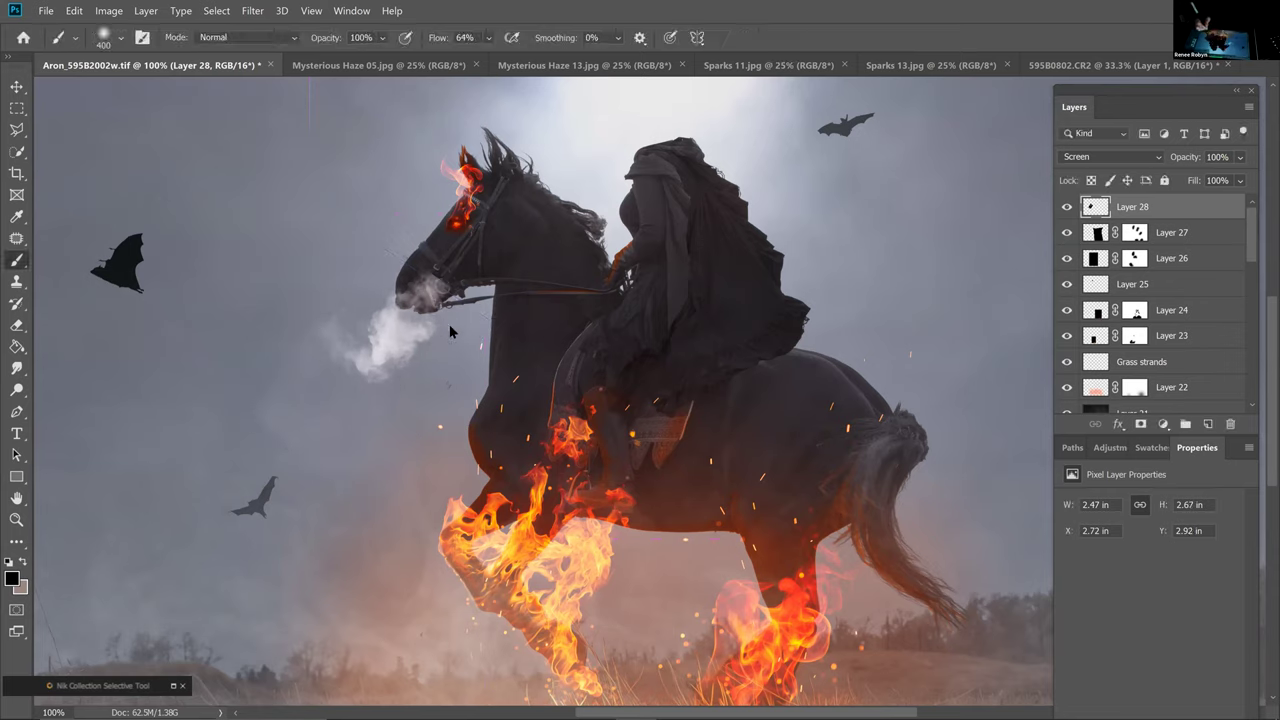
left_click(1140, 424)
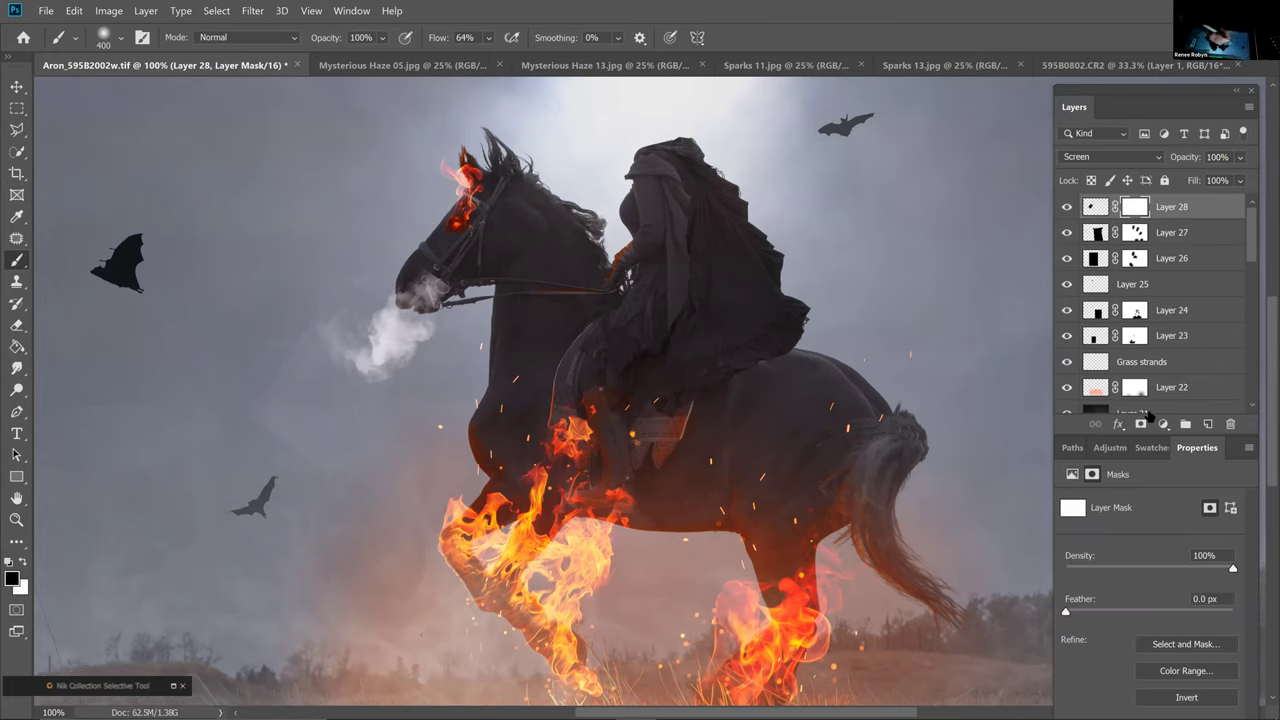
key("bracketright")
mouse_move(447, 447)
left_mouse_down()
mouse_move(470, 368)
mouse_move(463, 284)
mouse_move(437, 250)
mouse_move(476, 367)
mouse_move(394, 374)
mouse_move(329, 280)
mouse_move(324, 292)
left_mouse_up()
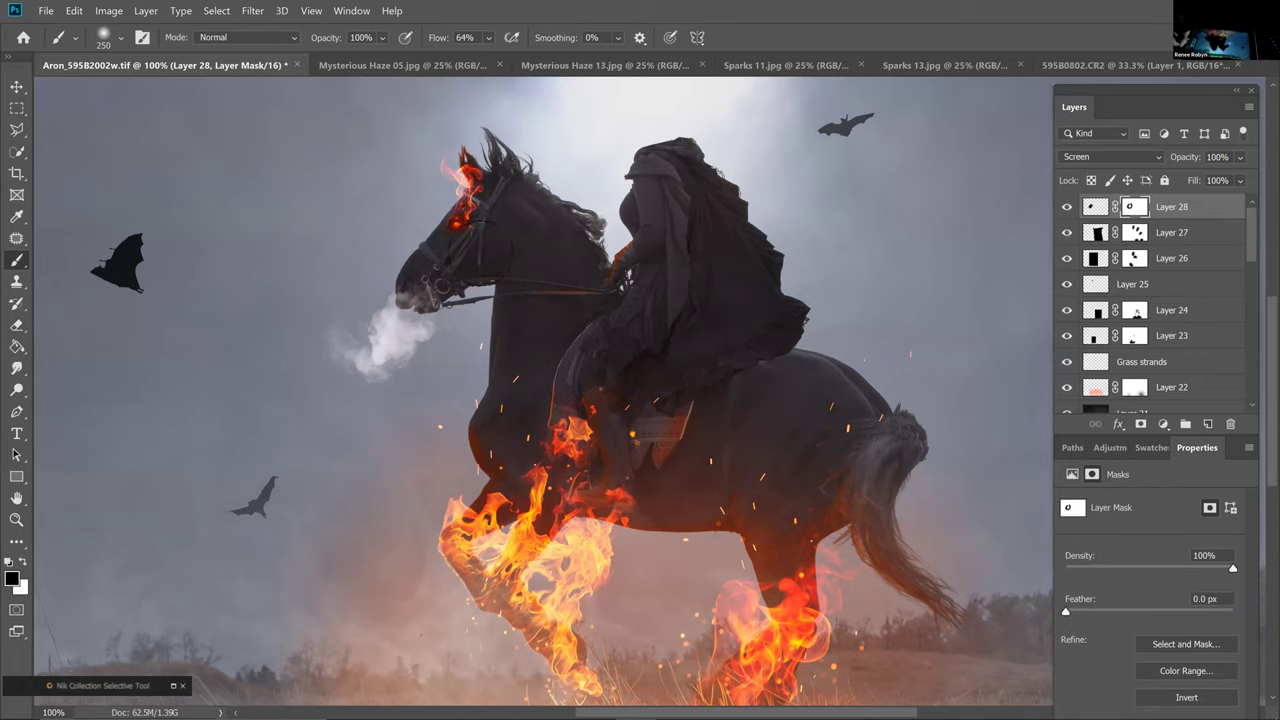
Lower the opacity of the smoke breath on Layer 28 to 38%
left_click(1209, 178)
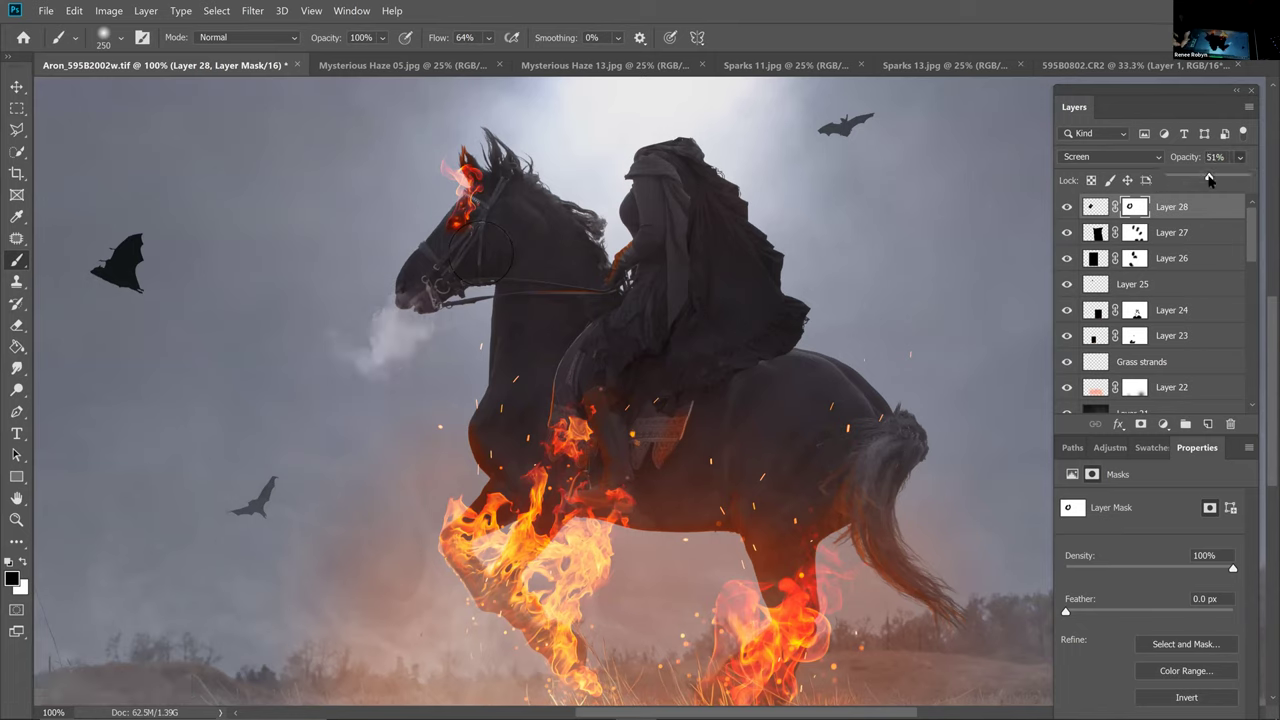
left_click_drag(1207, 180, 1213, 174)
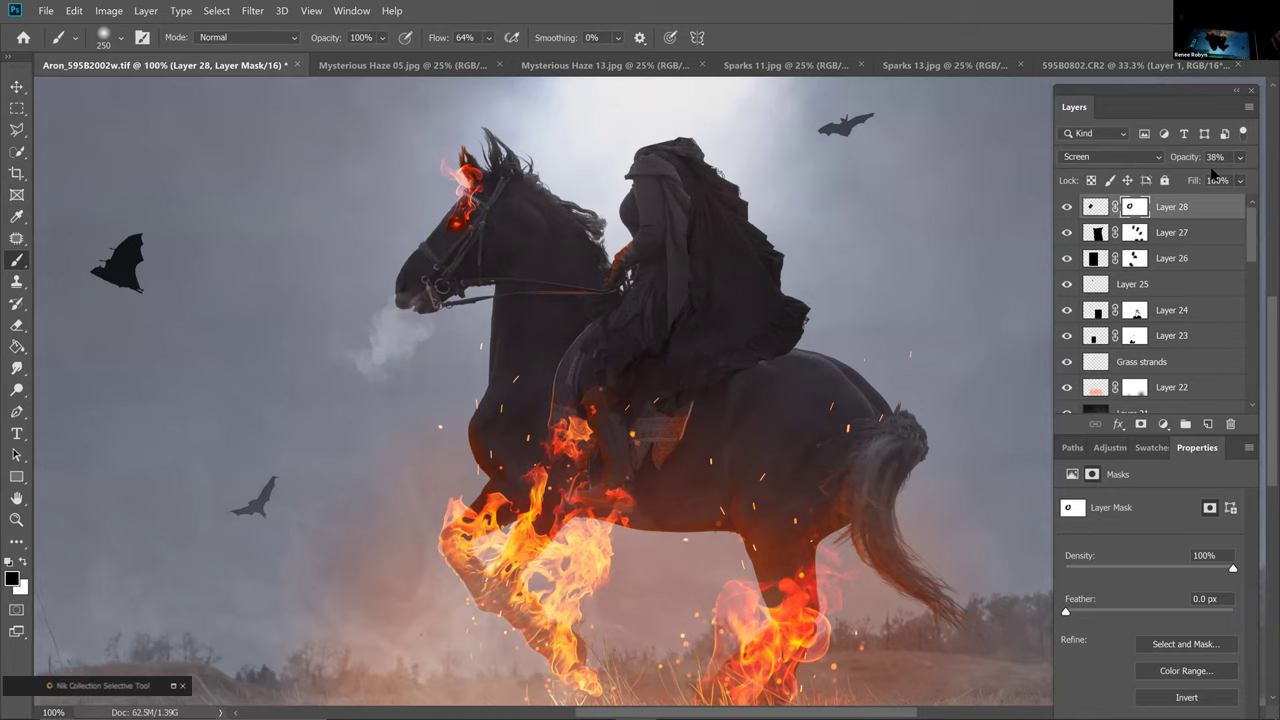
key("ctrl+minus")
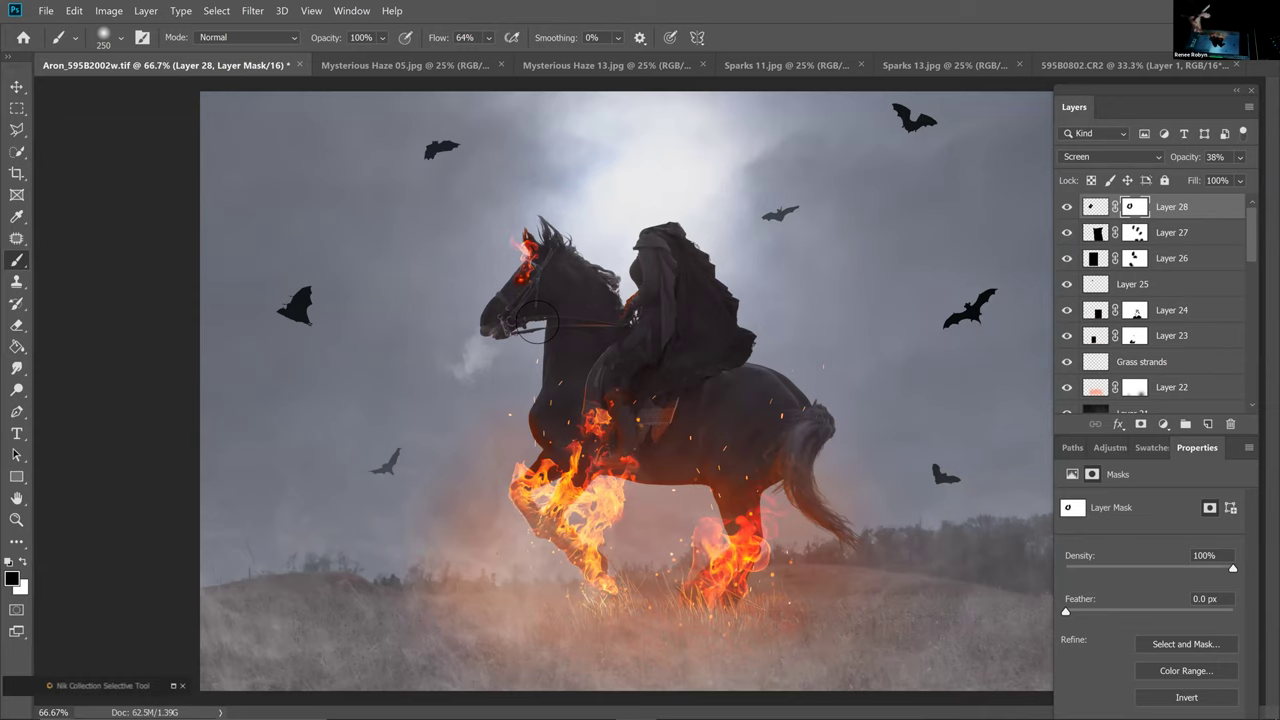
Target Layer 22's pixels, enlarge the brush to 1600 px, and set the foreground color to peach orange #eba079
left_click(1098, 388)
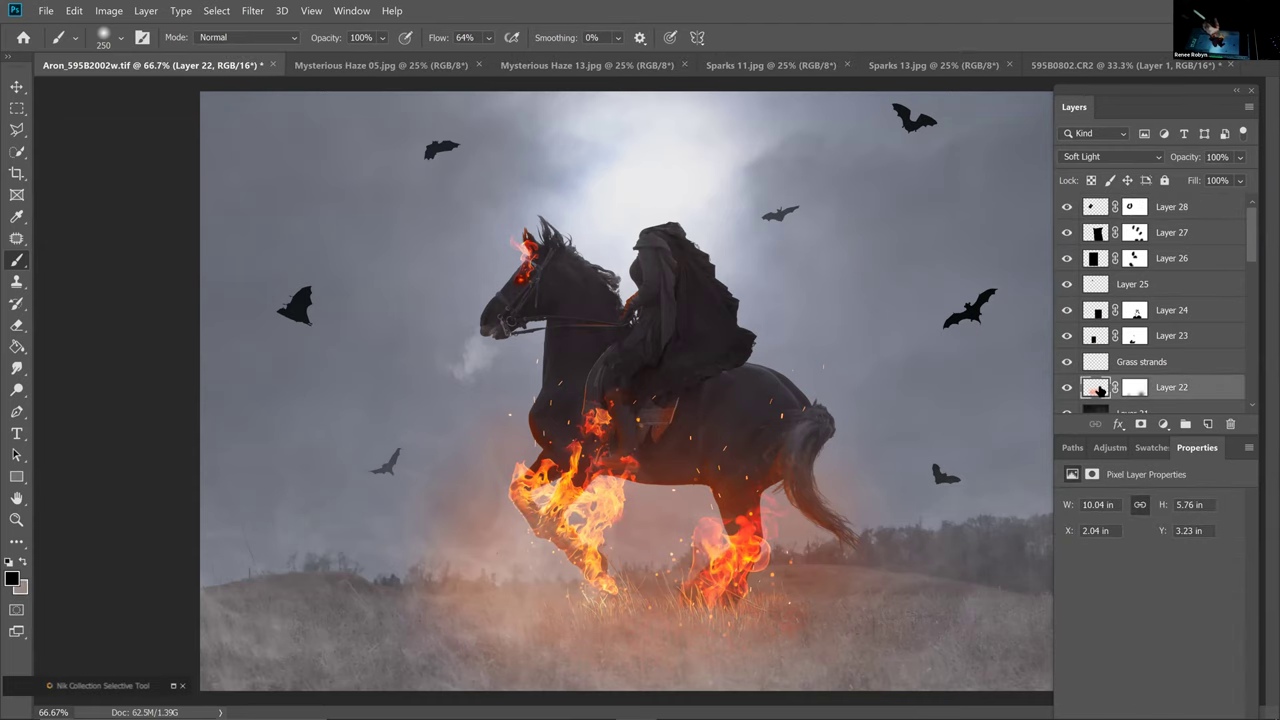
key("bracketright")
key("bracketright")
key("bracketright")
key("bracketright")
key("bracketright")
key("bracketright")
key("bracketright")
key("bracketright")
key("bracketright")
key("bracketright")
key("bracketright")
key("bracketright")
key("bracketright")
key("bracketright")
key("bracketright")
key("bracketright")
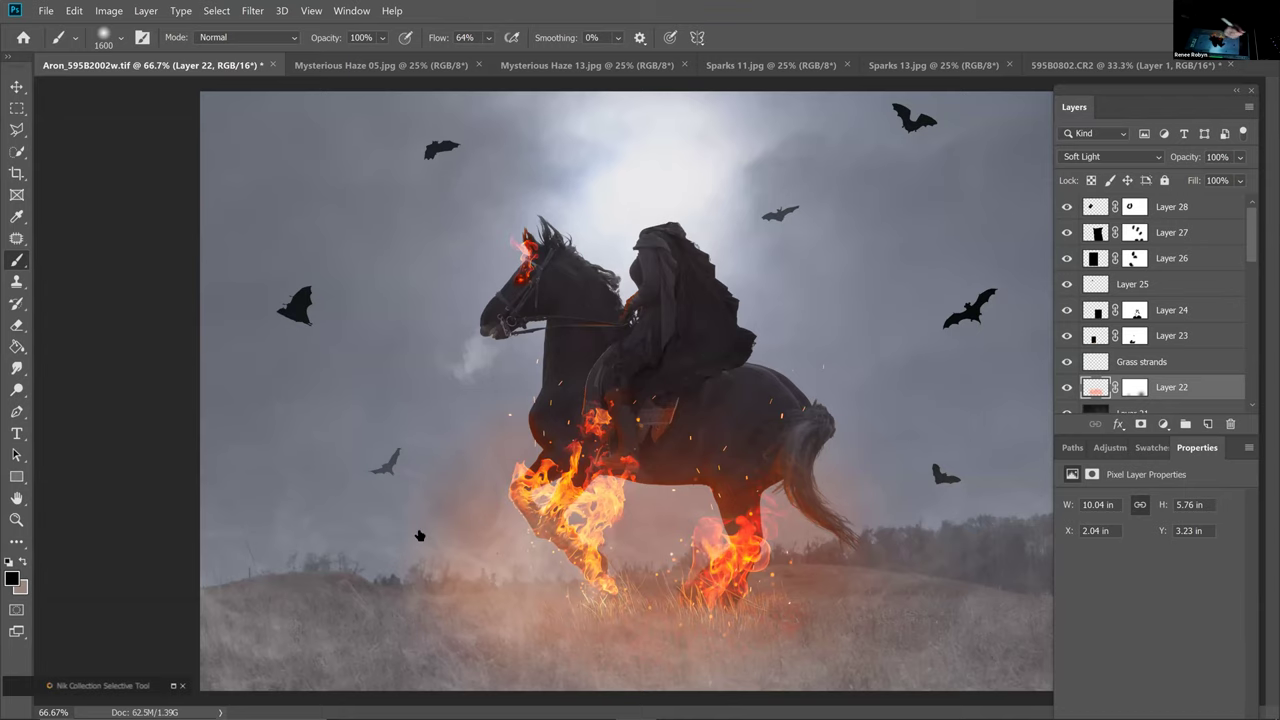
left_click(24, 565)
left_click(12, 577)
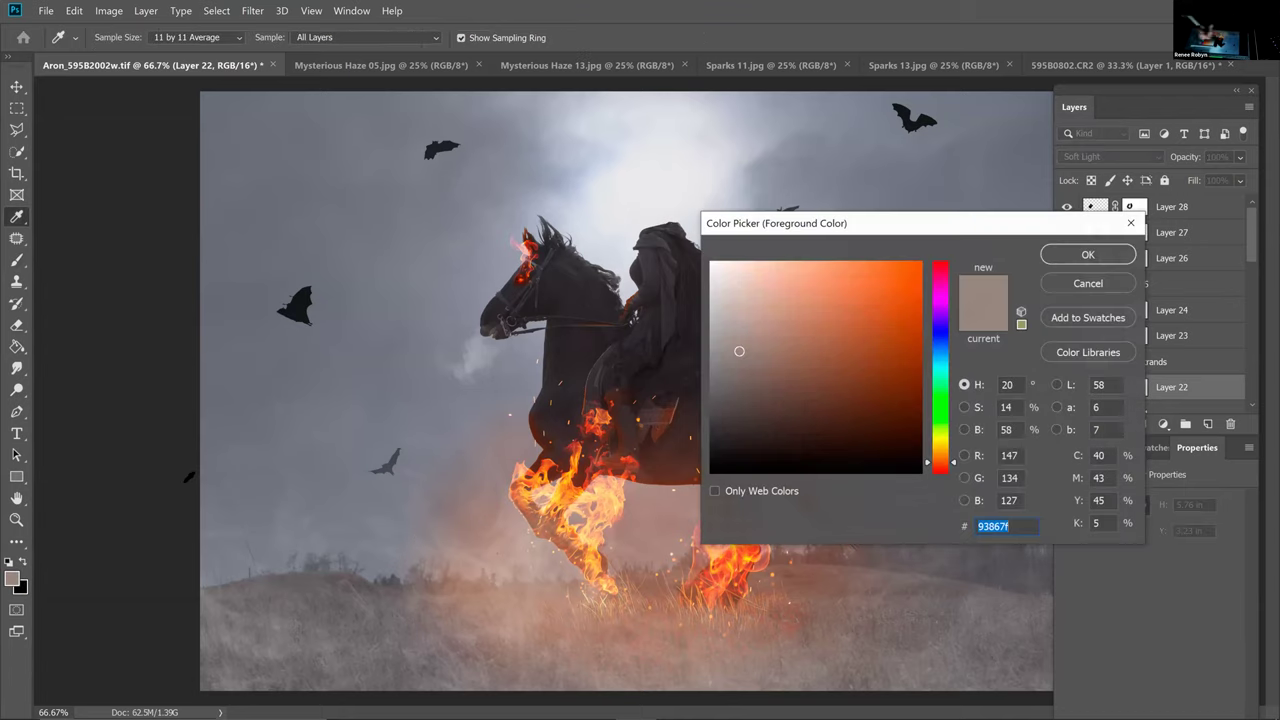
left_click_drag(816, 286, 813, 278)
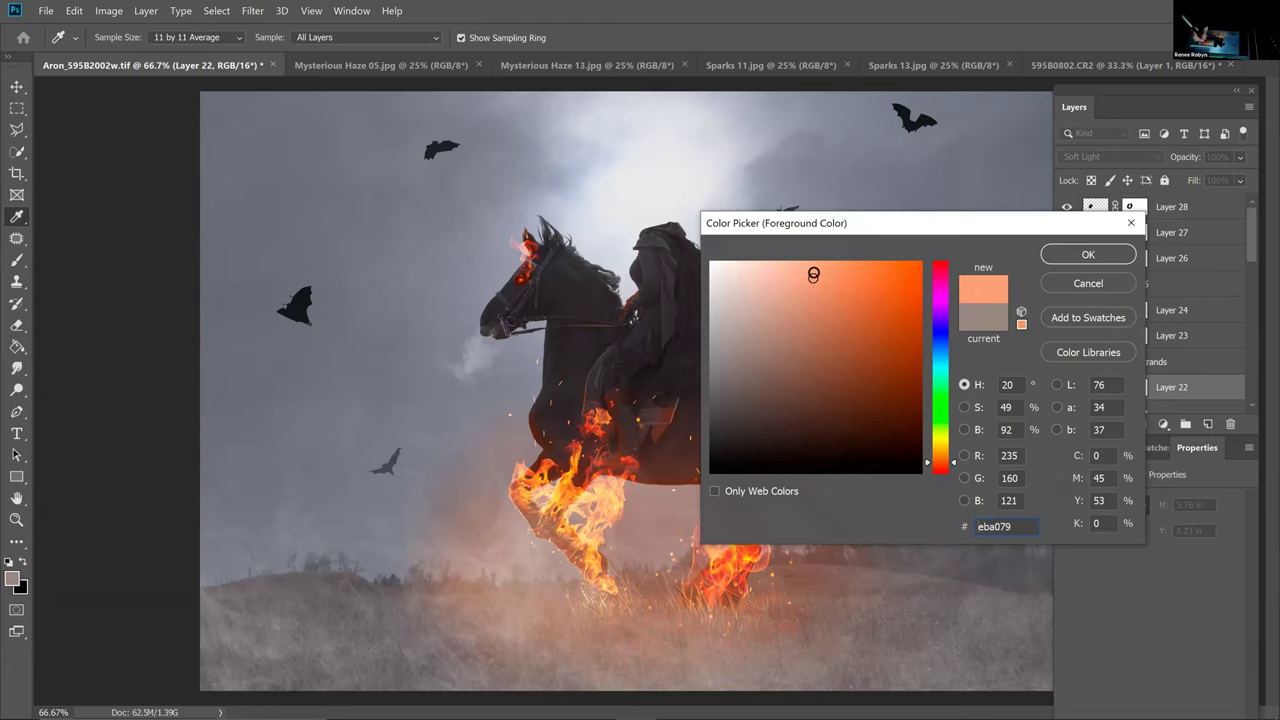
left_click(1089, 260)
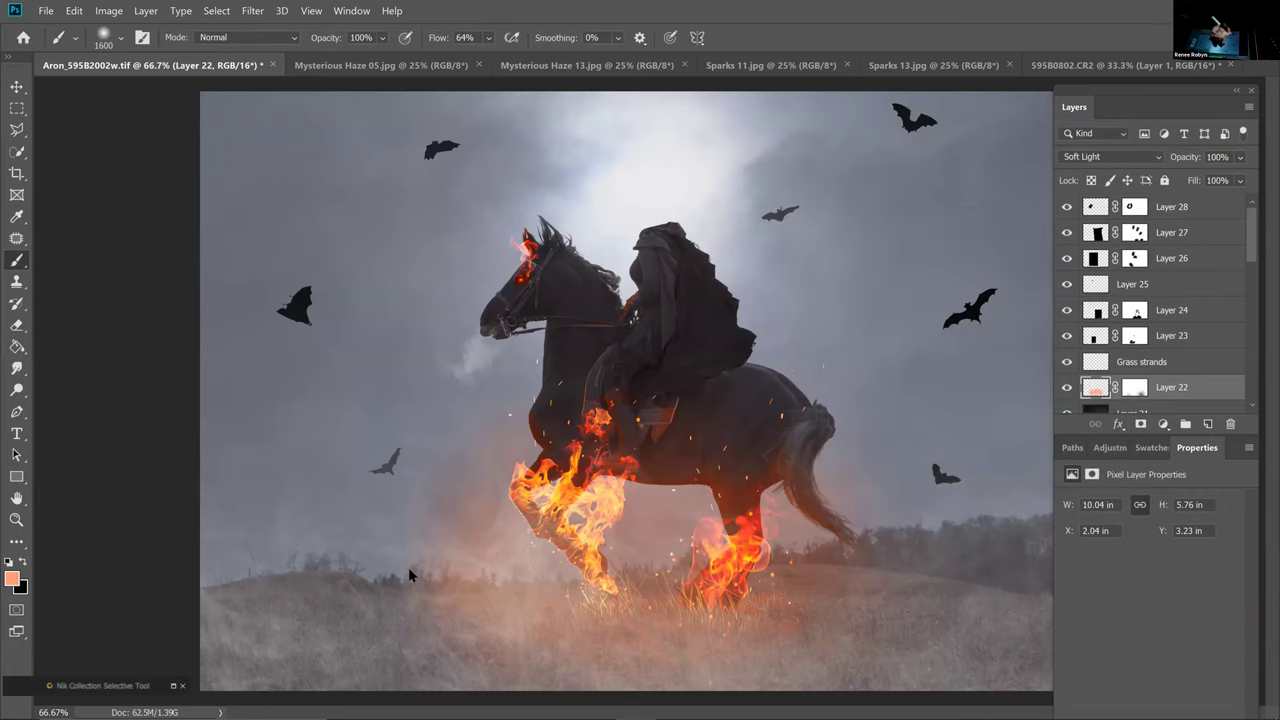
Extend the orange glow on Layer 22 across the ground and horizon ahead of the horse, redoing the first dab and enlarging the brush to 2200 px
left_click(422, 570)
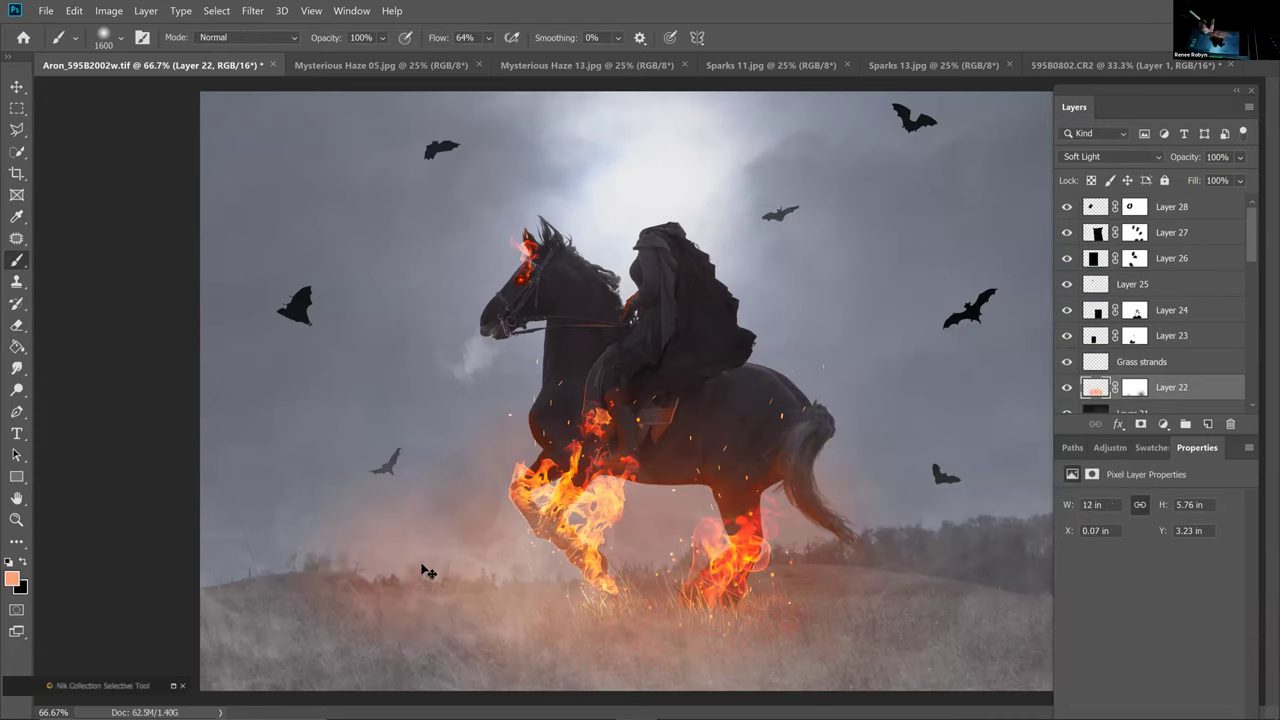
key("ctrl+z")
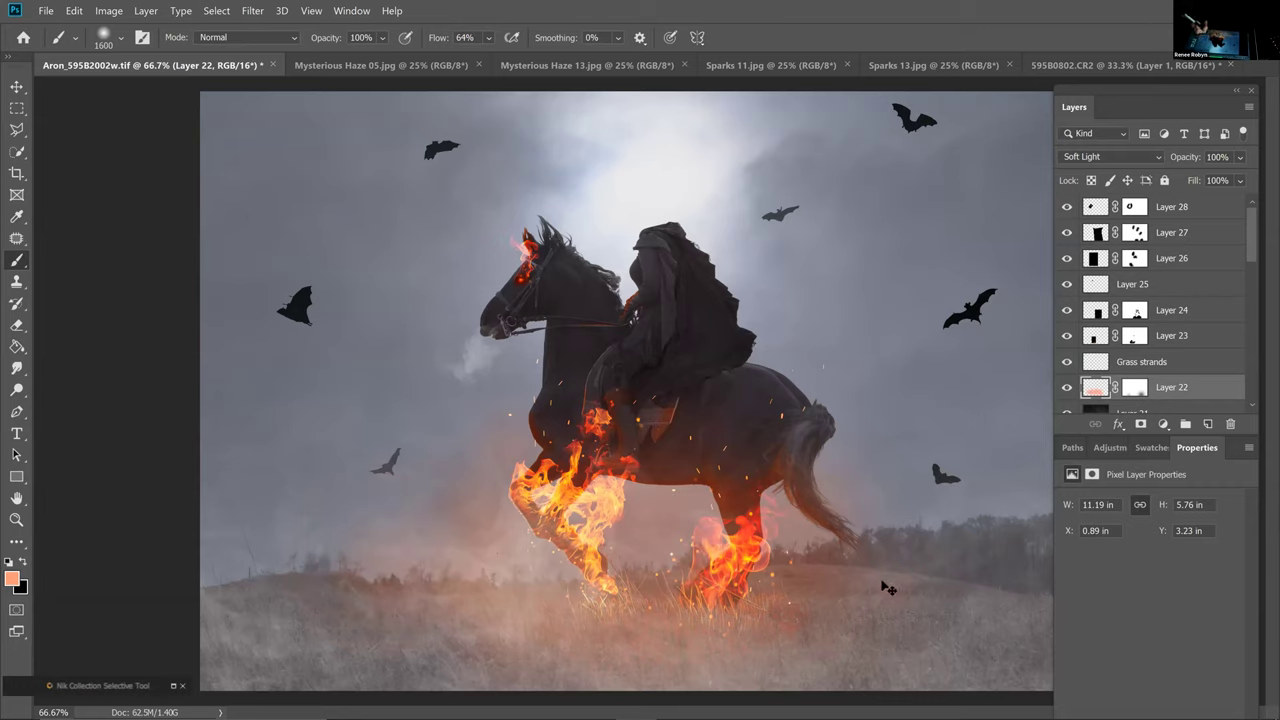
key("bracketright")
key("bracketright")
key("bracketright")
key("bracketright")
key("bracketright")
key("bracketright")
Reduce the brush size and paint an orange tint over the smoke breath on Layer 22, trying a broader 500 px brush as well
key("bracketleft")
key("bracketleft")
key("bracketleft")
key("bracketleft")
key("bracketleft")
key("bracketleft")
key("bracketleft")
key("bracketleft")
key("bracketleft")
key("bracketleft")
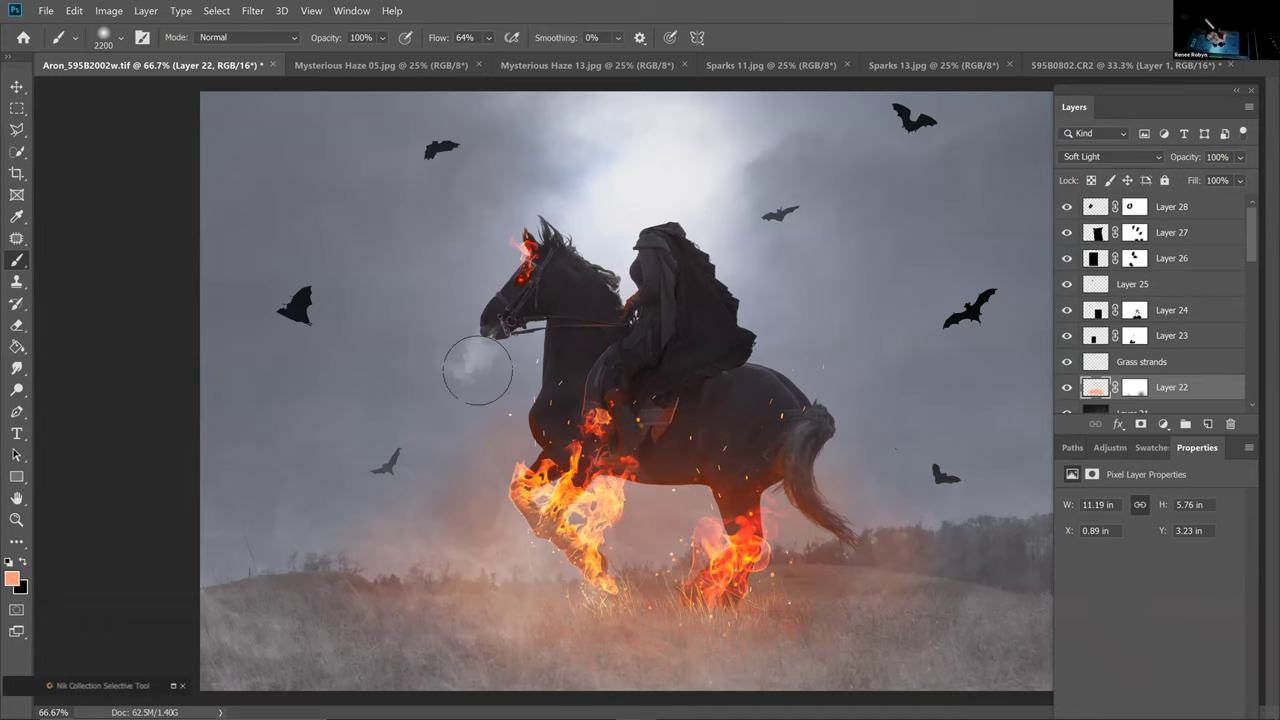
key("bracketright")
mouse_move(464, 373)
left_mouse_down()
mouse_move(495, 355)
mouse_move(503, 314)
mouse_move(496, 352)
mouse_move(469, 374)
mouse_move(489, 332)
mouse_move(585, 301)
mouse_move(511, 331)
mouse_move(495, 358)
left_mouse_up()
key("bracketleft")
key("bracketright")
key("bracketright")
key("bracketright")
key("bracketright")
key("bracketright")
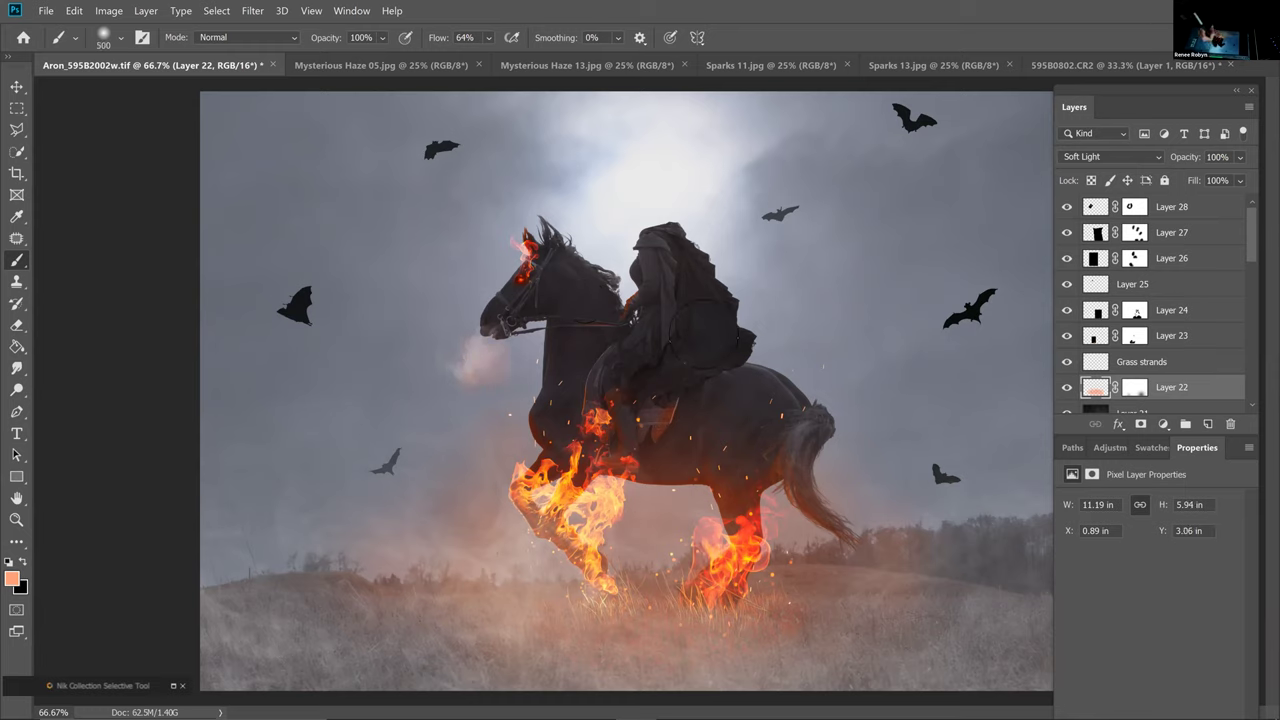
Undo the last broad tint stroke, set the brush flow to 8%, and faintly tint the smoke near the muzzle with a smaller brush
key("ctrl+z")
left_click(489, 39)
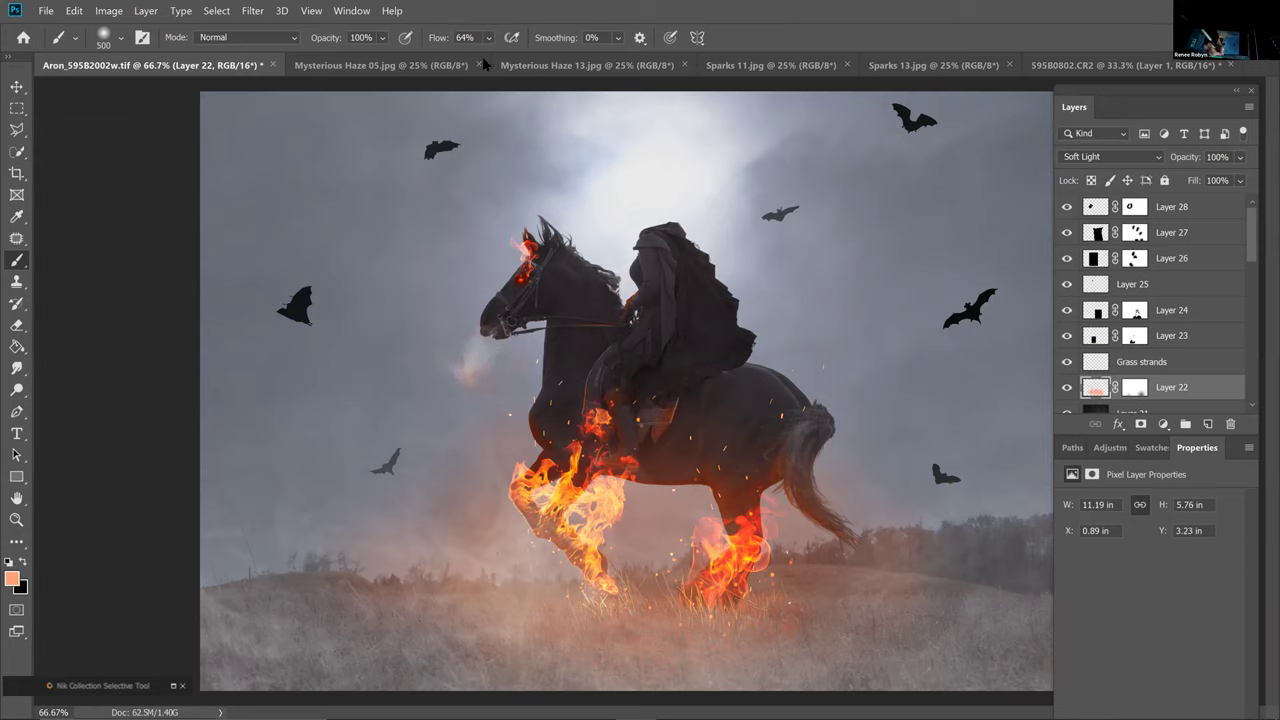
left_click(481, 56)
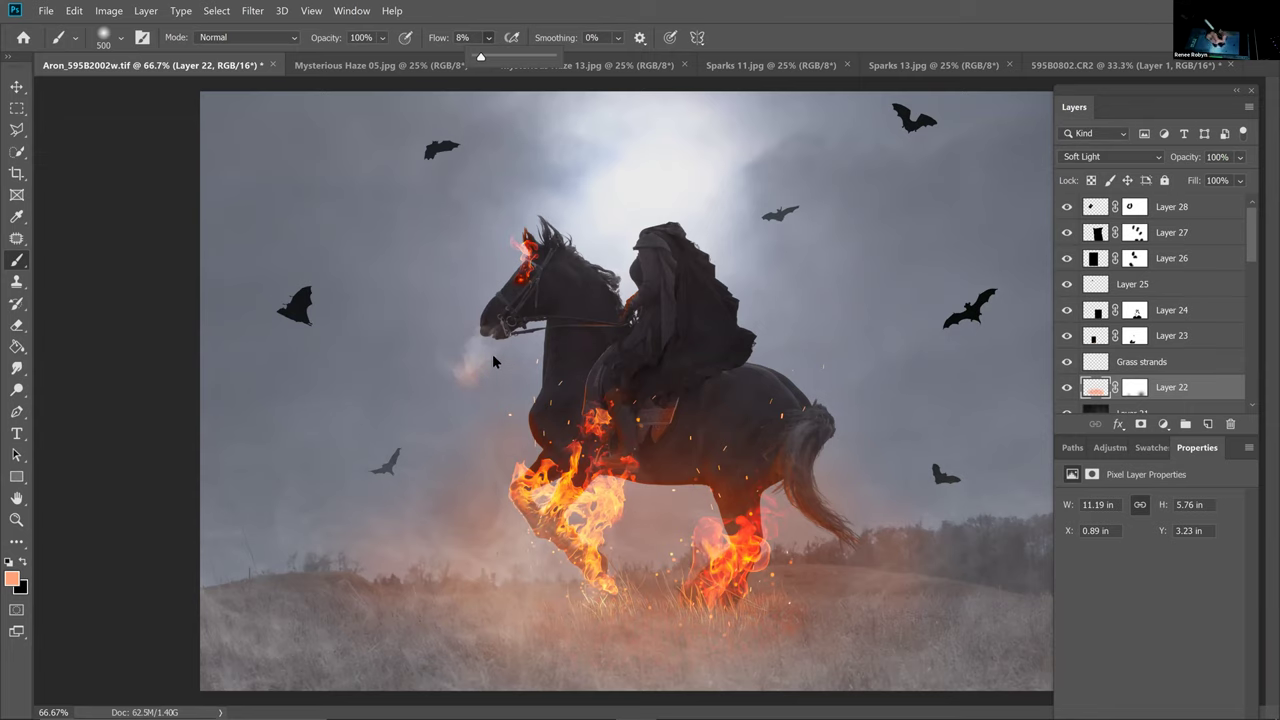
left_click(531, 320)
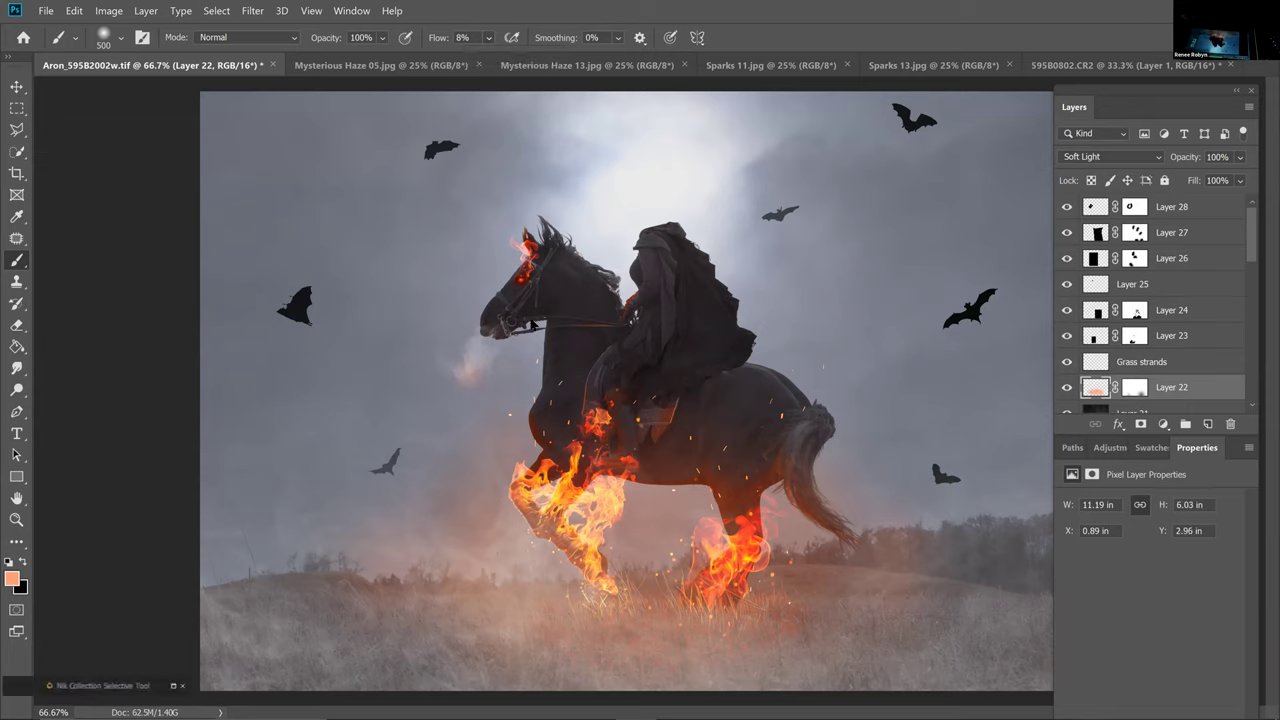
key("bracketleft")
key("bracketleft")
key("bracketleft")
key("bracketleft")
mouse_move(500, 350)
left_mouse_down()
mouse_move(484, 363)
mouse_move(494, 354)
left_mouse_up()
Copy the whole blue cloud photo 595B1605.CR2 into the horse composite as the top layer
left_click(1244, 212)
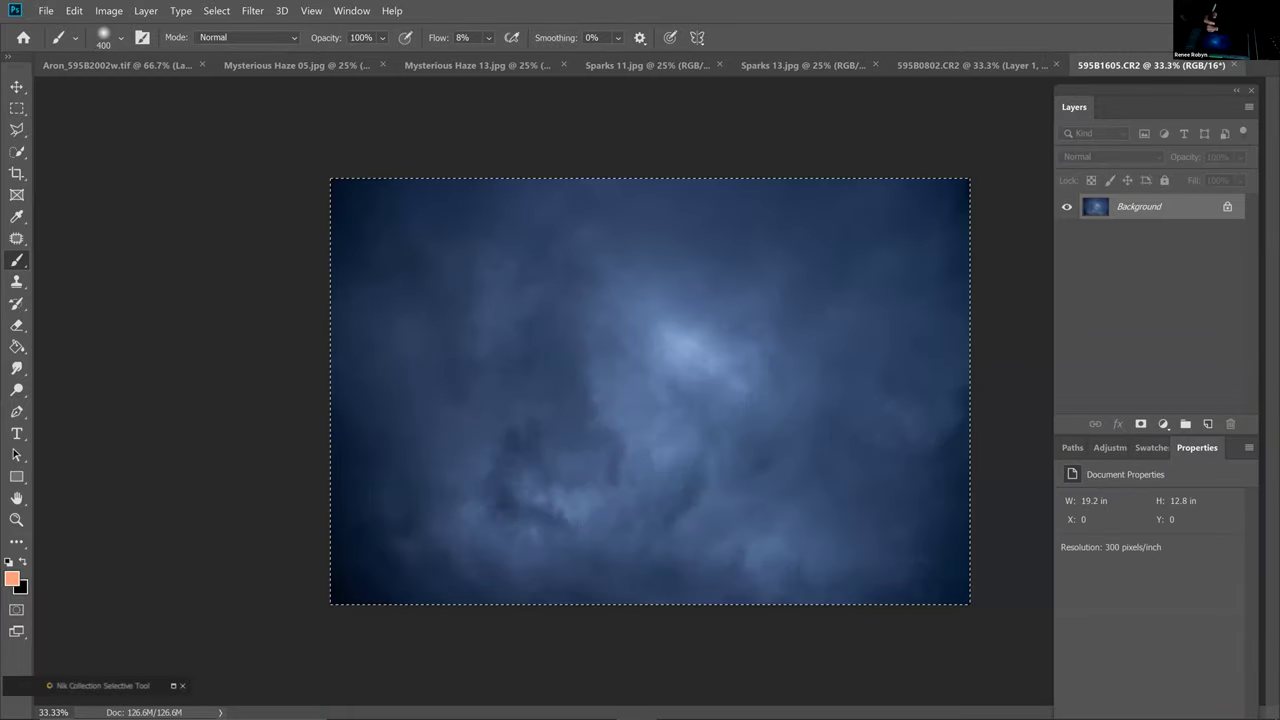
left_click(165, 66)
left_click_drag(165, 92, 160, 90)
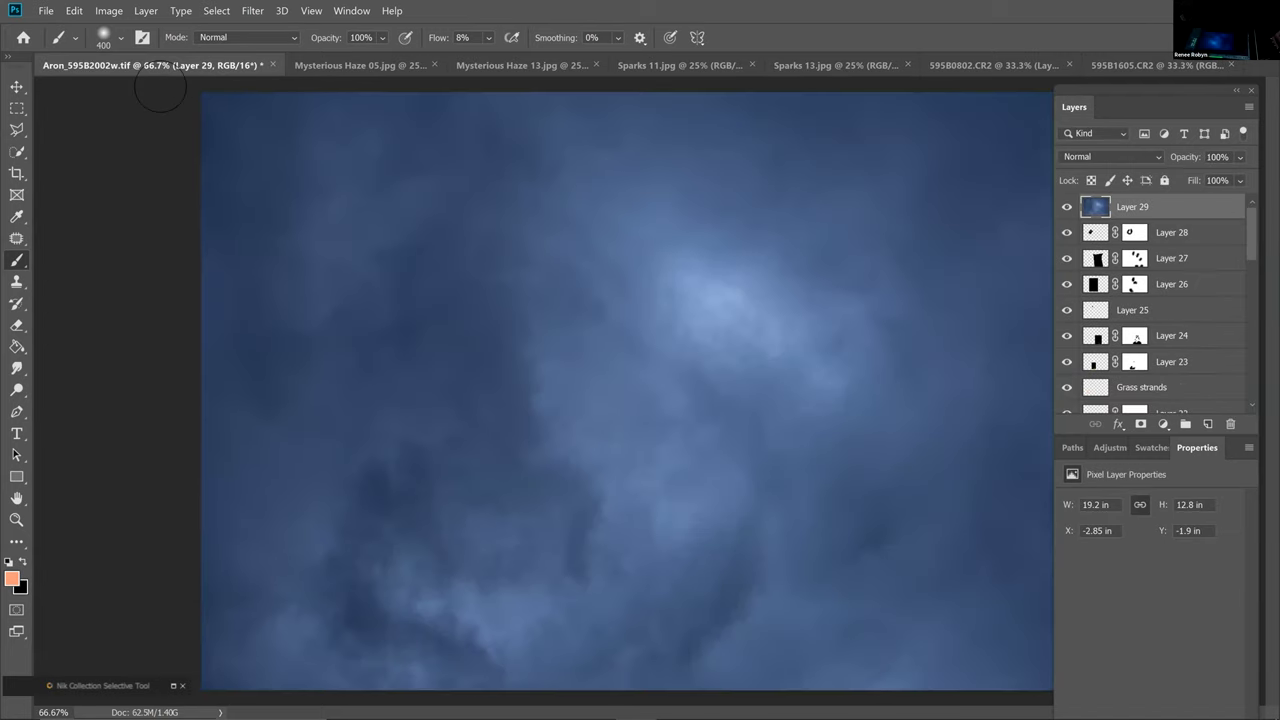
key("ctrl+minus")
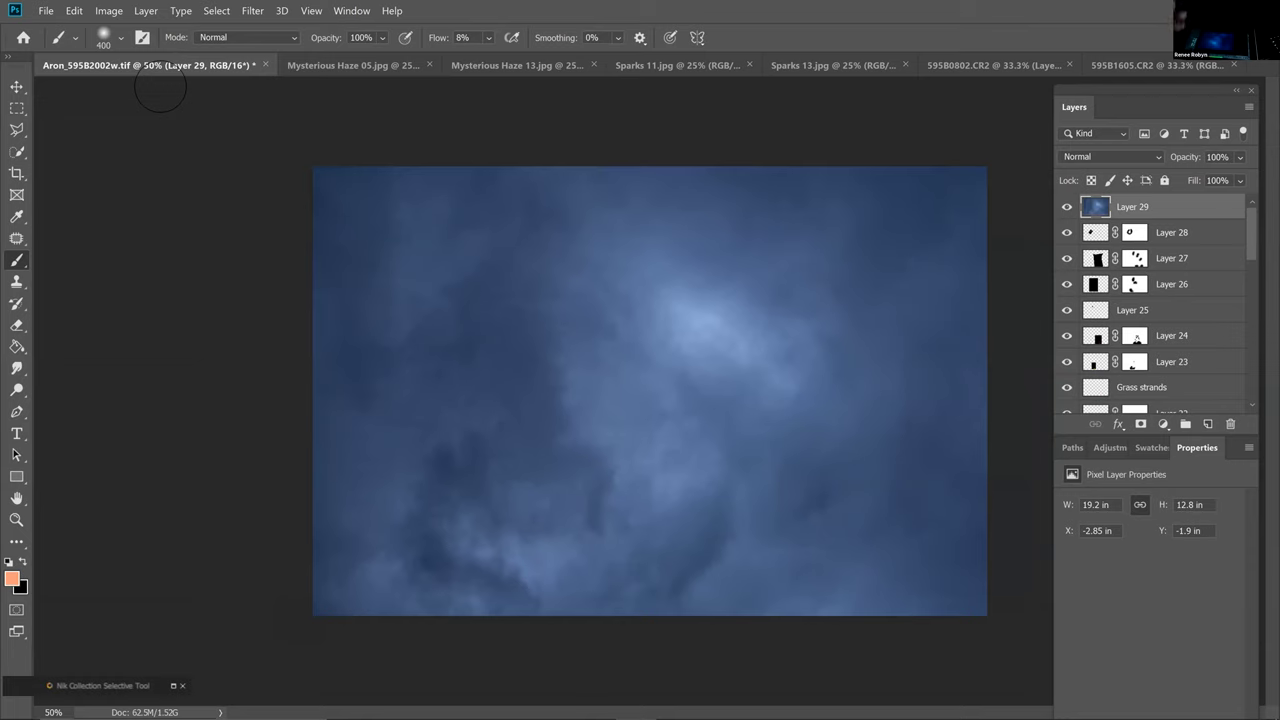
Set the blue cloud layer's blend mode to Overlay and its opacity to 68%
left_click(1146, 156)
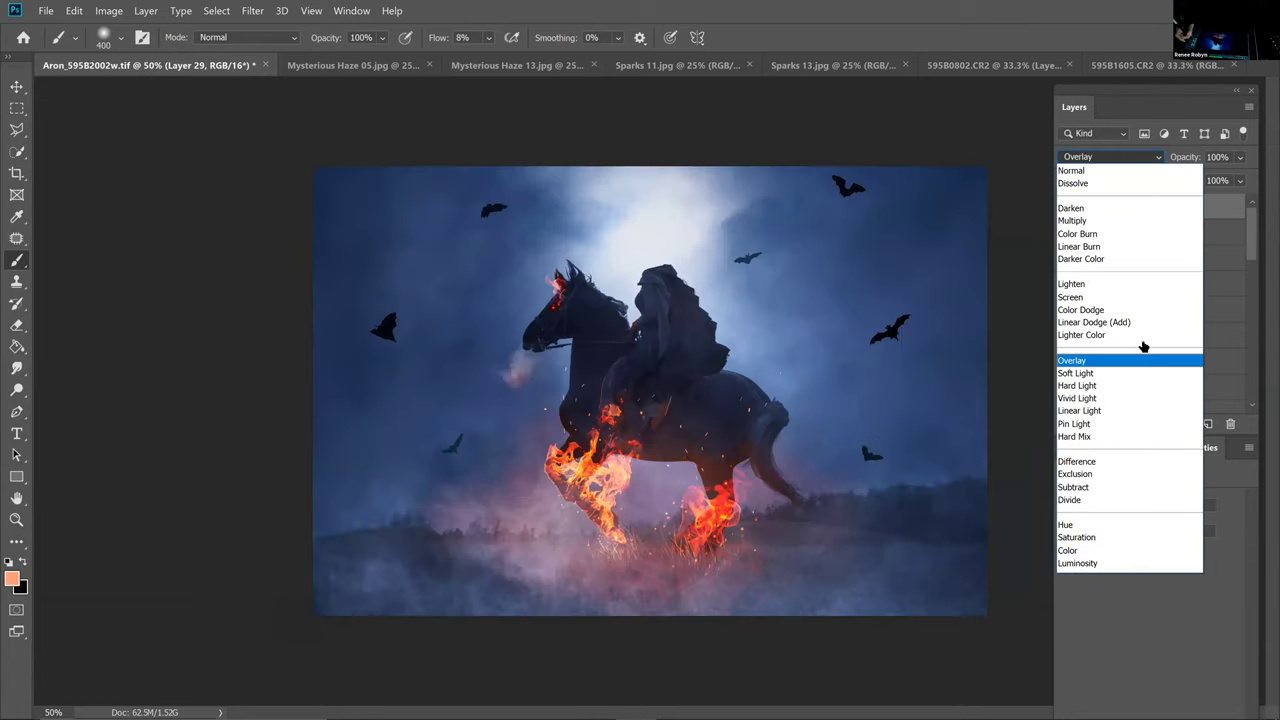
left_click(1143, 350)
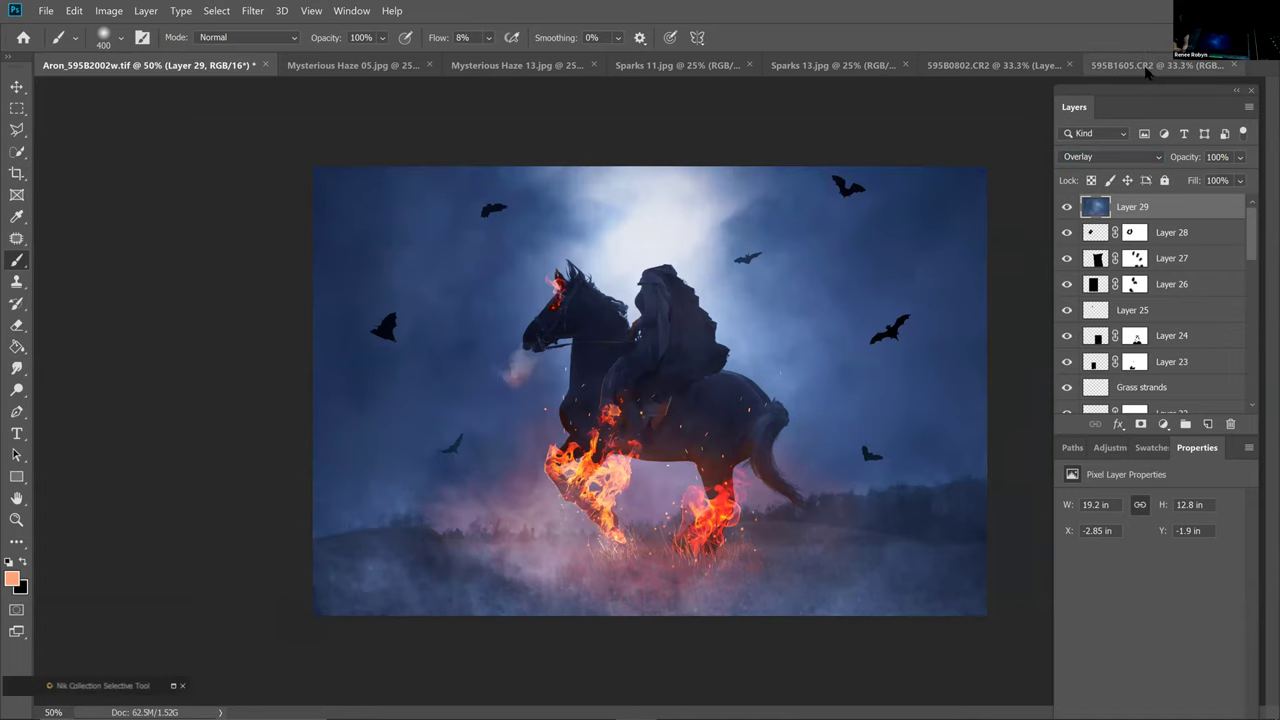
left_click(1148, 66)
left_click(155, 65)
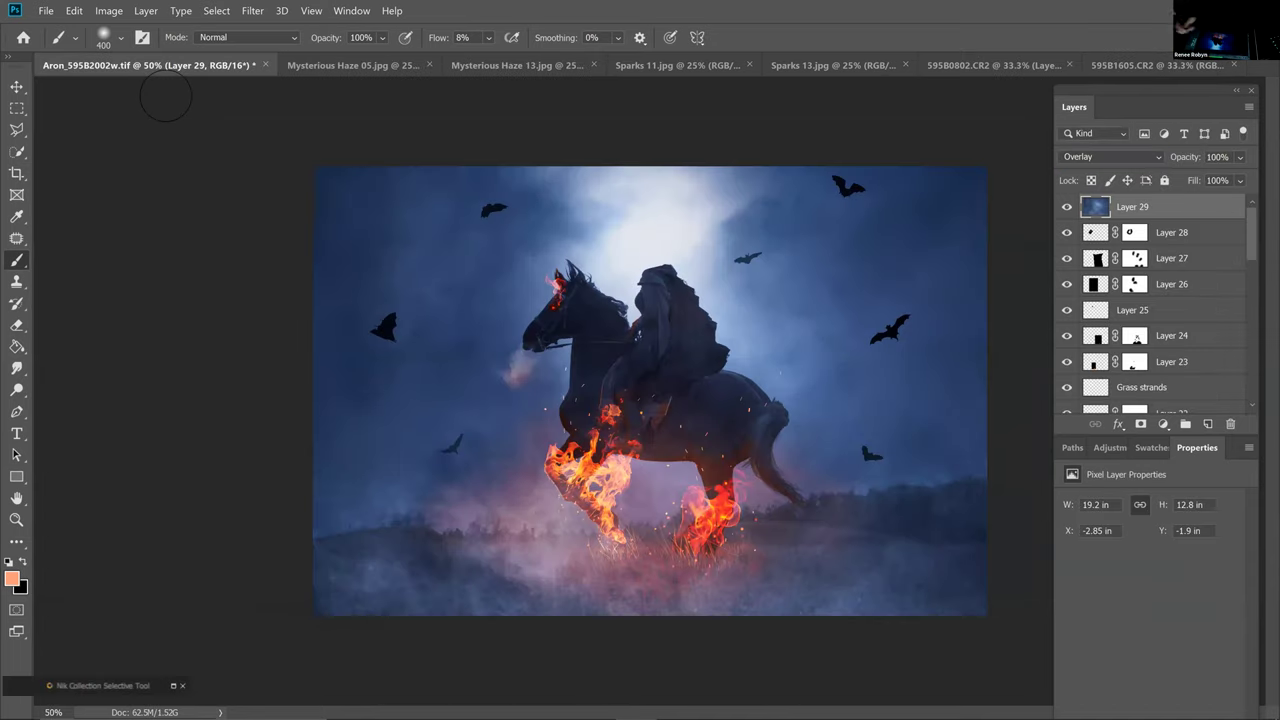
left_click(1222, 178)
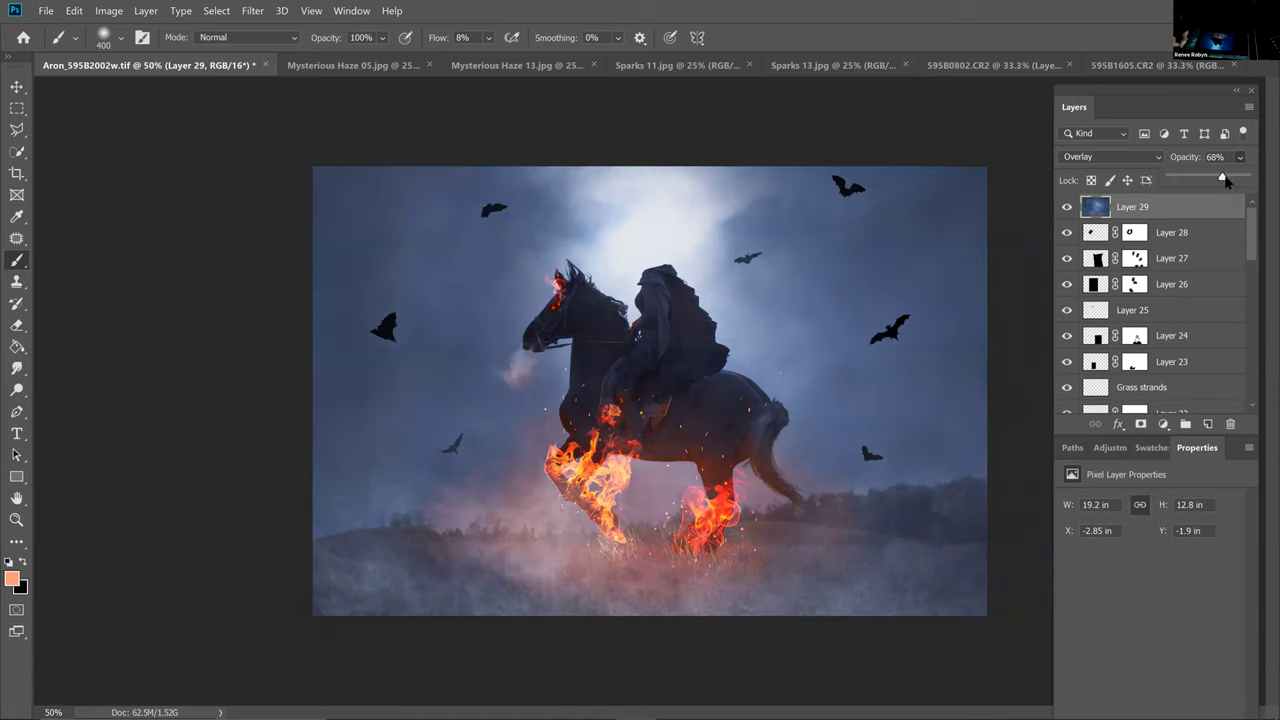
left_click(1218, 204)
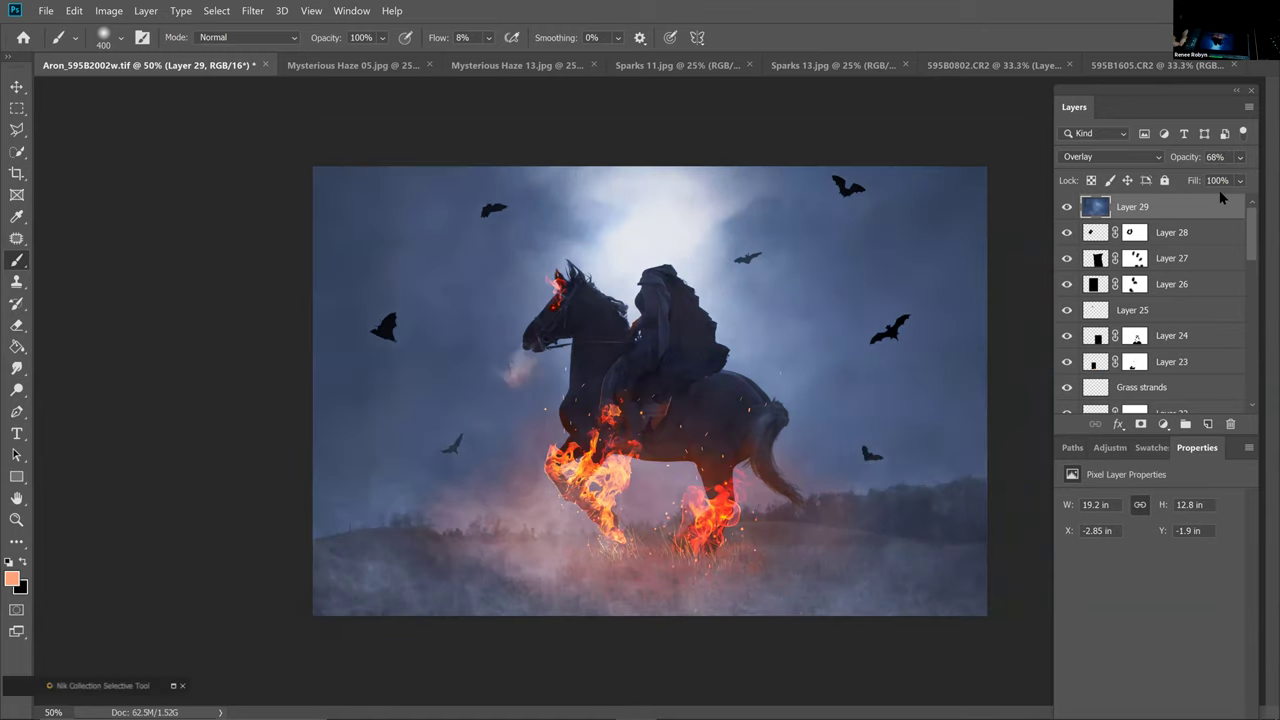
Duplicate the blue cloud layer and set the copy's fill to 74%, leaving it in Overlay mode
key("ctrl+j")
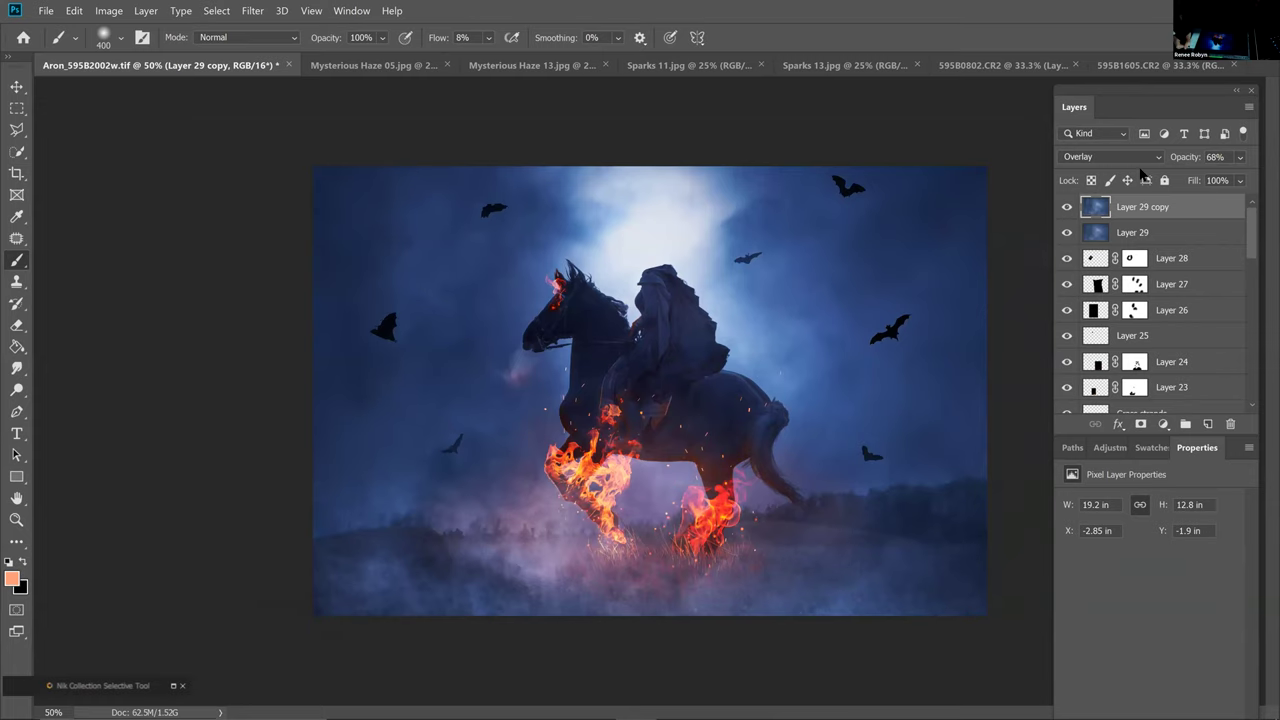
left_click(1110, 157)
left_click(1248, 166)
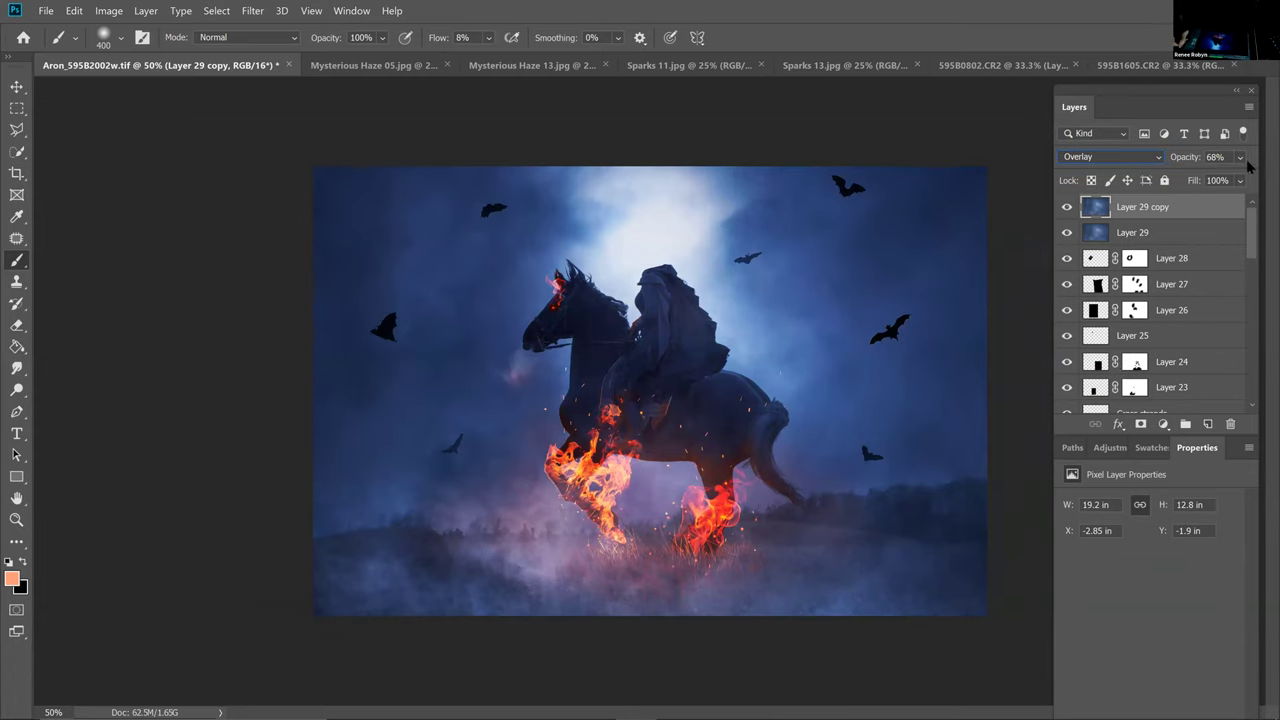
left_click(1239, 181)
left_click(1220, 202)
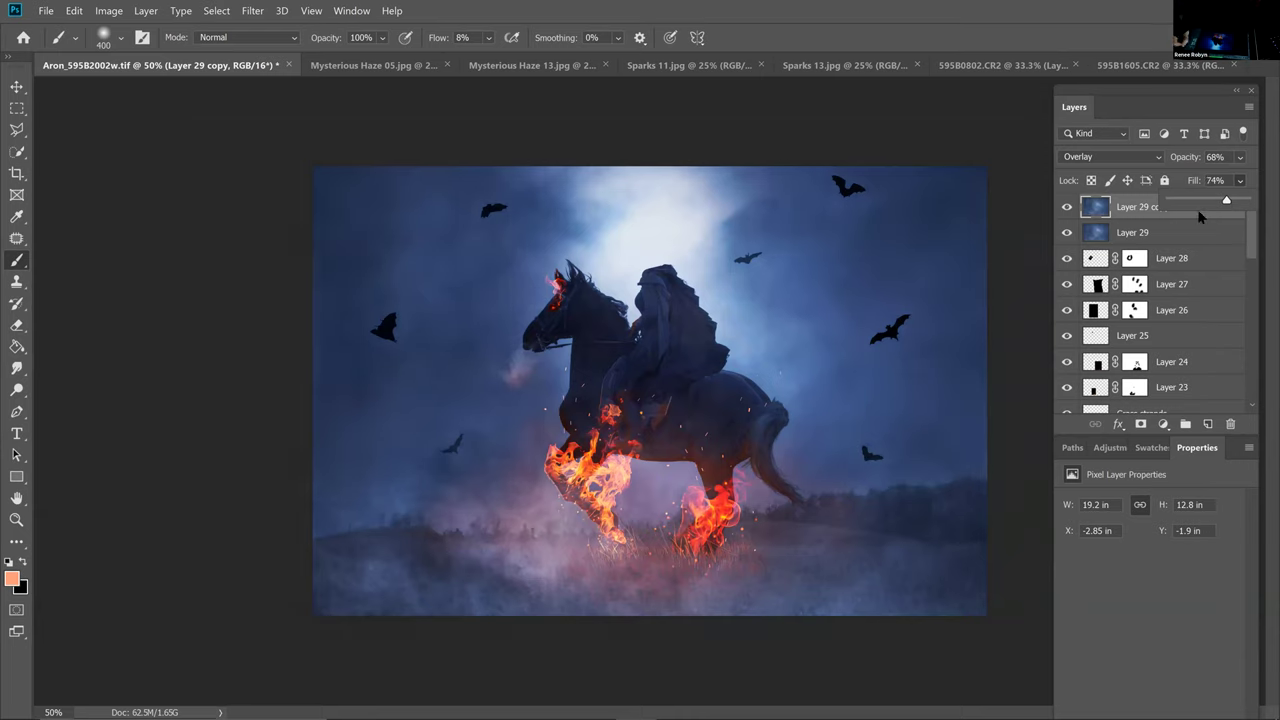
left_click(1134, 158)
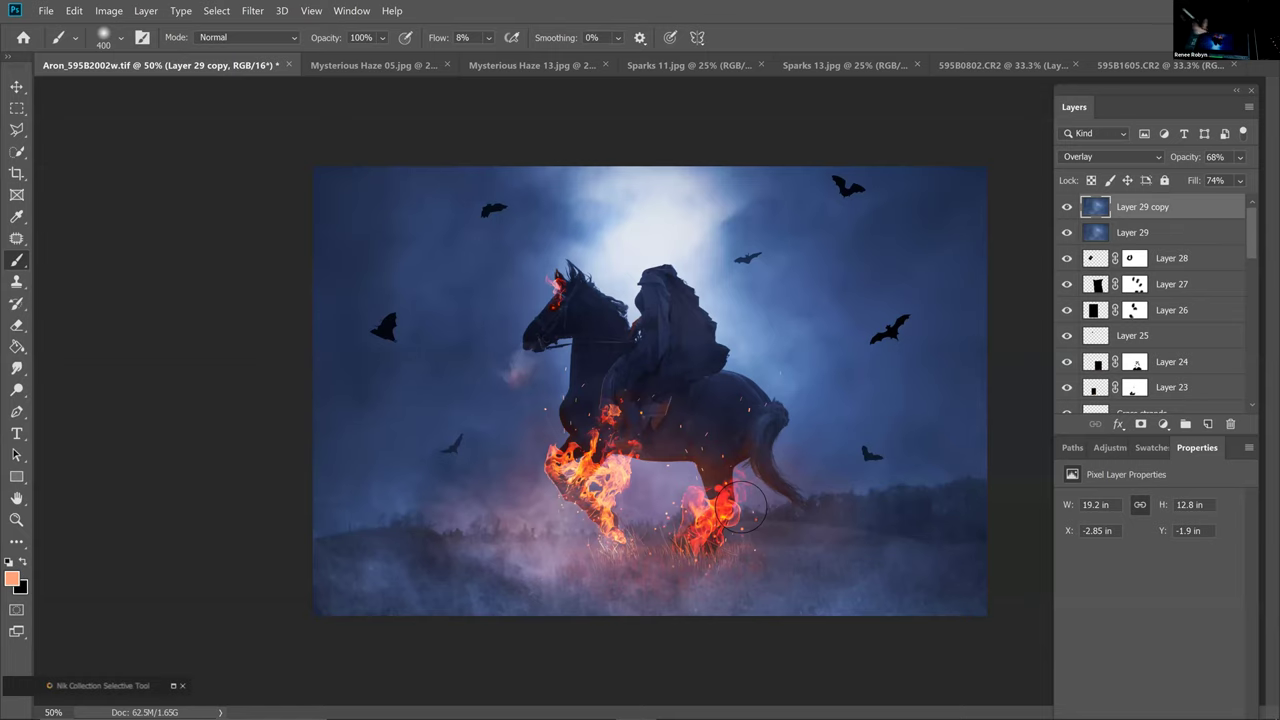
Select Layer 22, enlarge the brush to 1300 px, and set the foreground colour to a more saturated orange-red
scroll(1220, 285, "down", 3)
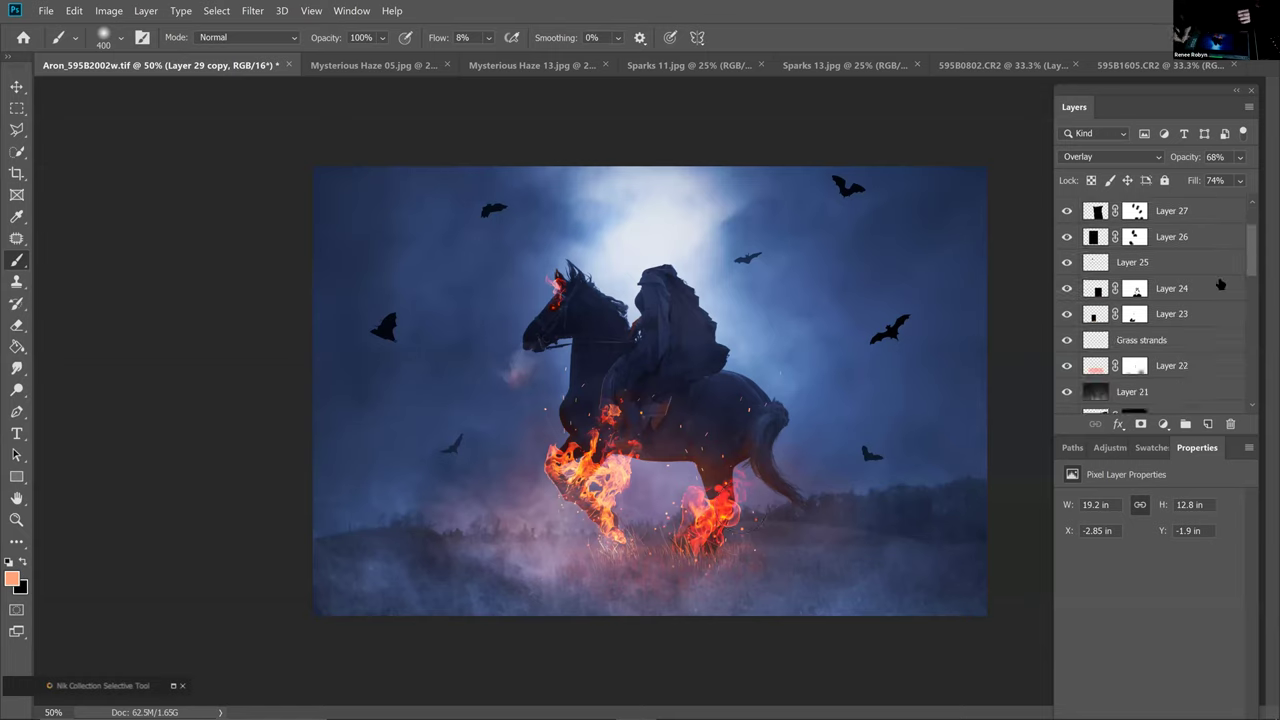
left_click(1098, 366)
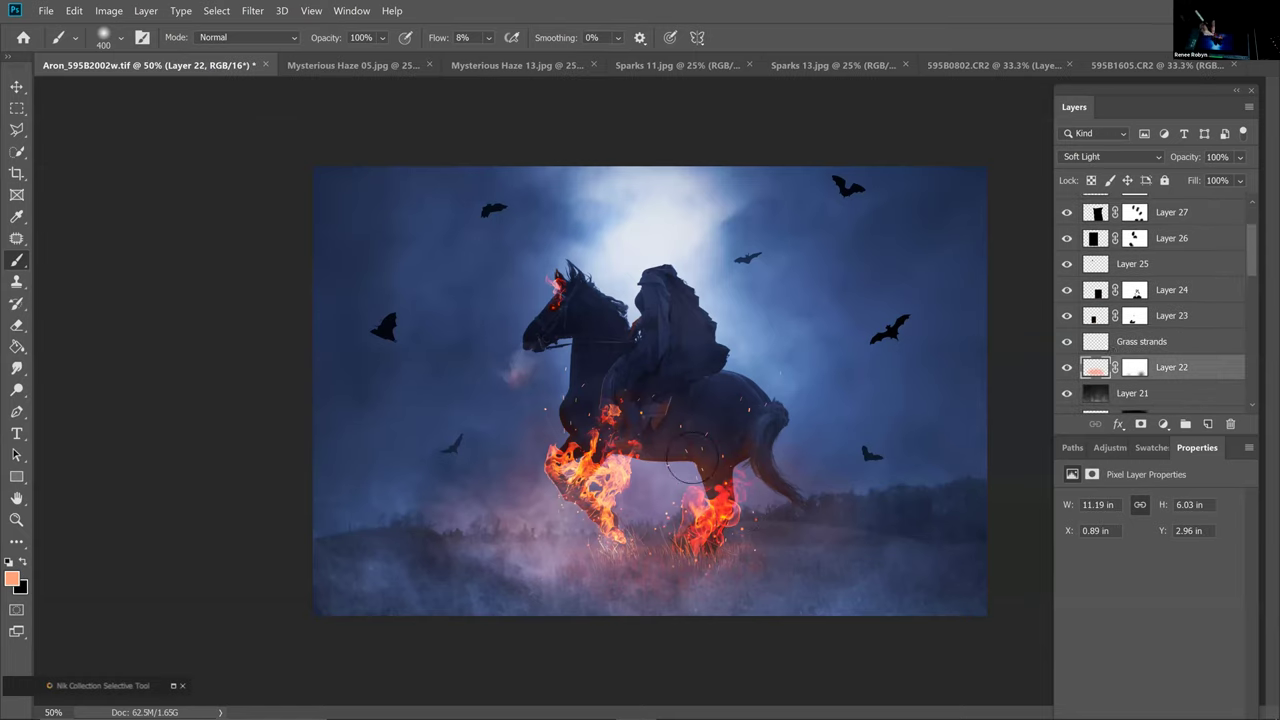
key("bracketright")
key("bracketright")
key("bracketright")
key("bracketright")
key("i")
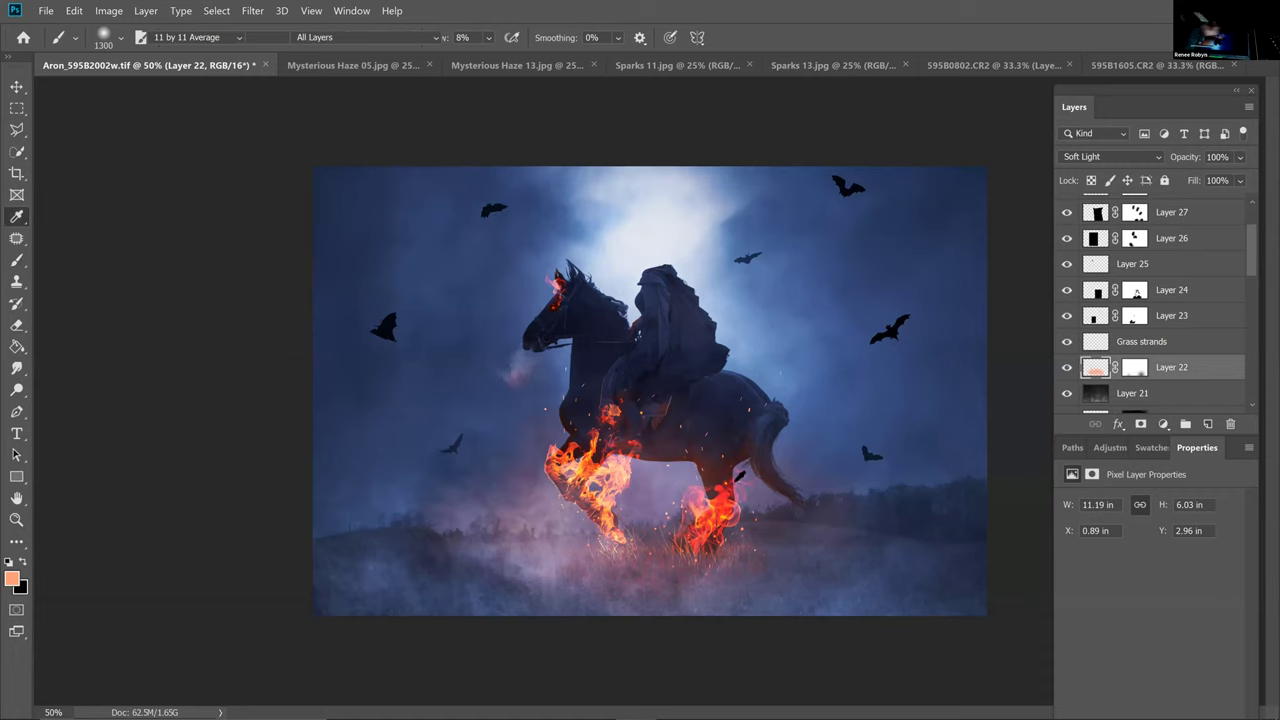
left_click(877, 301)
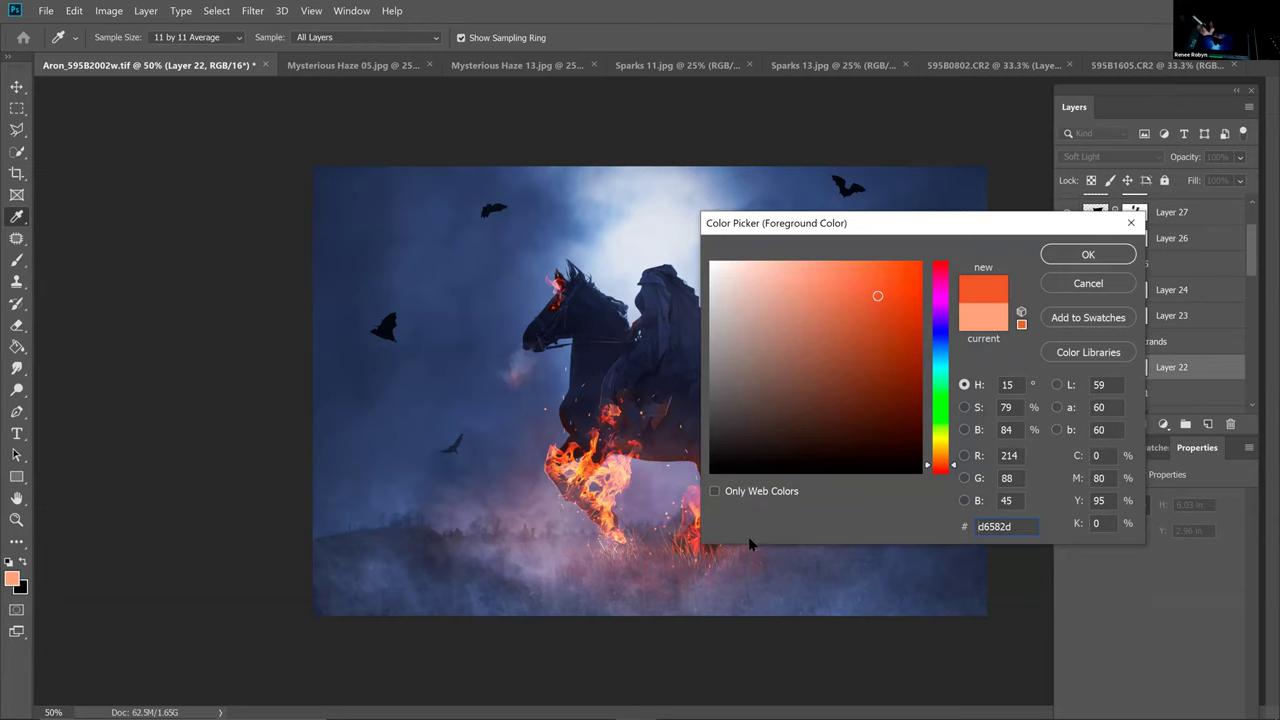
key("Return")
key("b")
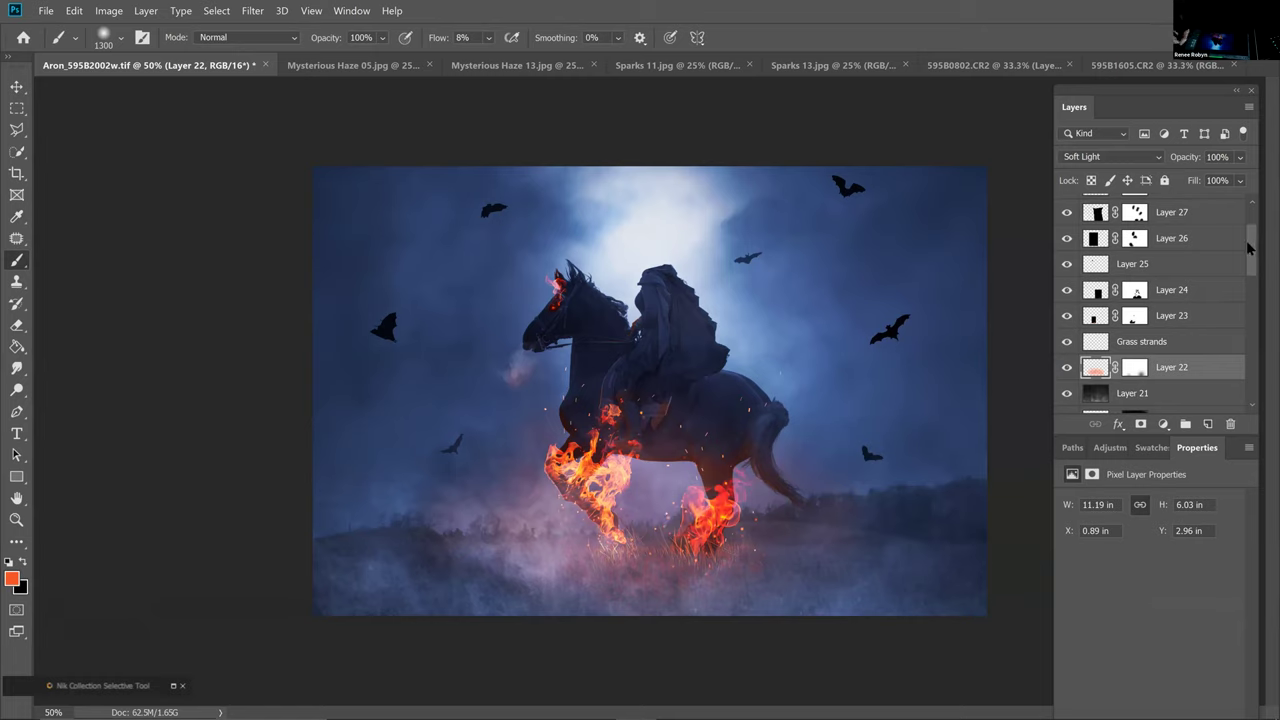
Add a new empty layer directly above Layer 28 and set its blend mode to Overlay
scroll(1210, 257, "up", 3)
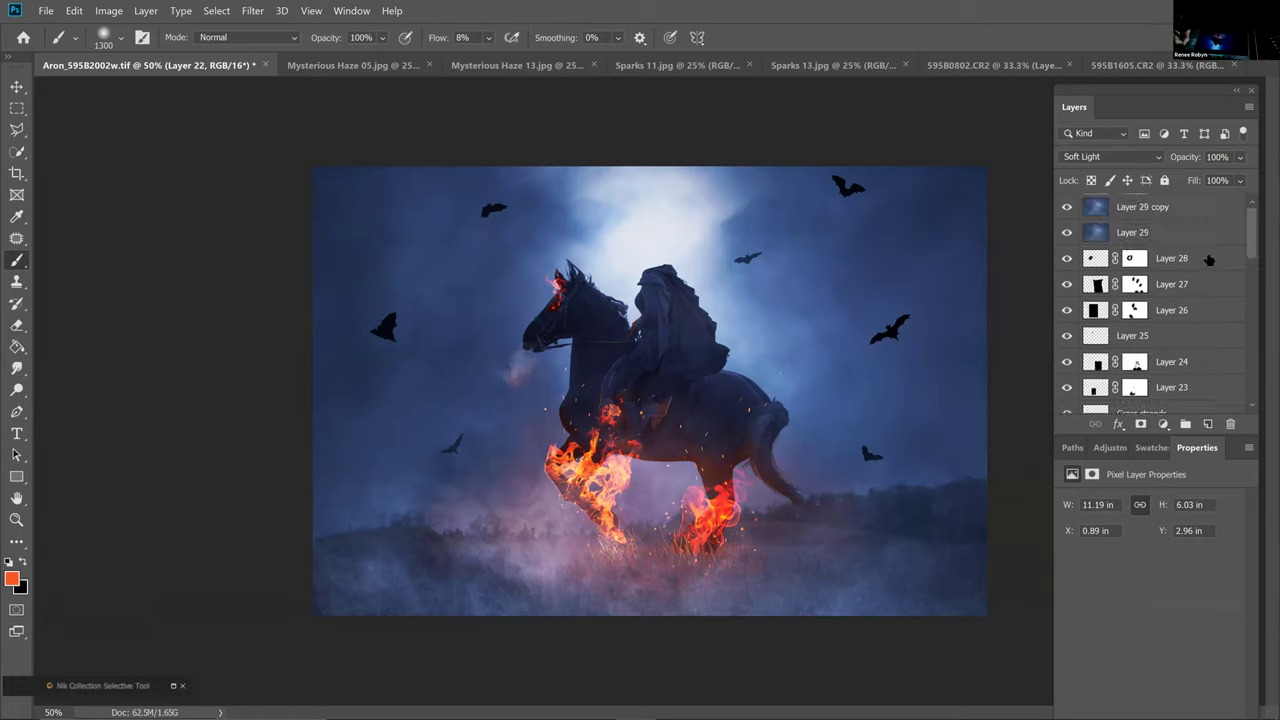
left_click(1221, 257)
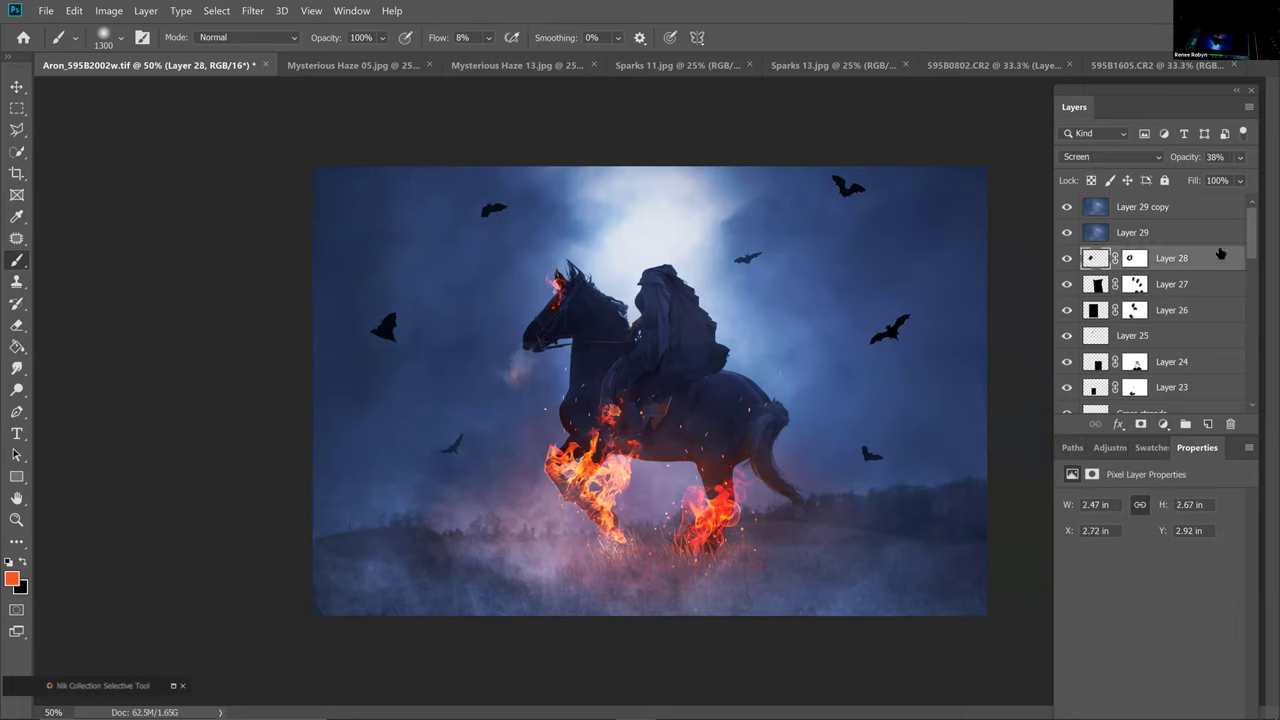
double_click(1220, 254)
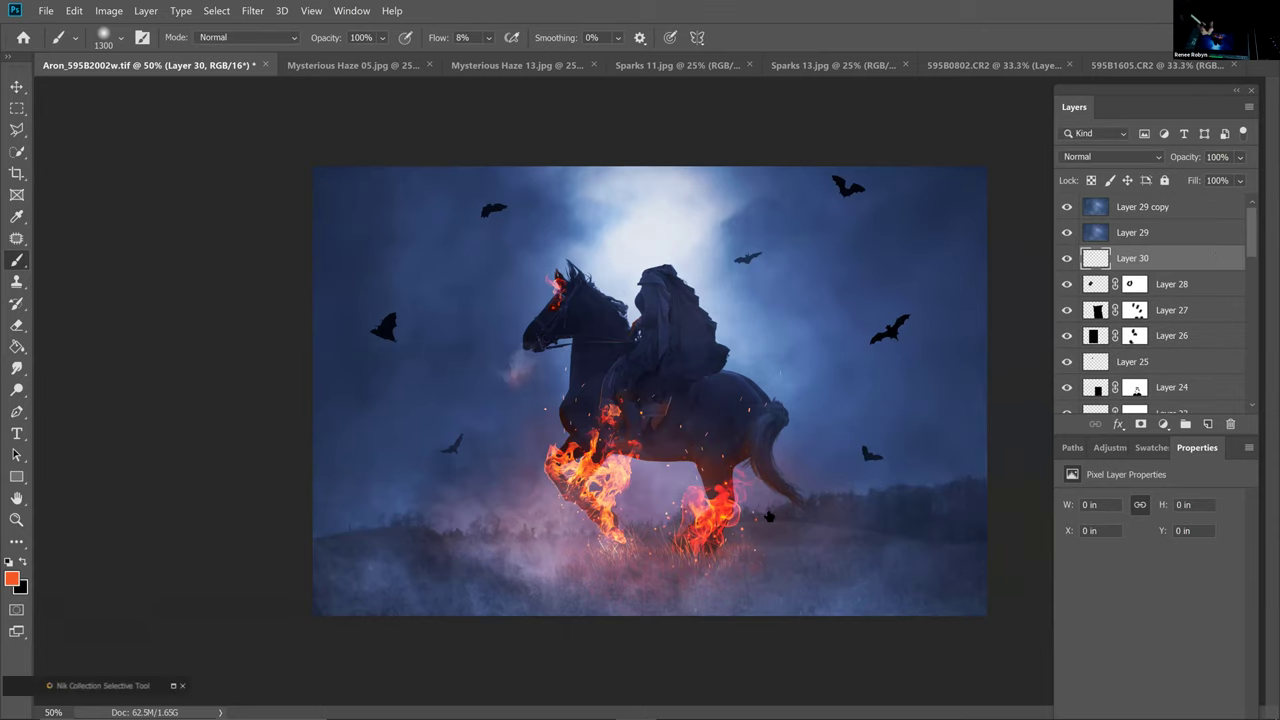
left_click(1146, 157)
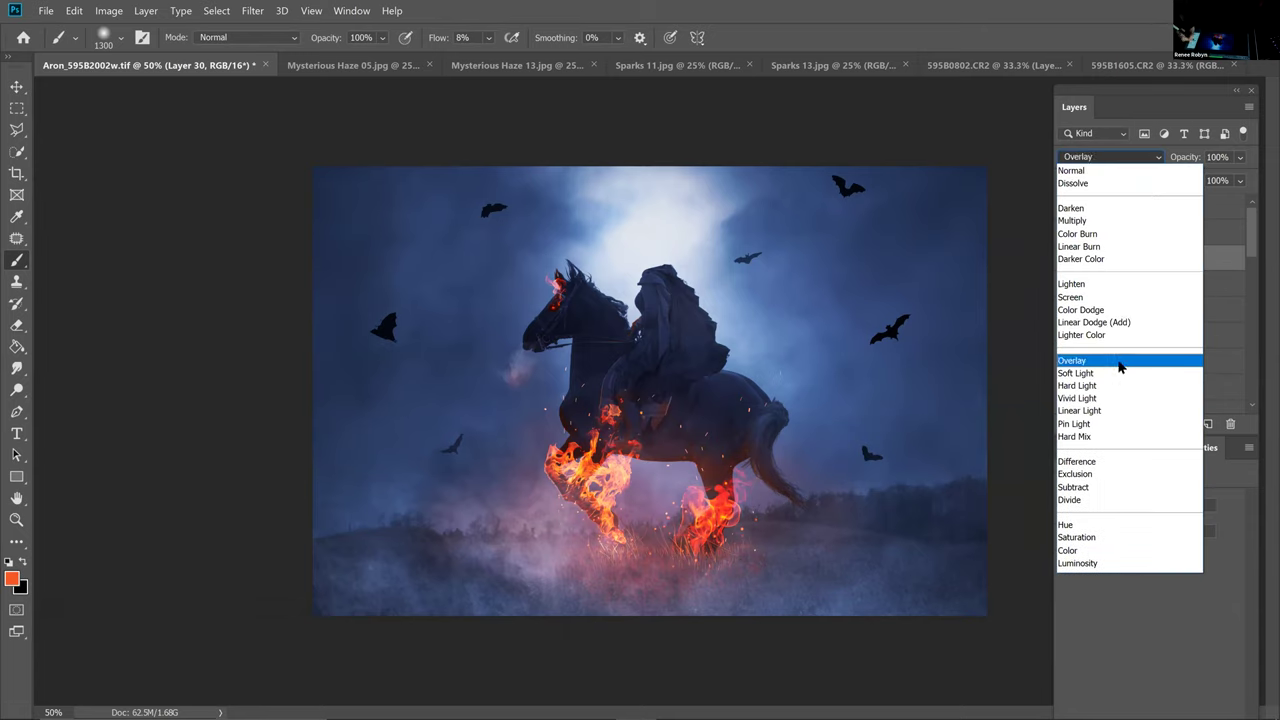
left_click(1120, 366)
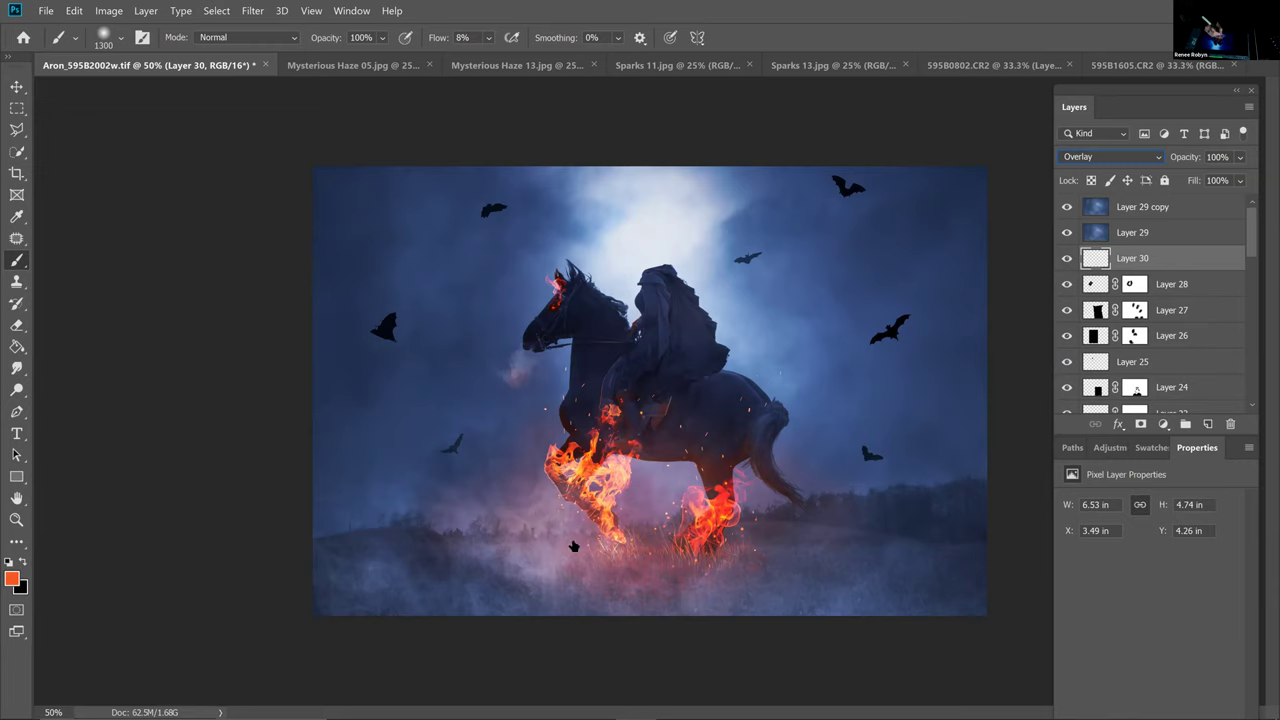
Paint an orange-red glow over the ground around the burning hooves with a brush of 700 to 900 px
key("bracketleft")
key("bracketleft")
key("bracketleft")
key("bracketleft")
key("bracketleft")
key("bracketleft")
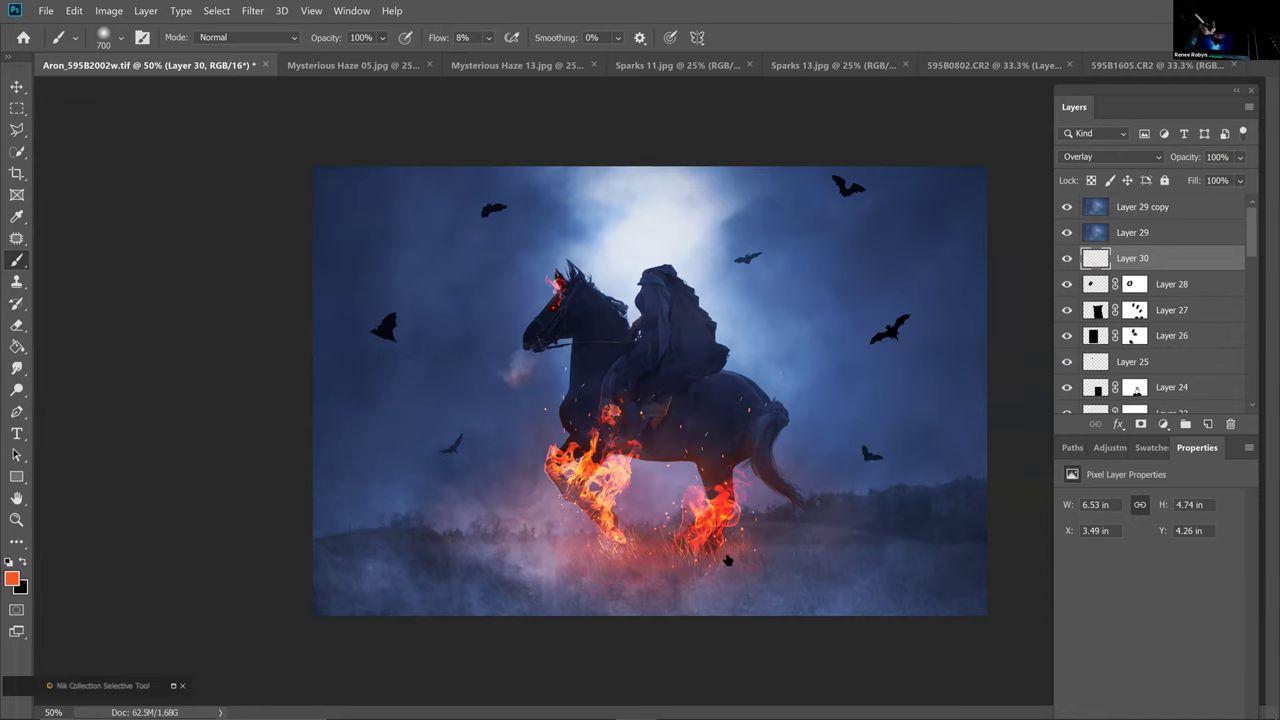
key("bracketright")
key("bracketright")
left_click(543, 561)
mouse_move(745, 532)
left_mouse_down()
mouse_move(737, 557)
mouse_move(766, 557)
left_mouse_up()
Dab the orange-red glow onto the rider's leg area and the horse's head with smaller brushes, adjusting the size down to 175 px
scroll(612, 280, "up", 2)
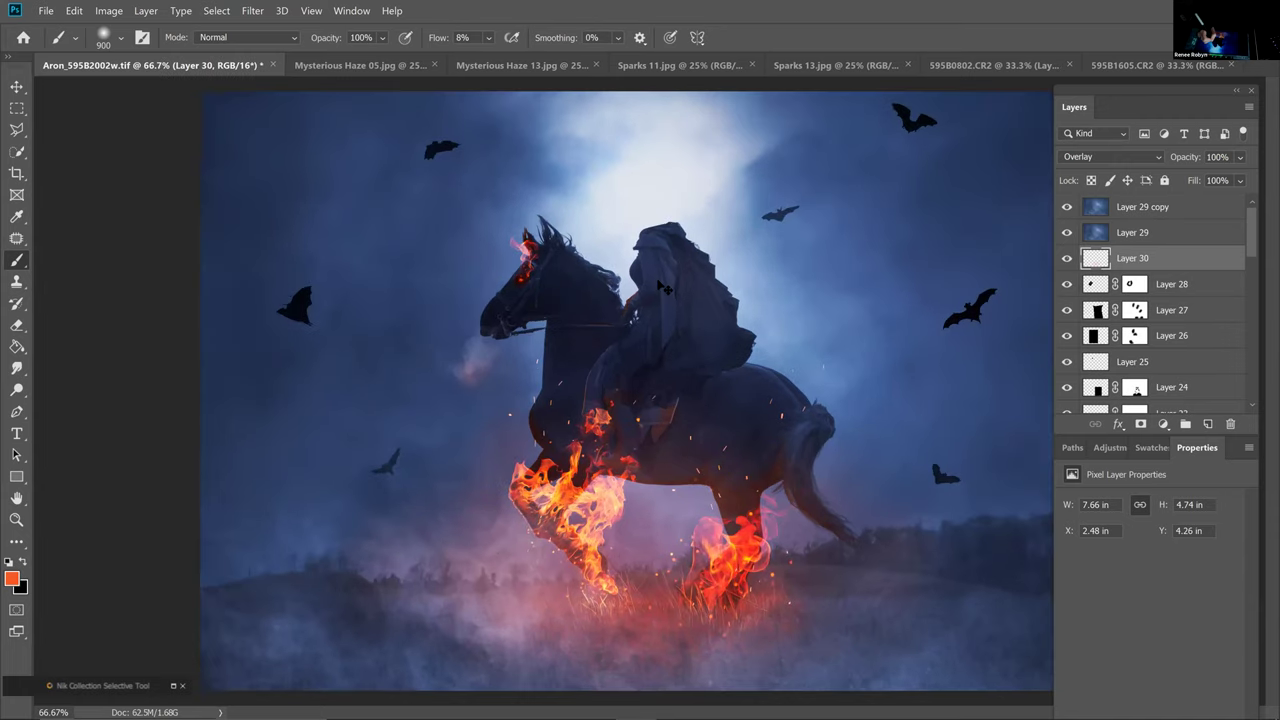
key("[")
key("[")
key("[")
key("[")
key("[")
key("[")
key("[")
key("[")
key("[")
left_click(630, 379)
left_click(527, 255)
key("bracketleft")
key("bracketright")
key("bracketright")
key("bracketright")
key("bracketright")
key("bracketright")
key("bracketright")
key("bracketright")
key("bracketright")
key("bracketright")
key("bracketright")
key("bracketright")
key("bracketright")
key("bracketleft")
key("bracketleft")
key("bracketleft")
key("bracketleft")
key("bracketleft")
key("bracketleft")
key("bracketleft")
key("bracketleft")
key("bracketleft")
key("bracketleft")
key("bracketleft")
key("bracketleft")
key("bracketleft")
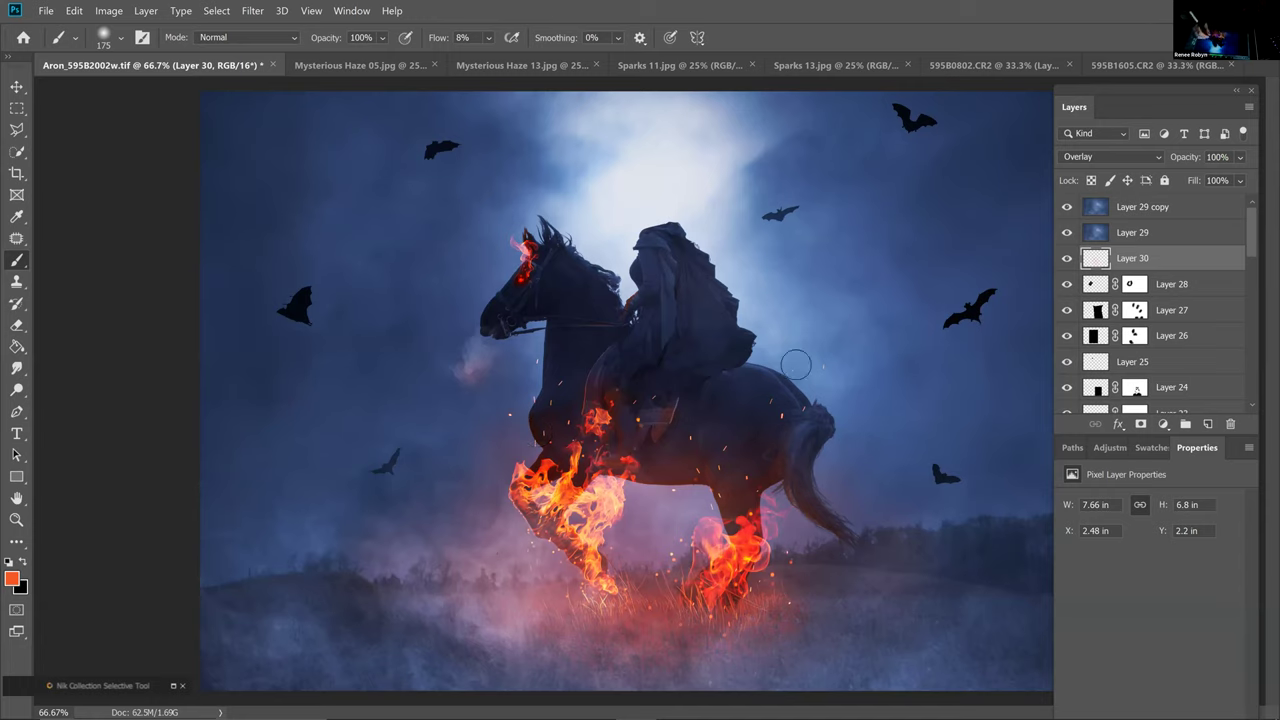
Paint fine orange highlights along the horse's tail hairs on the Grass strands layer with an 8 px brush
key("bracketleft")
scroll(1253, 295, "down", 2)
scroll(1253, 300, "down", 1)
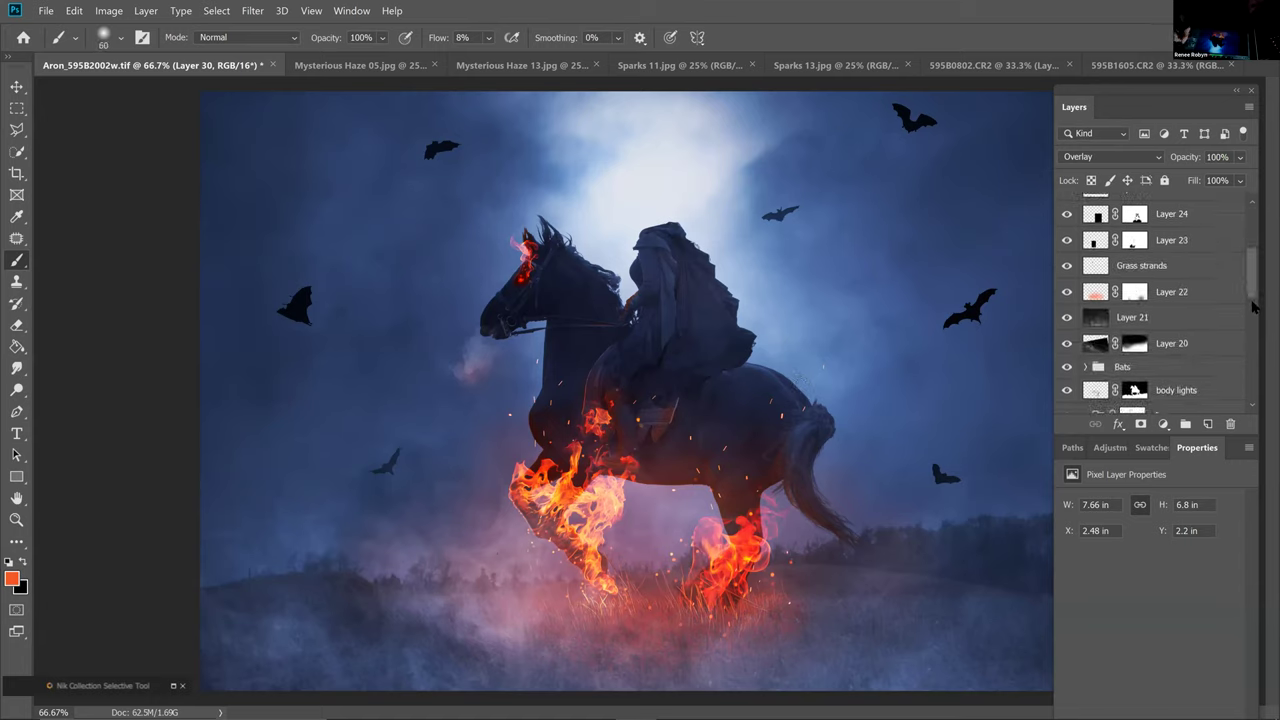
scroll(1253, 305, "down", 1)
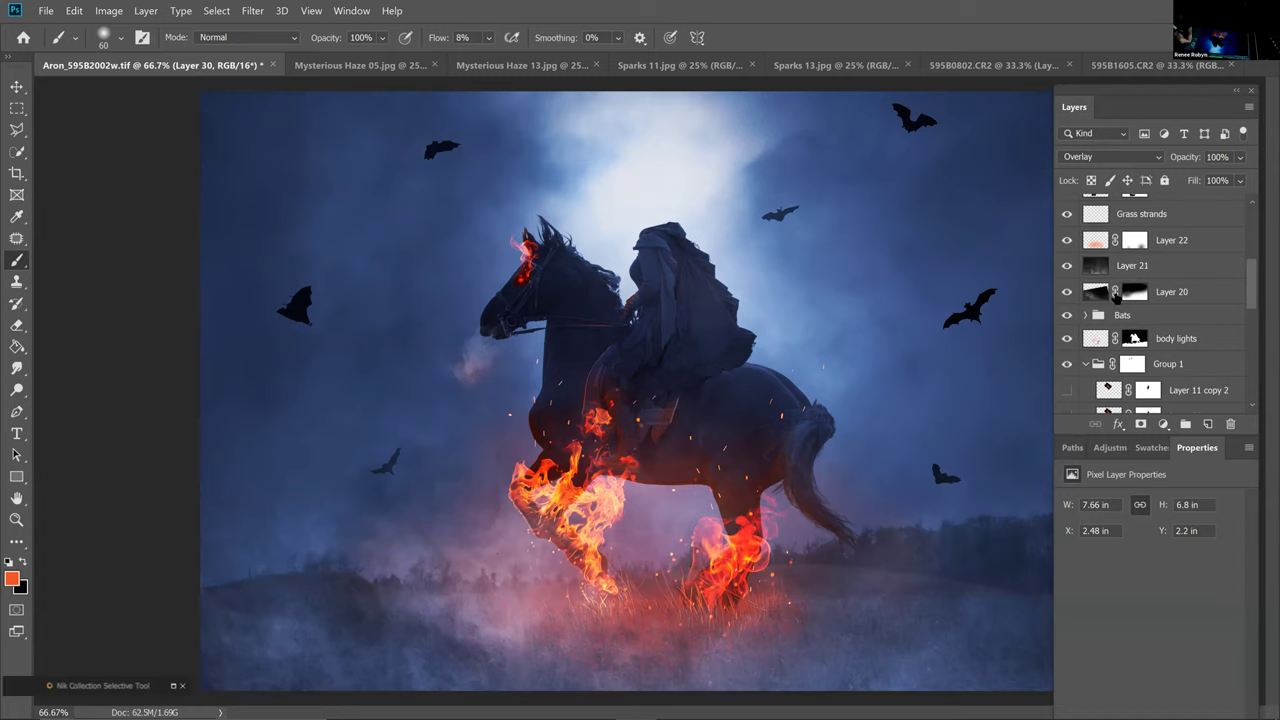
scroll(1120, 297, "up", 1)
left_click(1140, 275)
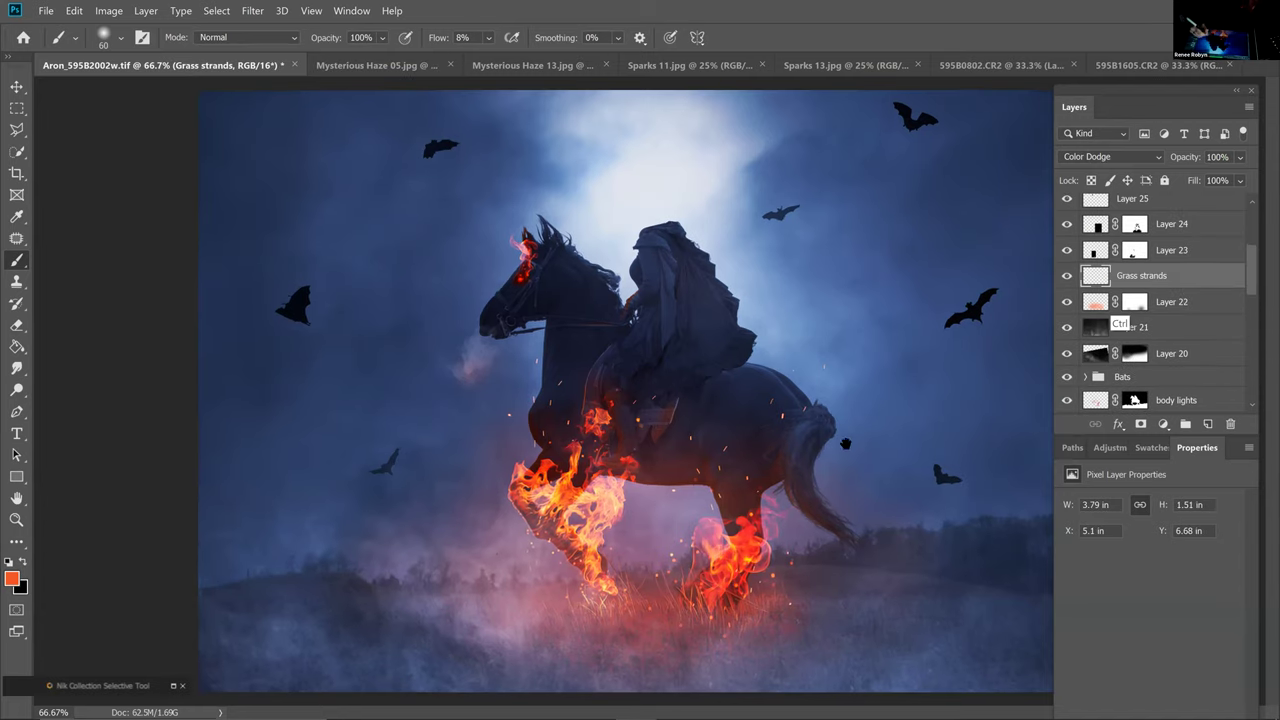
key("ctrl+1")
left_click_drag(846, 429, 804, 308)
key("bracketleft")
key("bracketleft")
key("bracketleft")
key("bracketleft")
key("bracketleft")
key("bracketleft")
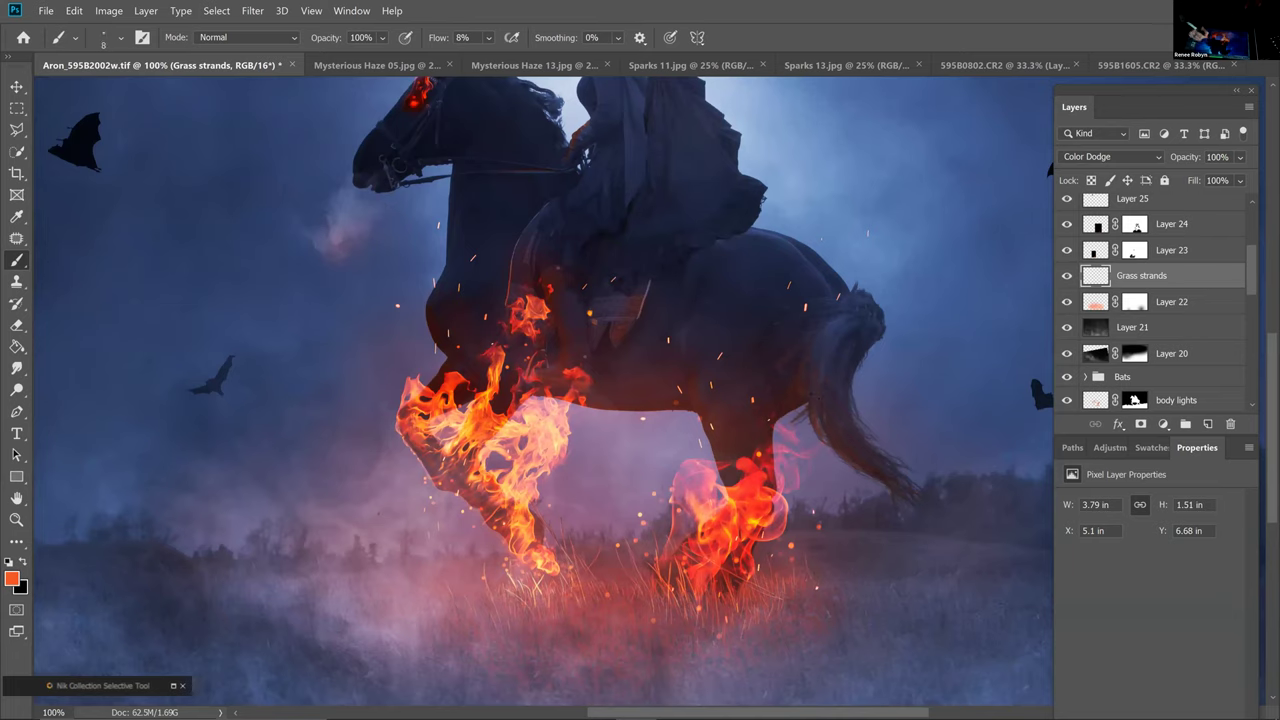
mouse_move(880, 475)
left_mouse_down()
mouse_move(822, 408)
mouse_move(804, 355)
left_mouse_up()
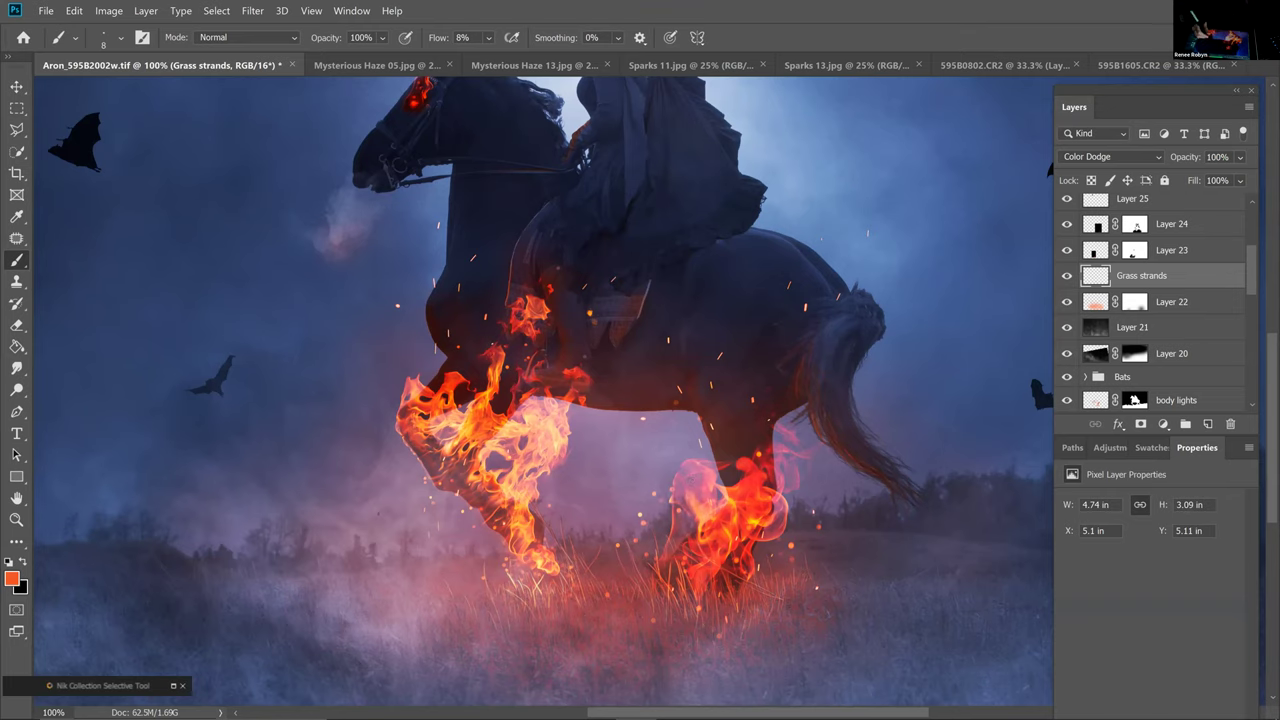
key("ctrl+plus")
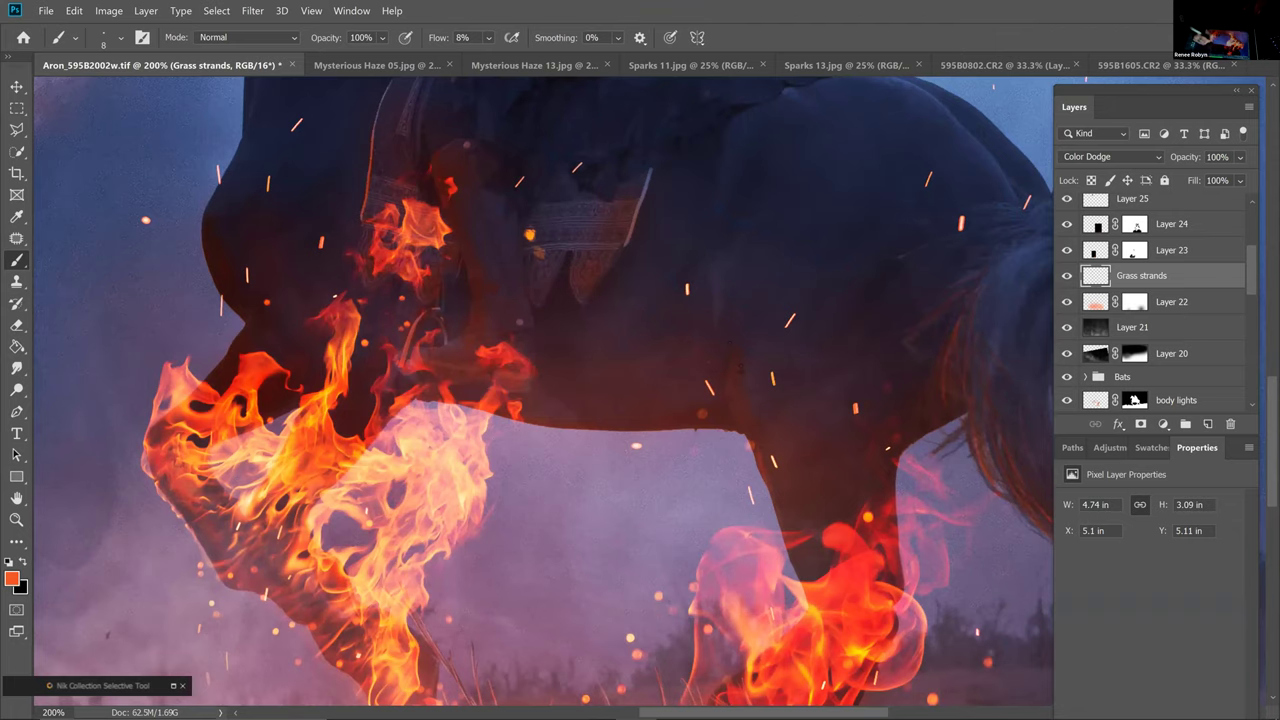
left_click_drag(743, 290, 708, 160)
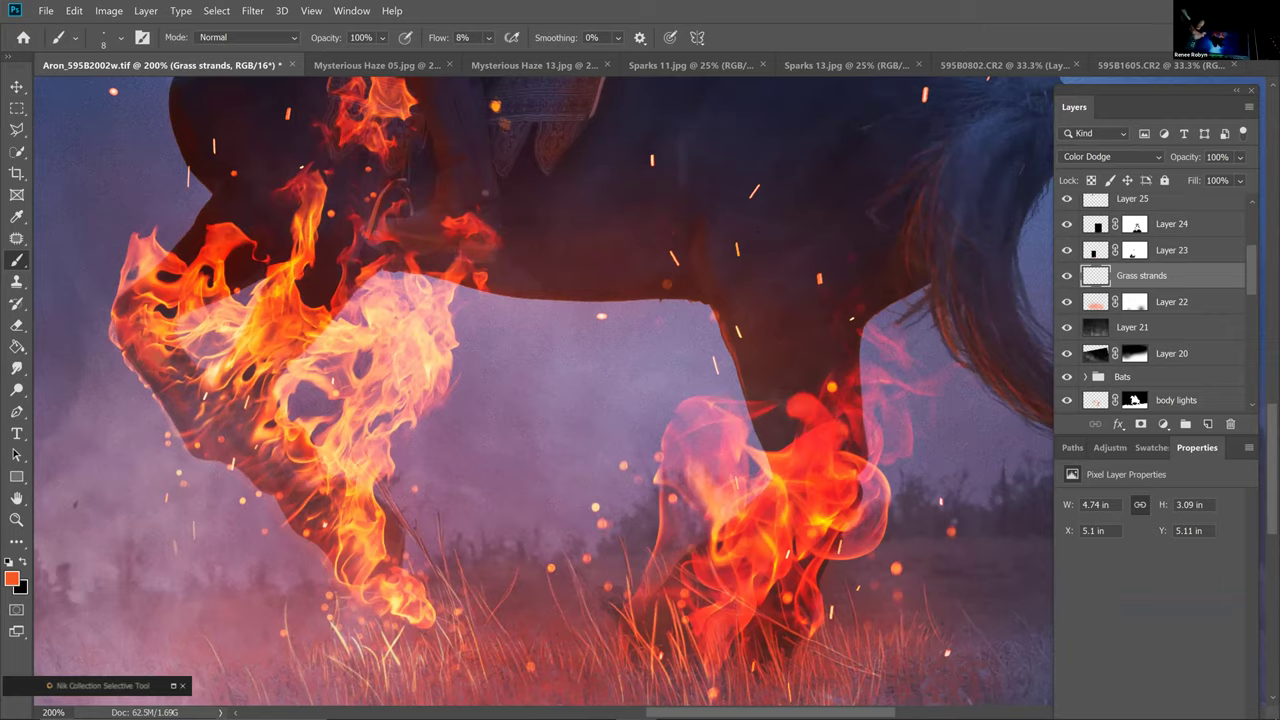
key("ctrl+minus")
key("ctrl+minus")
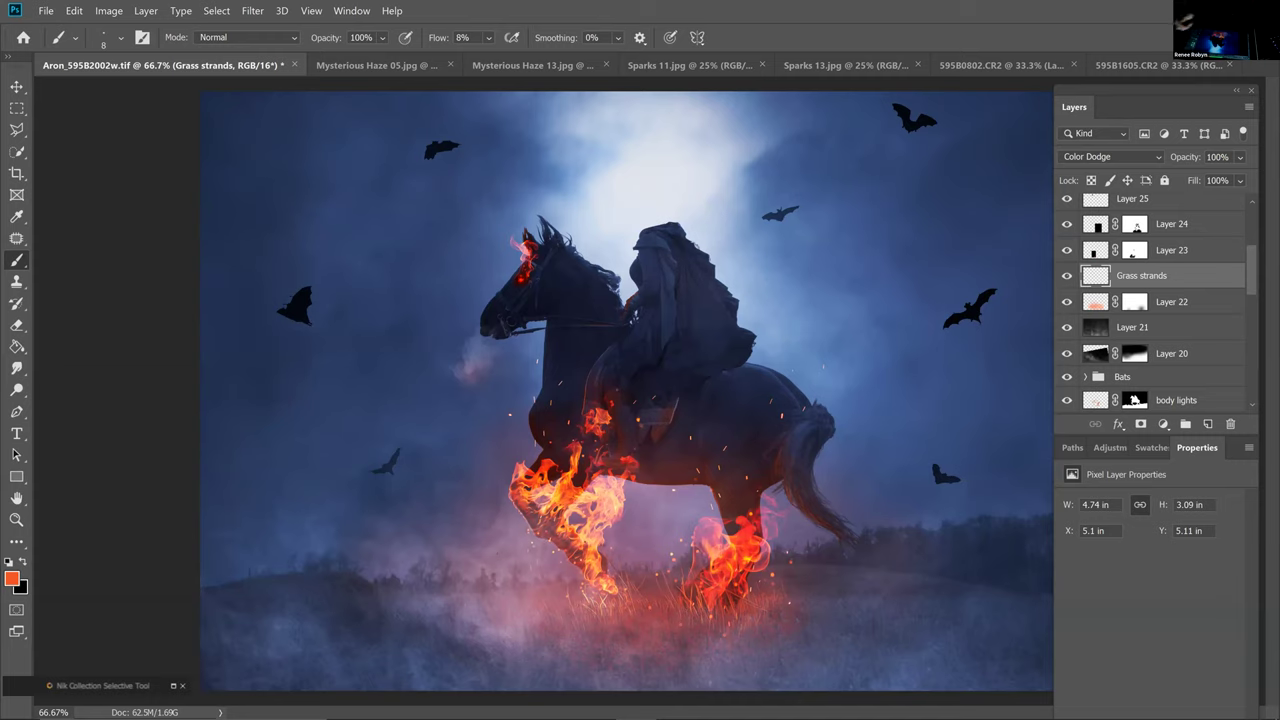
Preview other blend modes such as Color on the Grass strands layer and settle on Color Dodge
left_click(1155, 158)
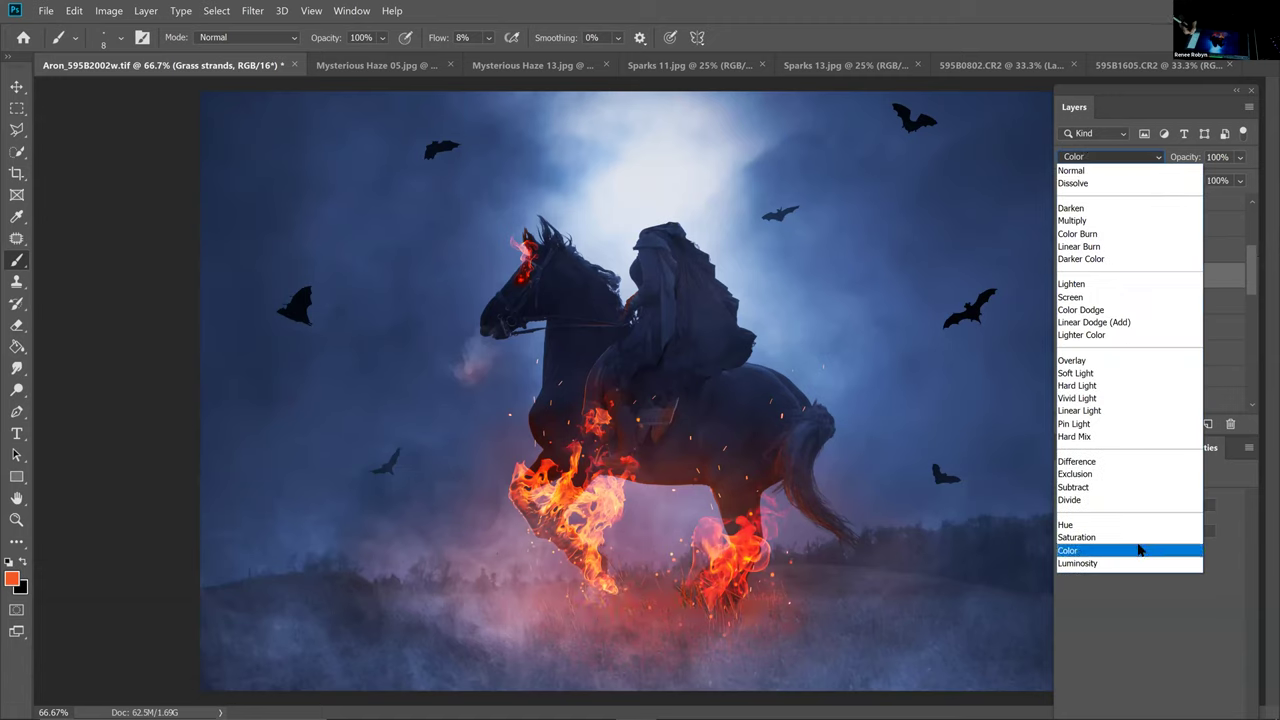
left_click(1120, 310)
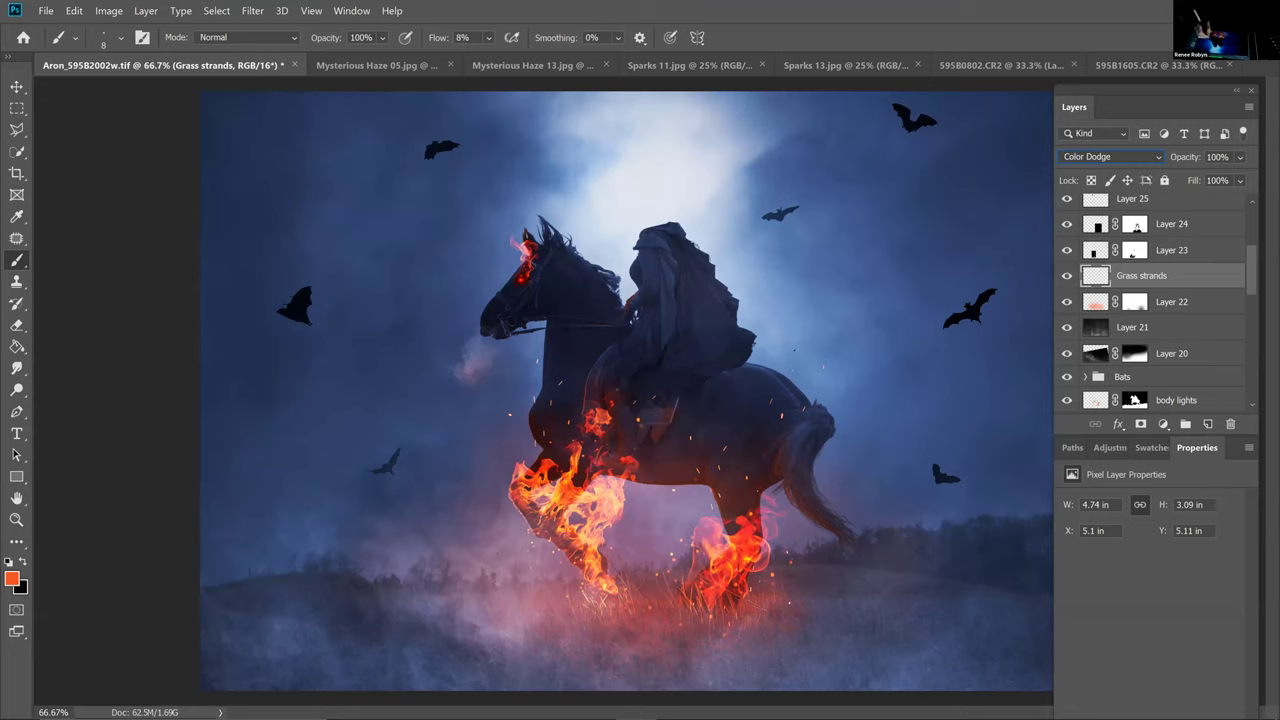
Paint thin orange highlights along the stirrup and the edges of the rider's boot with the 8 px brush
key("ctrl+plus")
key("ctrl+plus")
key("ctrl+plus")
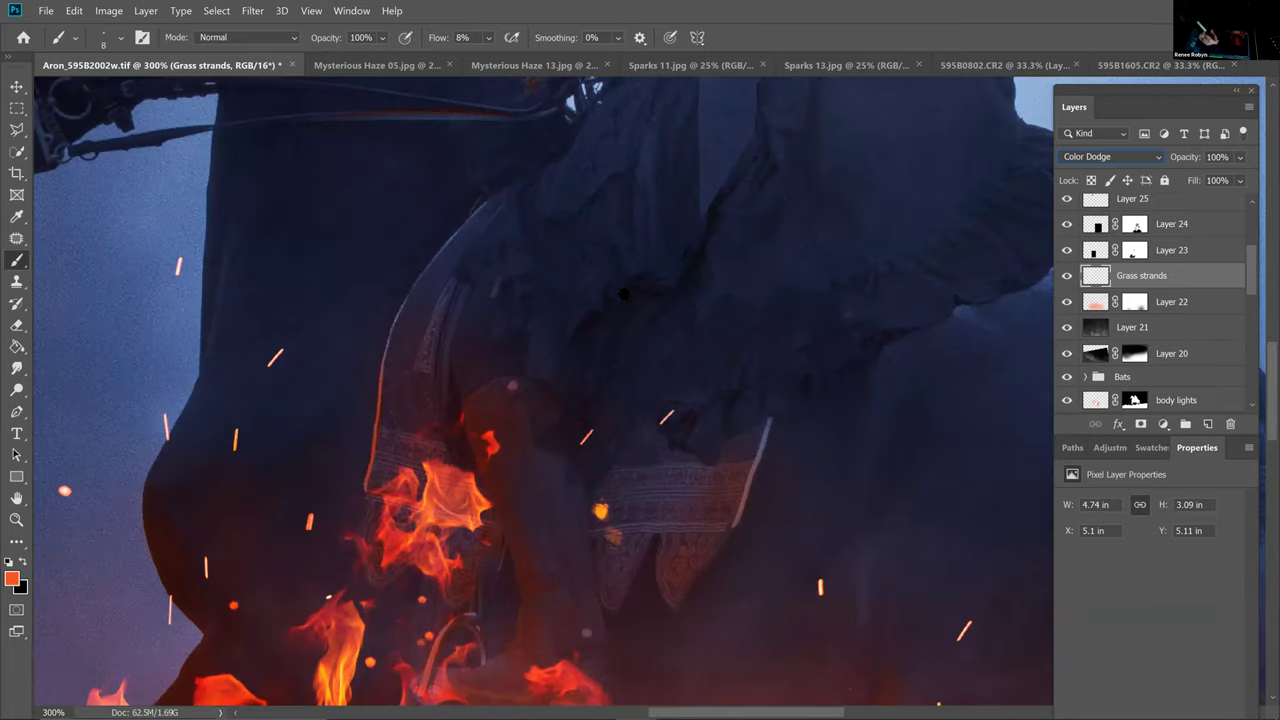
left_click_drag(410, 700, 236, 414)
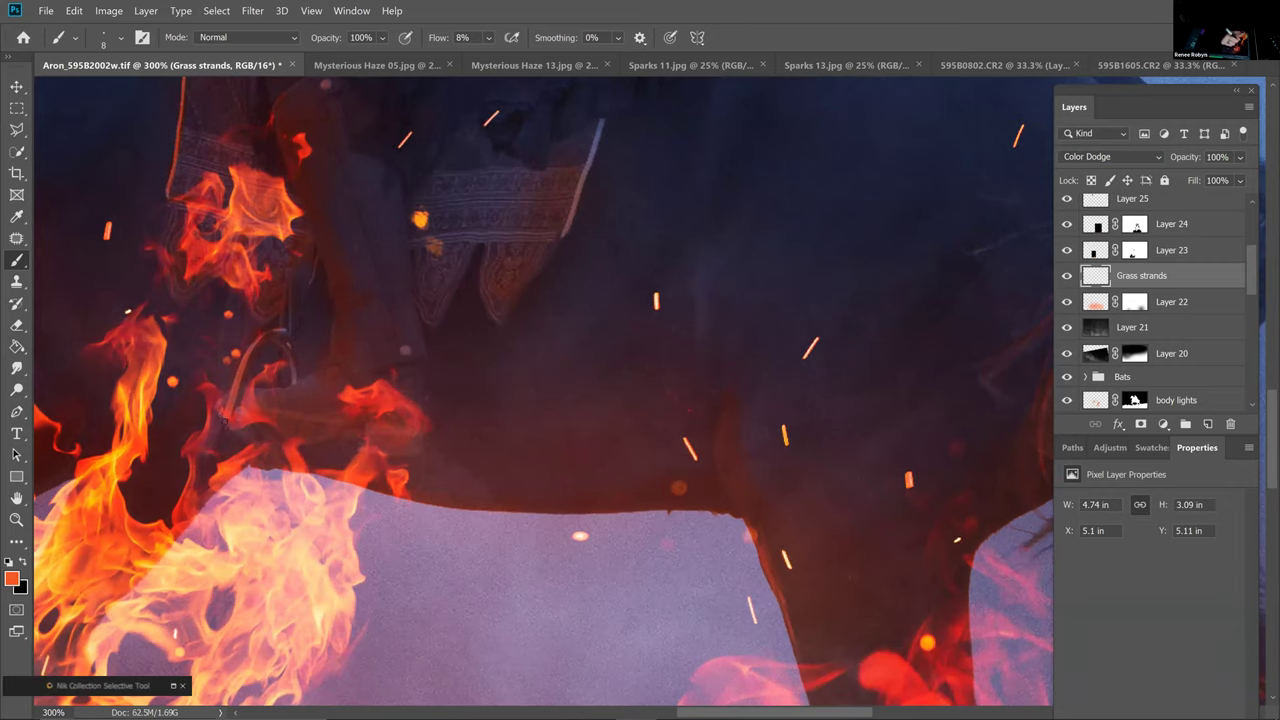
left_click_drag(230, 423, 282, 446)
left_click_drag(229, 412, 242, 367)
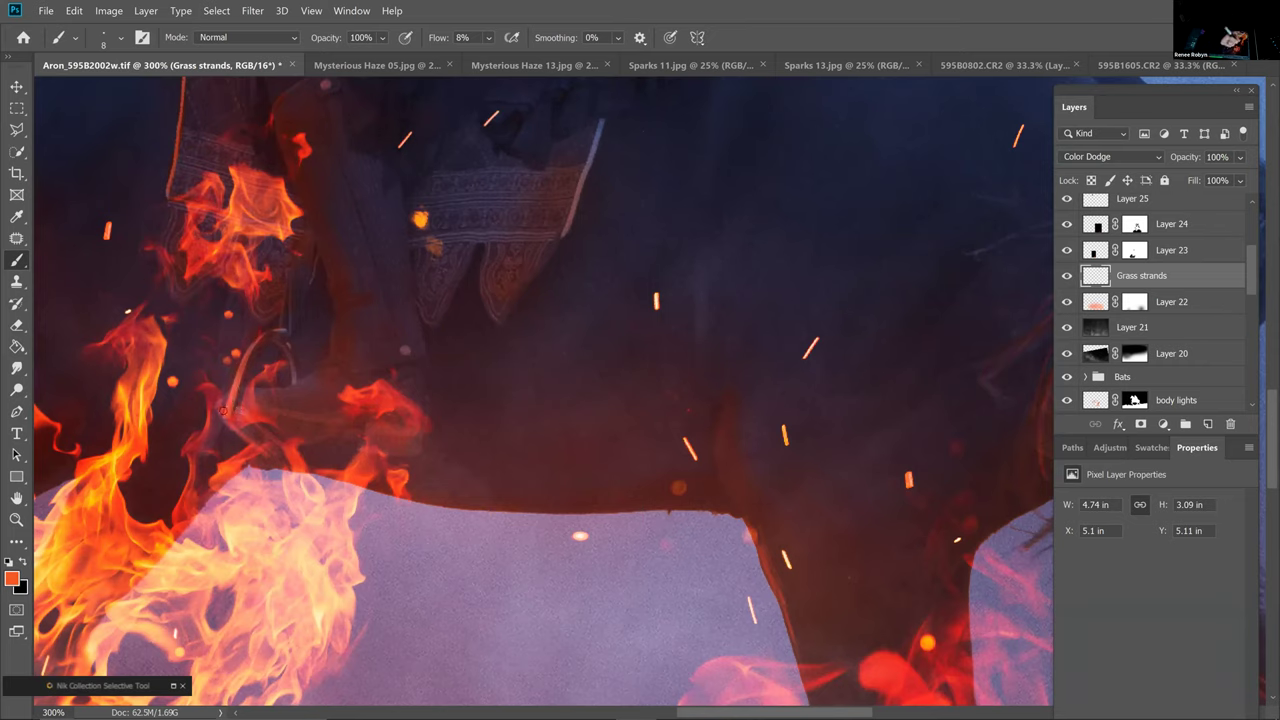
left_click_drag(256, 410, 318, 426)
left_click_drag(239, 421, 281, 456)
left_click_drag(233, 413, 255, 433)
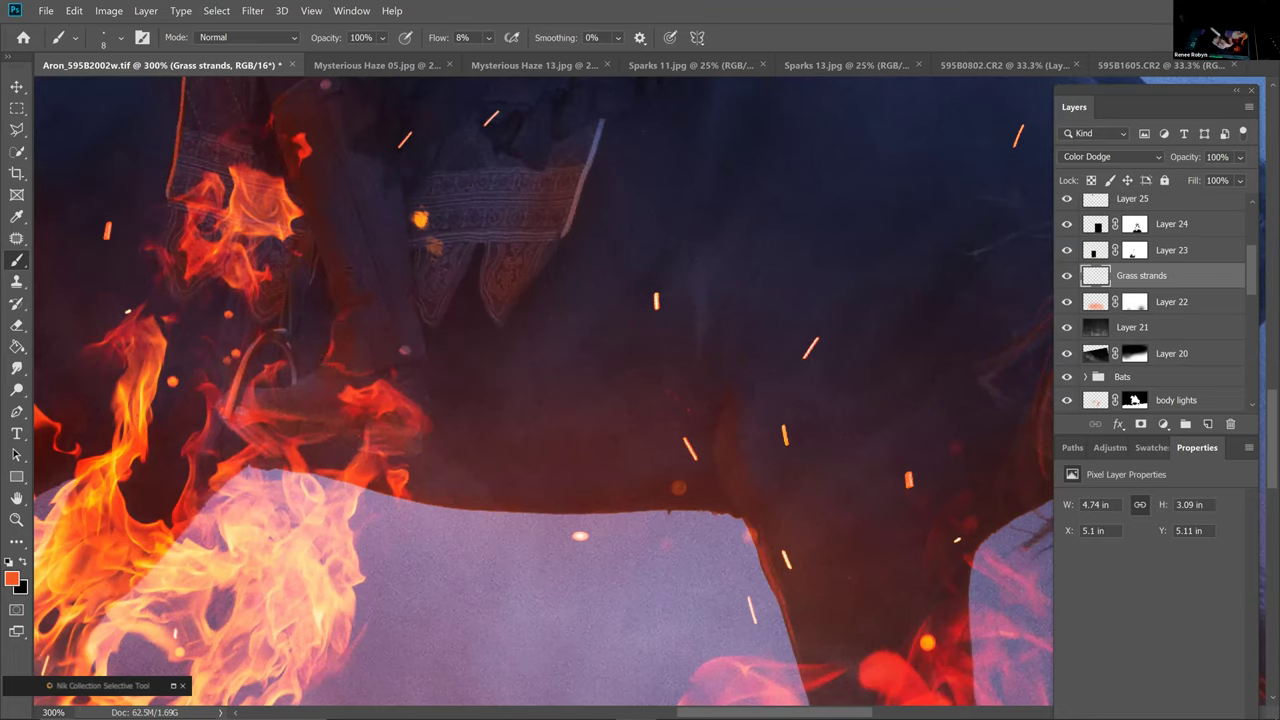
Trace the rider's lower leg with a 7 px orange edge, and add a softer glow along the leg and boot at 35 px
key("bracketleft")
key("bracketleft")
left_click_drag(323, 265, 333, 309)
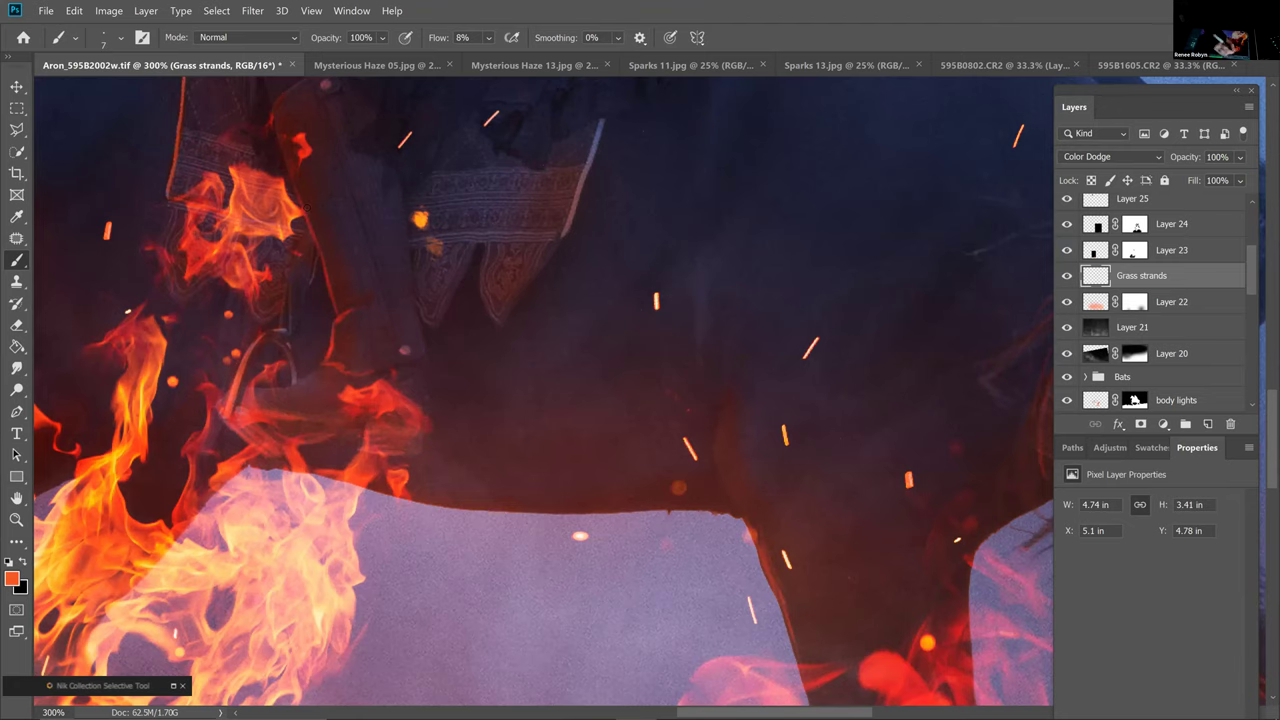
key("bracketright")
key("bracketright")
key("bracketright")
mouse_move(302, 197)
left_mouse_down()
mouse_move(344, 297)
mouse_move(321, 240)
mouse_move(343, 322)
mouse_move(346, 310)
mouse_move(344, 370)
left_mouse_up()
left_click_drag(302, 412, 372, 380)
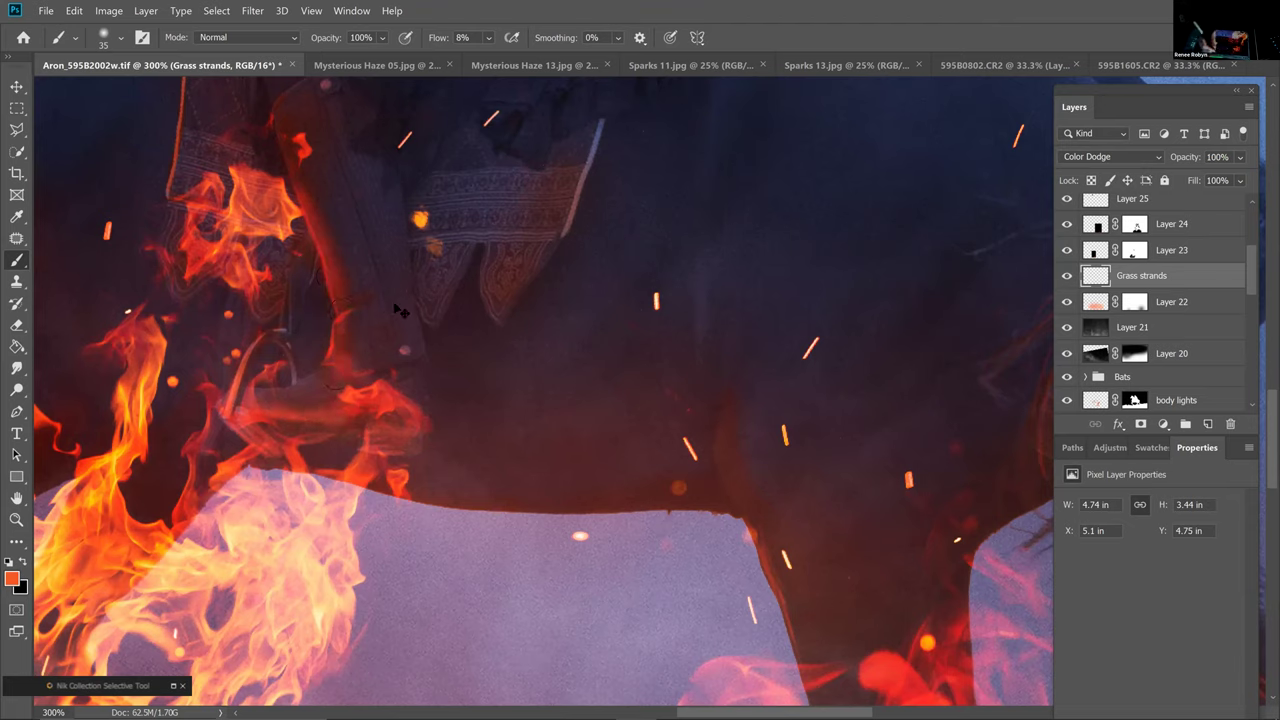
key("ctrl+0")
left_click(258, 14)
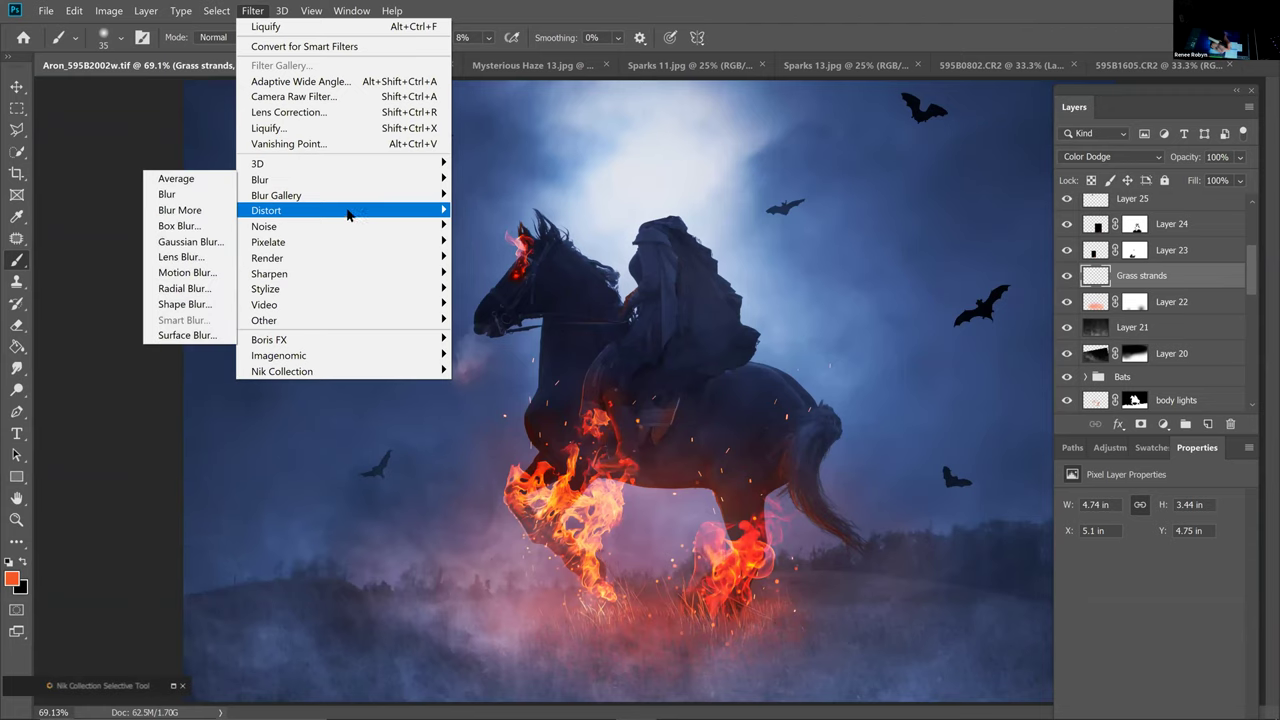
mouse_move(343, 228)
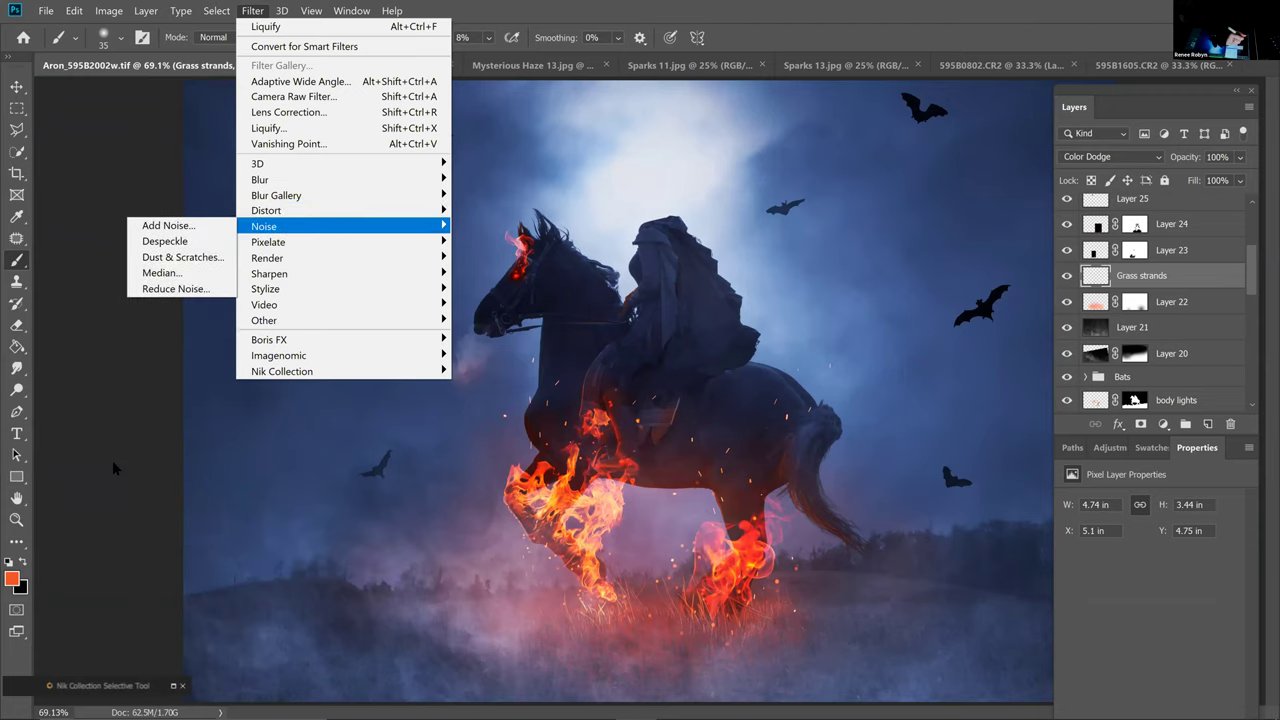
left_click(130, 434)
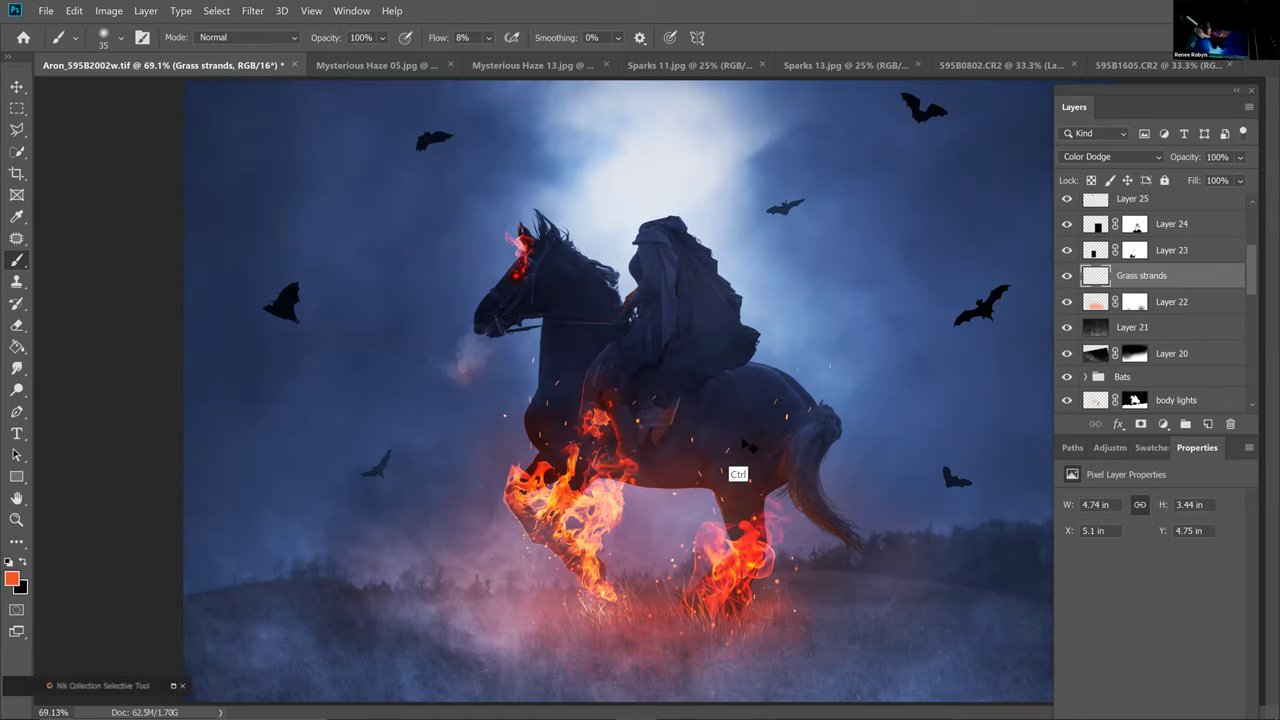
Paint a thin orange highlight along the front edge of the horse's chest with a 10 px brush on the Grass strands layer
key("ctrl+plus")
key("ctrl+plus")
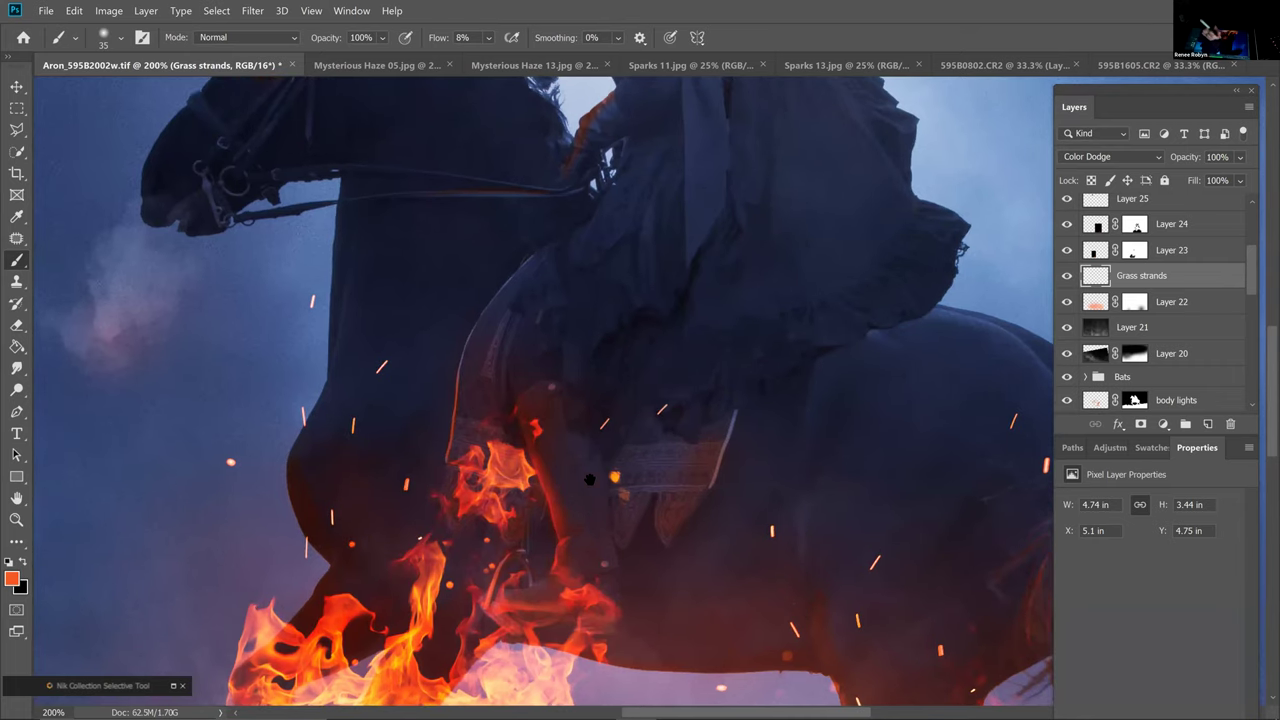
left_click_drag(501, 494, 495, 468)
scroll(495, 468, "down", 3)
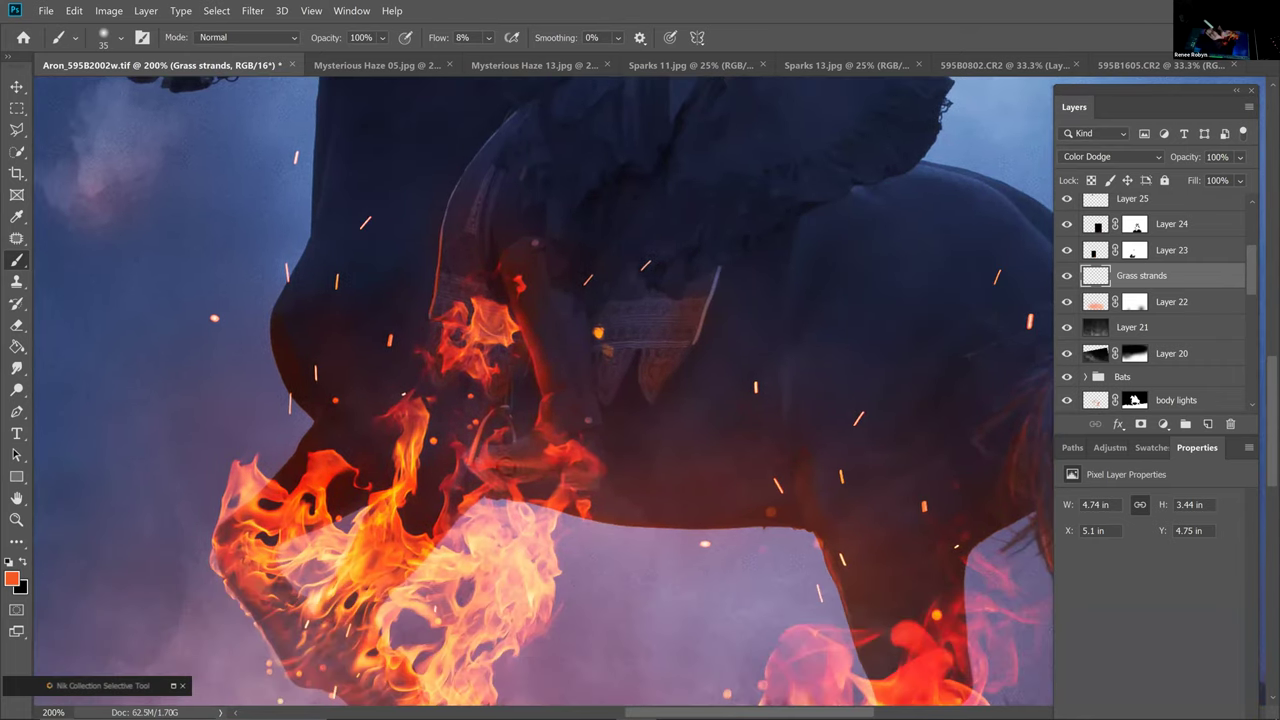
key("bracketleft")
key("bracketleft")
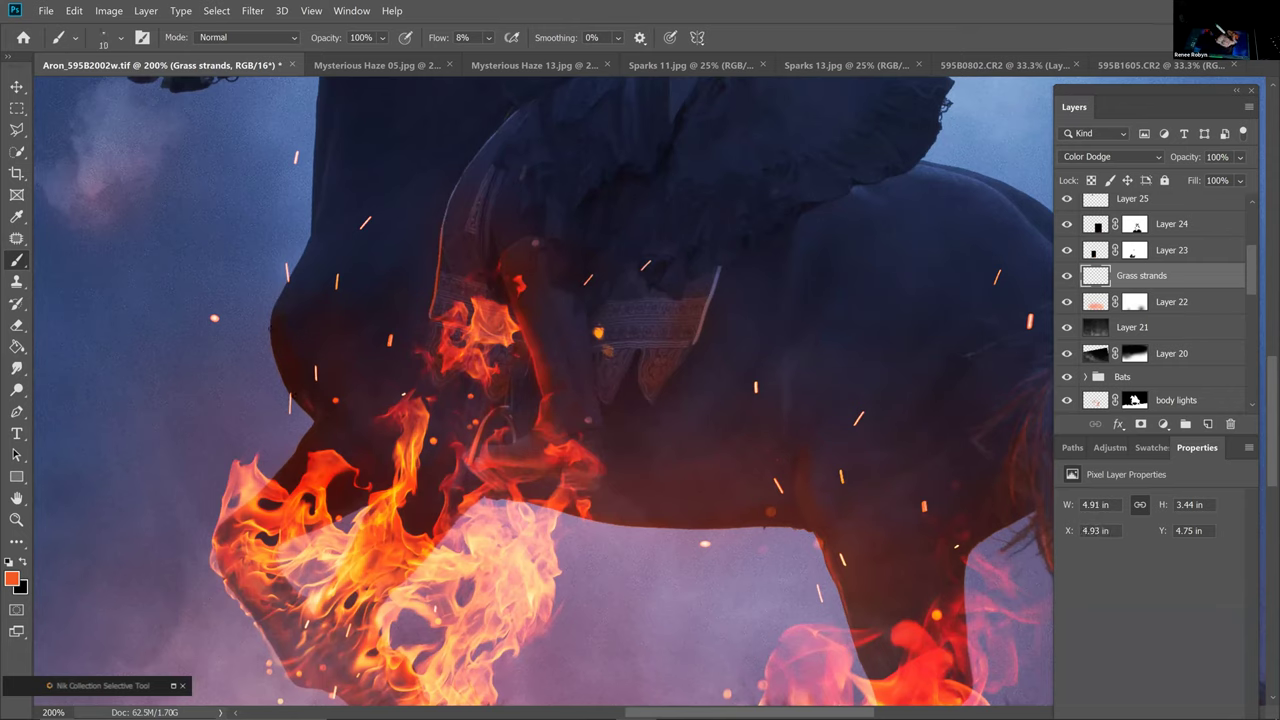
left_click_drag(280, 377, 289, 389)
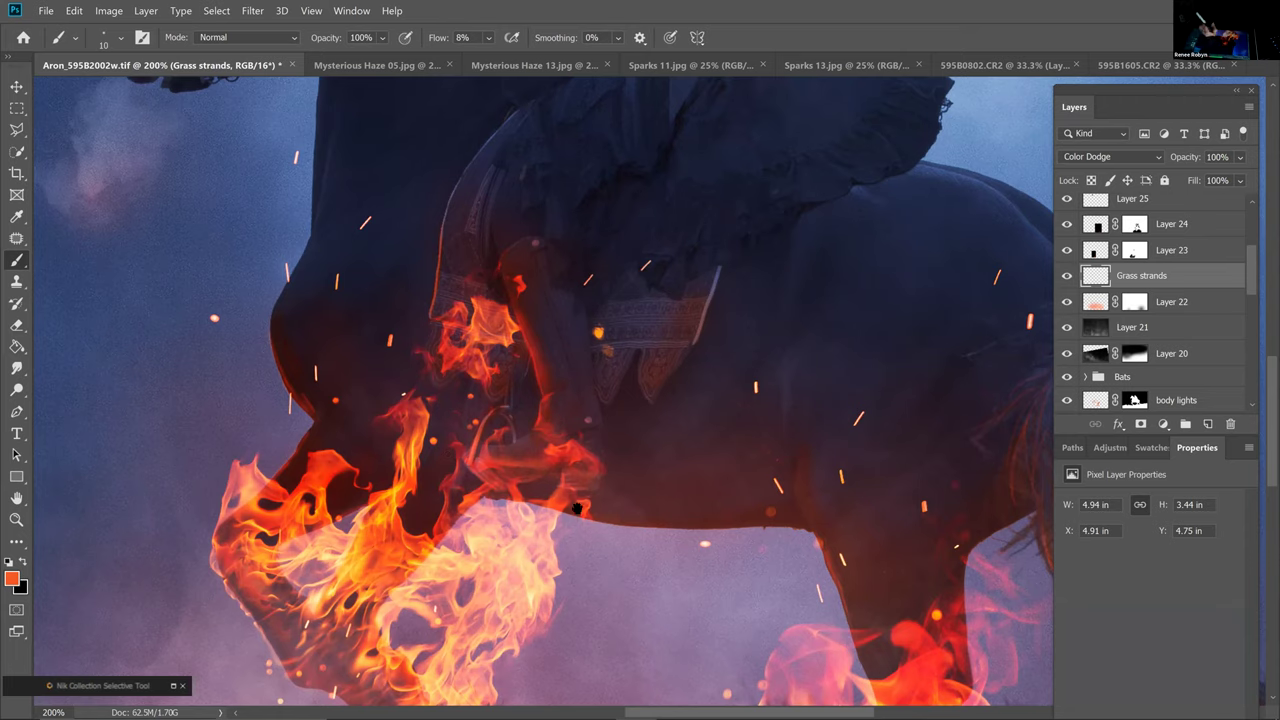
Trace the front edge of the horse's hind leg, from the flank down to the flames, with an 8 px orange brush
left_click_drag(440, 347, 374, 367)
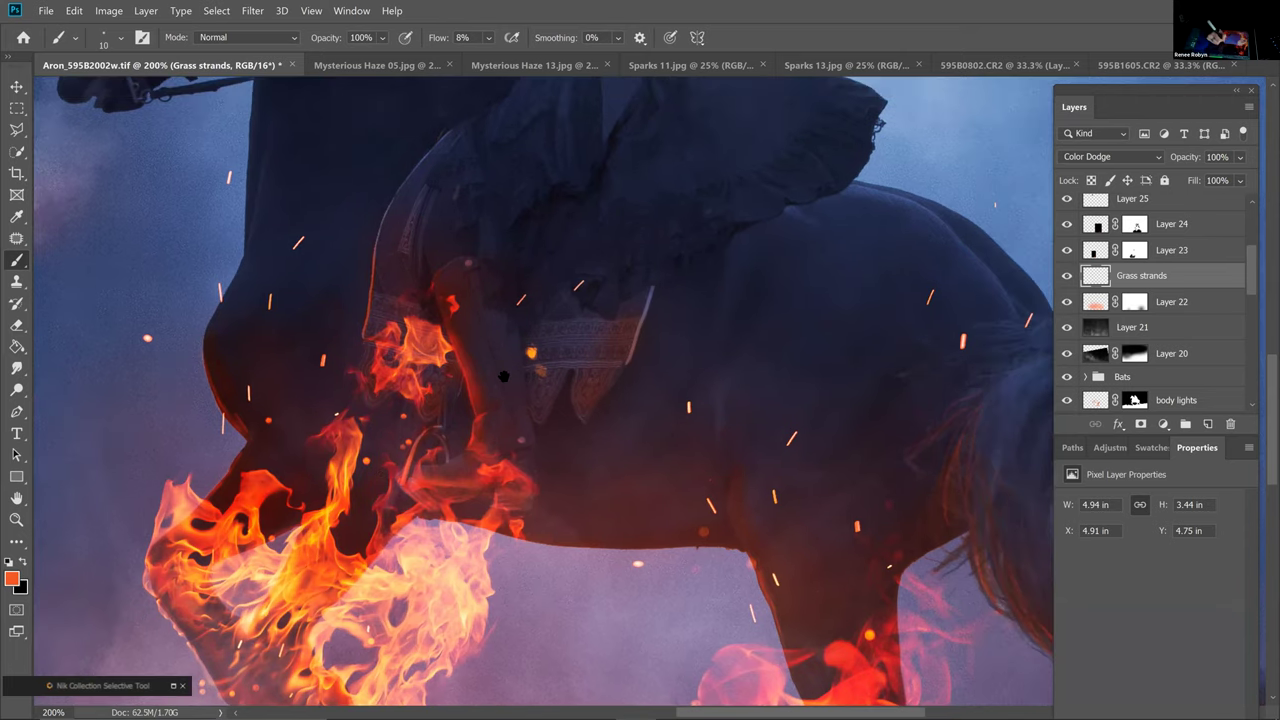
left_click_drag(503, 374, 236, 309)
scroll(350, 401, "down", 3)
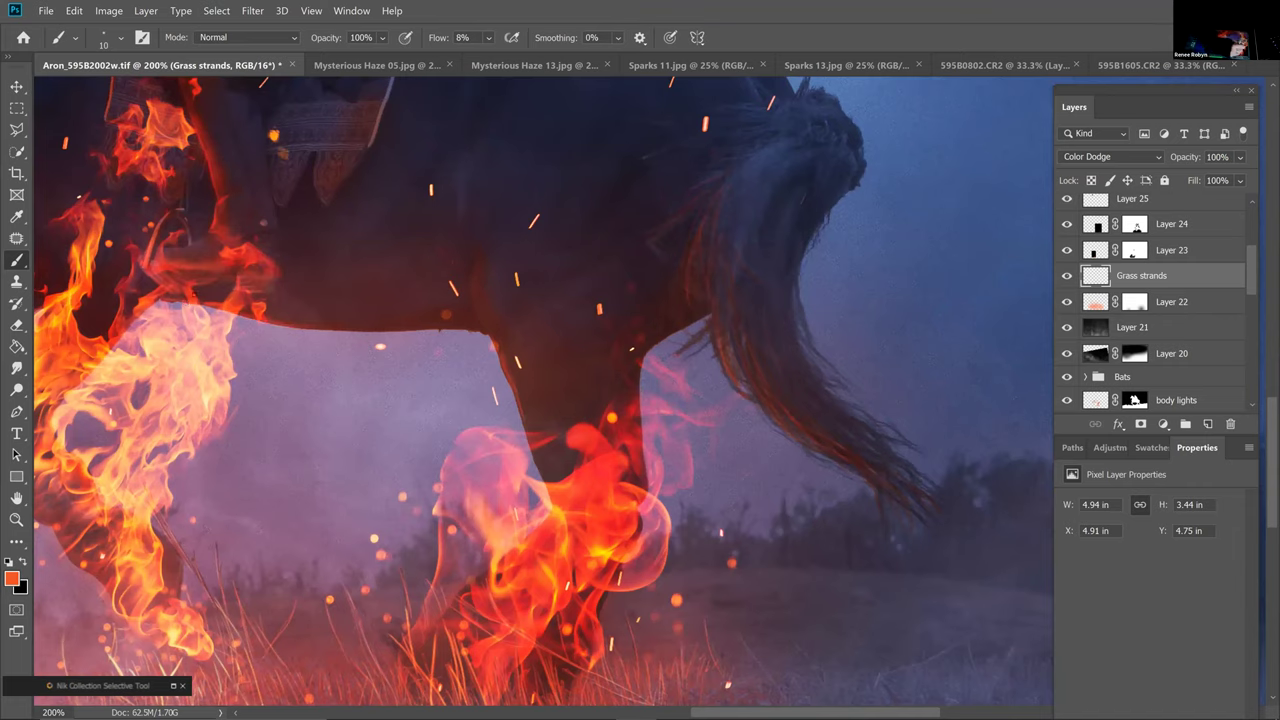
key("bracketright")
key("bracketright")
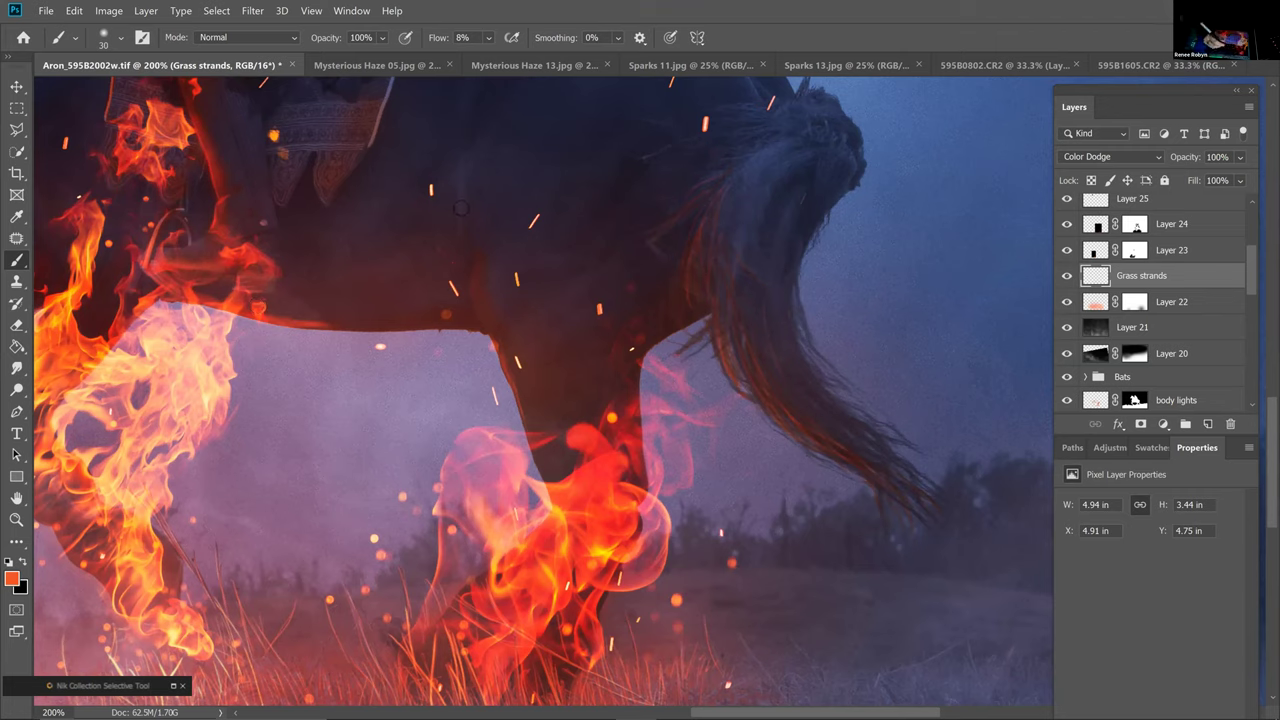
key("bracketleft")
key("bracketleft")
key("bracketleft")
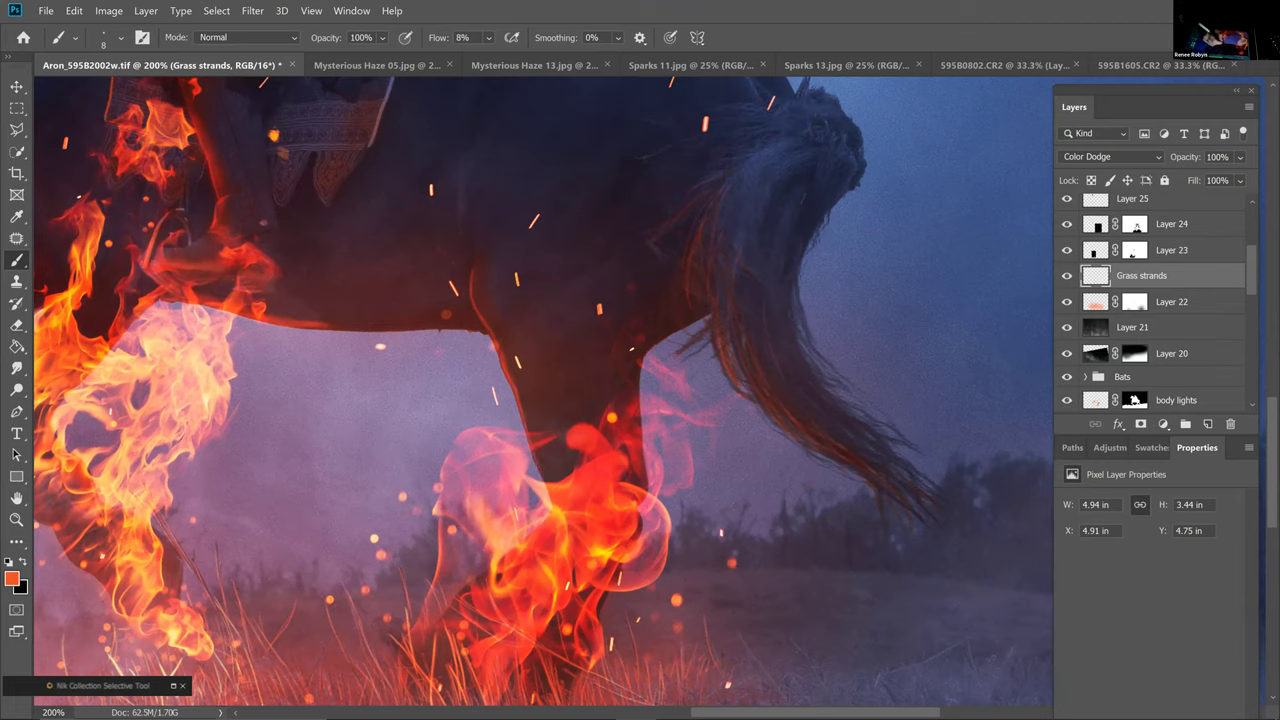
Build up the hind leg's front edge glow at 20 px, and trace the leg's rear edge in orange at 10 px
key("bracketright")
left_click_drag(474, 294, 542, 472)
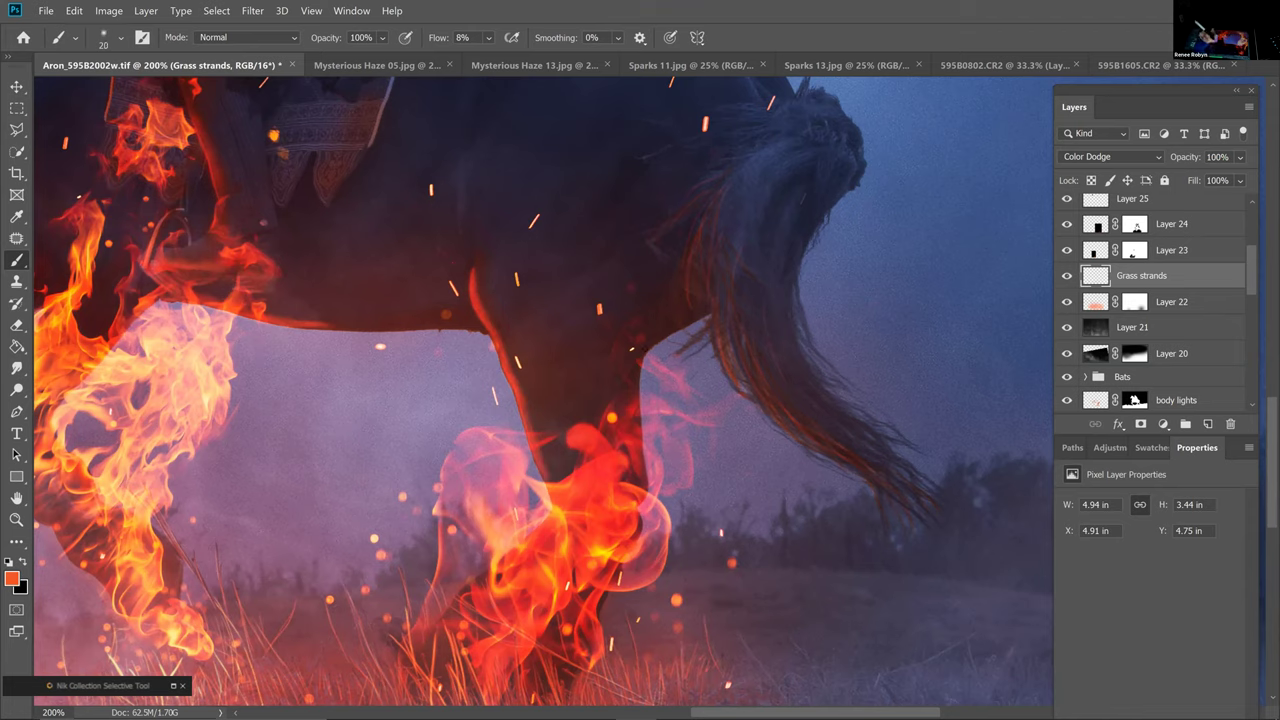
left_click_drag(636, 378, 639, 461)
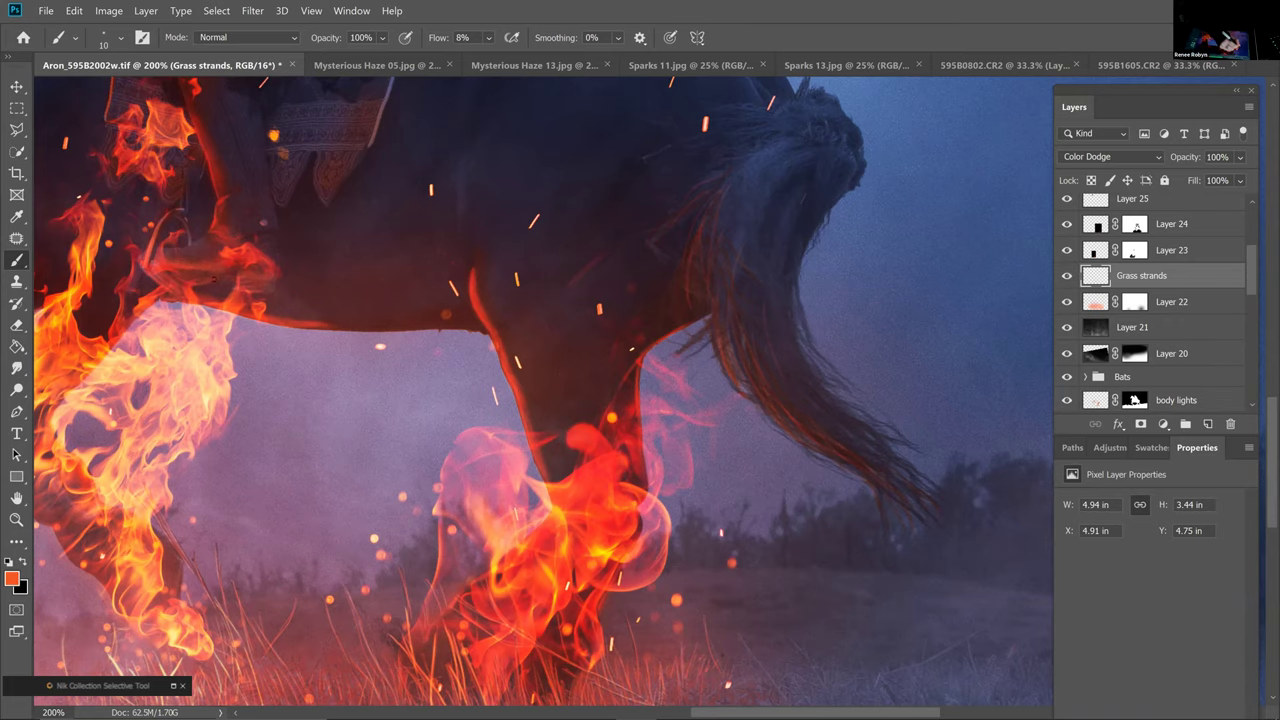
Trace the front edge of the burning foreleg in orange at 10 px, and add a softer glow along it at 40 px
left_click_drag(550, 350, 866, 281)
left_click(238, 339)
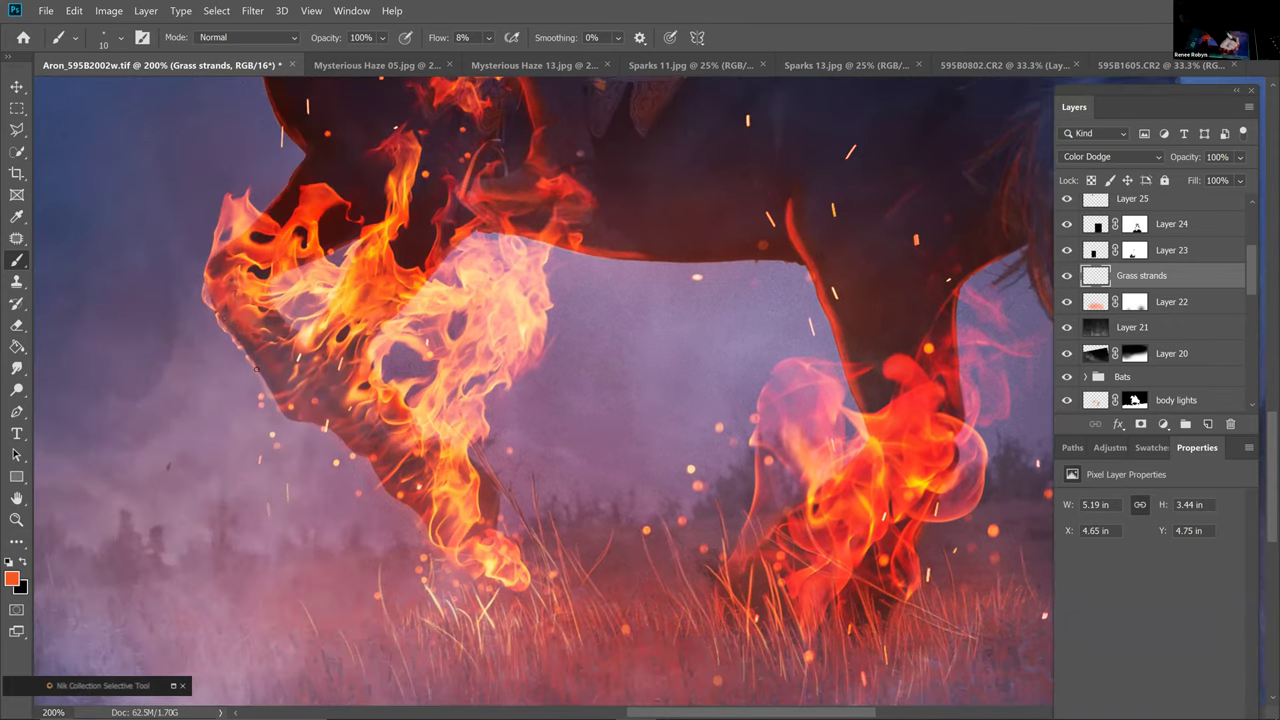
mouse_move(232, 330)
left_mouse_down()
mouse_move(286, 415)
mouse_move(348, 441)
mouse_move(420, 508)
mouse_move(404, 501)
left_mouse_up()
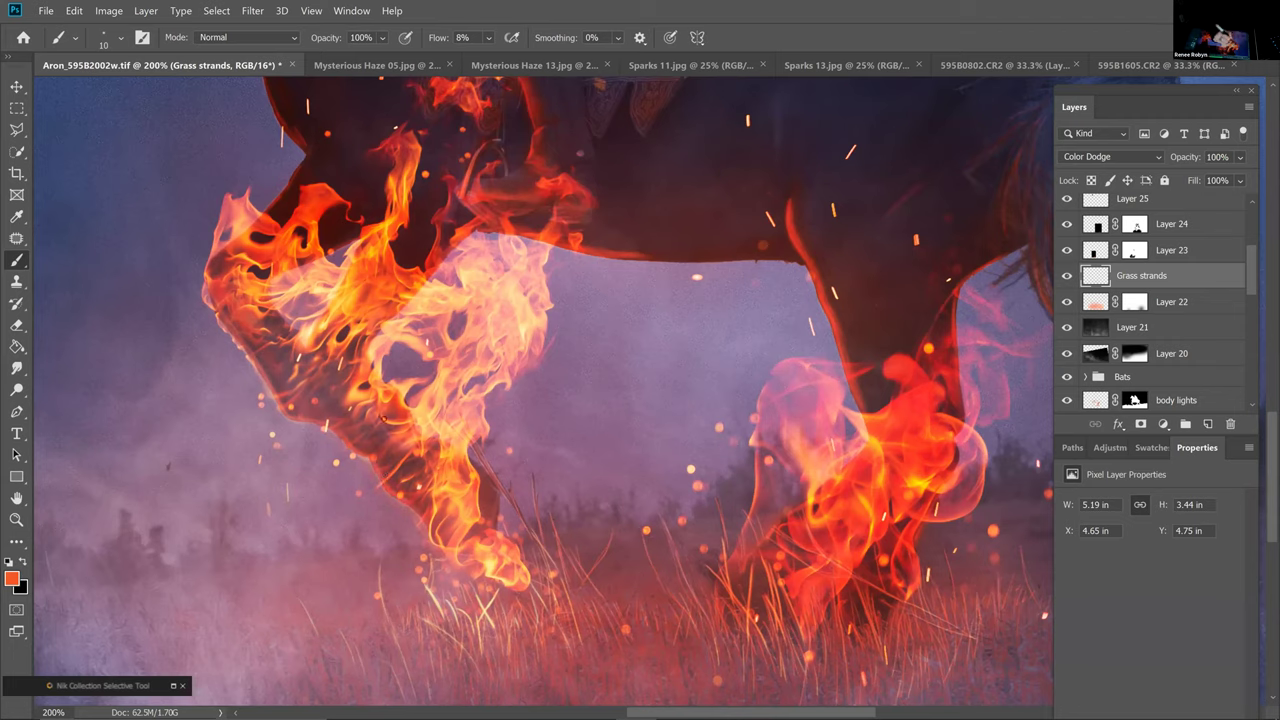
key("bracketright")
key("bracketright")
key("bracketright")
mouse_move(270, 369)
left_mouse_down()
mouse_move(217, 300)
mouse_move(300, 413)
mouse_move(340, 426)
mouse_move(417, 491)
left_mouse_up()
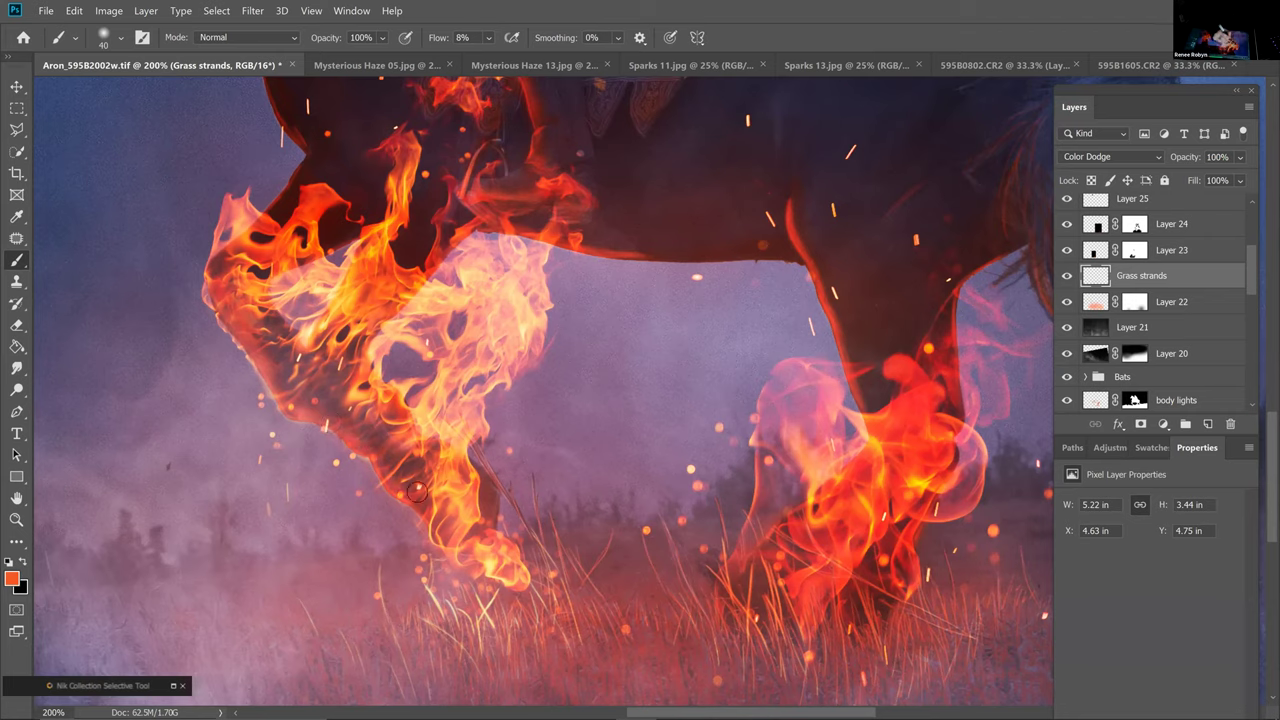
mouse_move(391, 444)
left_mouse_down()
mouse_move(277, 283)
mouse_move(269, 313)
mouse_move(278, 386)
left_mouse_up()
Highlight the rear edge of the lower foreleg above the hoof at 9 px, and soften it with a 50 px orange glow
key("bracketleft")
key("bracketleft")
key("bracketleft")
key("bracketleft")
key("bracketleft")
key("bracketleft")
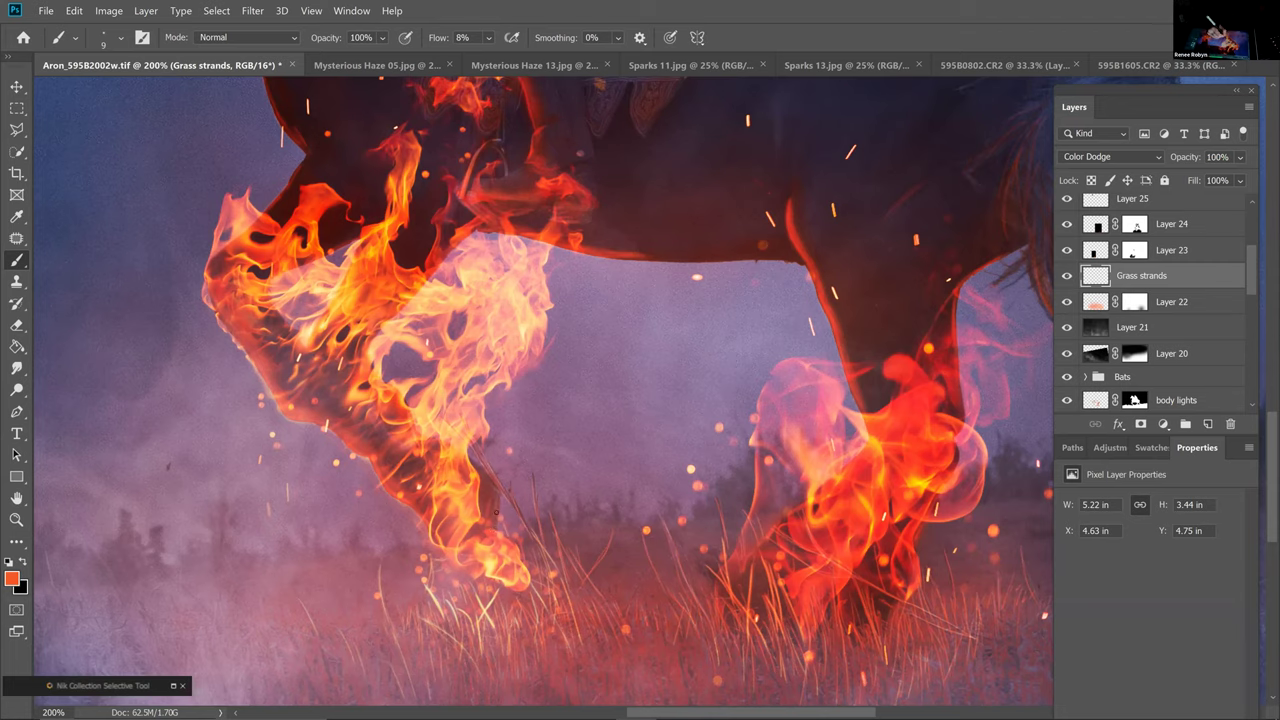
left_click_drag(491, 496, 480, 538)
key("bracketright")
key("bracketright")
key("bracketright")
key("bracketright")
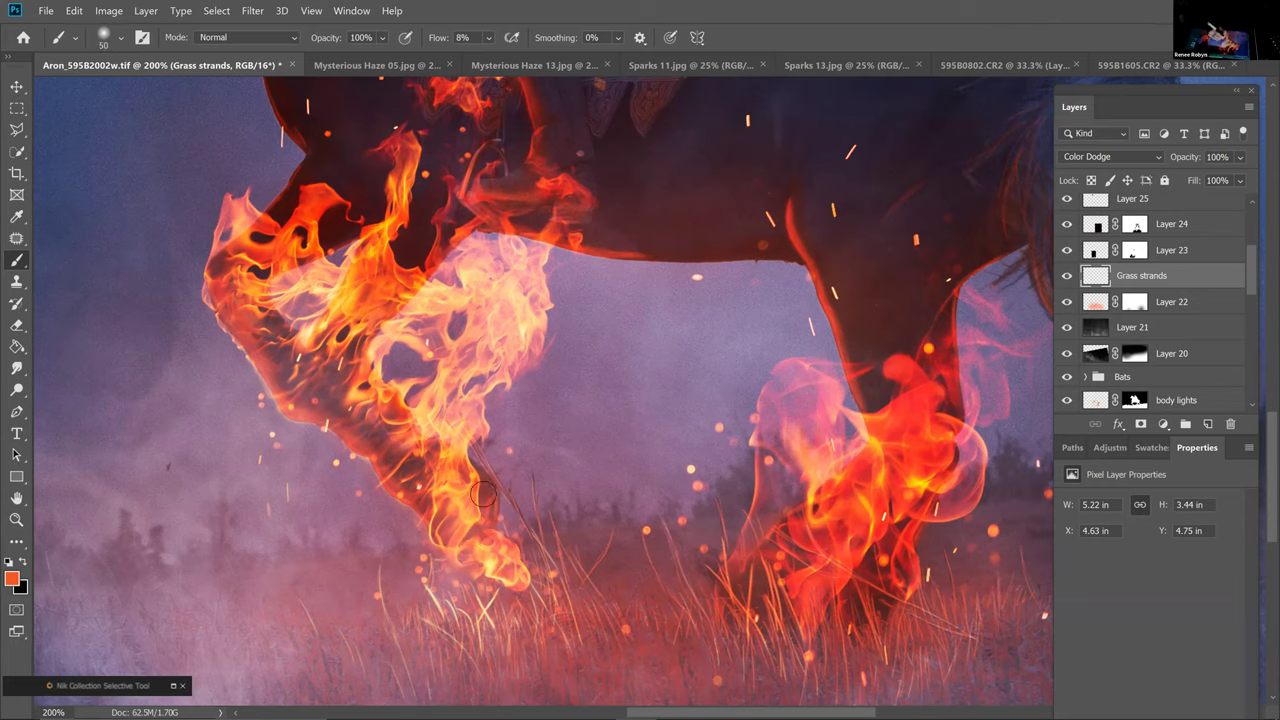
key("bracketleft")
key("bracketleft")
key("bracketleft")
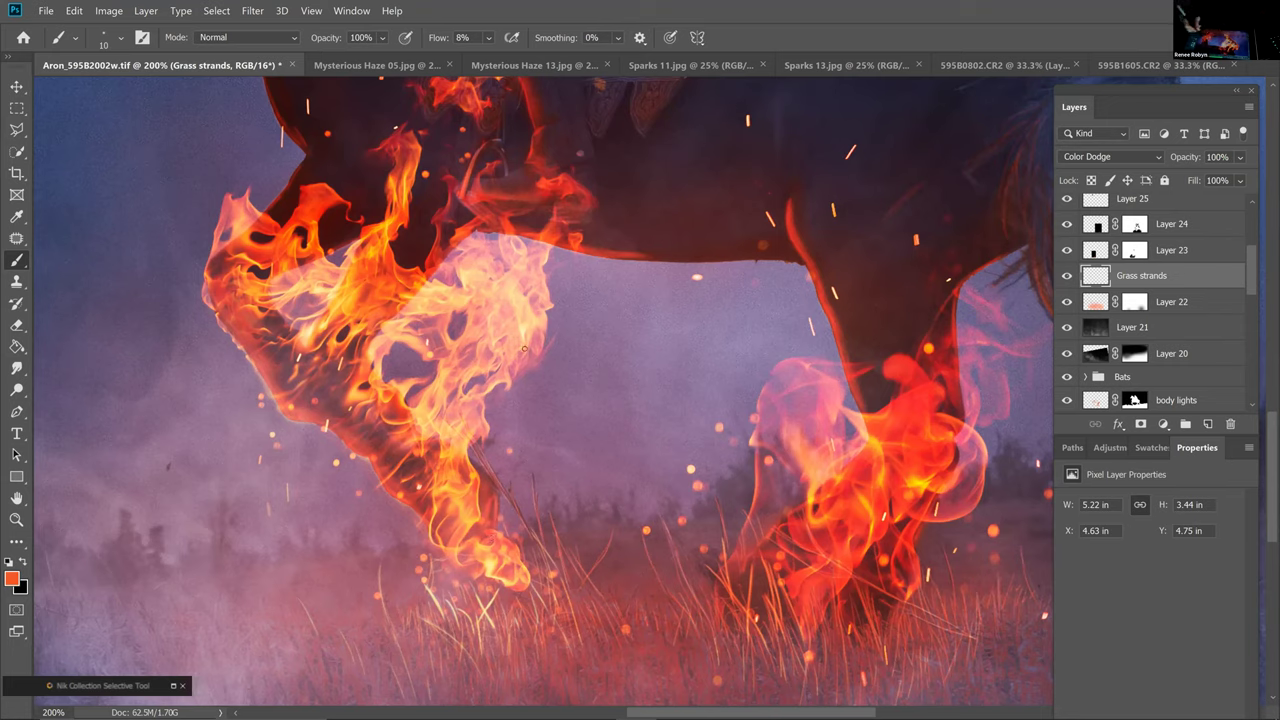
Paint an orange edge glow from the raised knee up the horse's upper foreleg with a 25 px brush
key("bracketright")
key("bracketright")
key("bracketright")
key("bracketright")
key("bracketright")
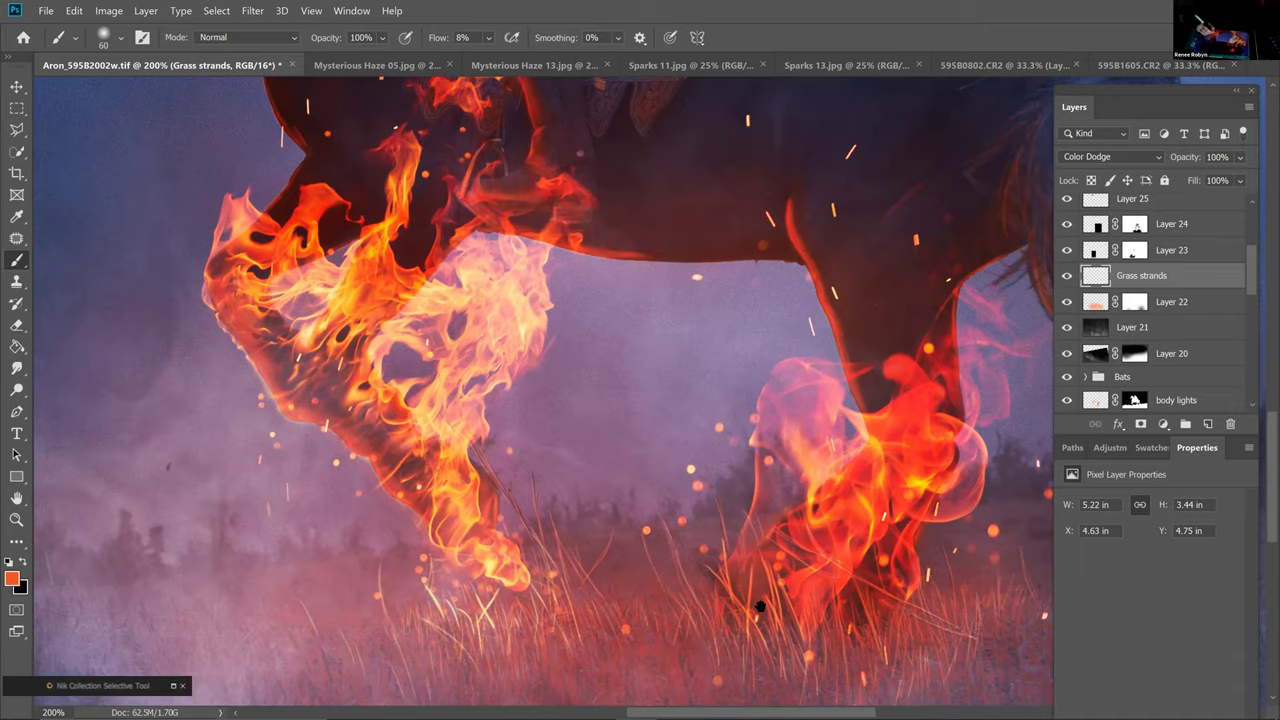
left_click_drag(782, 590, 750, 620)
scroll(177, 251, "up", 4)
scroll(177, 251, "right", 3)
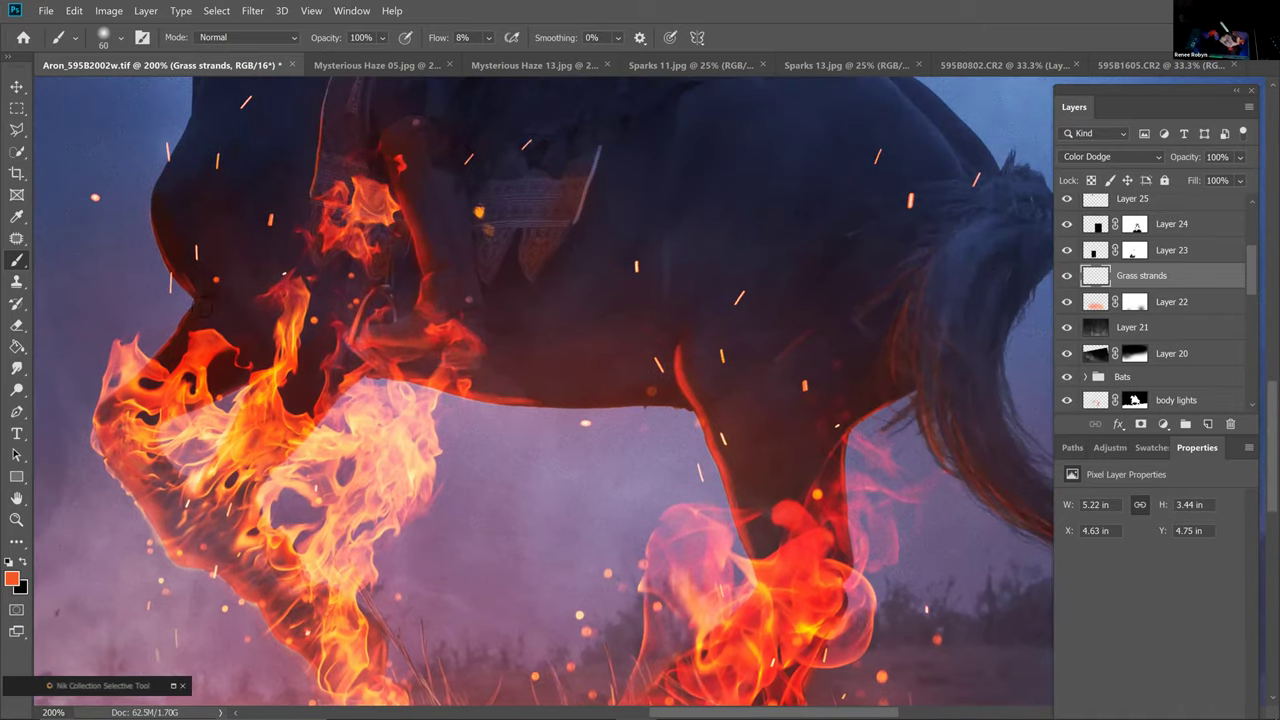
key("bracketleft")
key("bracketleft")
key("bracketleft")
key("bracketleft")
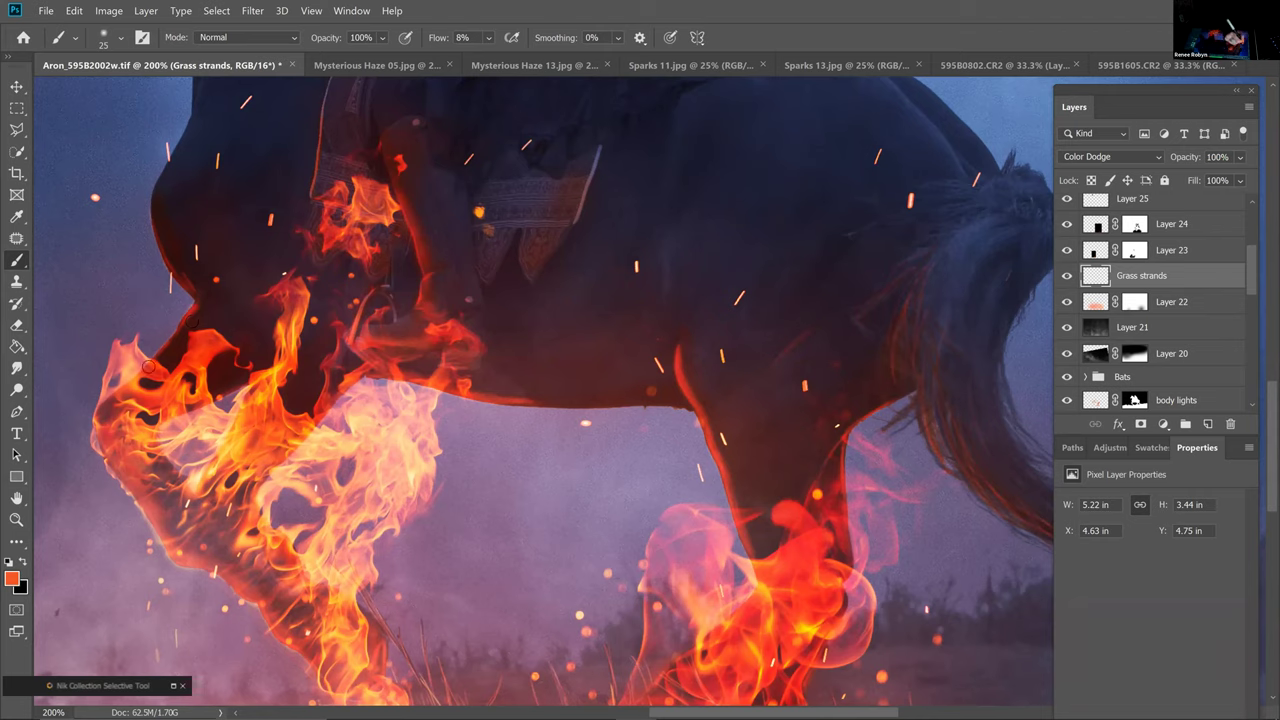
left_click_drag(100, 408, 180, 322)
Add a soft 50 px orange glow from the foreleg up to the chest, and reinforce the lower chest edge at 35 px
key("bracketright")
key("bracketright")
key("bracketright")
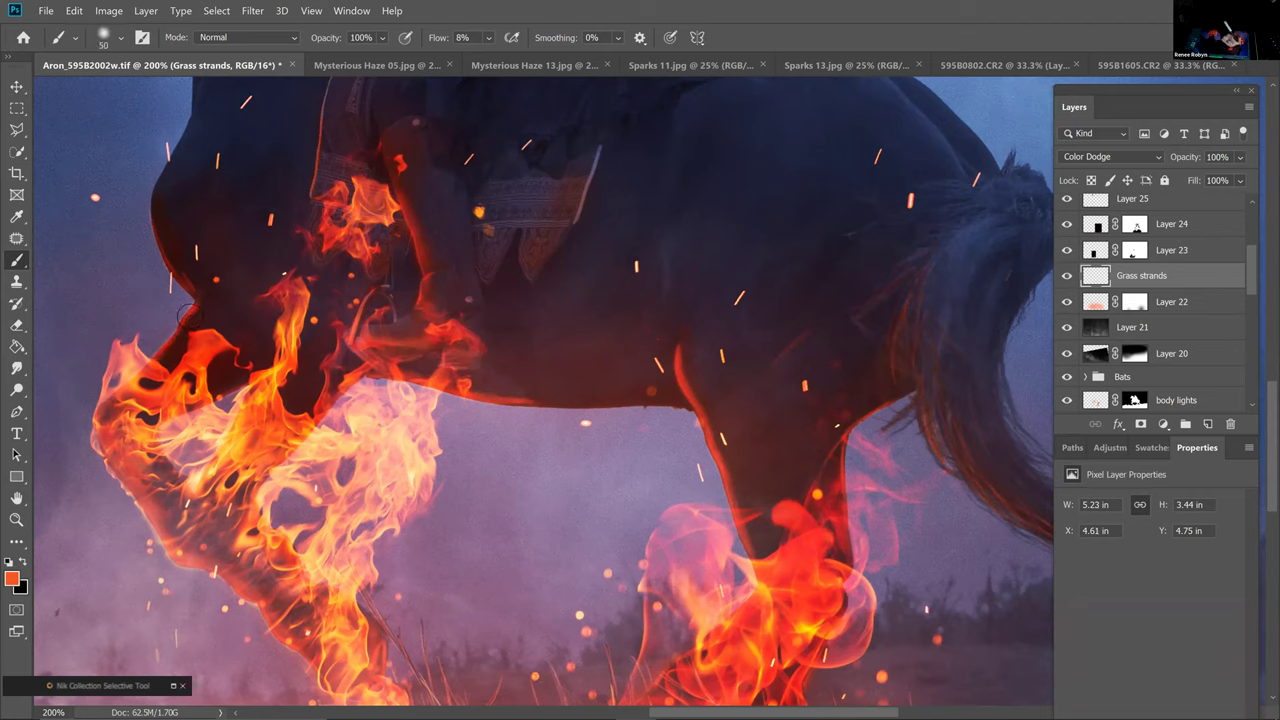
mouse_move(156, 364)
left_mouse_down()
mouse_move(195, 306)
mouse_move(152, 222)
mouse_move(155, 238)
left_mouse_up()
key("bracketleft")
key("bracketleft")
key("bracketleft")
mouse_move(196, 302)
left_mouse_down()
mouse_move(160, 240)
mouse_move(186, 284)
mouse_move(175, 270)
left_mouse_up()
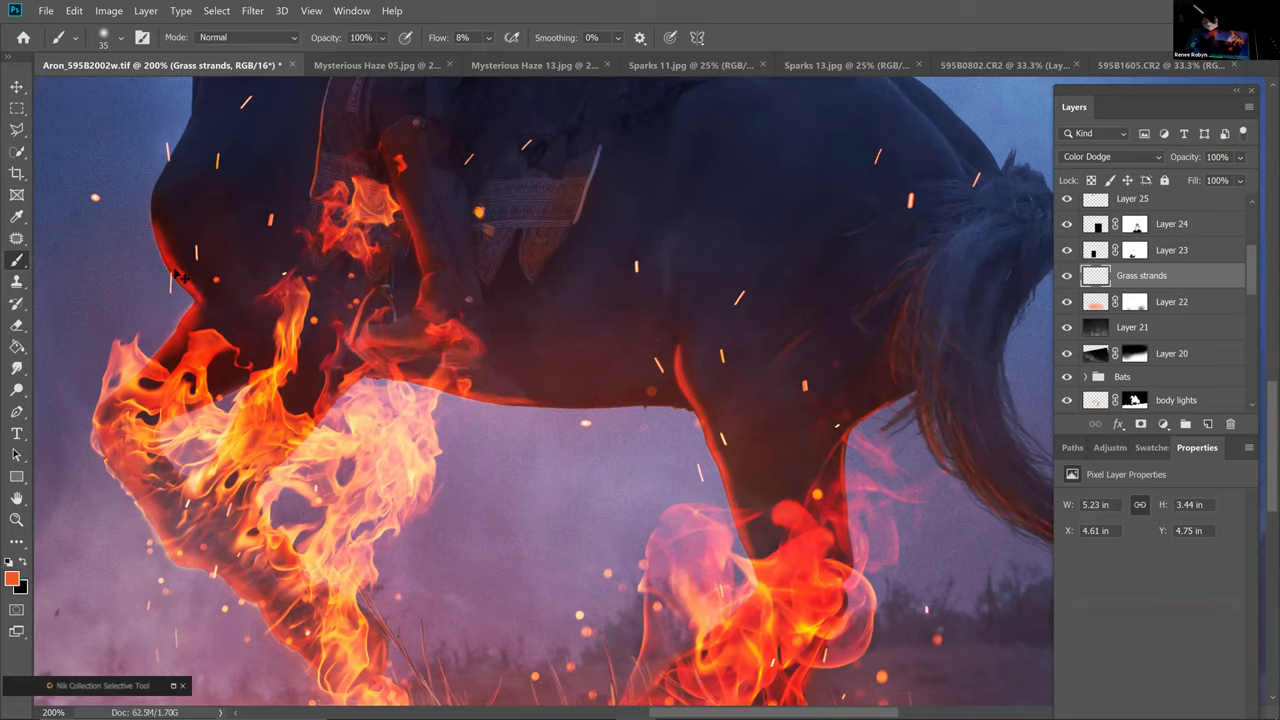
Add a layer mask to Grass strands and paint black at 90 px to tone down the chest and hind-leg highlights
key("ctrl+minus")
key("ctrl+minus")
key("ctrl+minus")
key("ctrl+minus")
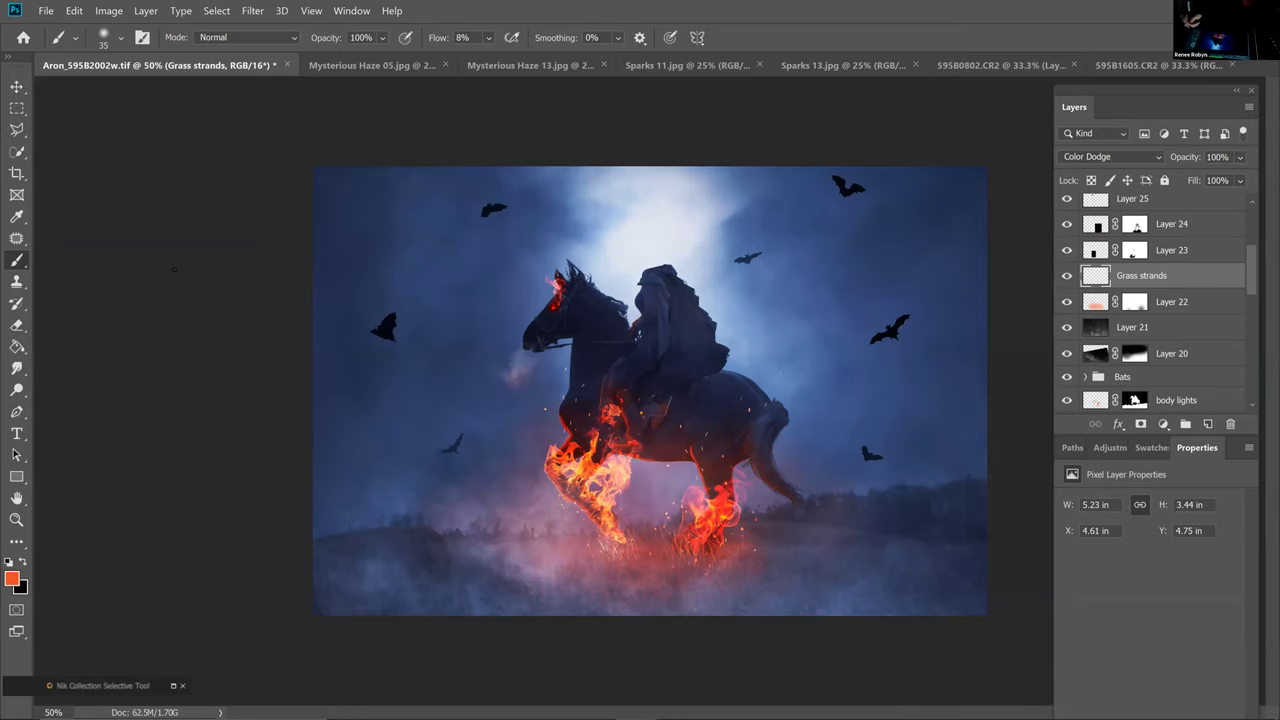
key("ctrl+plus")
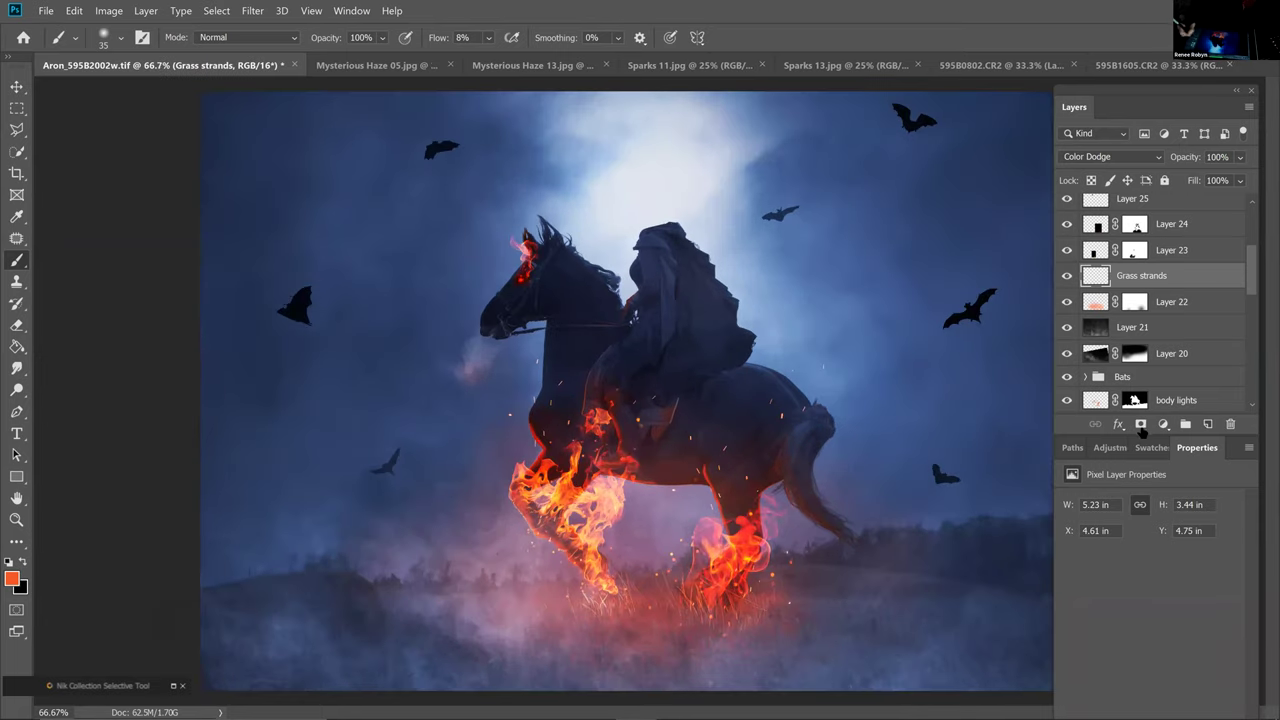
left_click(1140, 424)
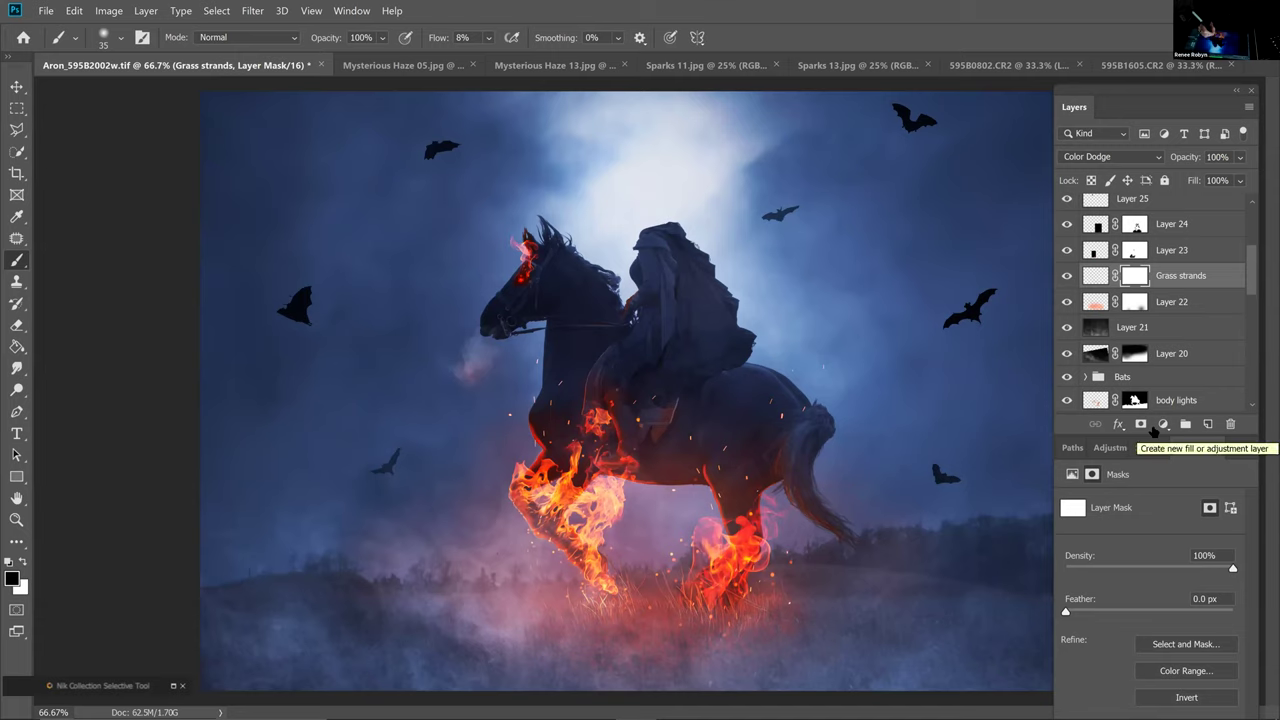
key("]")
key("]")
key("]")
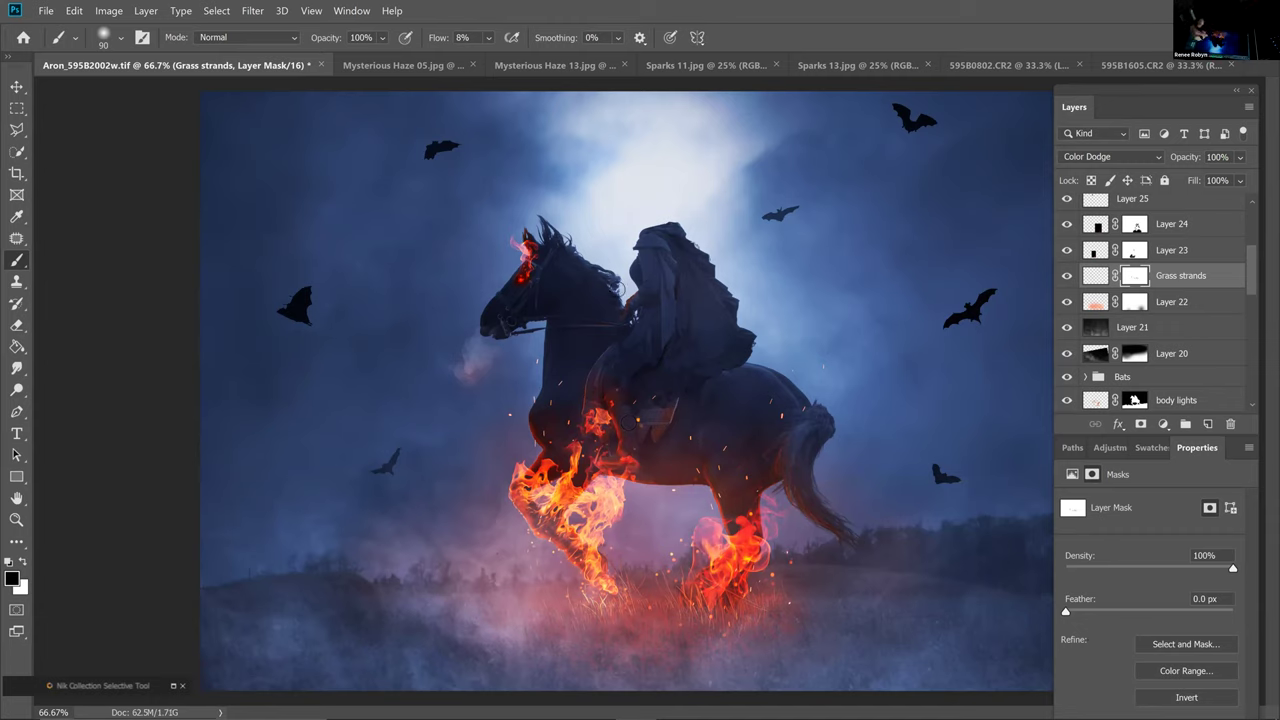
Expand Group 1 below the body lights layer and hide the group together with its Layer 11 copies
key("ctrl+plus")
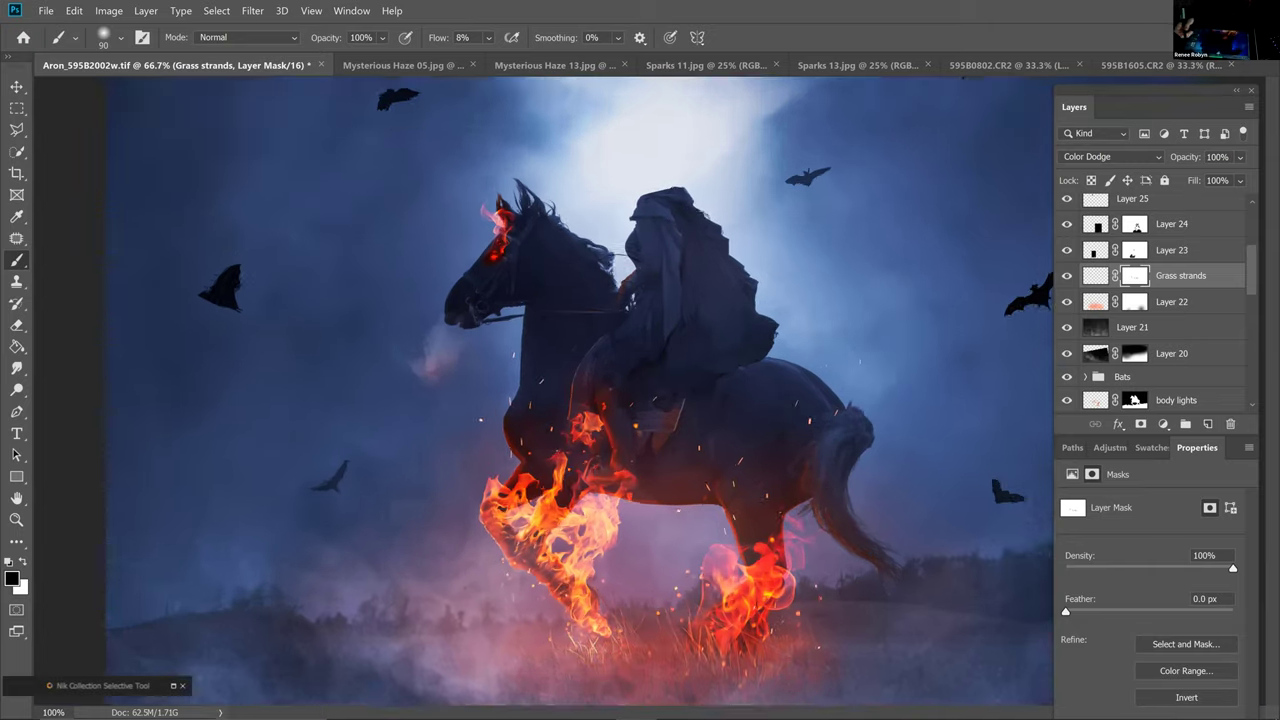
key("ctrl+plus")
key("ctrl+plus")
key("ctrl+plus")
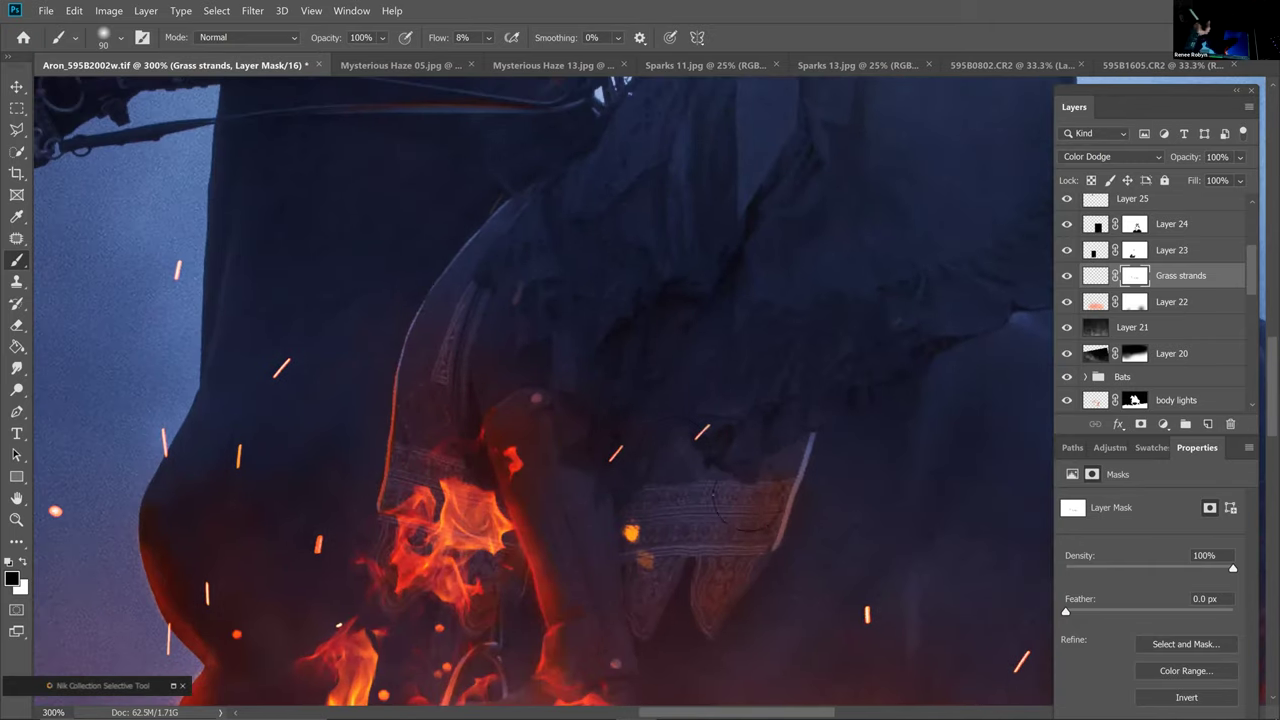
left_click_drag(676, 438, 694, 449)
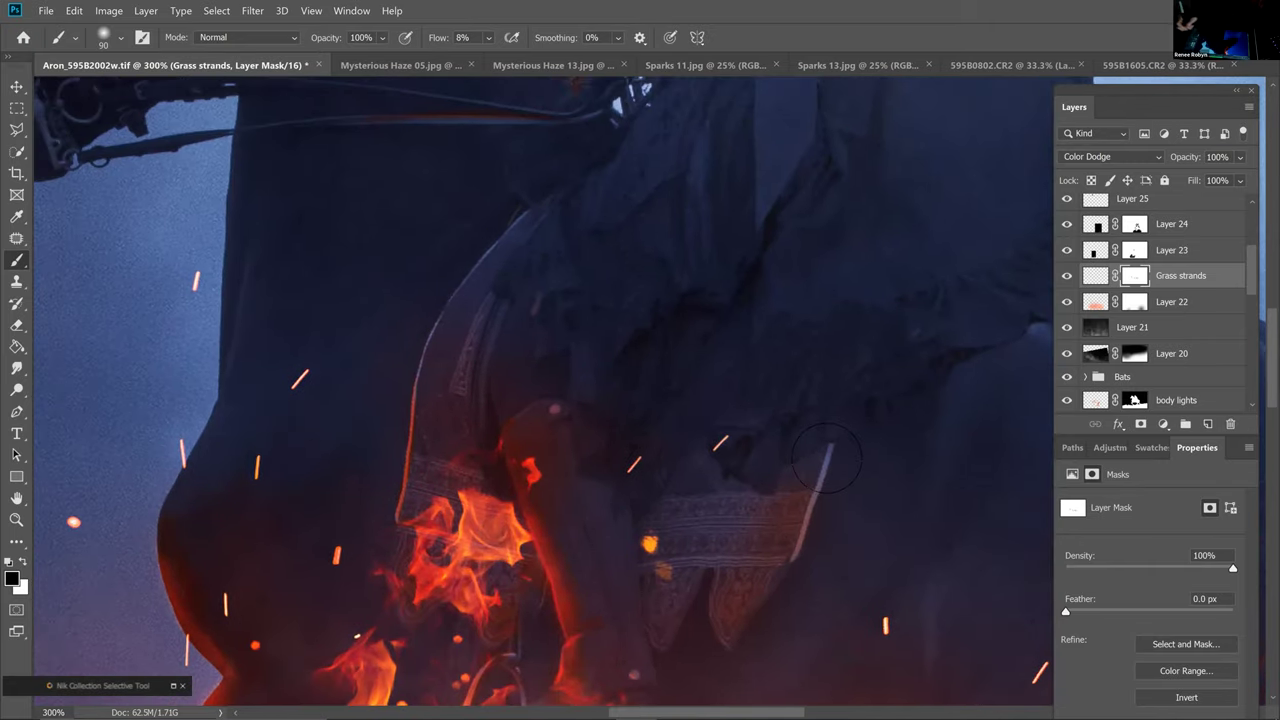
left_click_drag(640, 300, 937, 630)
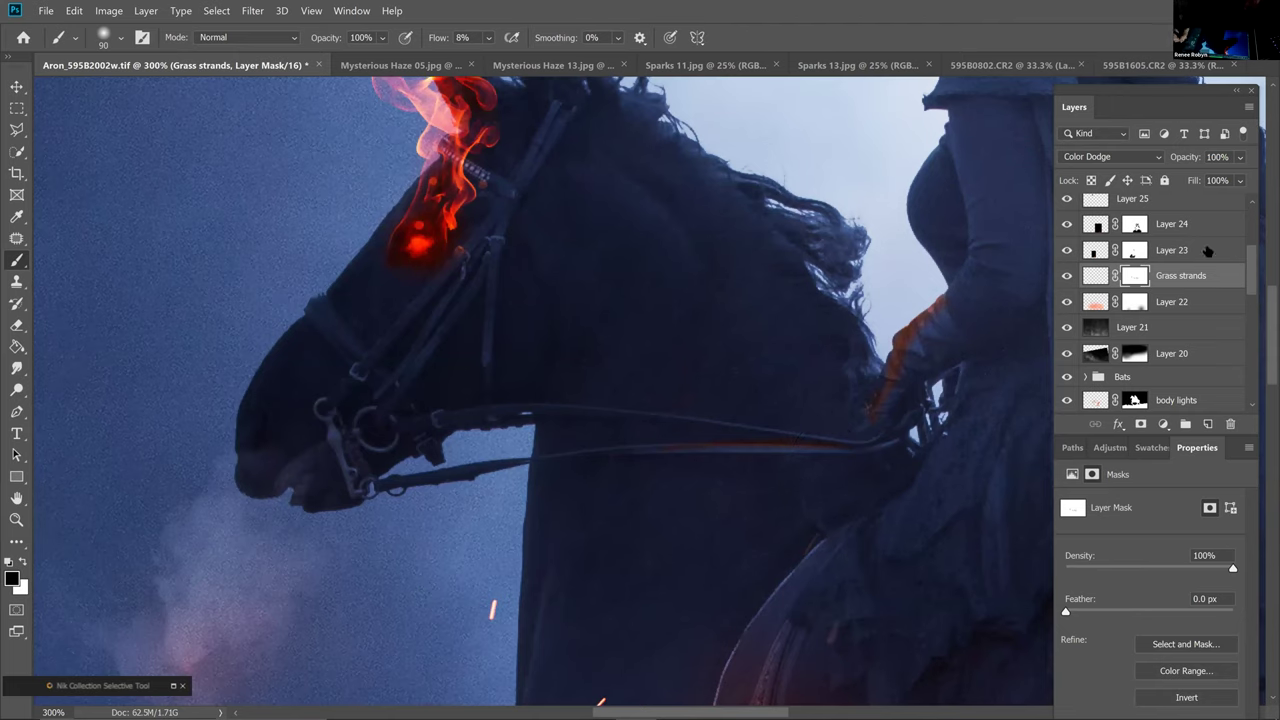
scroll(1094, 246, "down", 3)
left_click(1088, 248)
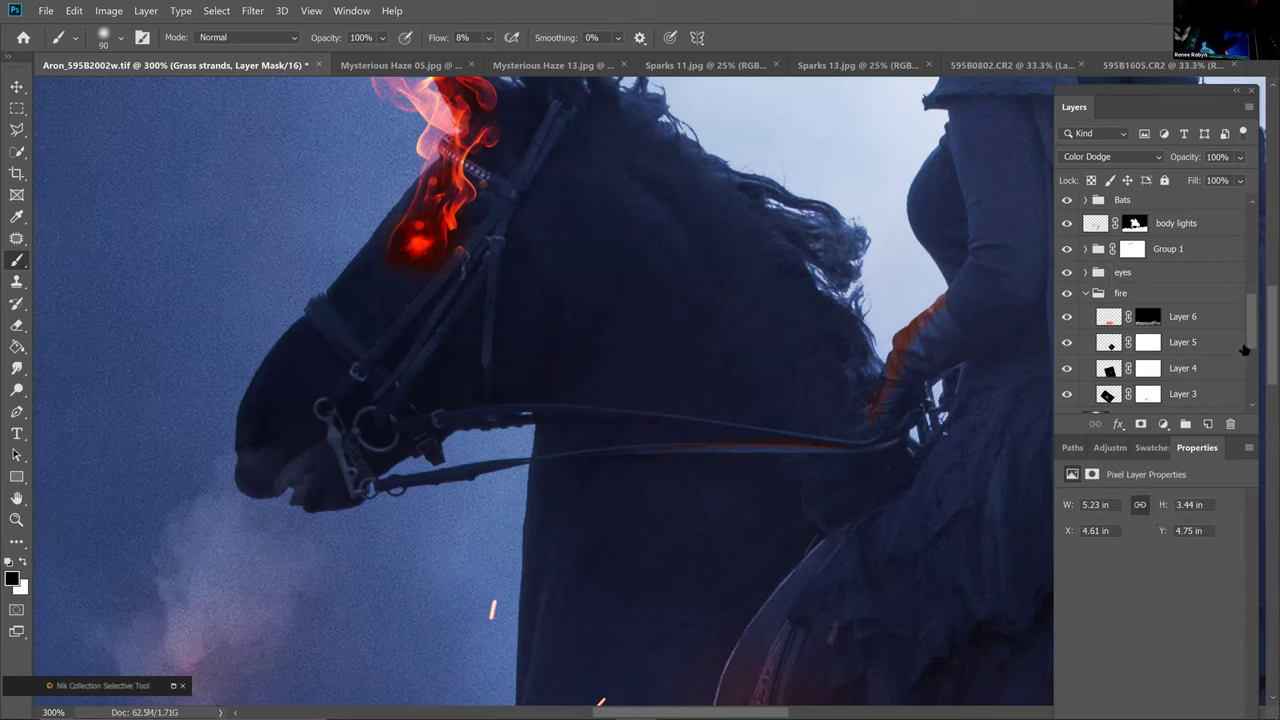
scroll(1256, 362, "down", 2)
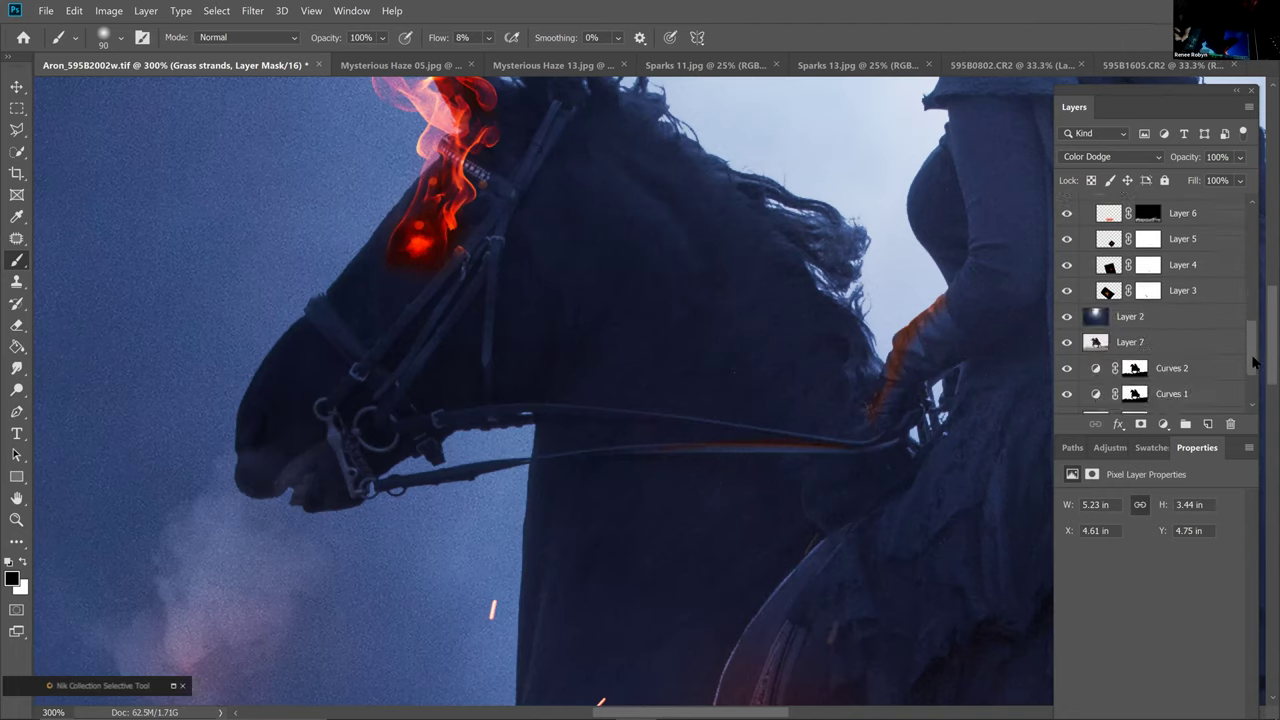
scroll(1098, 302, "up", 4)
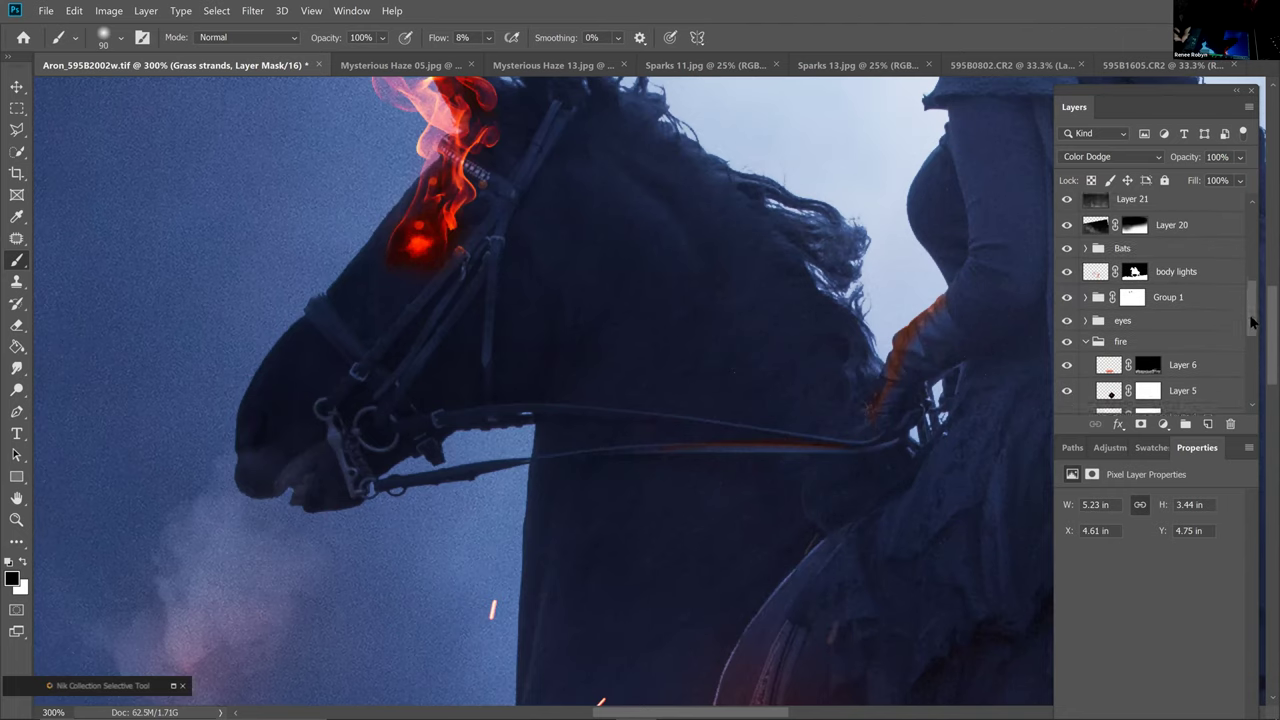
left_click(1086, 305)
left_click(1066, 382)
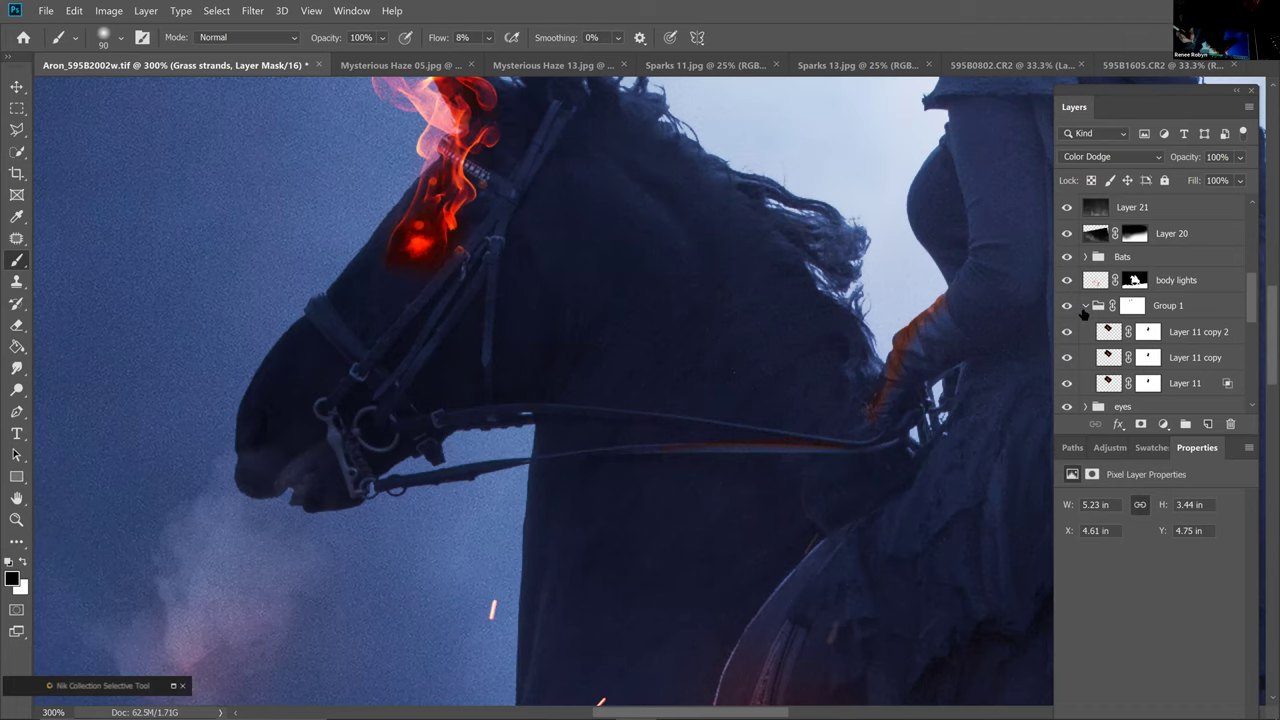
left_click(1066, 305)
left_click_drag(1248, 305, 1251, 285)
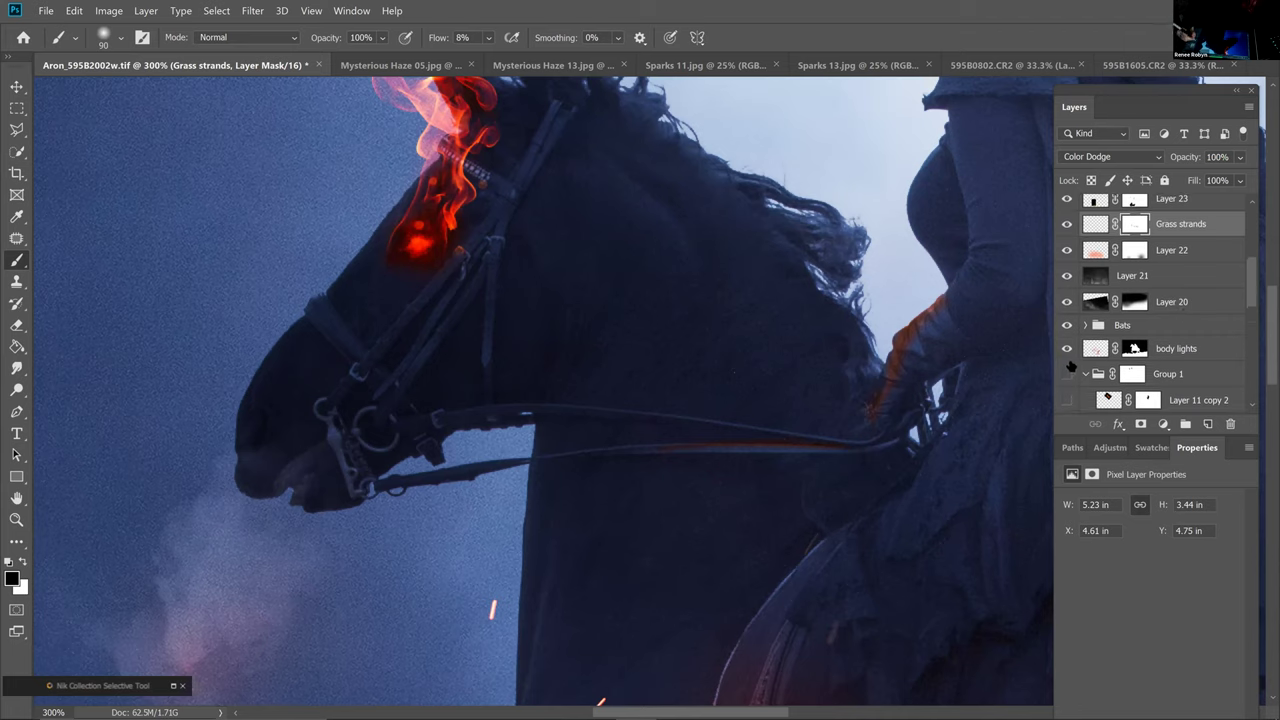
Paint black at 90 px on the body lights mask to tone down the orange on the rider's forearm and the reins
scroll(1070, 366, "up", 1)
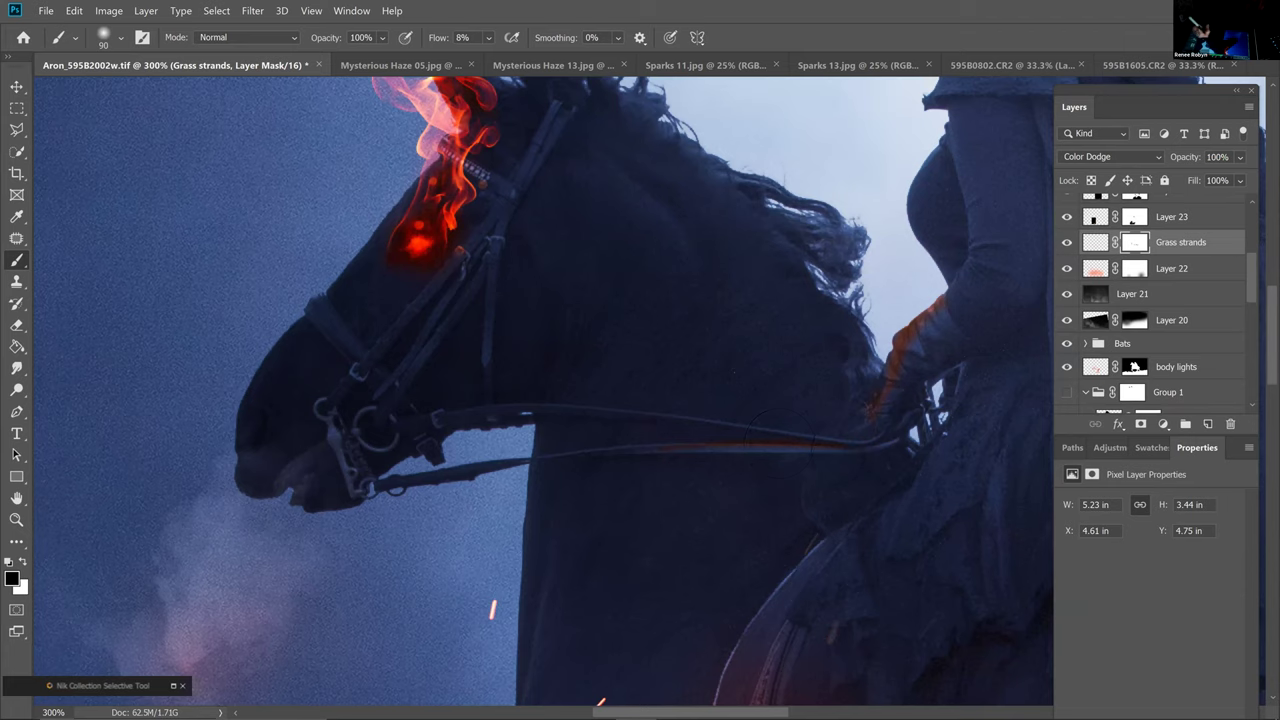
left_click(1133, 366)
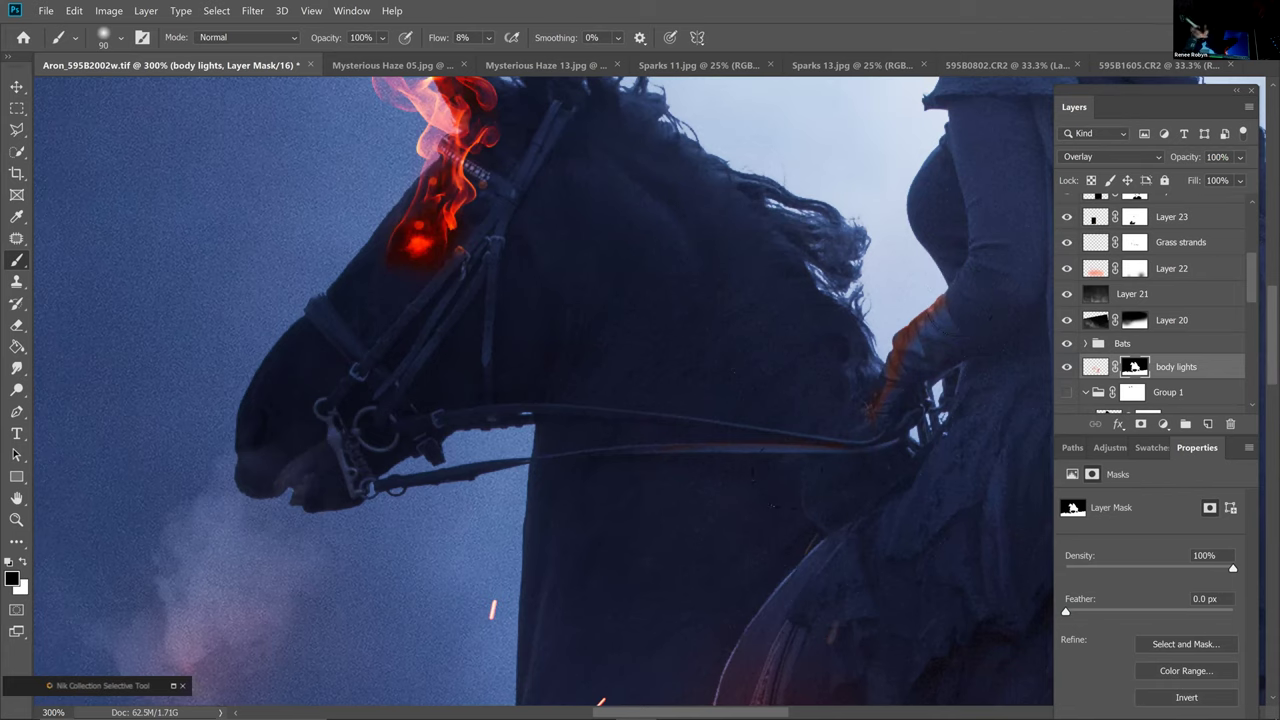
left_click_drag(1257, 289, 1257, 231)
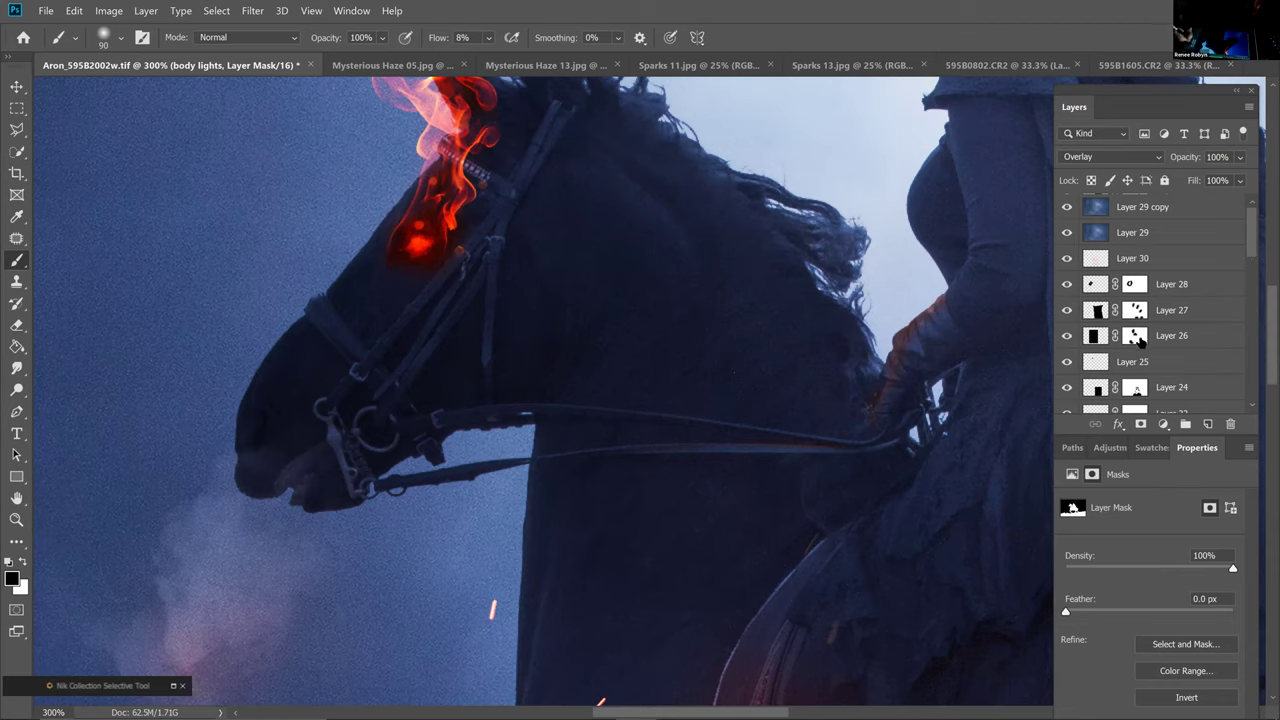
Paint thin orange highlights along the bridle straps beside the burning eye on the Grass strands layer, starting with a 7 px brush
scroll(1124, 336, "down", 2)
left_click(1124, 338)
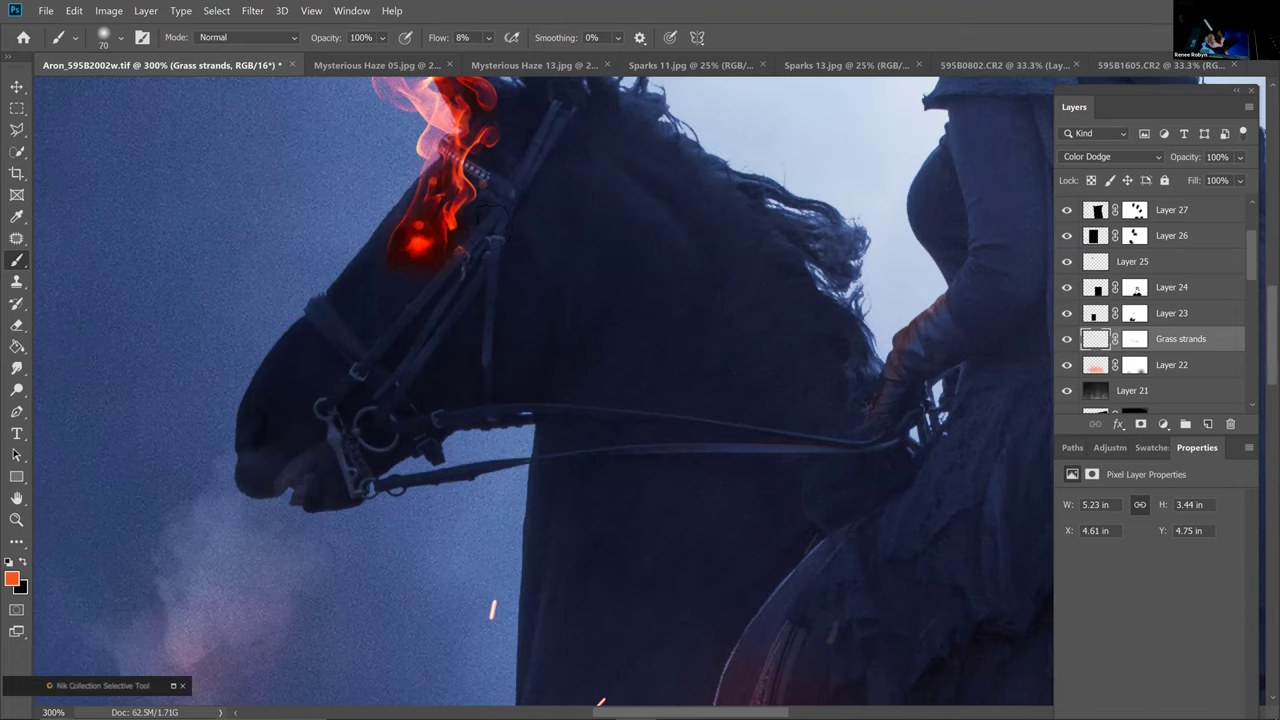
key("bracketleft")
key("bracketleft")
key("bracketleft")
key("bracketleft")
key("bracketleft")
key("bracketleft")
key("bracketleft")
left_click_drag(462, 247, 488, 215)
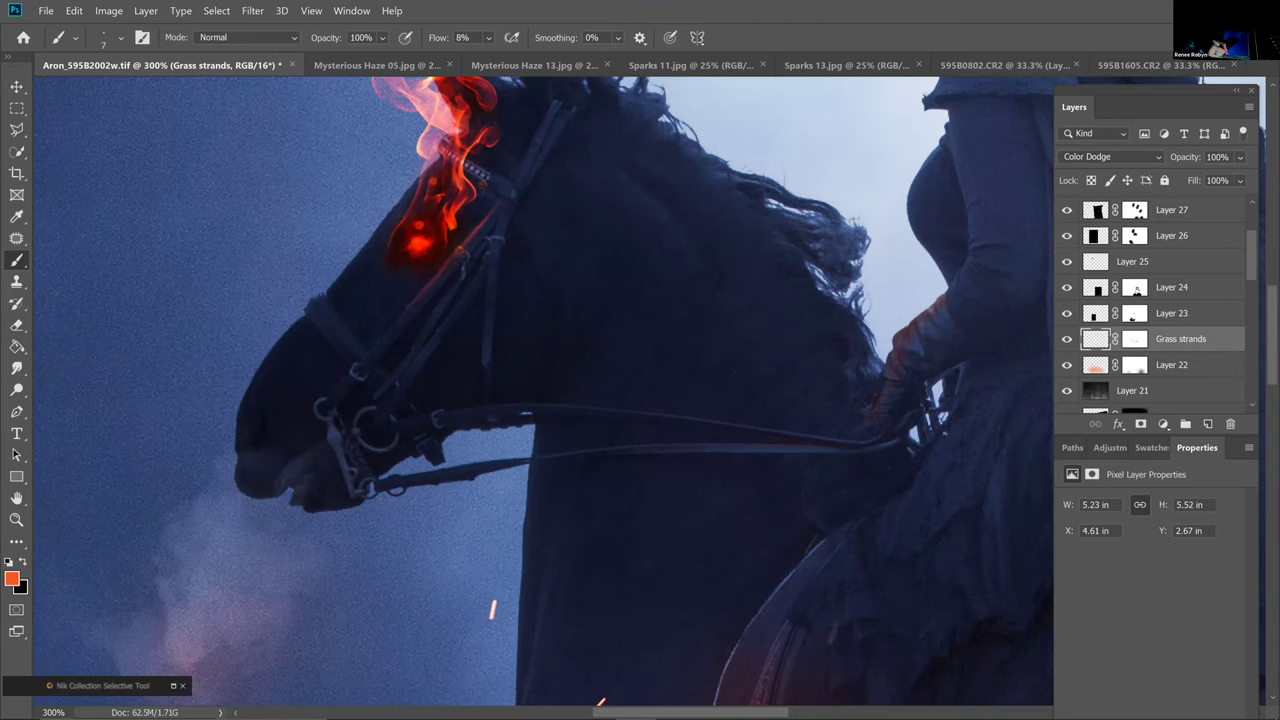
left_click_drag(462, 176, 468, 164)
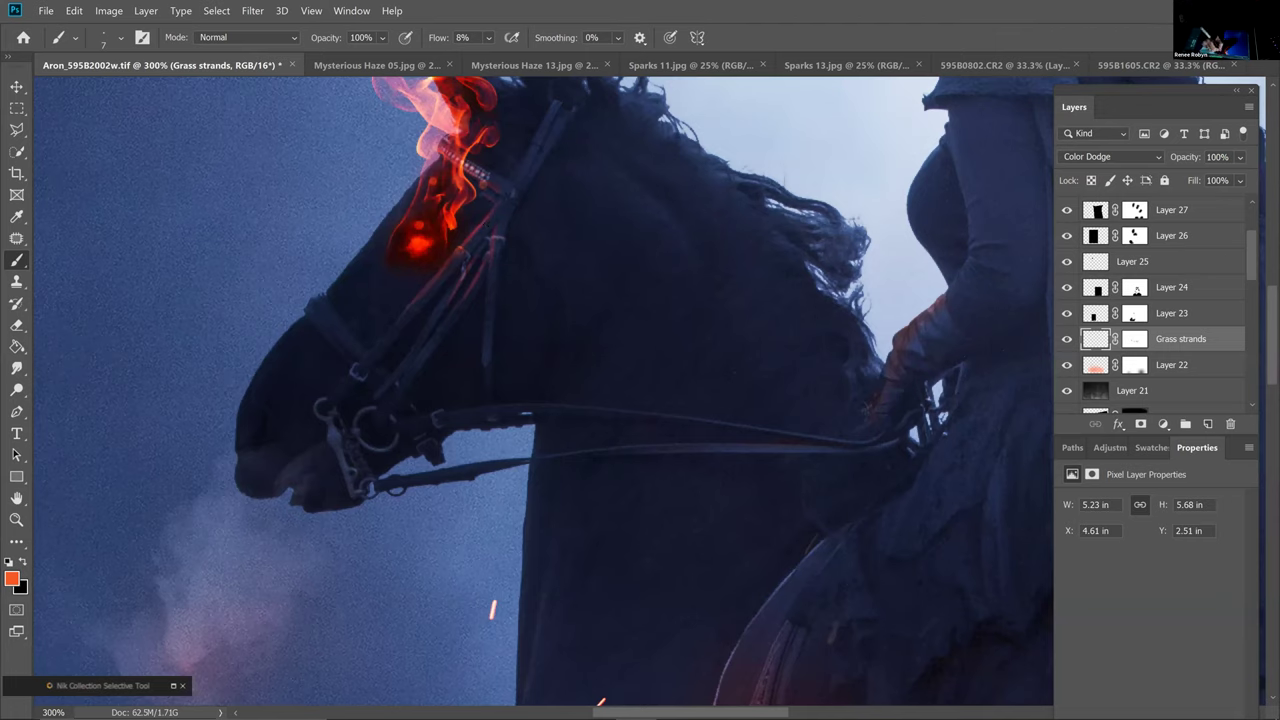
left_click_drag(510, 178, 528, 148)
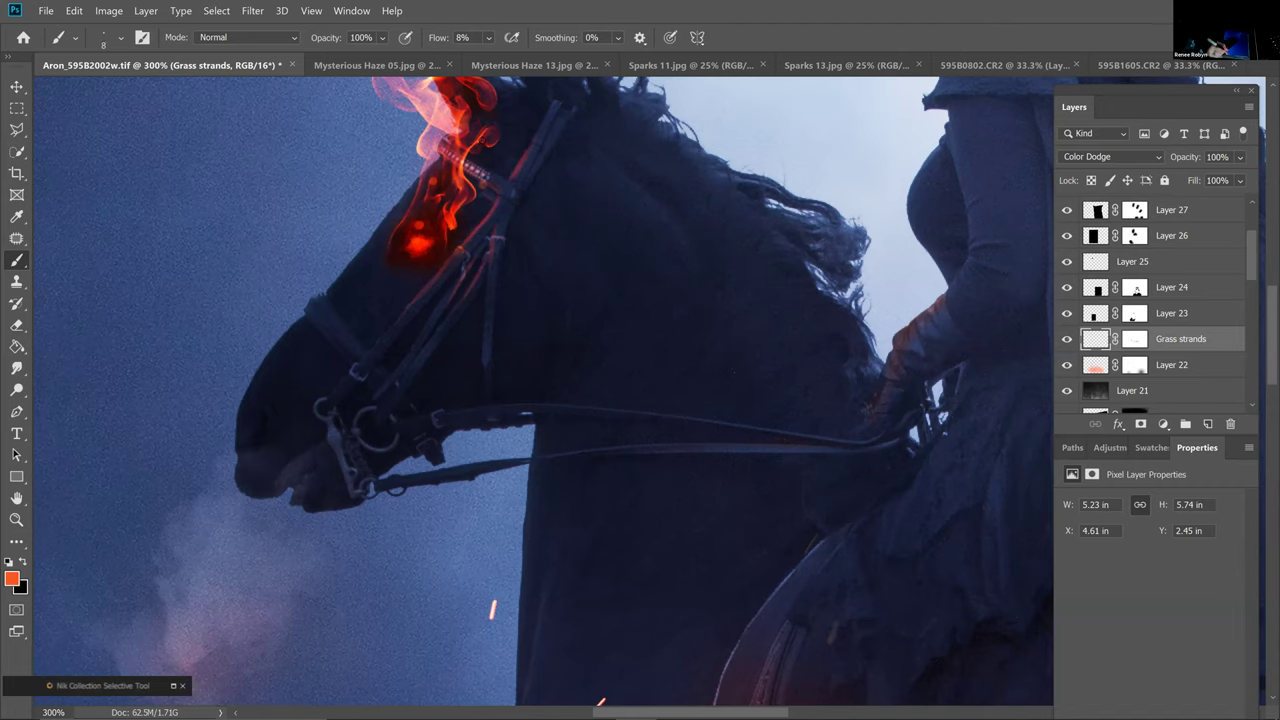
Enlarge the brush and add a soft orange glow across the bridle's browband next to the flames
key("bracketright")
key("bracketright")
key("bracketright")
key("bracketright")
key("bracketright")
left_click_drag(450, 152, 500, 186)
Paint orange strands along the horse's rear ear and the hair around it with a 6 px brush
key("bracketleft")
key("bracketleft")
key("bracketleft")
key("bracketleft")
key("bracketleft")
key("bracketleft")
key("bracketleft")
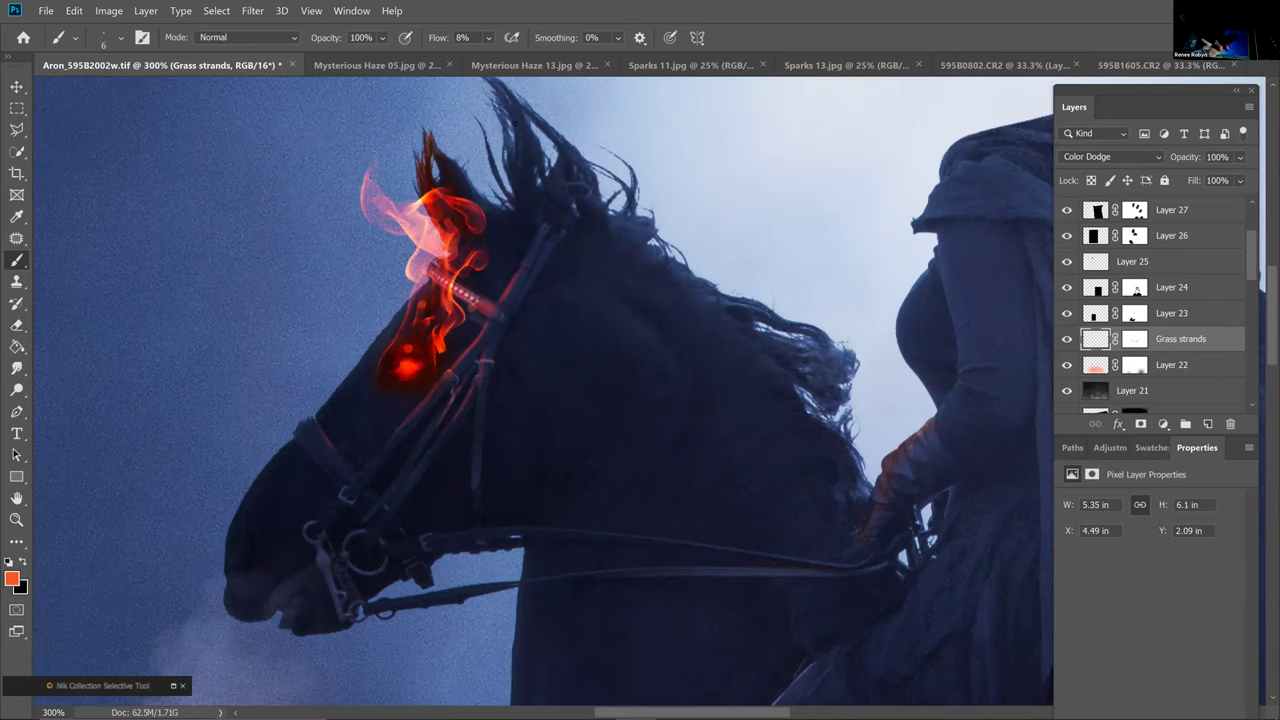
left_click_drag(516, 198, 506, 110)
mouse_move(517, 178)
left_mouse_down()
mouse_move(499, 90)
mouse_move(519, 144)
left_mouse_up()
left_click_drag(534, 174, 512, 132)
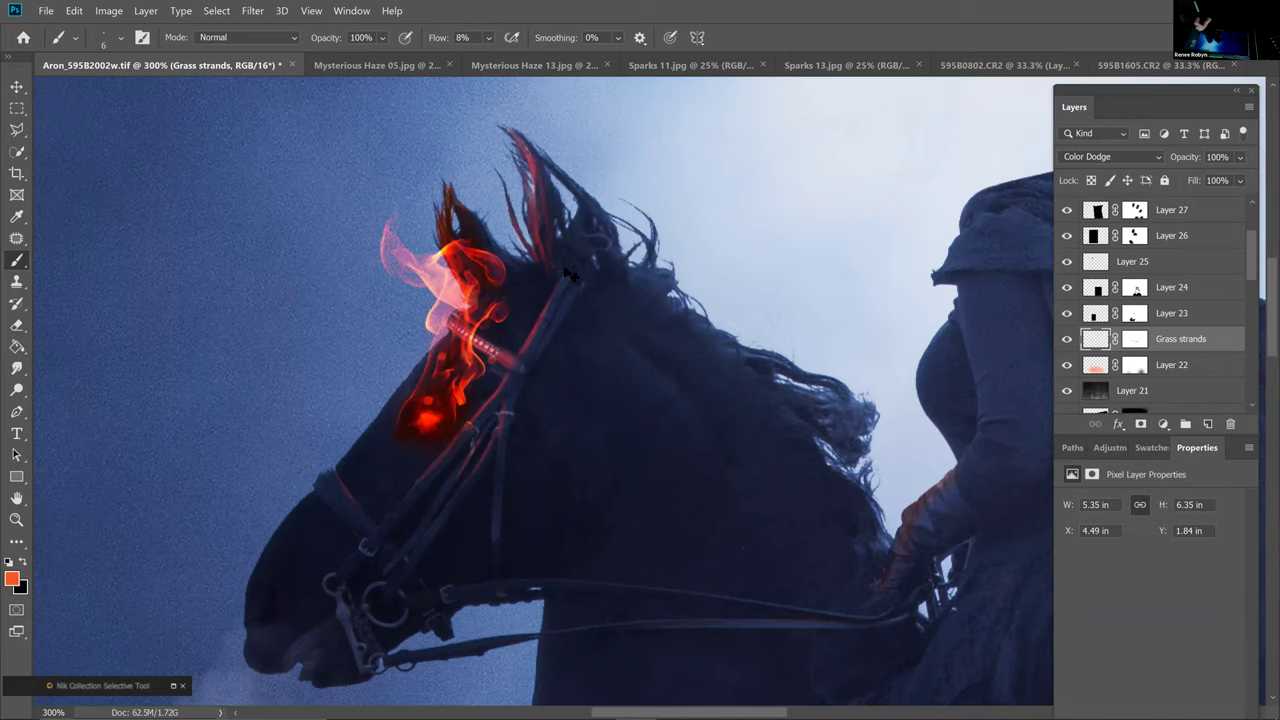
Add 6 px orange highlights behind the base of the horse's front ear, above the flames
key("ctrl+1")
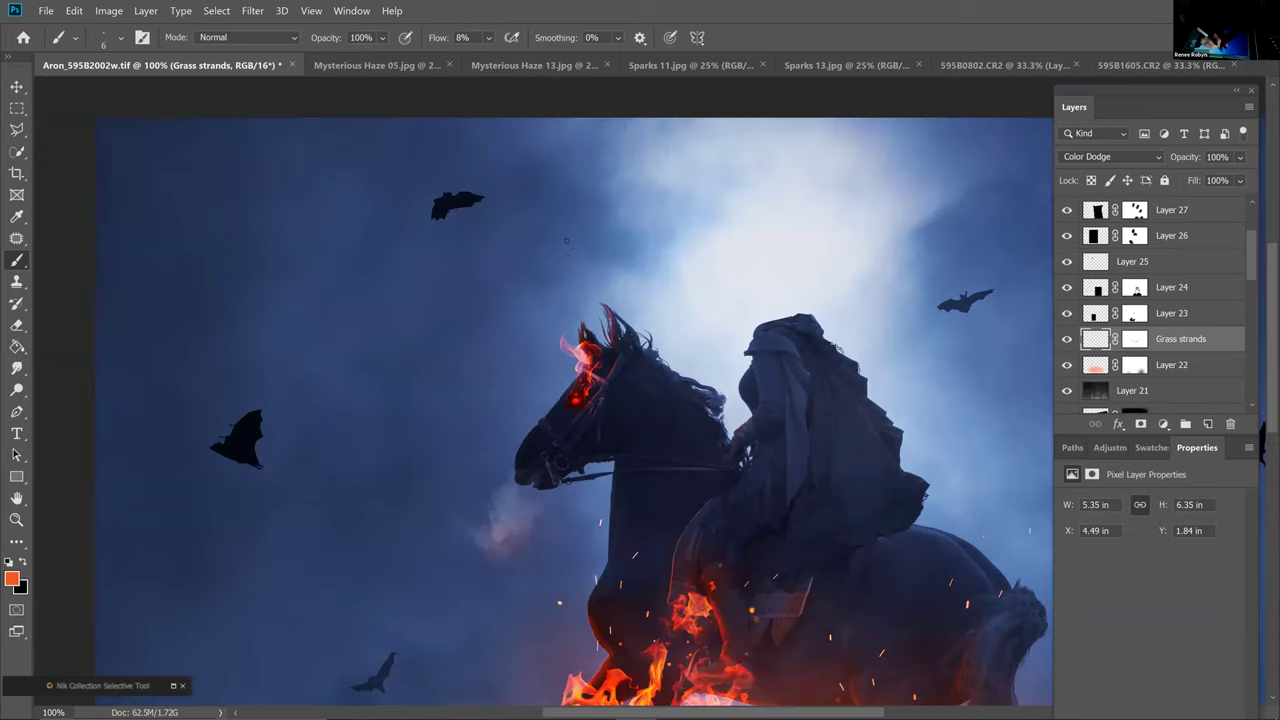
key("ctrl+plus")
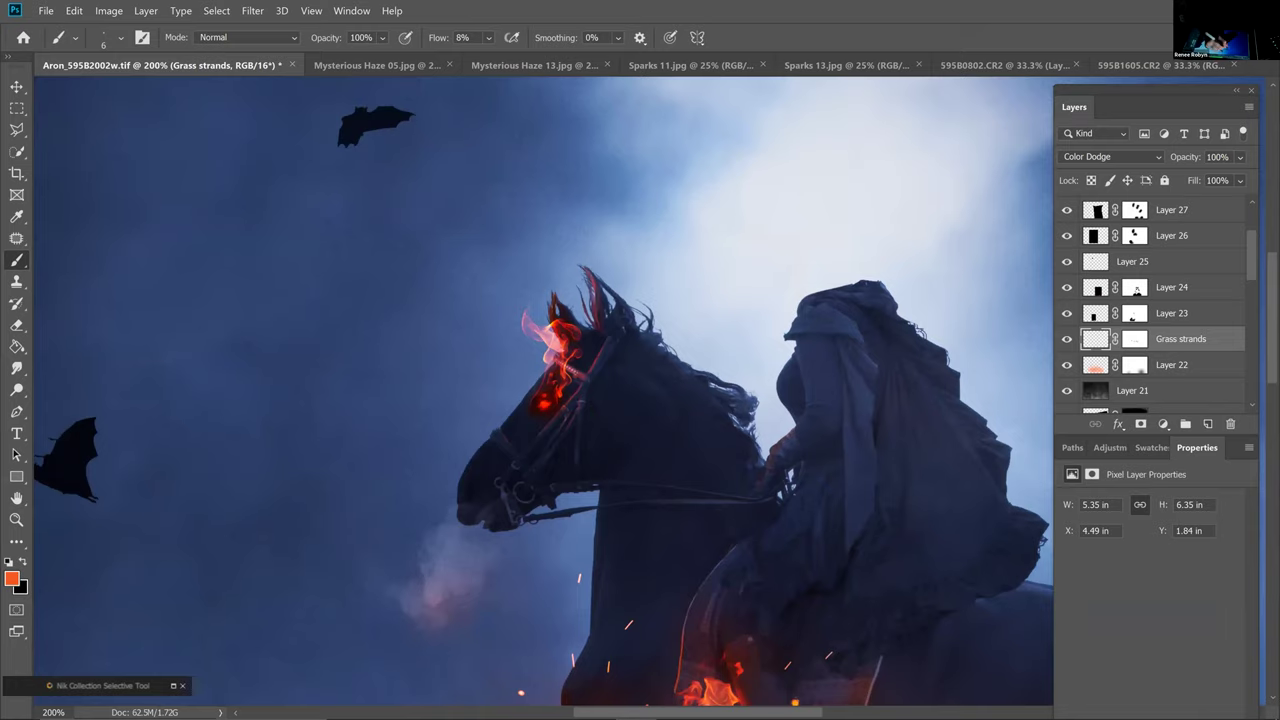
key("ctrl+plus")
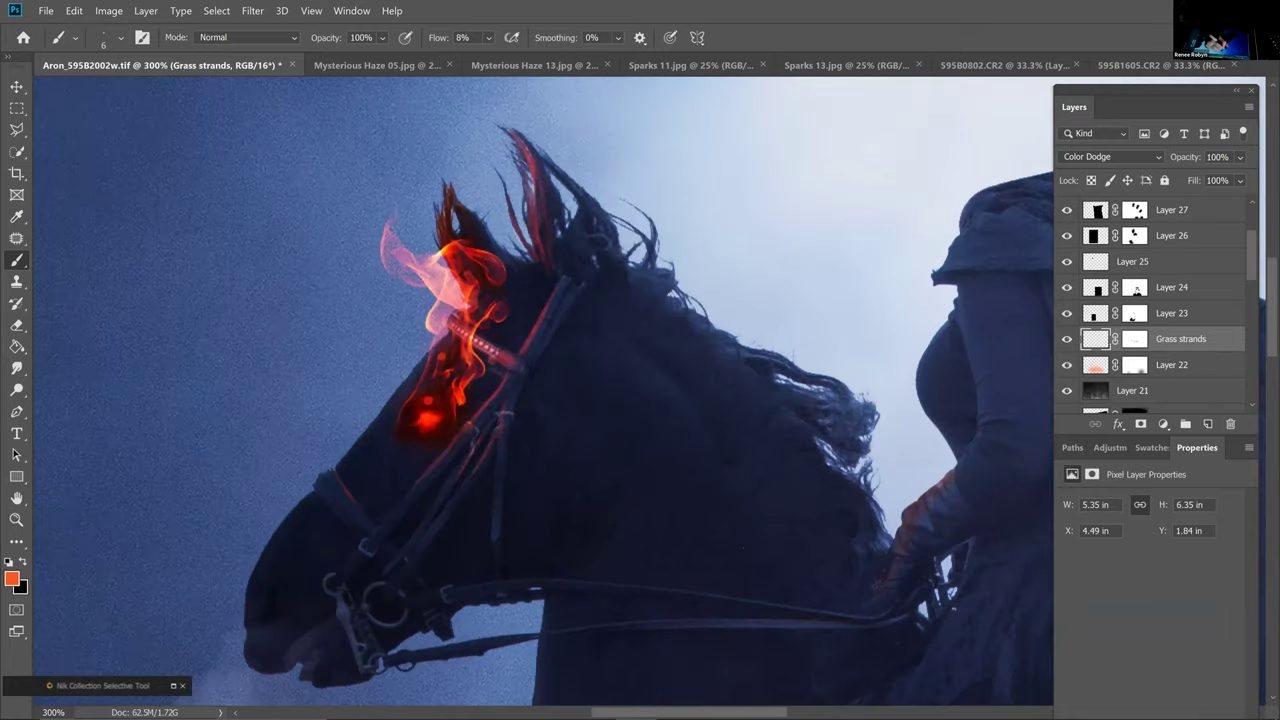
left_click_drag(476, 228, 503, 262)
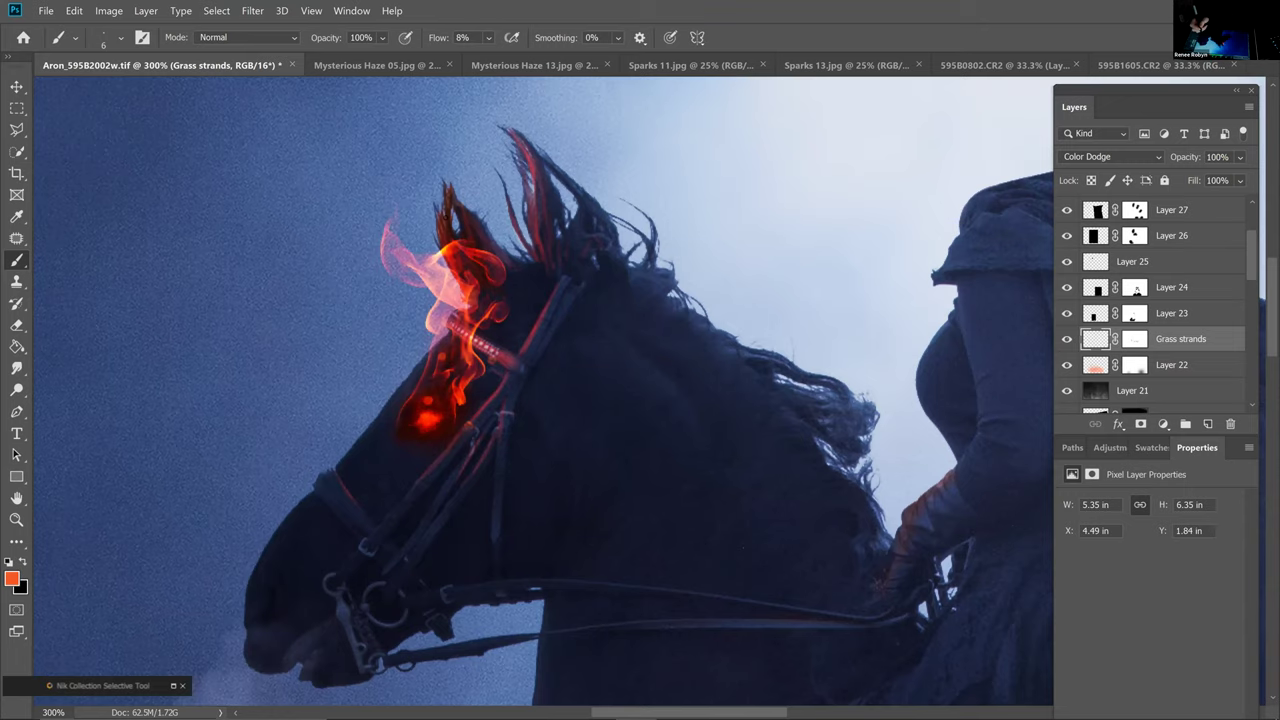
Toggle the visibility of Grass strands to compare the whole image with and without the painted orange highlights
key("ctrl+minus")
key("ctrl+minus")
key("ctrl+minus")
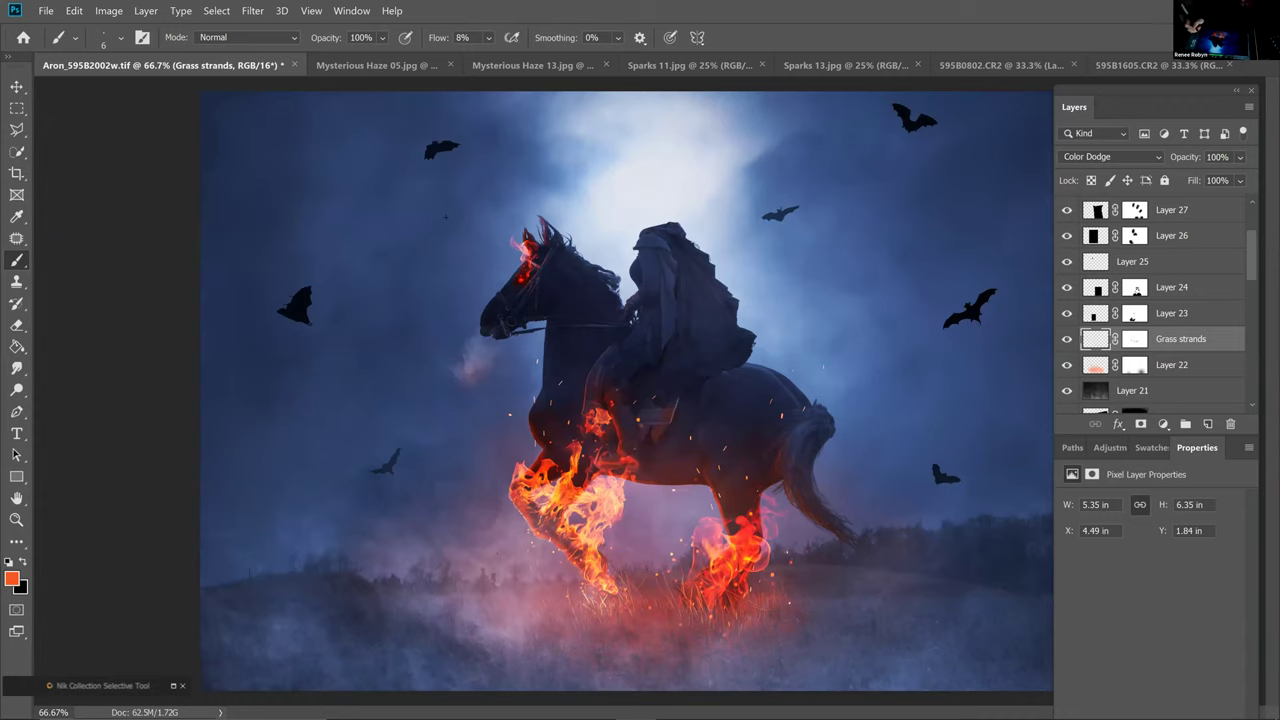
left_click(1068, 340)
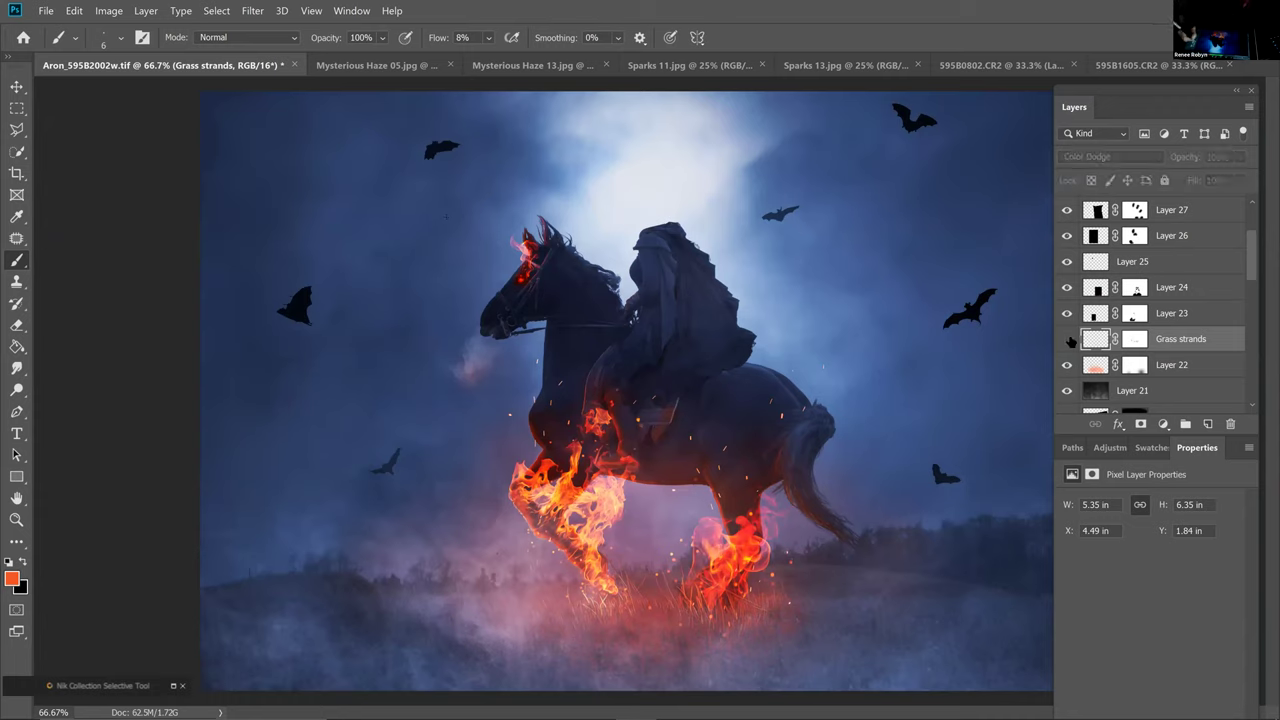
left_click(1067, 339)
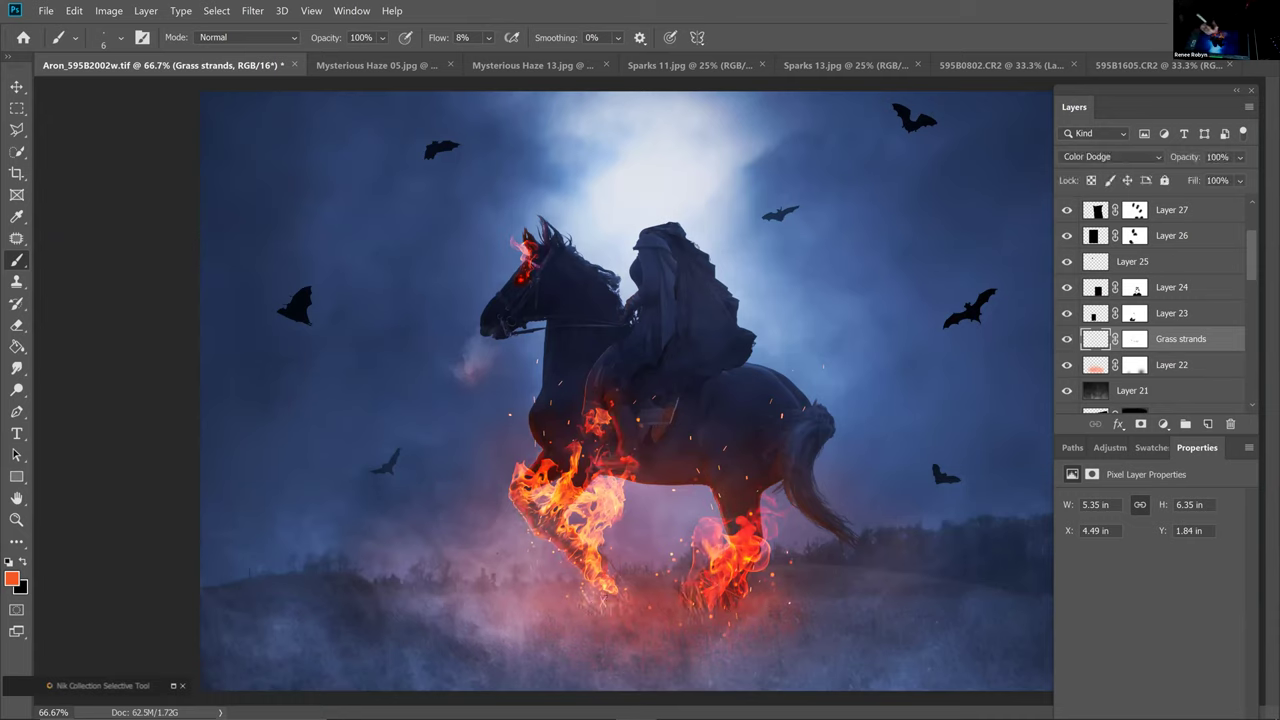
left_click(1068, 340)
left_click(1068, 340)
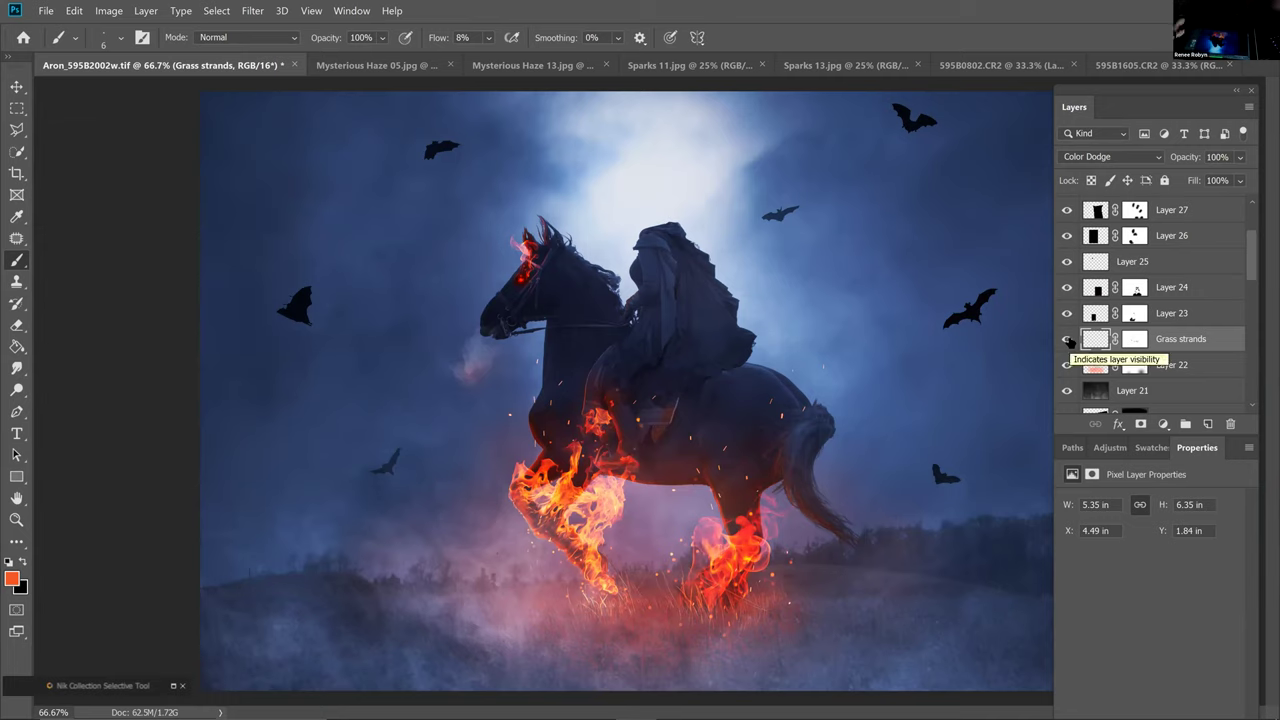
left_click(1068, 340)
left_click(1068, 340)
Review the layer stack from Layer 29 copy down to Group 1, examining Layer 22 with its mask and Grass strands
left_click_drag(1253, 262, 1253, 231)
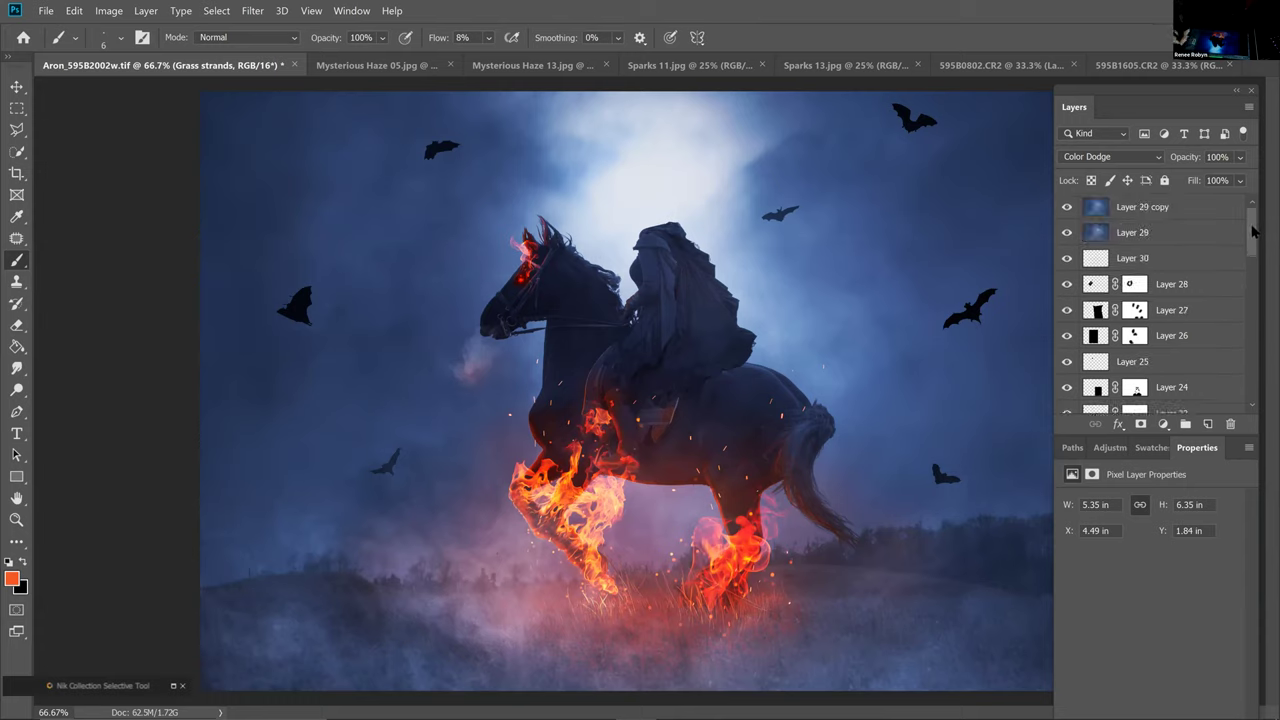
left_click(1203, 213)
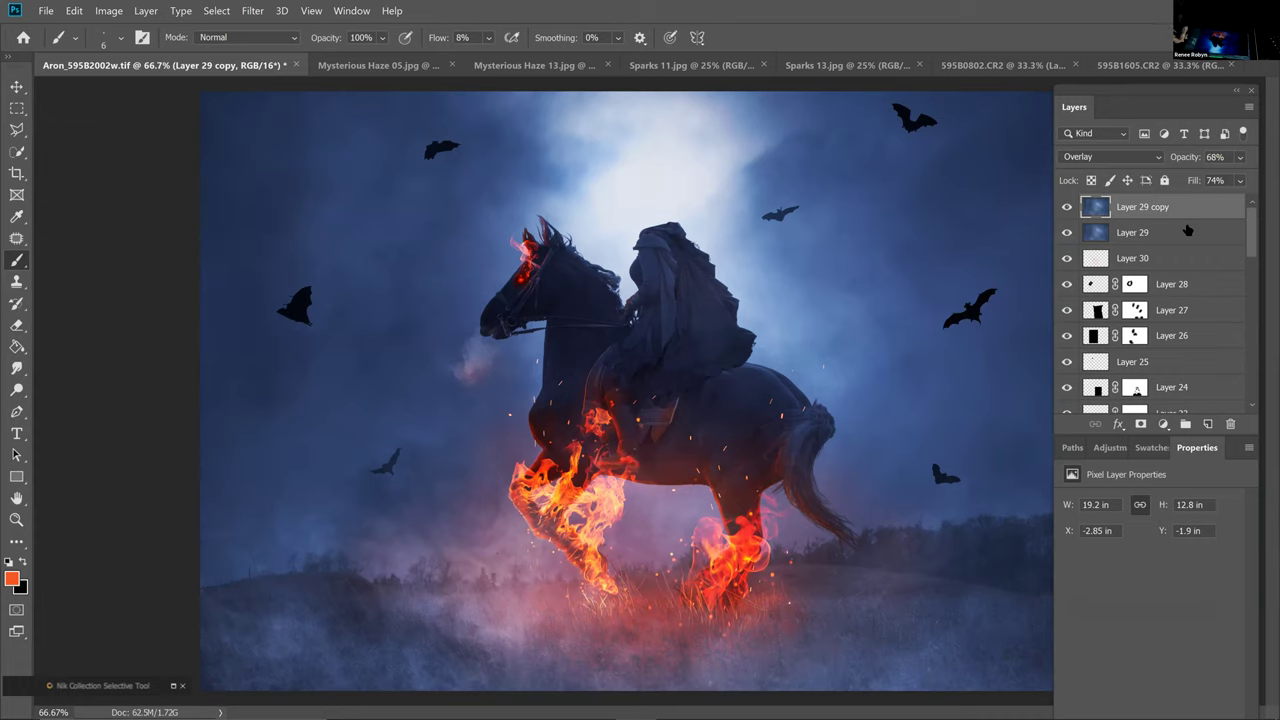
left_click_drag(1252, 242, 1252, 278)
left_click(1131, 317)
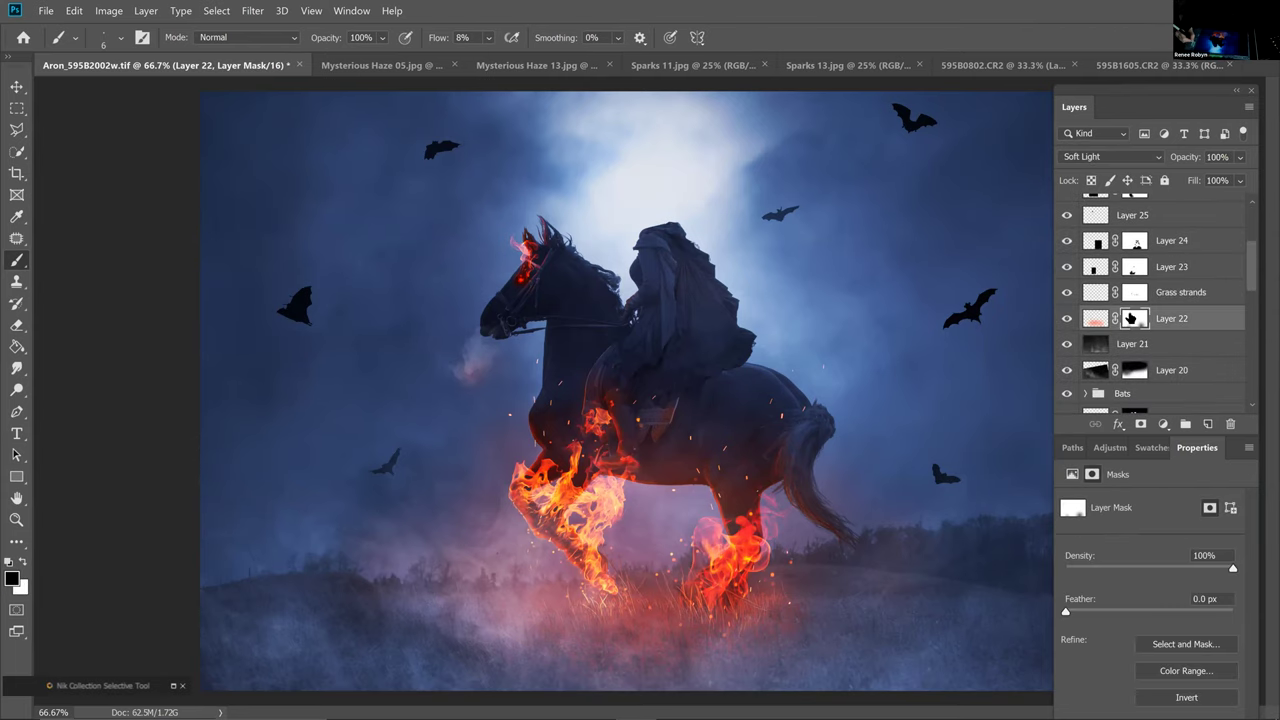
key("ctrl+2")
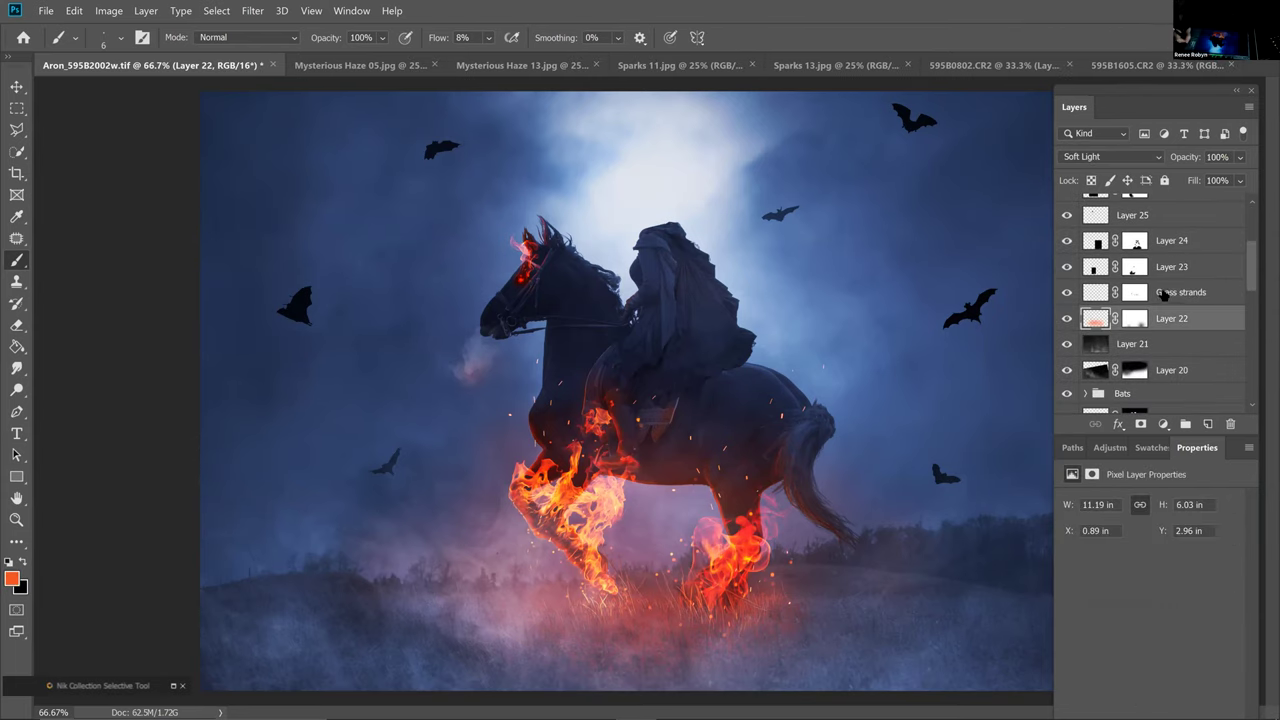
left_click(1163, 292)
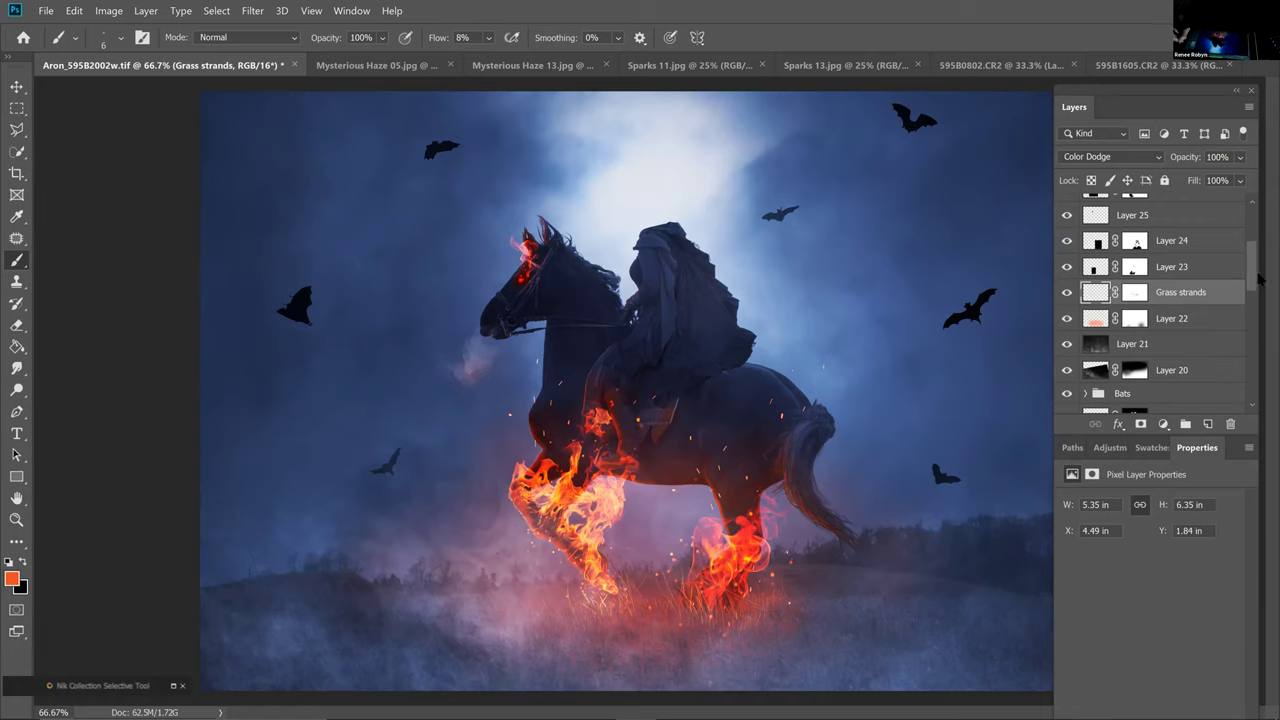
mouse_move(1249, 288)
left_mouse_down()
mouse_move(1250, 300)
mouse_move(1247, 272)
left_mouse_up()
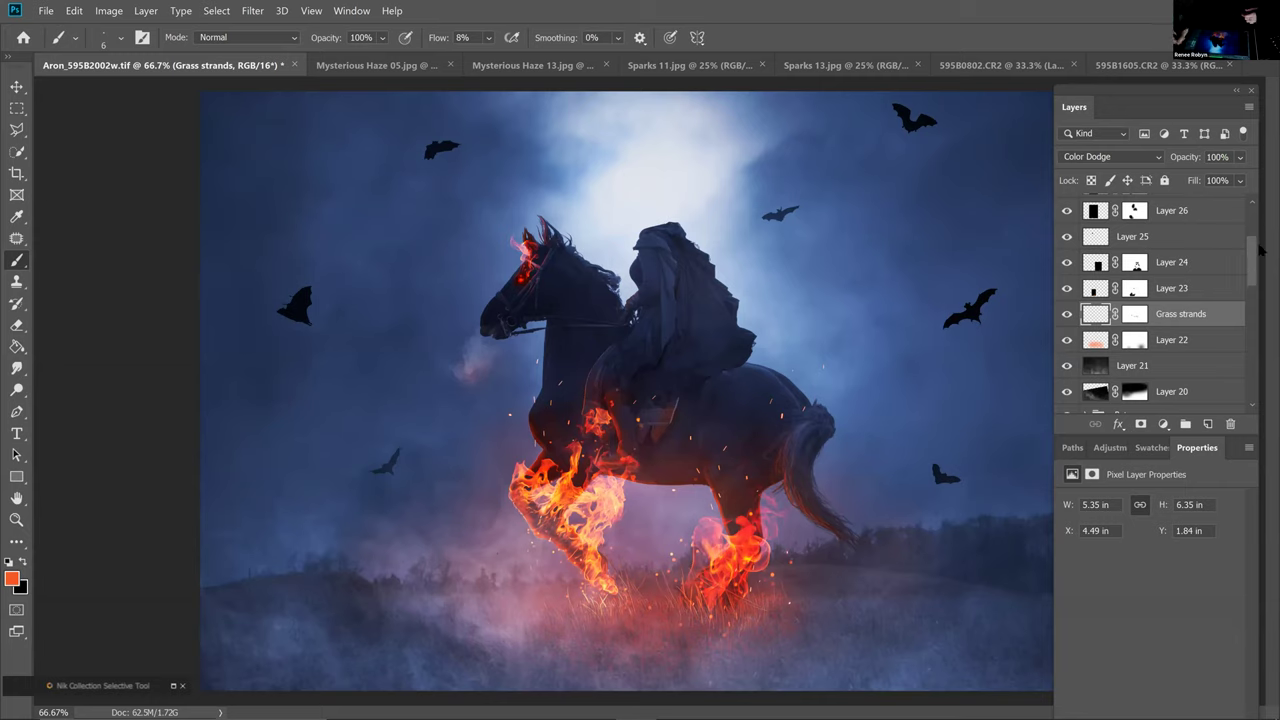
left_click_drag(1252, 238, 1252, 214)
left_click(1203, 206)
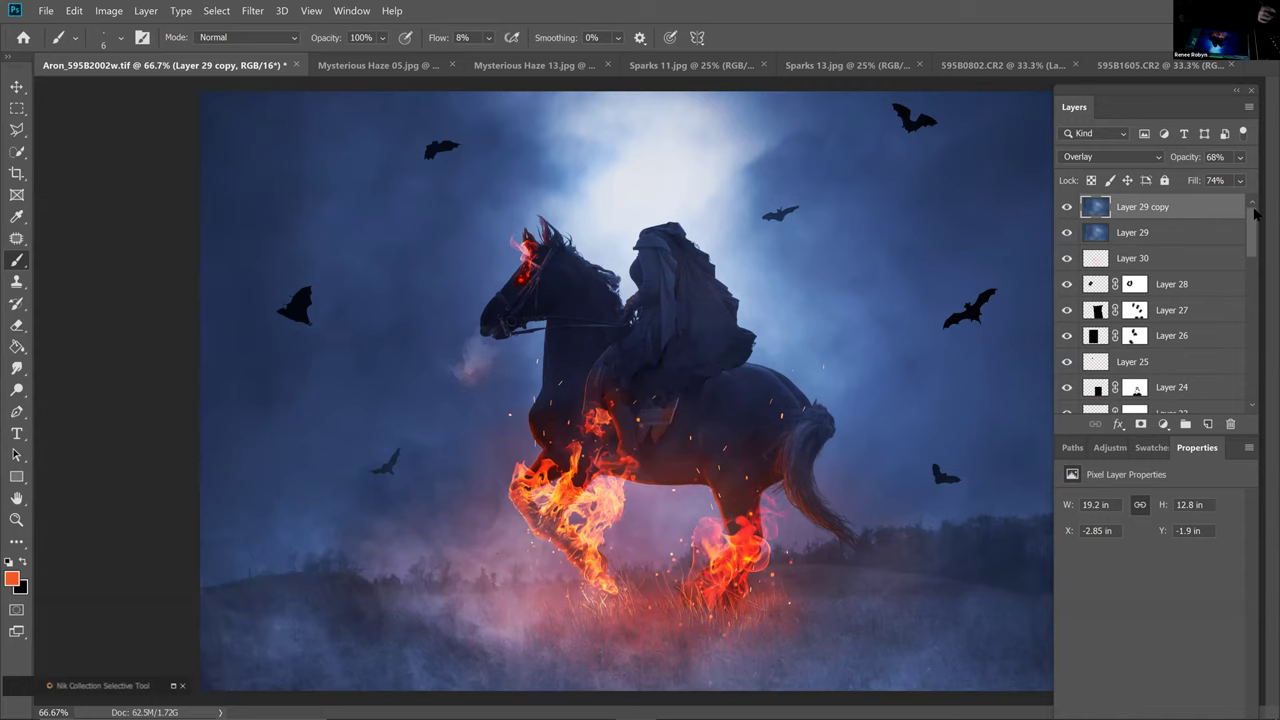
left_click_drag(1256, 242, 1258, 290)
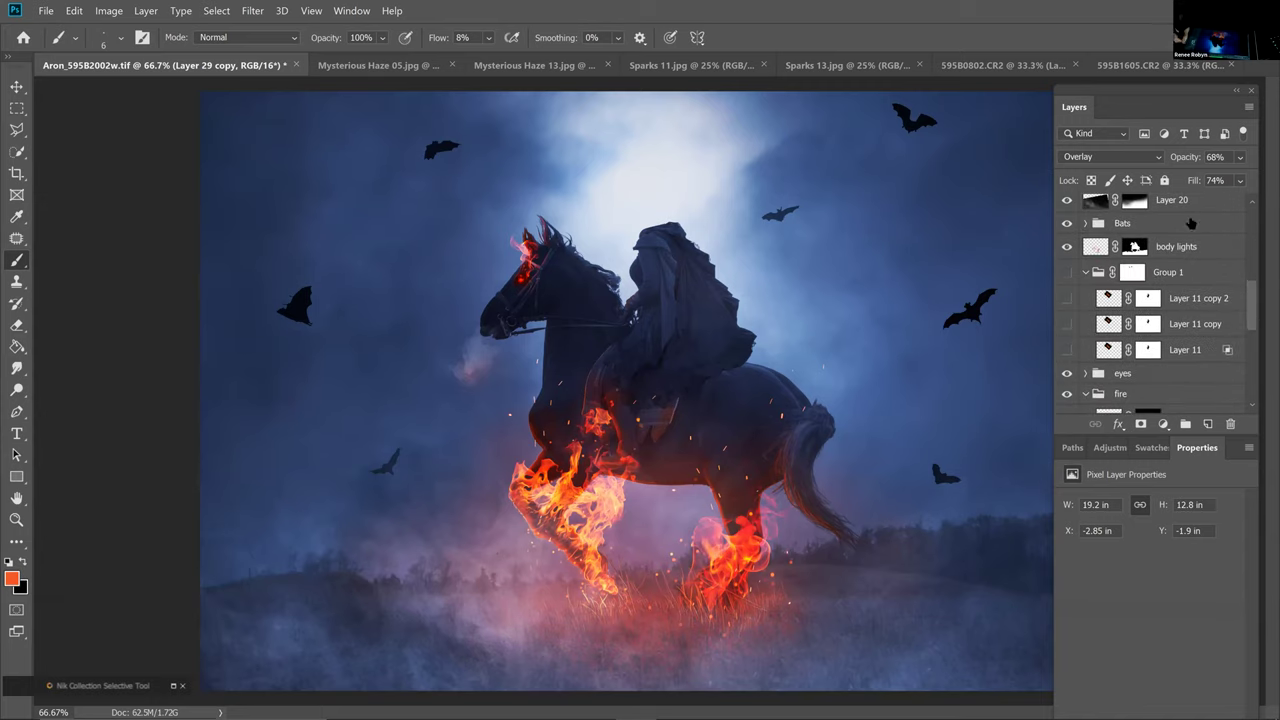
scroll(1200, 300, "up", 5)
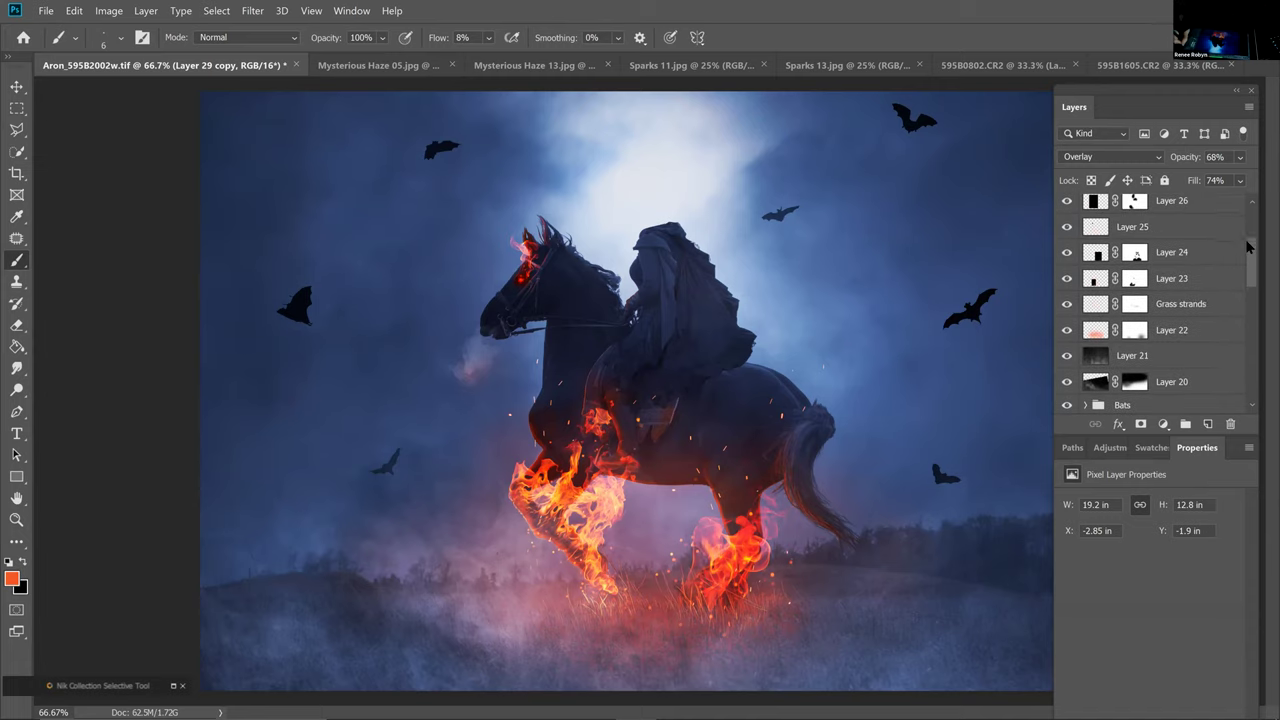
Group the layers from Layer 22 through Layer 29 copy and name the group Nightmare
left_click(1190, 355)
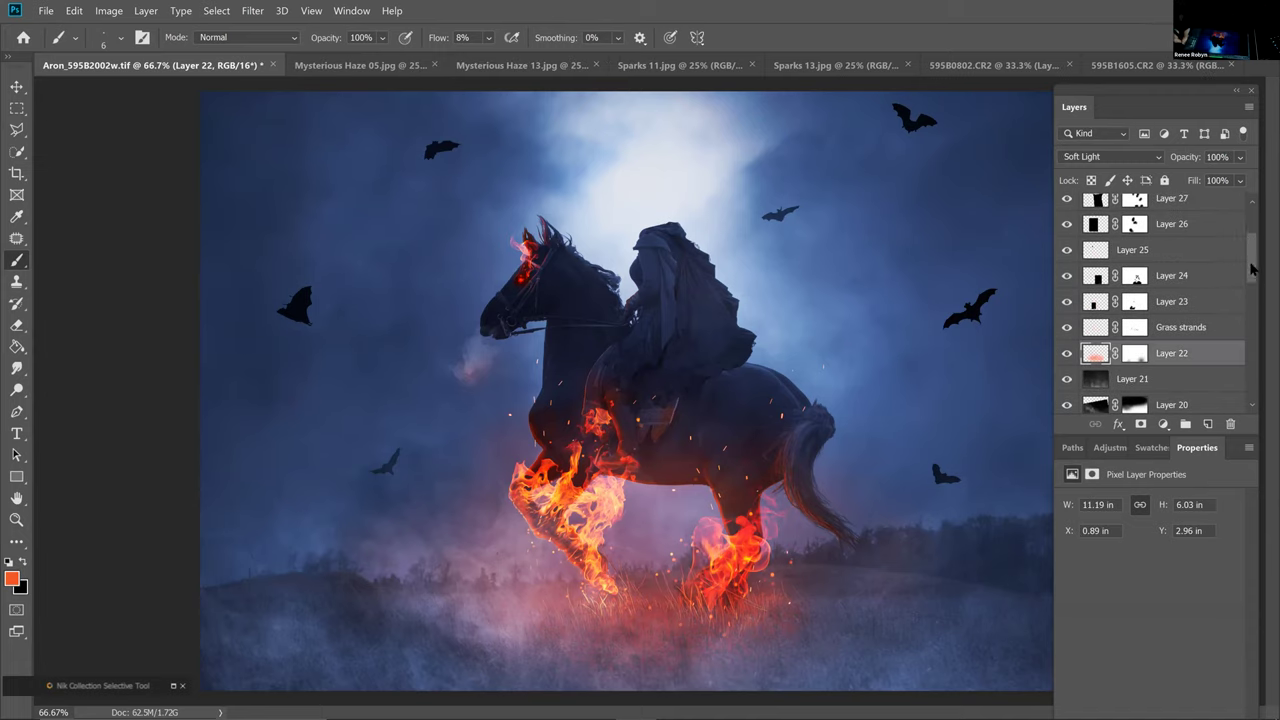
scroll(1240, 255, "up", 3)
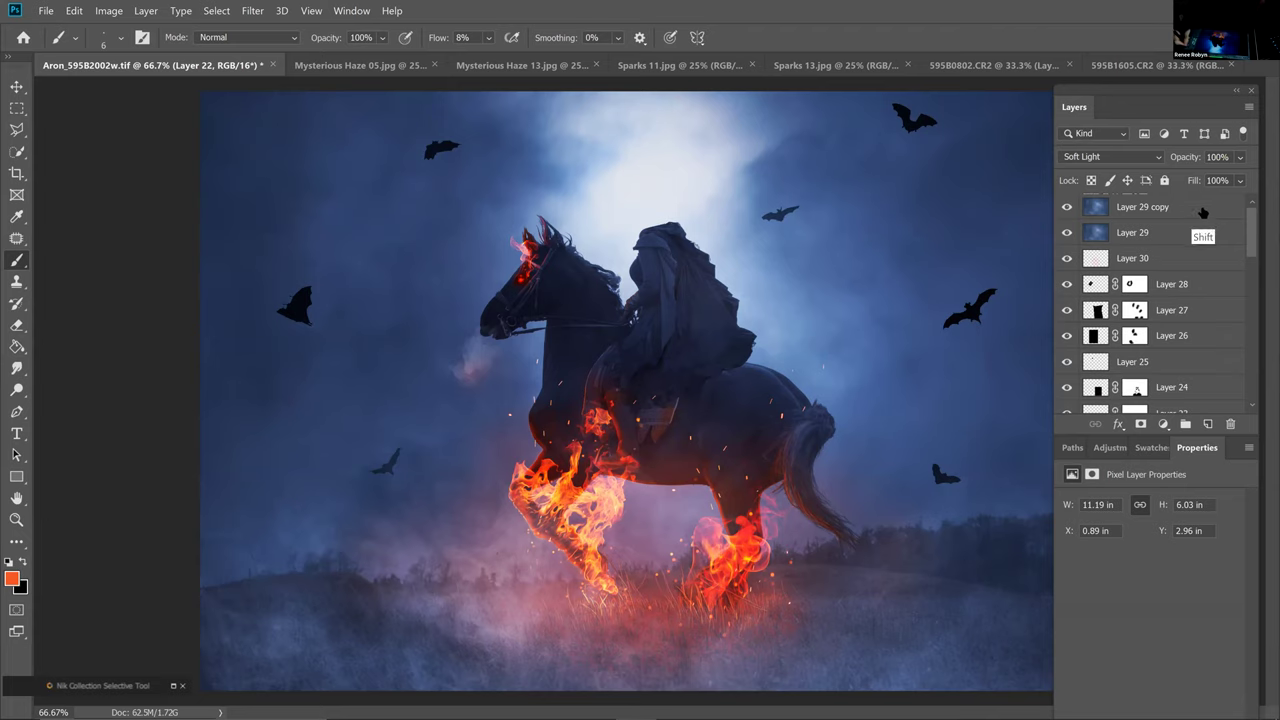
left_click(1207, 212, "shift")
key("ctrl+g")
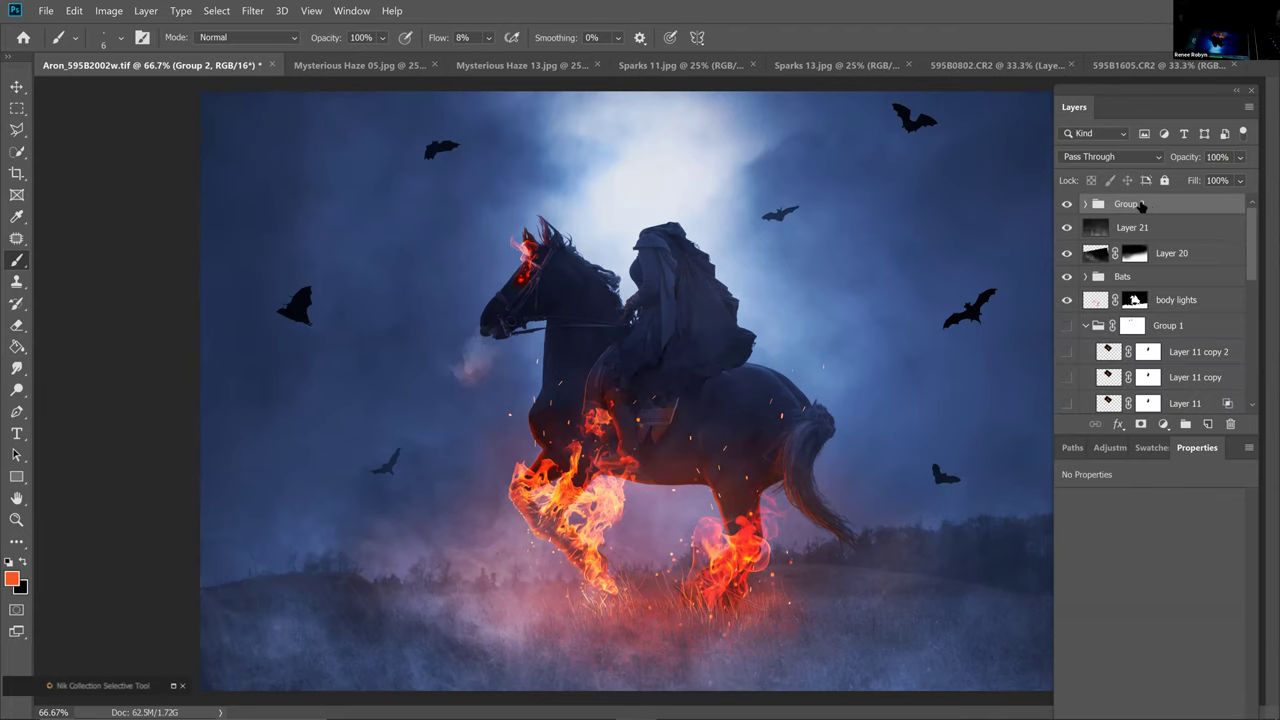
double_click(1130, 203)
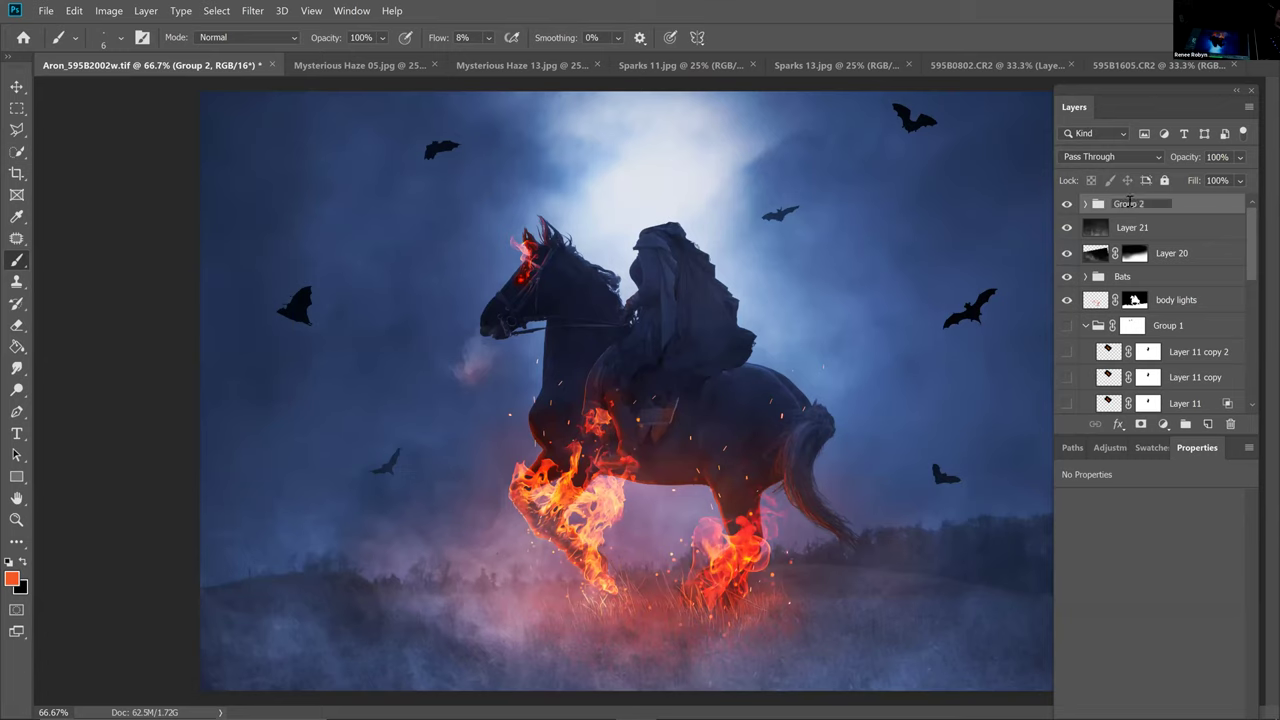
type("Nightmare")
key("Return")
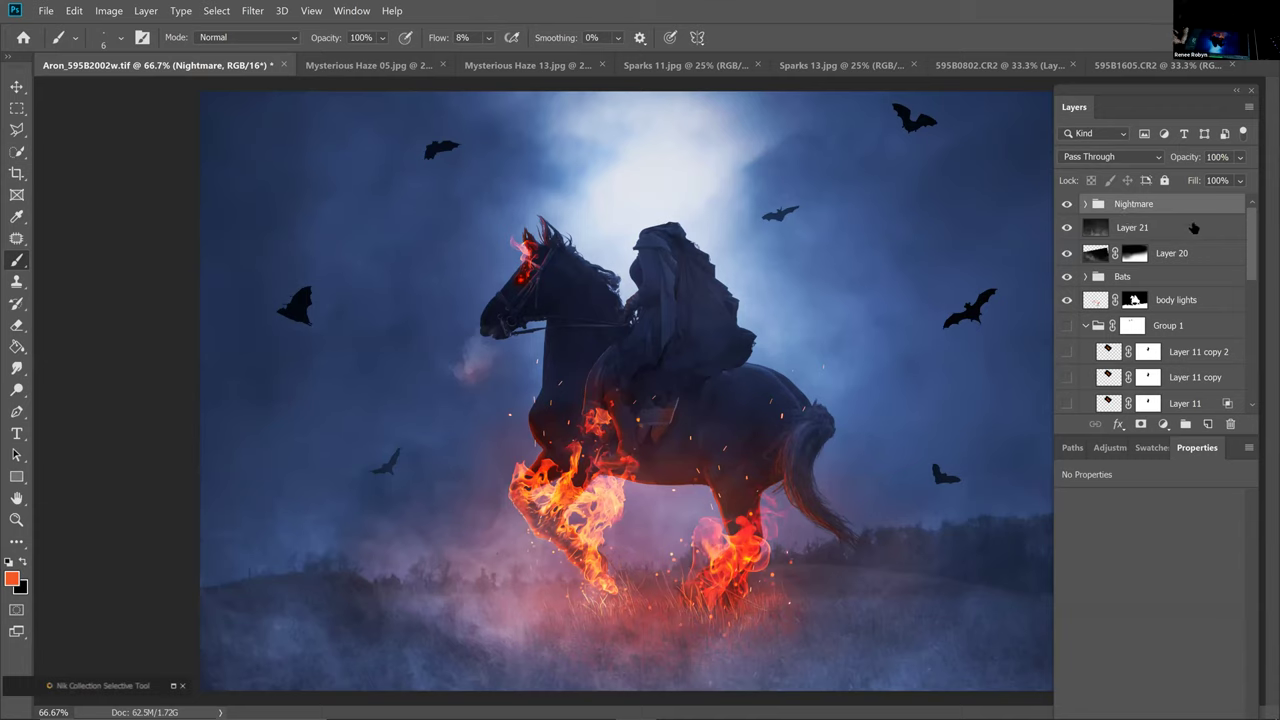
Expand the Bats group and apply a 1 px Gaussian Blur to the lower-right bat on Layer 13
left_click(1086, 277)
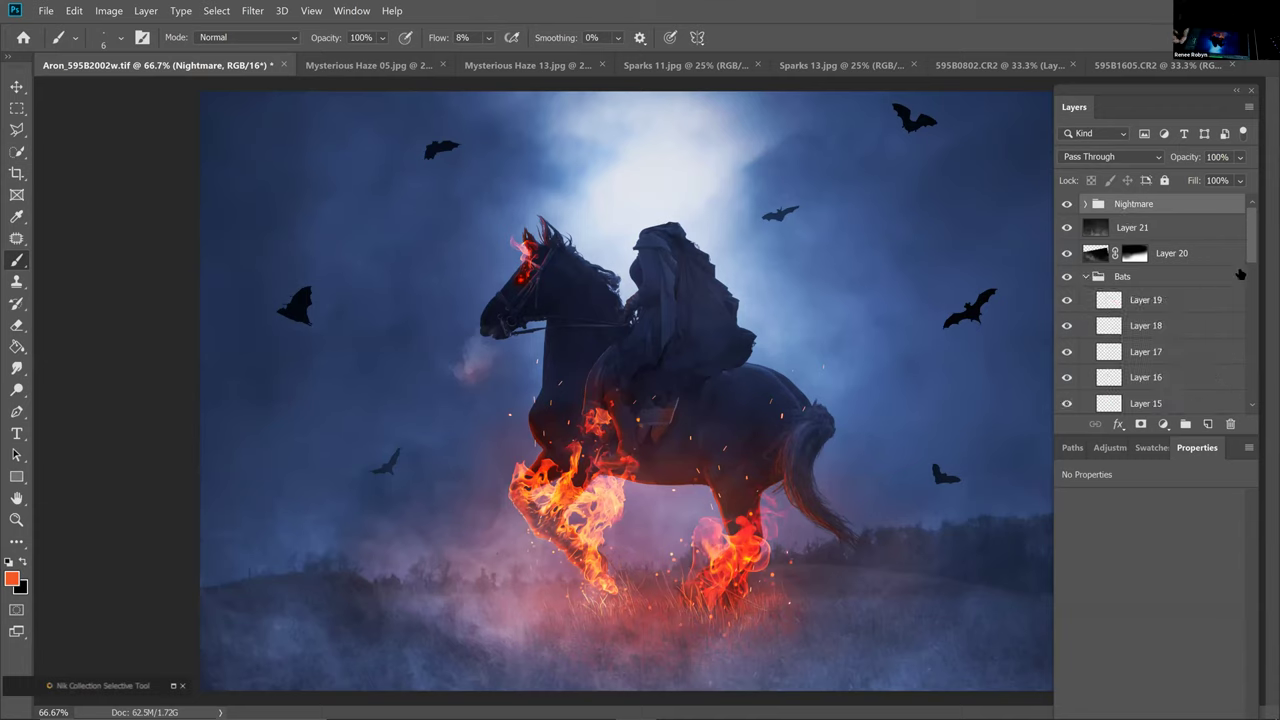
scroll(1257, 282, "down", 5)
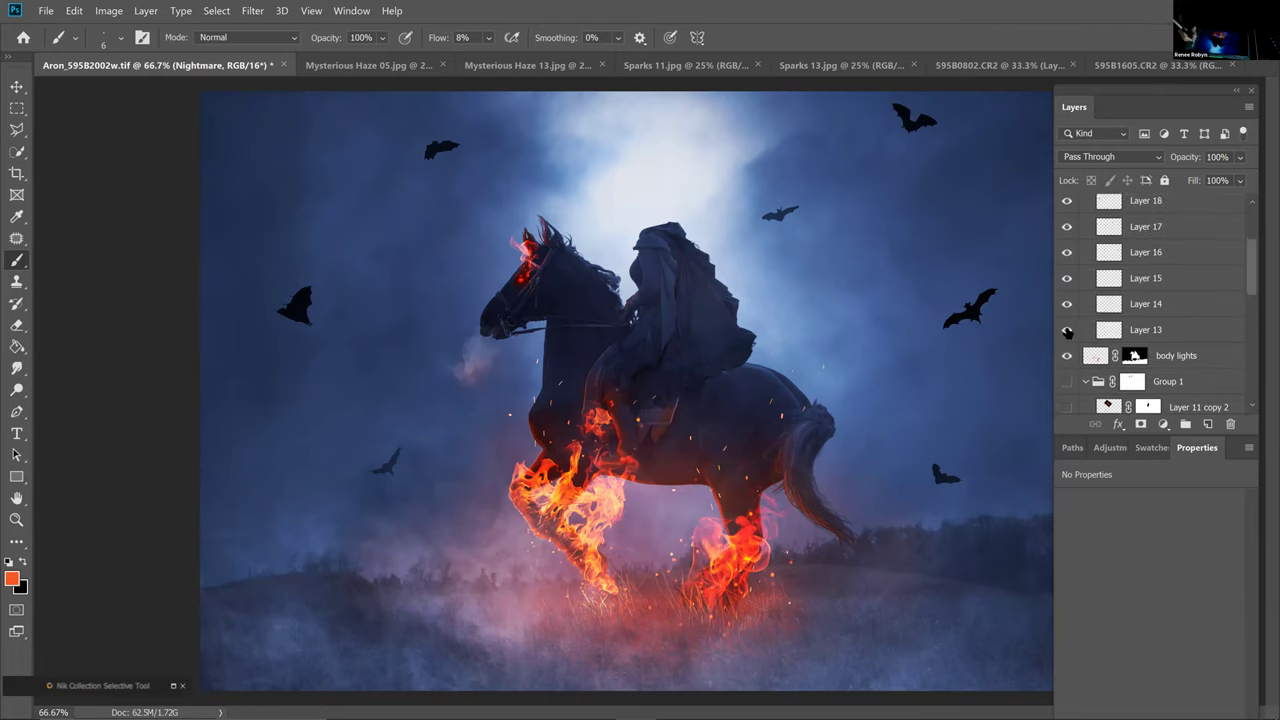
left_click(1067, 330)
left_click(1152, 332)
left_click(253, 11)
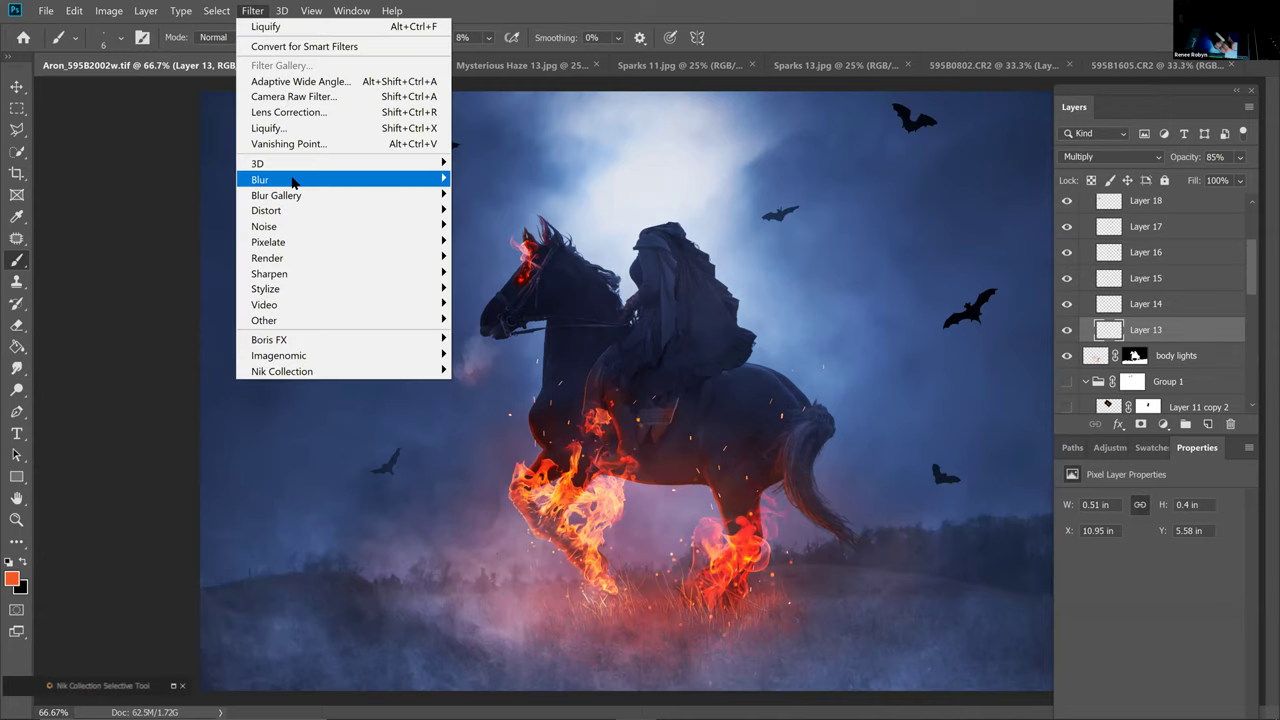
mouse_move(290, 181)
left_click(194, 242)
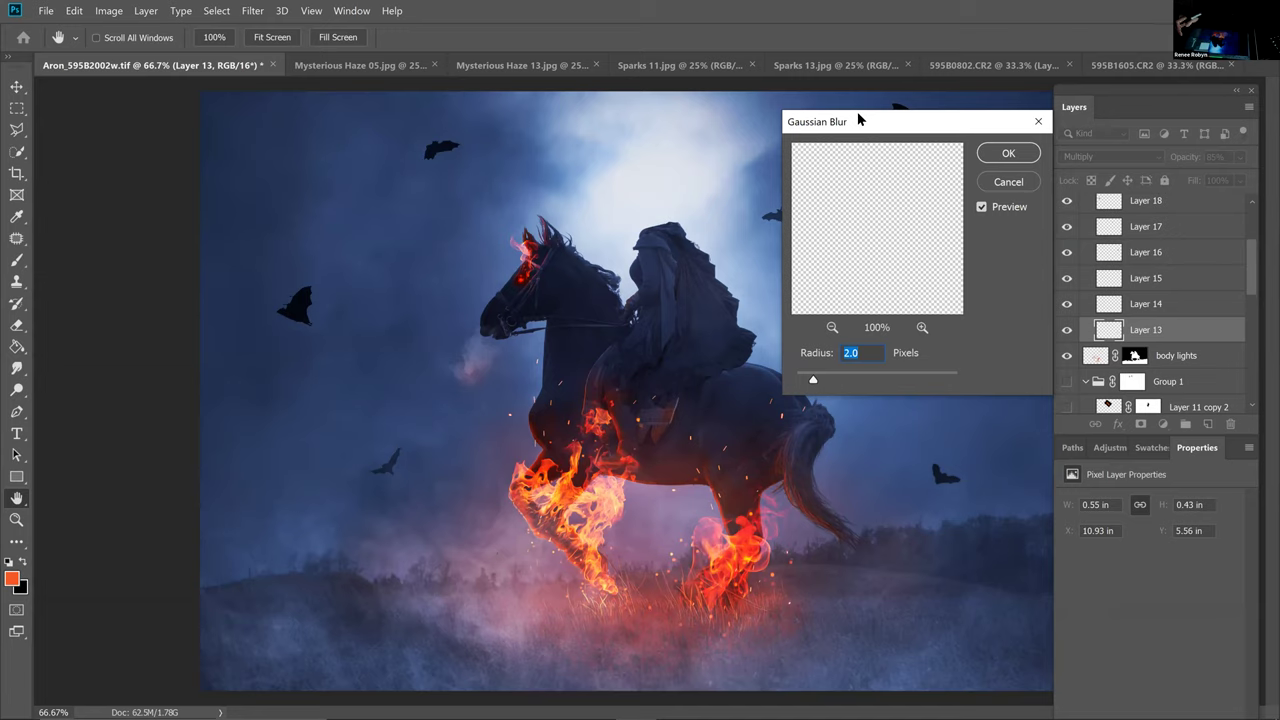
type("1")
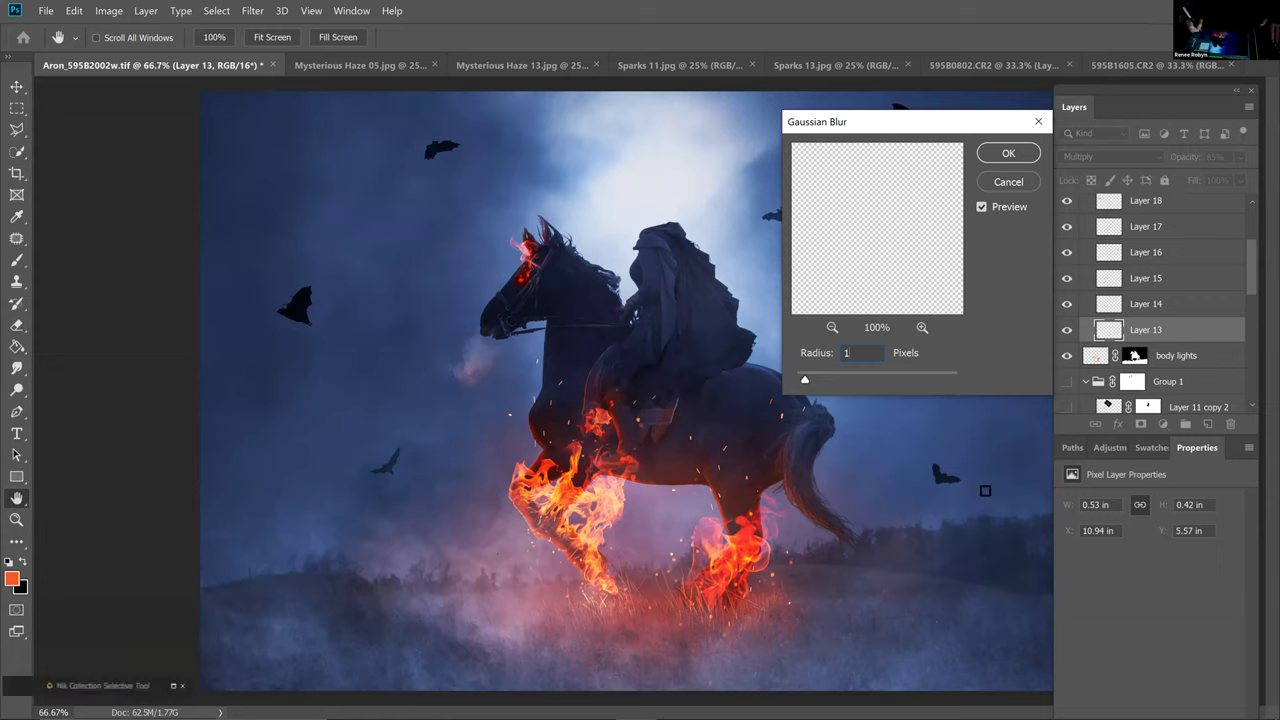
key("Return")
key("b")
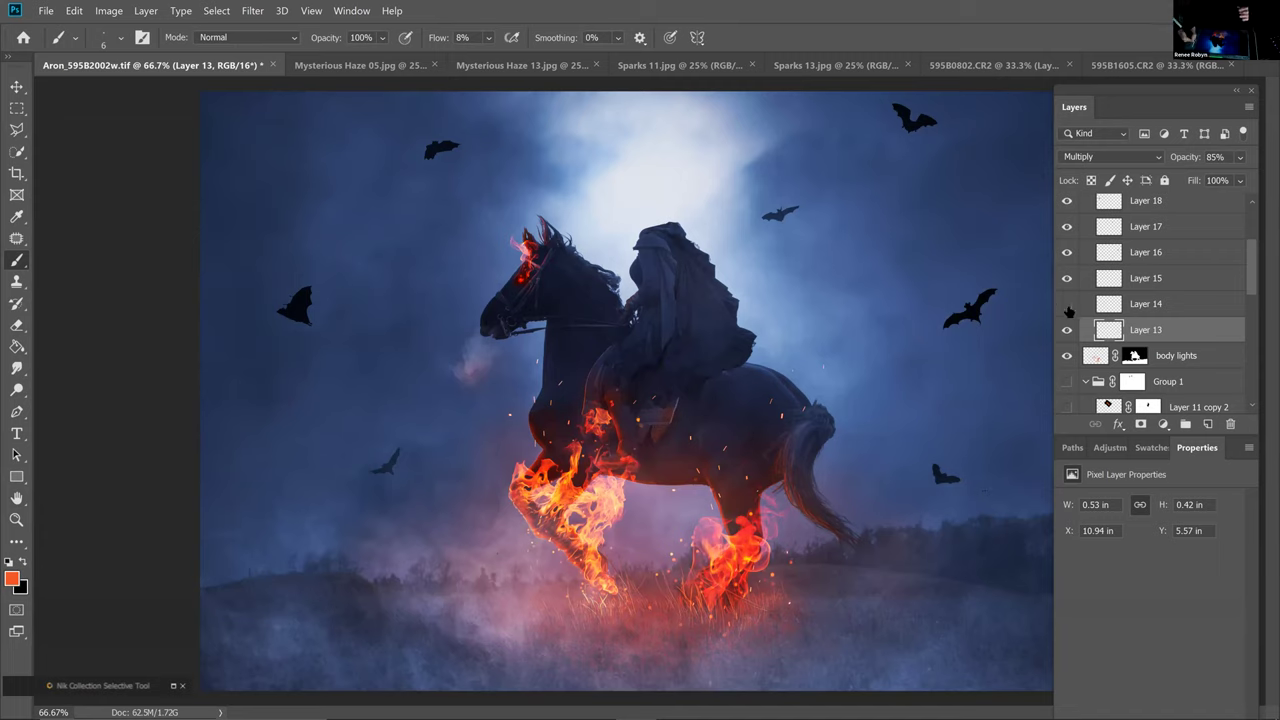
Apply a 0.5 px Gaussian Blur to the upper-right bat on Layer 14
left_click(1066, 305)
left_click(1150, 308)
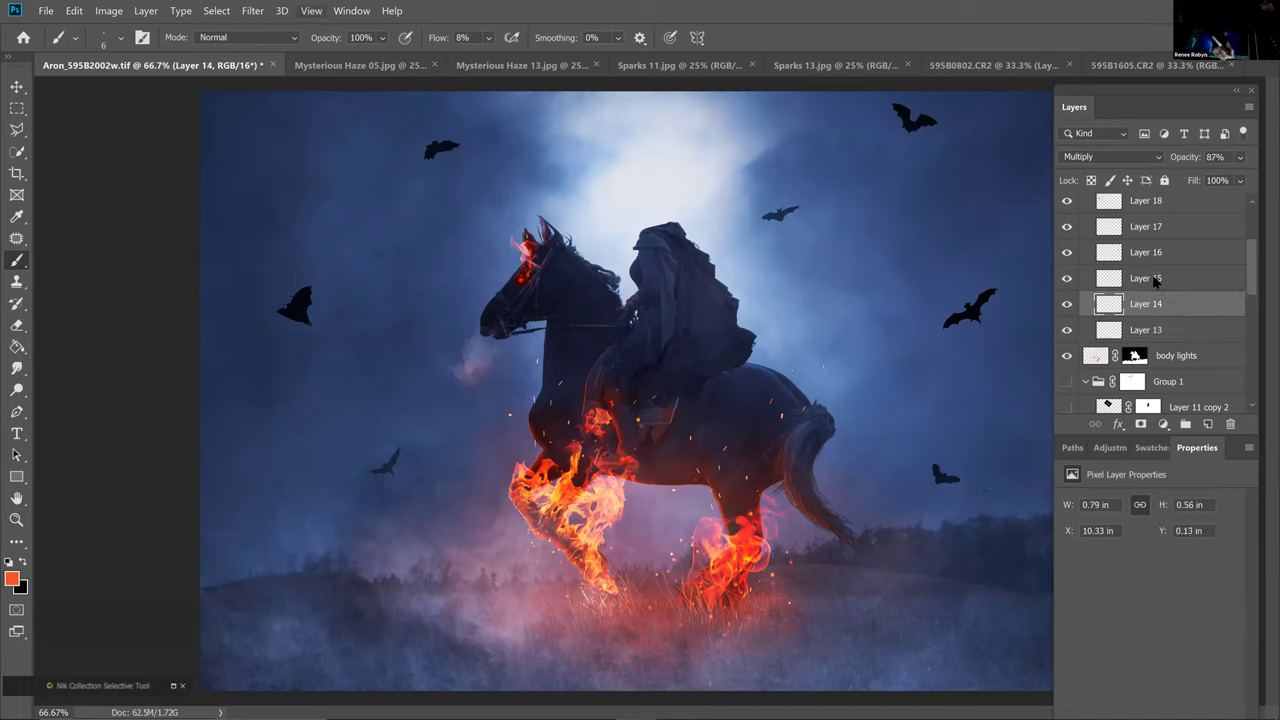
left_click(252, 11)
mouse_move(303, 183)
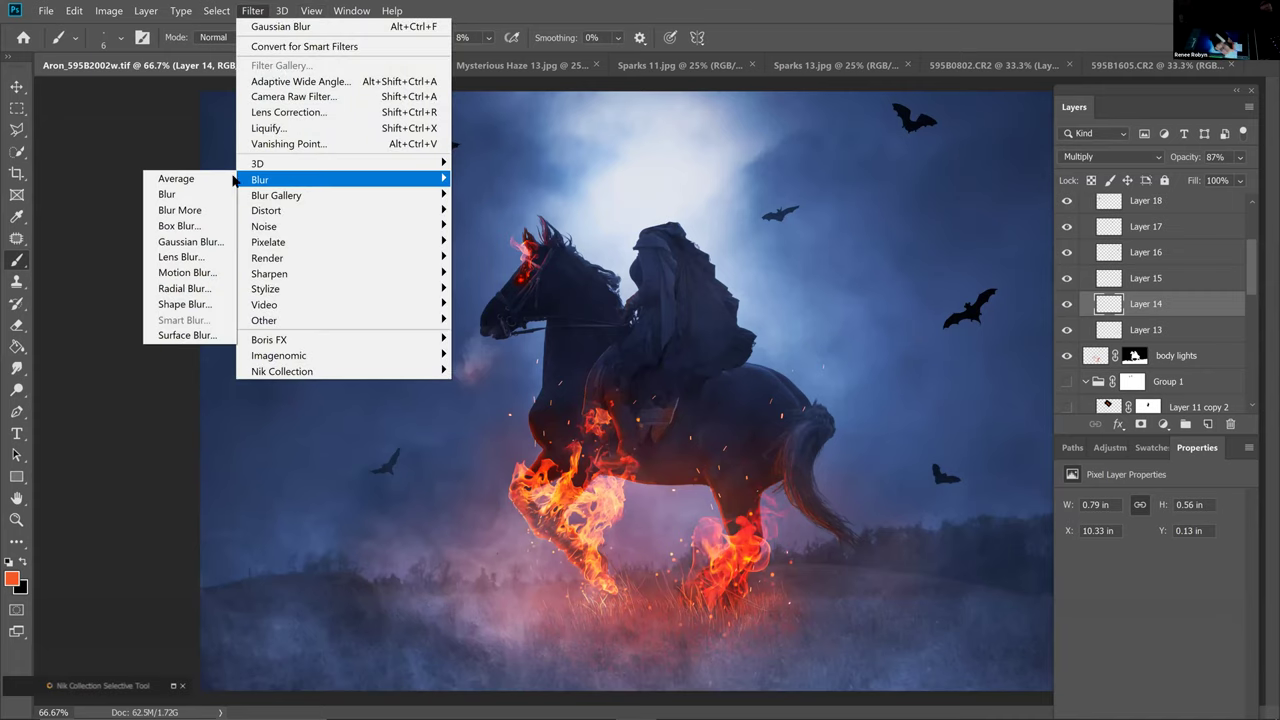
left_click(203, 244)
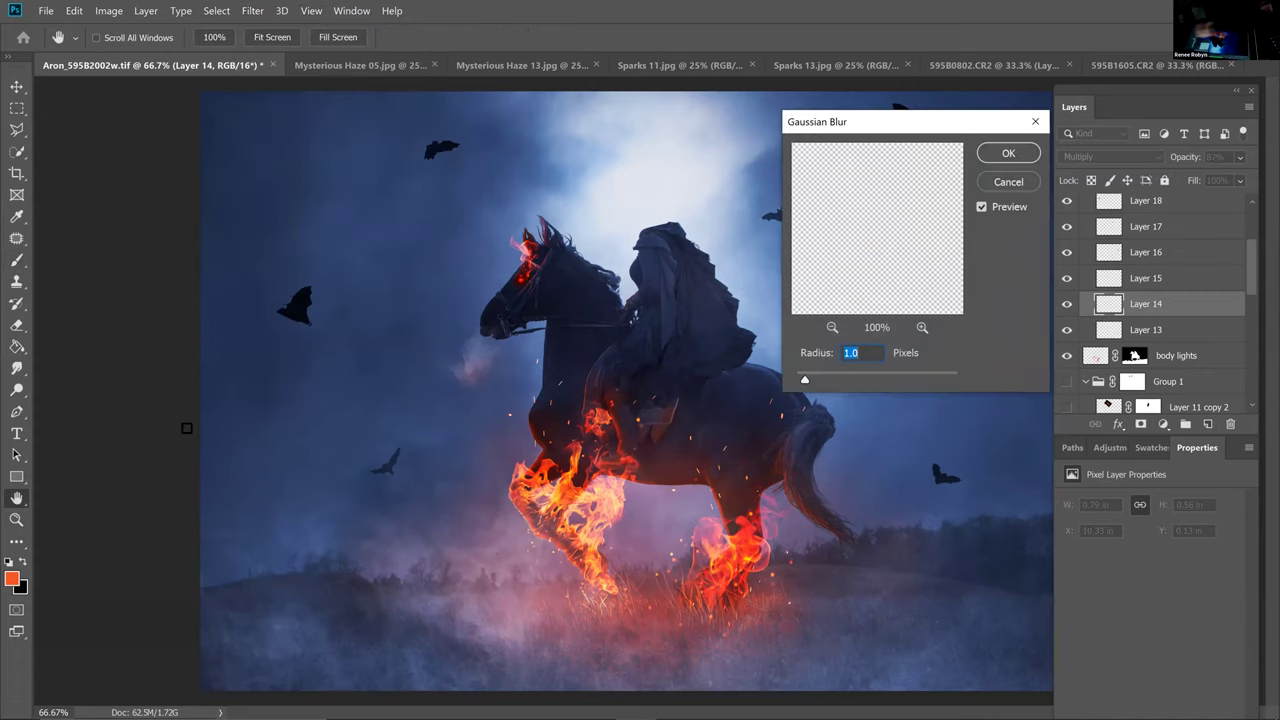
left_click_drag(921, 122, 655, 342)
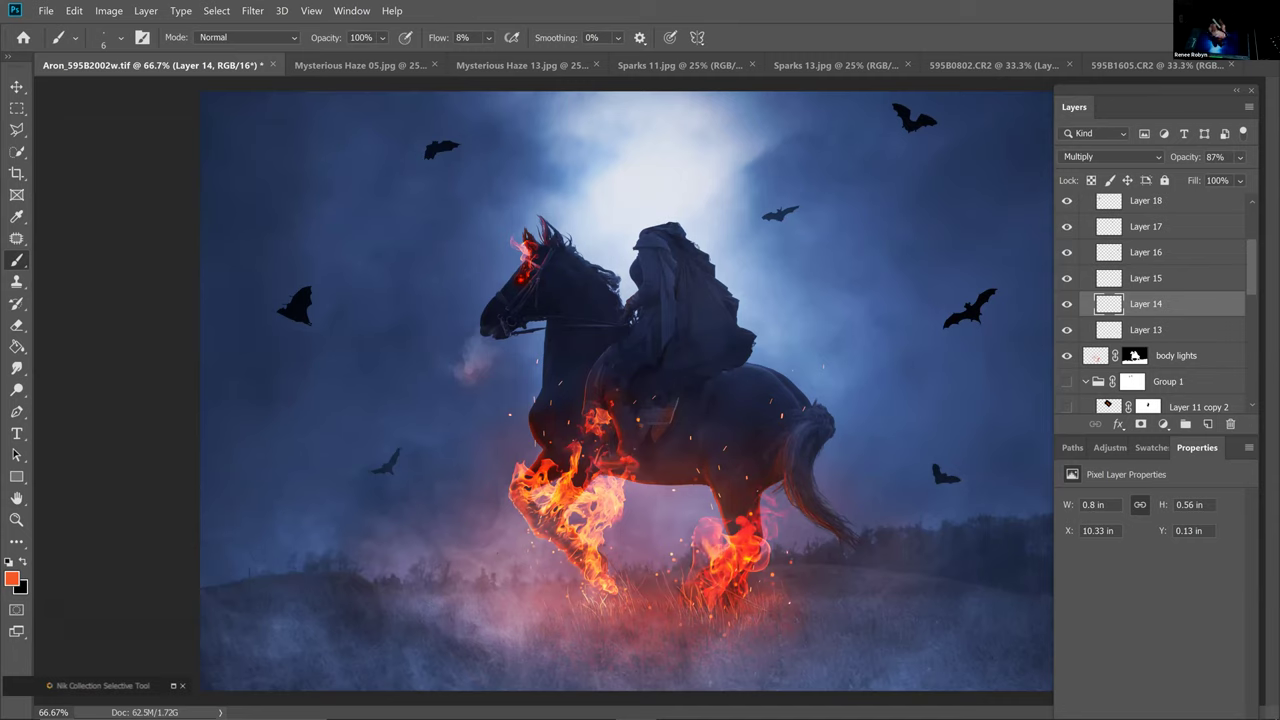
Identify the lower-left bat on Layer 15 by toggling its visibility, and apply a 1.5 px Gaussian Blur to it
left_click(1068, 279)
left_click(1068, 280)
left_click(1112, 280)
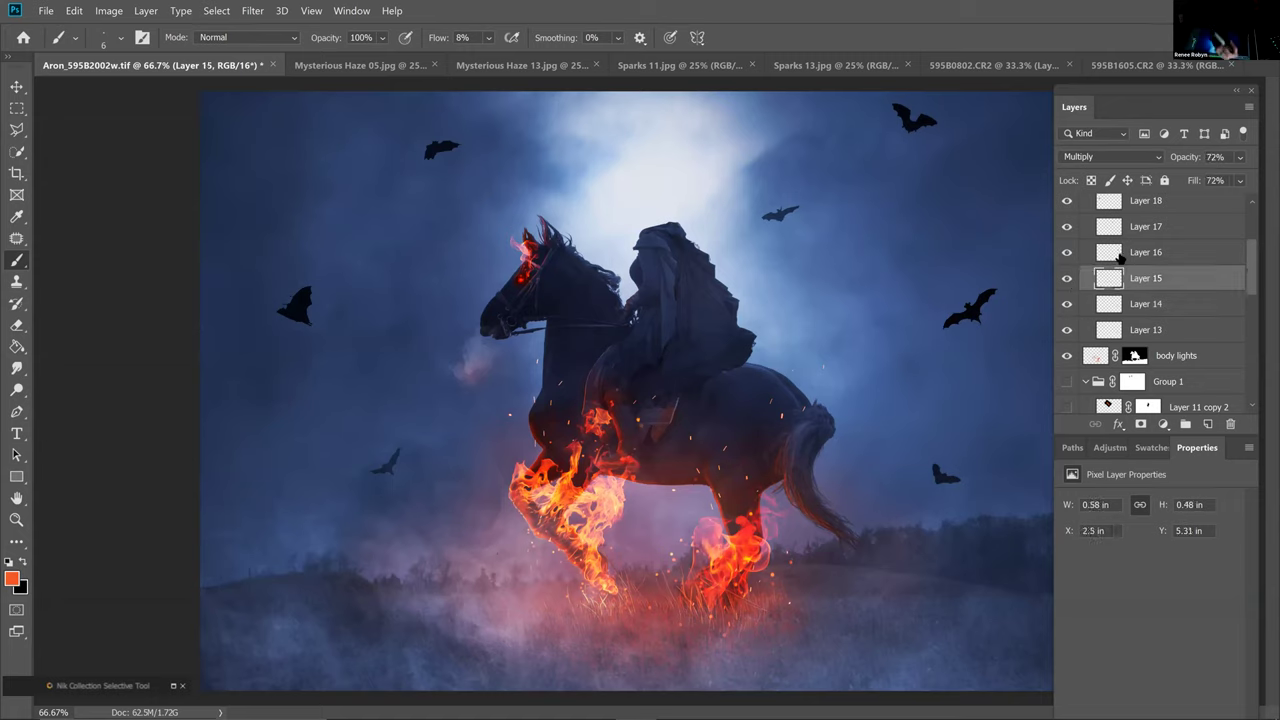
left_click(252, 11)
mouse_move(267, 181)
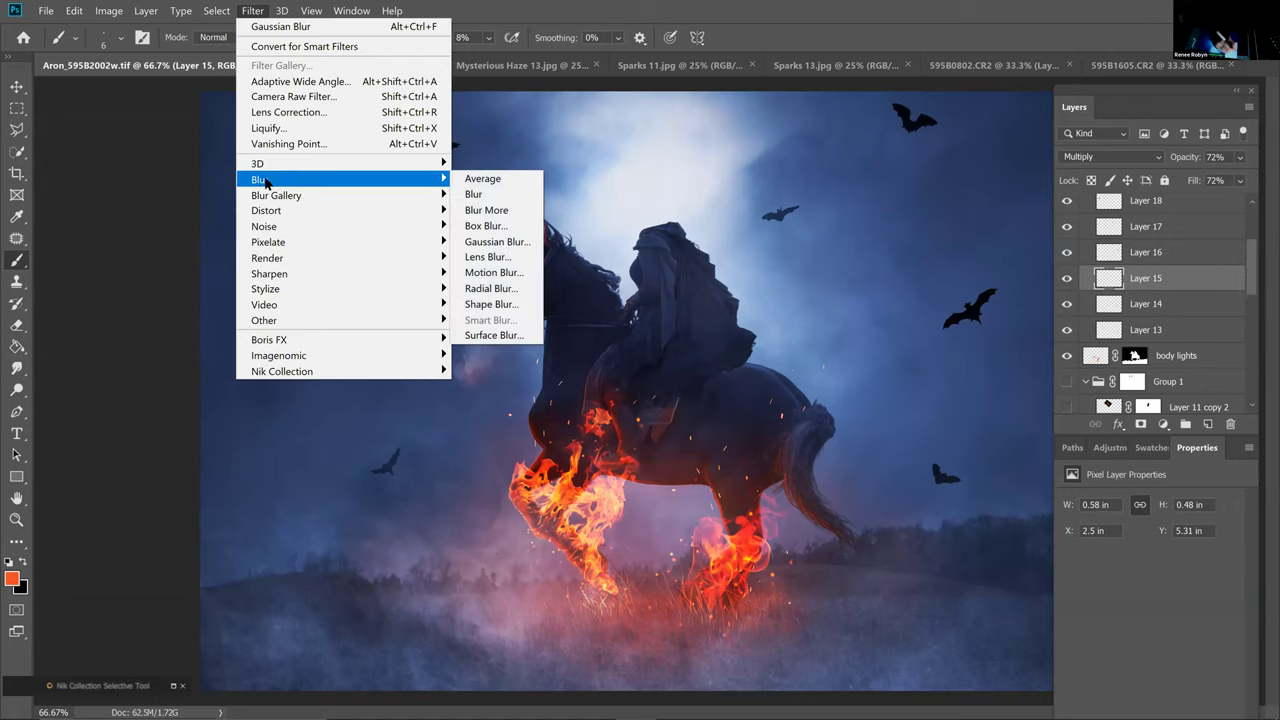
left_click(503, 242)
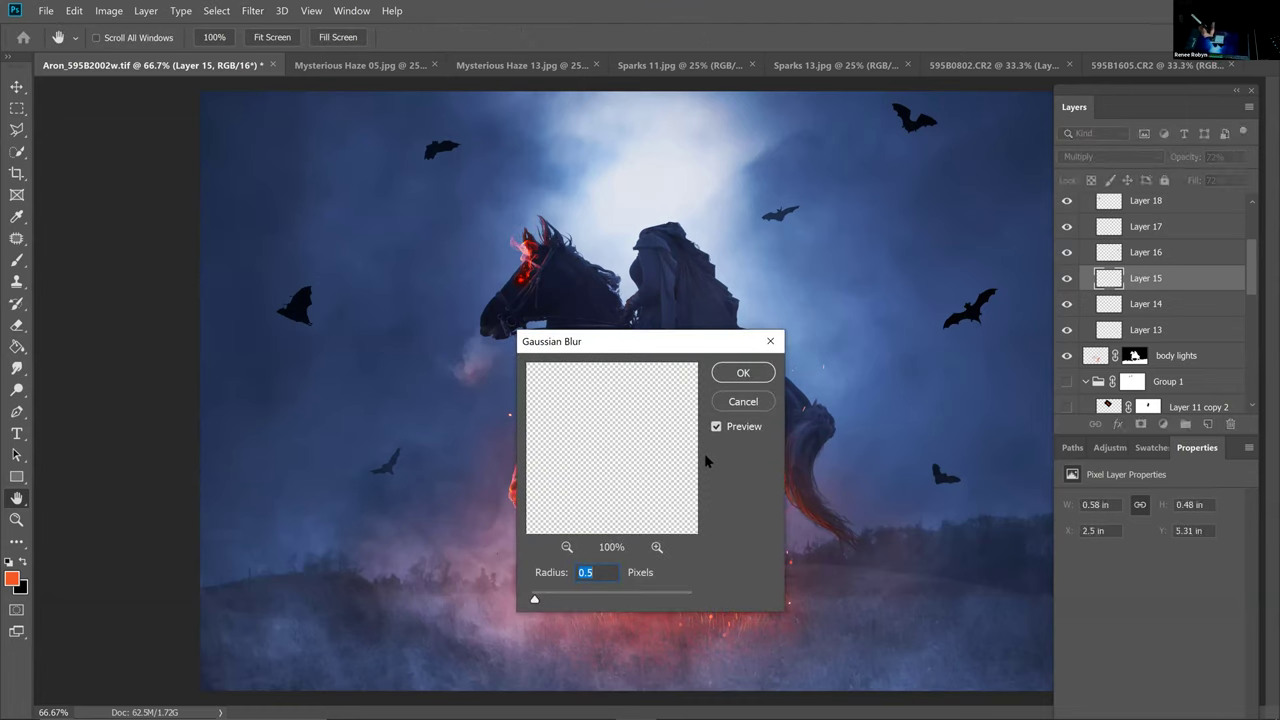
type("1.5")
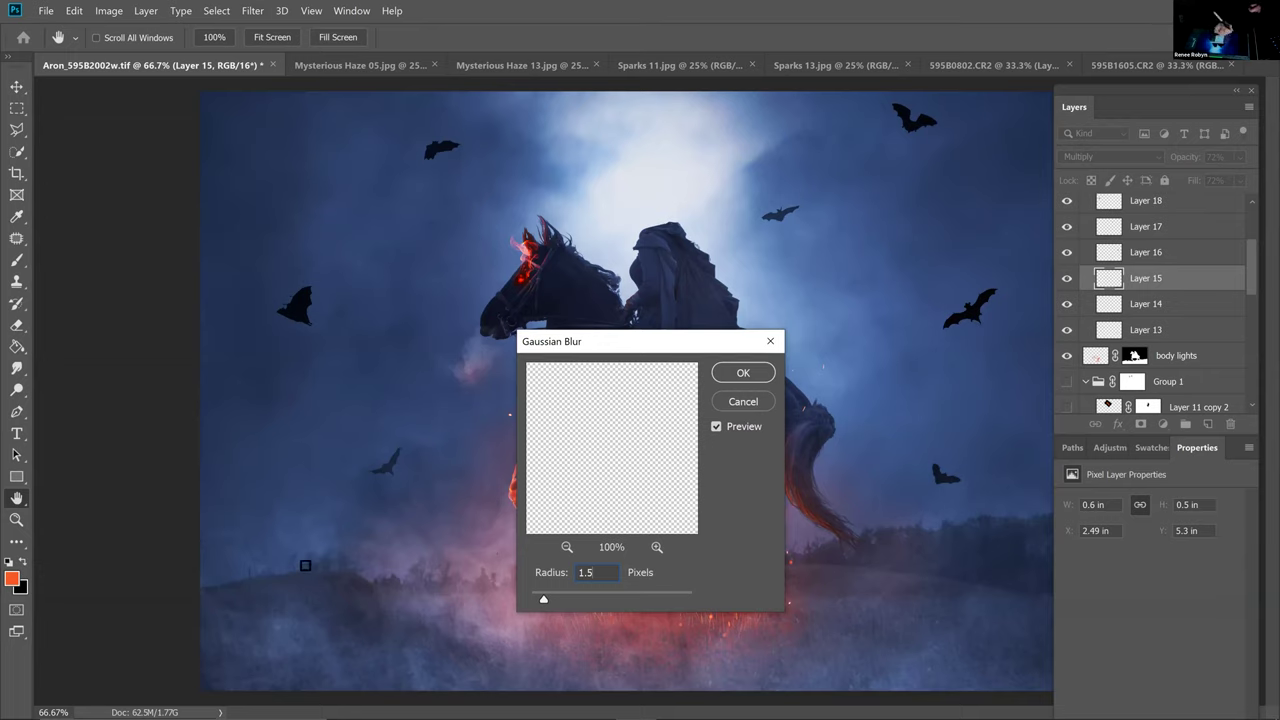
left_click(731, 374)
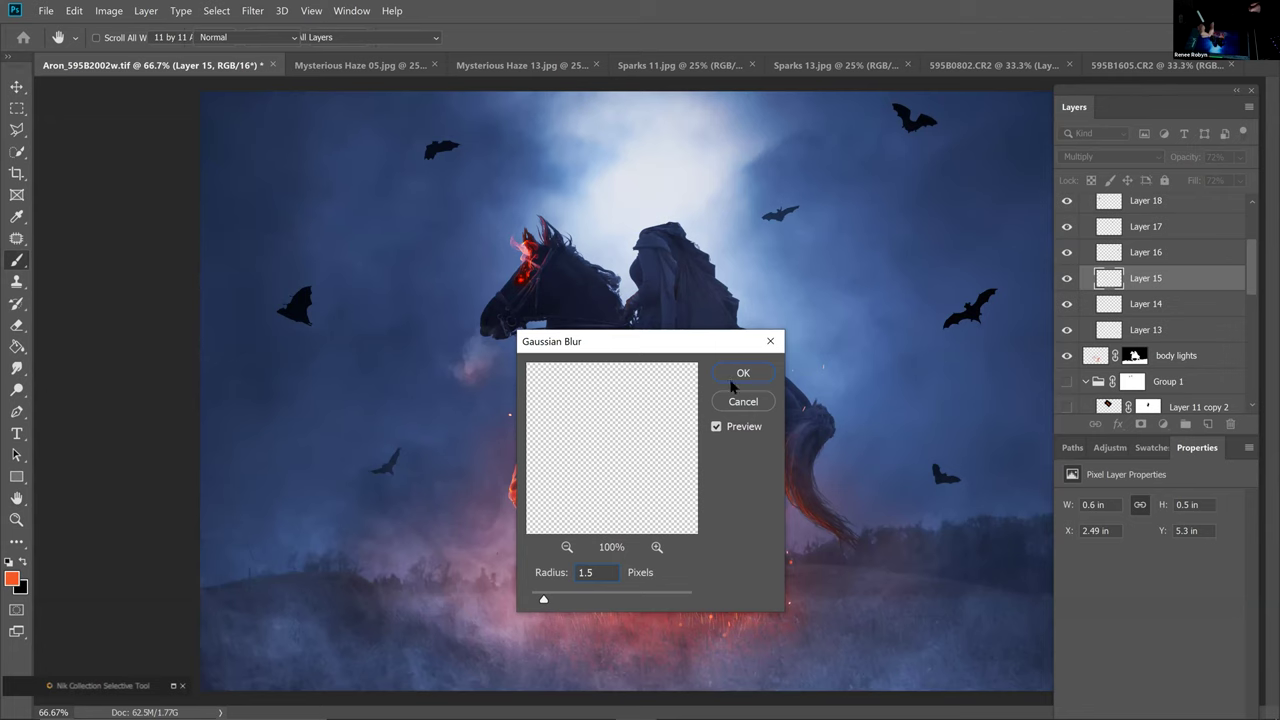
Apply a 0.5 px Gaussian Blur to the large bat right of the horse on Layer 16
left_click(1083, 253)
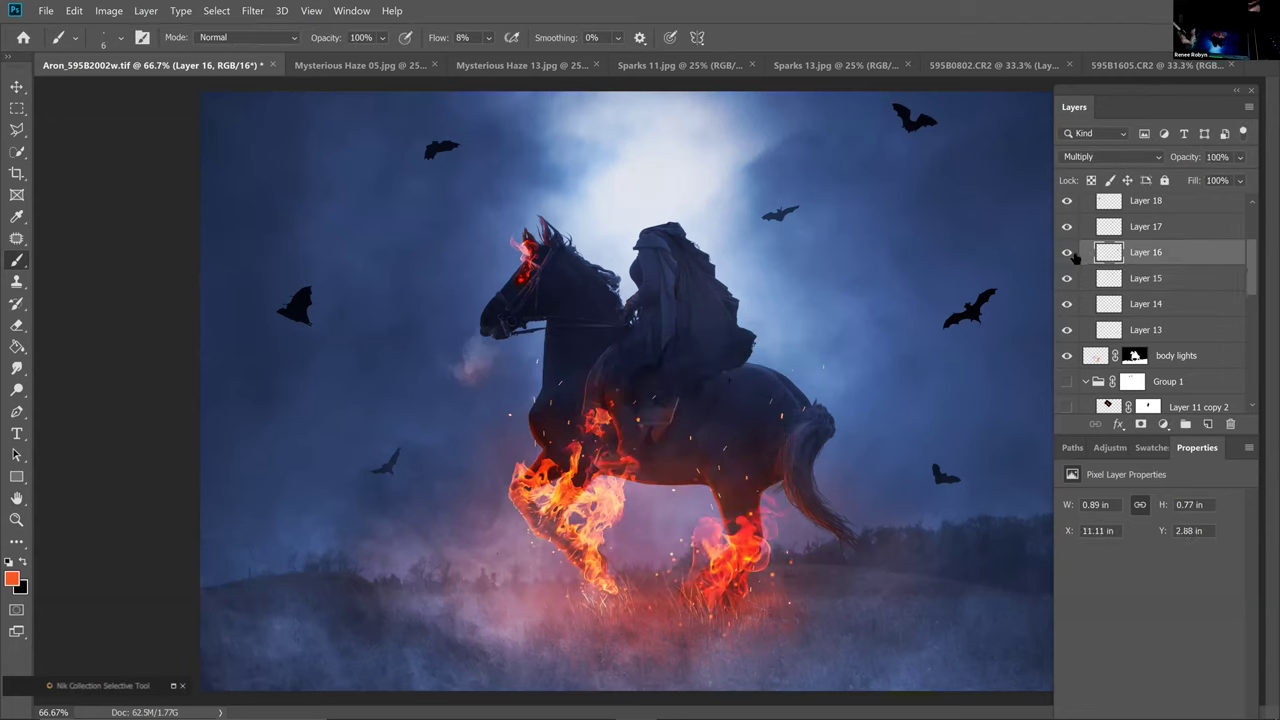
left_click(1067, 254)
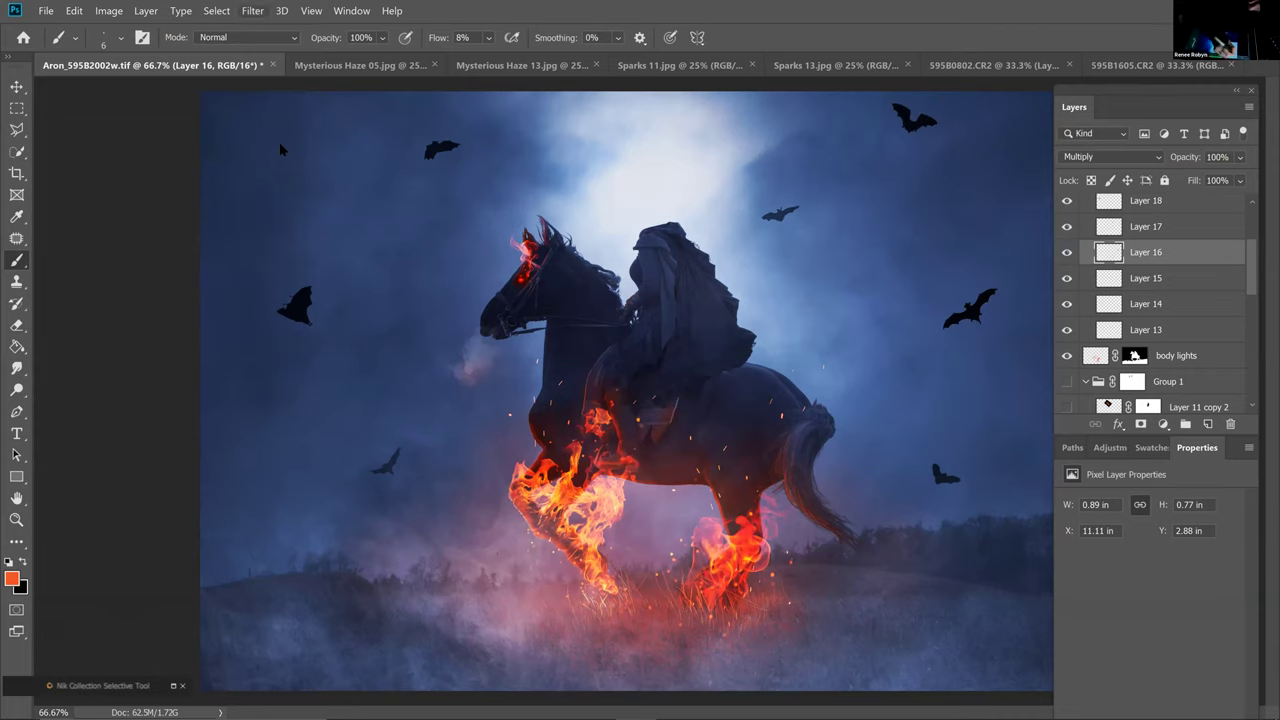
left_click(251, 12)
mouse_move(283, 181)
left_click(190, 242)
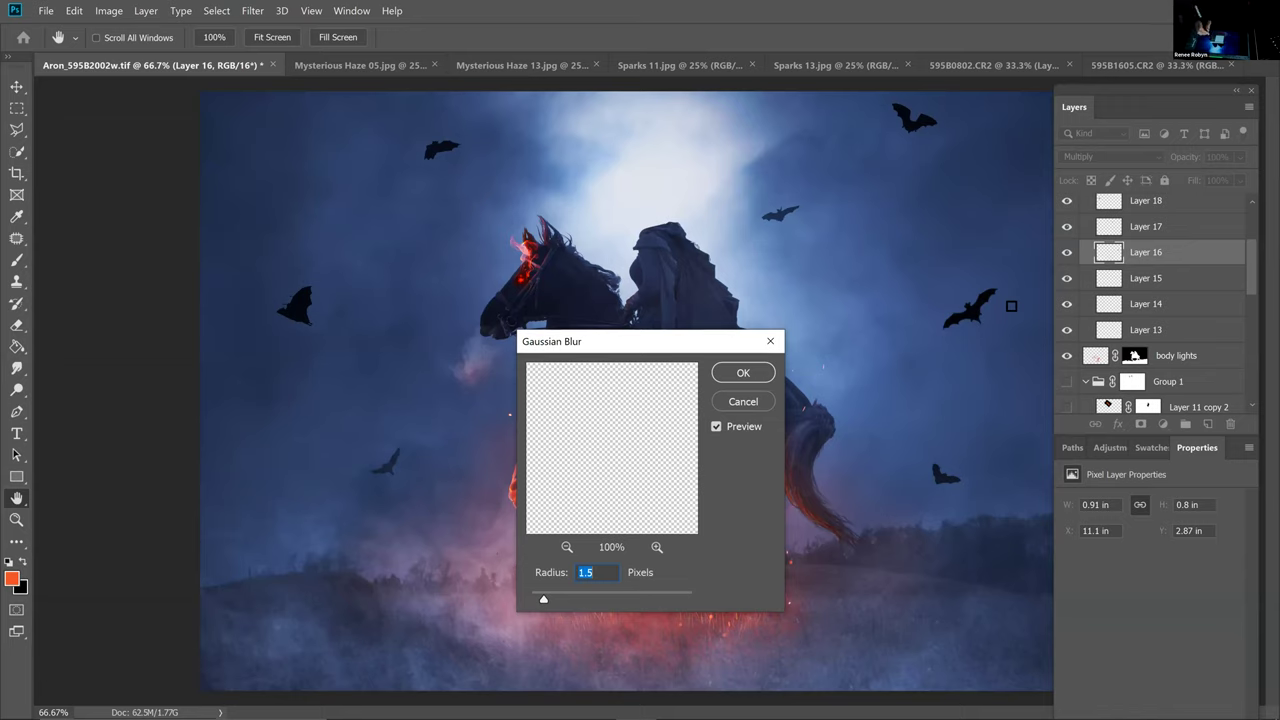
type(".5")
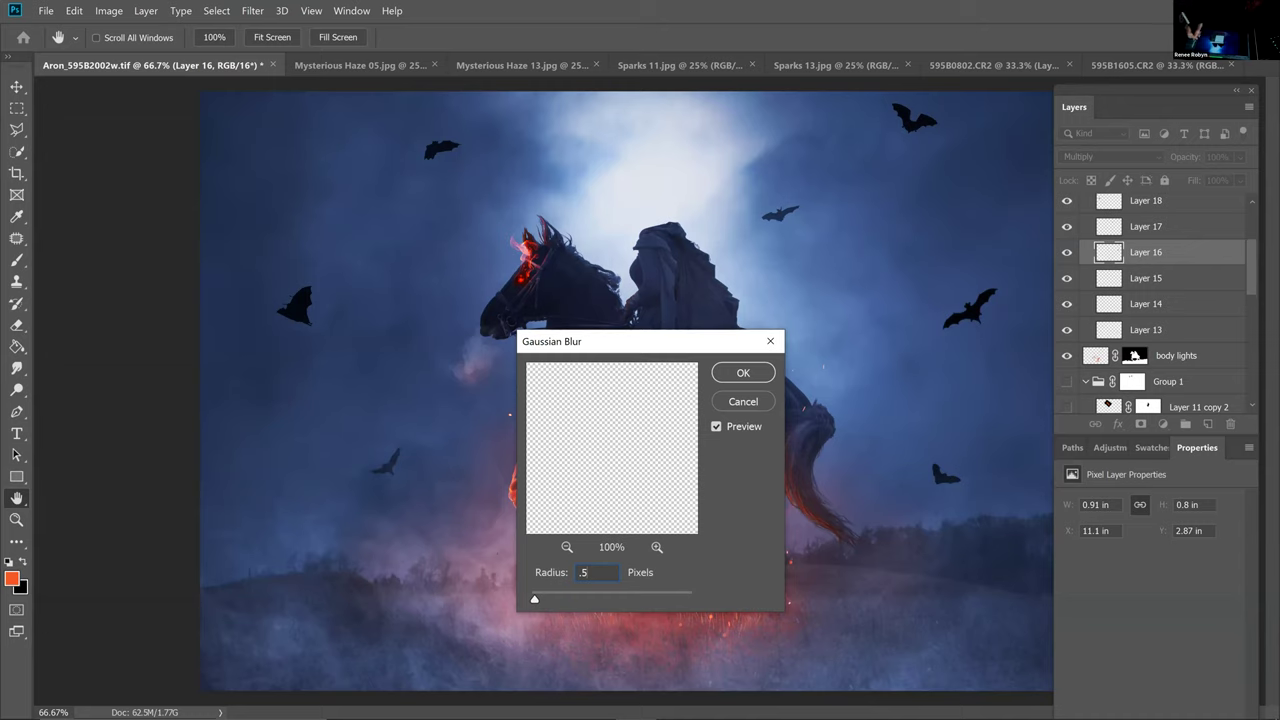
left_click(745, 373)
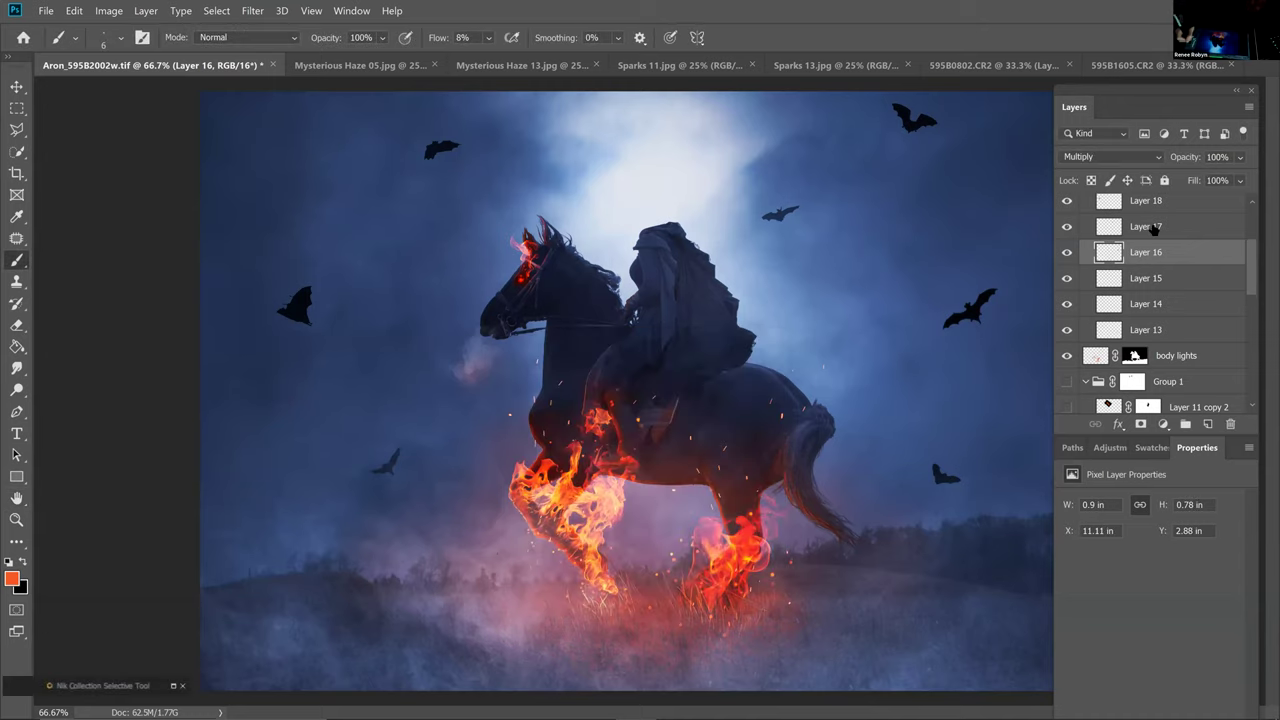
Check which bat Layer 17 holds by toggling its visibility, and soften it with a 1.5 px Gaussian Blur
left_click(1152, 227)
left_click(1069, 226)
left_click(1069, 226)
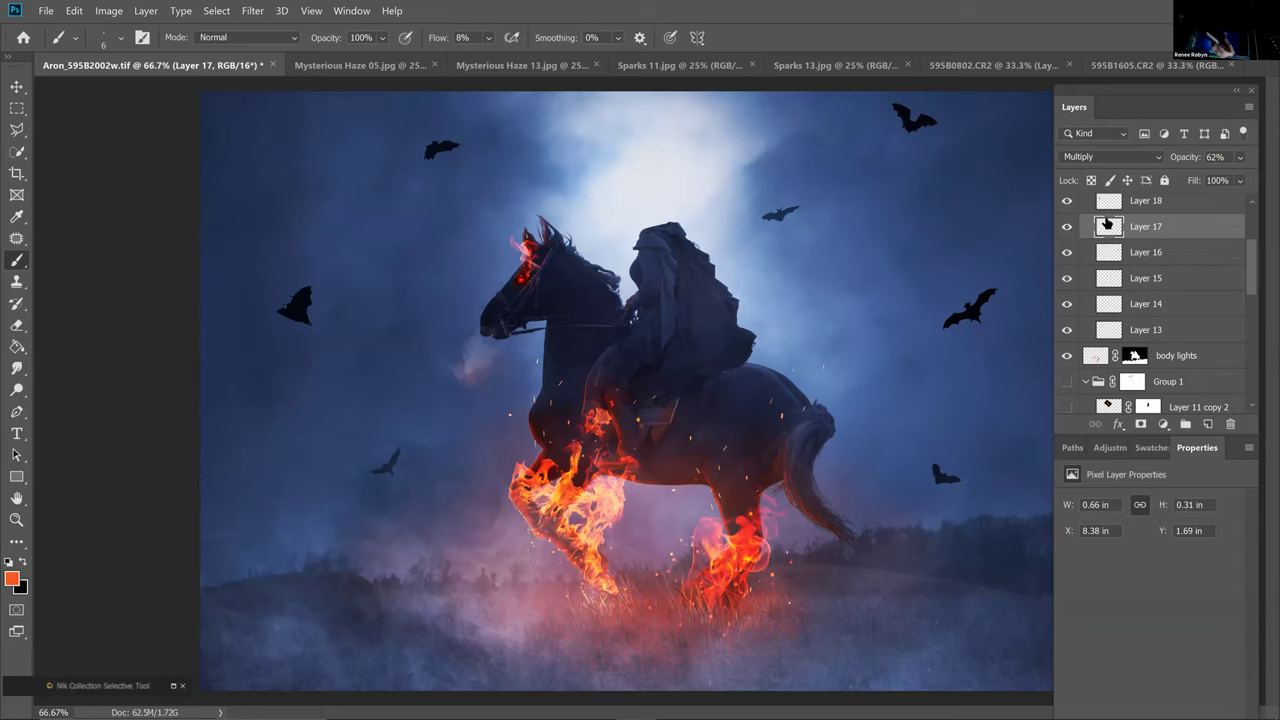
left_click(252, 10)
mouse_move(283, 188)
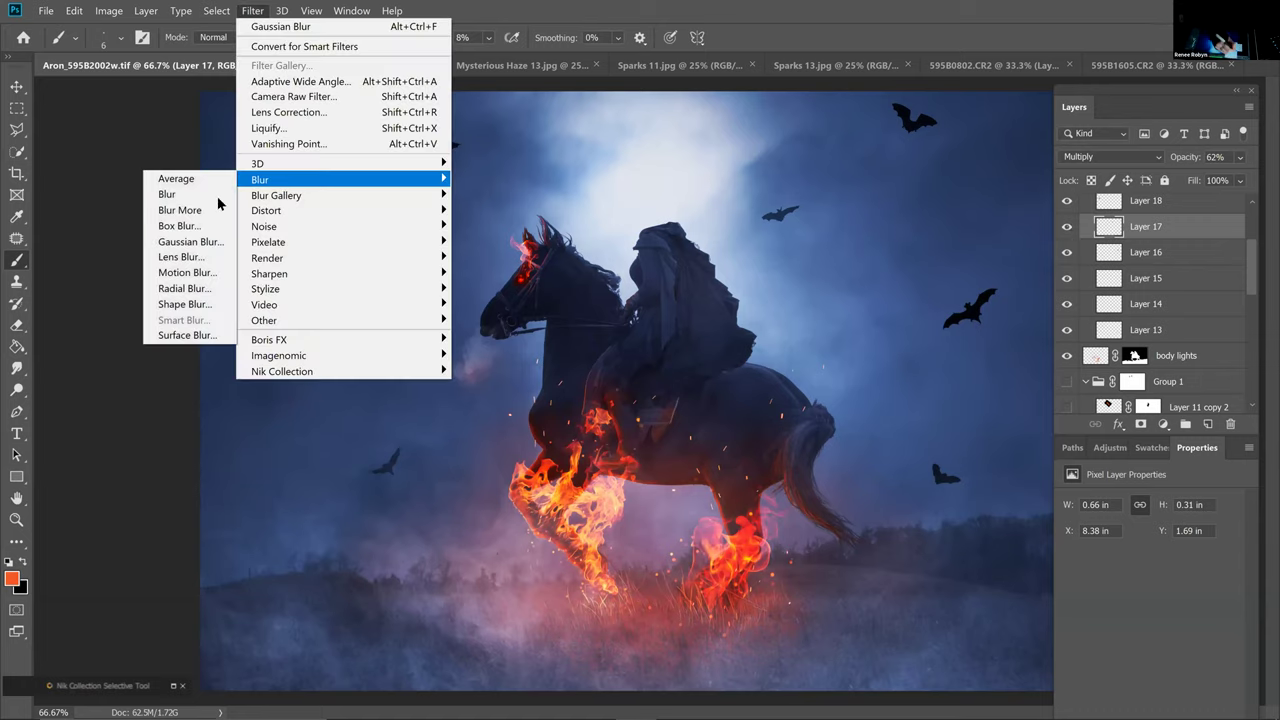
left_click(185, 240)
type("1.5")
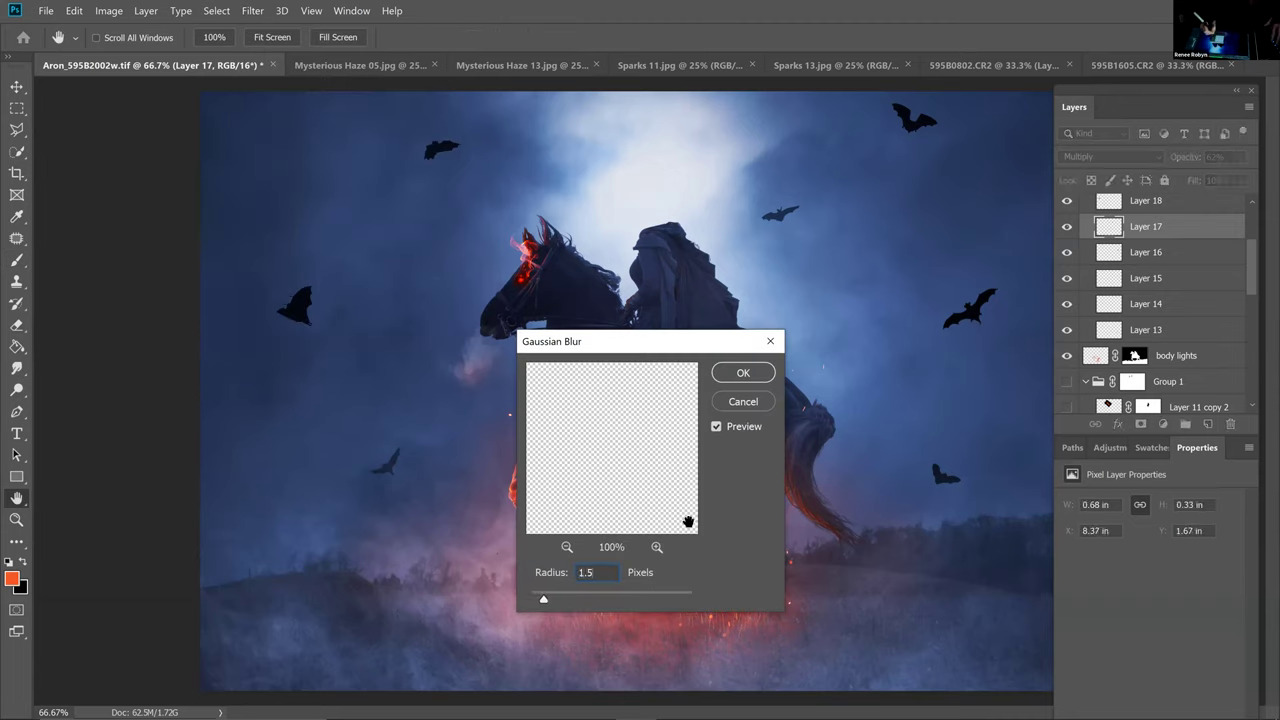
key("Return")
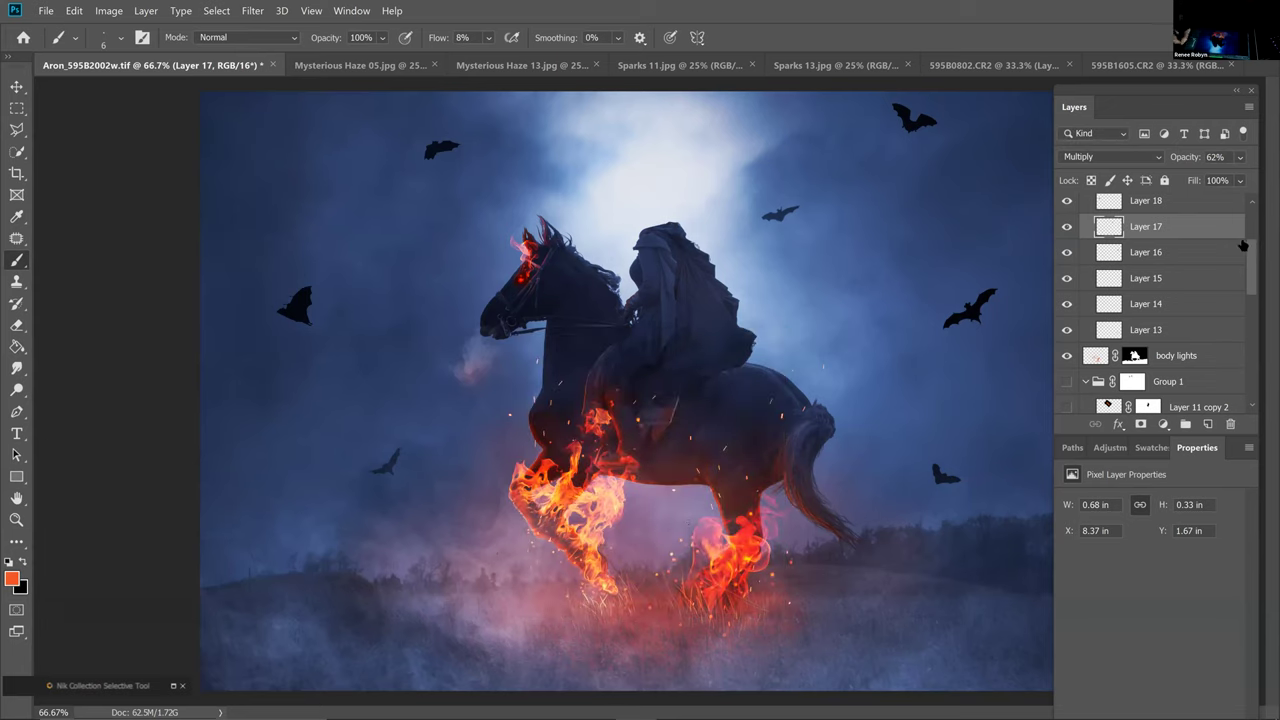
Toggle Layer 18 to identify the bat left of the horse's head, and apply a 0.3 px Gaussian Blur to it
scroll(1252, 250, "up", 3)
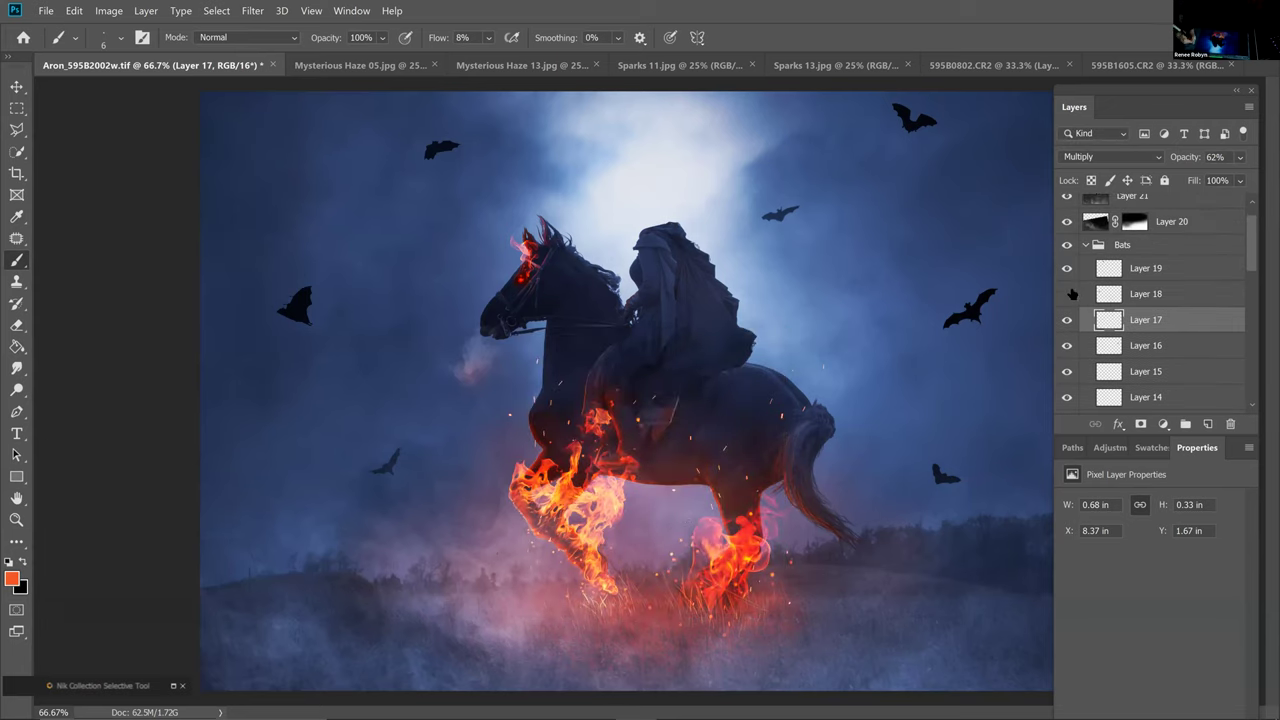
left_click(1068, 294)
left_click(1068, 294)
left_click(1137, 296)
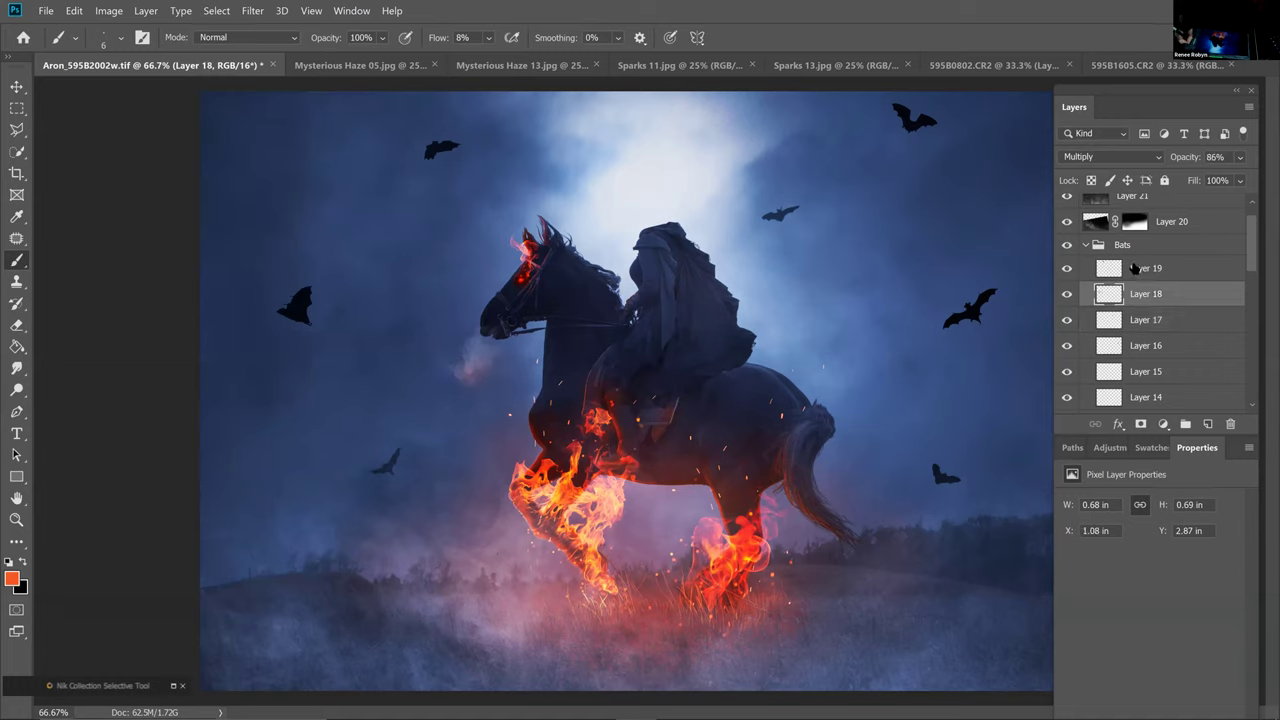
left_click(252, 10)
mouse_move(277, 181)
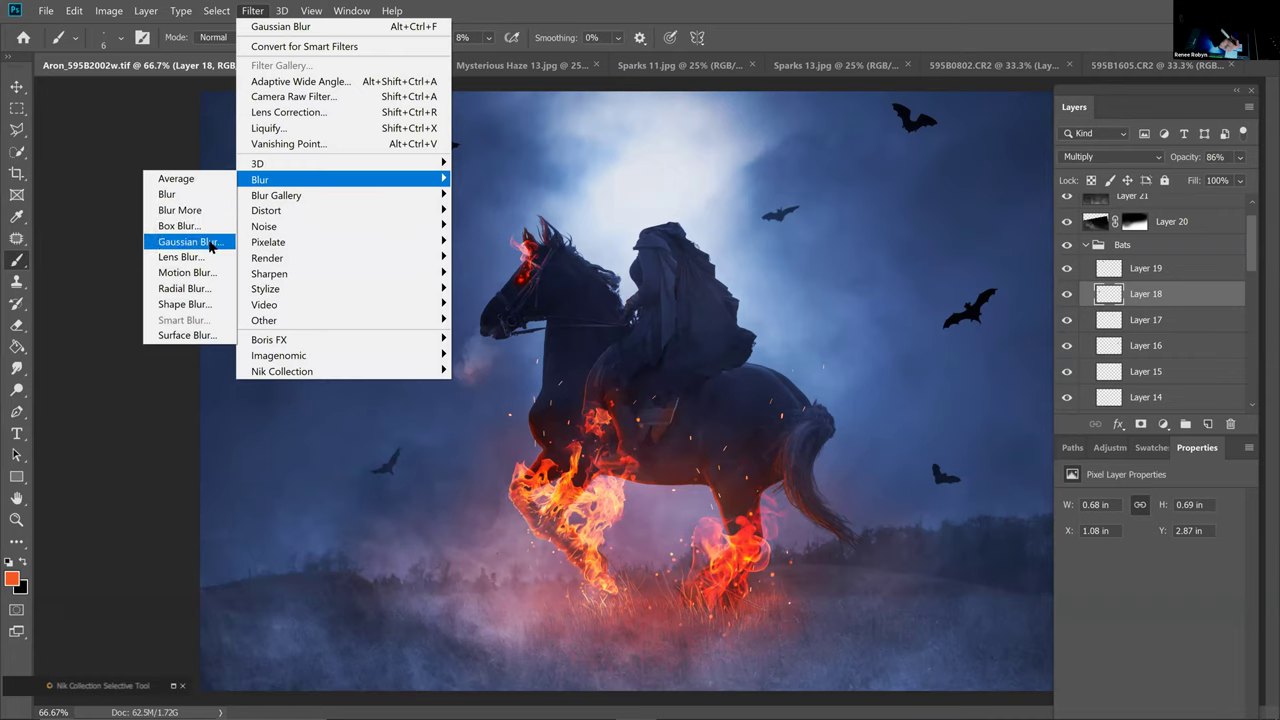
left_click(185, 242)
type(".3")
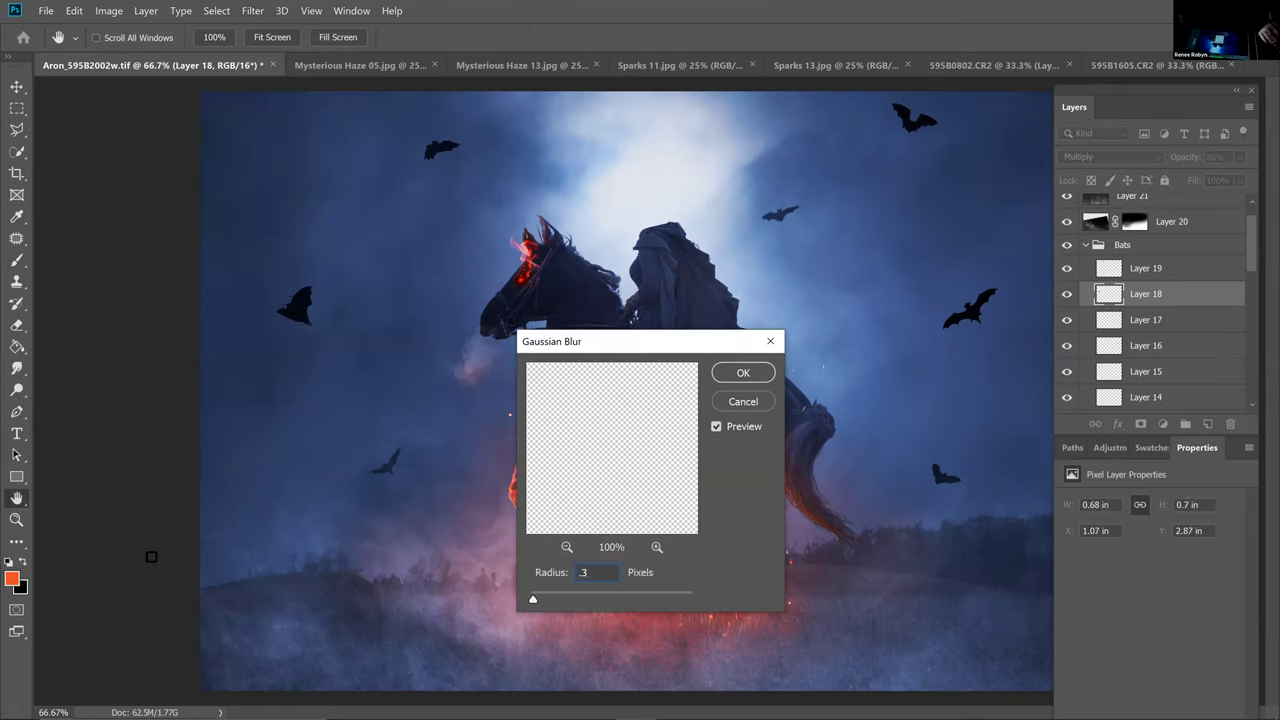
key("Return")
key("b")
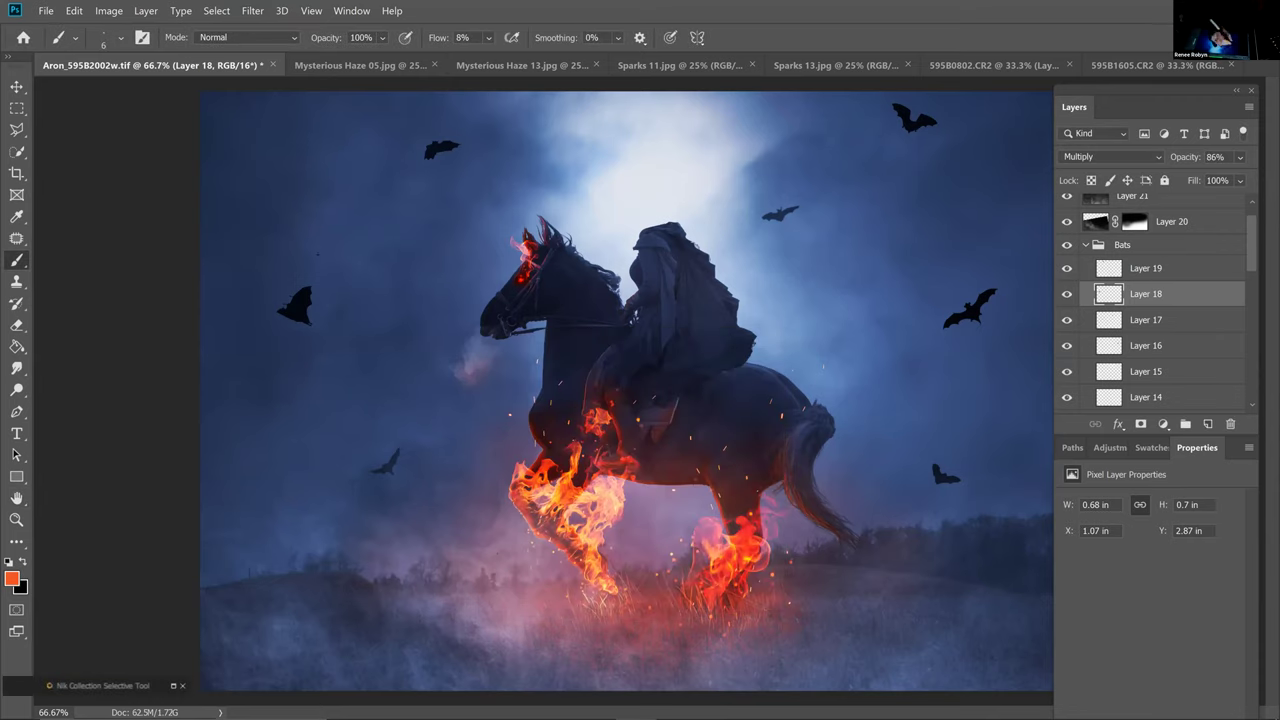
key("ctrl+plus")
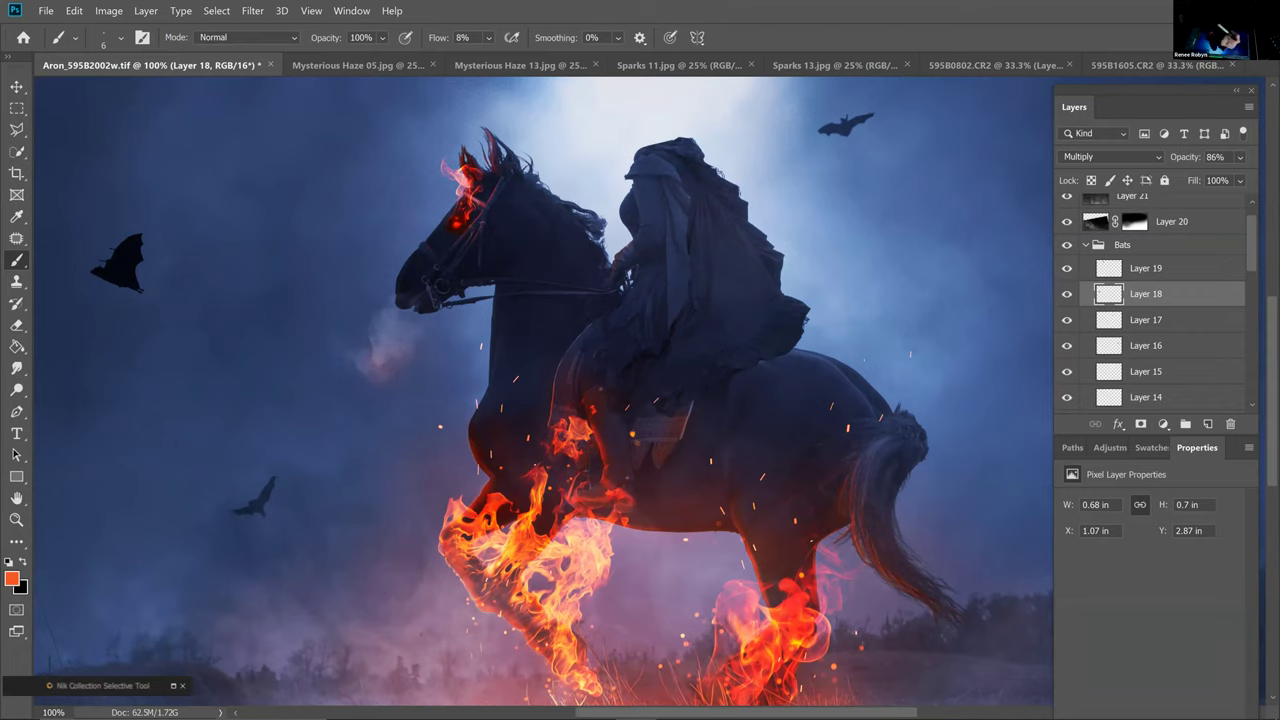
Identify the bat on Layer 19 by toggling its visibility, and apply a 1 px Gaussian Blur to it
left_click(1158, 272)
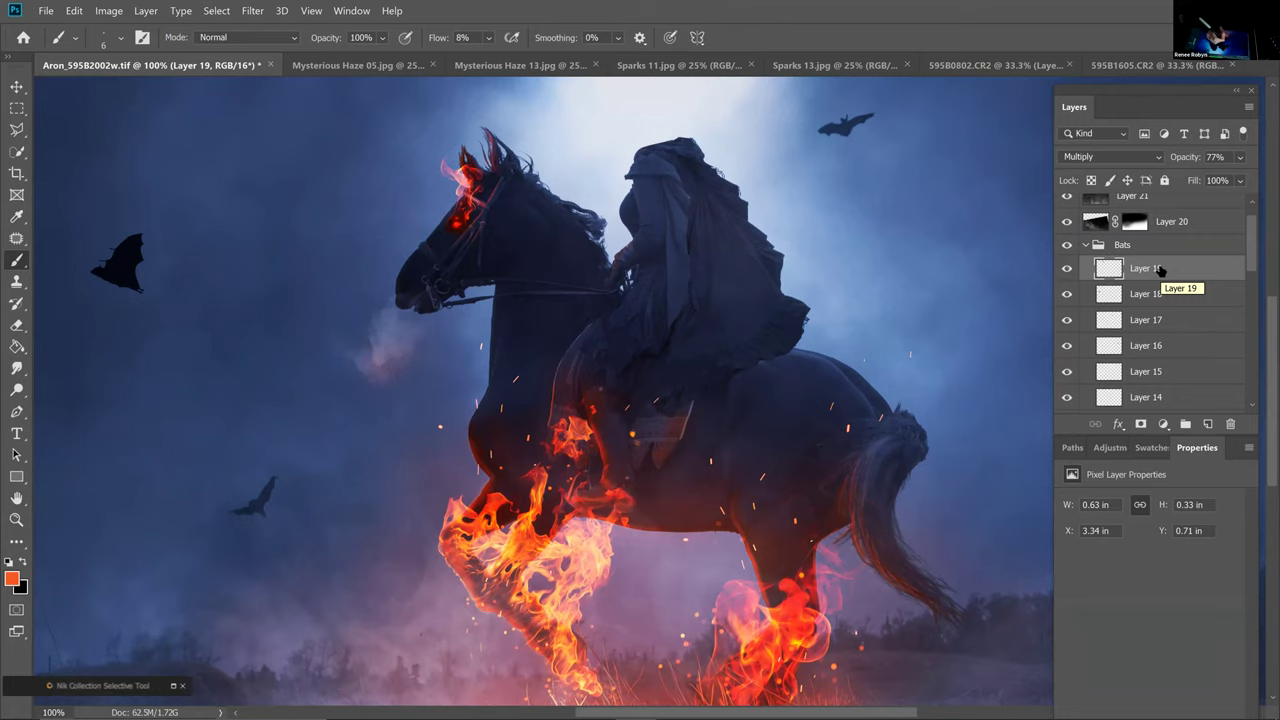
key("ctrl+minus")
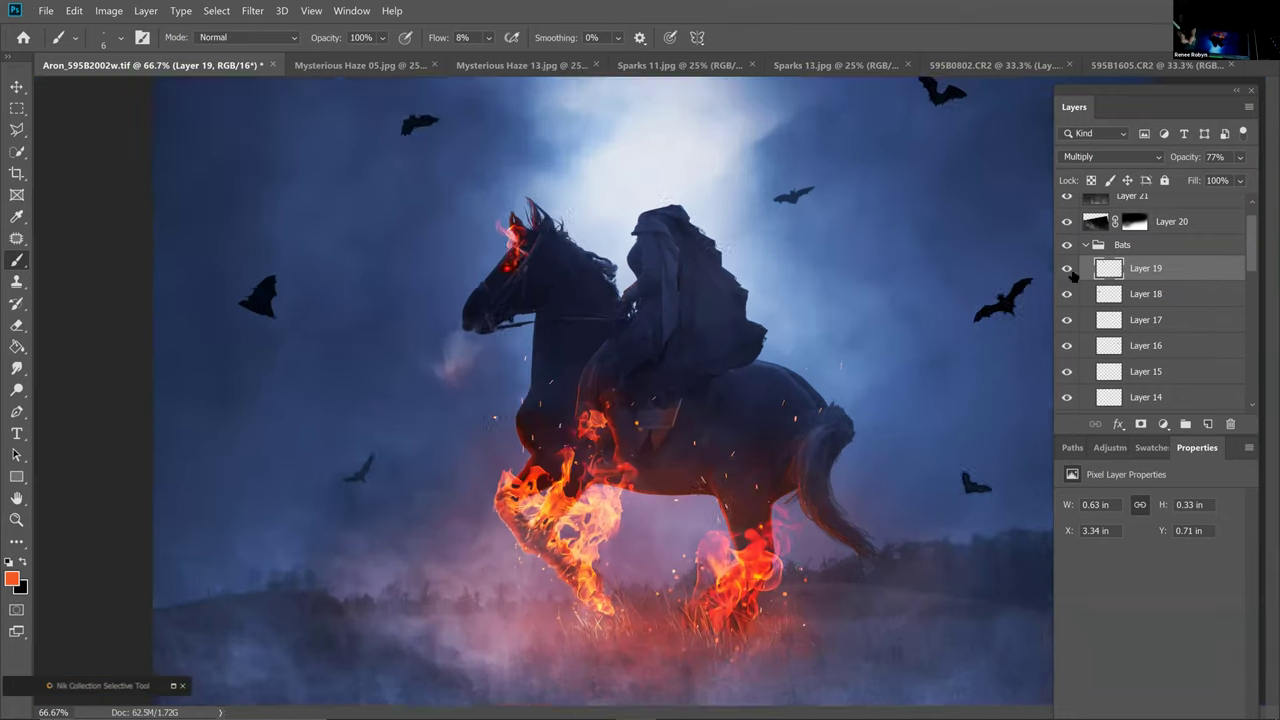
left_click(1067, 268)
left_click(1068, 268)
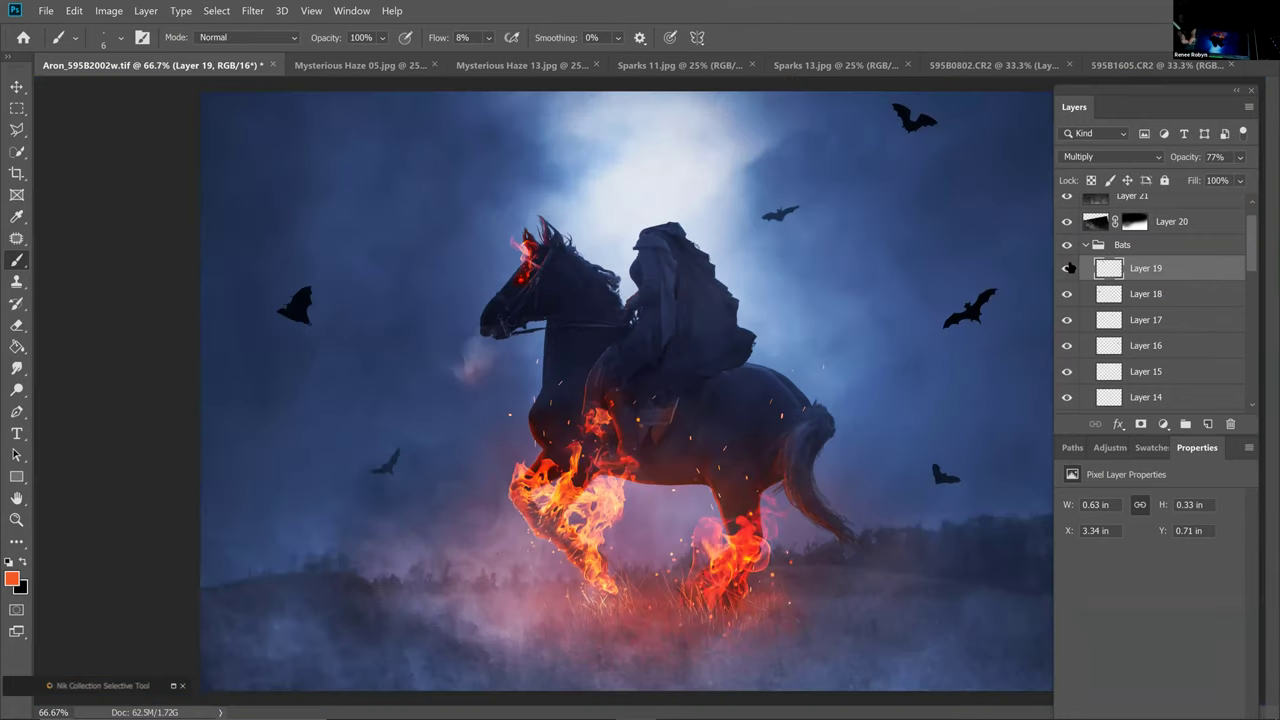
left_click(252, 11)
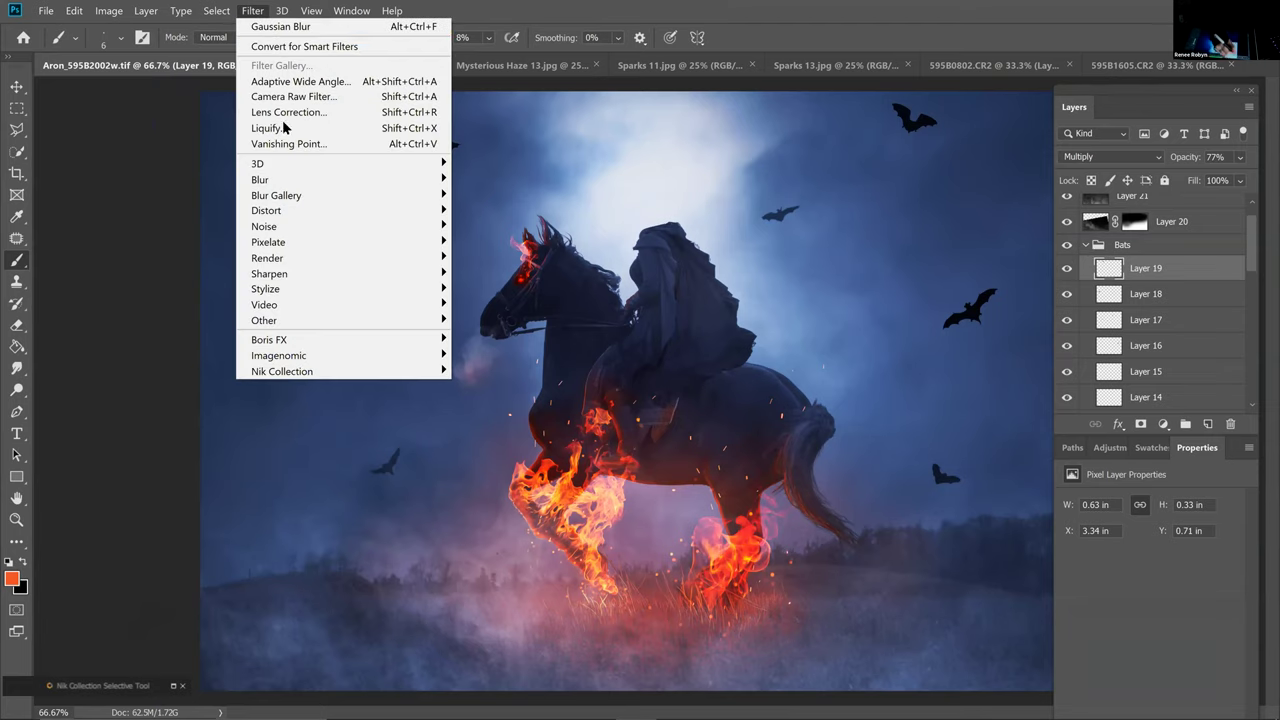
mouse_move(287, 181)
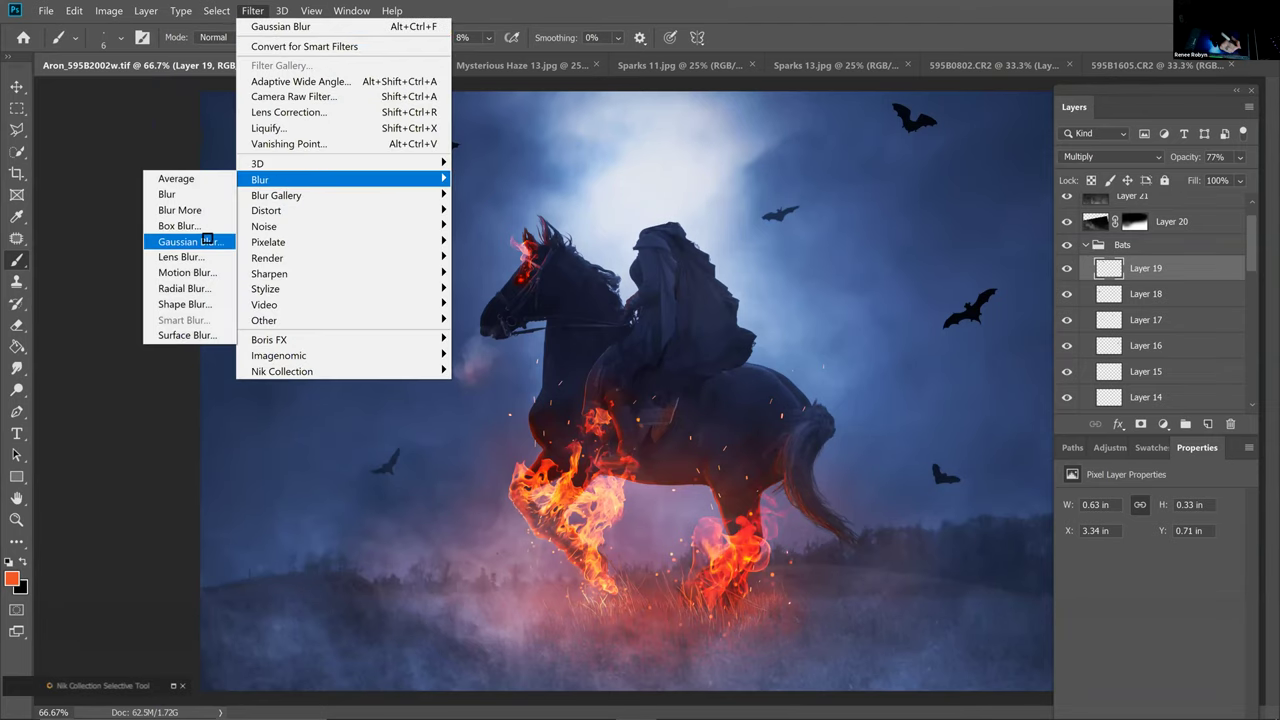
left_click(205, 241)
type("1")
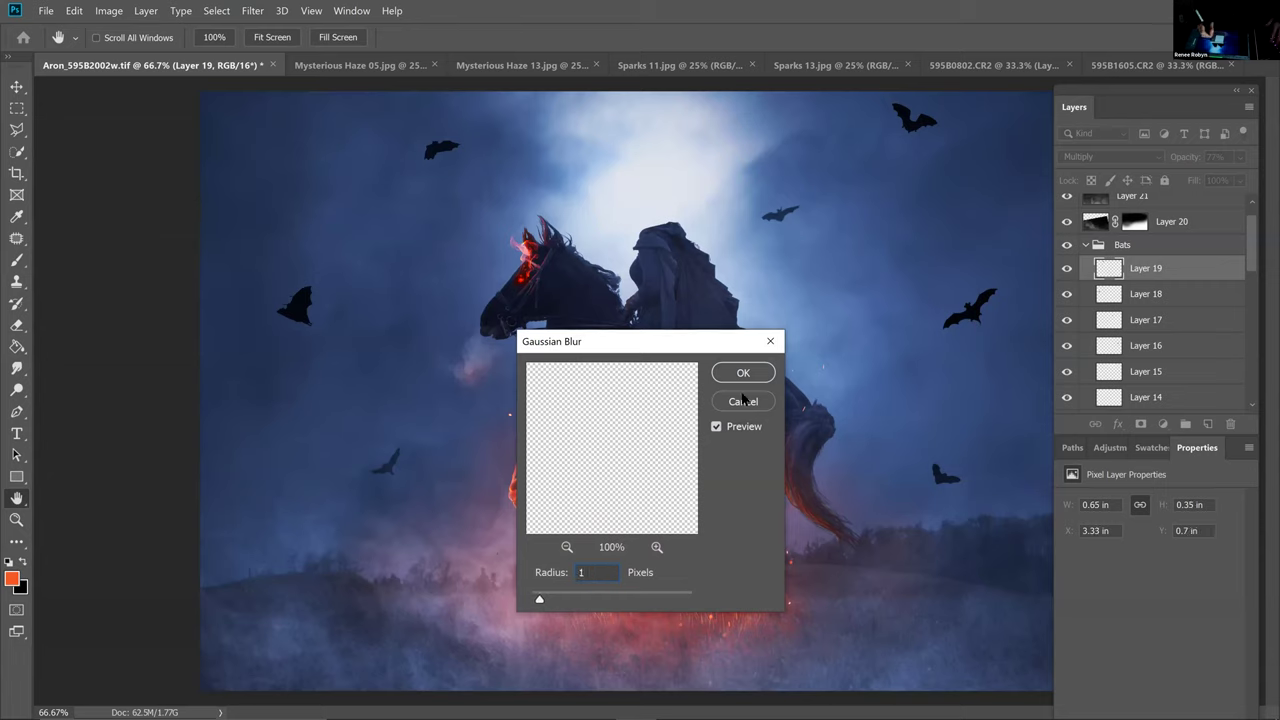
left_click(762, 375)
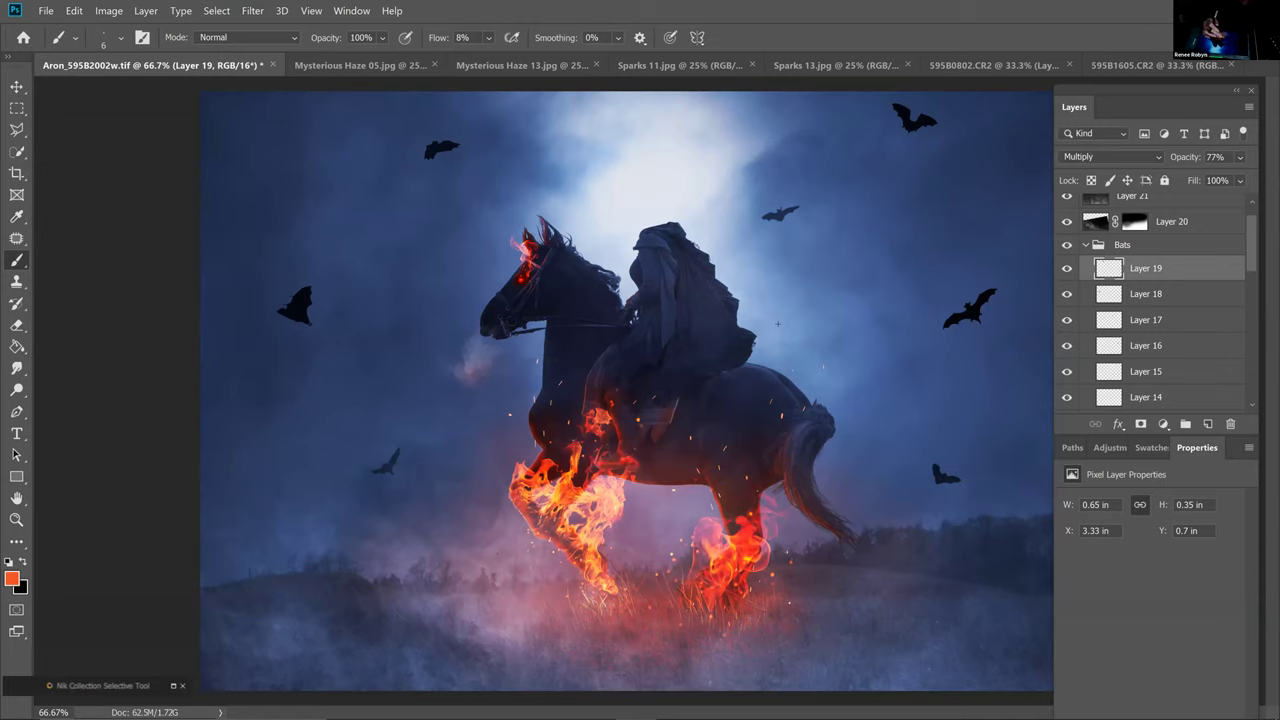
Collapse the Bats group and add a Color Lookup adjustment layer above the Nightmare group
left_click(1087, 245)
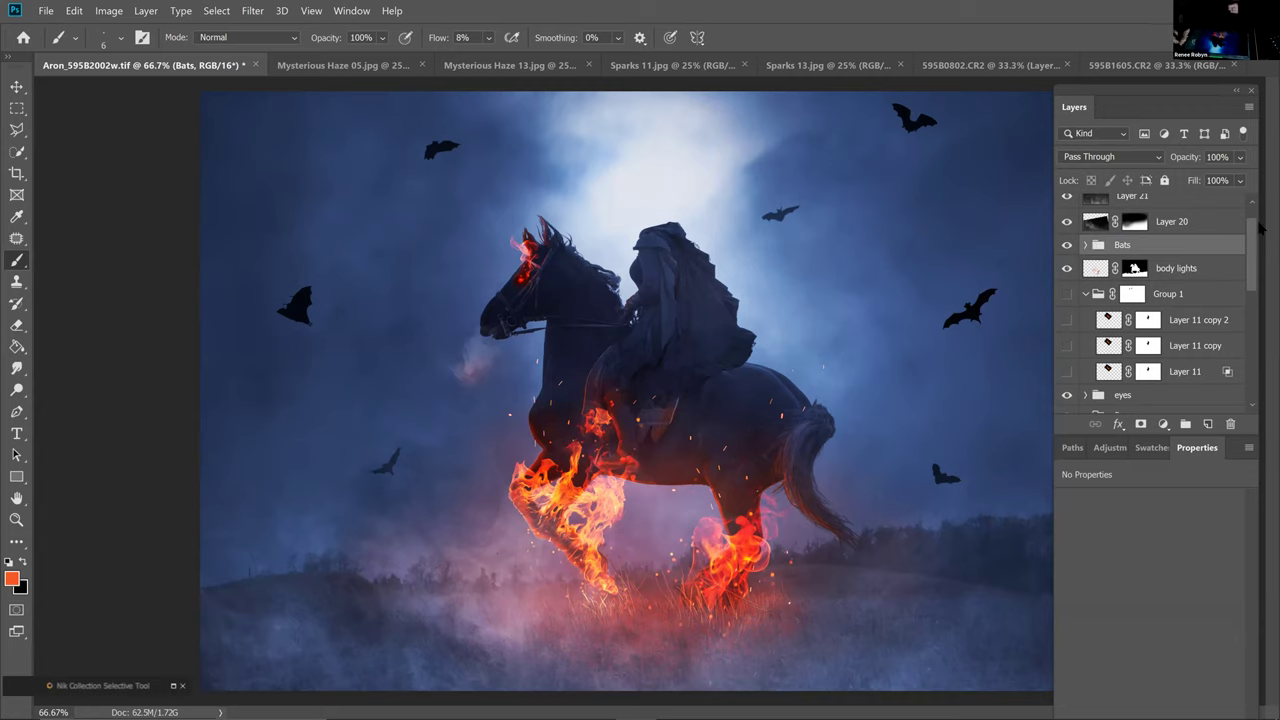
scroll(1260, 215, "up", 1)
left_click(1211, 214)
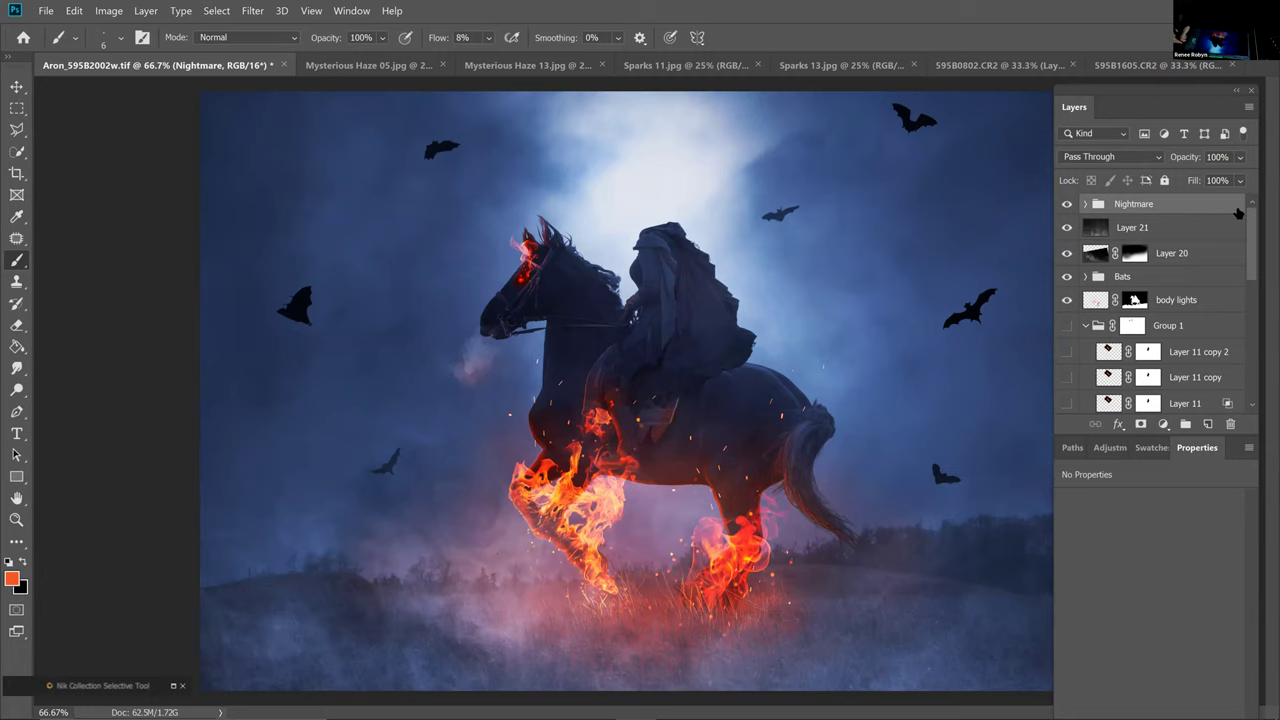
left_click(1163, 424)
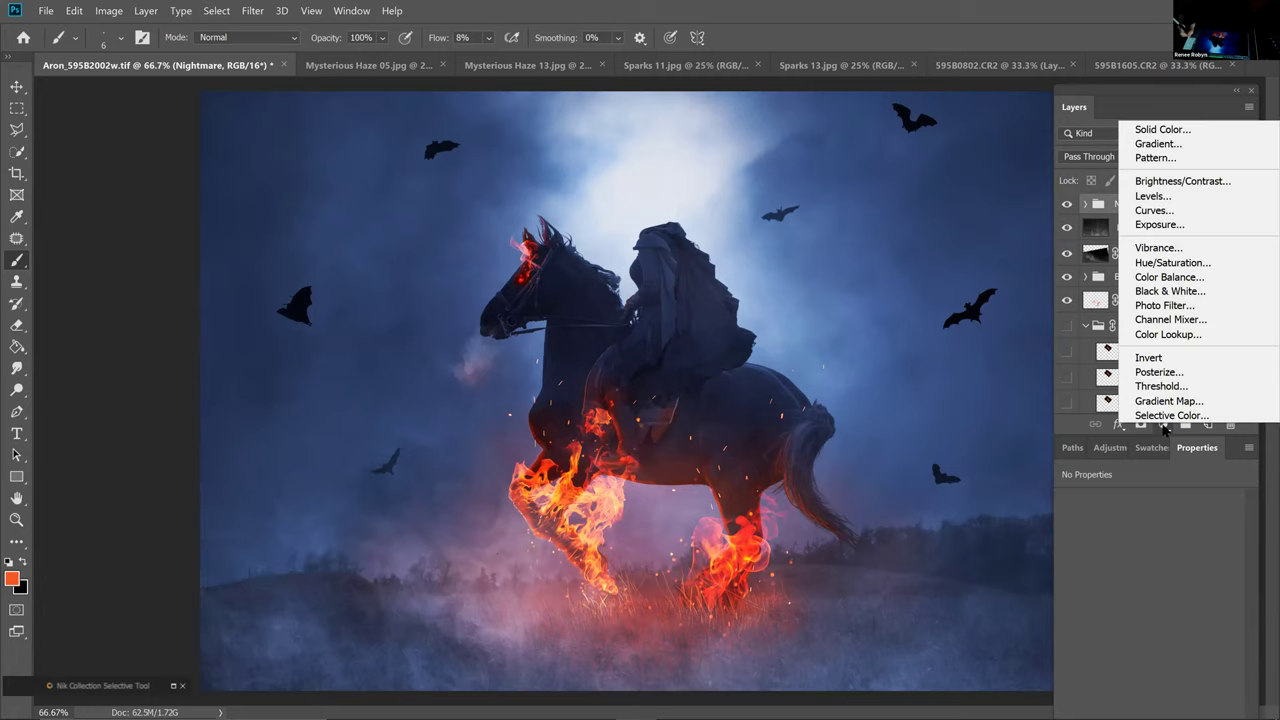
left_click(1186, 335)
Try the 3Strip.look and Candlelight.CUBE 3D LUTs on the Color Lookup adjustment
left_click(1198, 500)
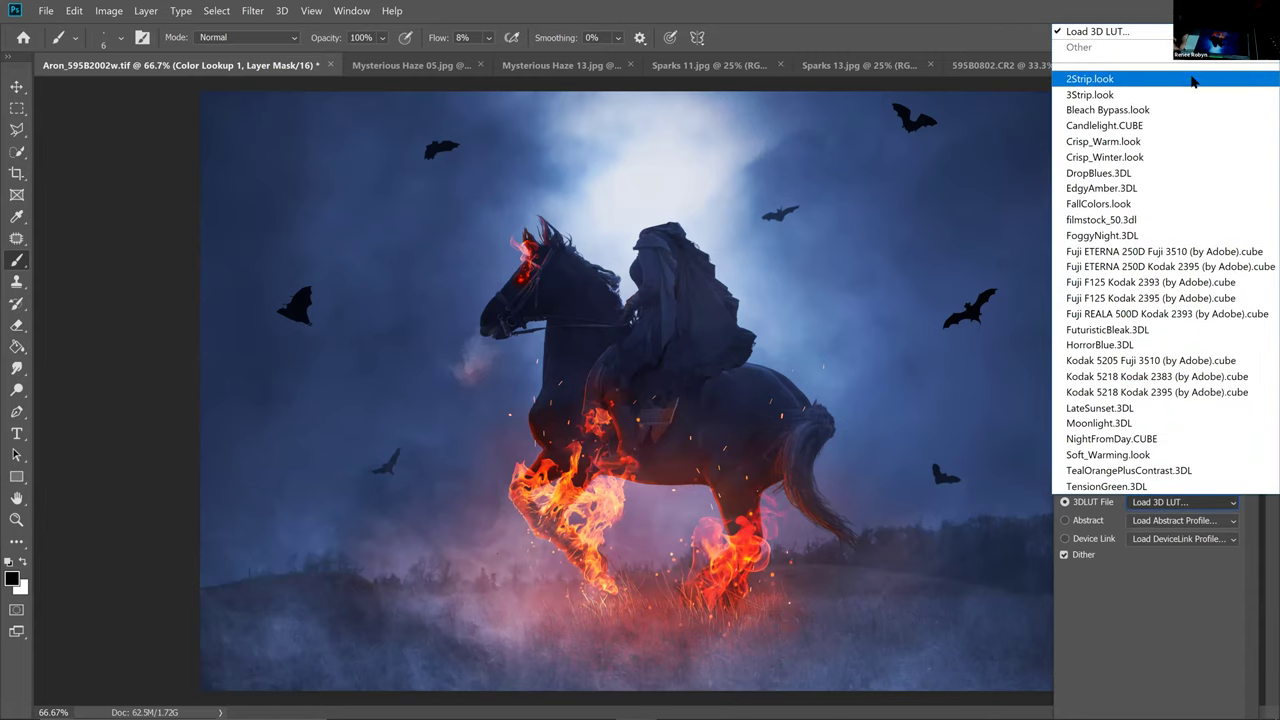
left_click(1187, 527)
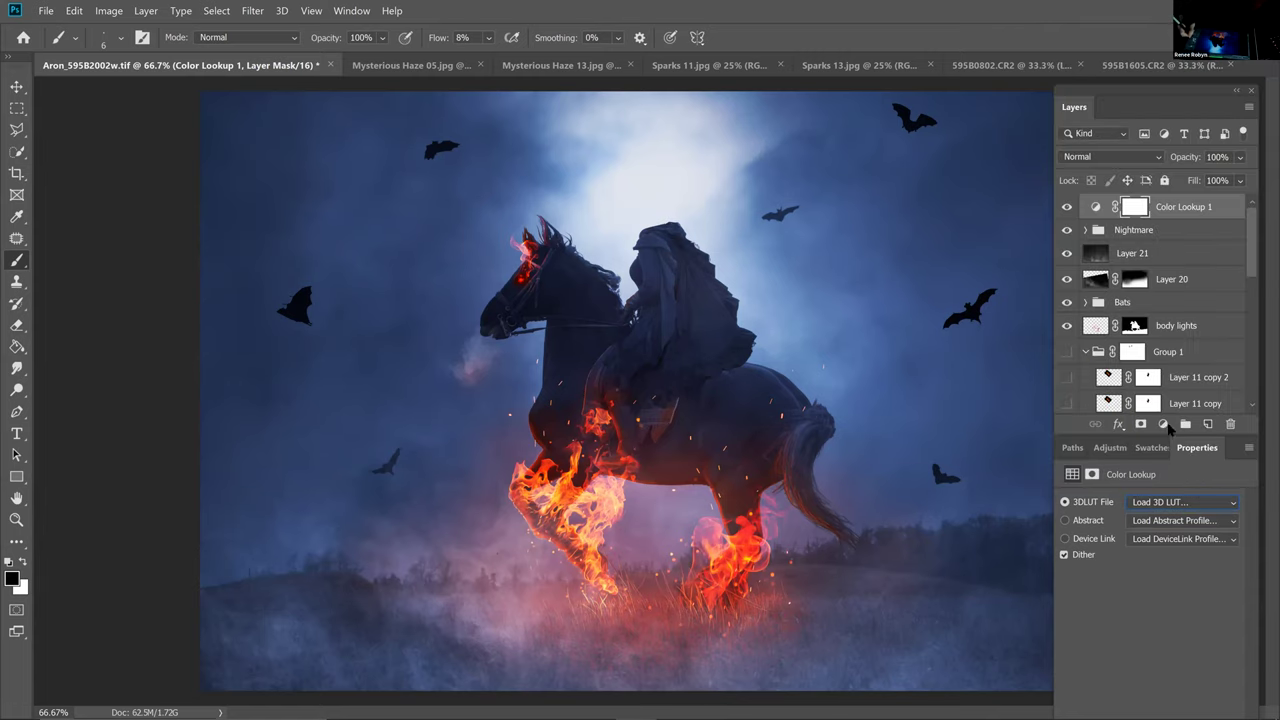
left_click(1165, 428)
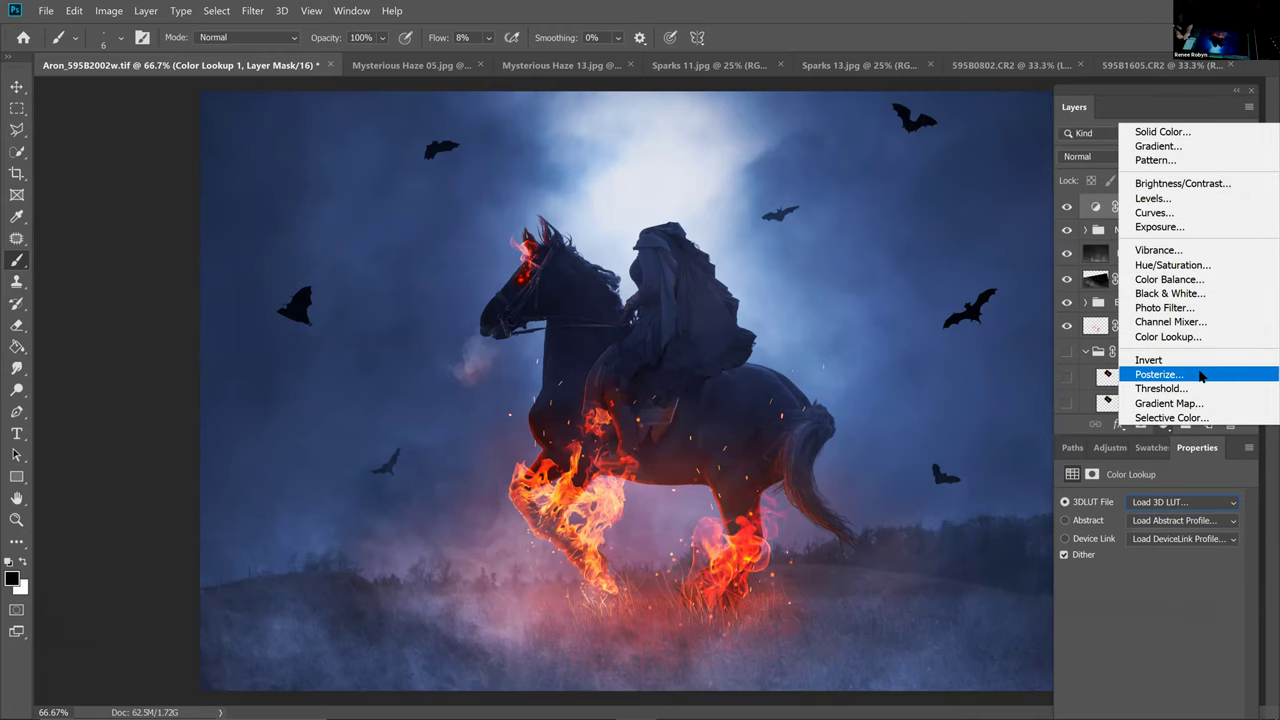
left_click(1184, 501)
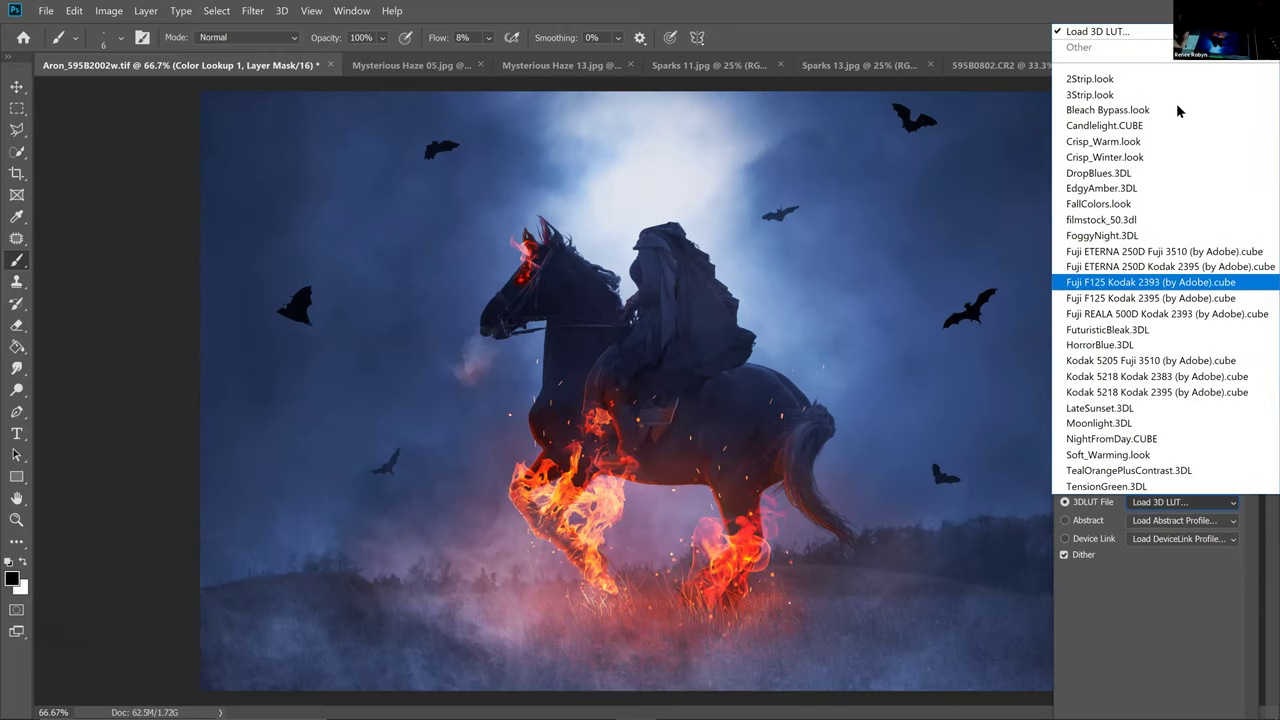
left_click(1161, 76)
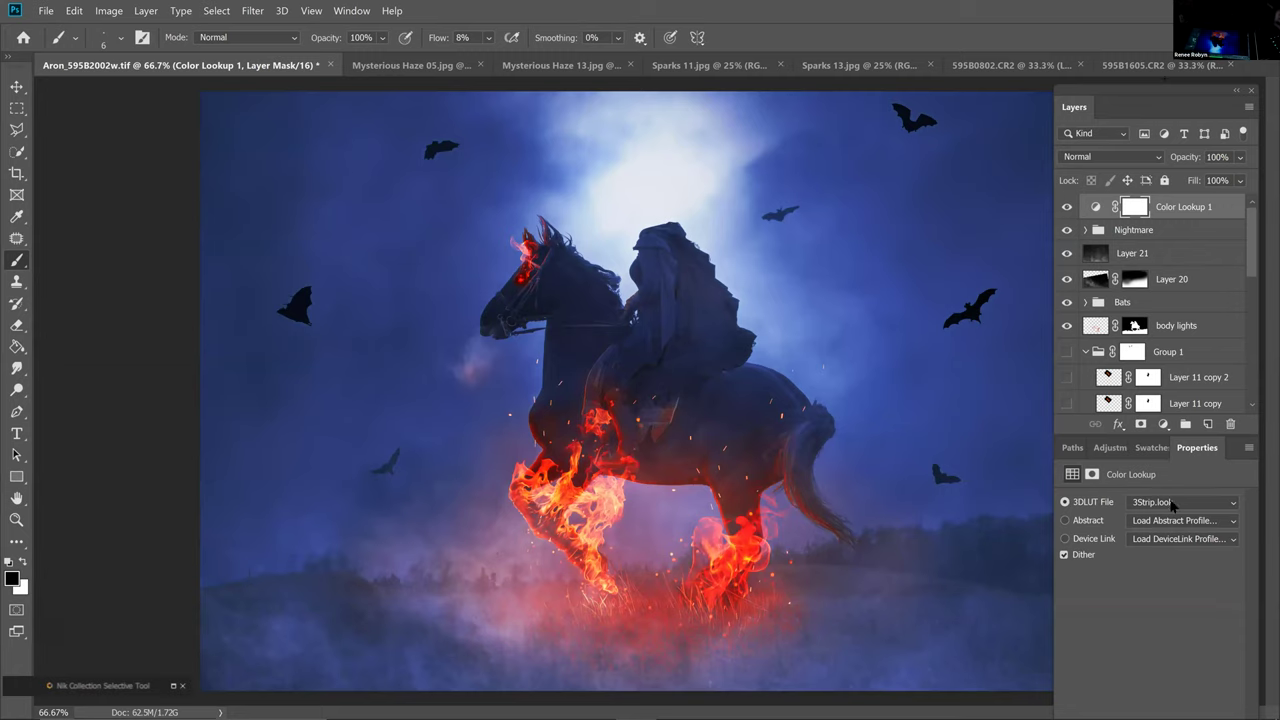
left_click(1200, 500)
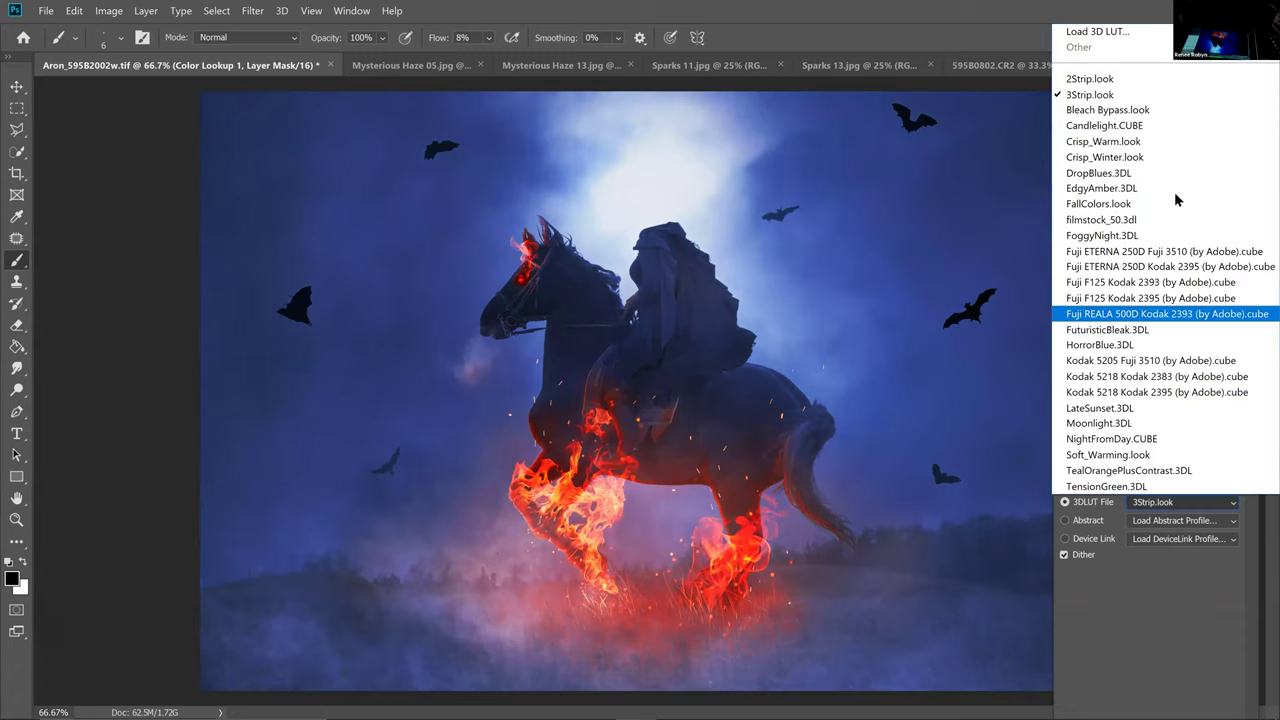
left_click(1165, 125)
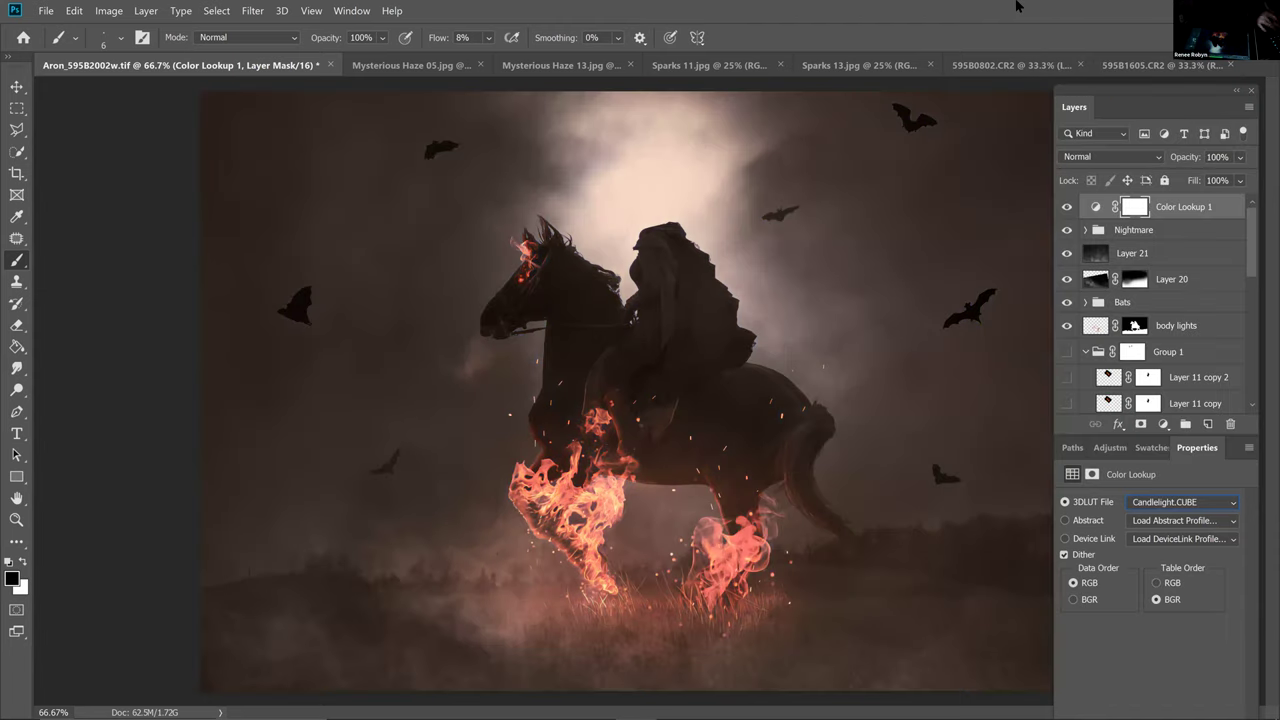
Step through the remaining 3D LUT presets to compare their color grades, and settle on NightFromDay.CUBE
key("Down")
key("Down")
key("Down")
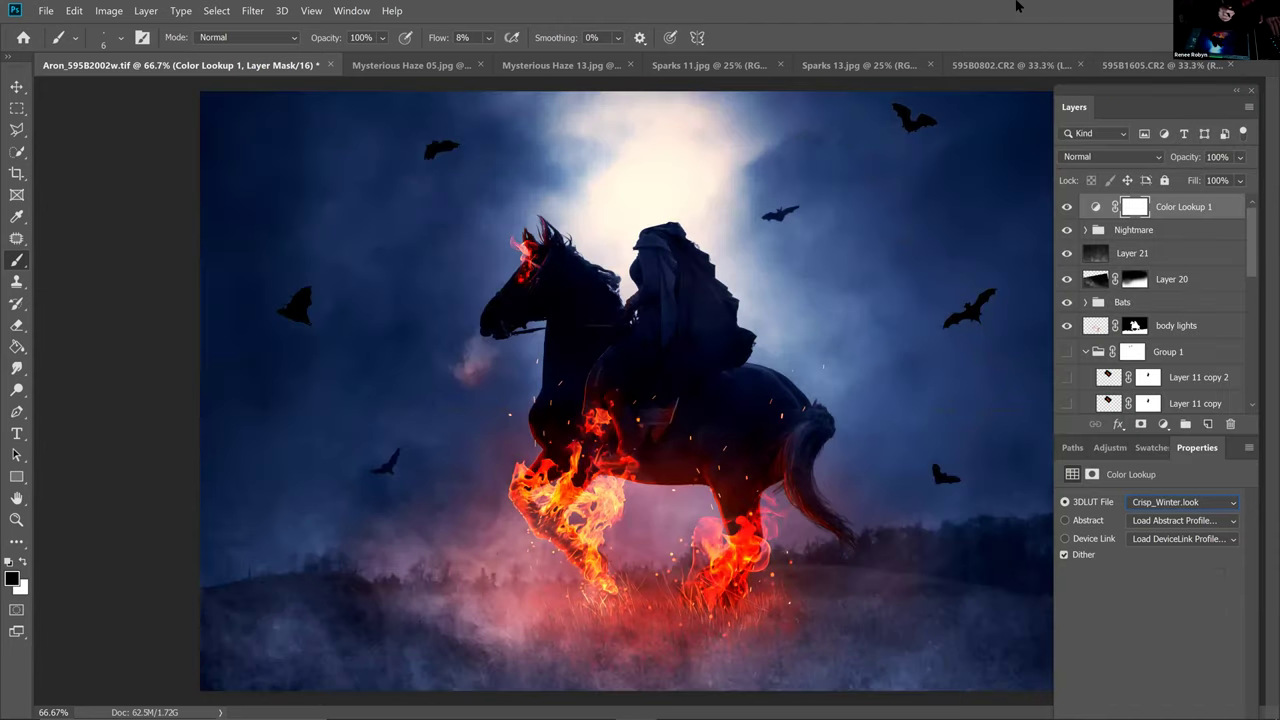
key("Down")
key("Up")
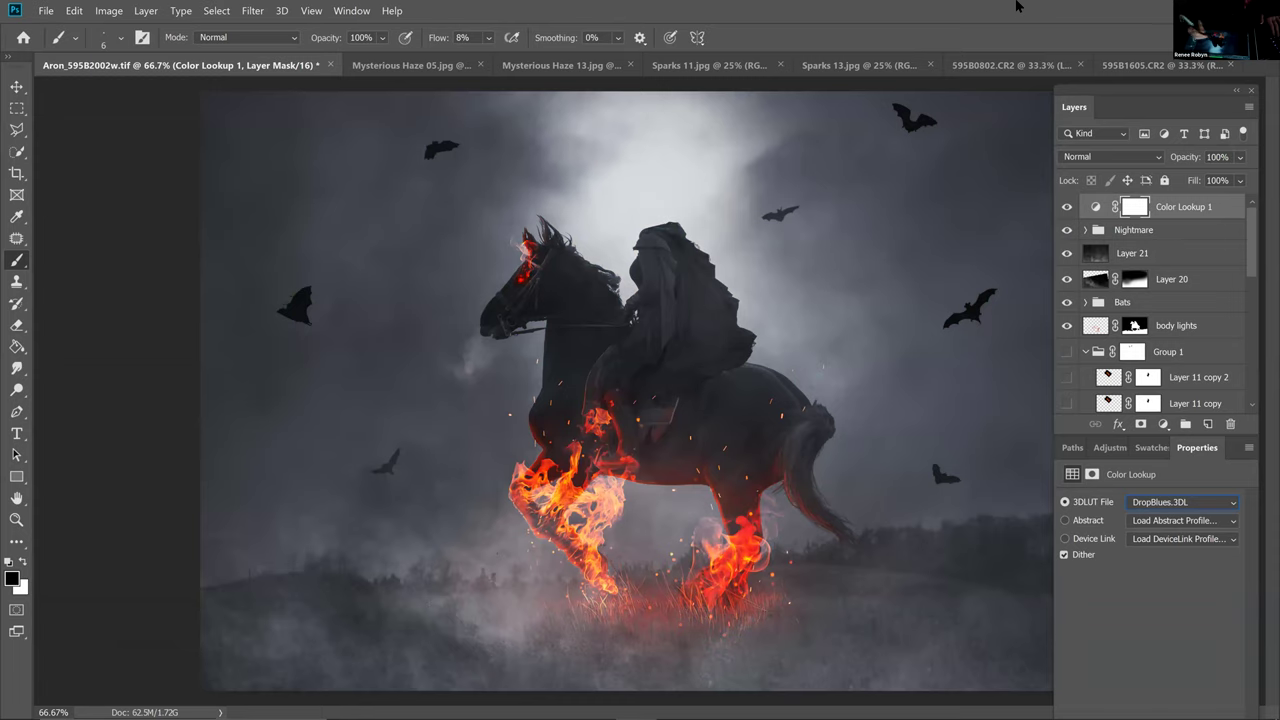
key("Down")
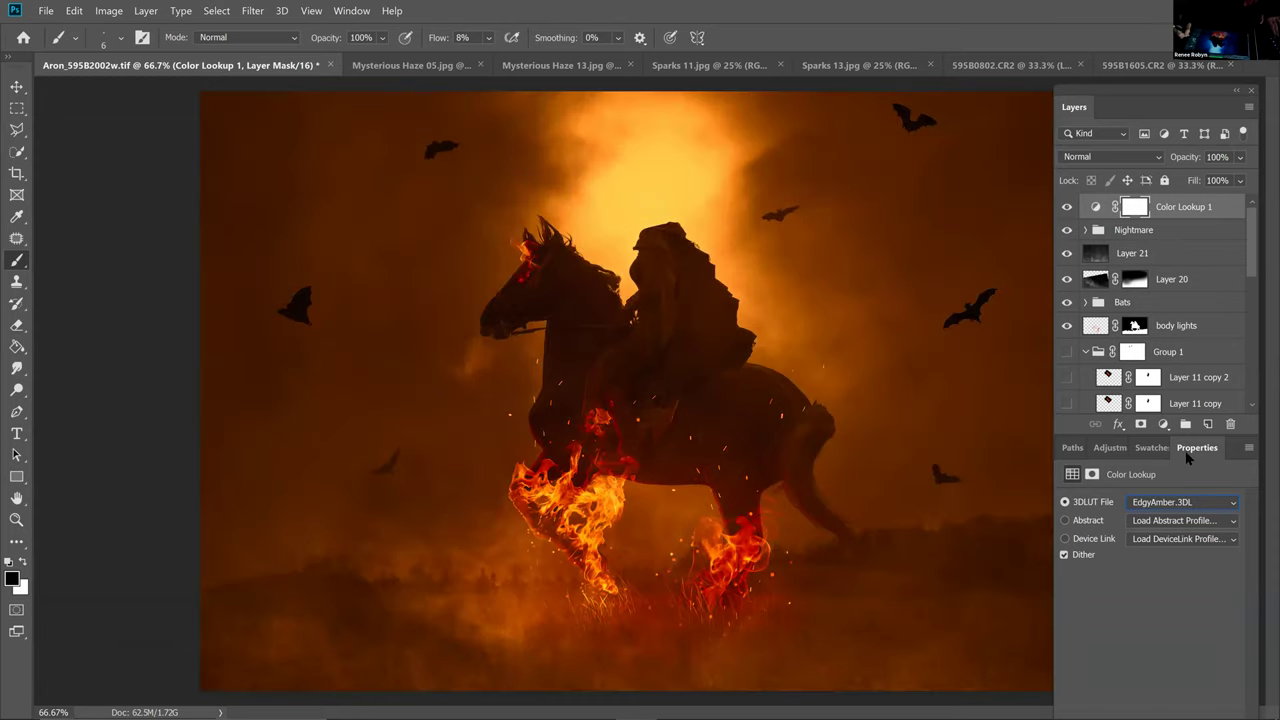
key("Down")
key("Down")
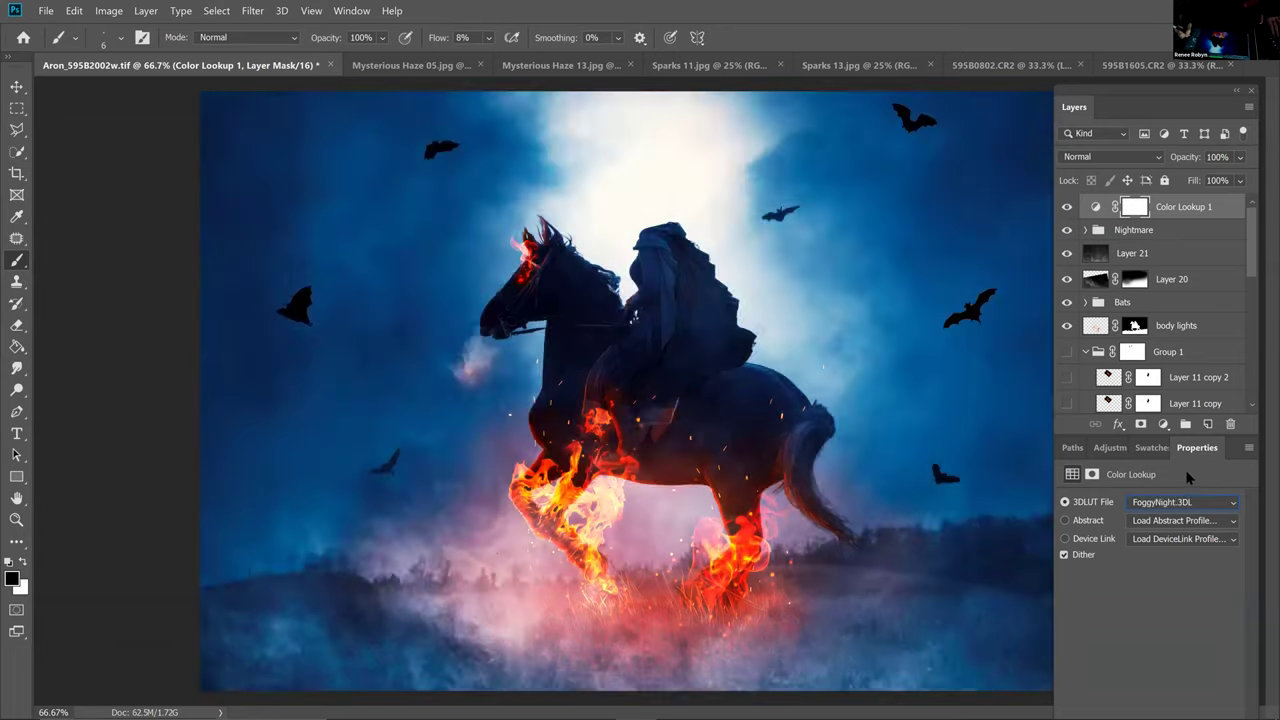
key("Down")
key("Down")
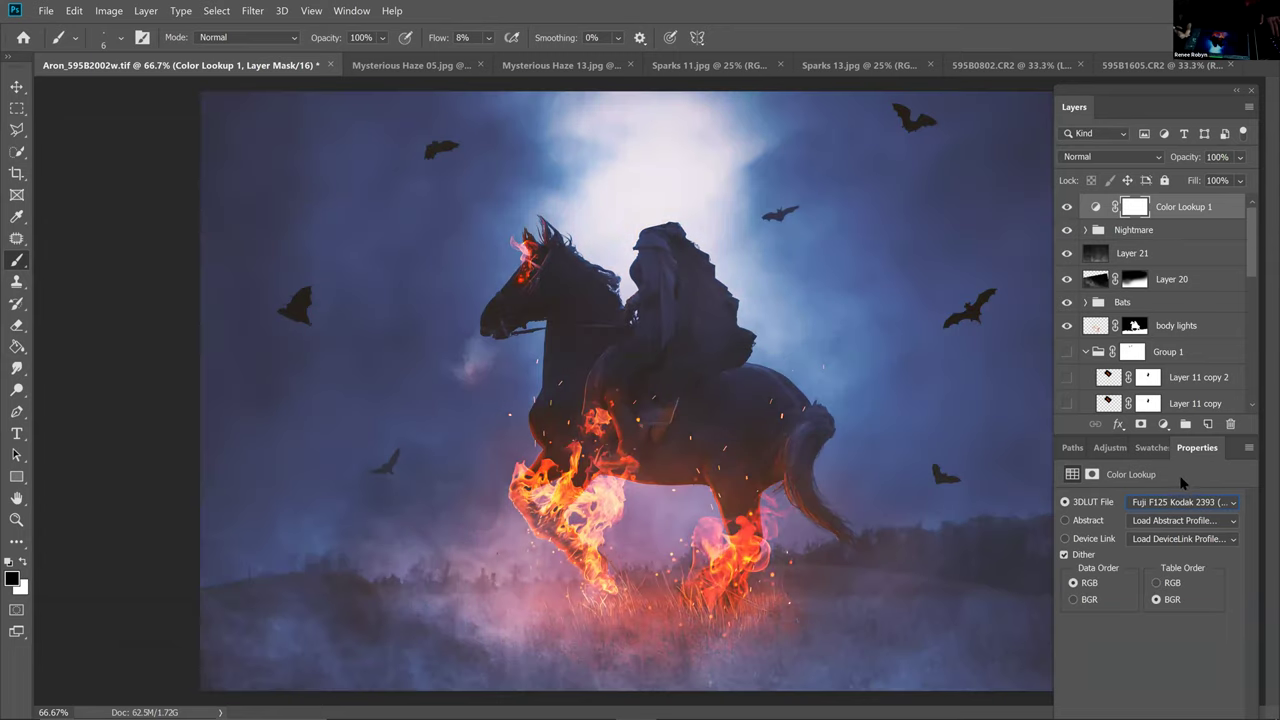
key("Down")
key("Down")
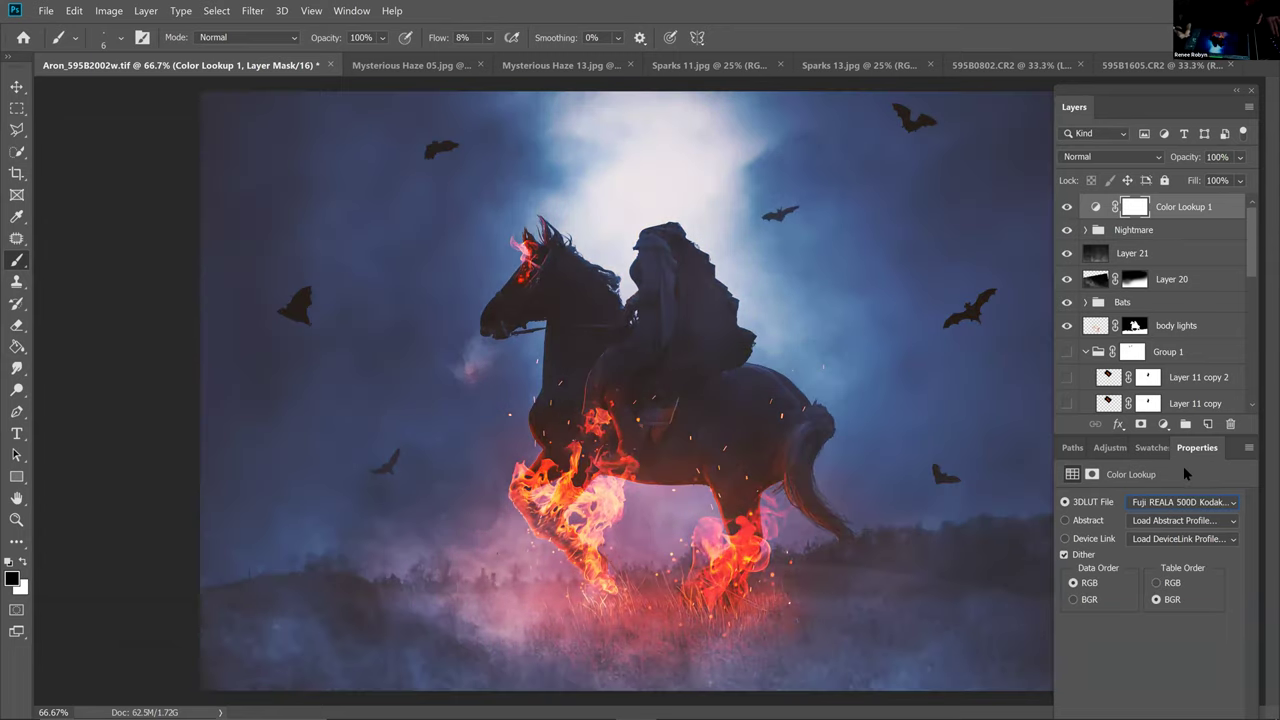
key("Down")
key("Down")
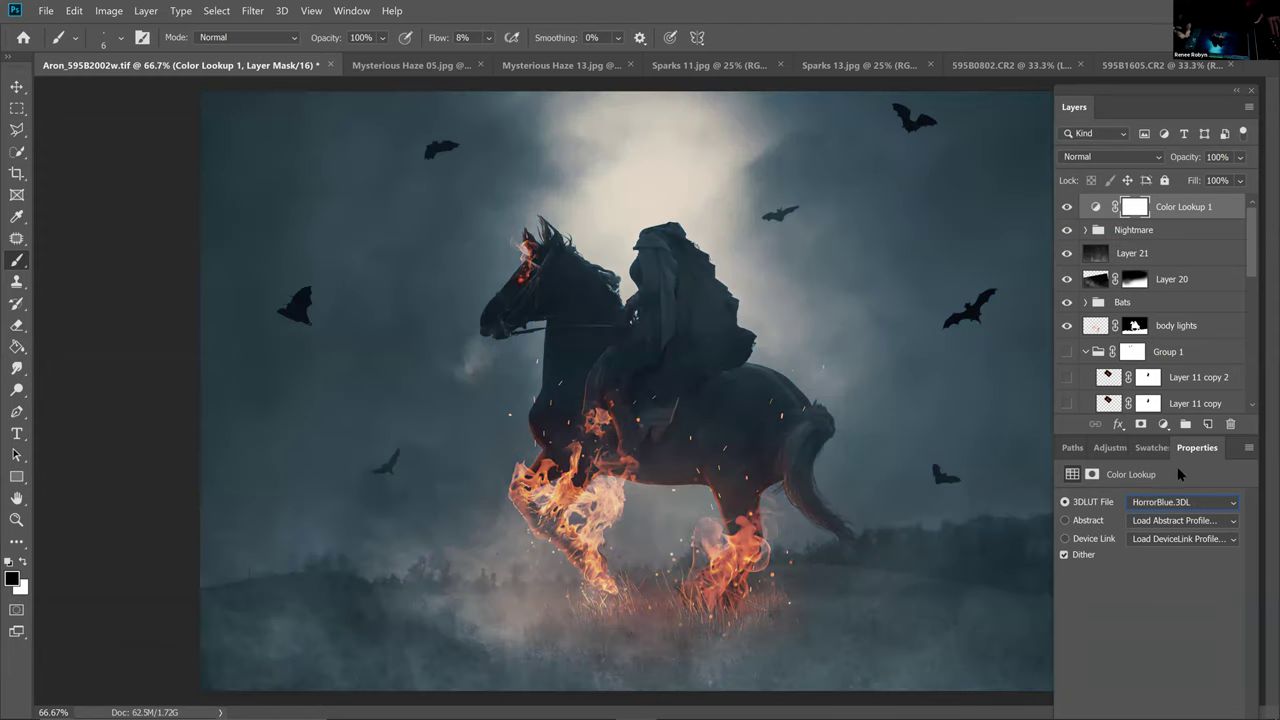
key("Down")
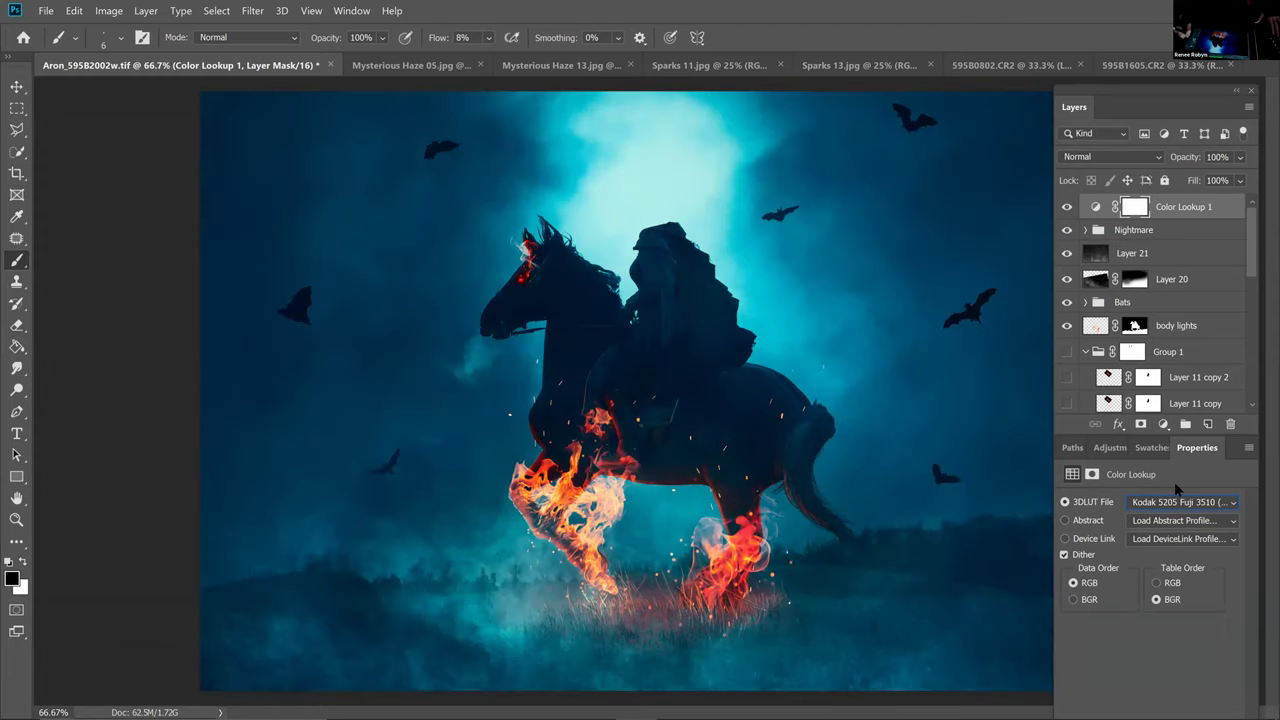
key("Down")
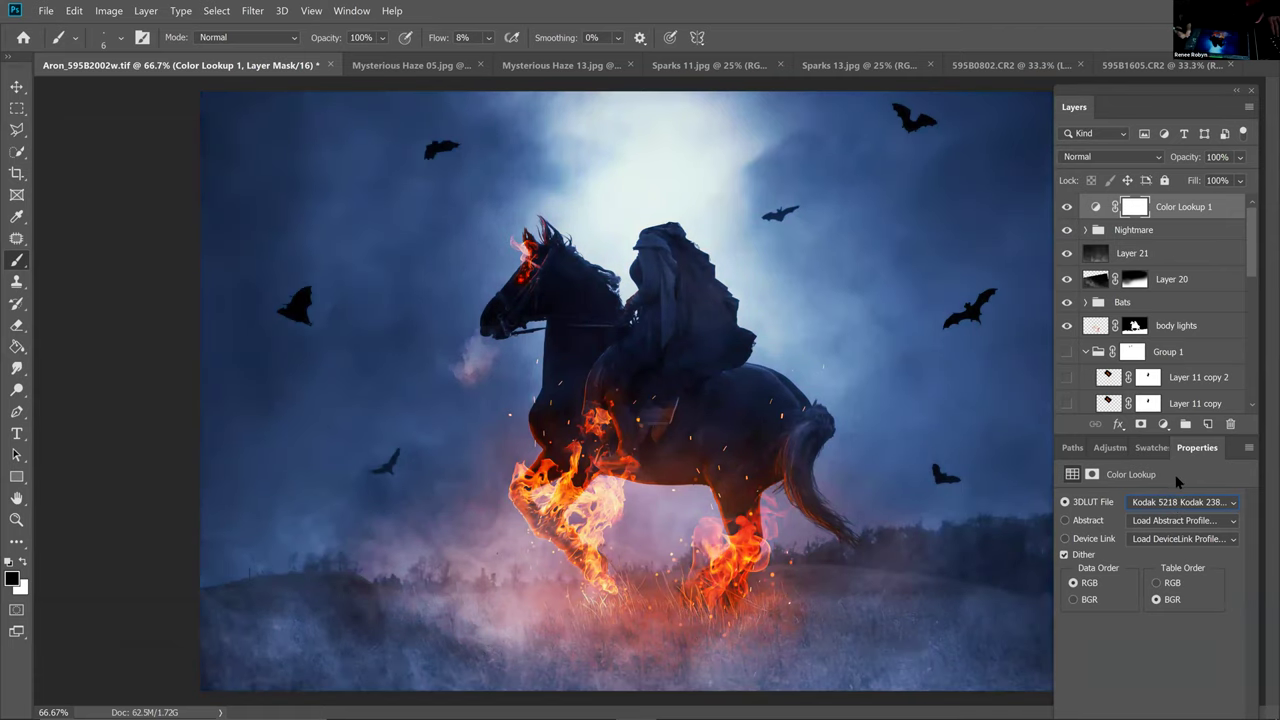
key("Down")
key("Down")
key("Down")
key("Down")
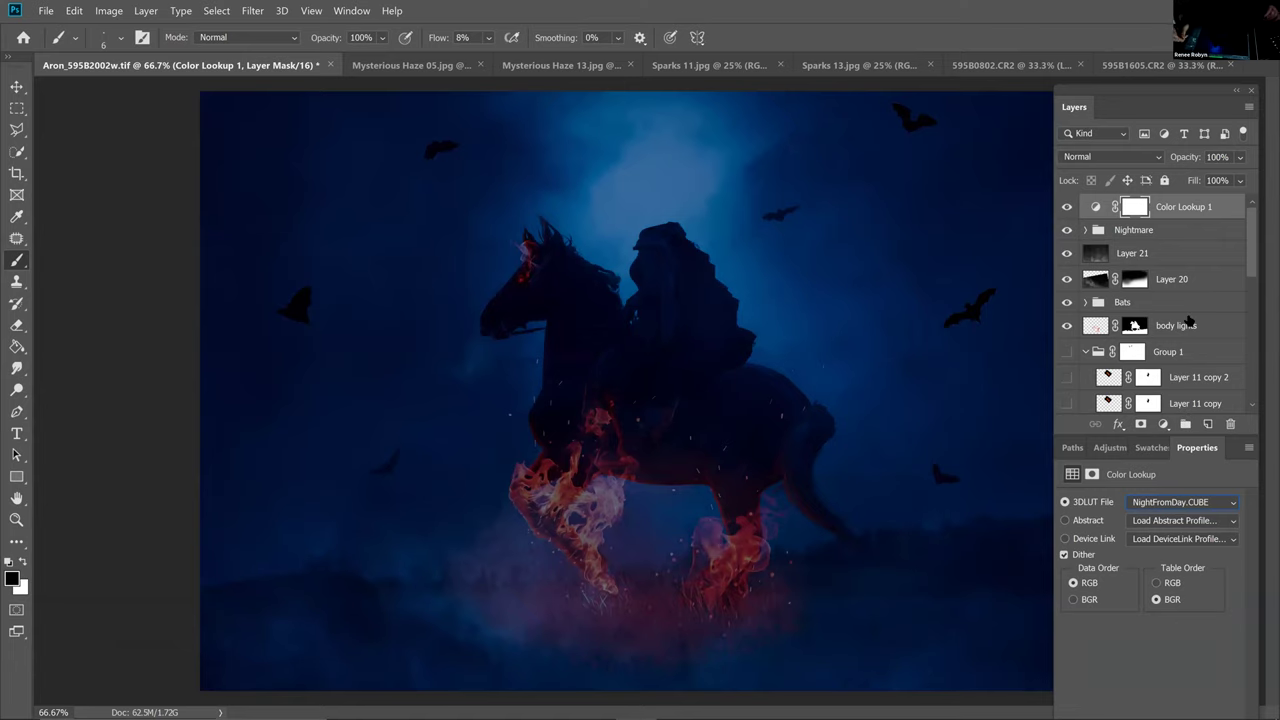
Reduce the Color Lookup layer to 76% opacity and 70% fill, and toggle its visibility to judge the effect
left_click(1241, 157)
left_click_drag(1248, 177, 1226, 203)
left_click(1231, 206)
left_click(1240, 181)
left_click(1239, 157)
left_click(1216, 177)
left_click(1222, 206)
left_click(1240, 180)
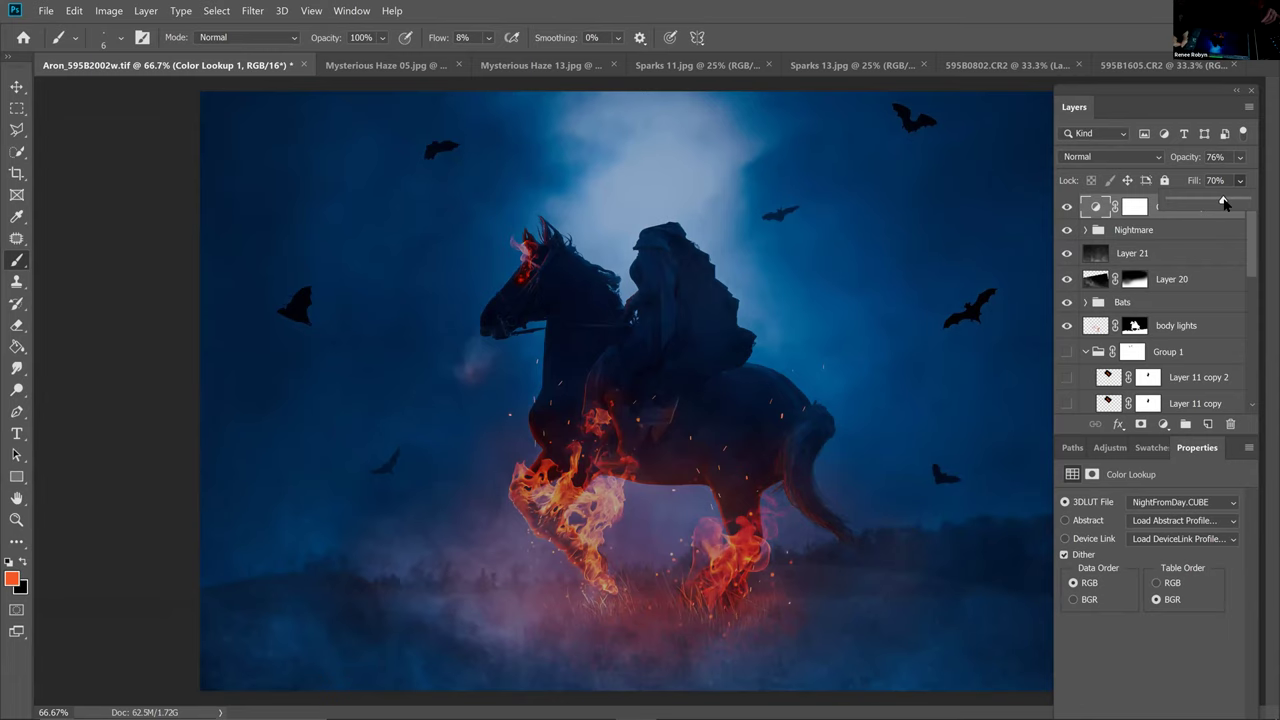
key("Return")
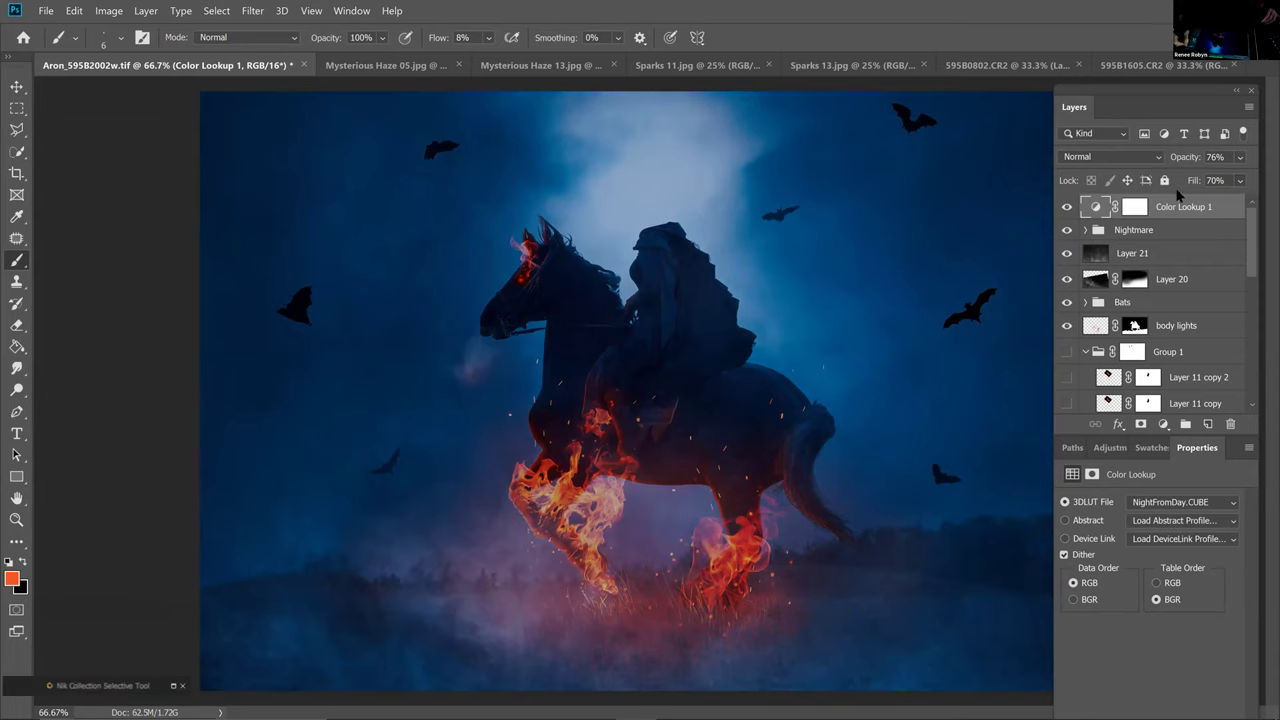
left_click(1066, 207)
left_click(1066, 207)
Lower the Color Lookup layer's fill to 45% and opacity to 57%, and compare the image with and without it
left_click(1240, 181)
left_click(1205, 199)
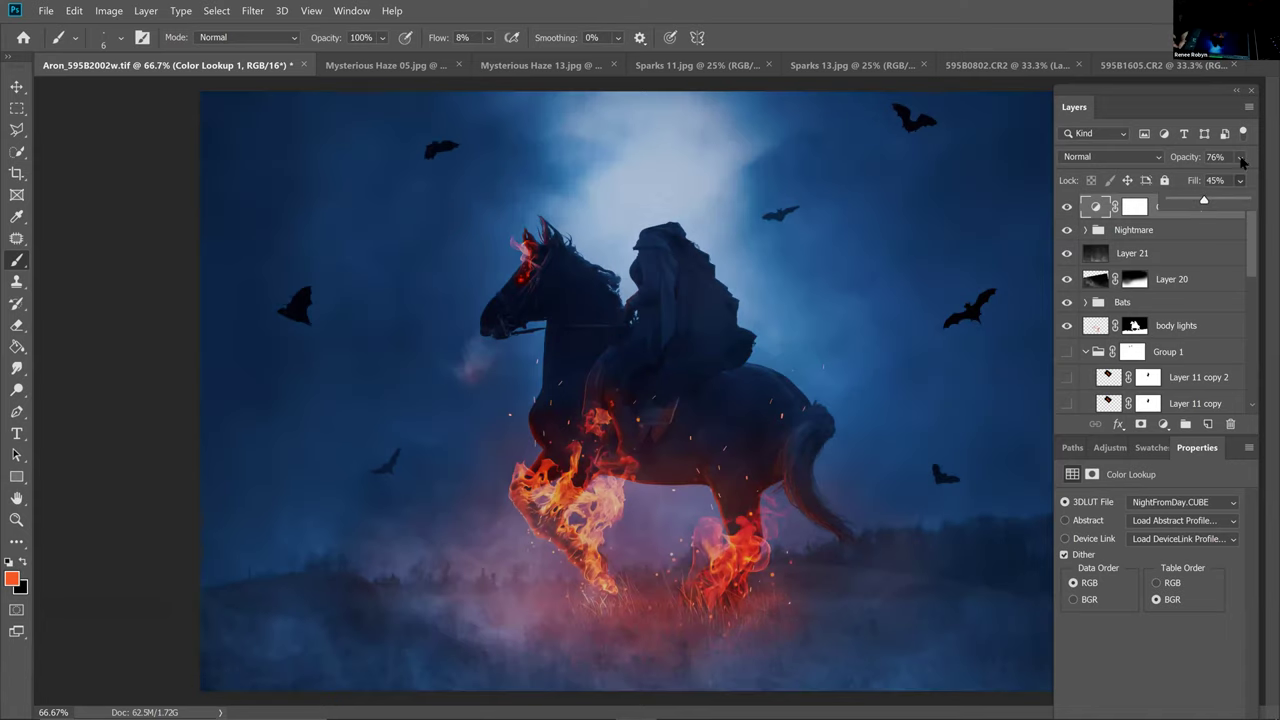
left_click(1240, 157)
left_click(1066, 207)
left_click(1067, 207)
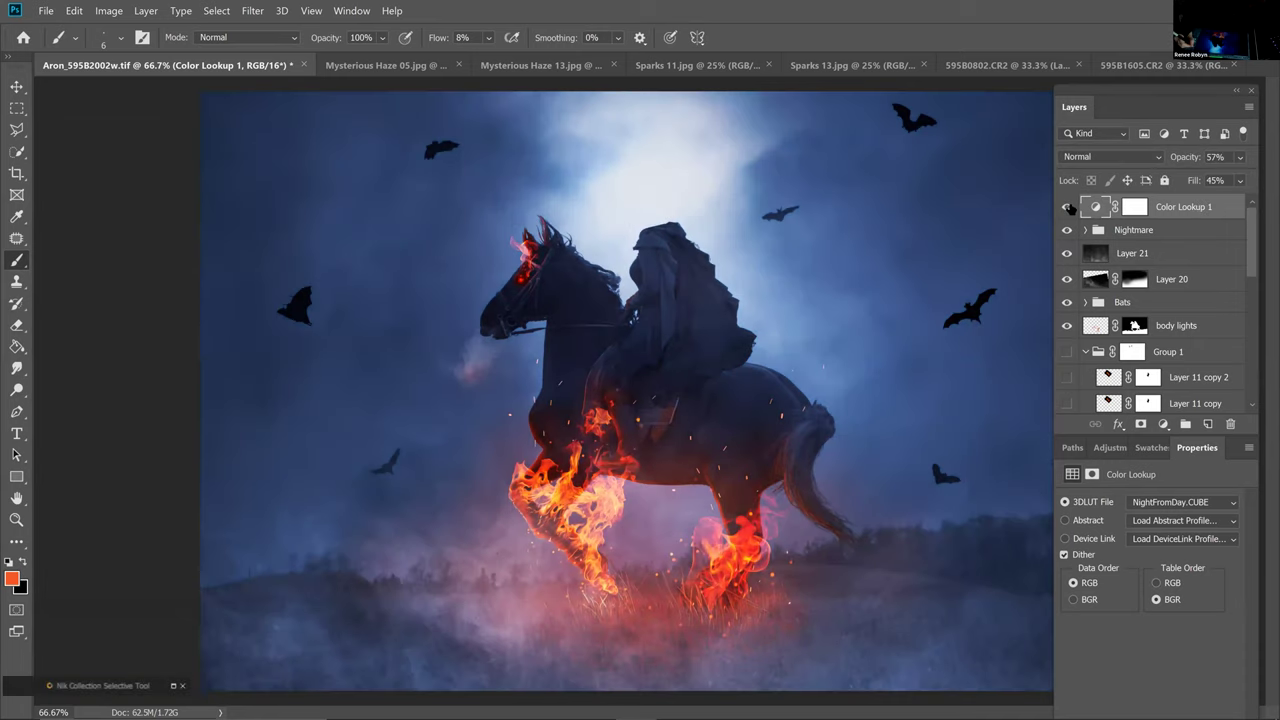
left_click(1067, 207)
left_click(1067, 207)
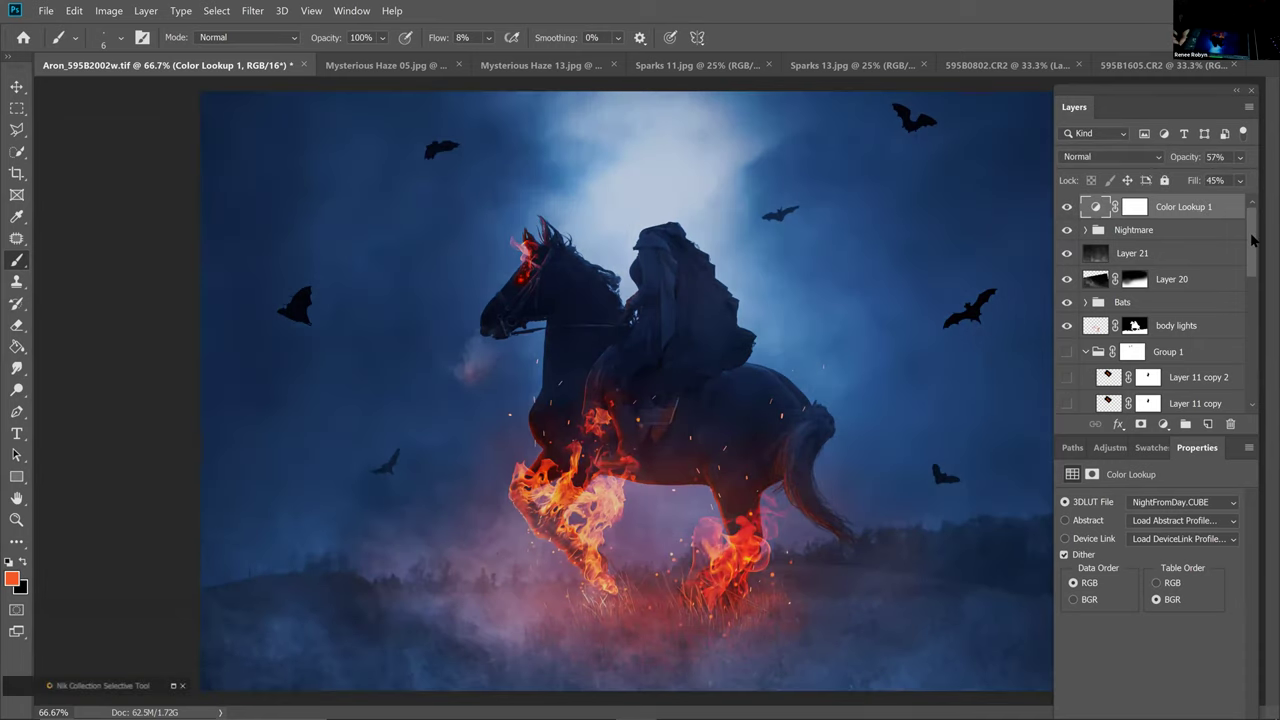
Show only the Background layer to compare the original photo with the composite, and restore all layers
left_click_drag(1254, 242, 1254, 366)
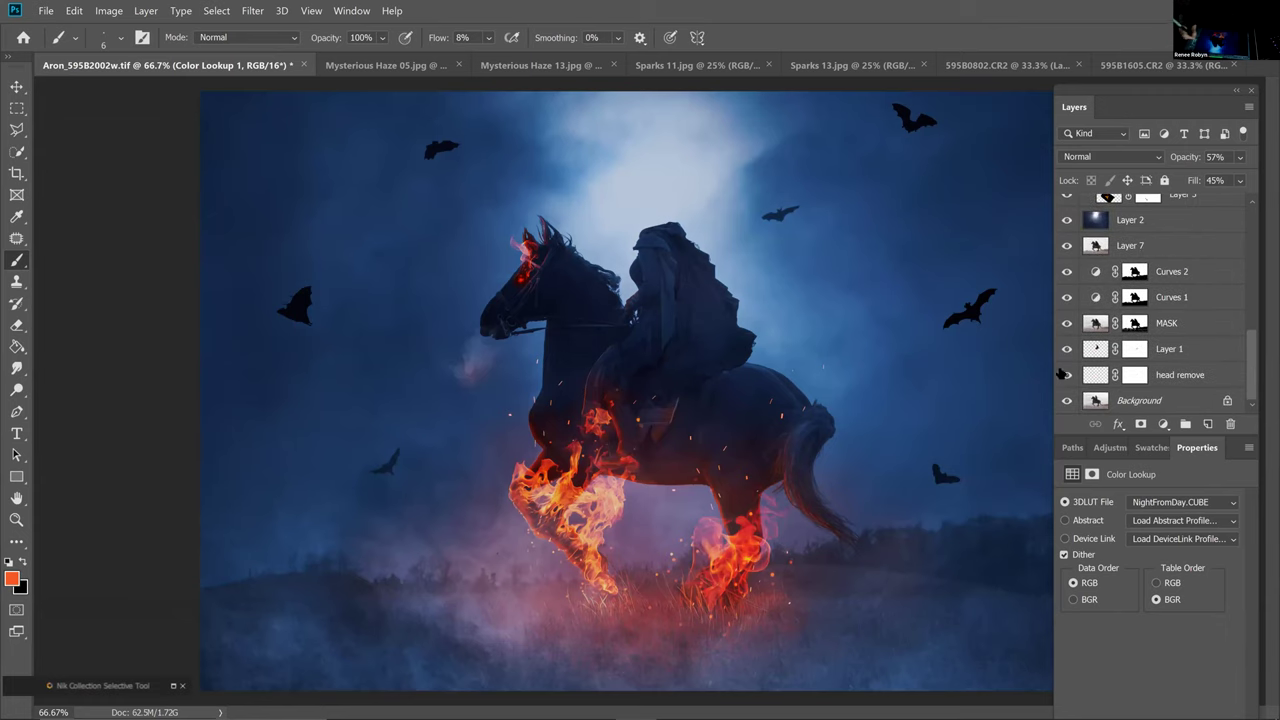
left_click(1067, 400, "alt")
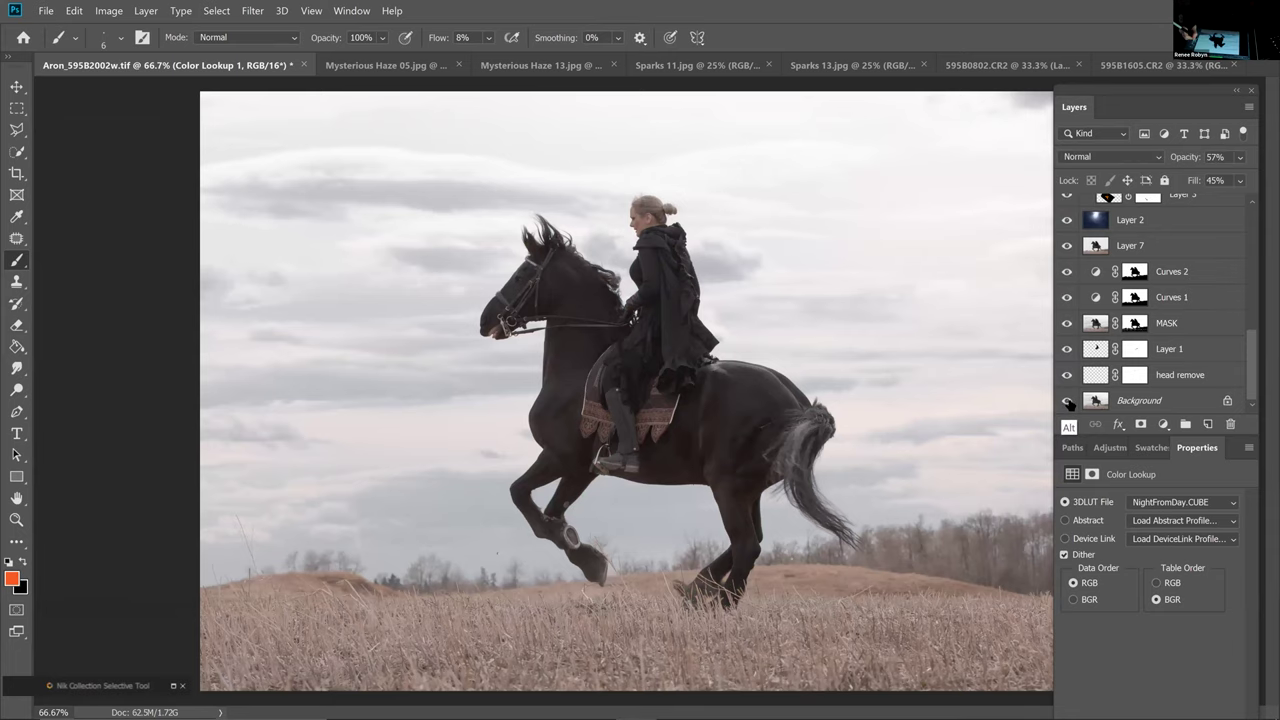
left_click(1067, 400, "alt")
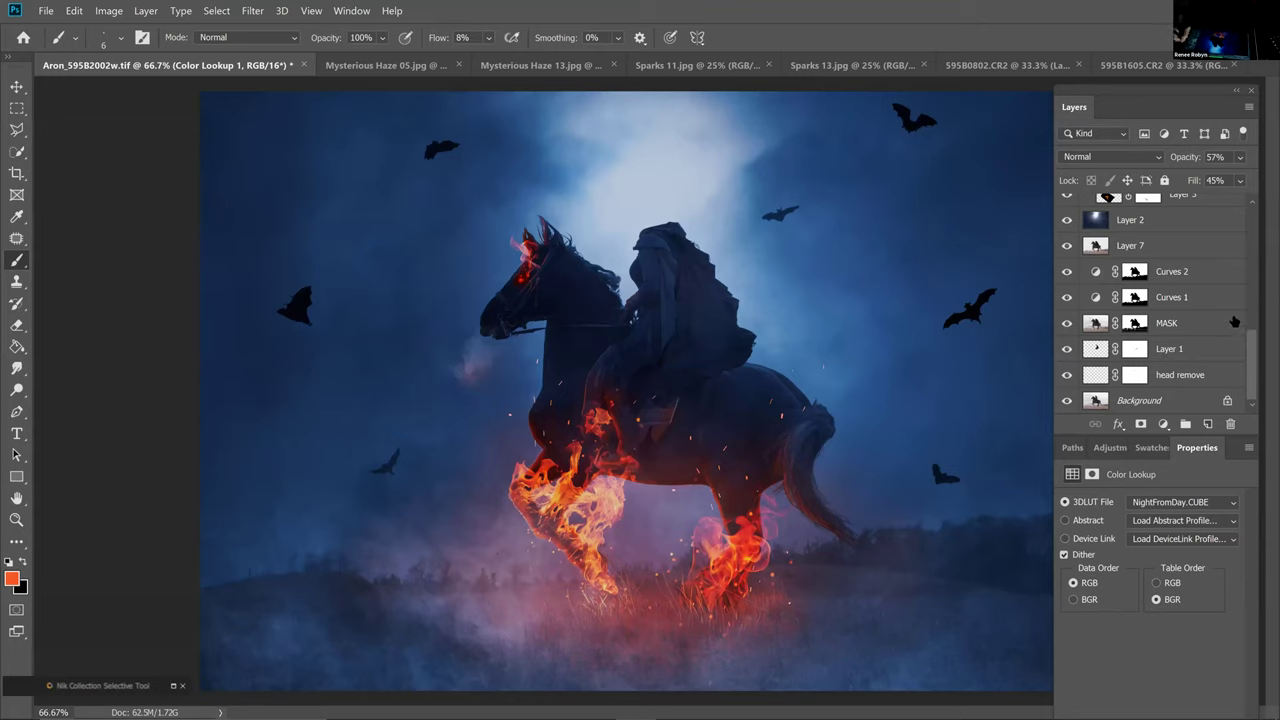
Review the 3D LUT presets available to the Color Lookup layer, keeping NightFromDay.CUBE
left_click_drag(1254, 348, 1258, 231)
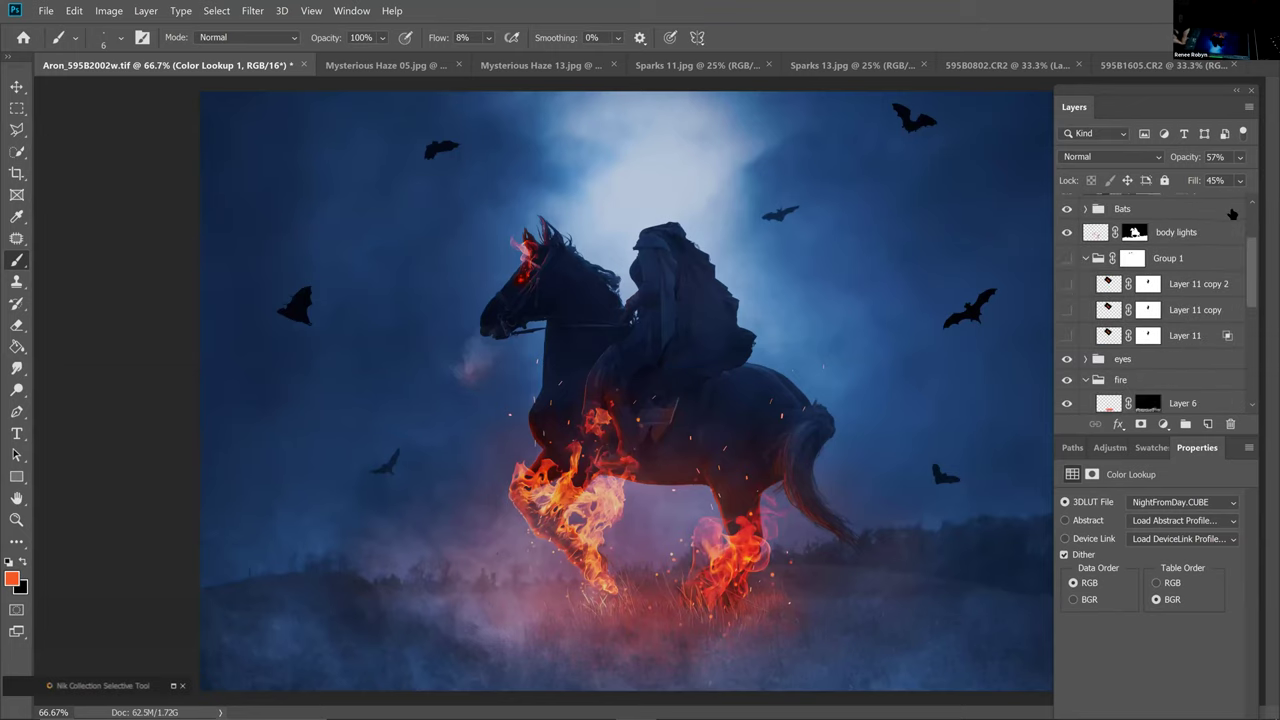
scroll(1232, 214, "up", 3)
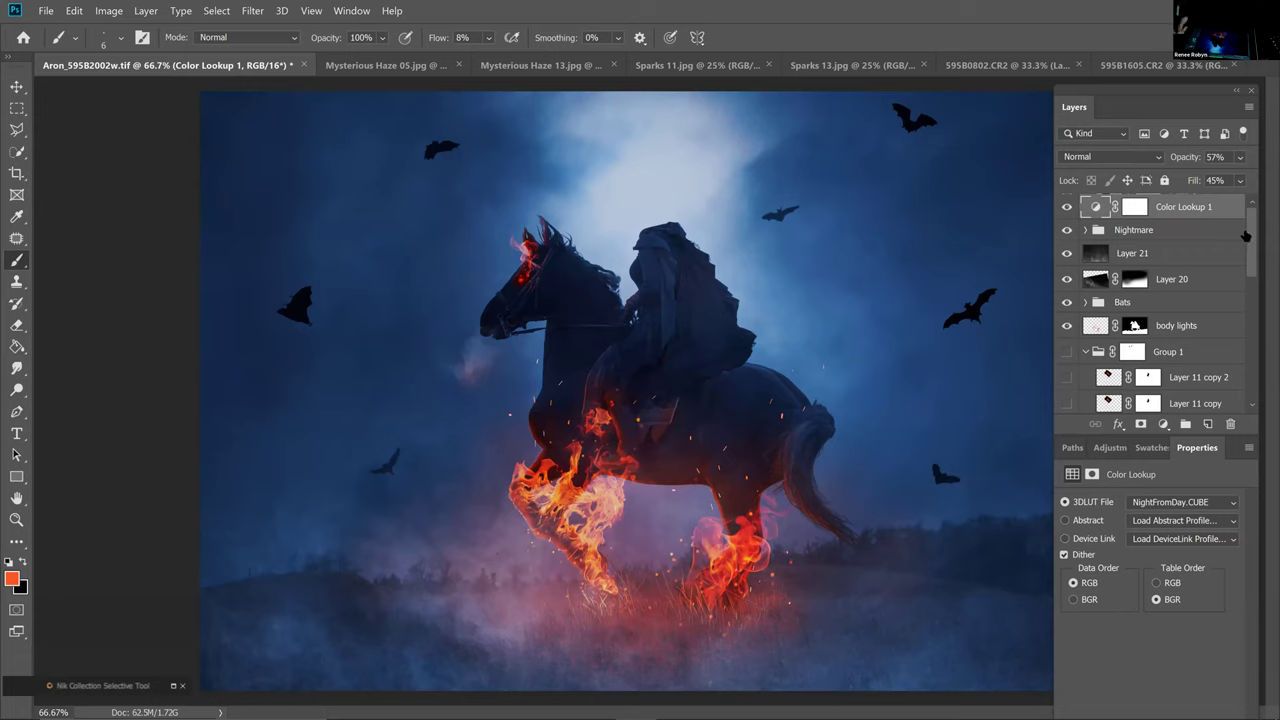
left_click(1193, 507)
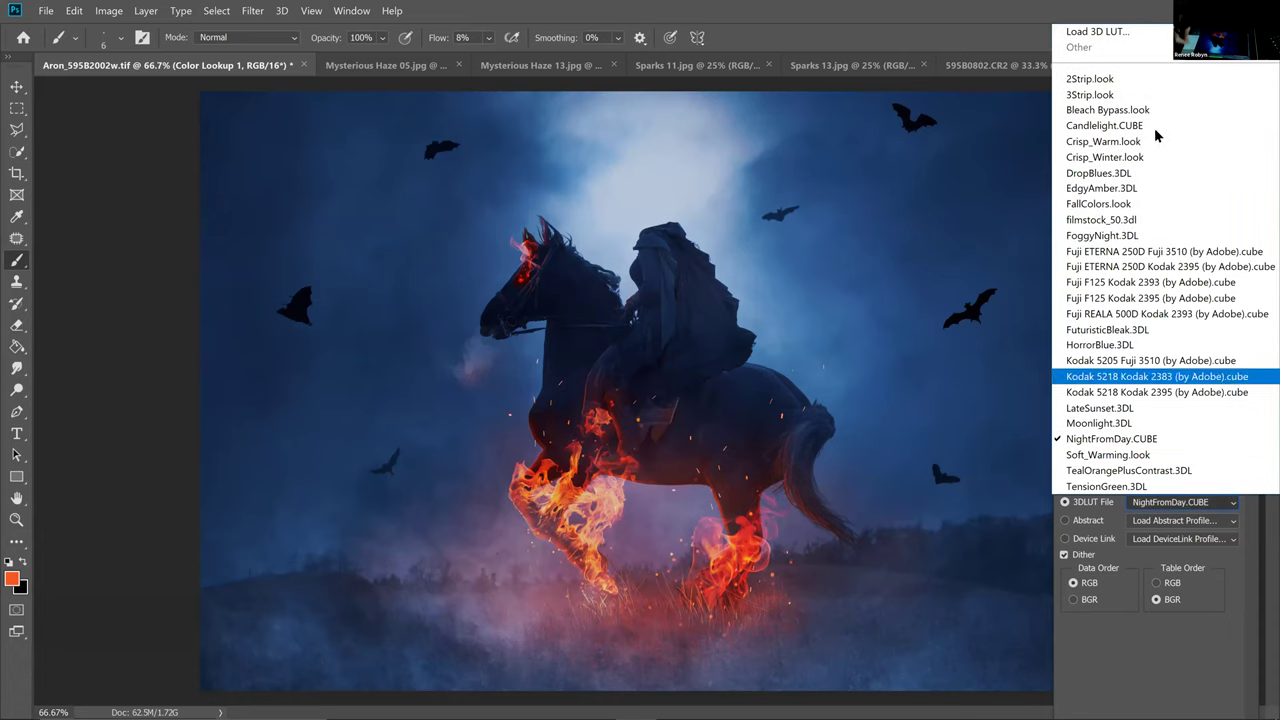
left_click(1219, 446)
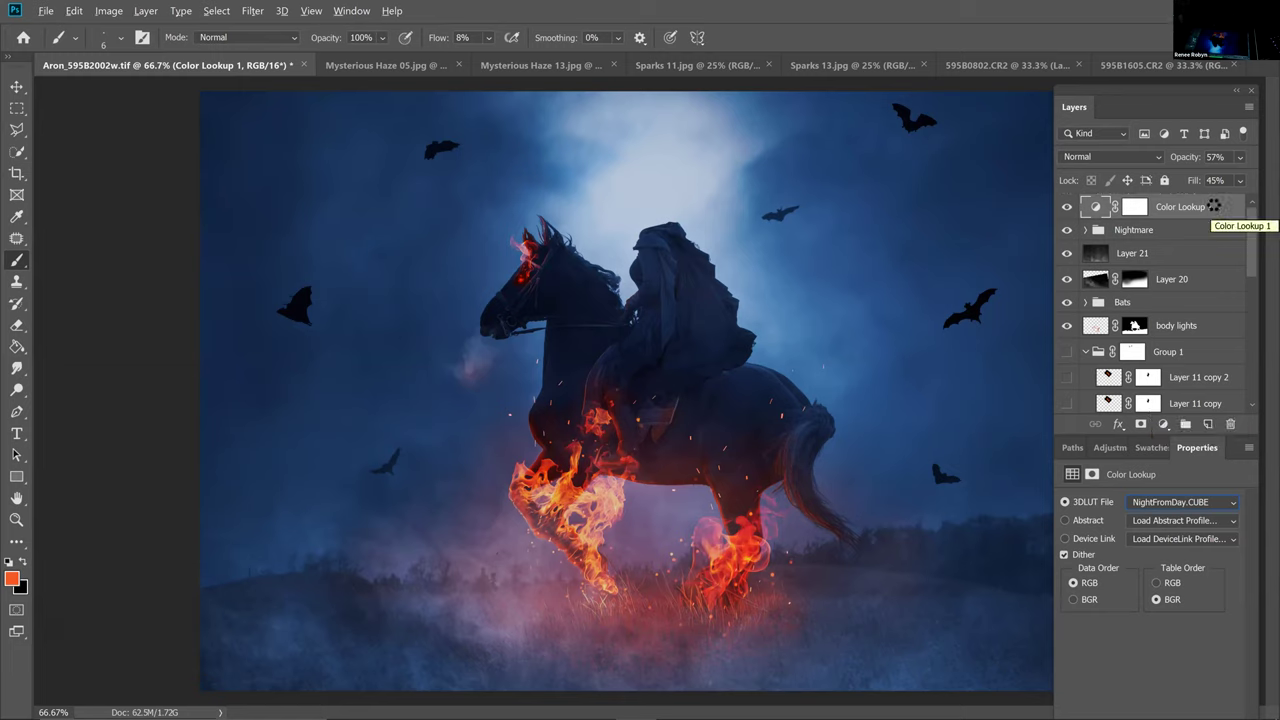
Stamp all visible layers into a new top layer and open Smart Sharpen on it with the rider in the preview
key("ctrl+shift+alt+n")
key("ctrl+shift+alt+e")
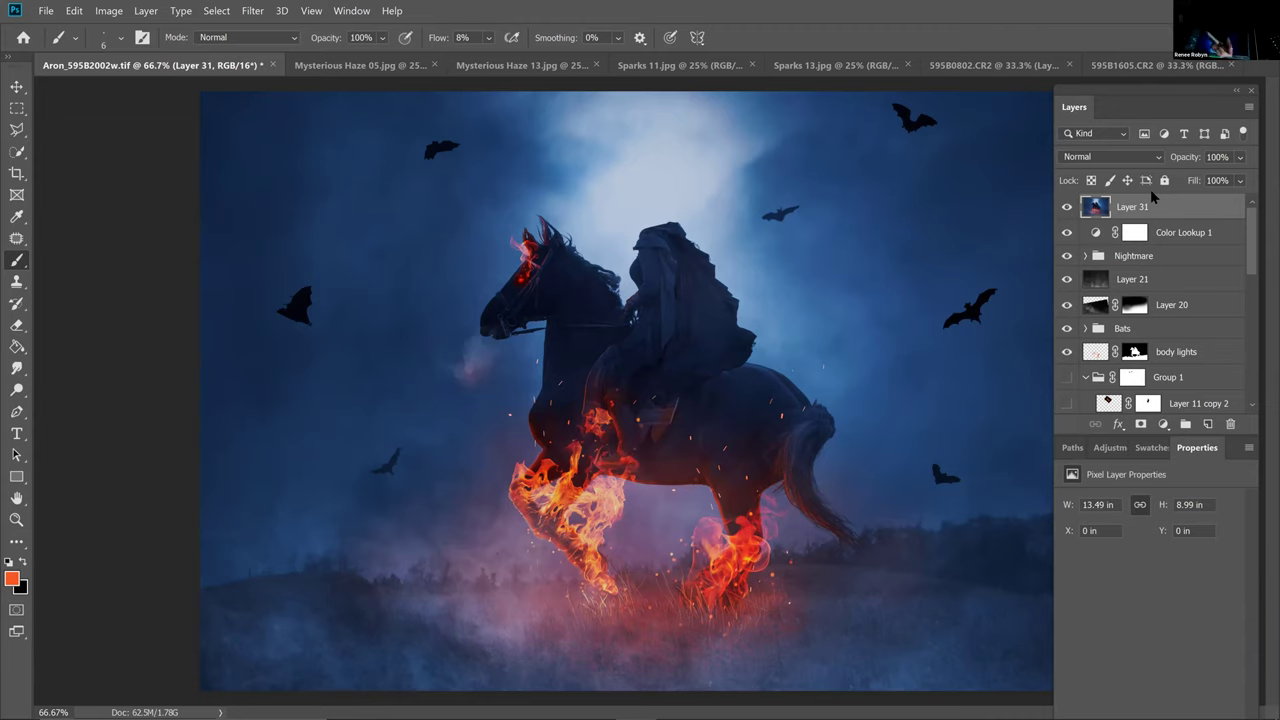
left_click(258, 12)
mouse_move(307, 273)
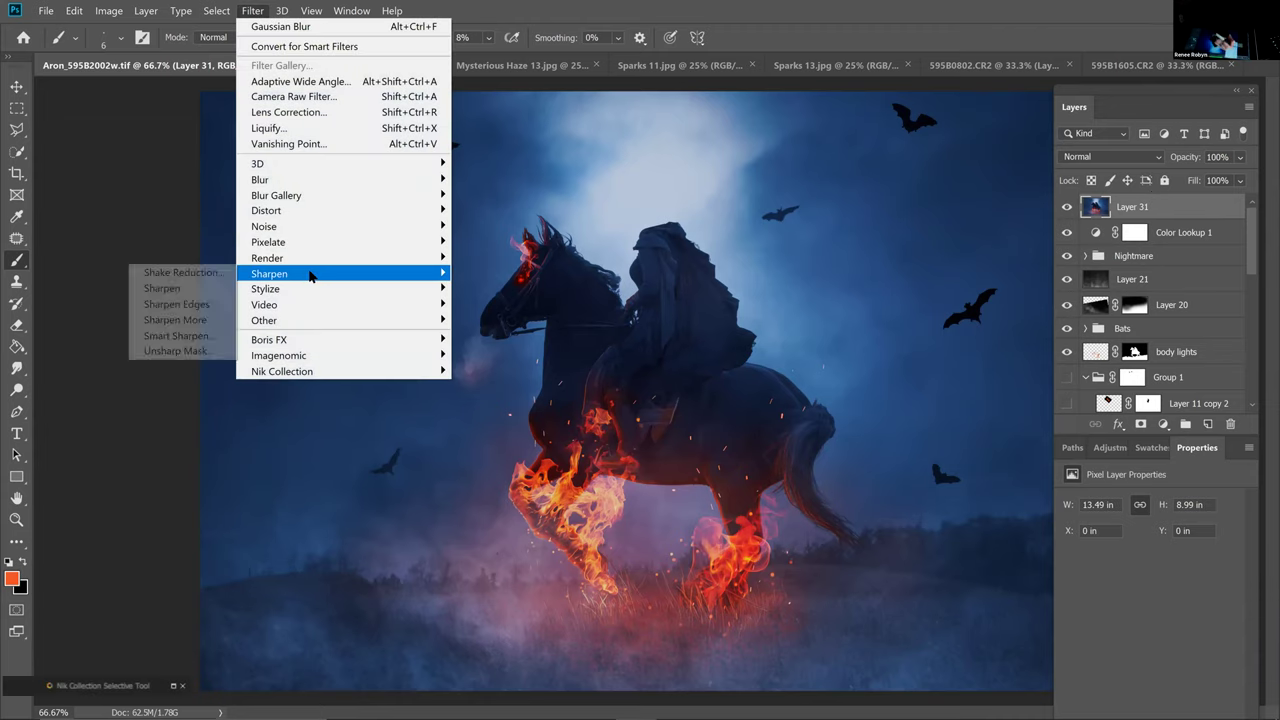
left_click(208, 336)
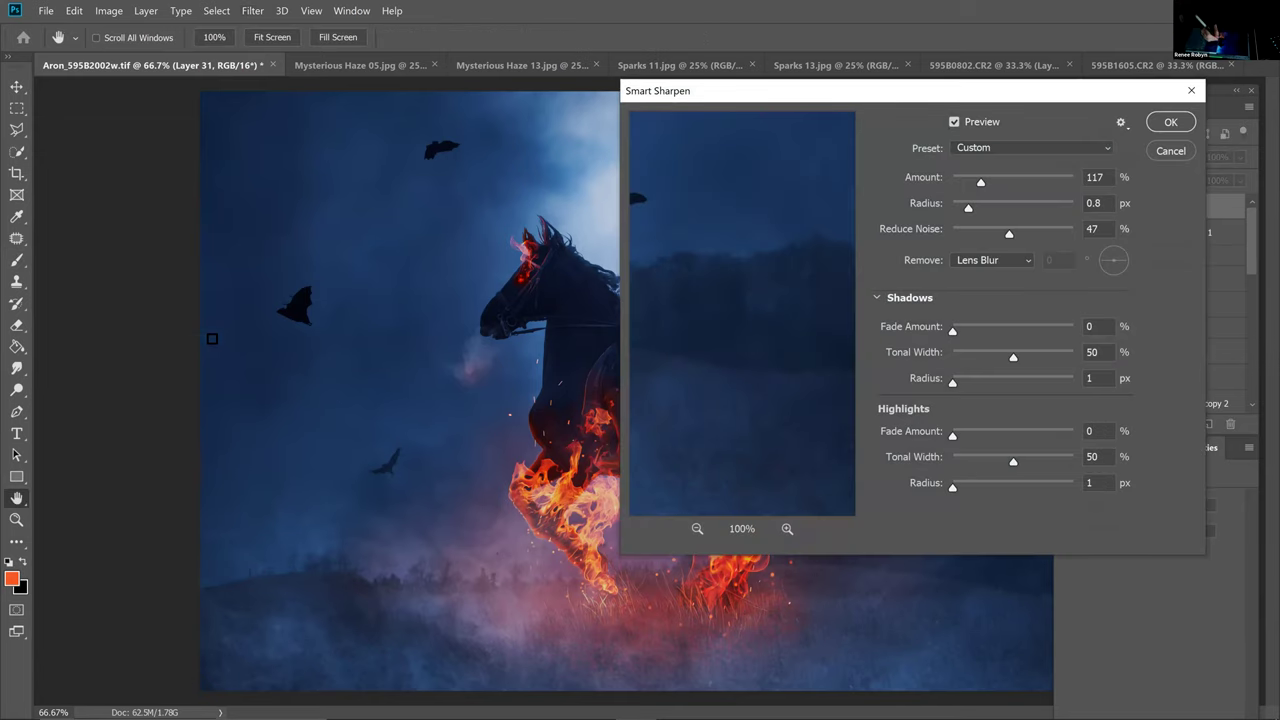
left_click_drag(834, 100, 963, 114)
left_click(657, 242)
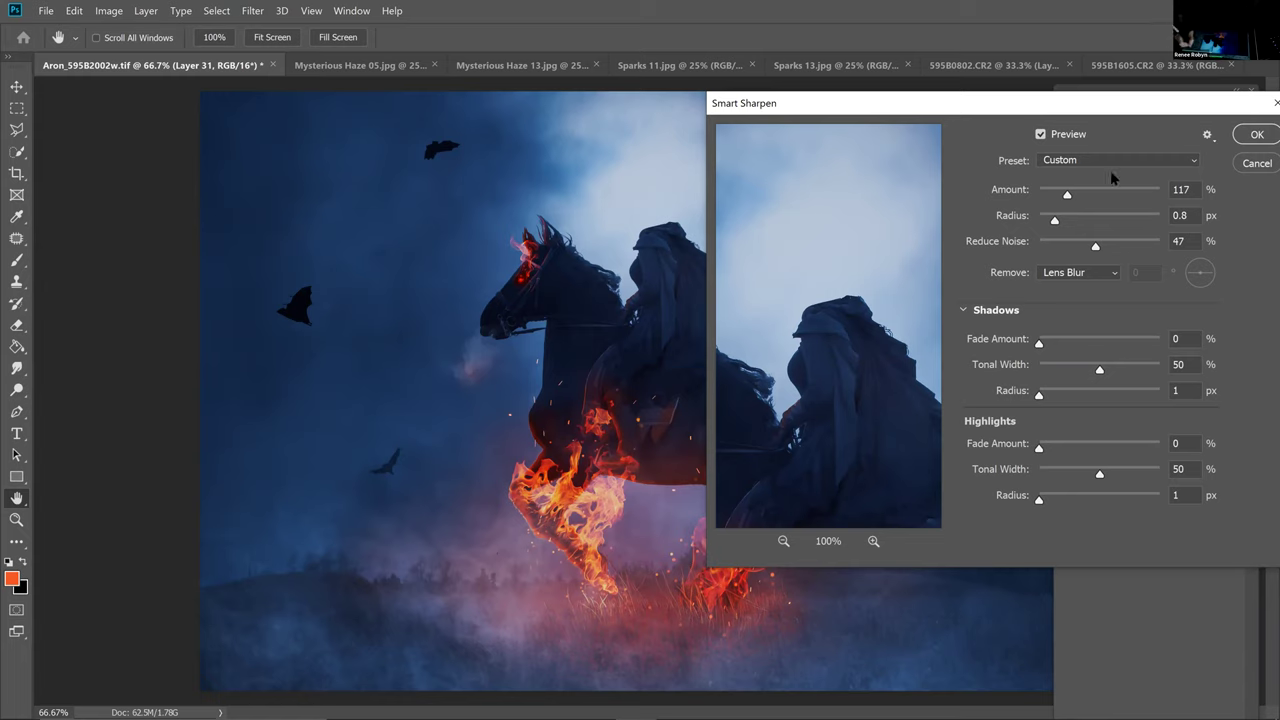
Set Smart Sharpen to 162% amount and 1.4 px radius with Lens Blur removal, and inspect the horse's head and the rider
mouse_move(1067, 193)
left_mouse_down()
mouse_move(1078, 193)
mouse_move(1069, 215)
left_mouse_up()
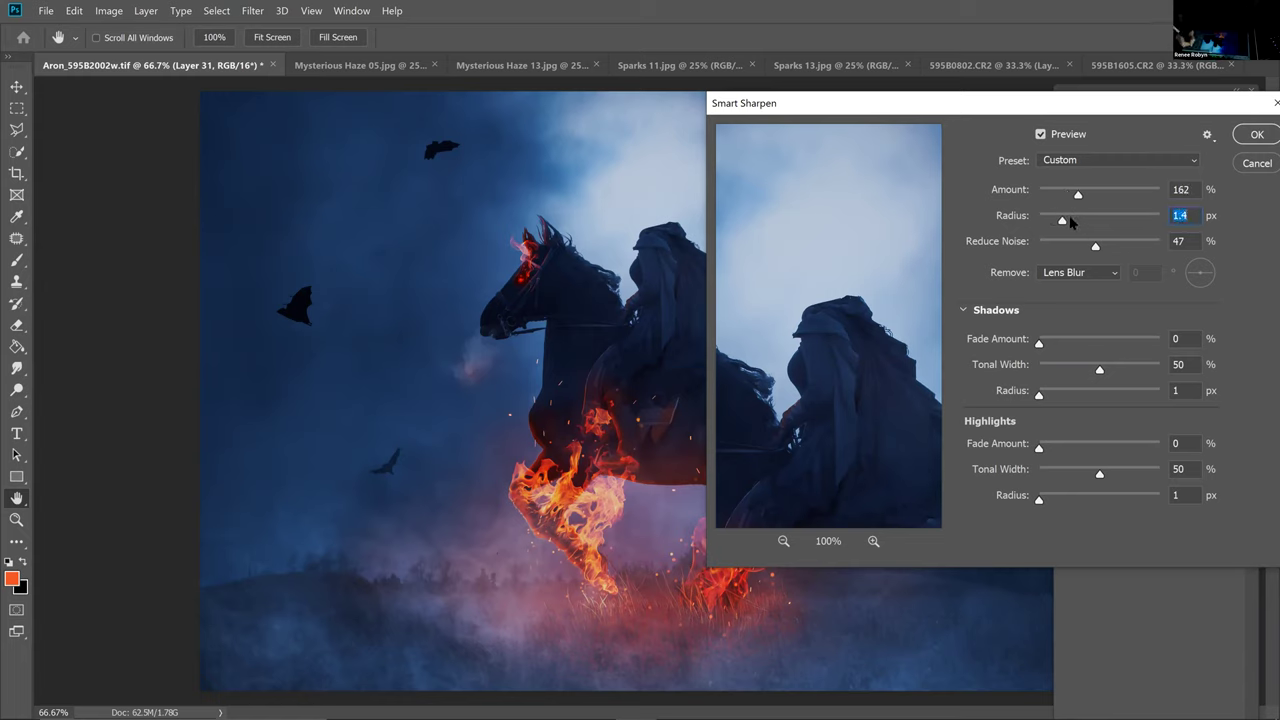
left_click(1108, 274)
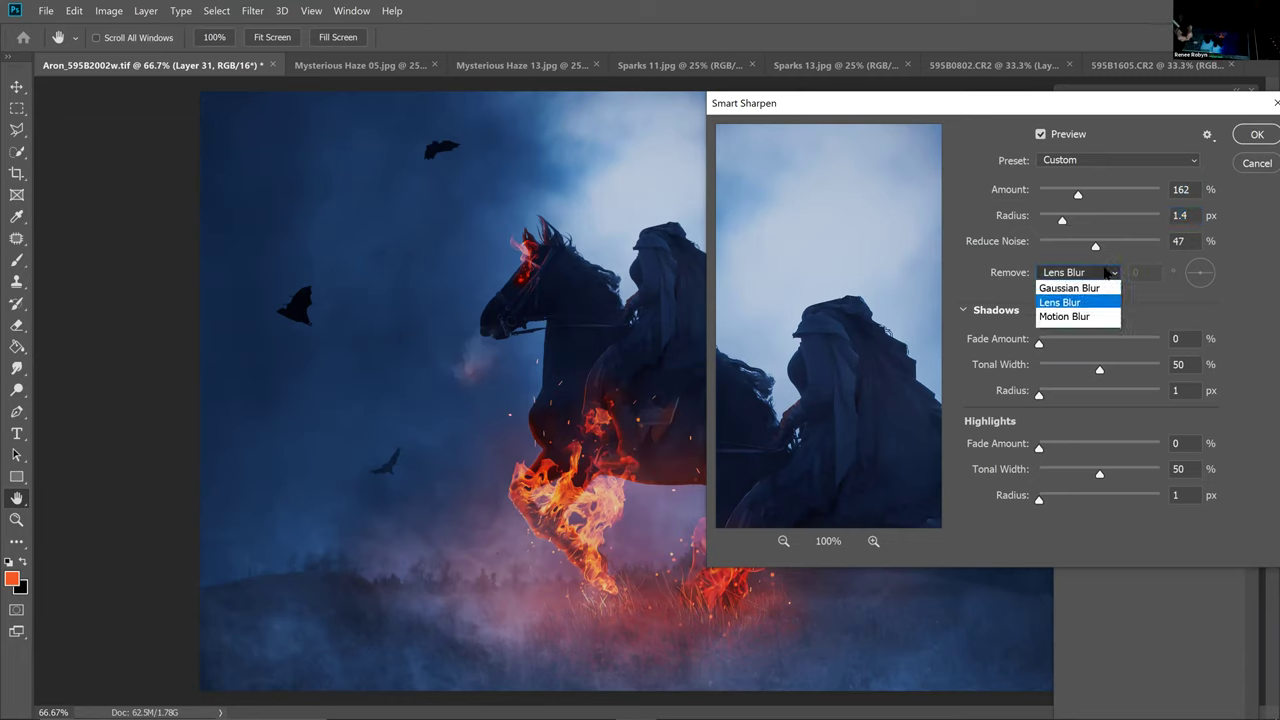
left_click(1100, 310)
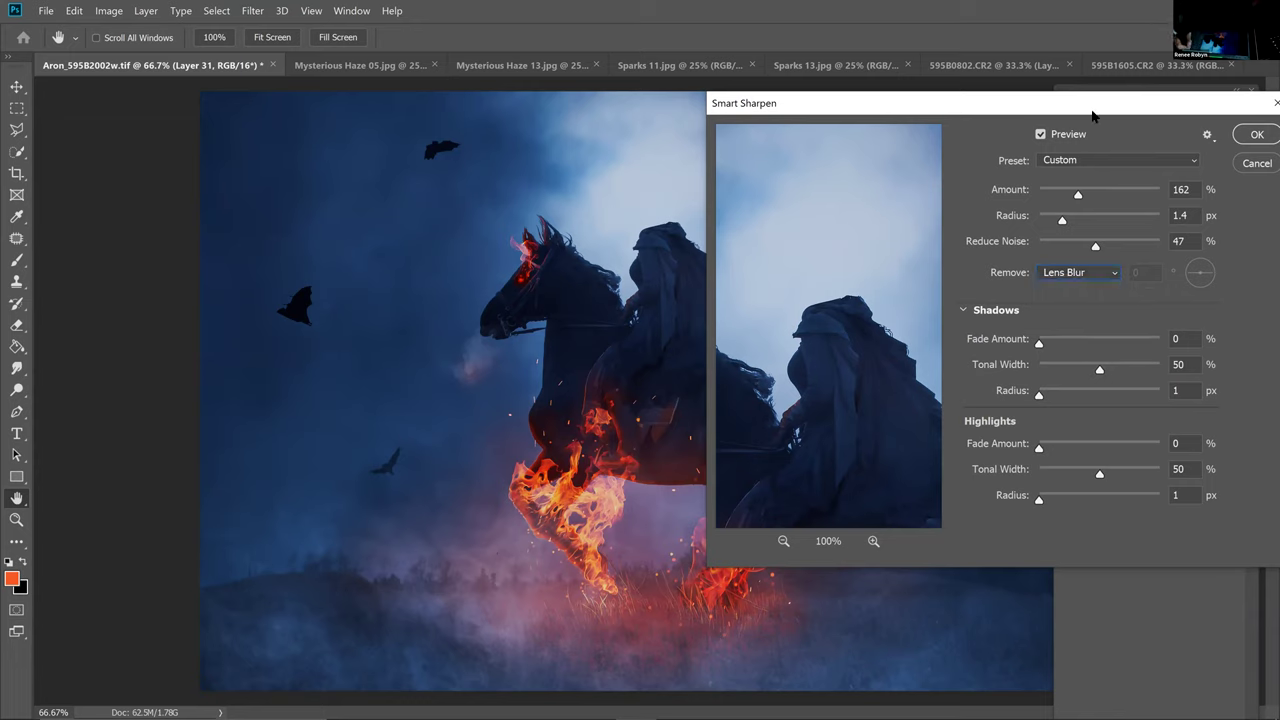
left_click_drag(1104, 106, 1119, 97)
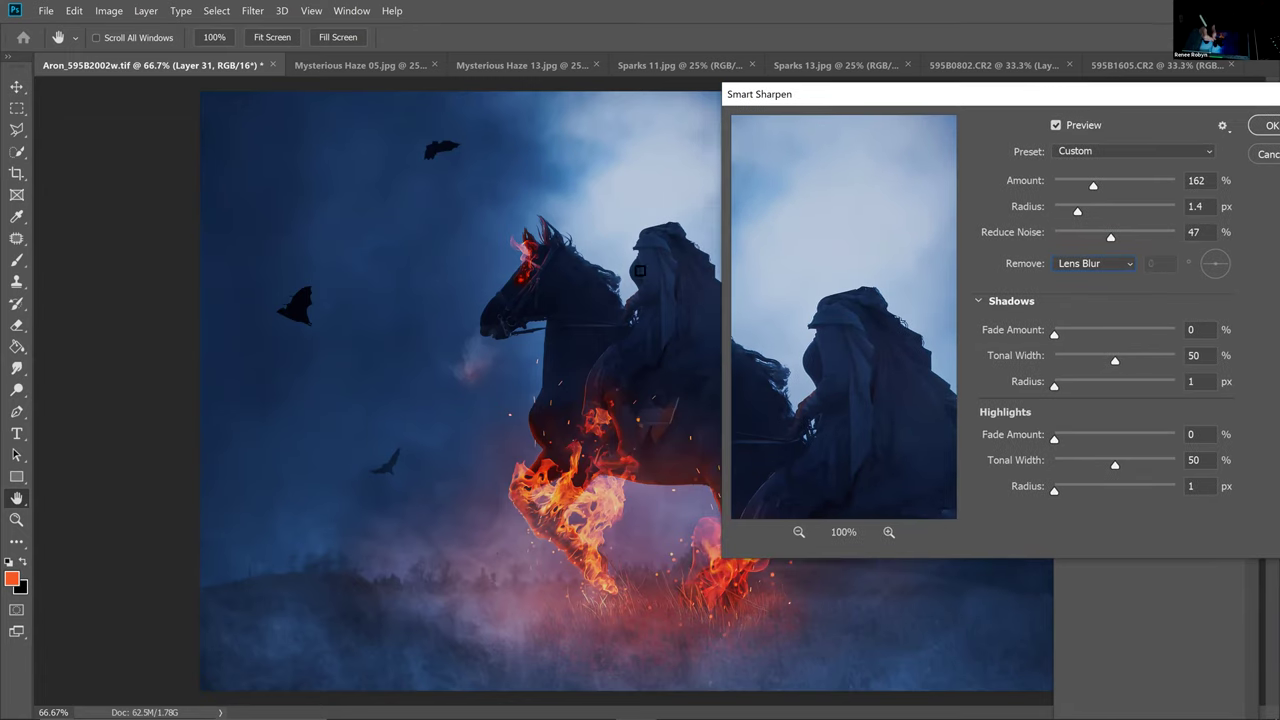
left_click(603, 290)
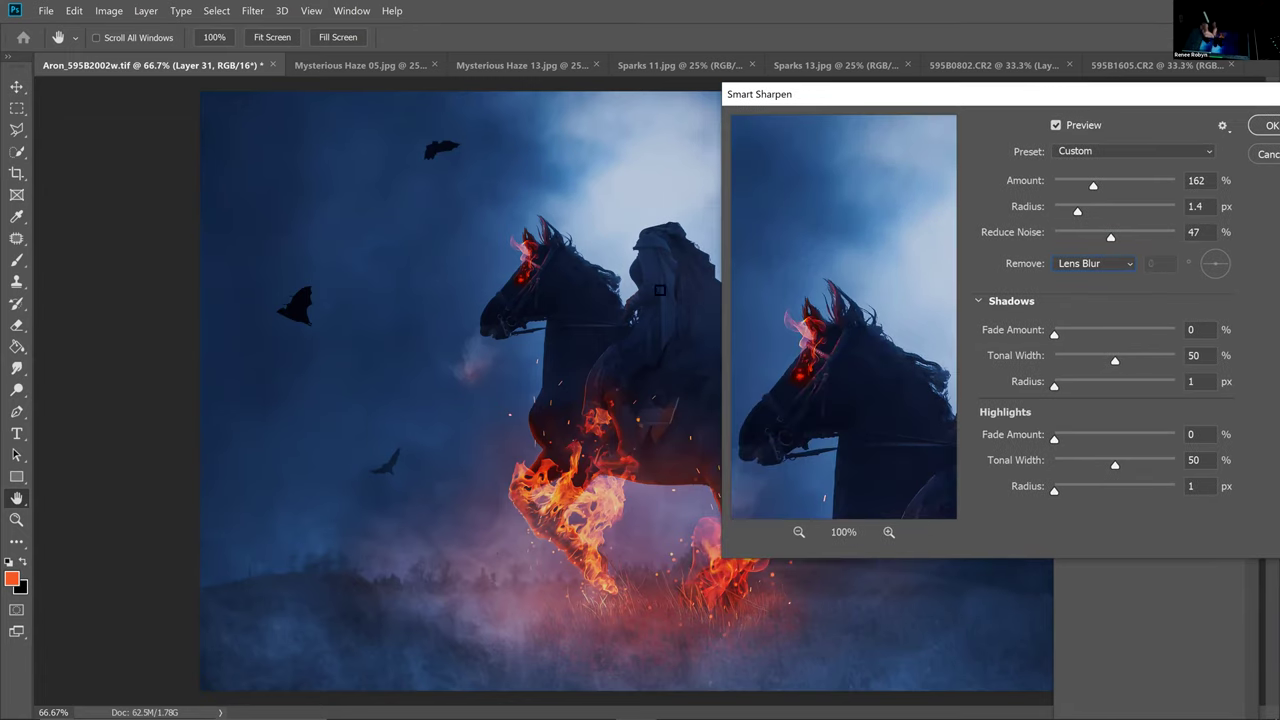
left_click(655, 266)
left_click(666, 244)
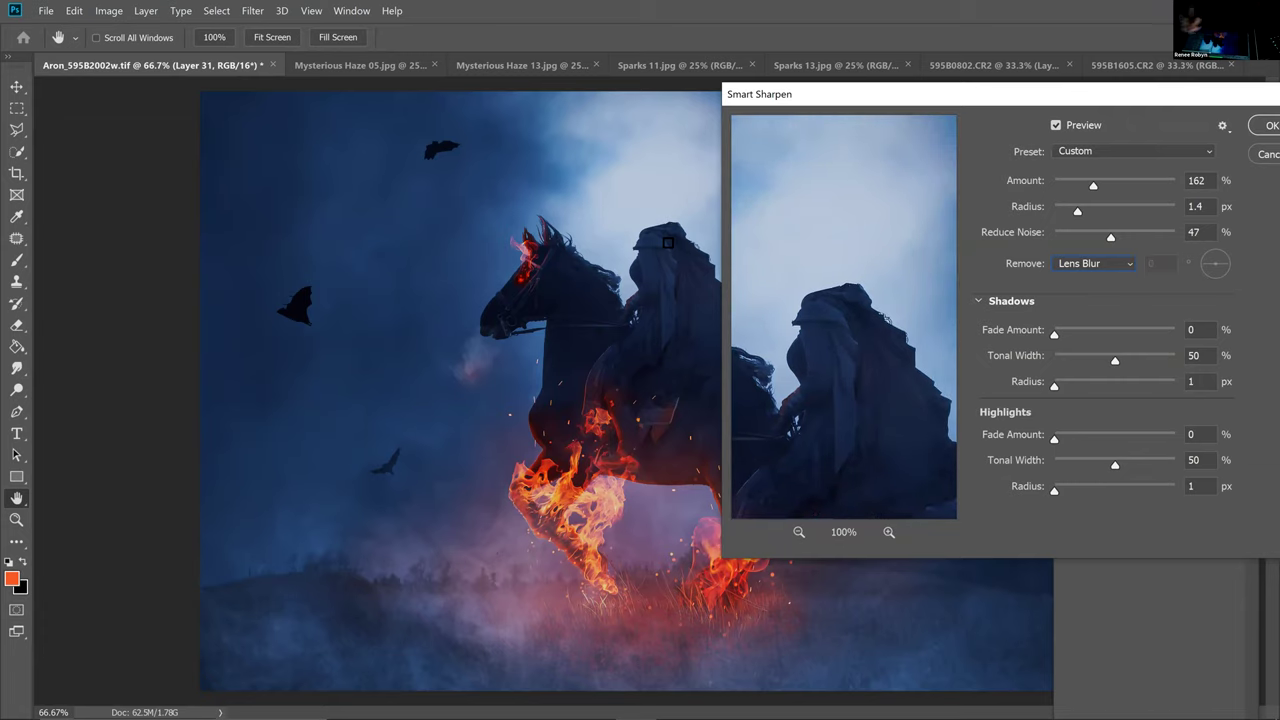
Set Reduce Noise to 39%, test a 14 px radius, and apply the sharpening with a 1.8 px radius
left_click_drag(1110, 237, 1100, 237)
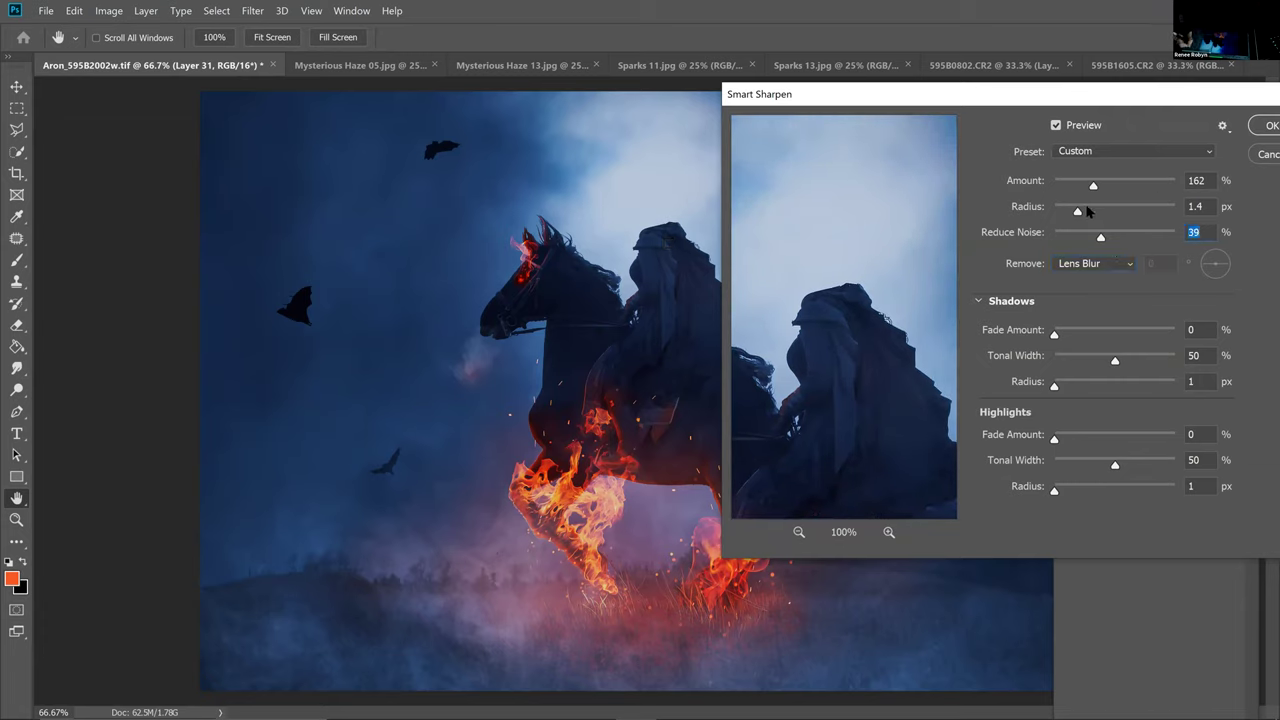
left_click_drag(1078, 211, 1086, 213)
left_click(1131, 208)
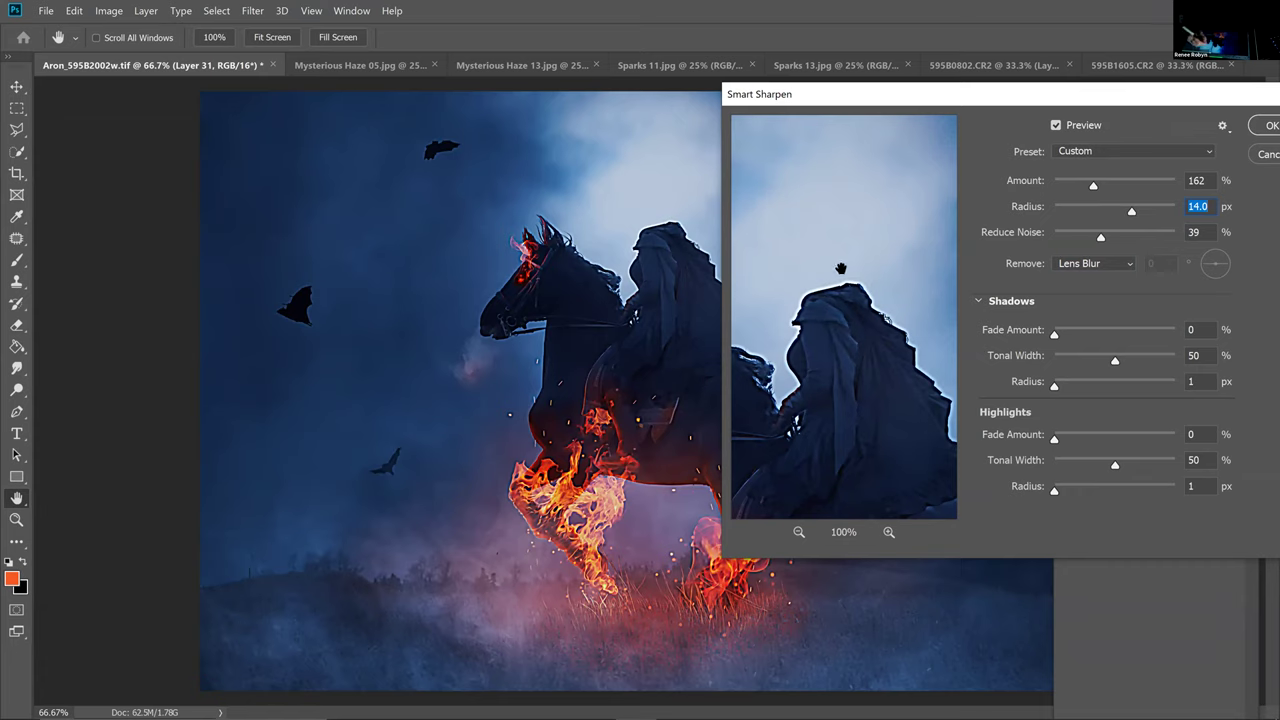
left_click(1084, 212)
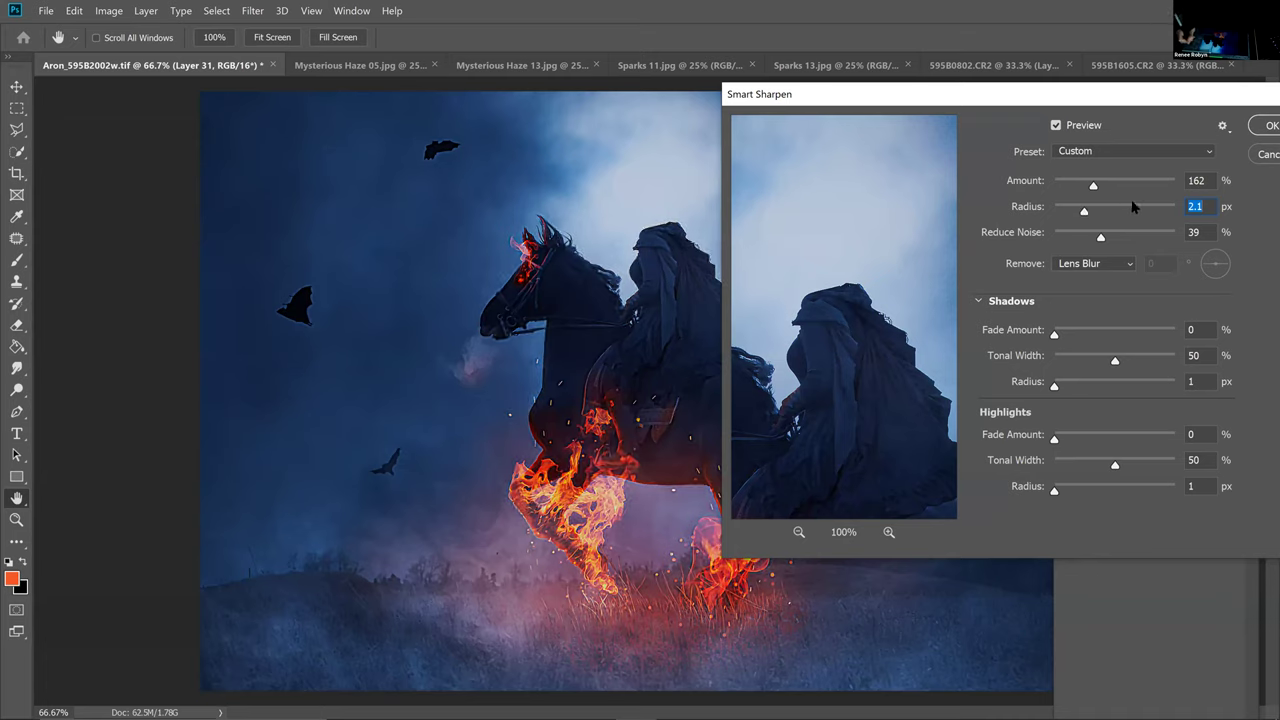
left_click_drag(1084, 213, 1079, 214)
left_click(1084, 205)
left_click(1267, 125)
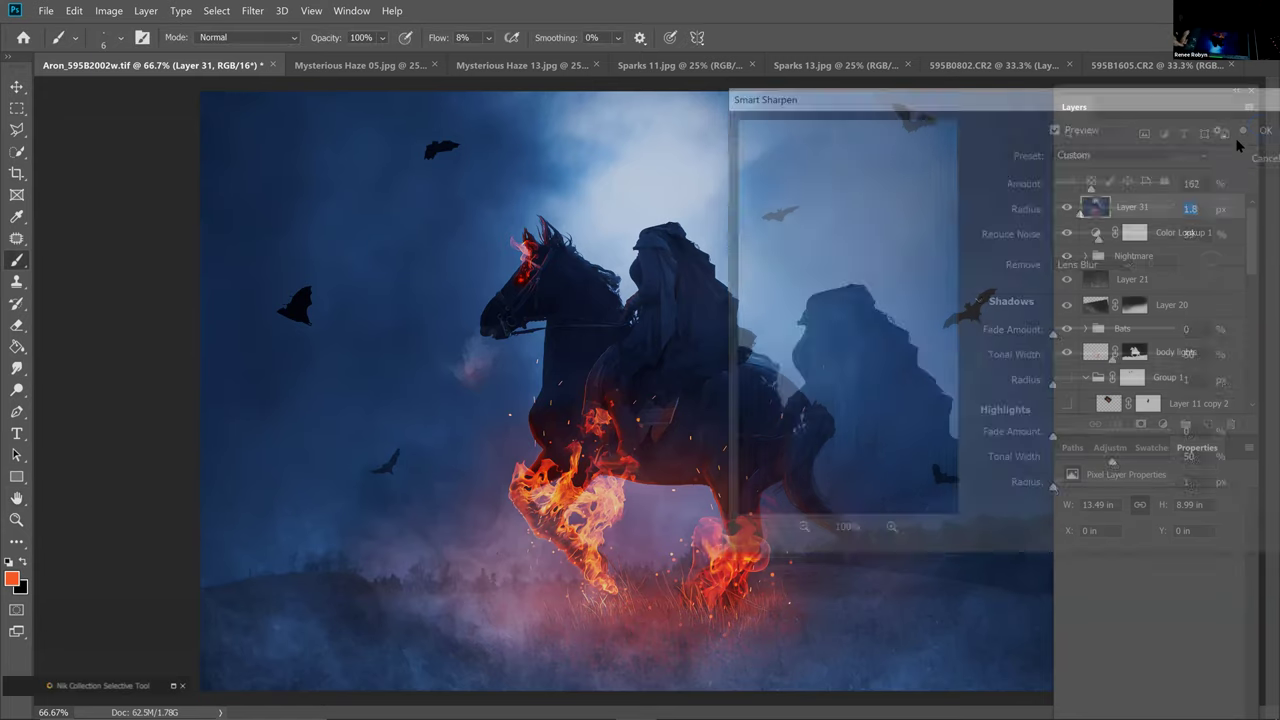
Compare the image with and without the sharpened layer, both as a whole and close up on the rider's cloak
left_click(1067, 208)
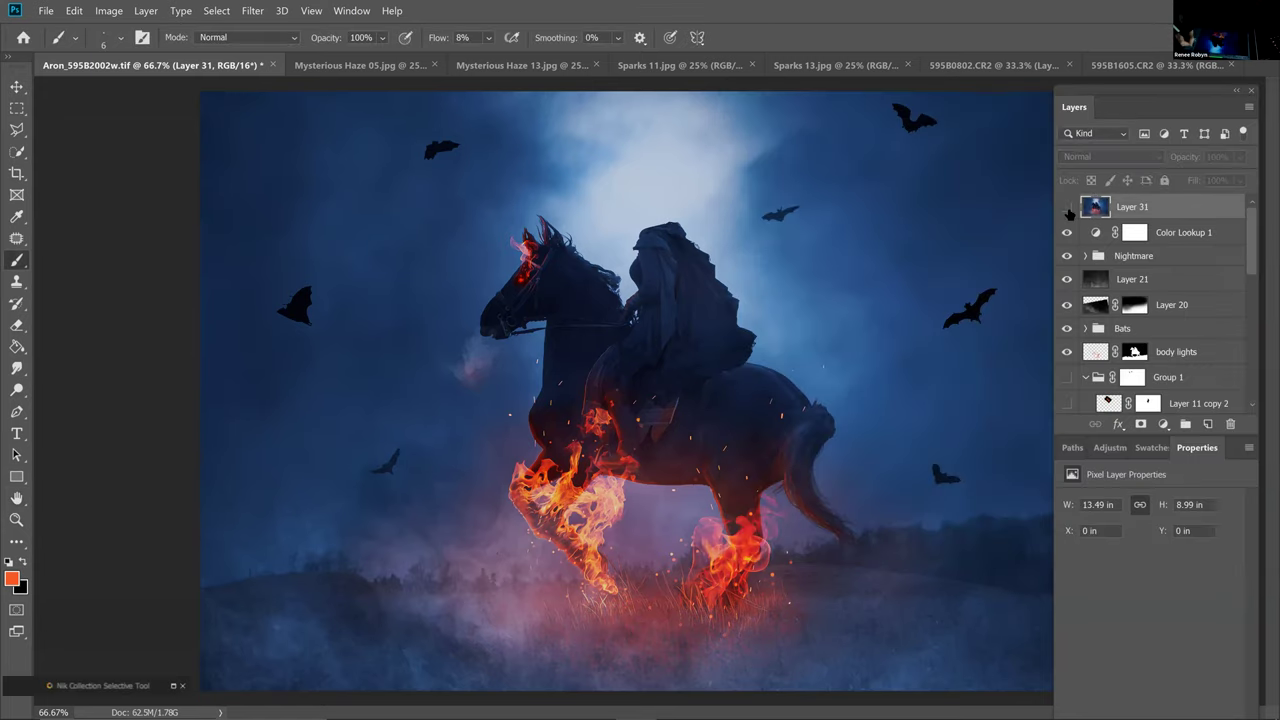
left_click(1067, 208)
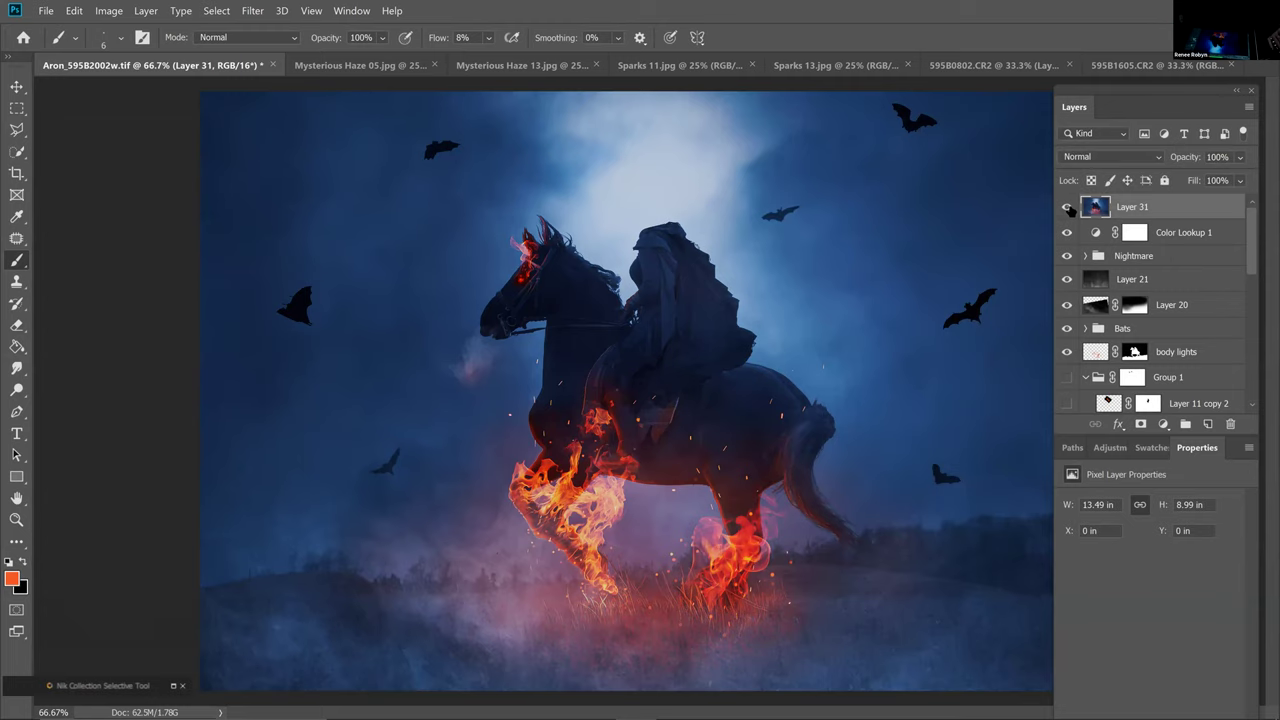
key("ctrl+plus")
key("ctrl+plus")
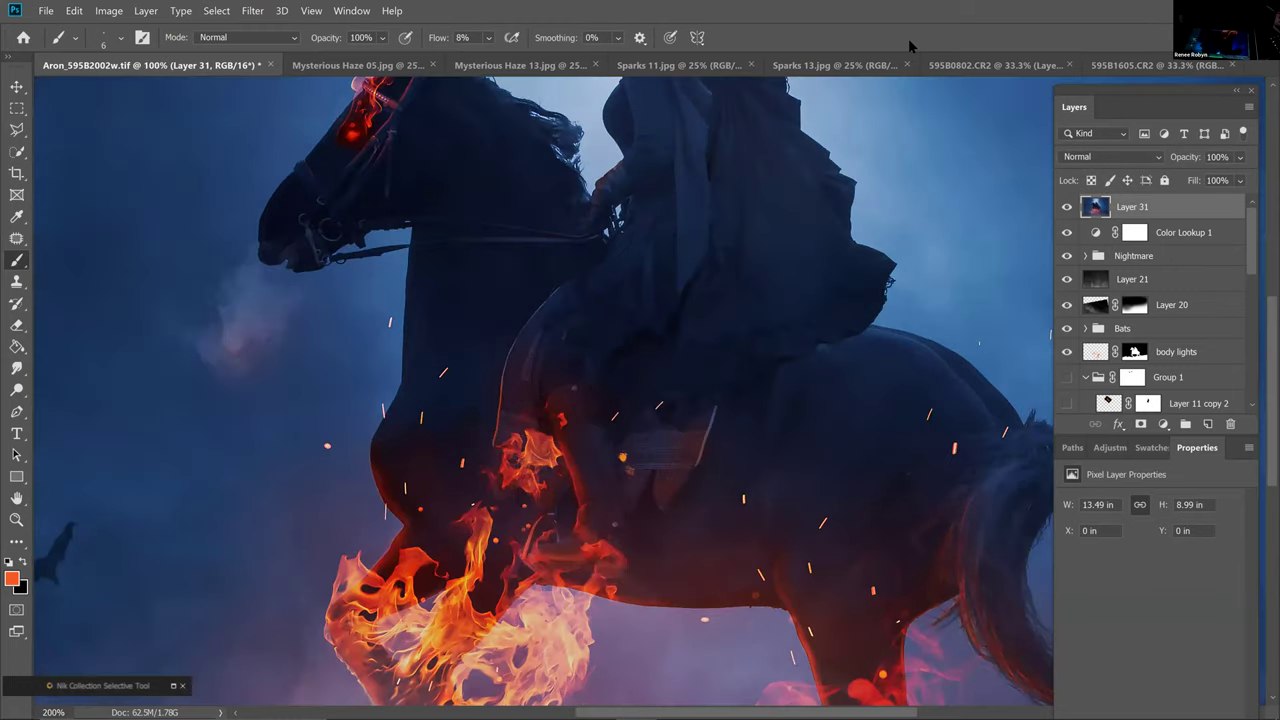
scroll(544, 390, "up", 4)
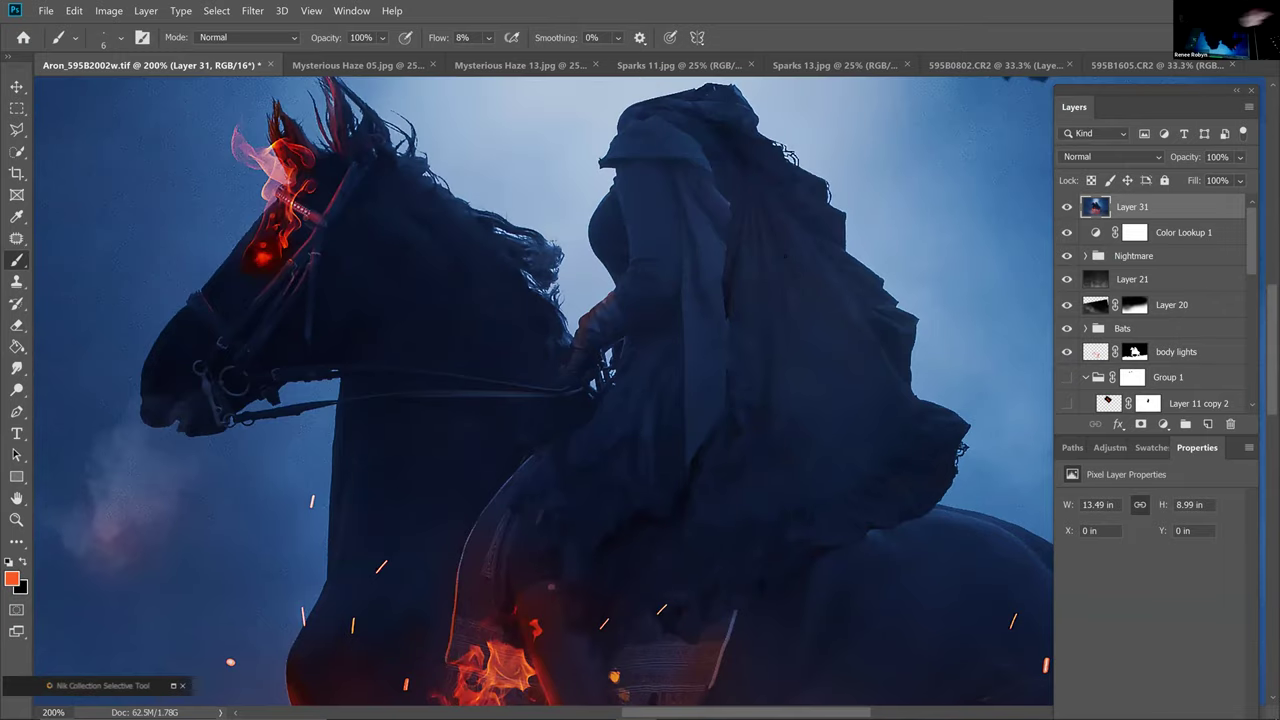
left_click(1067, 208)
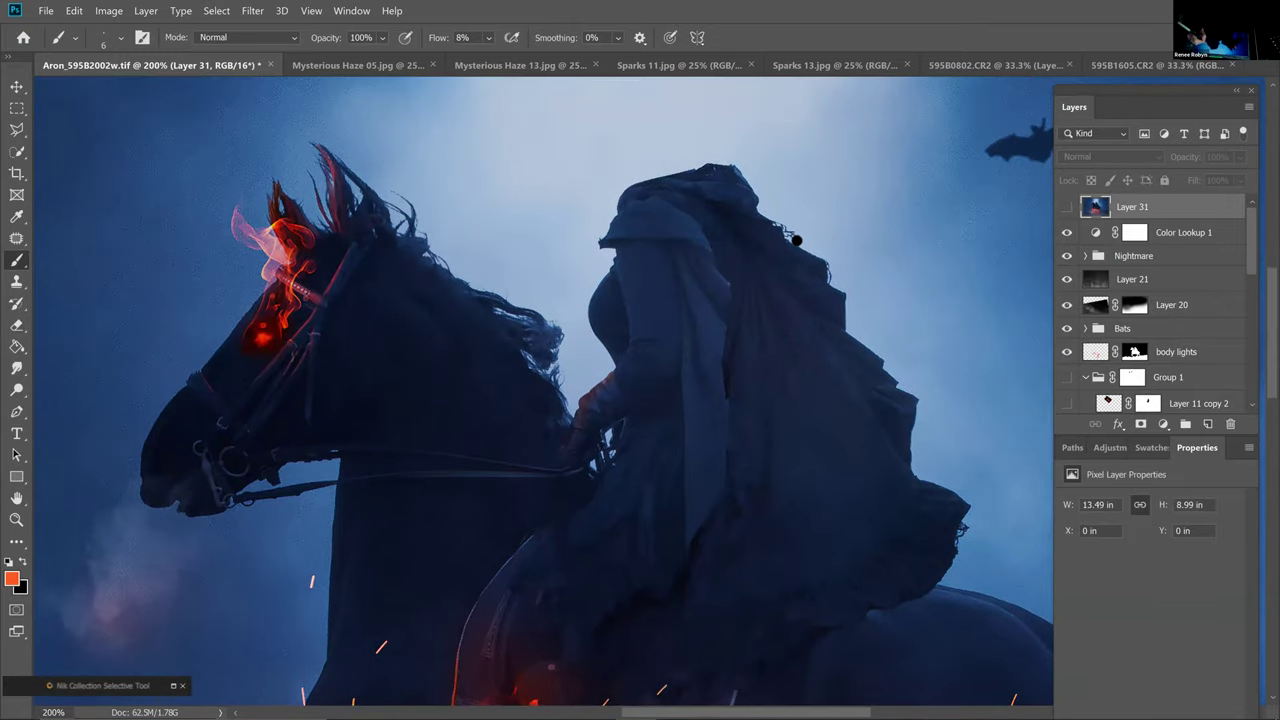
scroll(716, 412, "up", 2)
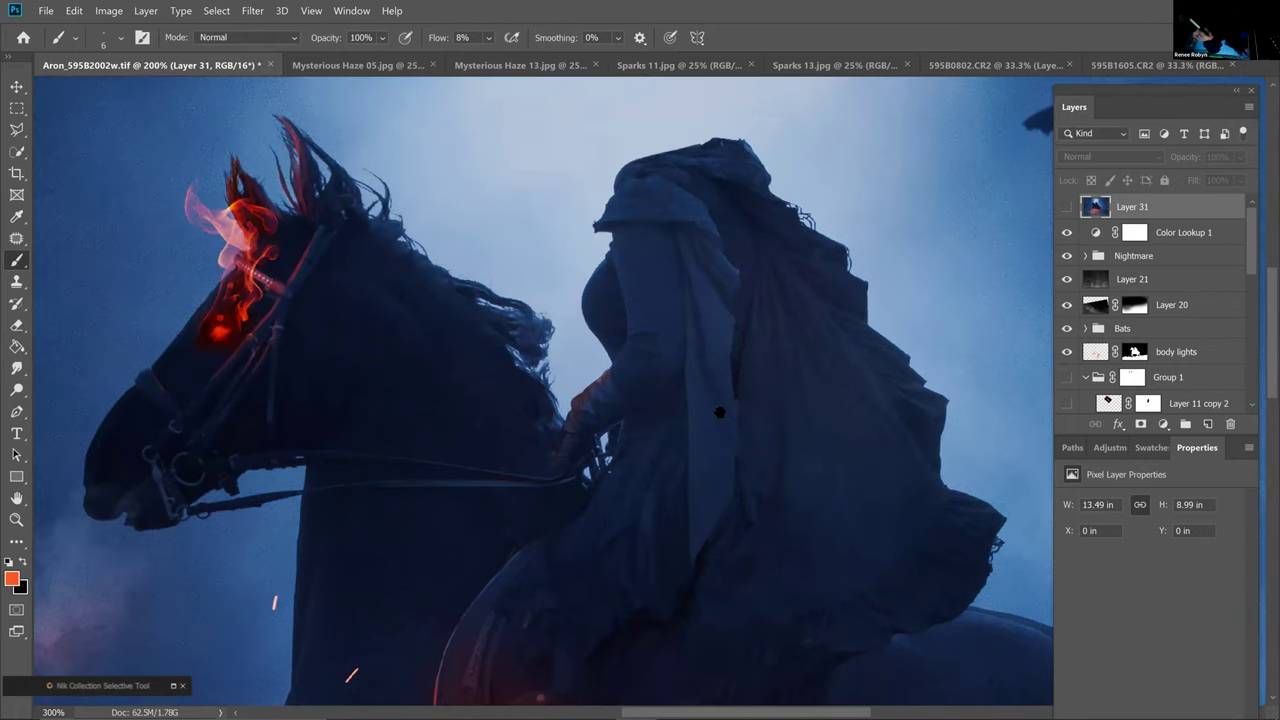
left_click_drag(716, 412, 559, 504)
left_click(1067, 207)
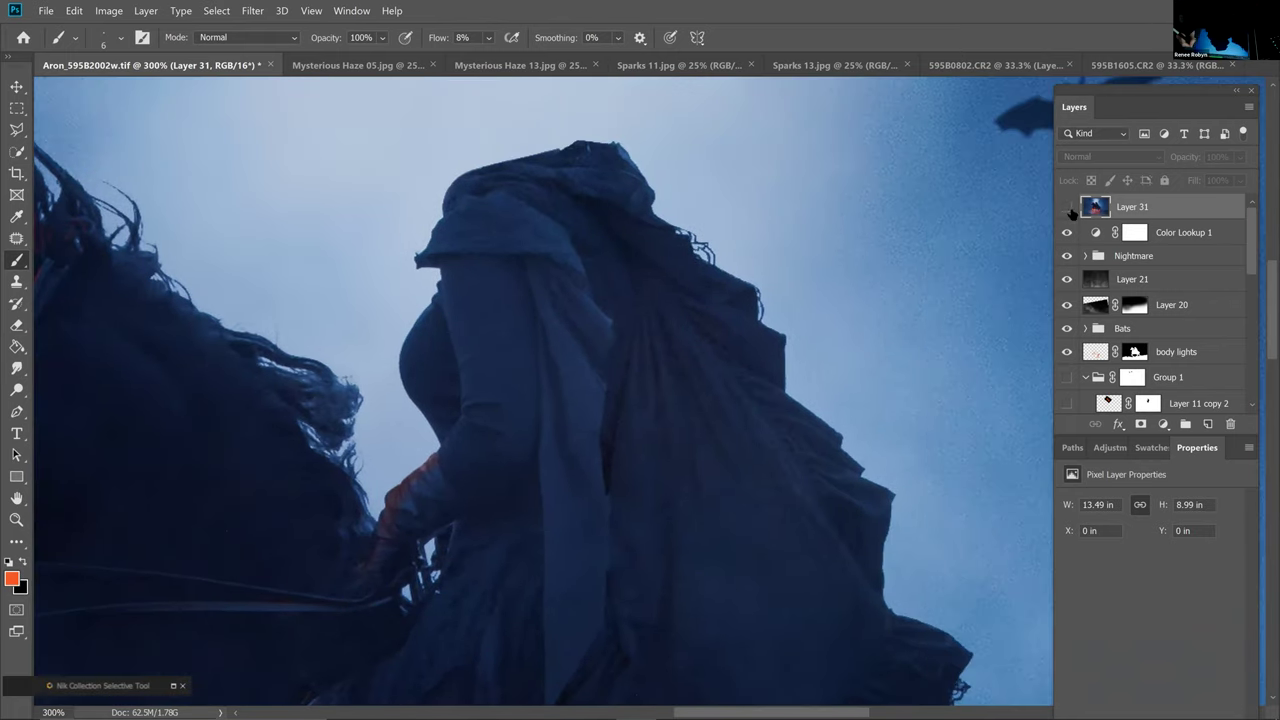
Reduce the sharpened layer's opacity to 51% and view the whole image
left_click(1240, 157)
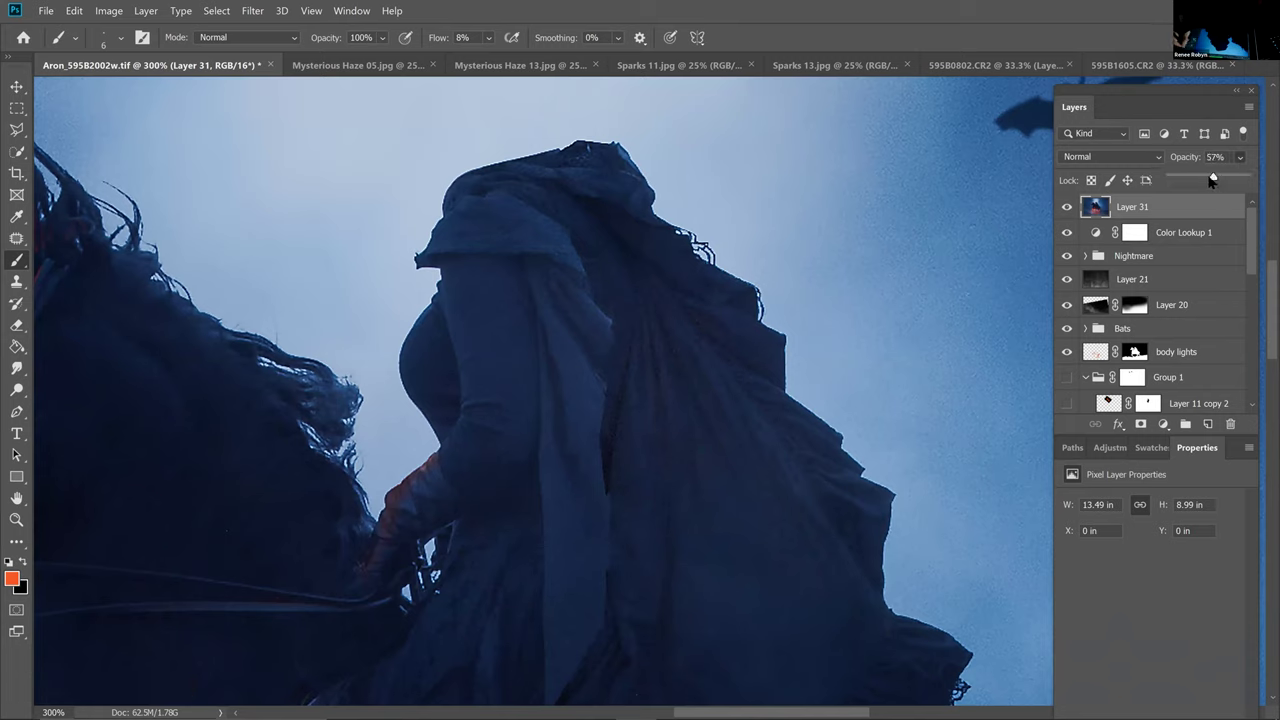
left_click_drag(1212, 179, 1205, 212)
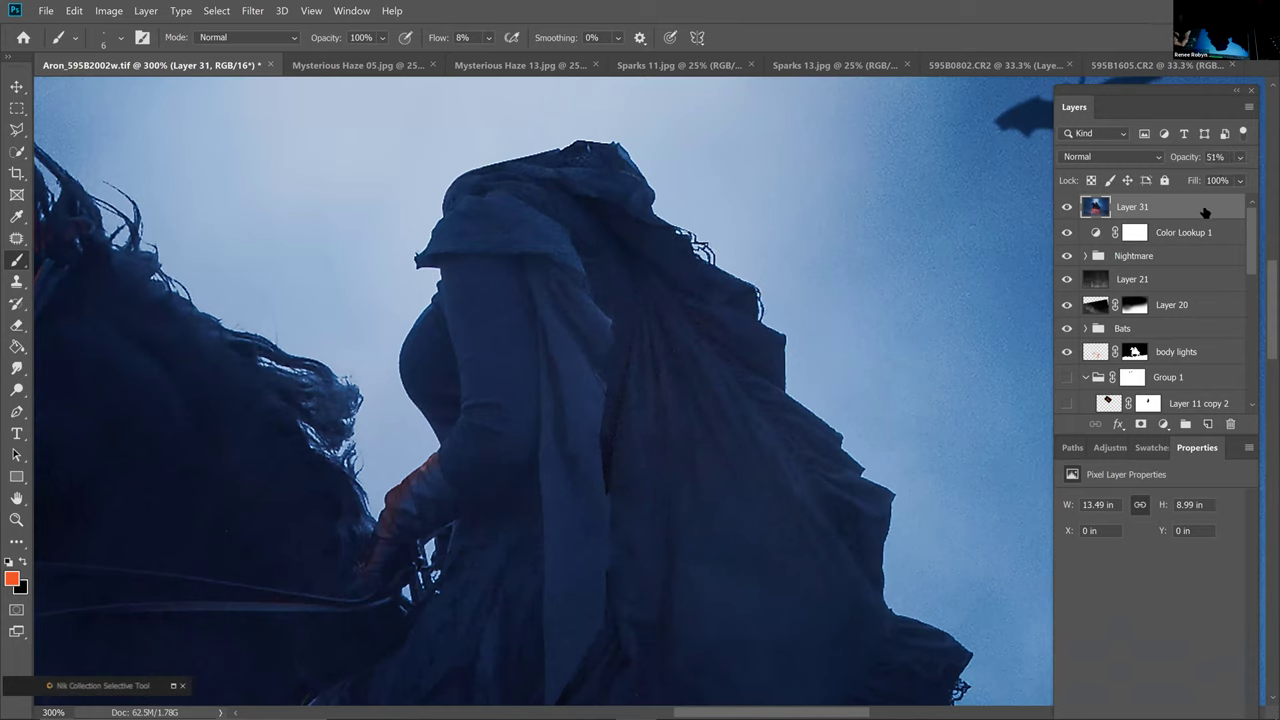
key("ctrl+minus")
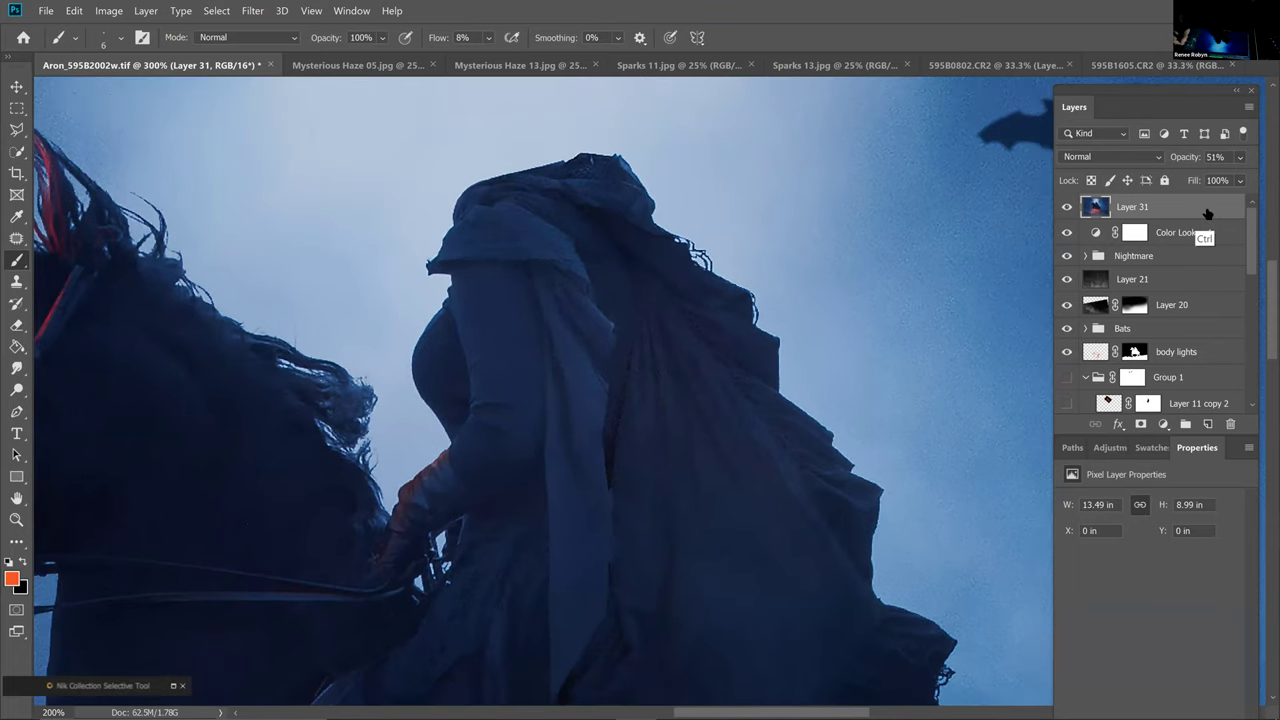
key("ctrl+0")
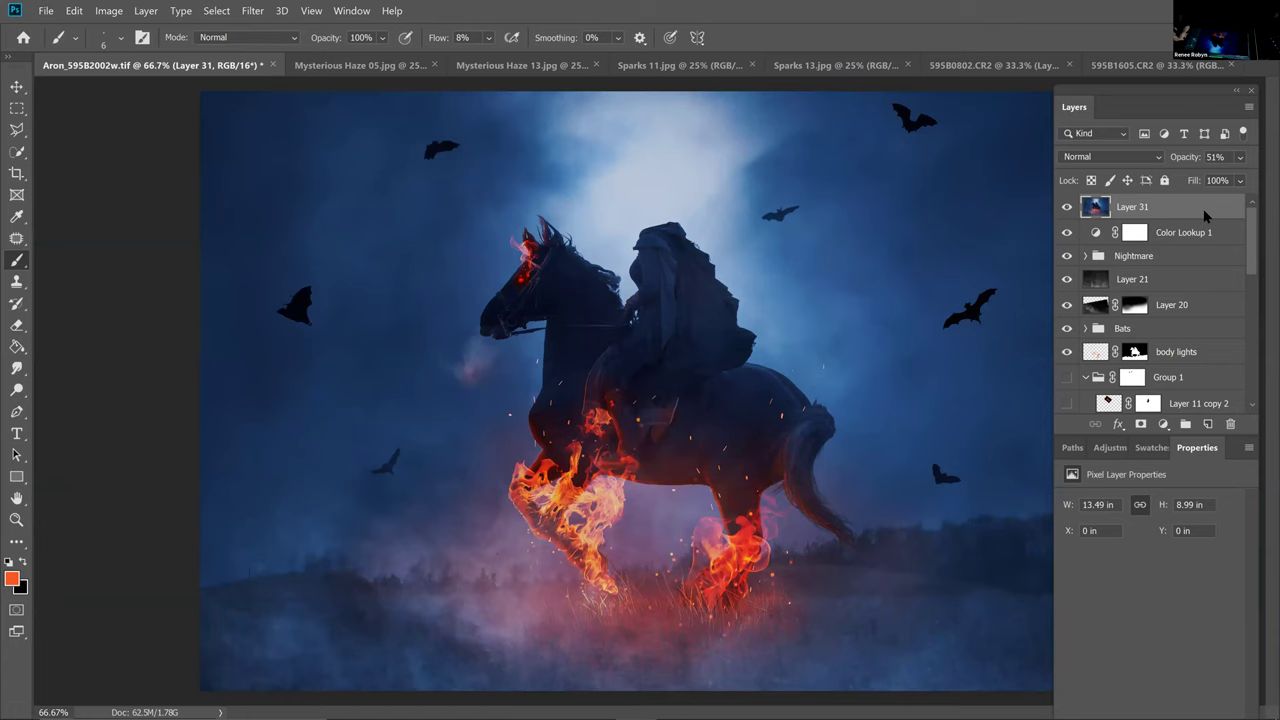
Save the layered composite as TIFF Aron_595B2002w, replacing the existing file, with no image compression and RLE layer compression
key("ctrl+shift+s")
key("Return")
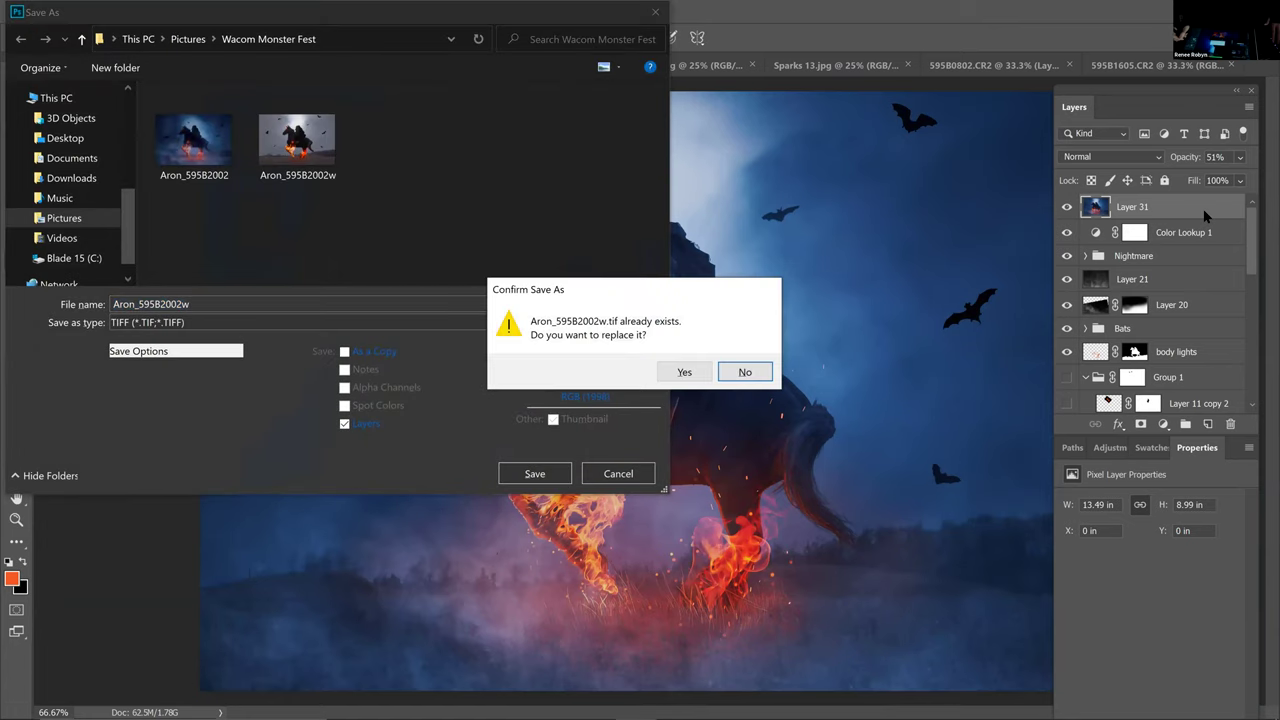
key("Left")
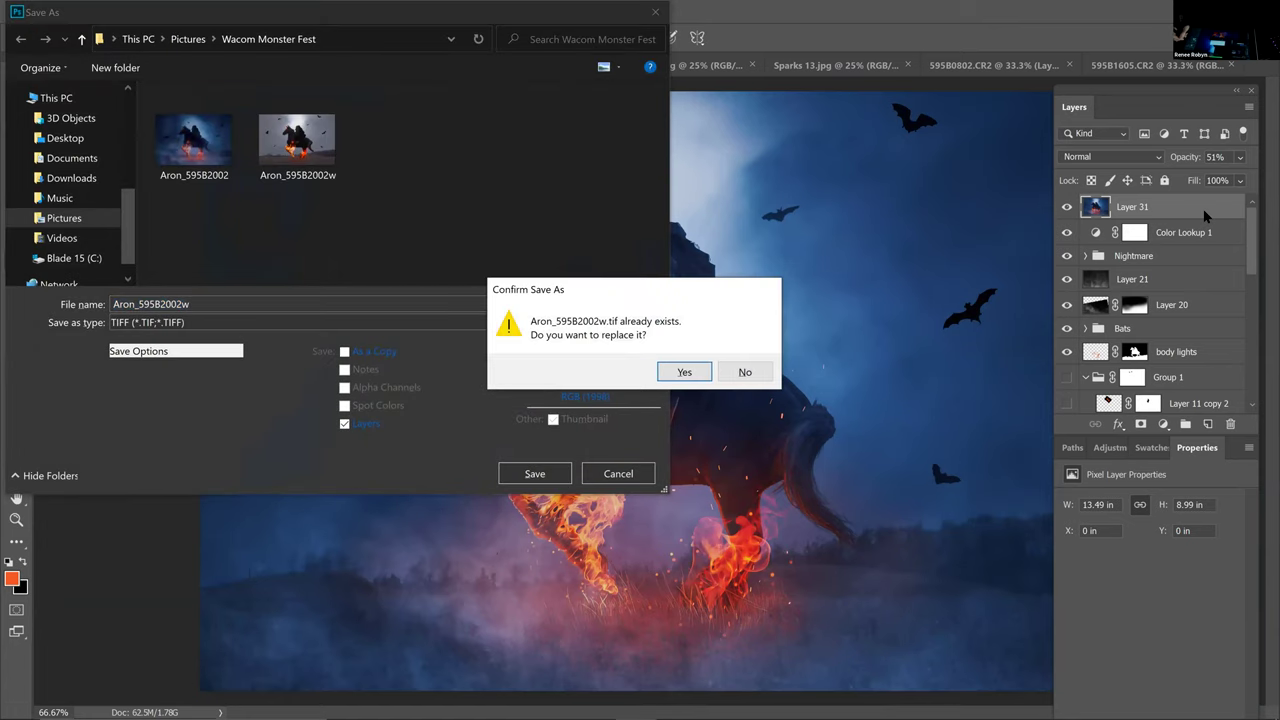
key("Return")
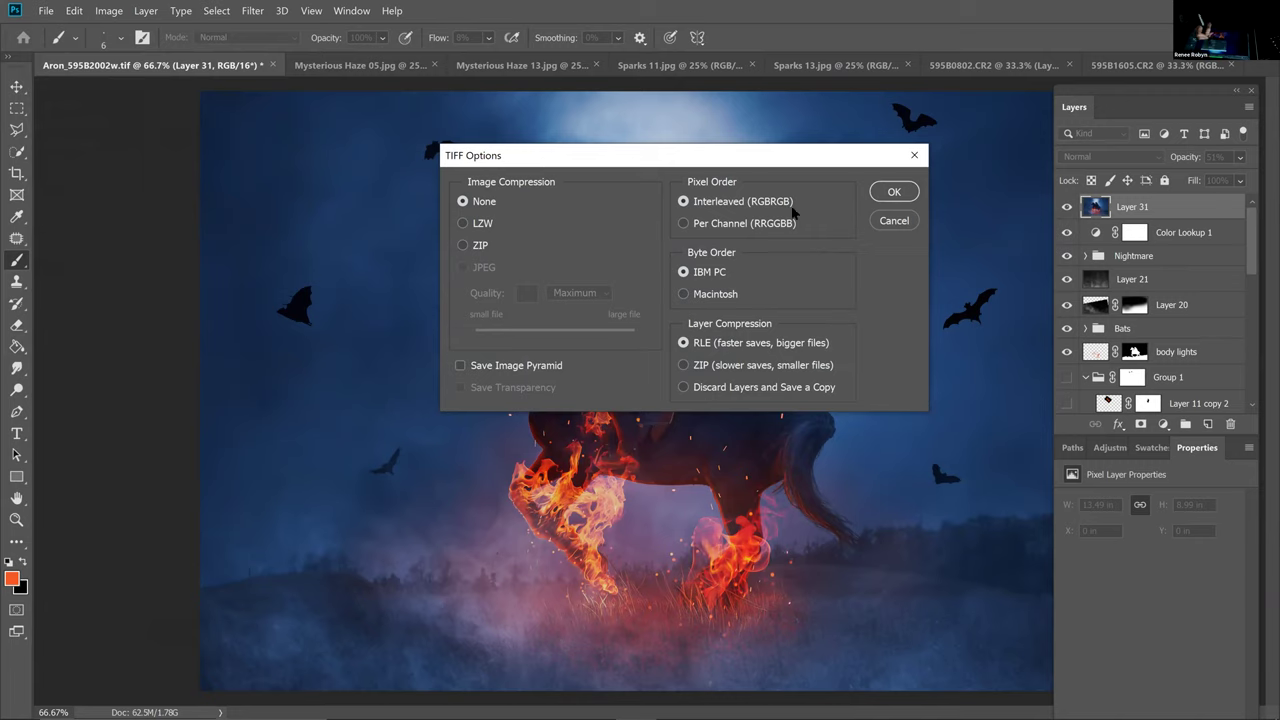
left_click(893, 194)
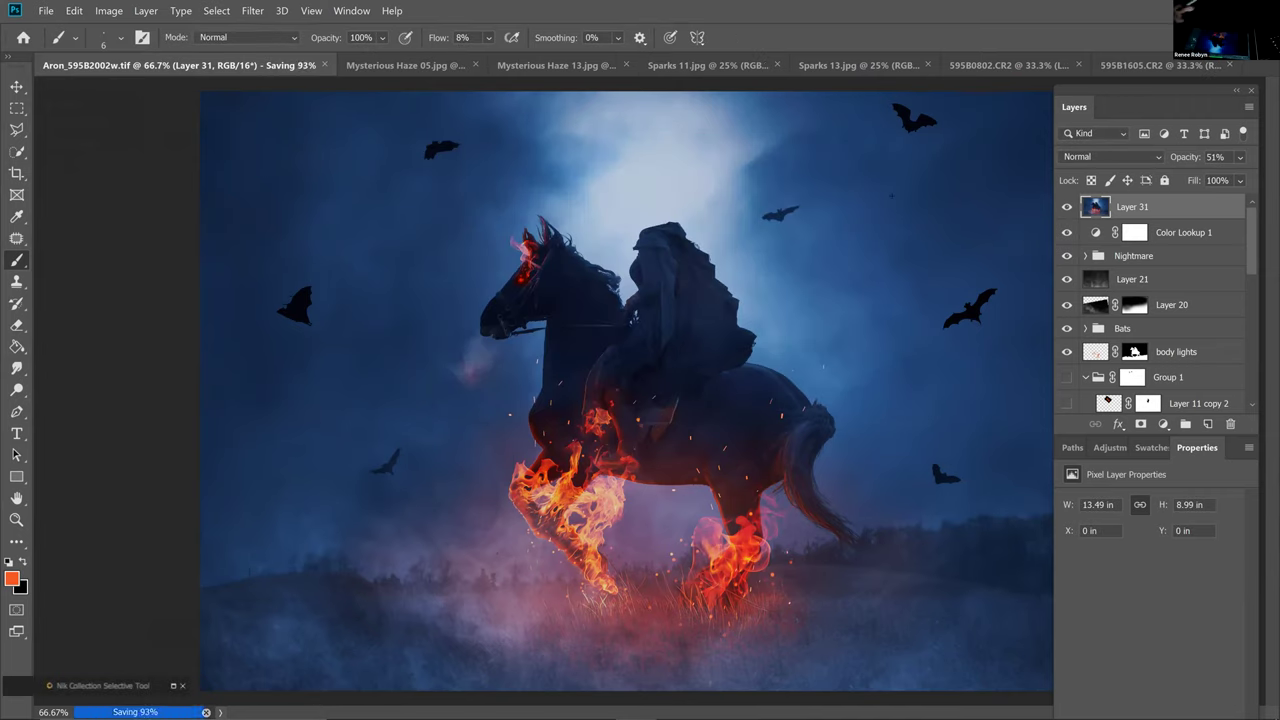
Isolate the Background layer to compare the original photo with the sharpened composite, and bring all layers back
left_click_drag(1254, 252, 1254, 376)
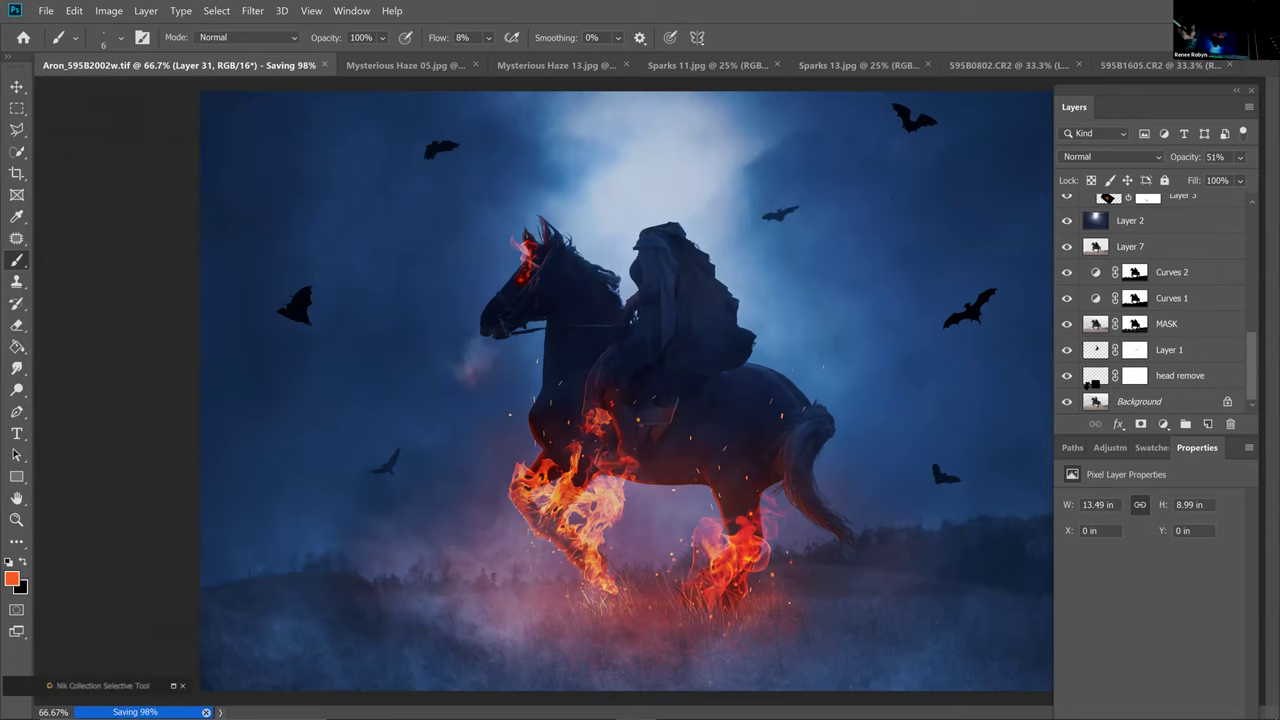
left_click(1067, 401, "alt")
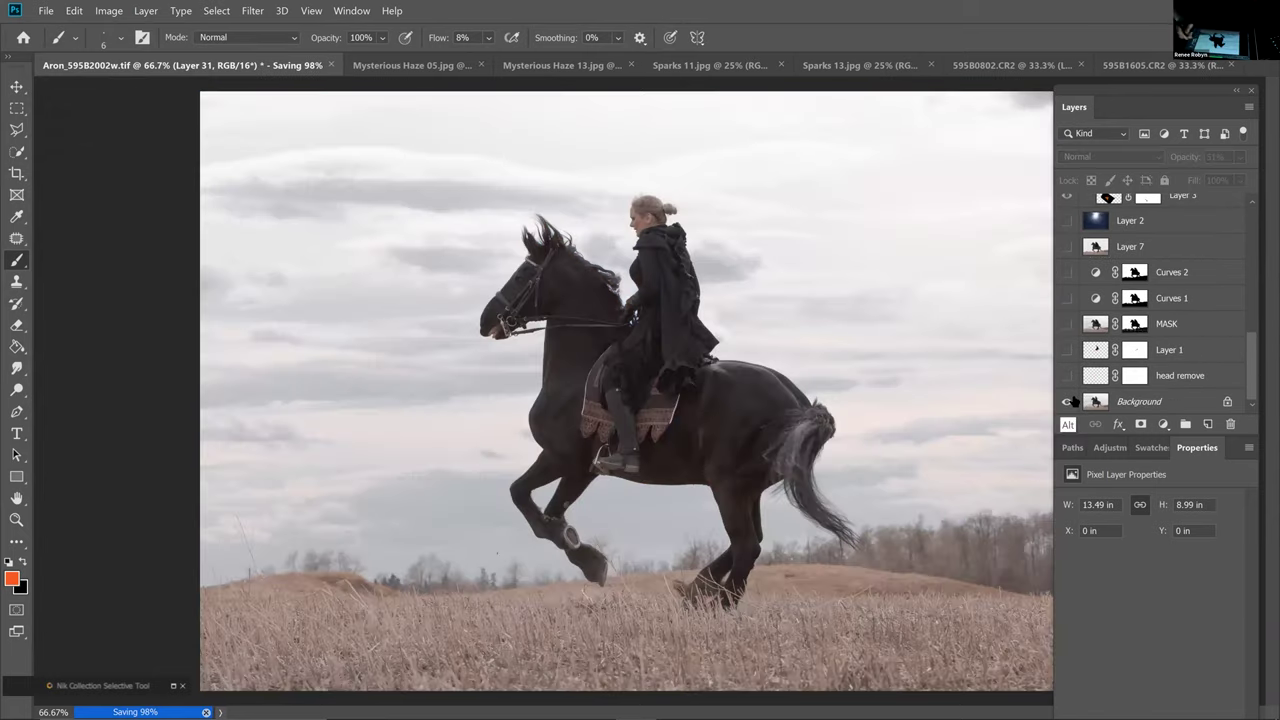
left_click(1067, 401, "alt")
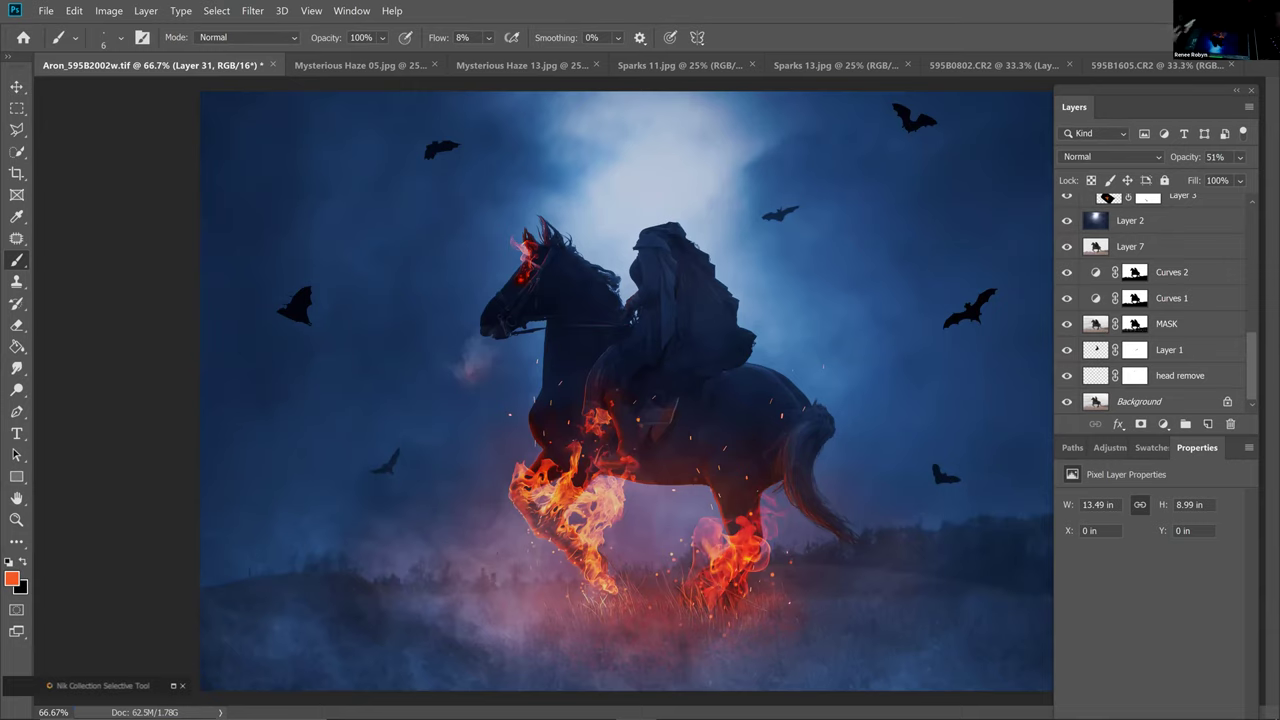
left_click_drag(1253, 348, 1249, 212)
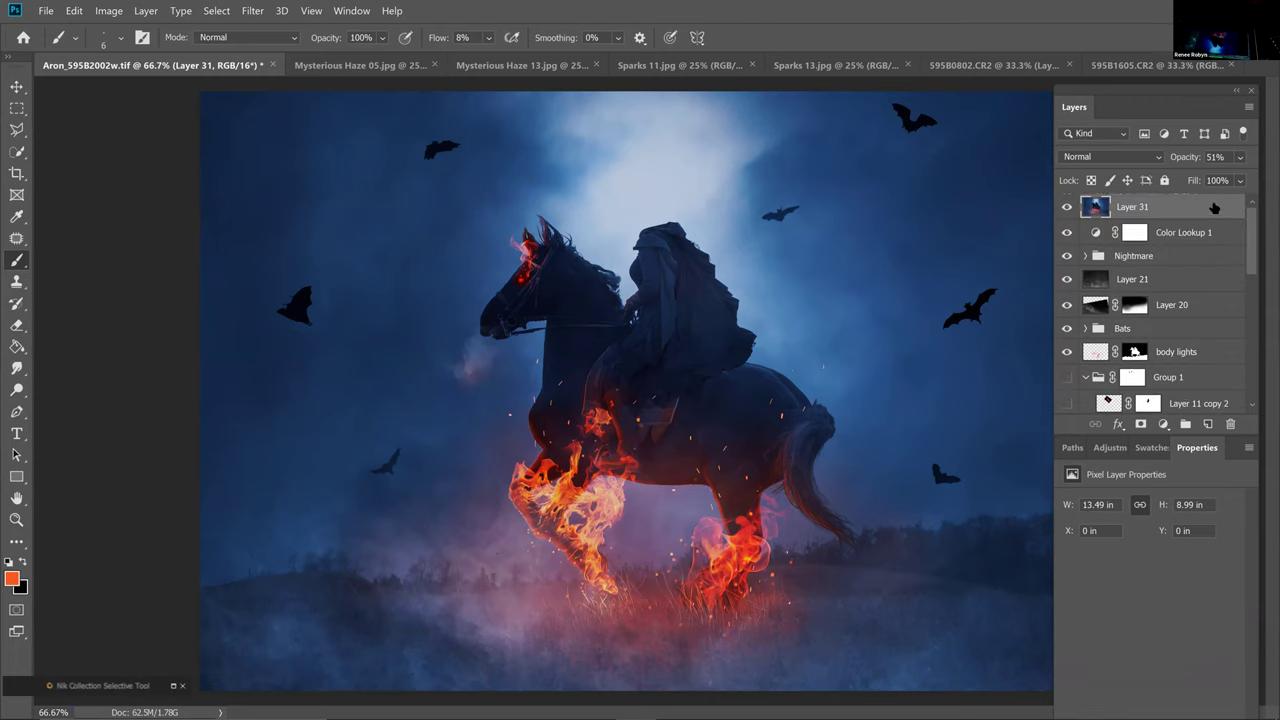